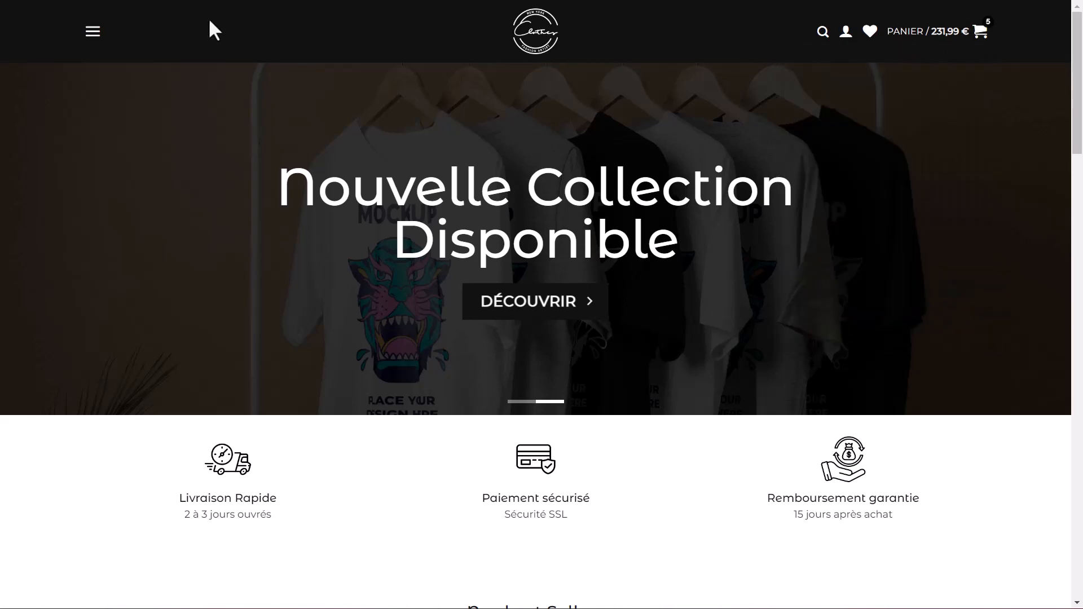
Step: Look over the demo store's home page and navigation menu, and open the Boutique page
left_click(93, 33)
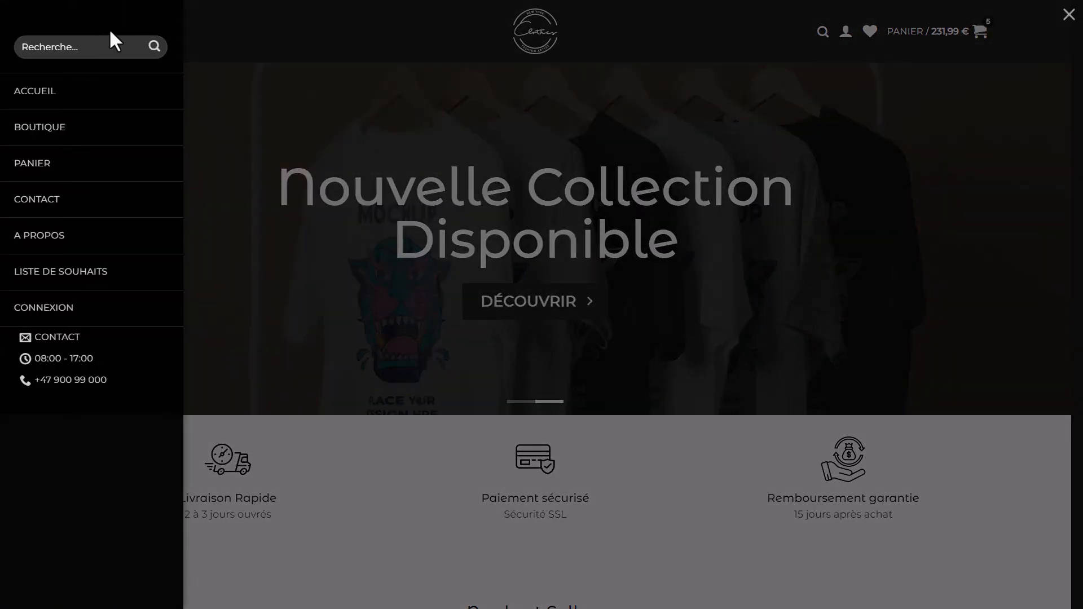
left_click(240, 35)
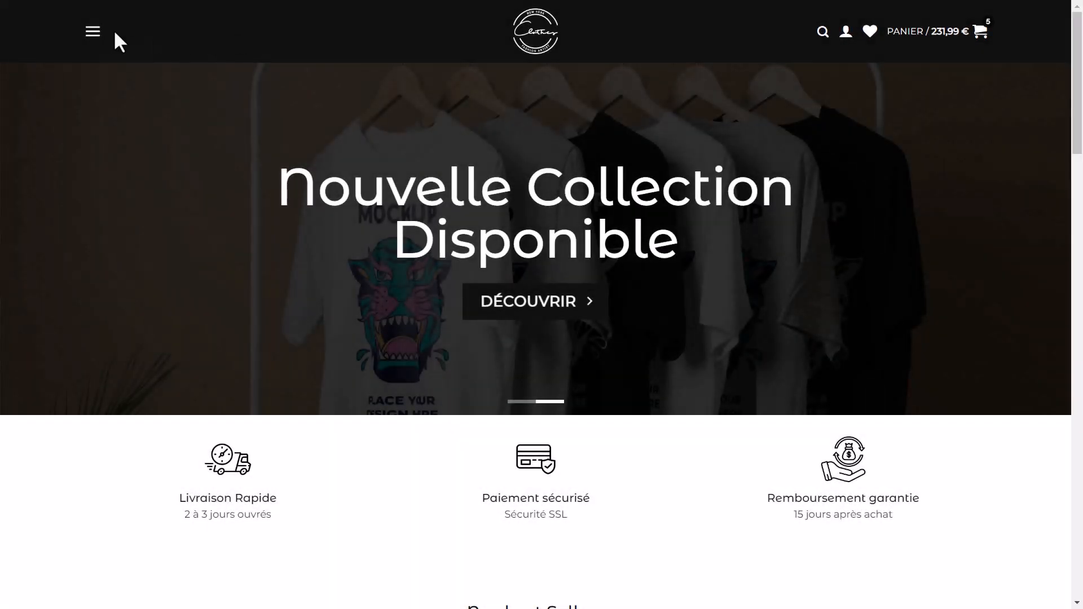
left_click(94, 35)
left_click(203, 38)
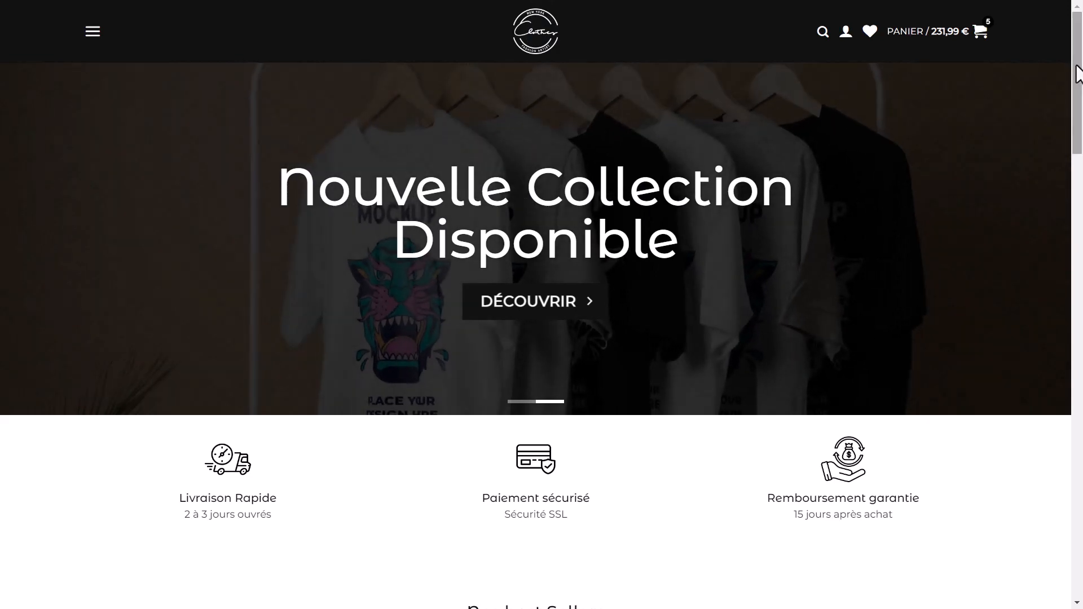
mouse_move(1077, 69)
left_mouse_down()
mouse_move(1079, 507)
mouse_move(1078, 73)
left_mouse_up()
left_click(92, 33)
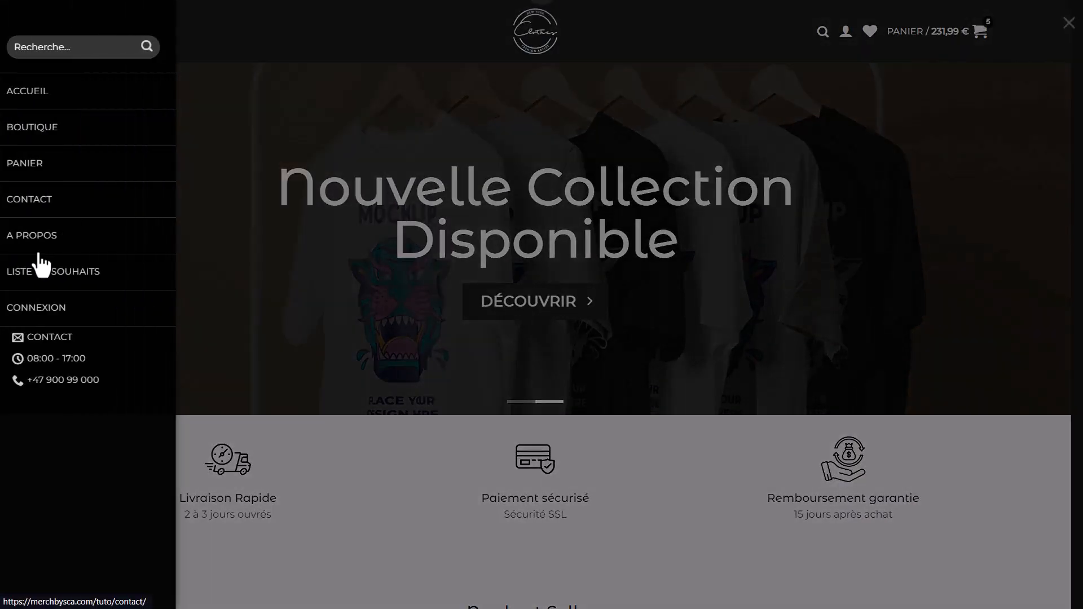
left_click(41, 128)
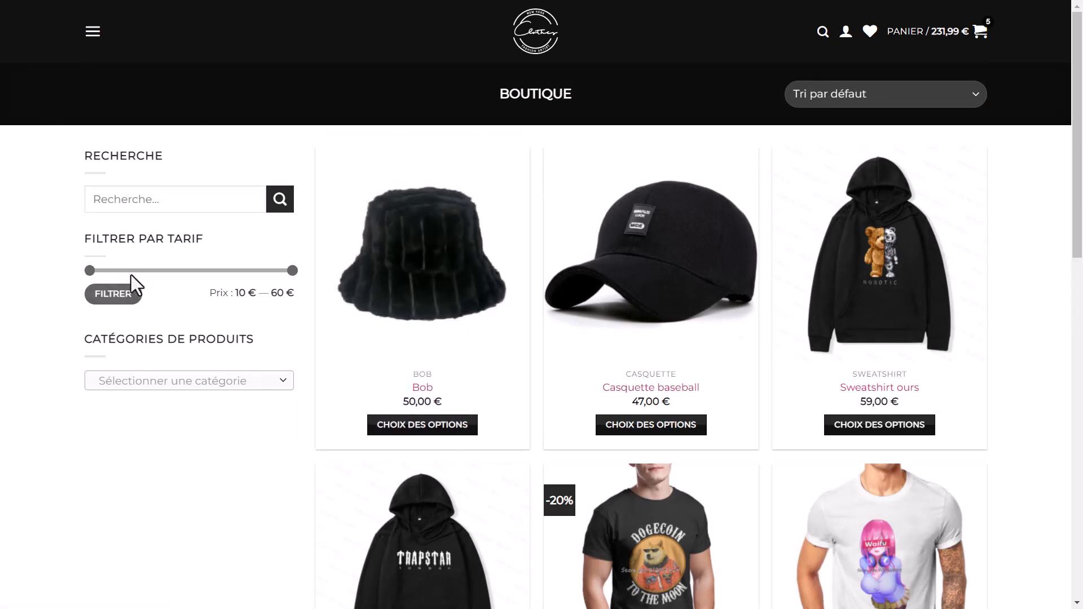
mouse_move(1082, 117)
left_mouse_down()
mouse_move(1082, 456)
mouse_move(1082, 112)
left_mouse_up()
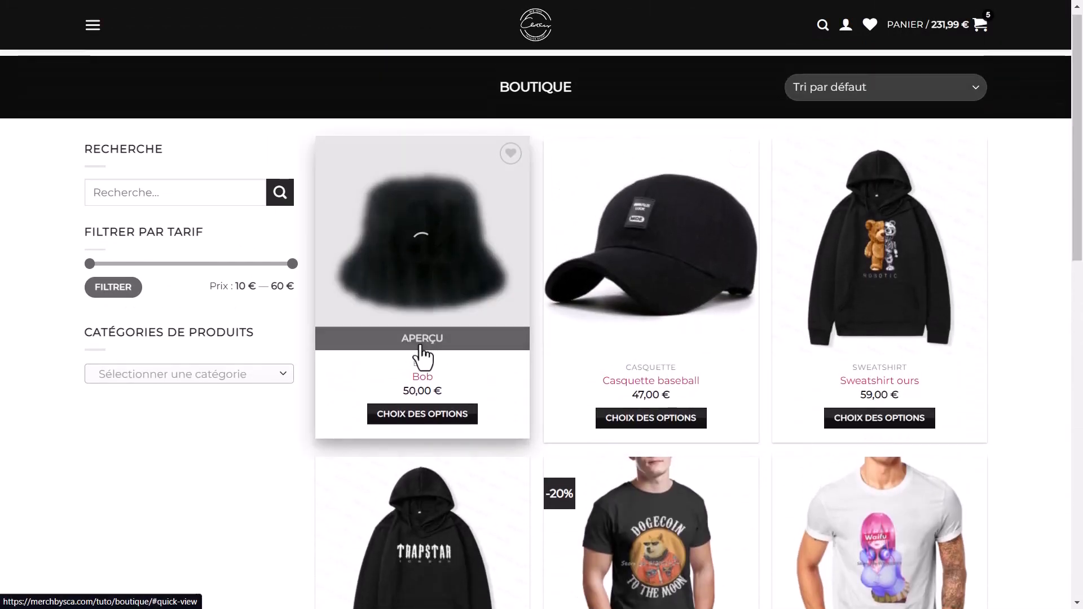
Step: Compare the Bob hat's Blanc and Noir variants in its quick view and add one Noir hat to the cart
left_click(418, 345)
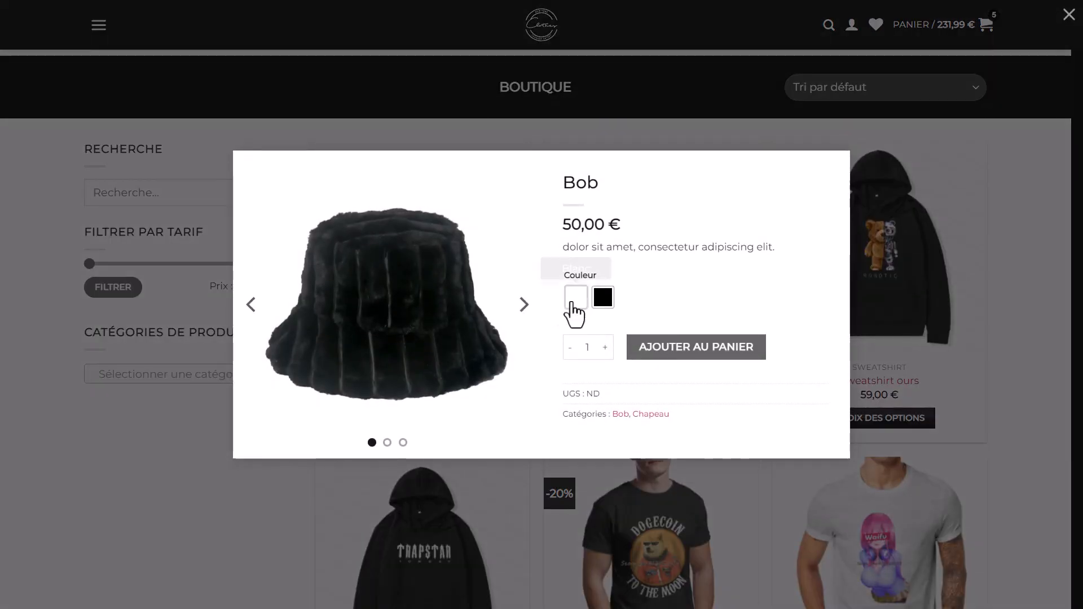
left_click(575, 301)
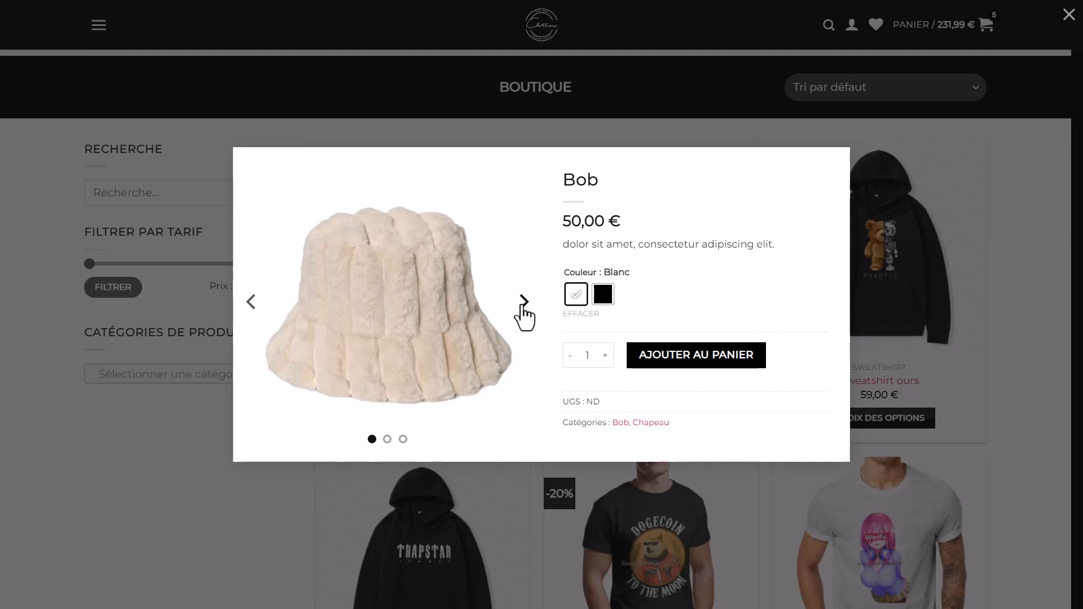
left_click(601, 299)
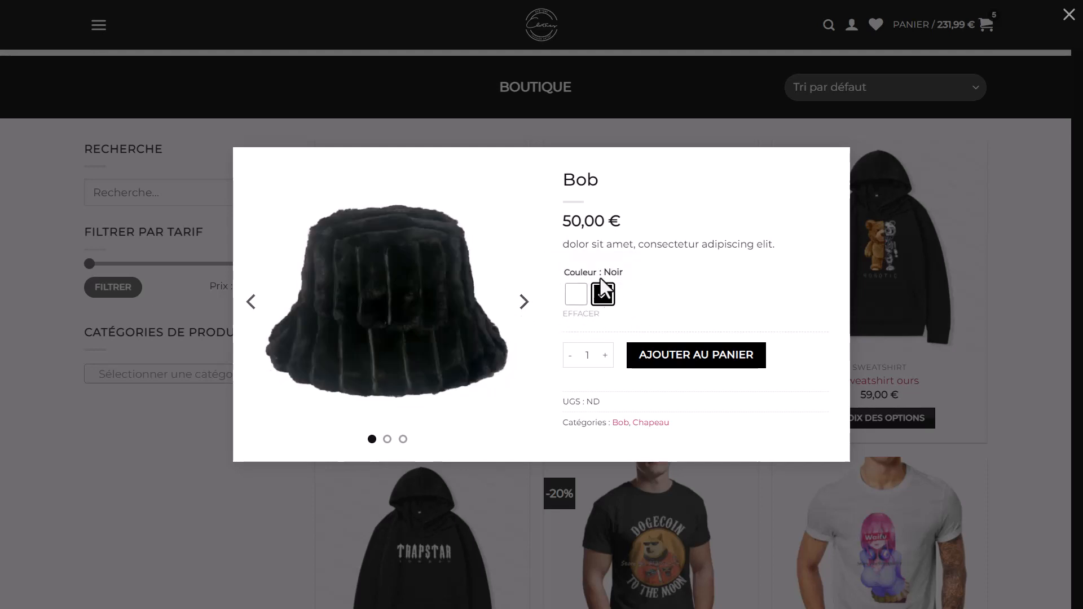
left_click(577, 294)
left_click(603, 296)
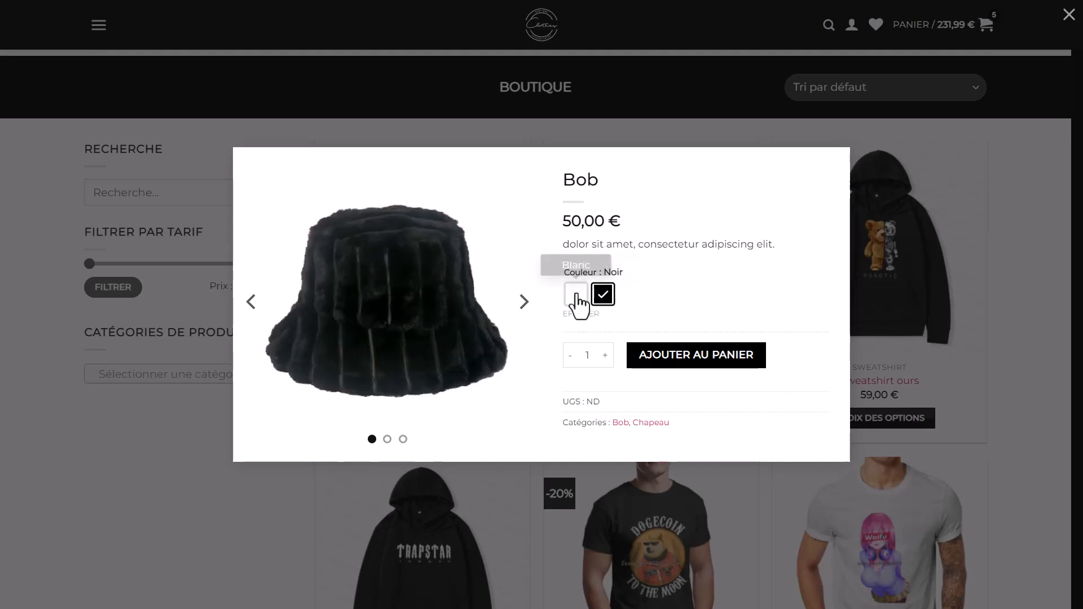
left_click(576, 296)
left_click(593, 297)
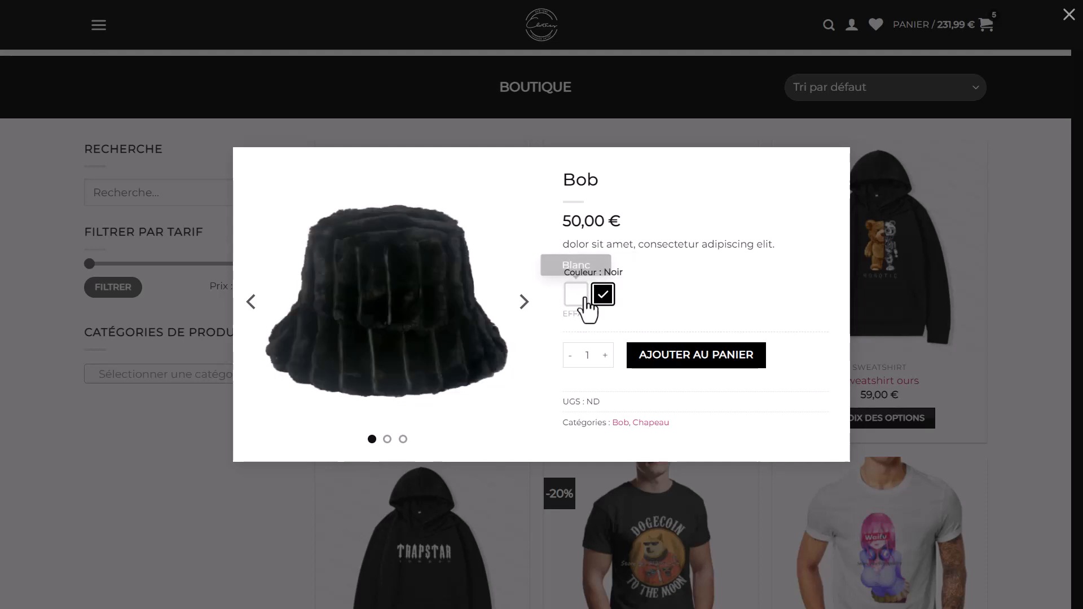
left_click(577, 299)
left_click(603, 300)
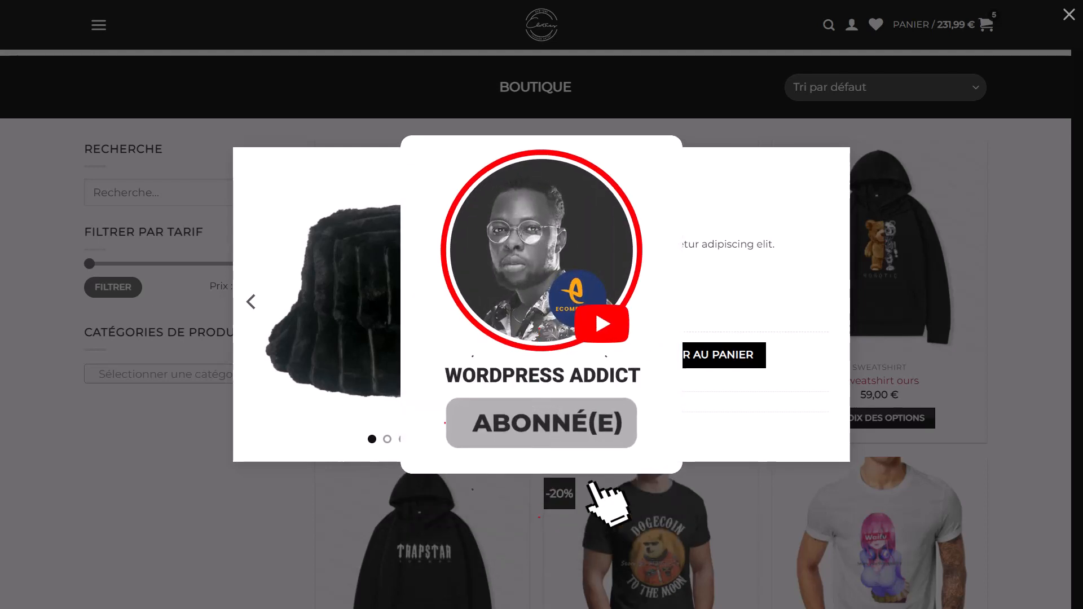
left_click(659, 362)
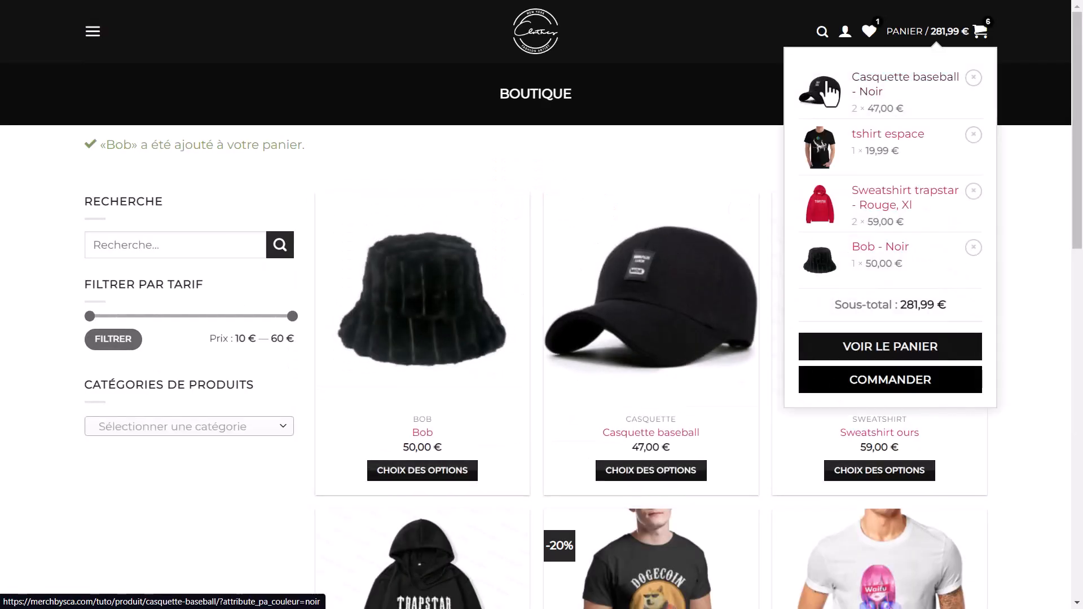
Step: Check the cart preview, open the full cart page and review its contents
scroll(858, 155, "down", 2)
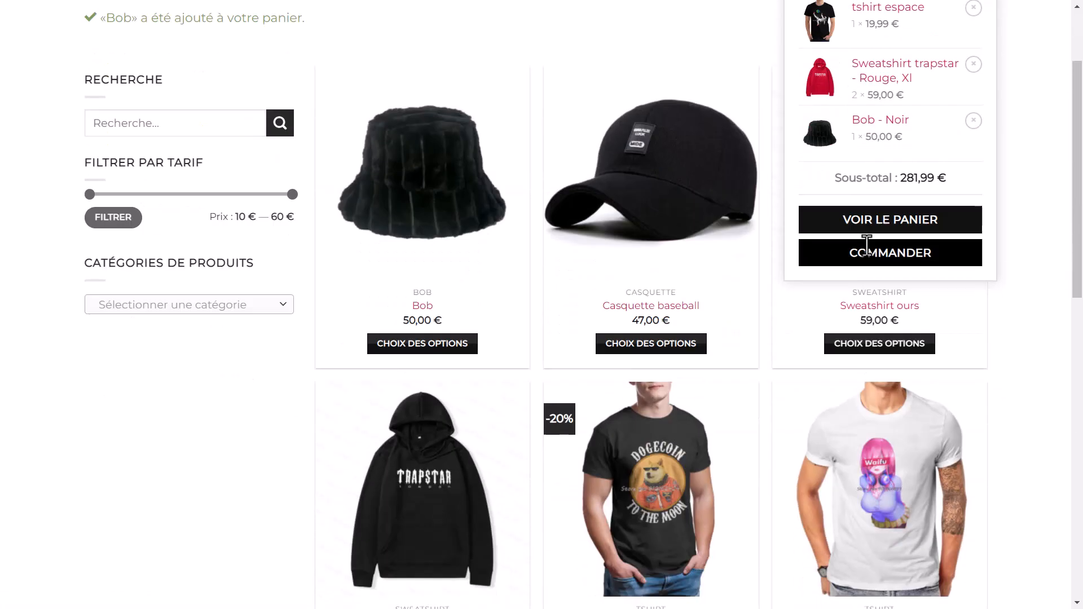
scroll(866, 244, "down", 1)
mouse_move(920, 24)
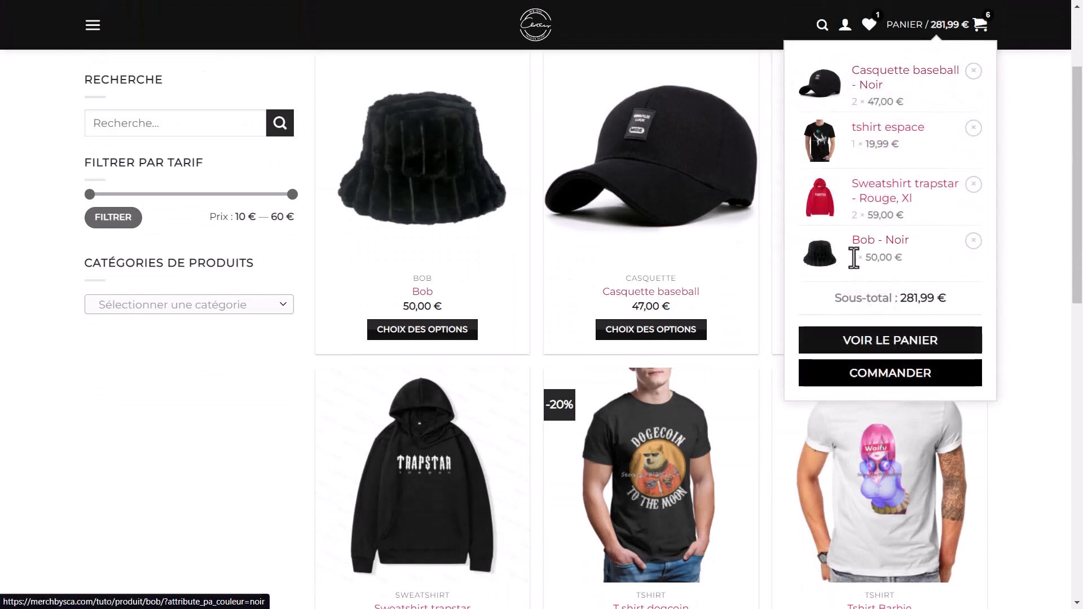
left_click(855, 343)
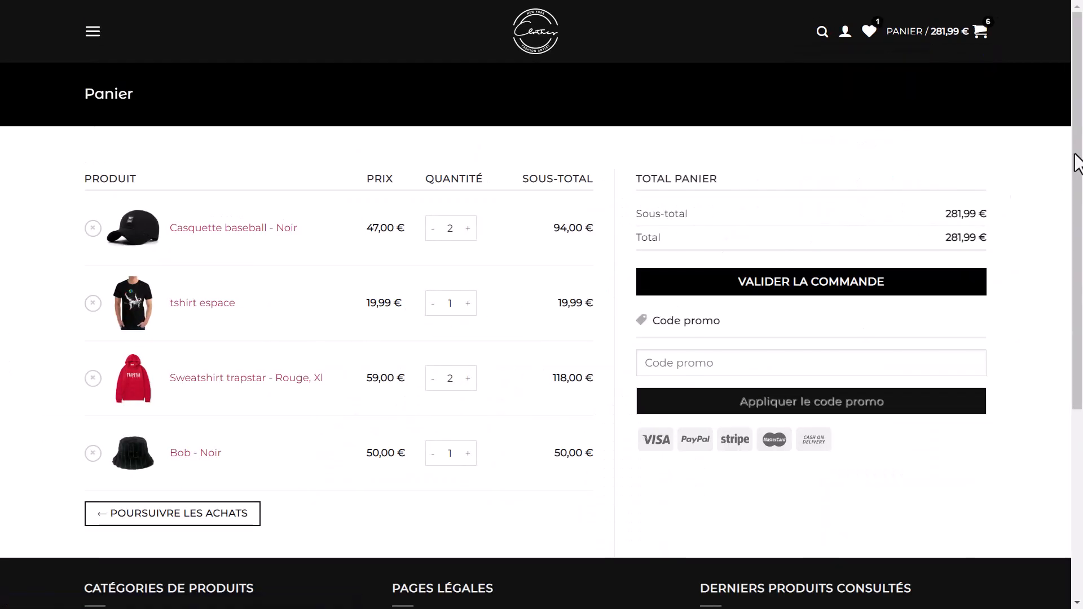
scroll(1075, 162, "down", 2)
scroll(1067, 295, "up", 2)
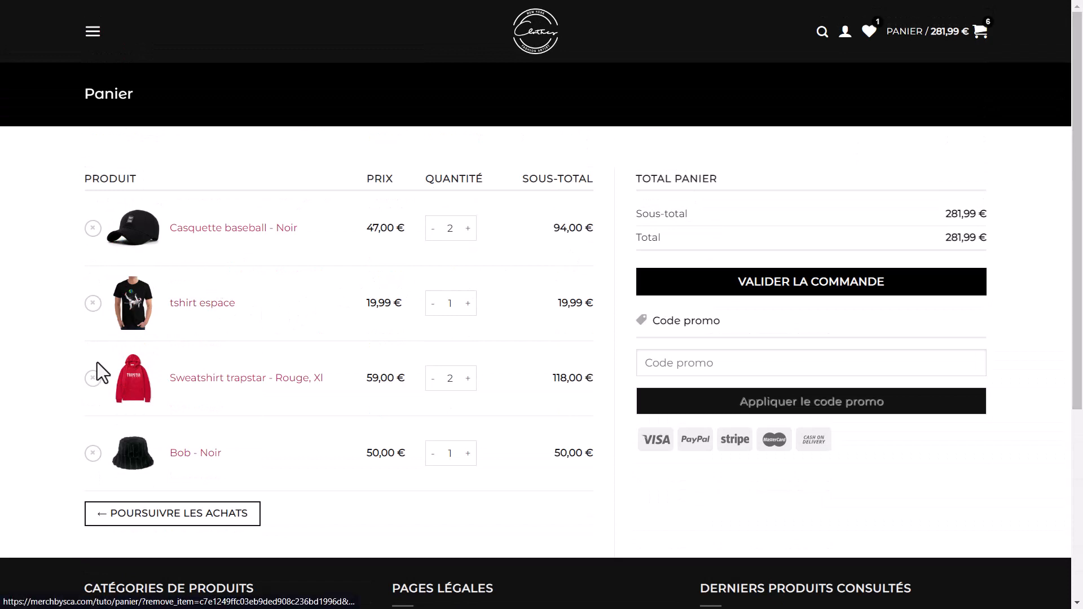
Step: Proceed to order validation and examine the billing details form and order summary
left_click(781, 291)
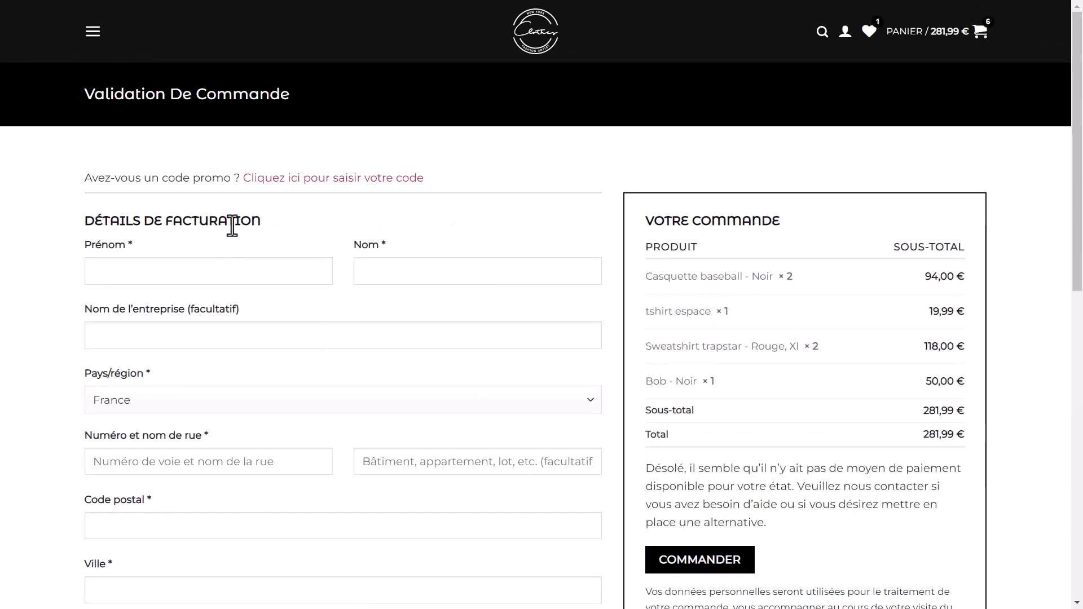
scroll(273, 299, "down", 10)
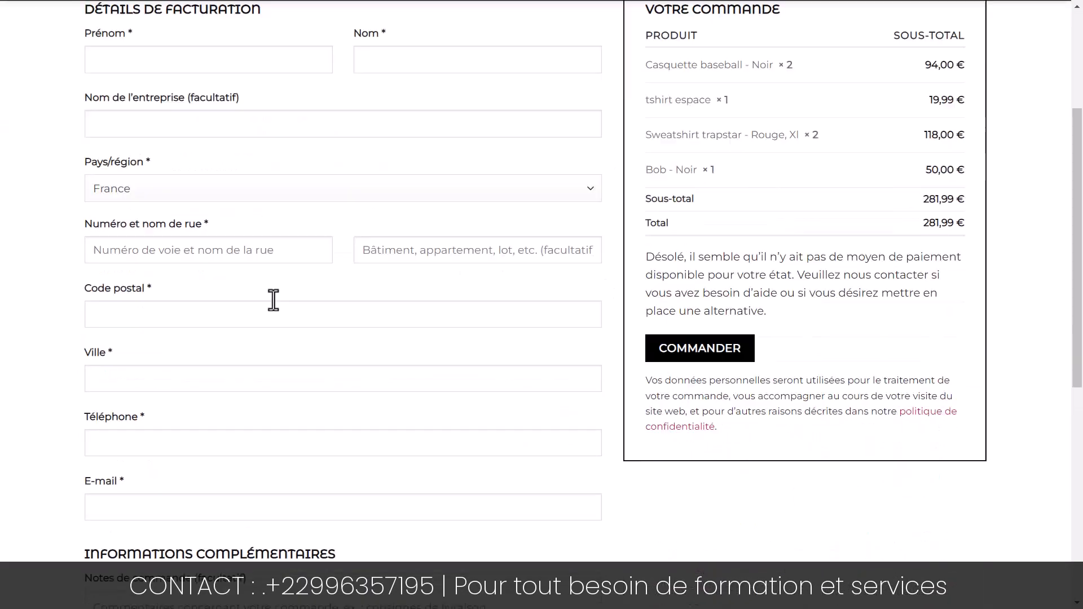
scroll(273, 300, "up", 6)
scroll(273, 300, "up", 5)
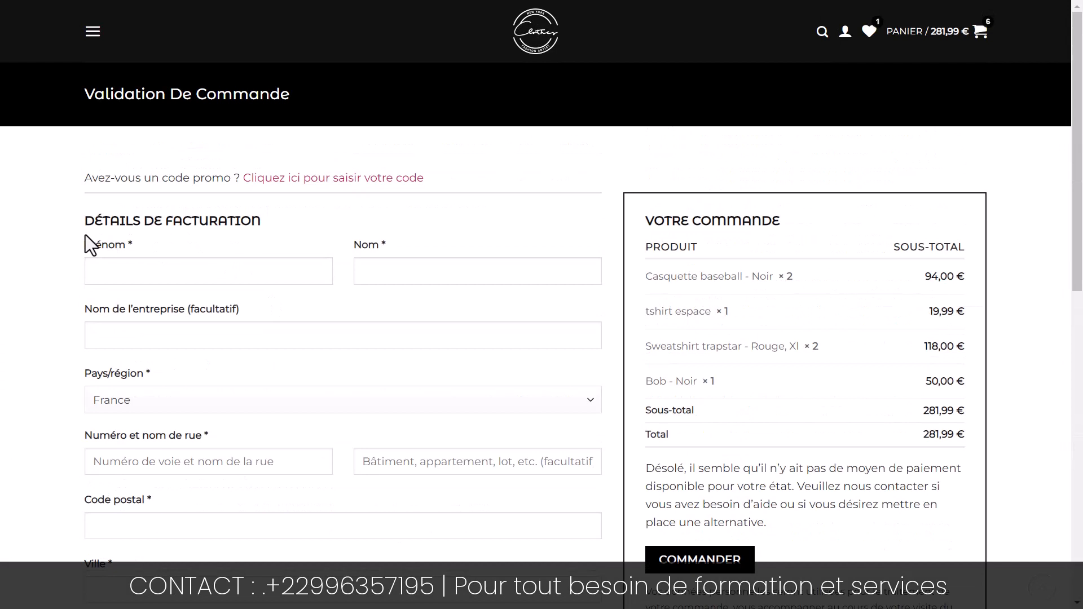
Step: Return to the store's home page and look over the order validation page once more
left_click(539, 52)
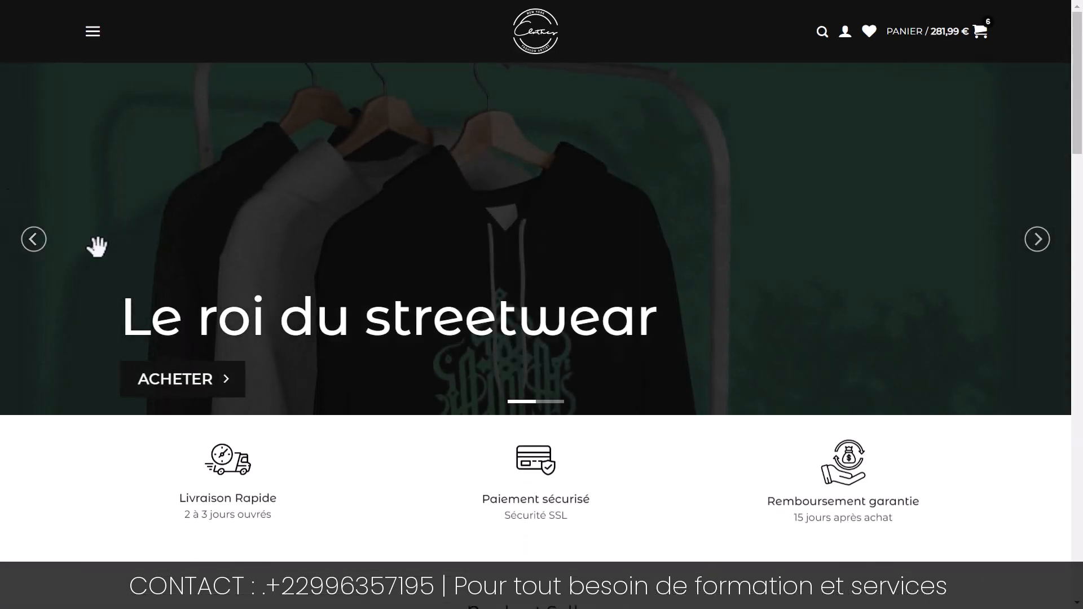
left_click_drag(1078, 141, 1077, 118)
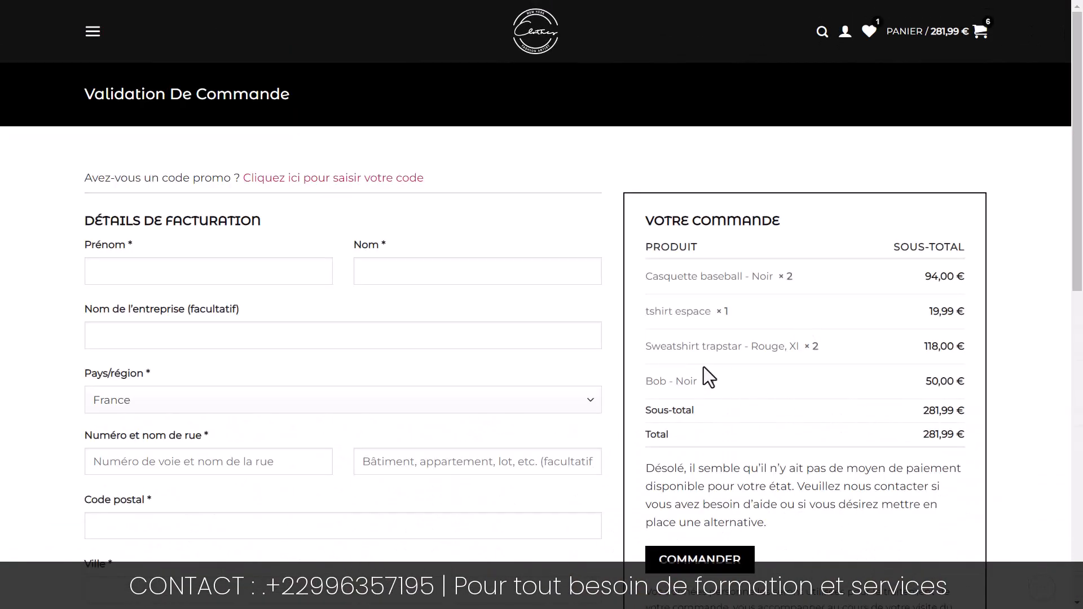
scroll(703, 367, "down", 3)
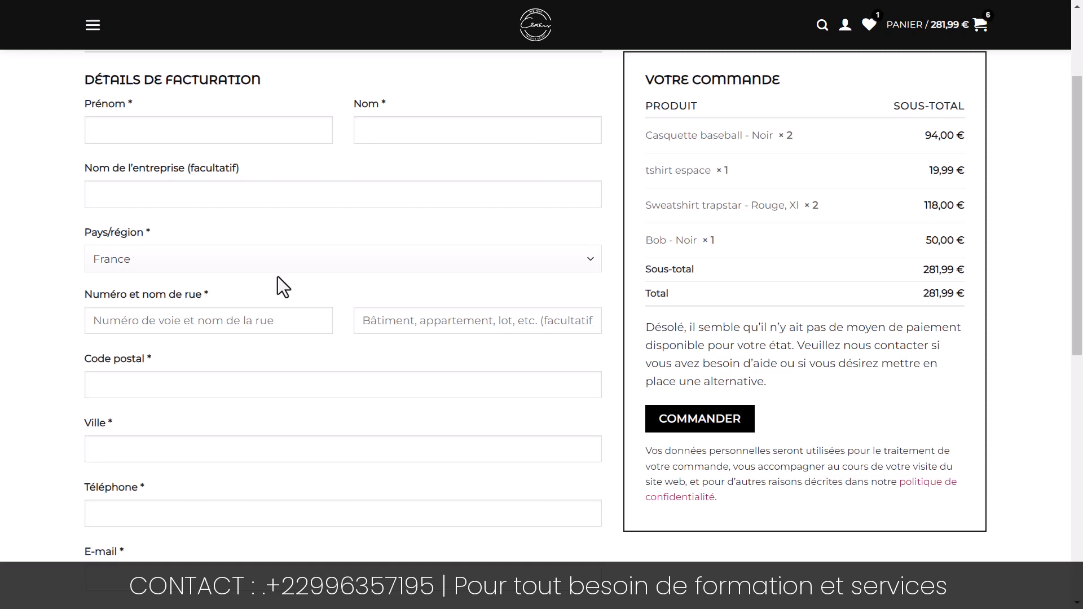
scroll(283, 299, "up", 3)
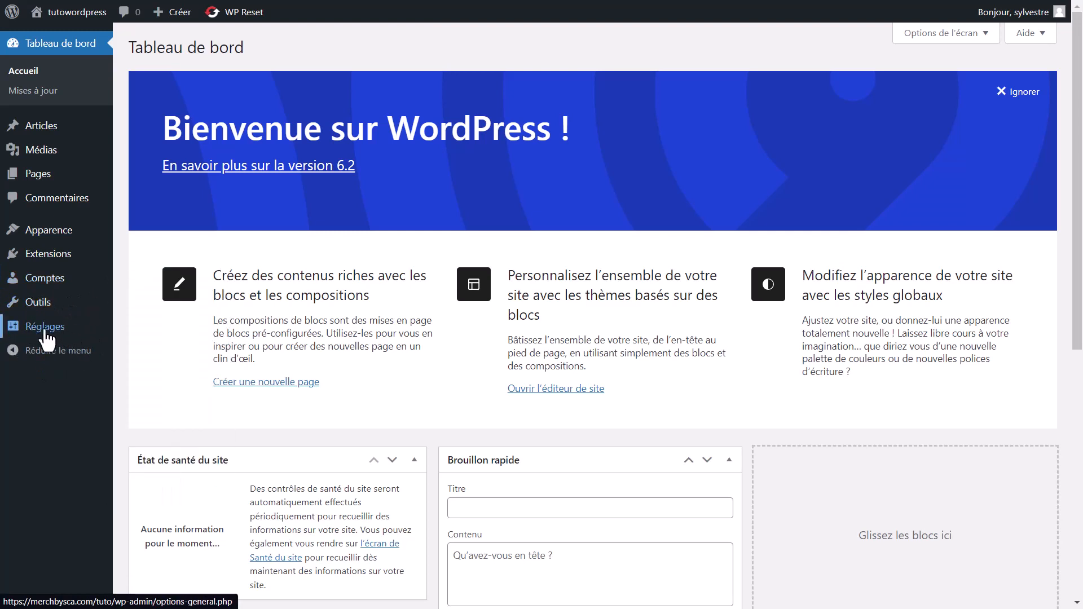
Step: In the WordPress dashboard's general settings, allow everyone to register on the site and save the changes
mouse_move(39, 338)
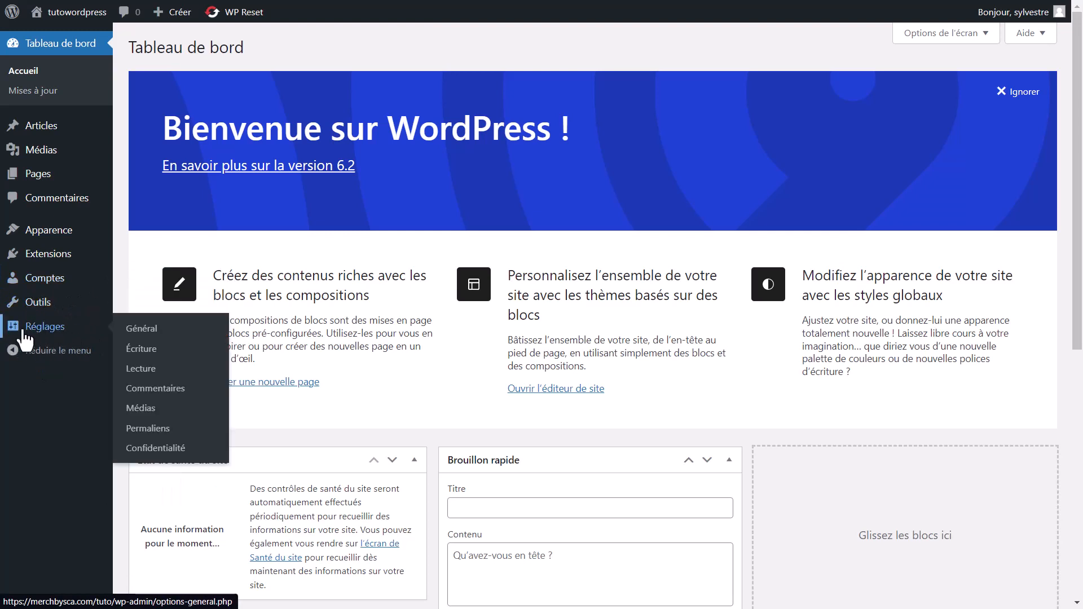
left_click(169, 337)
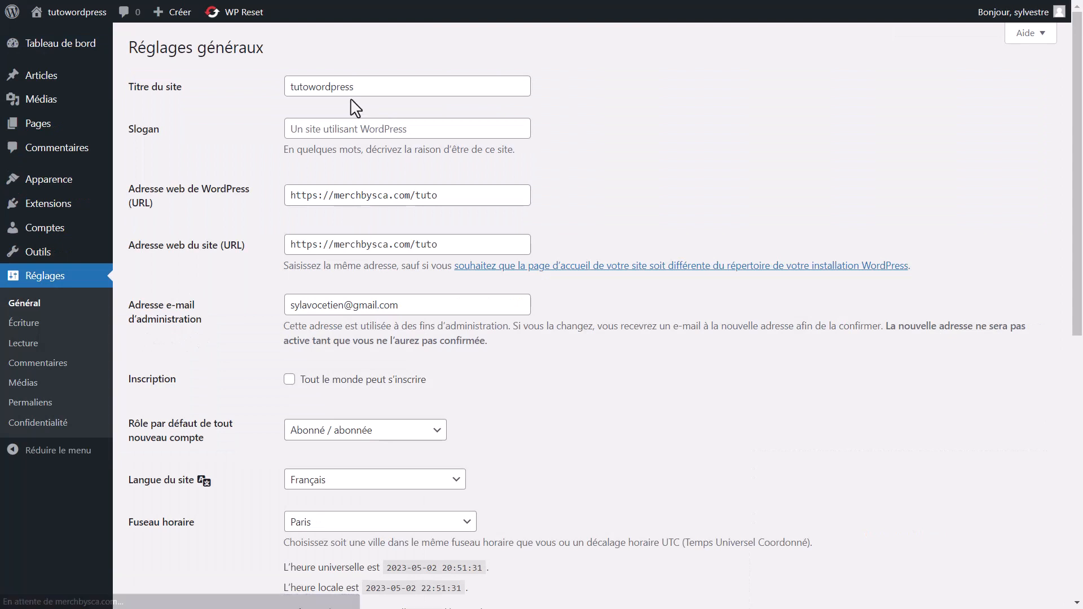
left_click(289, 379)
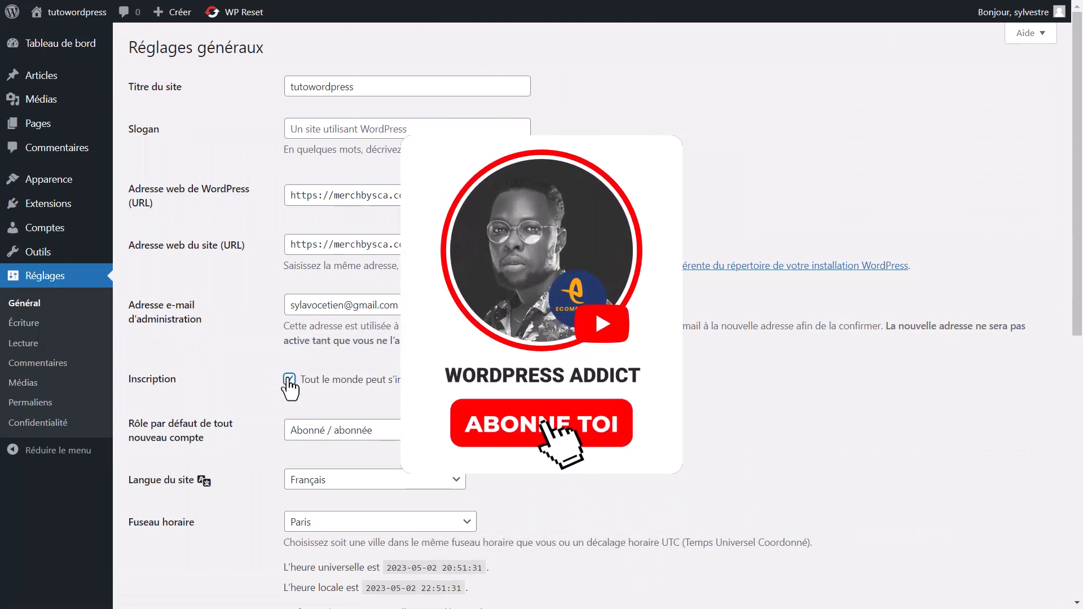
scroll(310, 397, "down", 9)
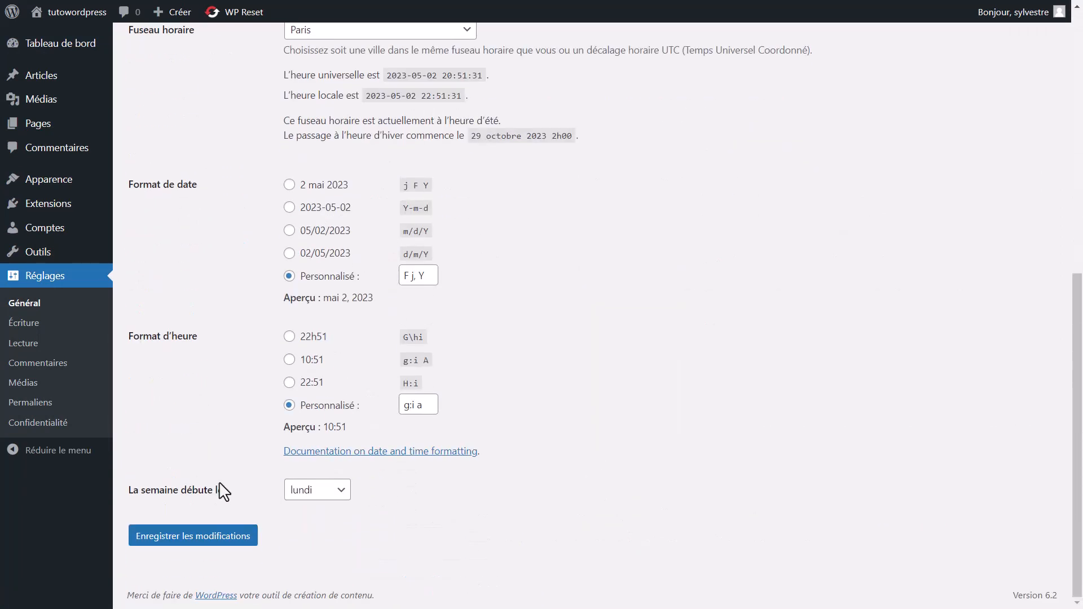
left_click(192, 536)
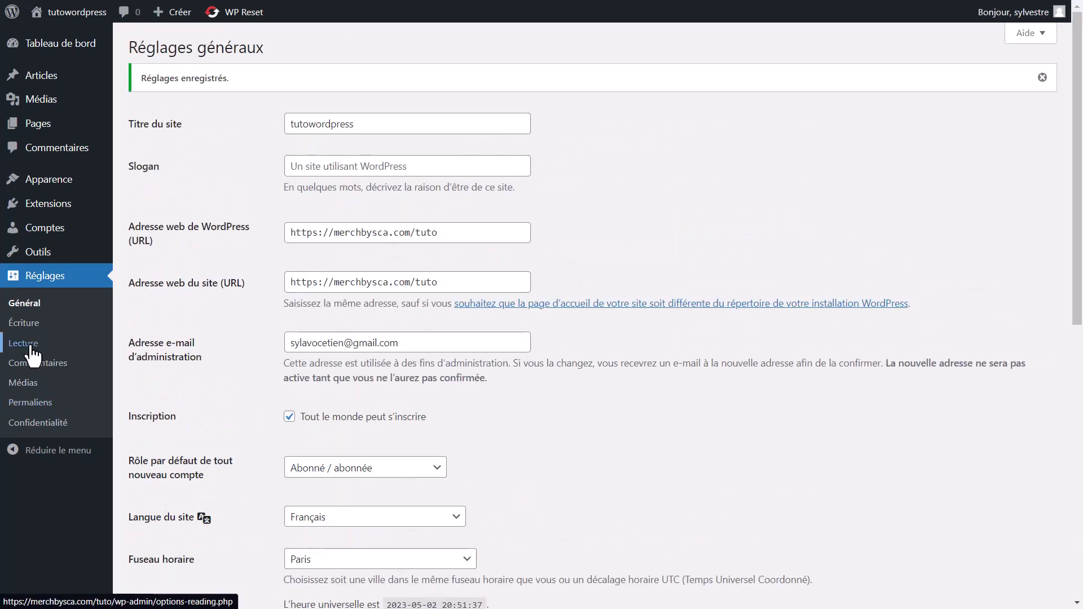
Step: In the reading settings, make the static page "Sample Page" the home page and save the changes
left_click(29, 346)
left_click(289, 107)
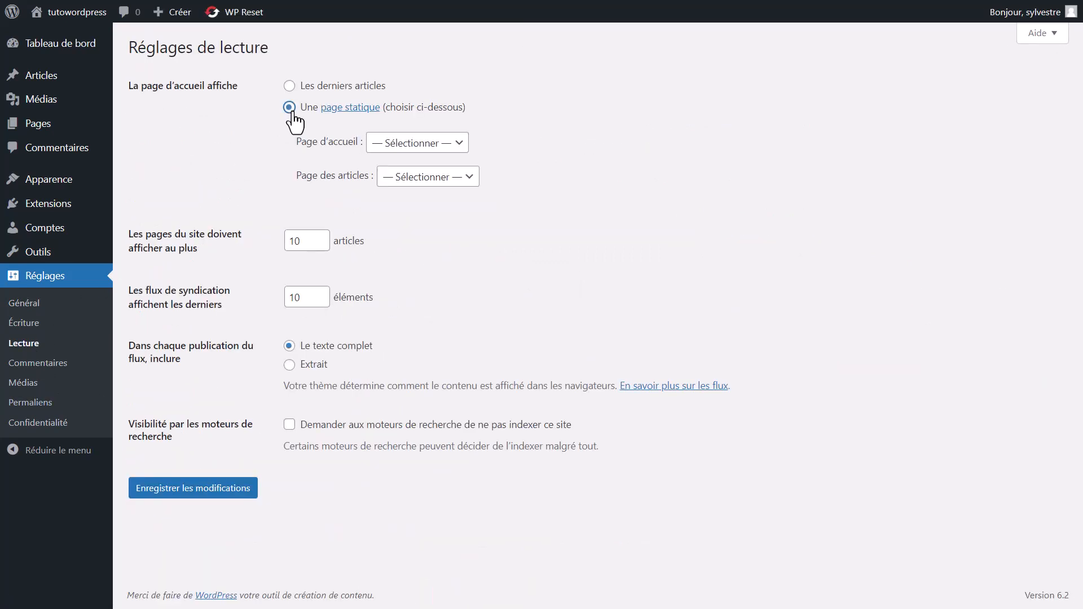
left_click(437, 150)
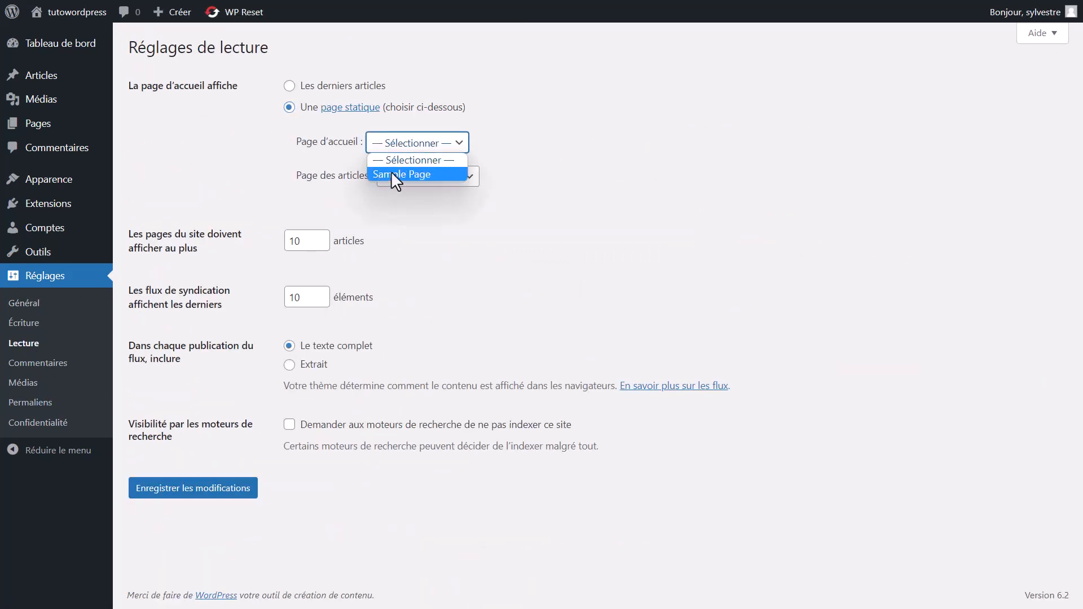
left_click(392, 171)
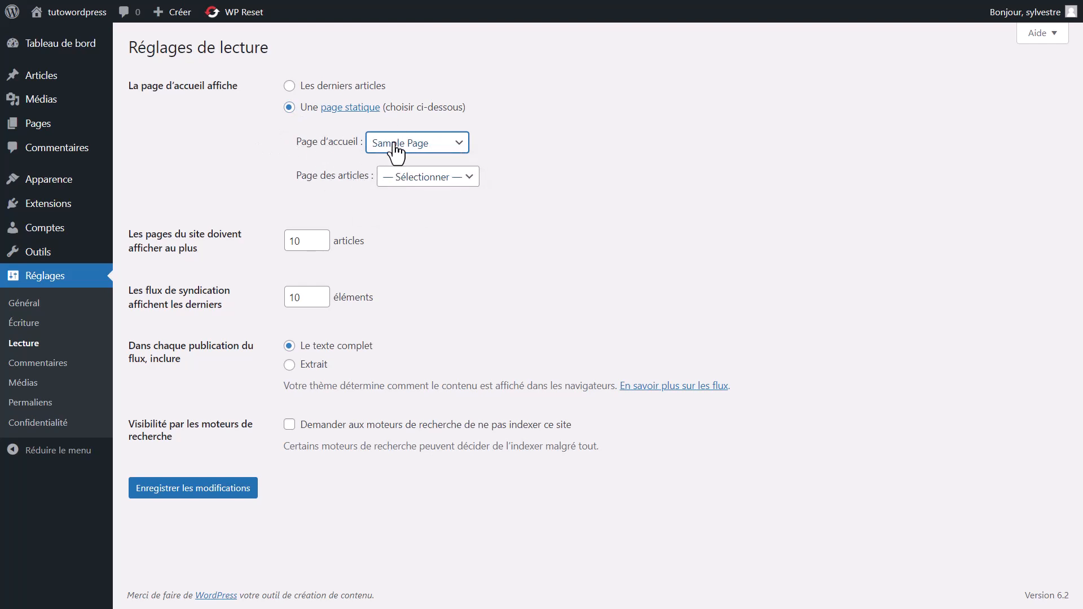
left_click(205, 490)
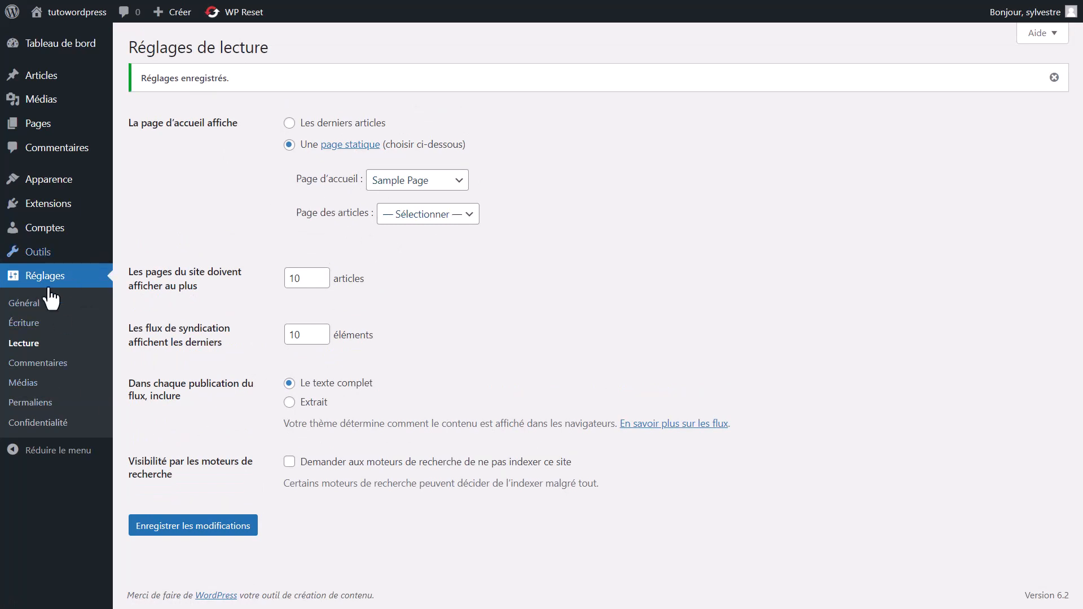
Step: In the permalink settings, set the permalink structure to "Titre de la publication" and save the changes
left_click(35, 402)
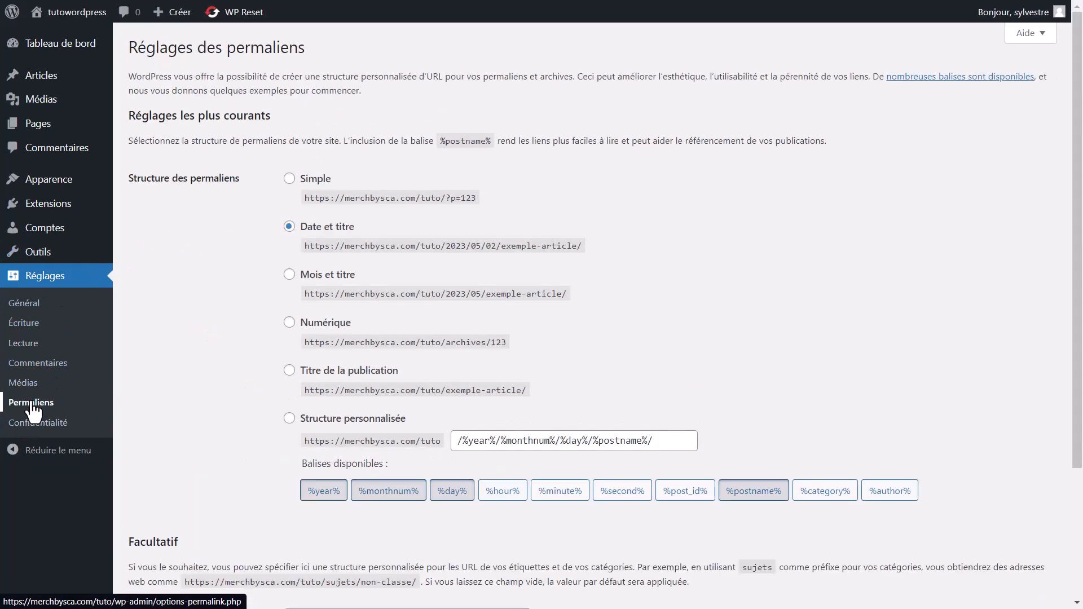
left_click(330, 373)
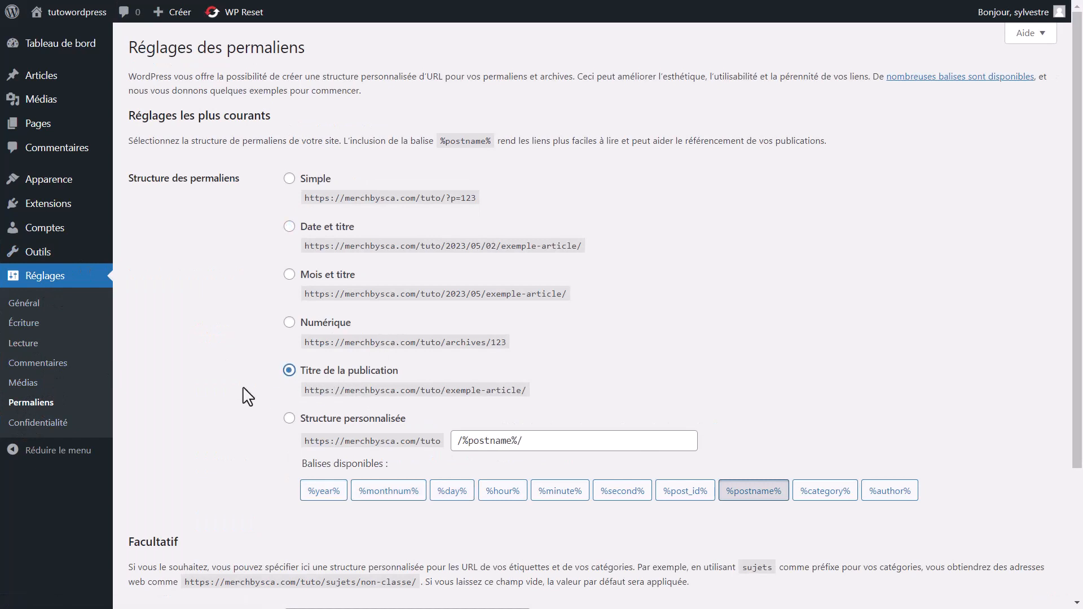
scroll(226, 429, "down", 3)
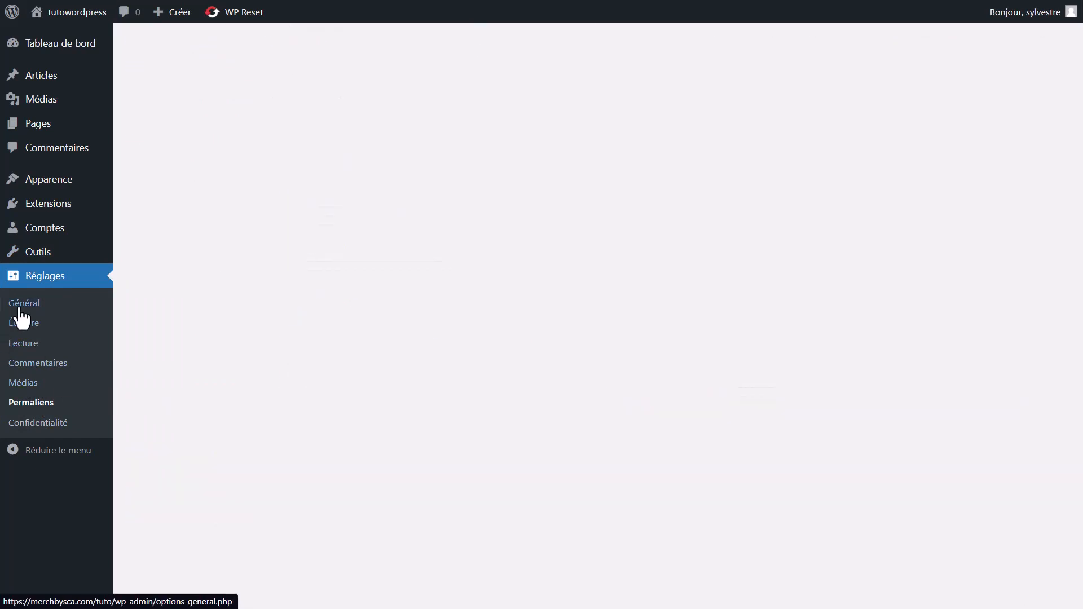
Step: Retitle the page "Sample Page" as "Accueil" through quick edit in the pages list and update it
mouse_move(35, 134)
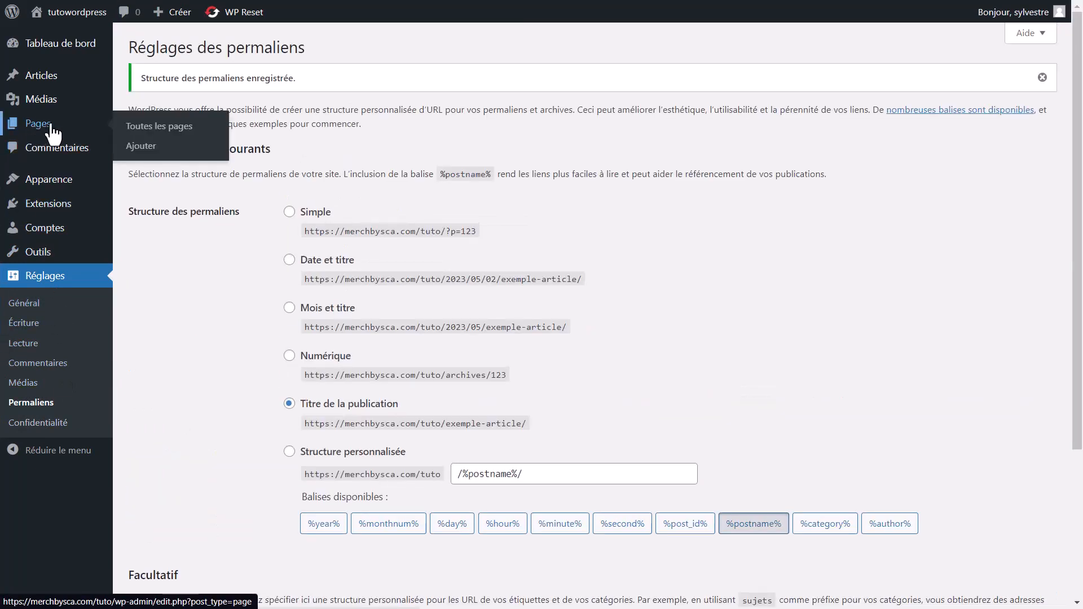
left_click(161, 130)
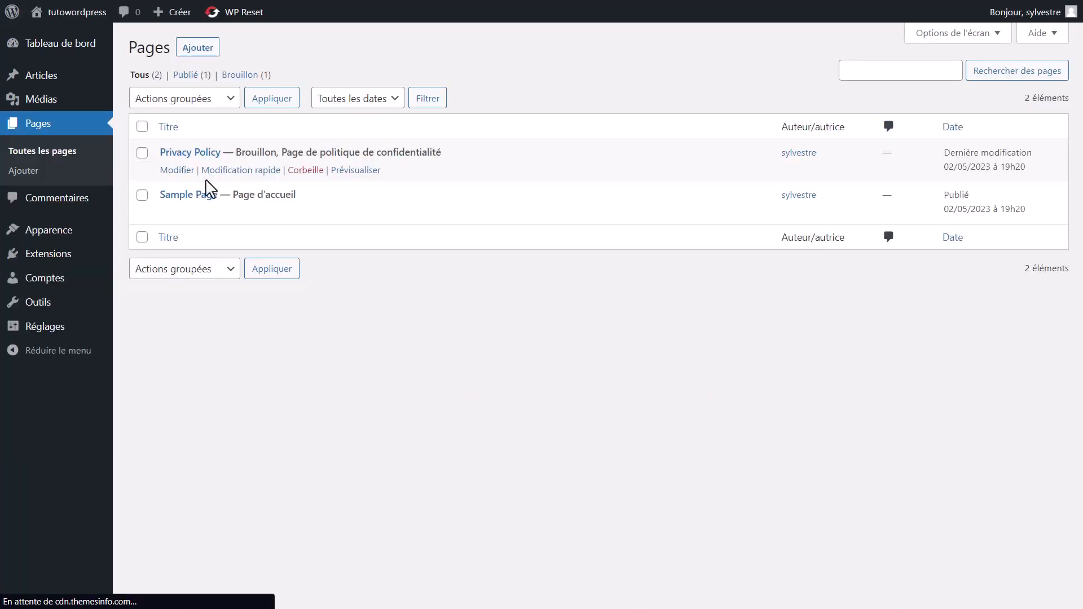
left_click(228, 213)
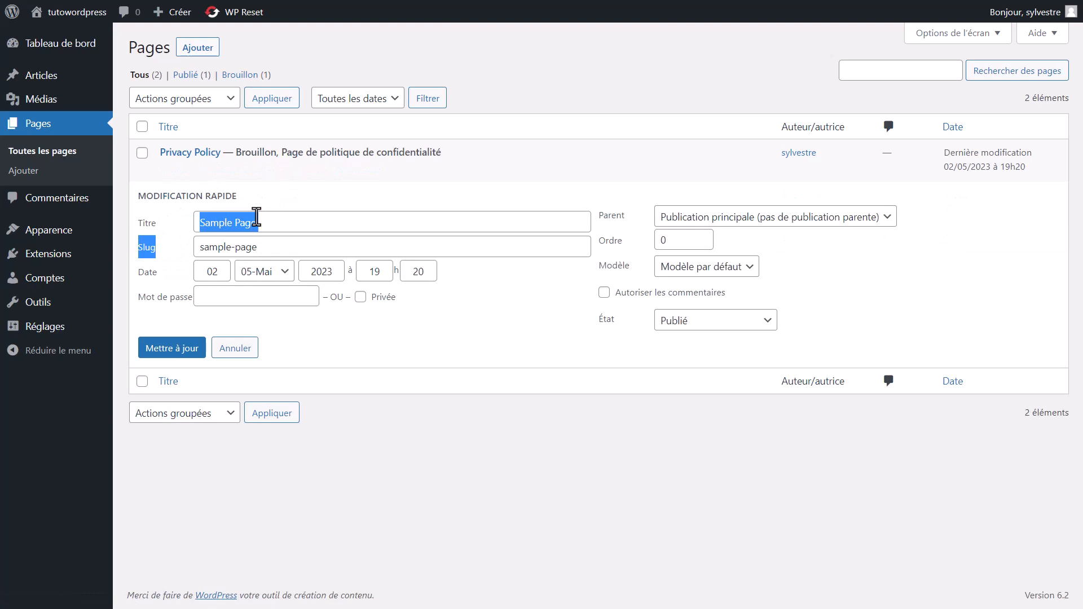
type("Accueil")
left_click(205, 349)
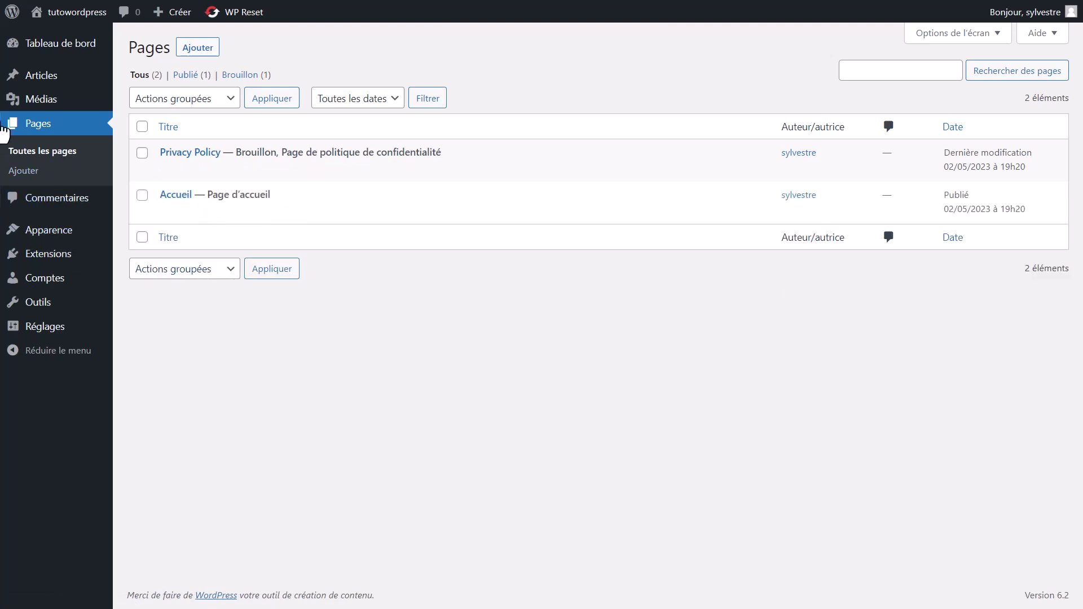
Step: Open the media library and look over the clothing and cap product images
mouse_move(43, 101)
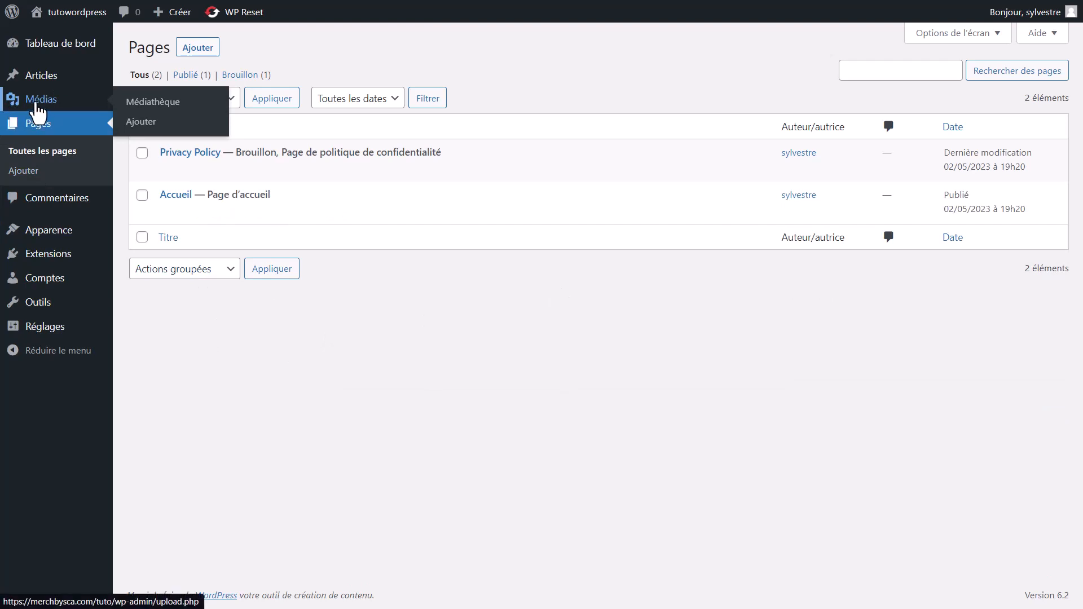
left_click(36, 104)
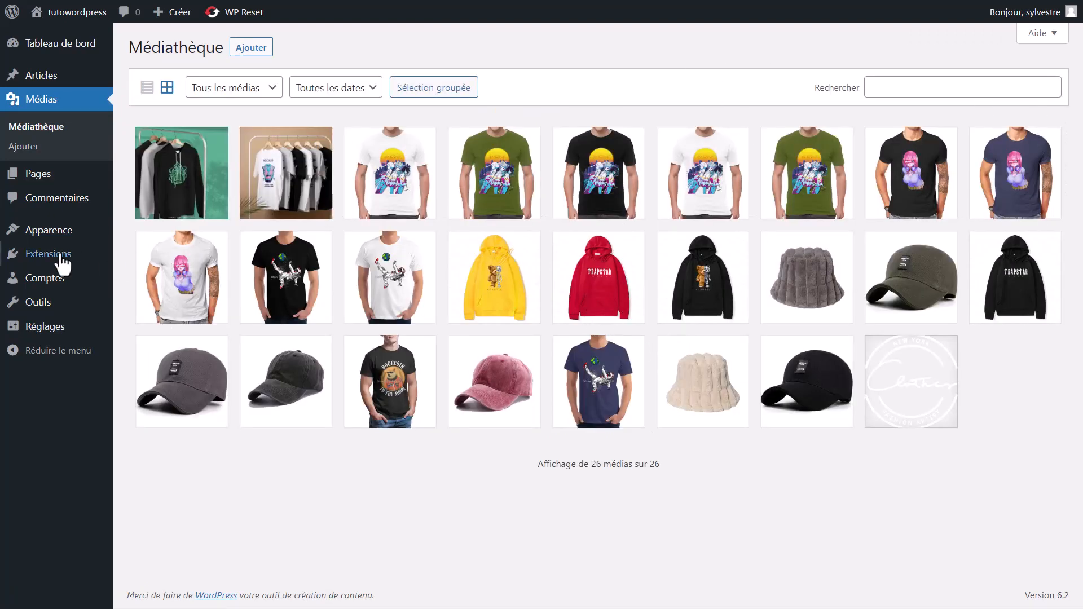
Step: Go to the site's themes and open the upload form for adding a new theme
mouse_move(50, 231)
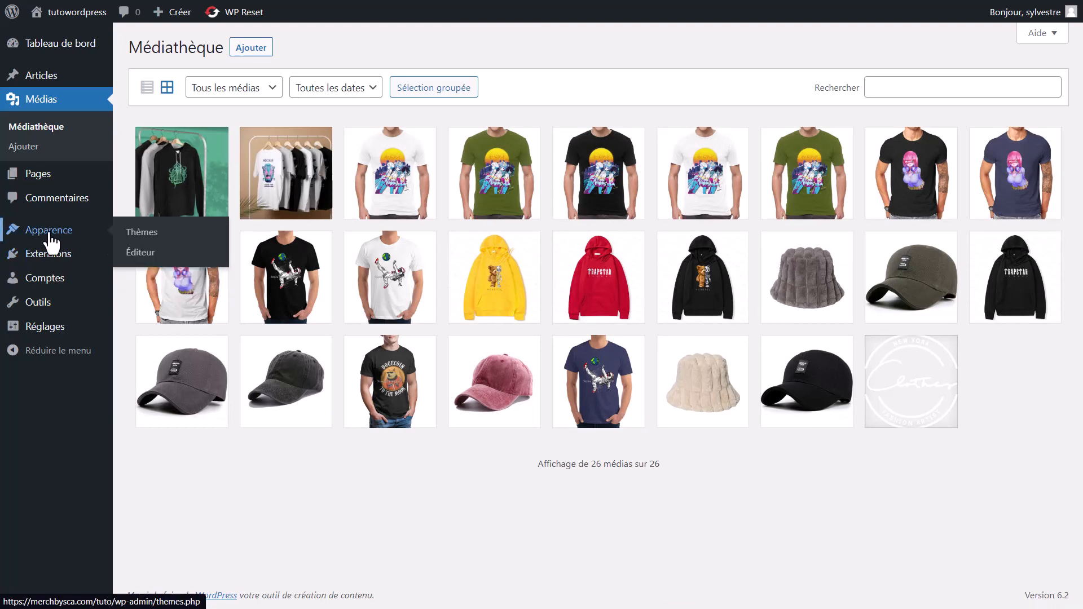
left_click(141, 242)
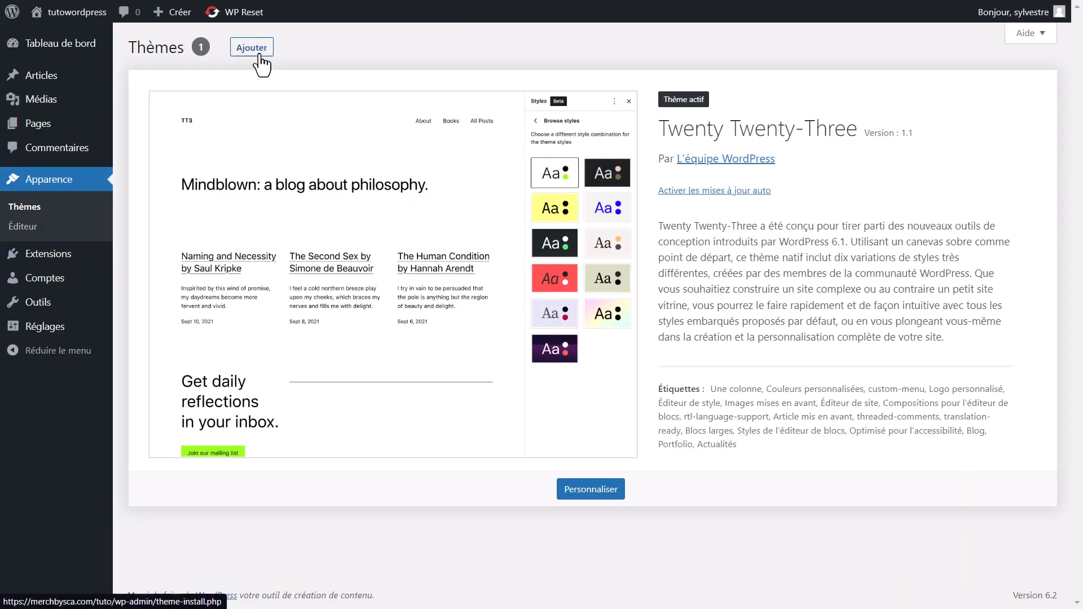
left_click(258, 57)
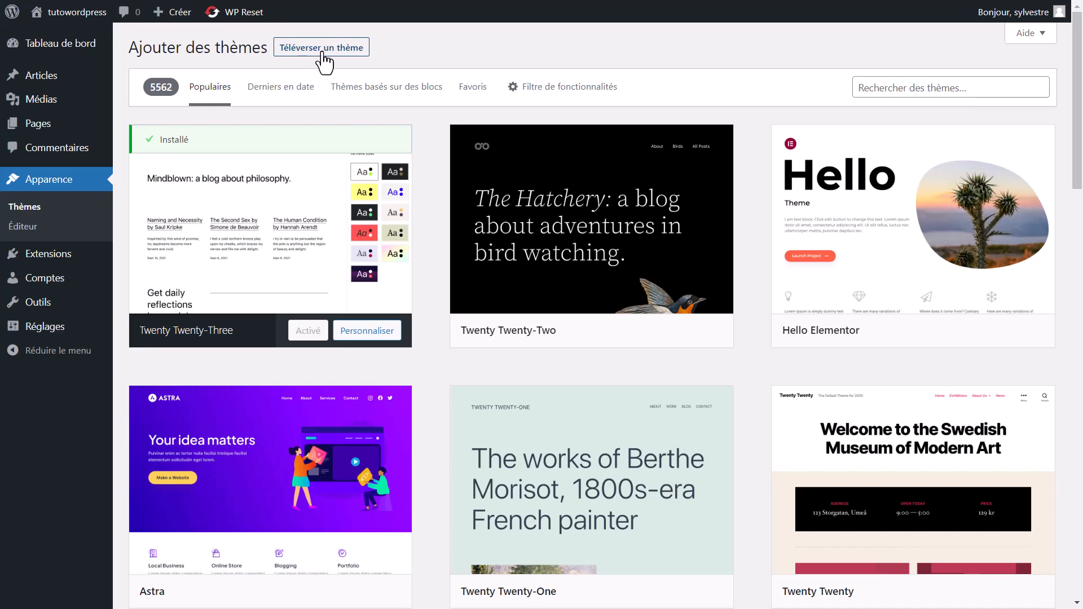
left_click(323, 50)
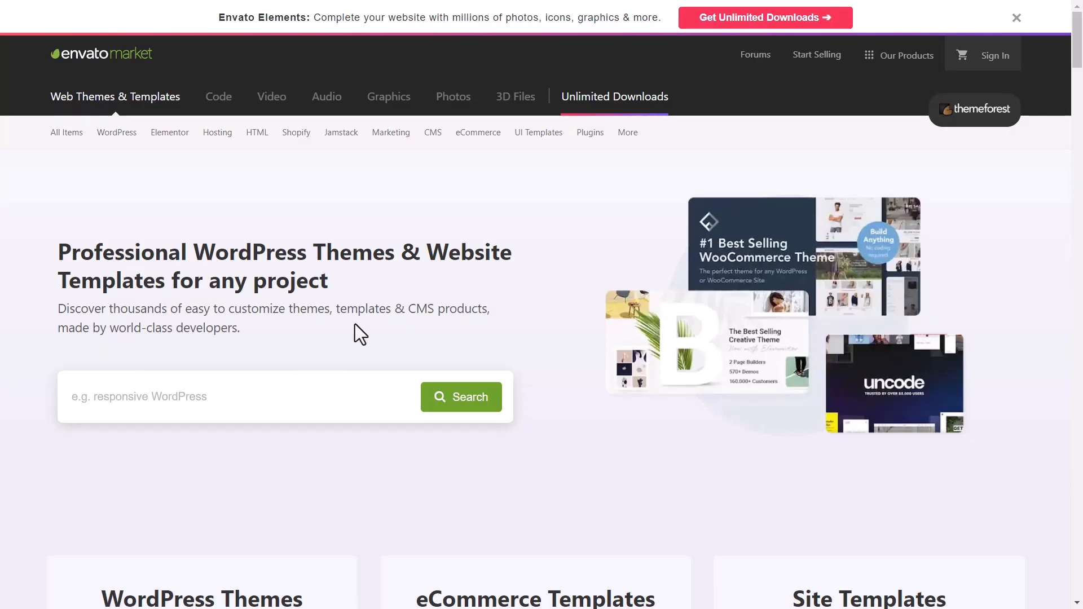
Step: On ThemeForest, search for "flatsome" and open the Flatsome multi-purpose WooCommerce theme
left_click(210, 398)
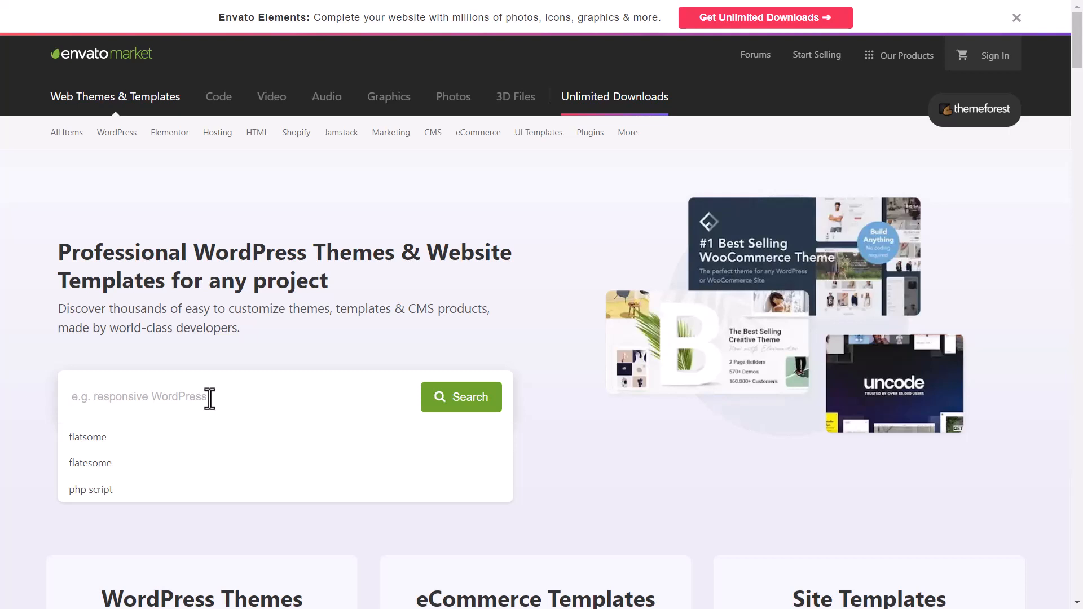
type("flatsome")
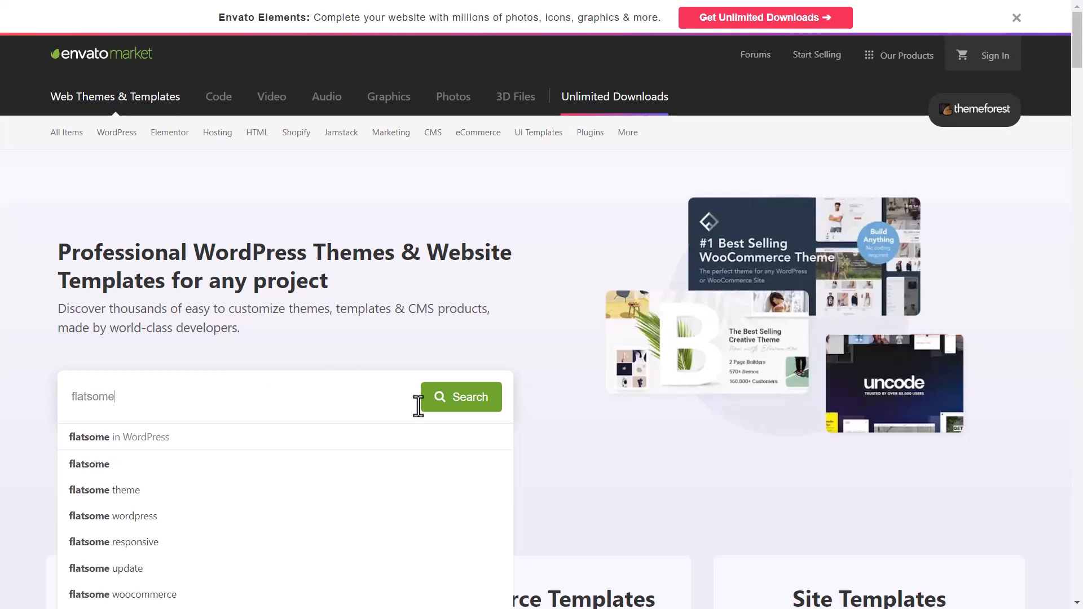
left_click(447, 398)
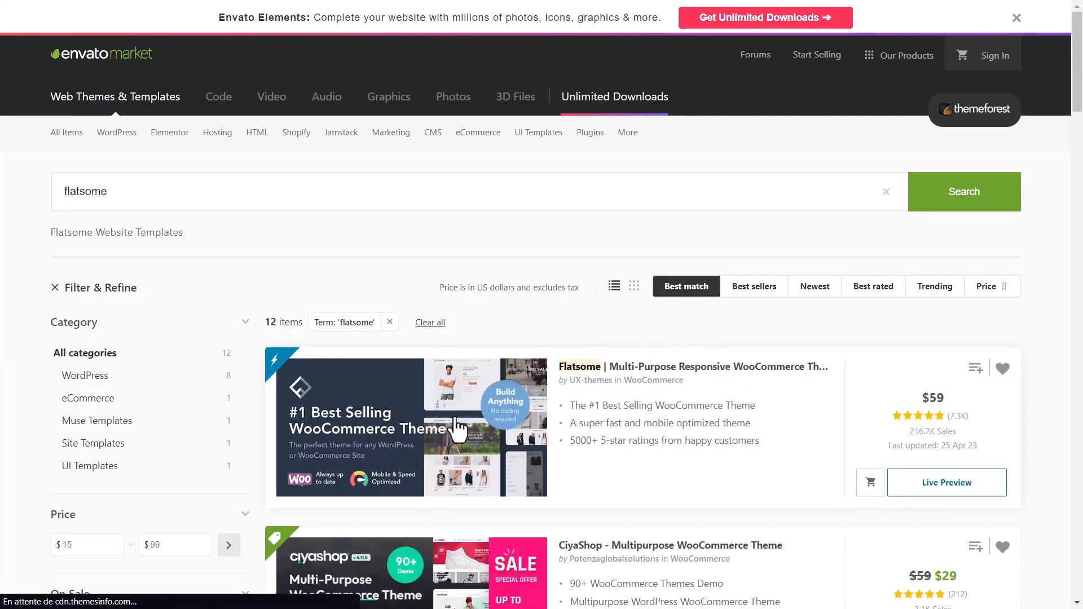
left_click(458, 429)
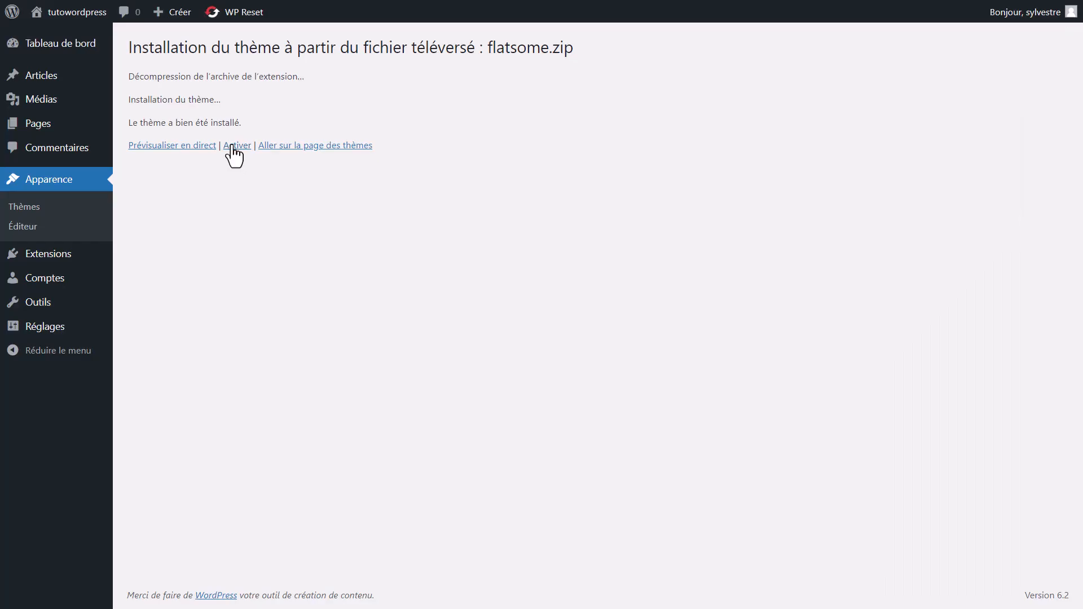
Step: Activate the theme uploaded from flatsome.zip and leave its setup wizard for the WordPress dashboard
left_click(234, 146)
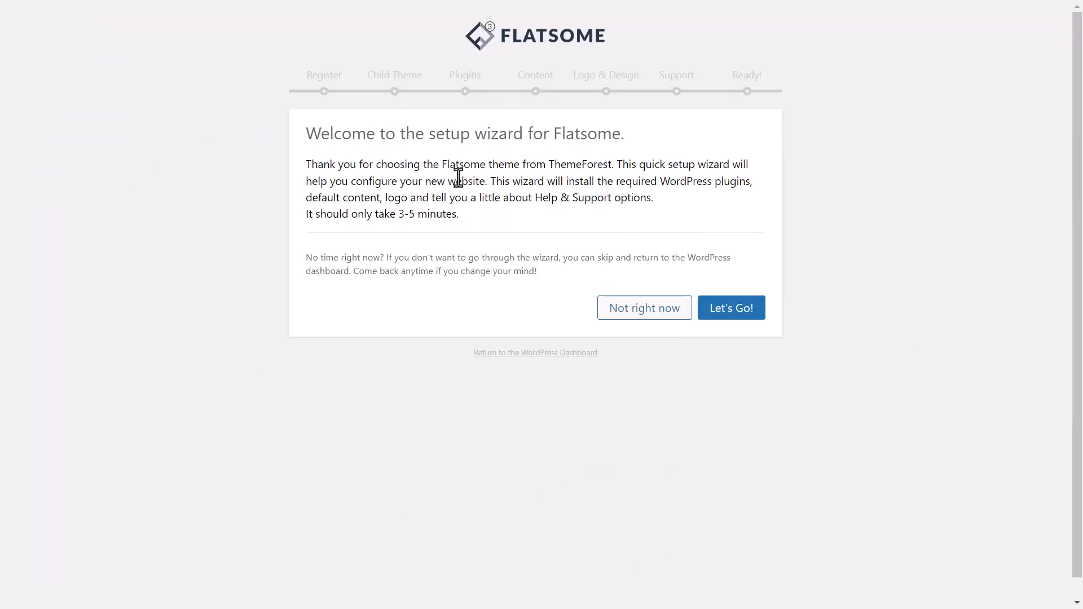
left_click(533, 356)
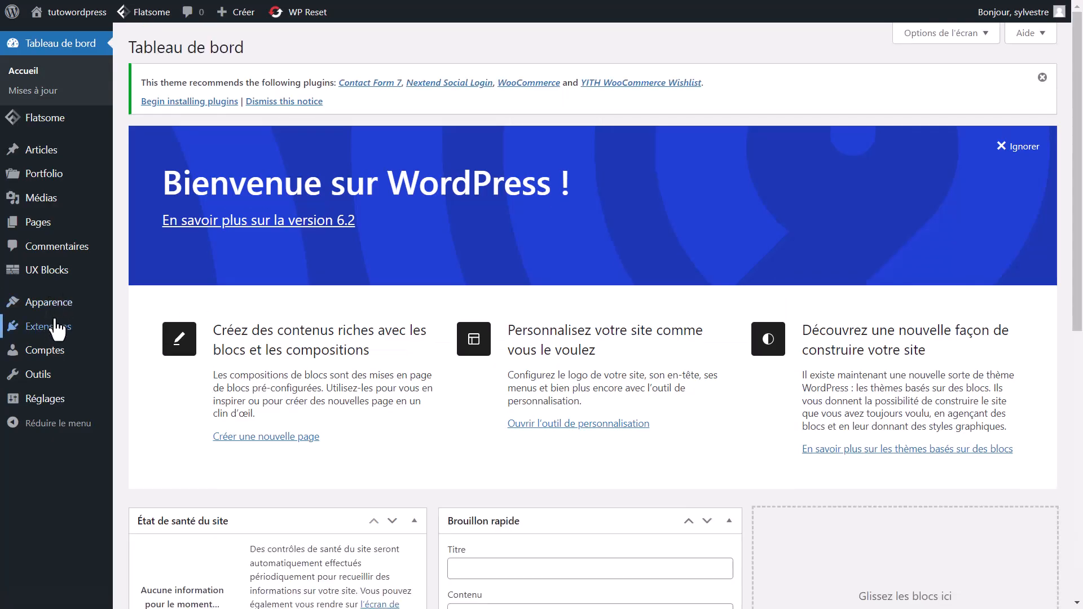
Step: Search the available extensions for "woocommerce", then install and activate the WooCommerce extension by Automattic
mouse_move(67, 337)
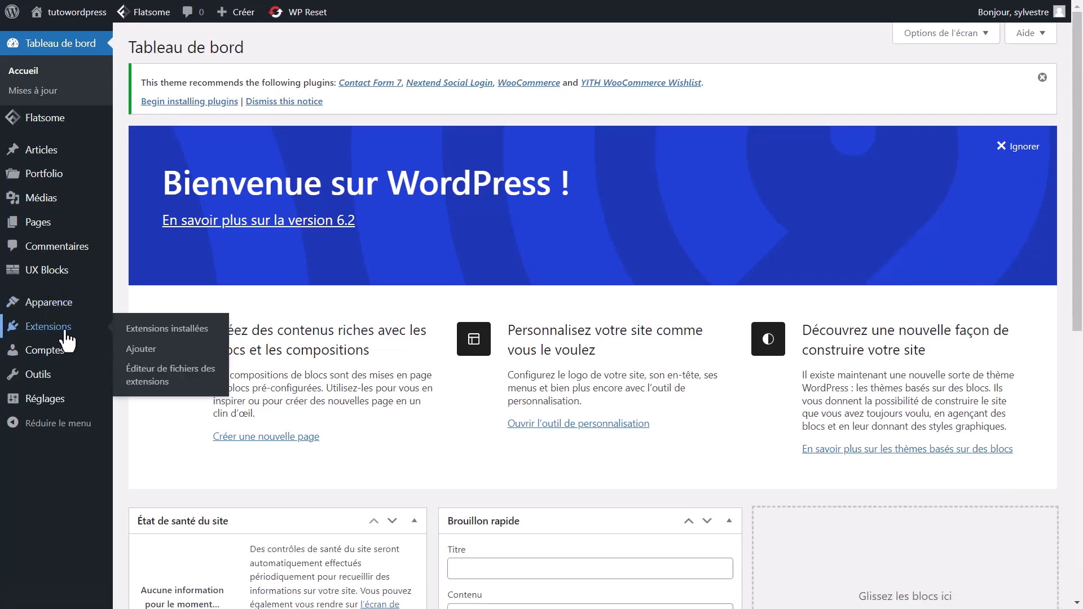
left_click(151, 351)
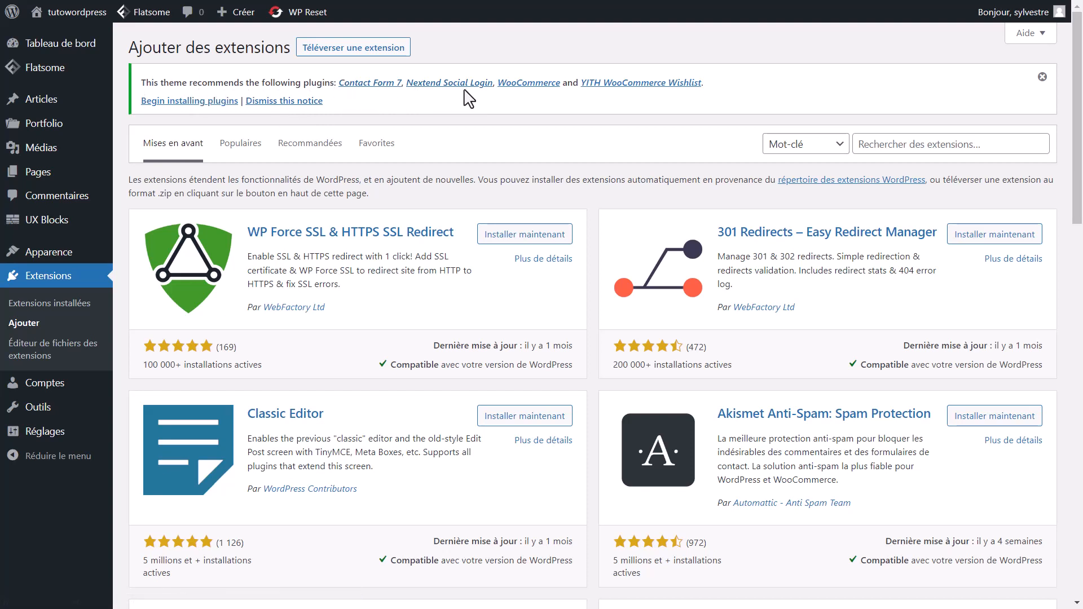
left_click(911, 147)
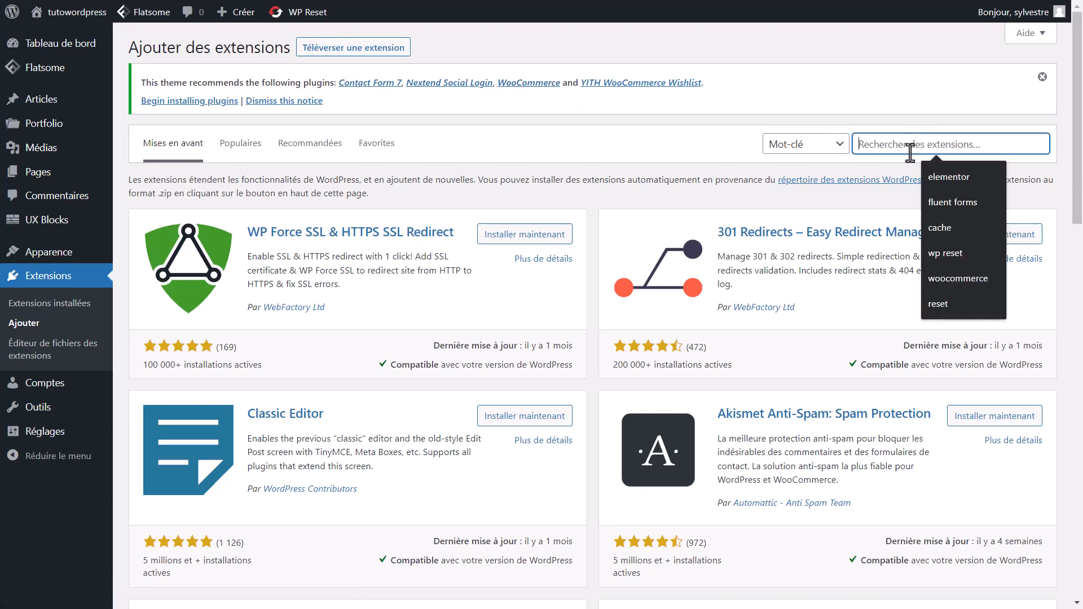
left_click(953, 278)
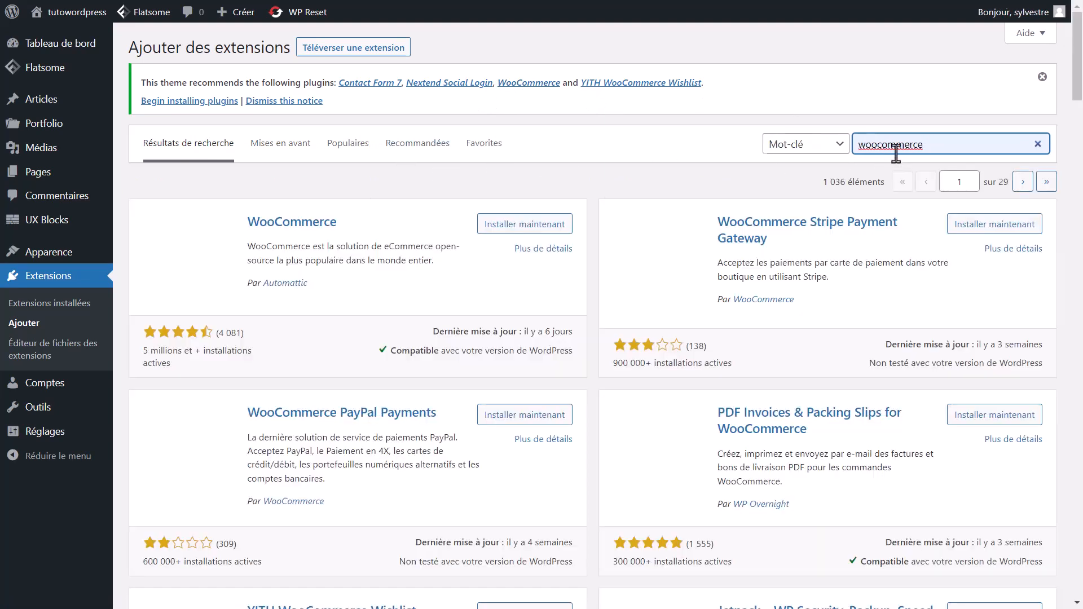
double_click(887, 150)
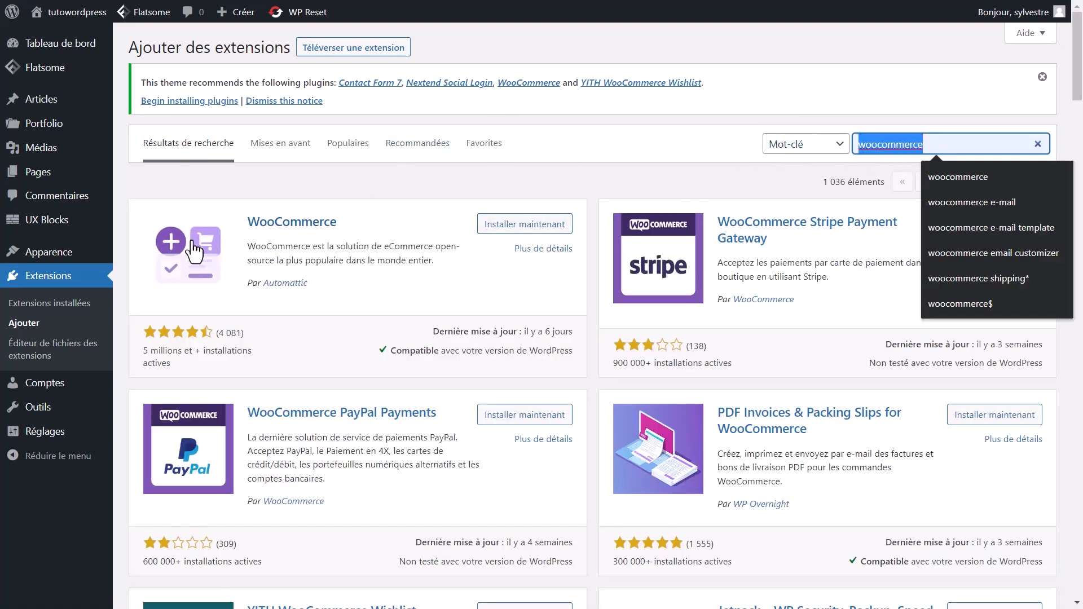
left_click(529, 232)
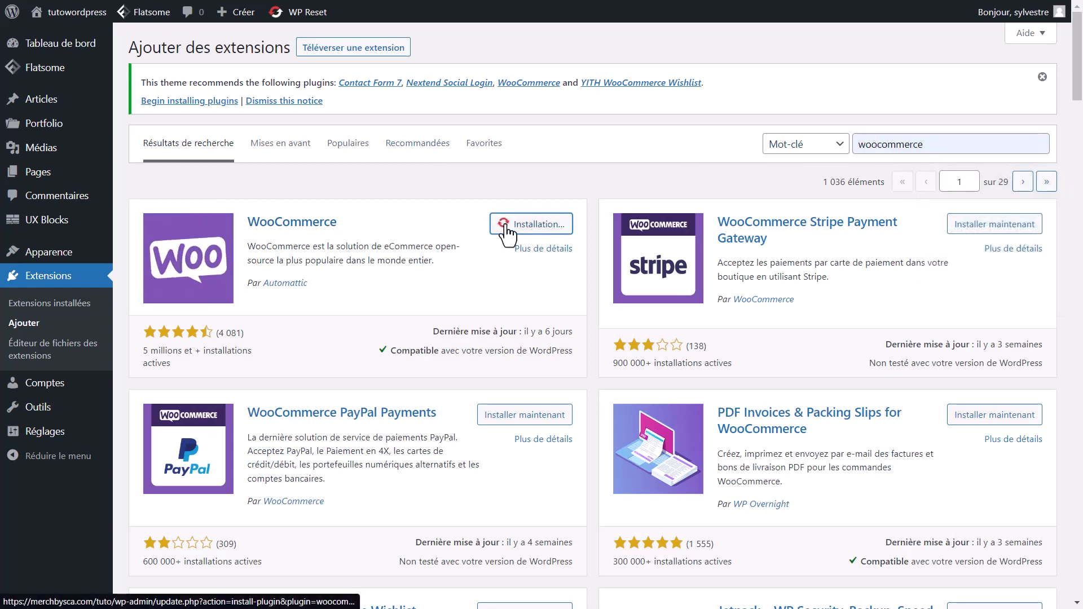
left_click(544, 225)
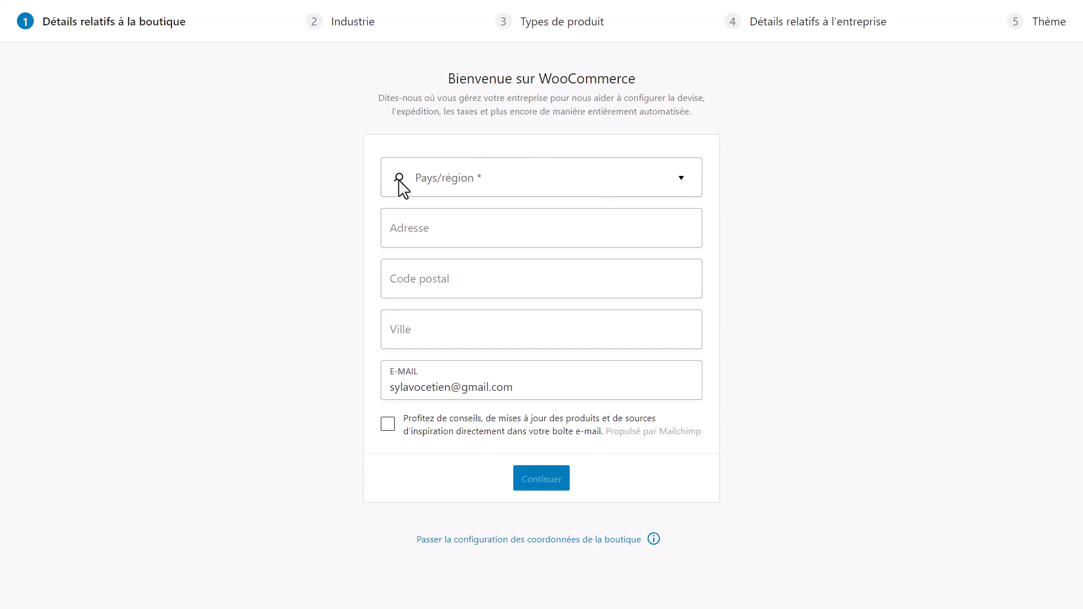
Step: Enter France as the store's country, fill in its address, postal code and city, and decline WooCommerce usage tracking
left_click(483, 185)
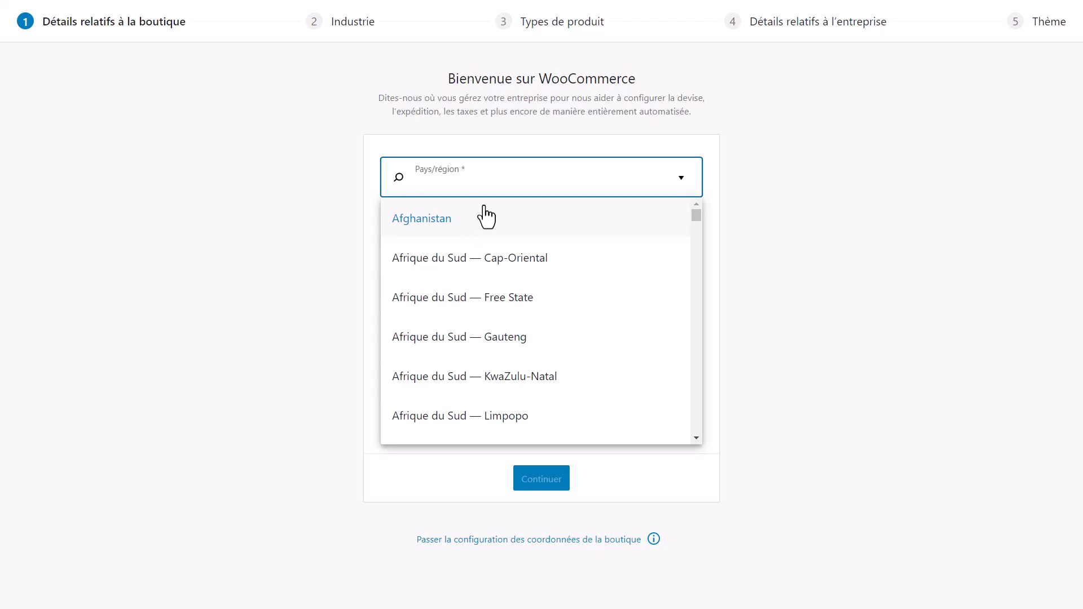
type("f")
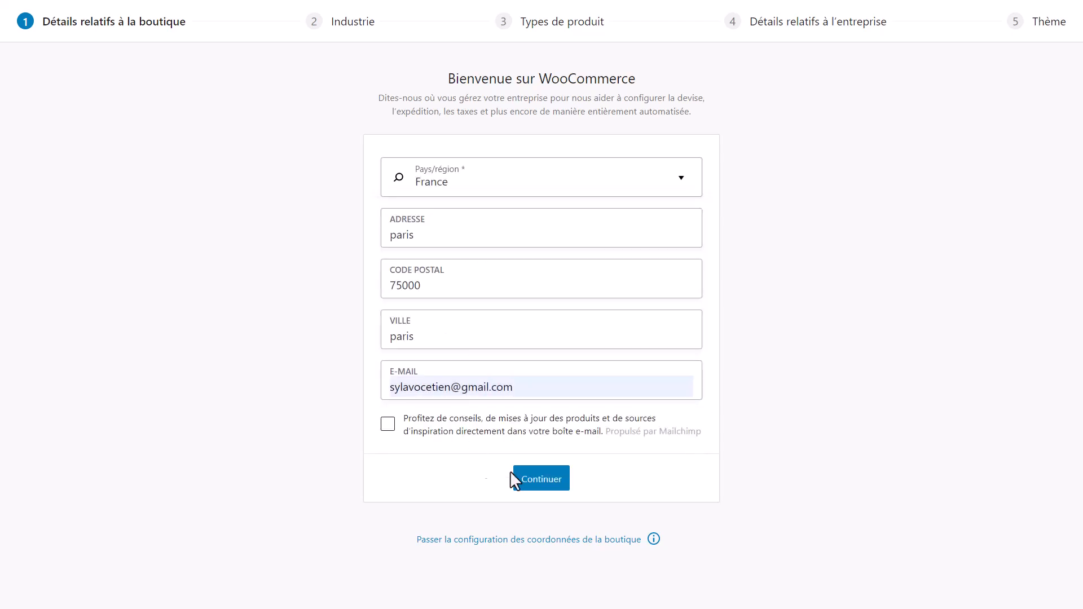
left_click(538, 481)
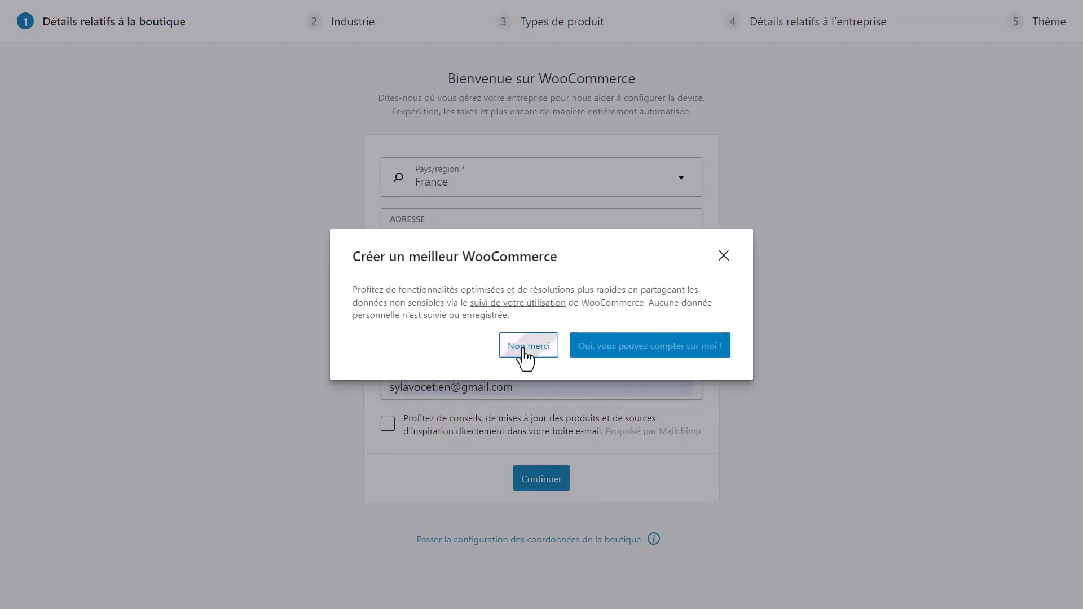
left_click(519, 348)
Step: Set the store's industry to "Mode, vêtements et accessoires" and continue with "Produits physiques" as the product type
left_click(388, 143)
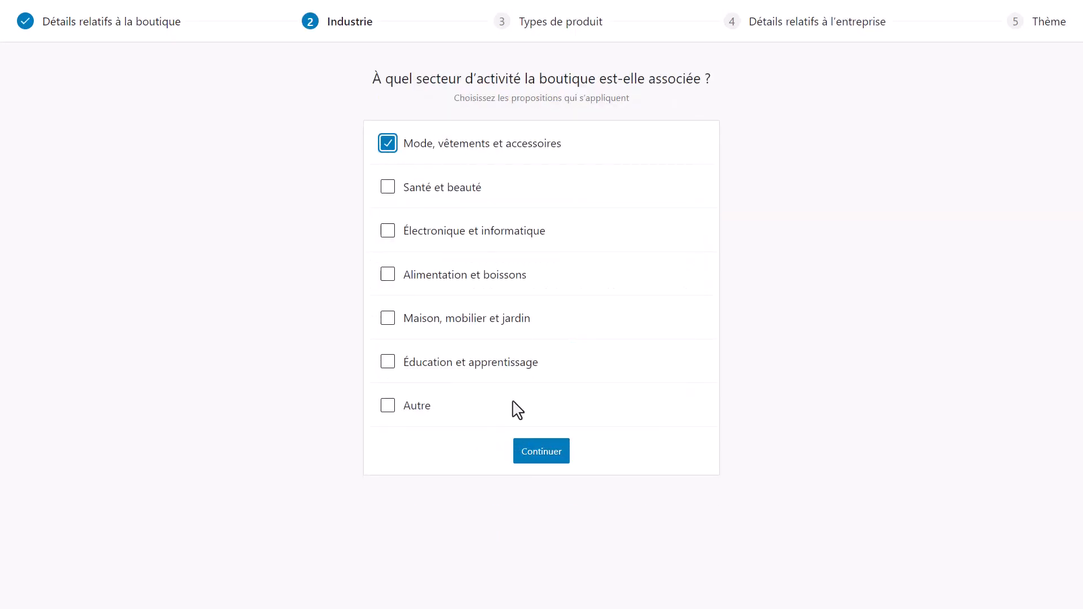
left_click(551, 457)
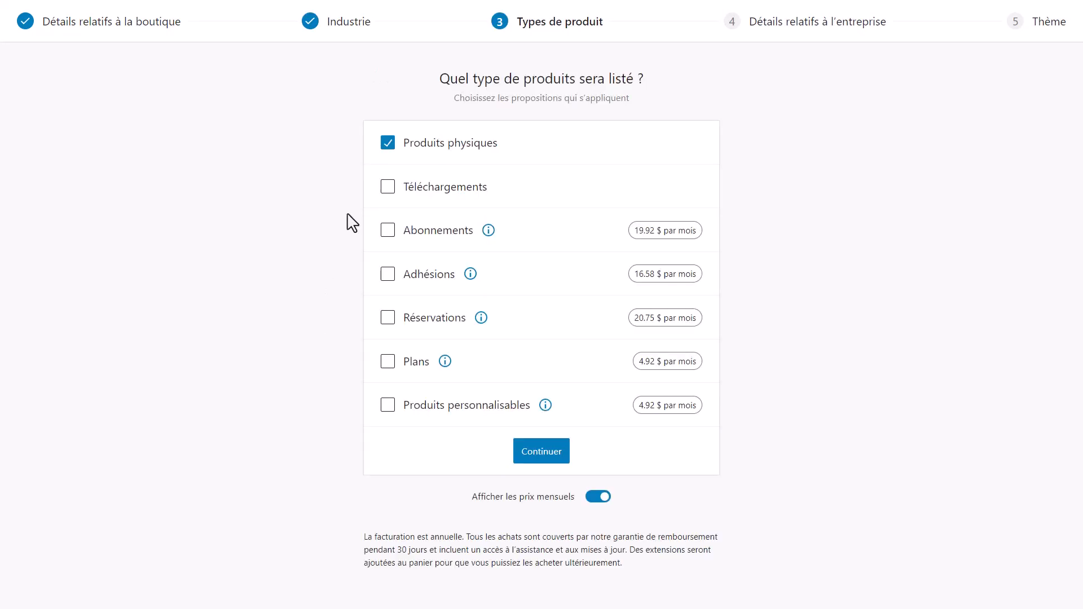
left_click(562, 457)
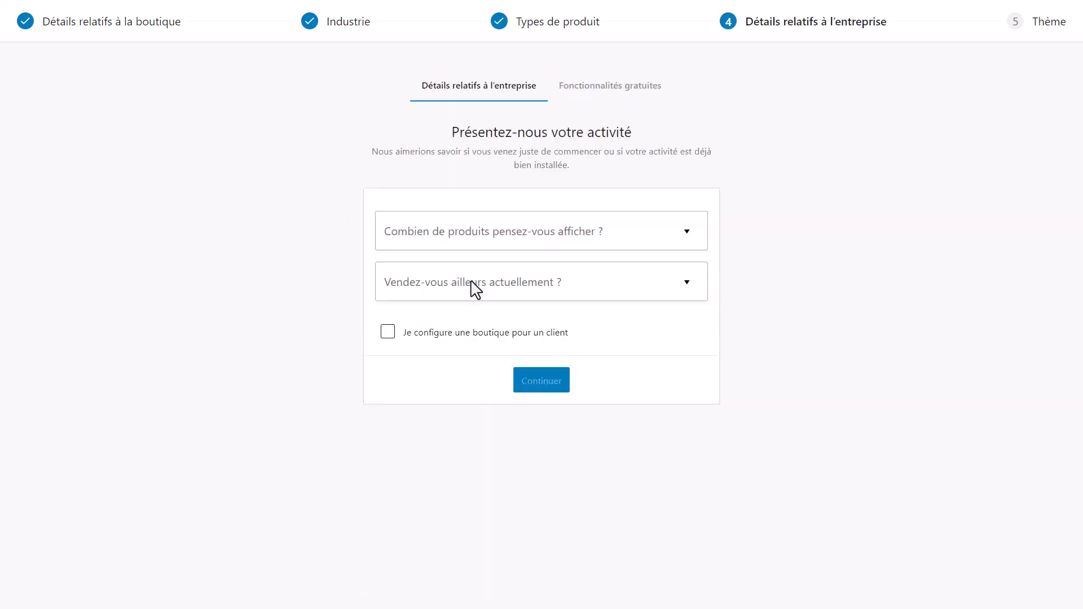
Step: In the business details, answer "Je n'ai pas encore de produits" for products and "Non" for selling elsewhere, then continue
left_click(478, 226)
left_click(426, 272)
left_click(466, 291)
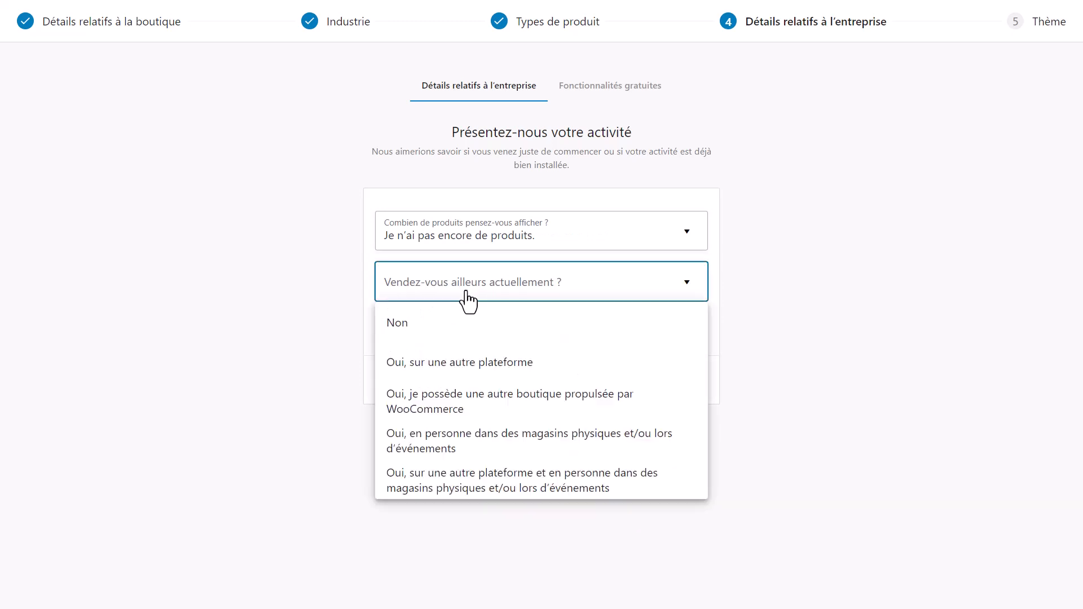
left_click(438, 333)
left_click(540, 380)
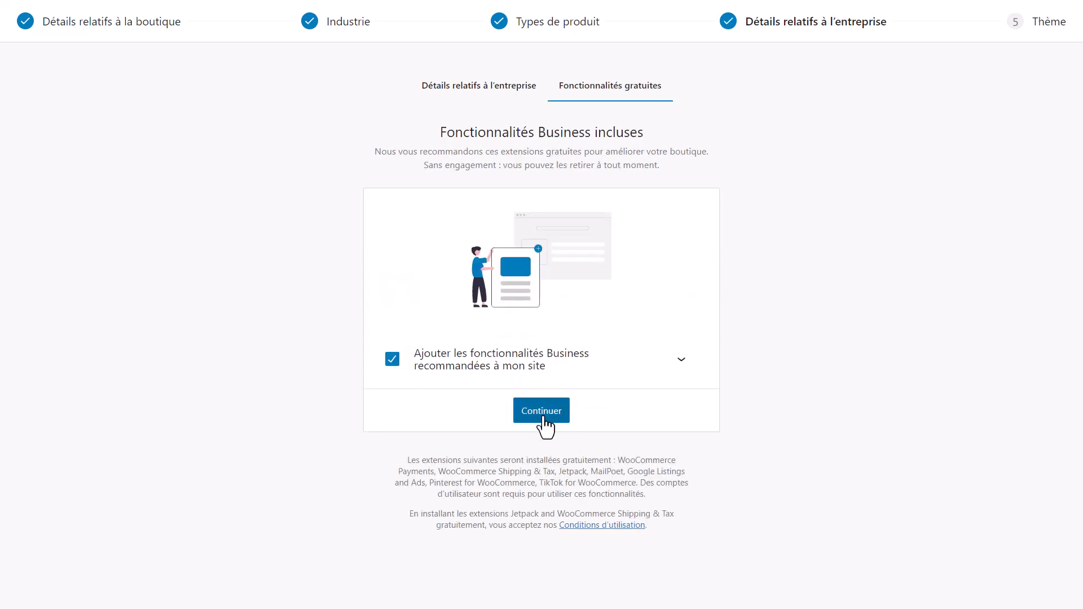
Step: Expand the list of recommended free Business features and deselect them all
left_click(680, 362)
left_click(391, 367)
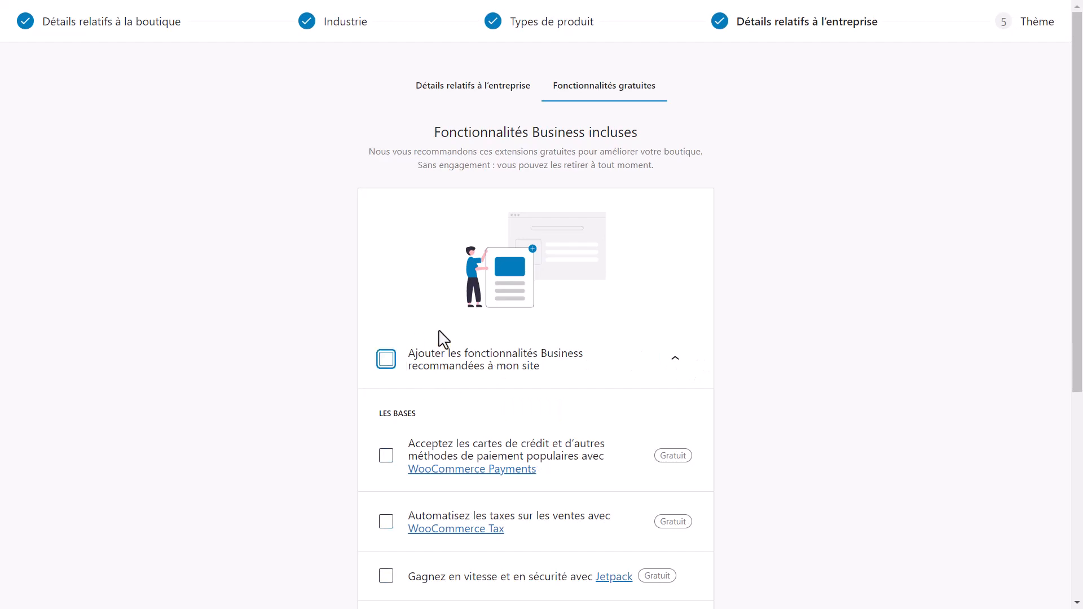
Step: Continue the store setup without any free Business features and keep the active Flatsome theme
scroll(474, 343, "down", 6)
scroll(473, 361, "up", 6)
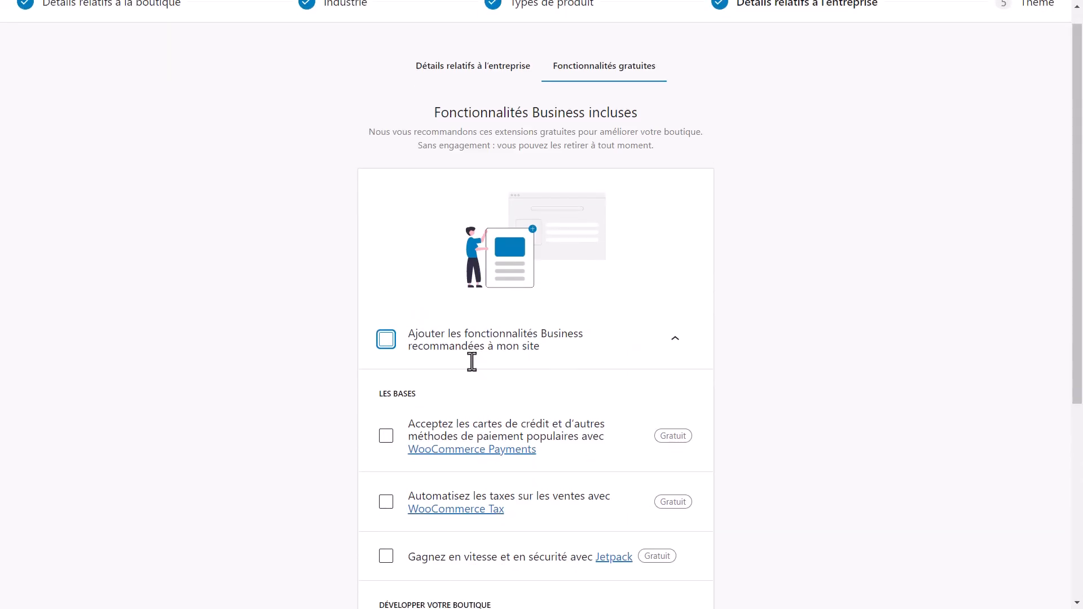
scroll(655, 292, "down", 6)
scroll(595, 294, "up", 3)
left_click(674, 175)
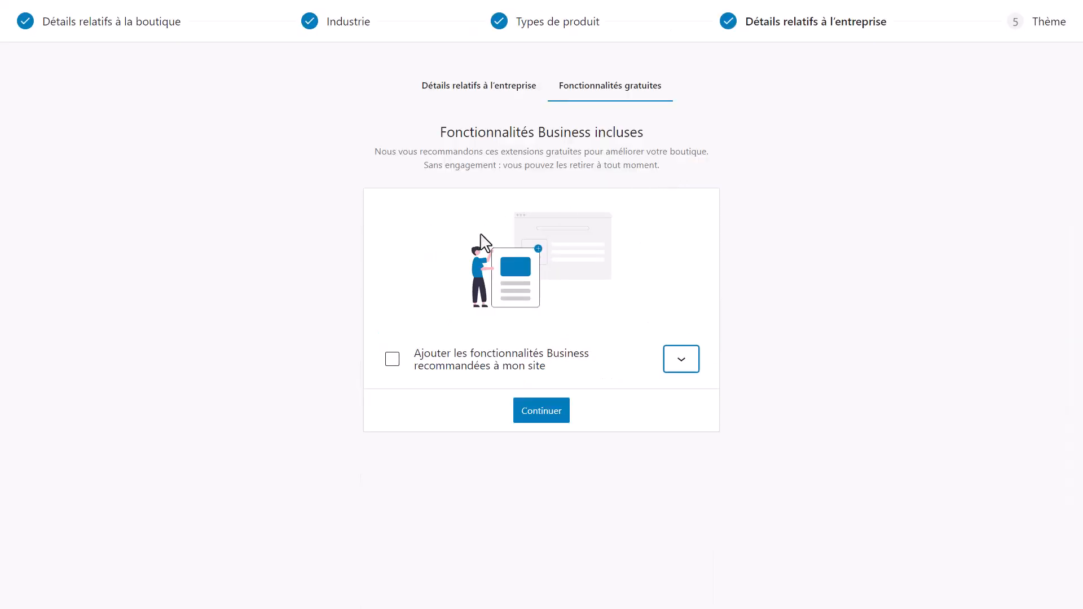
left_click(541, 418)
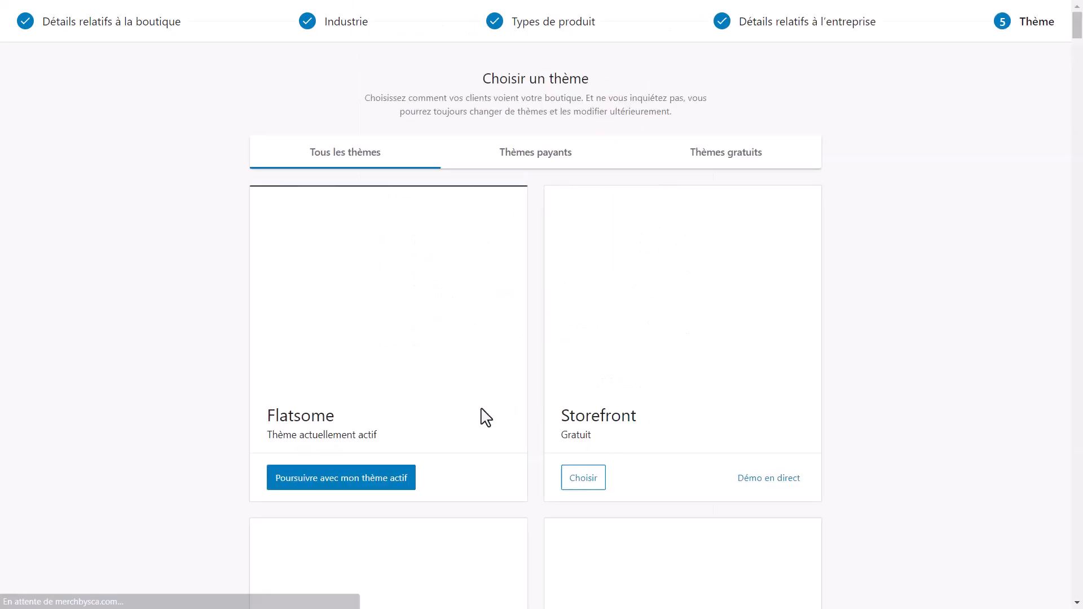
scroll(316, 349, "down", 1)
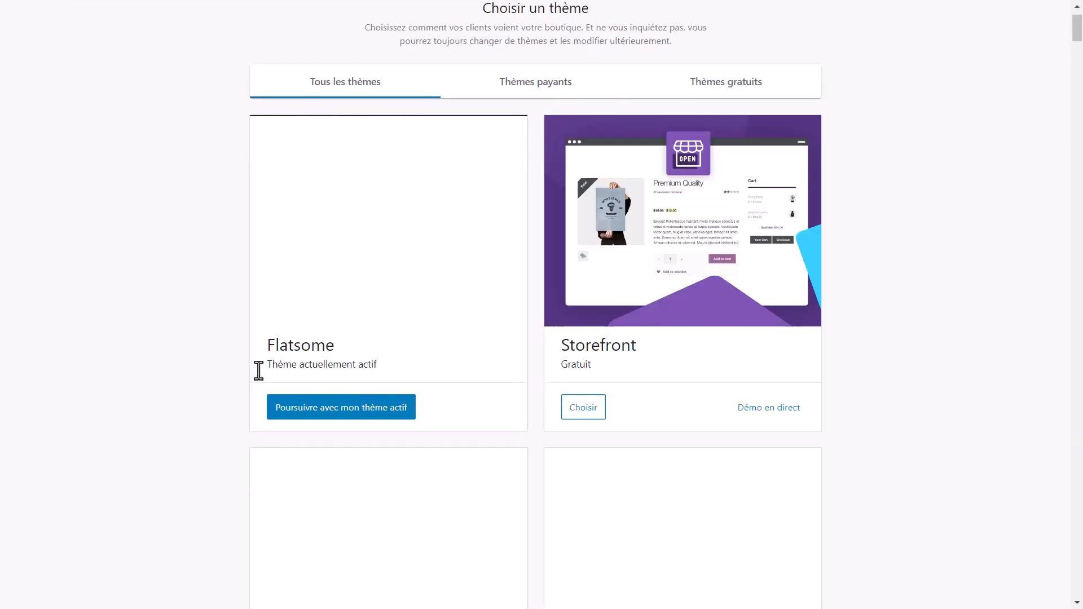
left_click(367, 405)
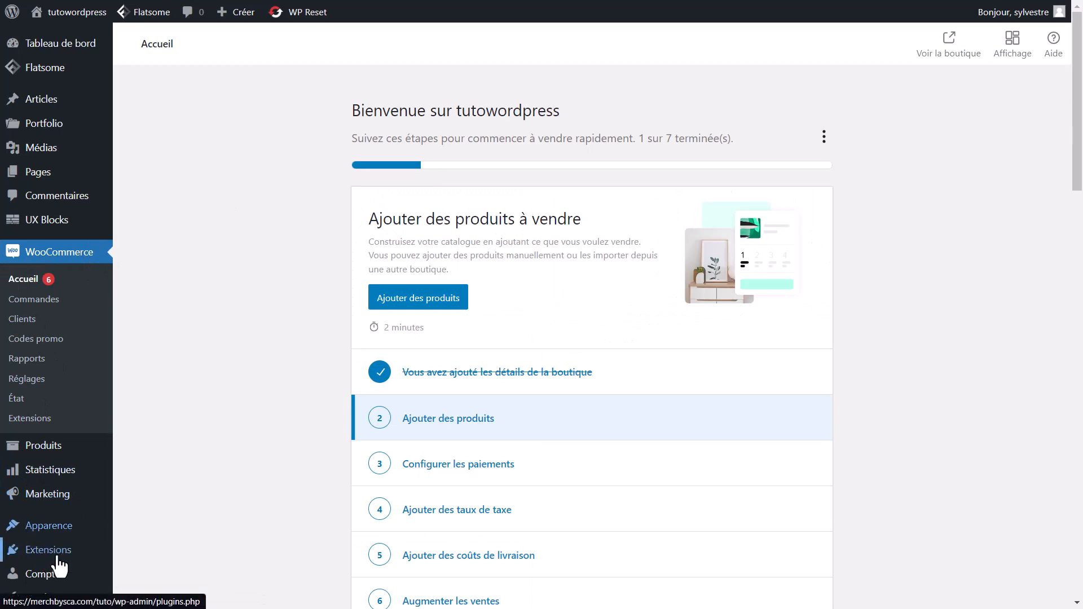
Step: Bulk-install the theme's recommended plugins Contact Form 7, Nextend Social Login and YITH WooCommerce Wishlist
mouse_move(56, 561)
left_click(141, 516)
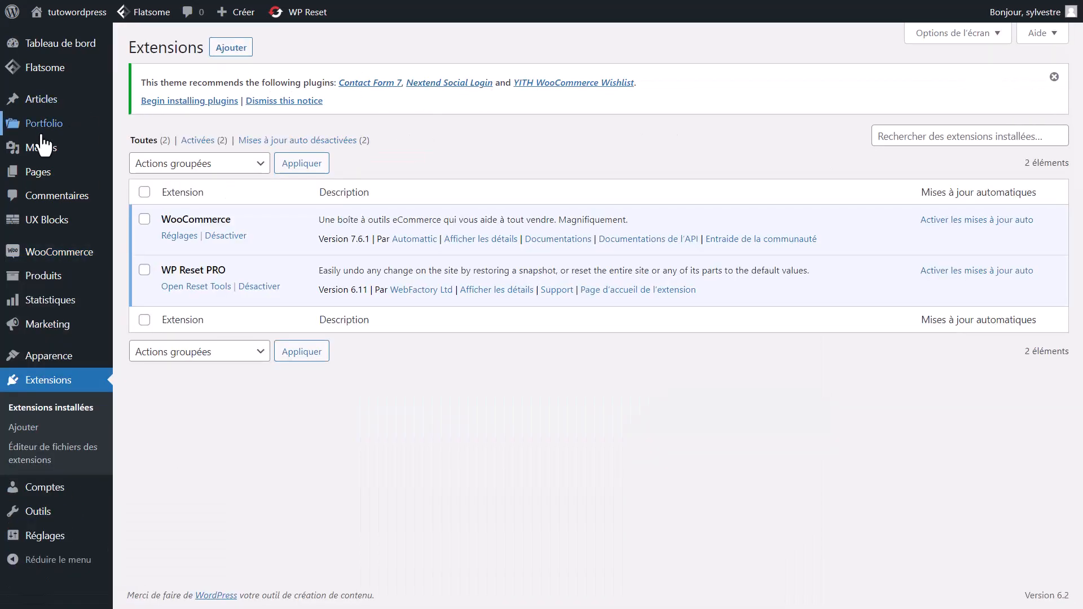
mouse_move(51, 68)
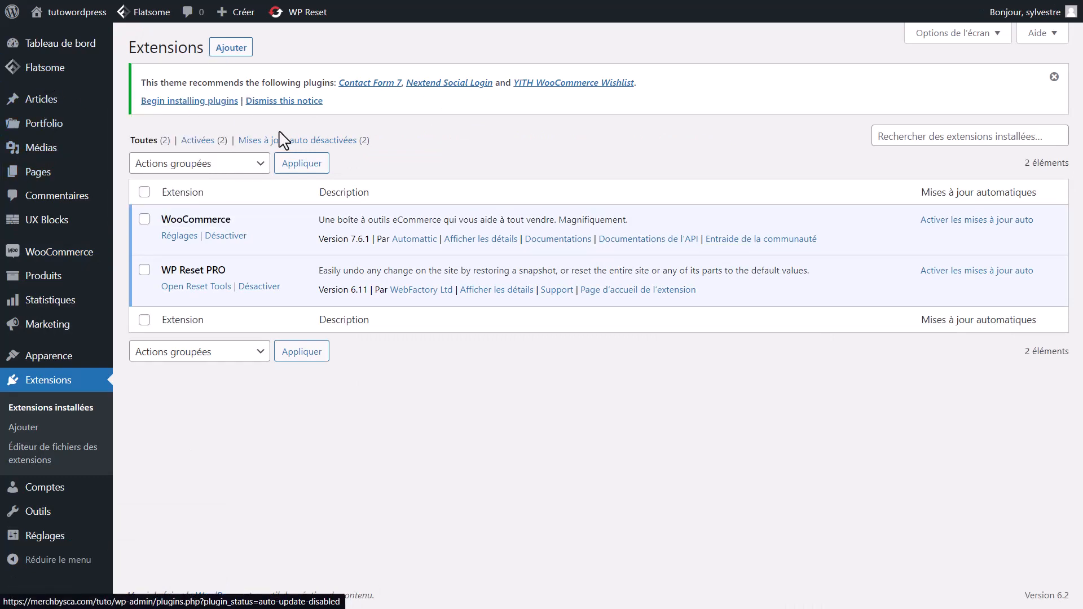
left_click(186, 103)
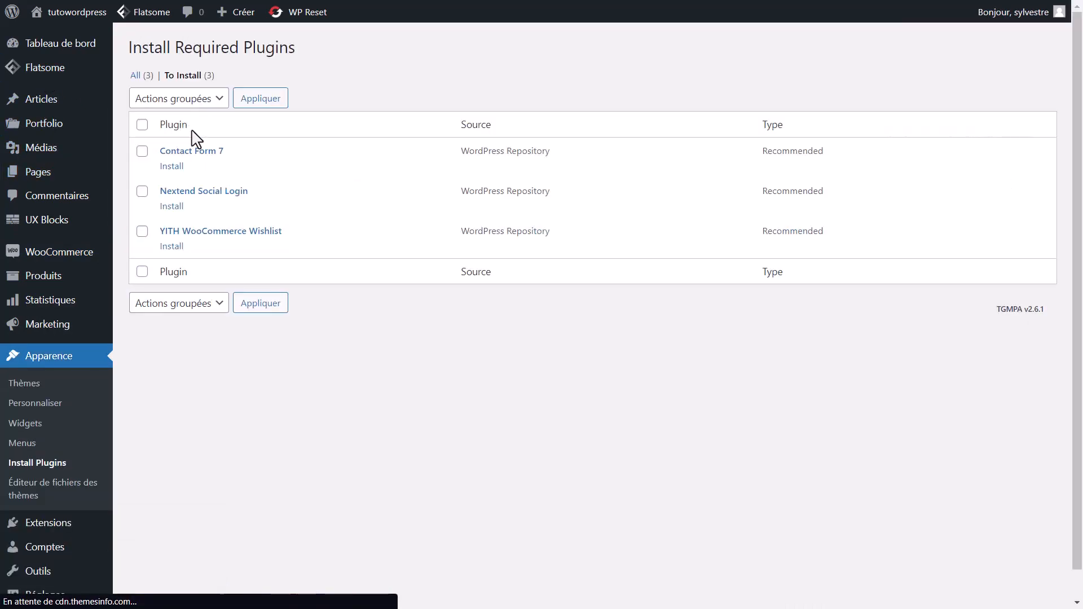
left_click(142, 124)
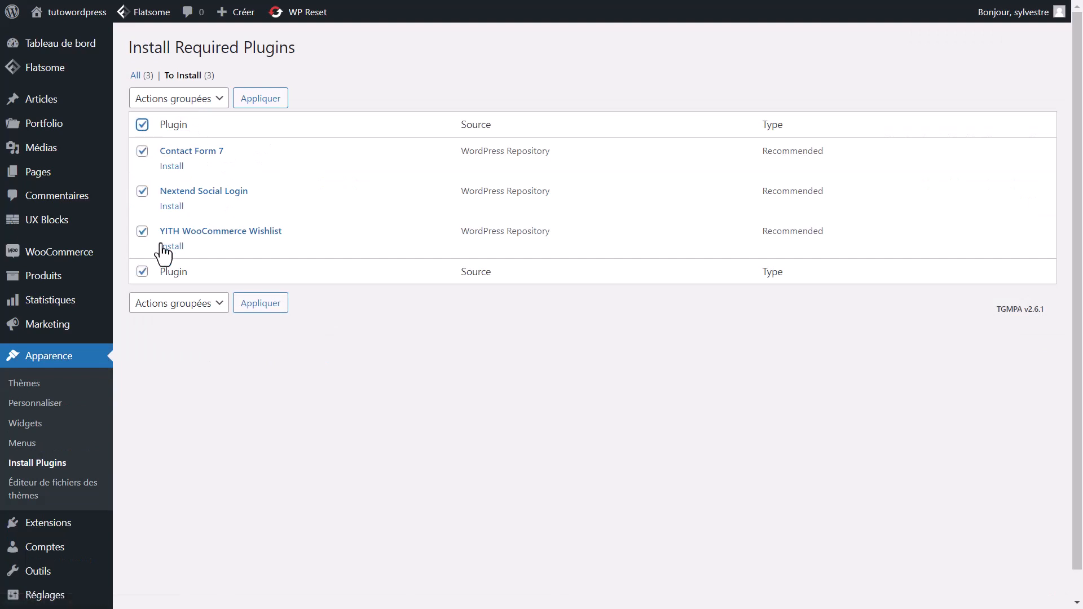
left_click(191, 104)
left_click(173, 132)
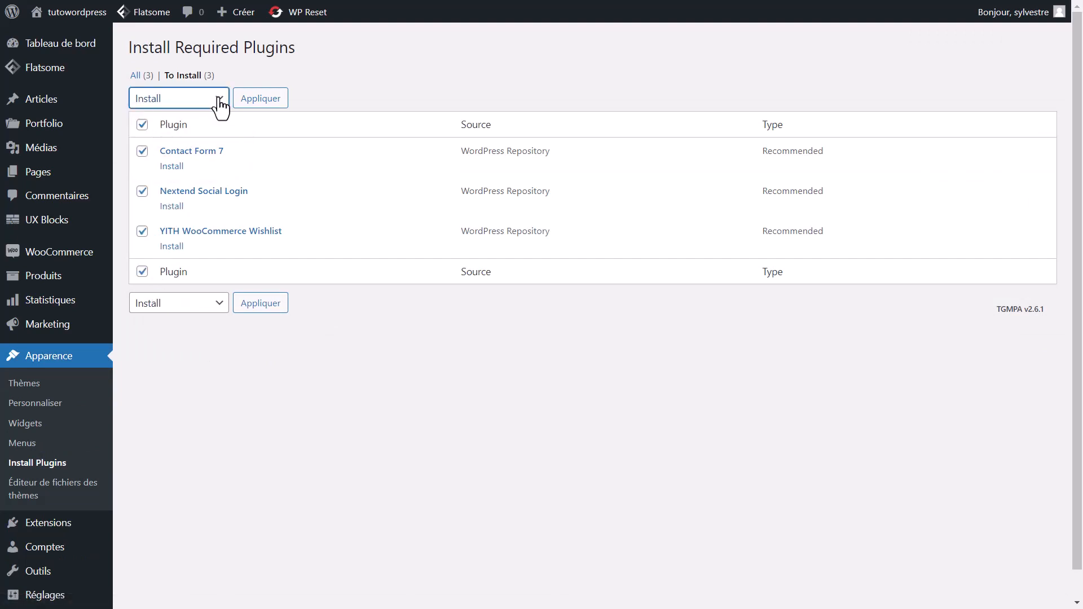
left_click(257, 107)
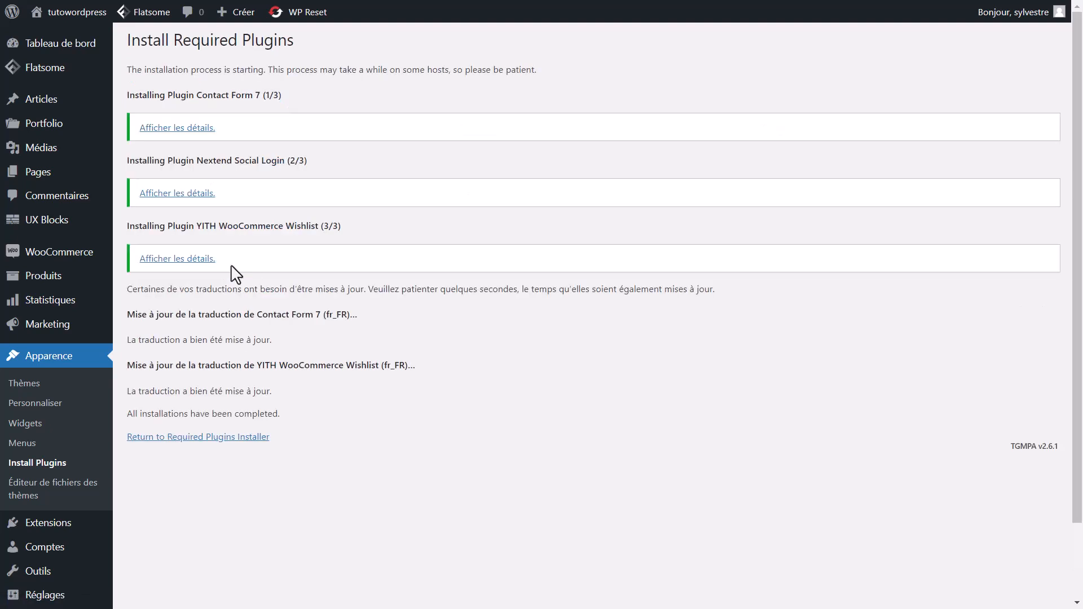
Step: Return to the required plugins list and bulk-activate all three newly installed plugins
left_click(175, 437)
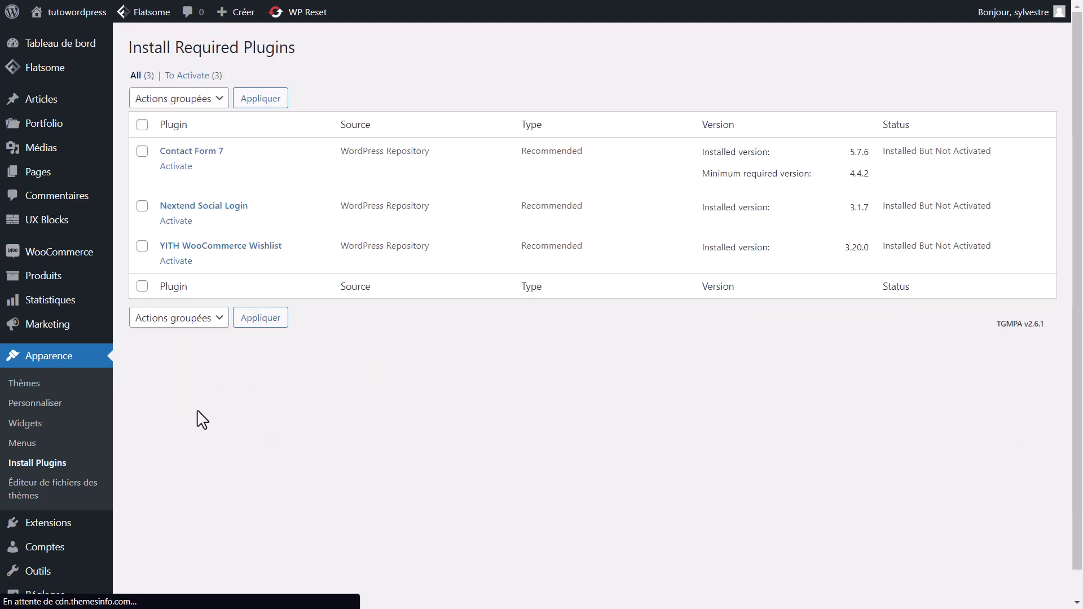
left_click(143, 125)
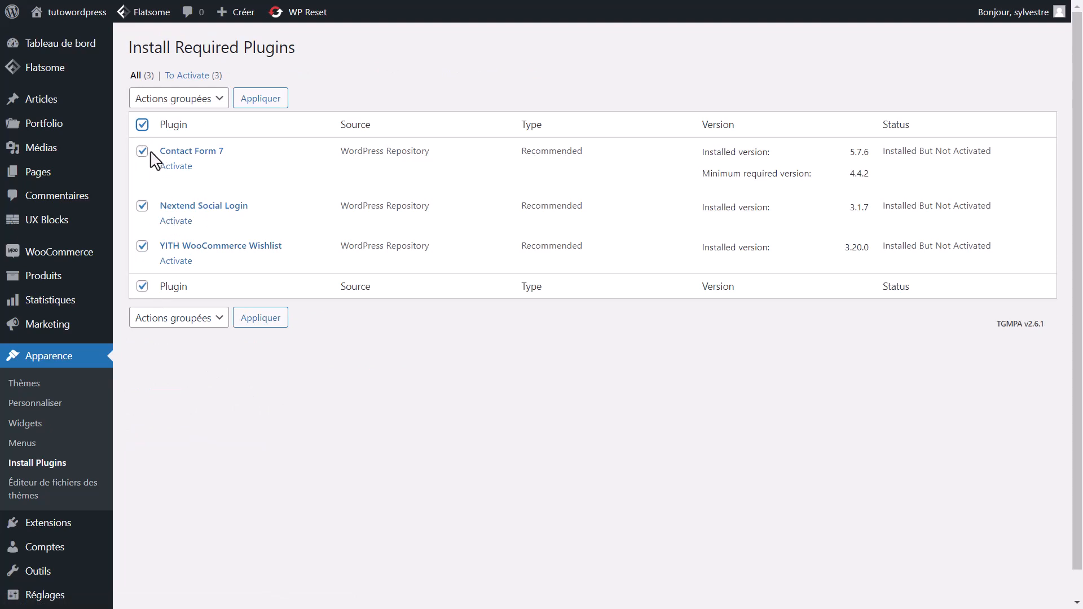
left_click(194, 98)
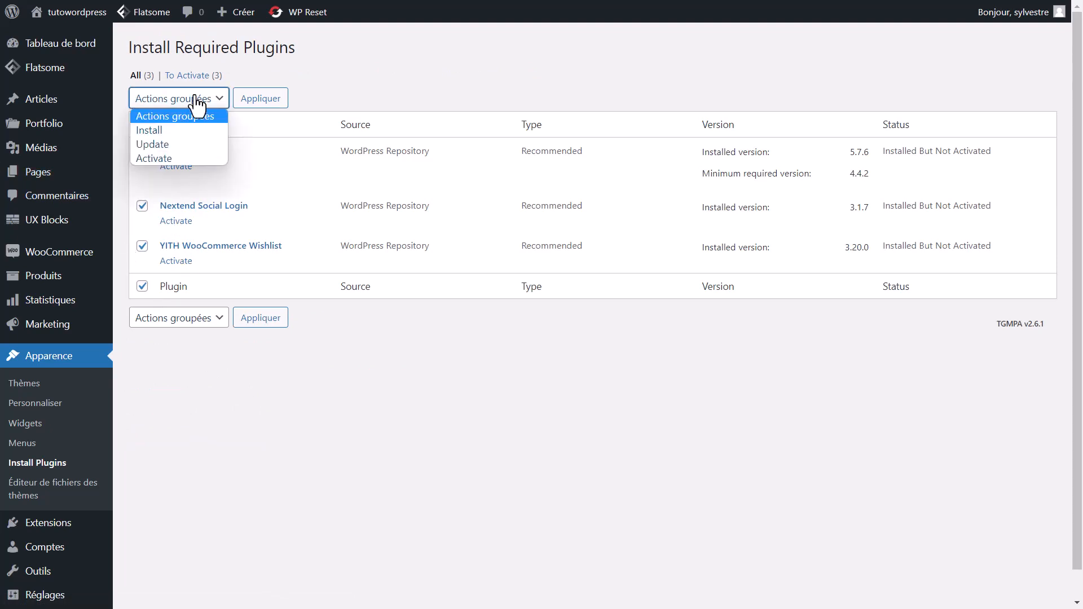
left_click(165, 157)
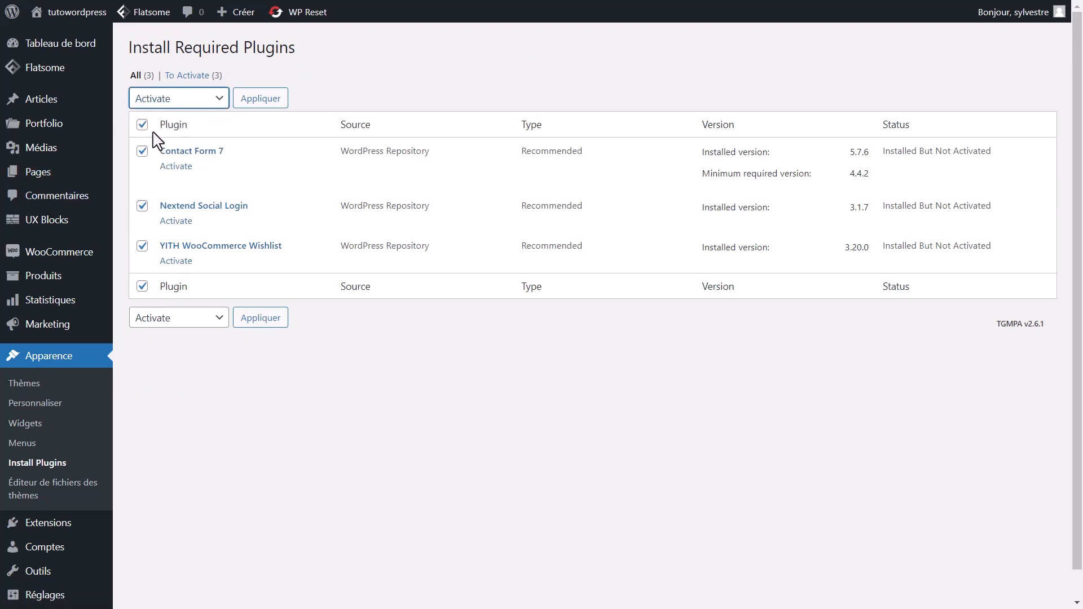
left_click(256, 101)
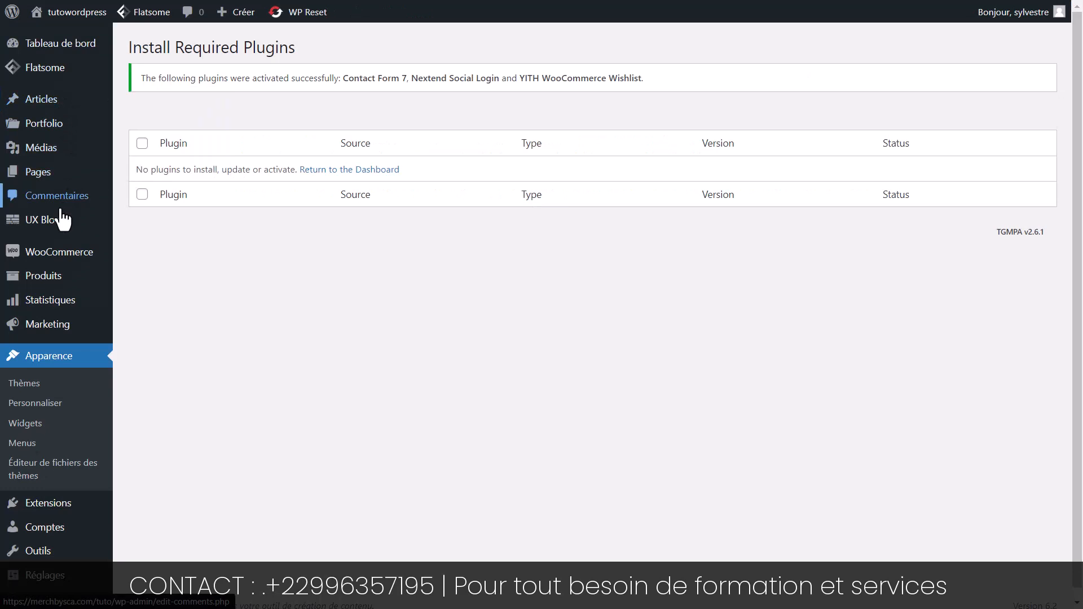
Step: Open the Layout settings in Flatsome's theme options and preview the page with the customizer controls hidden
mouse_move(45, 70)
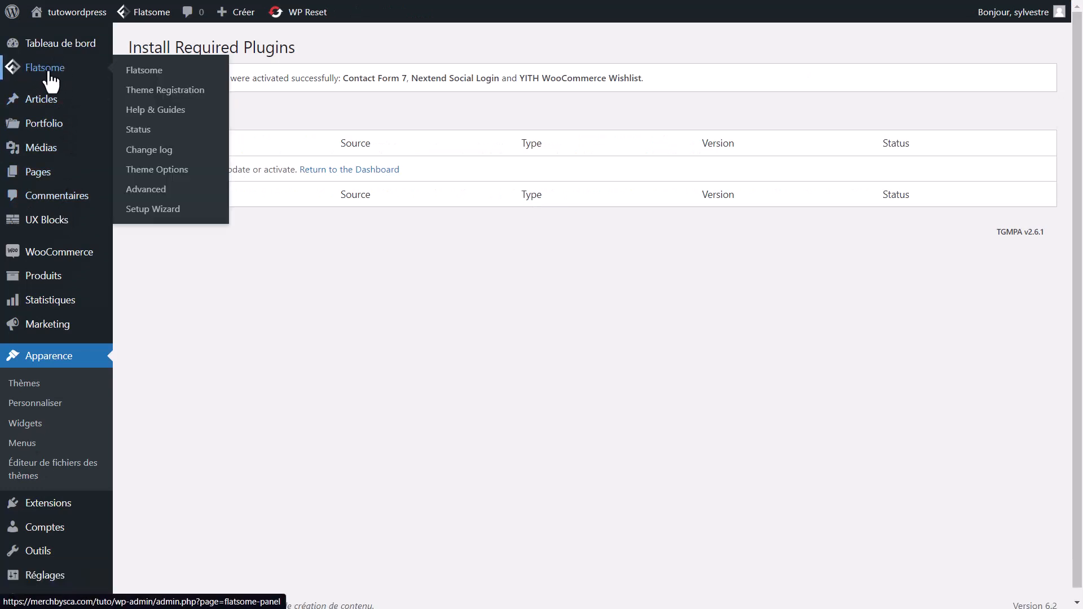
left_click(158, 178)
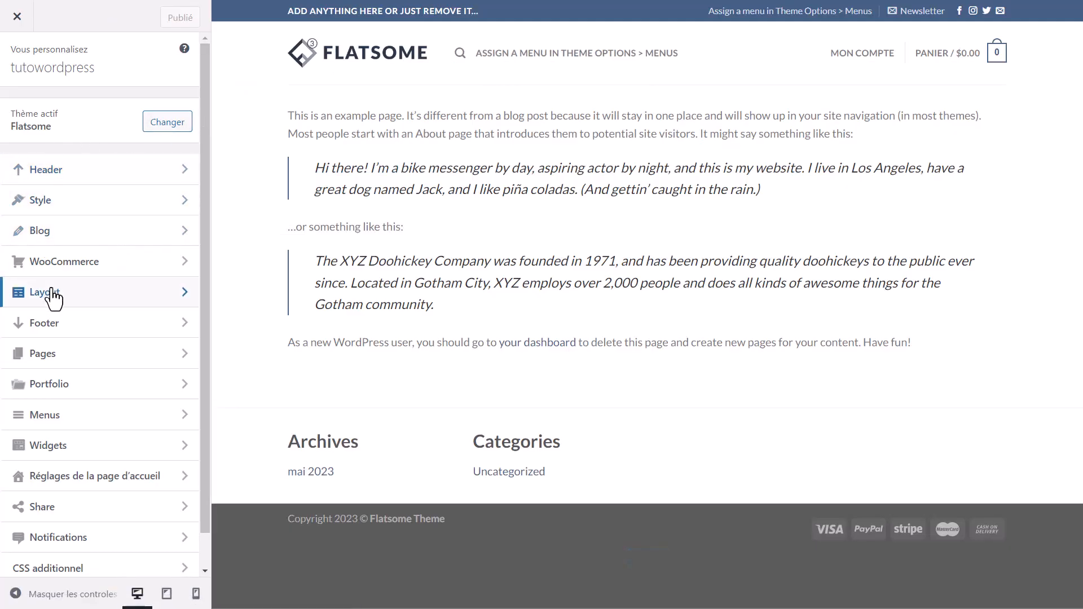
scroll(52, 290, "down", 2)
scroll(50, 285, "up", 2)
left_click(47, 303)
left_click_drag(72, 223, 3, 237)
left_click(98, 255)
left_click(52, 227)
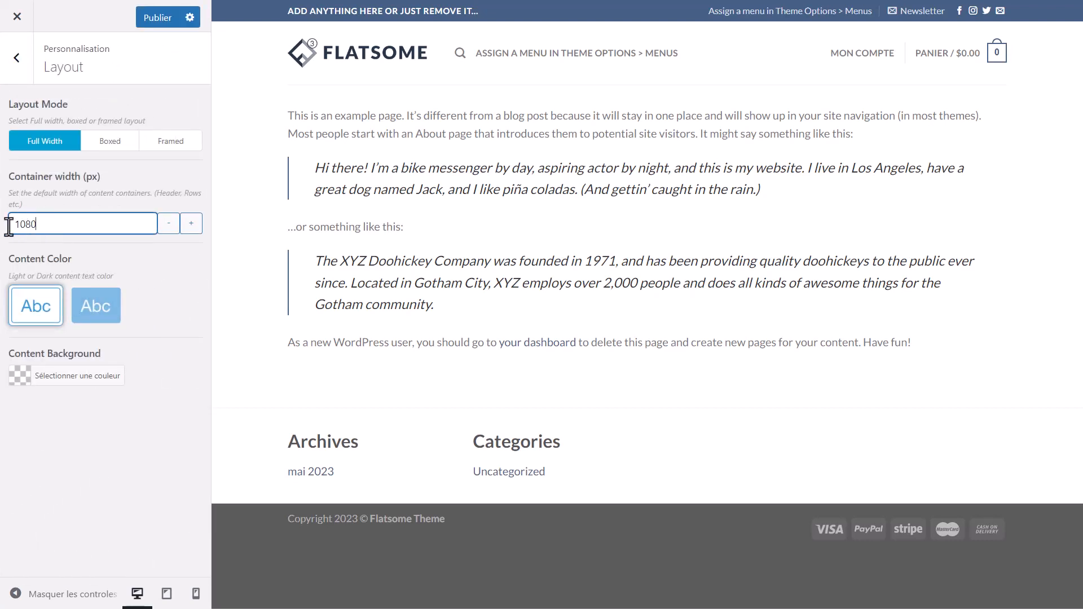
left_click(24, 598)
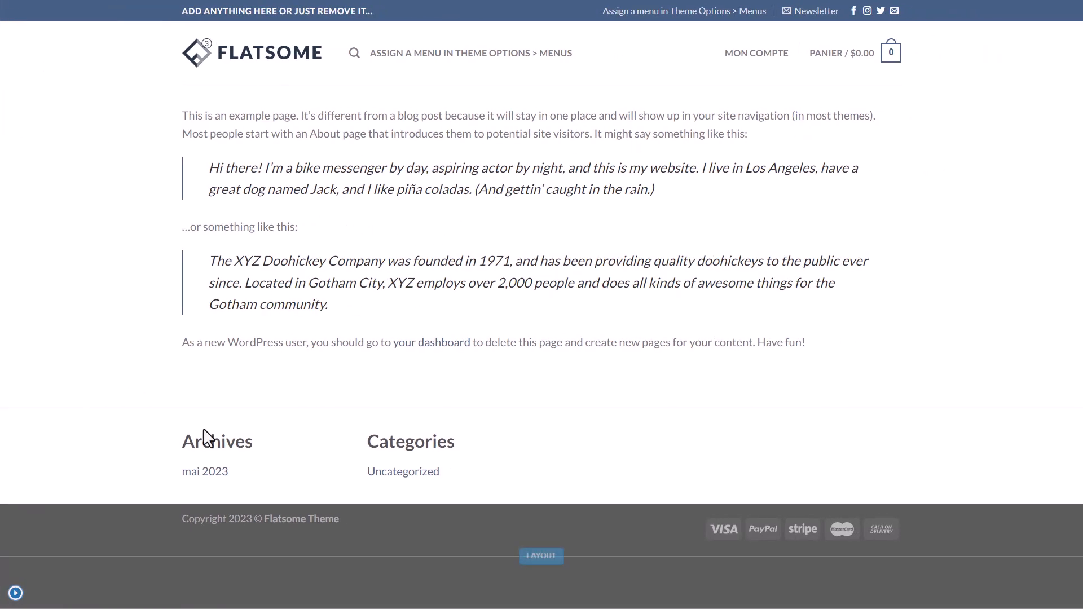
left_click(16, 593)
Step: Set the layout container width to 1340 px, preview the page without the controls, and publish the change
left_click_drag(29, 240, 30, 226)
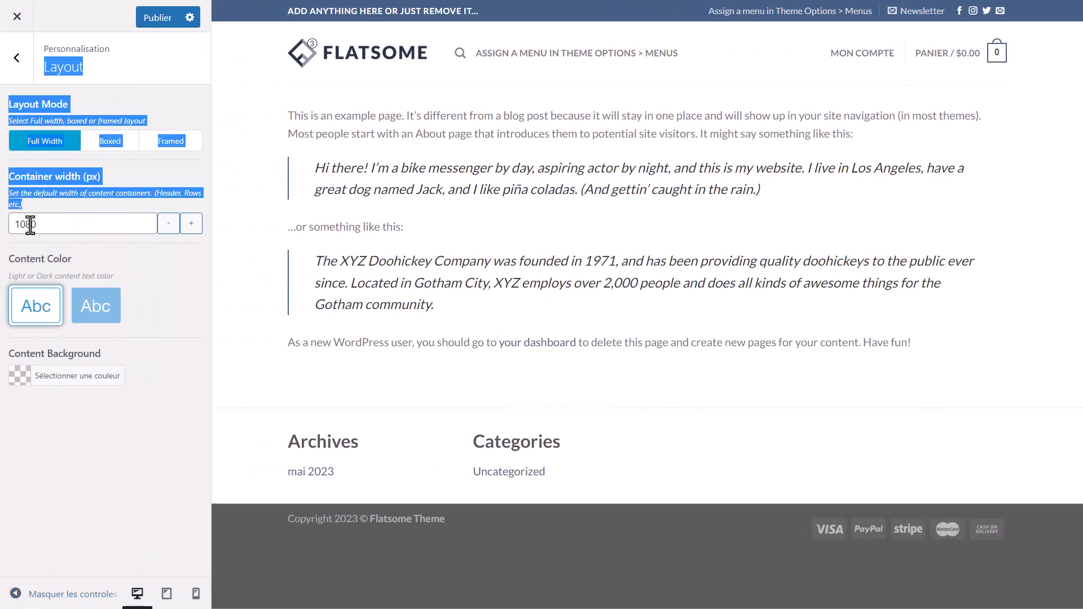
double_click(30, 224)
type("1340")
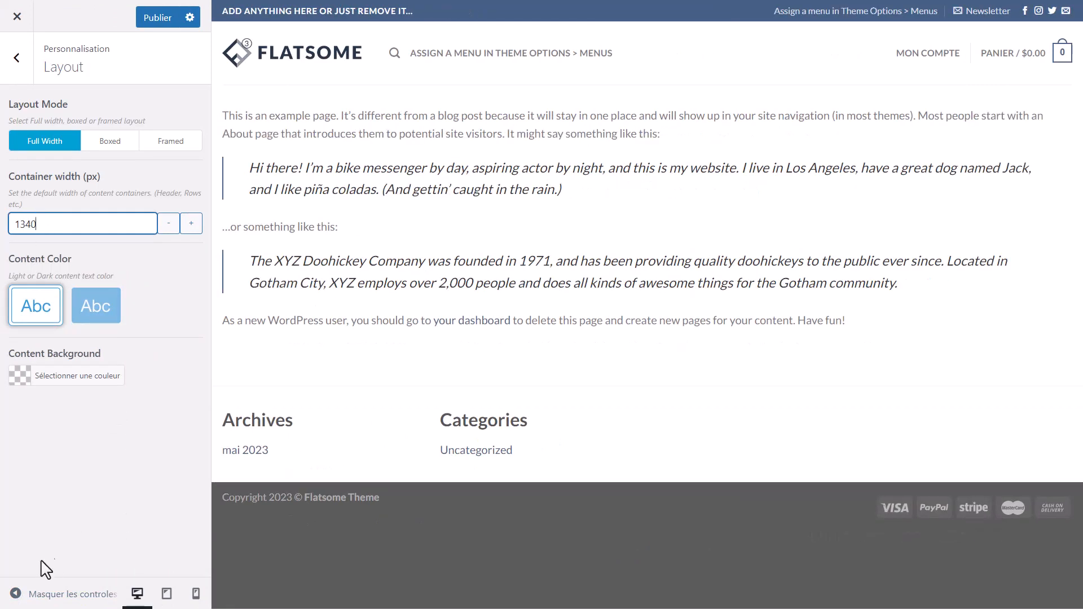
left_click(15, 593)
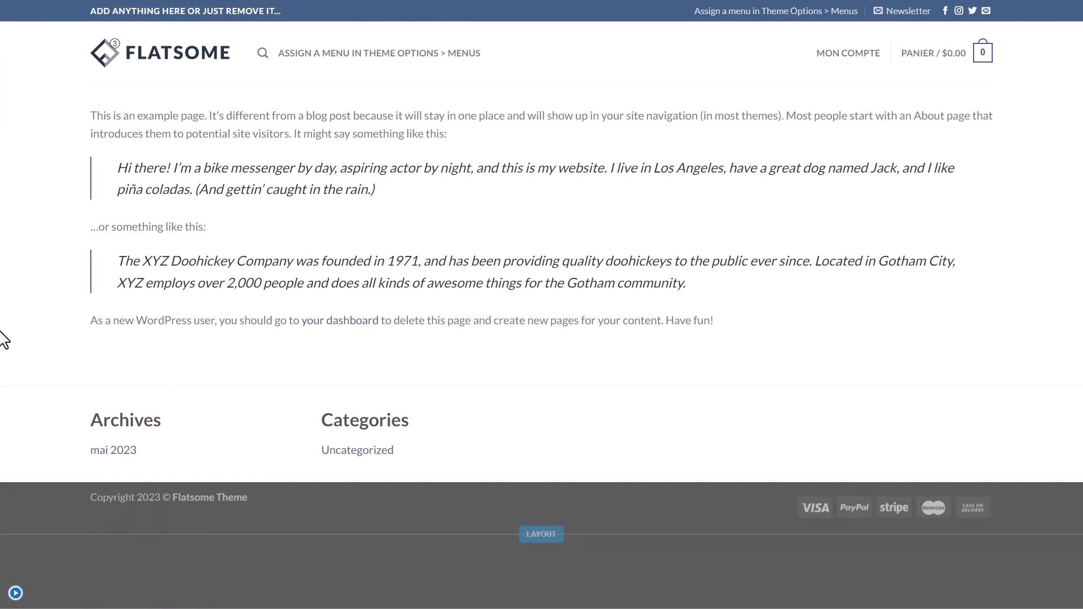
left_click(15, 593)
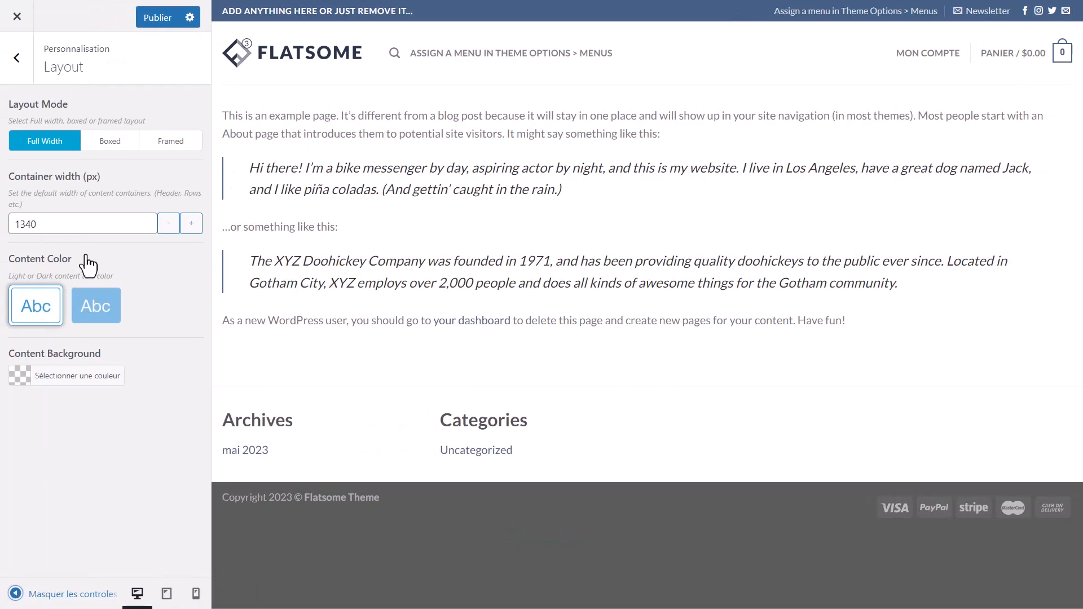
left_click(152, 39)
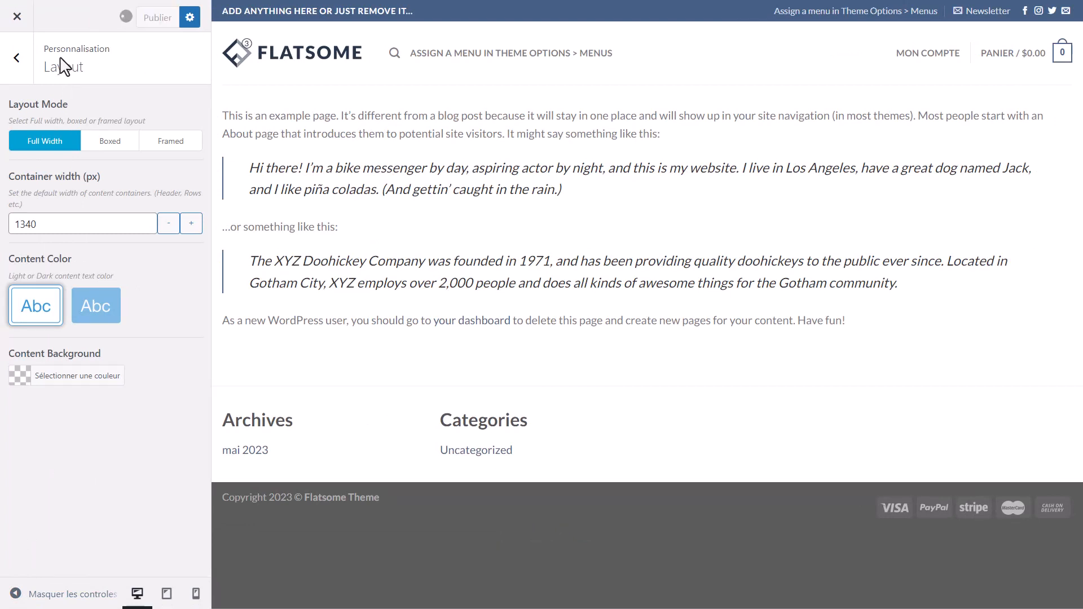
Step: In the theme's typography style settings, set the base text font family to Montserrat
left_click(17, 68)
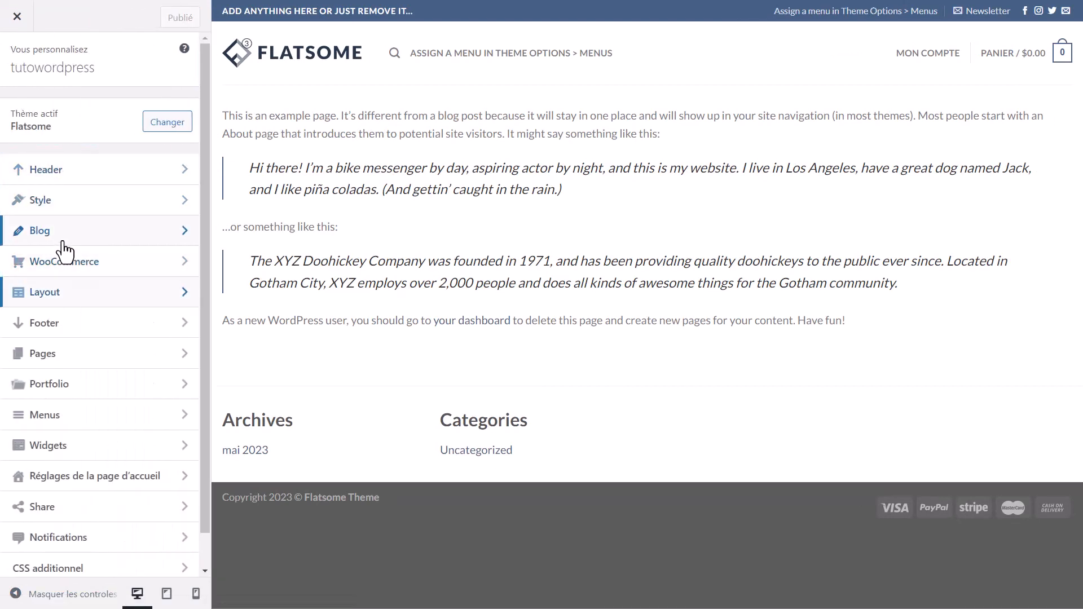
left_click(61, 207)
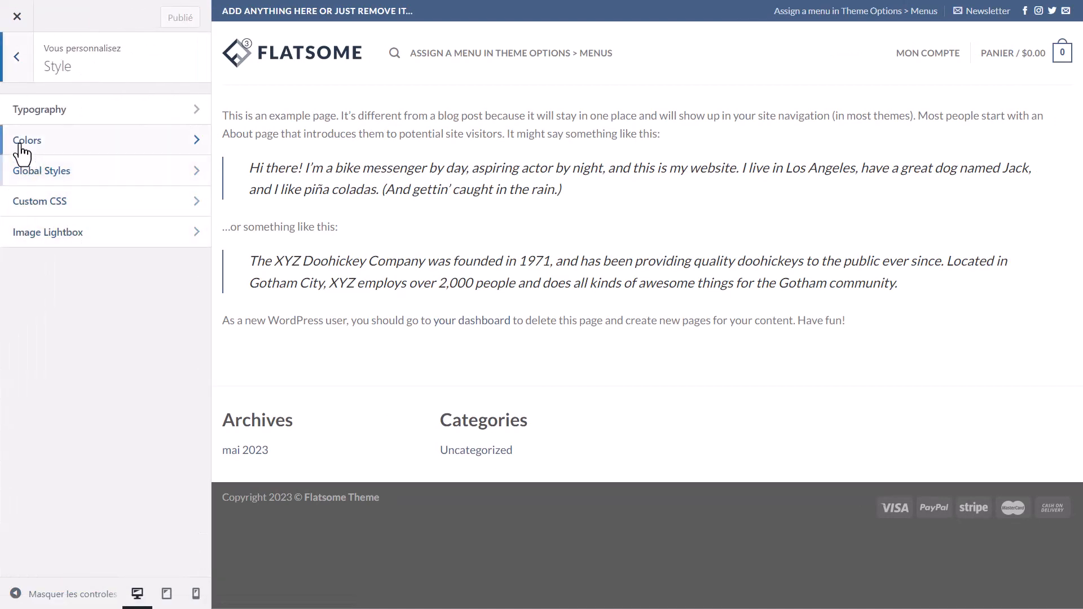
left_click(72, 113)
scroll(93, 223, "down", 1)
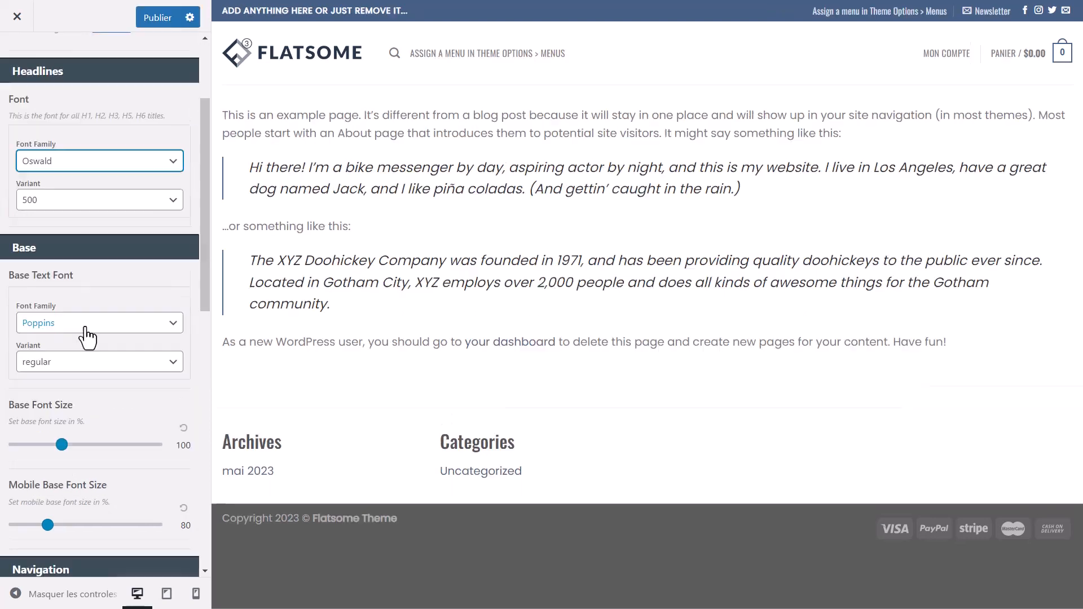
left_click(84, 324)
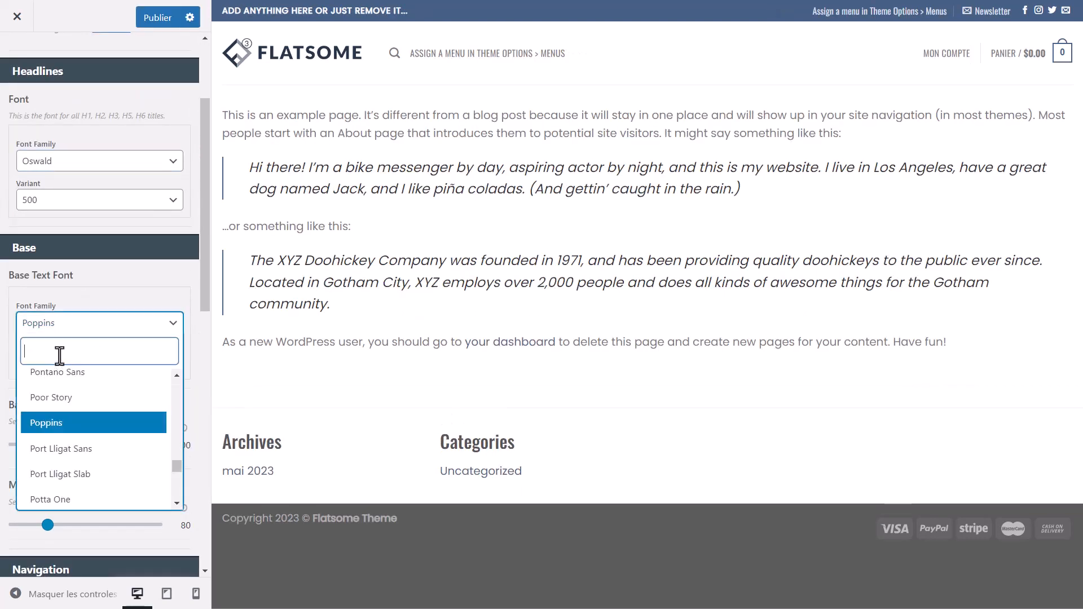
type("monts")
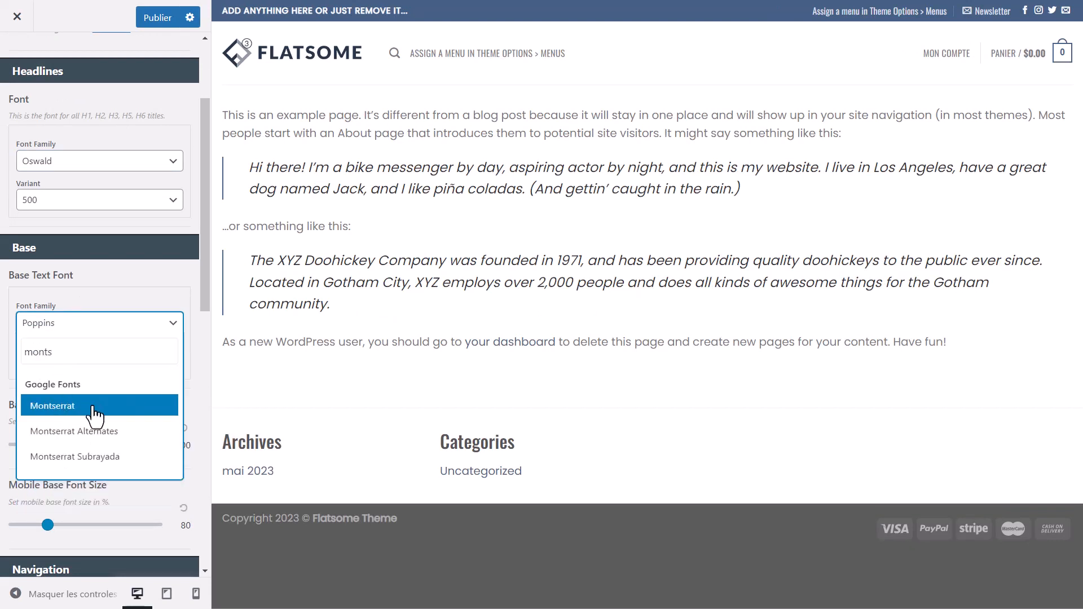
left_click(92, 408)
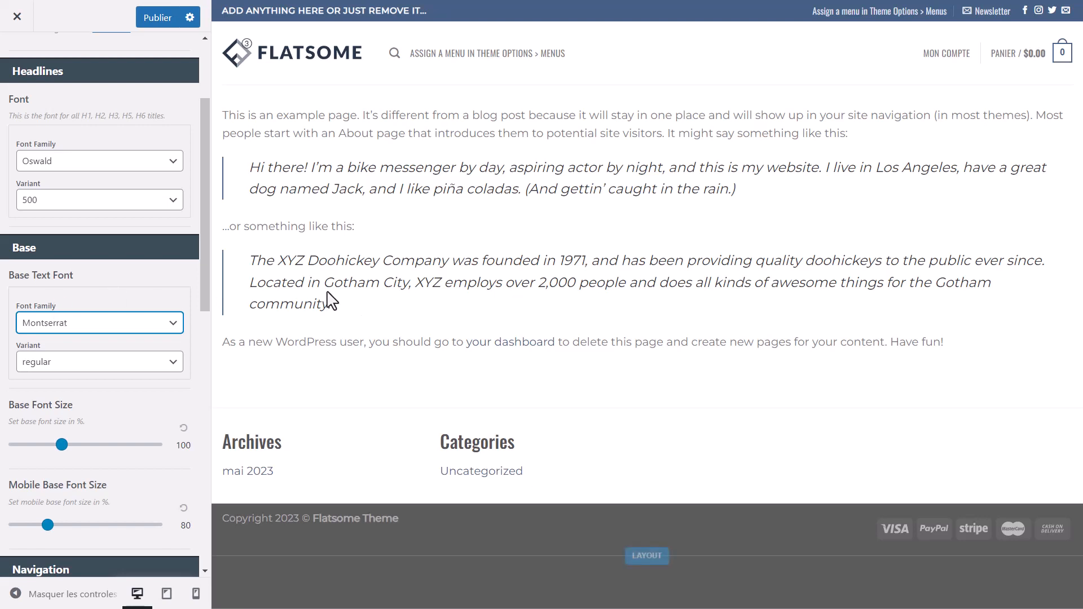
Step: Set the navigation font family to Montserrat
scroll(76, 328, "down", 4)
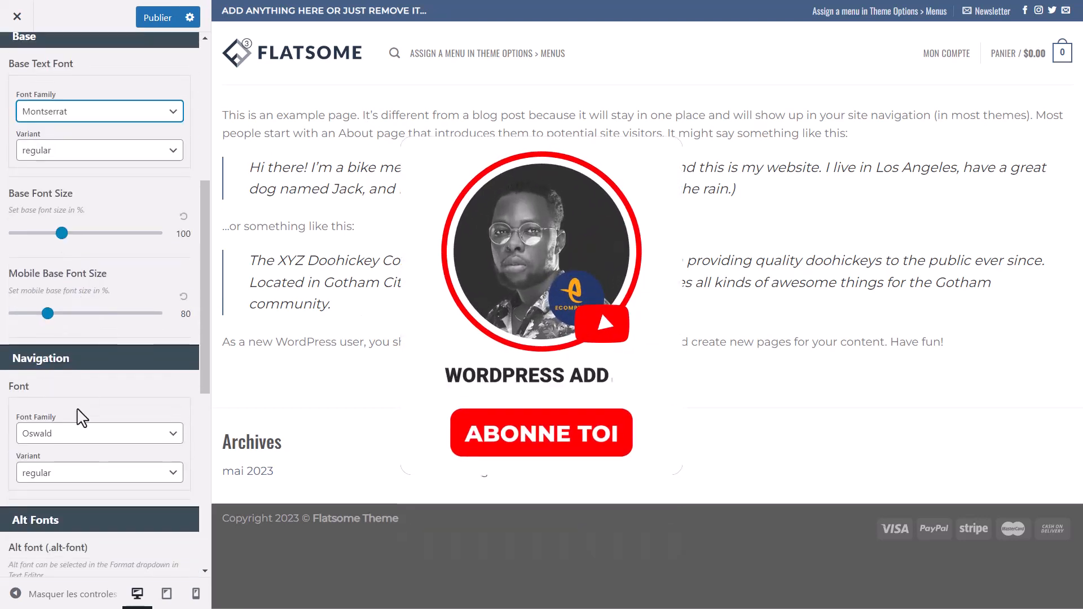
left_click(70, 434)
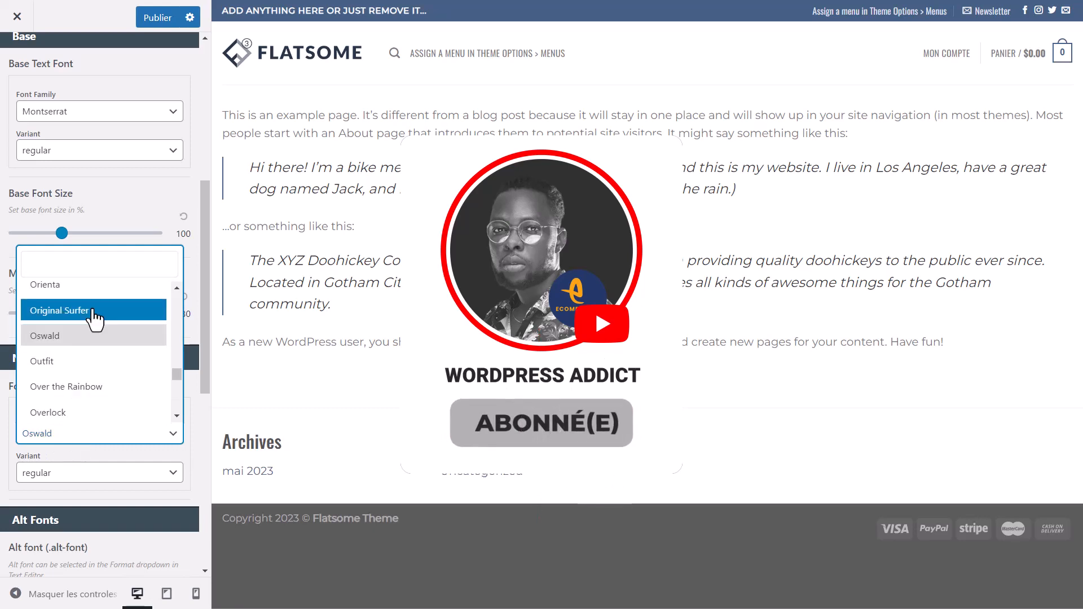
type("monts")
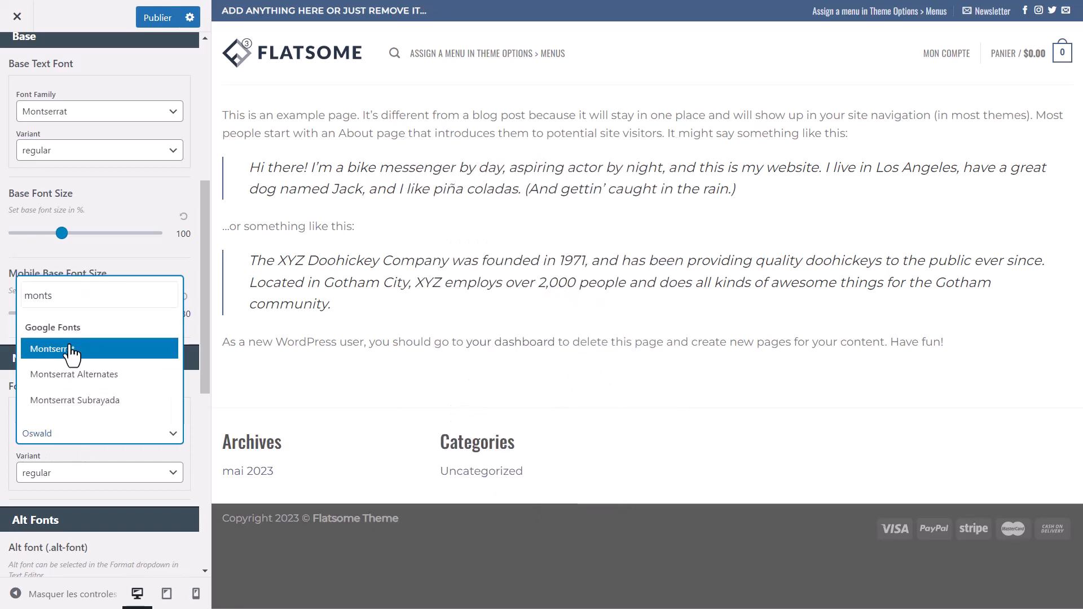
left_click(73, 282)
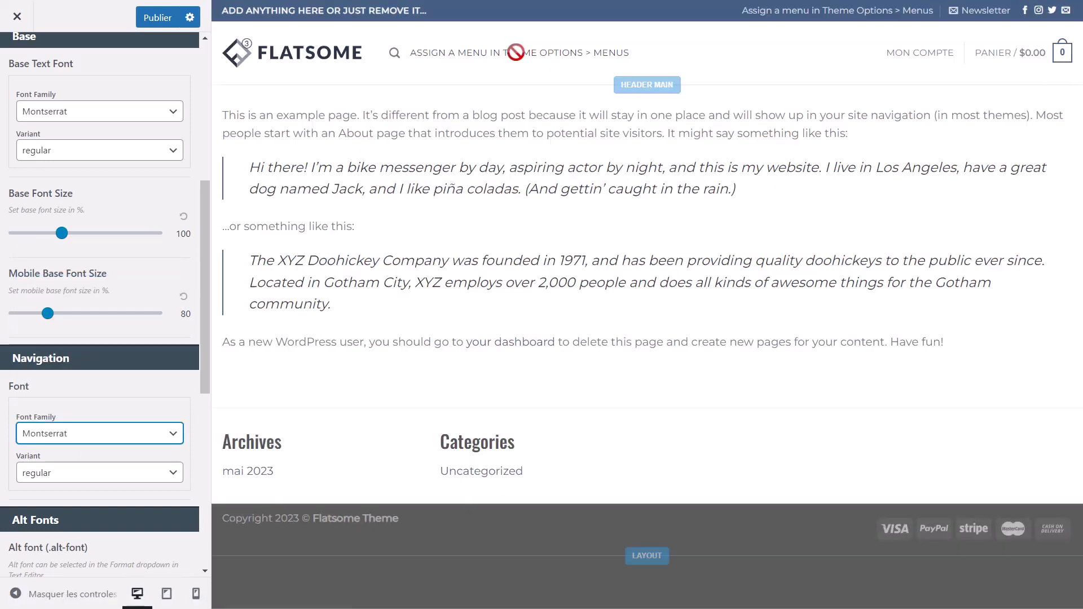
Step: Set the headlines font family to a Montserrat variant and publish the typography changes
scroll(84, 283, "up", 5)
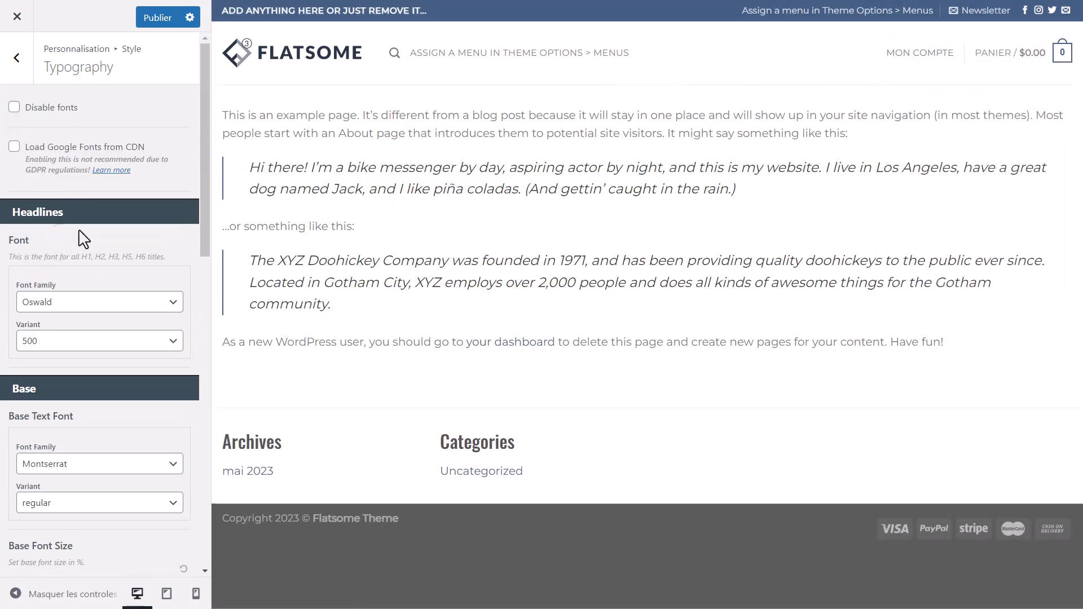
left_click(52, 305)
type("mont")
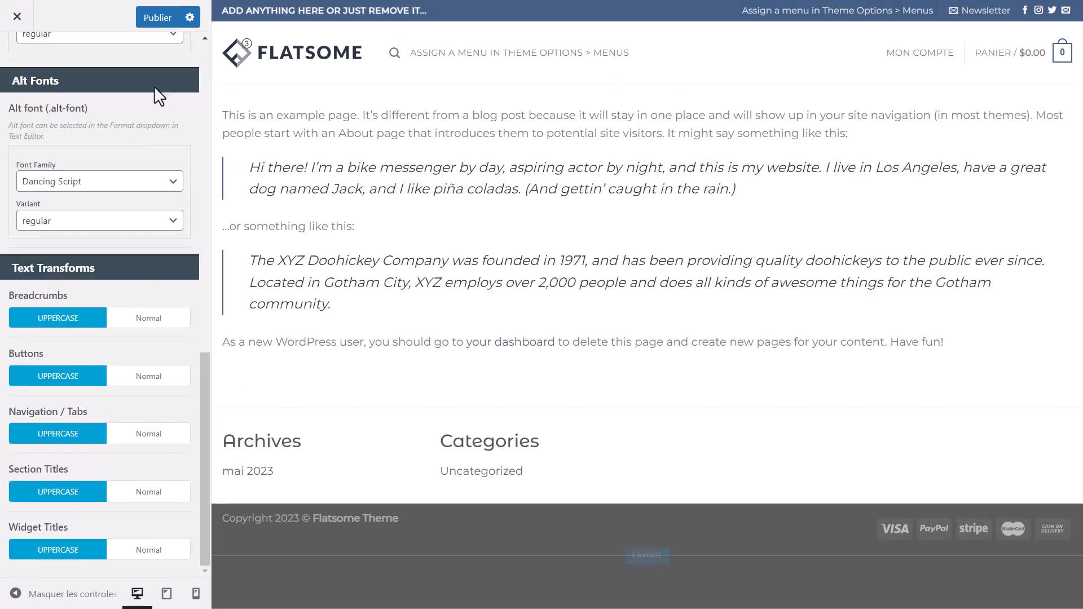
left_click(155, 25)
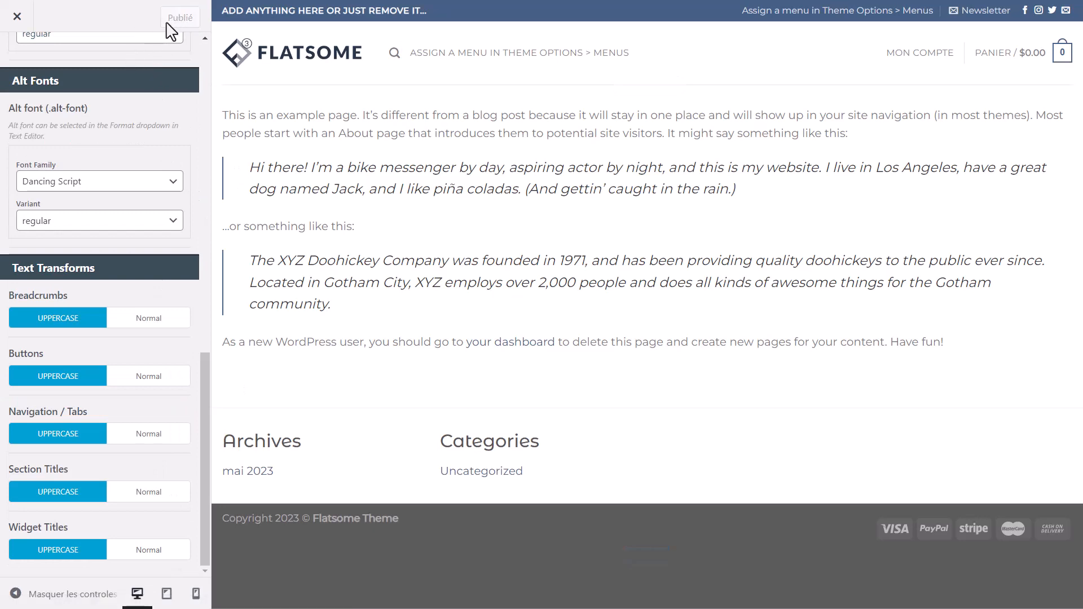
Step: Switch to the mobile preview, open the theme's Colors style settings, and set the primary color to black
left_click(196, 593)
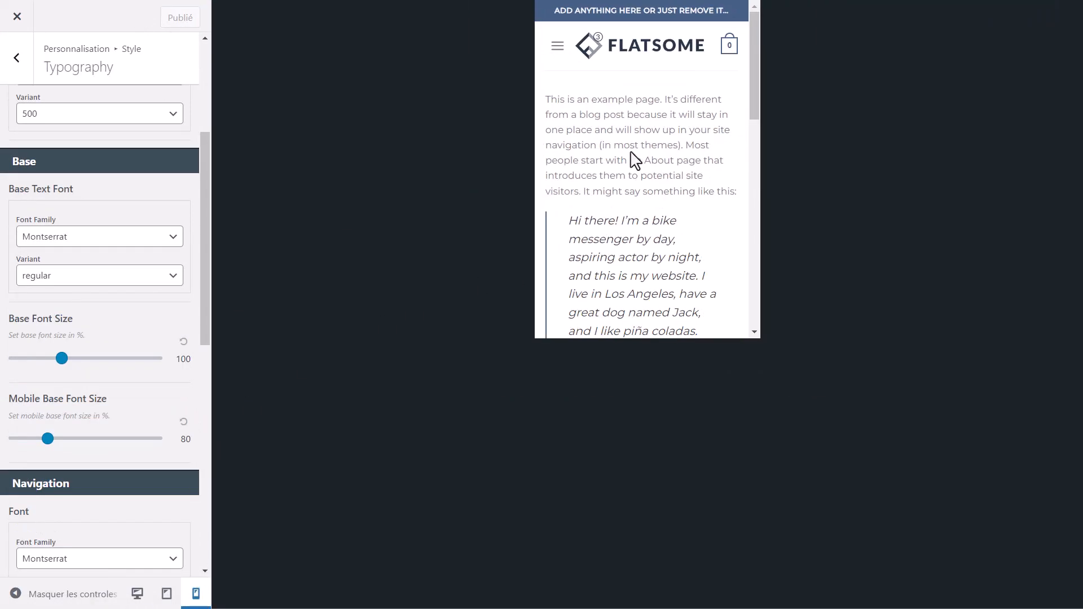
scroll(113, 306, "up", 4)
left_click(16, 57)
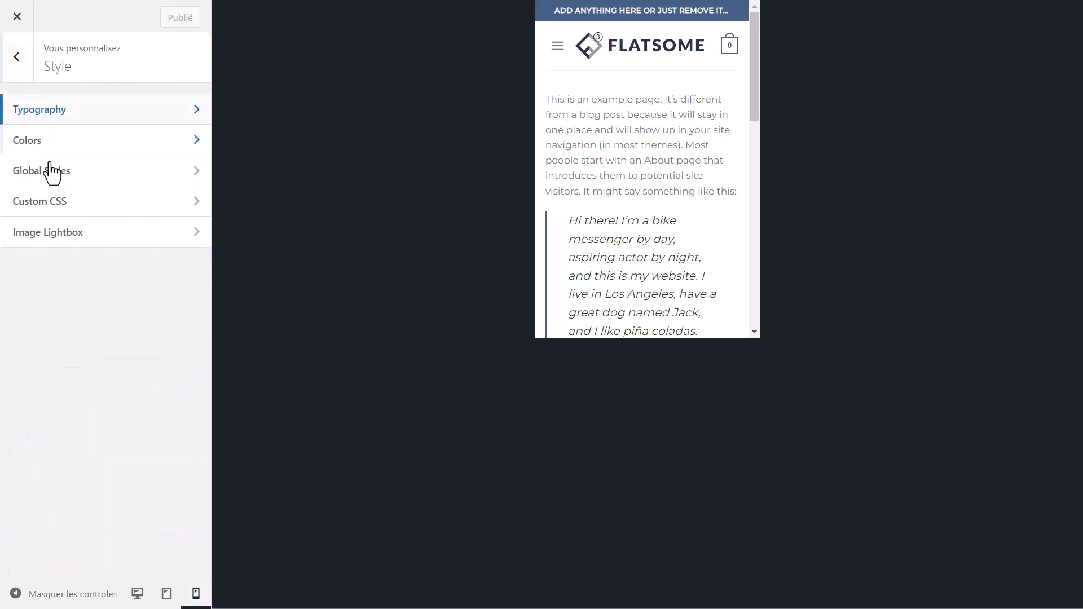
left_click(84, 142)
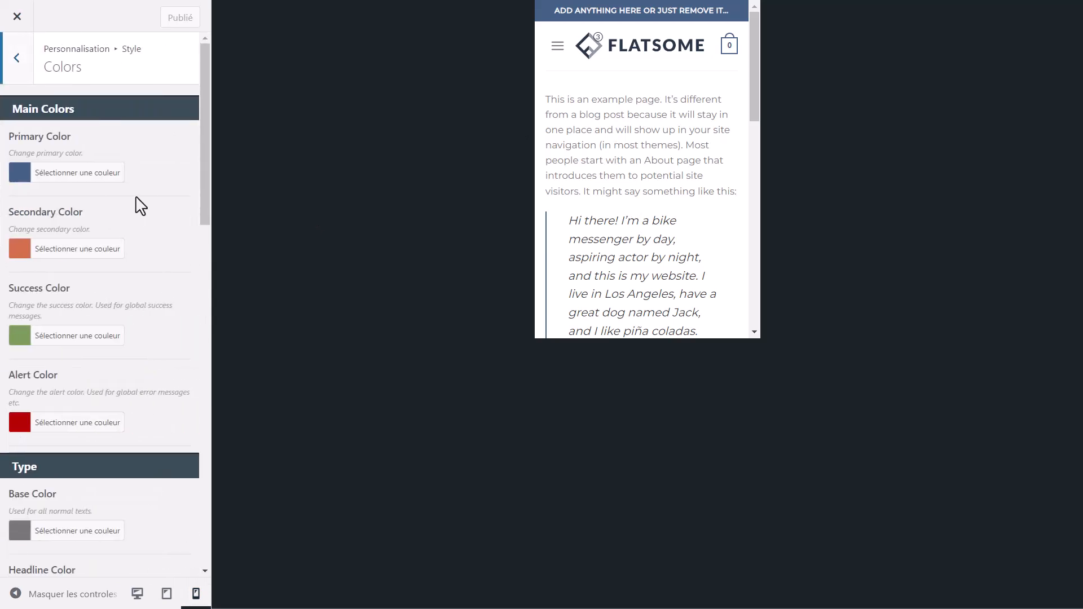
left_click(26, 176)
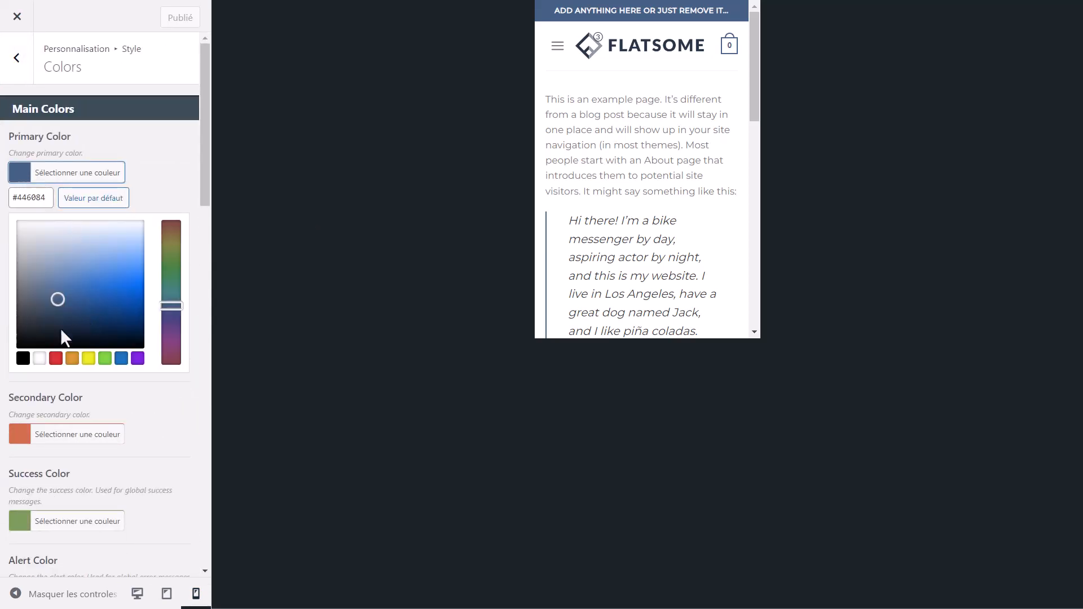
left_click(23, 358)
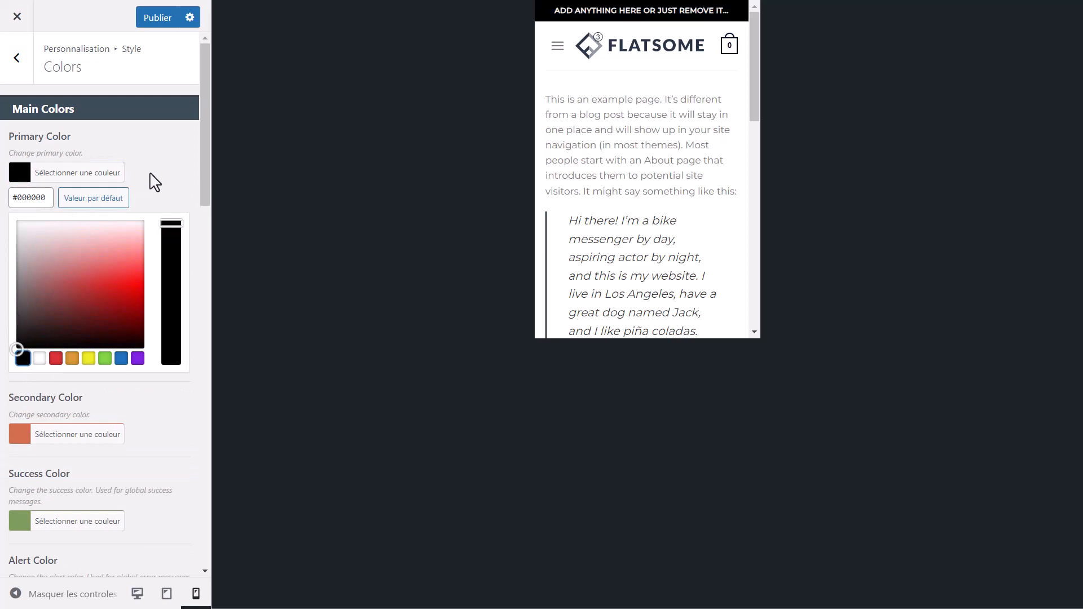
Step: Set the base text color to a near-black hex value and the headline color to #111111
double_click(31, 202)
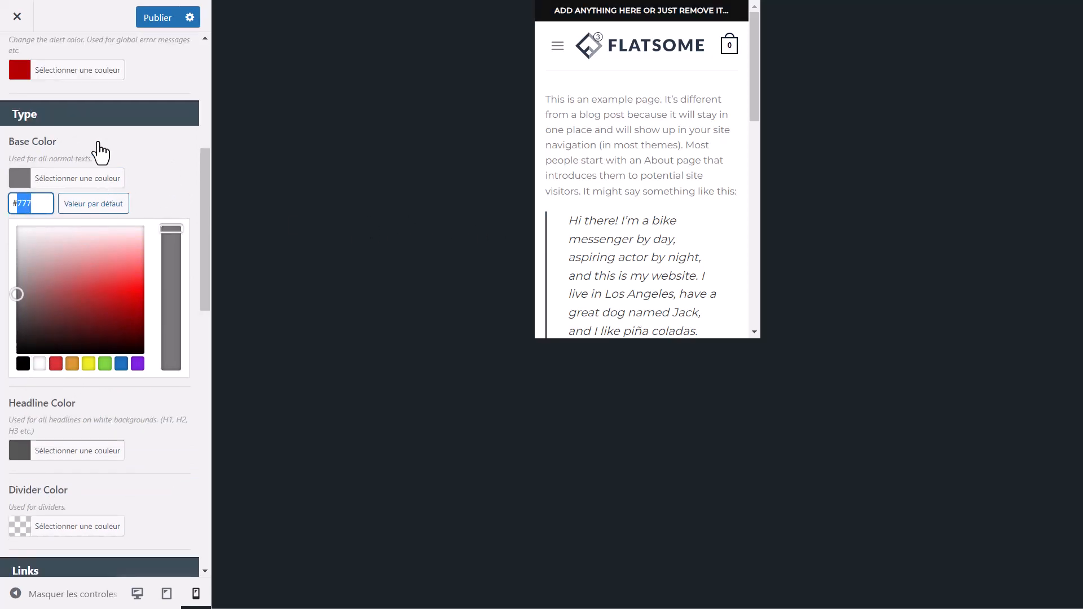
type("2288228")
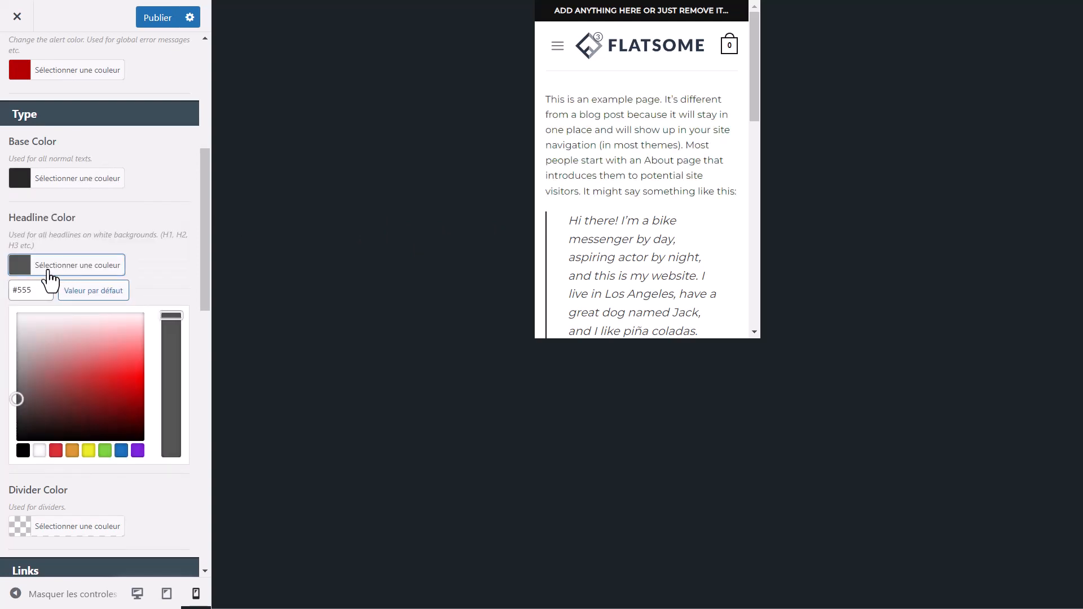
scroll(62, 276, "down", 3)
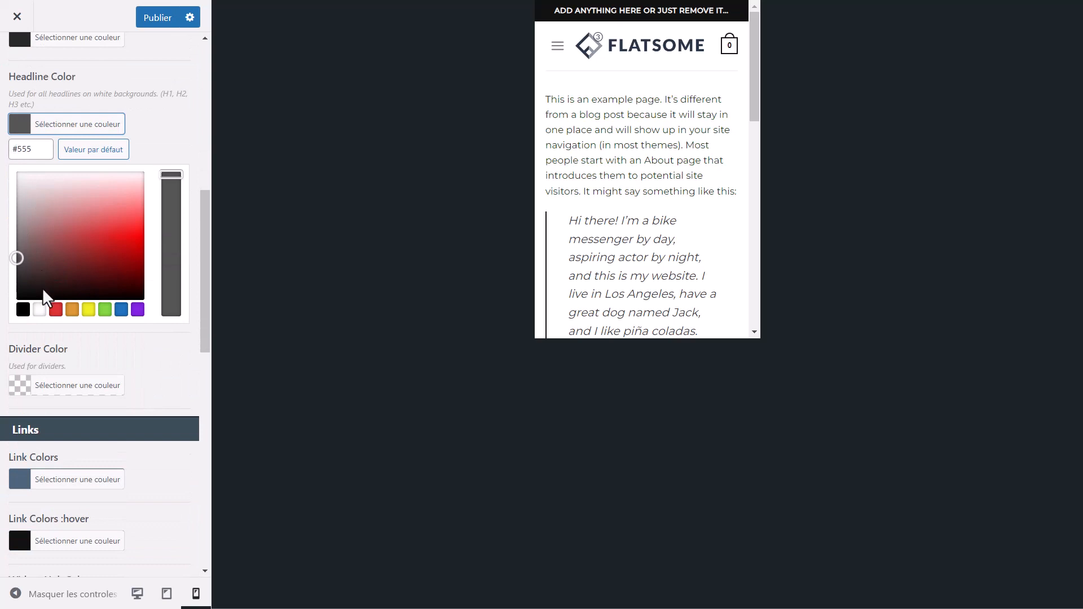
double_click(25, 150)
type("#111111")
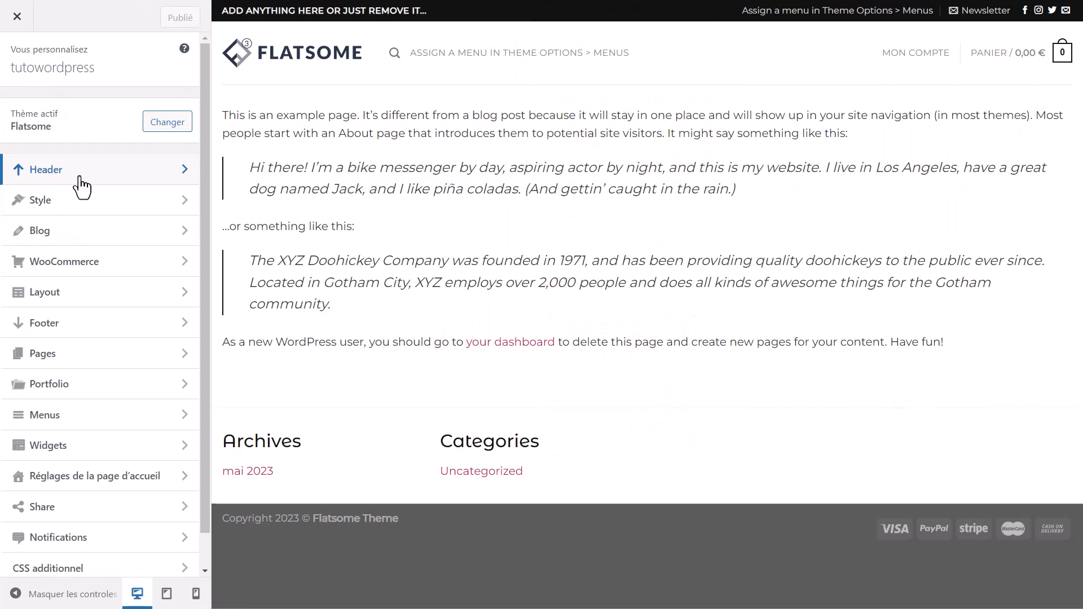
Step: Apply the header preset with a menu icon, centered logo, and search icon
left_click(80, 177)
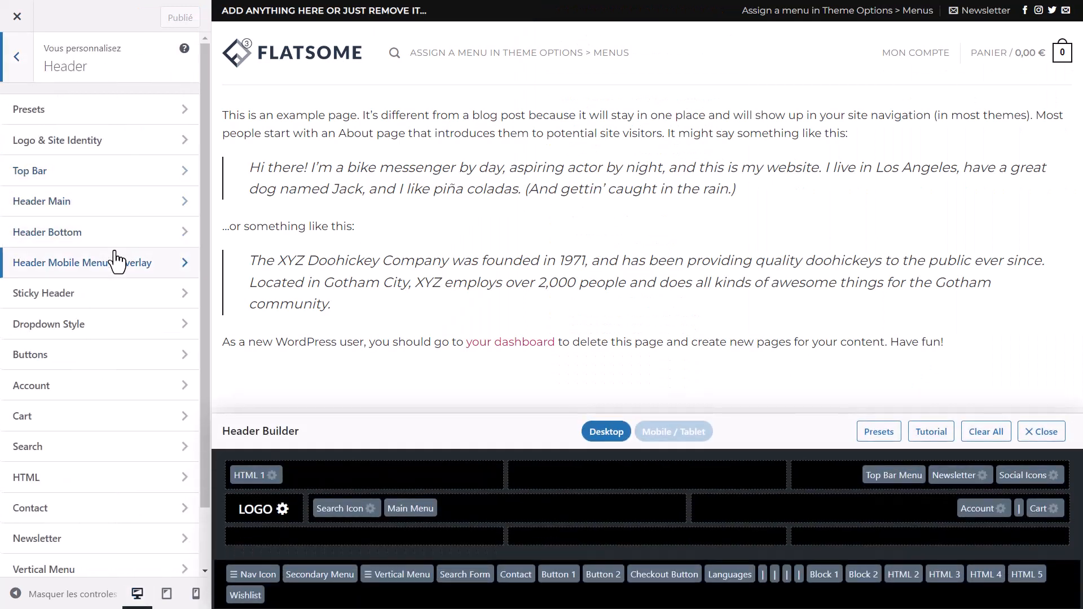
left_click(72, 109)
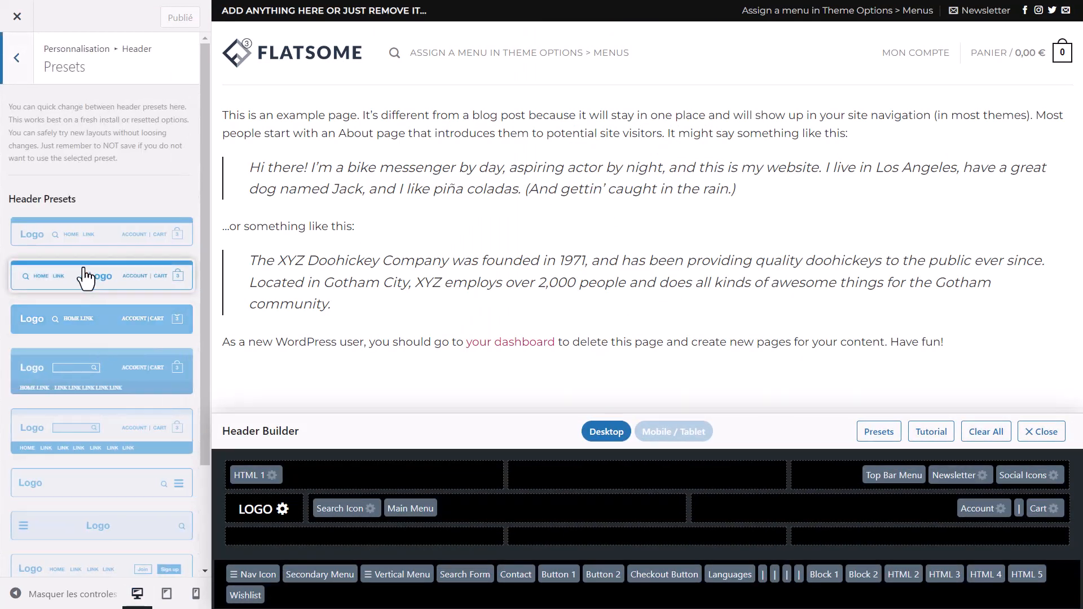
scroll(113, 311, "down", 2)
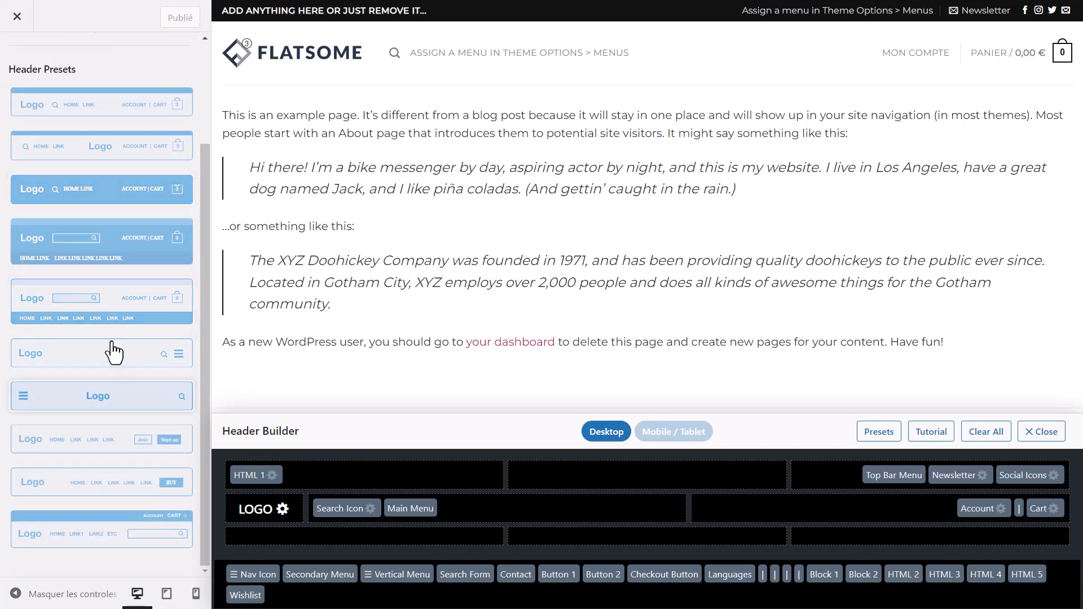
left_click(128, 294)
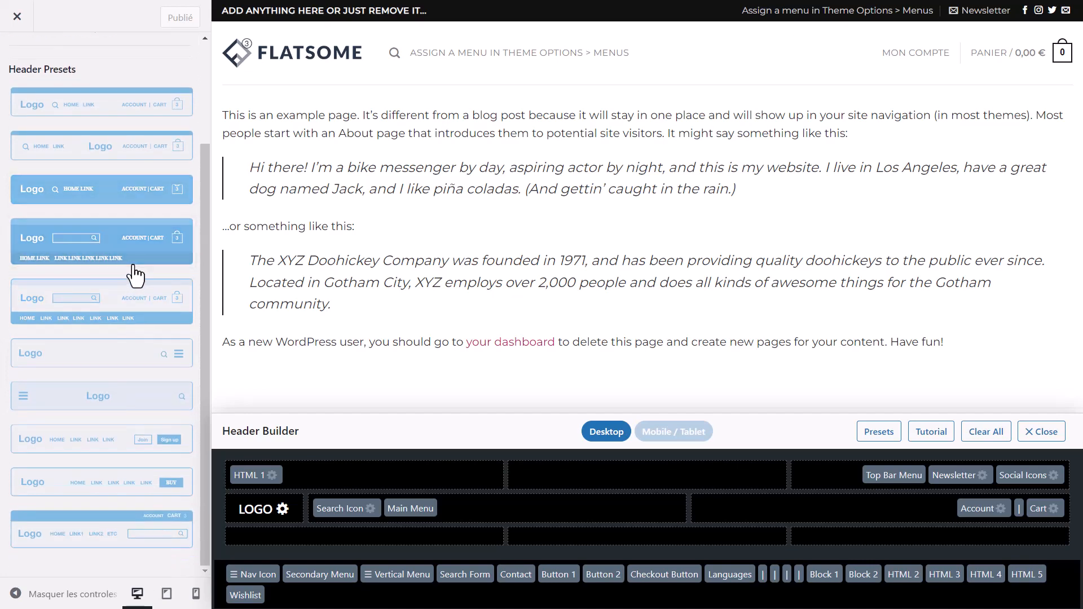
left_click(90, 409)
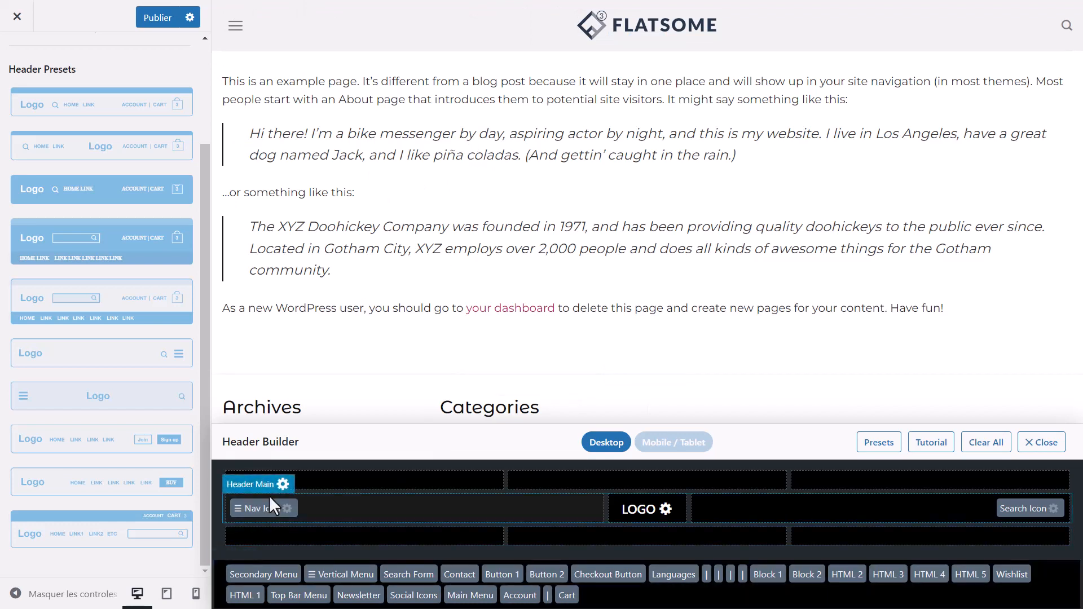
Step: Set the main header height to 89 and preview the page with the customizer controls hidden
left_click(285, 487)
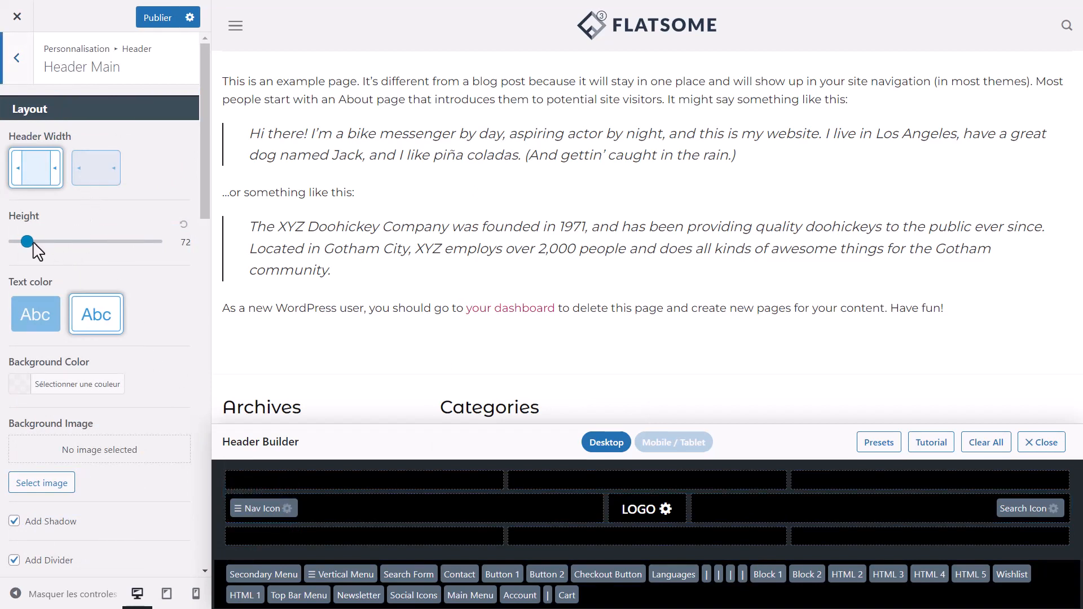
mouse_move(27, 245)
left_mouse_down()
mouse_move(17, 244)
mouse_move(48, 270)
mouse_move(34, 265)
left_mouse_up()
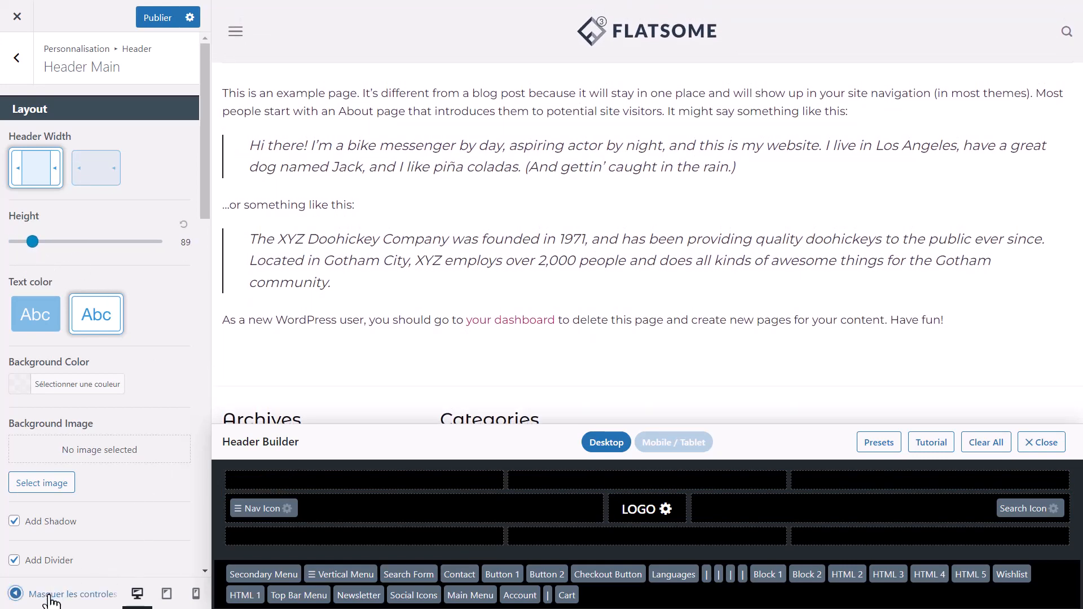
left_click(16, 593)
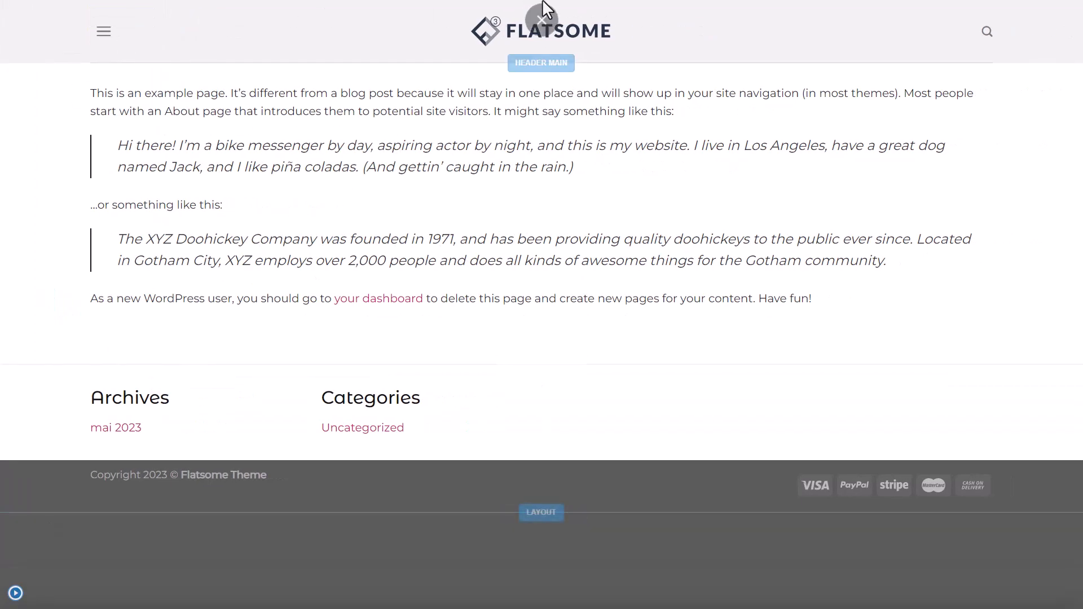
left_click(15, 593)
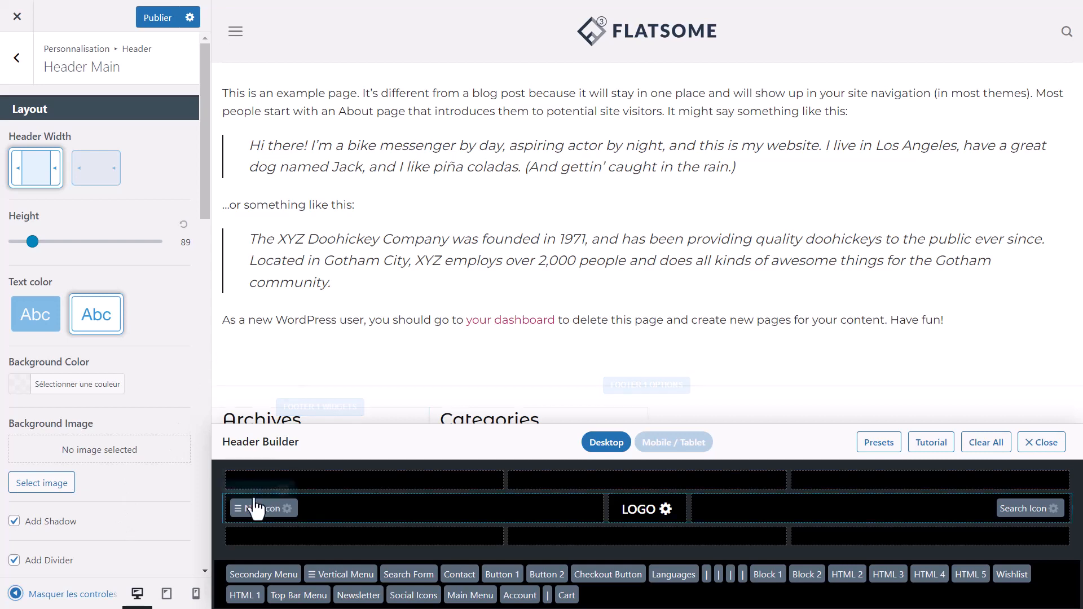
Step: Set the main header's background color to #111111 and publish the change
mouse_move(281, 508)
left_click(285, 485)
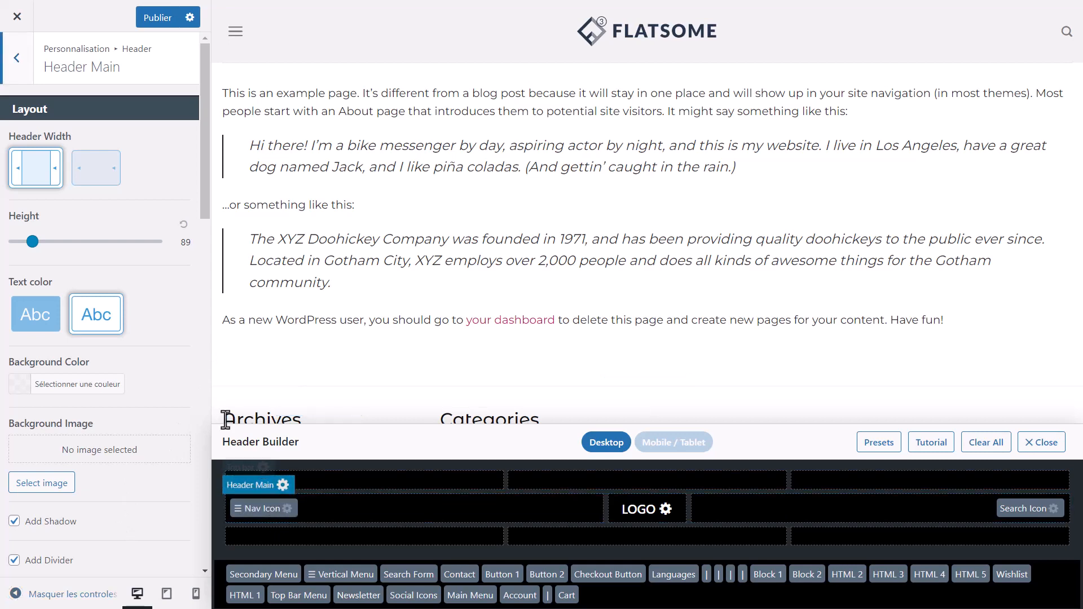
scroll(71, 310, "down", 4)
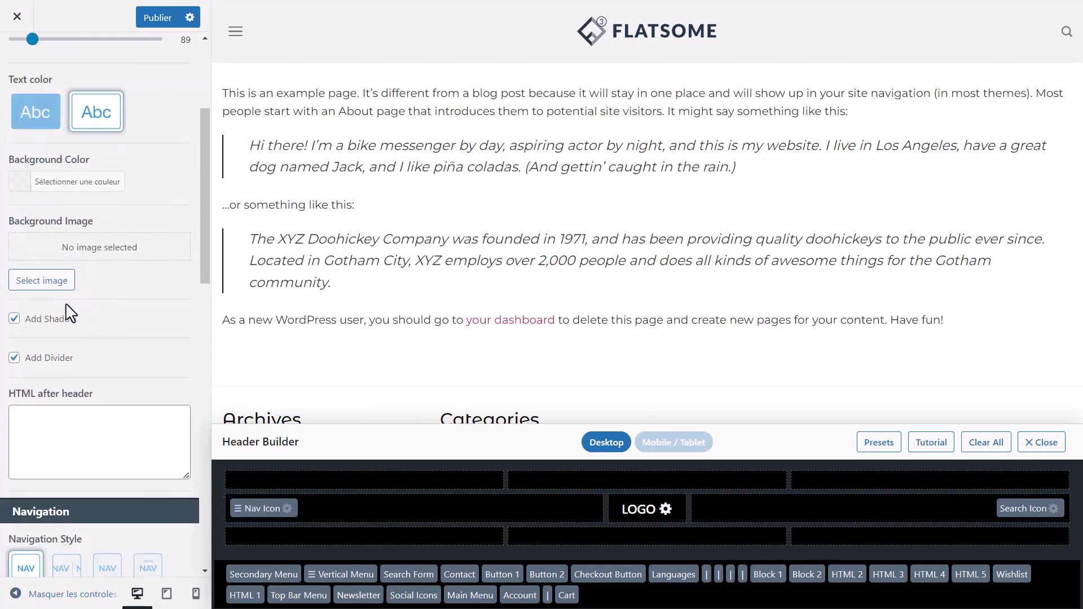
left_click(23, 174)
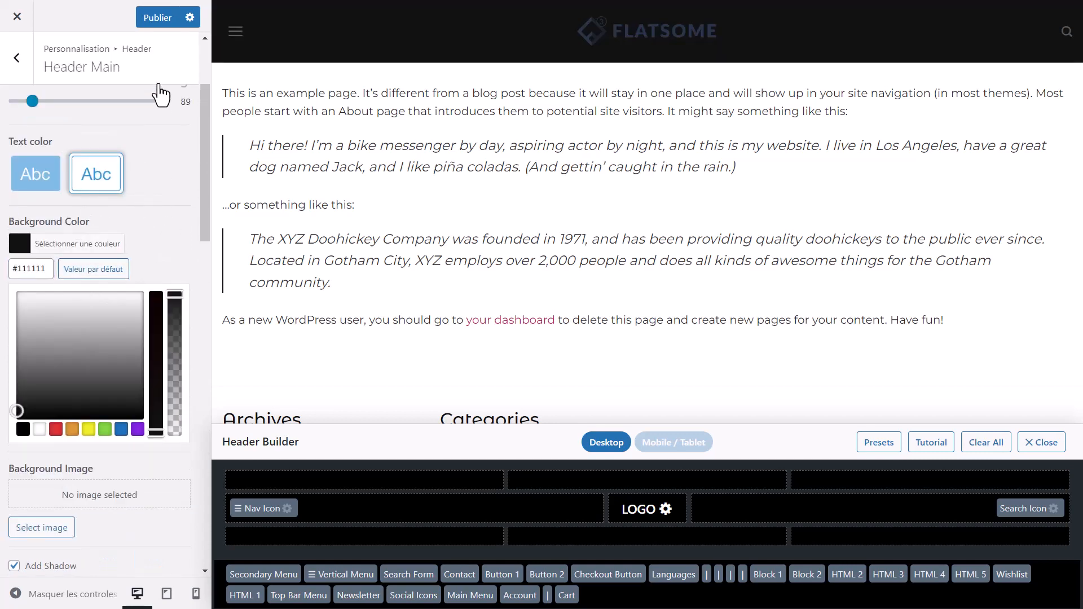
left_click(158, 17)
Step: In the header search settings, set the search form style to Flat with the Lightbox icon type, and preview the search overlay
left_click(1067, 31)
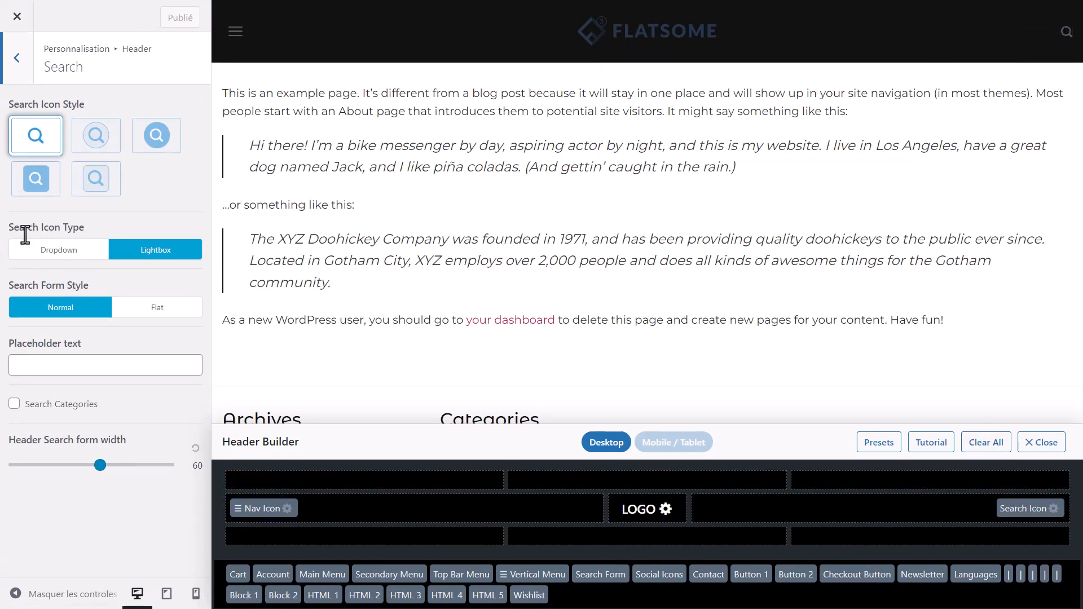
left_click_drag(26, 227, 108, 270)
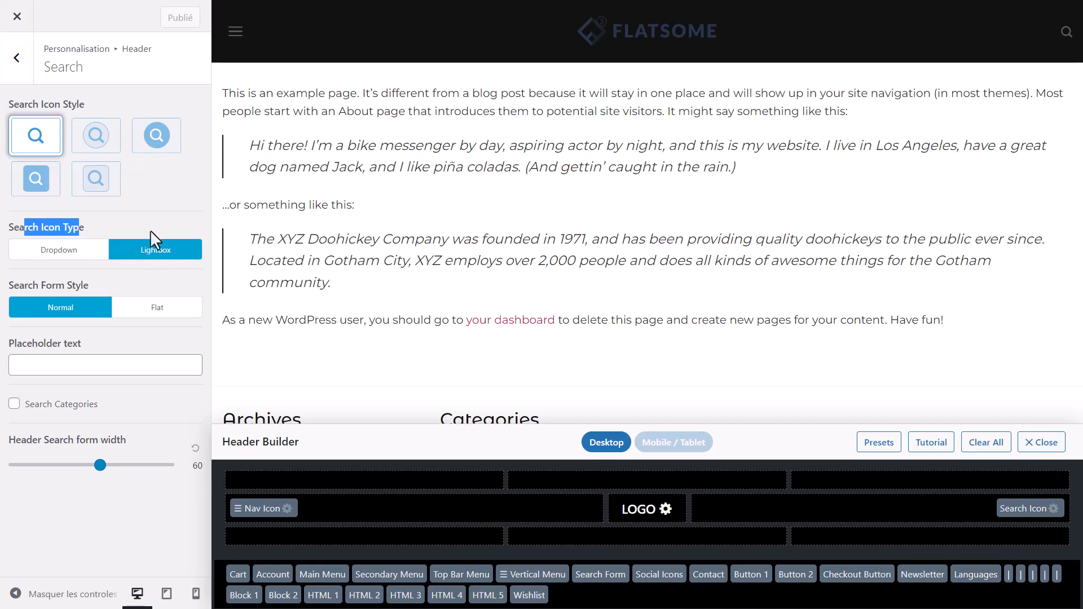
left_click(150, 259)
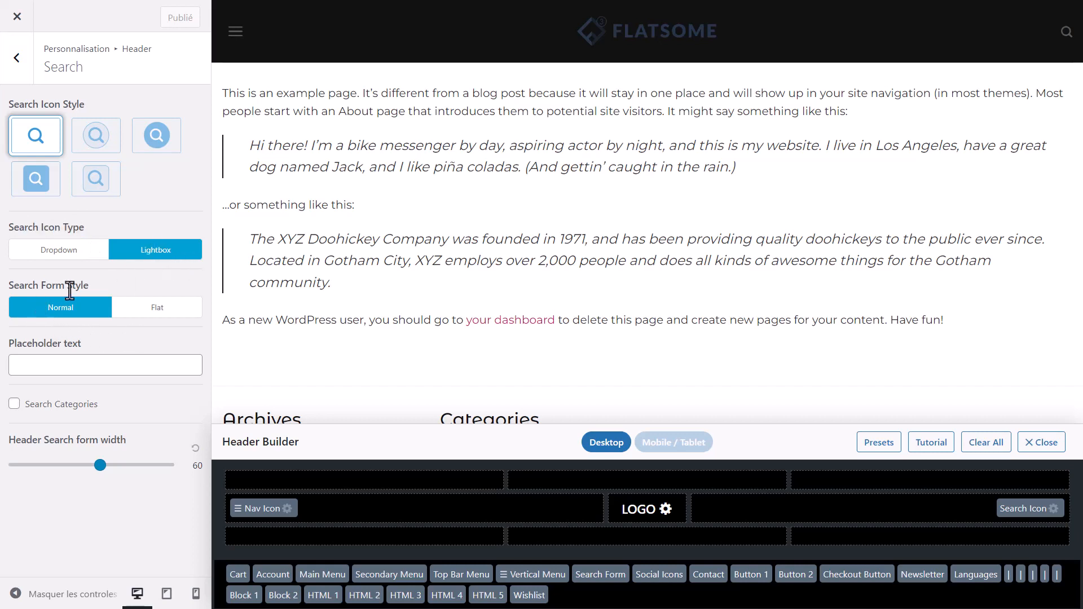
left_click_drag(29, 286, 80, 286)
left_click(160, 310)
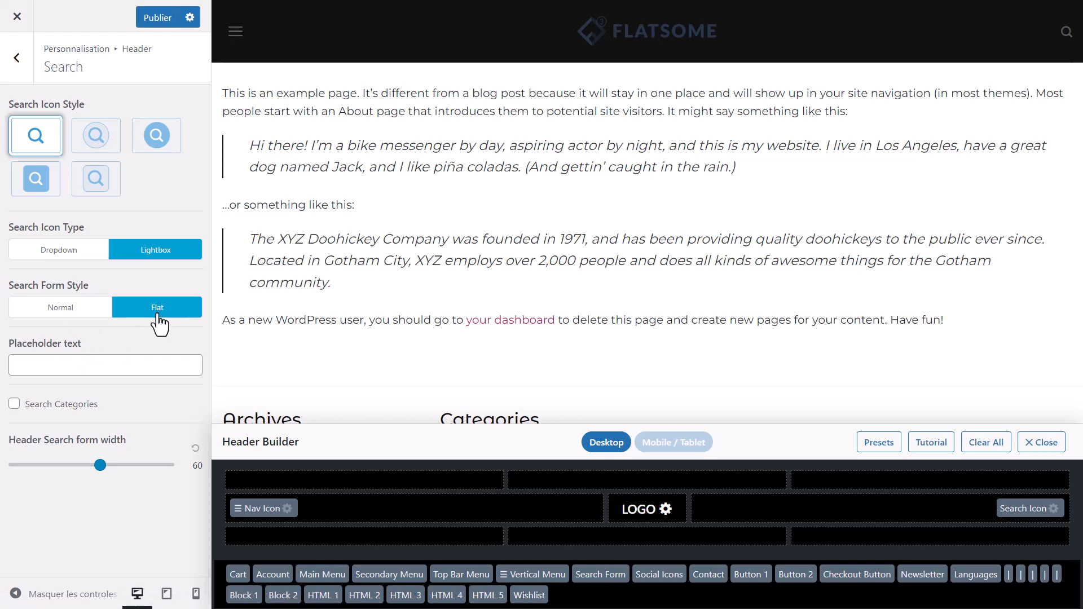
left_click(1065, 37)
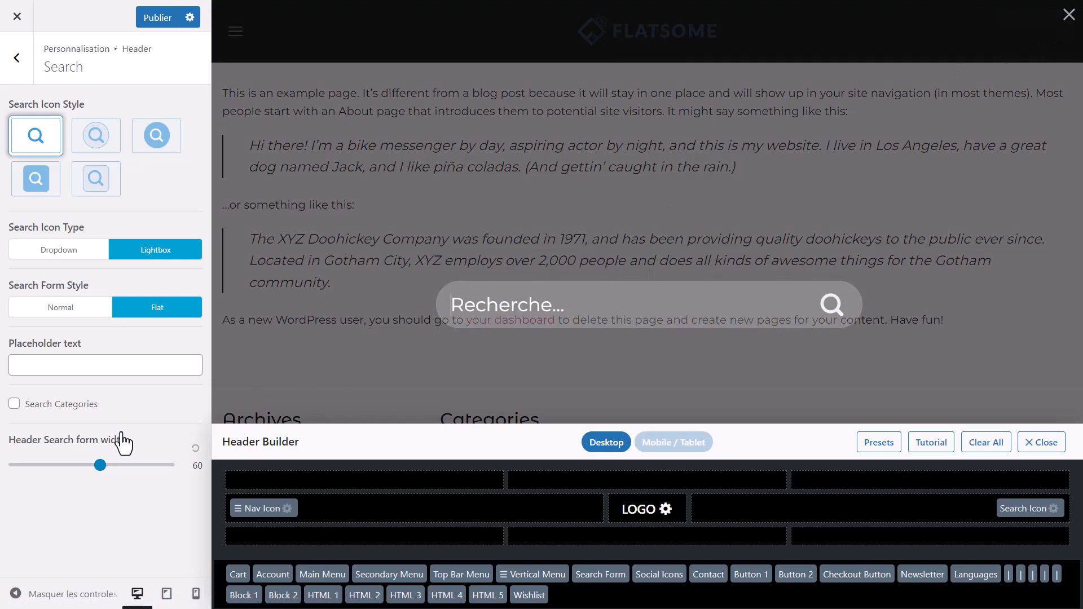
left_click(334, 313)
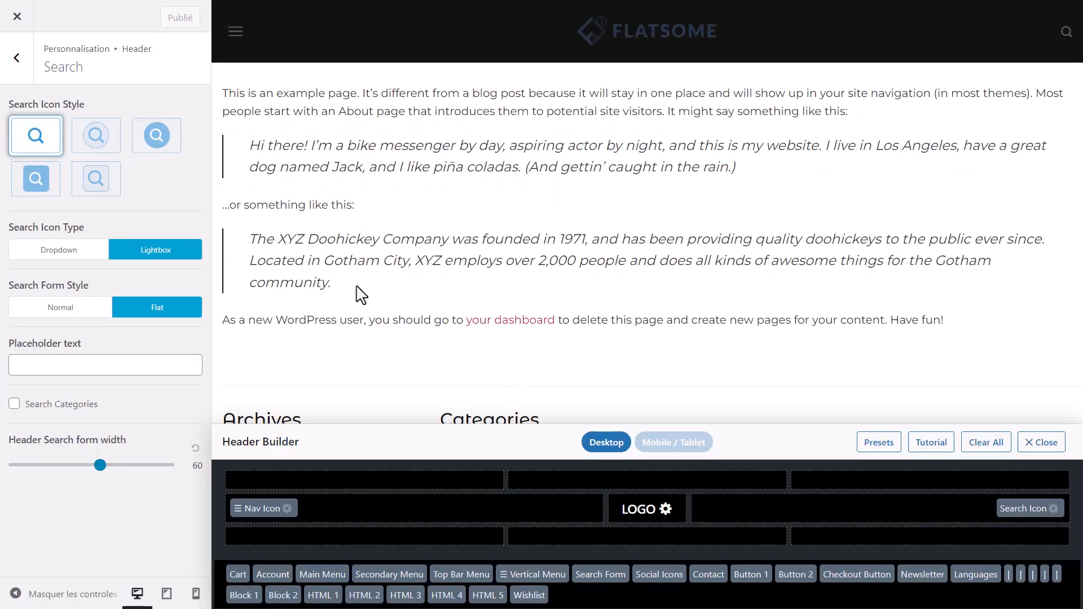
Step: Open the Logo & Site Identity settings from the header builder and review the site title and slogan fields
left_click(666, 510)
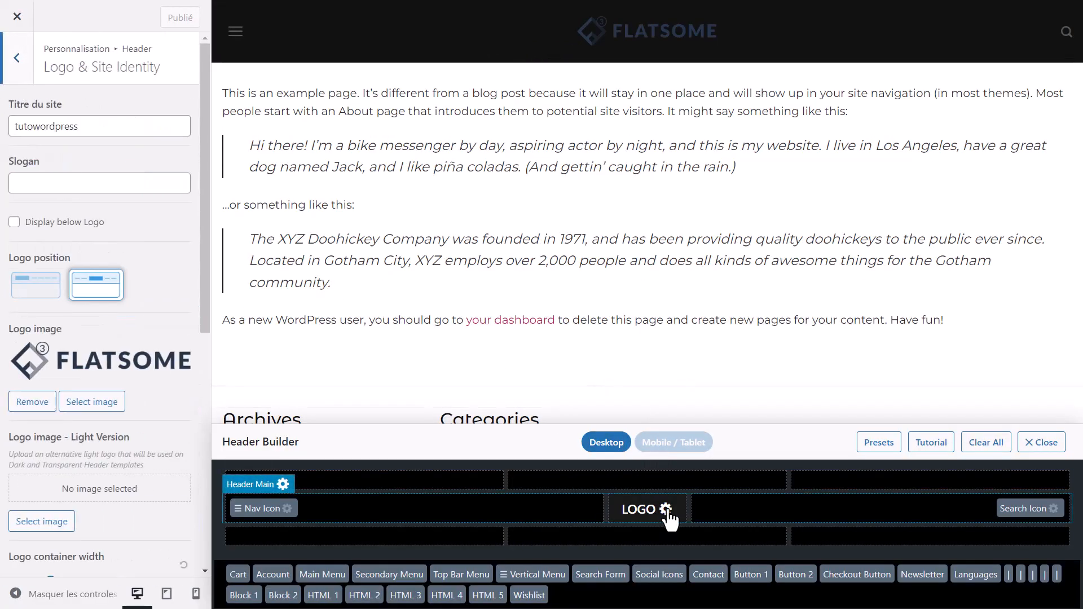
double_click(104, 128)
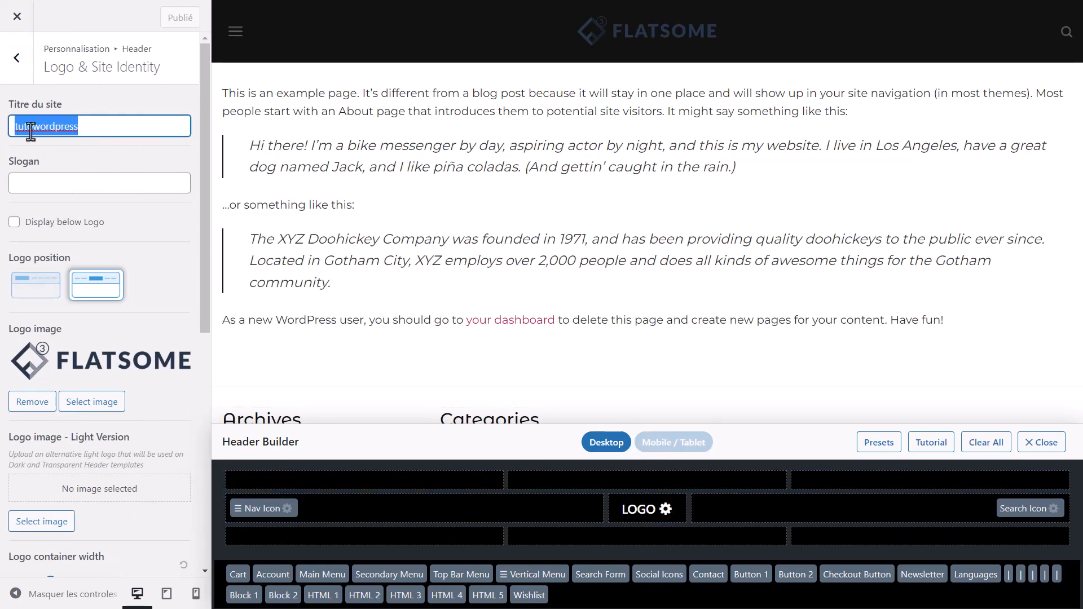
left_click(98, 185)
left_click(41, 227)
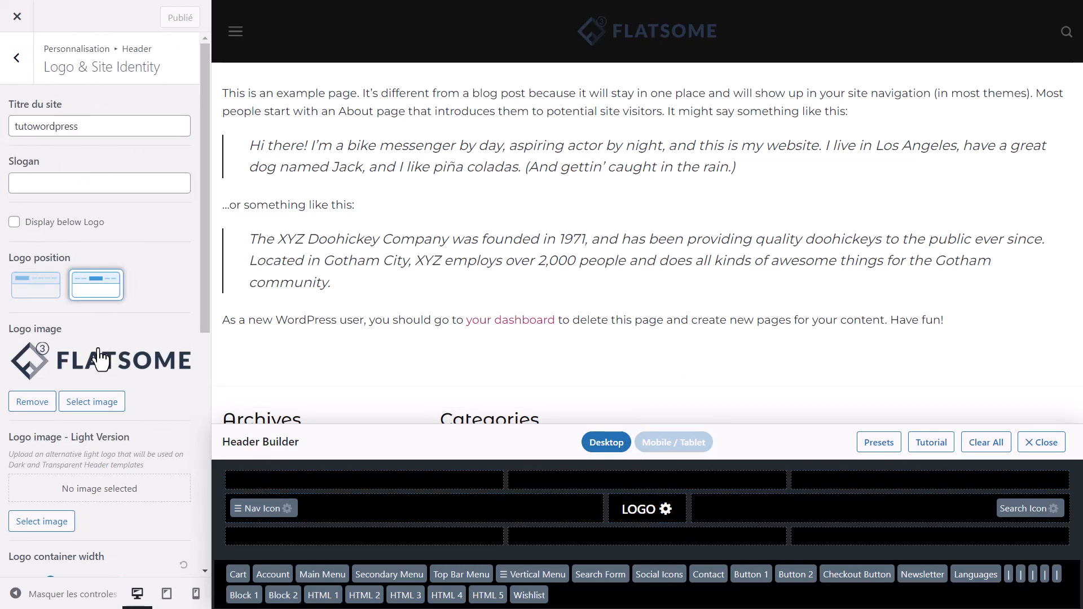
scroll(99, 358, "down", 3)
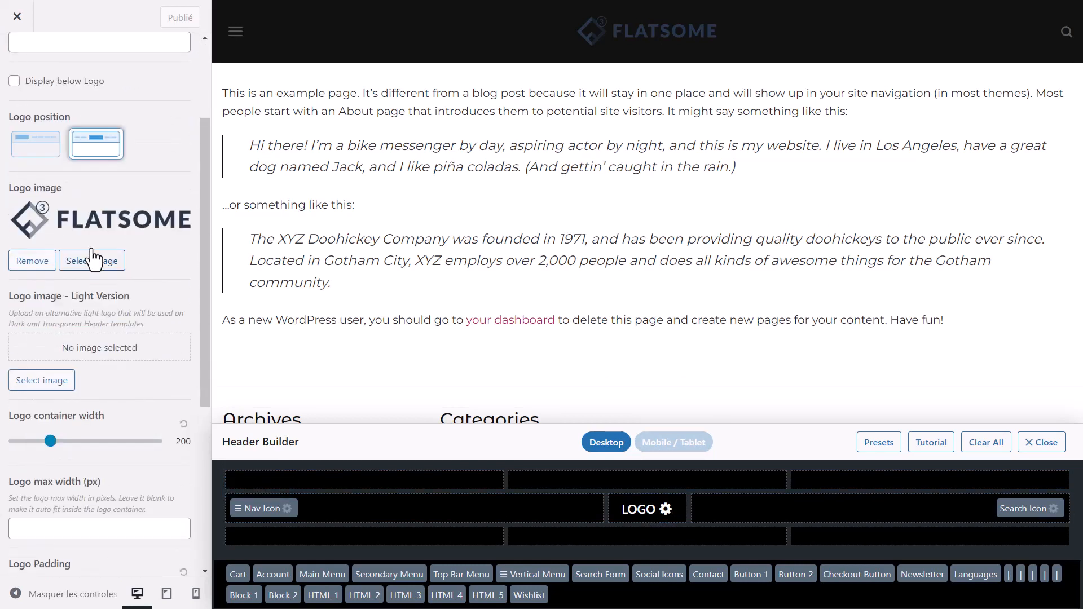
left_click(32, 260)
left_click(47, 251)
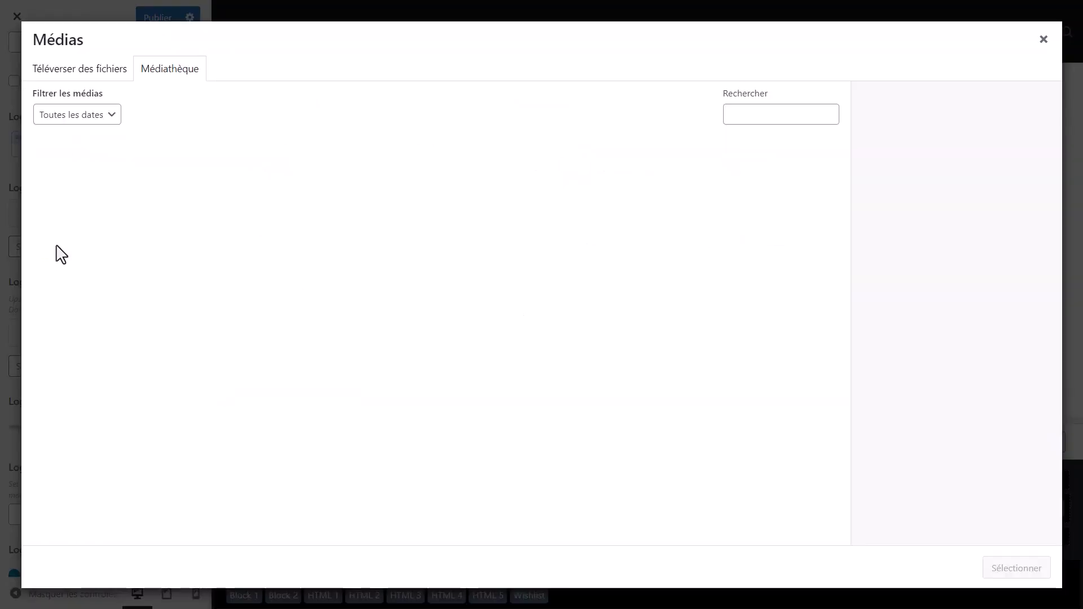
left_click(310, 484)
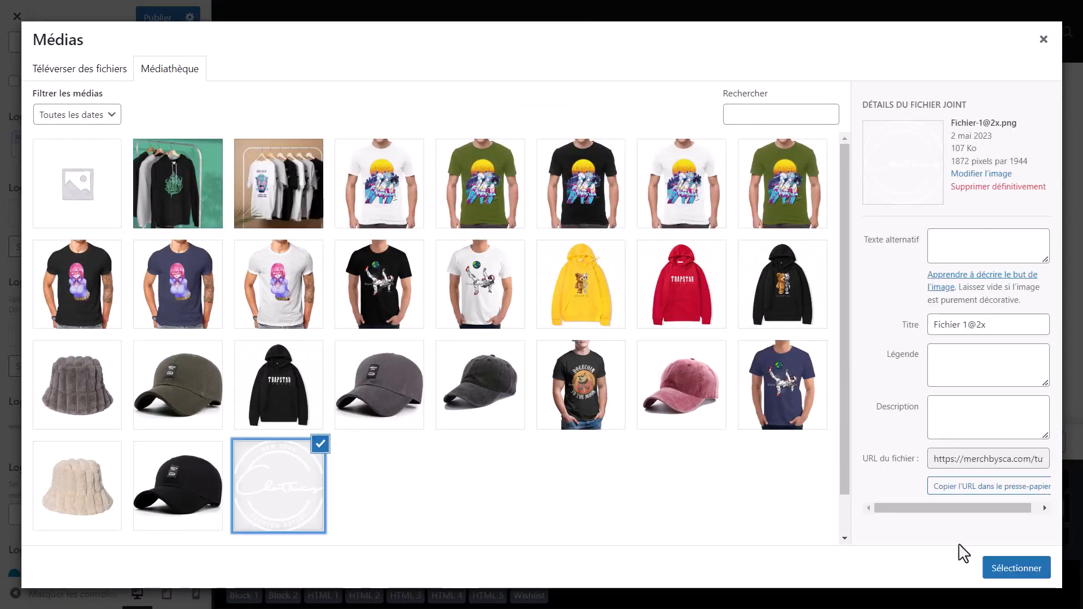
left_click(1020, 570)
Step: Set the logo container width to 180 and the logo padding to 12, and publish to check the live site
scroll(26, 506, "down", 4)
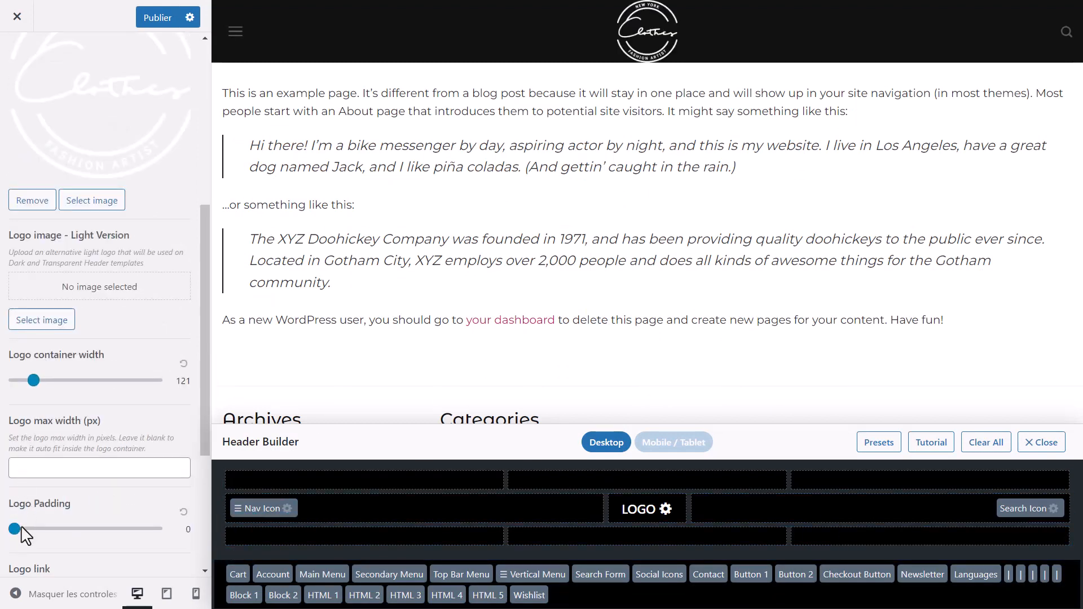
left_click_drag(21, 529, 76, 554)
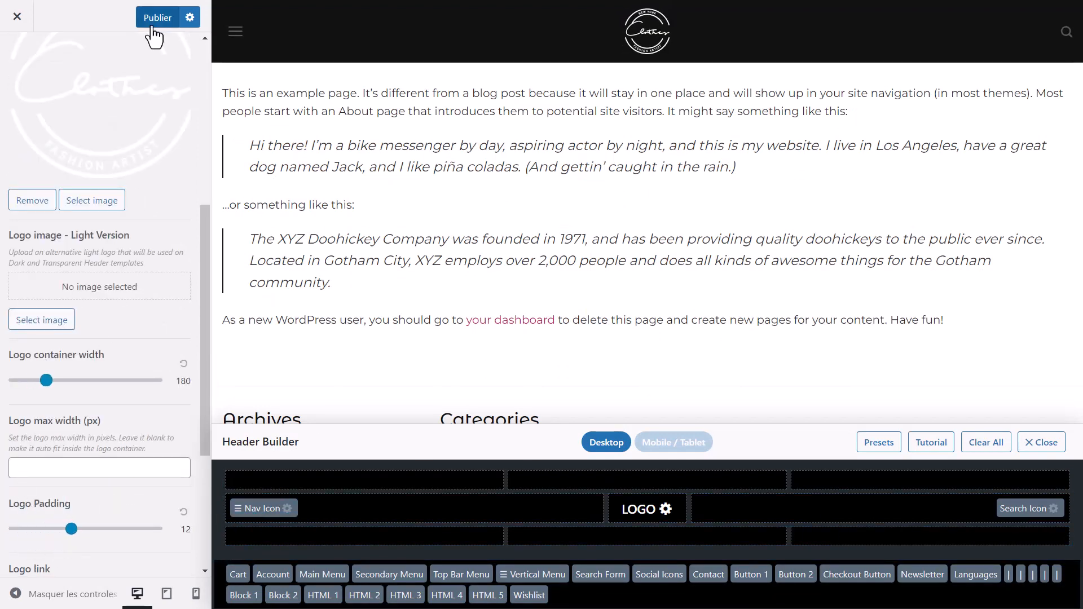
left_click(154, 22)
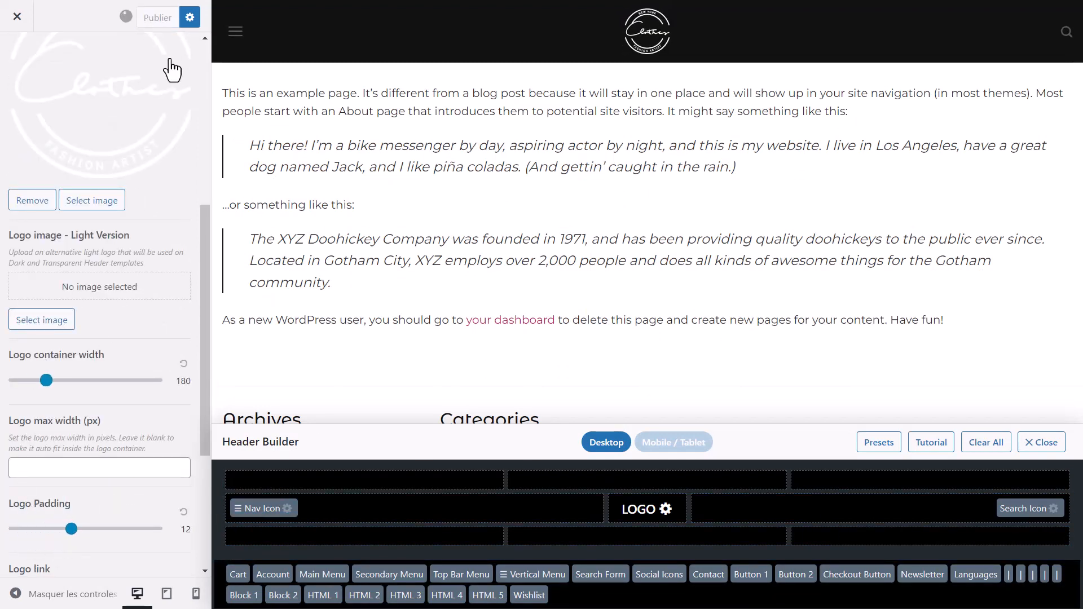
left_click(17, 17)
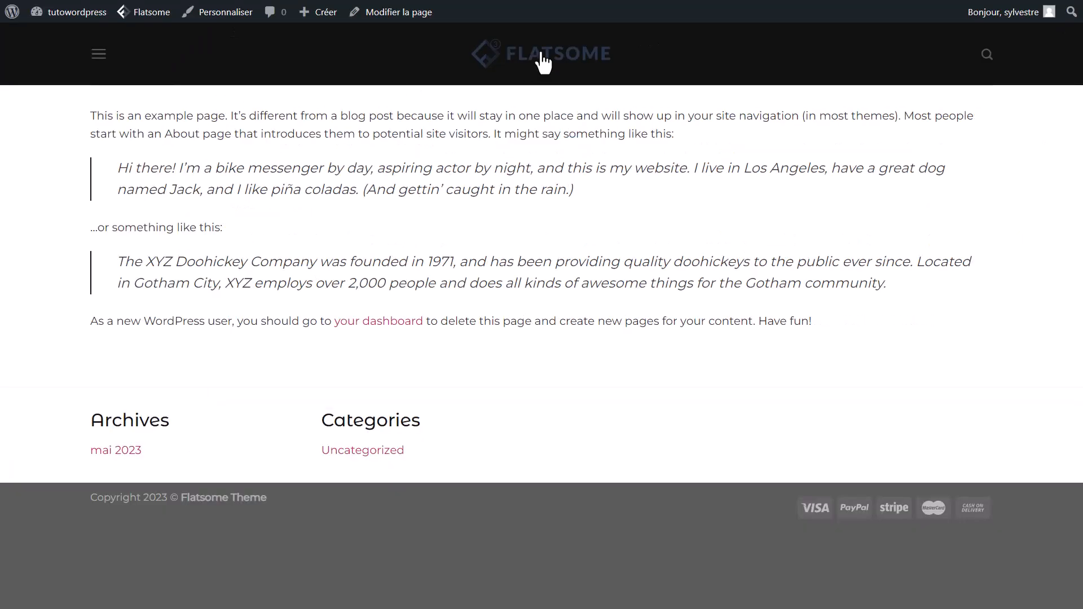
left_click(543, 62)
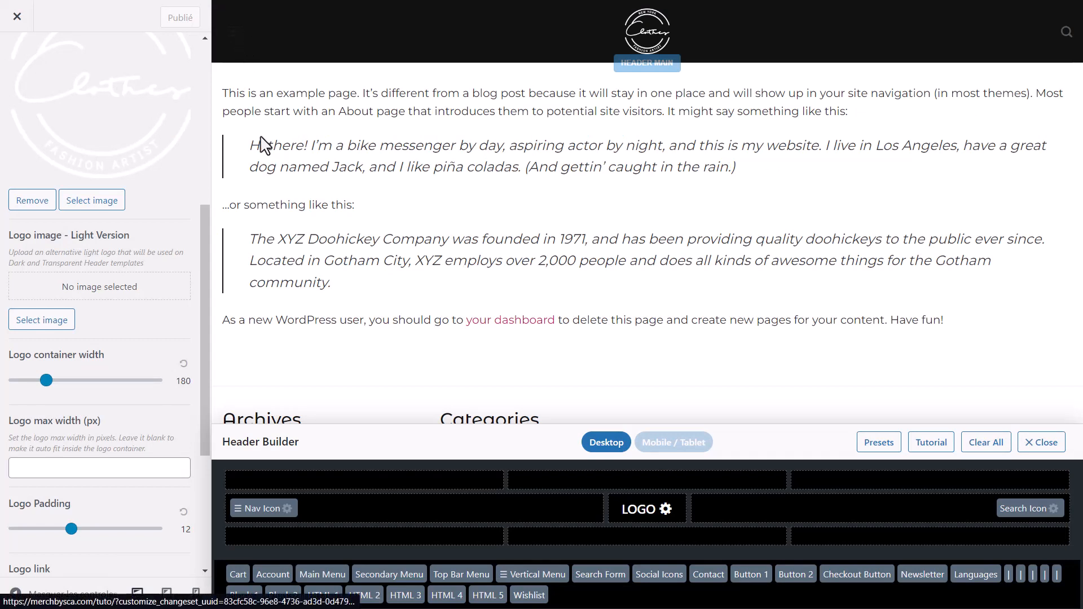
Step: Adjust the mobile header height in the Header Mobile Menu / Overlay settings and return to the Header section list
left_click(287, 509)
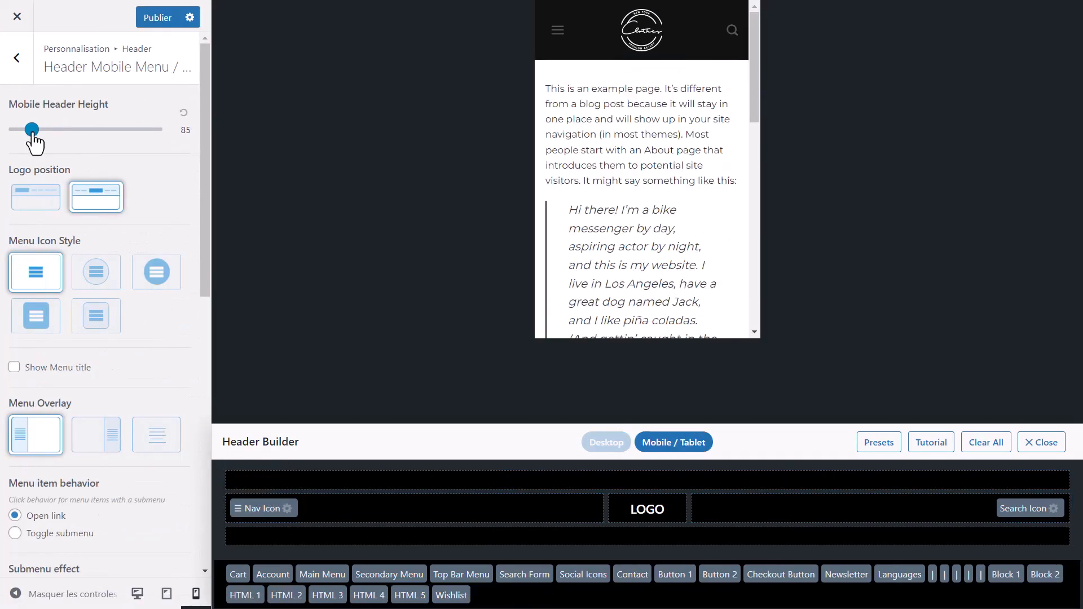
mouse_move(27, 130)
left_mouse_down()
mouse_move(42, 139)
mouse_move(27, 137)
mouse_move(31, 146)
left_mouse_up()
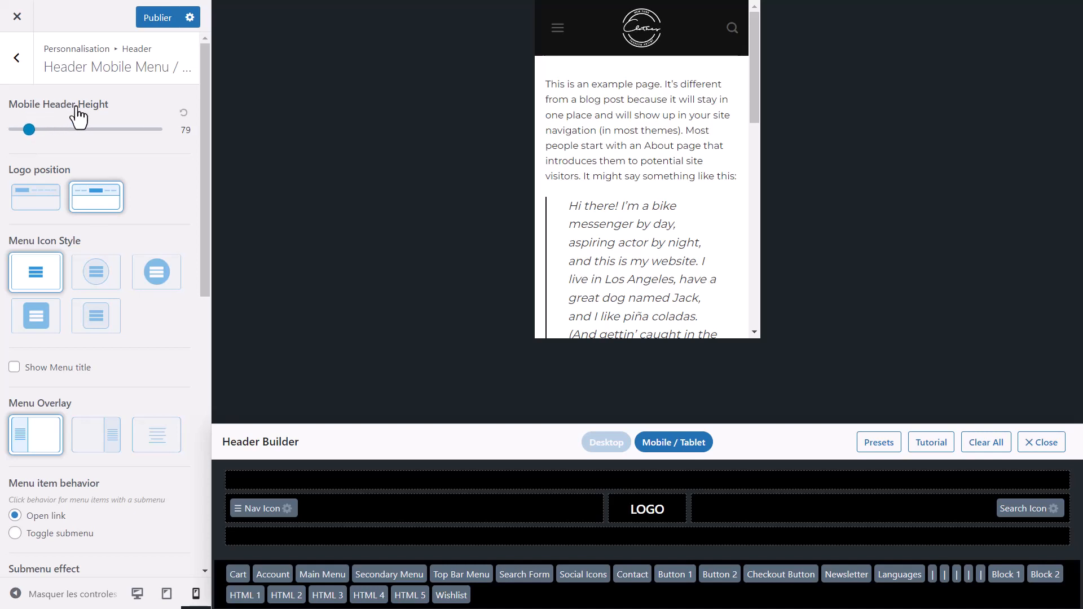
left_click_drag(18, 147, 28, 142)
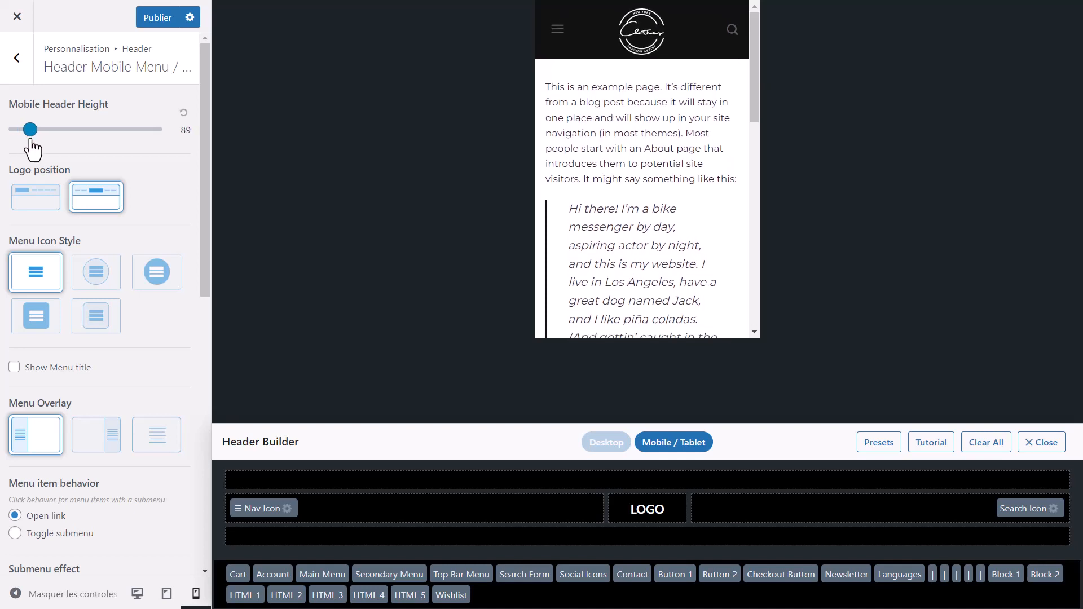
left_click(17, 58)
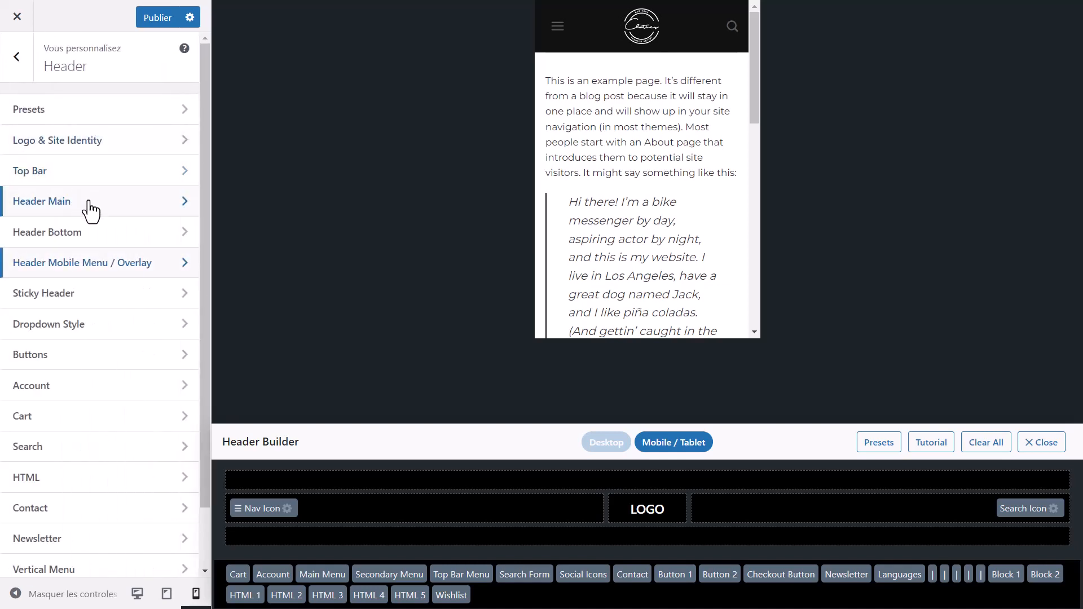
left_click(90, 370)
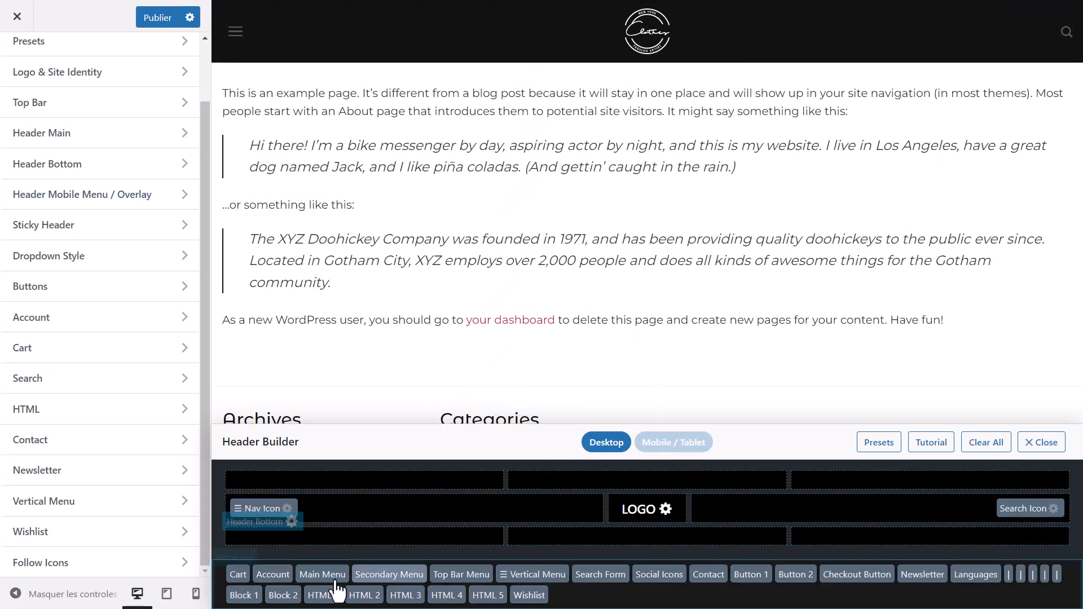
Step: Add the Cart, Wishlist and Account elements beside the Search Icon in the main header row, ordered Search Icon, Account, Wishlist, Cart
left_click_drag(240, 577, 982, 511)
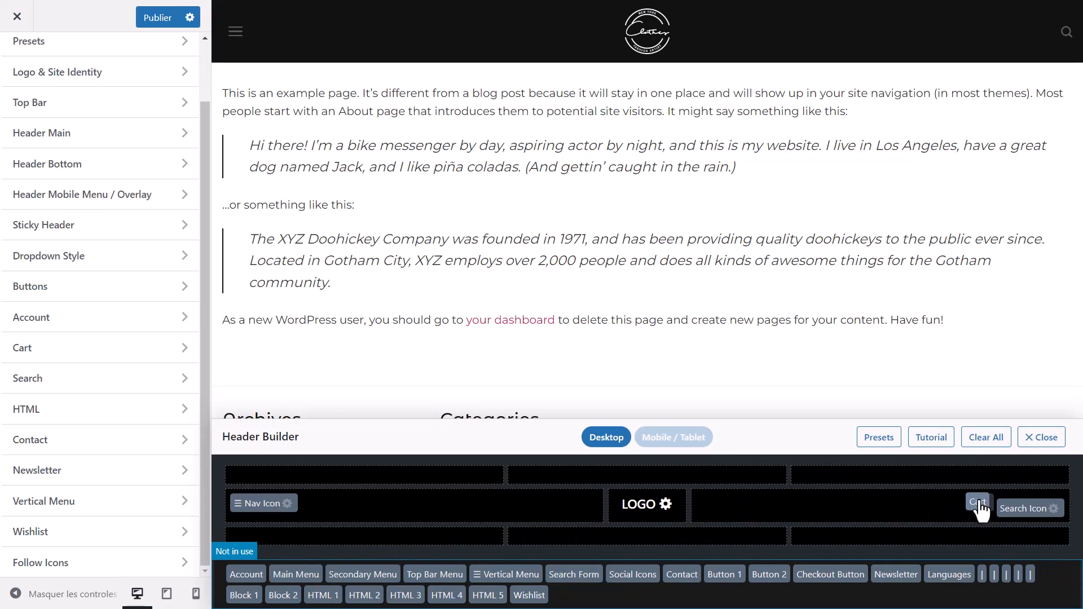
left_click_drag(529, 595, 1026, 526)
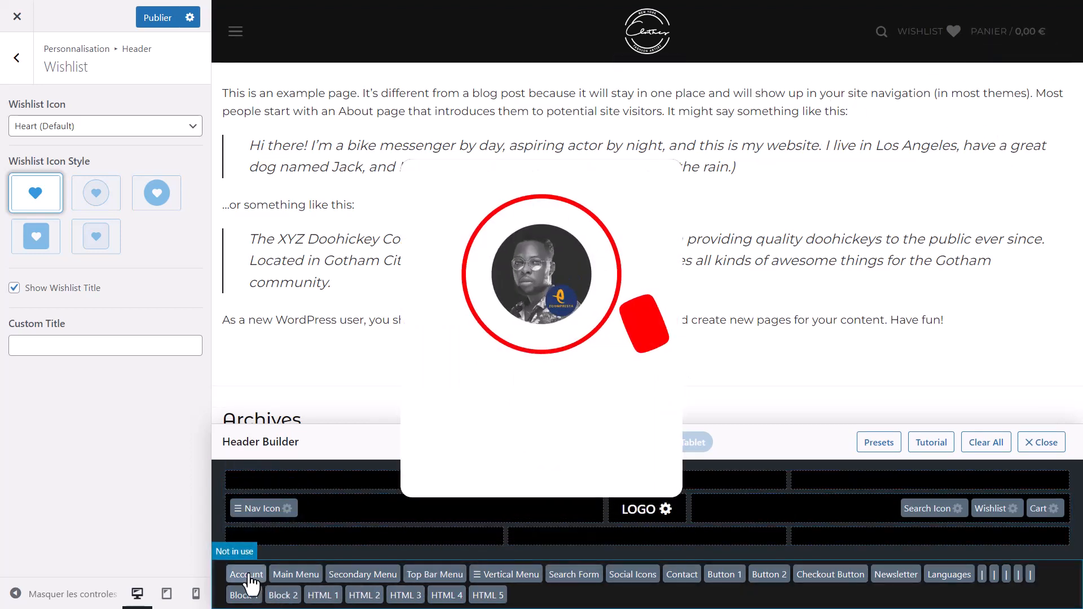
left_click_drag(252, 583, 966, 520)
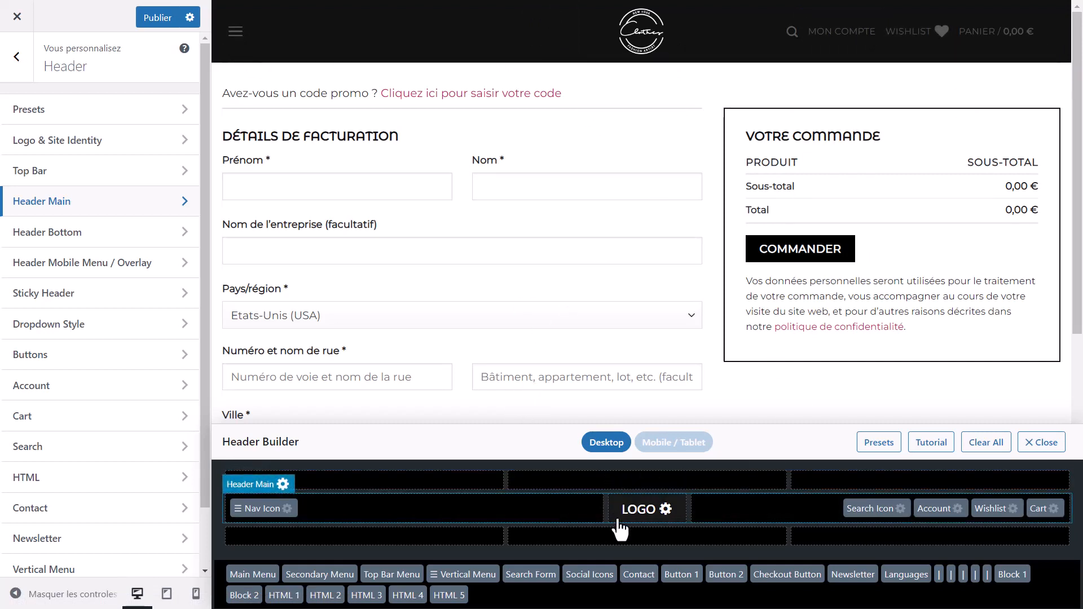
Step: In the Header Main navigation settings, set the Nav Color to #ffffff
left_click(283, 486)
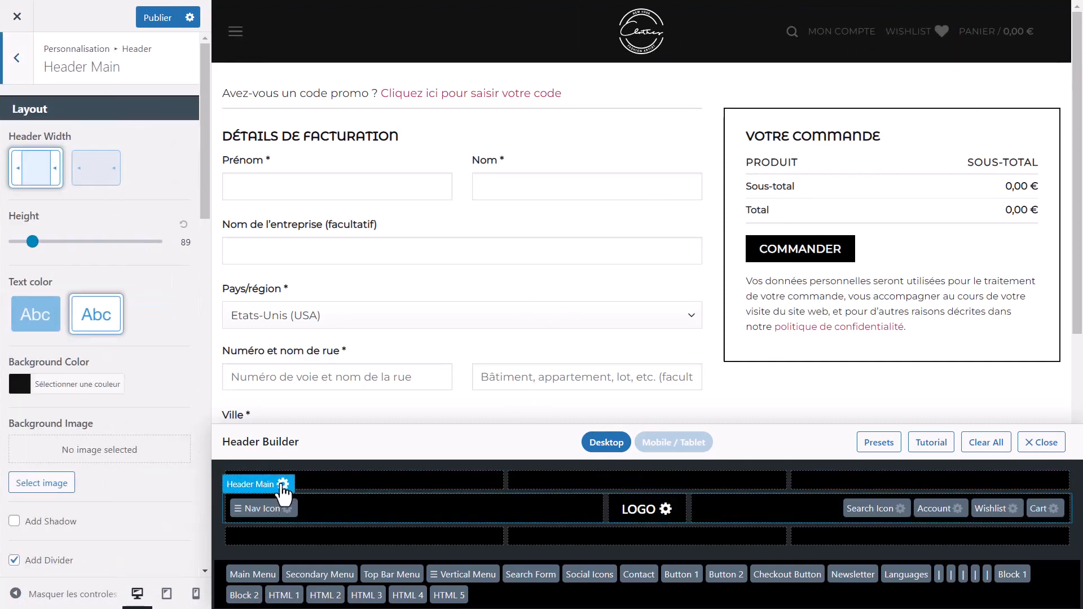
scroll(68, 373, "down", 7)
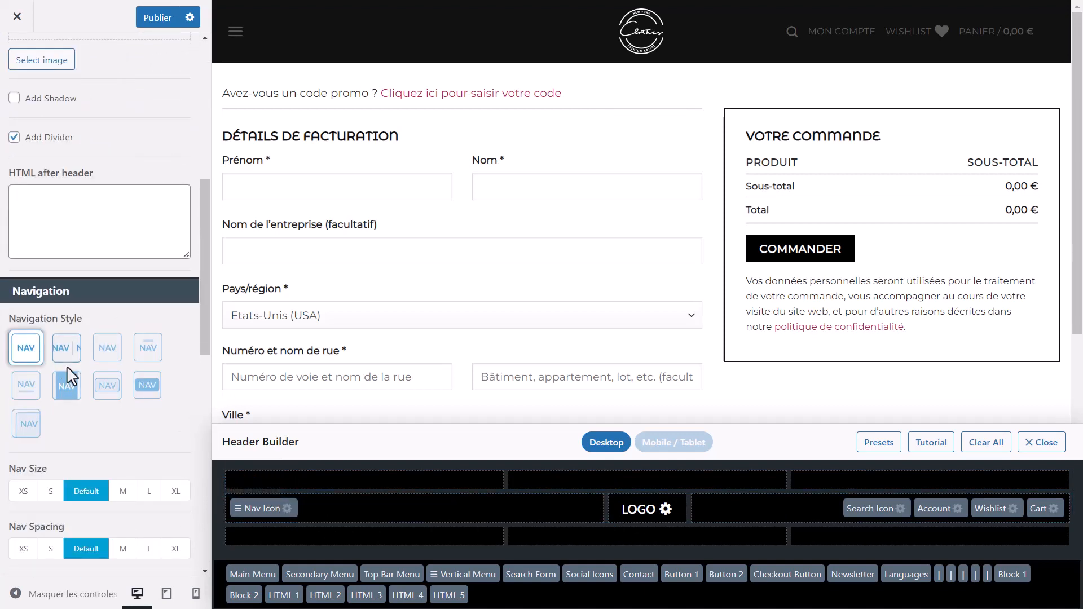
scroll(67, 366, "down", 8)
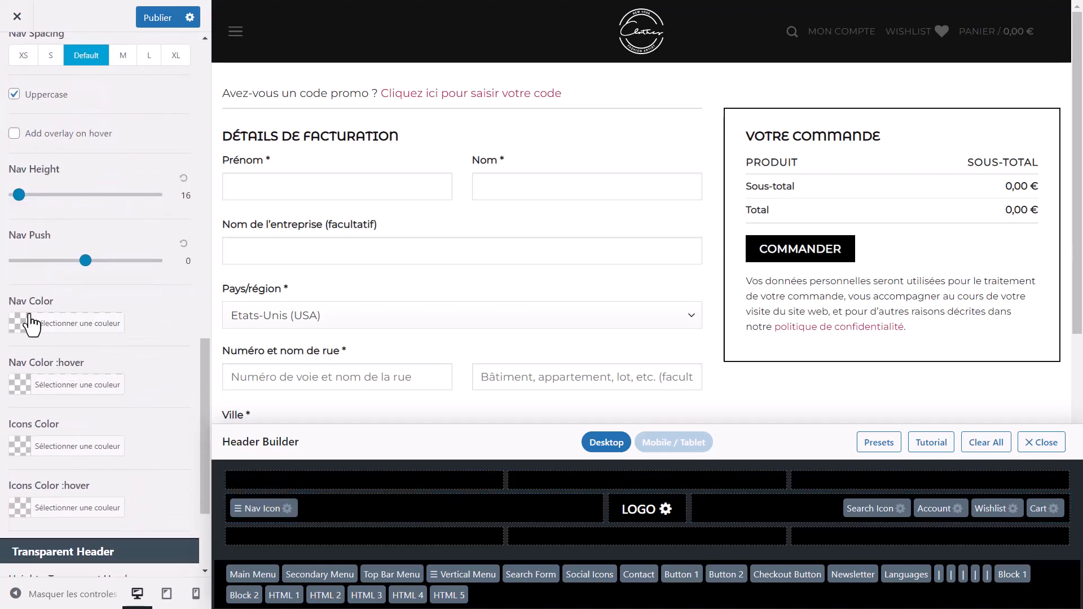
left_click(24, 327)
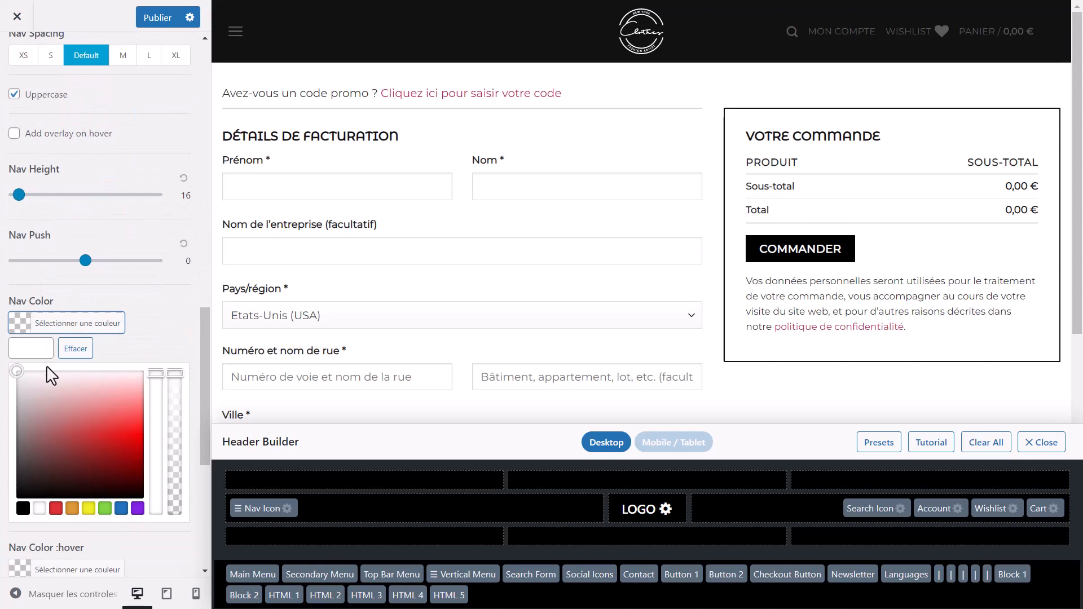
left_click(18, 373)
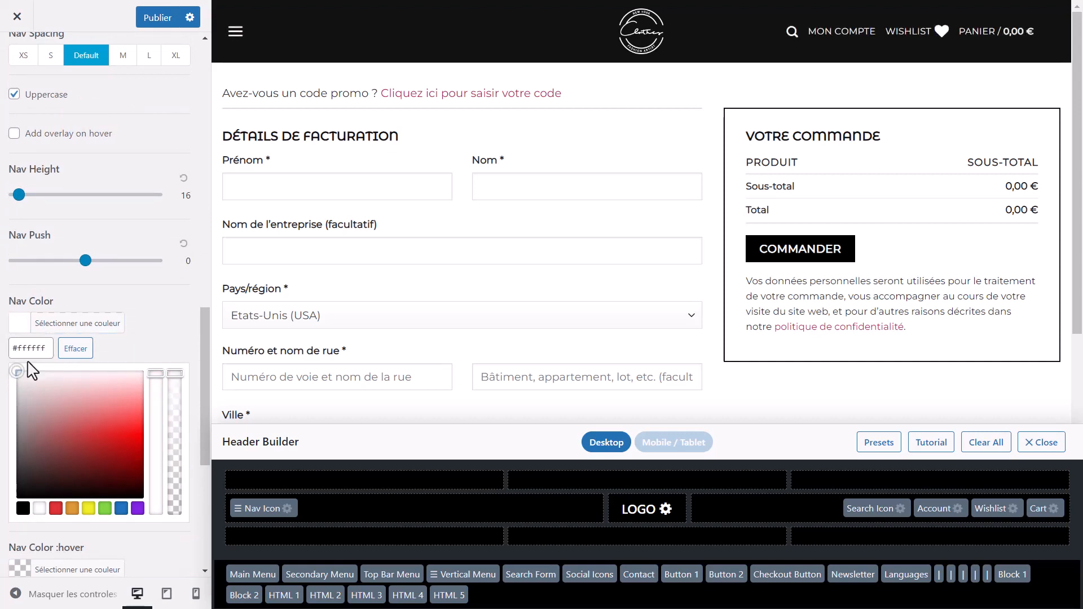
Step: Set the main header's Nav Color on hover to light grey, #cecece
scroll(90, 283, "down", 3)
left_click(33, 226)
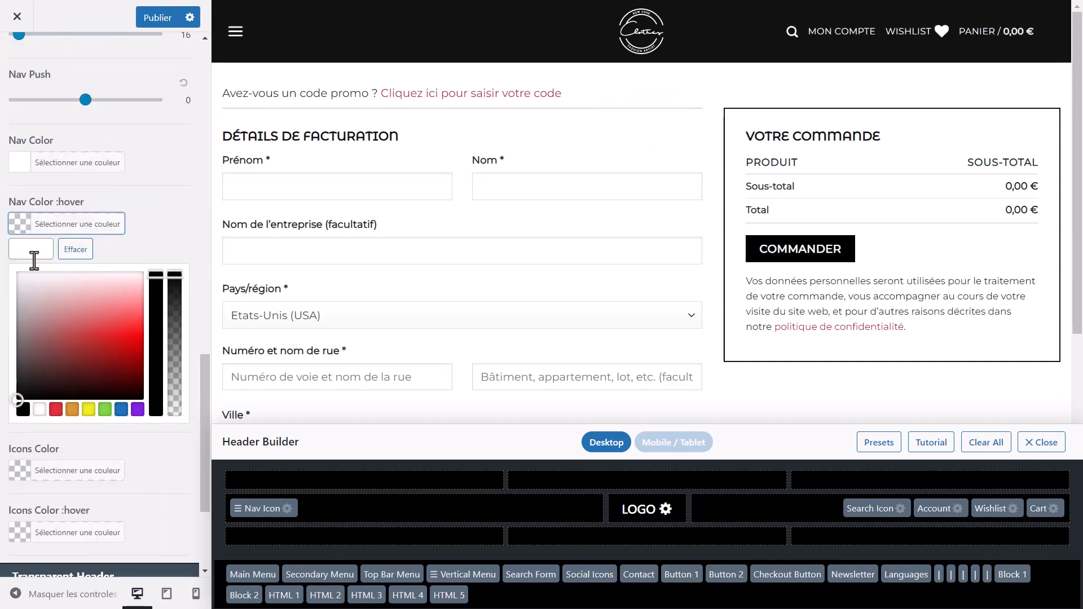
left_click_drag(19, 326, 12, 294)
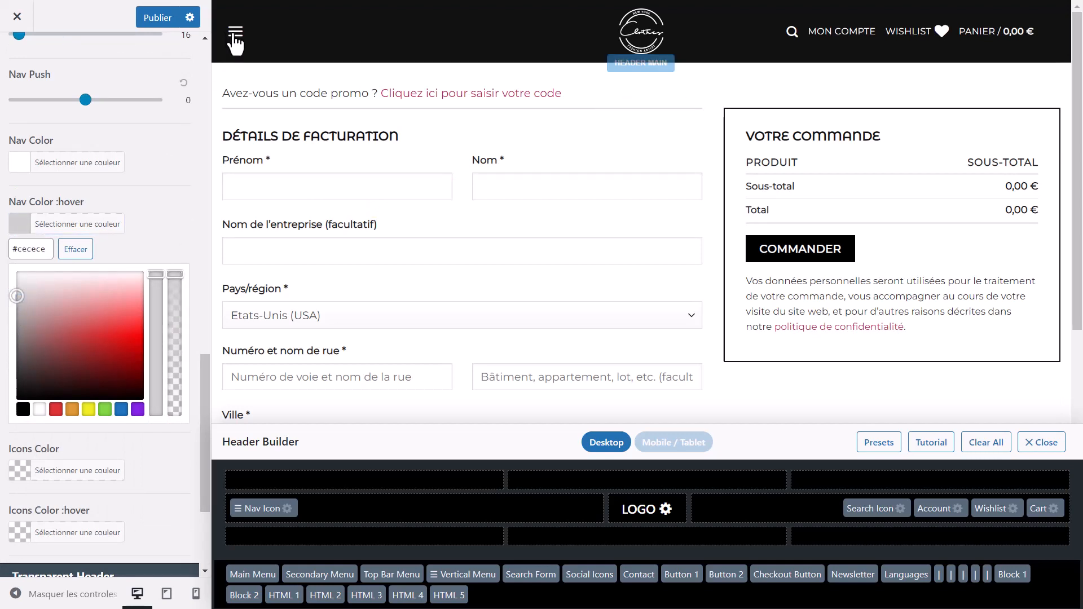
Step: Try red, orange, magenta, blue and olive shades as the main header's Icons Color
left_click(54, 471)
left_click(56, 471)
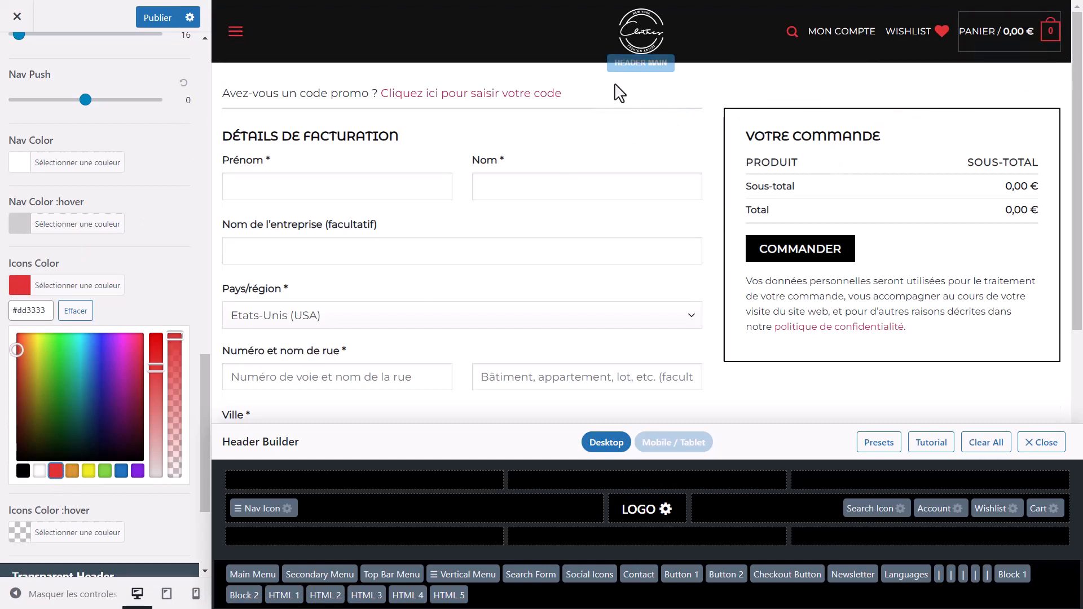
left_click(24, 347)
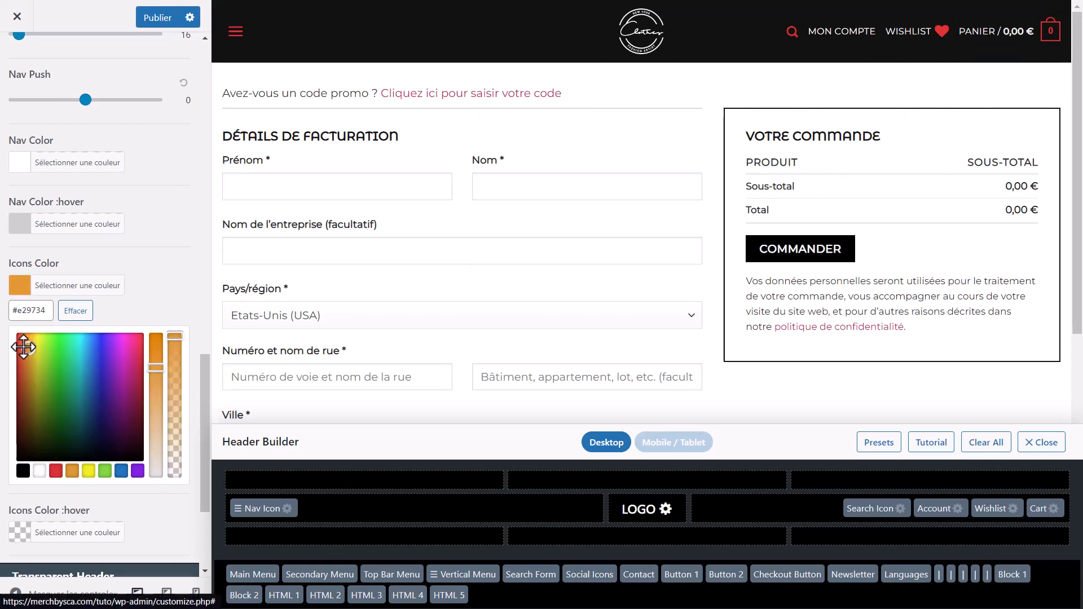
left_click(126, 352)
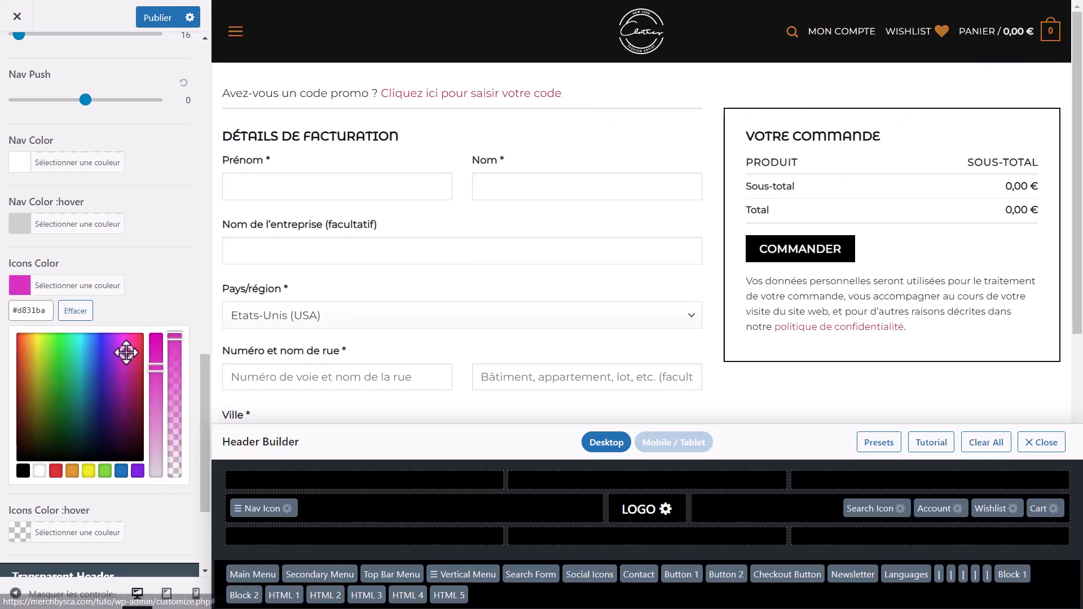
left_click(89, 390)
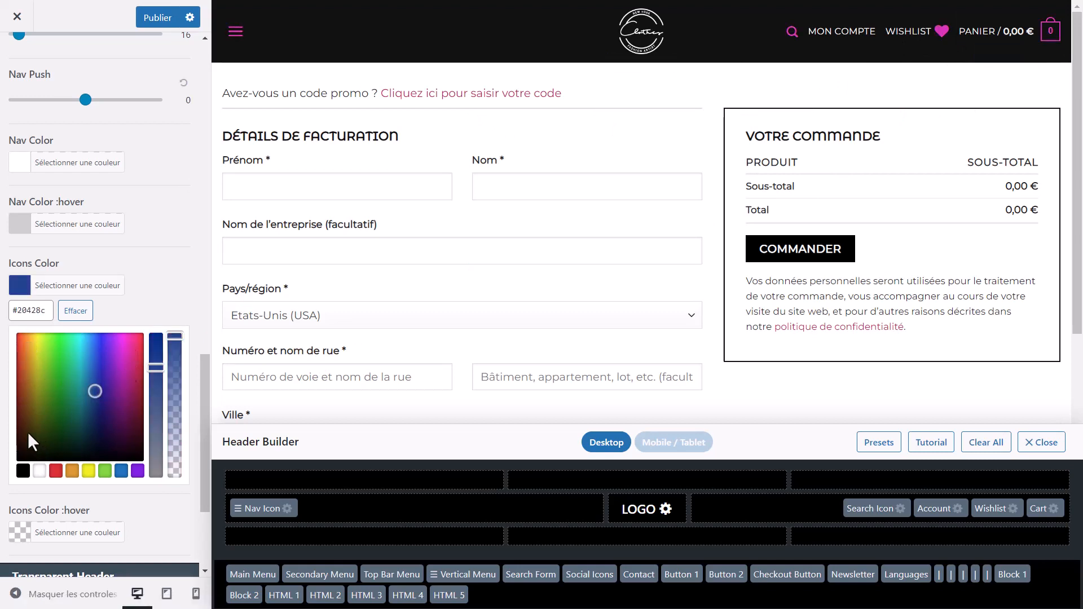
left_click(34, 404)
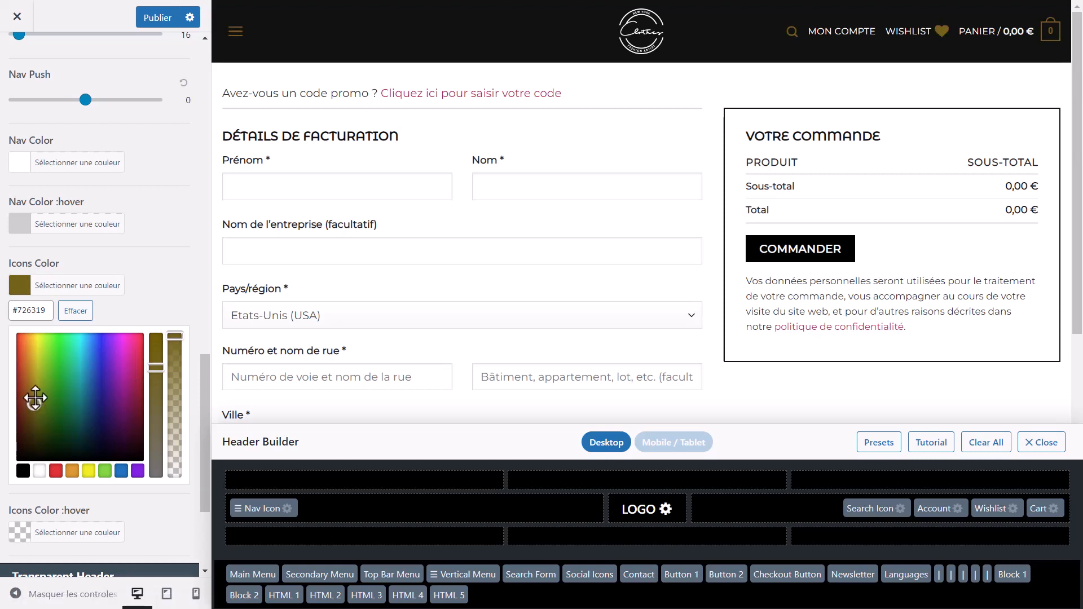
Step: Set the main header's Icons Color to #ffffff and publish the changes
left_click(39, 471)
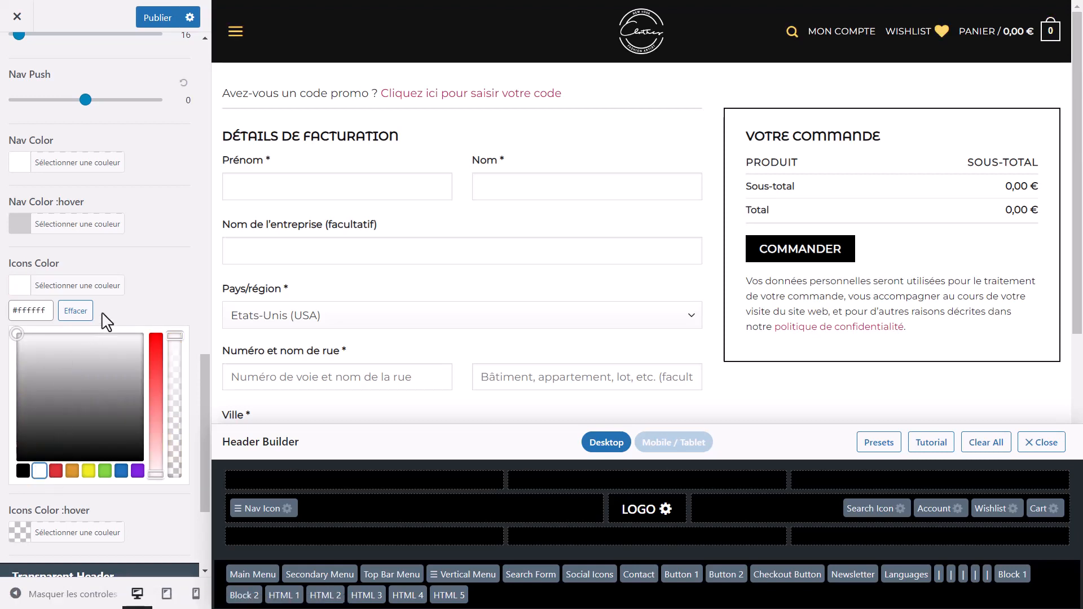
left_click(15, 295)
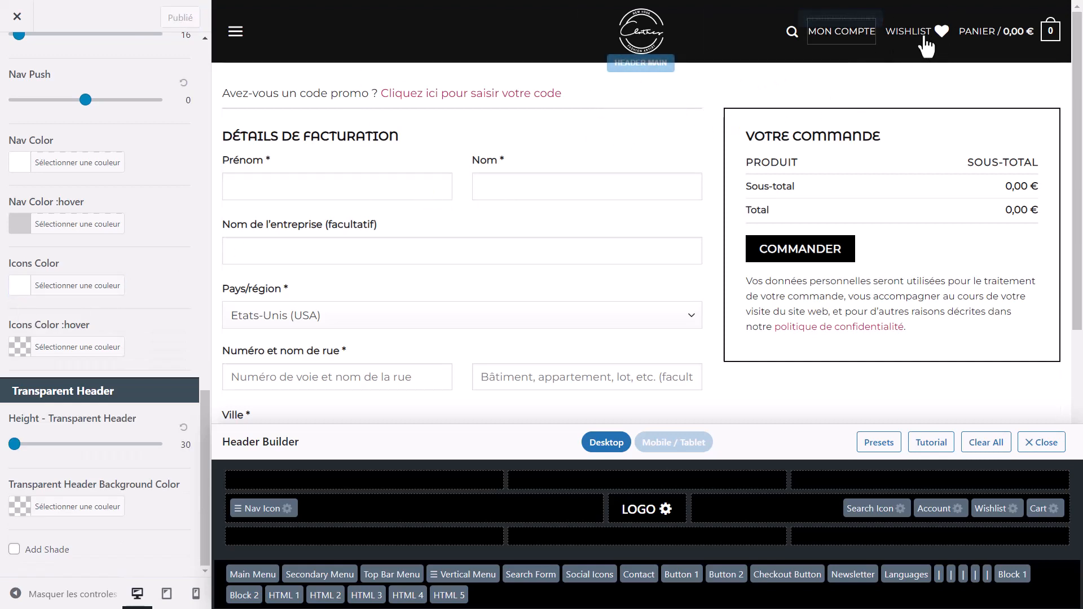
Step: Give the header's Account element the plain user silhouette icon style and turn off its label
left_click(852, 33)
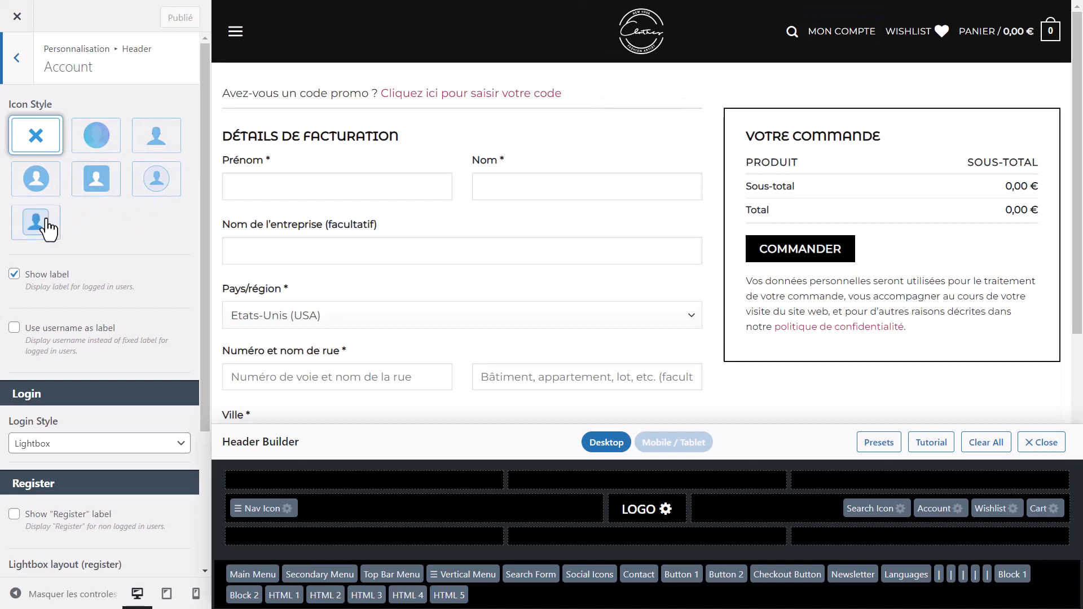
left_click(160, 150)
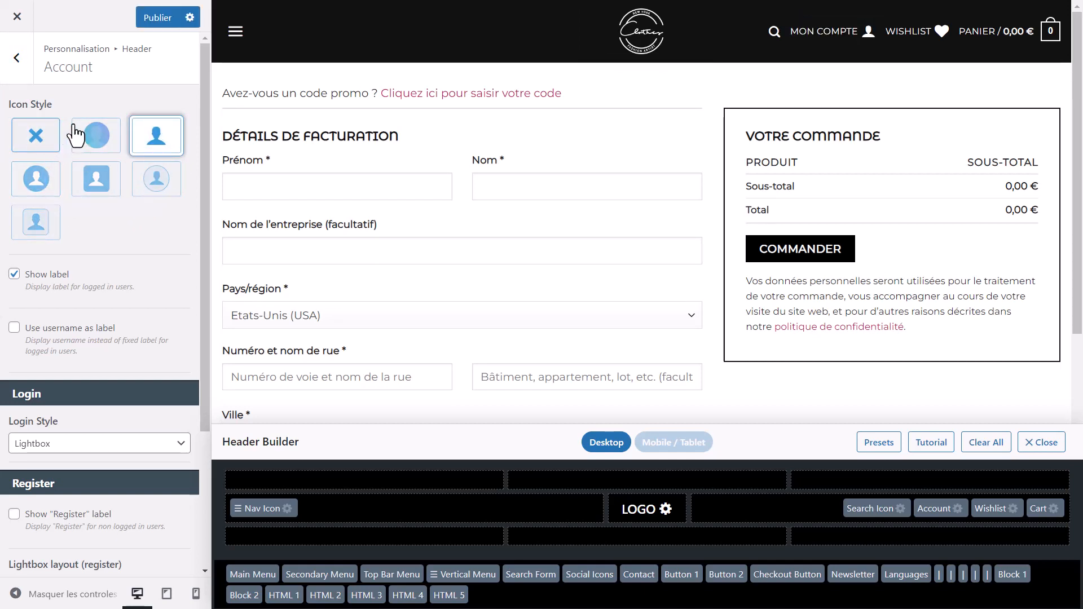
left_click(16, 275)
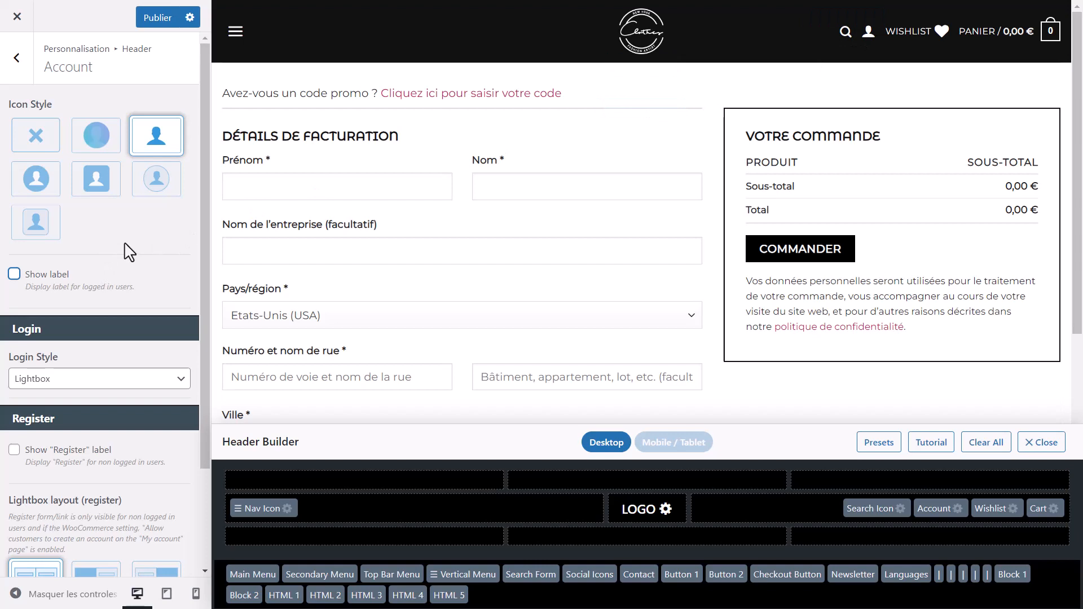
scroll(129, 252, "down", 2)
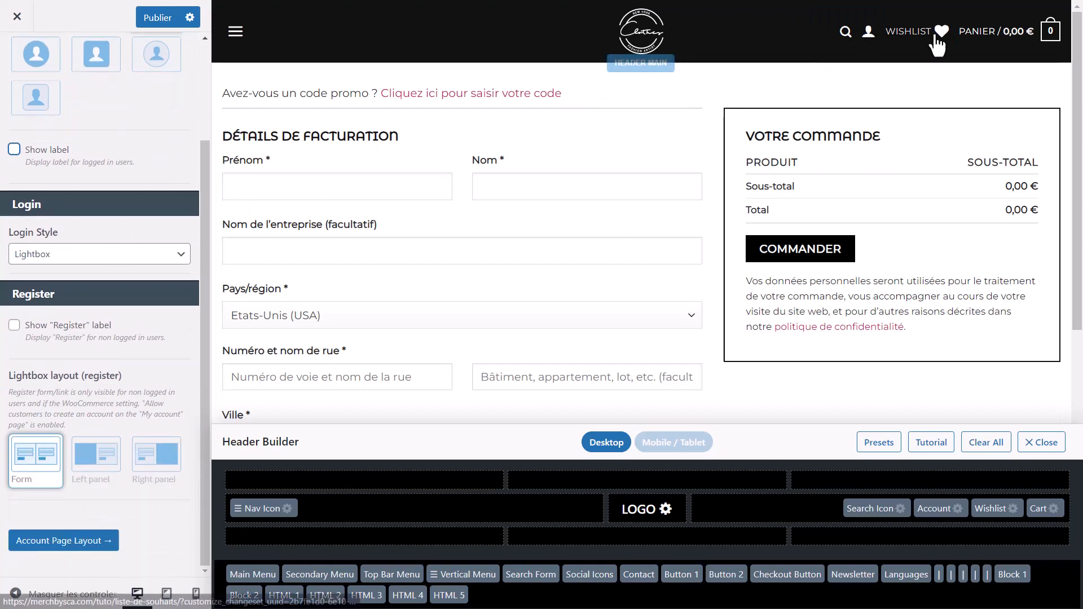
Step: Open the header's Wishlist settings and turn off Show Wishlist Title so only the heart icon is used
left_click(1010, 511)
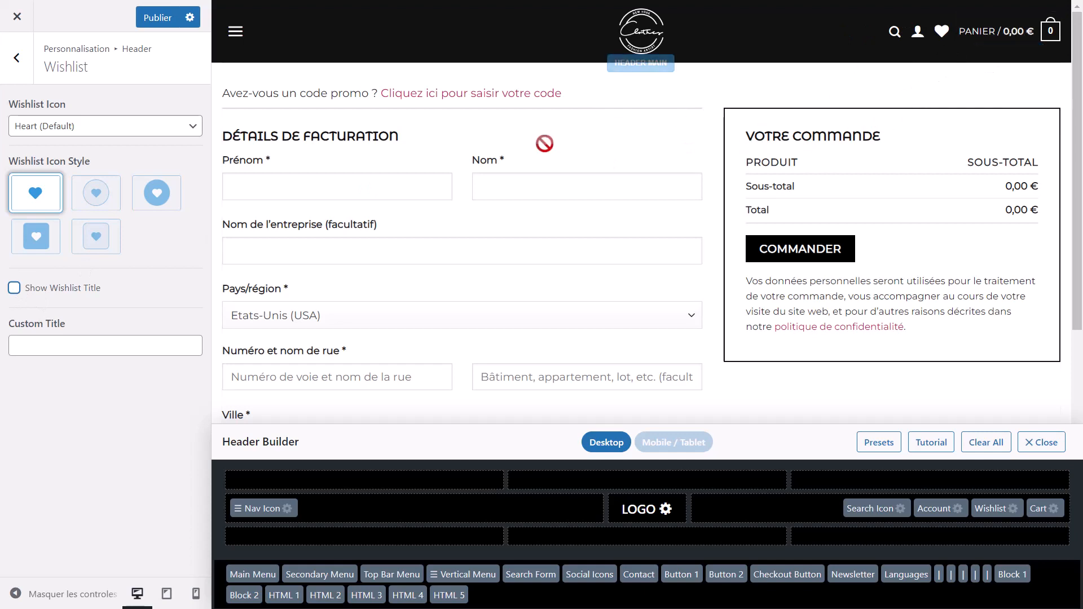
Step: Open the header's Cart settings and turn off Show cart totals and Show cart title
left_click(1049, 518)
scroll(77, 333, "down", 1)
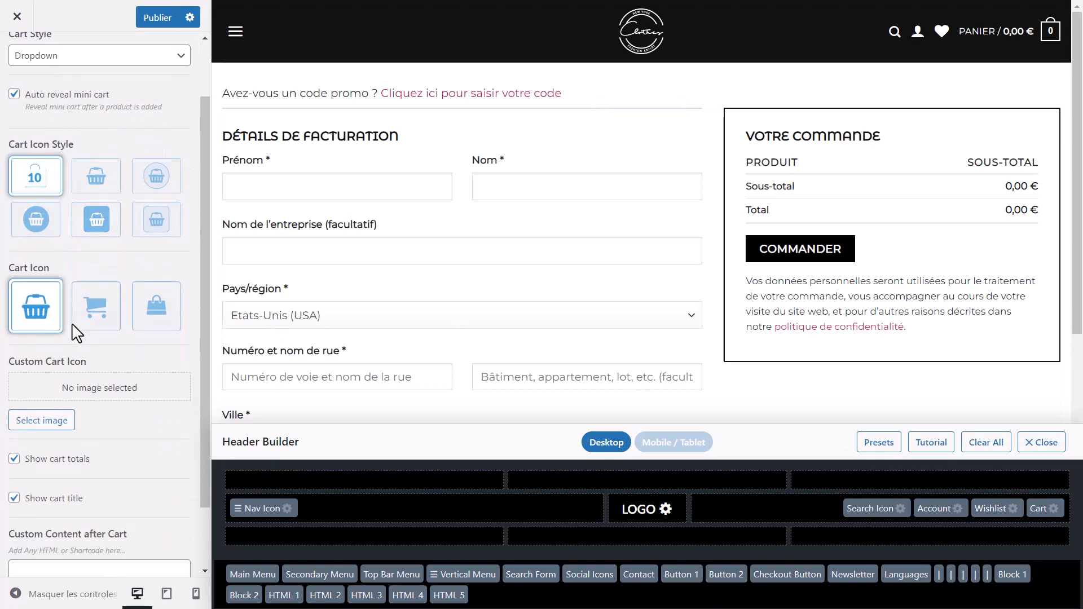
left_click(55, 471)
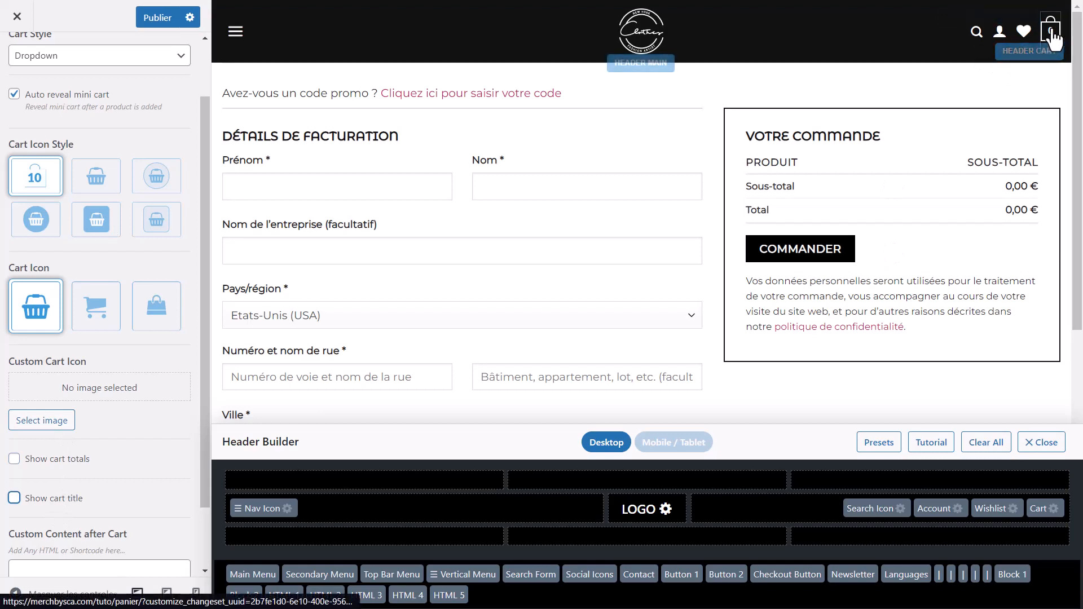
left_click(1046, 57)
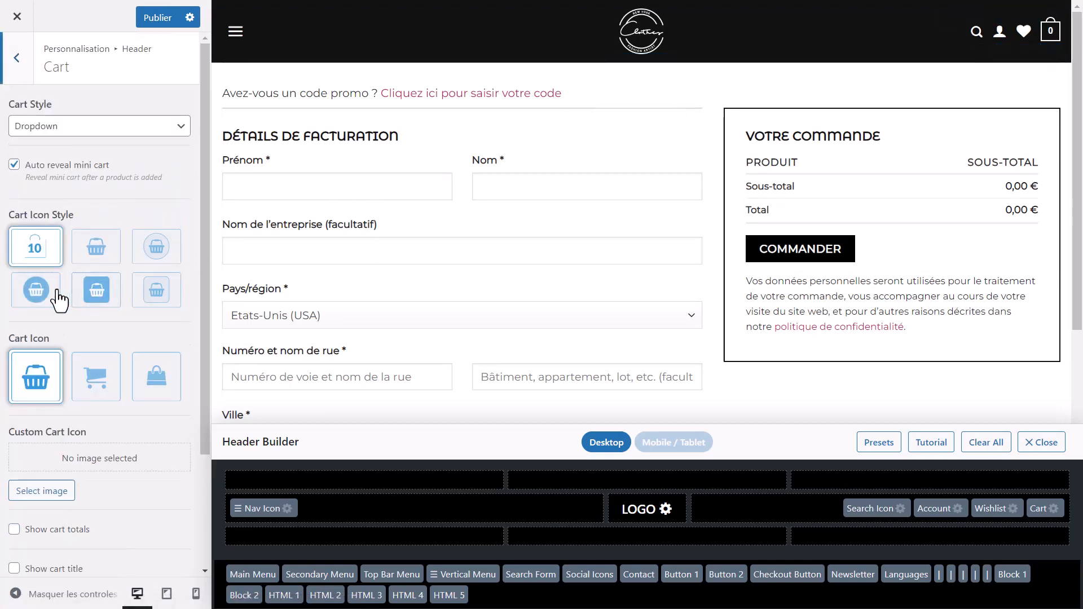
Step: Give the header cart the shopping-cart icon in the plain style, publish, and turn Show cart totals back on
left_click(106, 387)
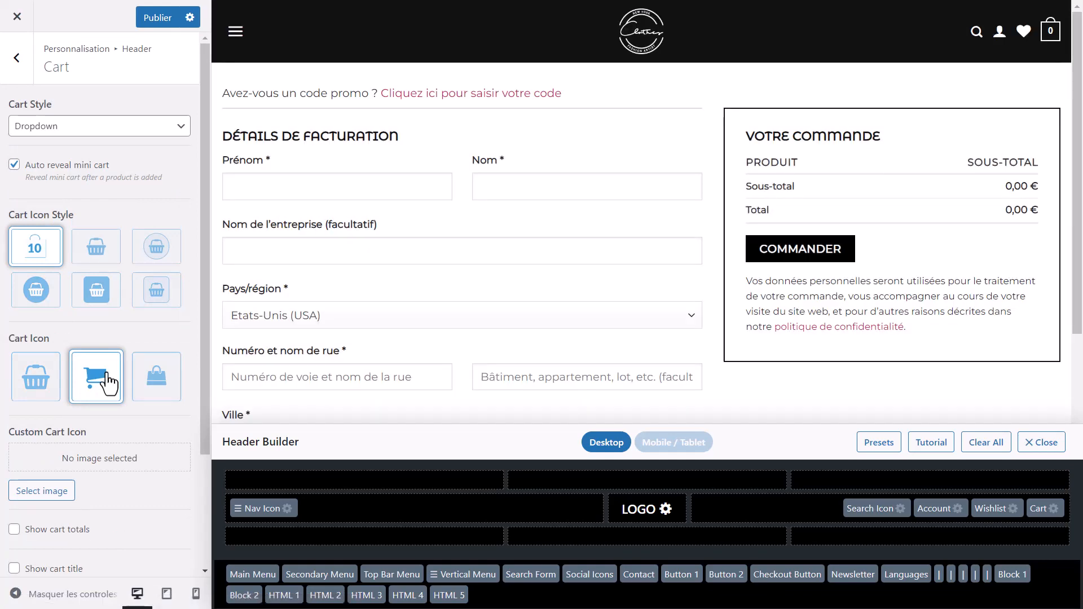
left_click(94, 254)
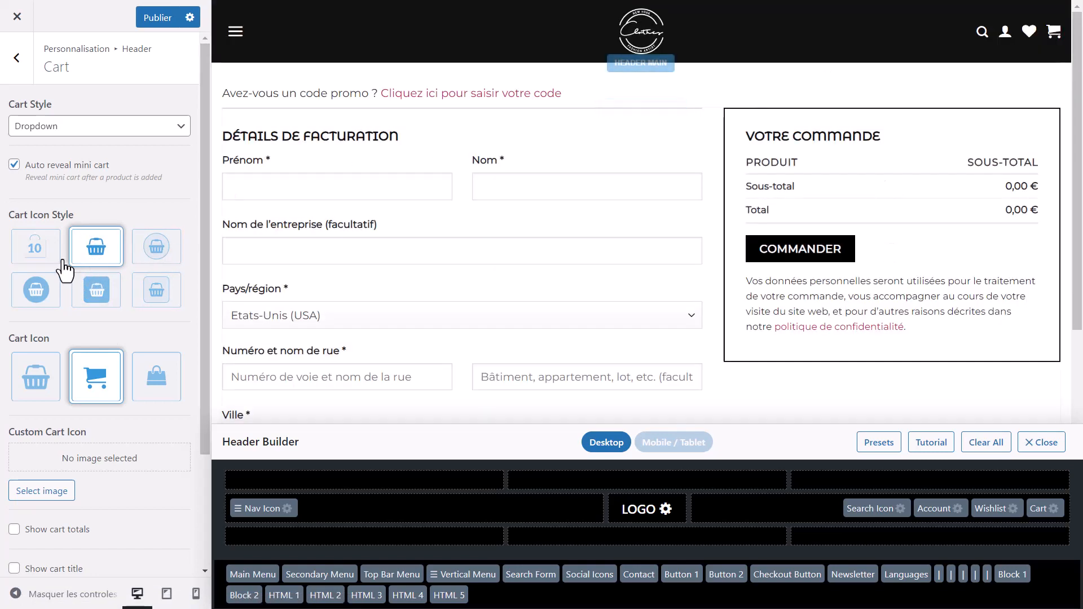
left_click(159, 18)
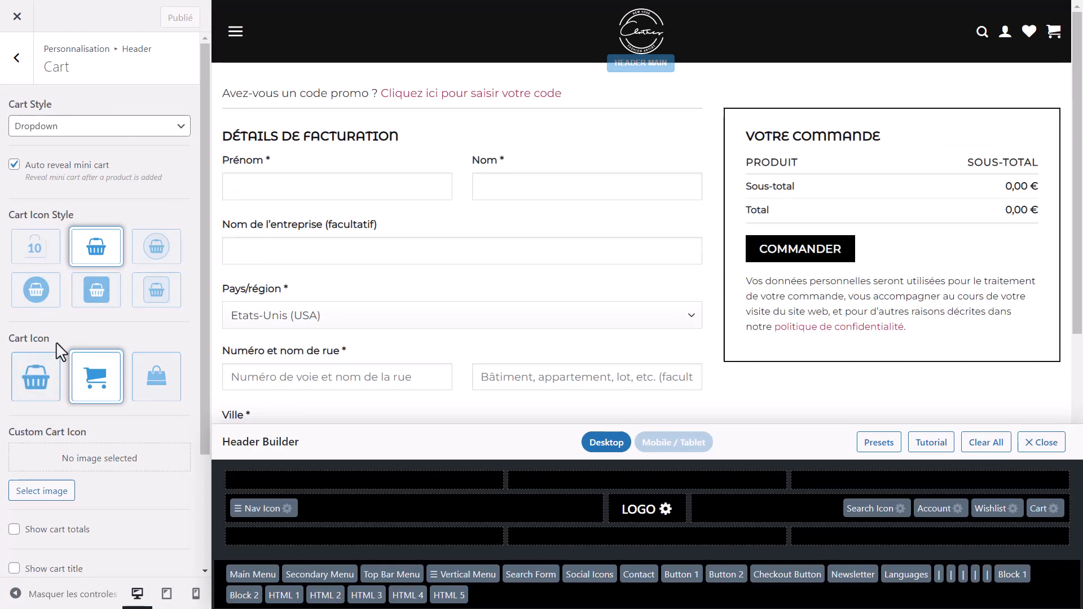
scroll(85, 350, "down", 3)
left_click(47, 383)
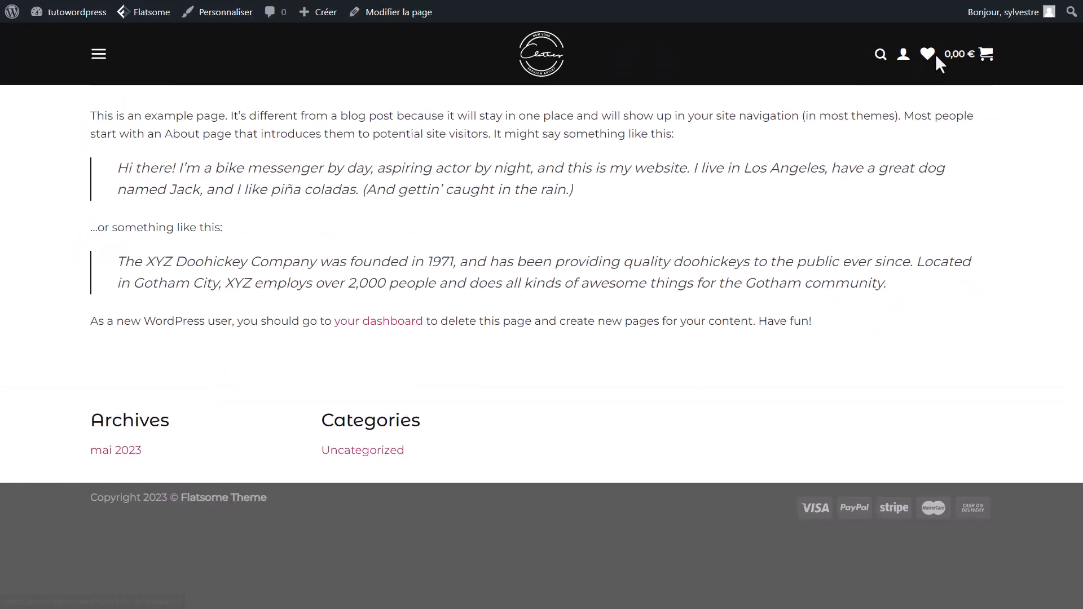
Step: Inspect the published header on the live site, trying its search, cart and side menu icons
left_click(880, 55)
left_click(849, 337)
mouse_move(985, 62)
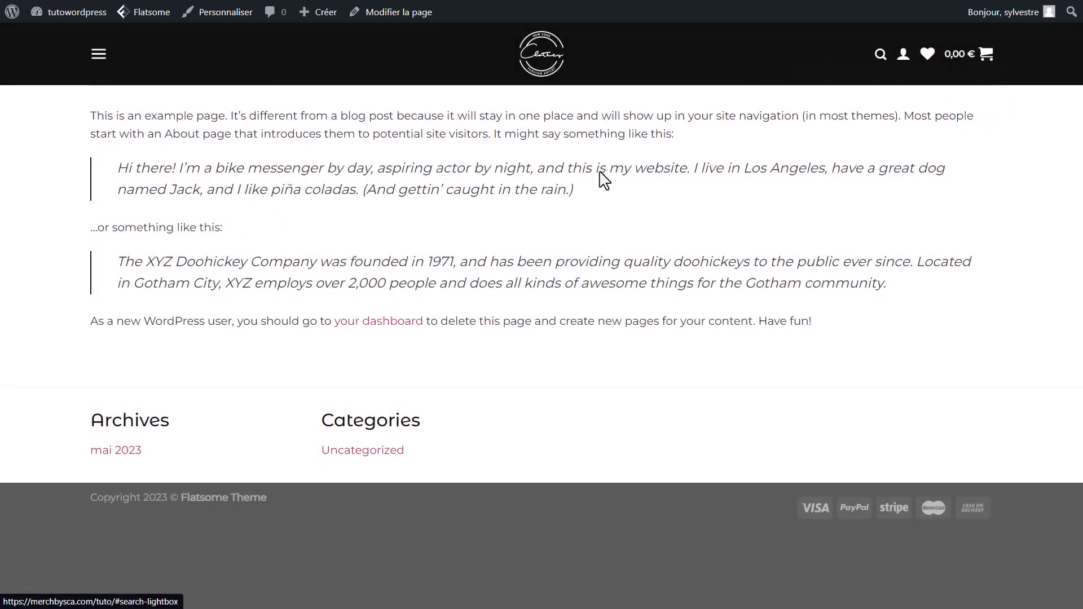
left_click(99, 54)
left_click(204, 76)
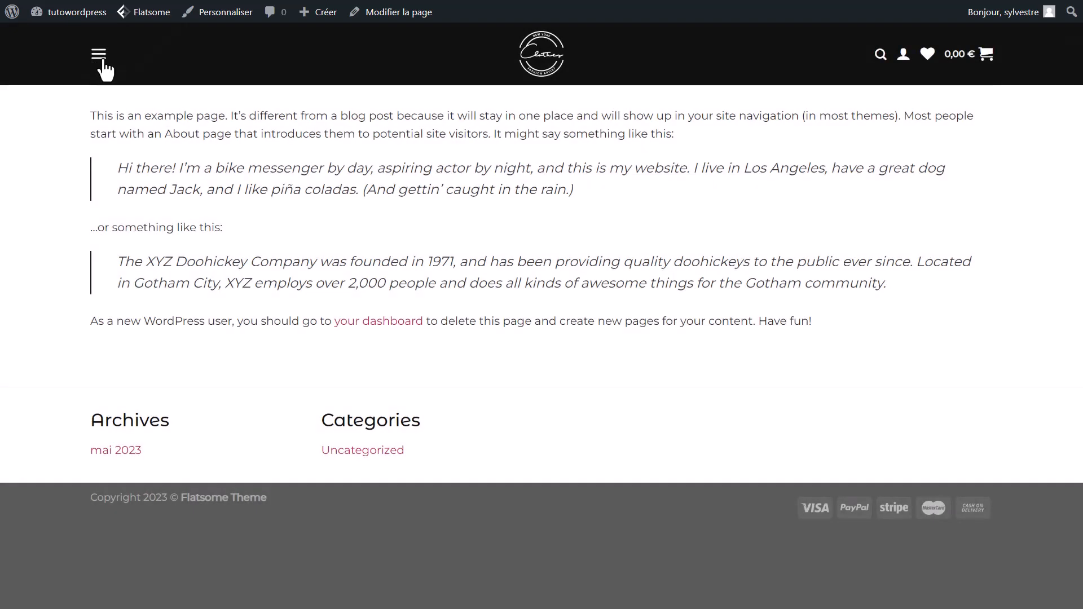
left_click(102, 60)
left_click(195, 75)
left_click(102, 57)
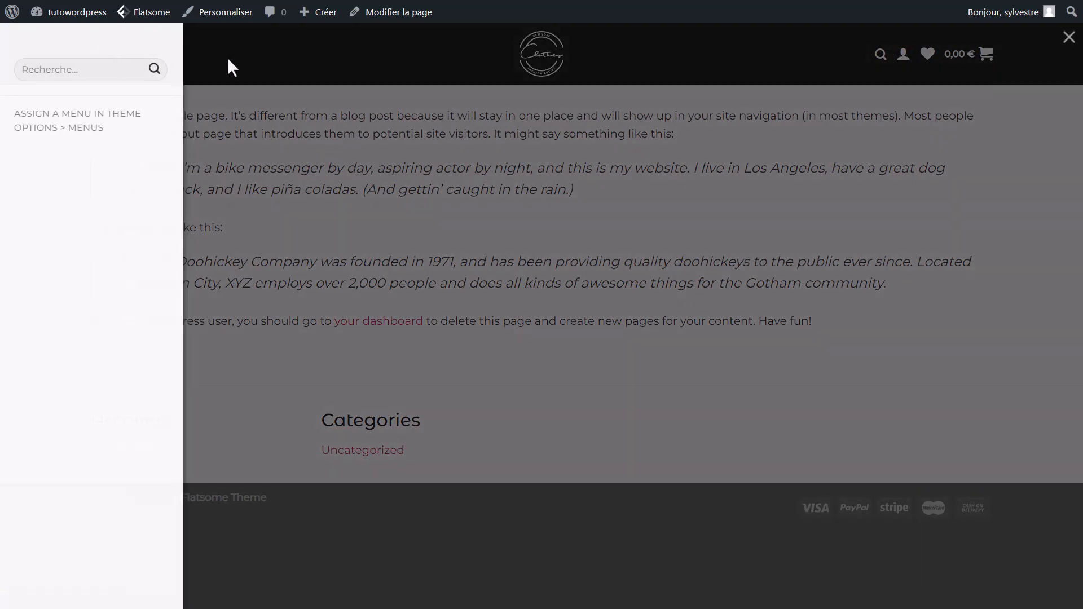
left_click(226, 65)
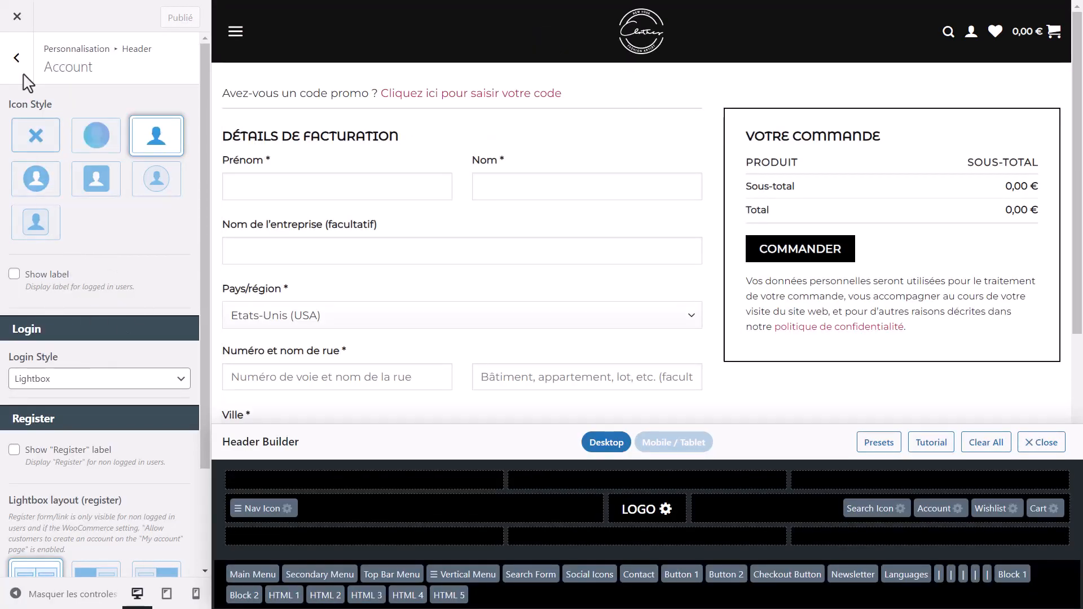
Step: Start a new menu in the Menus settings and select the Menu principal and Main Menu - Mobile locations
left_click(22, 65)
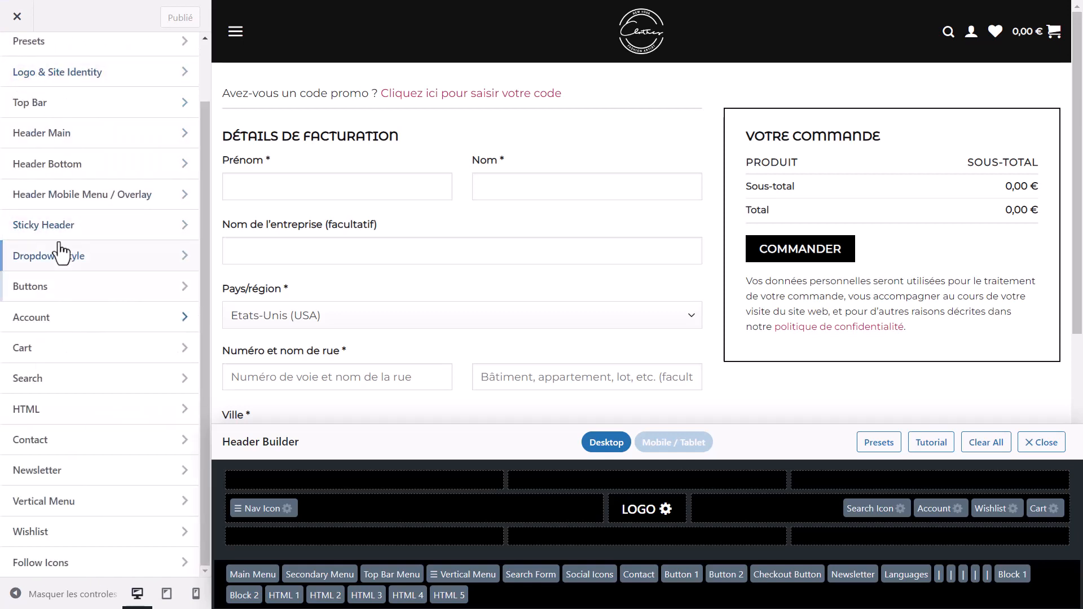
scroll(43, 164, "up", 1)
left_click(13, 63)
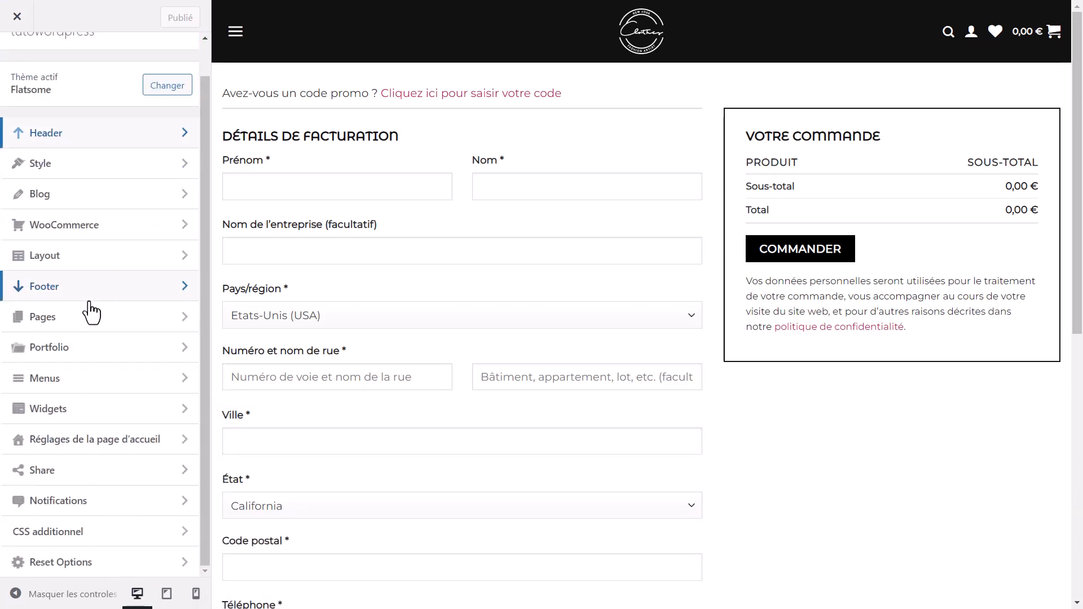
left_click(93, 393)
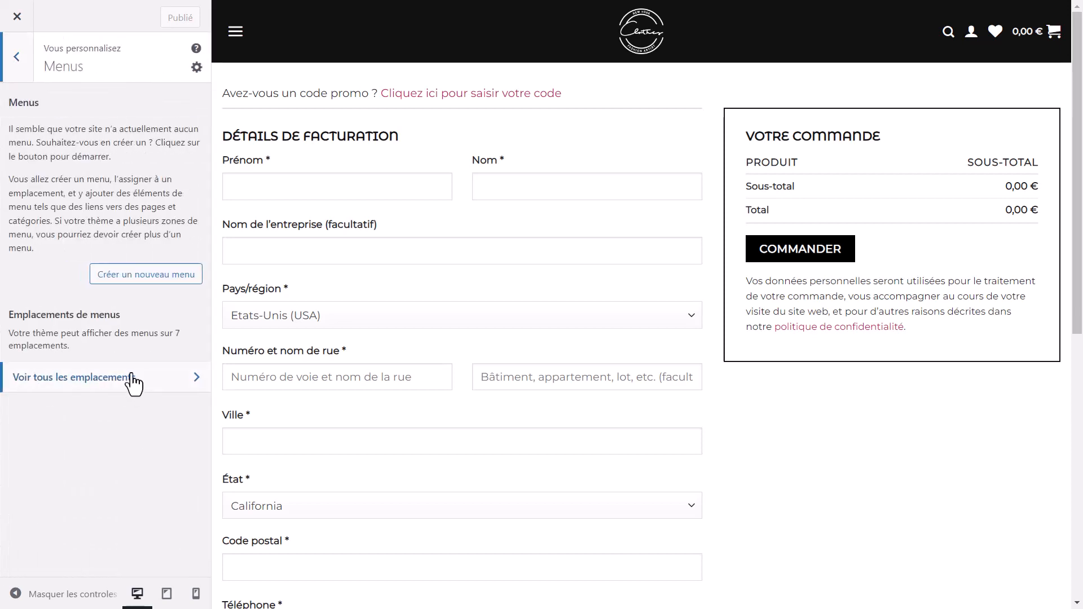
left_click(120, 276)
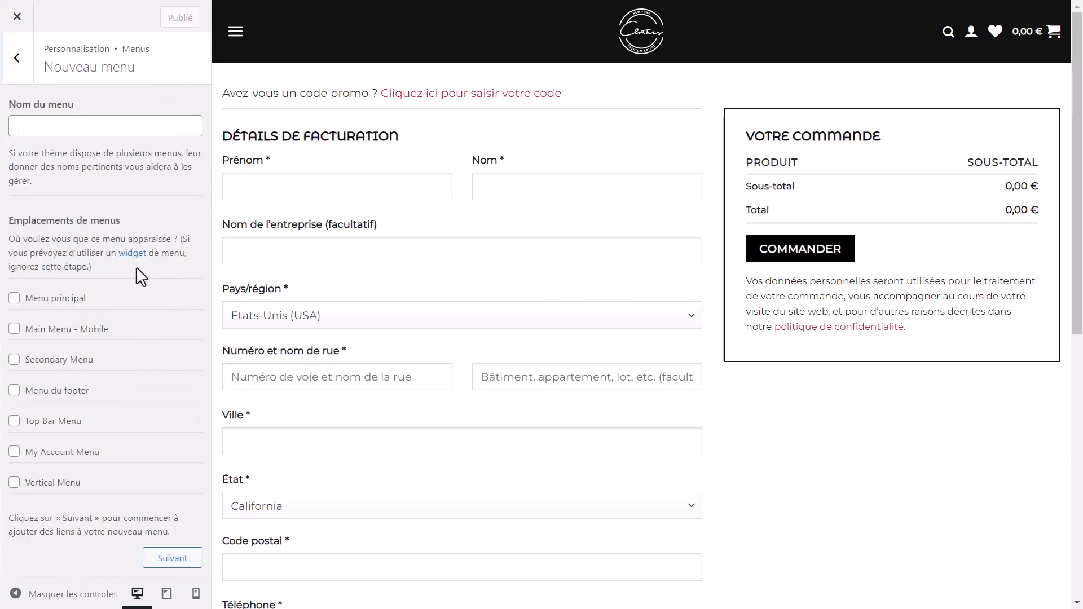
left_click(53, 304)
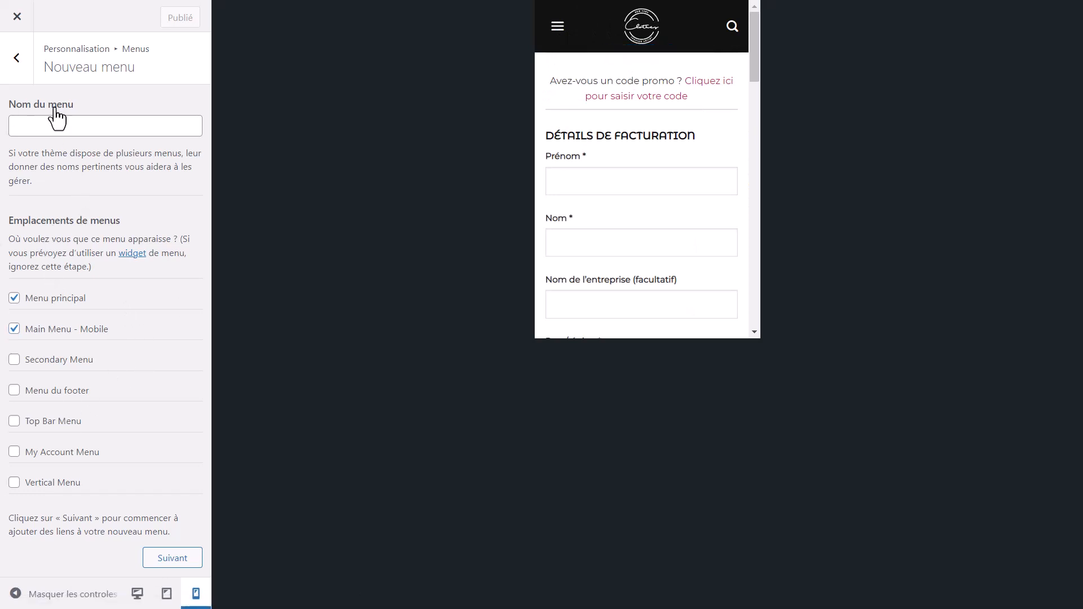
Step: Add the Cart element to the mobile/tablet header, beside the Search Icon
left_click(649, 44)
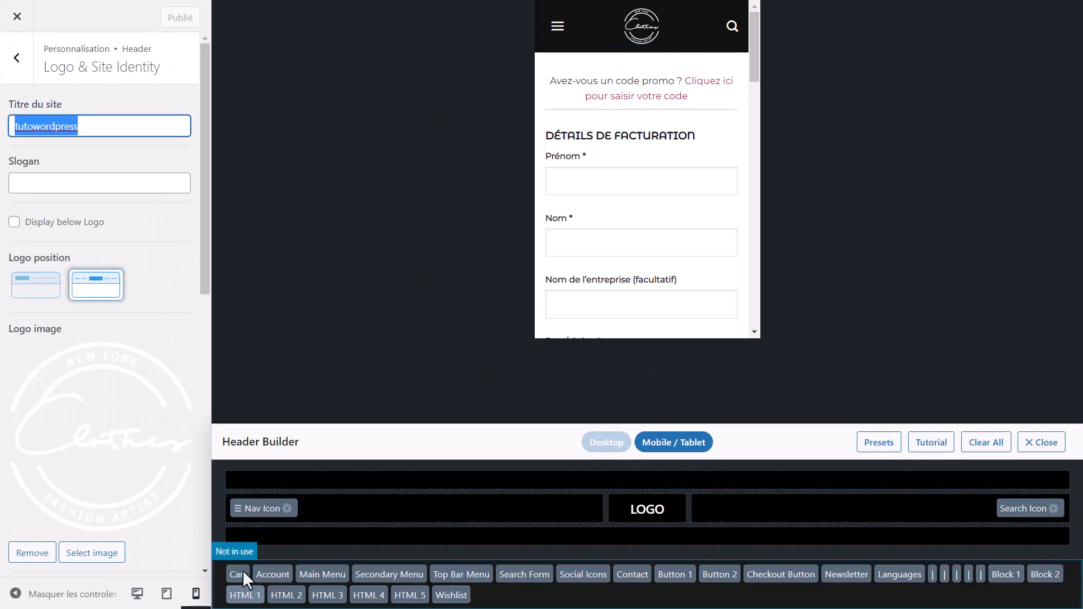
left_click(654, 442)
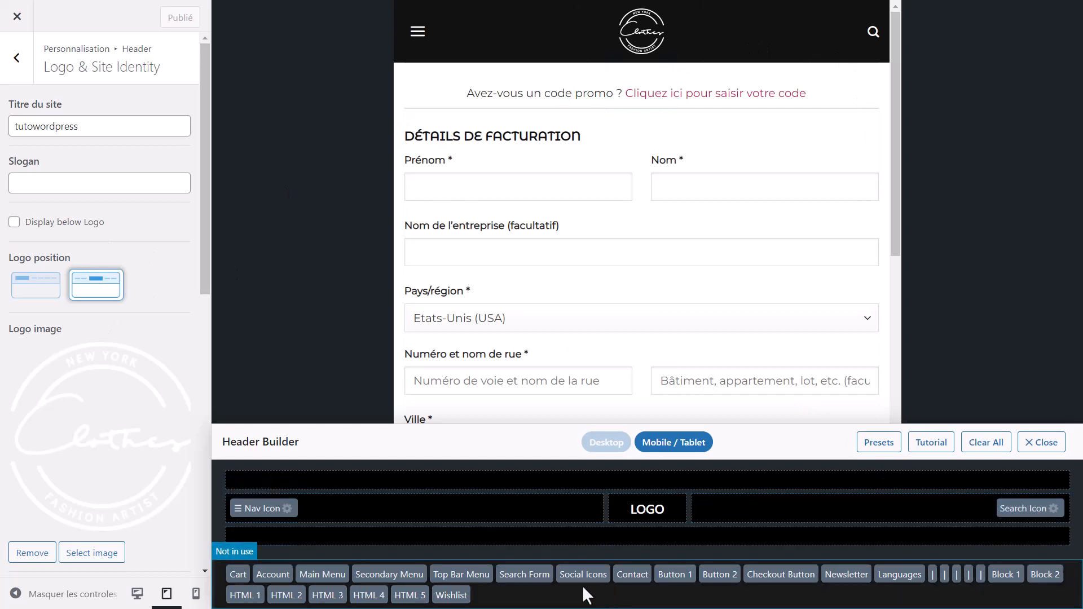
left_click_drag(245, 580, 1016, 505)
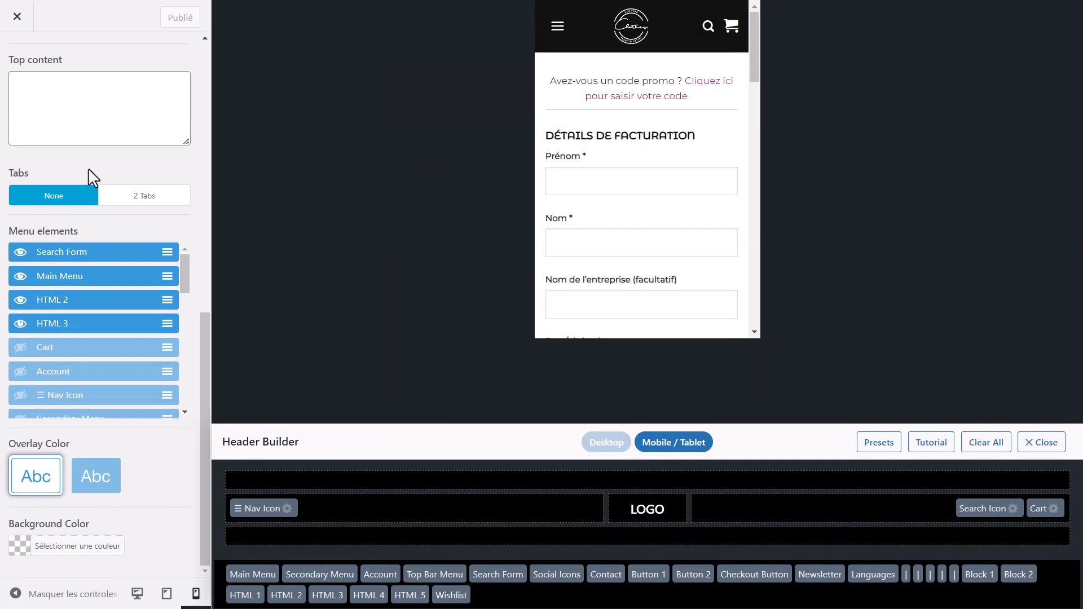
scroll(66, 300, "up", 10)
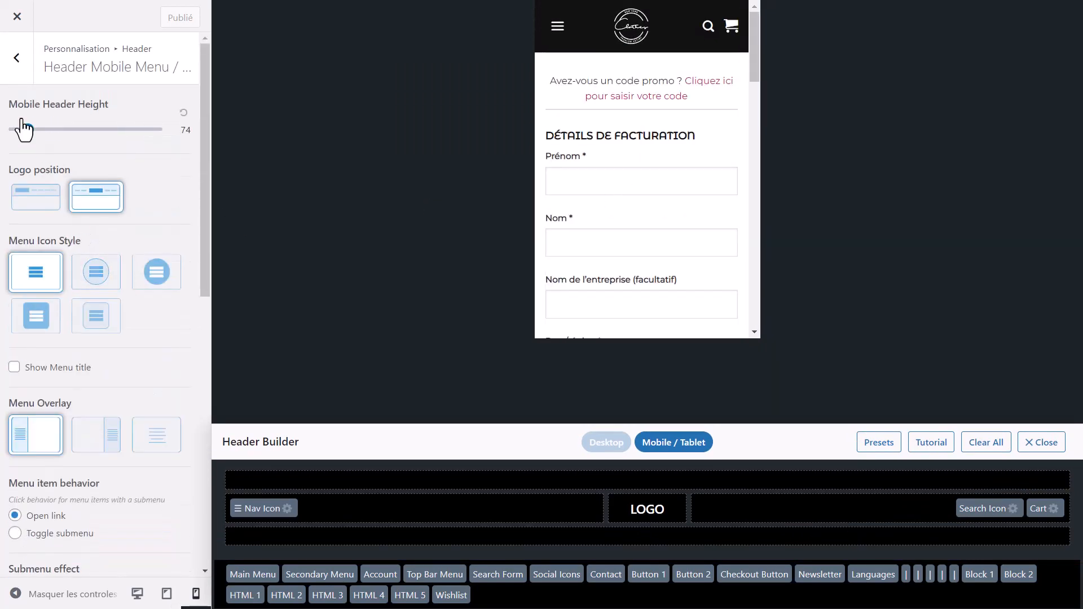
Step: Create a new menu named "Menu Princ" with Menu principal as its only location
left_click(18, 66)
scroll(17, 296, "up", 2)
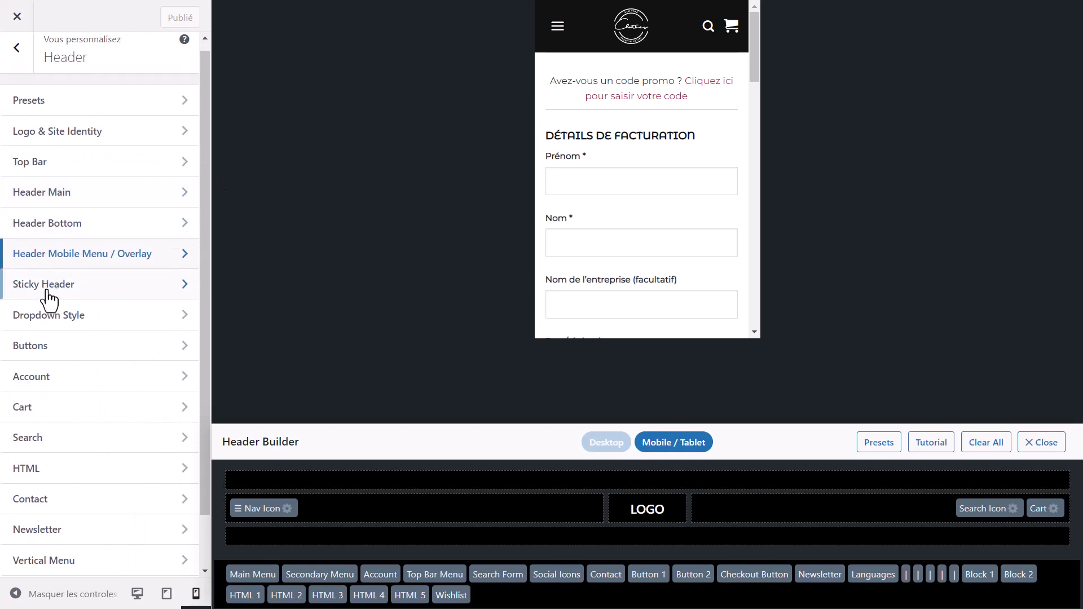
left_click(16, 74)
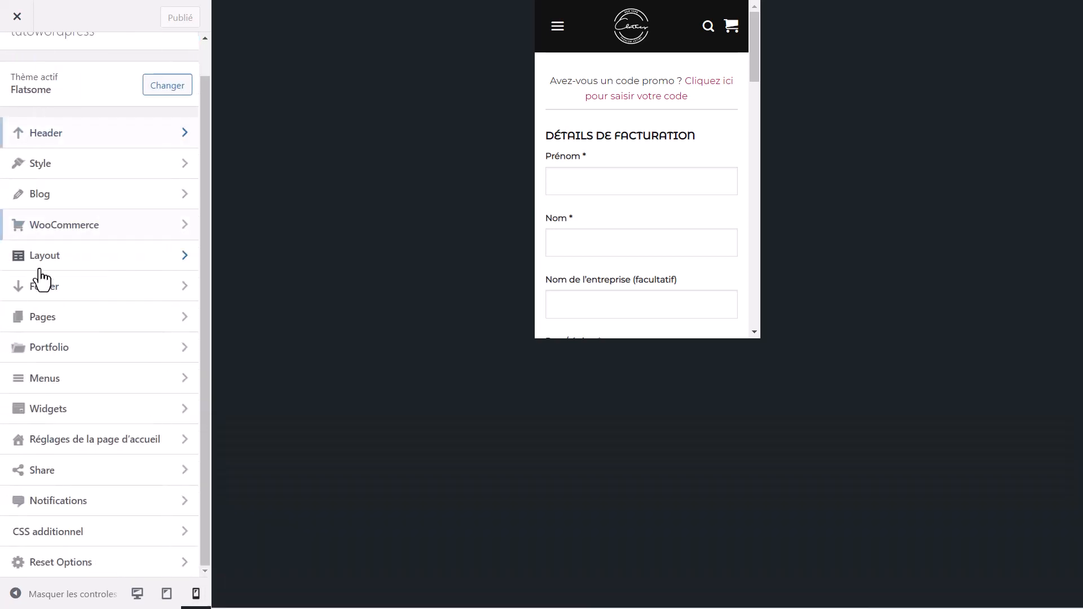
left_click(71, 380)
left_click(139, 275)
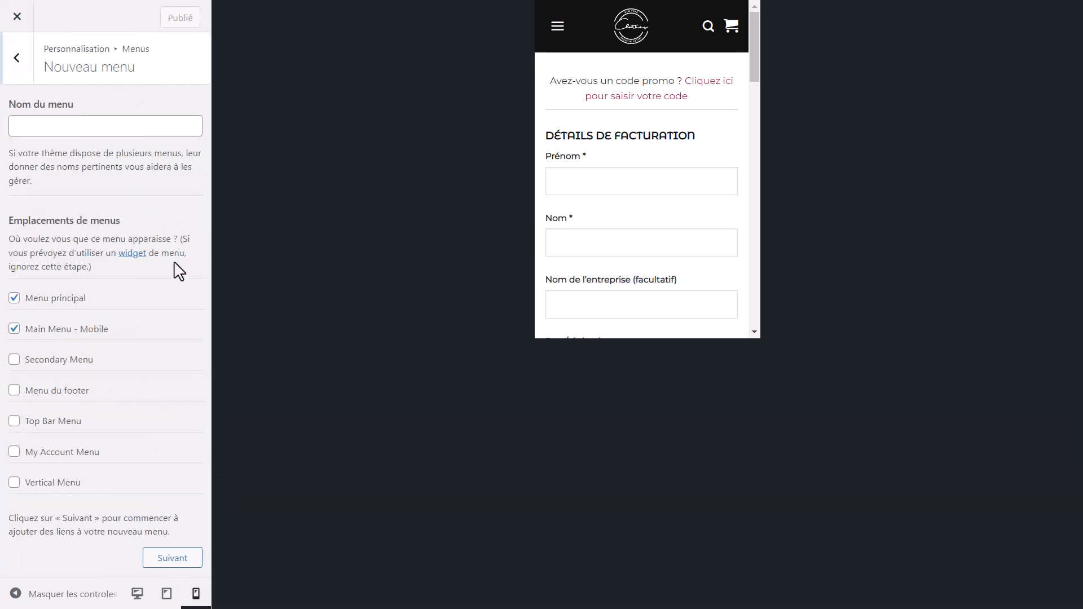
left_click(52, 331)
left_click(53, 131)
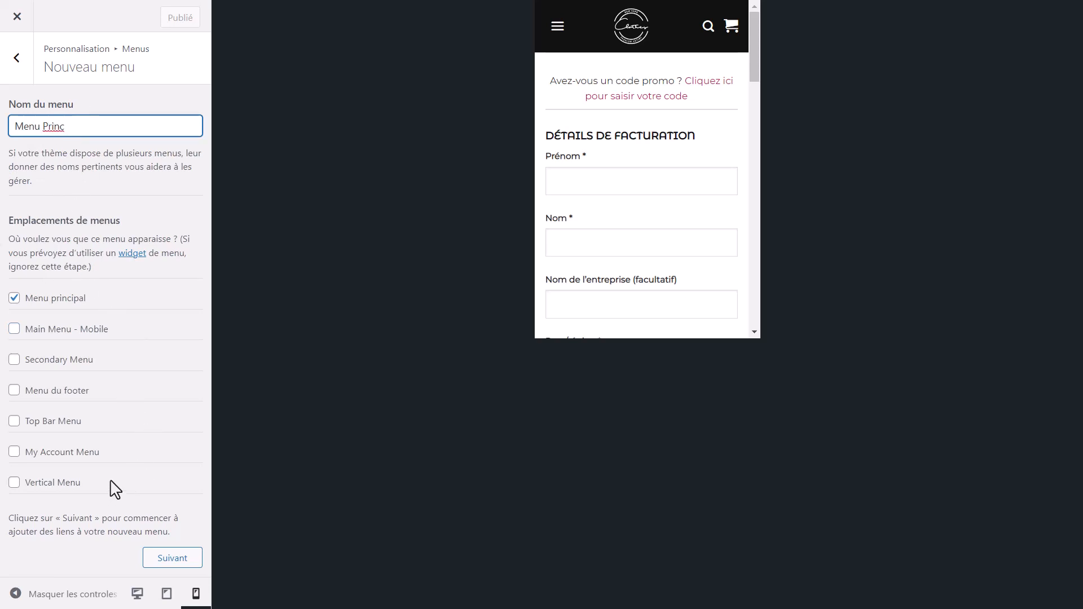
left_click(171, 558)
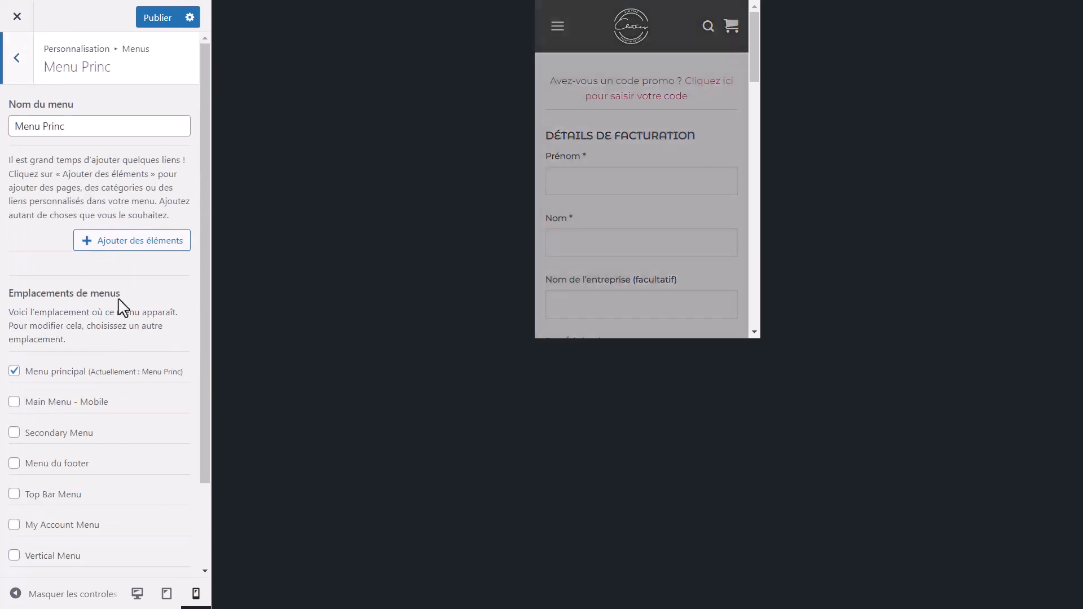
Step: Look through the pages available for Menu Princ and preview the site's home page in desktop view
left_click(149, 248)
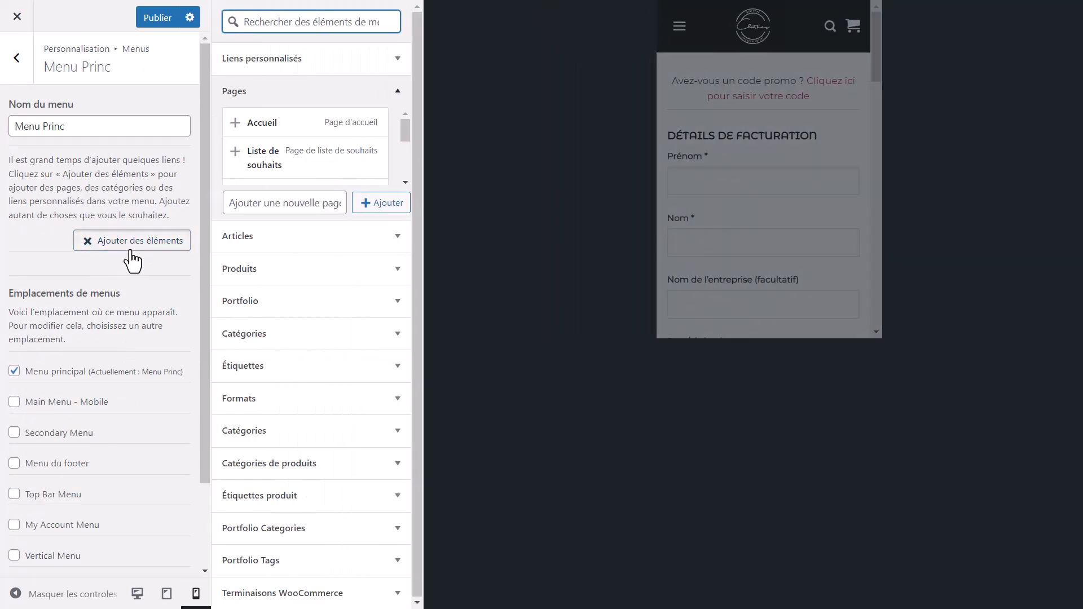
scroll(338, 175, "down", 3)
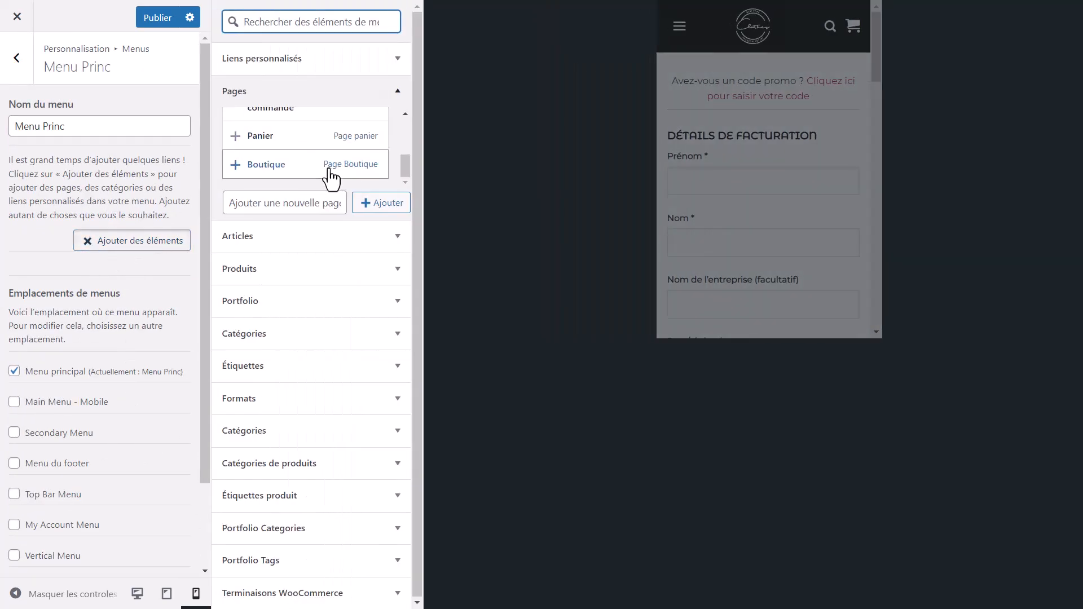
scroll(319, 175, "up", 2)
scroll(319, 174, "up", 2)
scroll(314, 175, "down", 1)
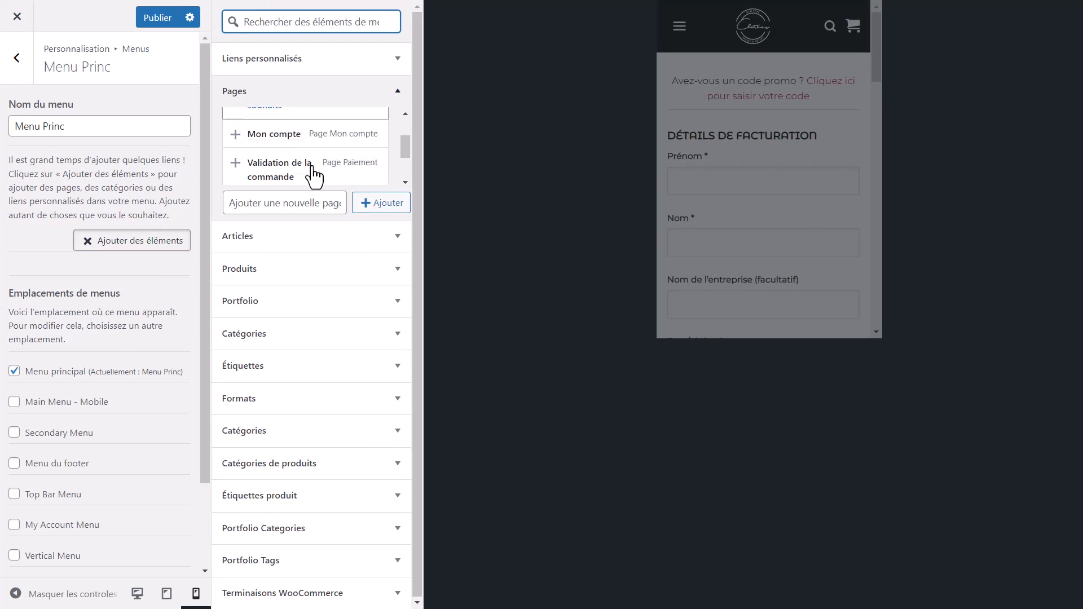
scroll(305, 175, "up", 1)
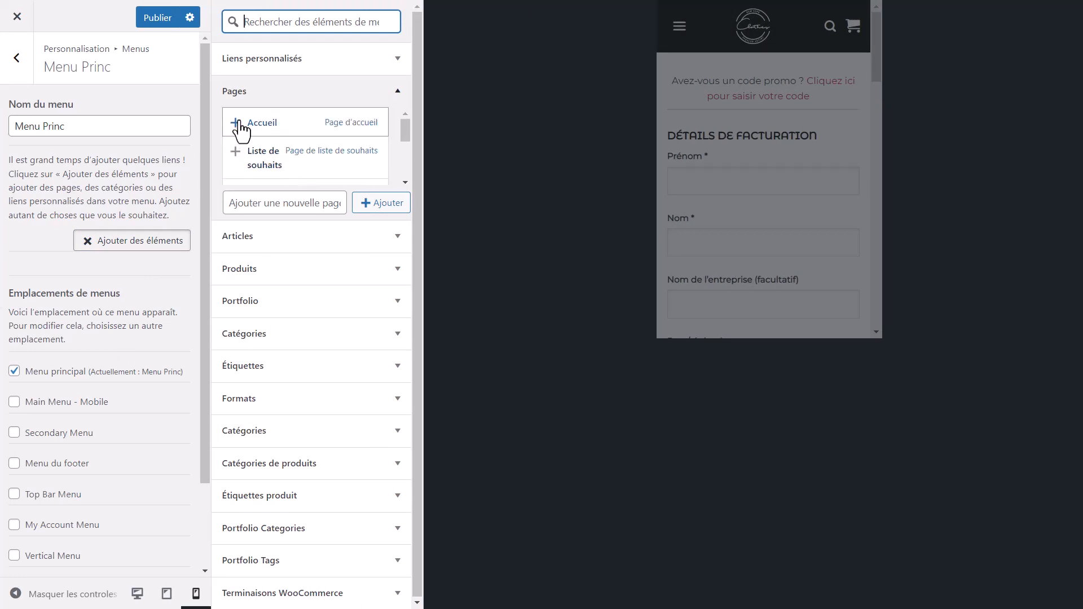
left_click(137, 593)
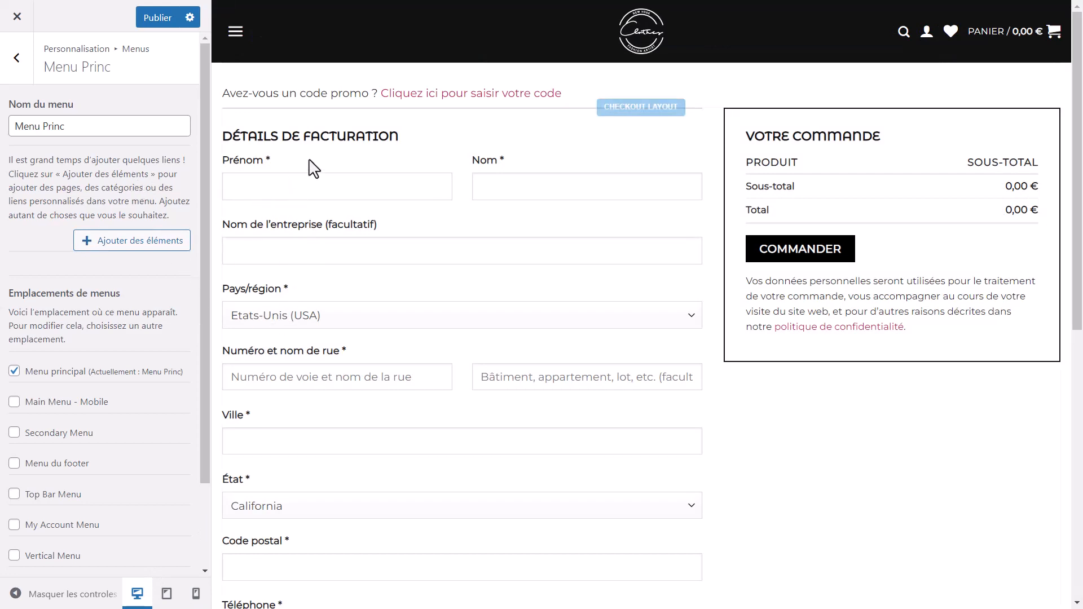
left_click(642, 42)
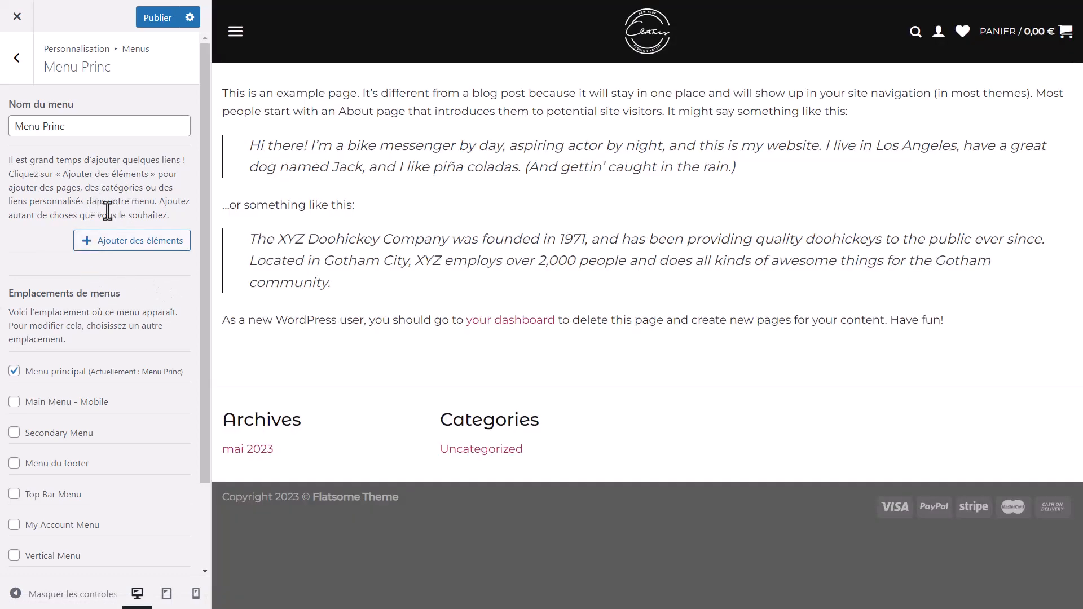
Step: Add the Accueil and Liste de souhaits pages as items of Menu Princ
left_click(120, 243)
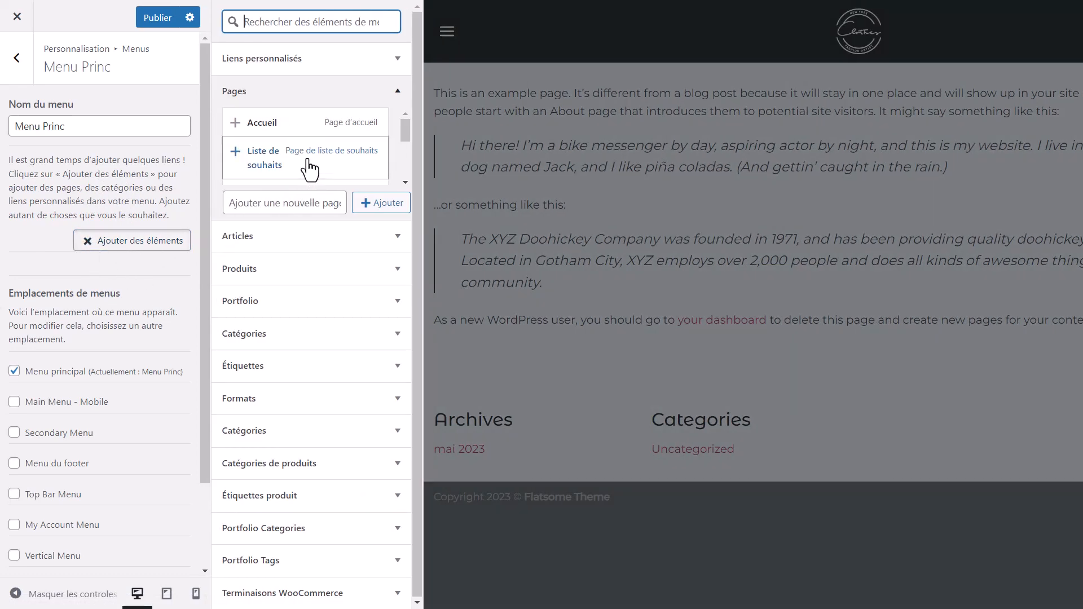
scroll(302, 151, "down", 3)
scroll(291, 155, "up", 3)
scroll(299, 158, "down", 2)
scroll(286, 152, "up", 2)
left_click(242, 130)
scroll(295, 147, "down", 2)
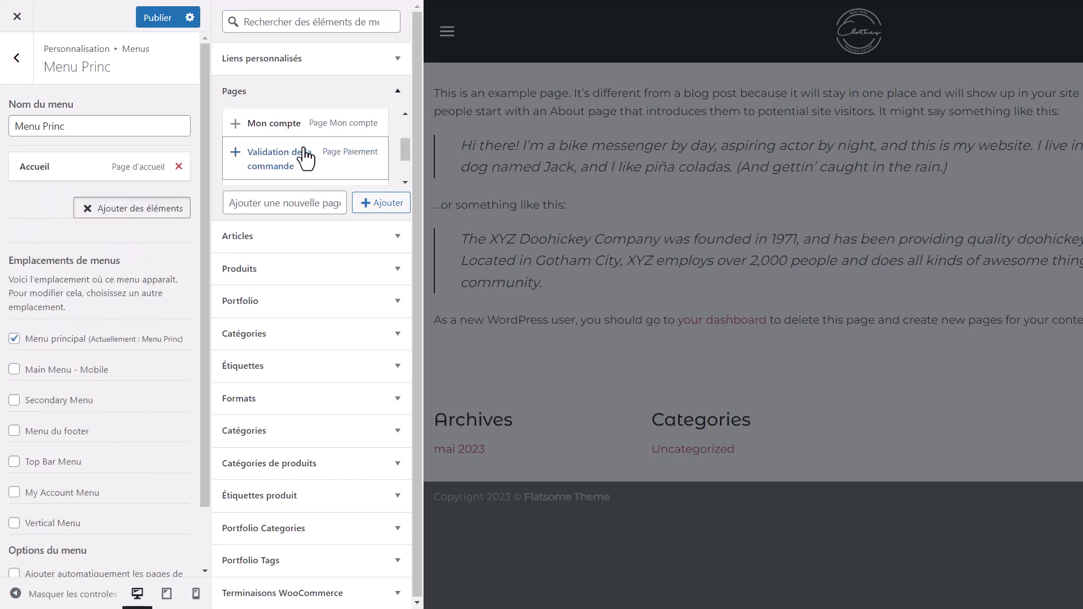
scroll(276, 158, "up", 2)
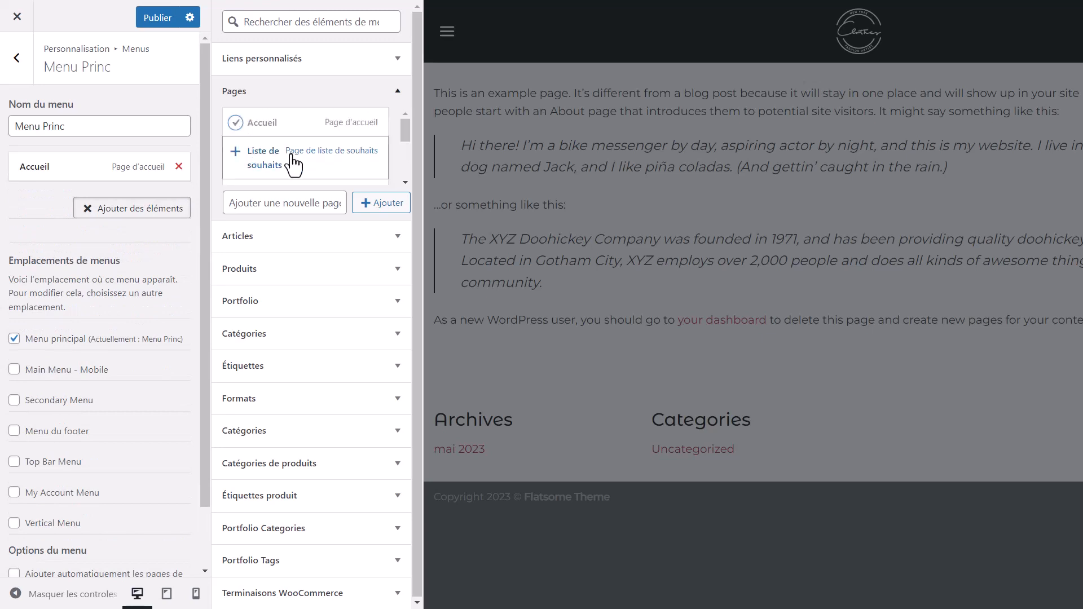
left_click(244, 162)
scroll(305, 163, "down", 2)
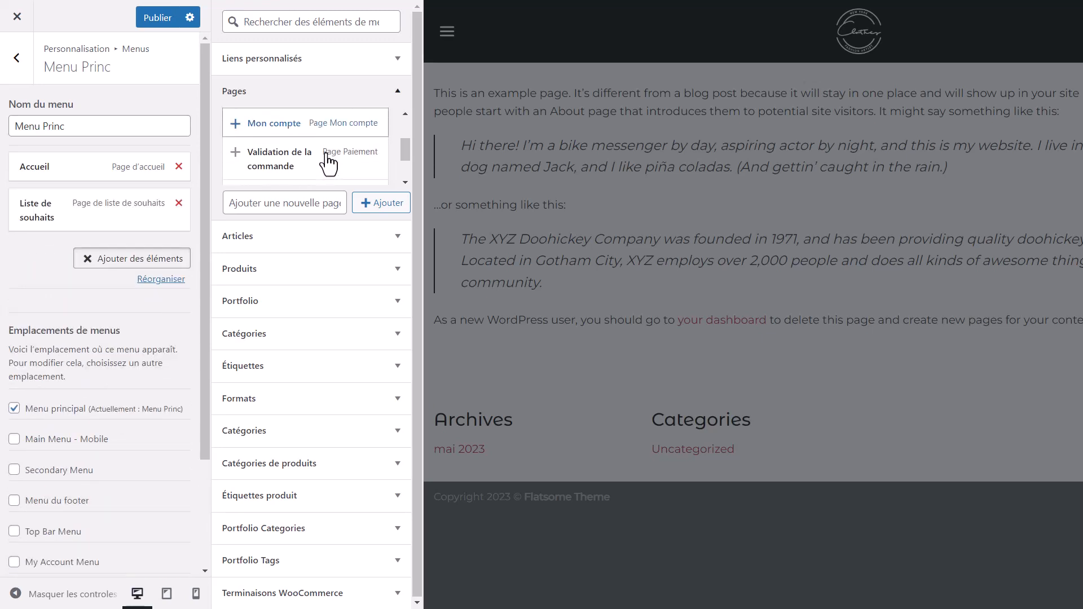
scroll(285, 163, "up", 2)
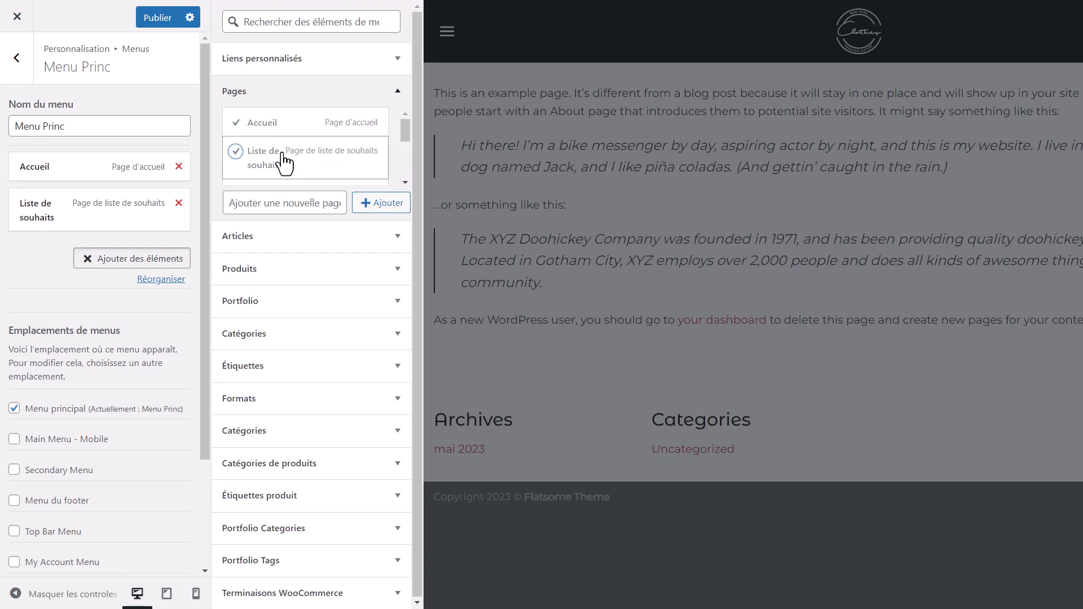
Step: Add the Panier and Boutique pages to Menu Princ
scroll(287, 164, "down", 2)
scroll(297, 165, "down", 1)
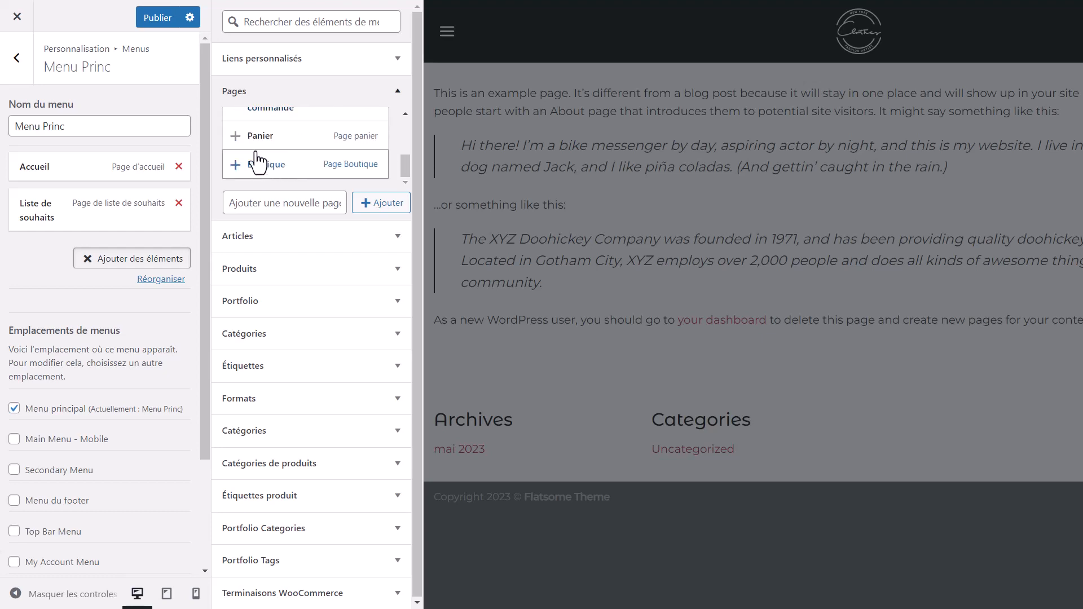
left_click(236, 139)
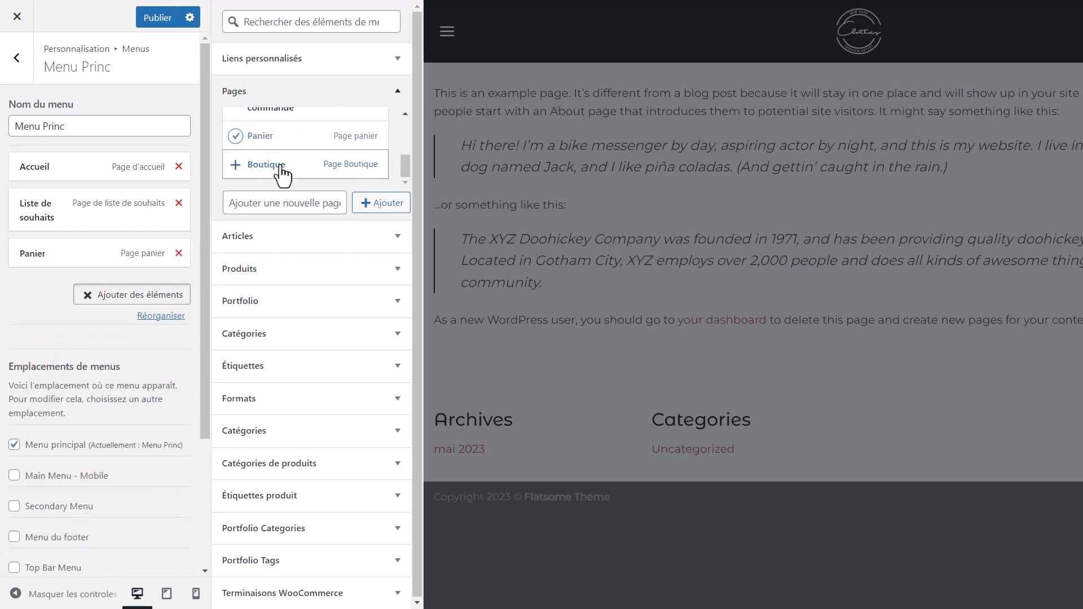
left_click(285, 169)
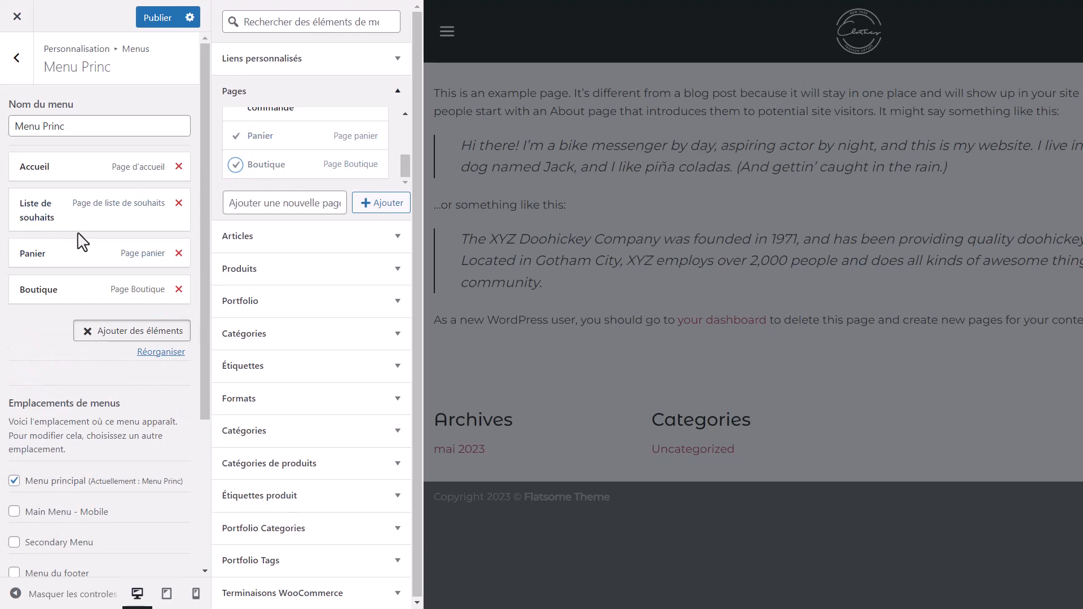
Step: Create two new pages named "Contact" and "A propos" as items of Menu Princ
left_click(284, 206)
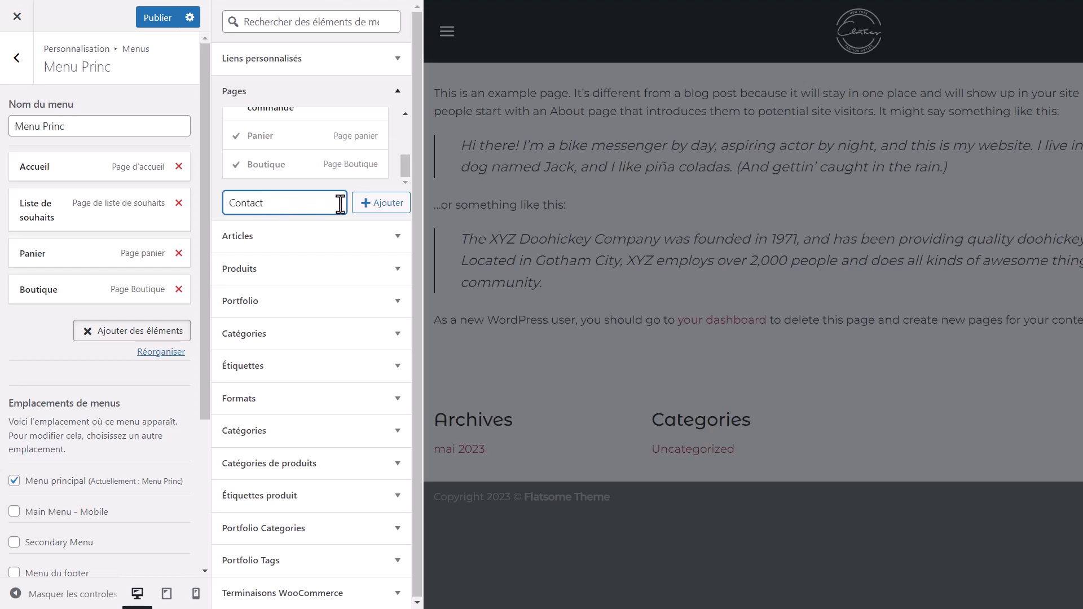
left_click(395, 208)
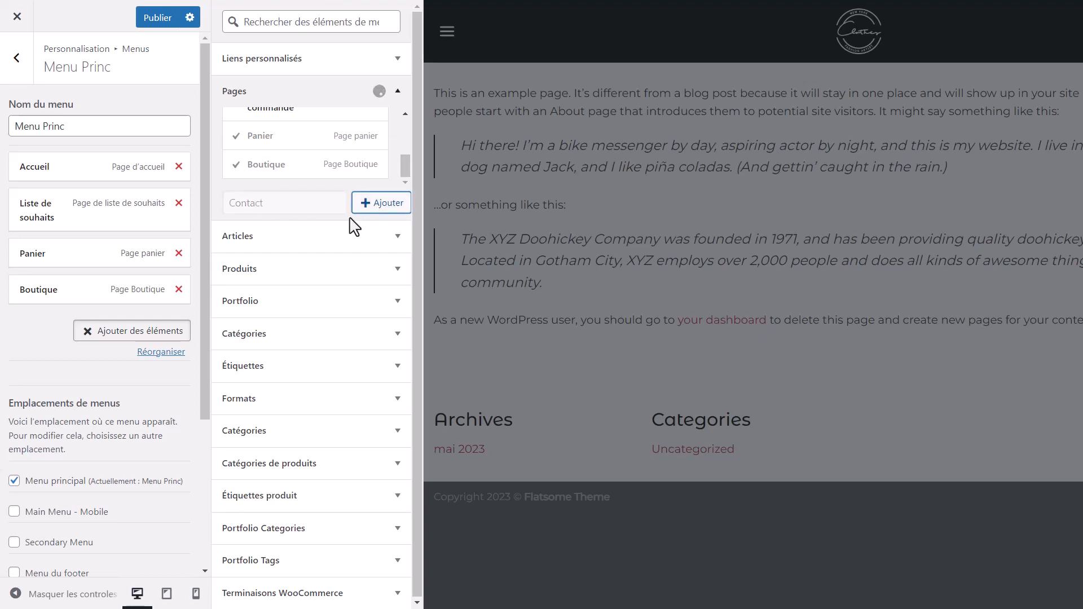
left_click(272, 198)
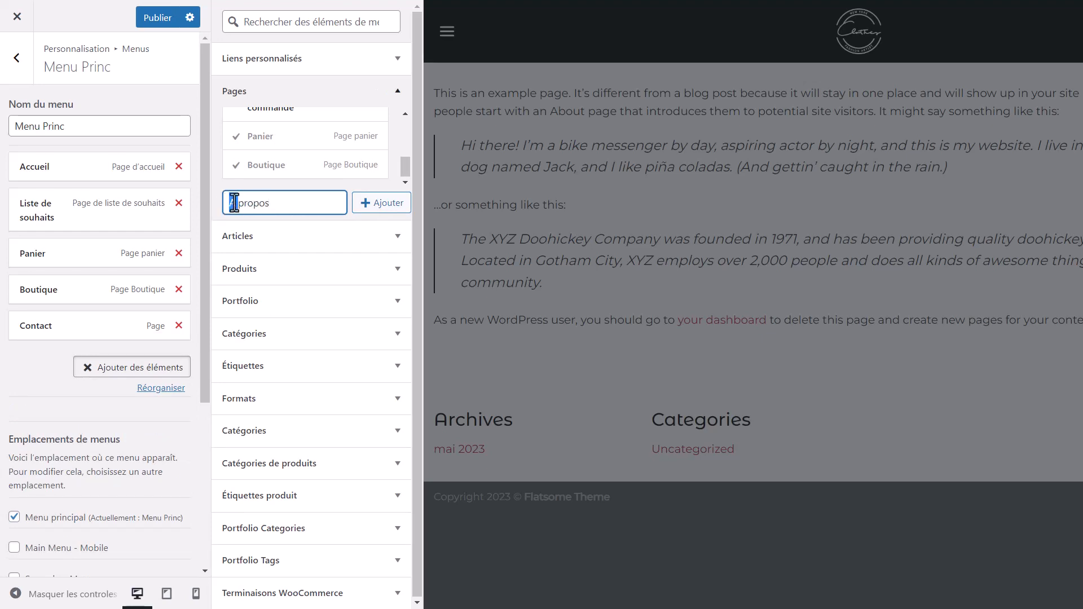
key("Tab")
key("Return")
Step: Assign Menu Princ to the Main Menu - Mobile location as well and publish the changes
scroll(62, 330, "down", 5)
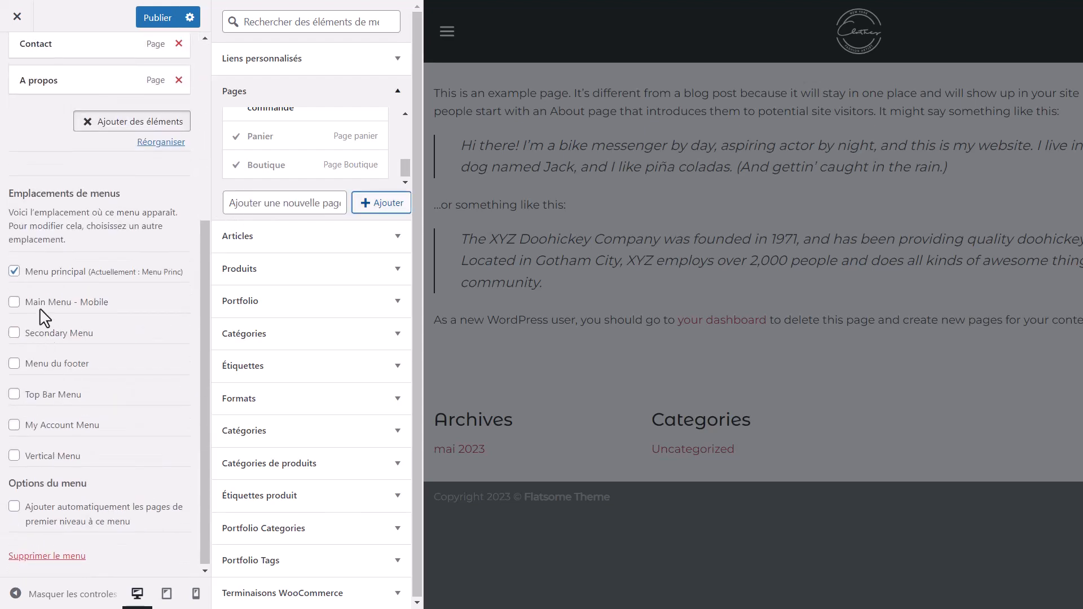
left_click(42, 307)
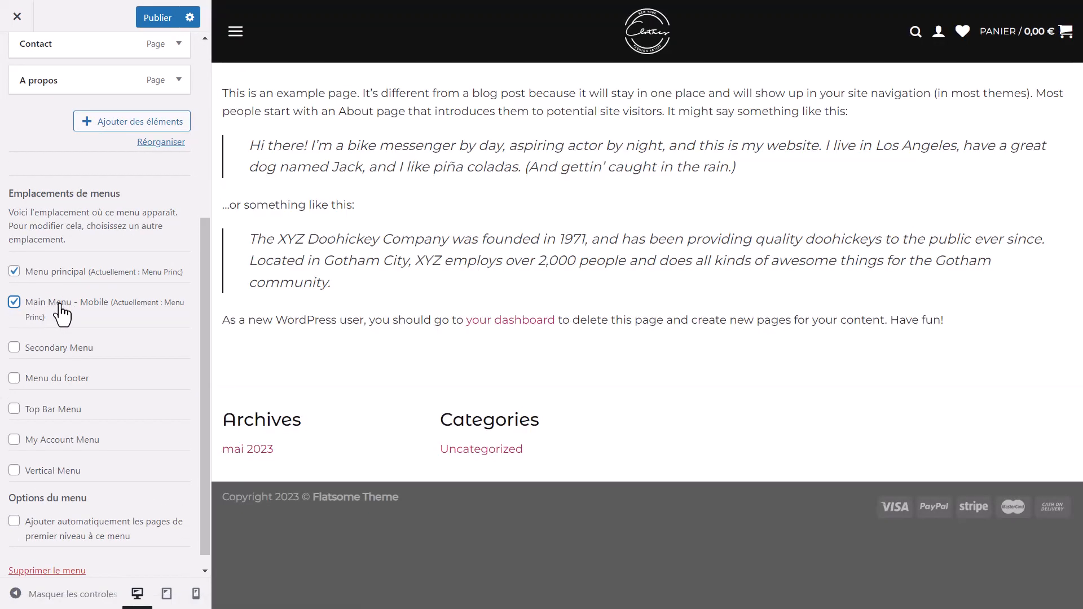
left_click(158, 18)
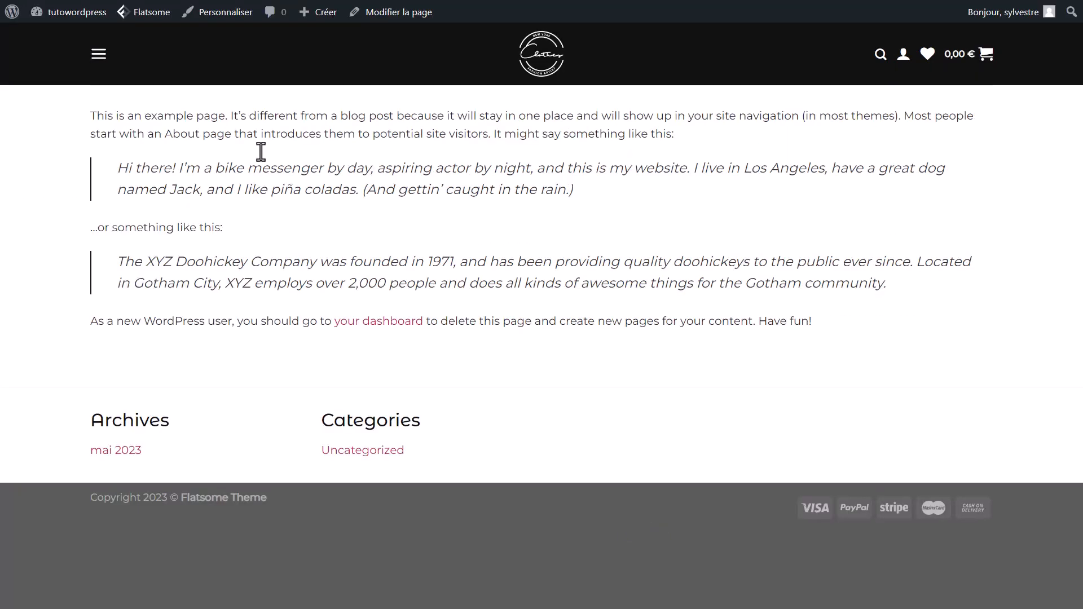
Step: Preview the header's slide-out menu and look through the Header Mobile Menu settings down to the menu elements
left_click(534, 56)
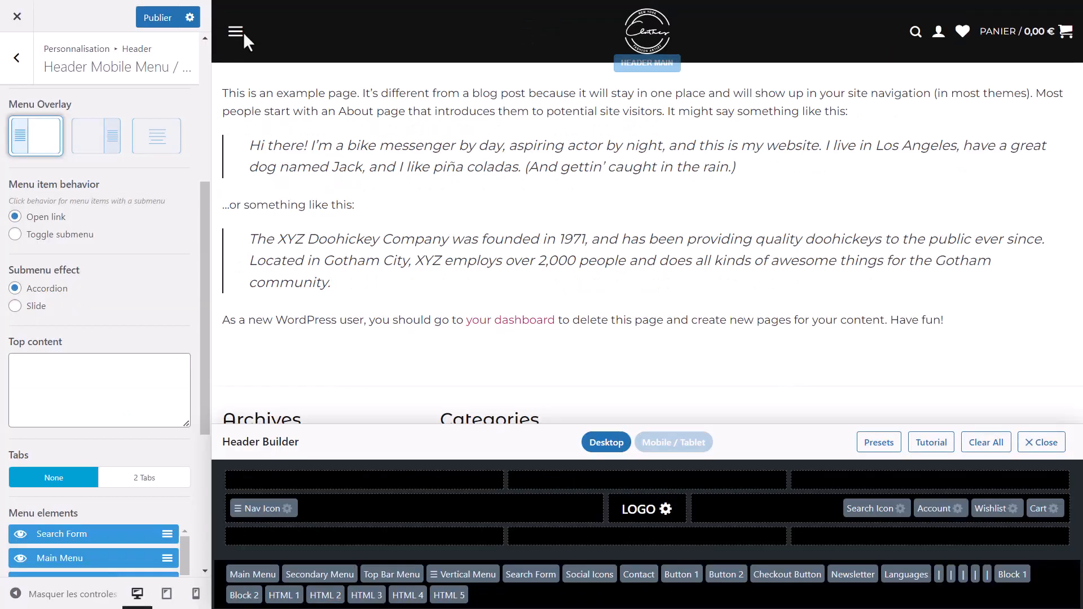
left_click(244, 35)
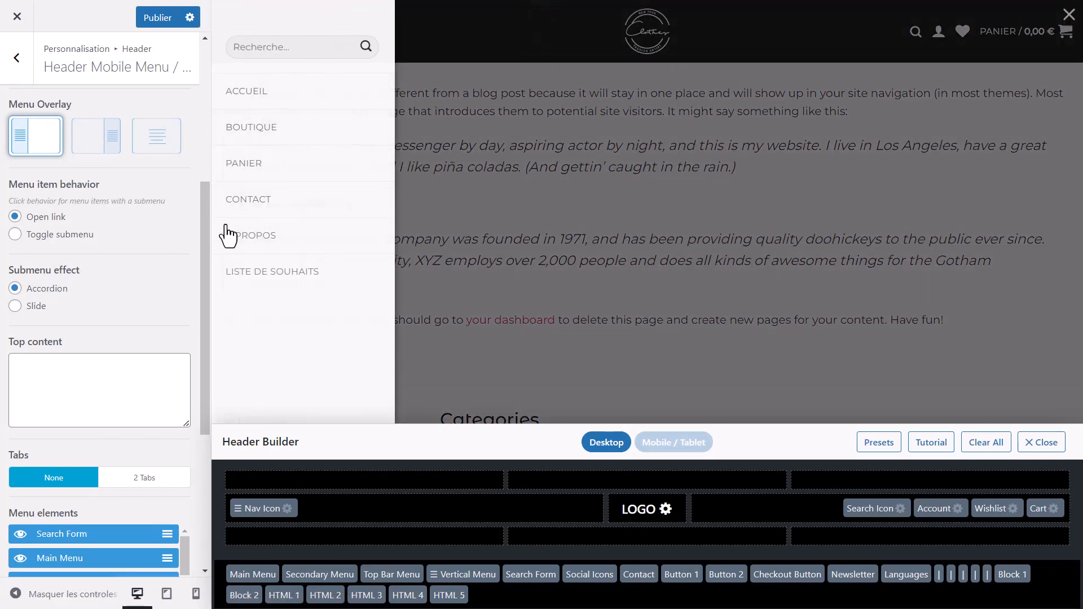
scroll(101, 355, "down", 5)
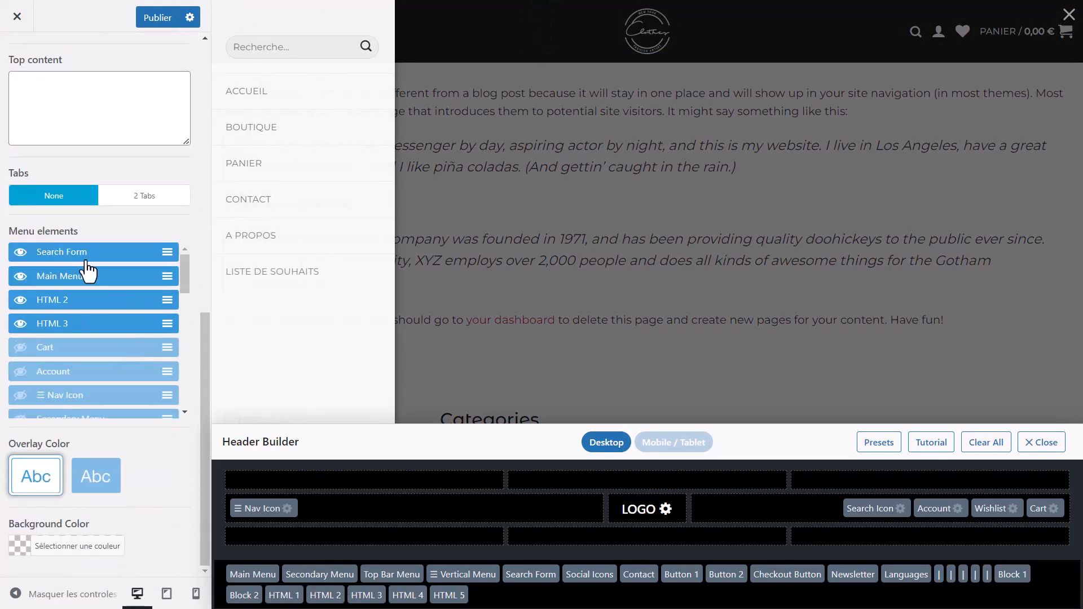
Step: Try the 2 Tabs layout for the slide-out menu, preview its Menu and Categories tabs, and return Tabs to None
left_click(141, 199)
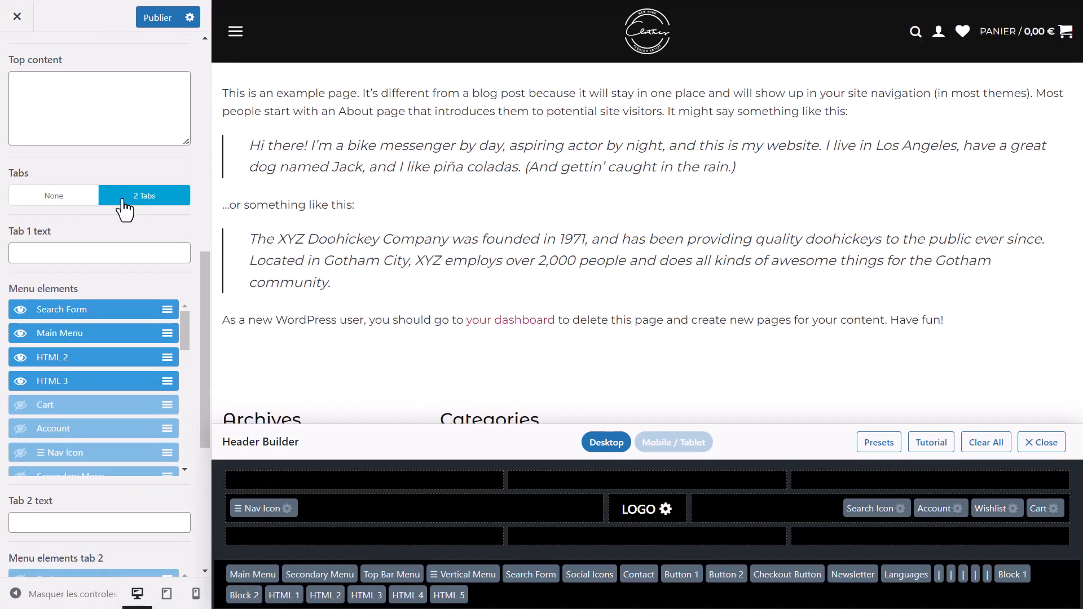
left_click(235, 31)
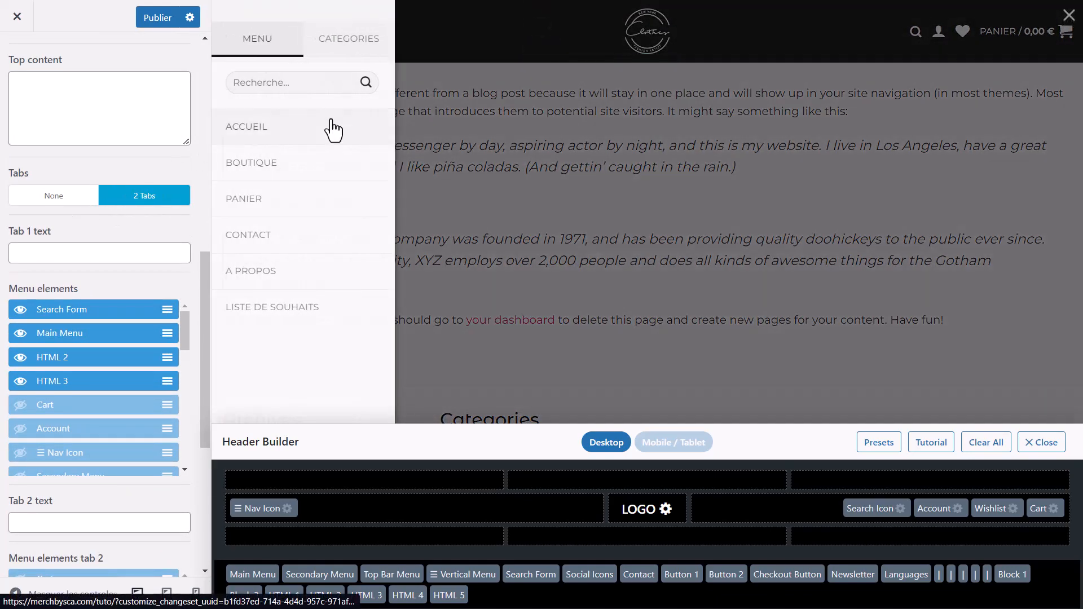
left_click(343, 49)
left_click(274, 53)
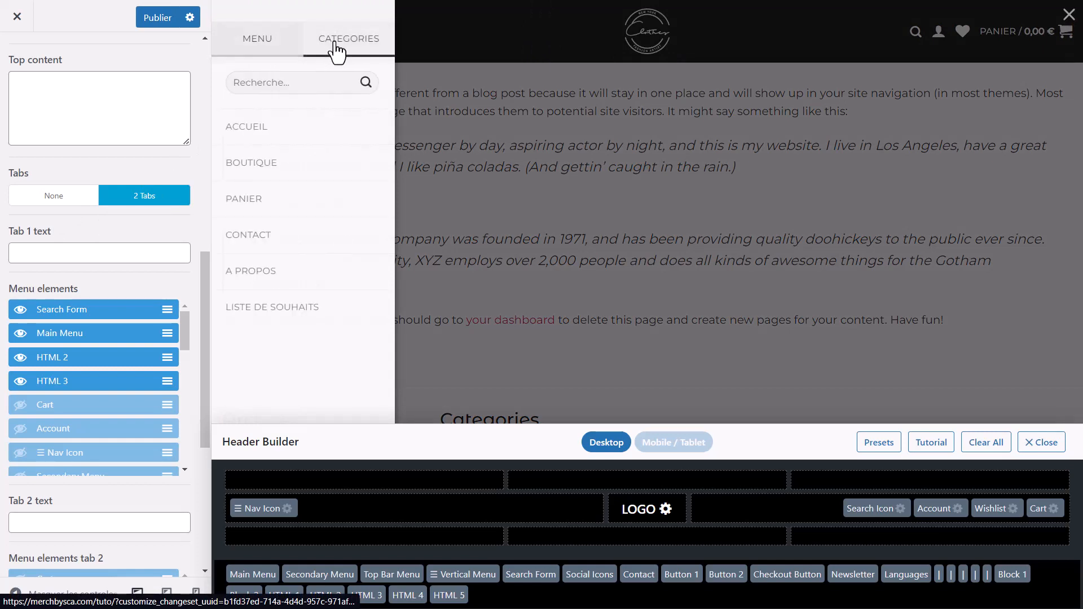
left_click(335, 44)
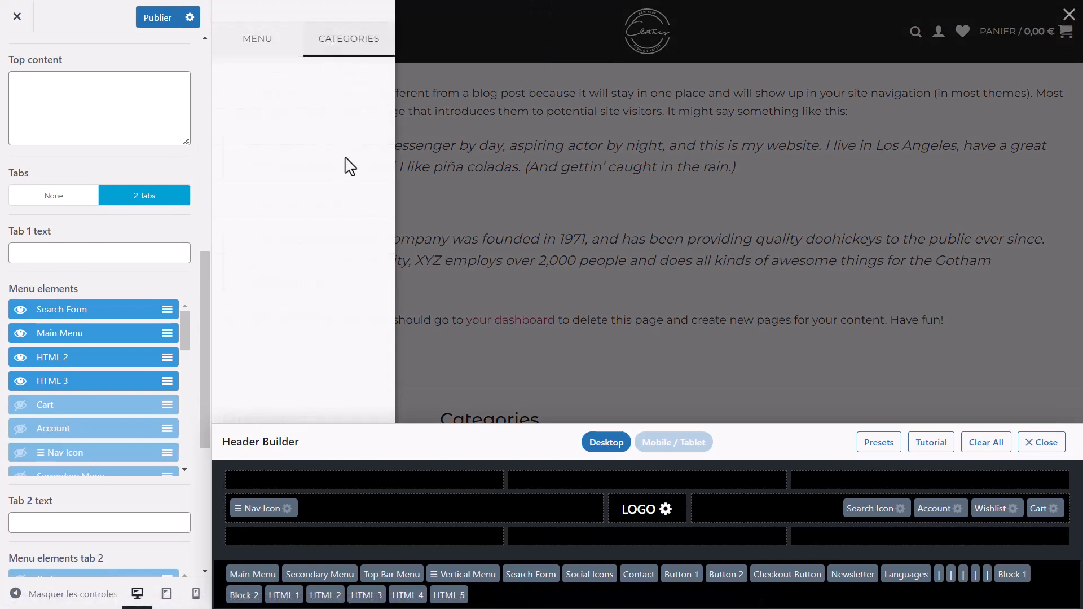
left_click(290, 45)
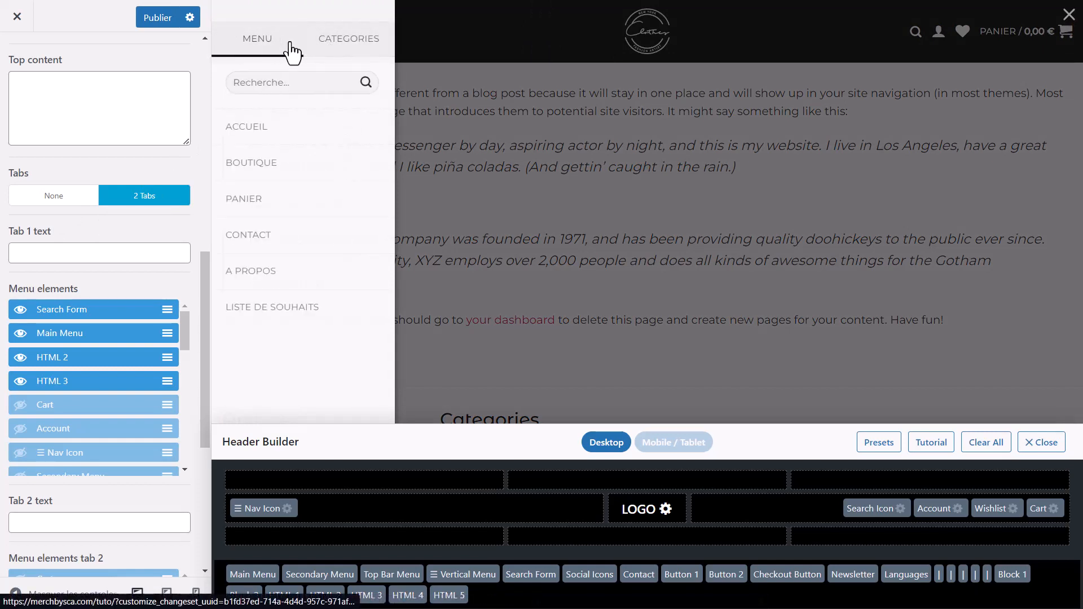
left_click(352, 47)
left_click(331, 49)
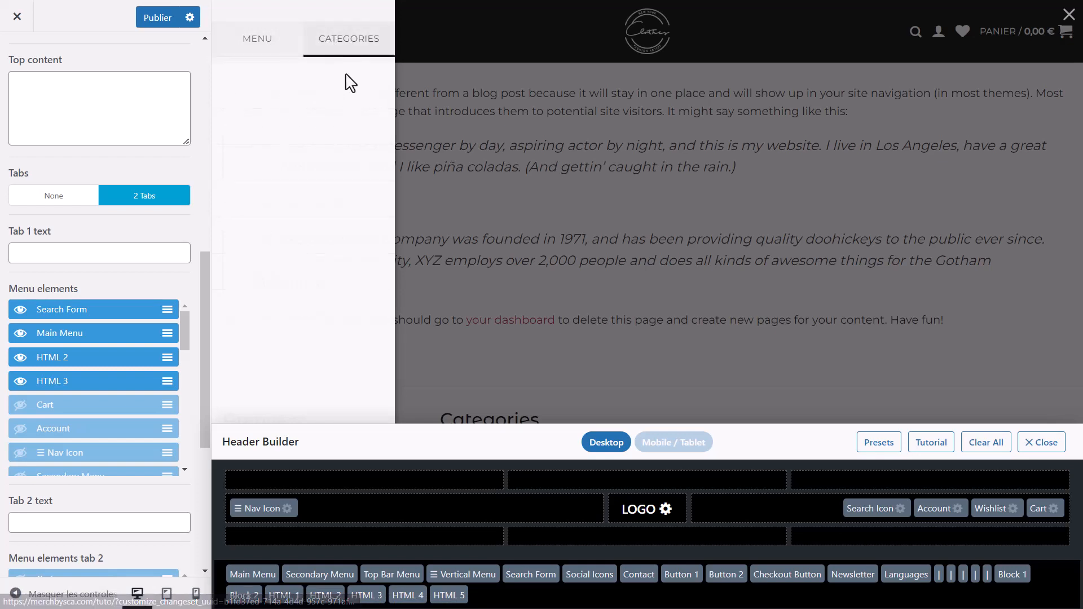
left_click(267, 56)
left_click(40, 198)
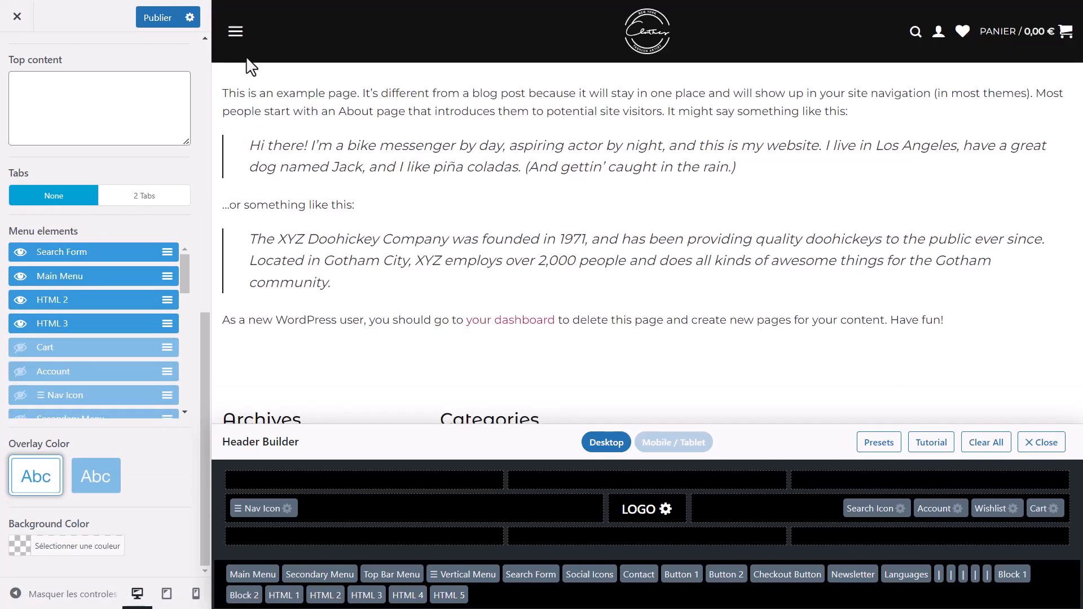
Step: Show the Cart and Account elements in the slide-out menu and switch the Nav Icon element back off
left_click(235, 31)
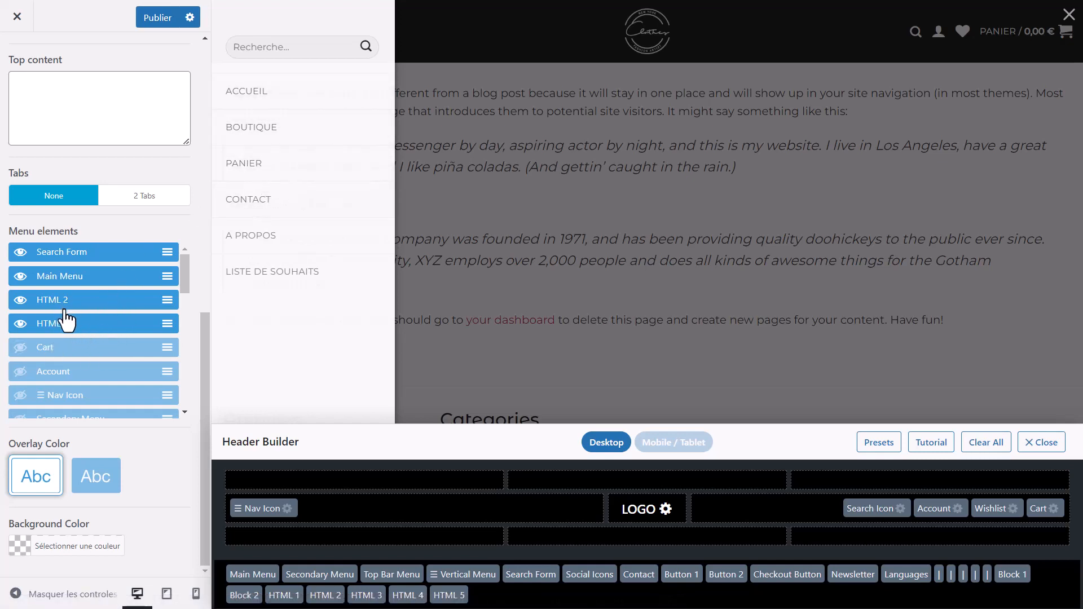
scroll(61, 309, "down", 3)
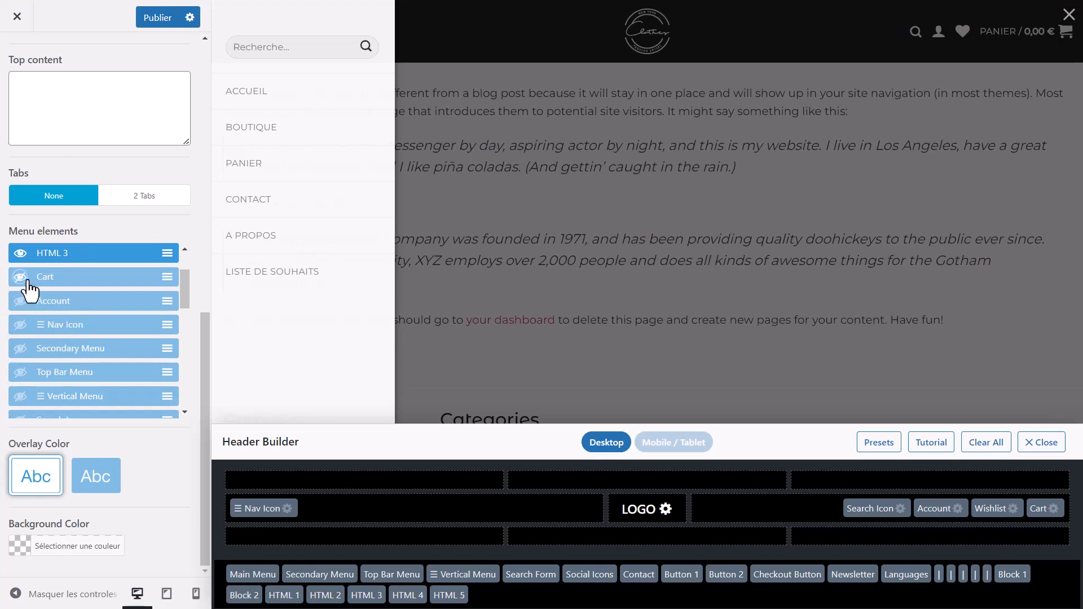
left_click(23, 279)
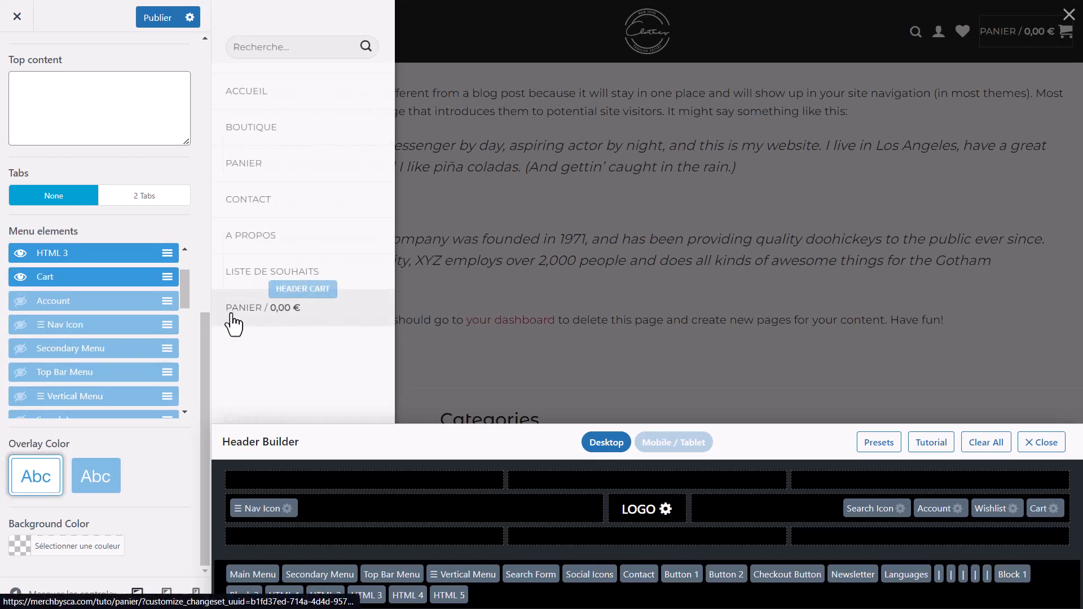
left_click(21, 325)
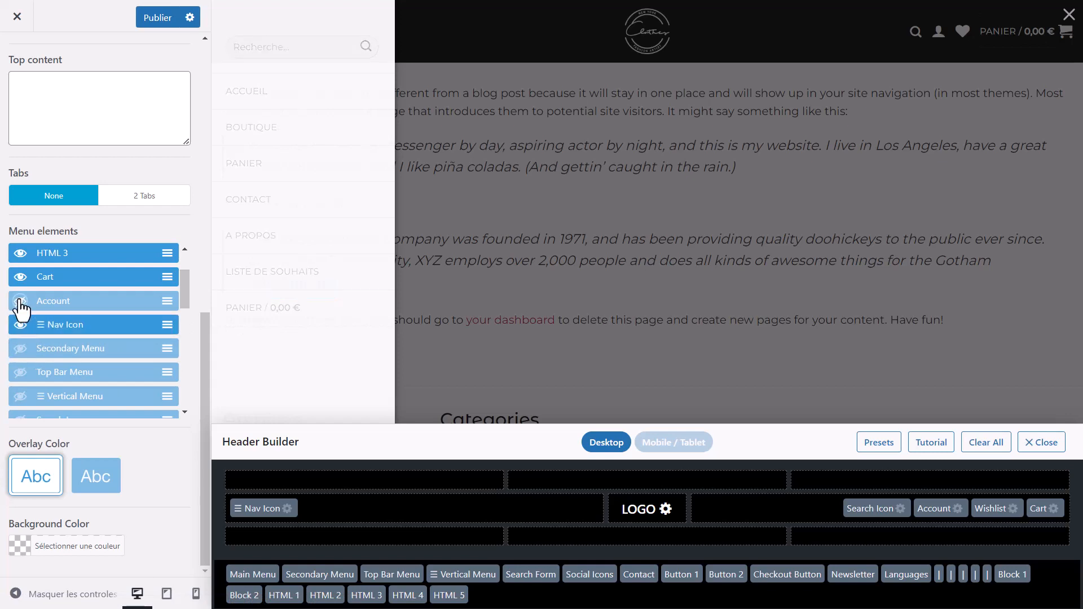
left_click(21, 302)
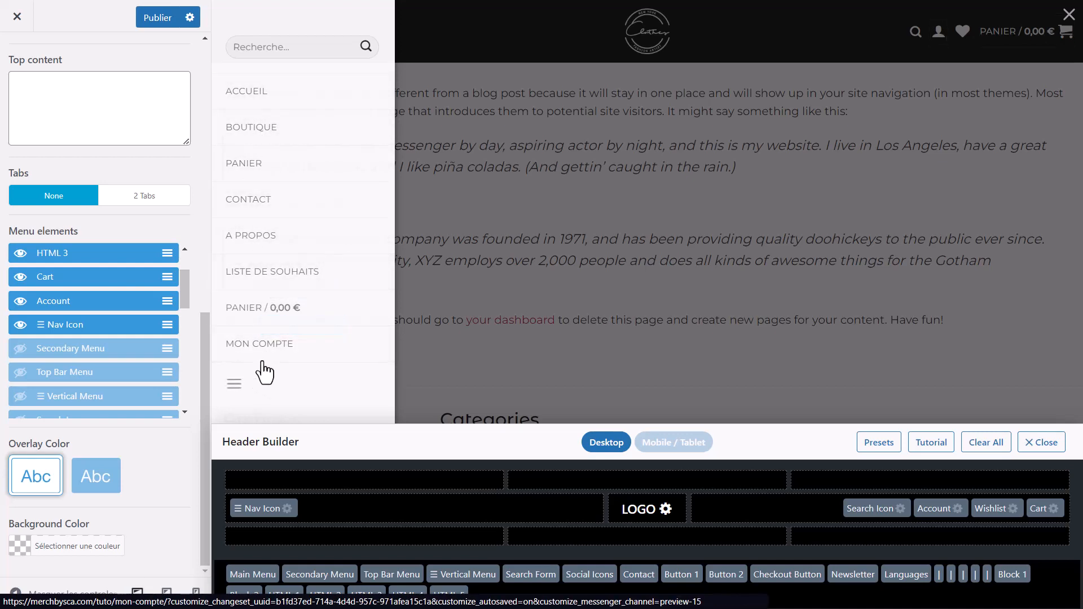
scroll(54, 344, "down", 2)
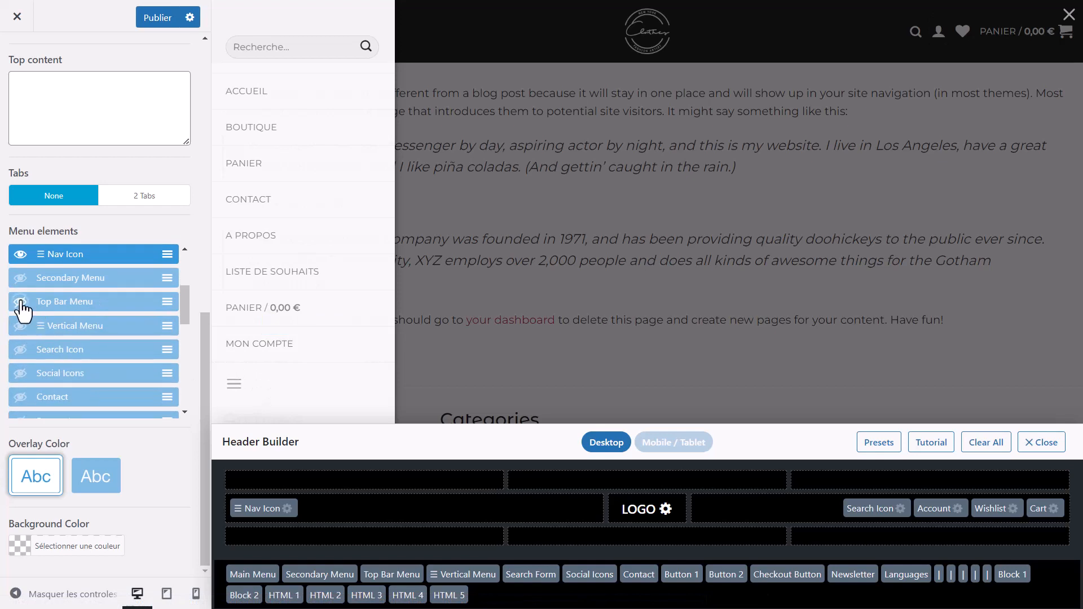
left_click(20, 255)
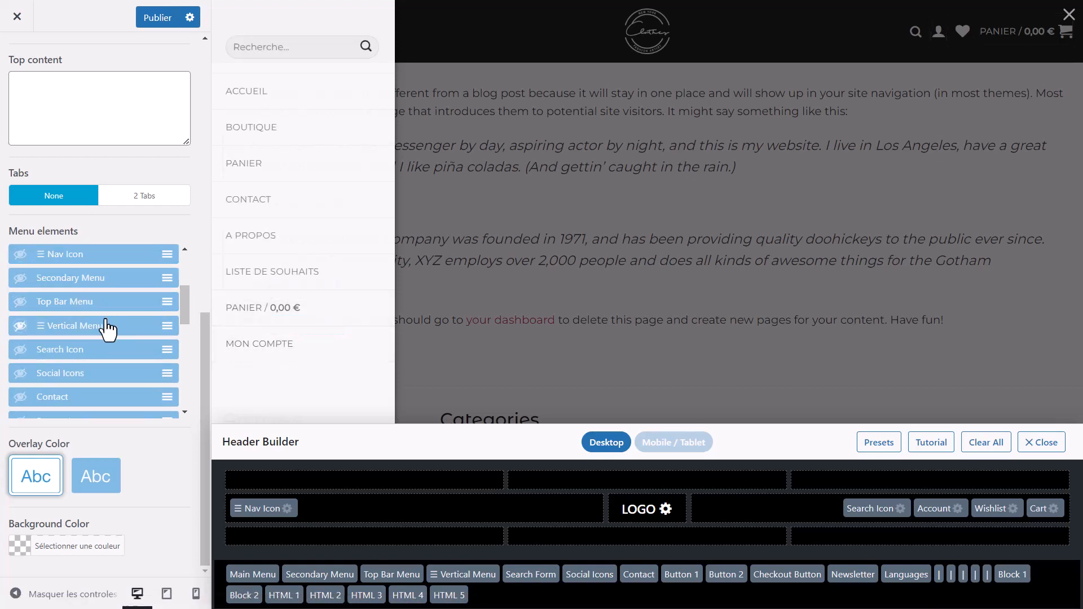
Step: Hide the Cart element in the slide-out menu, show the Contact element, and reopen the menu in the preview
scroll(62, 336, "down", 2)
scroll(84, 347, "down", 4)
scroll(96, 346, "up", 2)
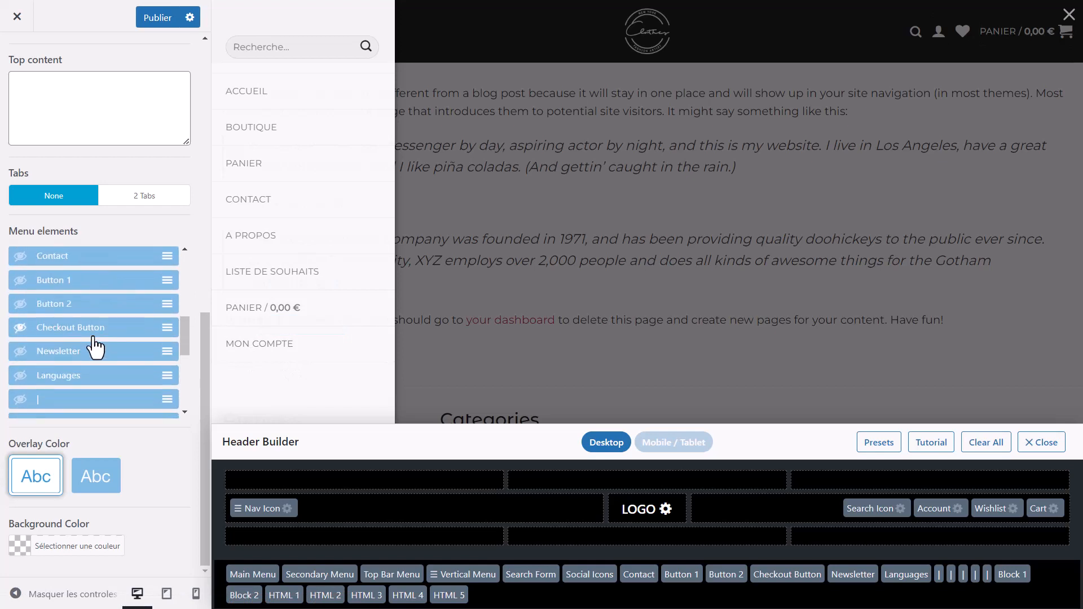
scroll(36, 369, "up", 3)
left_click(20, 375)
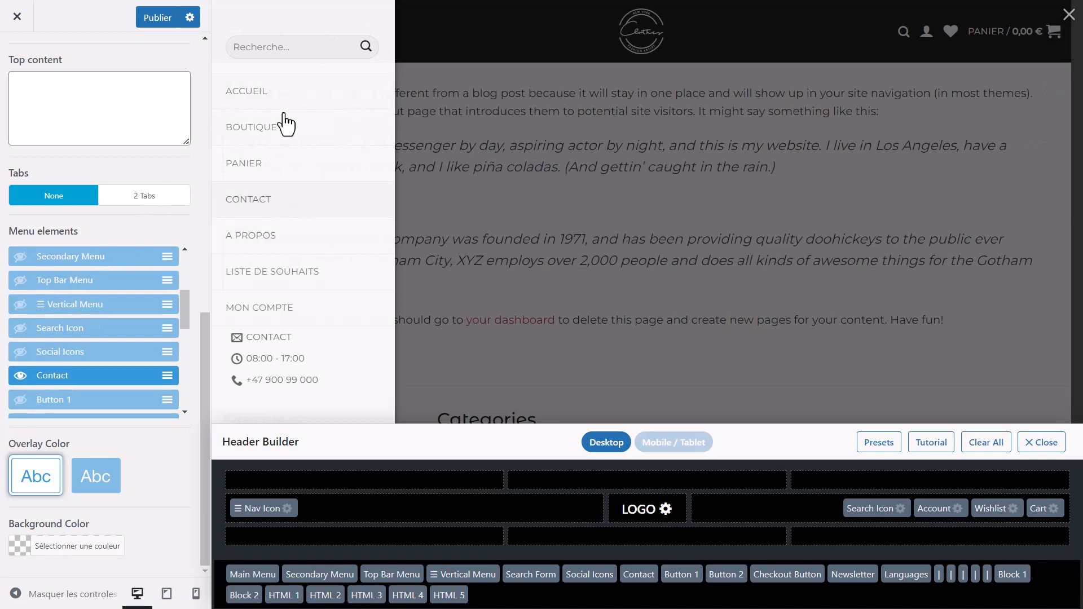
left_click(429, 89)
left_click(254, 35)
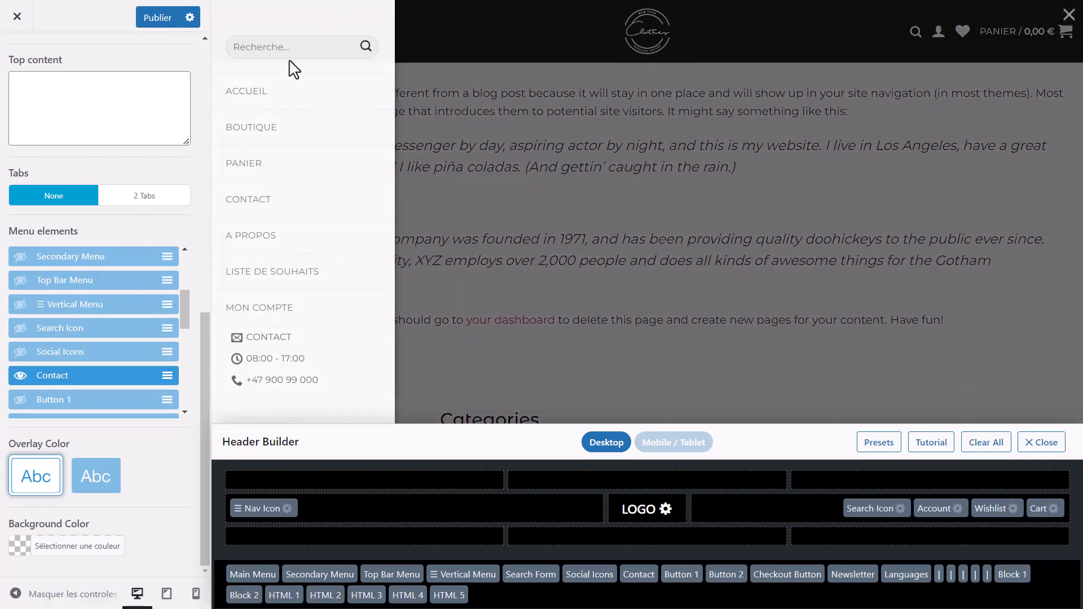
Step: Set the slide-out menu's background colour to black and its overlay colour to the light-text option
left_click(23, 546)
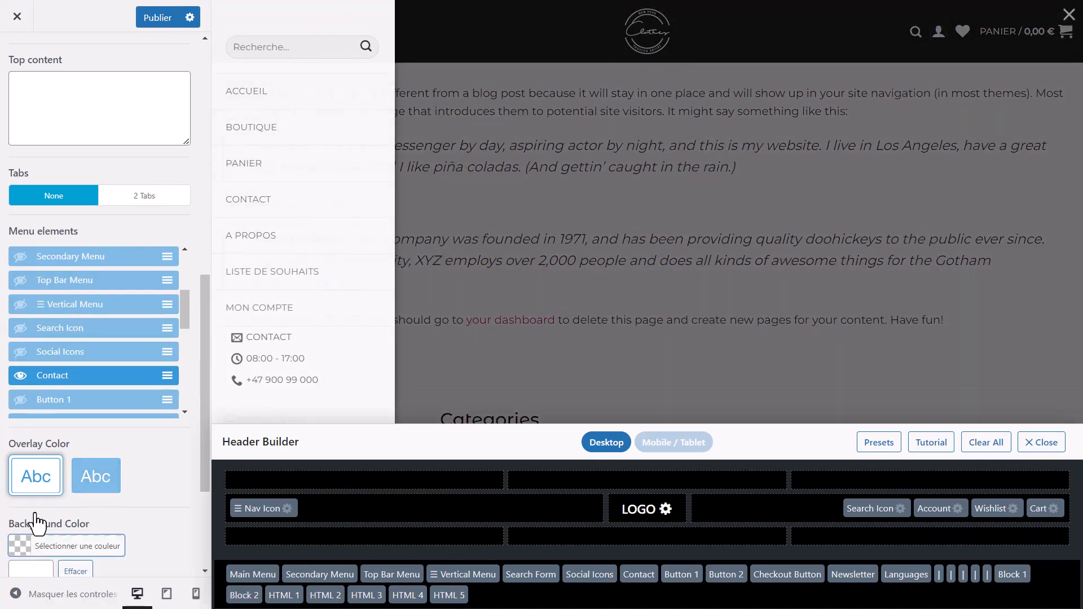
scroll(64, 418, "down", 5)
scroll(96, 510, "down", 3)
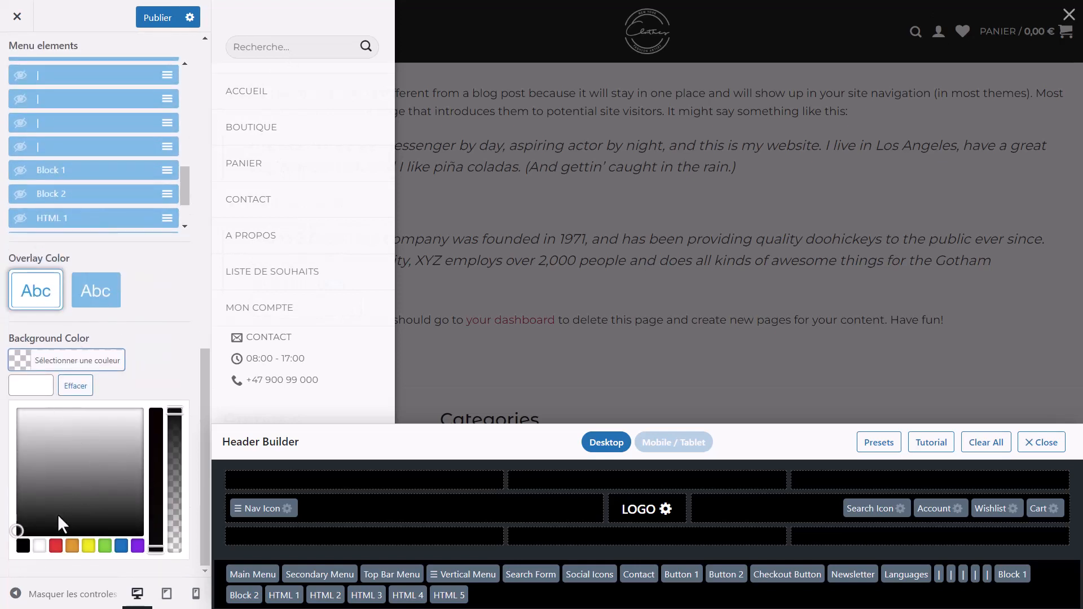
left_click(19, 526)
left_click(7, 532)
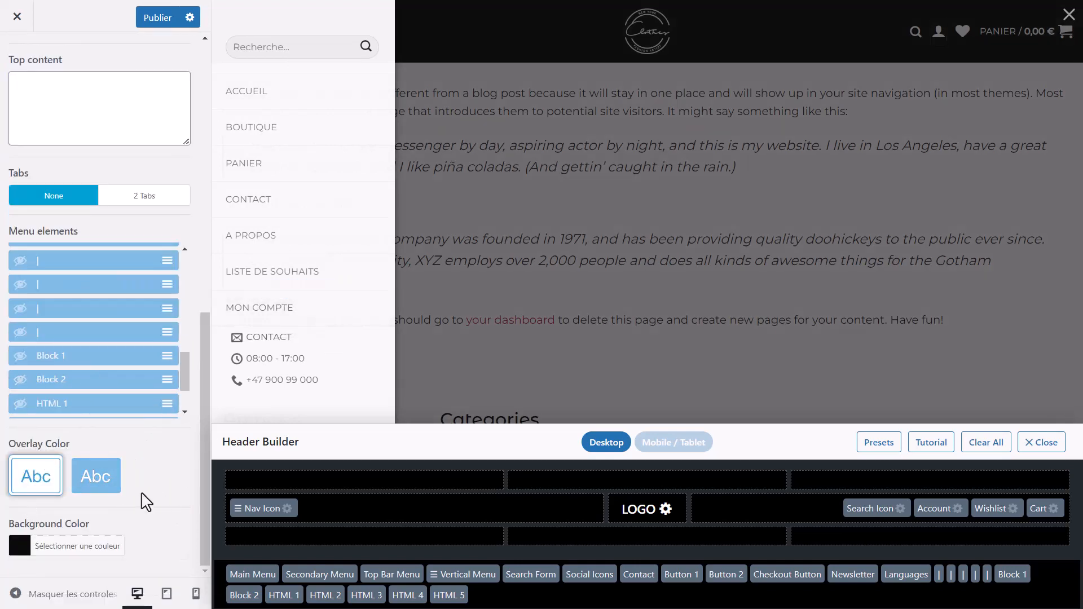
left_click(93, 488)
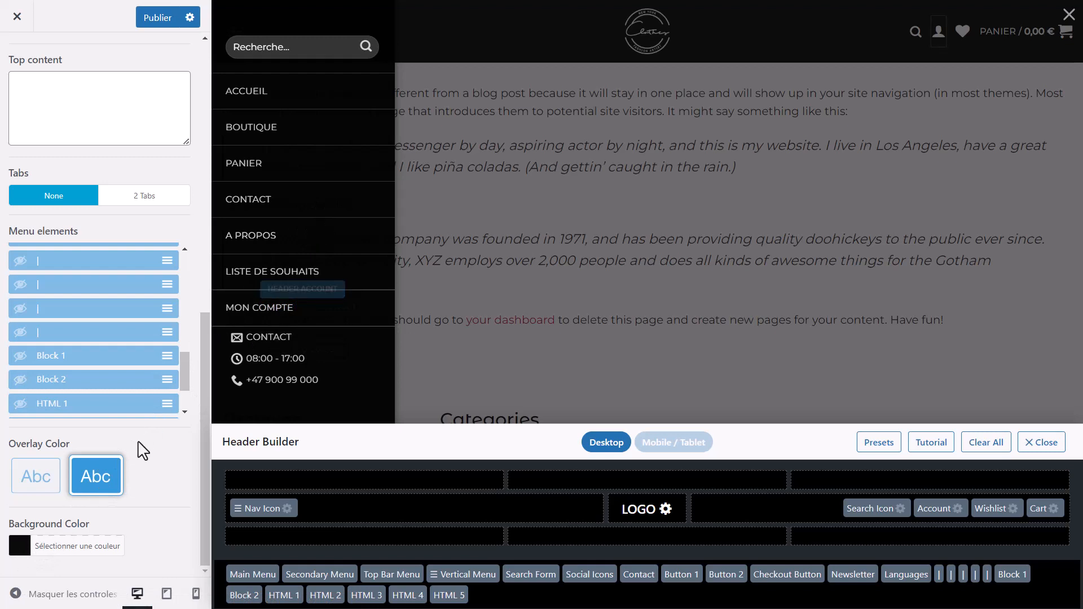
Step: Publish the header changes, preview the slide-out menu in the mobile view, and close the menu
left_click(156, 18)
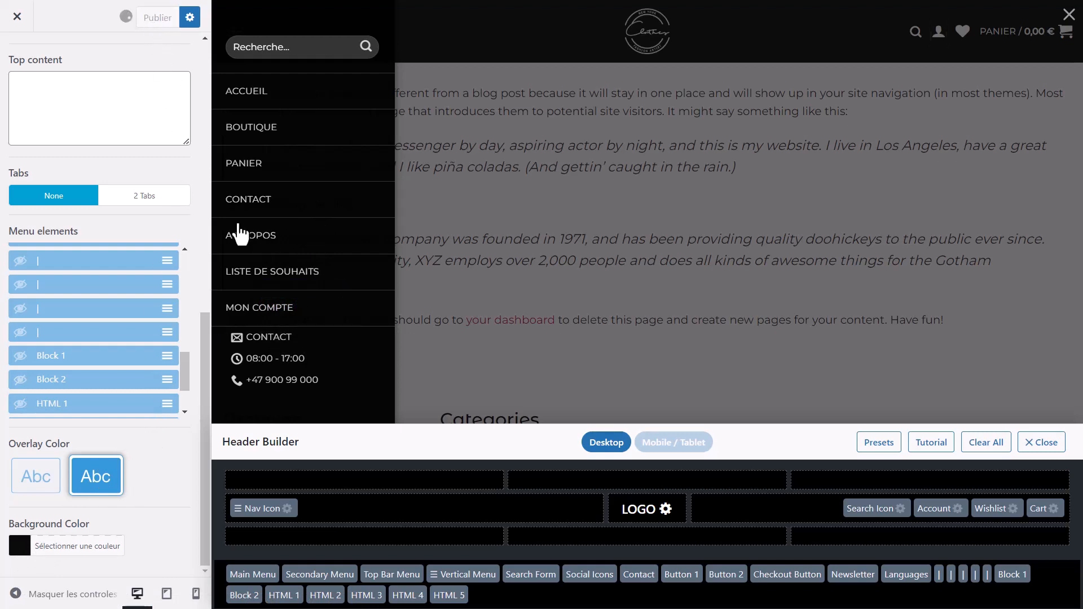
left_click(196, 594)
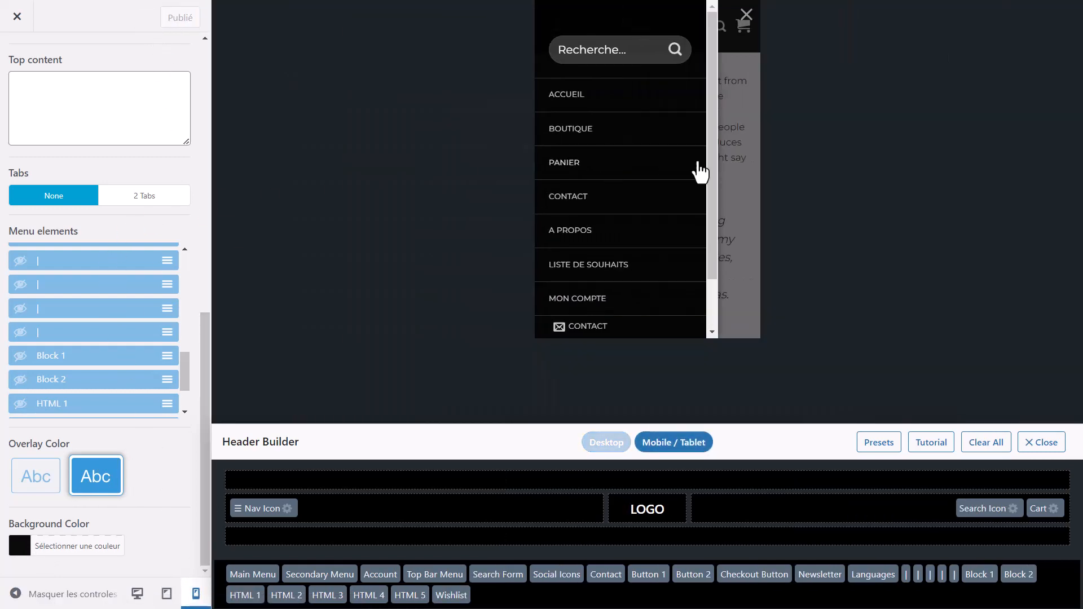
left_click(726, 61)
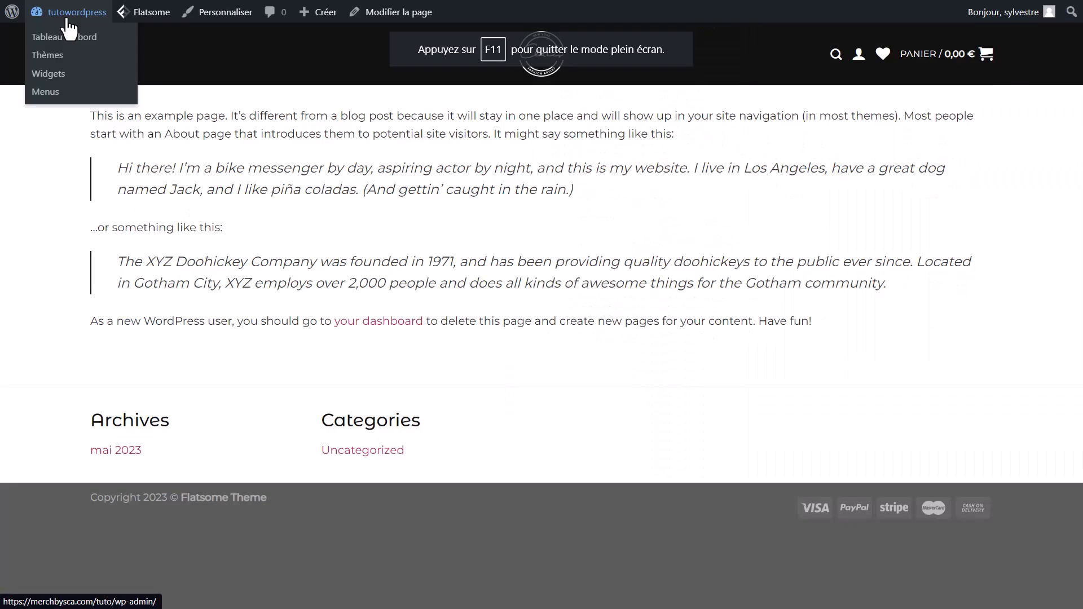
Step: Open the WordPress dashboard, review WooCommerce's general settings through the currency options, and save them
right_click(68, 48)
left_click(127, 49)
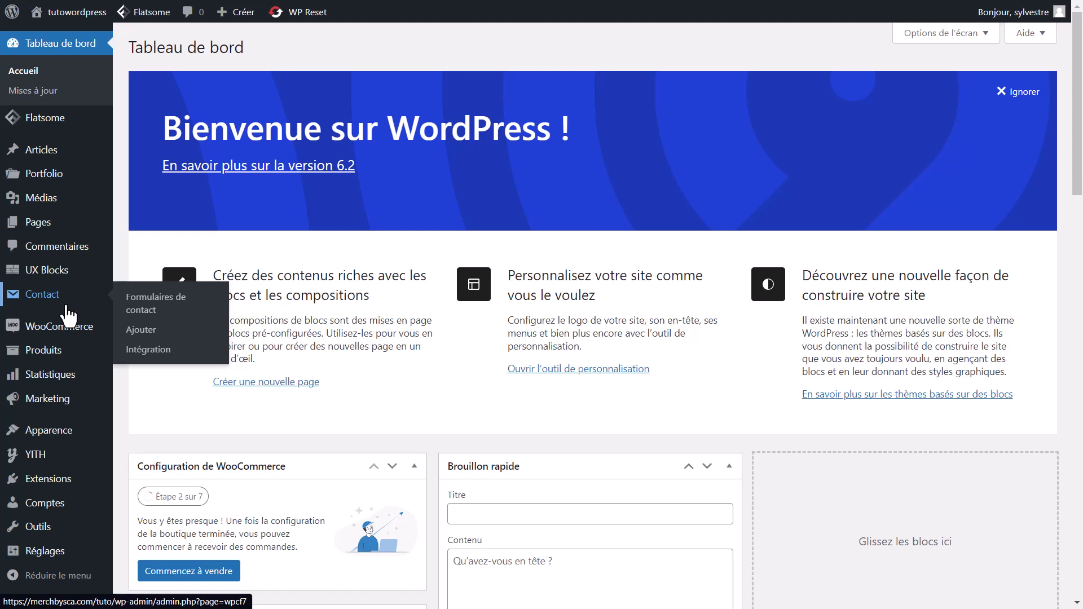
mouse_move(55, 334)
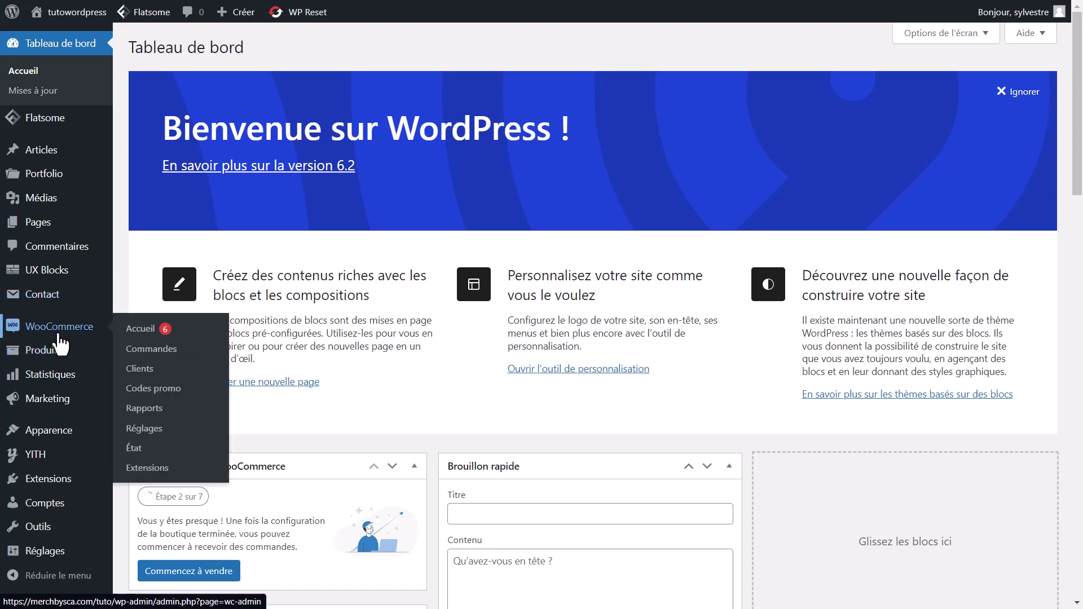
left_click(154, 433)
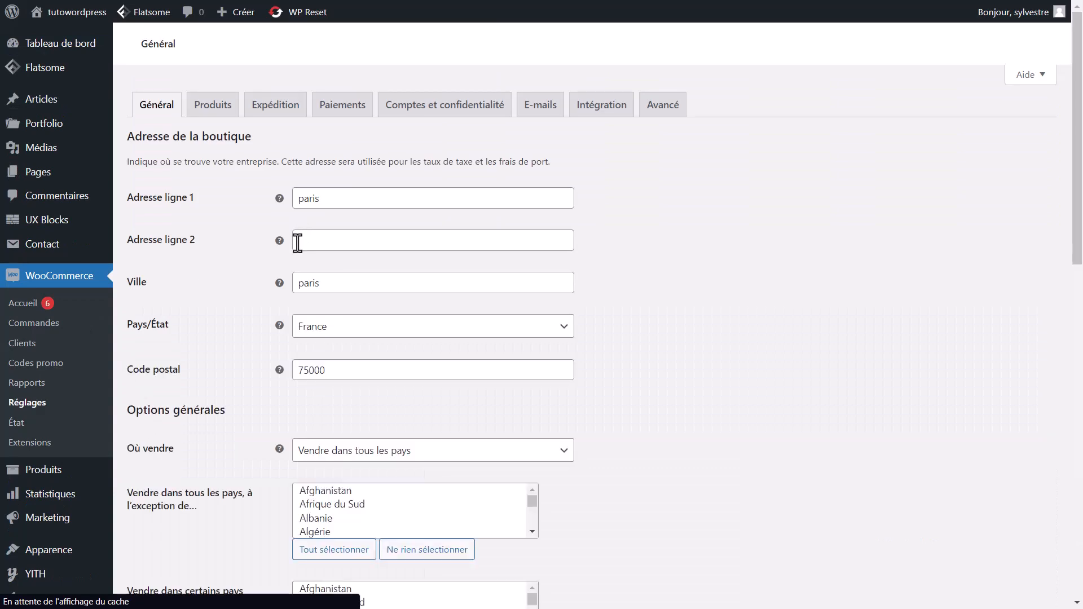
scroll(259, 421, "down", 10)
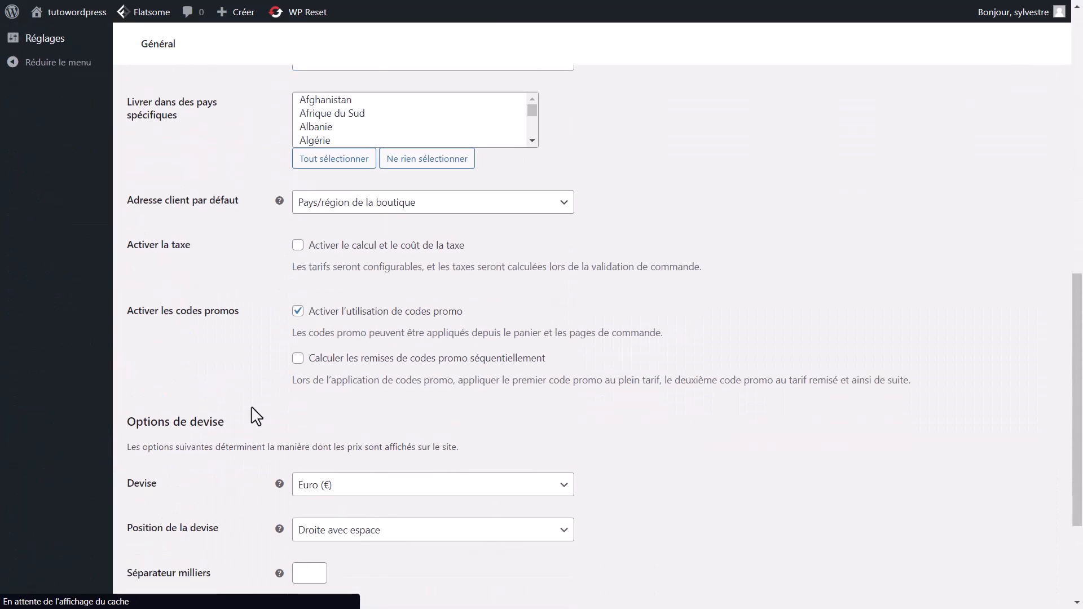
scroll(257, 418, "down", 3)
mouse_move(279, 362)
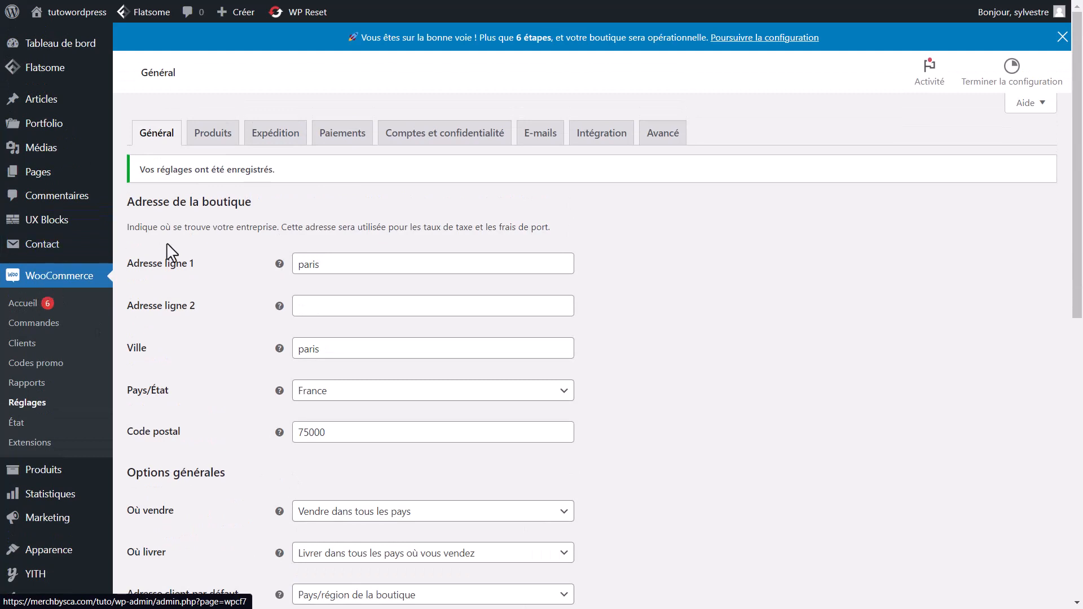
Step: Search for "woocommerce variation" among new plugins and install Variation Swatches for WooCommerce by Emran Ahmed
mouse_move(56, 477)
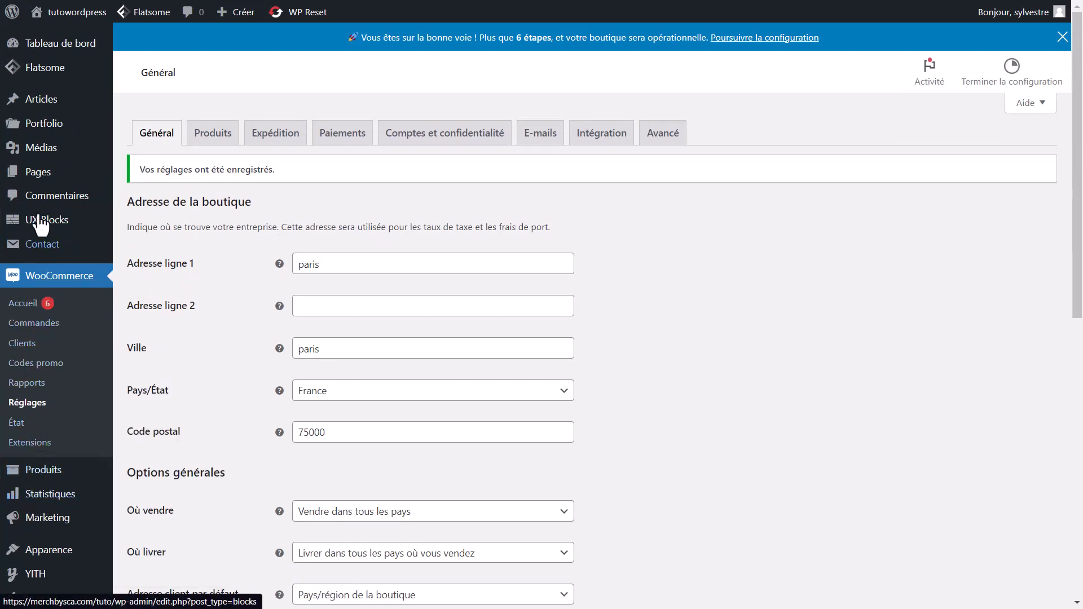
scroll(63, 316, "down", 5)
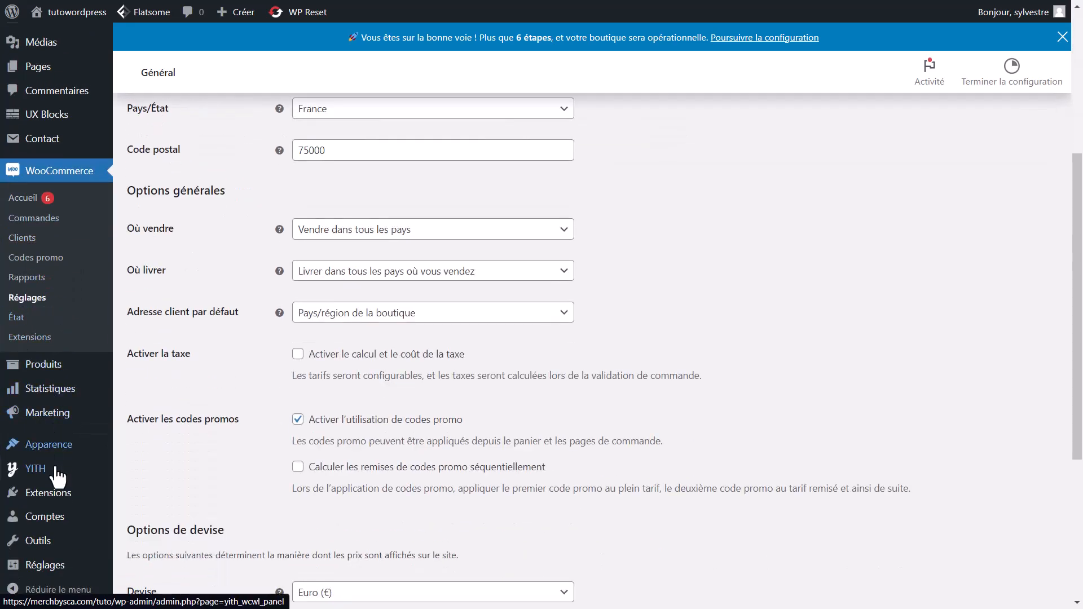
mouse_move(67, 499)
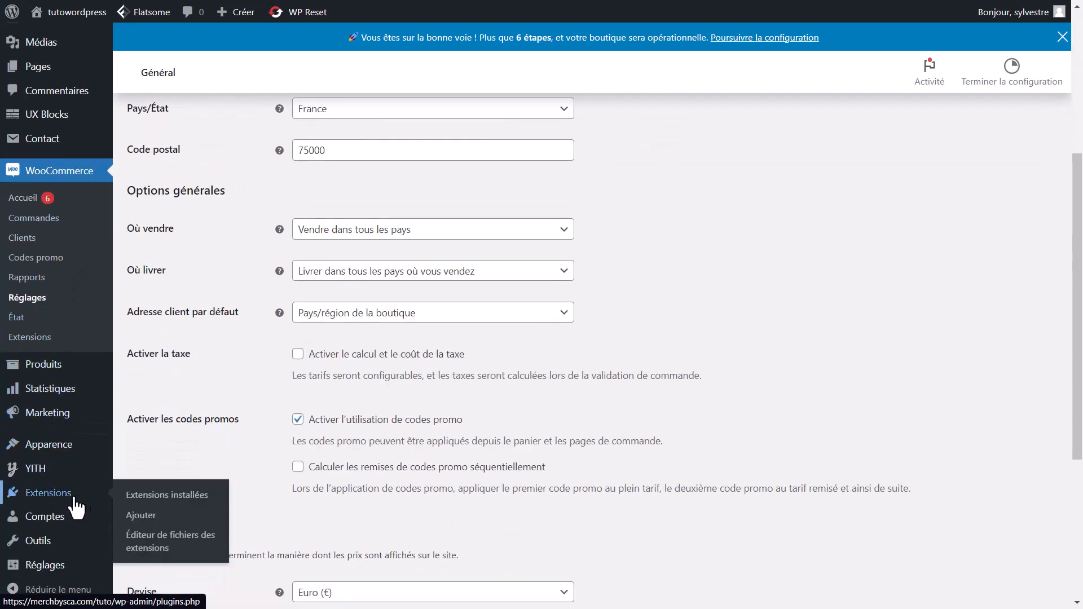
left_click(145, 525)
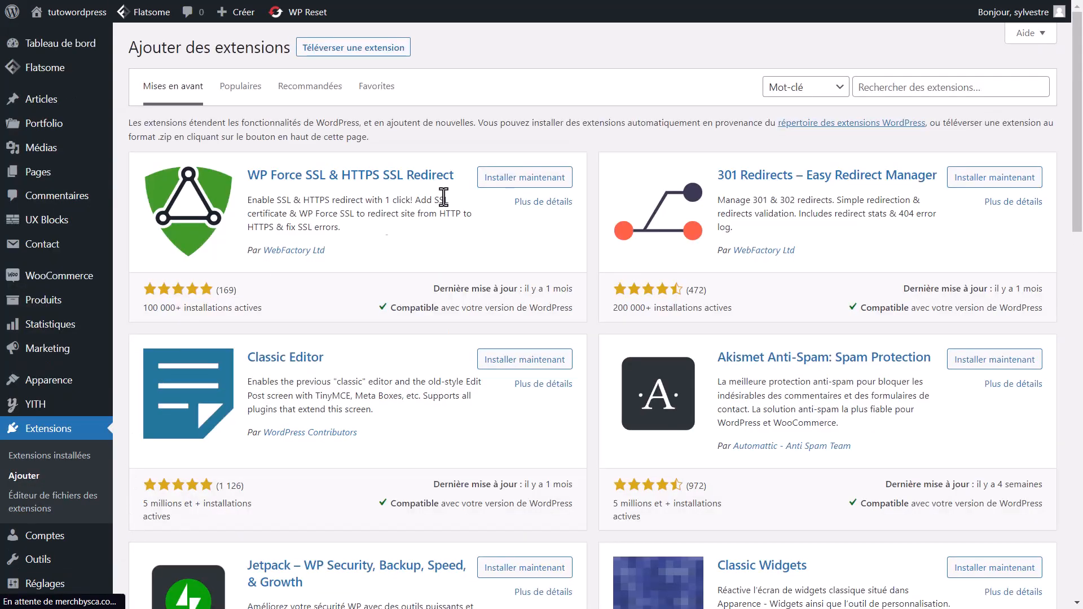
left_click(941, 87)
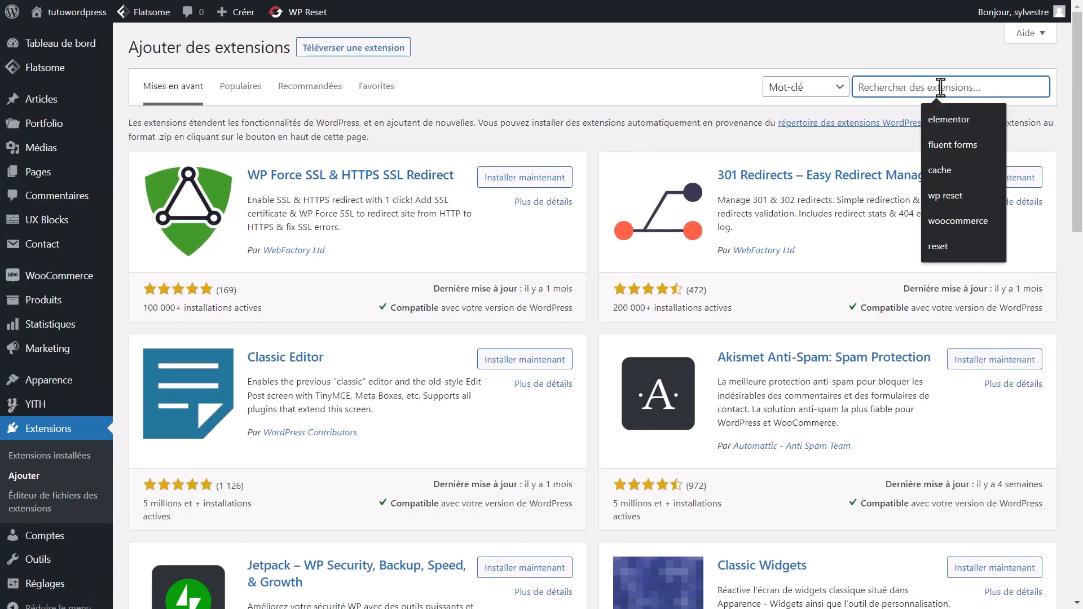
type("wooc")
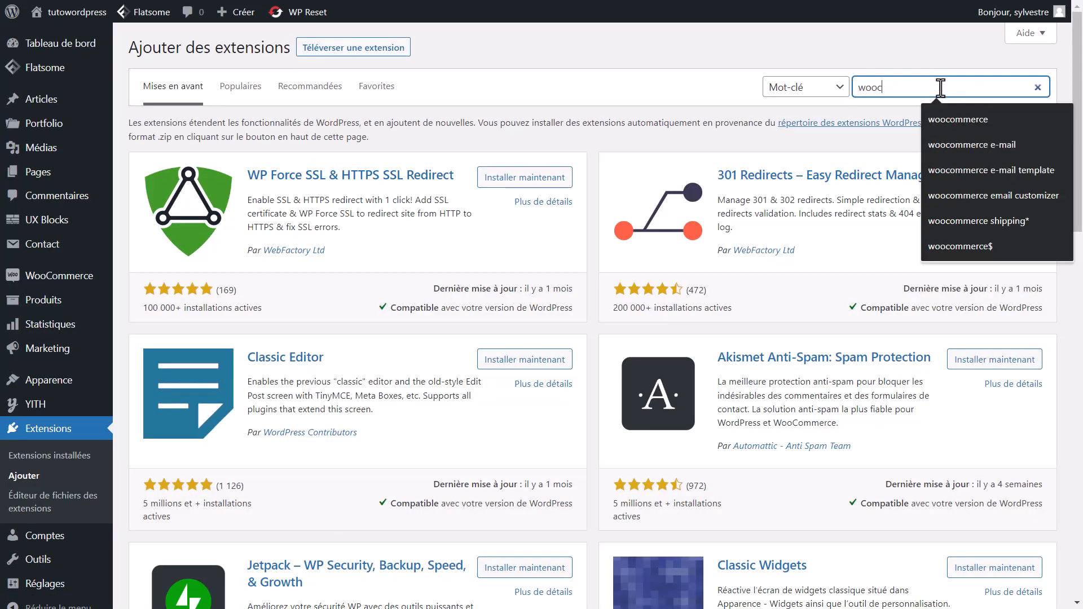
type("ommerce variation")
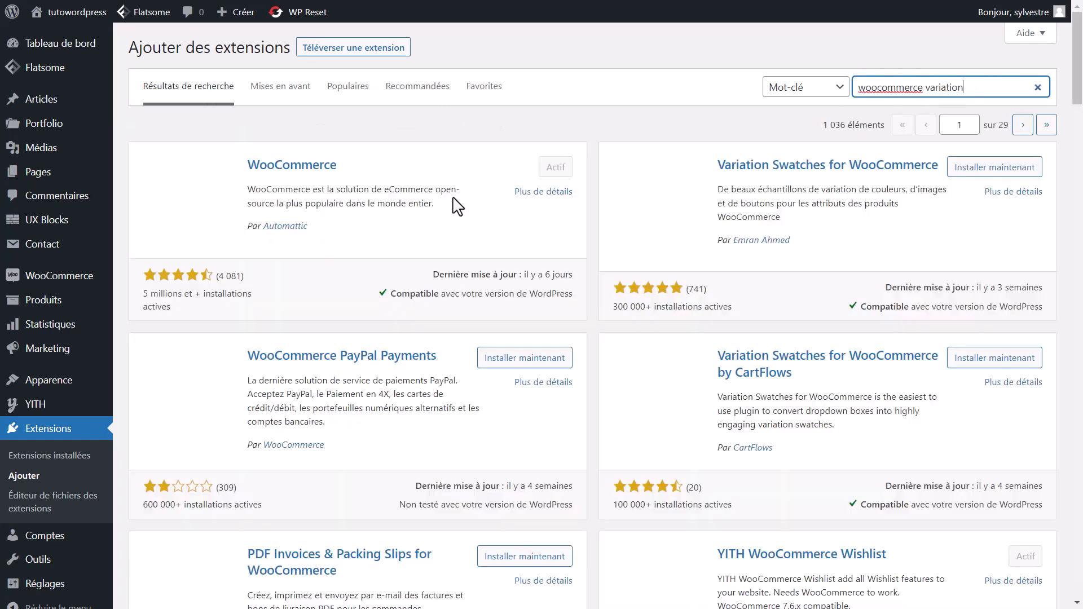
left_click(801, 181)
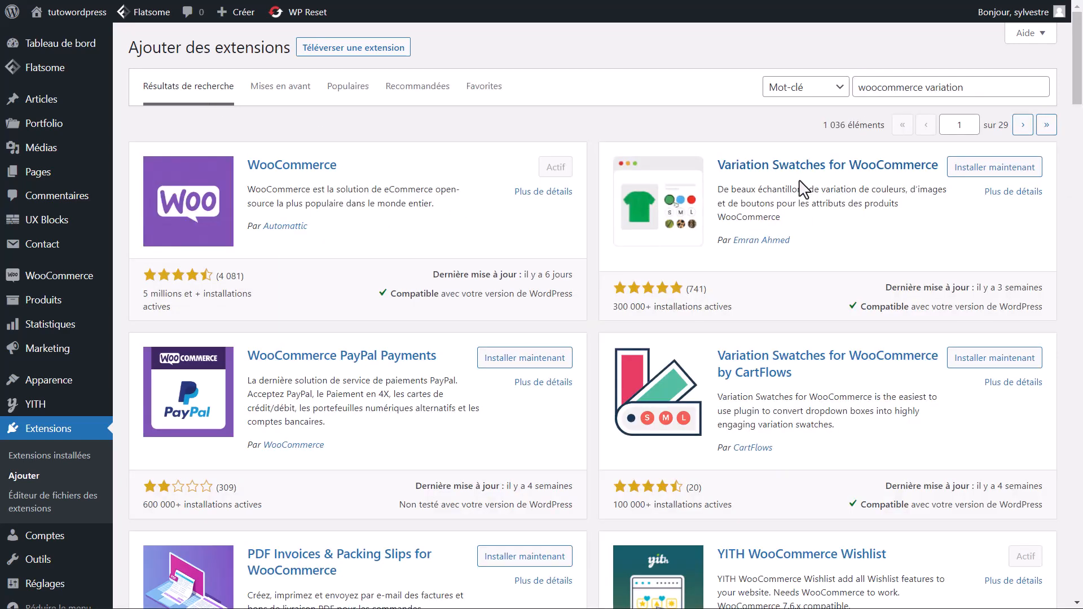
left_click(989, 168)
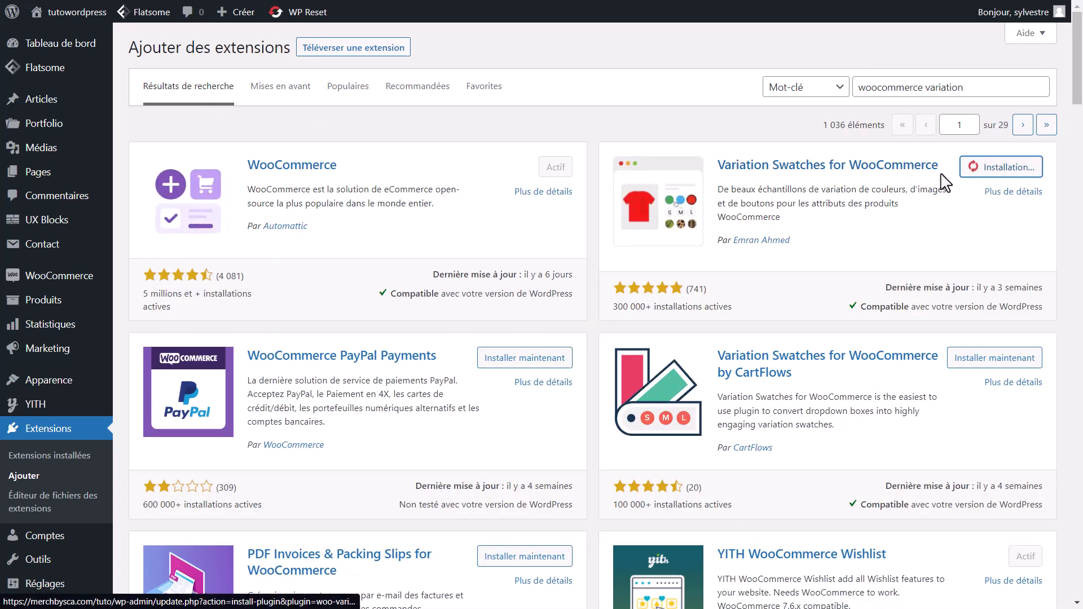
Step: Search for "instant image" and install the Instant Images plugin
left_click_drag(967, 87, 842, 91)
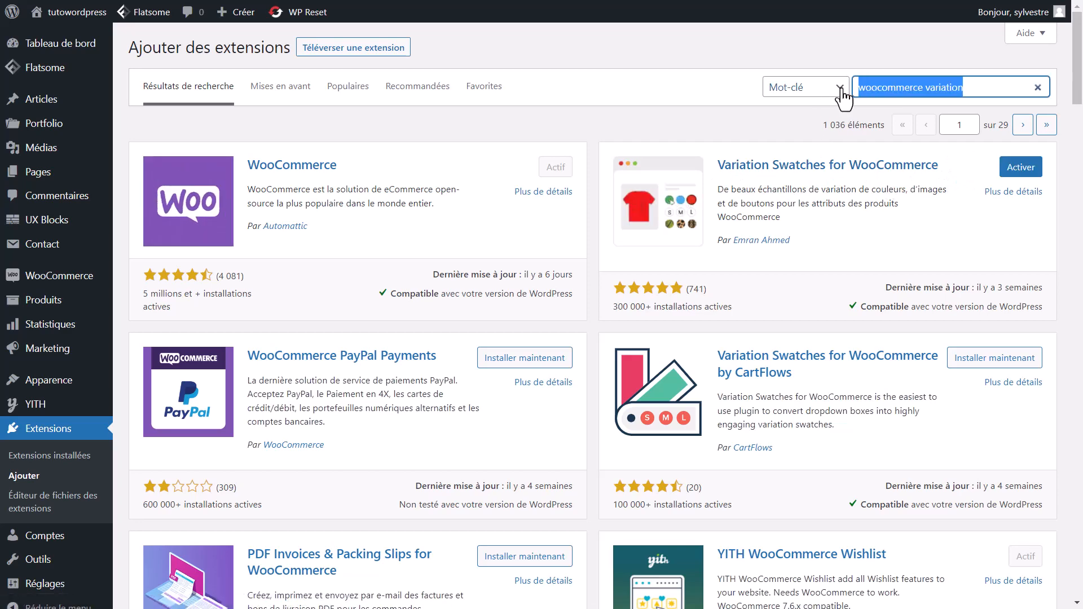
type("instant image")
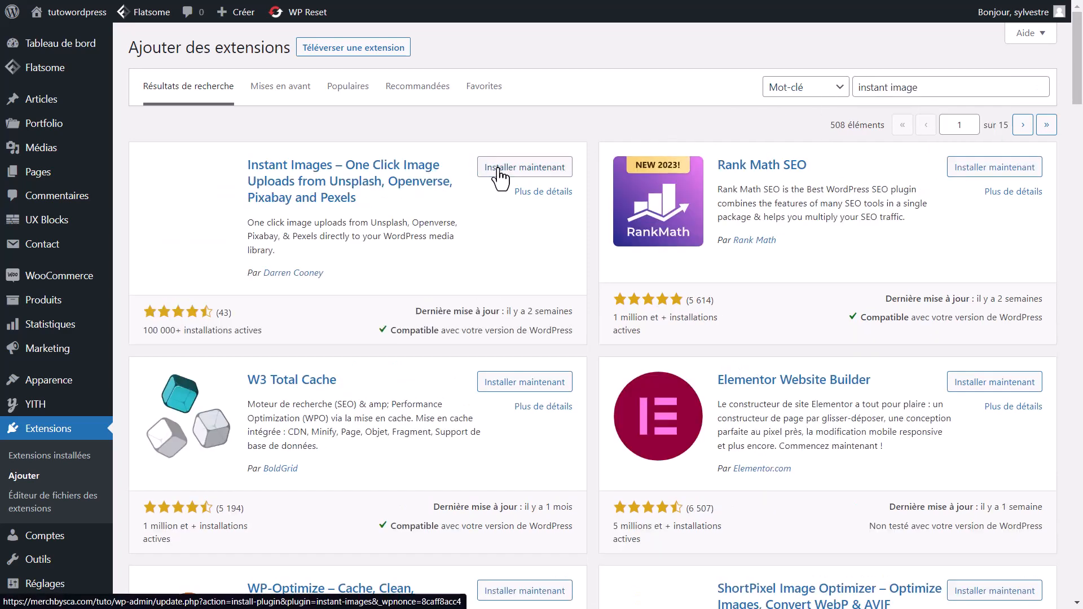
left_click(500, 169)
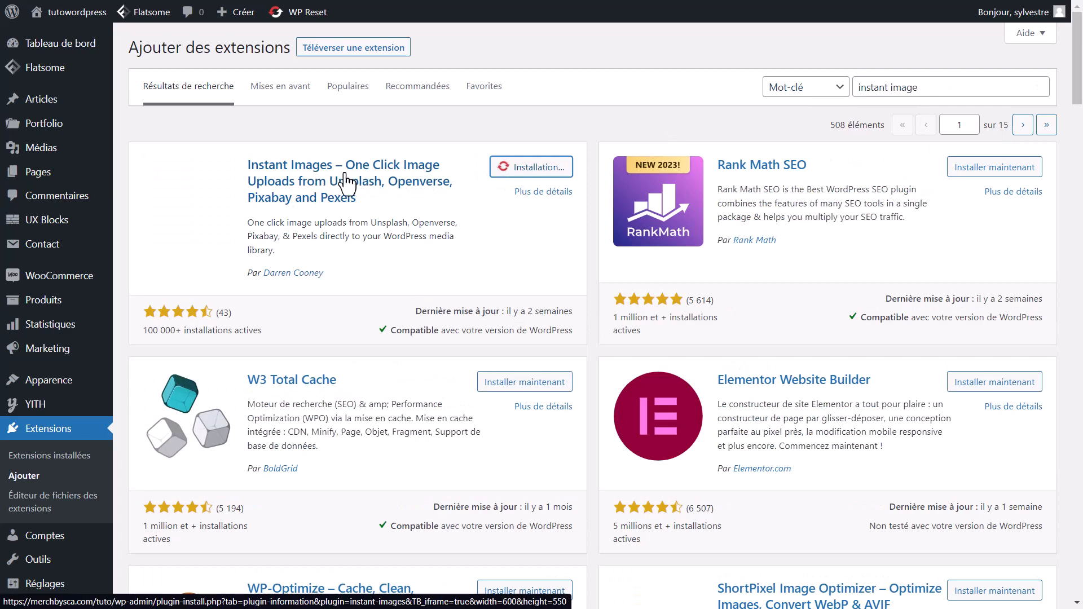
Step: Filter the installed plugins to the deactivated ones and activate Instant Images and Variation Swatches for WooCommerce together
left_click(46, 456)
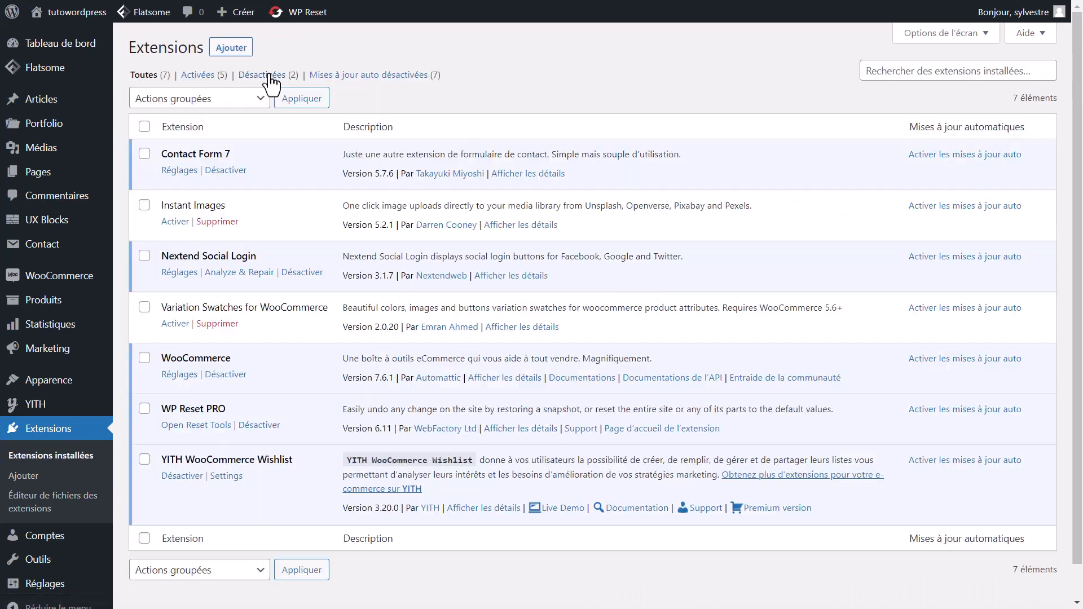
left_click(279, 76)
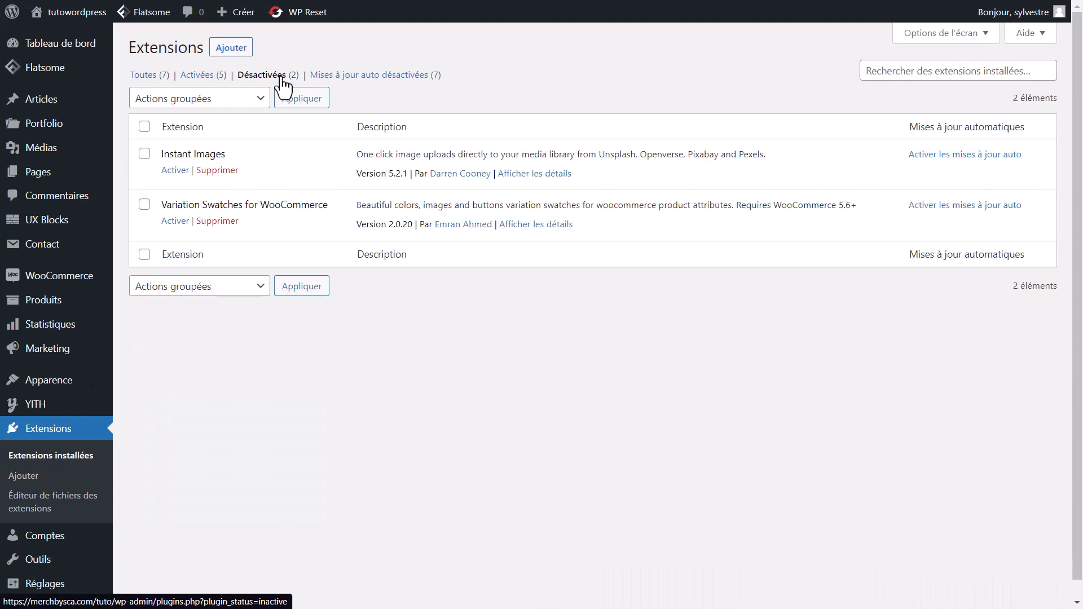
left_click(145, 127)
left_click(189, 102)
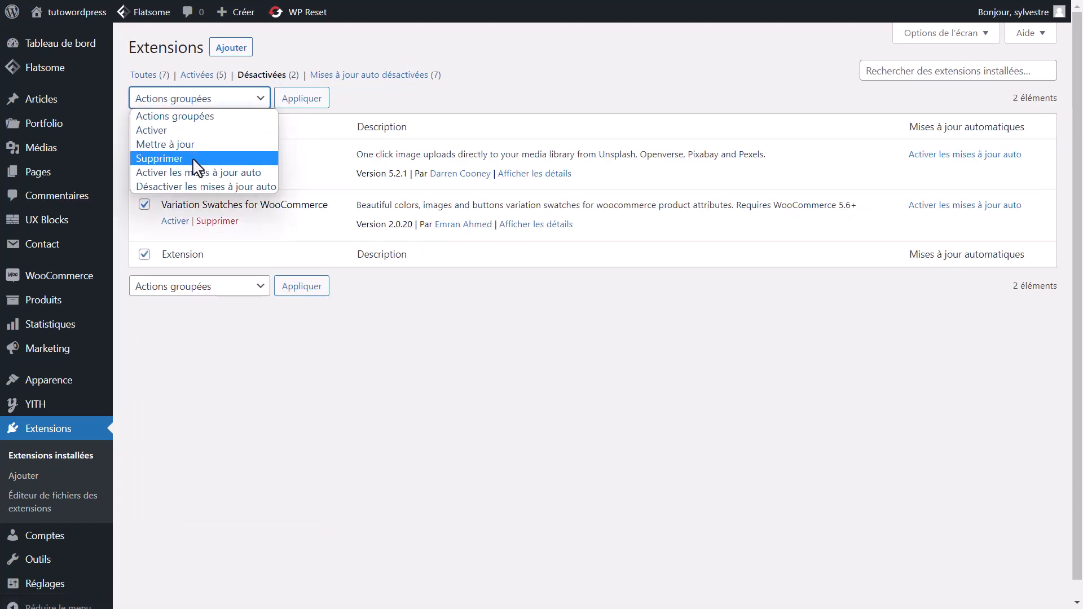
left_click(189, 159)
left_click(181, 130)
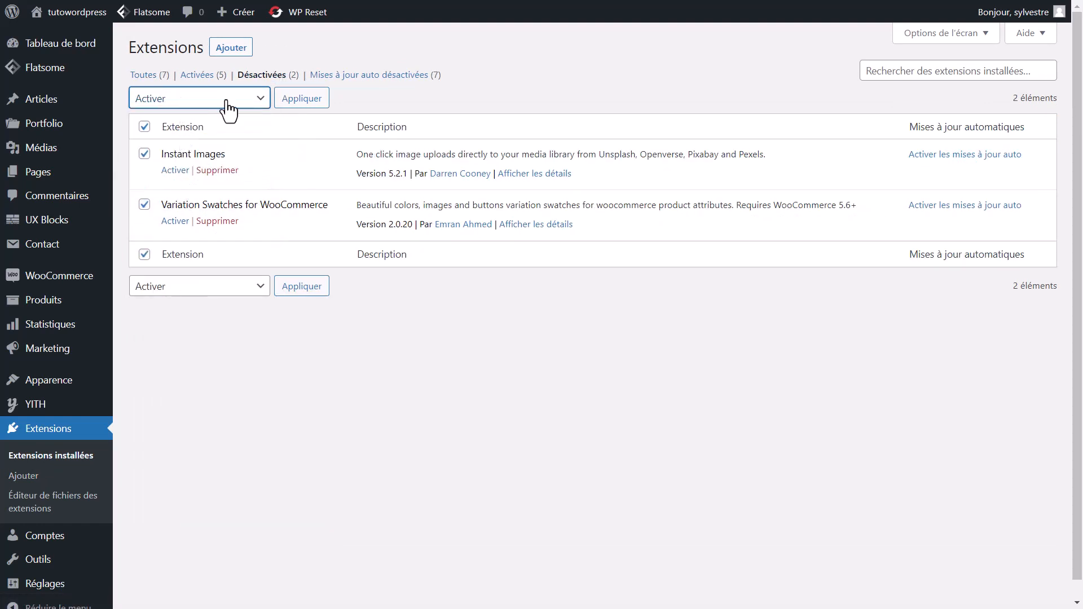
left_click(301, 99)
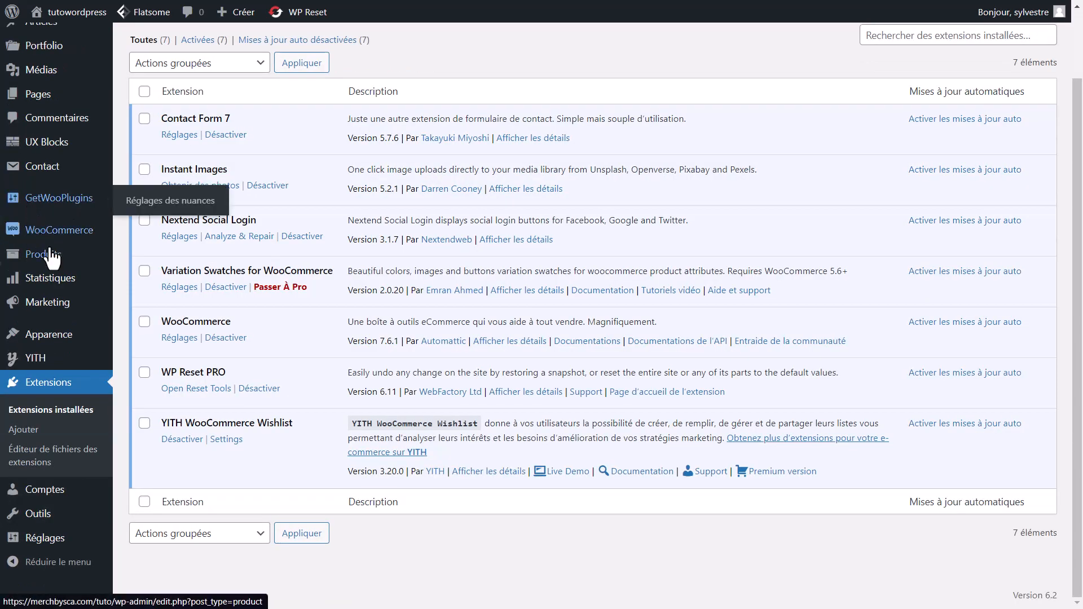
Step: Add a product attribute named Couleur with archives enabled, type Couleur du texte and default sorting Tri personnalisé
mouse_move(69, 244)
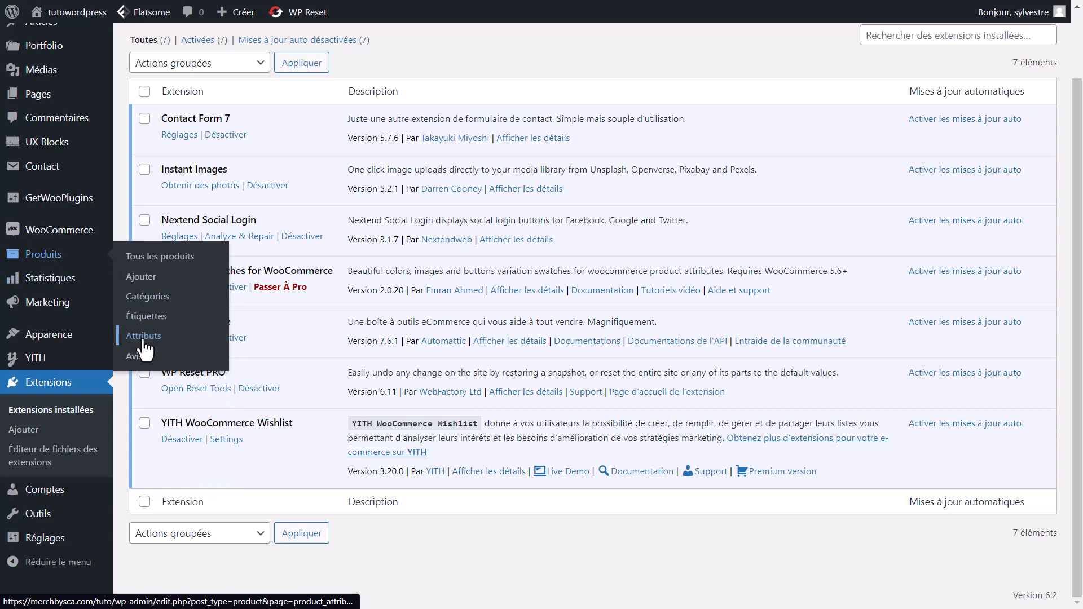
left_click(144, 340)
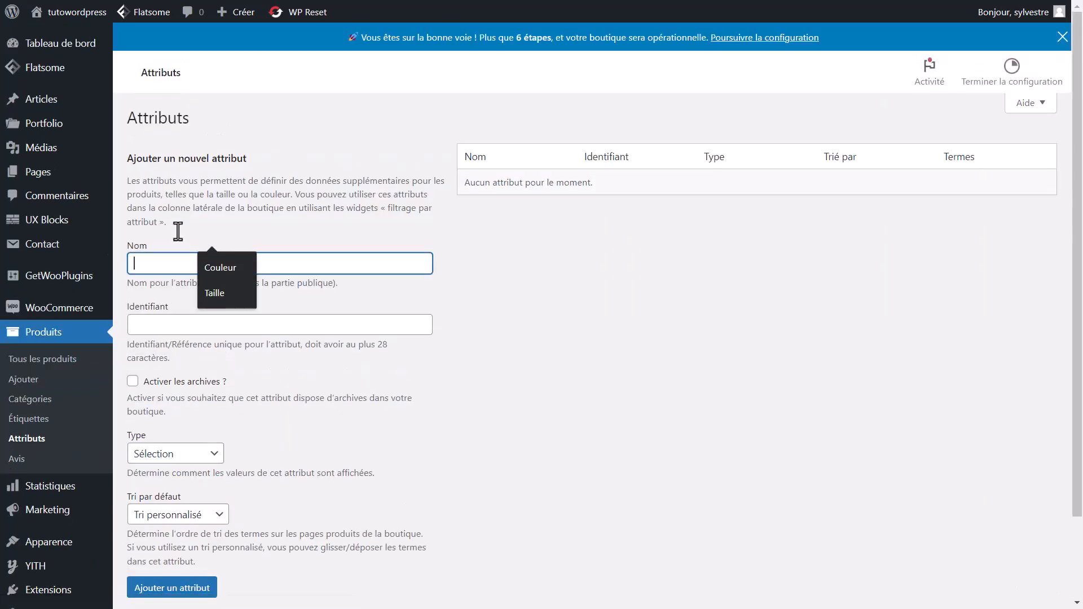
left_click(222, 267)
left_click(174, 325)
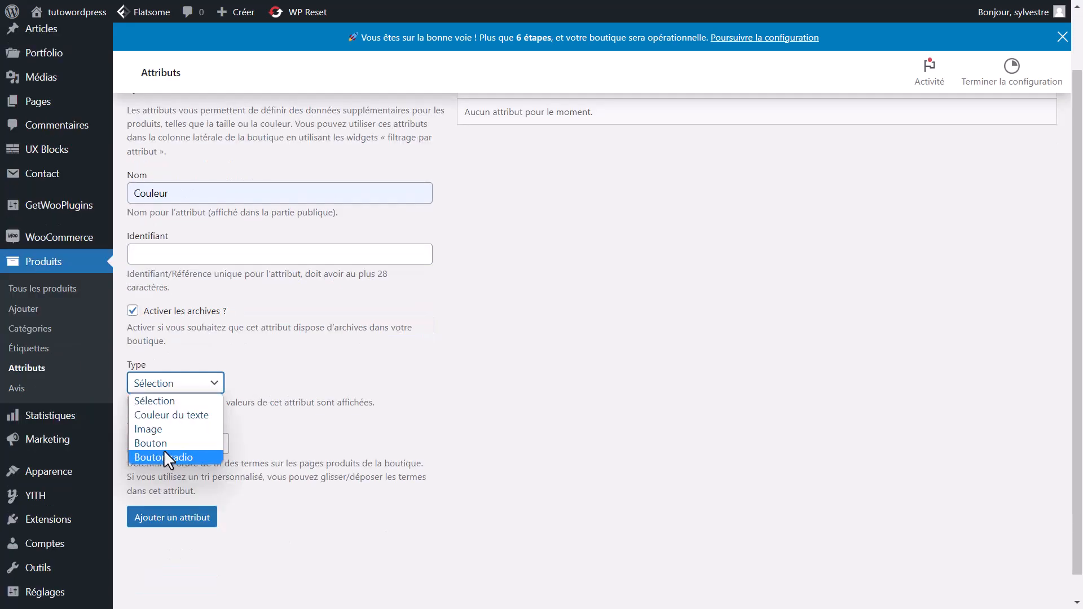
left_click(180, 417)
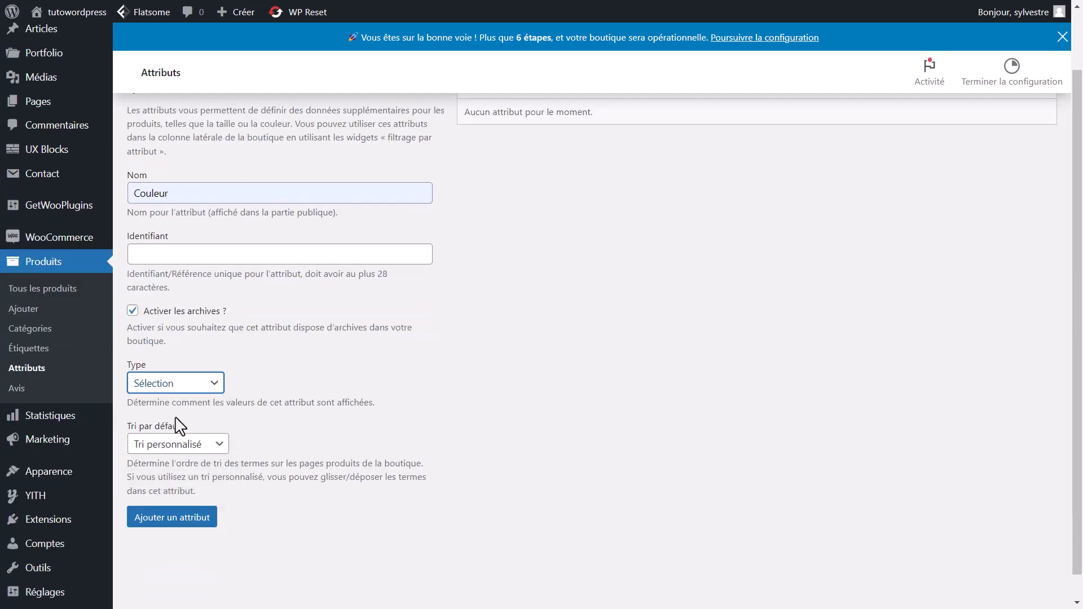
left_click(179, 445)
left_click(181, 462)
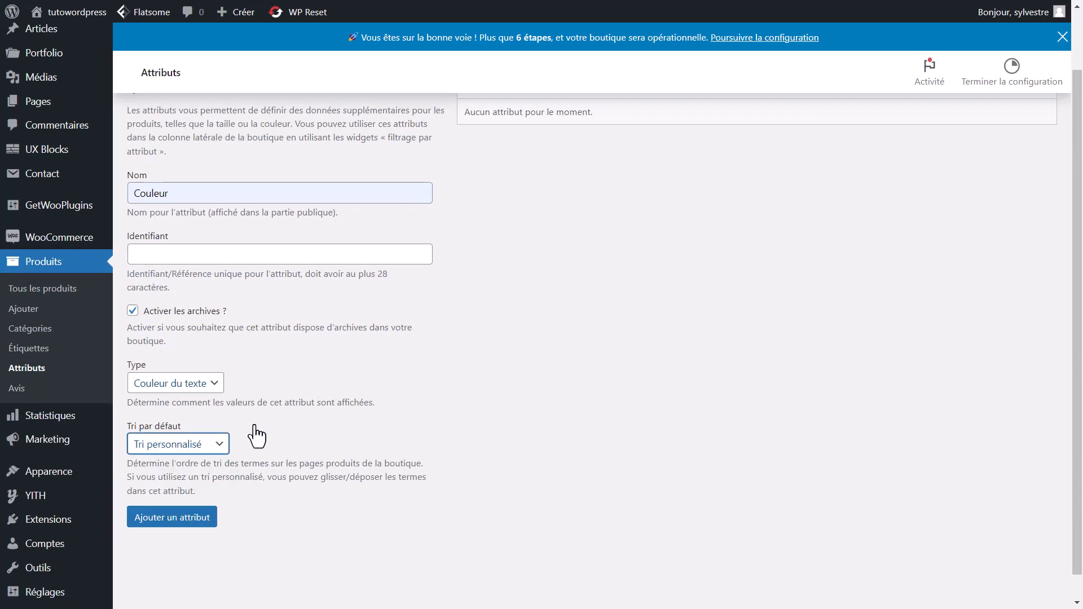
left_click(168, 520)
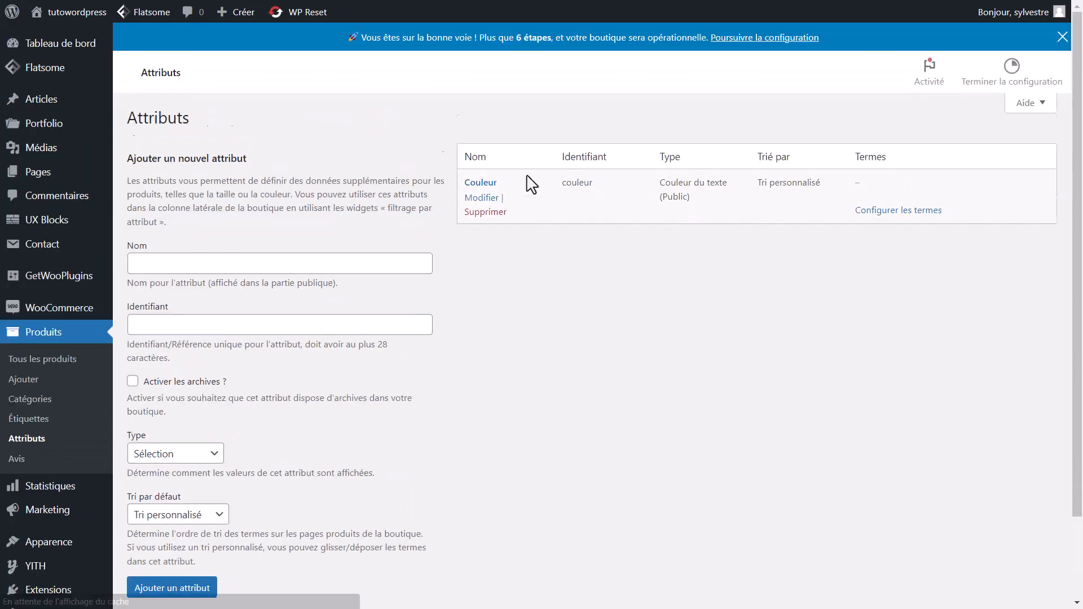
Step: Add a product attribute named Taille with the type Sélection and the default sorting Tri personnalisé
left_click(204, 264)
type("Ta")
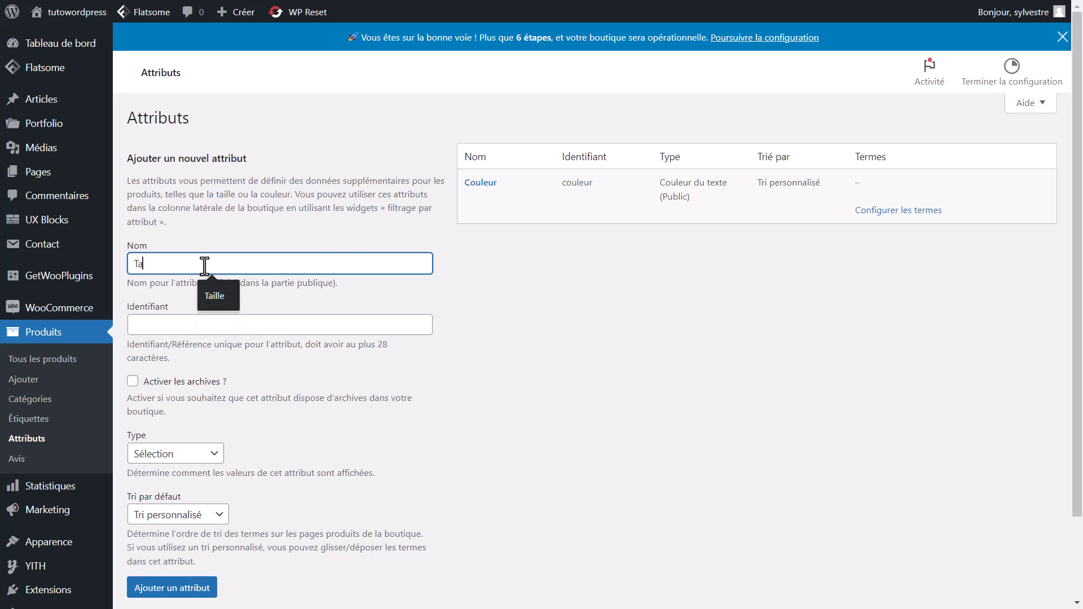
type("ille")
left_click(165, 455)
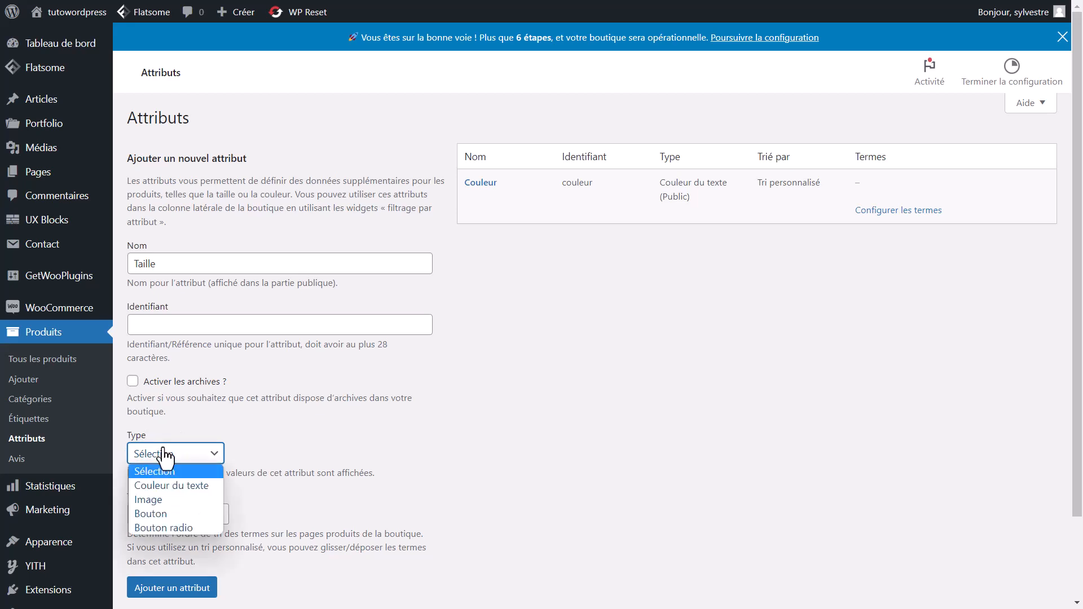
left_click(155, 472)
scroll(315, 497, "down", 2)
left_click(175, 501)
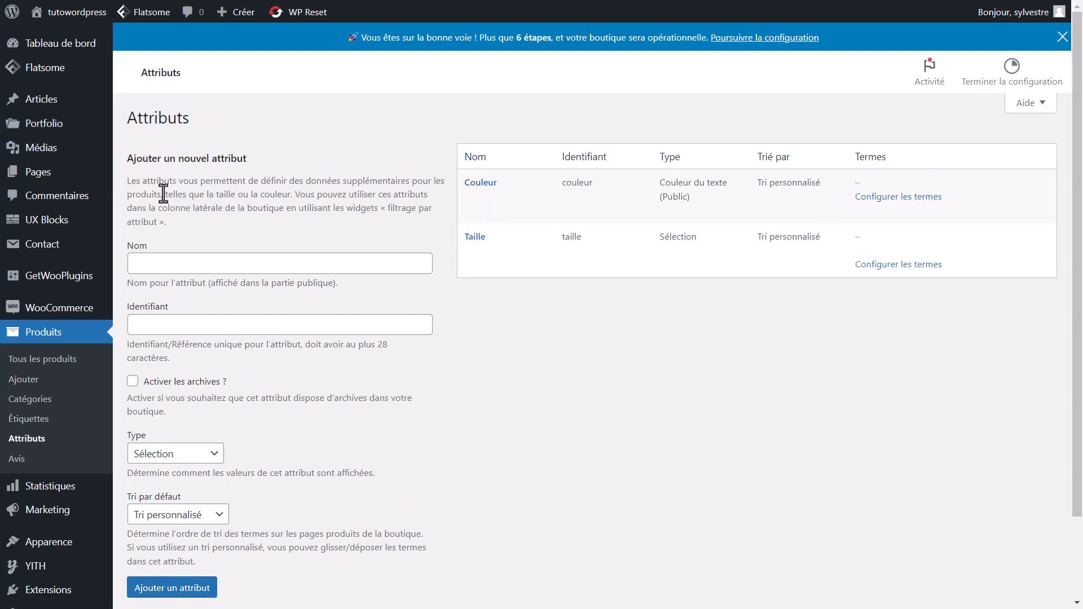
Step: View the uploaded product images in the media library and return to the product attributes
mouse_move(42, 147)
left_click(170, 152)
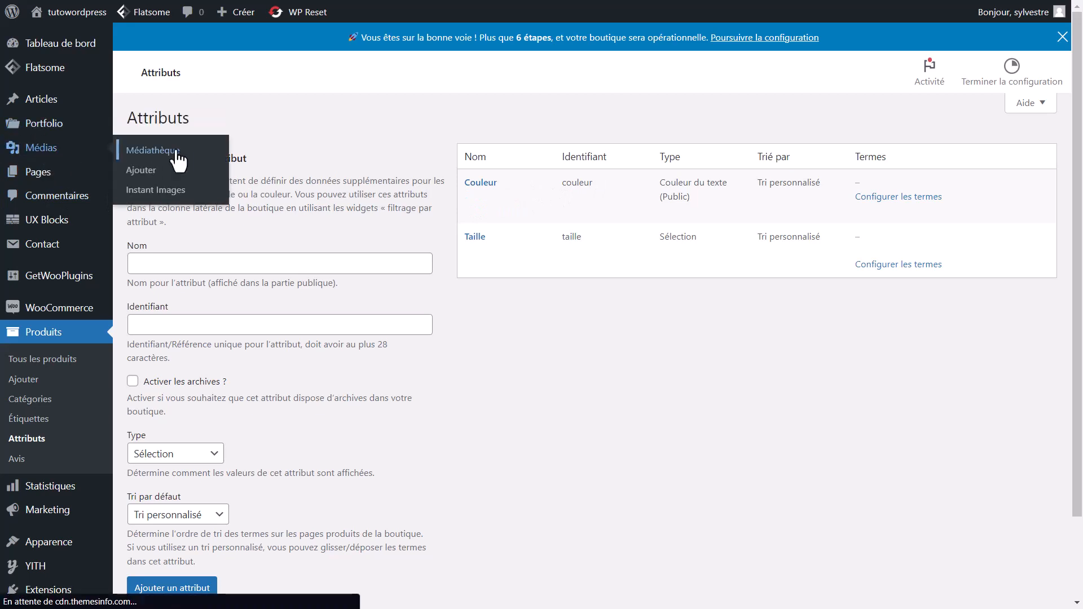
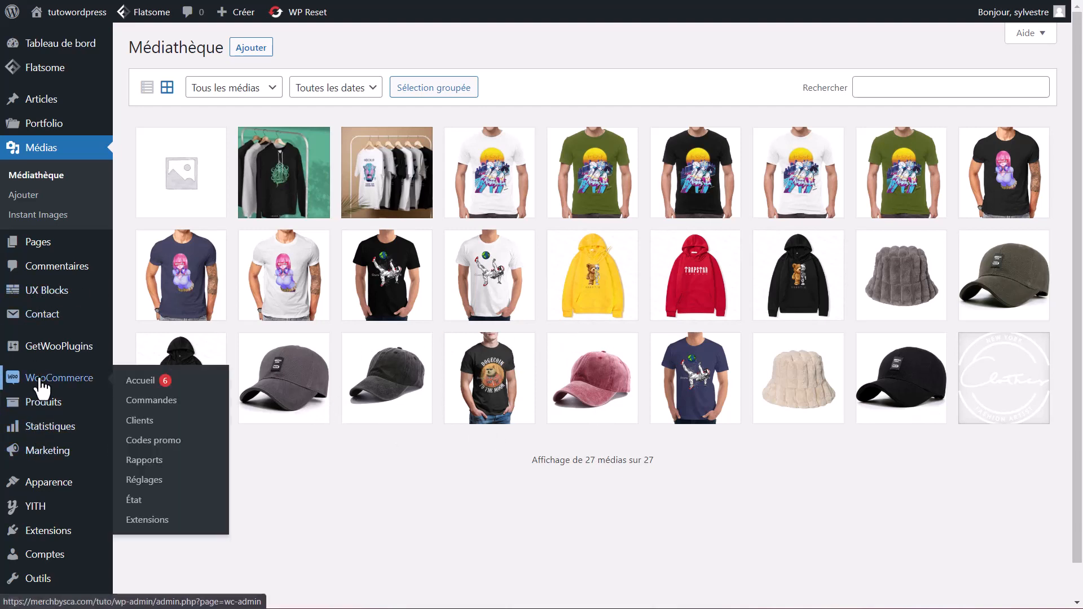
mouse_move(36, 411)
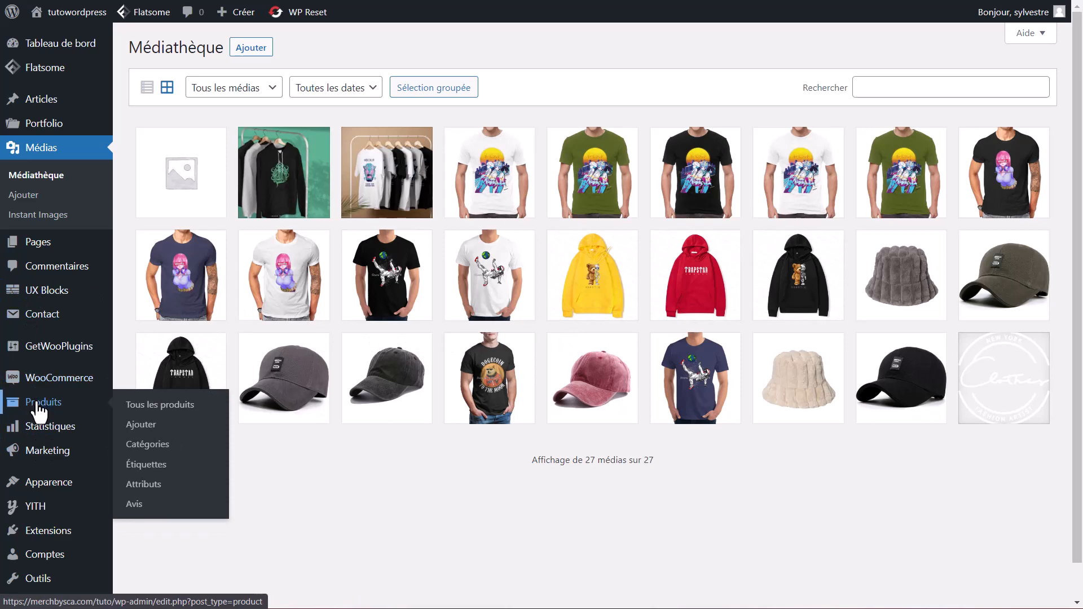
left_click(147, 485)
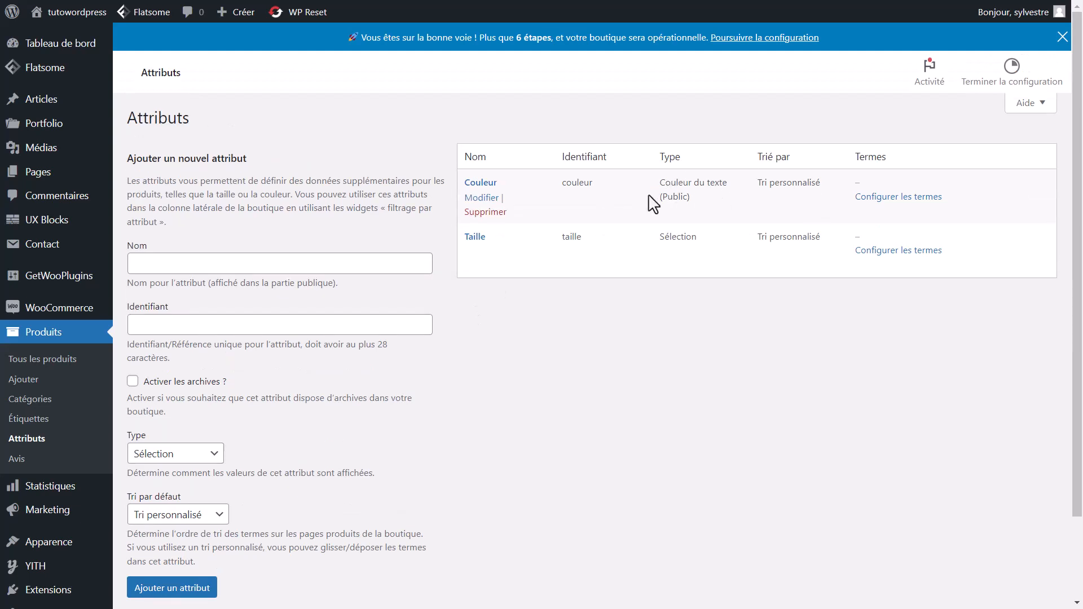
Step: Add the term Noir with a black colour swatch to the Couleur attribute
left_click(892, 198)
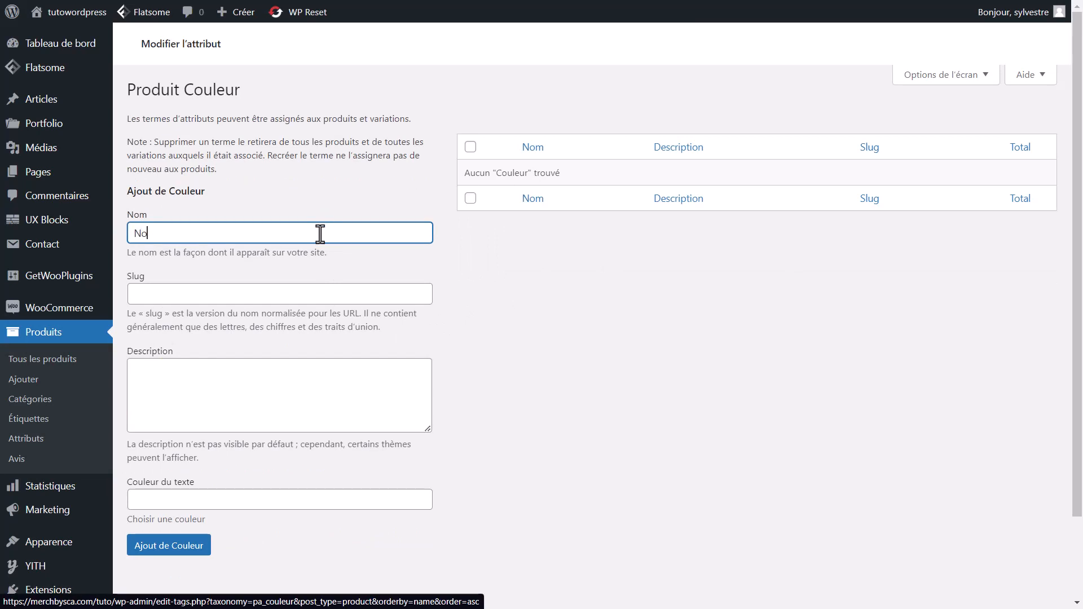
scroll(237, 395, "down", 2)
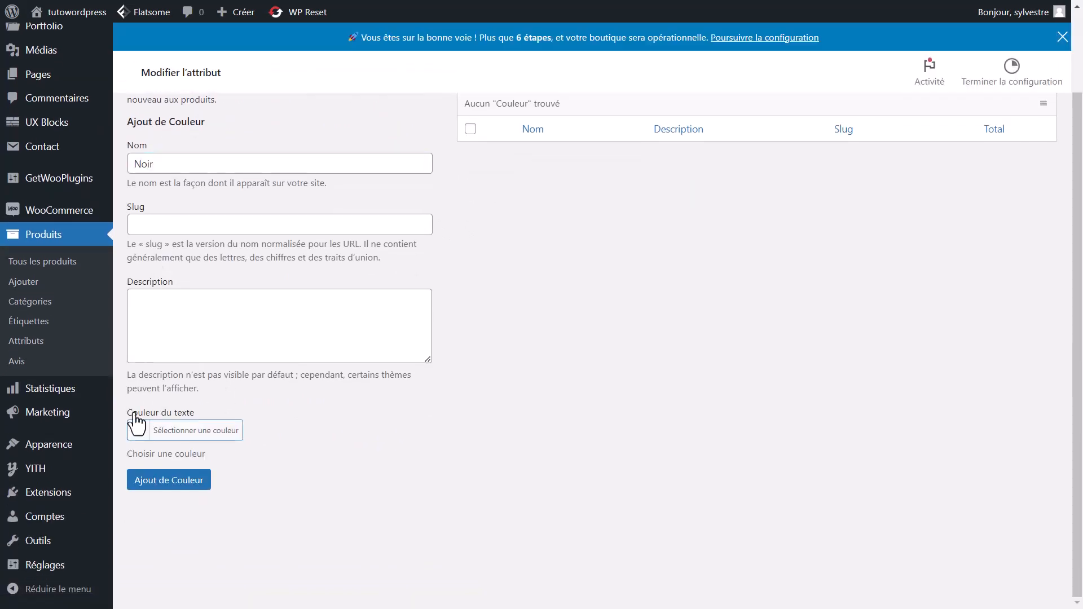
left_click(172, 432)
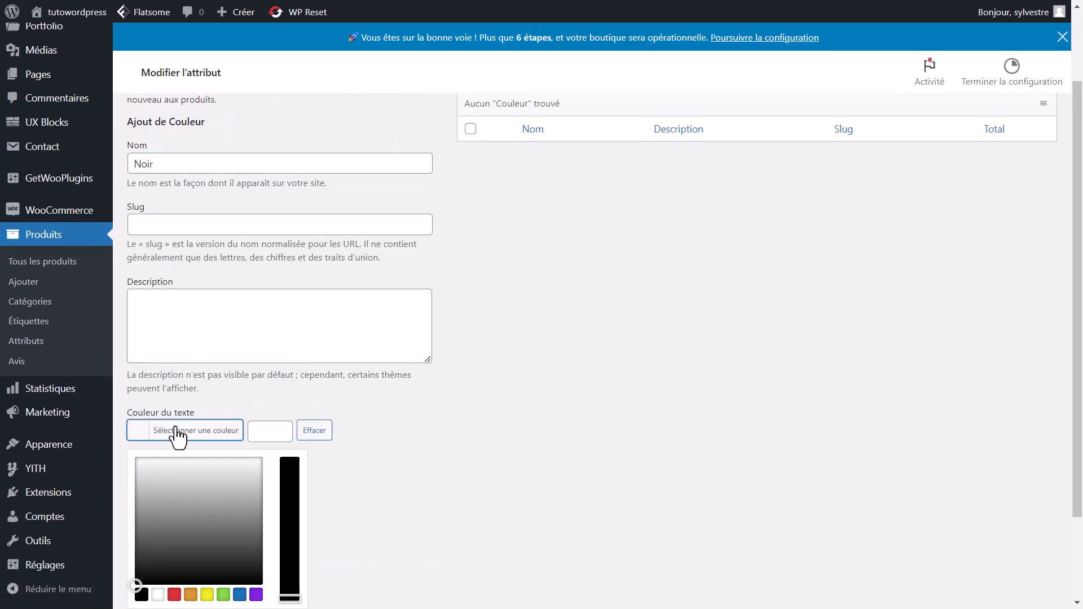
left_click(142, 597)
left_click(237, 298)
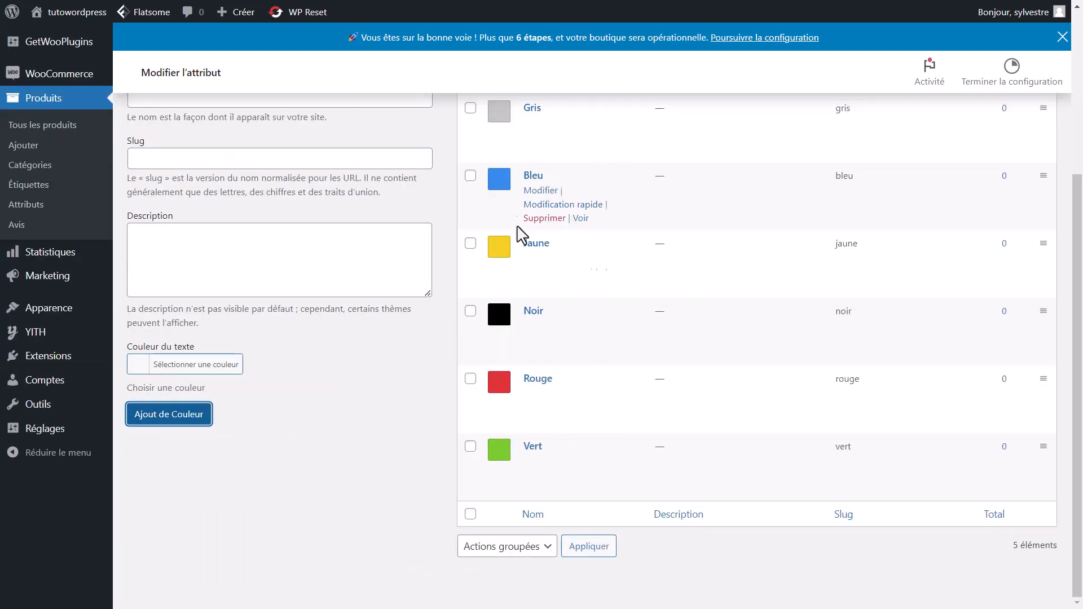
Step: Configure the terms of the Taille attribute by adding the sizes M and L
scroll(520, 232, "up", 4)
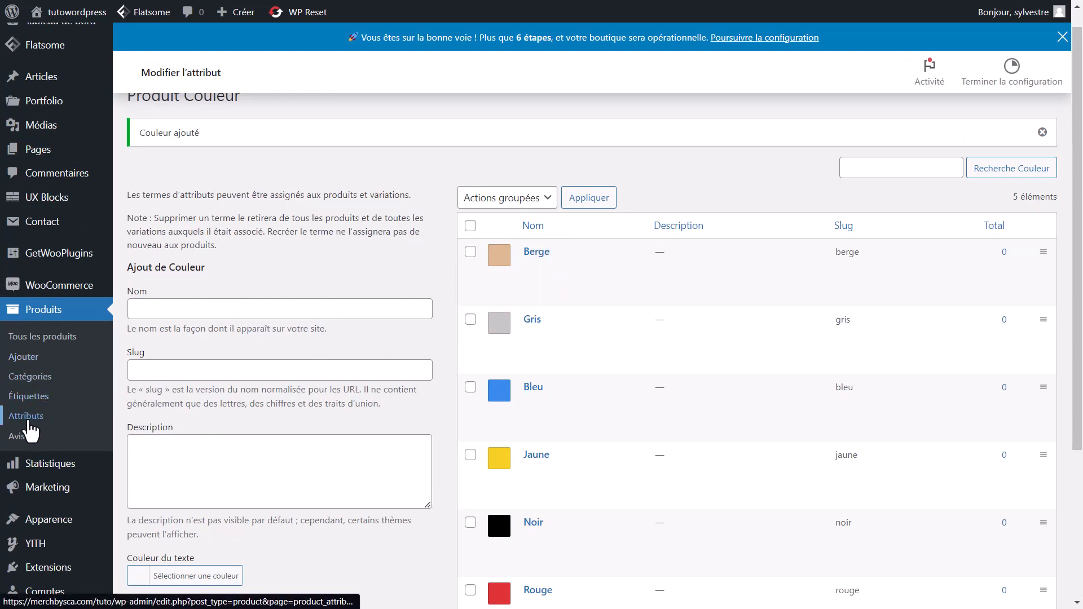
scroll(212, 300, "up", 1)
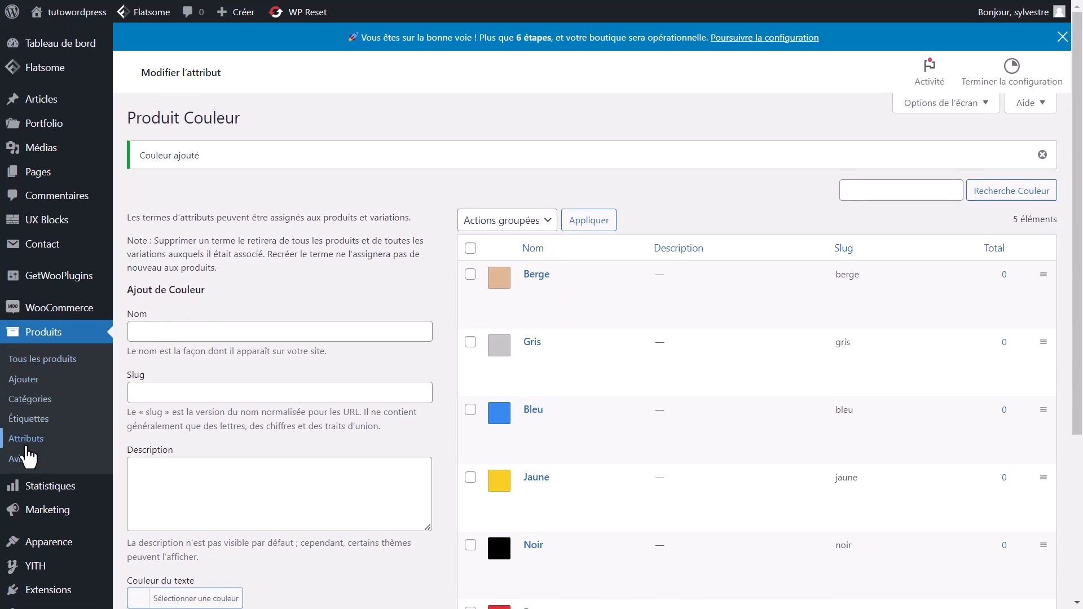
left_click(26, 446)
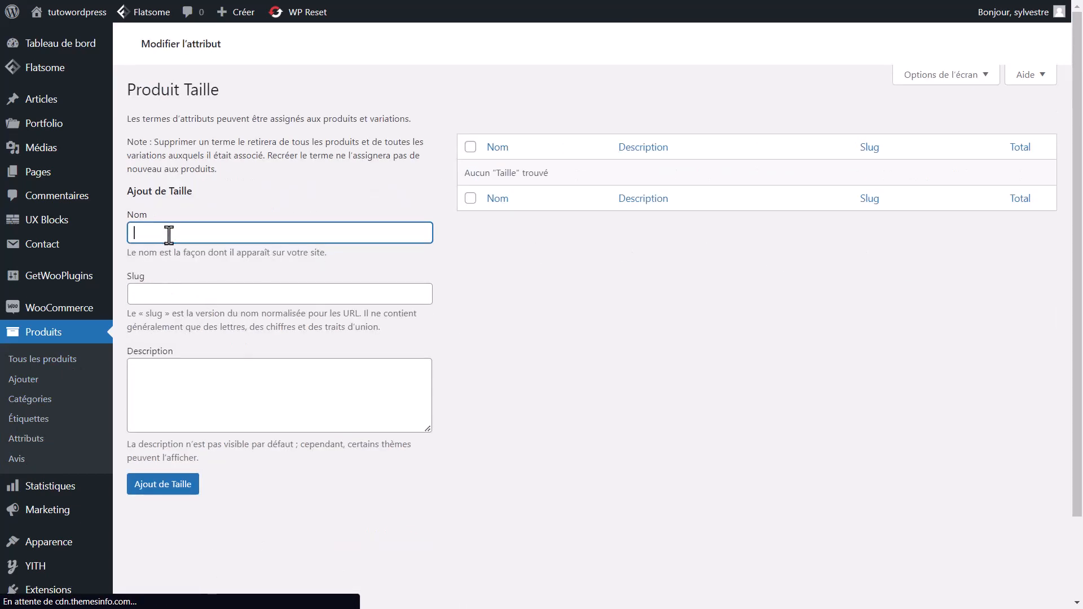
type("M")
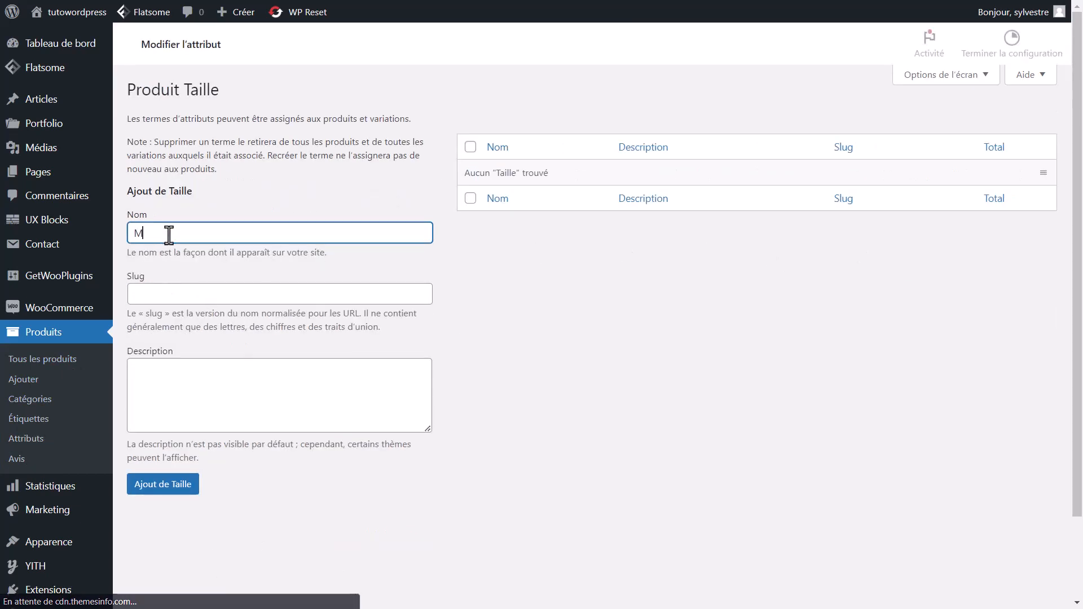
left_click(178, 514)
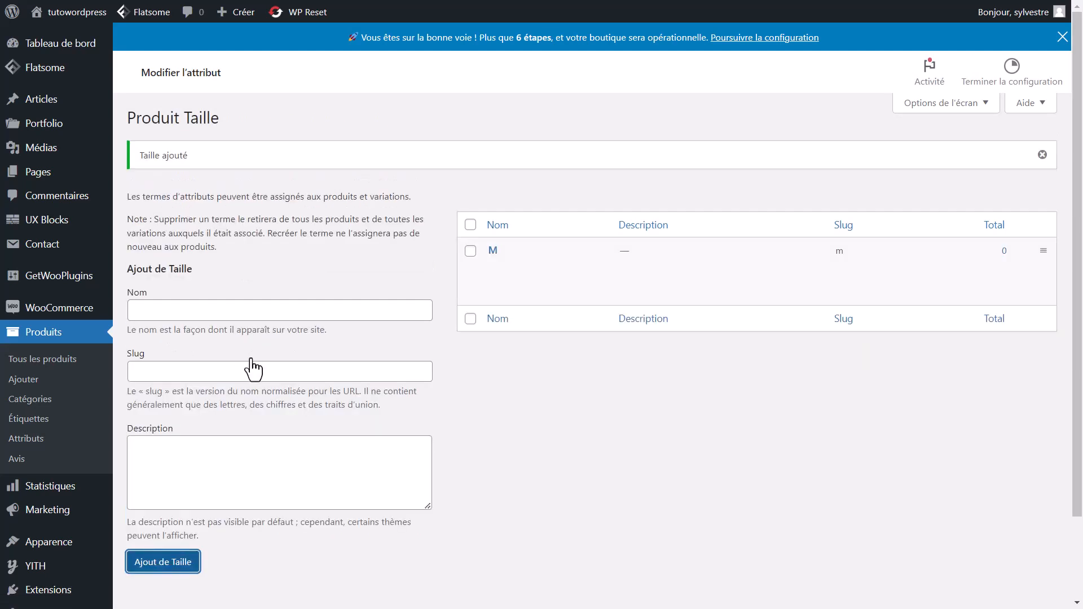
left_click(186, 310)
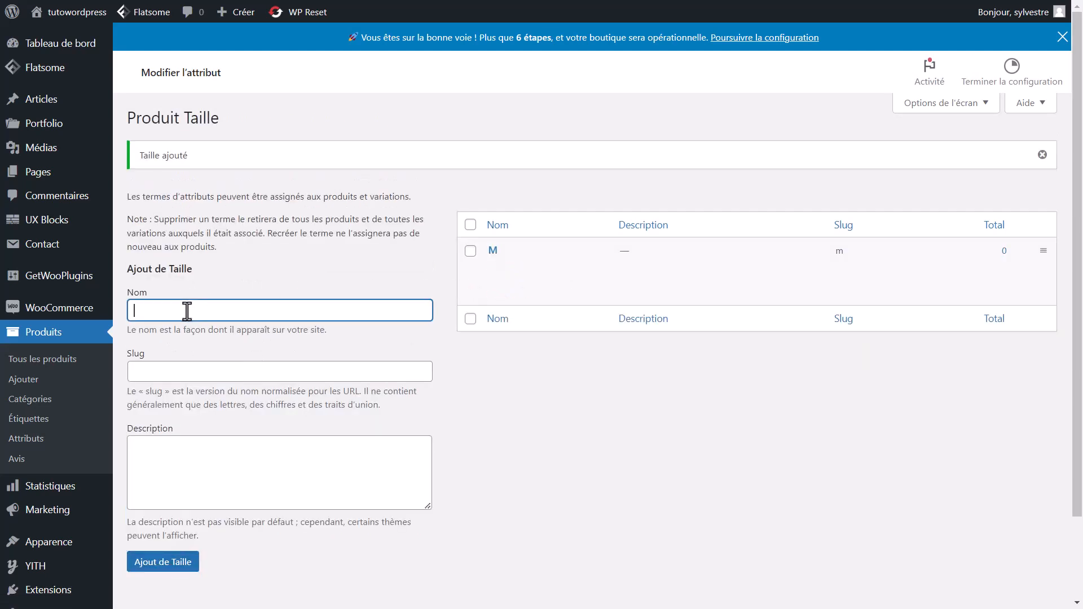
type("L")
left_click(163, 562)
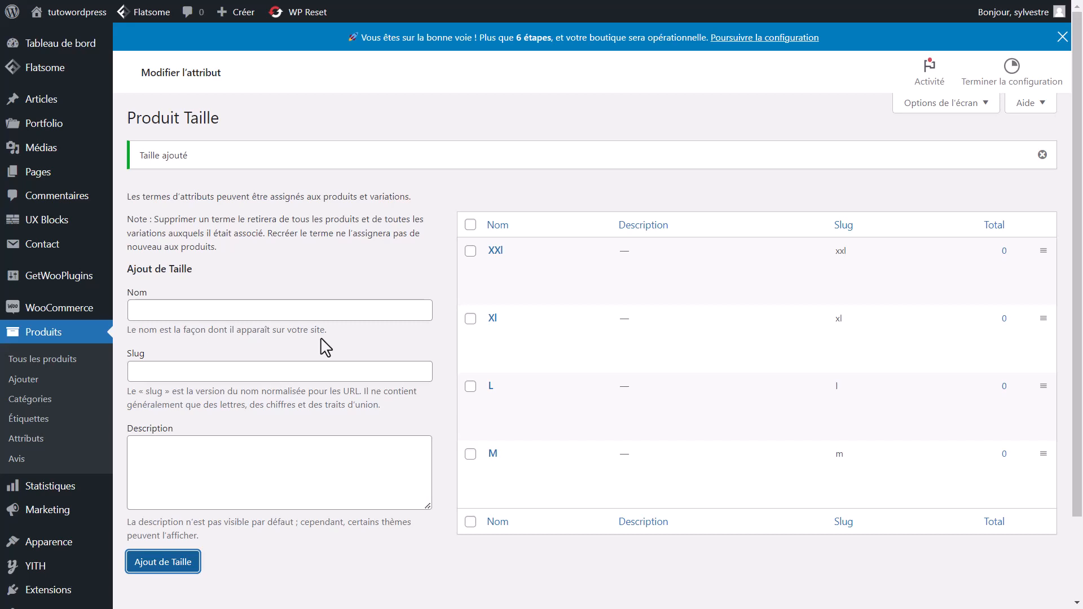
Step: Start a new product titled "T shirt dogcoin"
left_click(28, 381)
type("T")
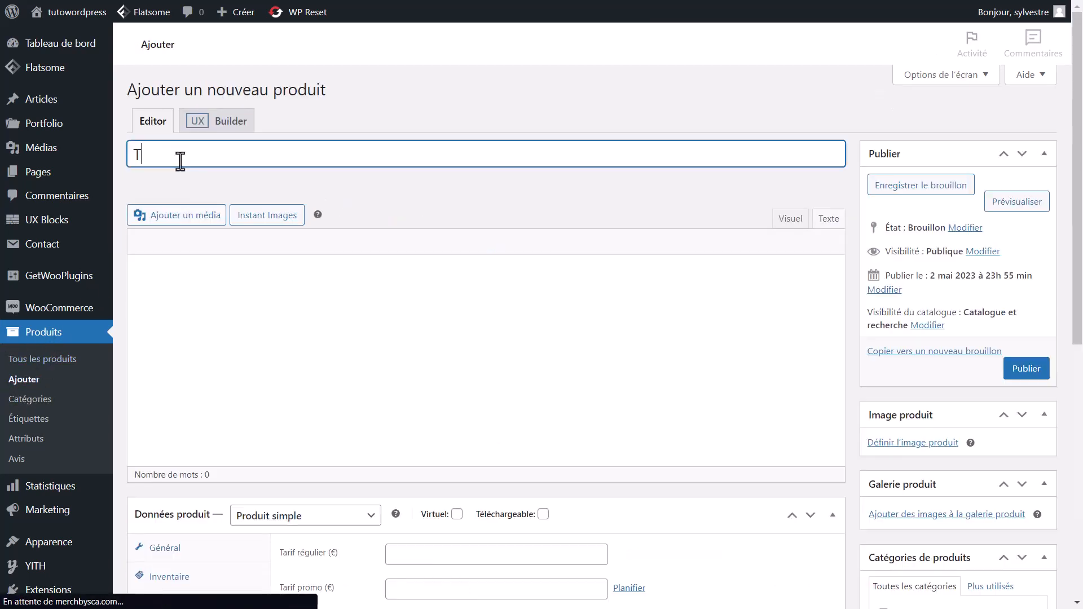
type(" shirt dogcoin")
left_click(209, 321)
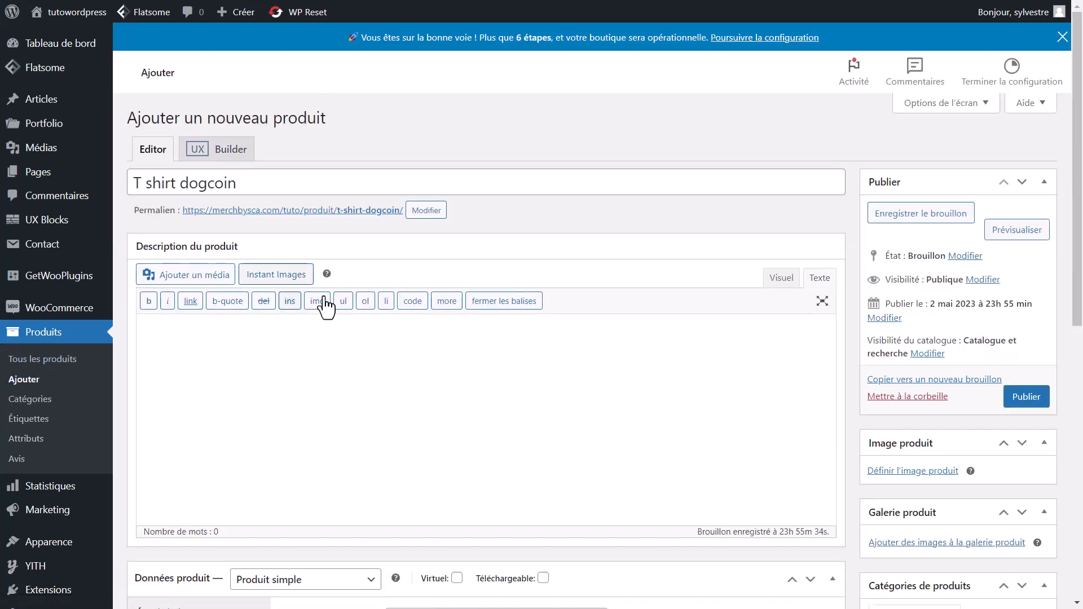
Step: Set the product image to the black Dogecoin T-shirt picture (1-2.jpg) from the media library
scroll(999, 435, "down", 3)
left_click(917, 330)
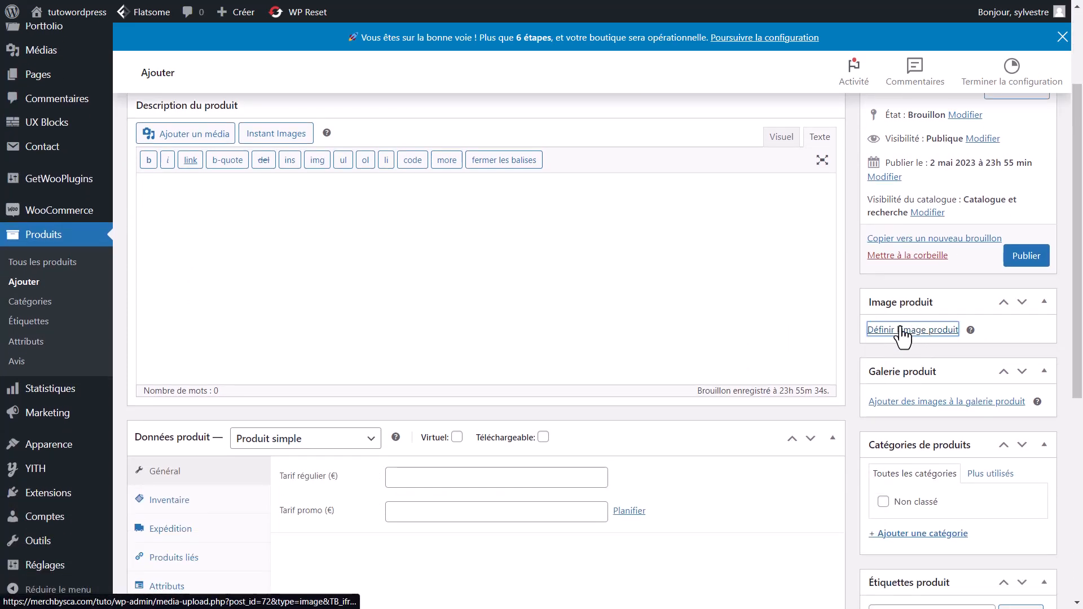
left_click(907, 332)
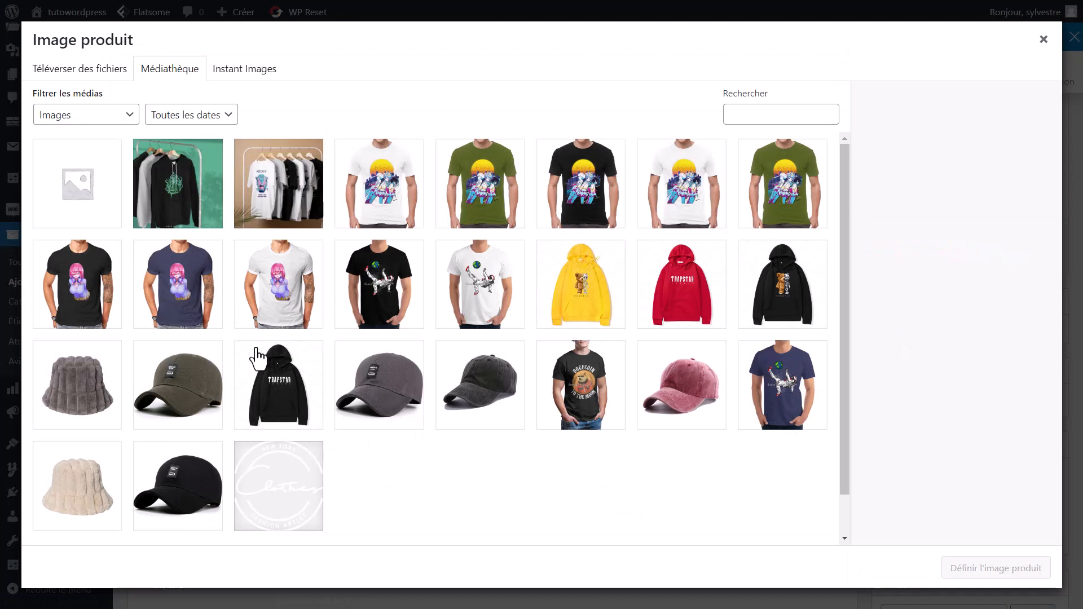
scroll(575, 330, "down", 1)
left_click(592, 341)
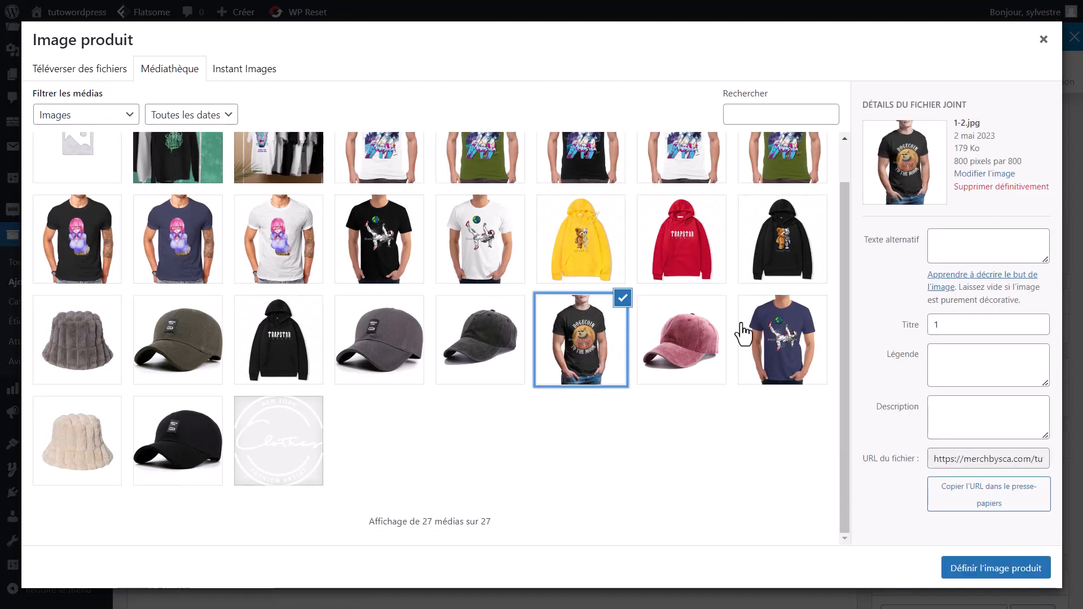
left_click(994, 575)
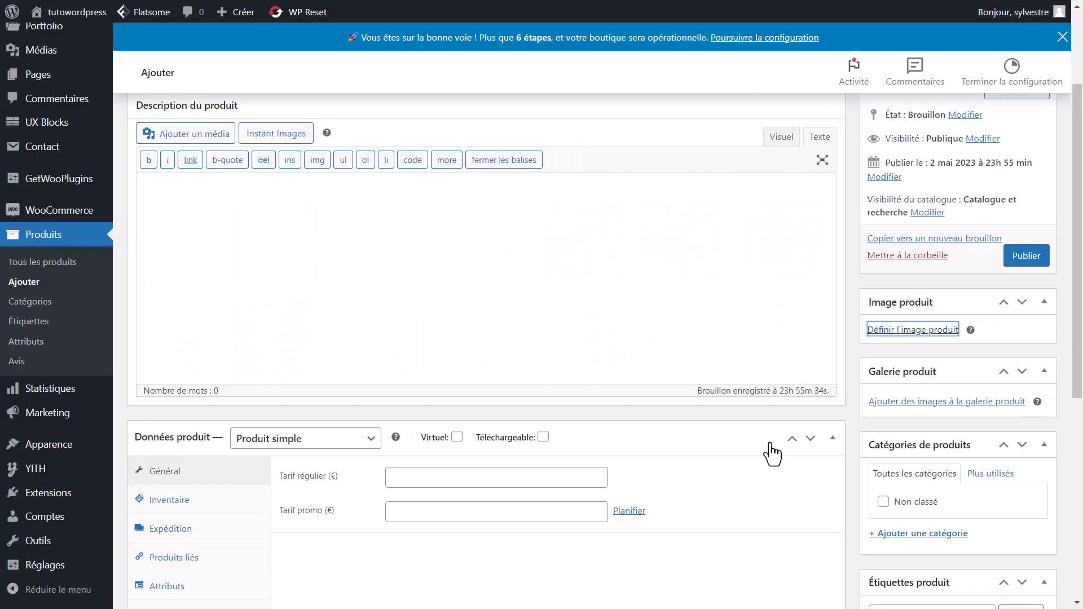
Step: Add the grey and navy Dogecoin T-shirt pictures to the product gallery
scroll(632, 451, "down", 1)
left_click(914, 571)
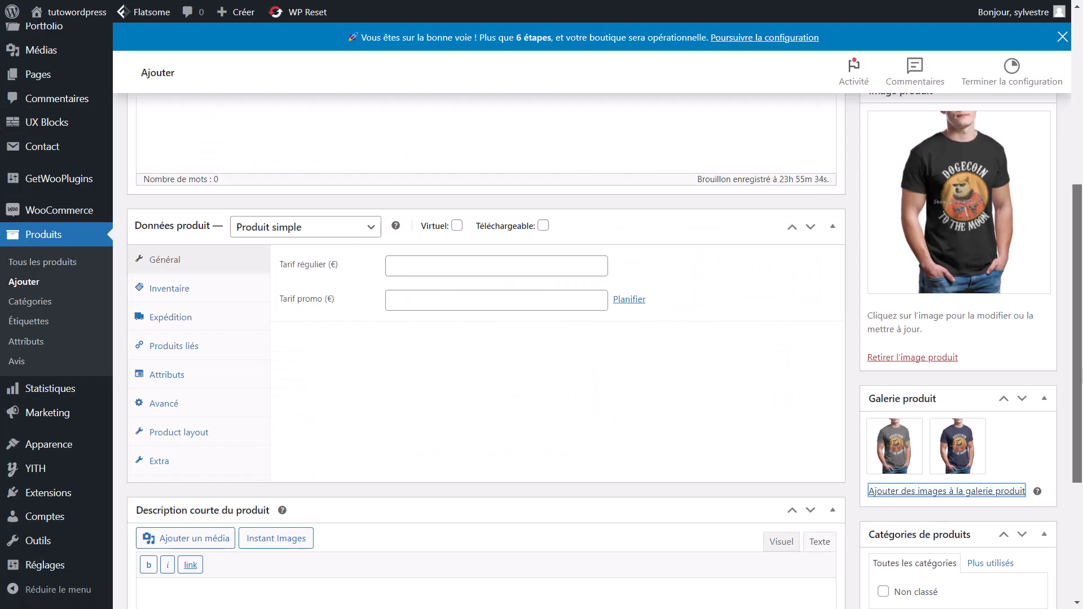
left_click_drag(1082, 370, 1082, 372)
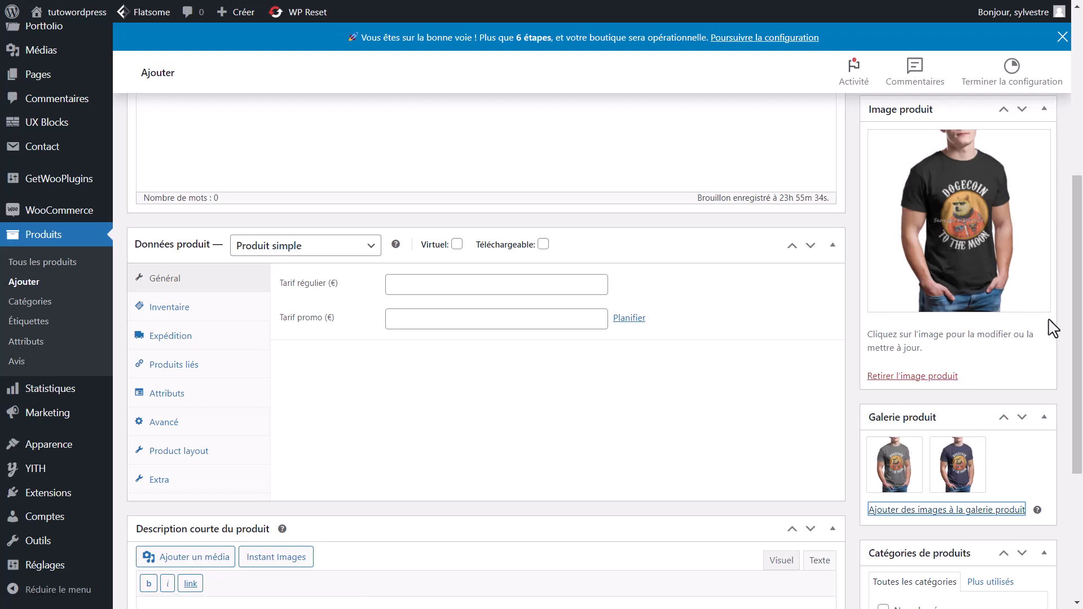
Step: Fill the product description with a Lorem ipsum paragraph and switch its editor to visual mode
left_click_drag(1082, 300, 1082, 185)
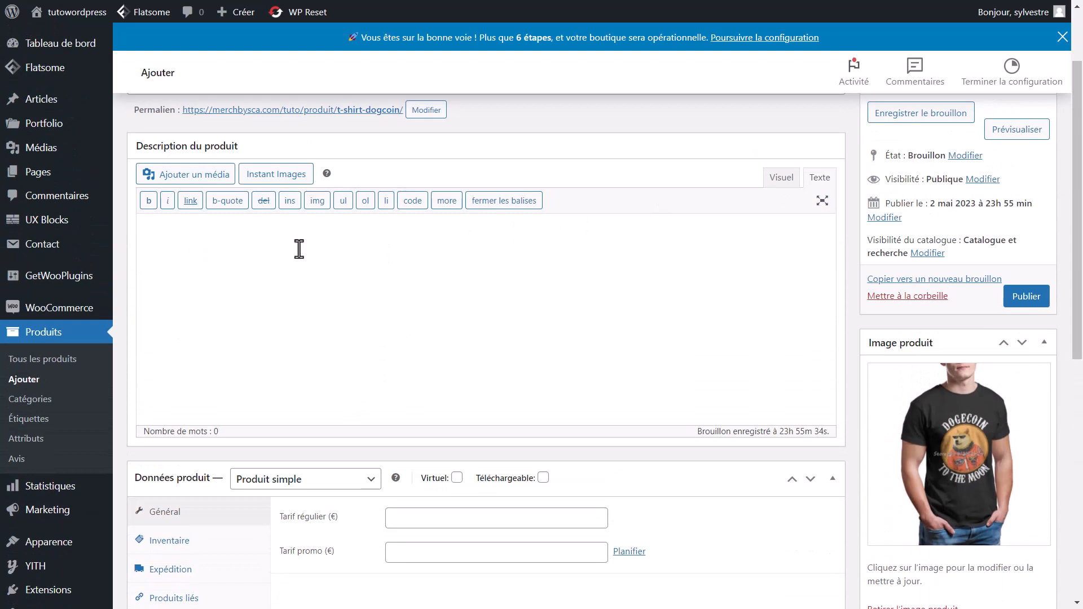
scroll(299, 249, "up", 2)
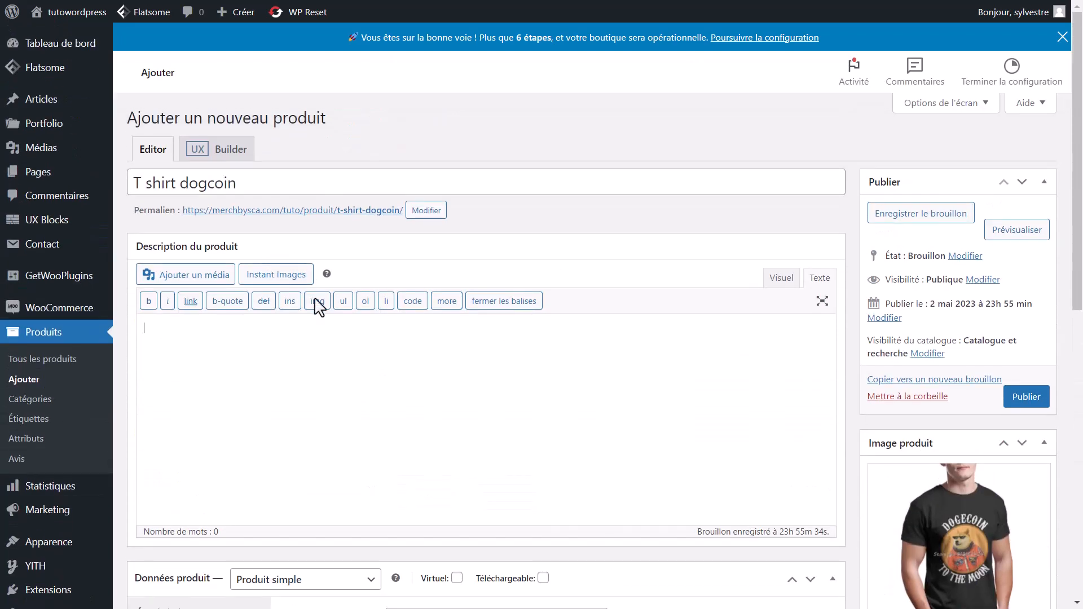
left_click(235, 359)
type("Lorem ipsum dolor sit amet, consectetur adipiscing elit. Maecenas mi nisl, ultrices a massa quis, consectetur laoreet ante. Fusce rutrum luctus nisi et aliquam. Sed a enim eleifend, iaculis urna faucibus, vulputate dolor. Mauris lorem ligula, ornare nec euismod eu, pulvinar vel arcu. Fusce quis congue elit, eu dictum felis. Fusce pharetra purus sed imperdiet gravida. Proin porta consequat ex eu facilisis. Mauris accumsan lectus sit amet ex commodo, in aliquet felis laoreet. Vivamus sapien est, dignissim vel massa at, pulvinar luctus orci. Proin facilisis vel felis ut laoreet. Aliquam sodales pharetra ipsum, luctus egestas nunc placerat et. Nunc luctus tristique nisi nec tincidunt. Cras ut pharetra magna. Curabitur ultricies congue tellus sed tempor.")
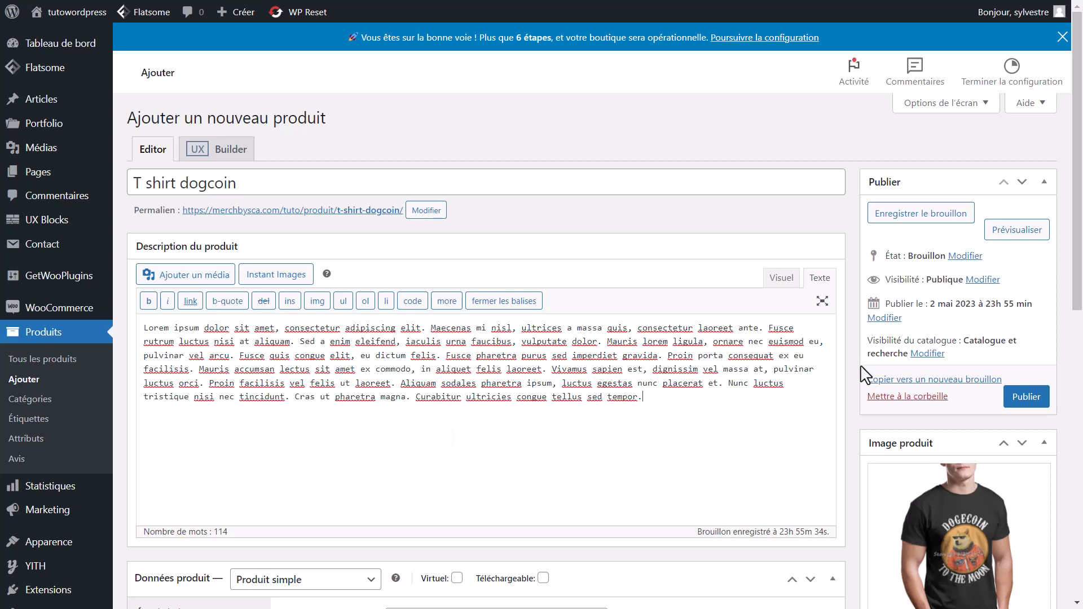
left_click(782, 280)
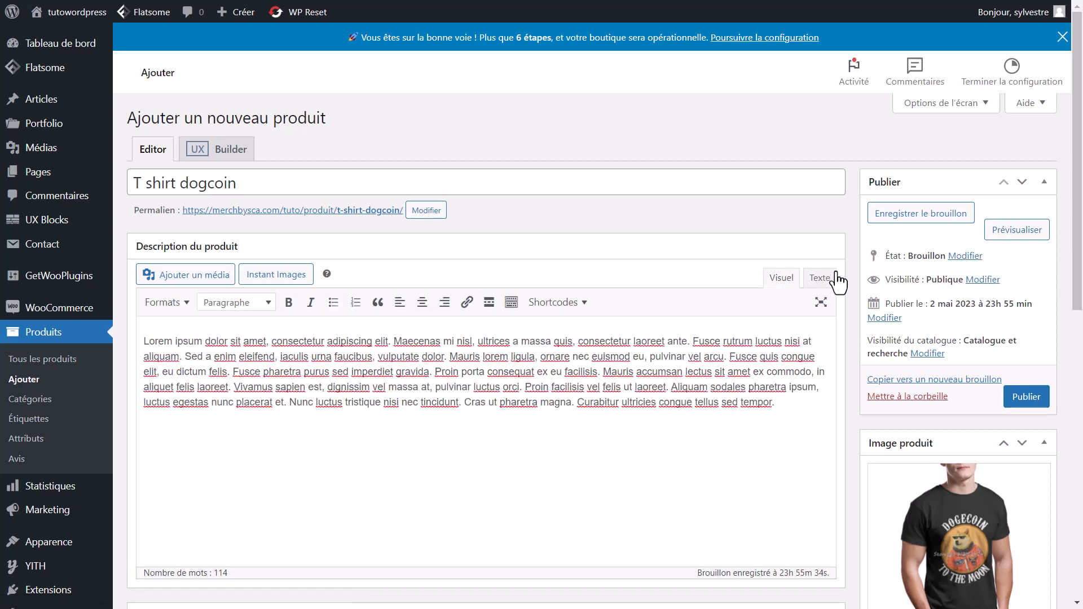
left_click(820, 285)
left_click(779, 285)
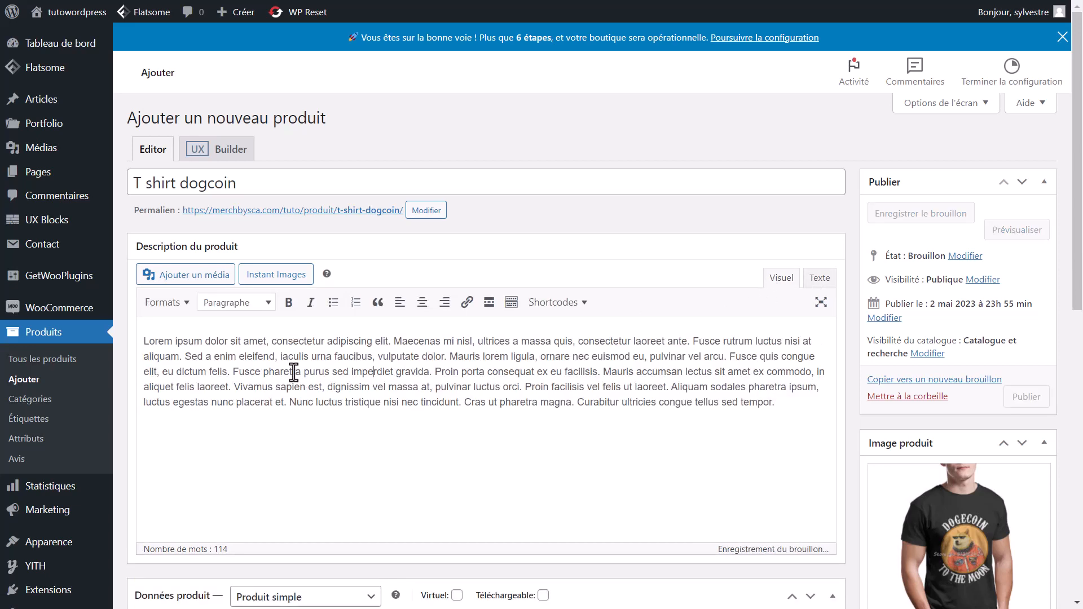
Step: Put the opening words "Lorem ipsum" of the description on their own line and format them as Titre 3
left_click_drag(205, 342, 121, 340)
key("Return")
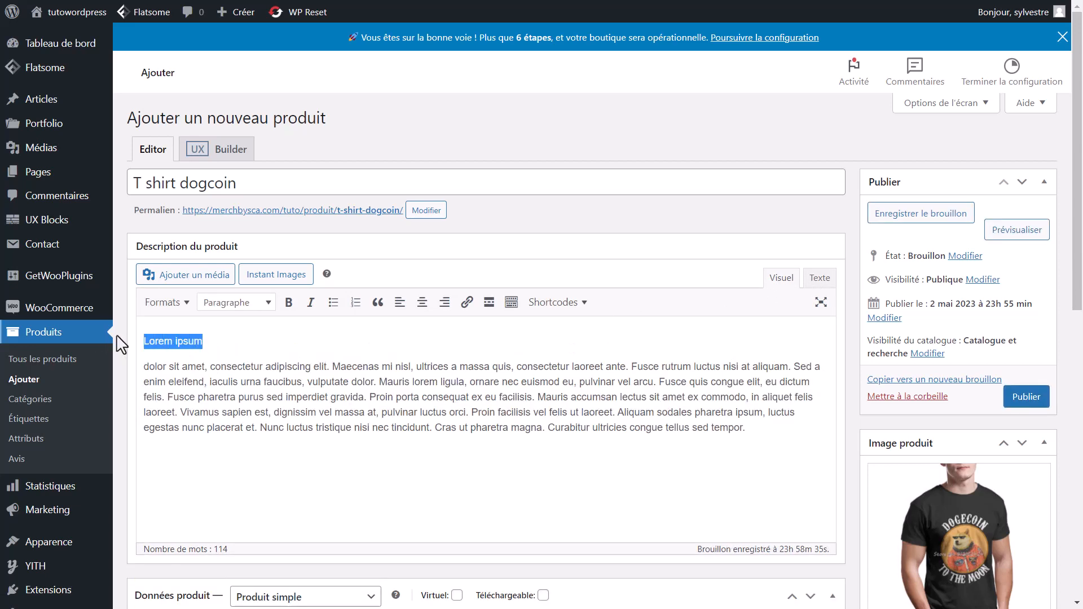
left_click(229, 304)
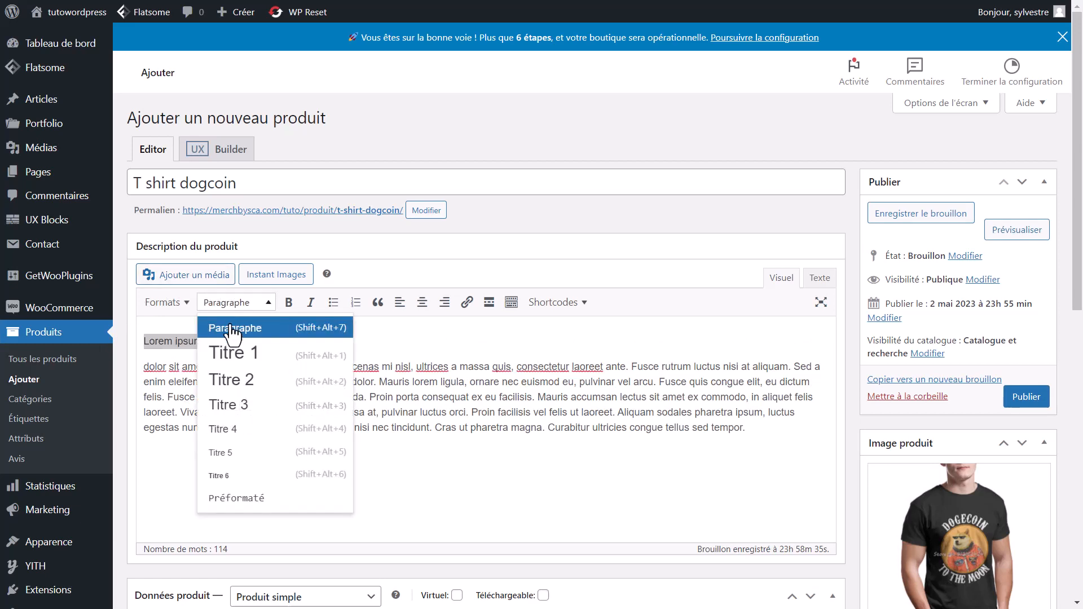
left_click(248, 406)
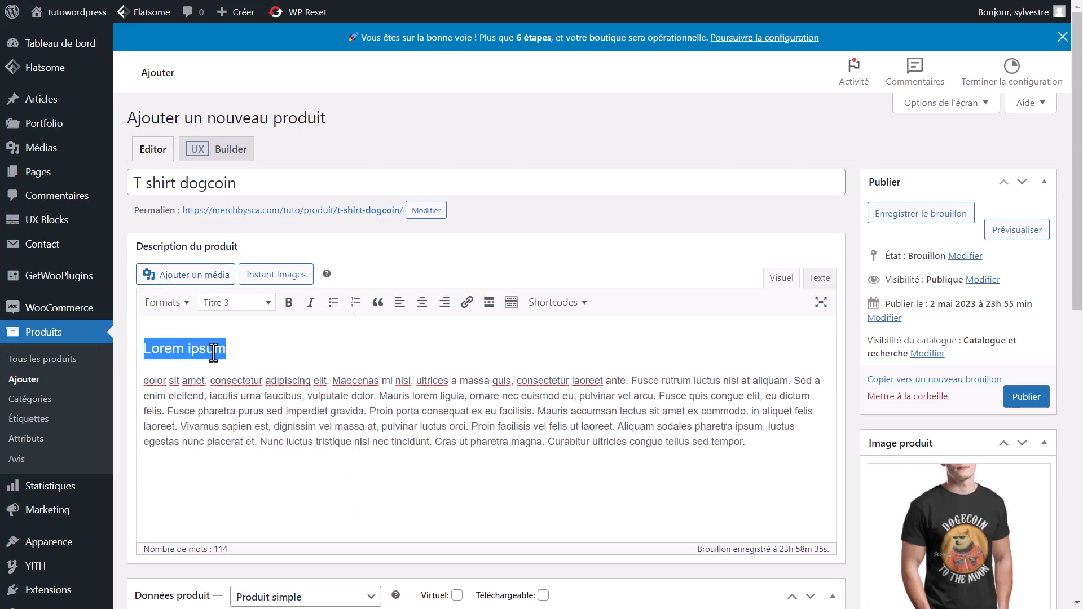
left_click(240, 364)
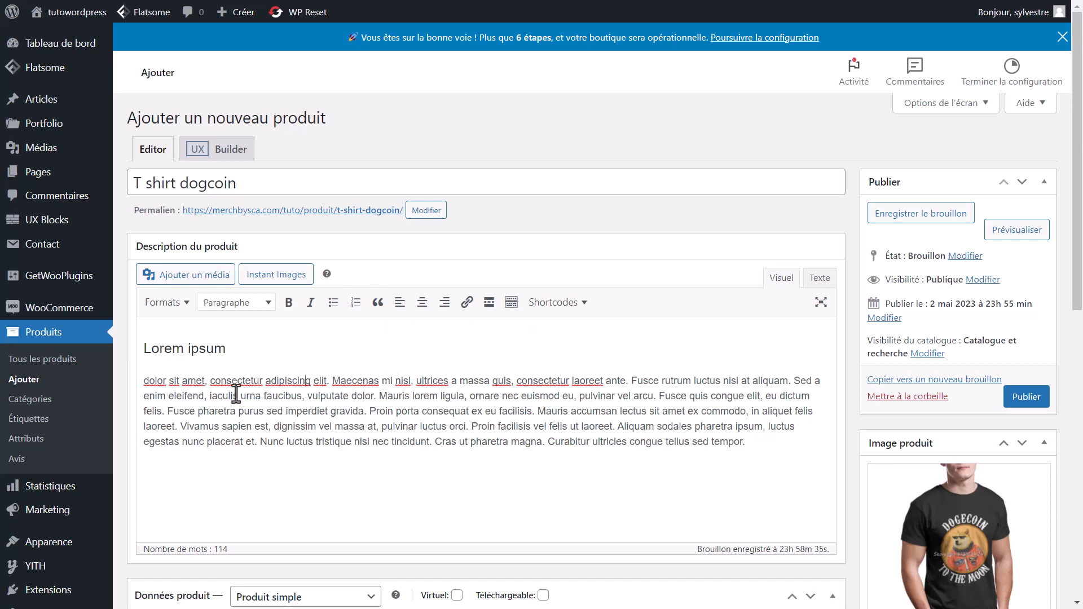
left_click_drag(456, 382, 444, 382)
left_click_drag(292, 383, 288, 383)
left_click_drag(208, 382, 173, 380)
left_click_drag(627, 383, 141, 368)
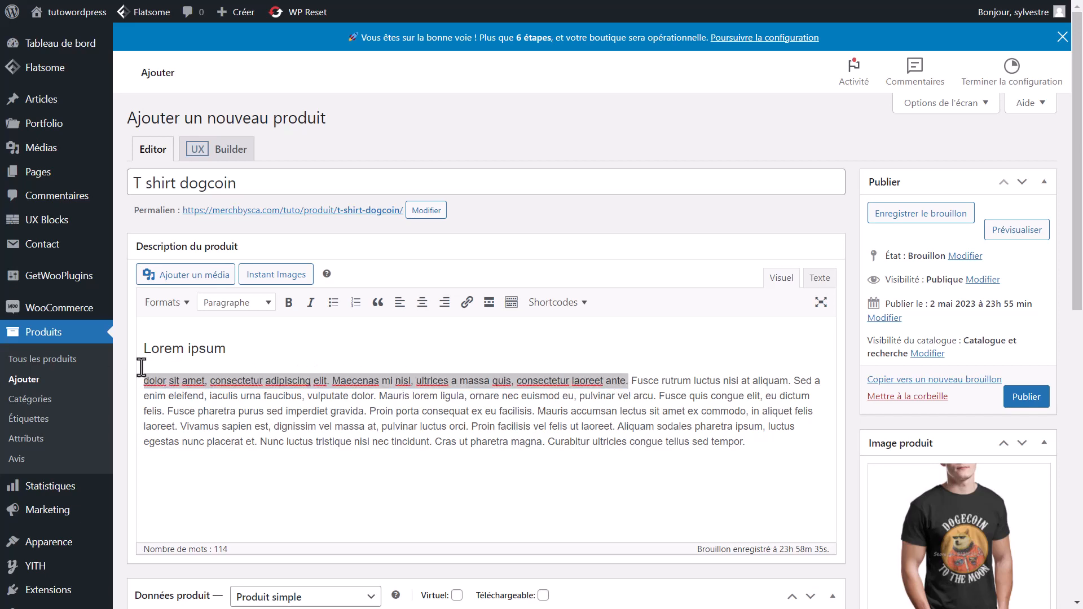
Step: Fill the product's short description with the Lorem ipsum text, cutting everything after "ultrices a massa quis,"
scroll(341, 361, "down", 10)
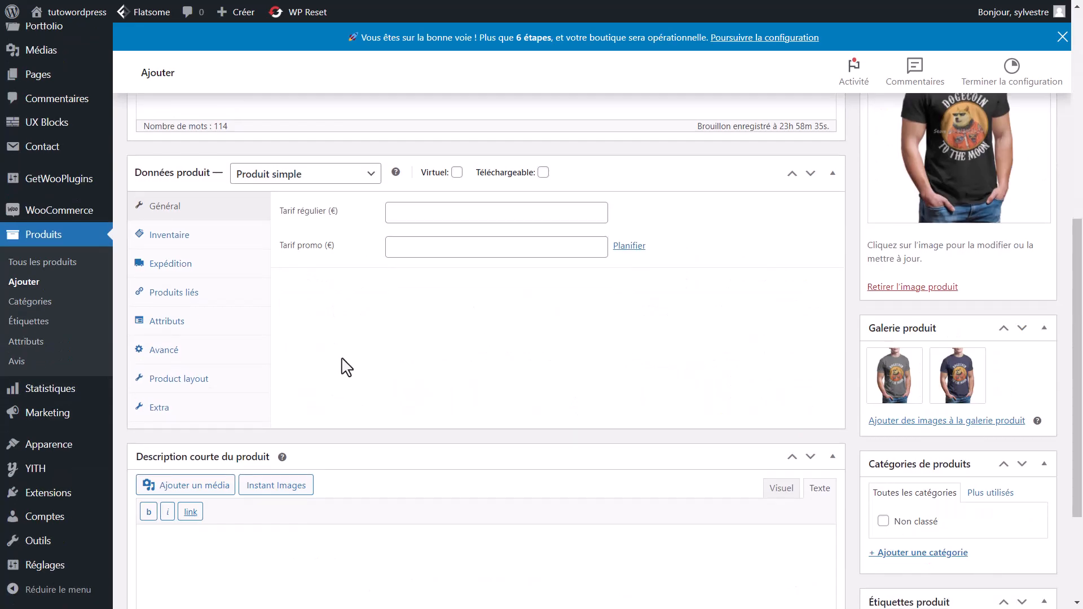
left_click(294, 416)
type("Lorem ipsum dolor sit amet, consectetur adipiscing elit. Maecenas mi nisl, ultrices a massa quis, consectetur laoreet ante. Fusce rutrum luctus nisi at aliquam. Sed a enim eleifend, iaculis urna faucibus, vulputate dolor. Mauris lorem ligula, ornare nec euismod eu, pulvinar vel arcu. Fusce quis congue elit, eu dictum felis. Fusce pharetra purus sed imperdiet gravida. Proin porta consequat ex eu facilisis. Mauris accumsan lectus sit amet ex commodo, in aliquet felis laoreet. Vivamus sapien est, dignissim vel massa at, pulvinar luctus orci. Proin facilisis vel felis ut laoreet. Aliquam sodales pharetra ipsum, luctus egestas nunc placerat et. Nunc luctus tristique nisi nec tincidunt. Cras ut pharetra magna. Curabitur ultricies congue tellus sed tempor.")
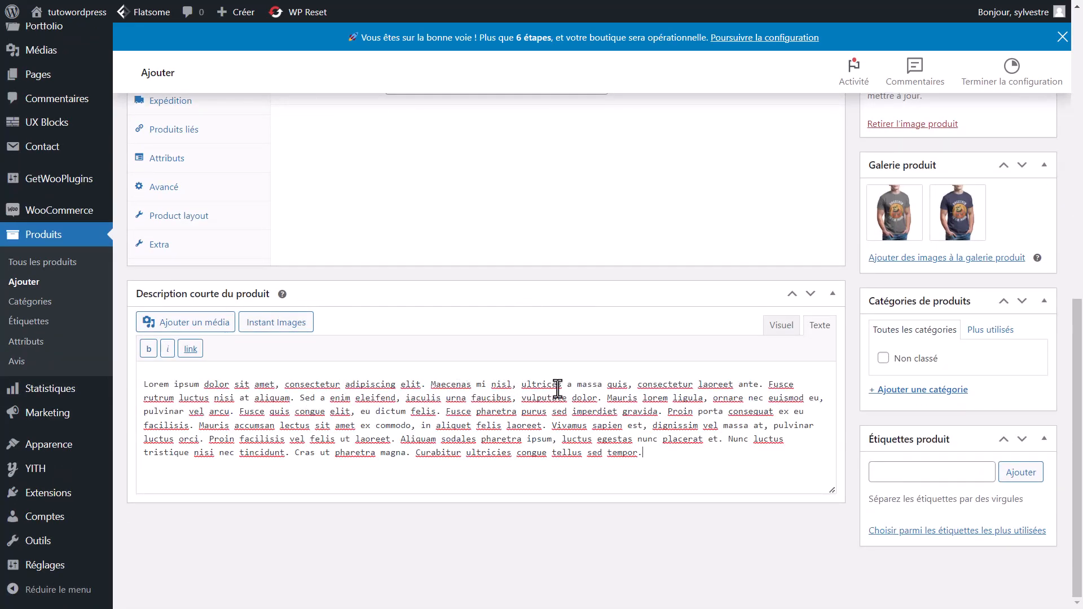
left_click_drag(639, 386, 717, 468)
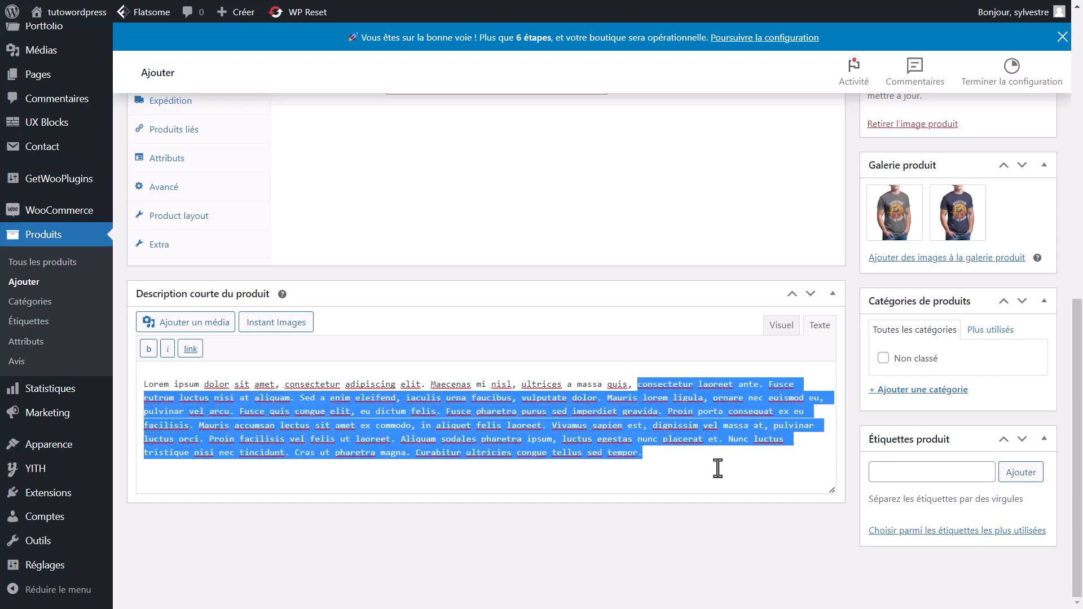
key("BackSpace")
Step: Switch the short description's editor to visual mode
scroll(759, 340, "up", 4)
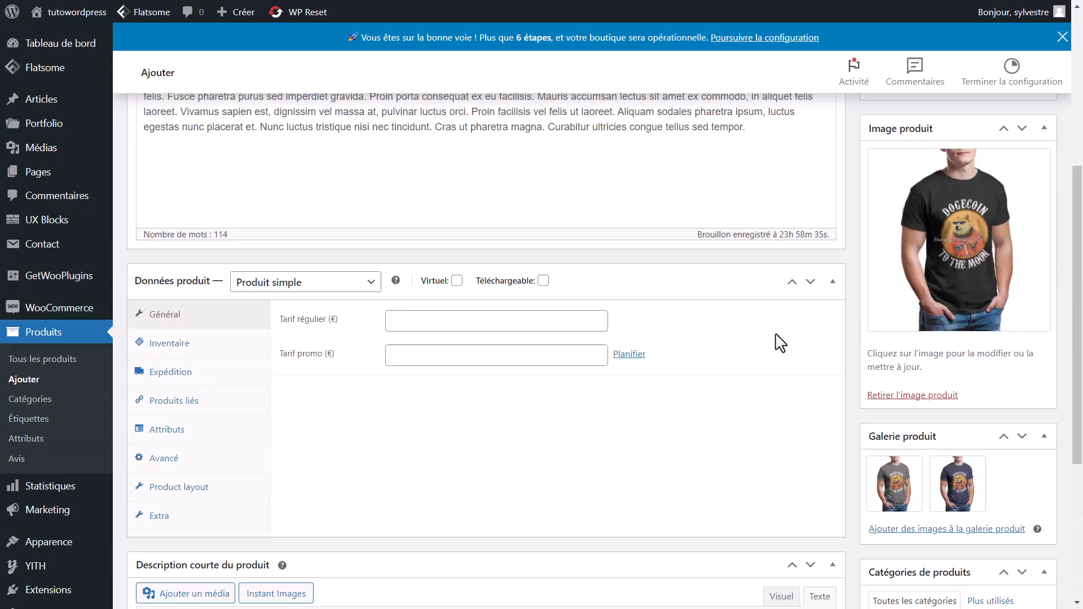
scroll(773, 379, "down", 3)
left_click(783, 398)
scroll(590, 343, "up", 10)
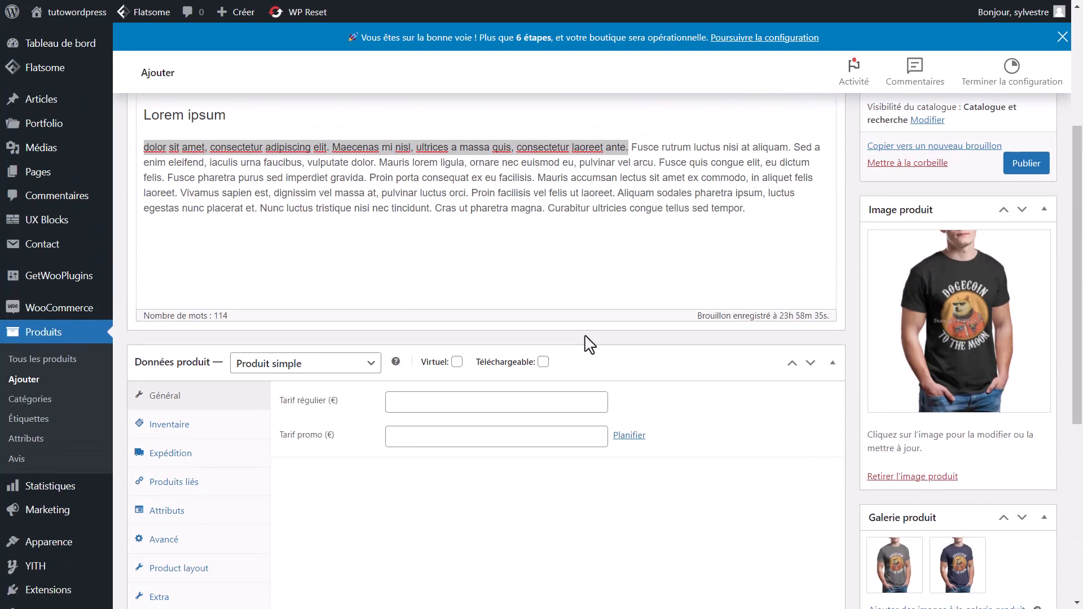
Step: Publish the T shirt dogcoin product and change its product type to Produit variable
left_click(1017, 398)
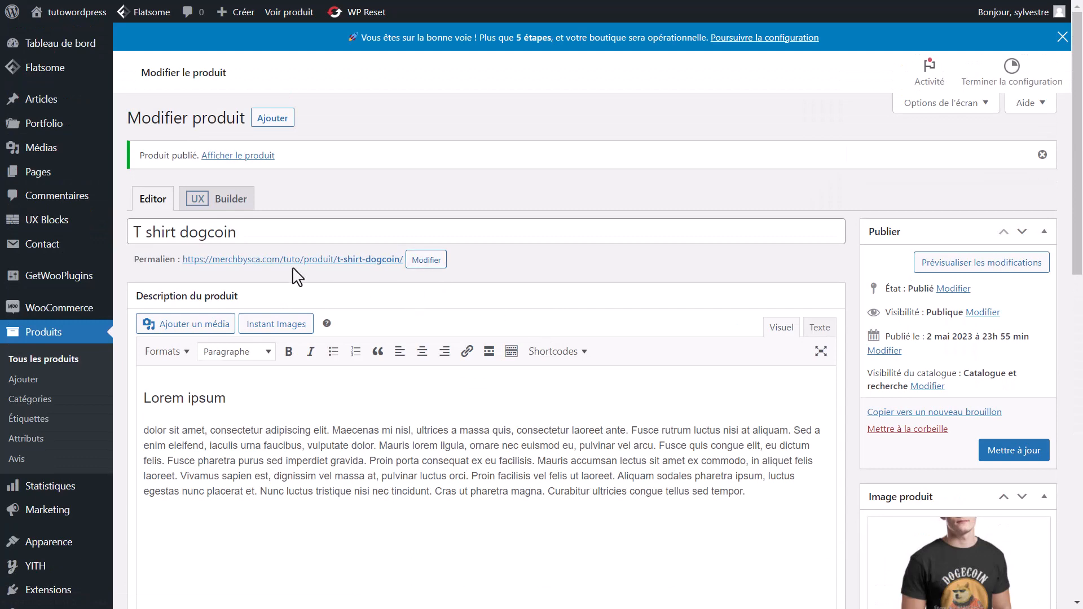
scroll(329, 222, "down", 7)
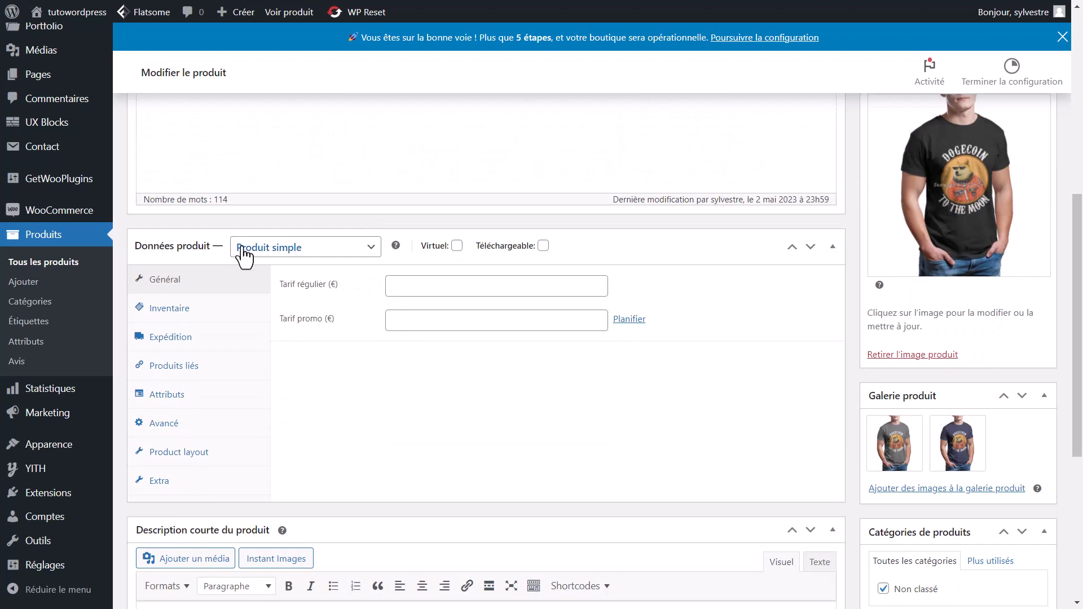
left_click(260, 256)
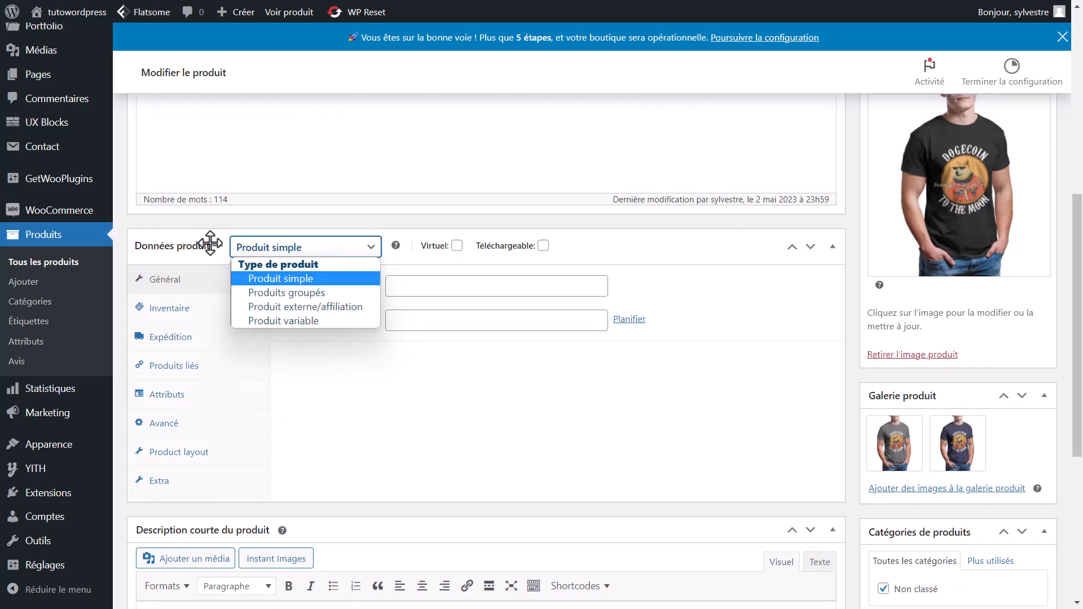
left_click(279, 321)
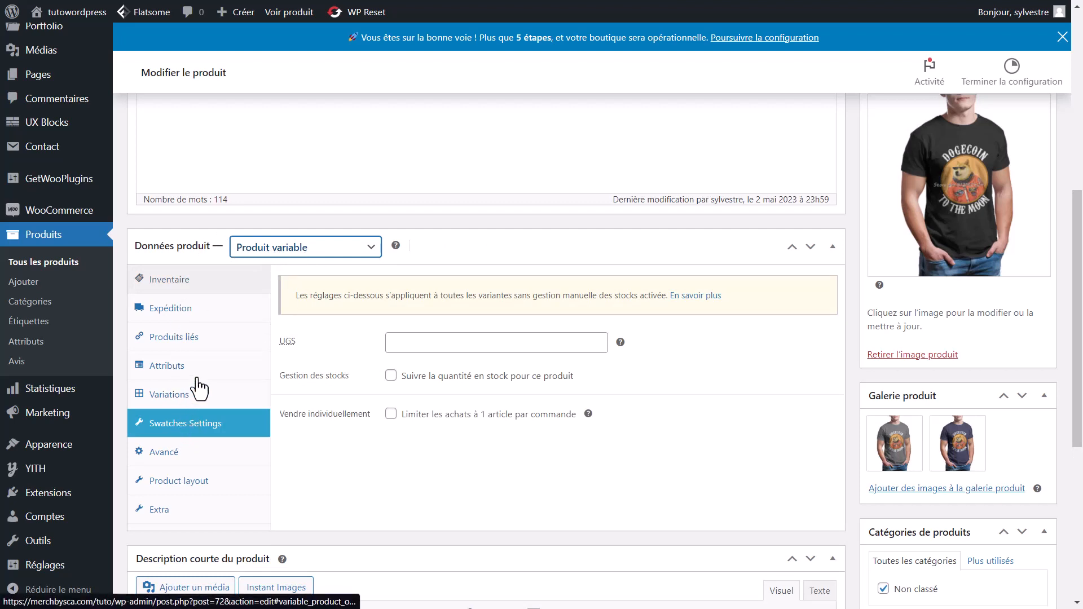
Step: Add the existing attributes Couleur and Taille to the product
left_click(178, 368)
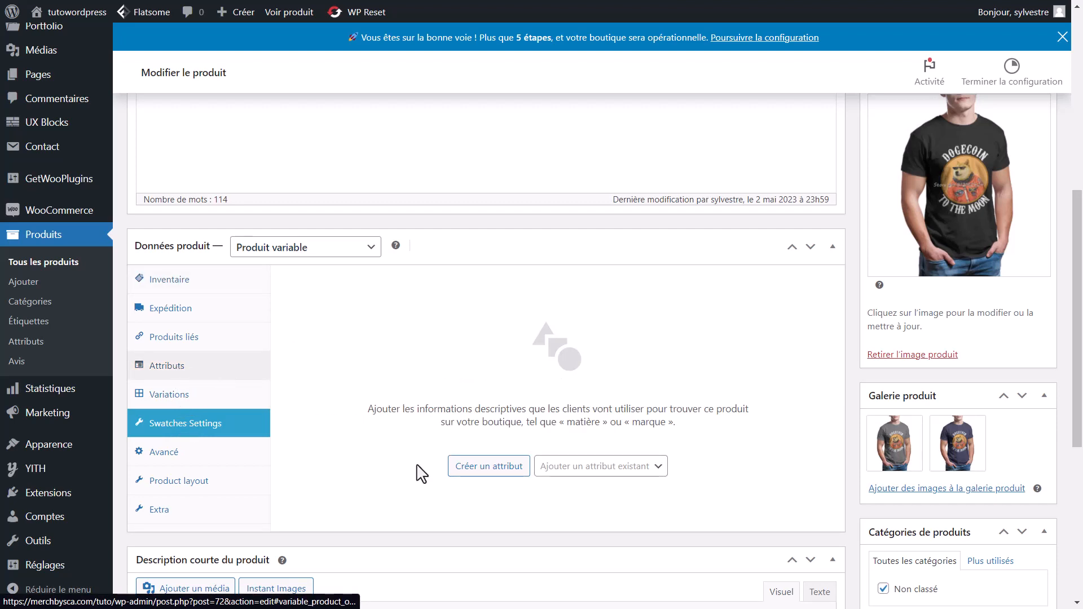
left_click(556, 467)
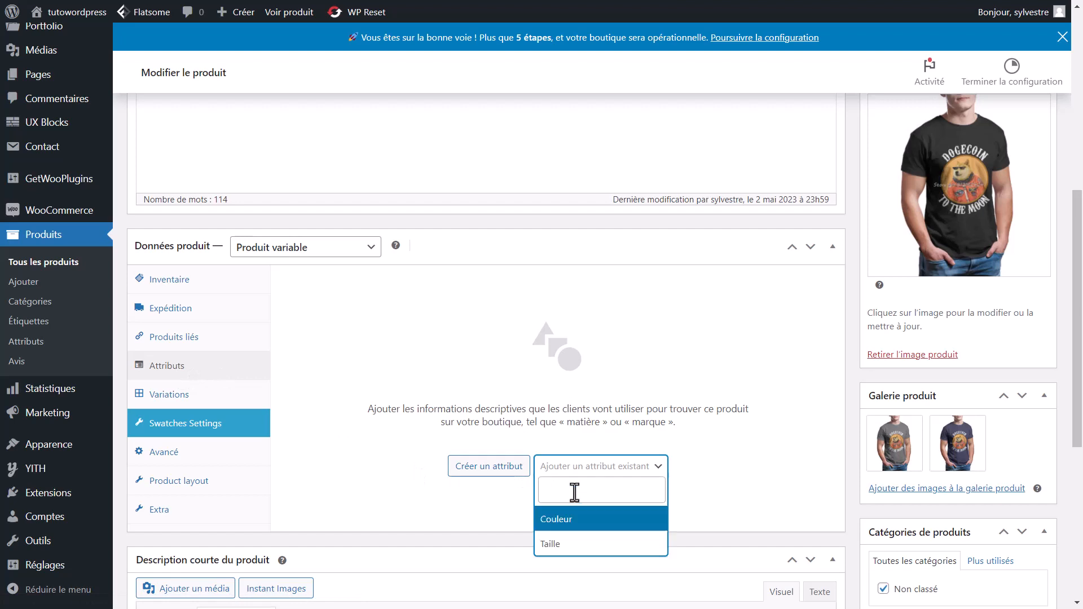
left_click(555, 523)
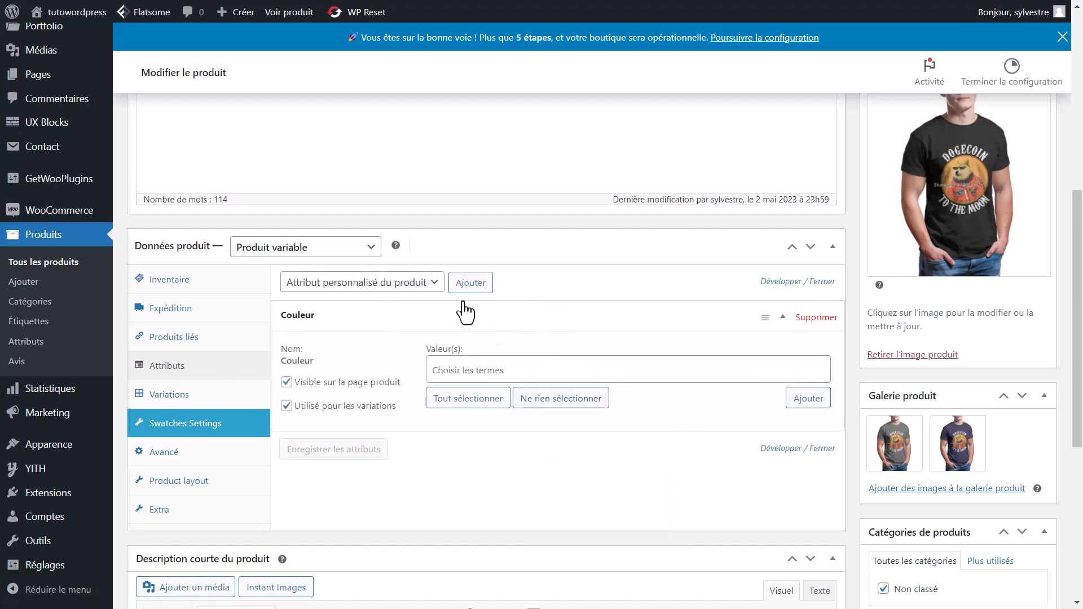
left_click(422, 286)
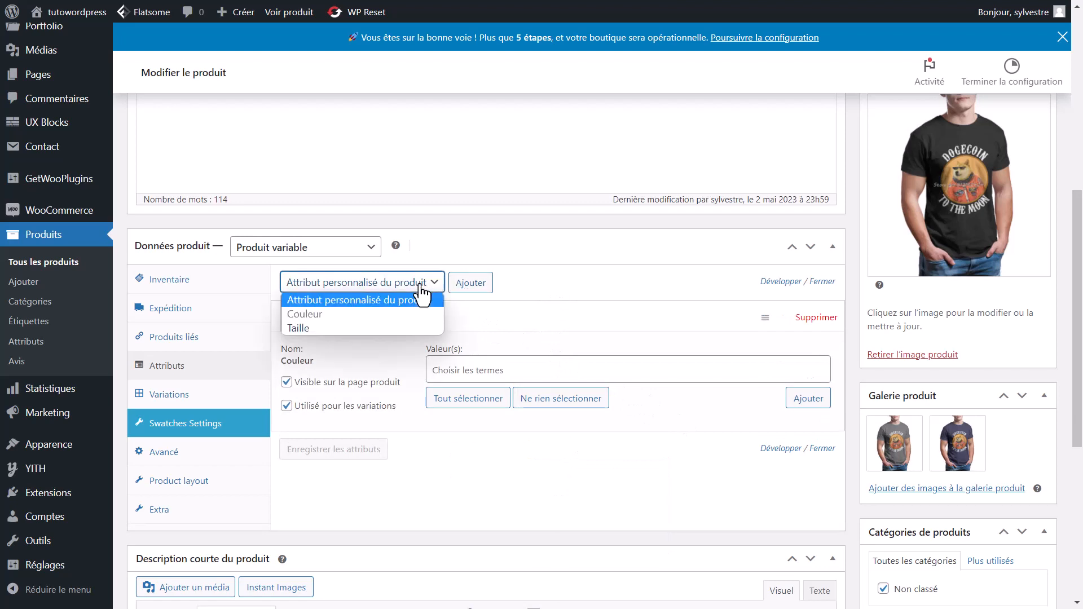
left_click(369, 328)
left_click(466, 285)
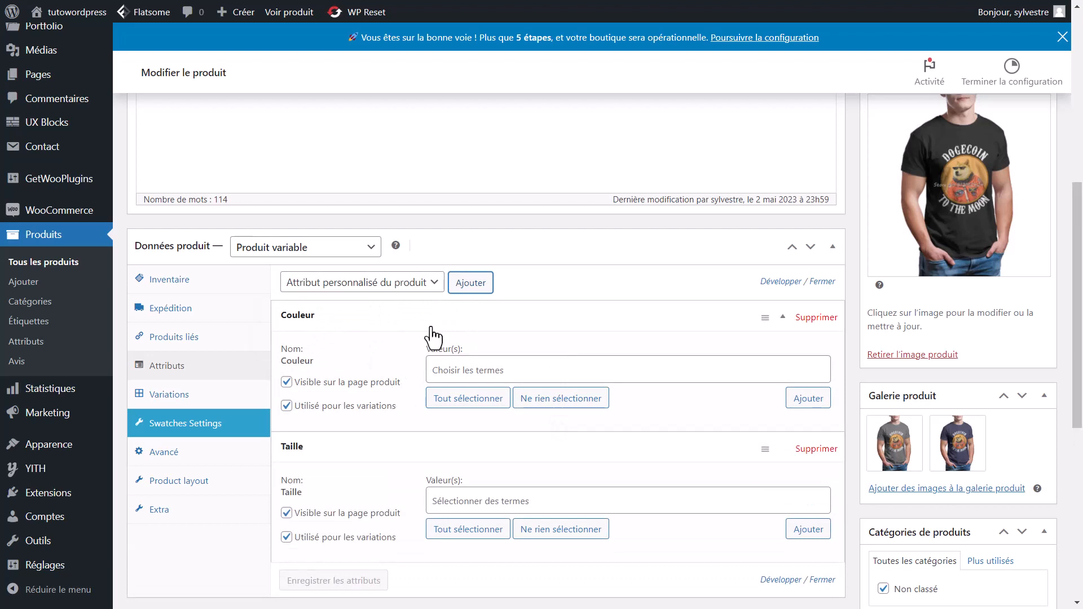
Step: Fill the Couleur attribute with all its terms and remove the unneeded ones, keeping only Bleu, Gris and Noir
left_click(481, 401)
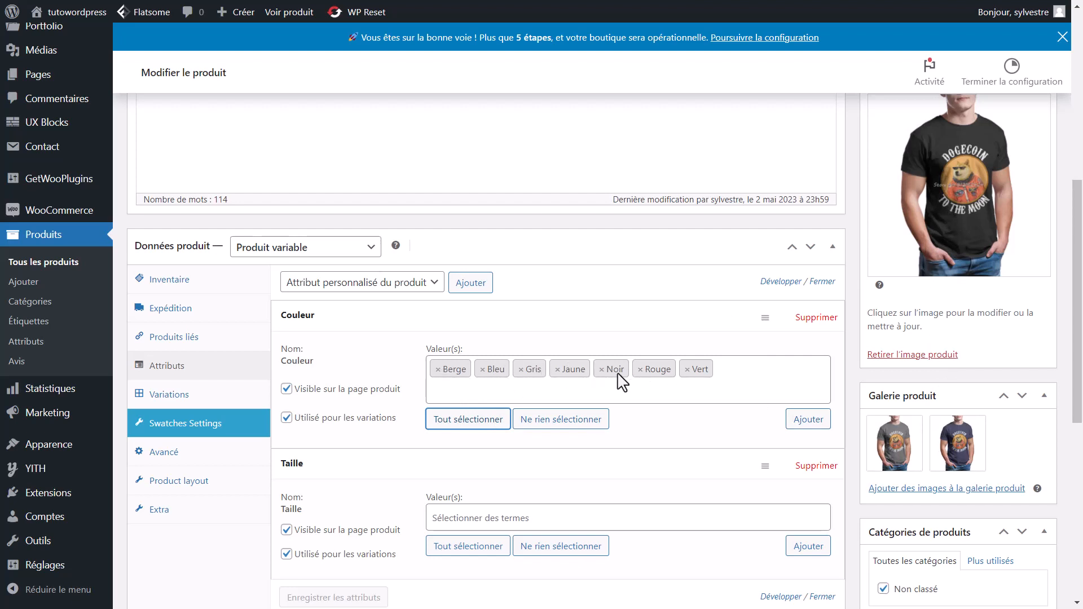
mouse_move(967, 443)
left_click(438, 373)
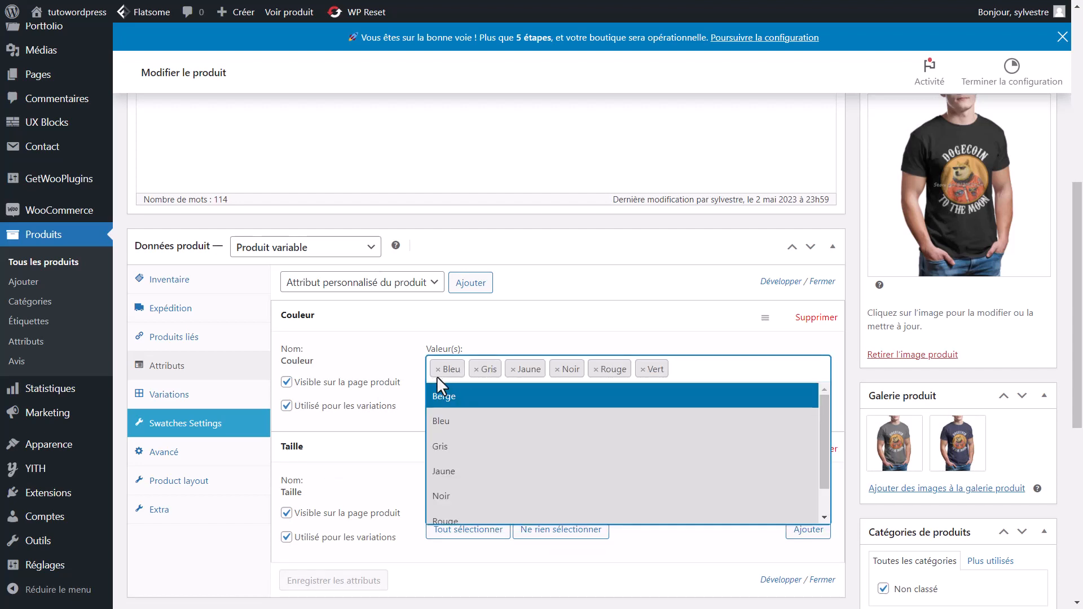
left_click(512, 371)
left_click(551, 370)
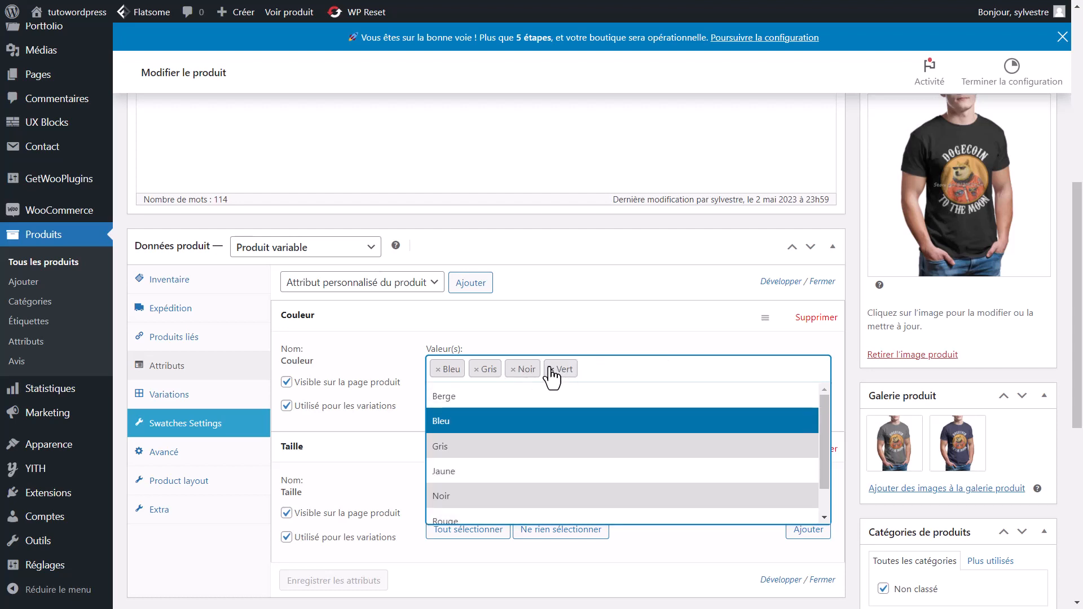
left_click(550, 369)
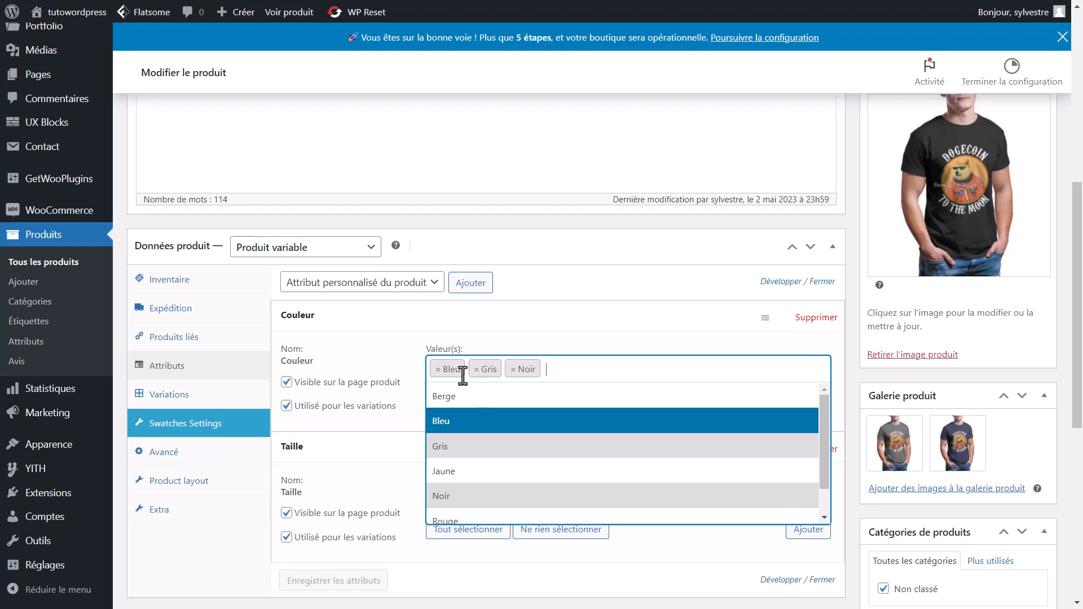
left_click(500, 376)
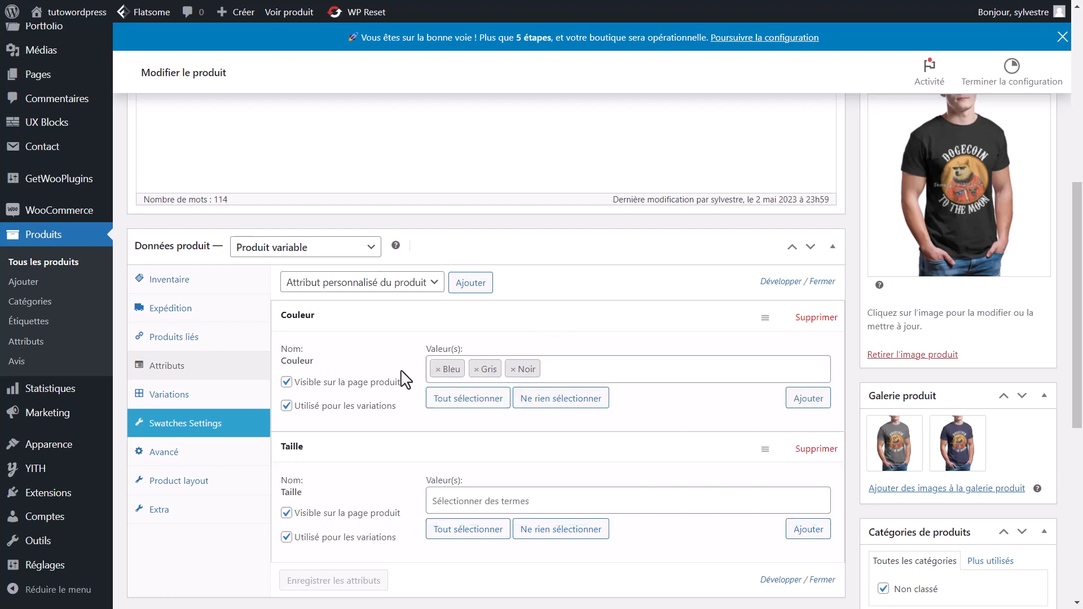
Step: Assign the values M and L to the Taille attribute and save the product's attributes
scroll(375, 407, "down", 1)
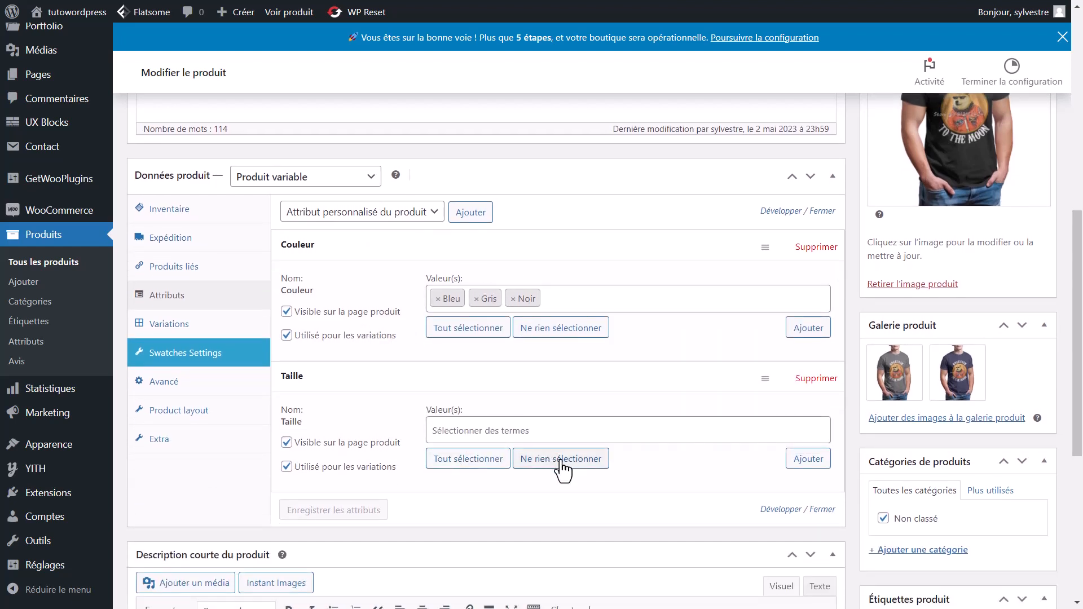
left_click(515, 433)
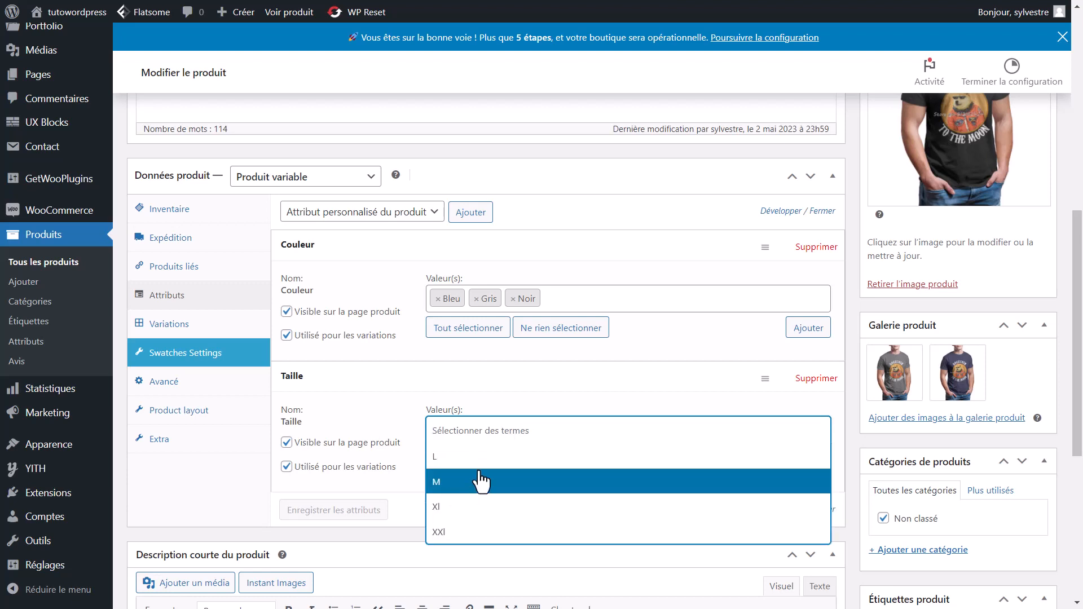
left_click(476, 487)
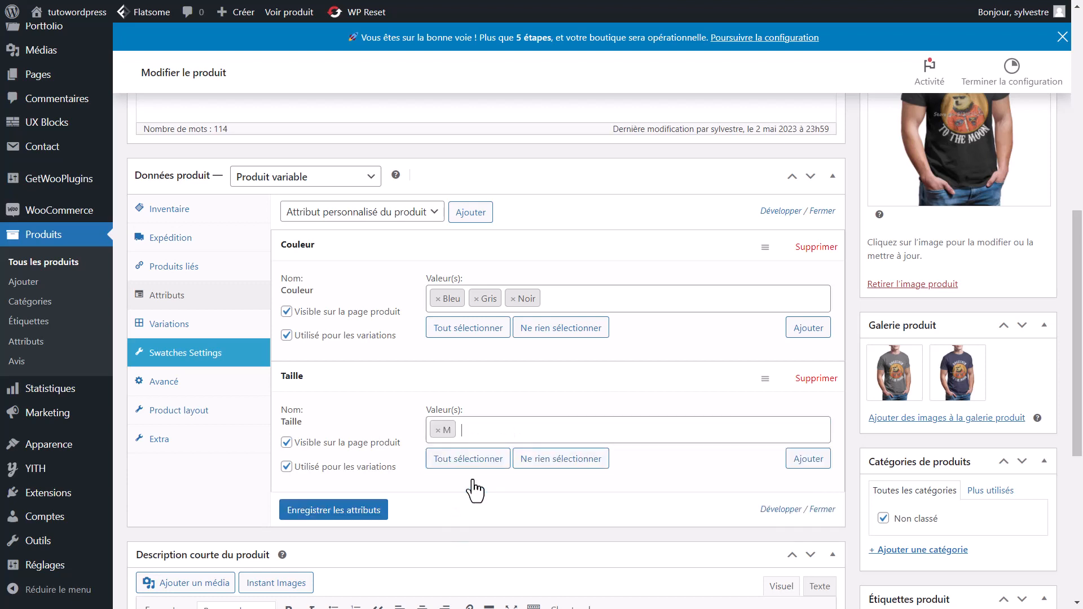
left_click(504, 431)
left_click(459, 482)
left_click(486, 430)
left_click(439, 480)
left_click(475, 432)
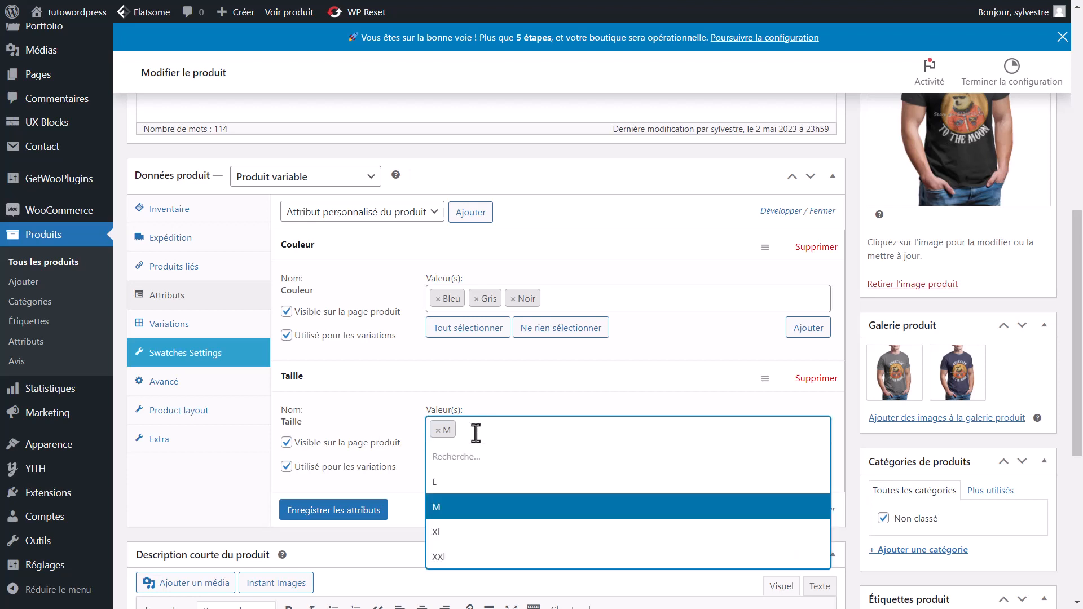
left_click(449, 477)
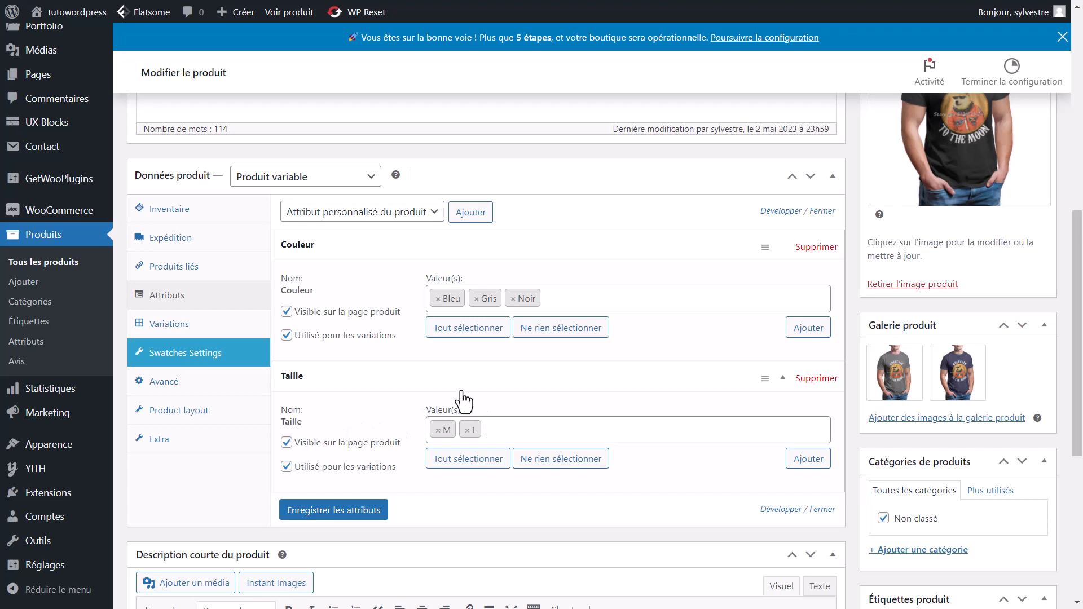
left_click(353, 510)
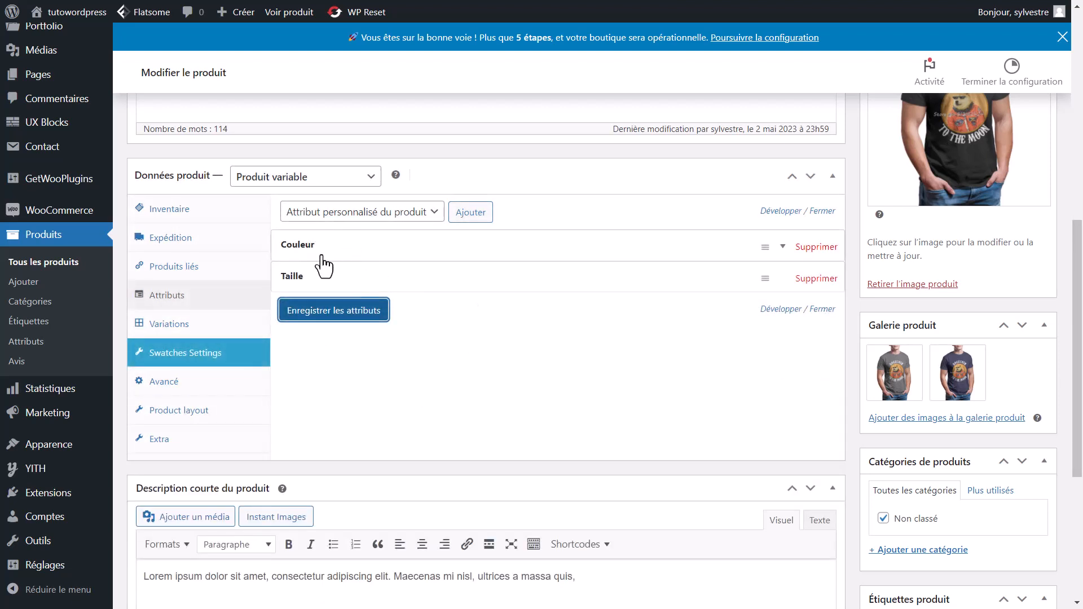
Step: Generate variations for every combination of the product's attributes and confirm their creation
left_click(174, 327)
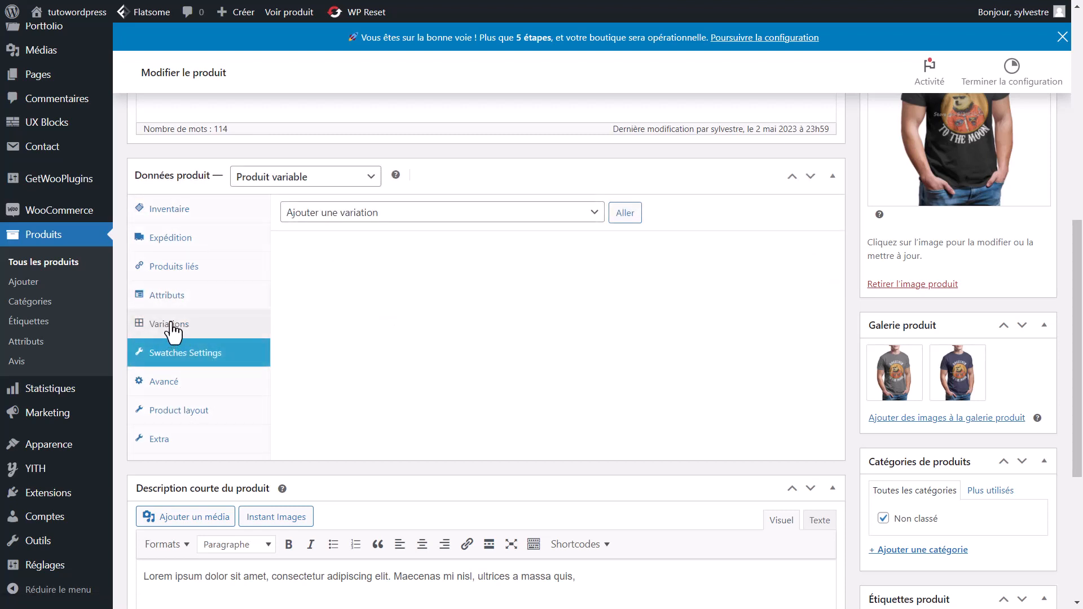
left_click(395, 216)
left_click(335, 247)
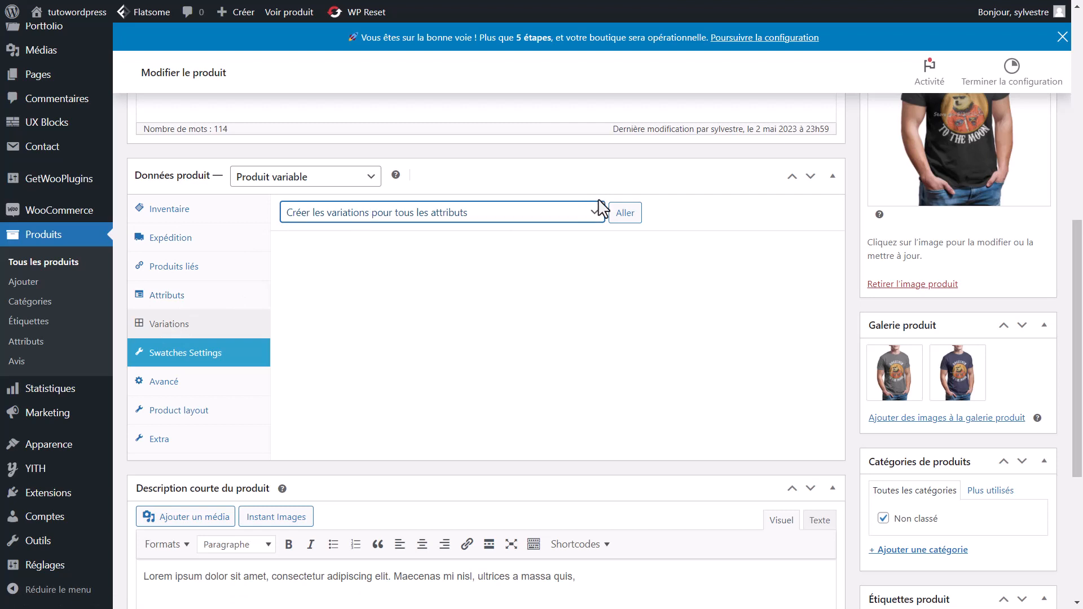
left_click(623, 216)
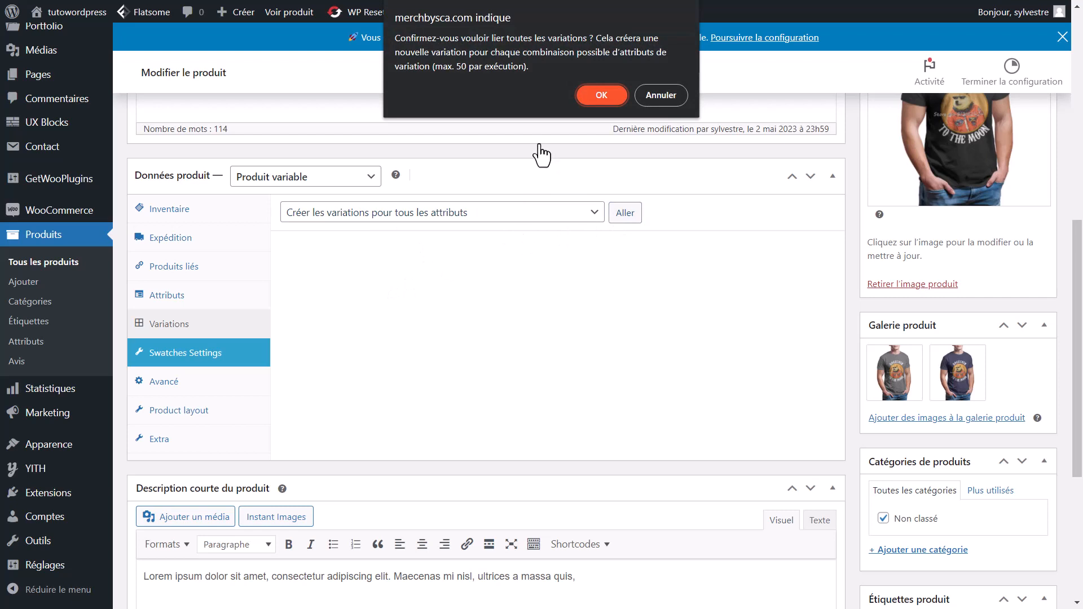
left_click(593, 98)
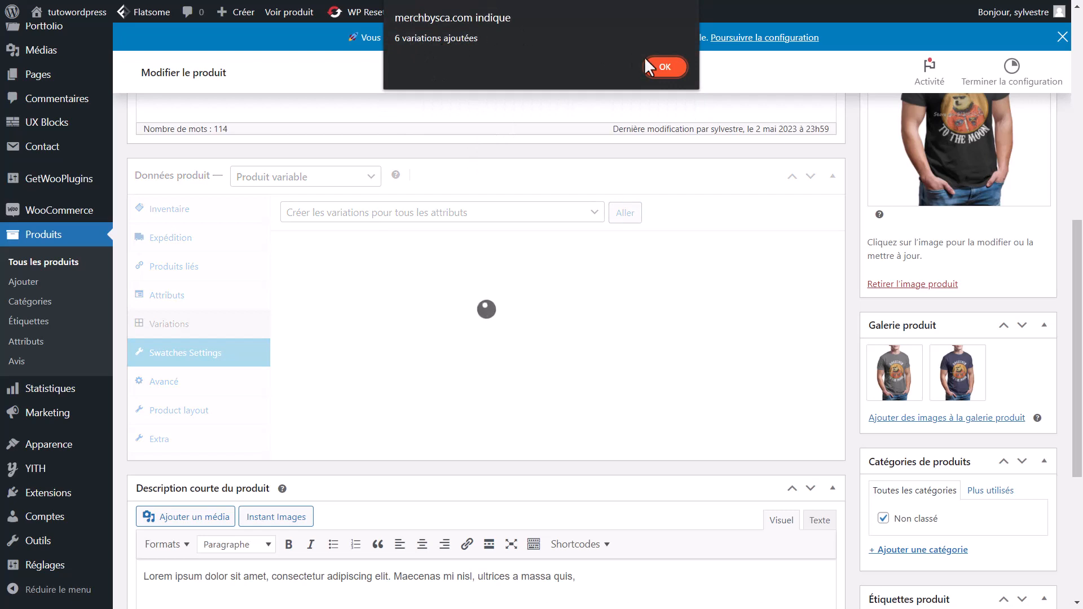
left_click(662, 63)
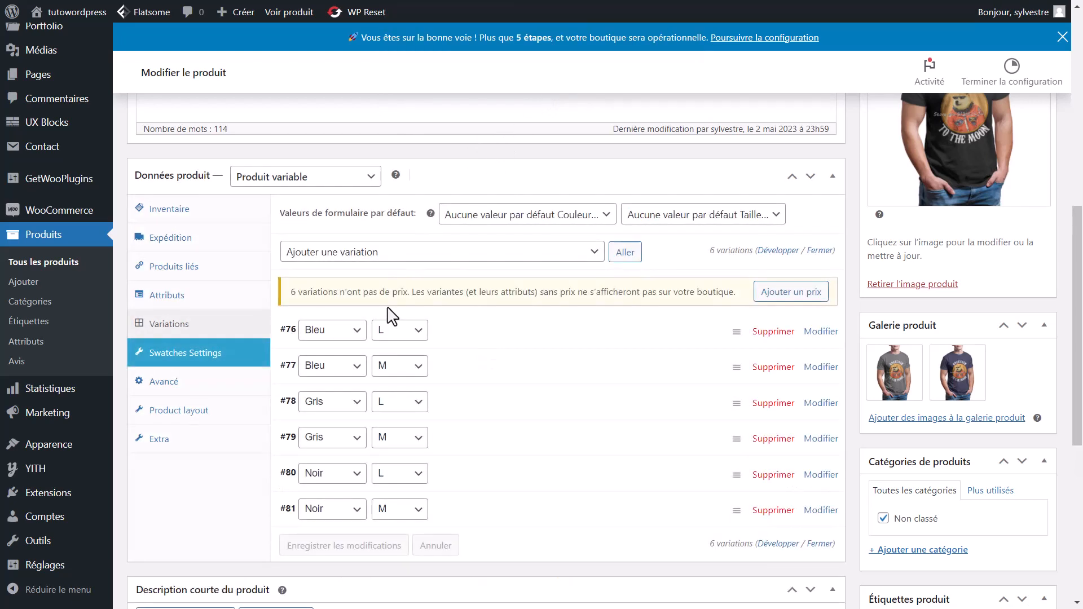
Step: Set the navy blue Dogecoin T-shirt picture (5-4.jpg) as the image of the Bleu / L variation
scroll(665, 326, "down", 2)
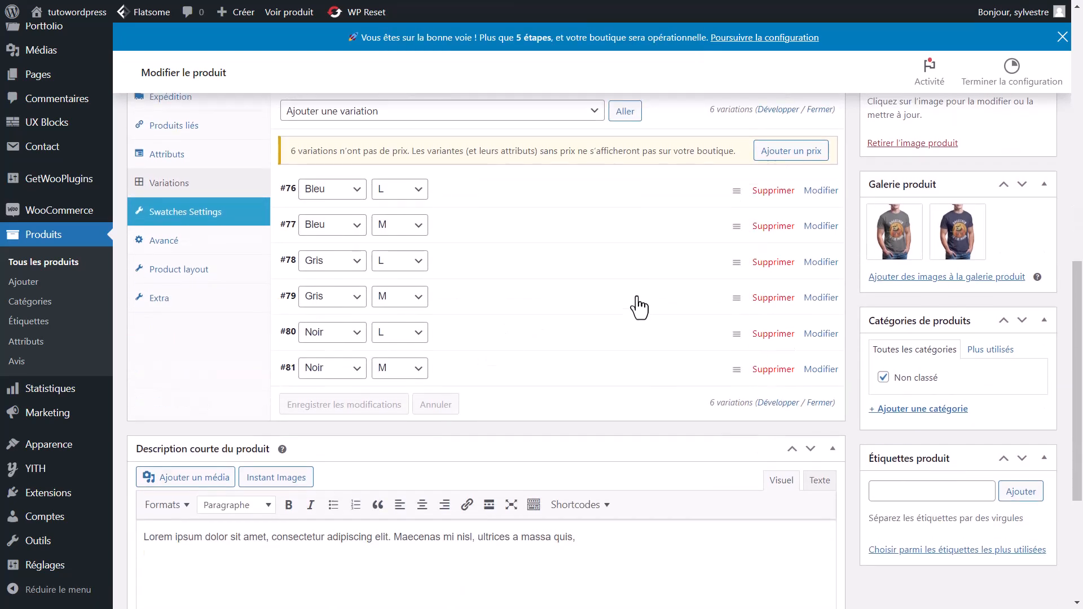
scroll(576, 283, "up", 1)
left_click(571, 266)
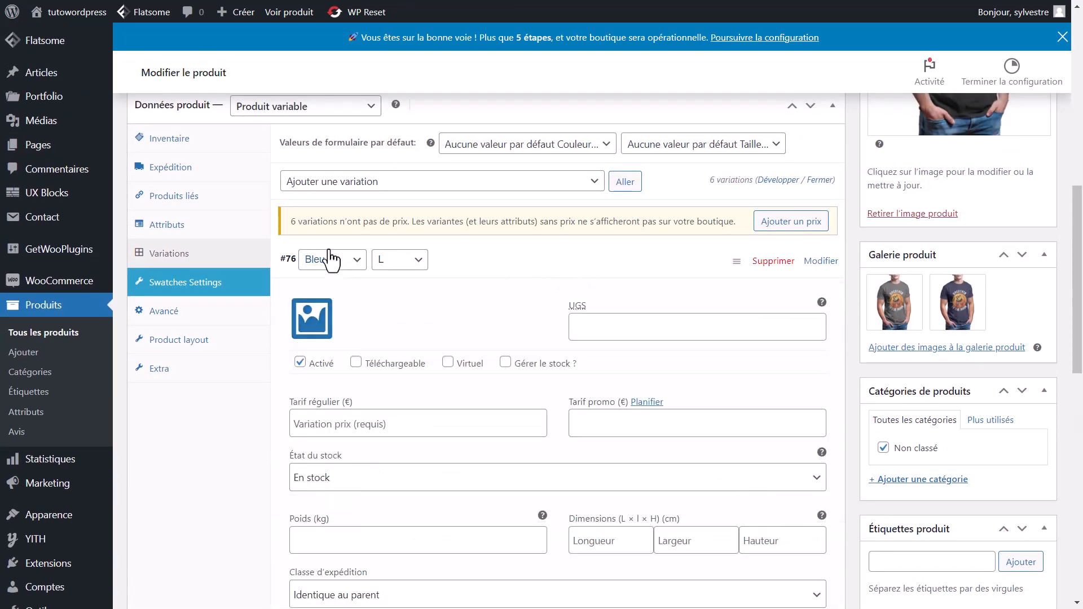
left_click(314, 322)
left_click(76, 200)
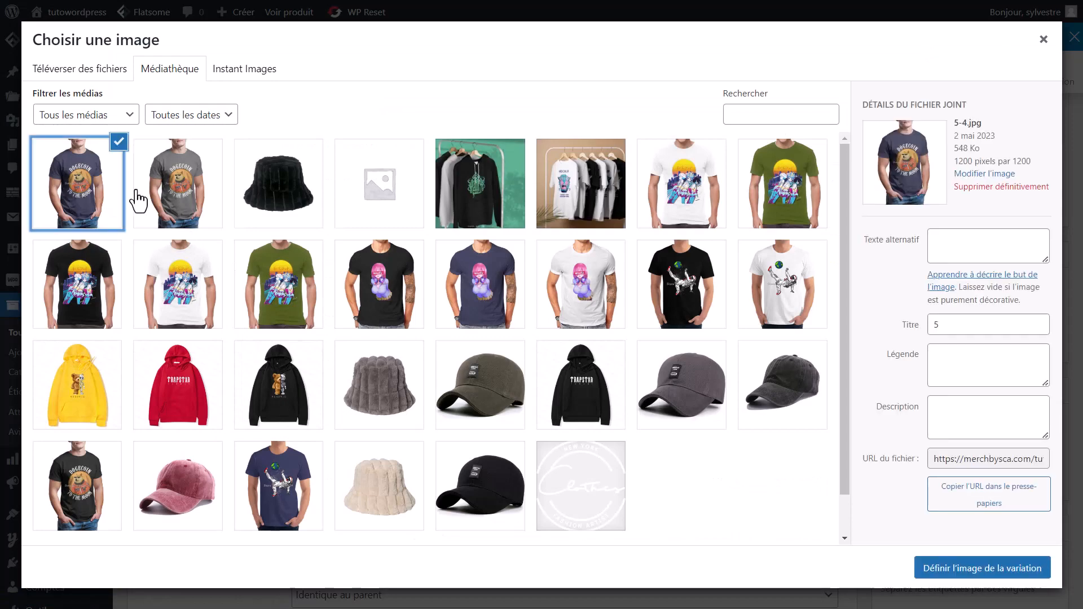
left_click(950, 570)
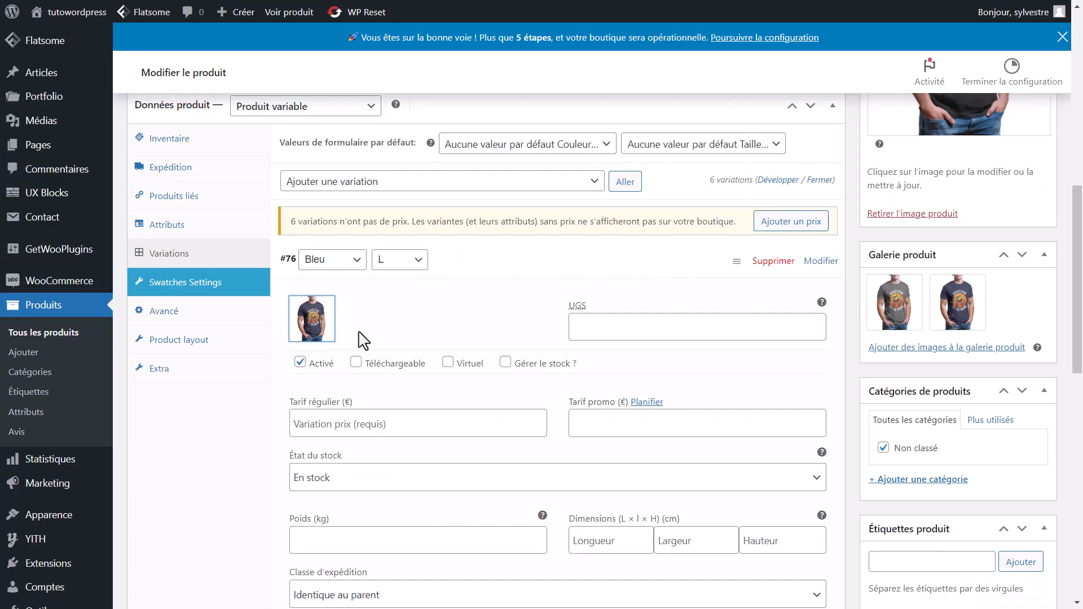
Step: Set the regular price of the Bleu / L variation to 24,99 €
scroll(434, 405, "down", 1)
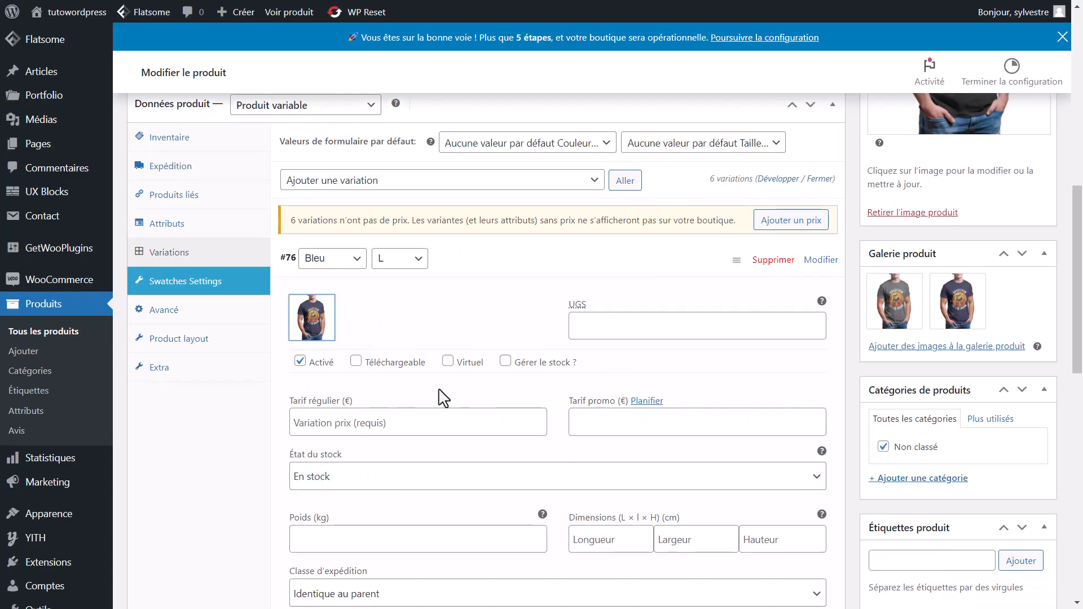
left_click(370, 351)
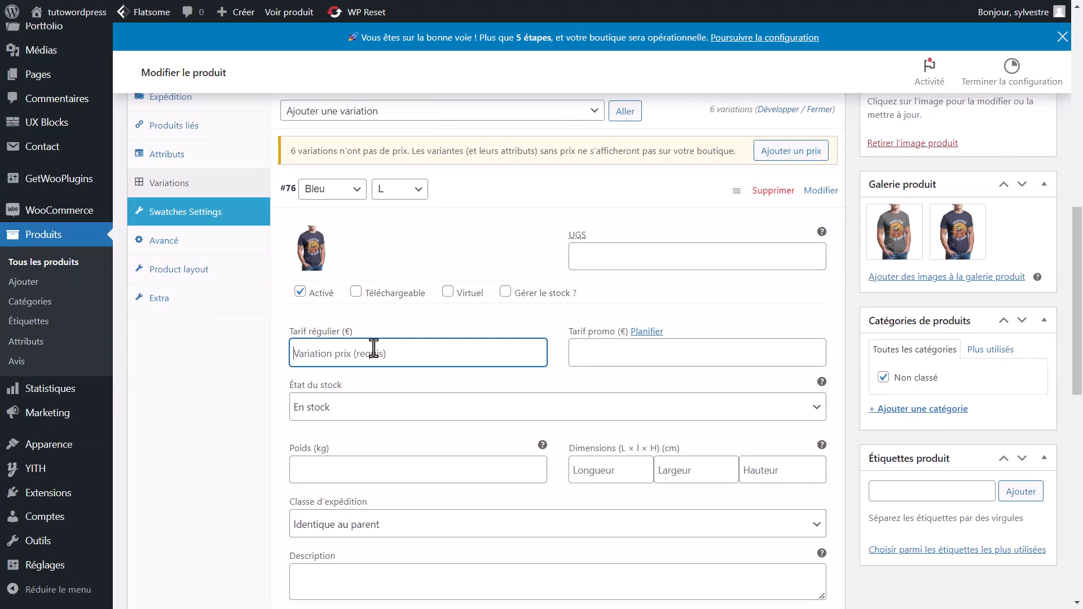
type("24,99")
left_click(428, 387)
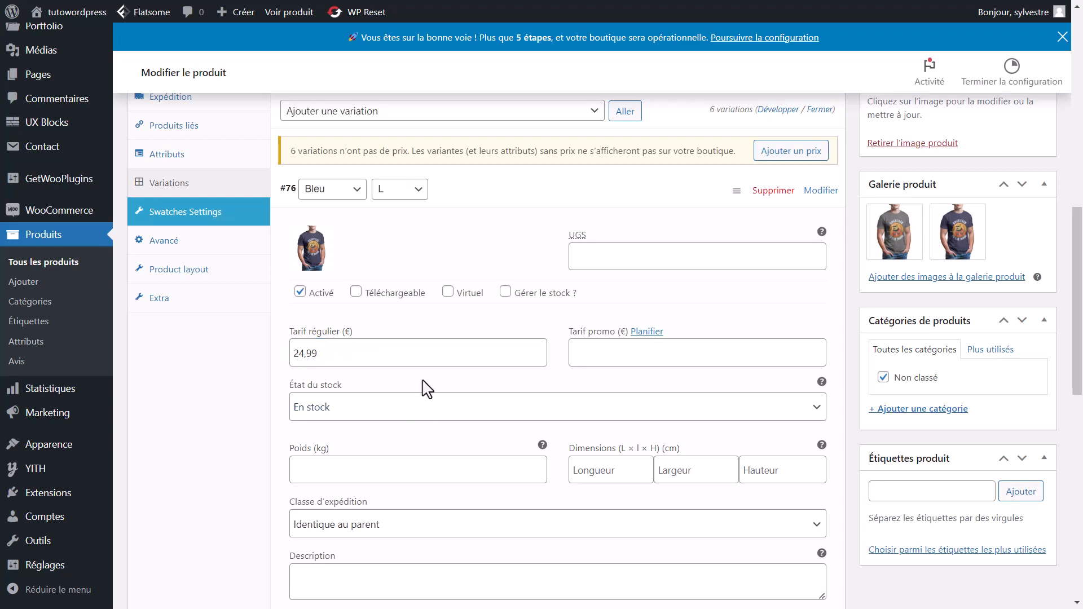
Step: Collapse the Bleu / L variation and give the Bleu / M variation the navy blue Dogecoin T-shirt image (5-4.jpg)
left_click(473, 215)
left_click(476, 236)
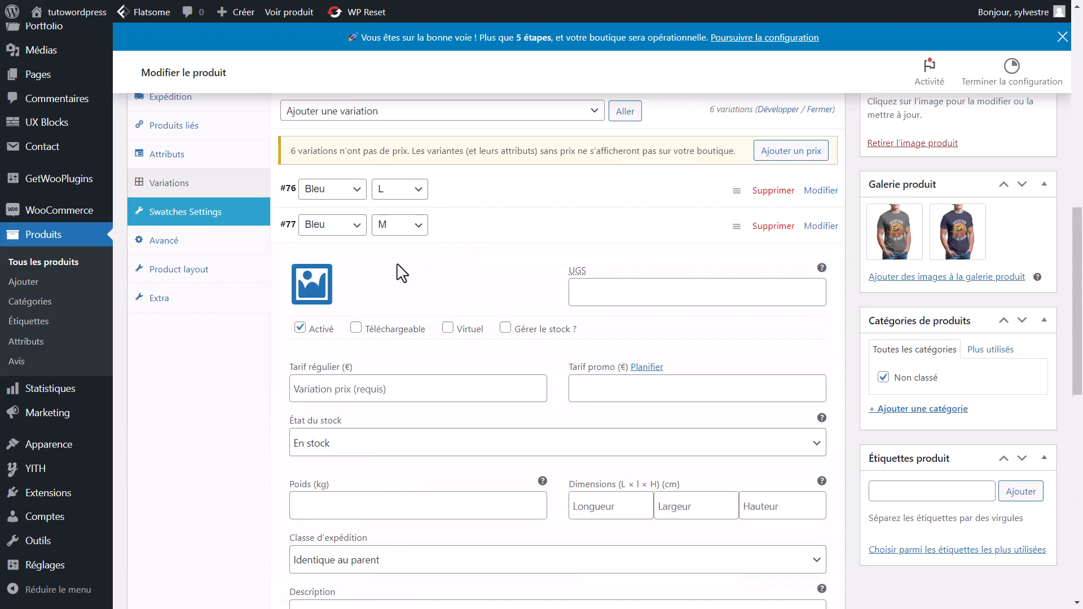
left_click(297, 296)
left_click(79, 209)
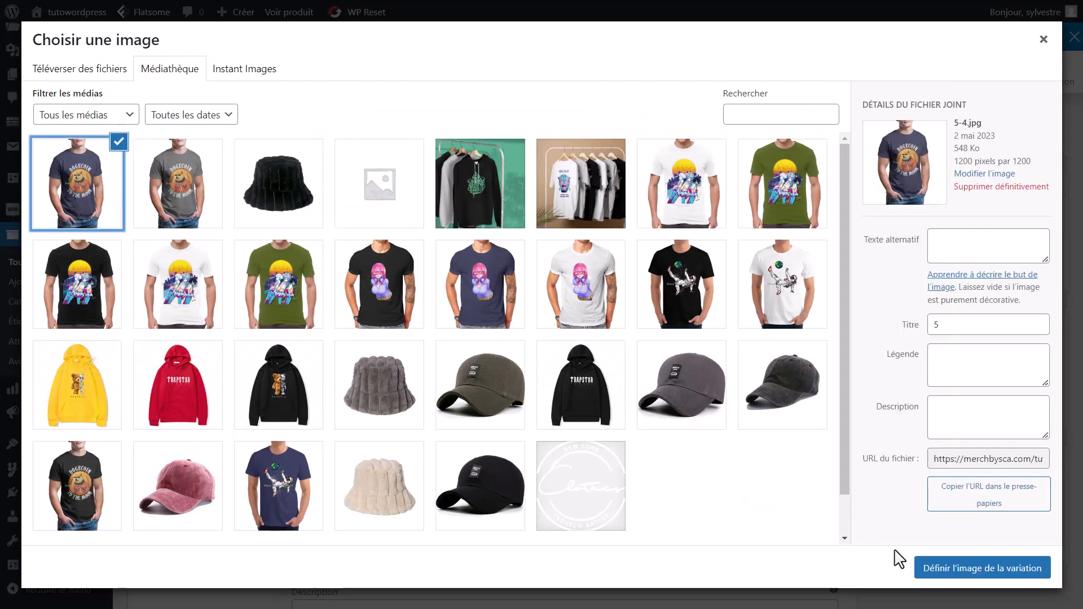
left_click(981, 568)
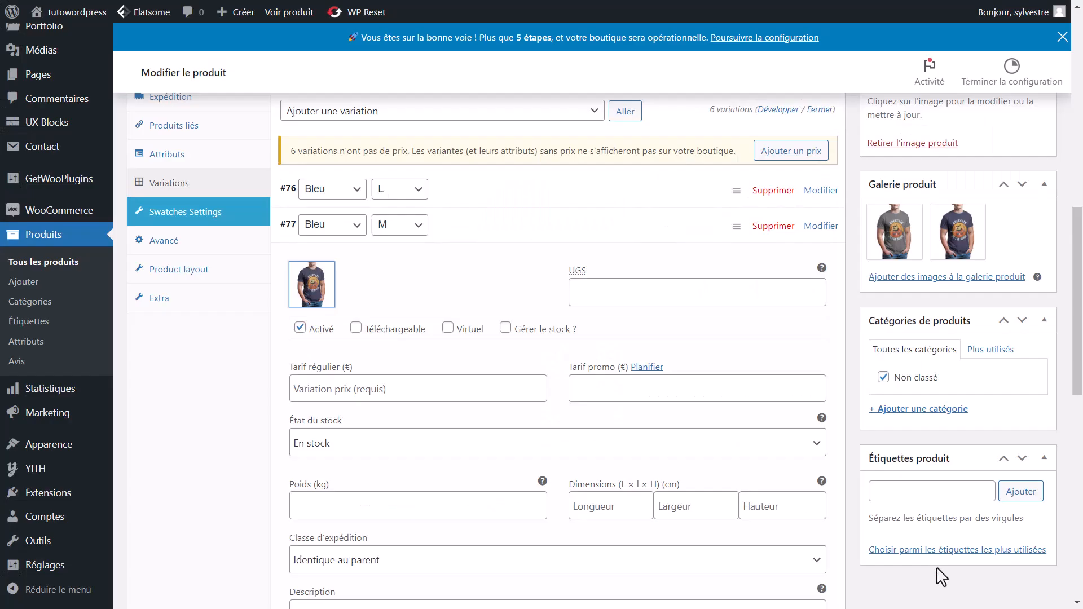
Step: Set the regular price of the Bleu / M variation to 24,99 € and collapse that variation
left_click(366, 395)
type("24,99")
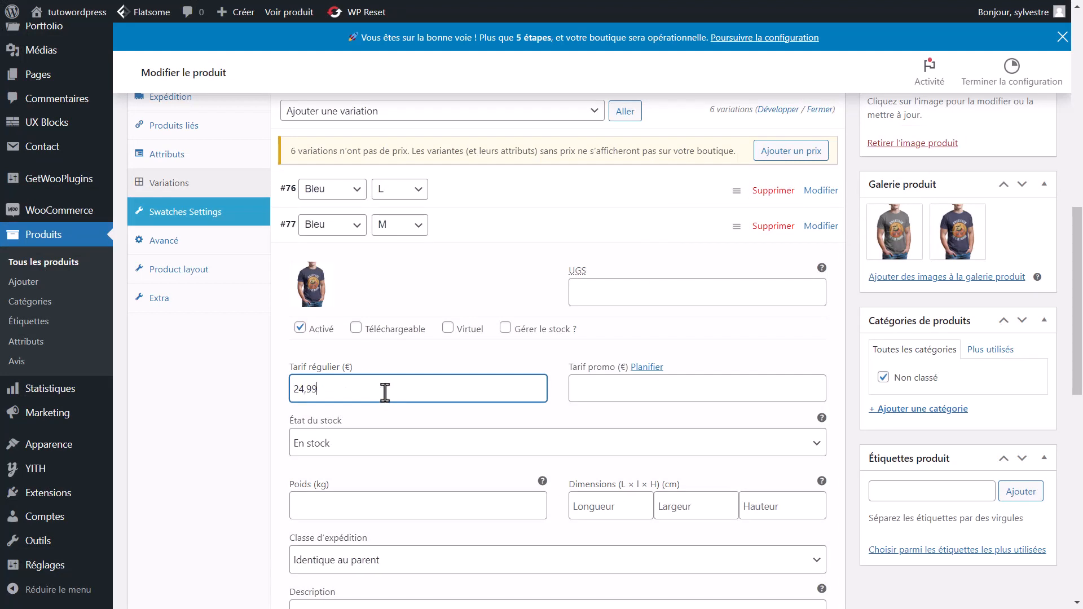
left_click(491, 233)
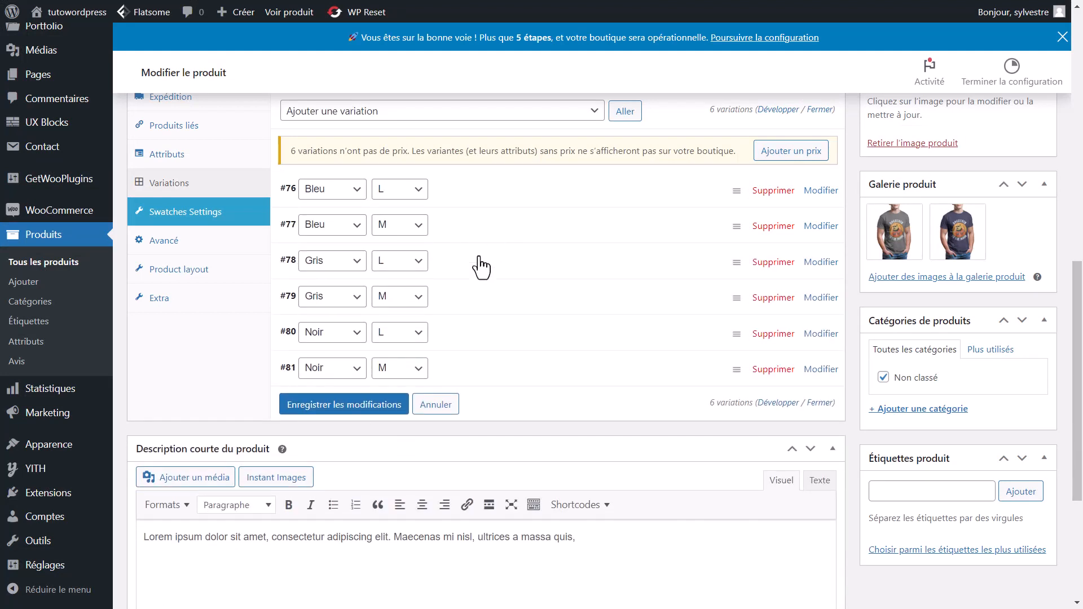
Step: Expand the Gris / L variation and set the grey Dogecoin T-shirt picture (3-2.jpg) as its image
left_click(484, 267)
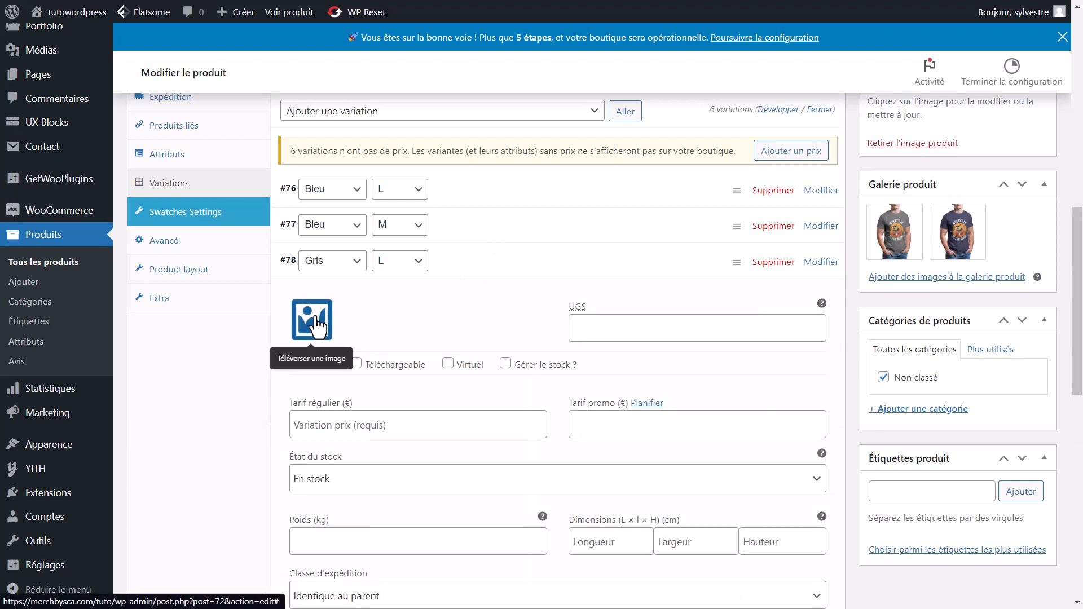
double_click(503, 271)
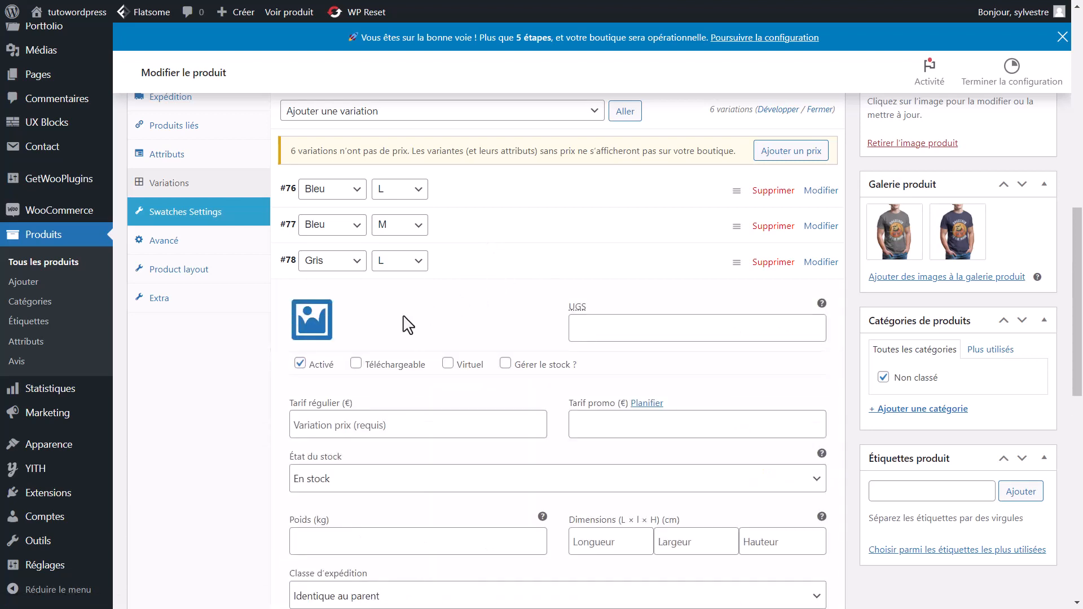
scroll(429, 352, "down", 2)
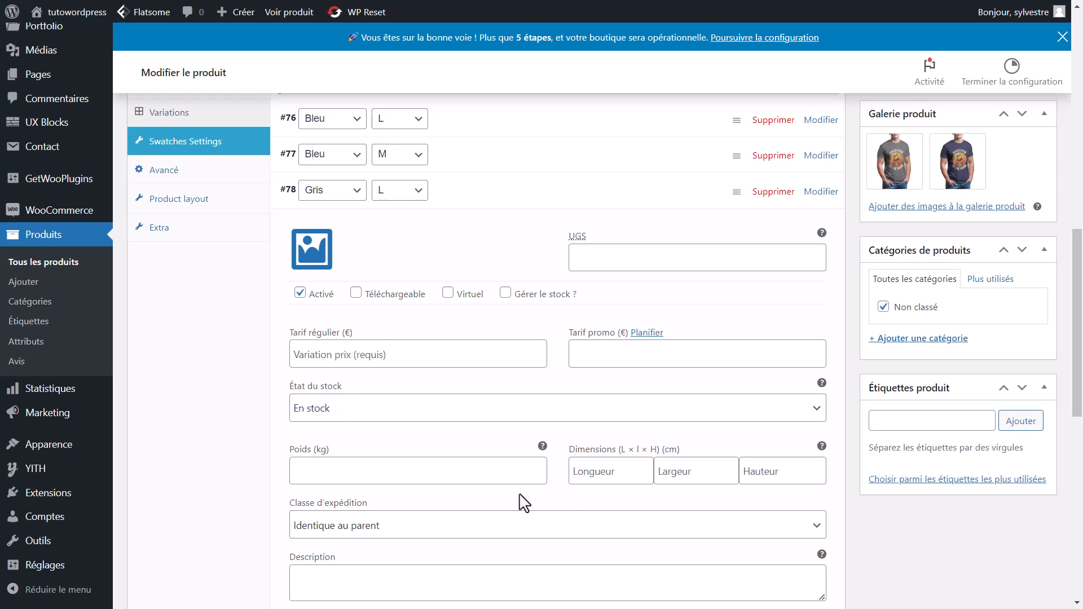
scroll(677, 440, "down", 3)
scroll(451, 417, "up", 4)
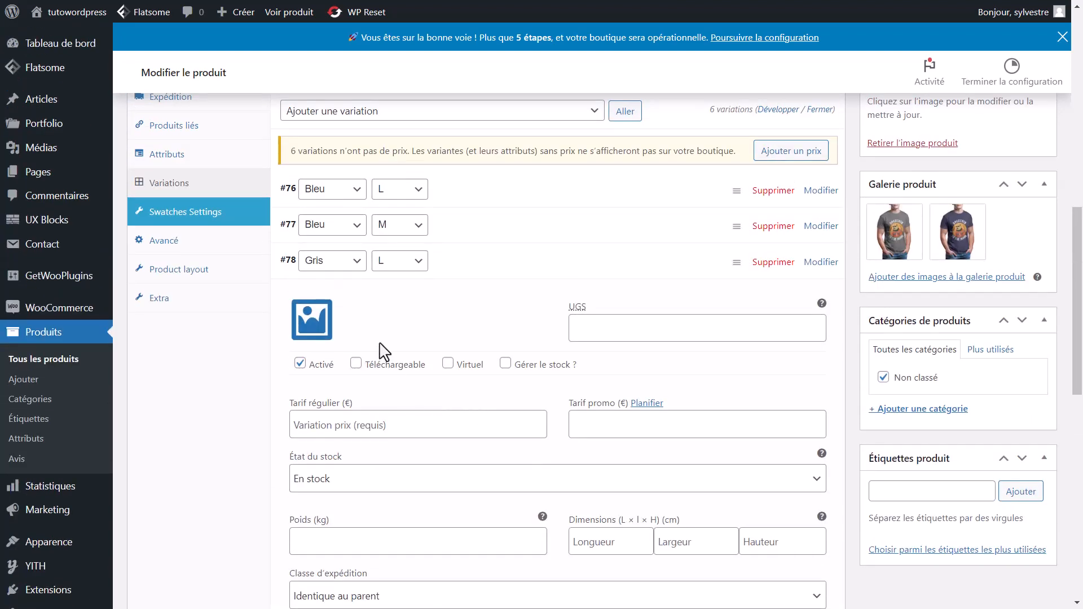
left_click(308, 323)
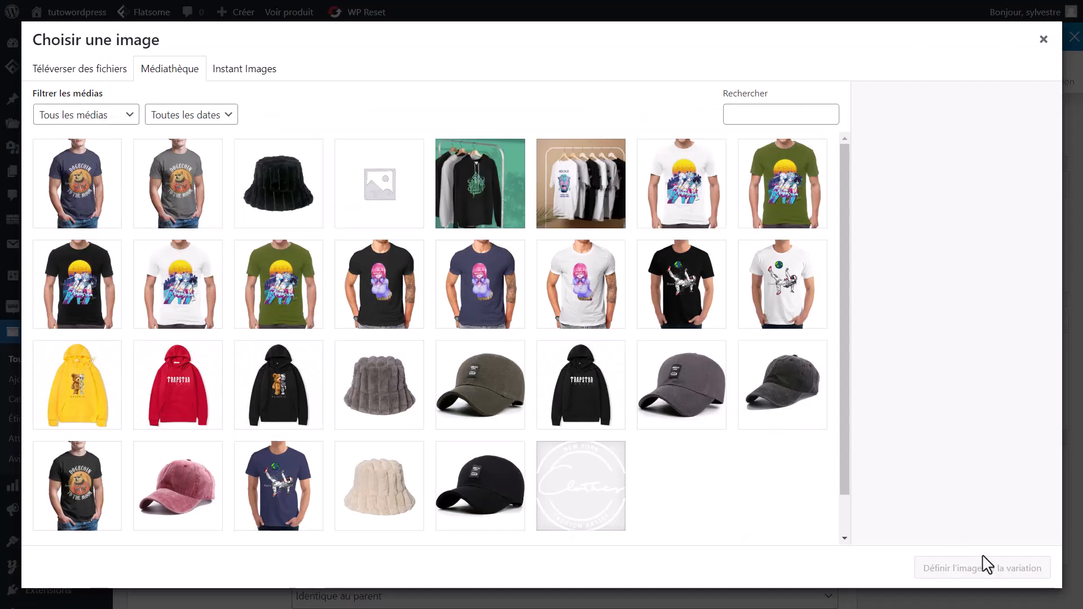
left_click(1044, 40)
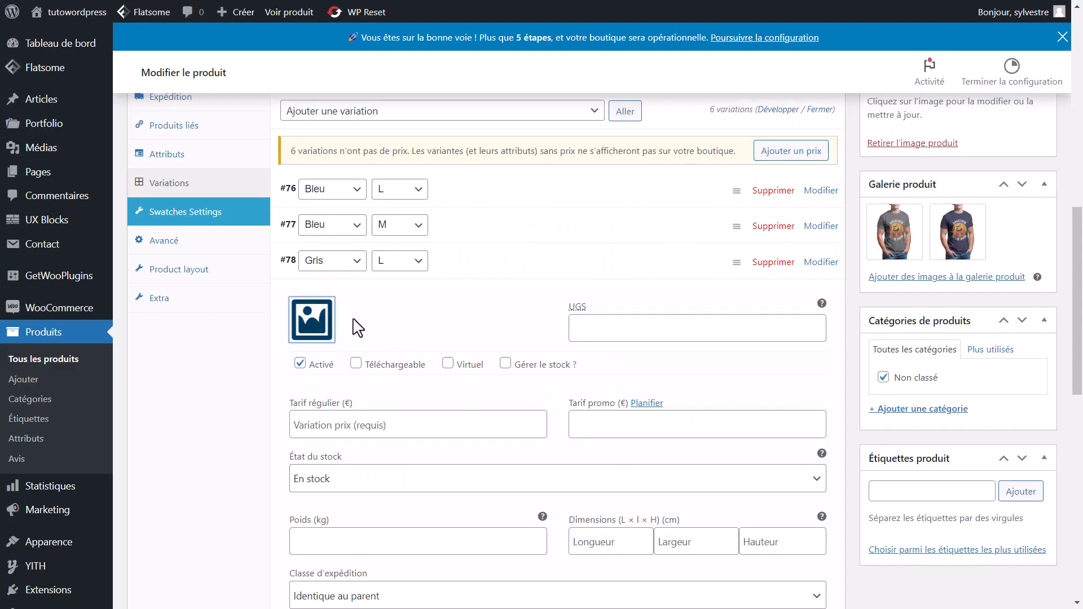
left_click(320, 315)
left_click(153, 192)
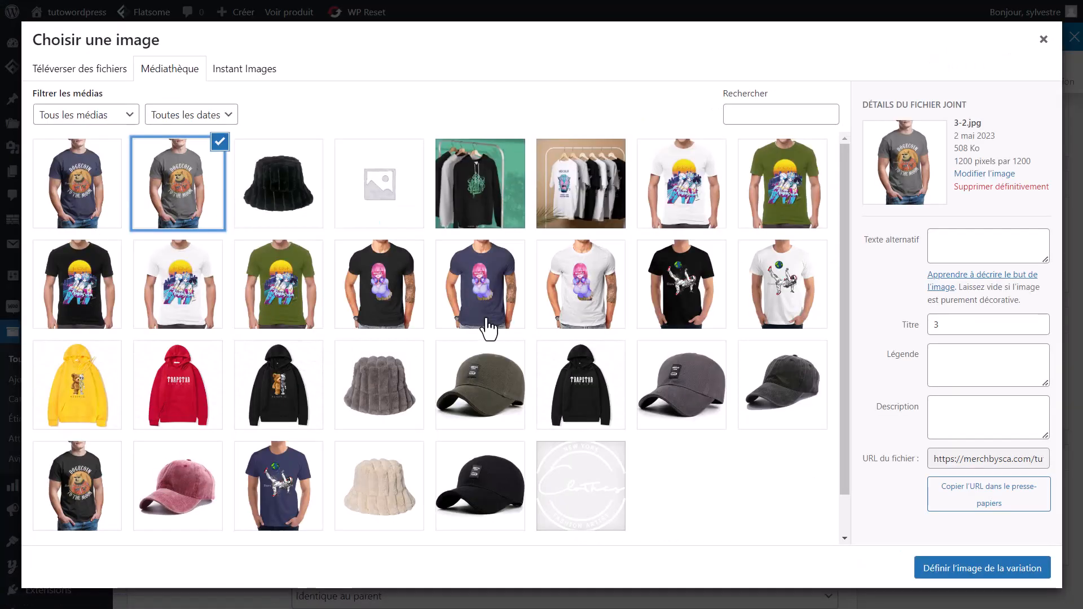
left_click(940, 569)
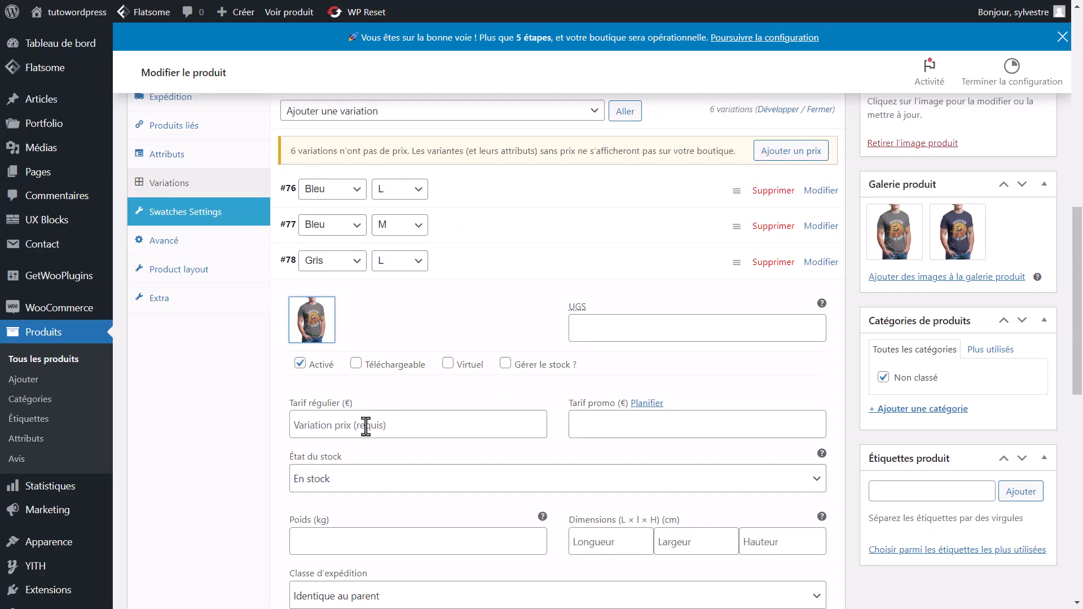
Step: Set the regular price of the Gris / L variation to 24,99 € and collapse that variation
left_click(352, 429)
type("14")
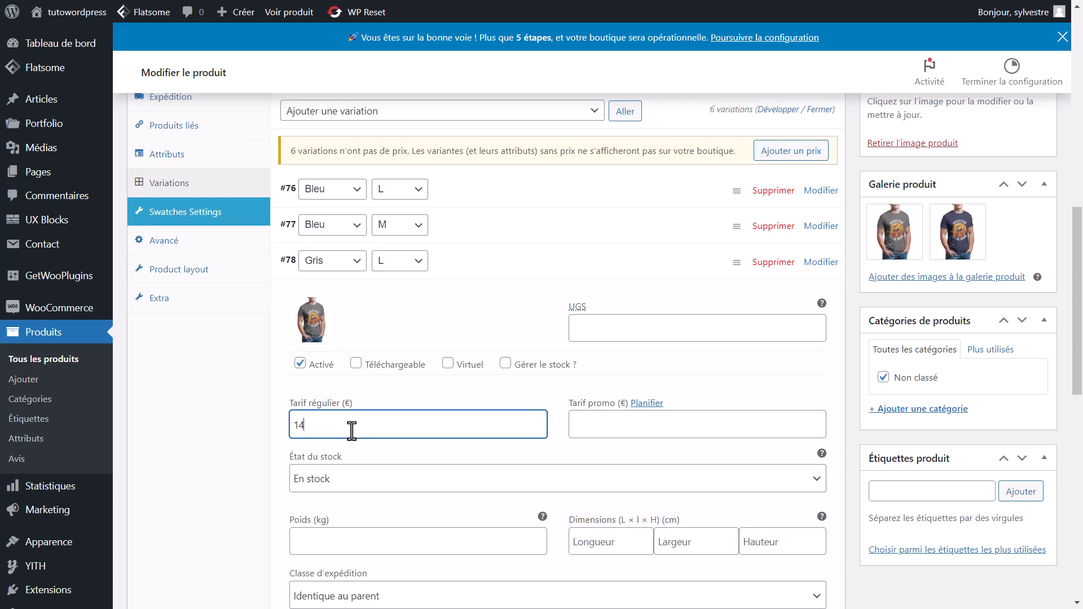
key("BackSpace")
key("BackSpace")
type("24,99")
left_click(491, 265)
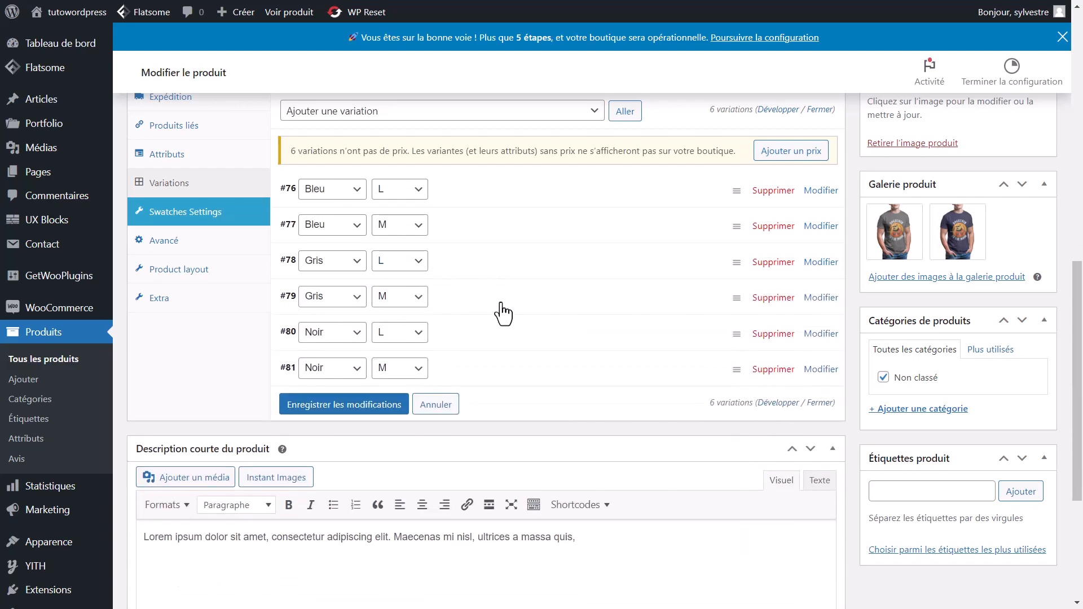
Step: Expand the Gris / M variation and choose the grey Dogecoin T-shirt picture for its image
left_click(502, 314)
left_click(304, 359)
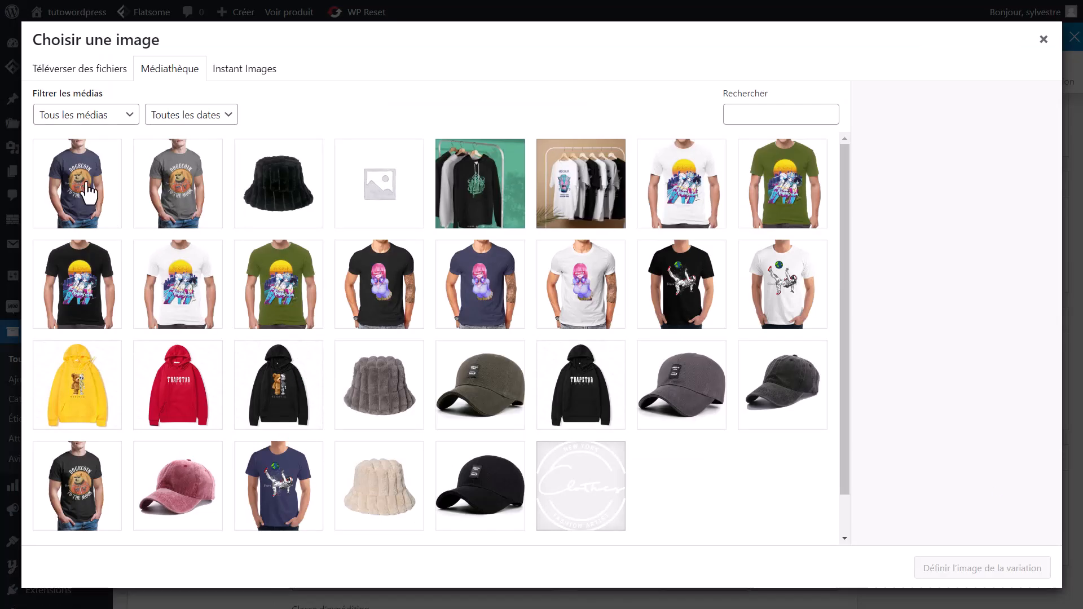
left_click(179, 189)
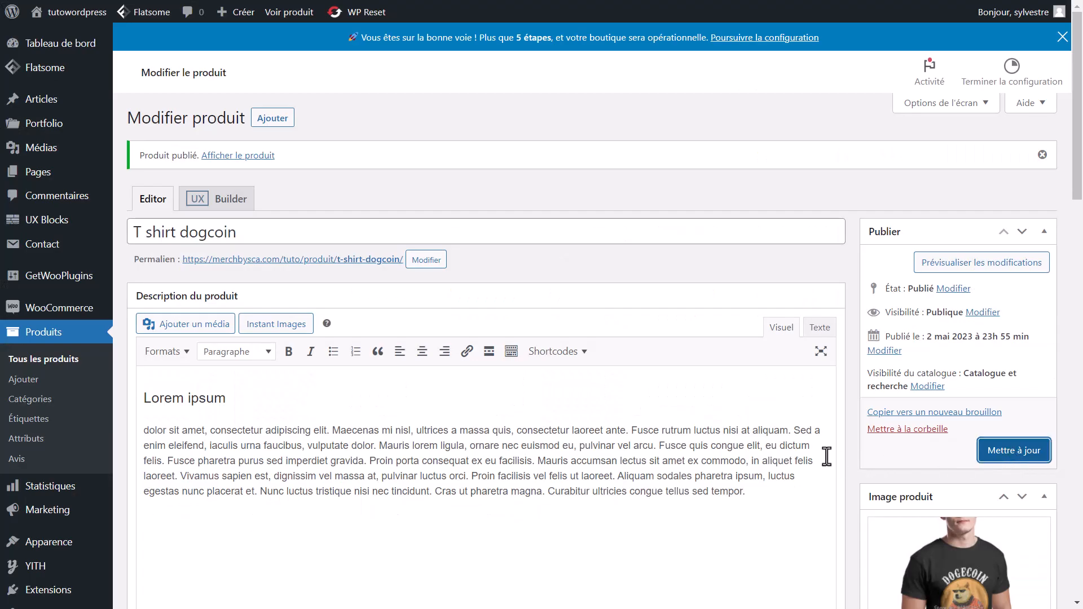
Step: Create a product category named Tshirt for the product and remove it from the Non classé category
scroll(872, 411, "down", 10)
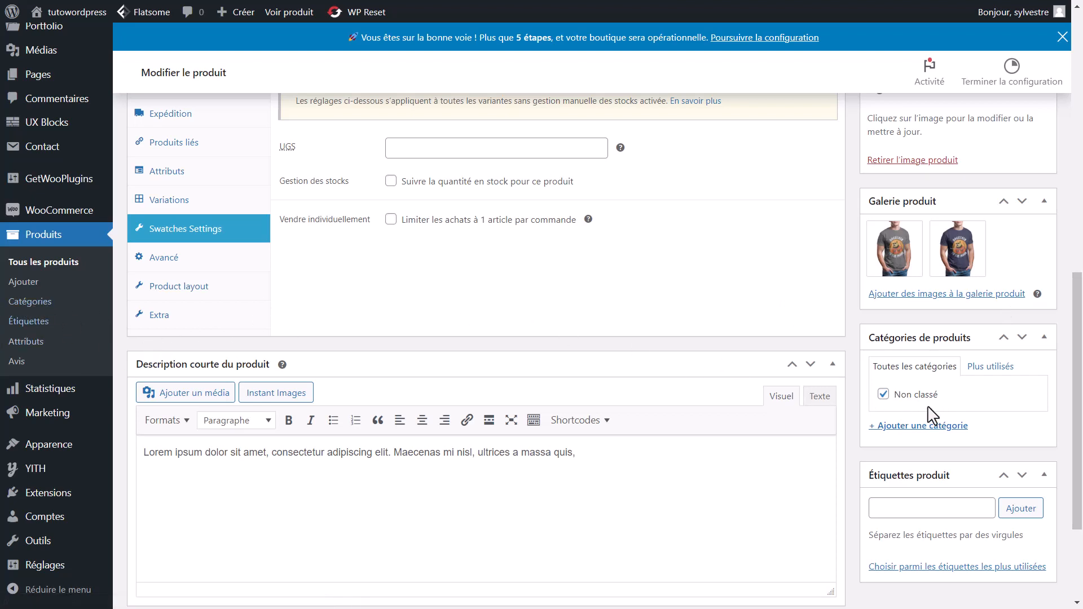
left_click(917, 429)
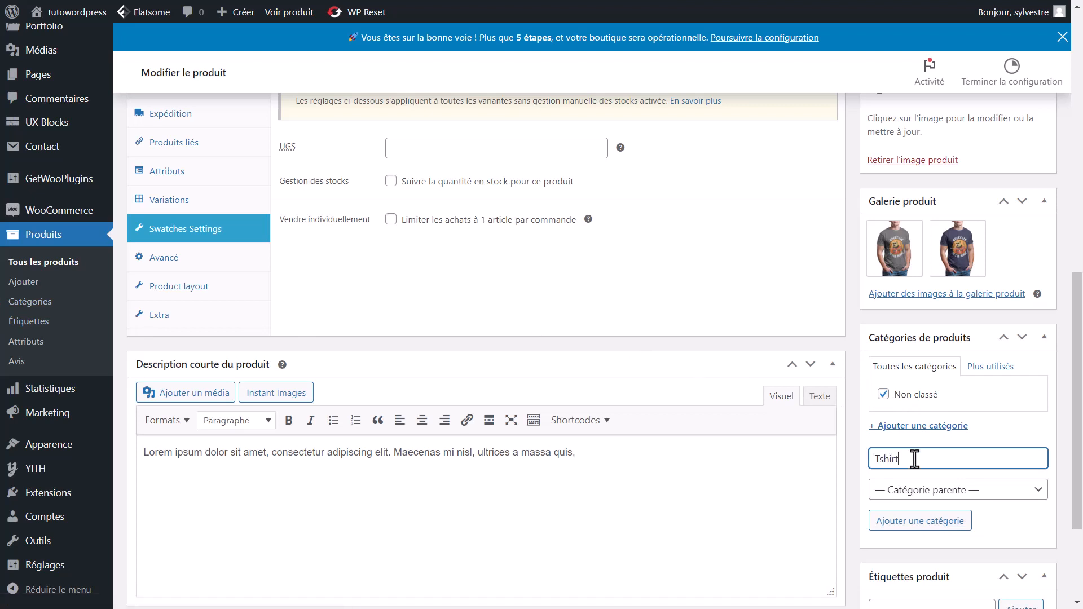
type("Tshirt")
left_click(903, 522)
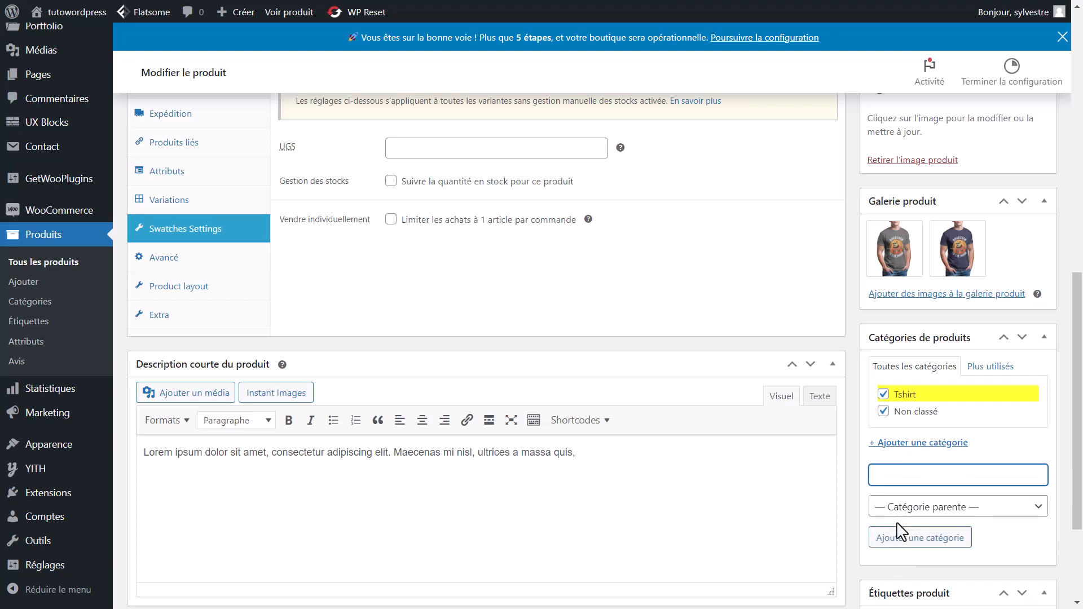
left_click(884, 413)
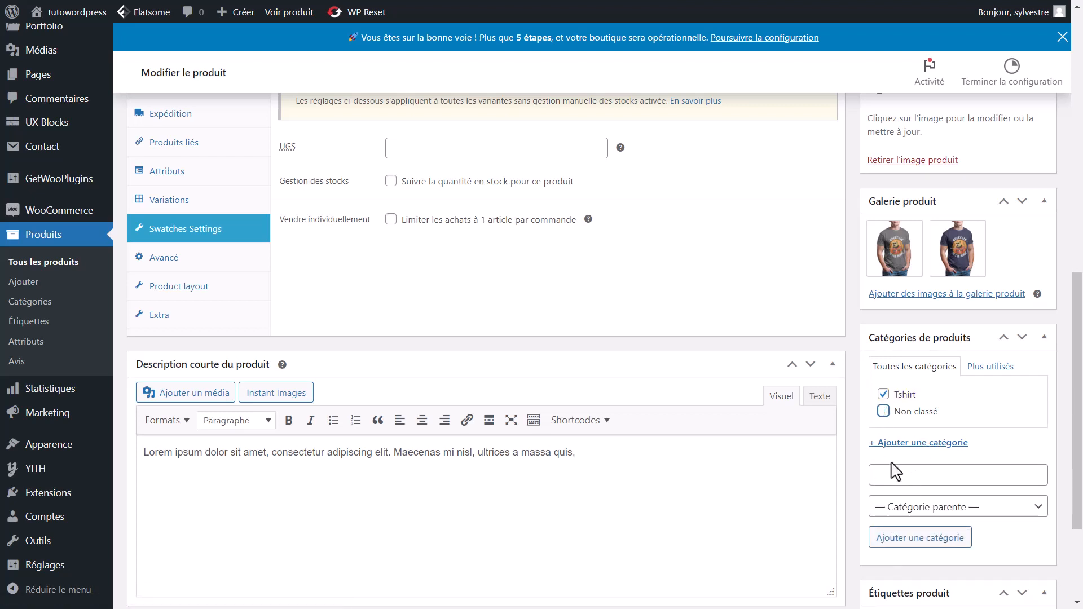
Step: Add two more top-level product categories named Sweatshirt and Chapeau
left_click(926, 476)
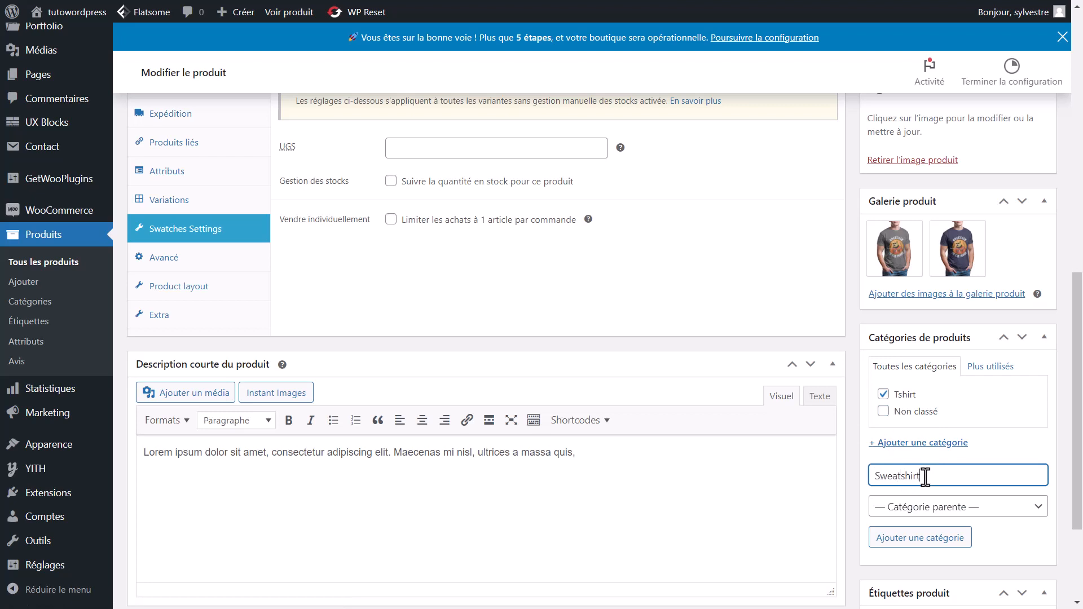
left_click(924, 539)
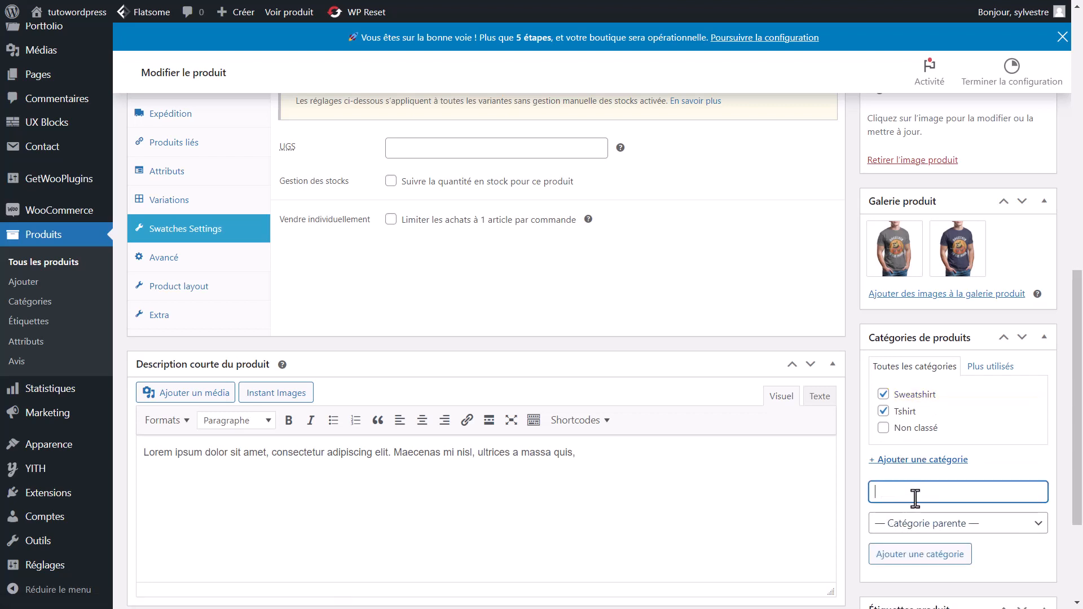
type("Chapeau")
left_click(920, 555)
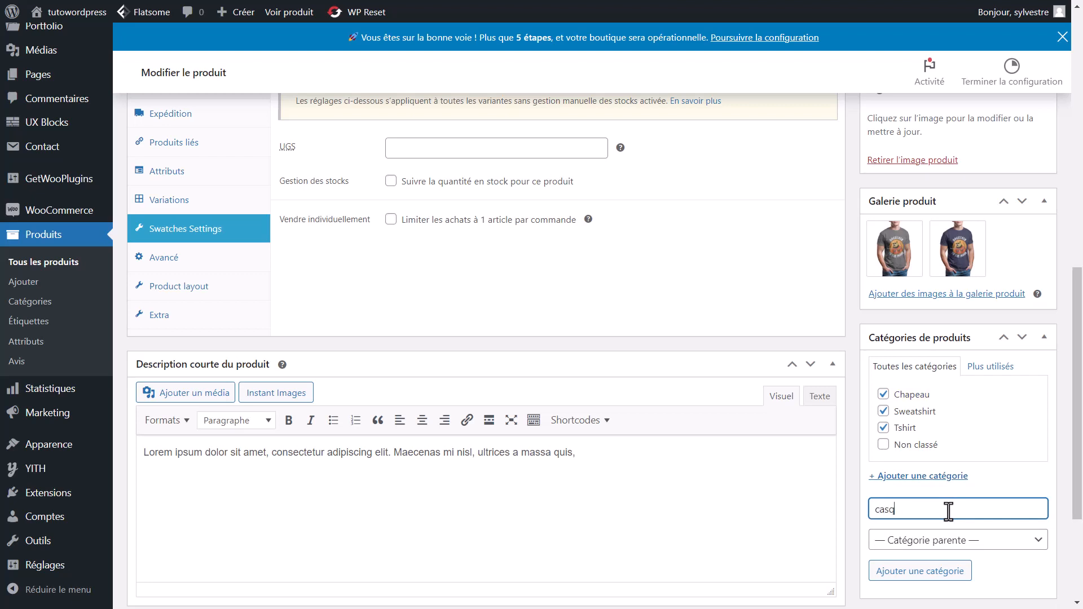
Step: Add a casquette product category with Chapeau as its parent category
left_click(937, 542)
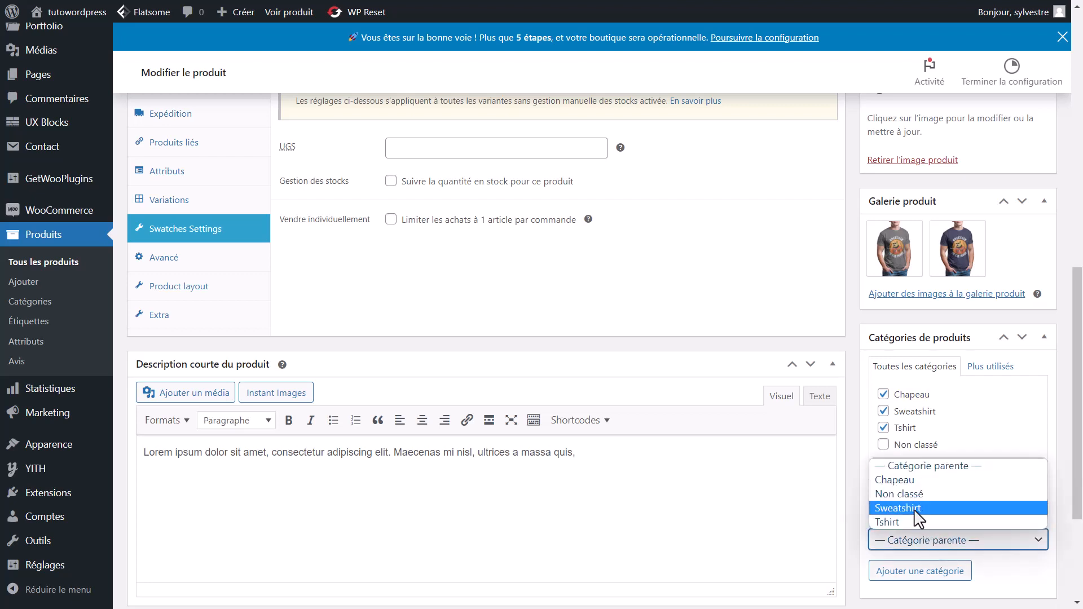
left_click(934, 480)
left_click(931, 571)
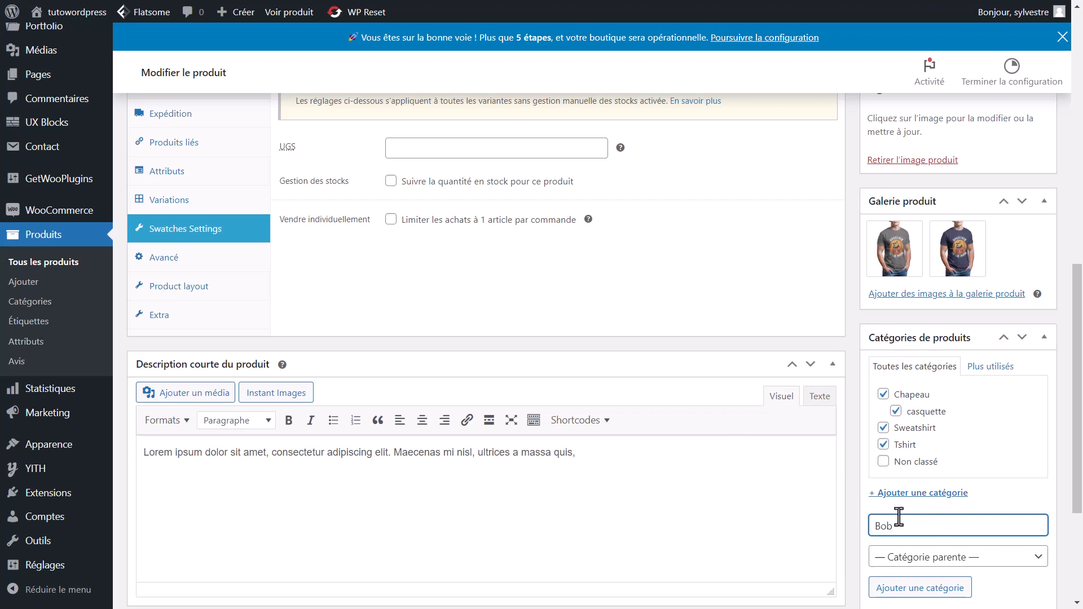
Step: Add a Bob product category with Chapeau as its parent category
scroll(915, 448, "down", 2)
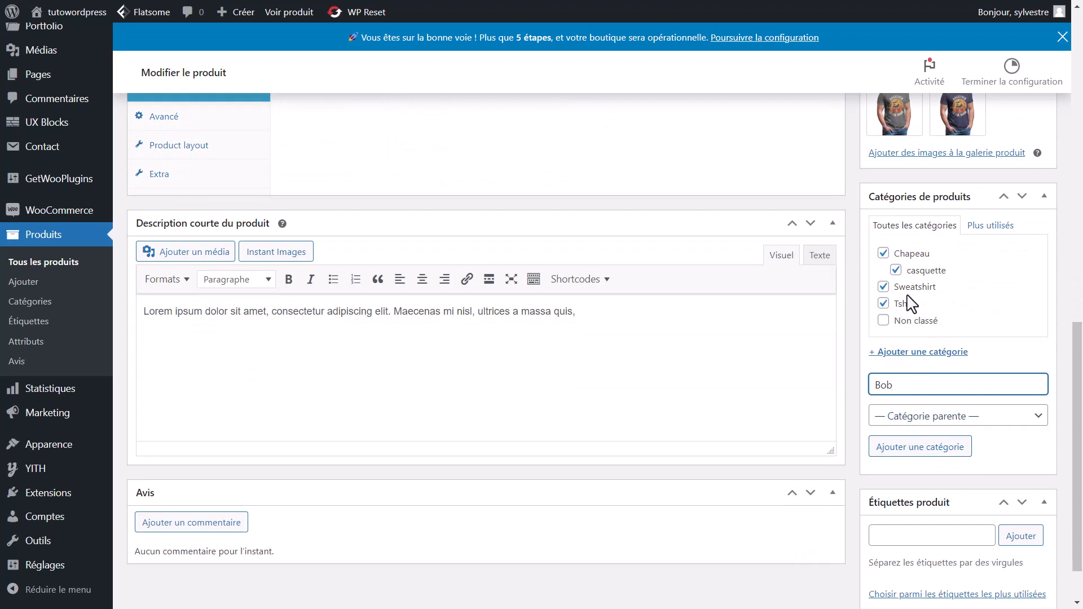
left_click(919, 416)
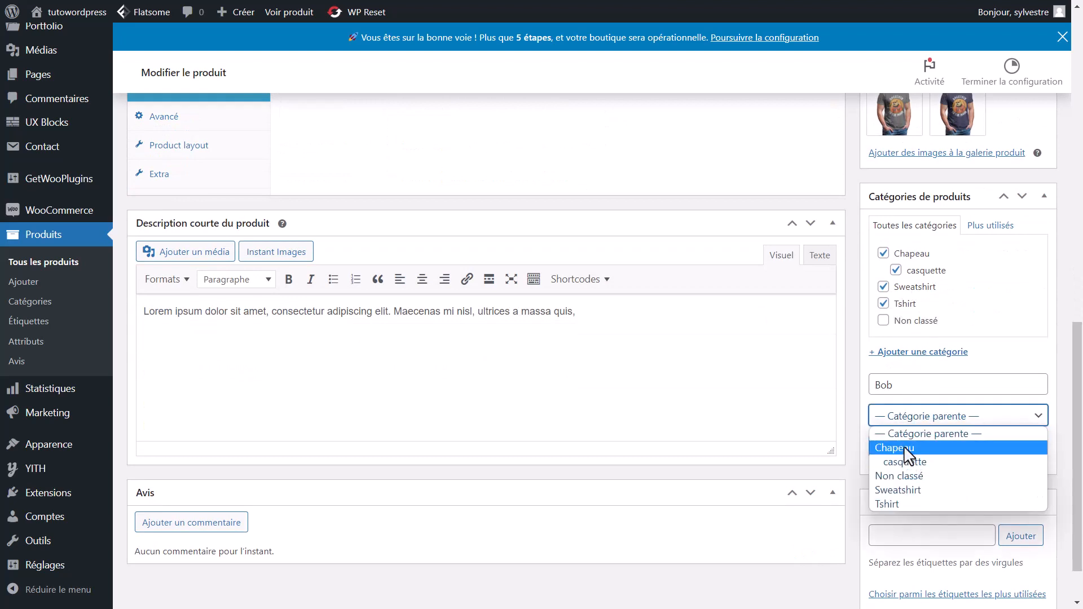
left_click(905, 448)
left_click(909, 445)
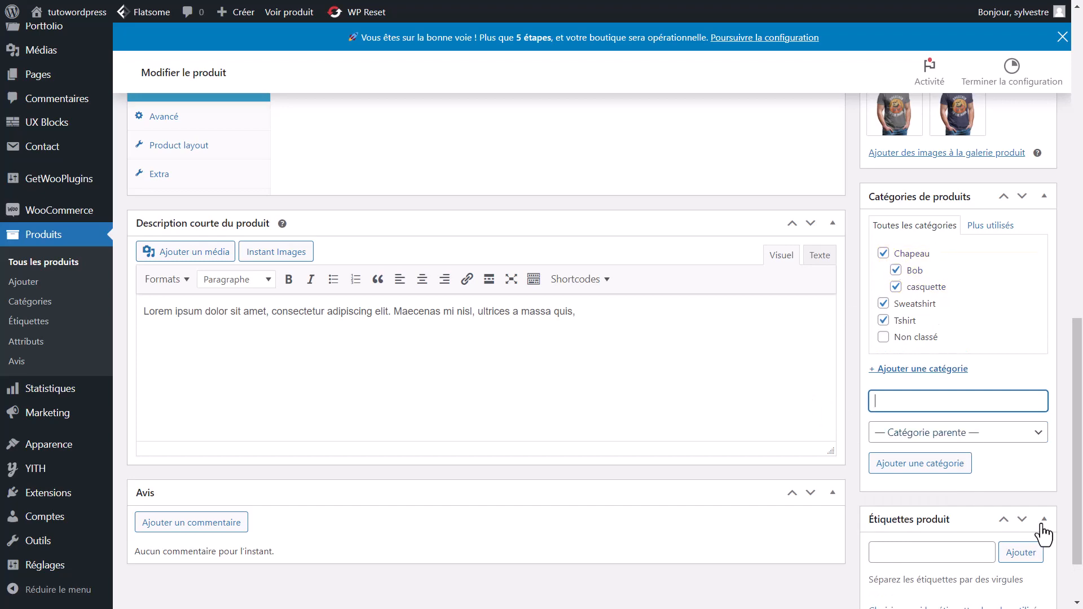
Step: Update the T shirt dogcoin product to save its new categories
scroll(951, 471, "up", 5)
scroll(1027, 322, "up", 7)
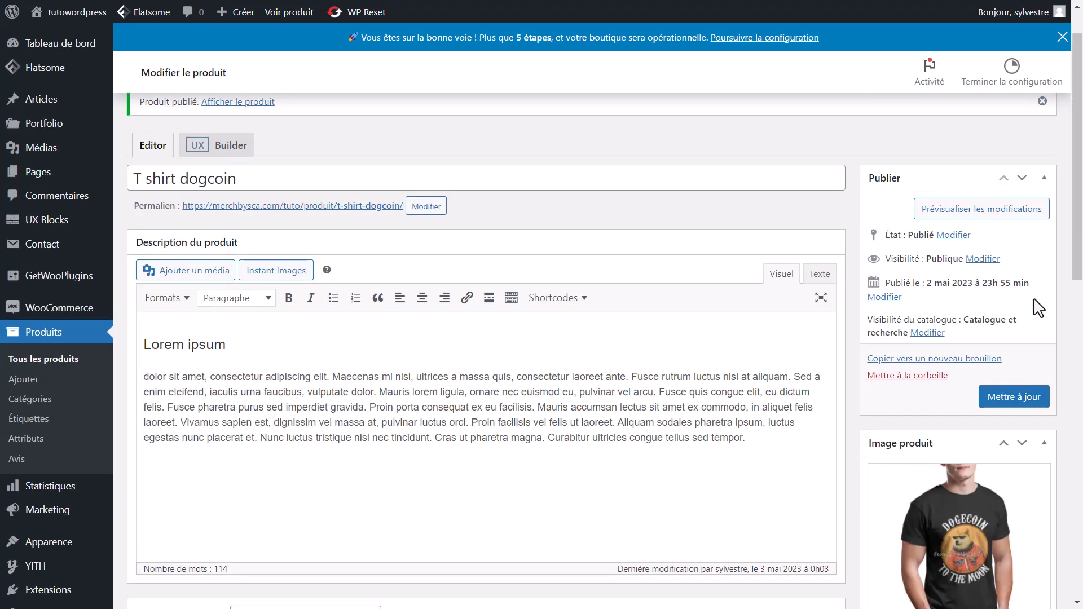
left_click(1014, 398)
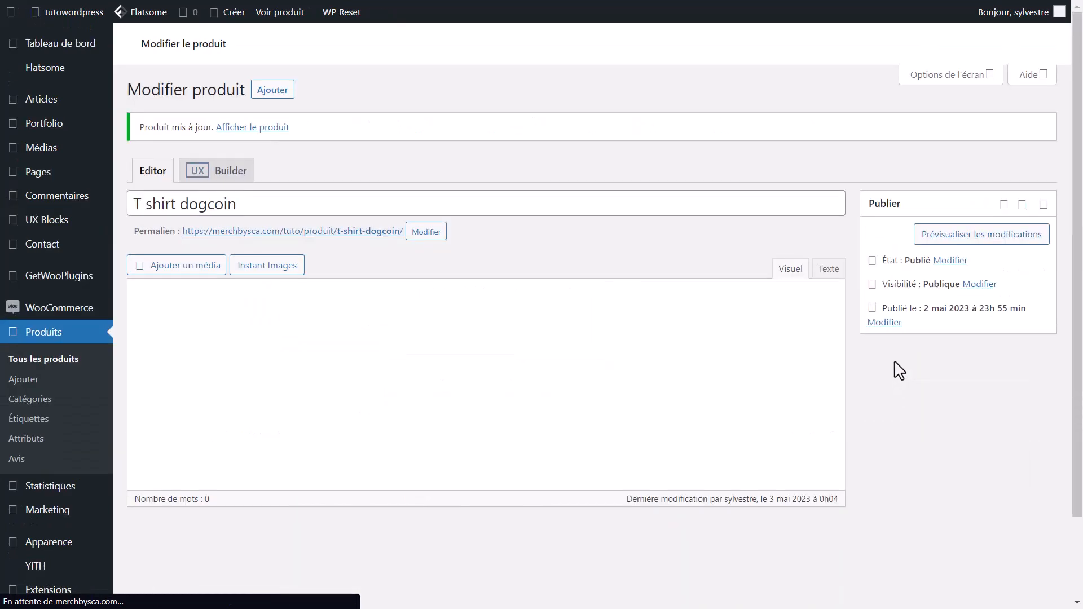
Step: Deselect the Chapeau, Bob, casquette and Sweatshirt categories so only Tshirt stays assigned, and update the product
scroll(919, 373, "down", 10)
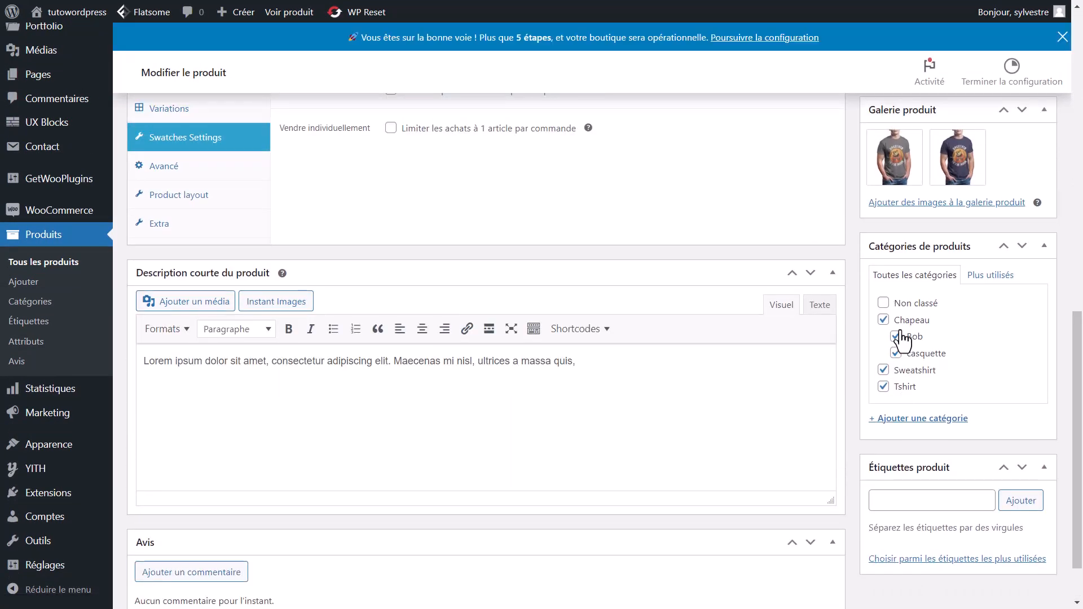
left_click(885, 370)
left_click(896, 338)
left_click(884, 320)
scroll(933, 477, "up", 5)
scroll(1016, 395, "up", 7)
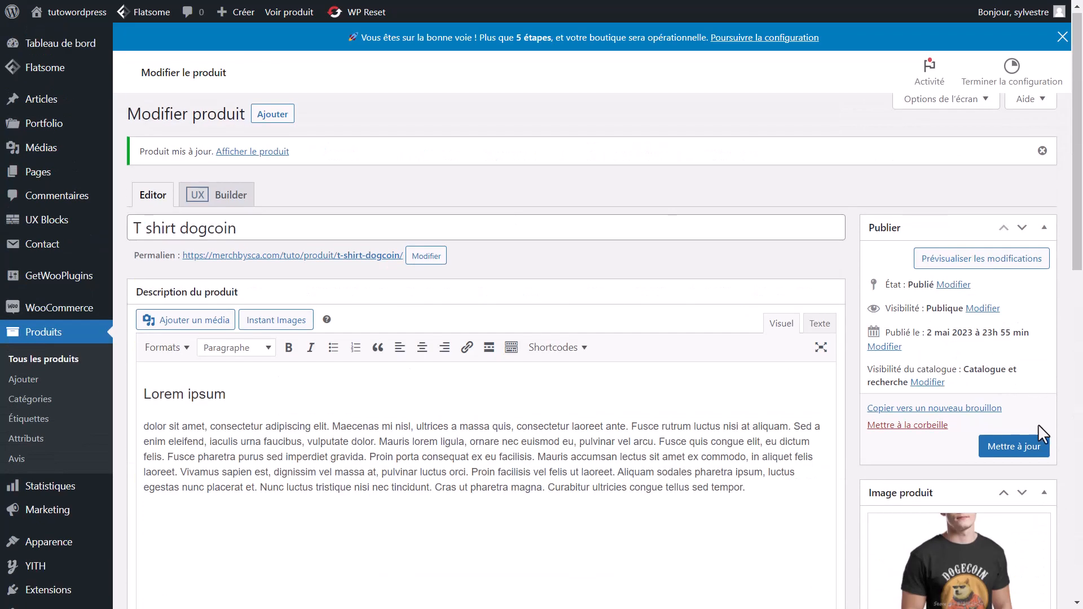
left_click(1015, 446)
Step: Add the tags tshirt and dogecoin to the product
scroll(903, 406, "down", 10)
scroll(917, 401, "down", 1)
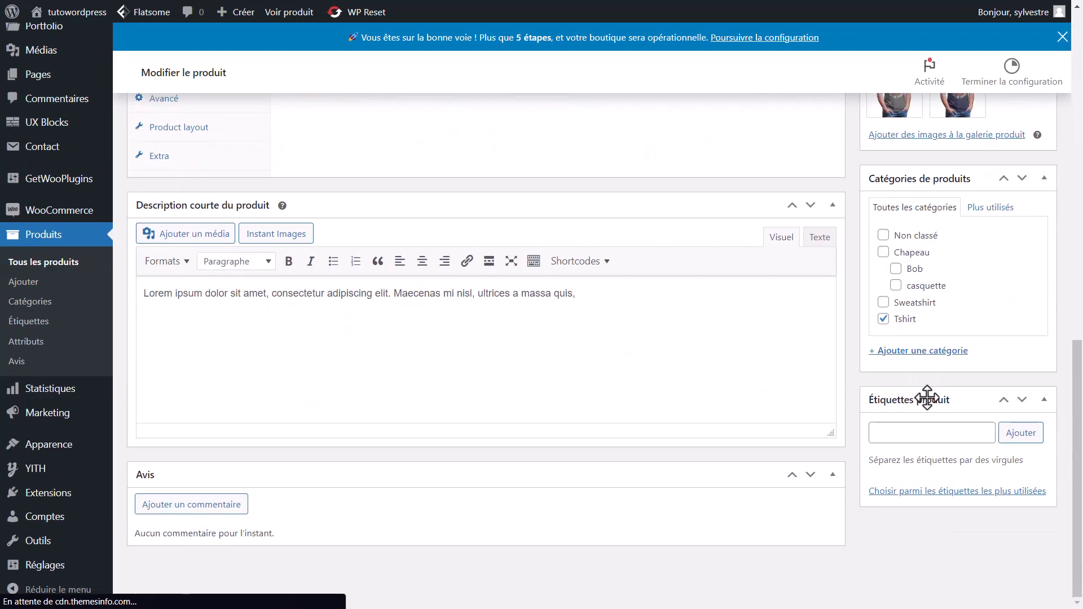
scroll(929, 433, "down", 8)
scroll(924, 421, "down", 3)
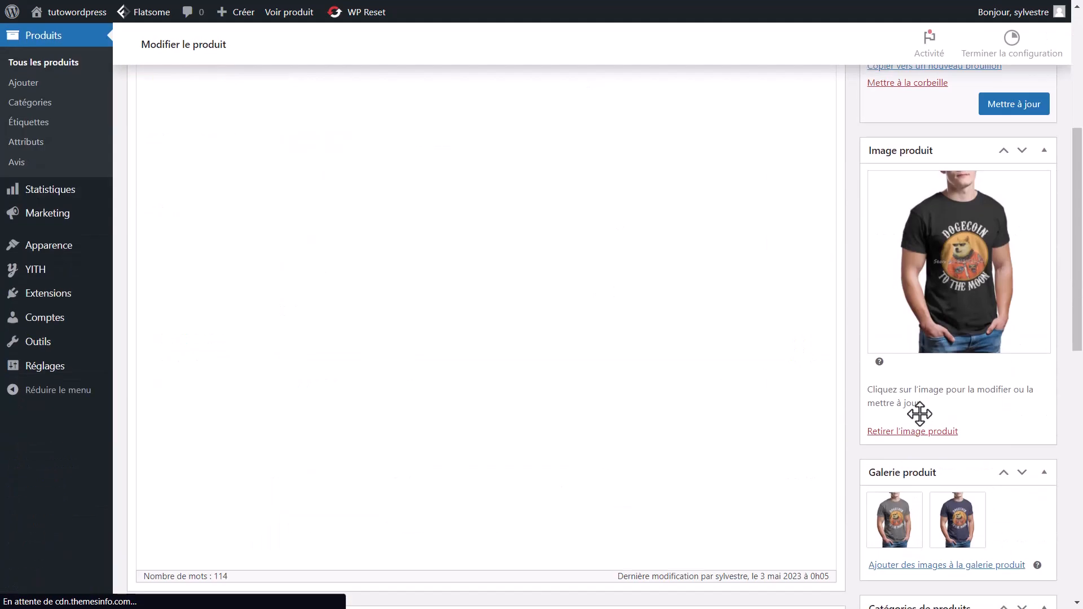
left_click(919, 432)
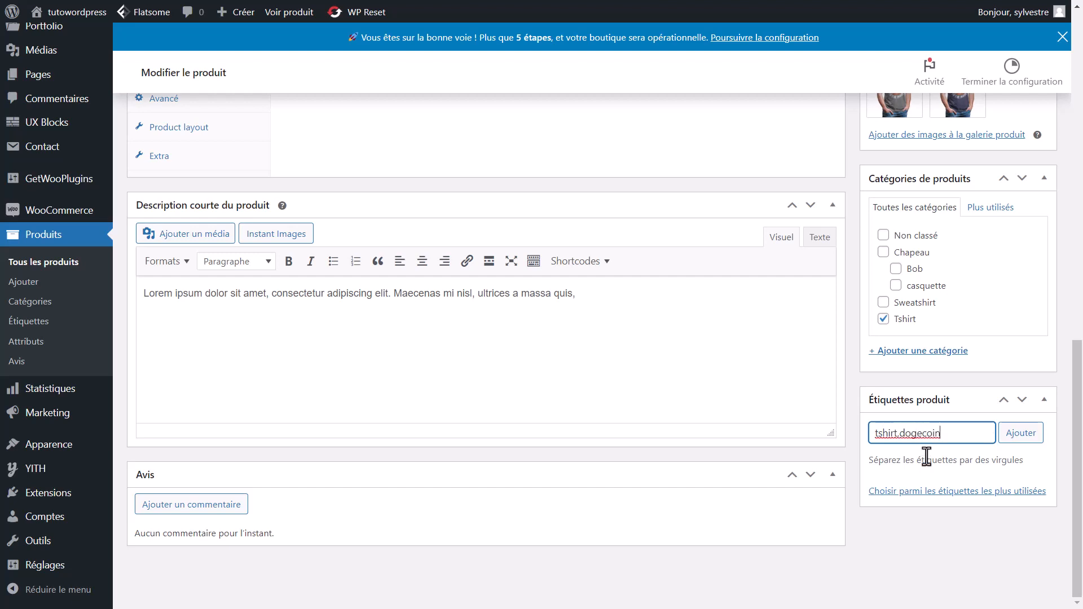
left_click(1037, 439)
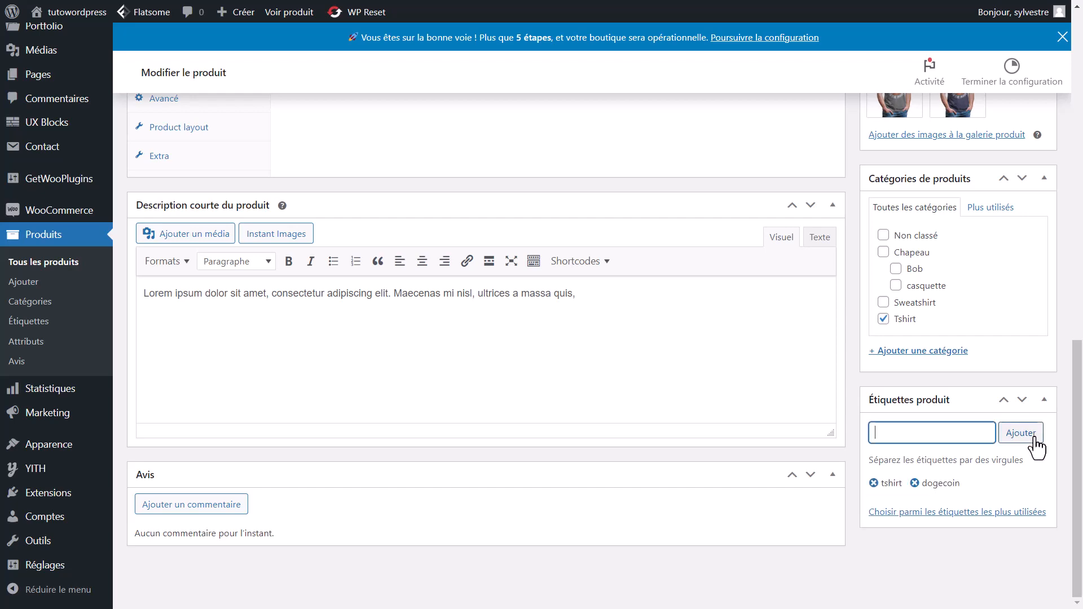
scroll(679, 372, "up", 2)
scroll(679, 372, "down", 2)
scroll(680, 372, "up", 12)
scroll(679, 366, "up", 2)
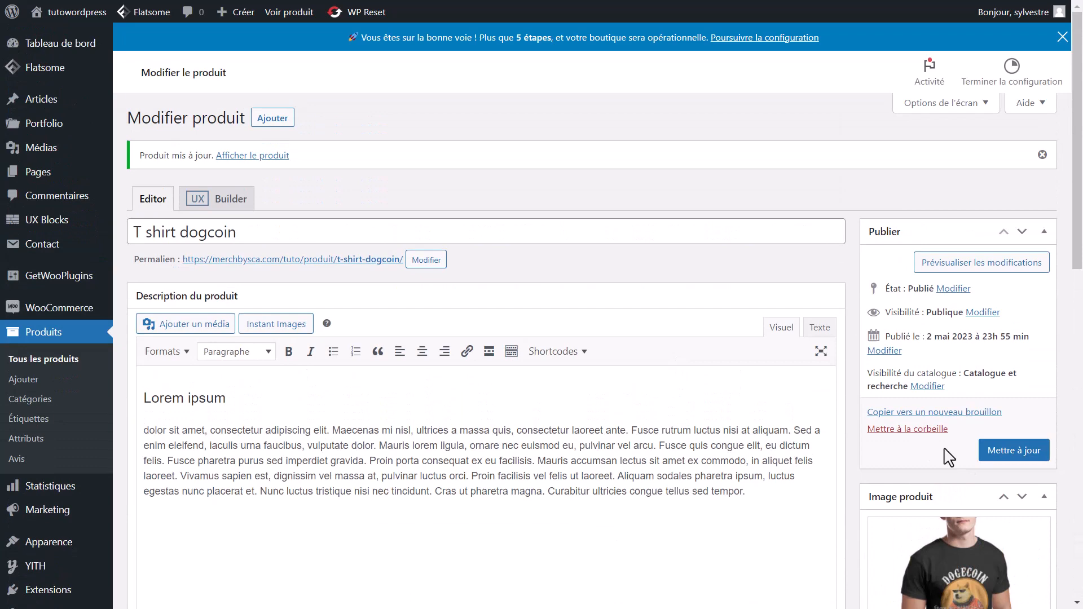
Step: Update the T shirt dogcoin product to save its tags, and open its public page in a new browser tab
left_click(996, 452)
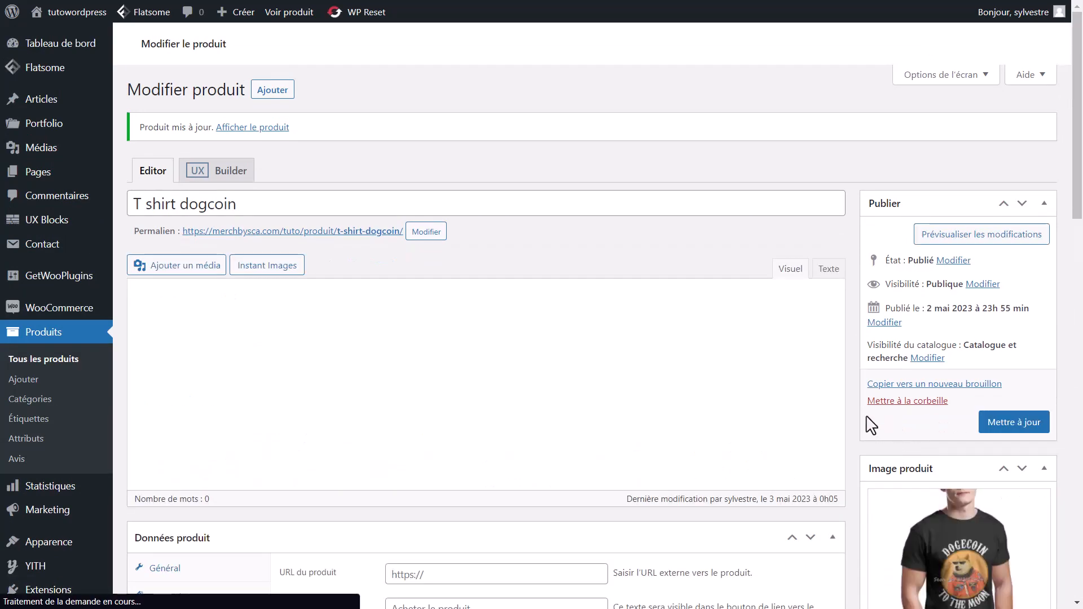
right_click(313, 232)
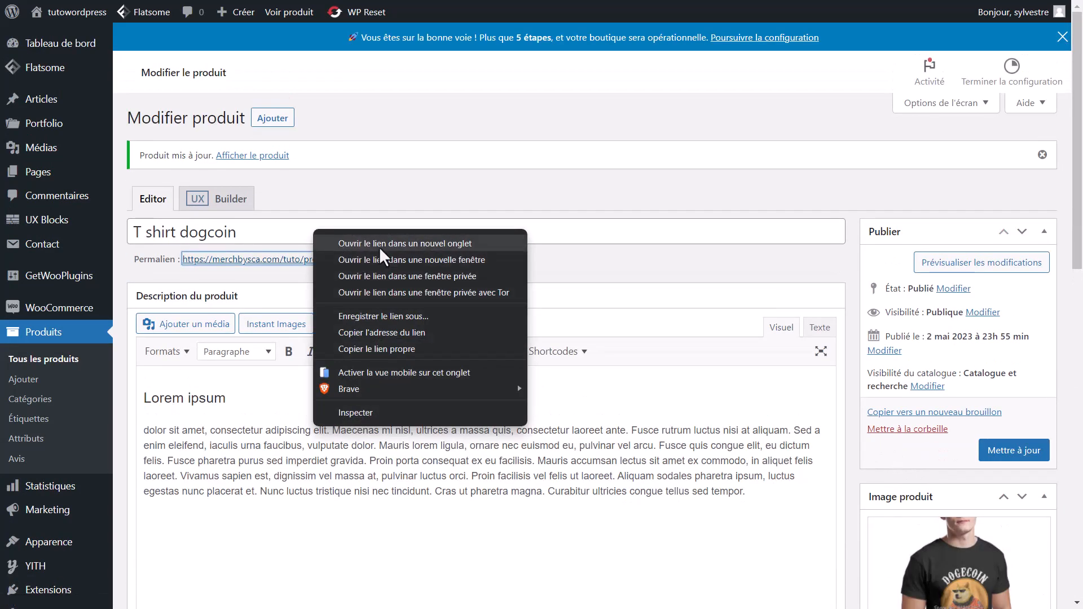
left_click(380, 246)
key("ctrl+Tab")
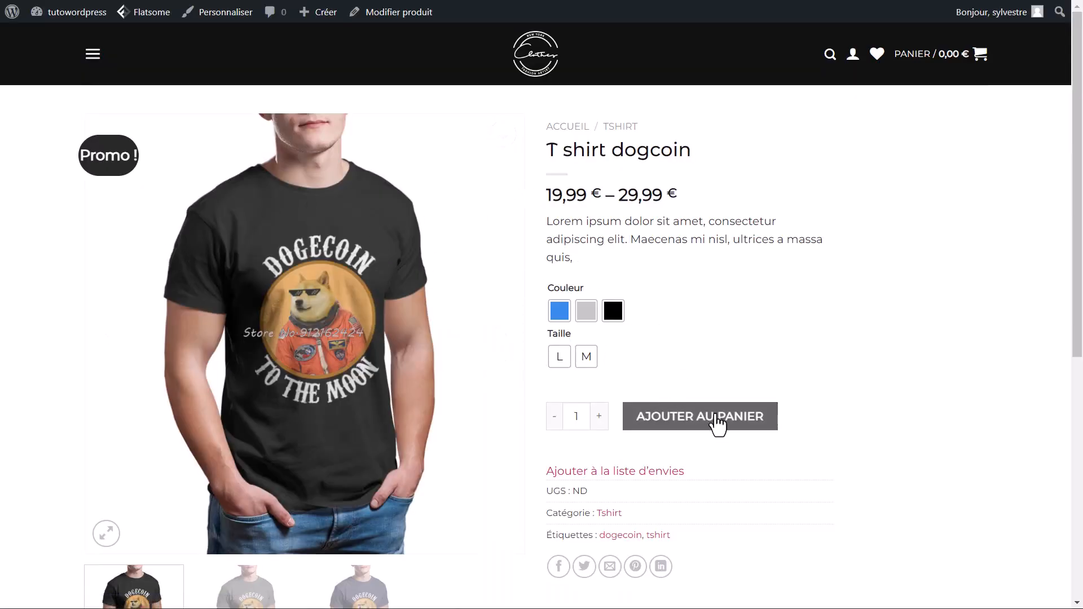
Step: Raise the quantity to 2 on the product page and examine its prices, variations, category, tags and description
left_click(599, 418)
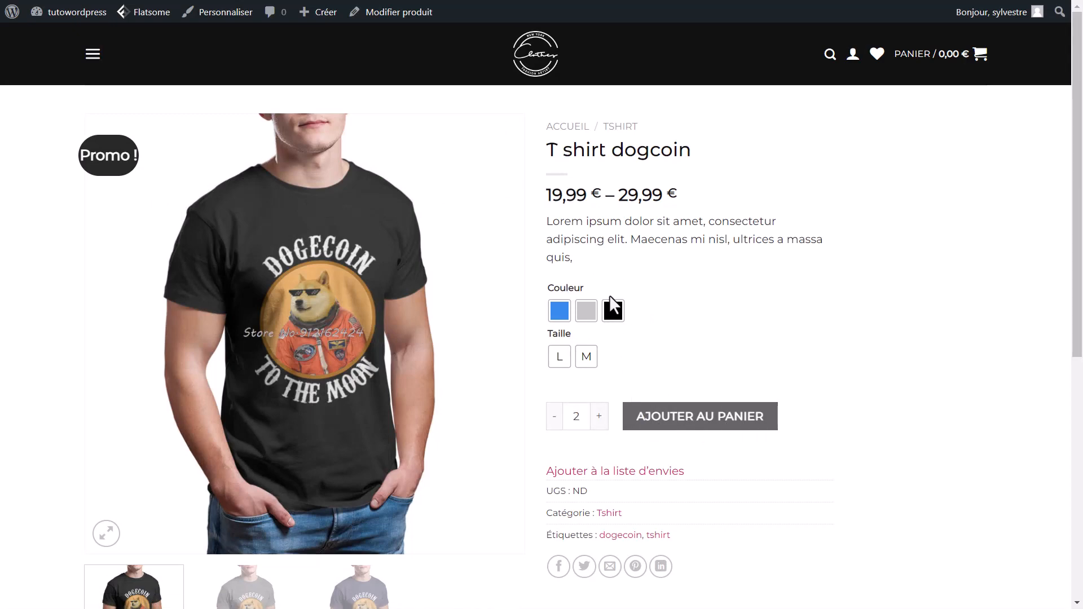
scroll(612, 307, "down", 6)
scroll(615, 321, "up", 4)
scroll(615, 322, "down", 2)
scroll(615, 327, "down", 3)
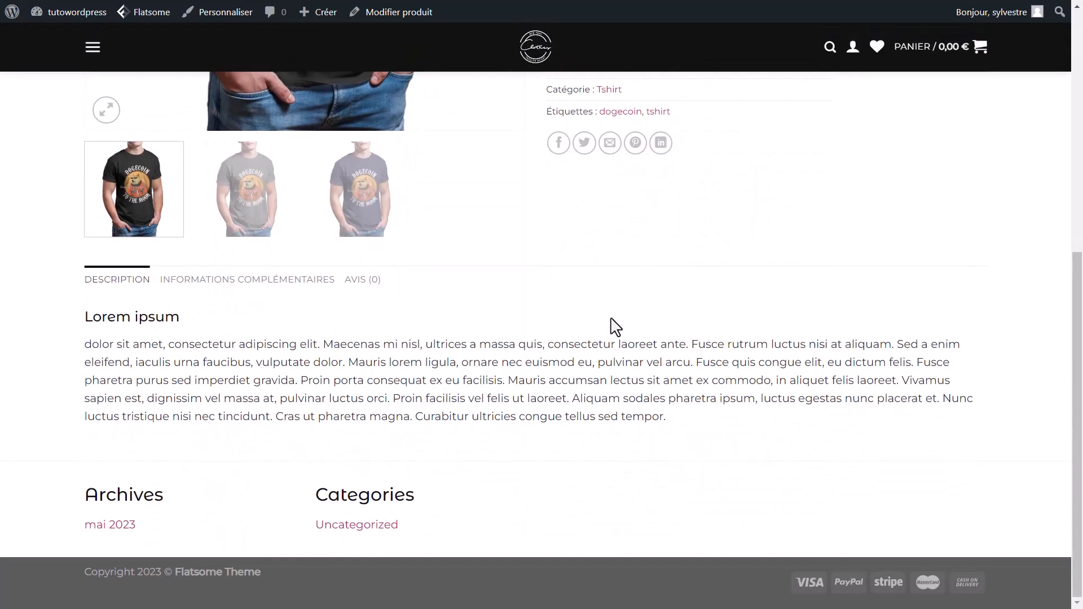
scroll(615, 327, "up", 7)
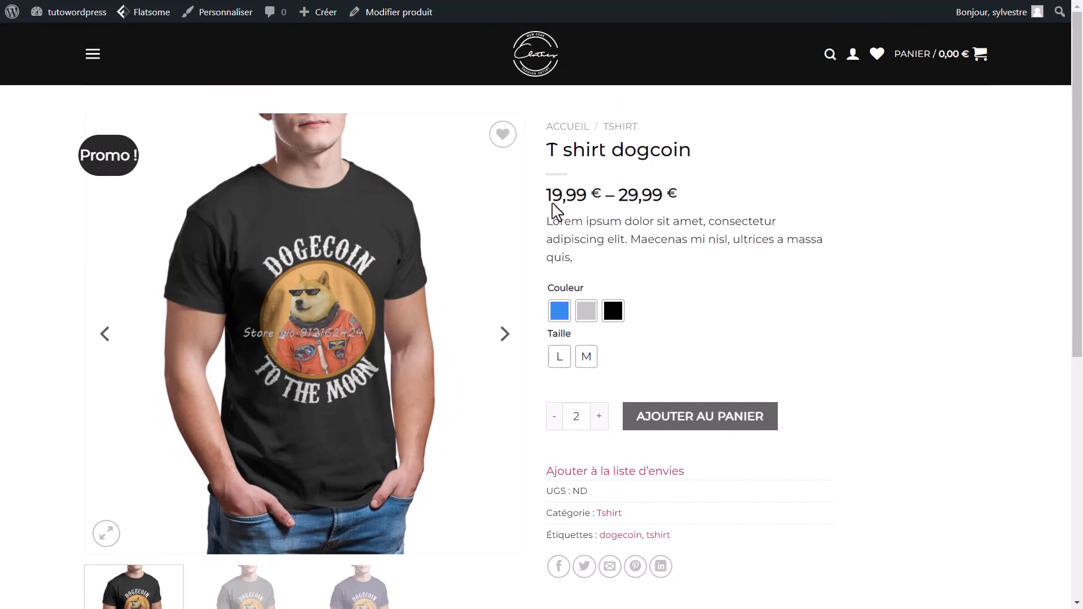
scroll(632, 275, "down", 7)
scroll(632, 275, "up", 7)
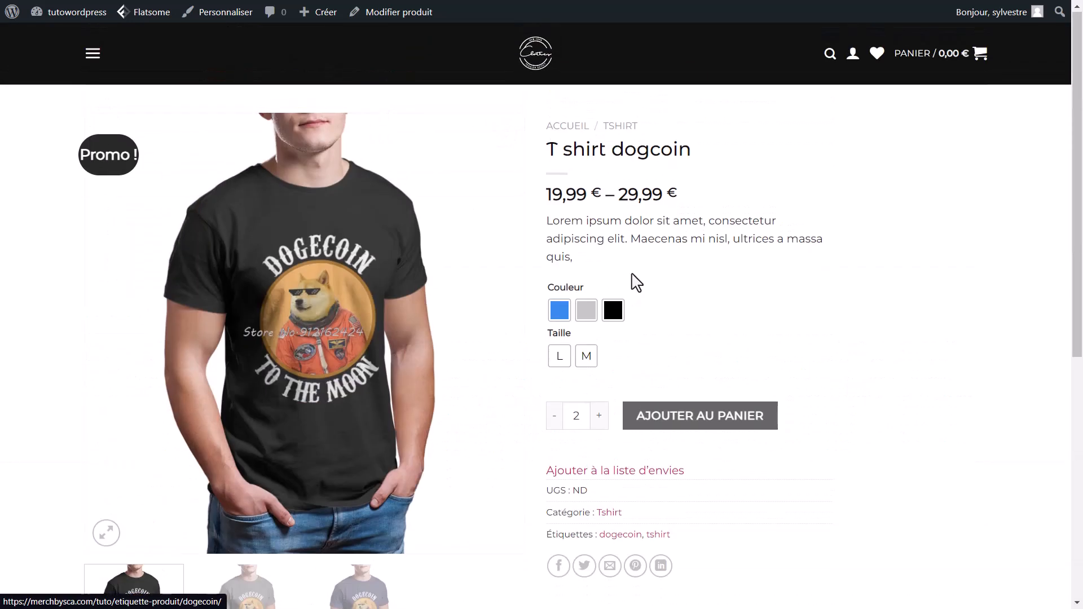
Step: Return to the T shirt dogcoin product editor and update the product
key("ctrl+Tab")
scroll(675, 331, "up", 1)
scroll(679, 340, "up", 3)
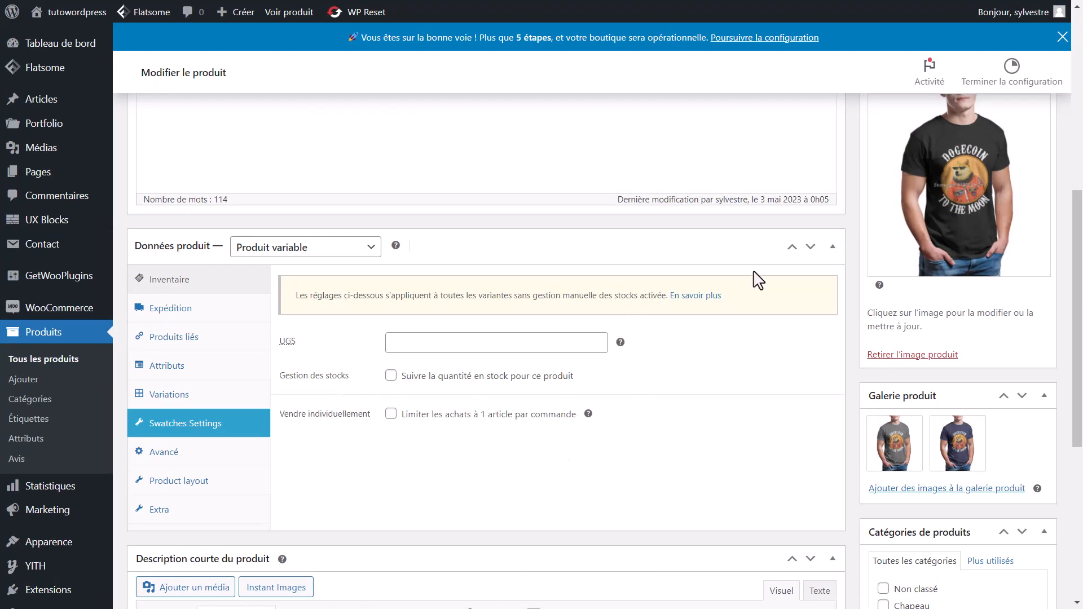
scroll(759, 281, "up", 10)
left_click(1015, 451)
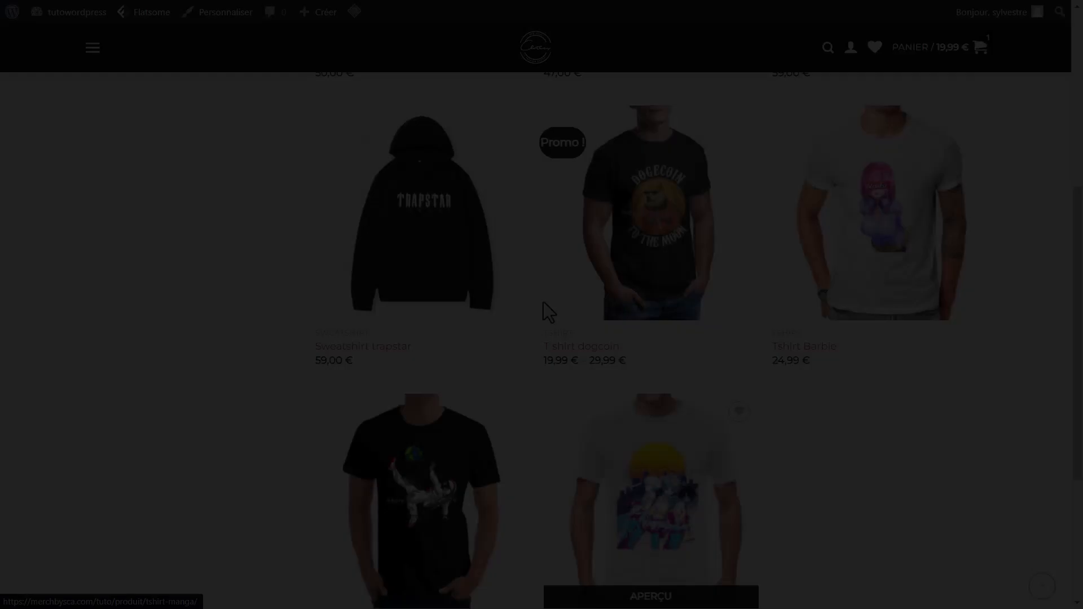
Step: Examine the product listing on the Boutique page, including each item's category and price
scroll(543, 302, "down", 3)
scroll(544, 302, "up", 5)
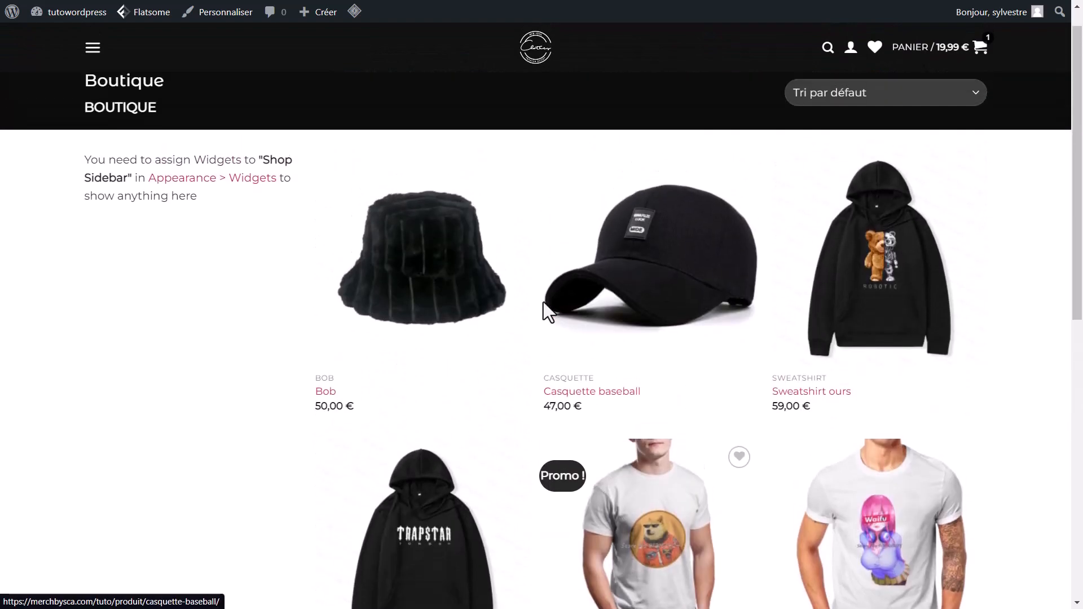
scroll(543, 302, "down", 3)
scroll(544, 305, "up", 3)
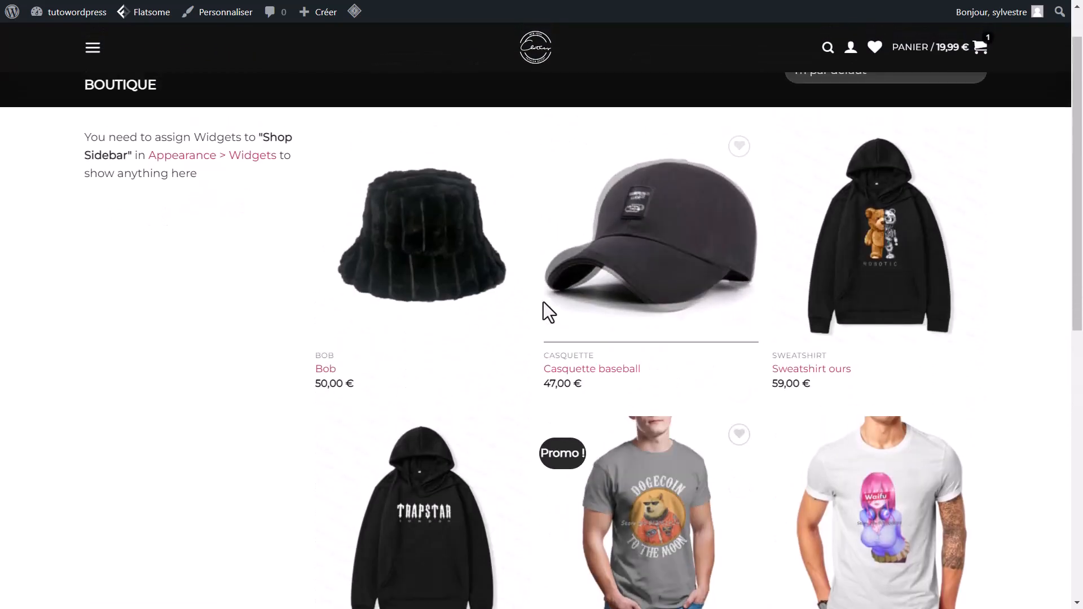
scroll(606, 316, "down", 1)
Step: Return to the WordPress dashboard and open the product catalogue settings in Flatsome's WooCommerce theme options
key("ctrl+Tab")
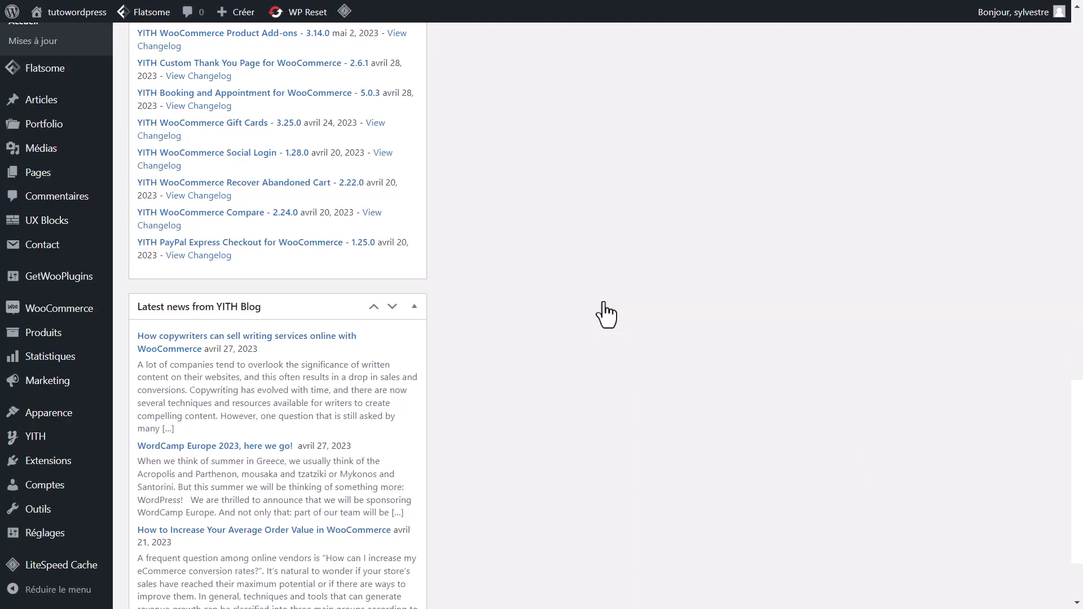
scroll(411, 380, "up", 20)
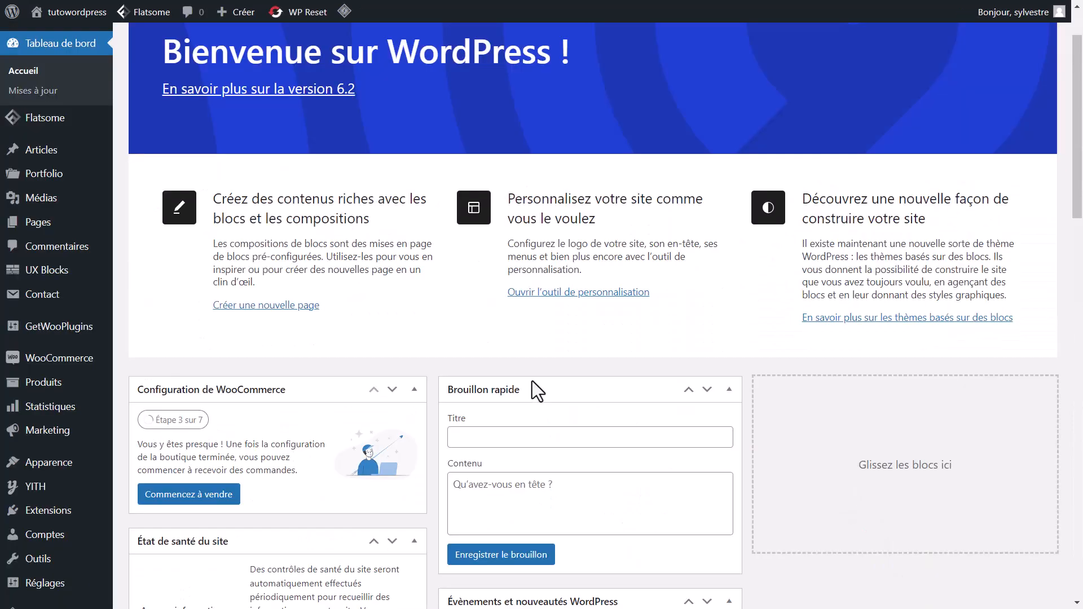
mouse_move(48, 118)
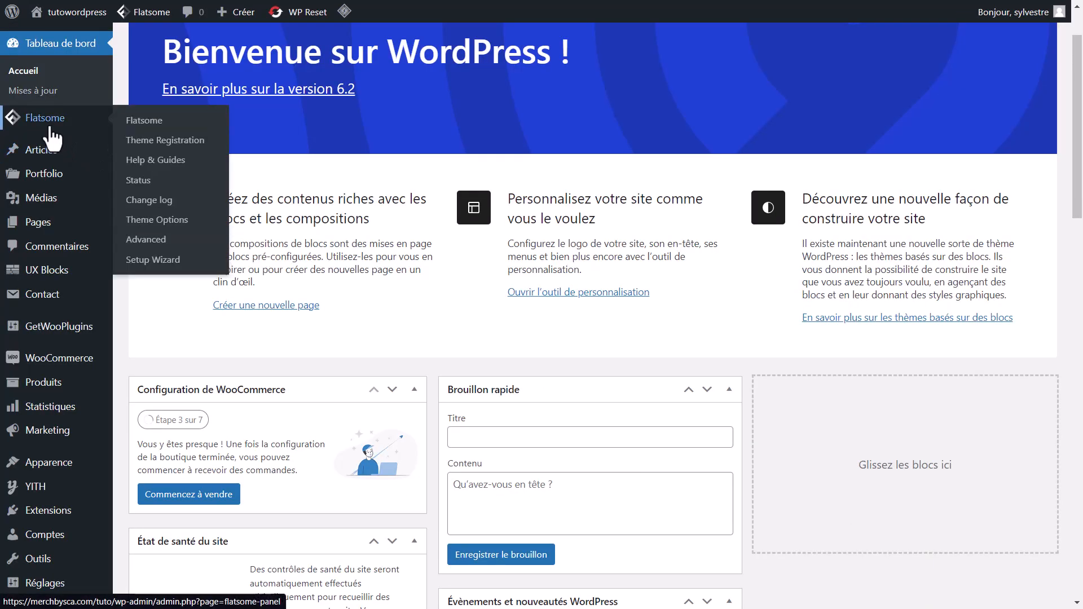
left_click(166, 225)
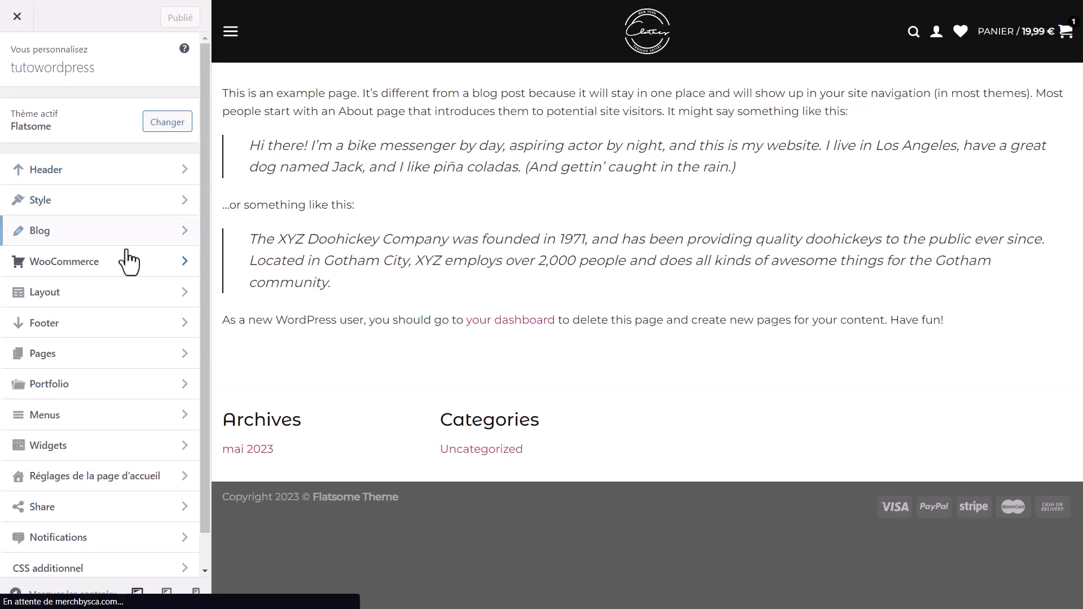
left_click(75, 265)
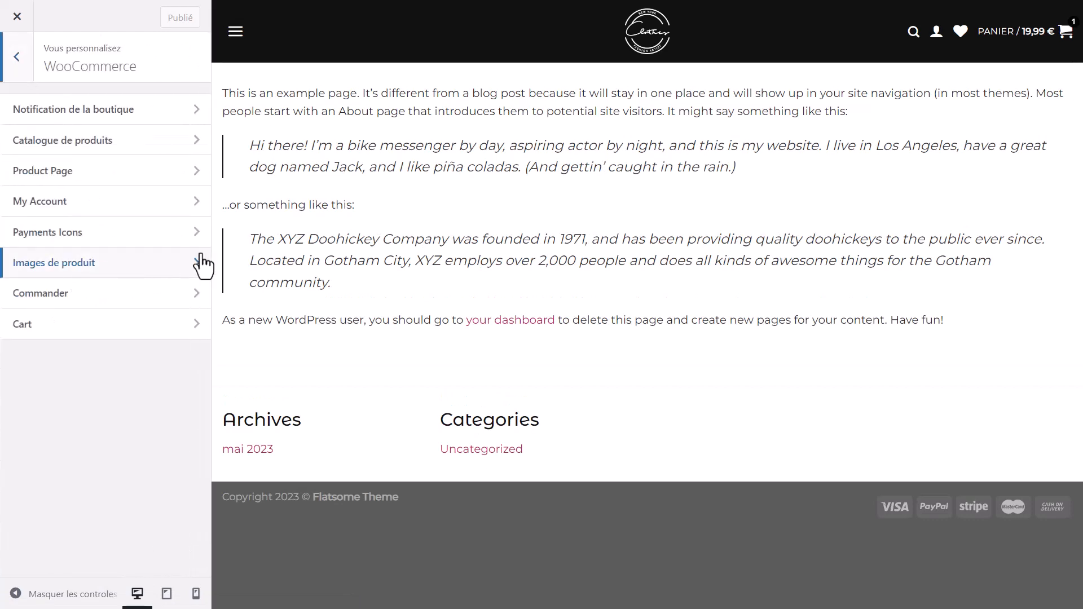
left_click(60, 149)
scroll(130, 440, "down", 5)
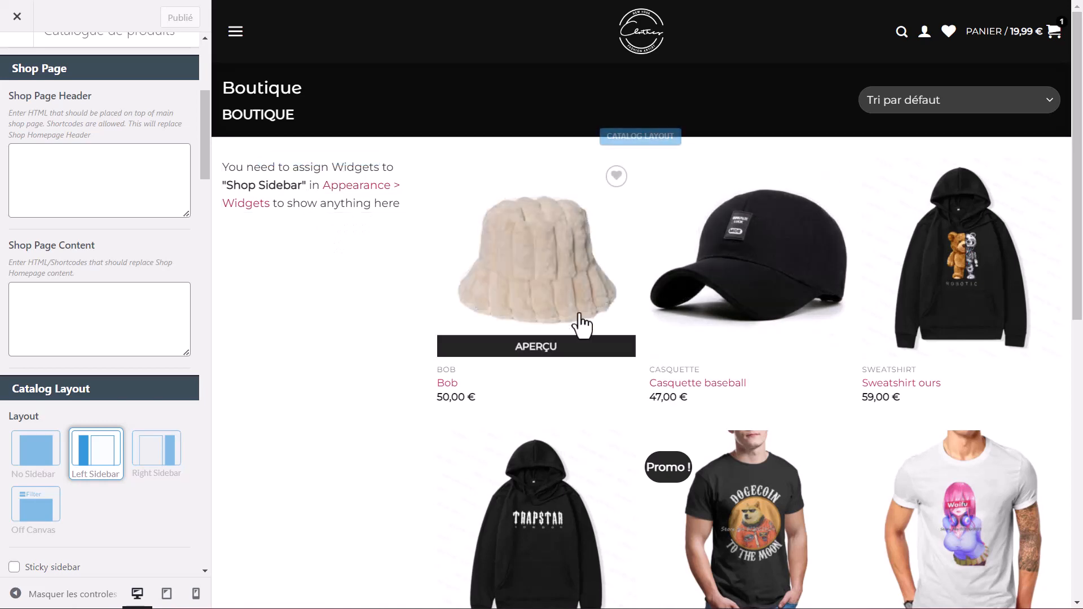
Step: Enable the sticky sidebar for the catalogue layout and check its behaviour in the shop preview
scroll(22, 282, "down", 7)
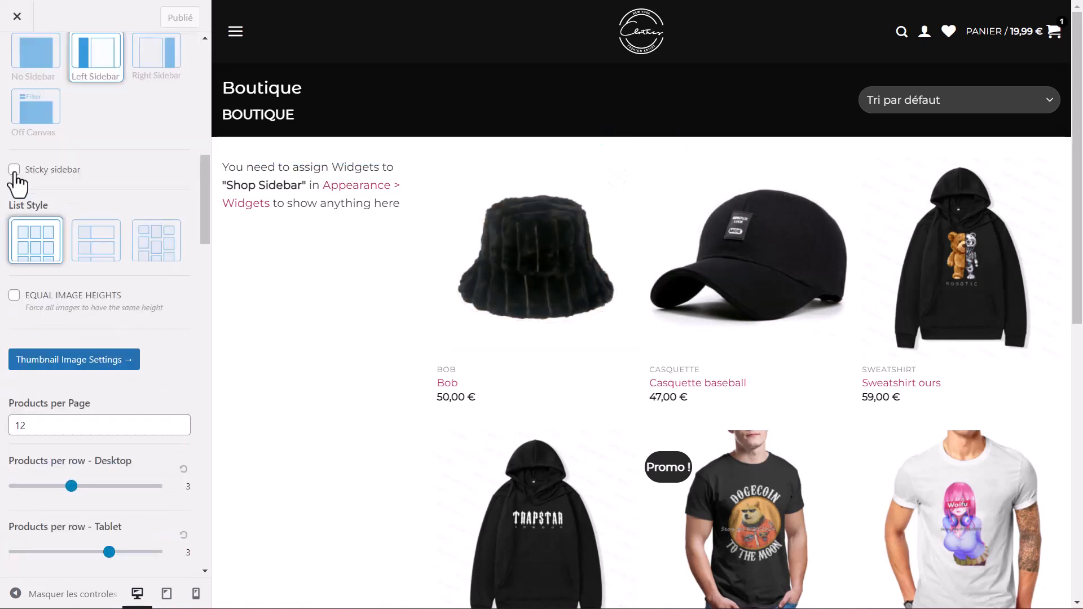
left_click(14, 169)
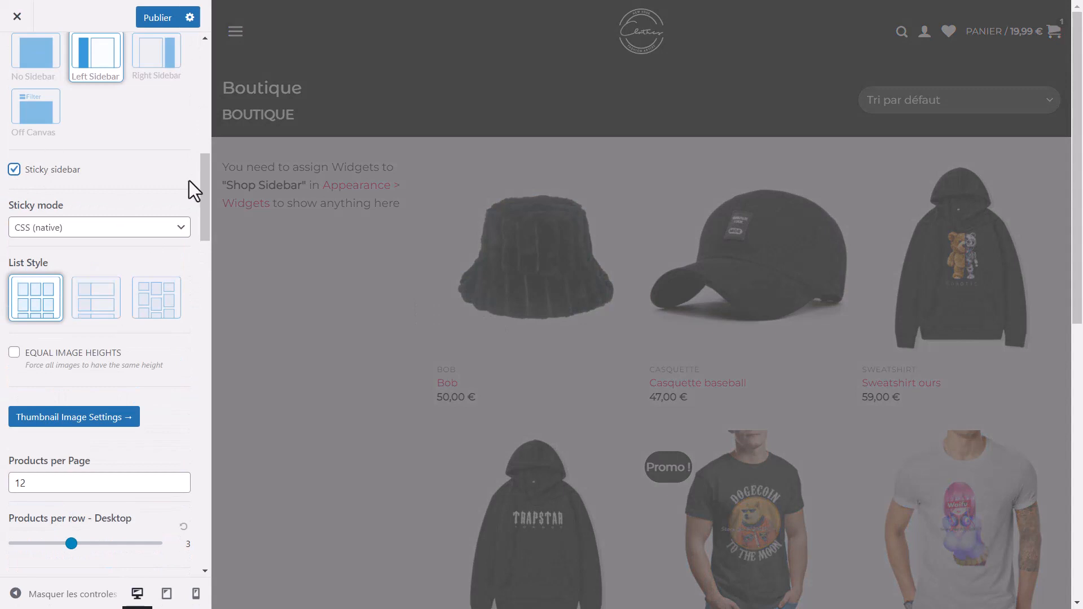
scroll(641, 398, "down", 10)
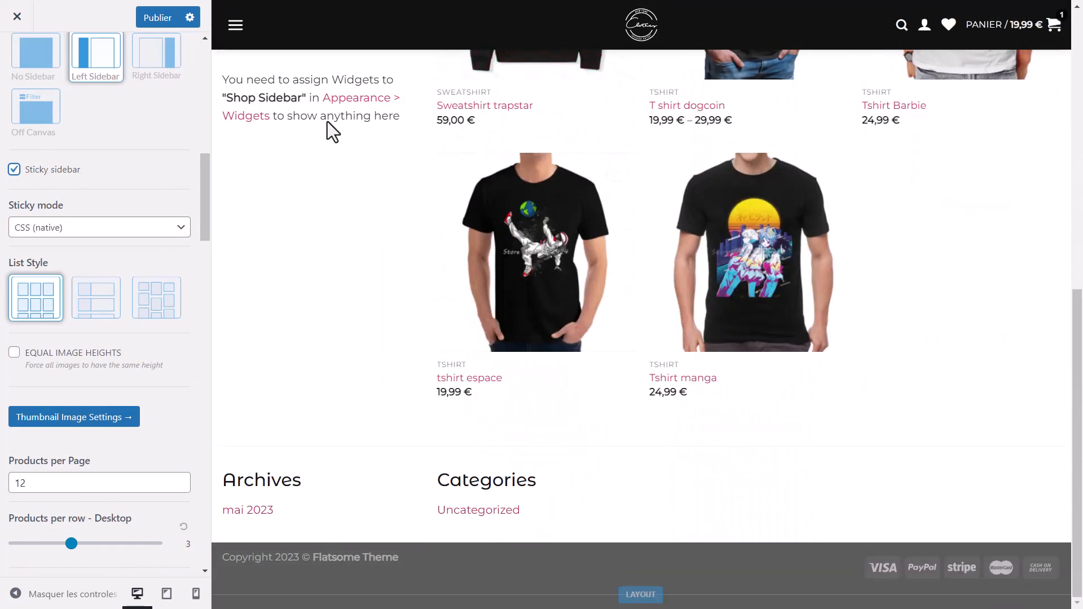
scroll(591, 265, "up", 4)
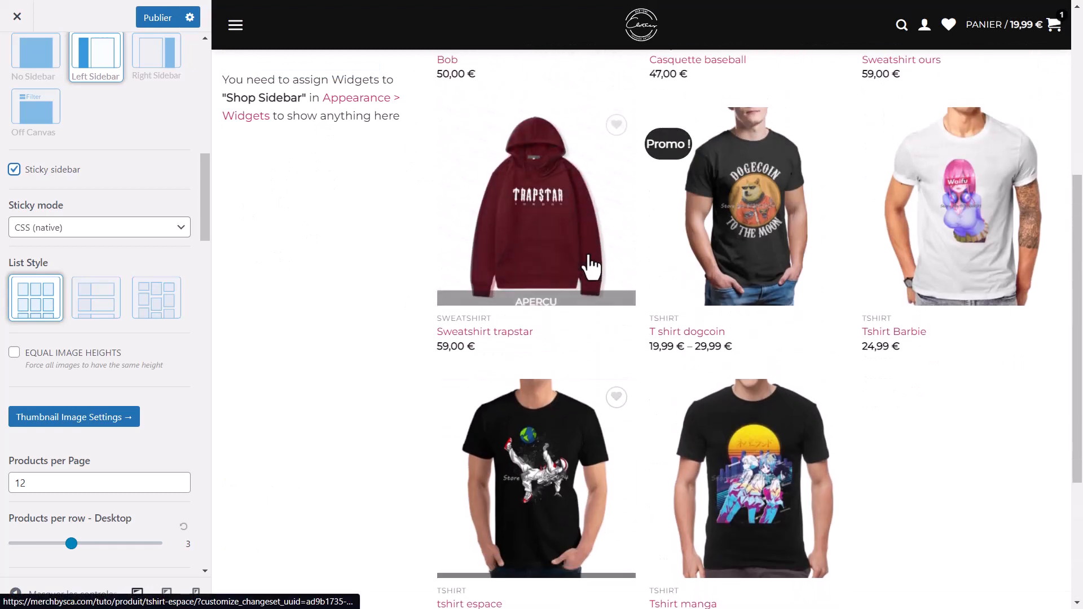
scroll(592, 266, "up", 2)
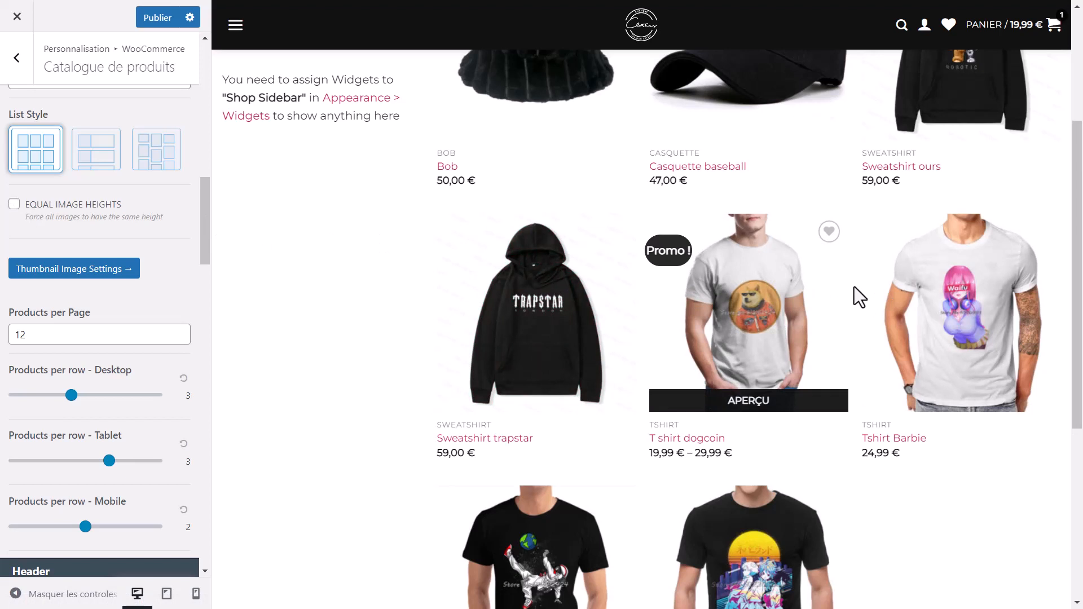
Step: Try equal image heights for the catalogue's product images, and switch the option back off
left_click(13, 207)
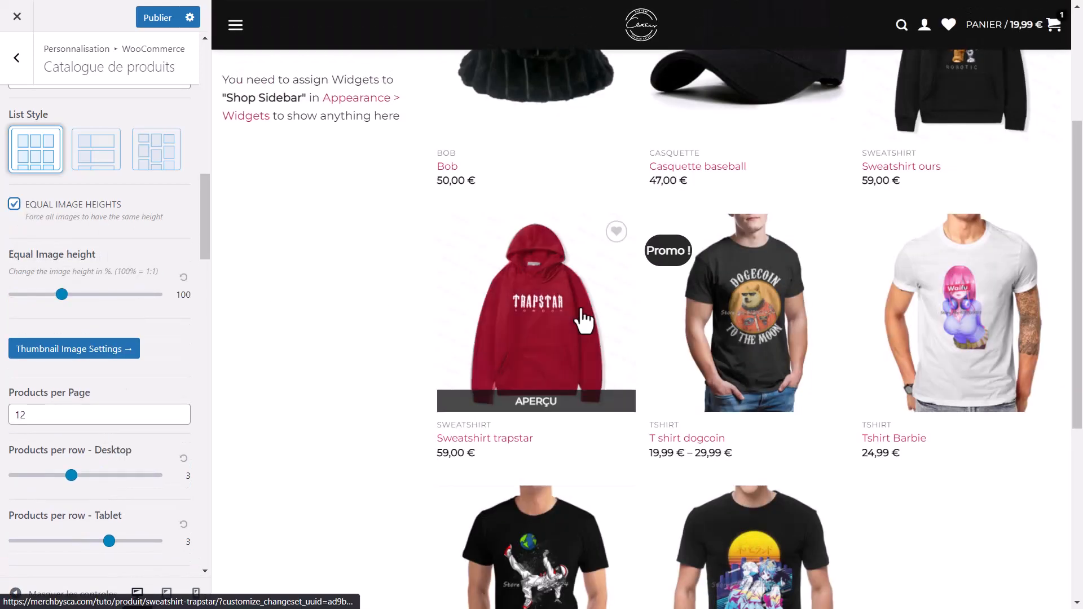
scroll(694, 379, "down", 5)
scroll(693, 379, "up", 7)
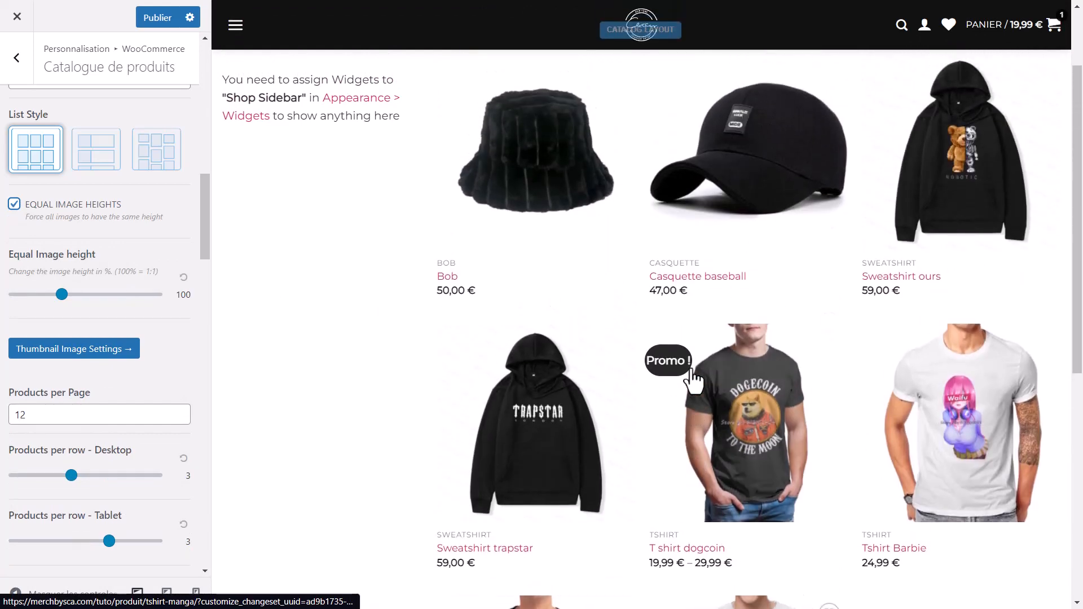
scroll(694, 380, "down", 3)
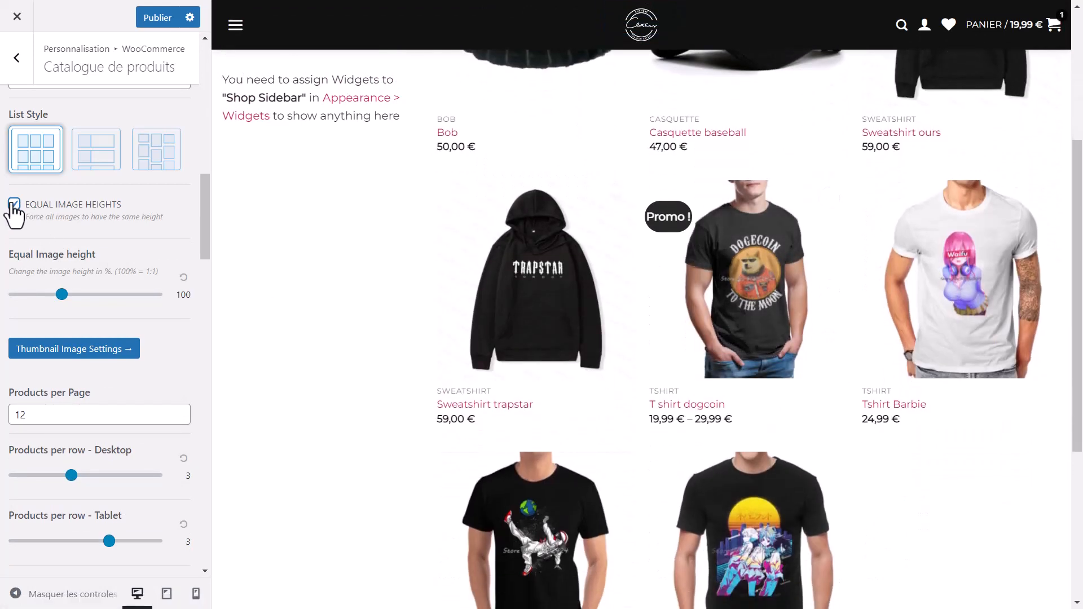
left_click(13, 205)
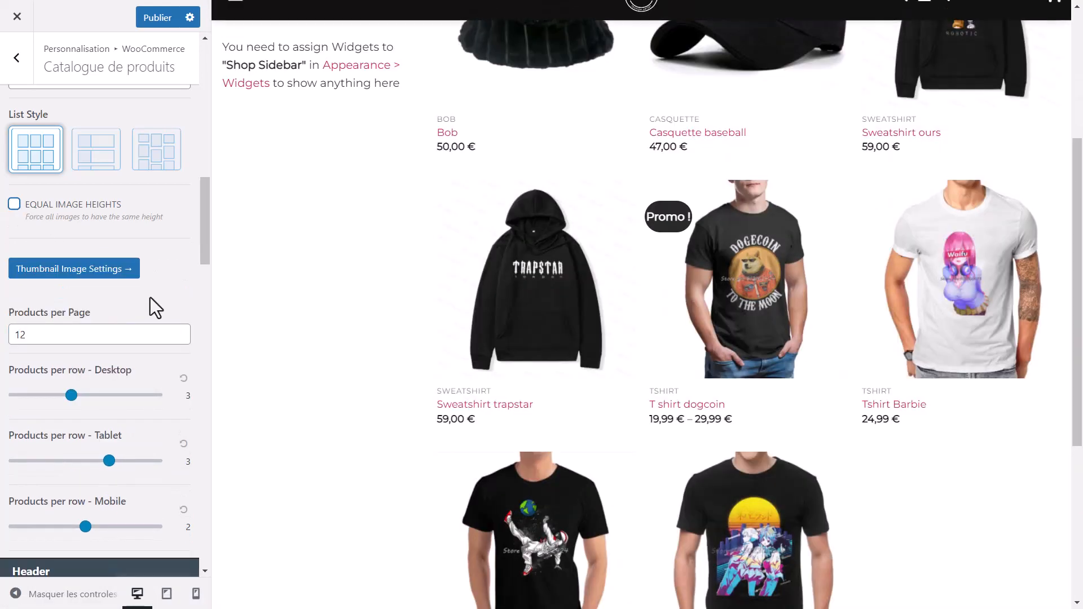
Step: Preview the Boutique page in the tablet and mobile layouts to check the products per row
scroll(120, 336, "down", 2)
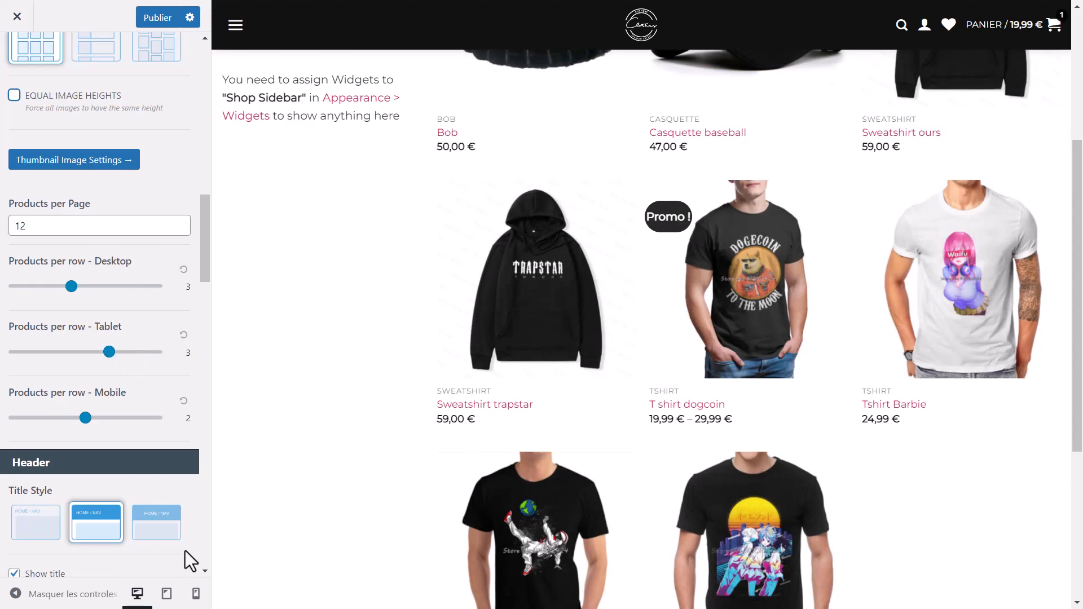
left_click(167, 595)
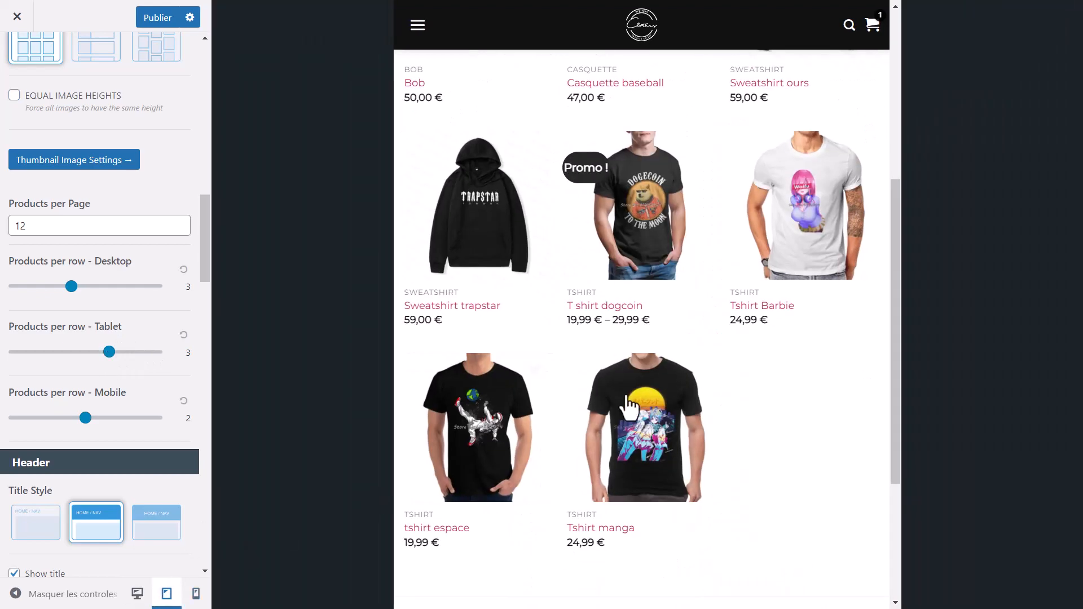
scroll(629, 407, "up", 5)
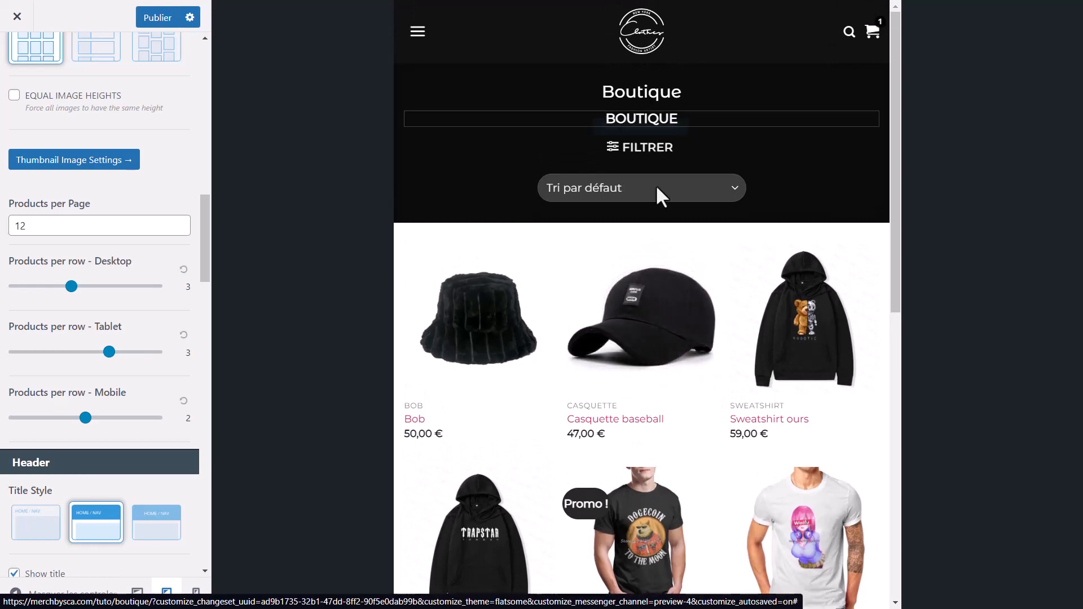
scroll(724, 344, "down", 6)
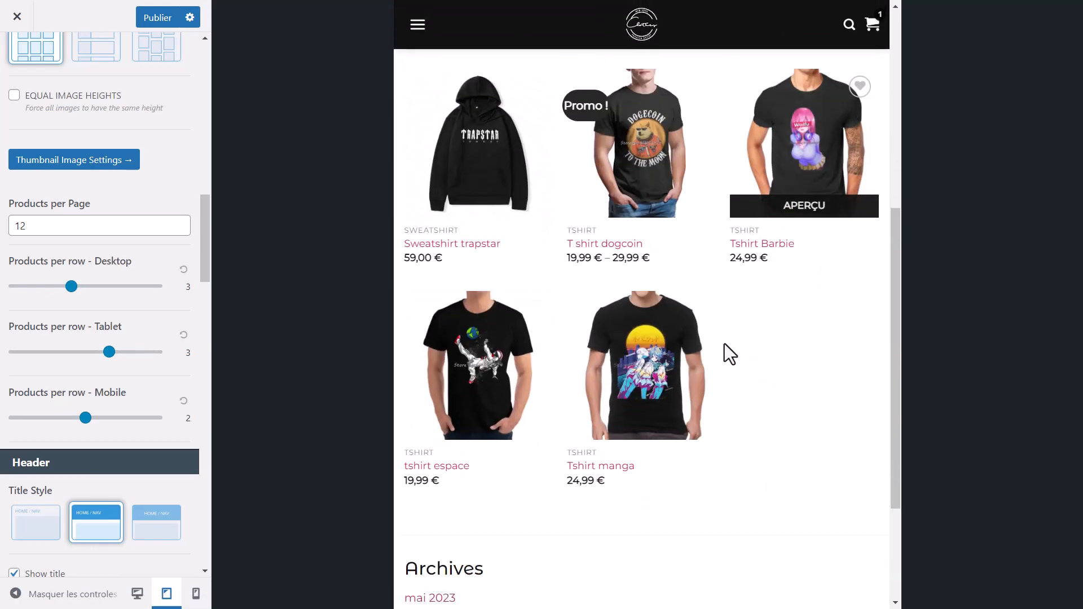
scroll(725, 343, "up", 5)
scroll(724, 344, "up", 1)
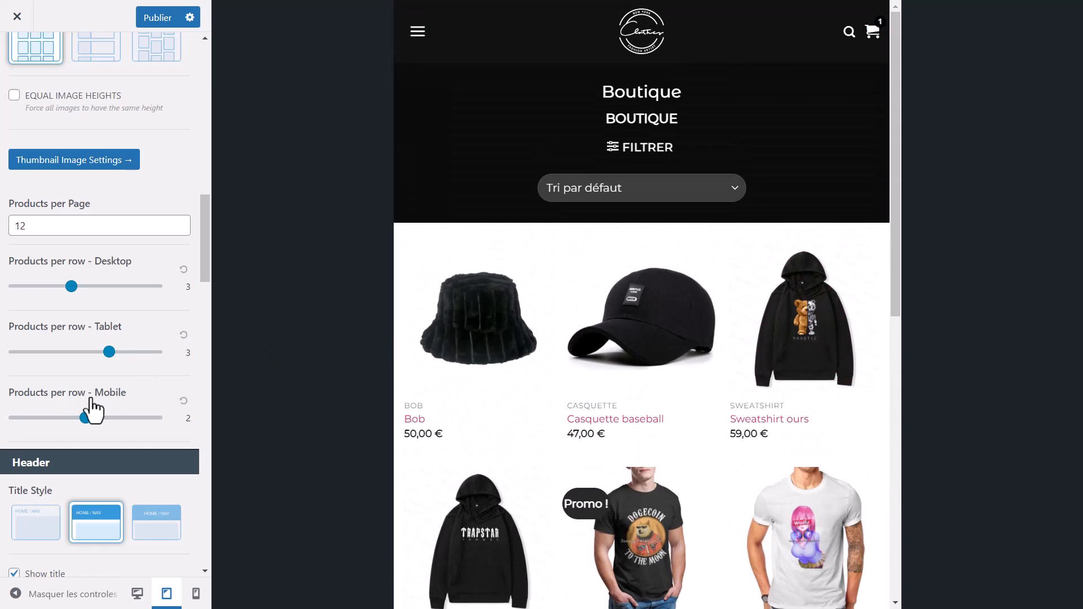
left_click(194, 594)
Step: Compare the shop header's title styles and choose the centred title on a dark background
scroll(672, 213, "down", 6)
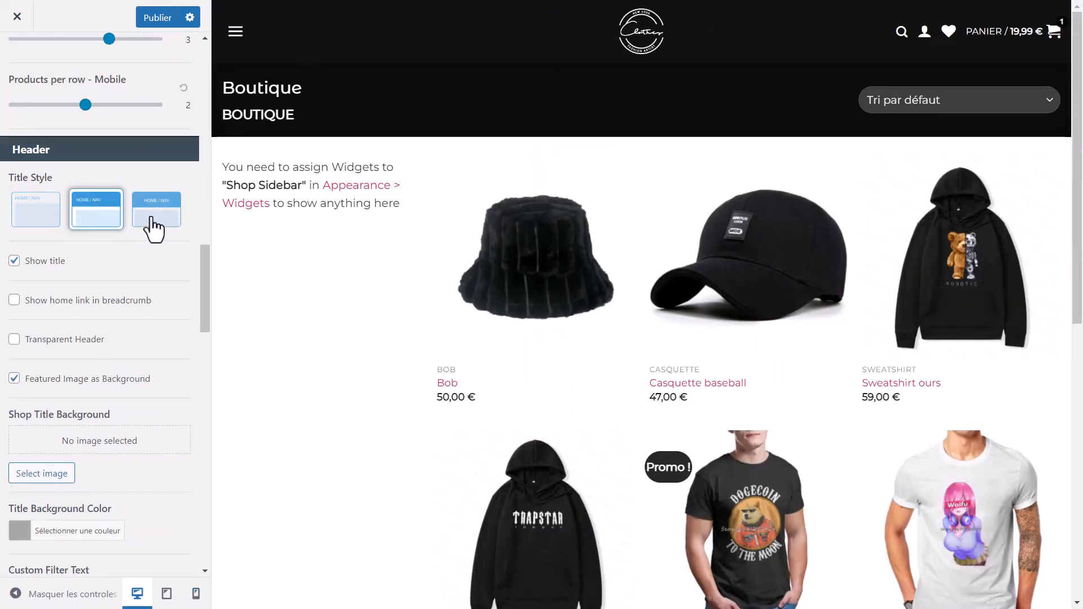
left_click(16, 217)
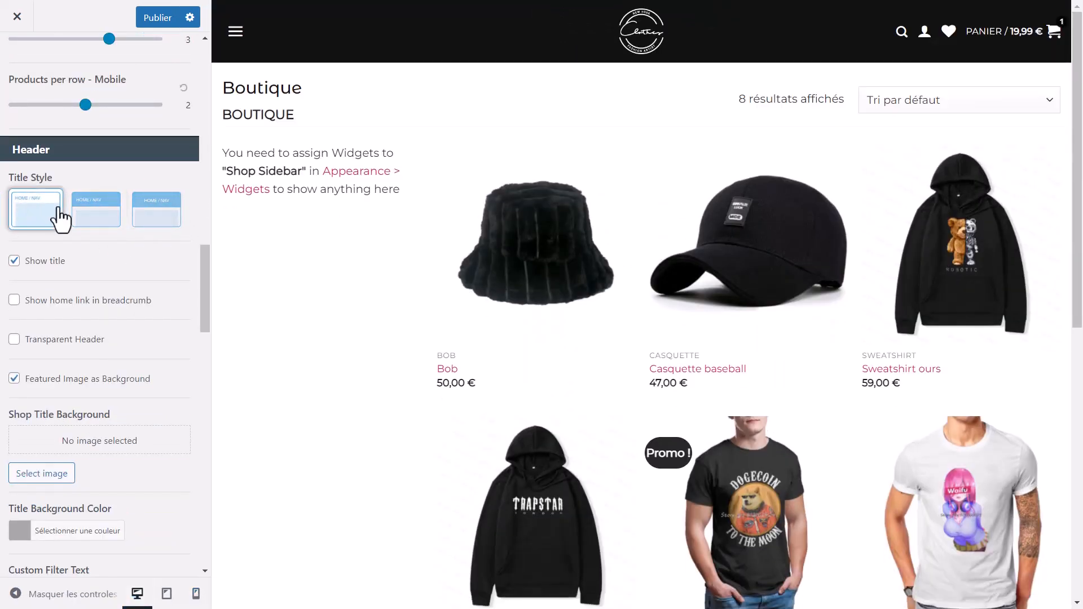
left_click(144, 209)
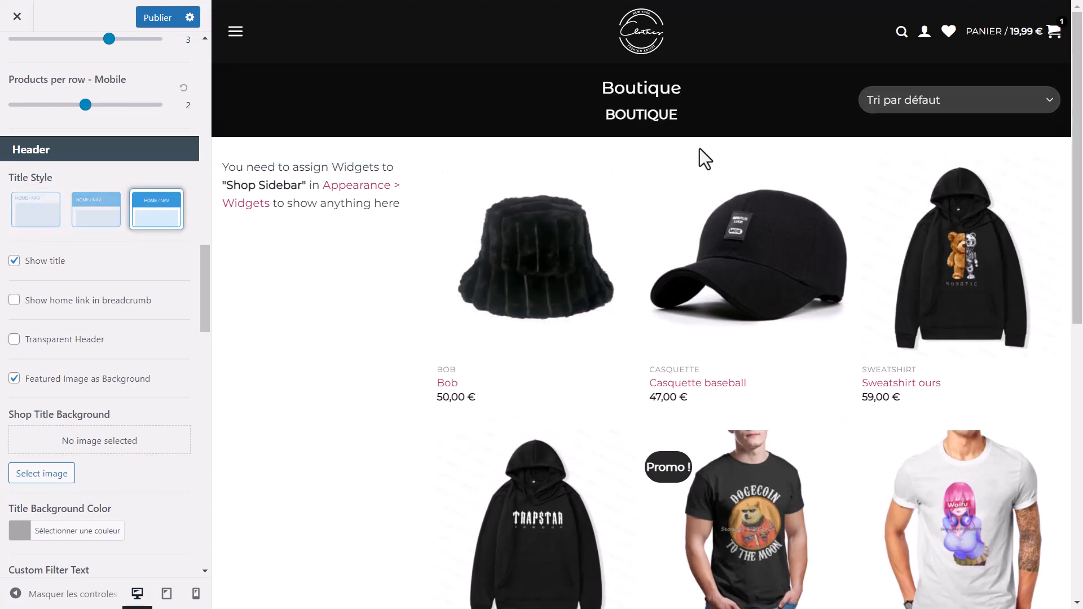
scroll(544, 213, "down", 3)
scroll(544, 213, "up", 3)
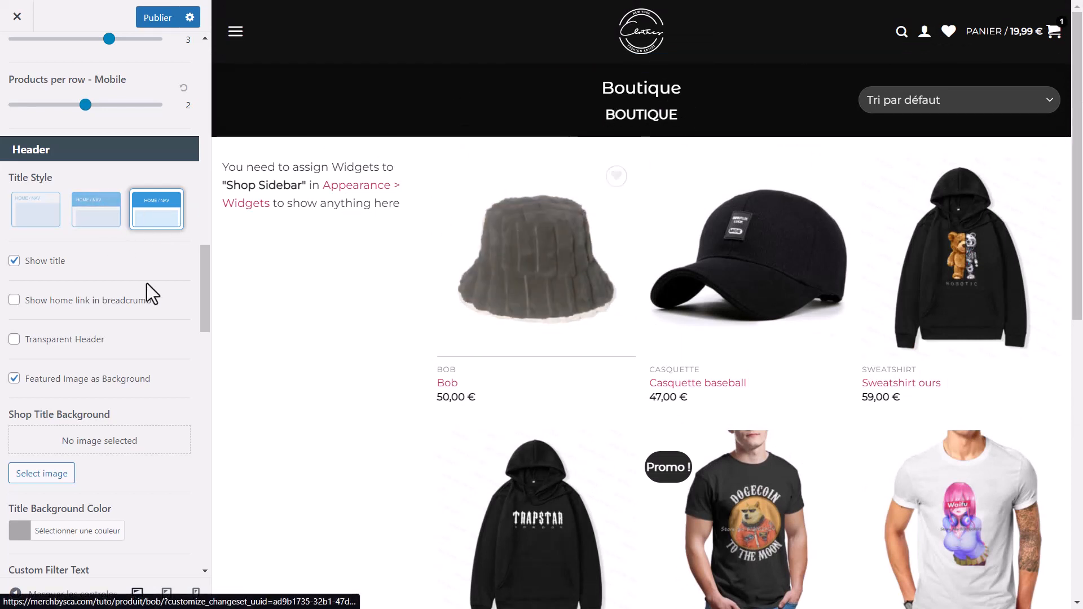
Step: Hide the shop header's title and try the normal breadcrumb case before returning it to uppercase
left_click(32, 265)
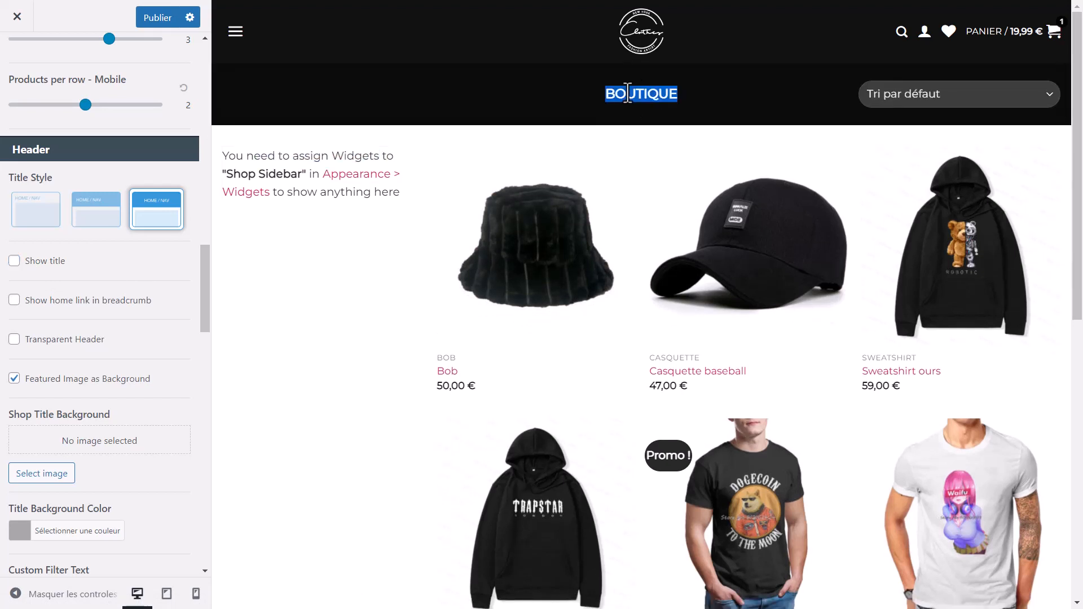
scroll(113, 182, "down", 10)
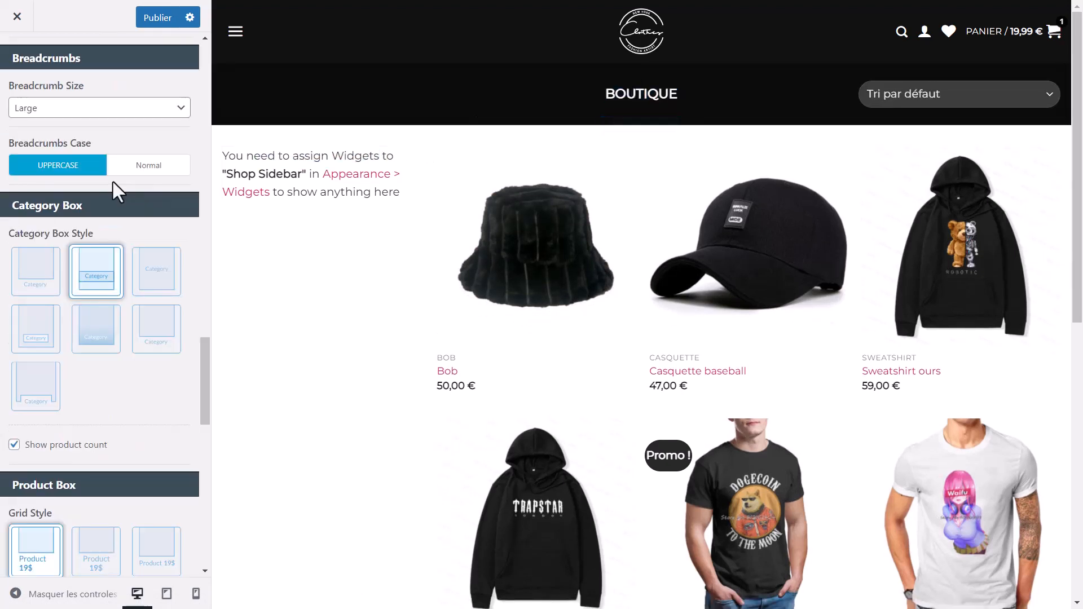
left_click(148, 171)
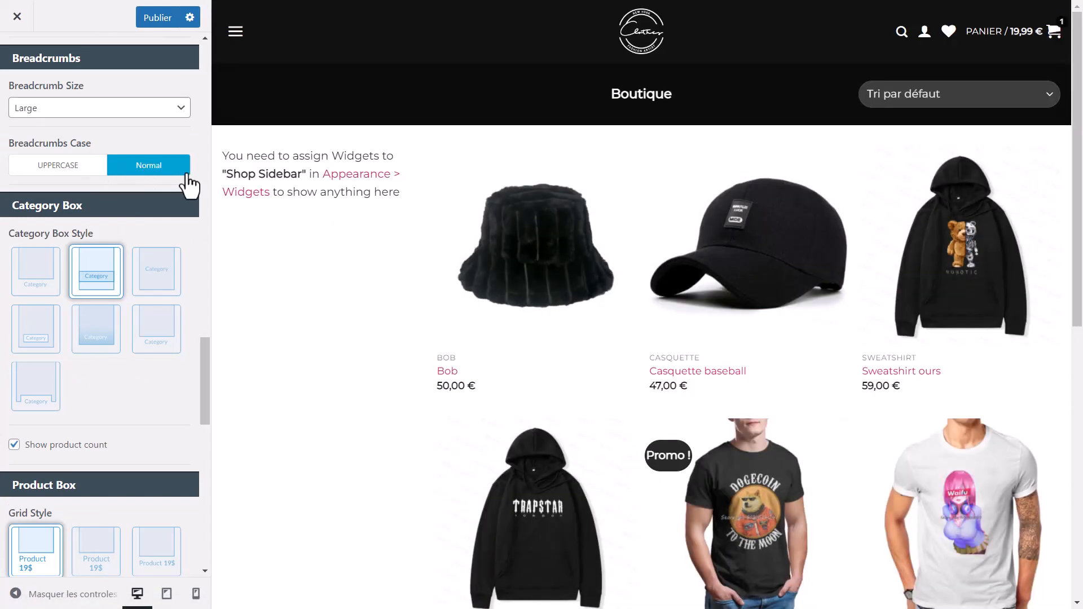
left_click(98, 172)
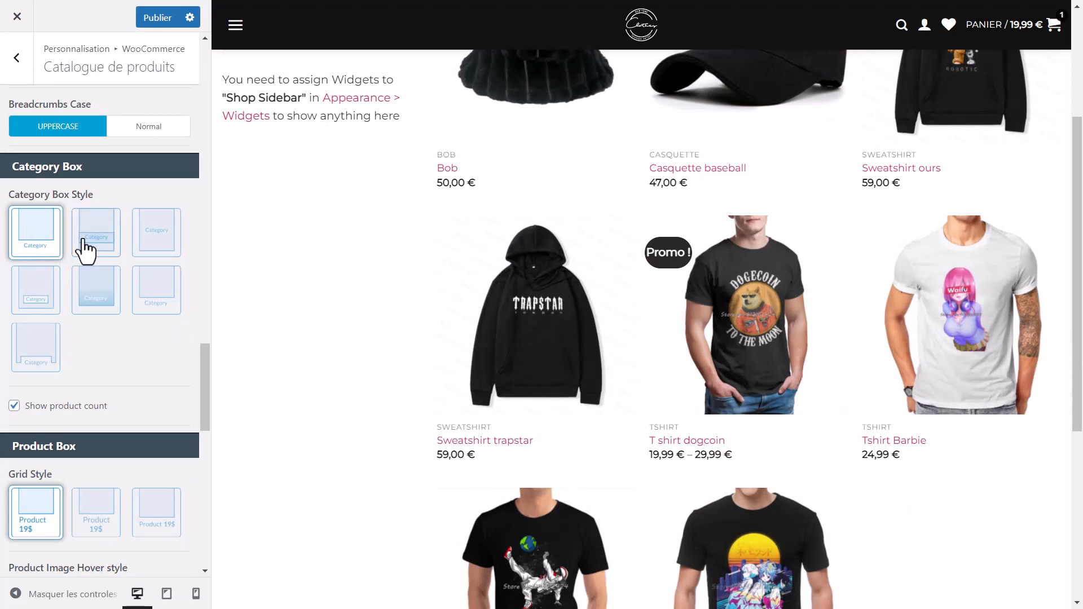
Step: Set the category box style to the shaded image with the category name overlaid on it
left_click(110, 309)
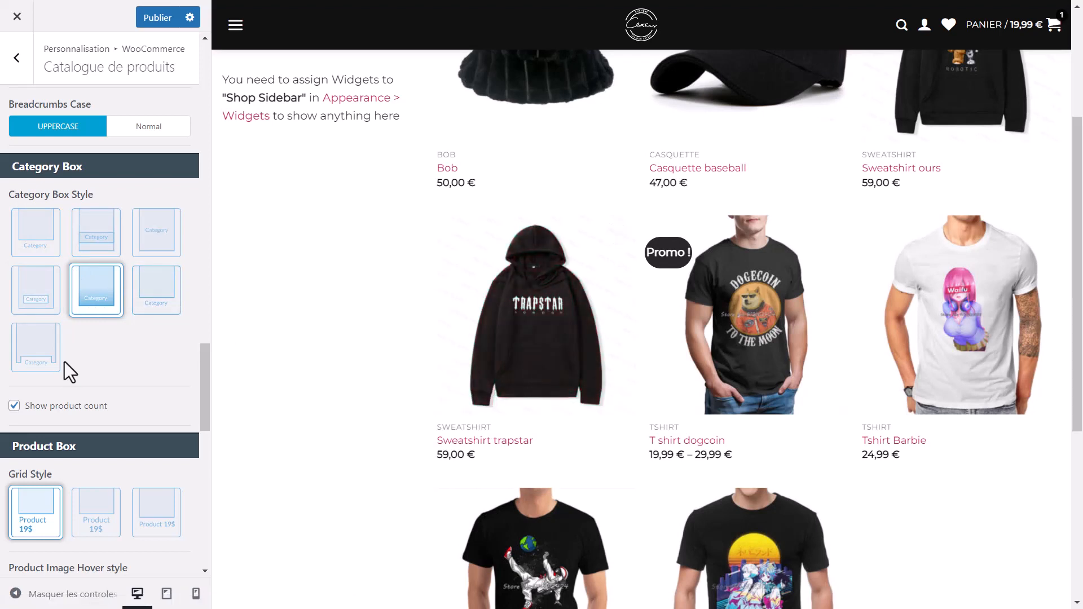
scroll(64, 361, "down", 4)
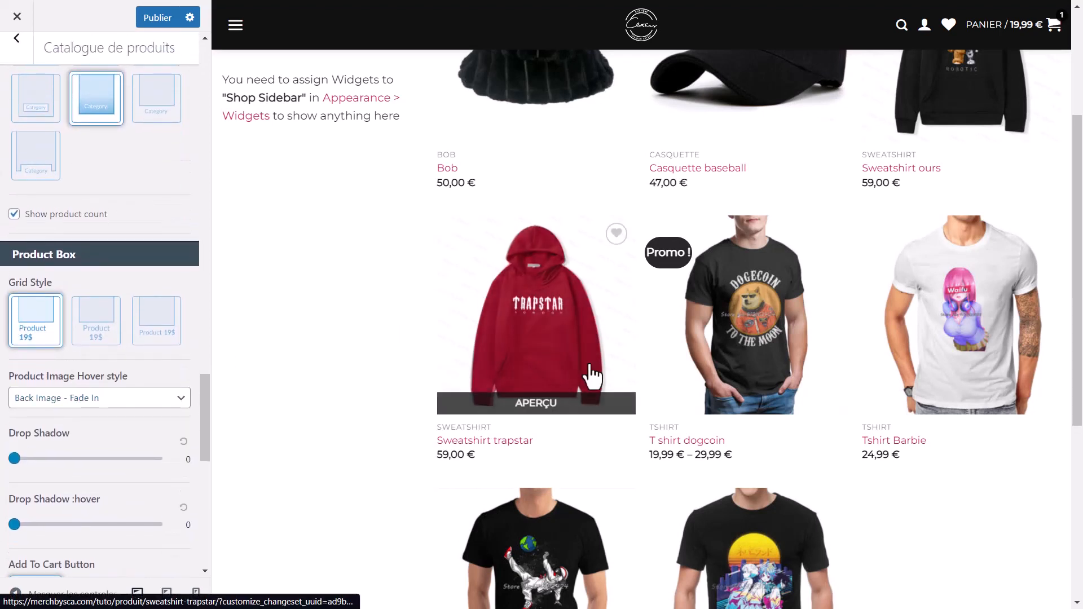
scroll(51, 179, "up", 2)
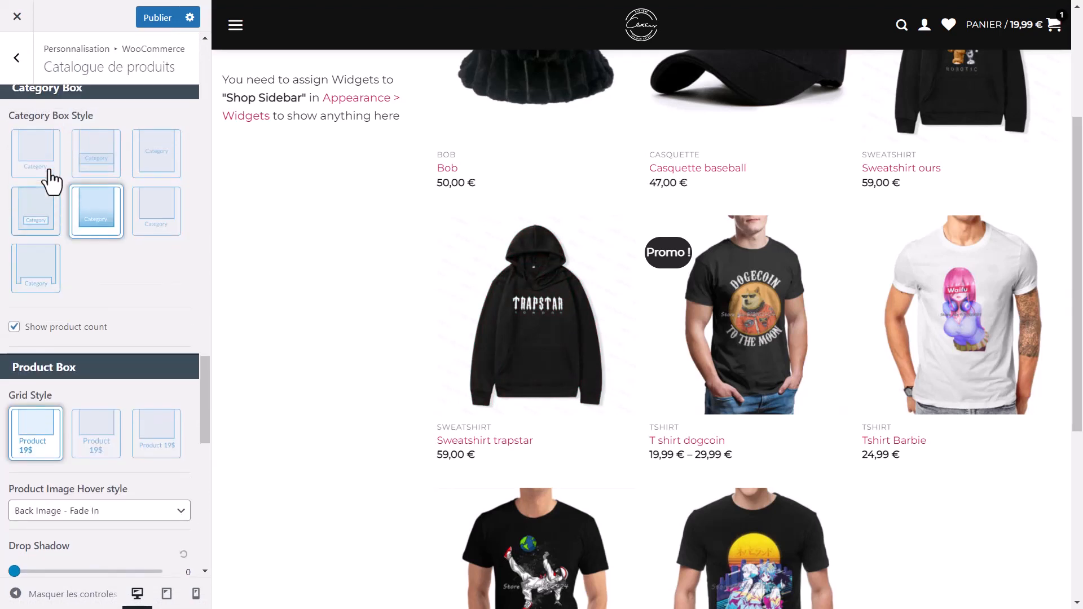
scroll(51, 179, "up", 1)
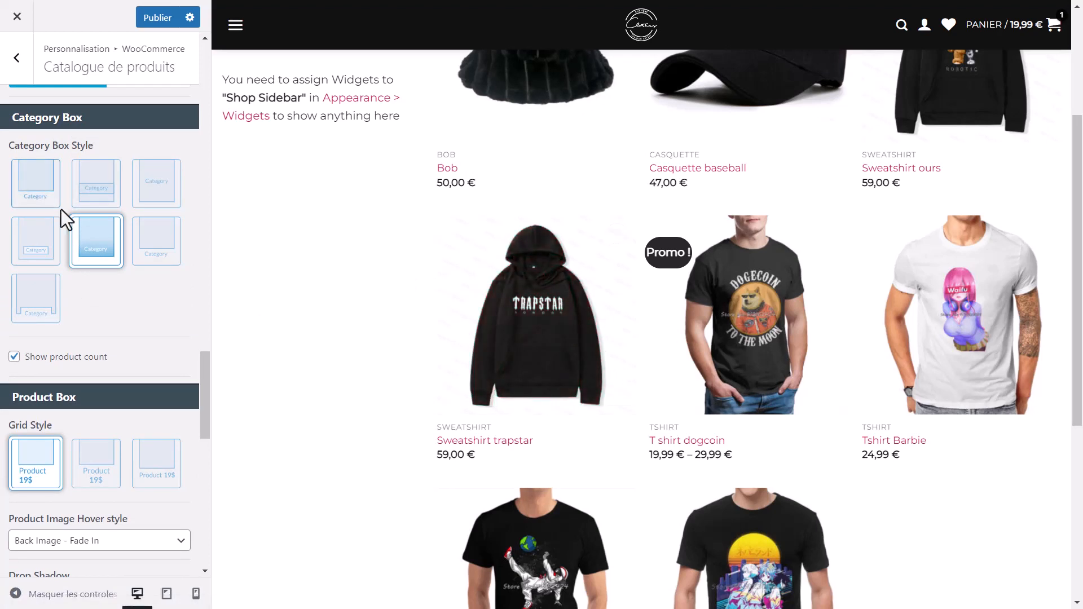
Step: Compare the product box grid styles and keep the one with the product name and price centred below the image
scroll(86, 342, "down", 3)
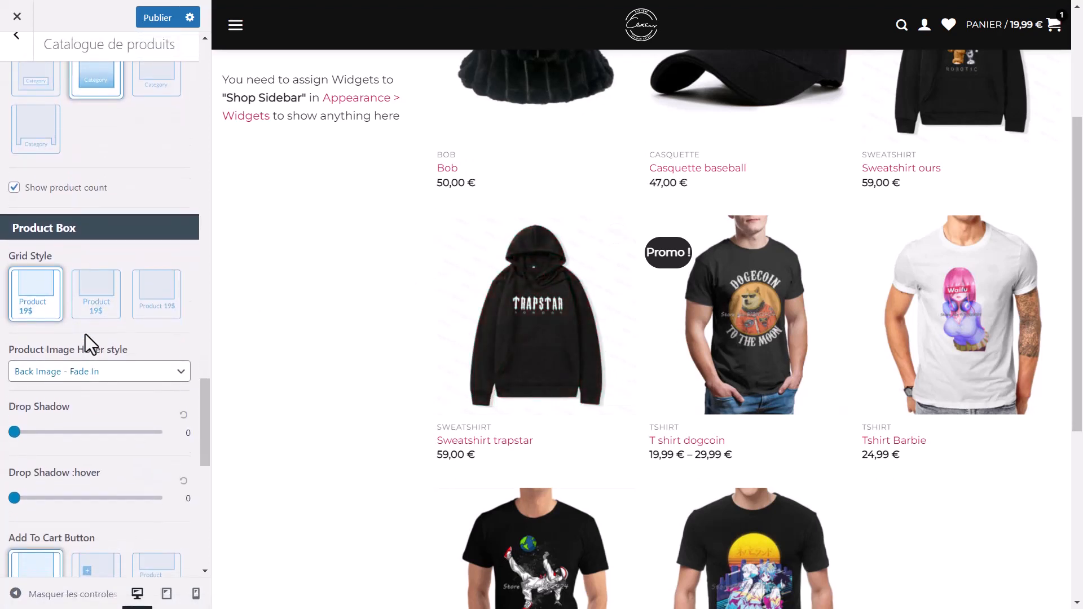
scroll(86, 341, "down", 1)
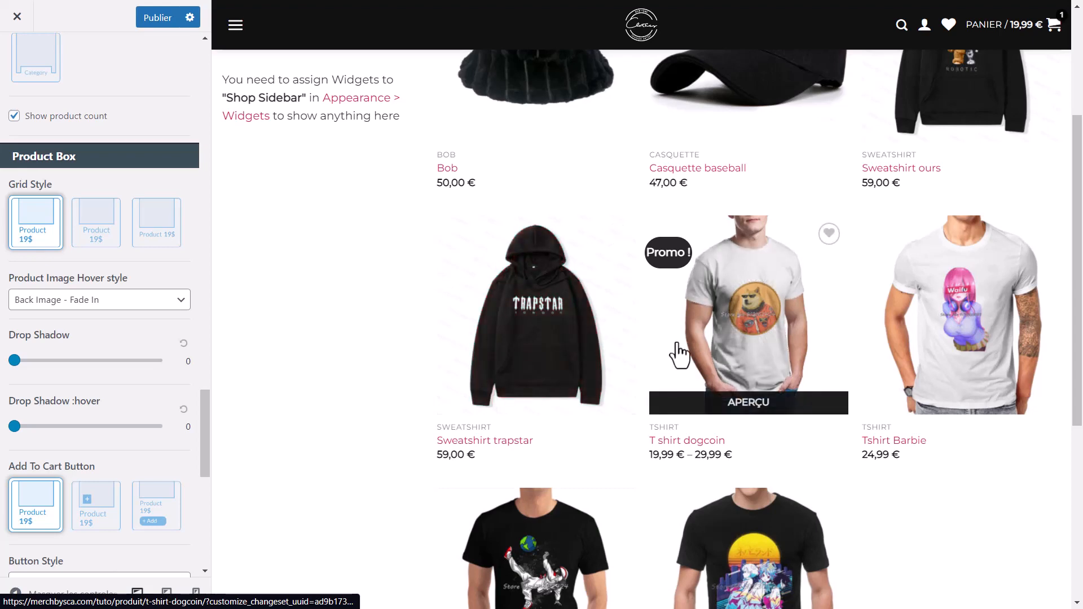
left_click(96, 234)
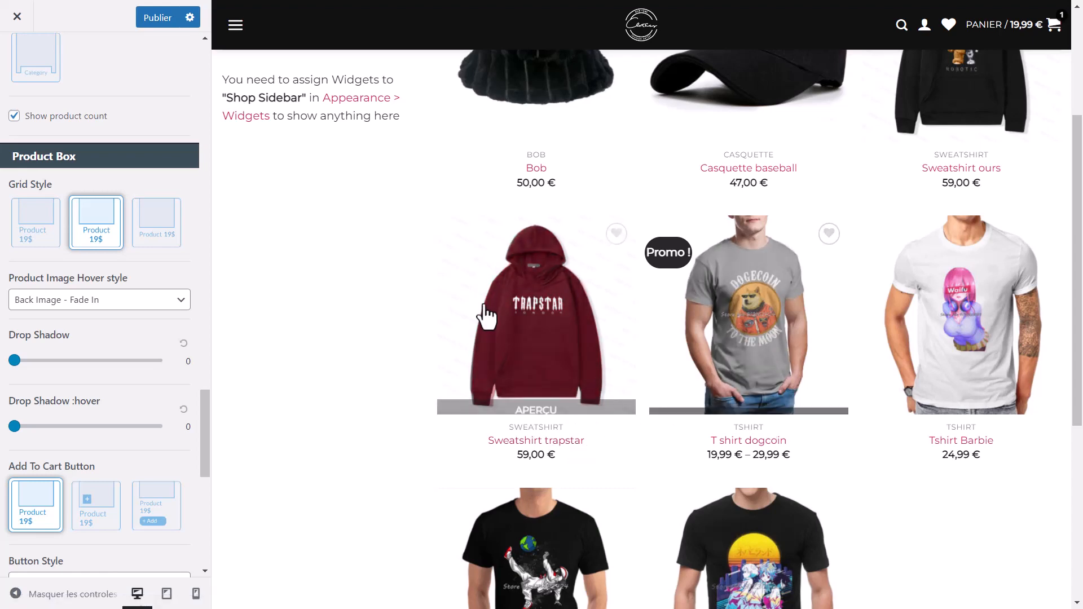
left_click(162, 231)
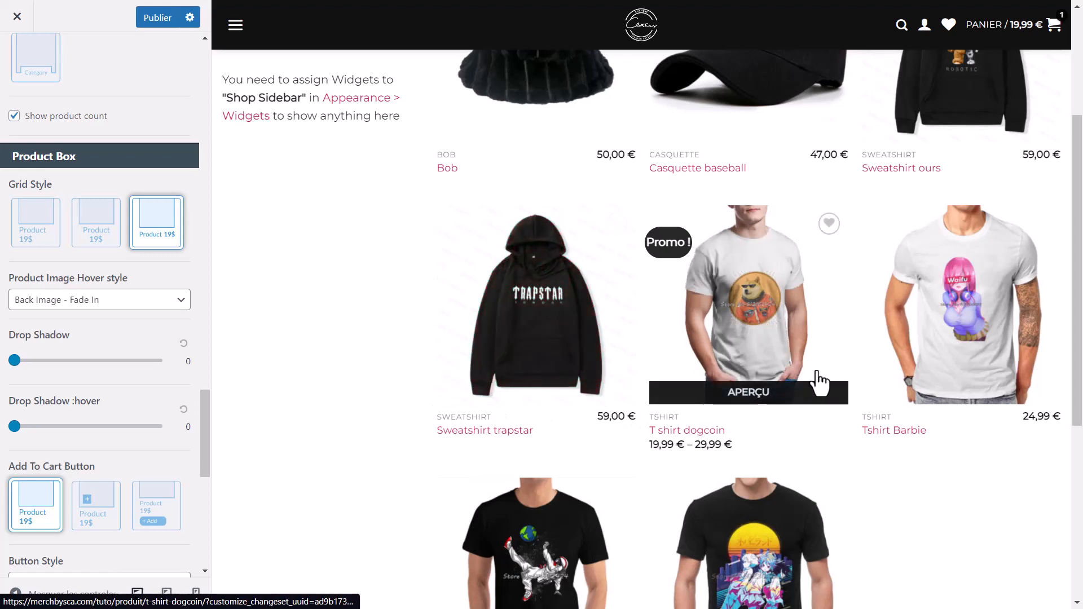
left_click(92, 233)
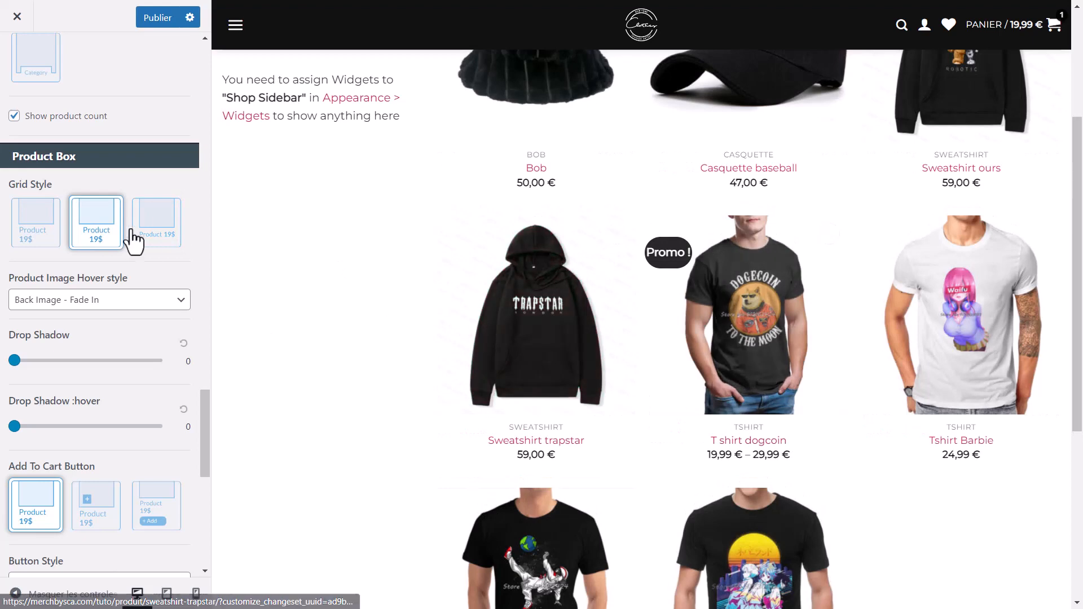
left_click(150, 232)
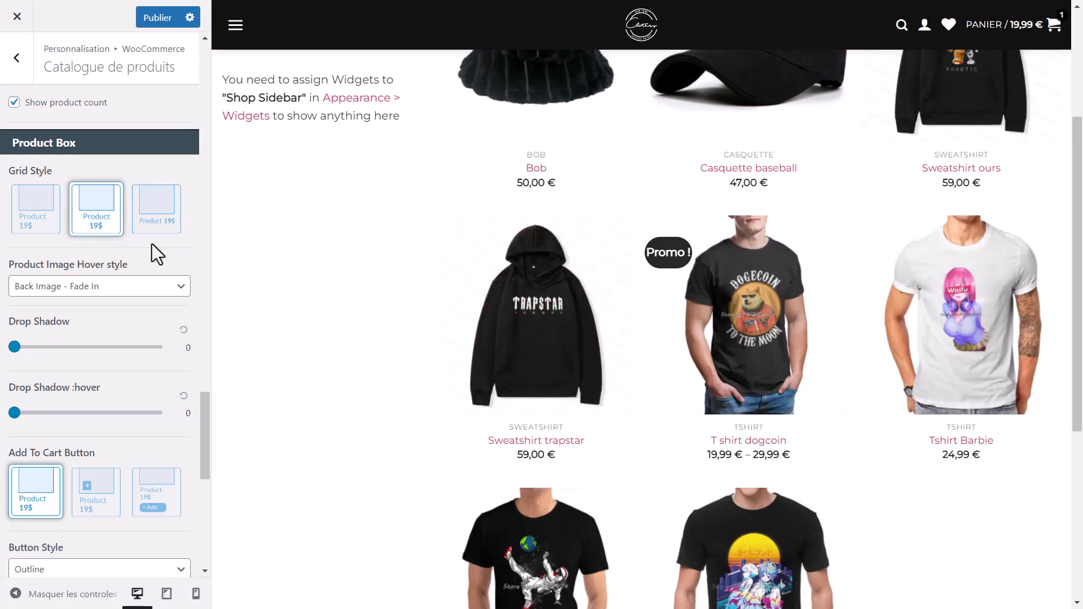
Step: Try the Back Image - Zoom In and Zoom Fade hover styles for product images and settle on Blur
scroll(151, 244, "up", 1)
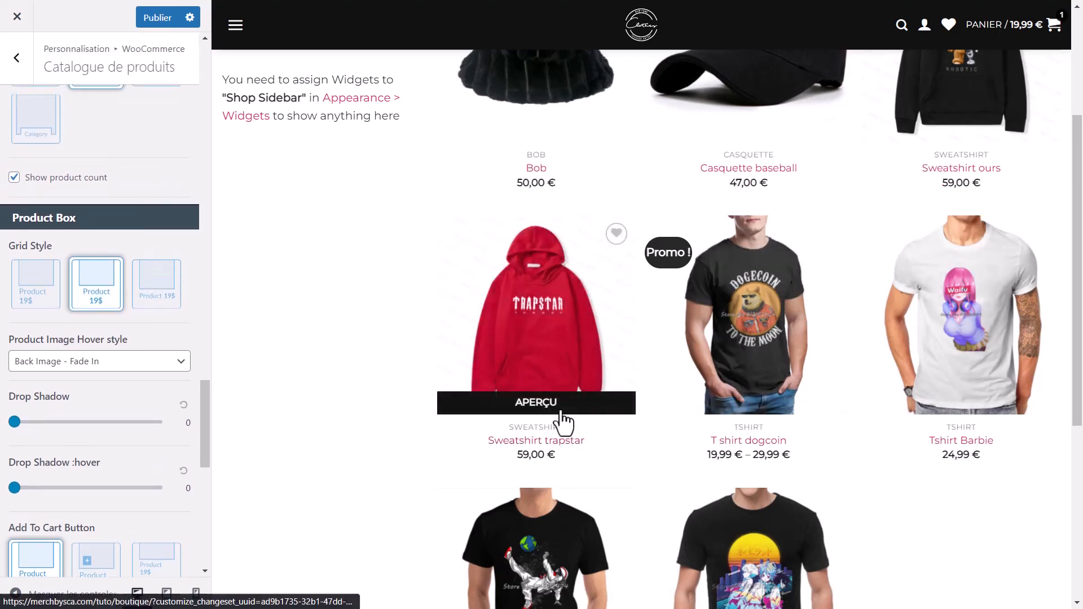
scroll(562, 420, "up", 3)
scroll(564, 422, "down", 8)
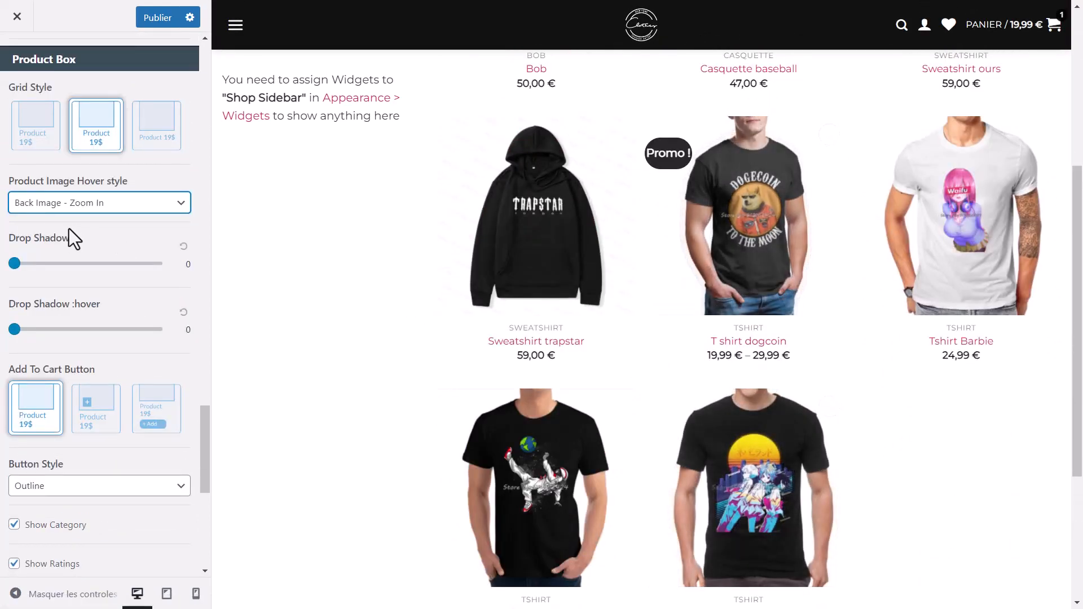
left_click(51, 210)
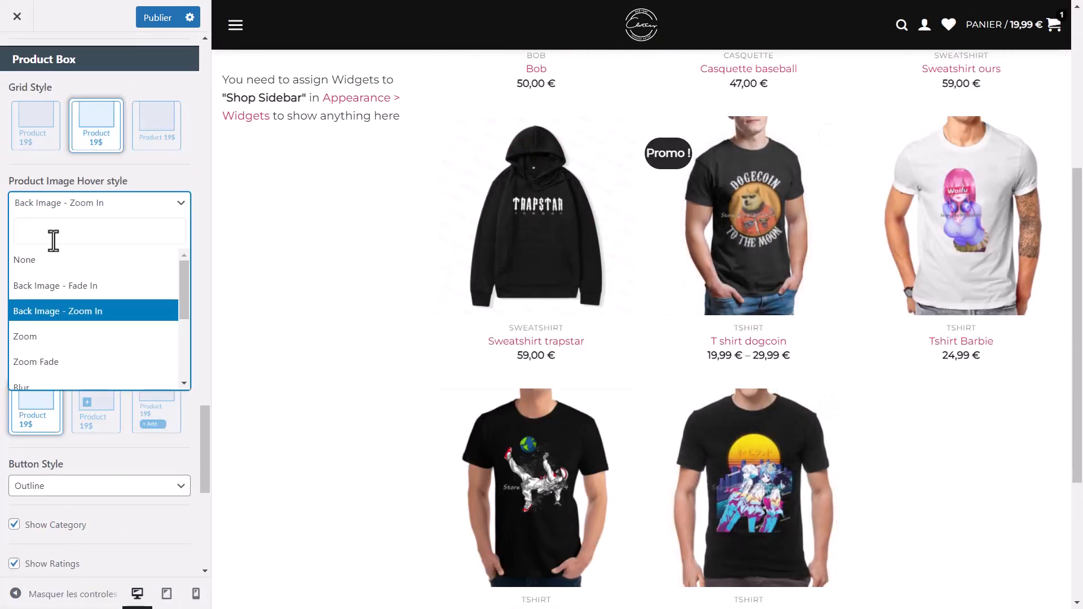
left_click(82, 361)
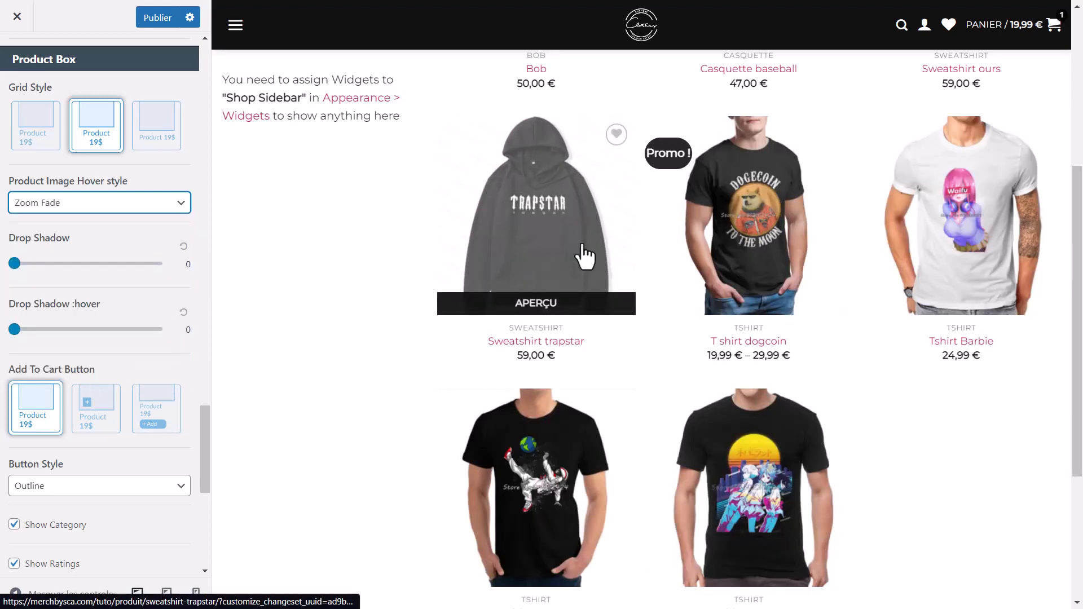
key("Down")
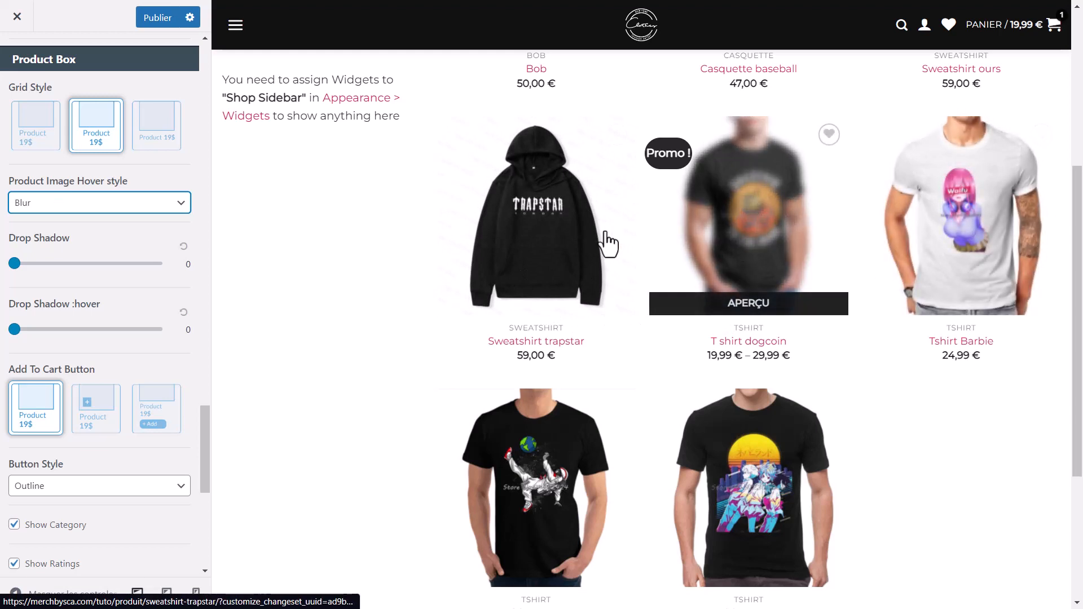
Step: Set the product box drop shadow to 1 and its hover drop shadow to 4
scroll(607, 242, "down", 3)
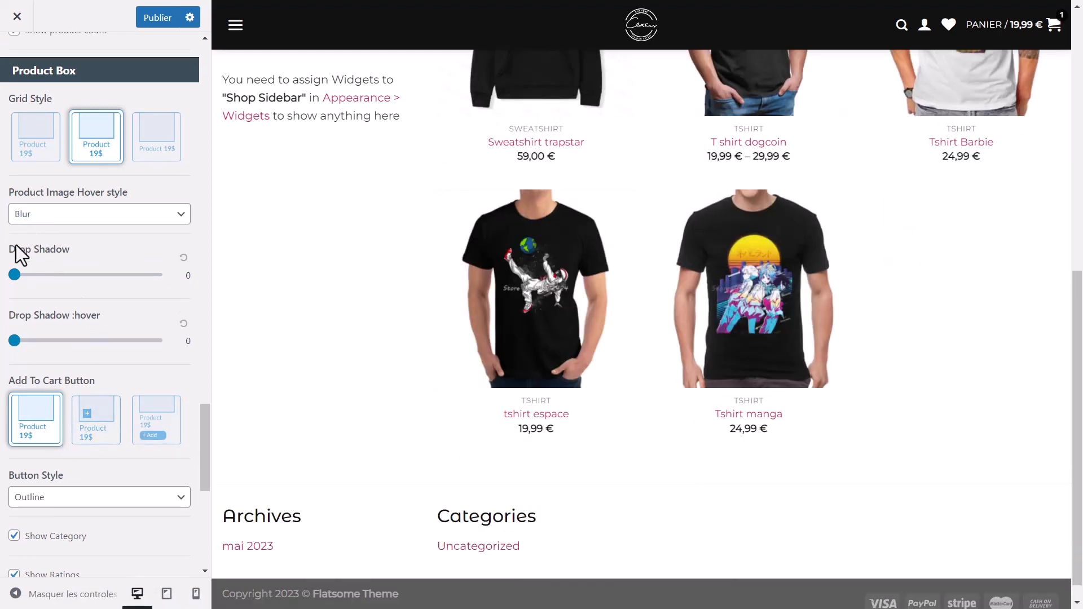
left_click_drag(26, 280, 40, 283)
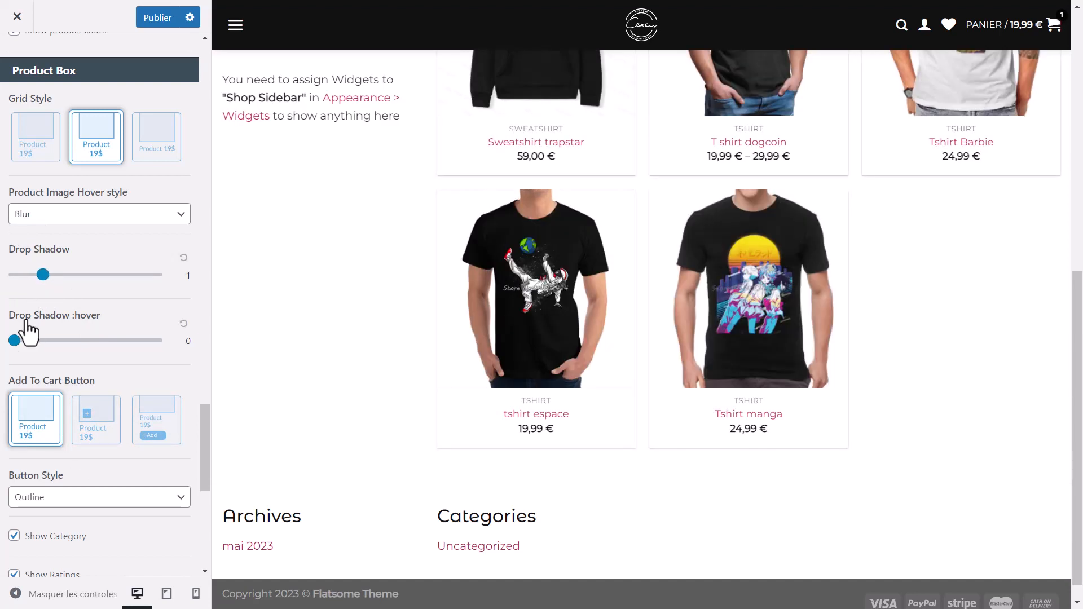
left_click_drag(53, 346, 90, 347)
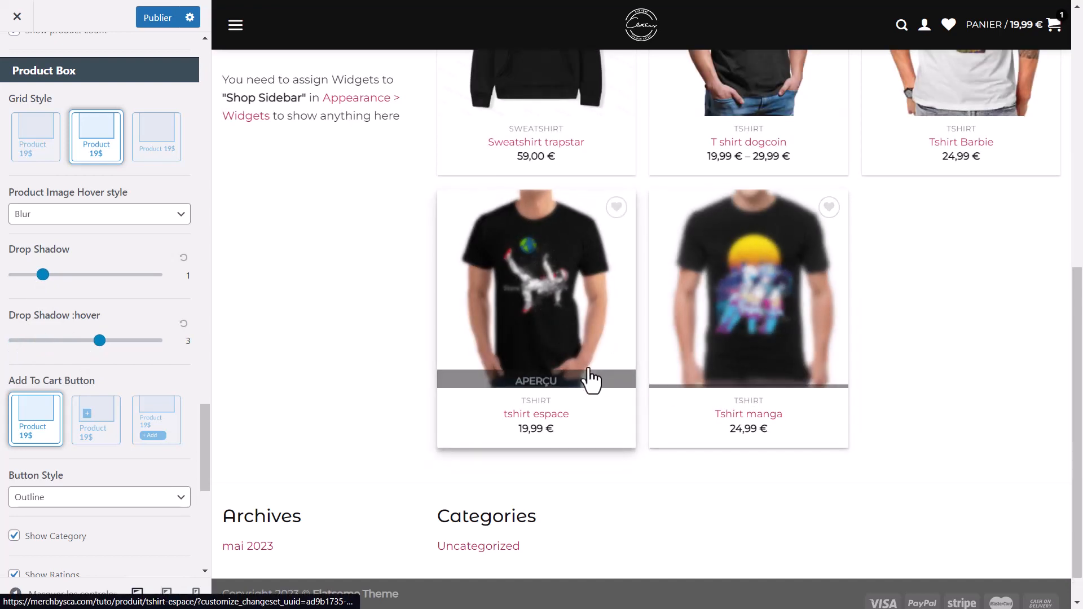
scroll(567, 355, "up", 2)
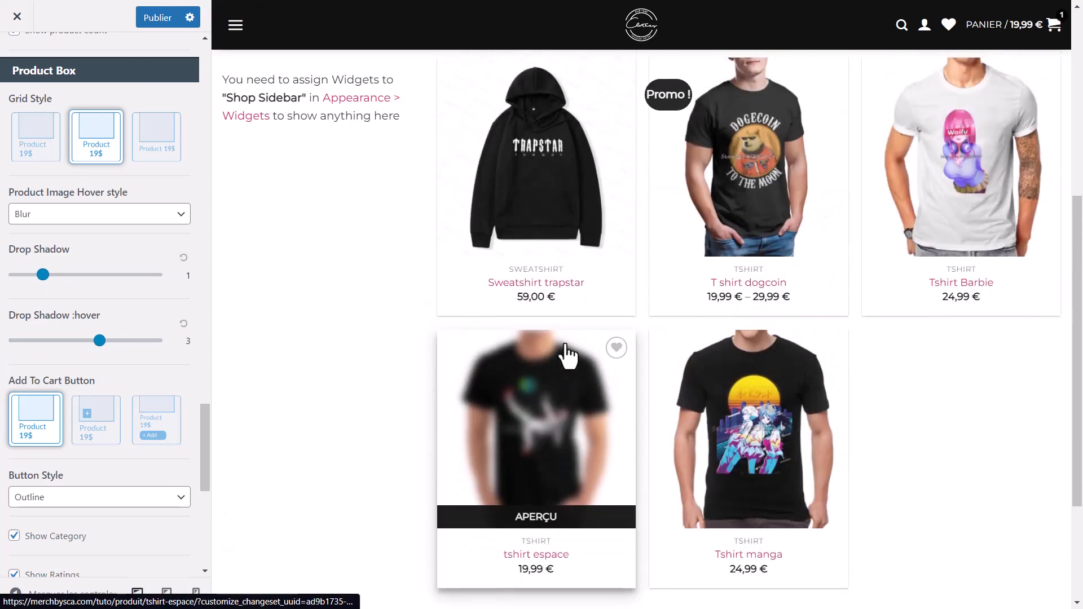
scroll(649, 347, "up", 1)
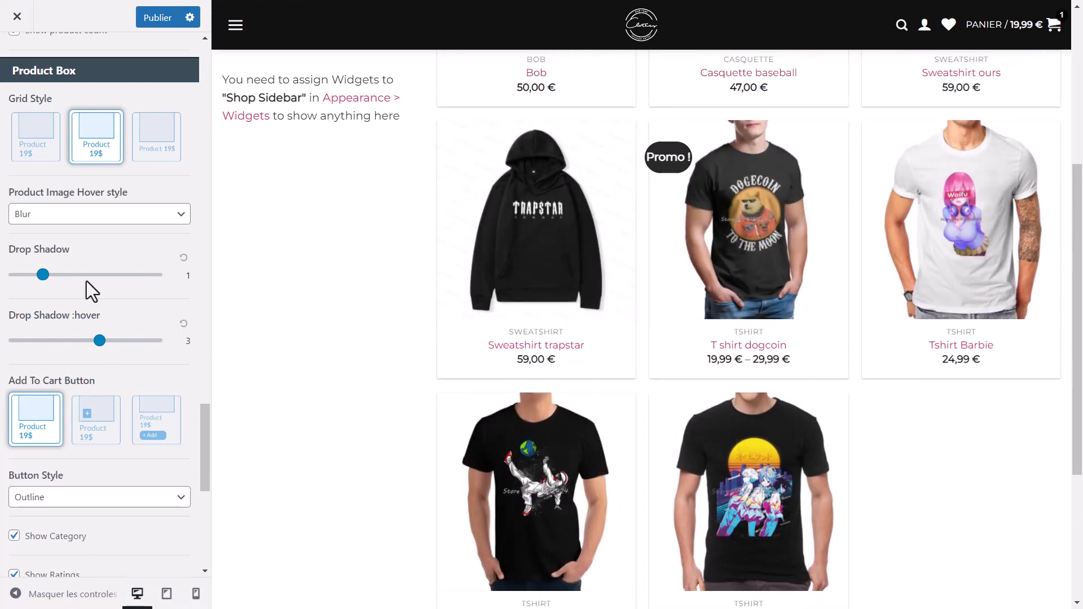
left_click_drag(43, 280, 141, 293)
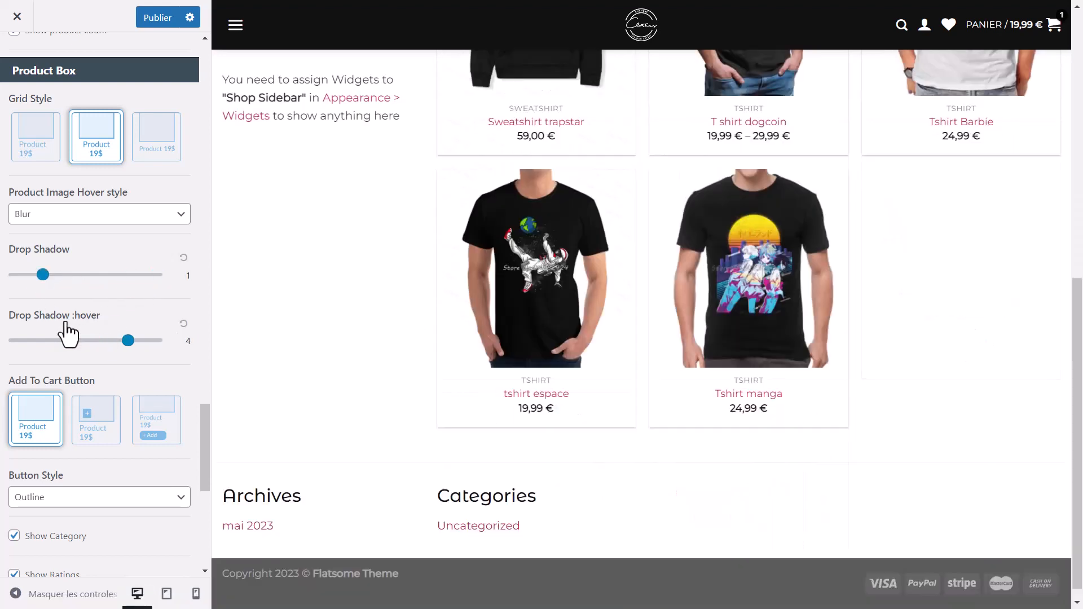
Step: Show an add-to-cart button below each product's price and test it on the tshirt espace product in the preview
scroll(96, 443, "down", 8)
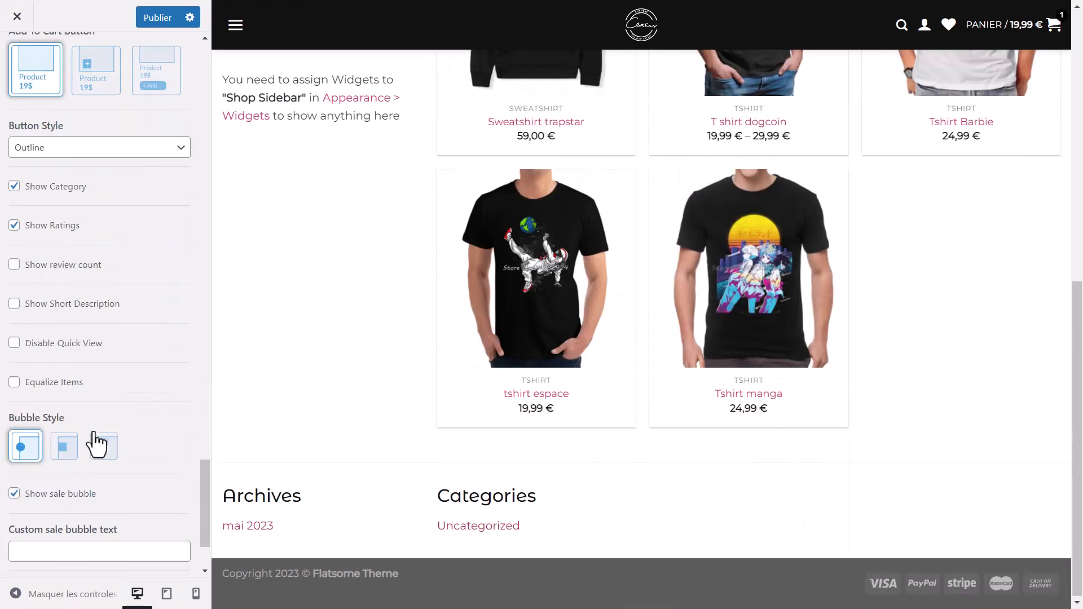
scroll(96, 443, "up", 6)
scroll(96, 444, "up", 1)
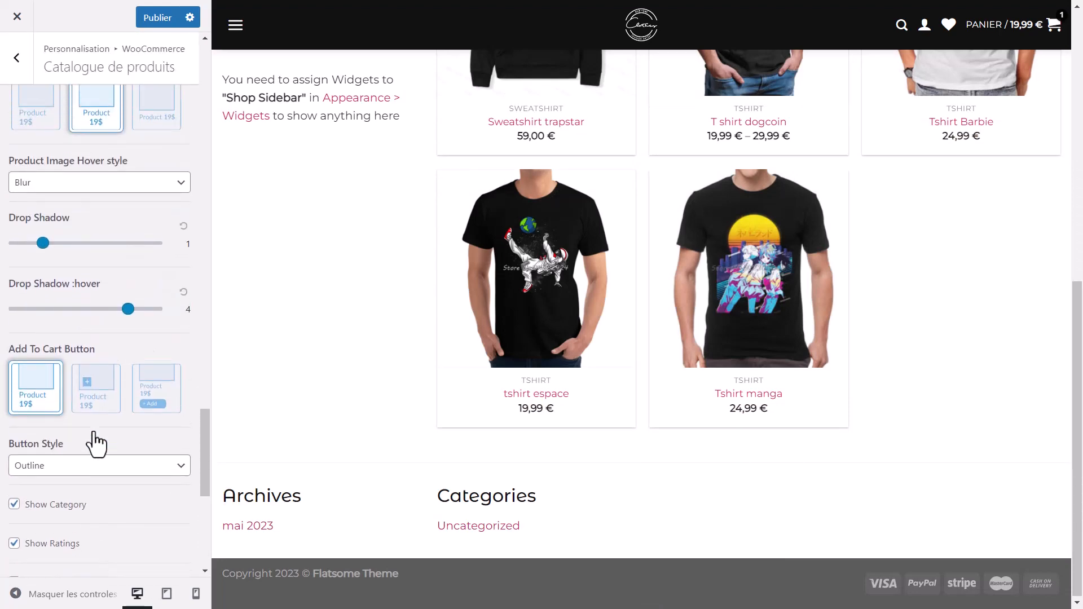
left_click(165, 403)
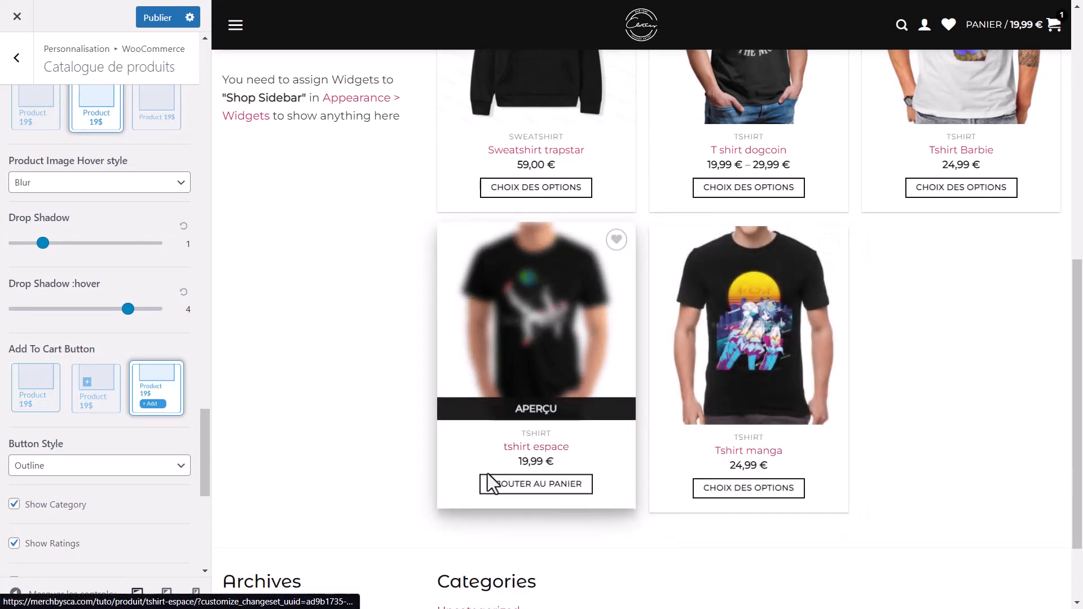
left_click(514, 484)
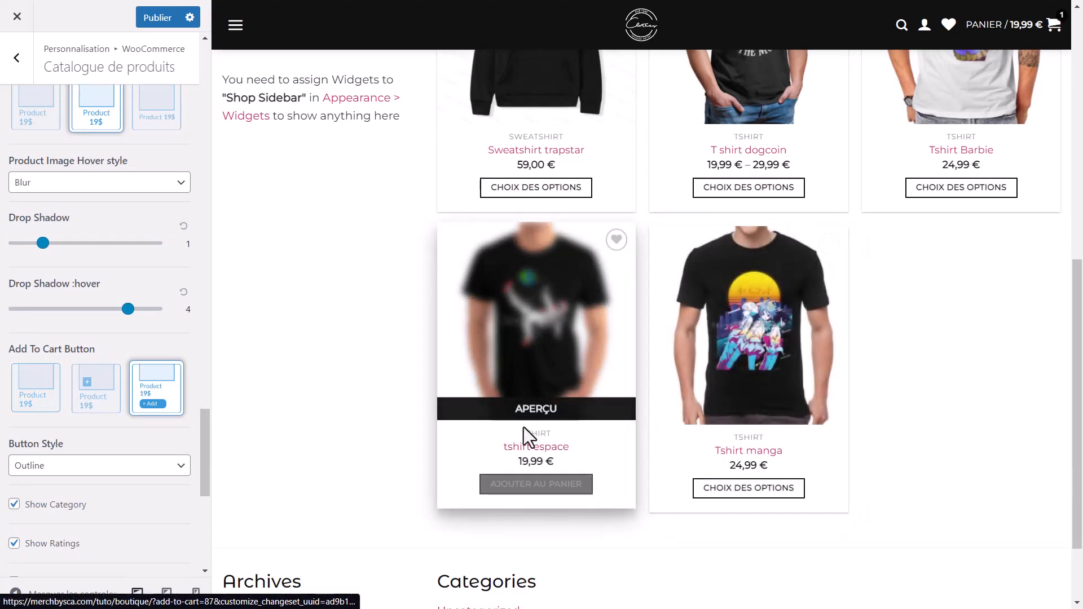
scroll(529, 393, "up", 2)
scroll(529, 393, "up", 8)
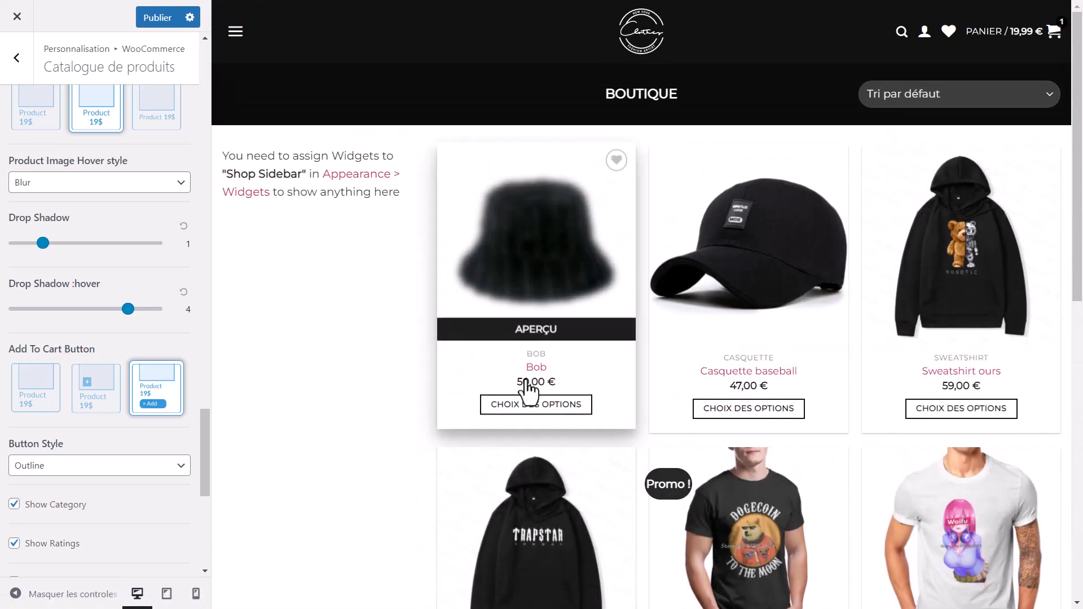
scroll(527, 389, "down", 1)
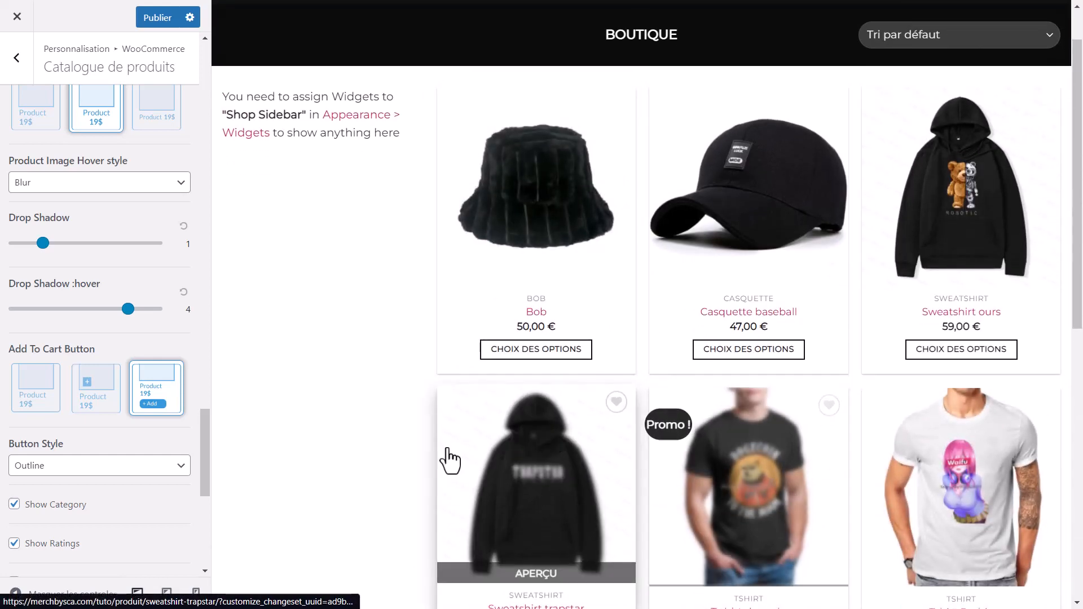
Step: Set the add-to-cart button style to Plain and check the buttons throughout the shop preview
scroll(101, 384, "down", 2)
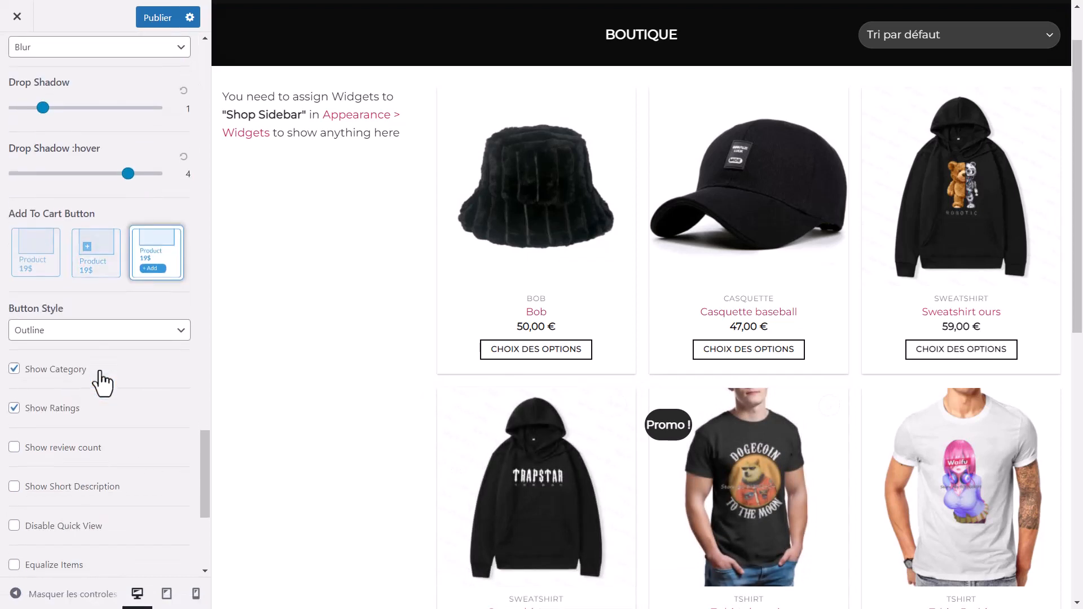
left_click(83, 333)
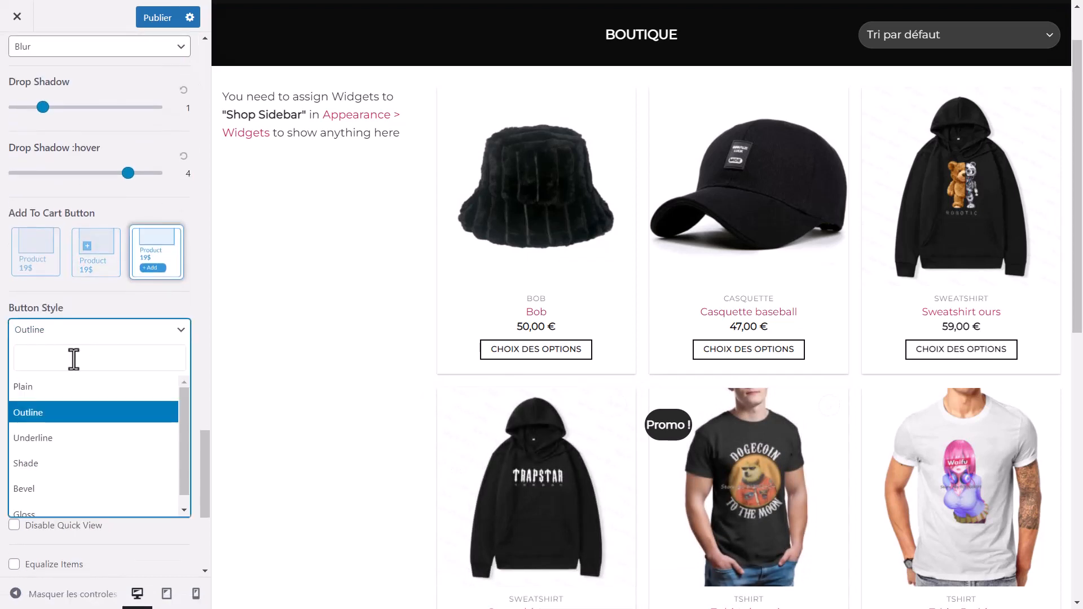
left_click(73, 394)
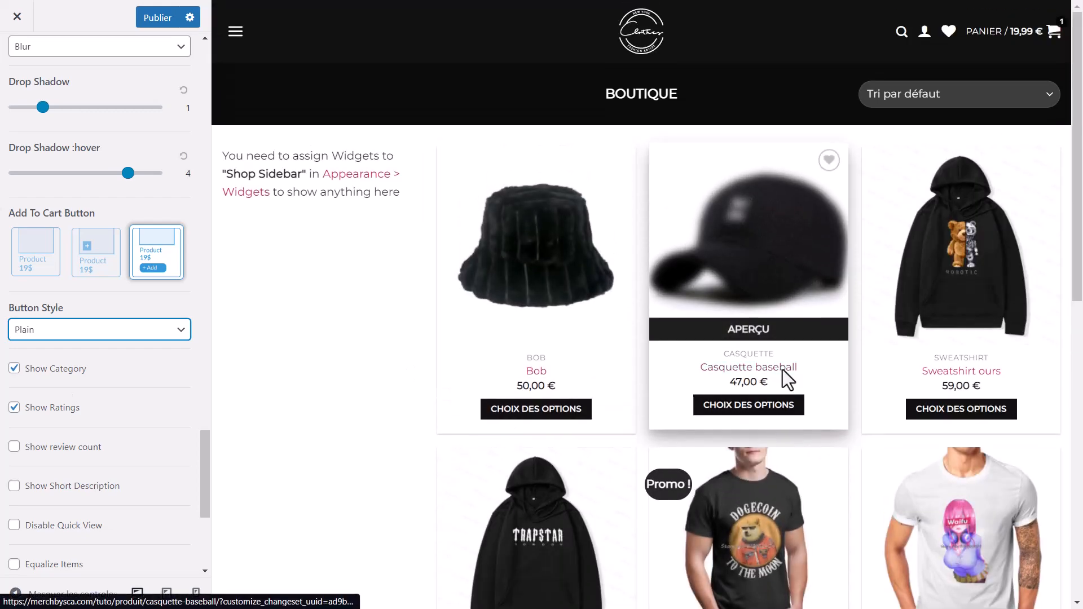
scroll(785, 374, "down", 5)
scroll(784, 373, "down", 3)
scroll(782, 370, "up", 5)
scroll(784, 370, "down", 6)
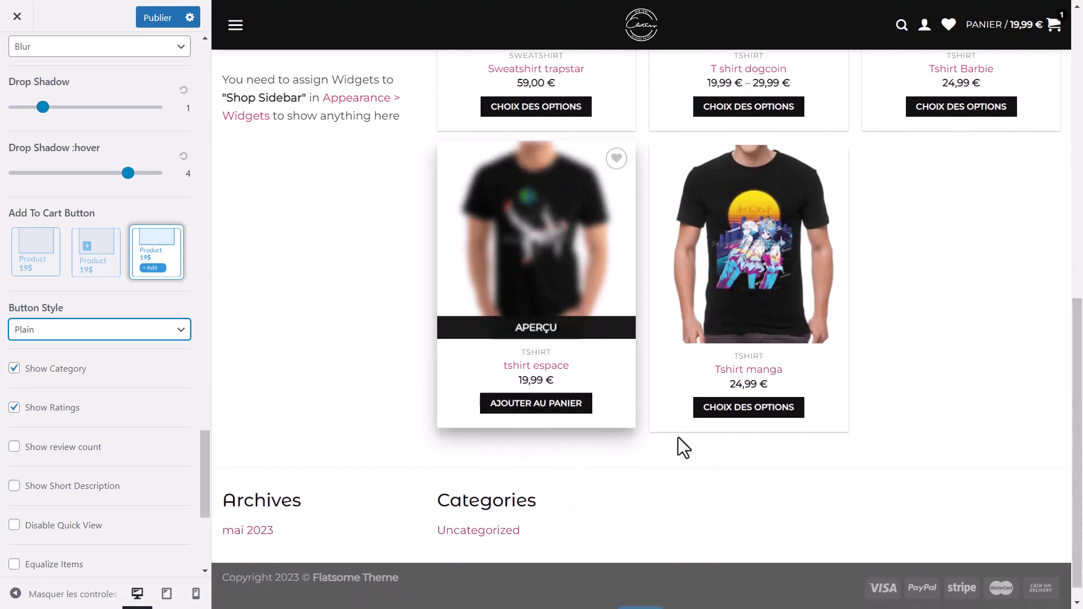
Step: Compare the Plain and Bevel add-to-cart buttons in the shop preview and settle on the Gloss button style
scroll(751, 344, "up", 5)
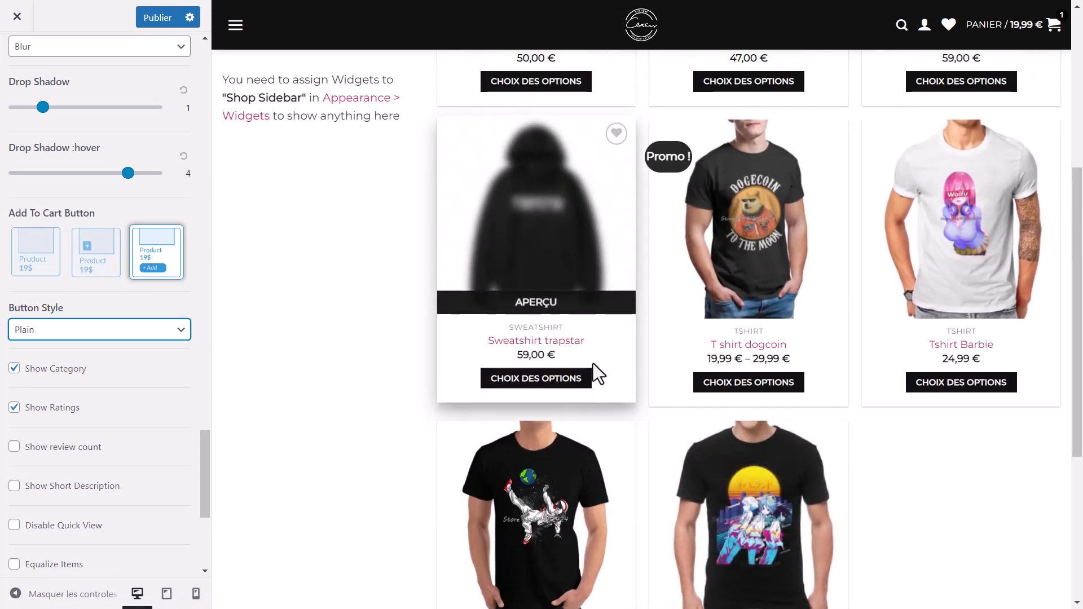
scroll(483, 299, "up", 1)
scroll(483, 304, "up", 1)
scroll(483, 304, "down", 4)
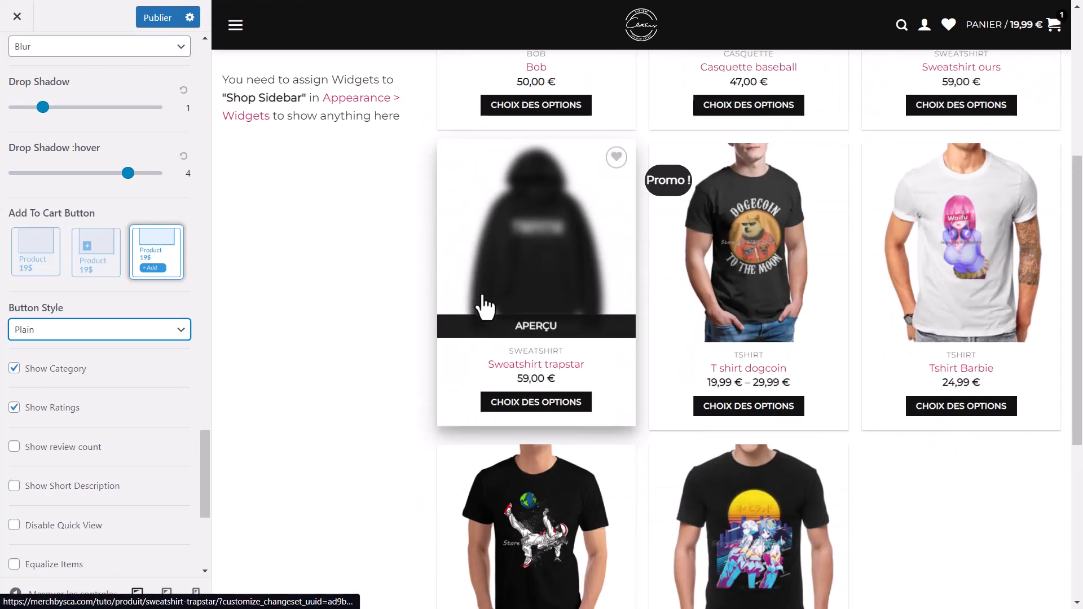
scroll(527, 442, "down", 2)
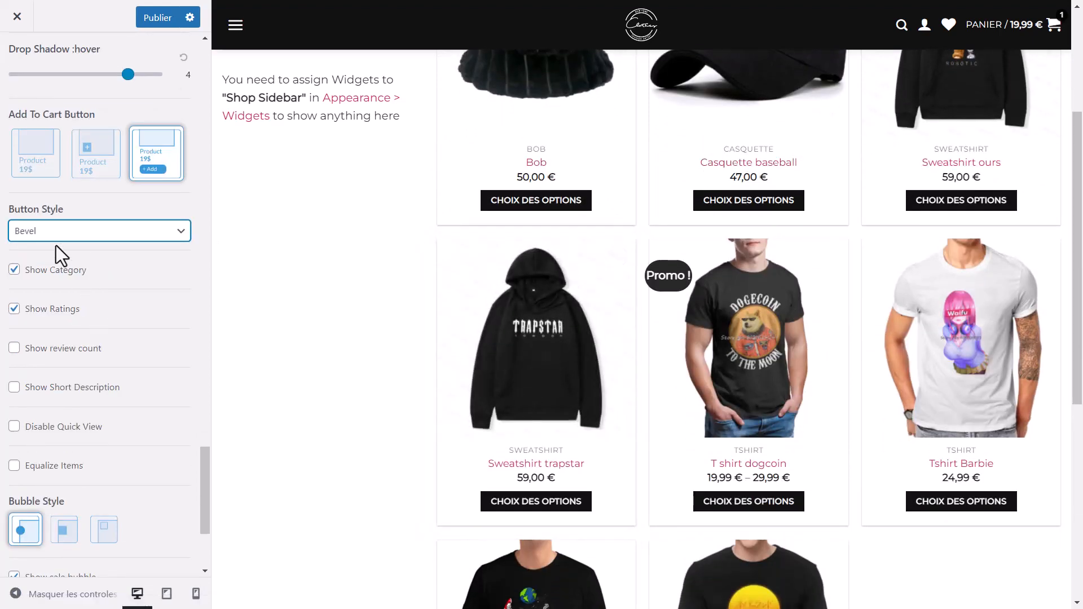
left_click(56, 239)
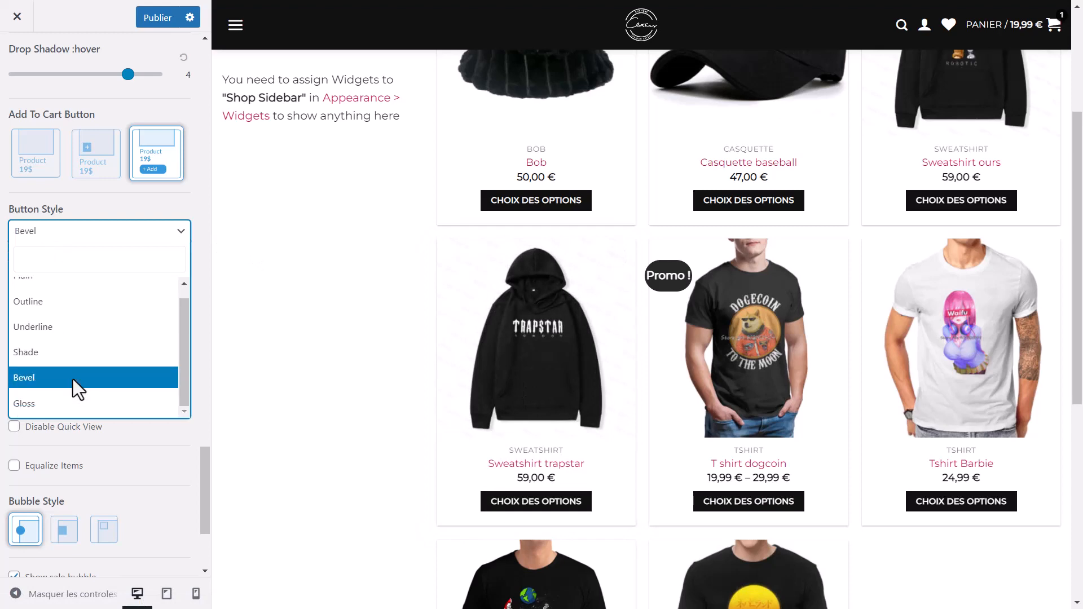
left_click(52, 405)
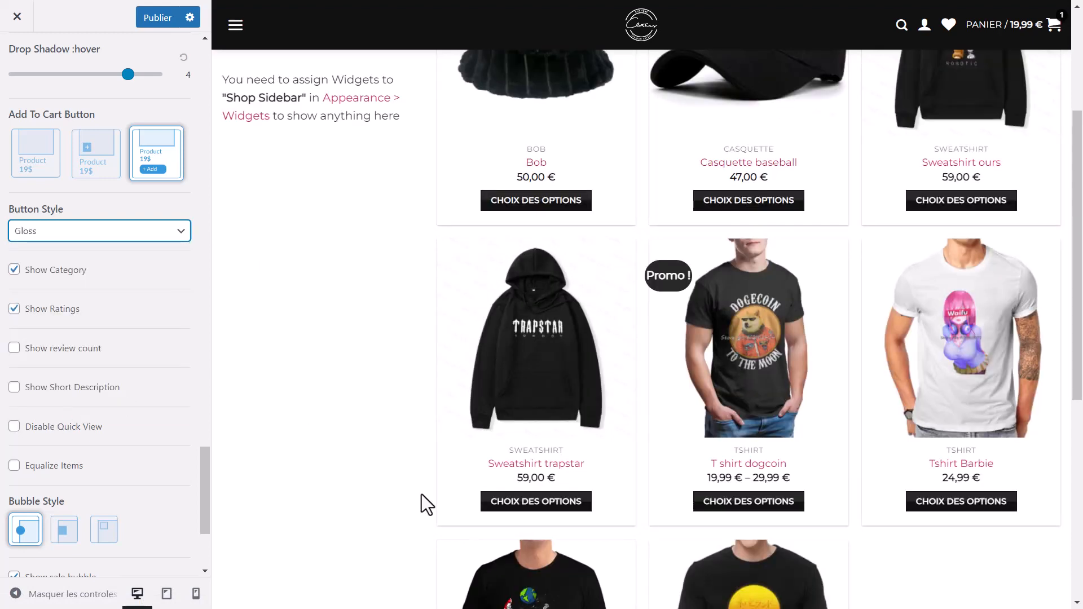
scroll(748, 485, "up", 4)
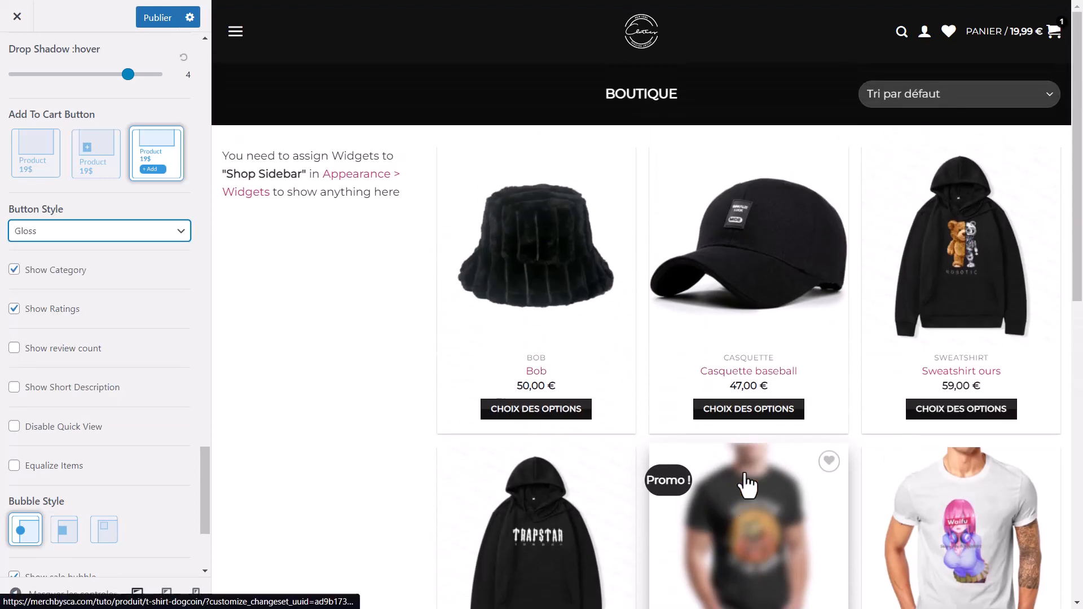
scroll(748, 485, "down", 4)
scroll(423, 376, "up", 3)
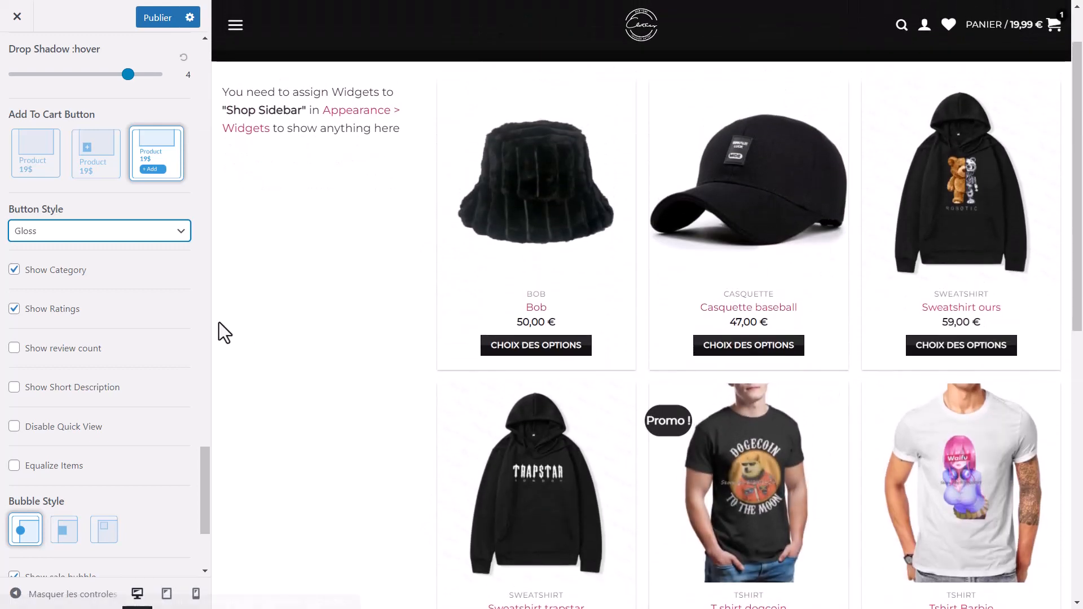
Step: Enable the review count on the catalogue's product boxes
scroll(154, 383, "down", 3)
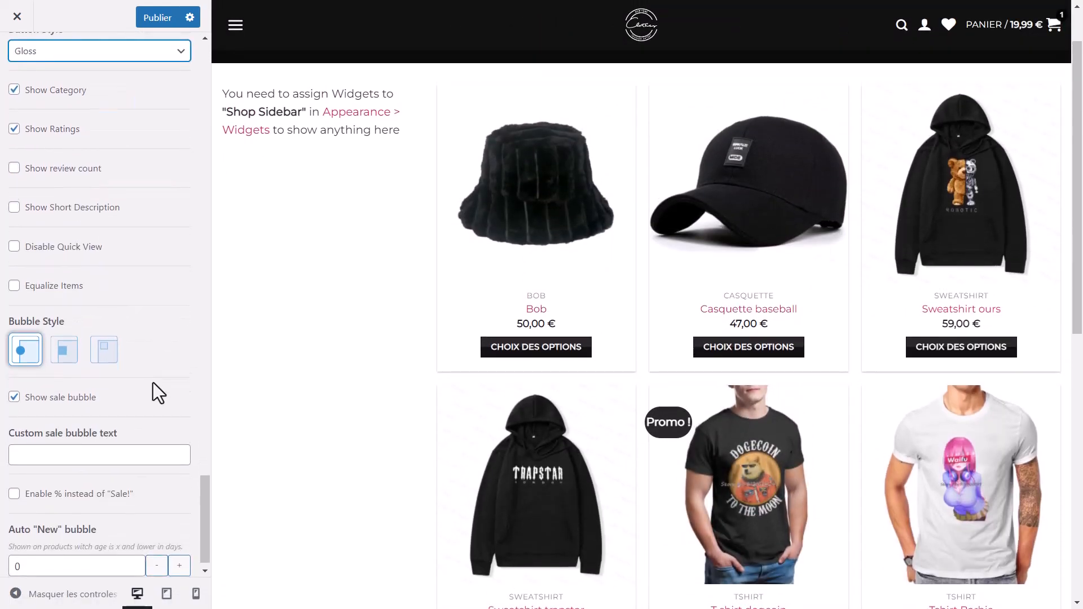
scroll(110, 337, "up", 1)
left_click(63, 220)
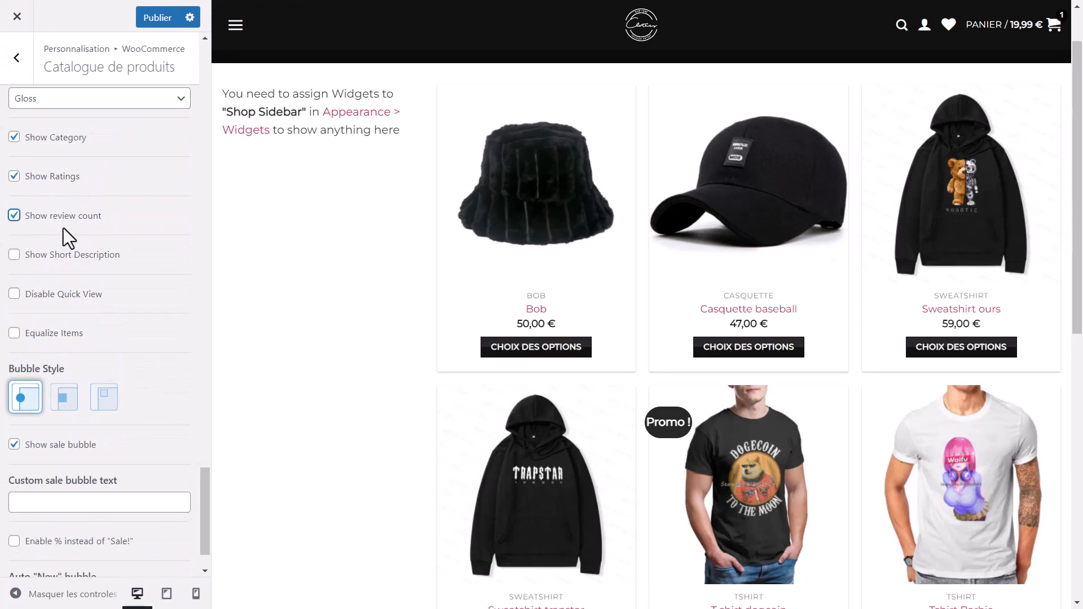
left_click(40, 220)
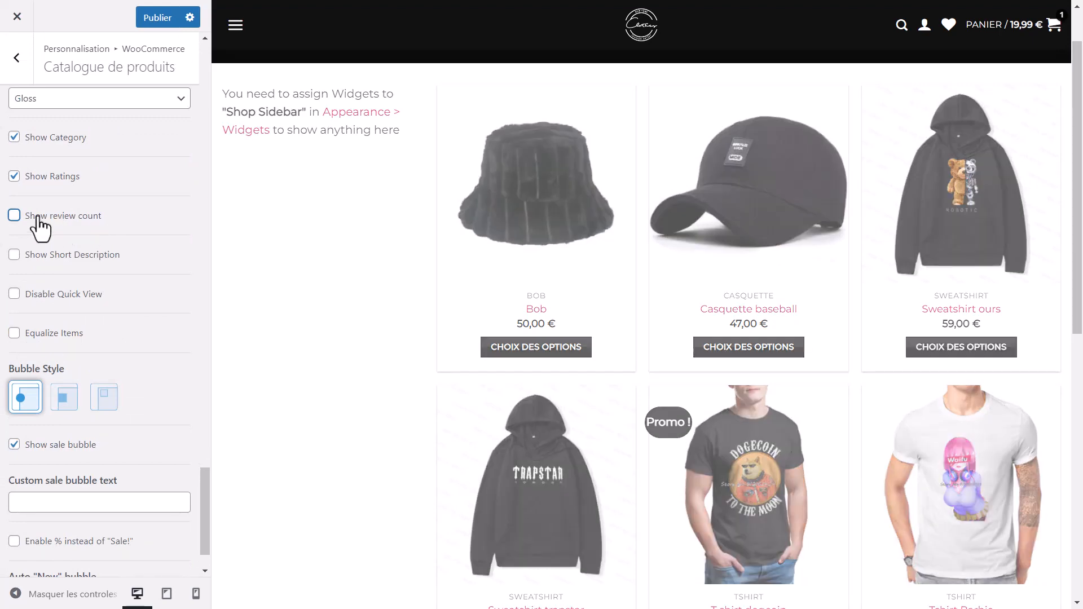
left_click(40, 221)
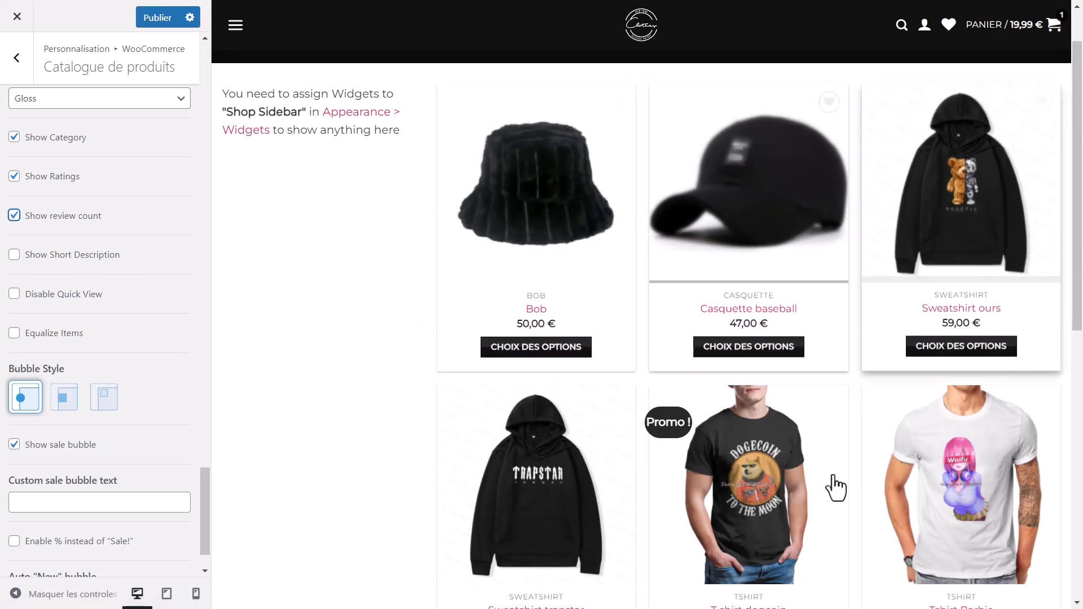
Step: Try the Show Short Description and Disable Quick View options for the product boxes
left_click(14, 253)
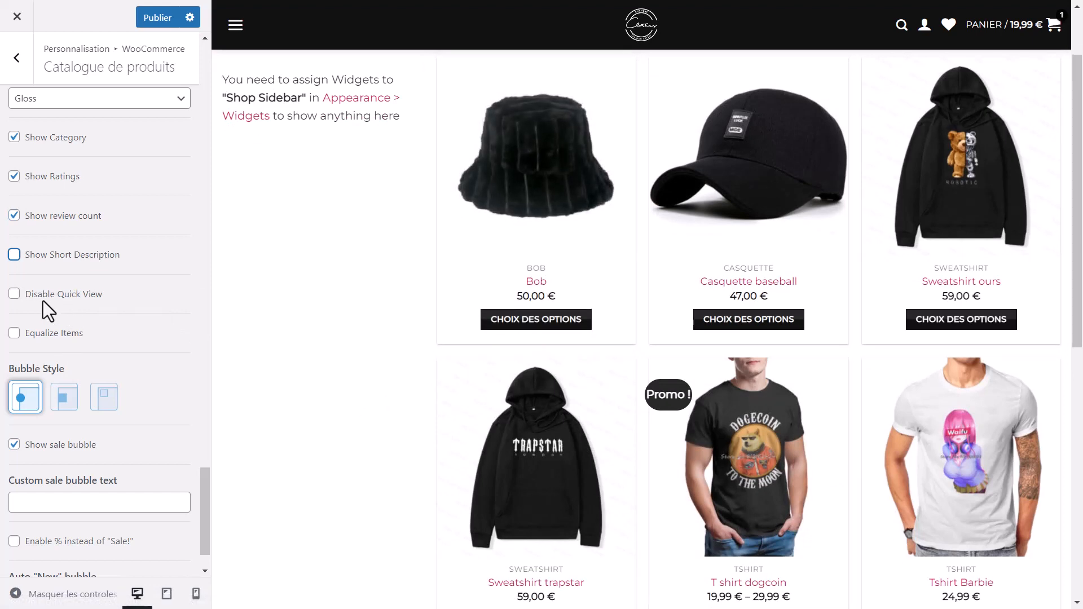
left_click(26, 297)
left_click(52, 296)
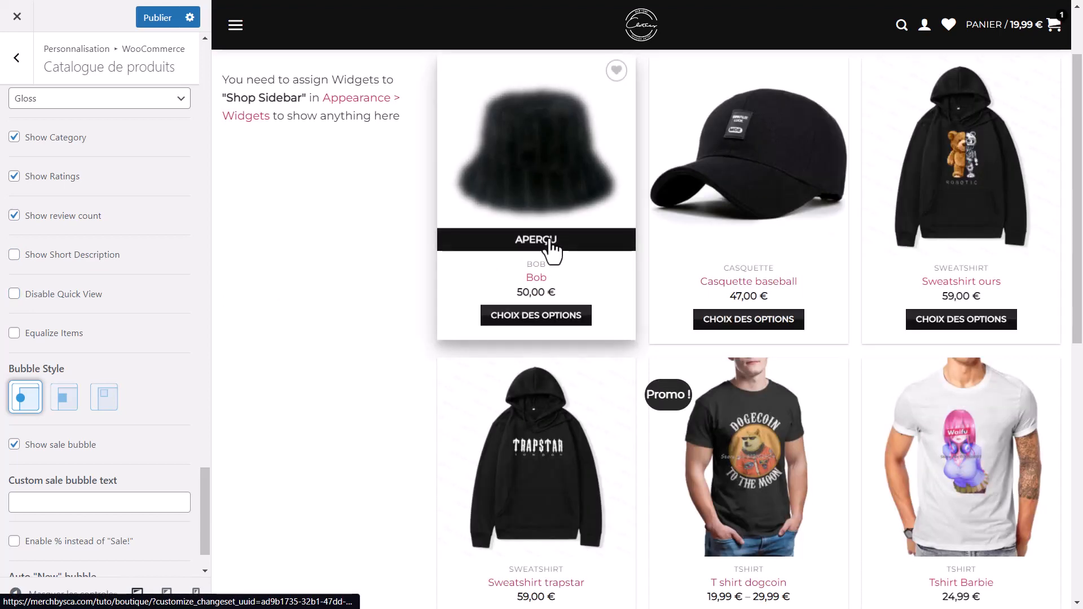
Step: Preview the Bob product in quick view, trying the Noir and Blanc colours, and close the preview
left_click(550, 248)
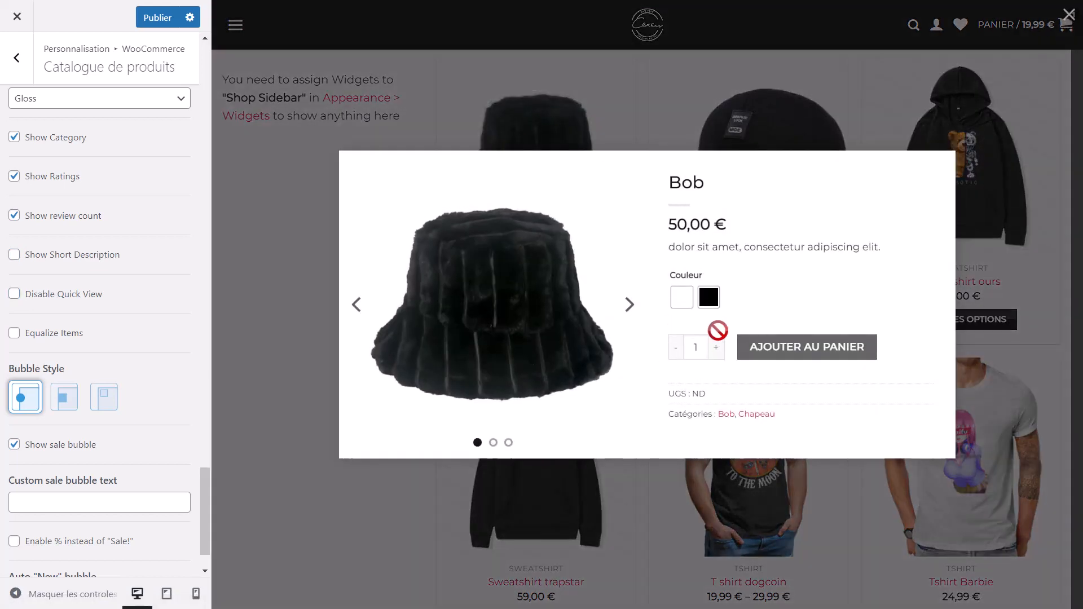
left_click(710, 303)
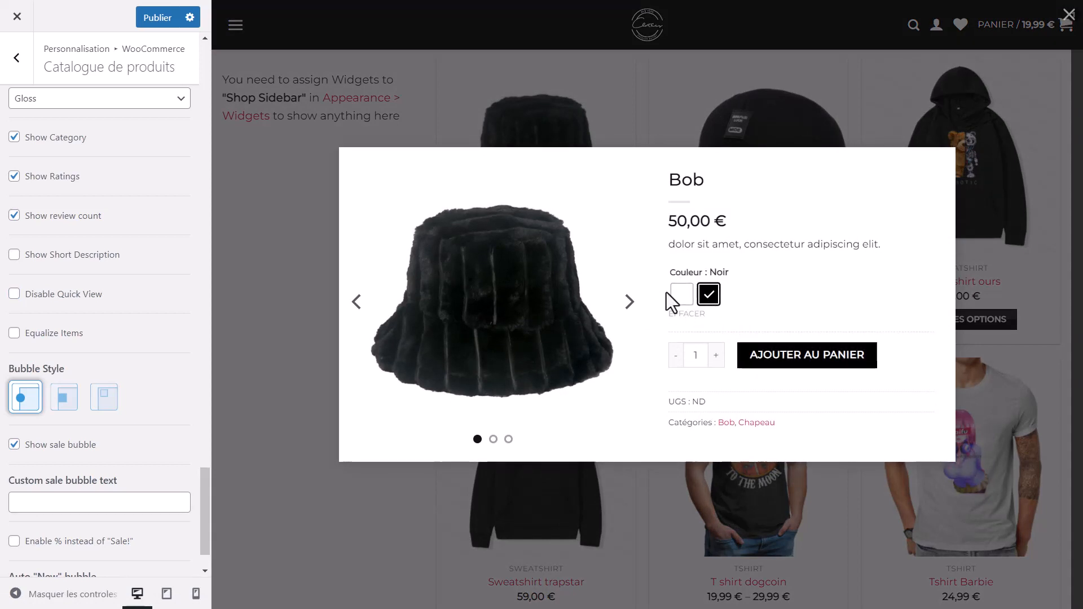
left_click(682, 295)
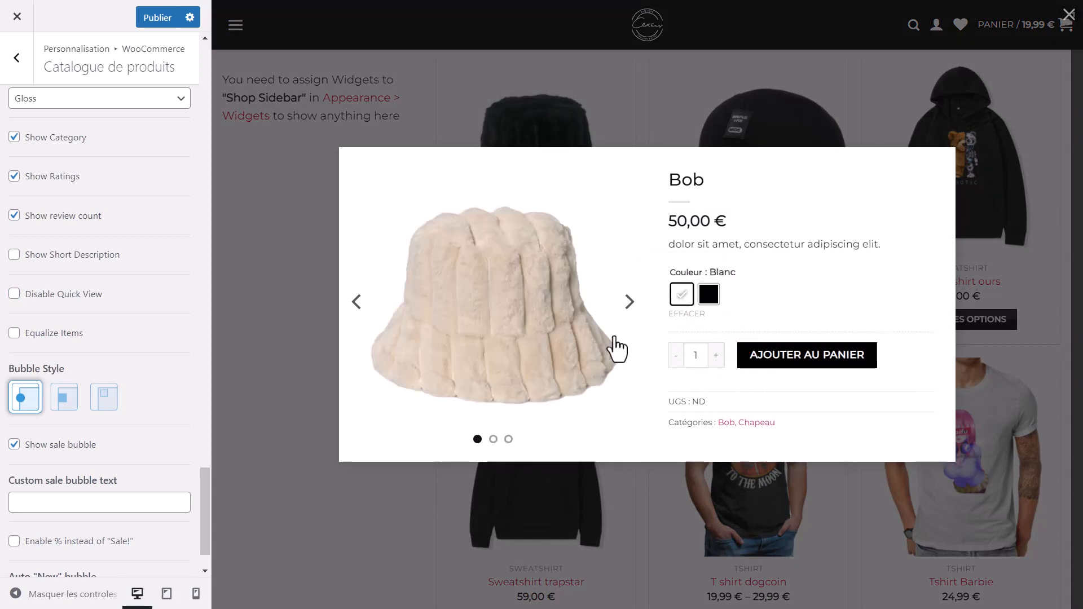
left_click(638, 502)
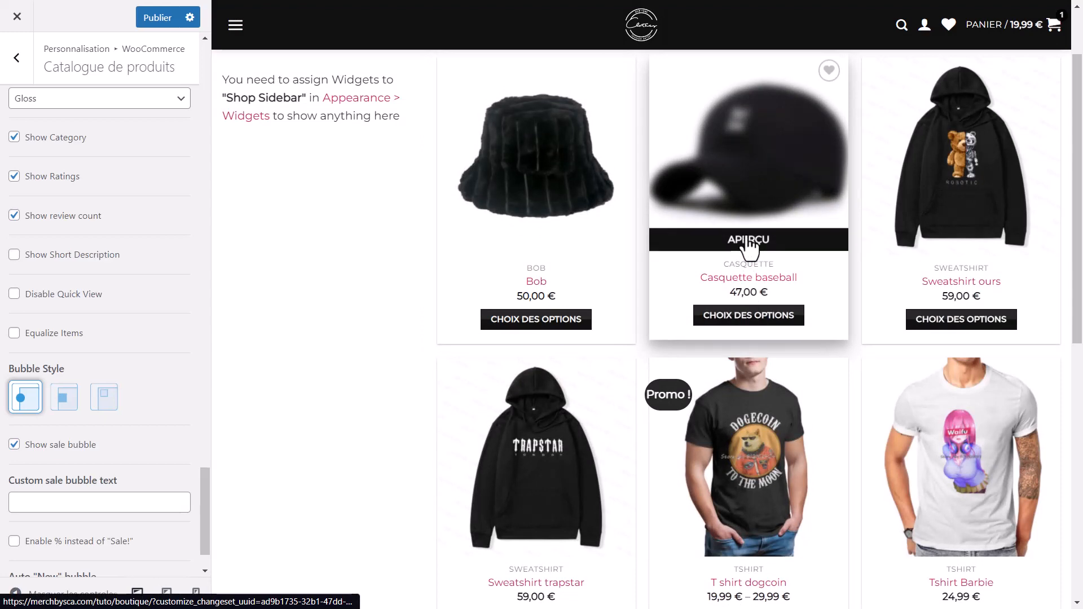
Step: Preview the Casquette baseball product in quick view with the Vert colour and close it
left_click(749, 247)
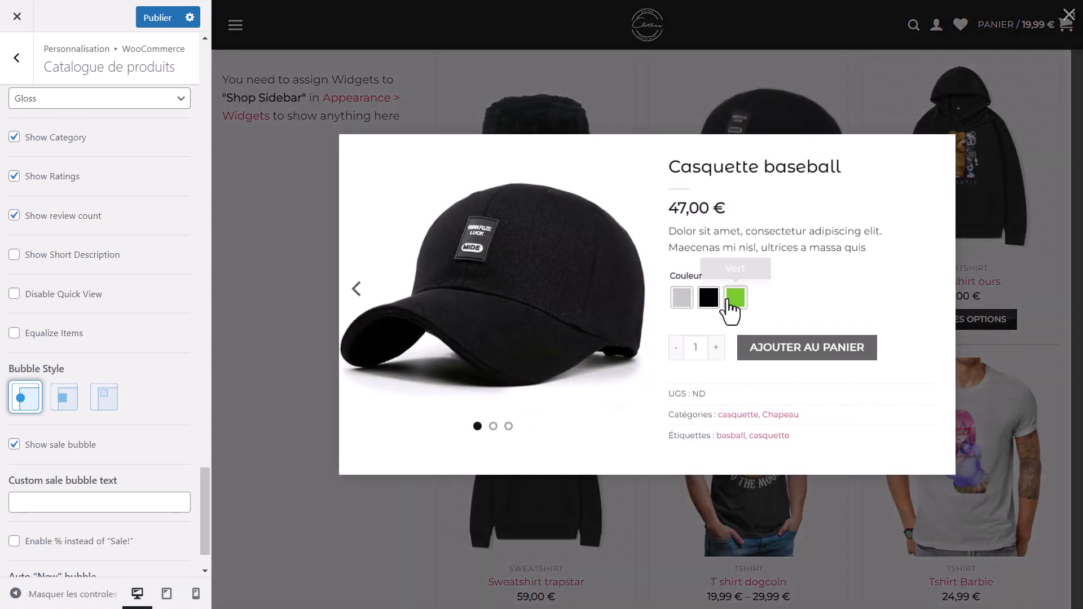
left_click(729, 299)
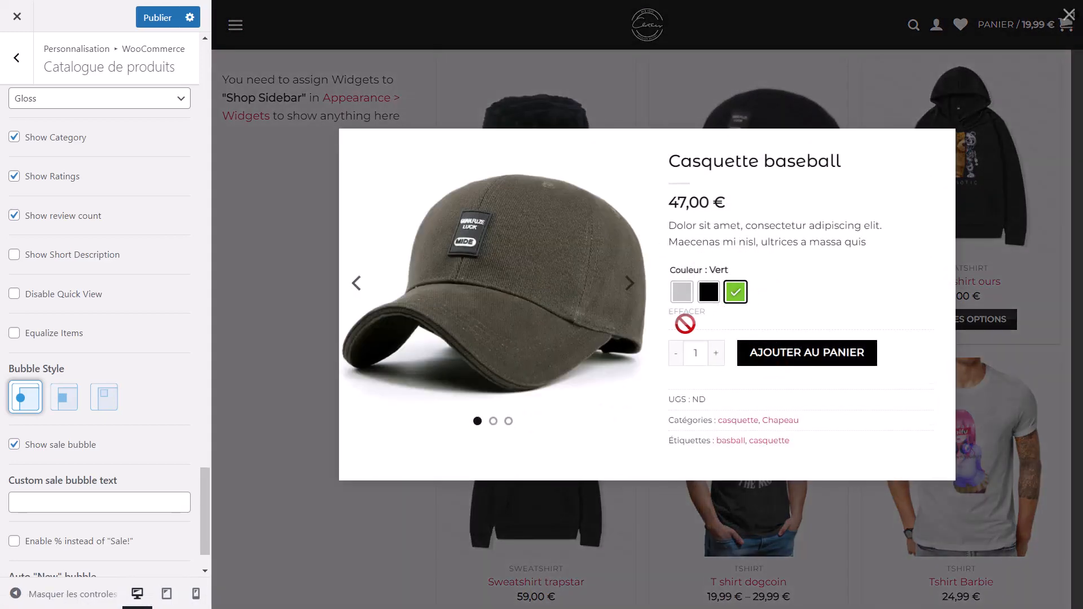
left_click(702, 522)
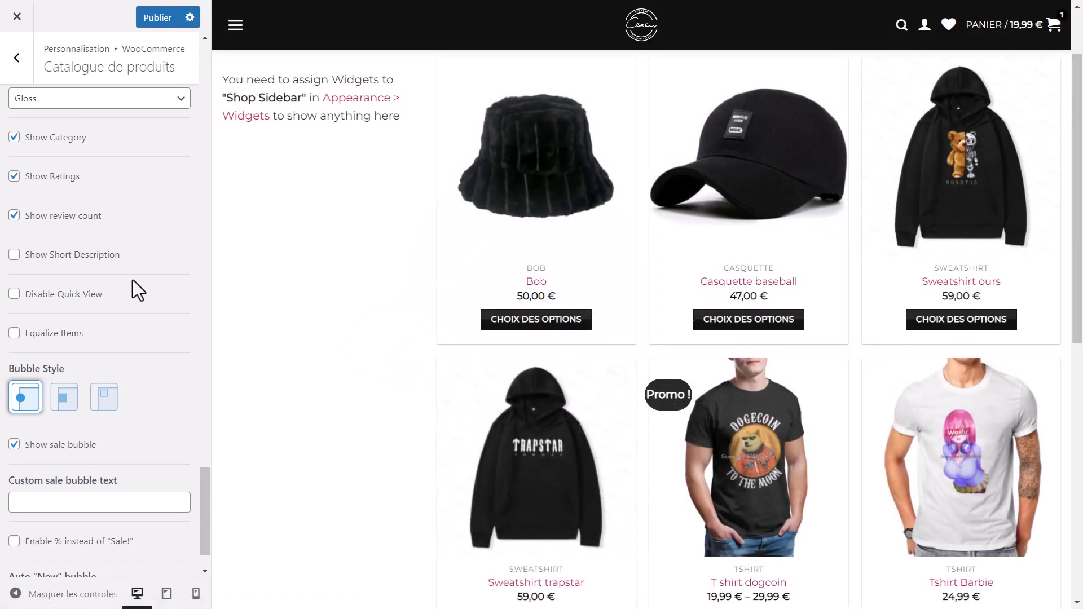
Step: Try disabling quick view for the catalogue's product boxes
scroll(27, 302, "down", 1)
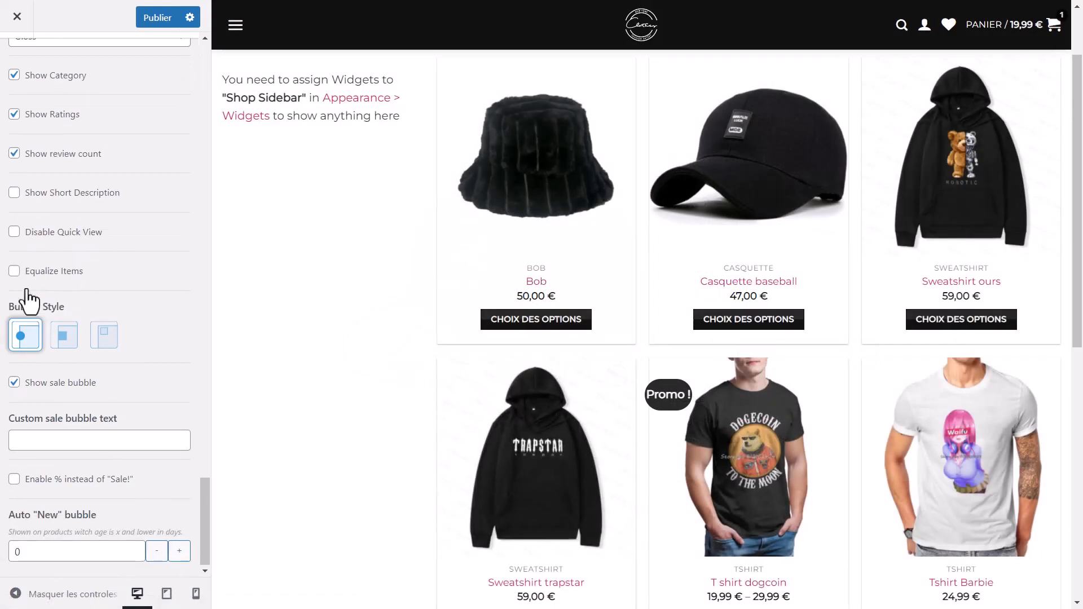
left_click(15, 234)
left_click(14, 234)
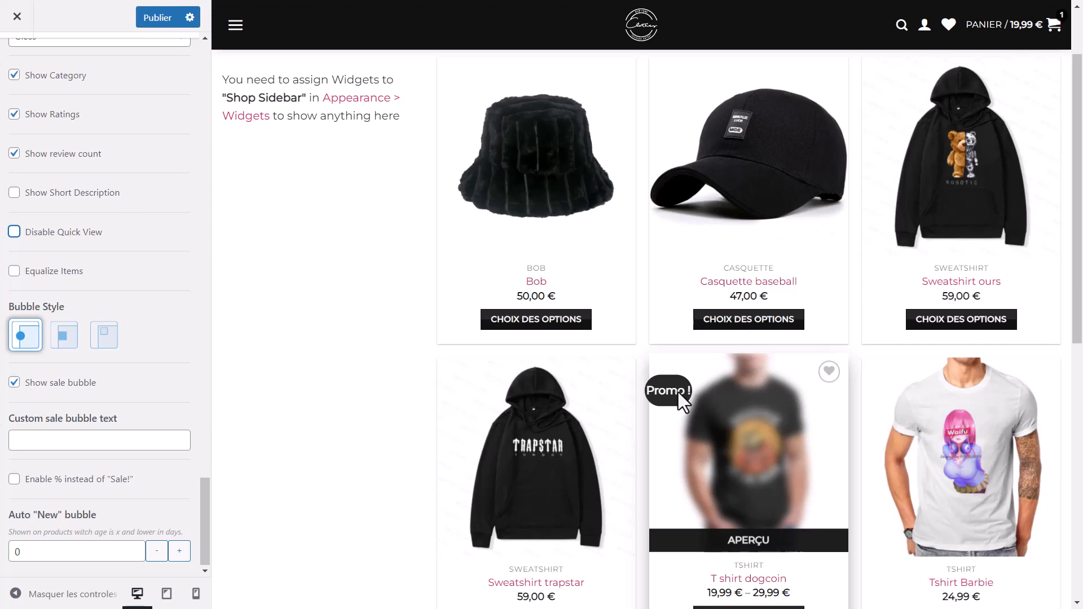
Step: Set the sale bubble to the square style and try hiding it before showing it again
left_click(64, 338)
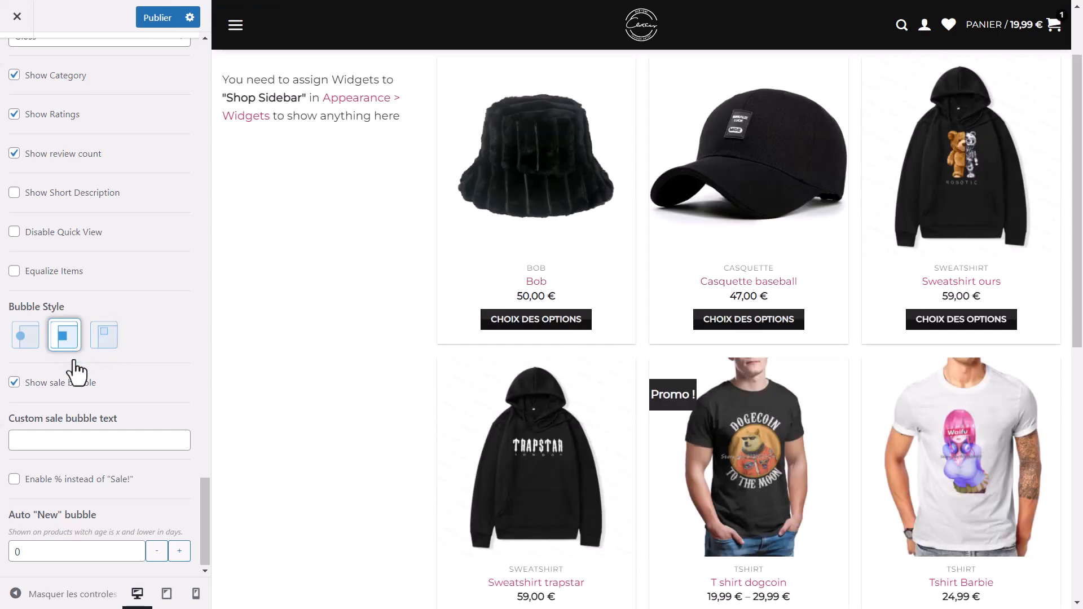
left_click(14, 382)
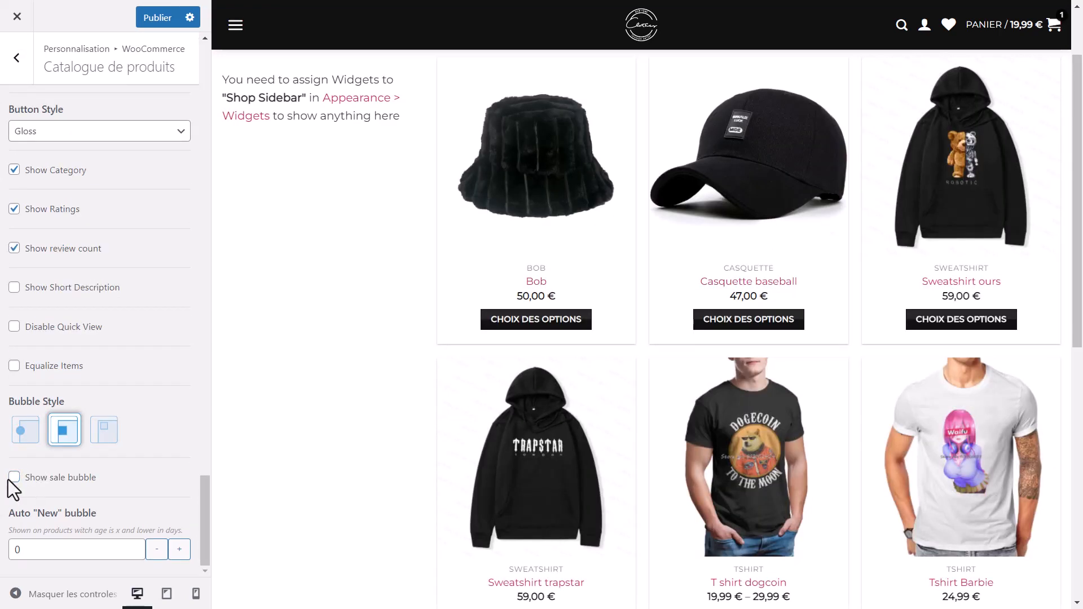
left_click(14, 478)
Step: Set the custom sale bubble text to "En solde"
scroll(14, 486, "down", 2)
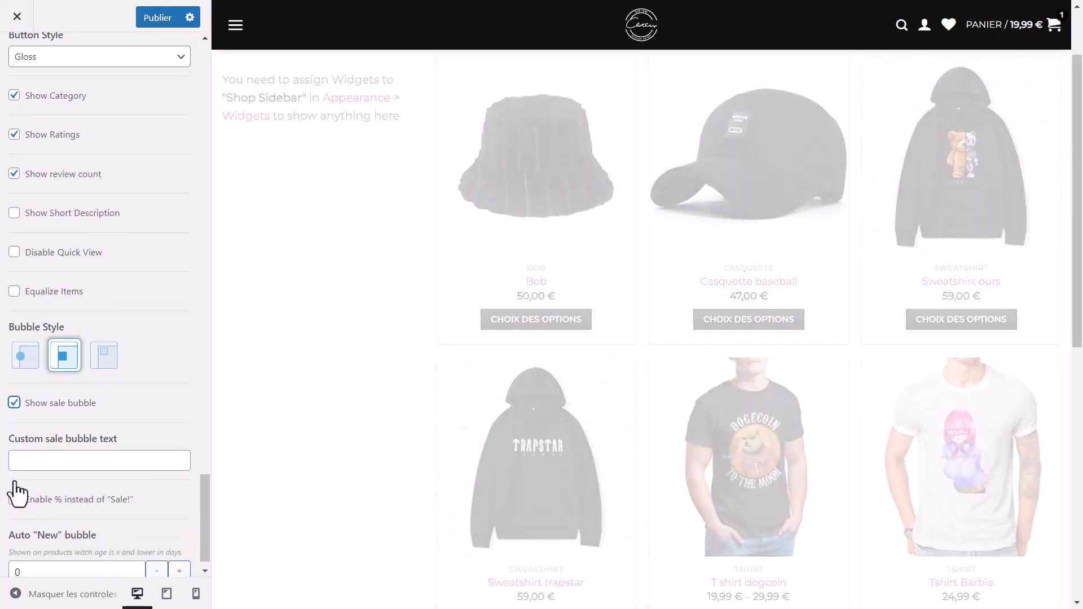
left_click(62, 448)
type("E")
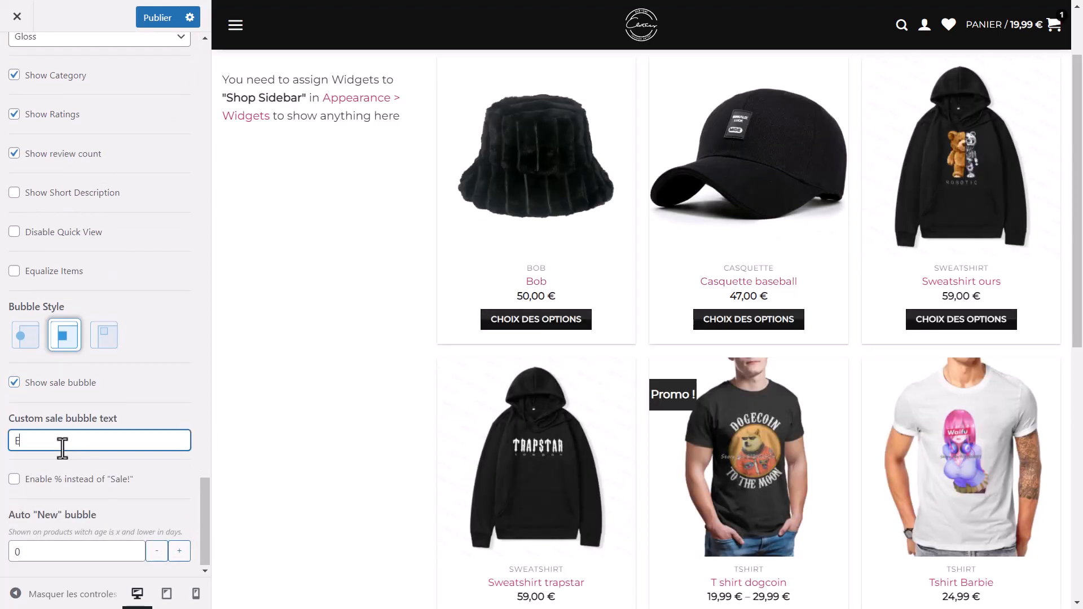
type("n solde")
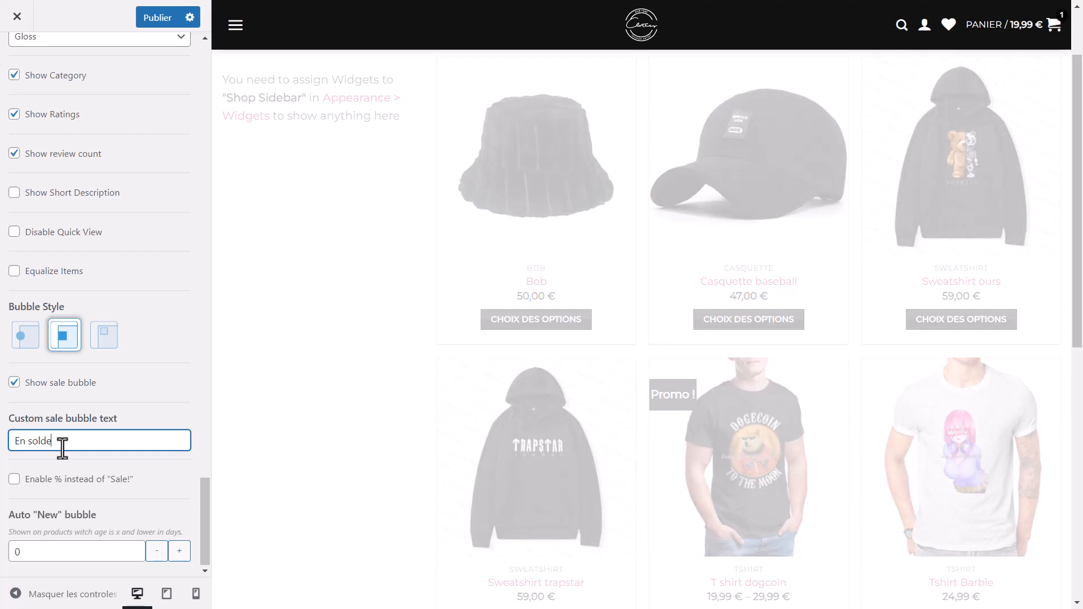
Step: Show the discount percentage instead of the sale text in the bubble and check it on T shirt dogcoin
left_click(14, 478)
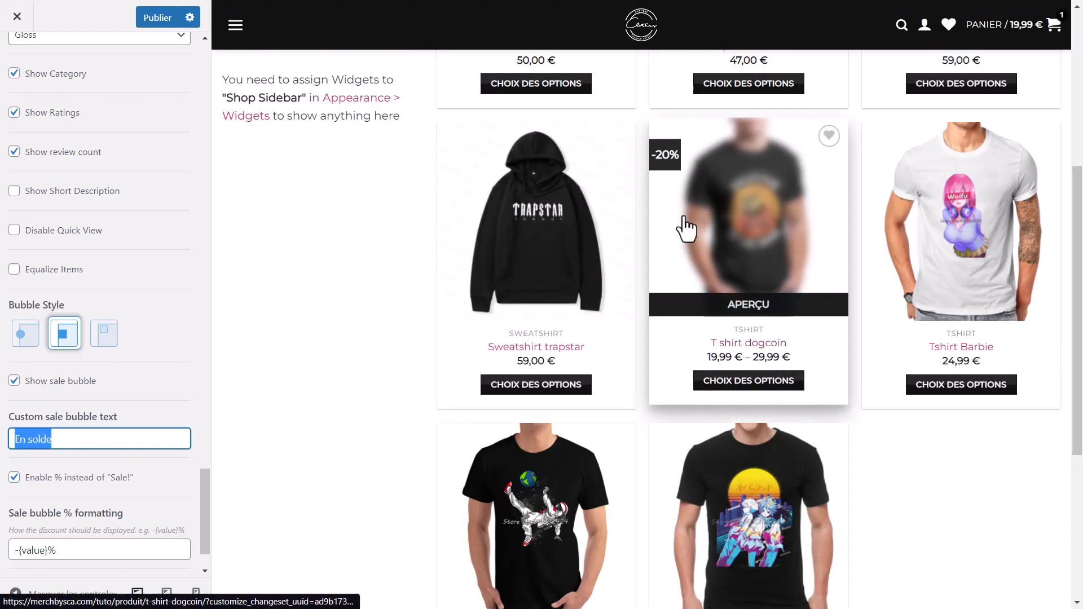
scroll(837, 394, "up", 5)
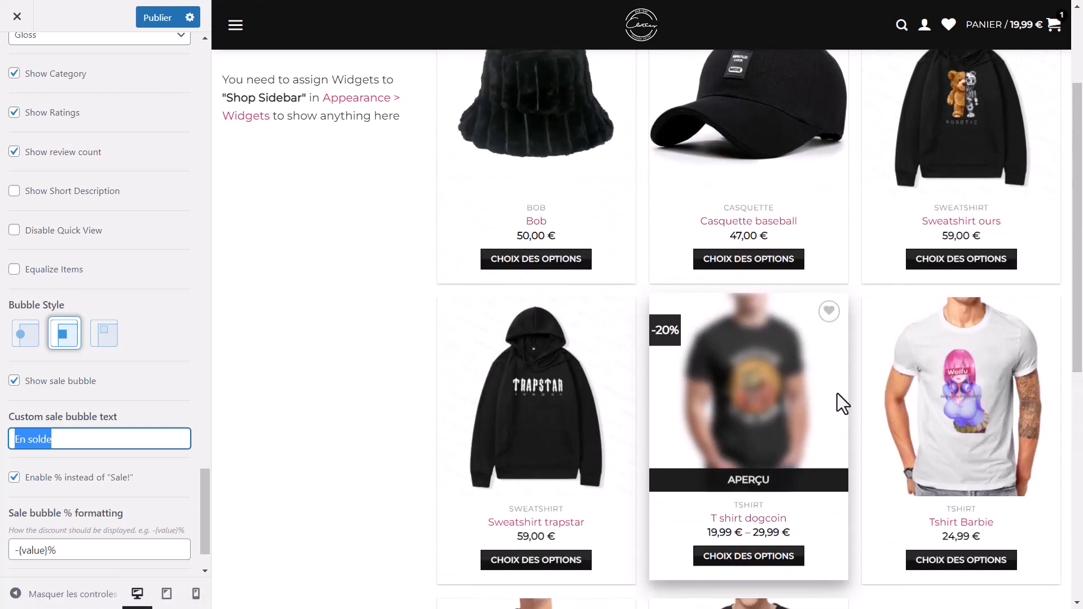
scroll(797, 322, "down", 10)
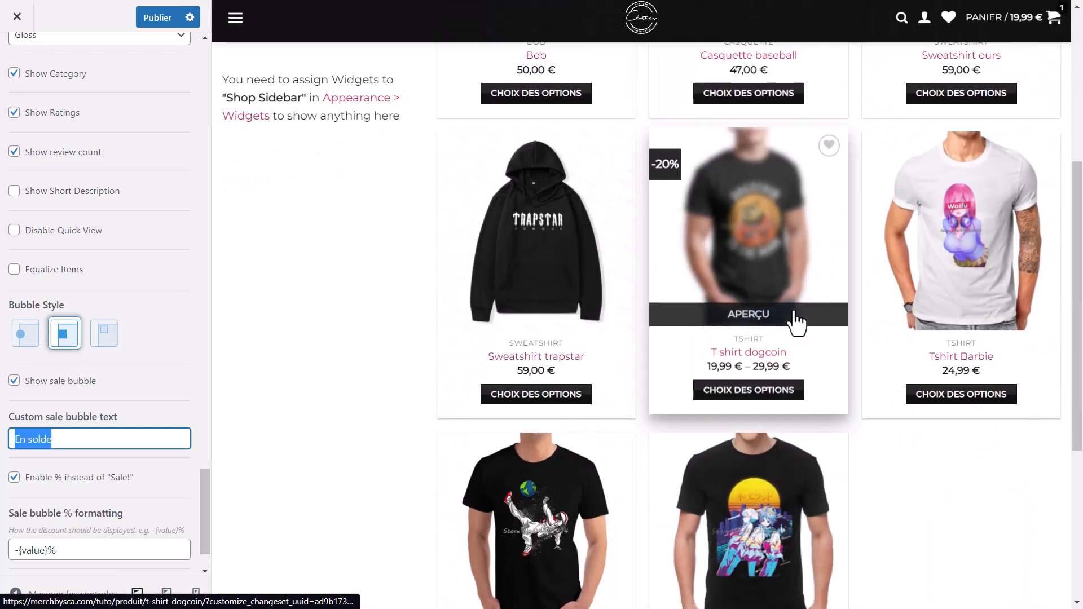
Step: Review the product boxes, buttons and sale bubble throughout the Boutique page preview
scroll(797, 322, "up", 4)
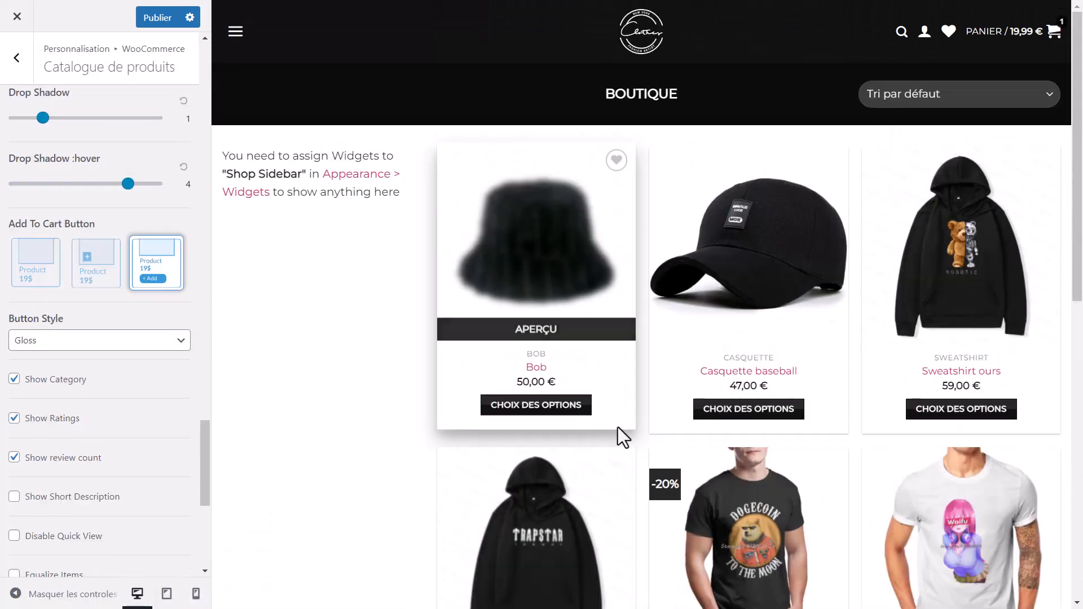
scroll(618, 428, "down", 2)
scroll(618, 428, "up", 2)
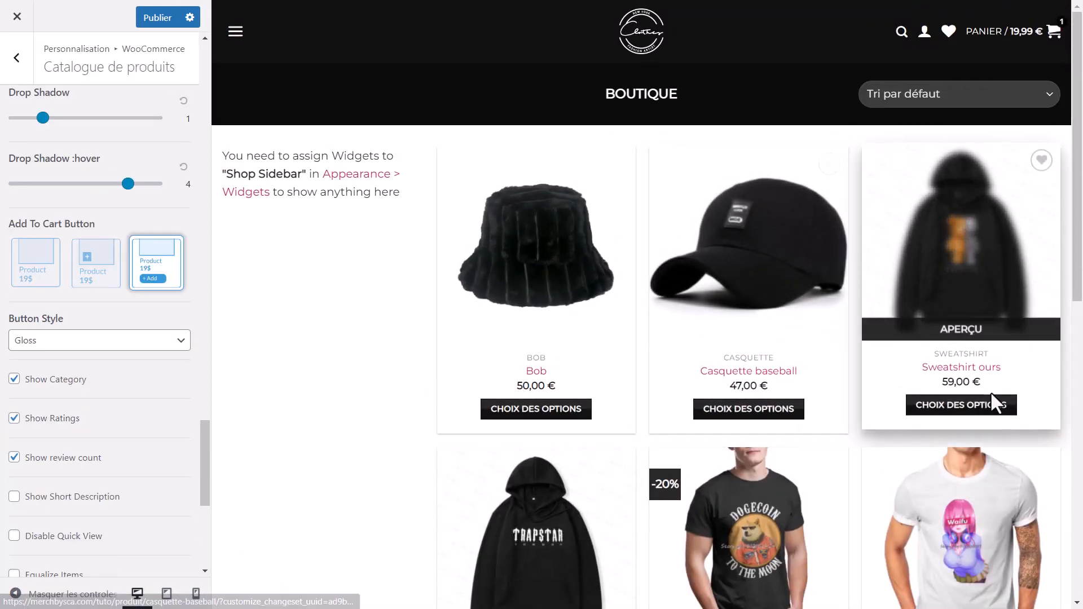
scroll(1076, 307, "down", 1)
scroll(1076, 307, "down", 10)
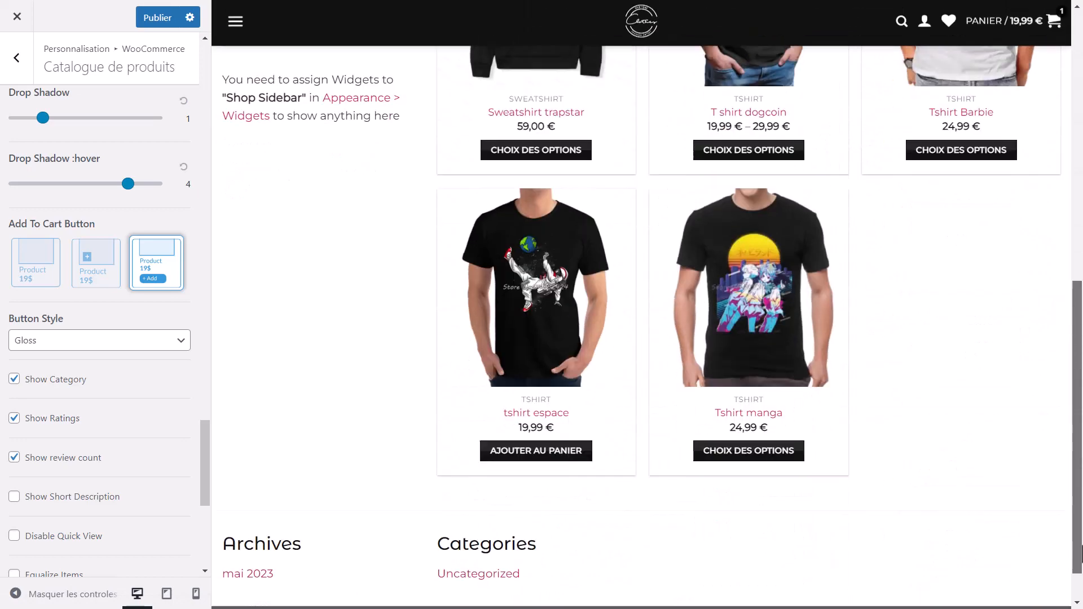
scroll(1040, 278, "up", 11)
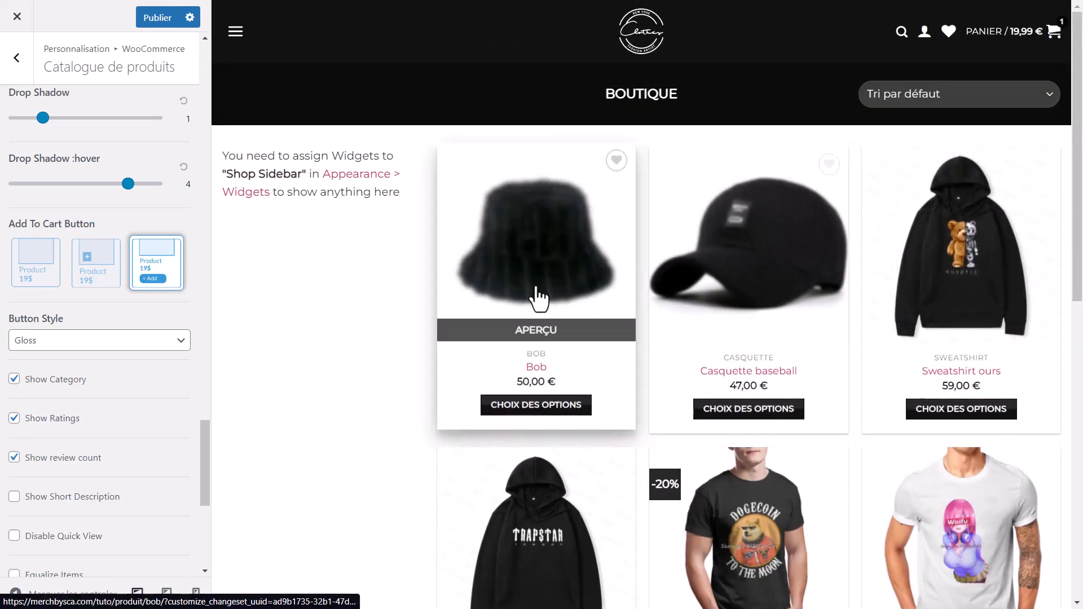
scroll(551, 561, "down", 5)
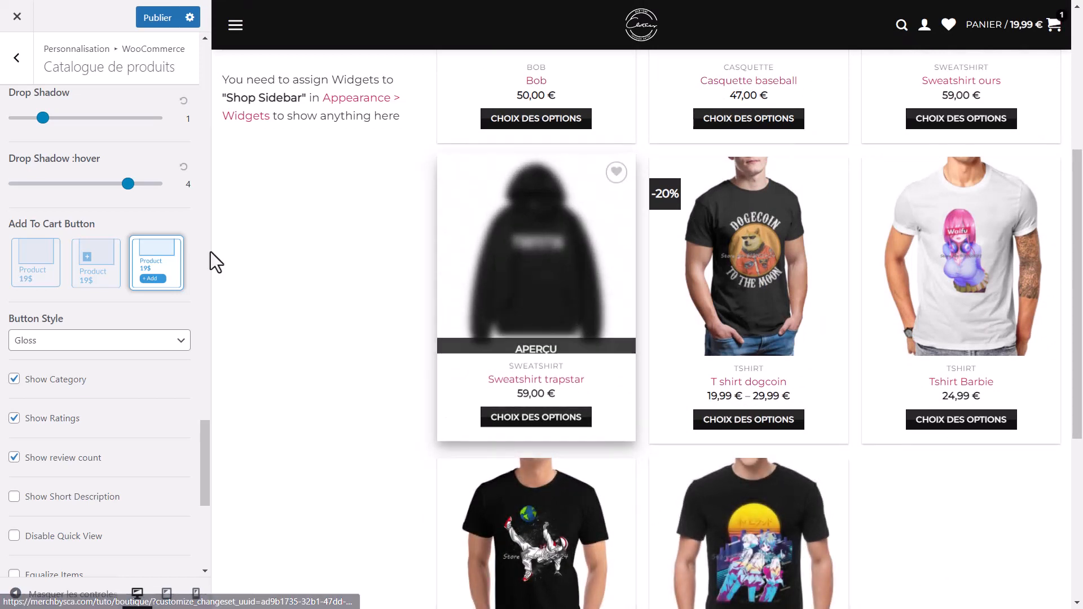
Step: Publish the catalogue customisations, reload the live Boutique page and check its header, product boxes and sale bubble
left_click(145, 23)
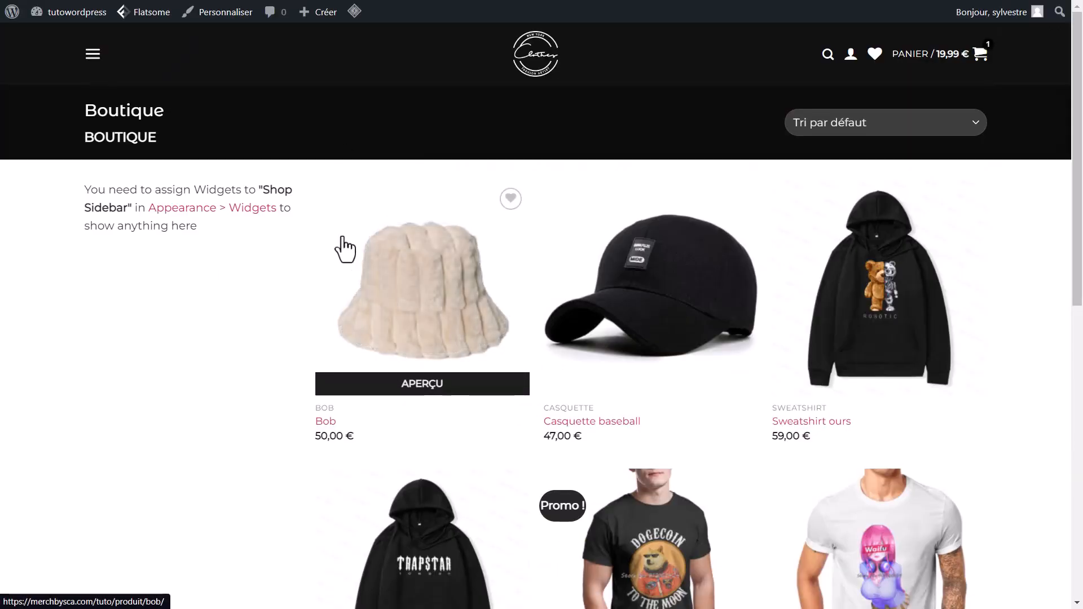
key("F5")
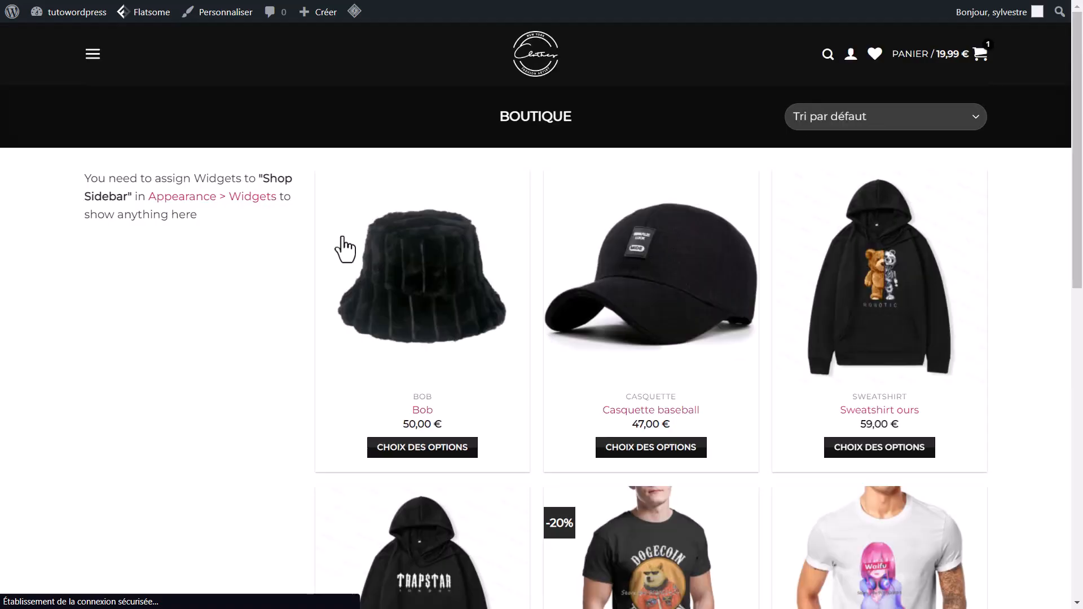
scroll(671, 313, "down", 5)
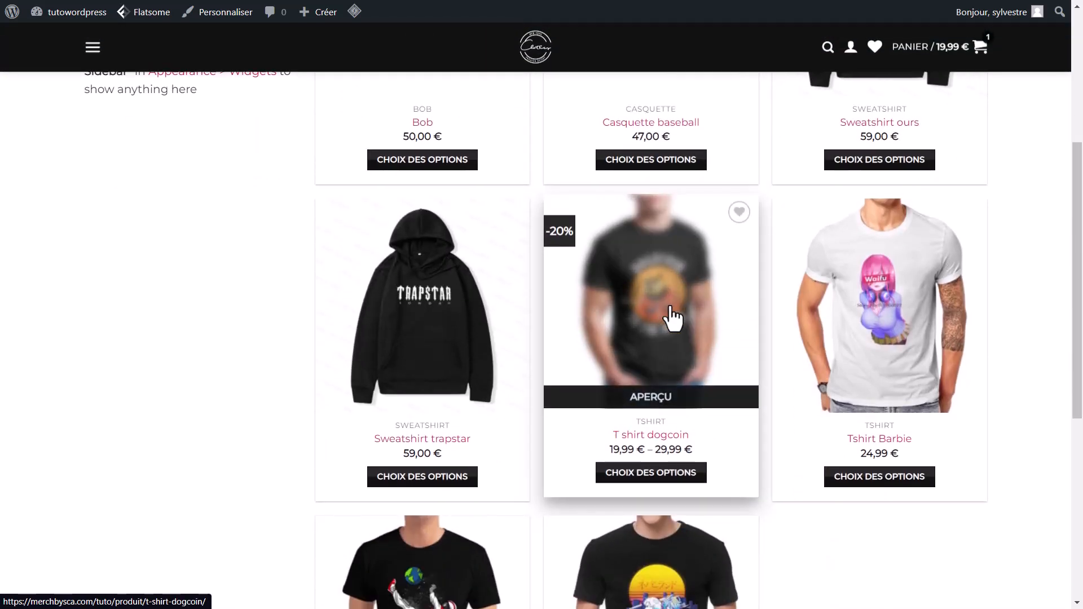
scroll(672, 317, "up", 5)
scroll(672, 319, "down", 12)
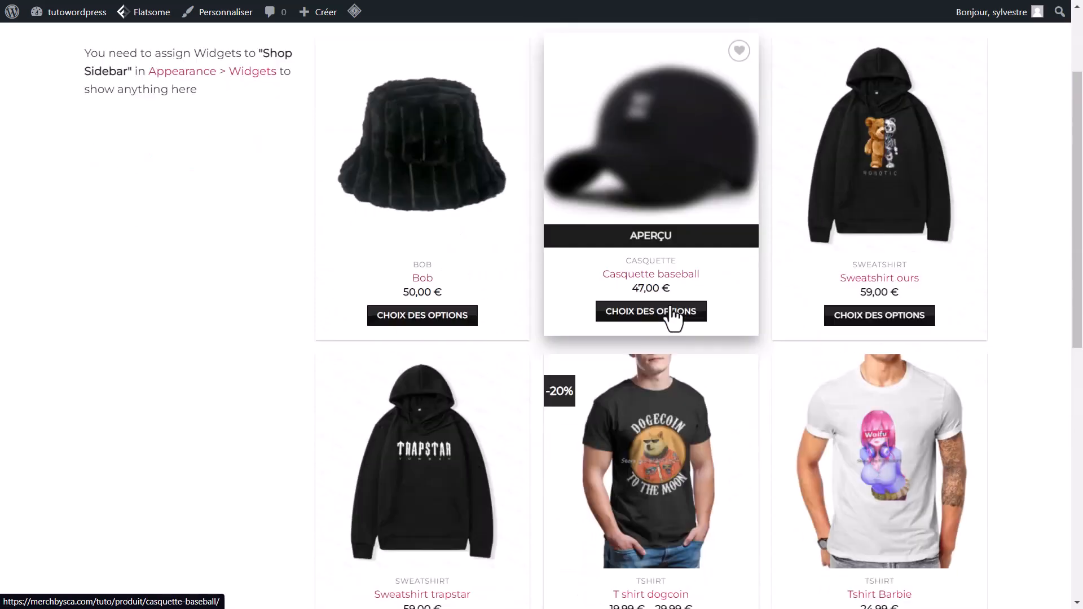
scroll(672, 320, "up", 10)
scroll(672, 316, "up", 2)
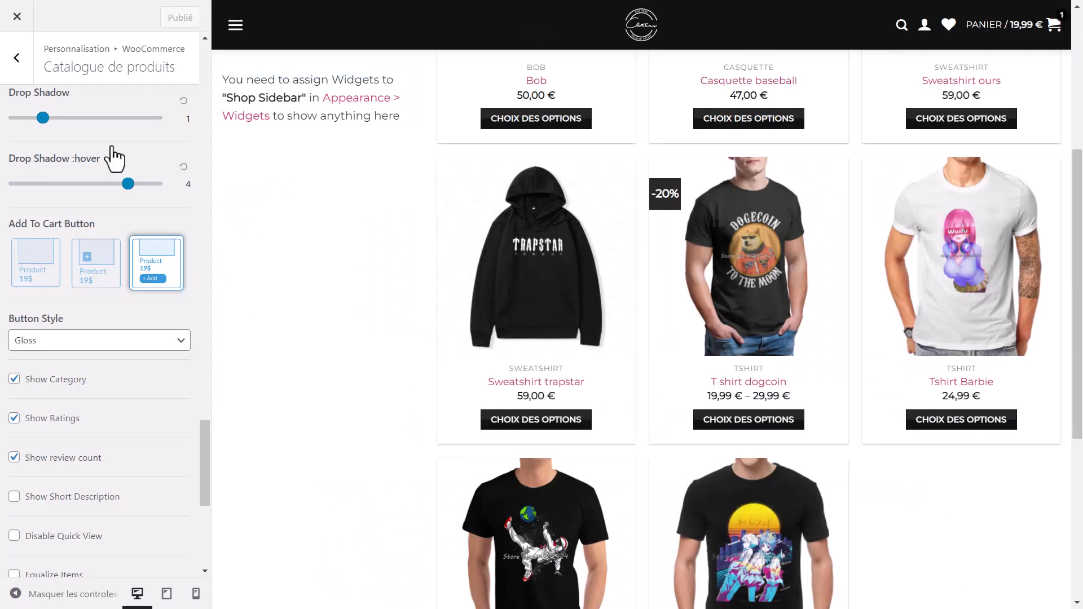
Step: Leave the customiser and open the WordPress widget management page
left_click(16, 18)
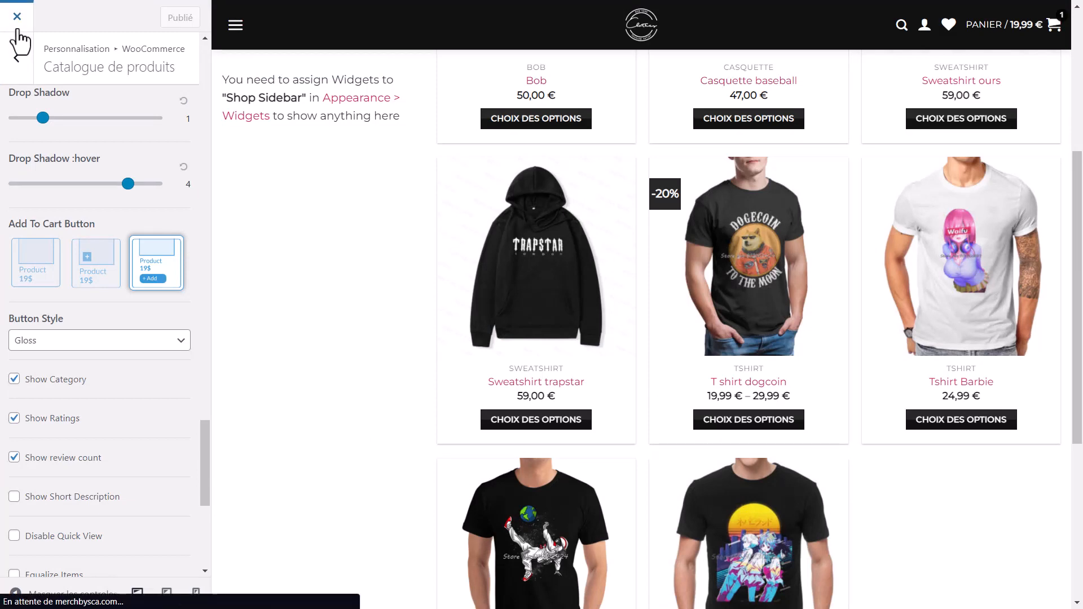
mouse_move(55, 473)
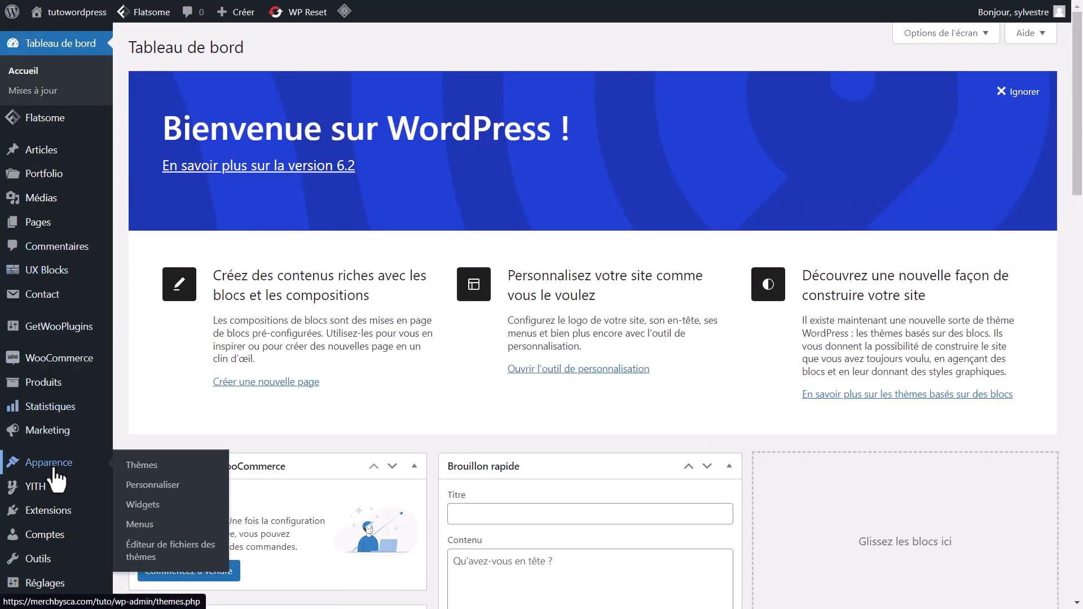
left_click(144, 509)
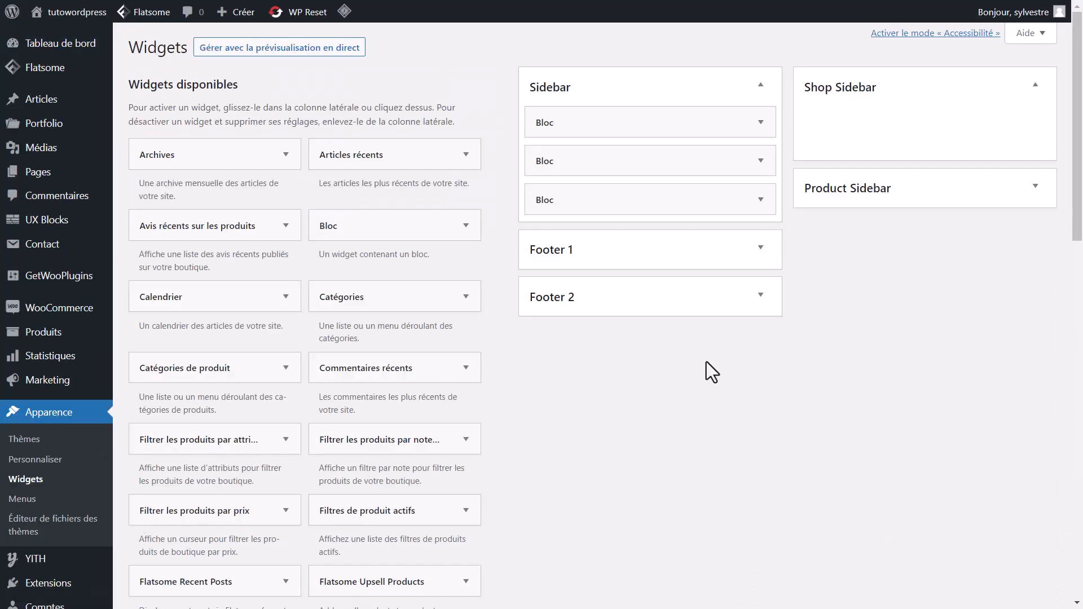
Step: Look through the available widgets for ones suited to the shop sidebar
scroll(706, 363, "down", 3)
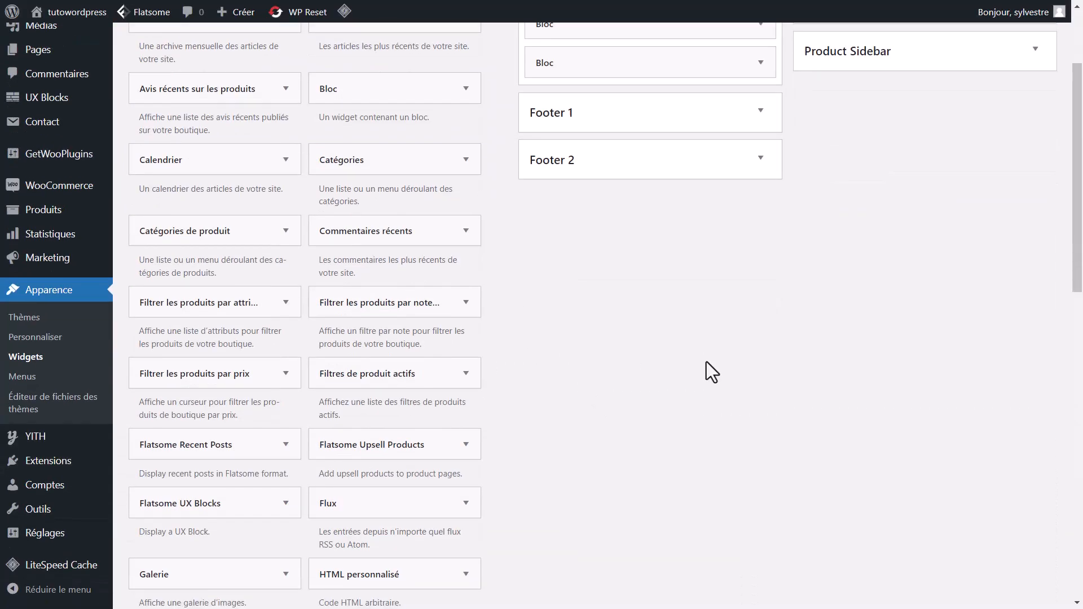
scroll(706, 362, "up", 3)
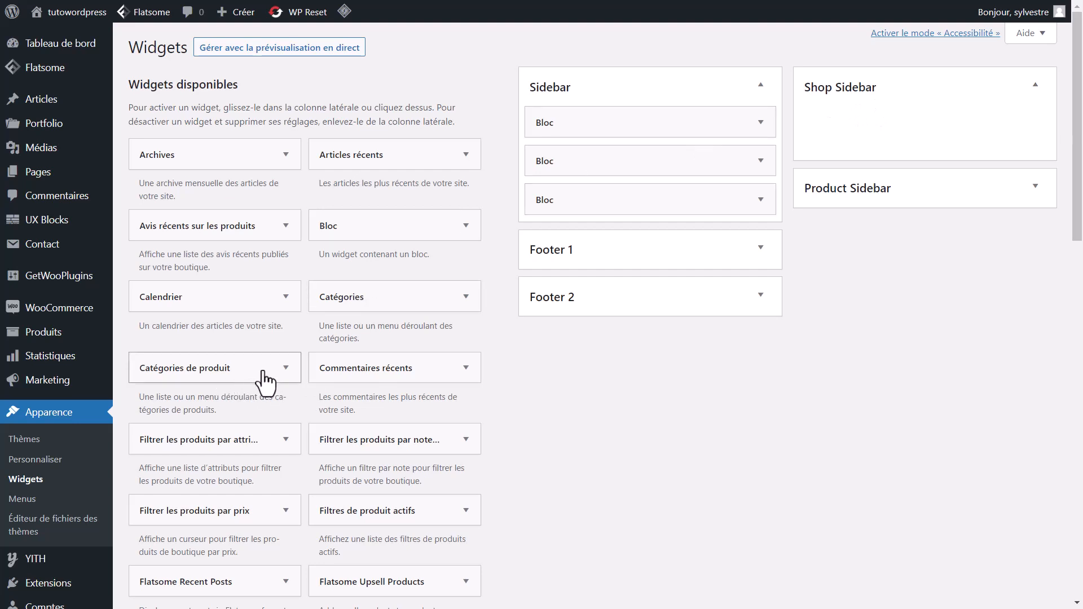
scroll(261, 382, "down", 4)
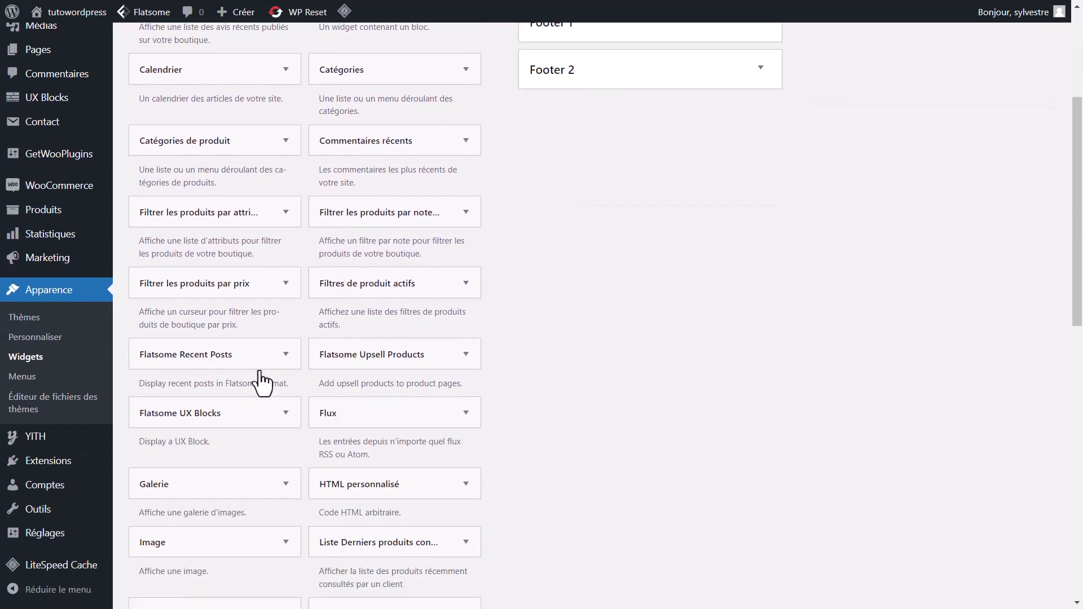
scroll(261, 383, "up", 1)
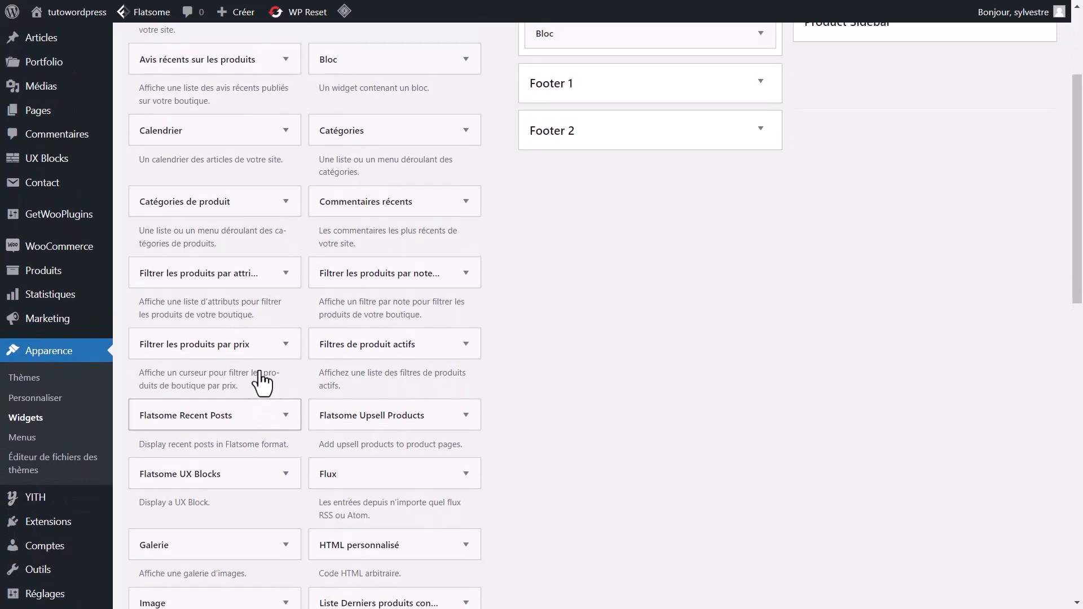
scroll(261, 382, "down", 1)
scroll(261, 383, "down", 1)
scroll(261, 383, "down", 1)
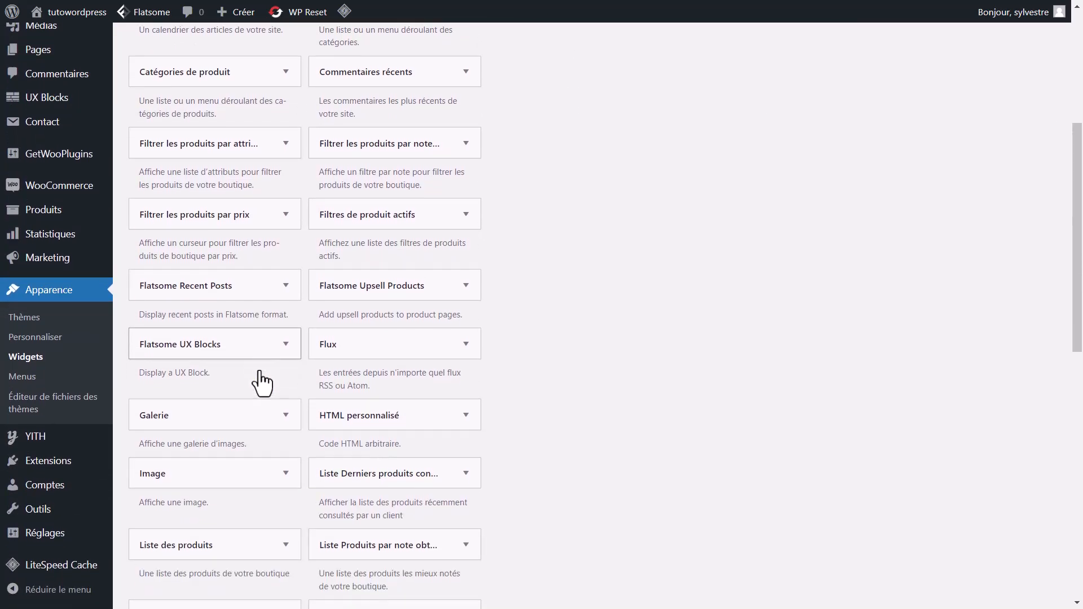
scroll(261, 382, "down", 1)
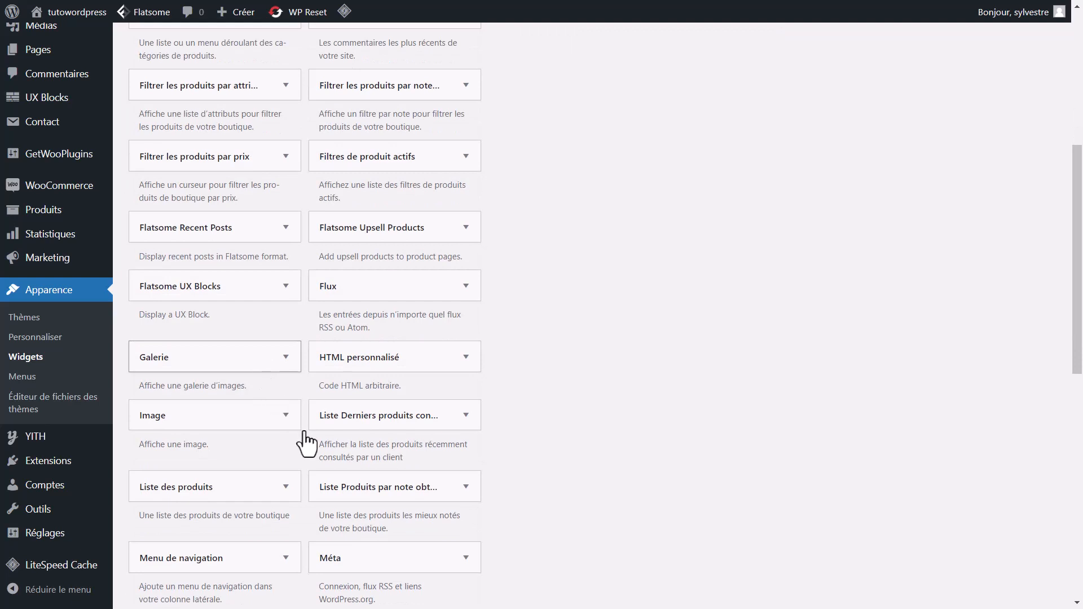
Step: Add the "Rechercher un produit" widget to the Shop Sidebar
scroll(308, 443, "down", 12)
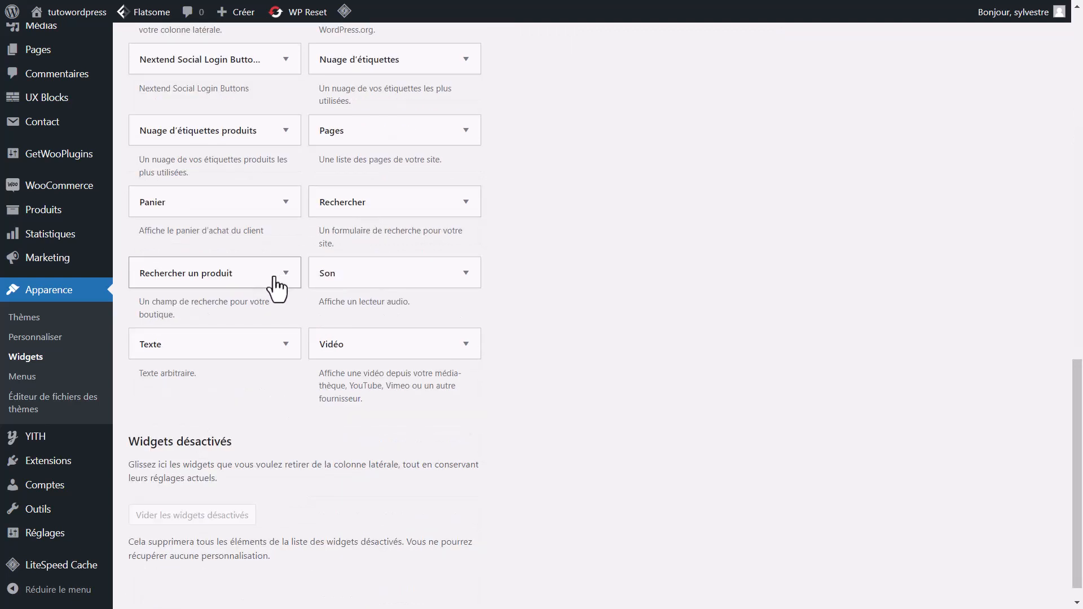
left_click(285, 273)
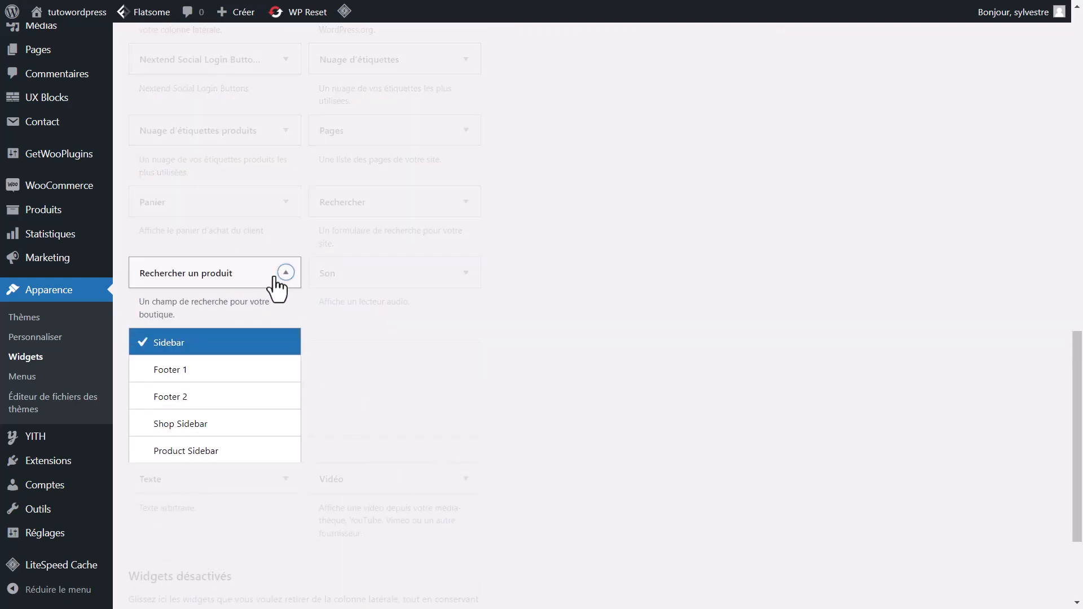
left_click(190, 432)
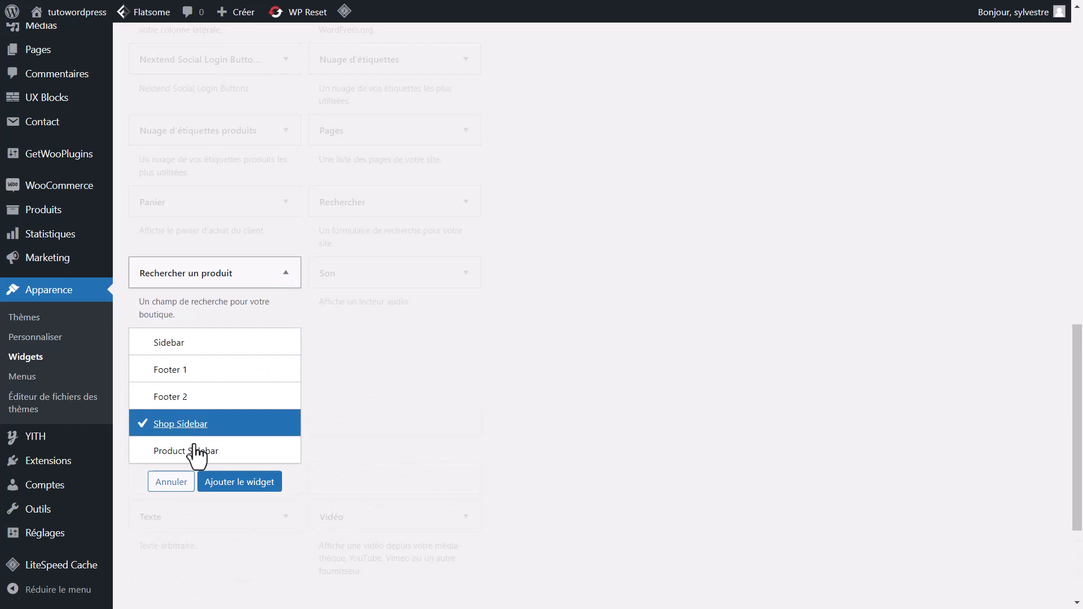
left_click(220, 484)
Step: Add the "Filtrer les produits par prix" widget to the Shop Sidebar
scroll(271, 326, "up", 1)
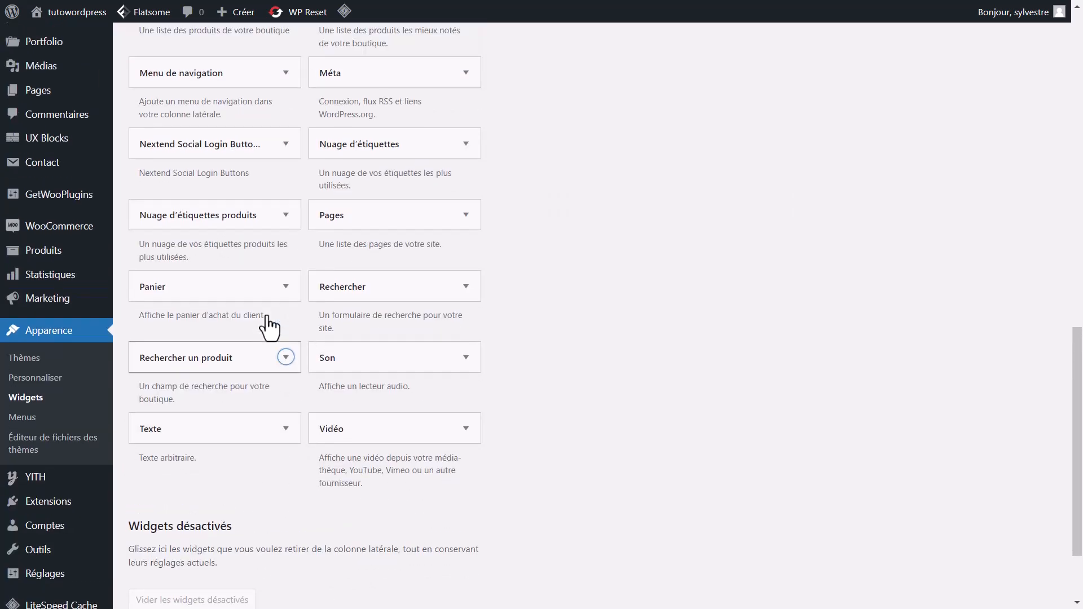
scroll(269, 328, "up", 5)
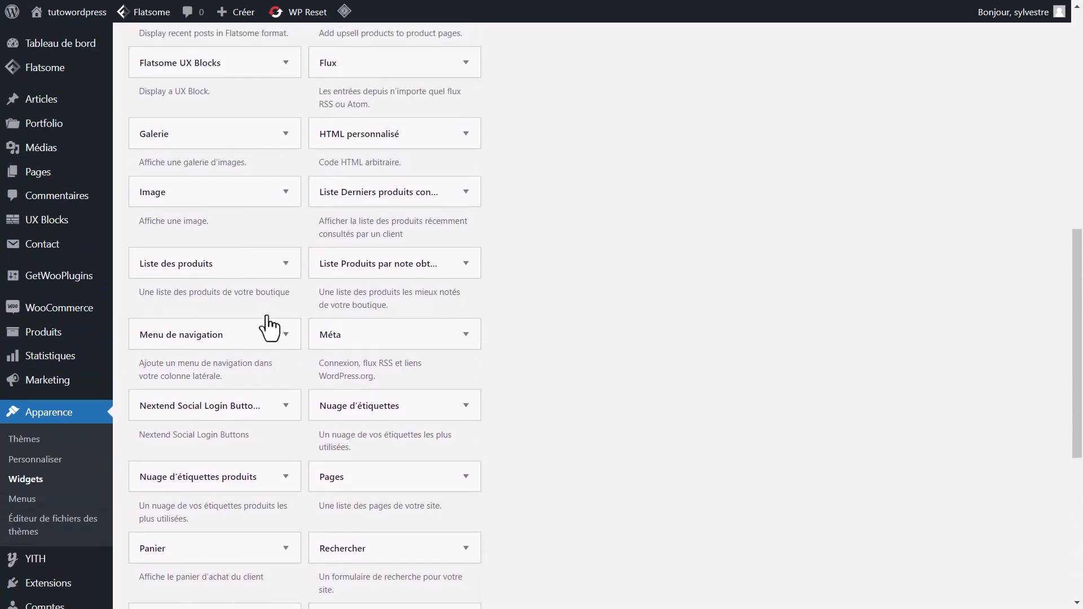
scroll(269, 327, "up", 5)
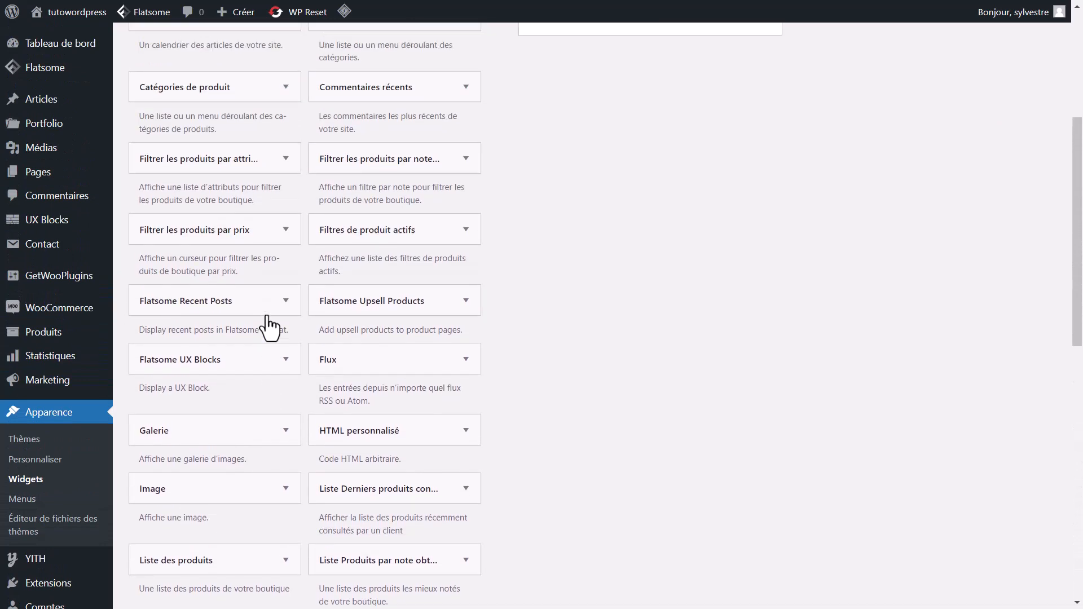
scroll(269, 327, "up", 1)
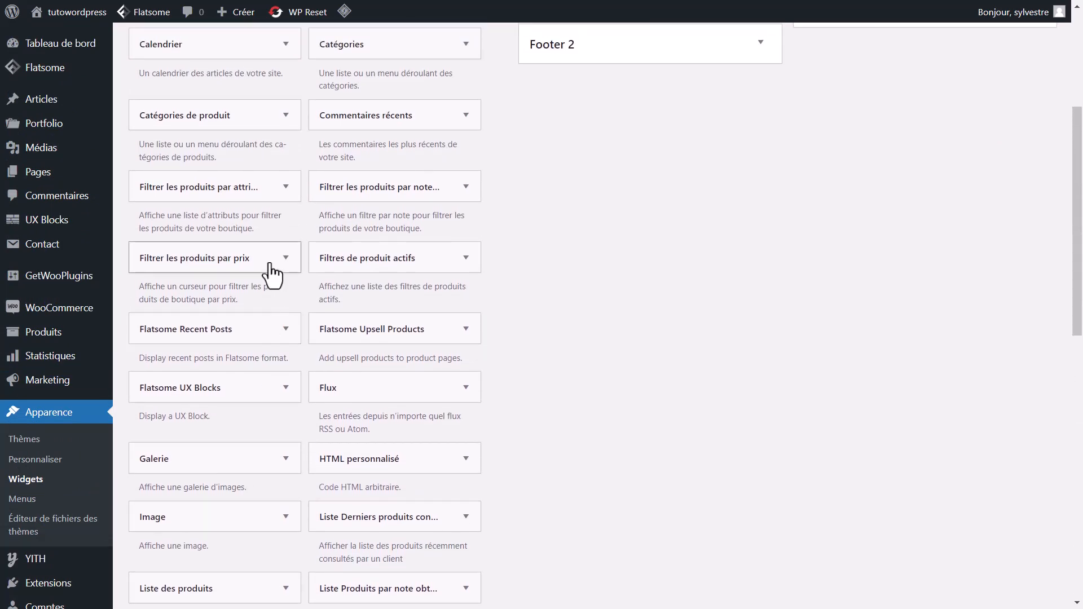
left_click(270, 264)
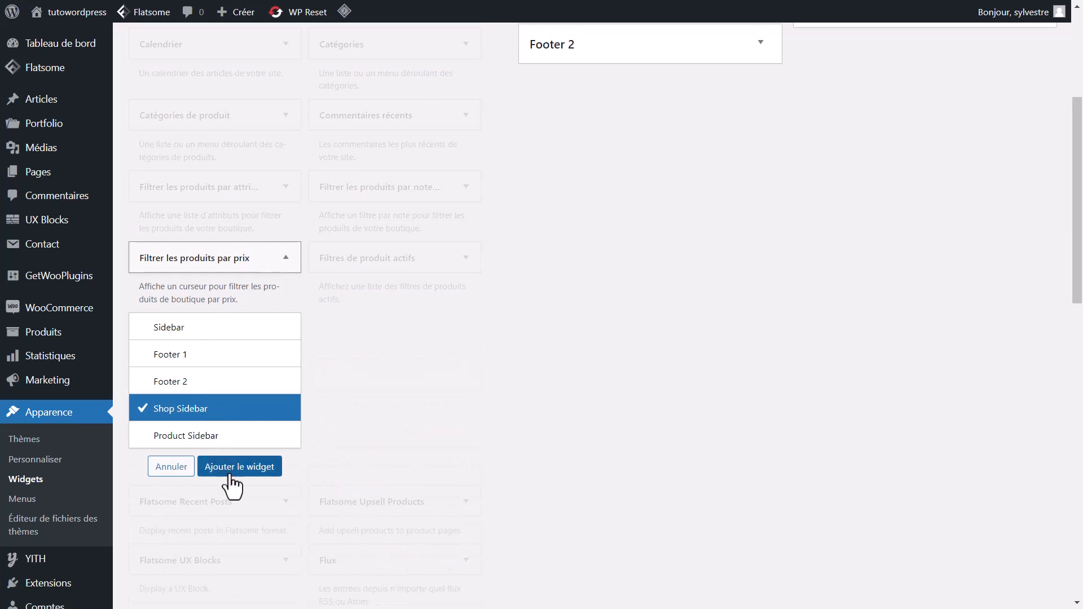
left_click(231, 477)
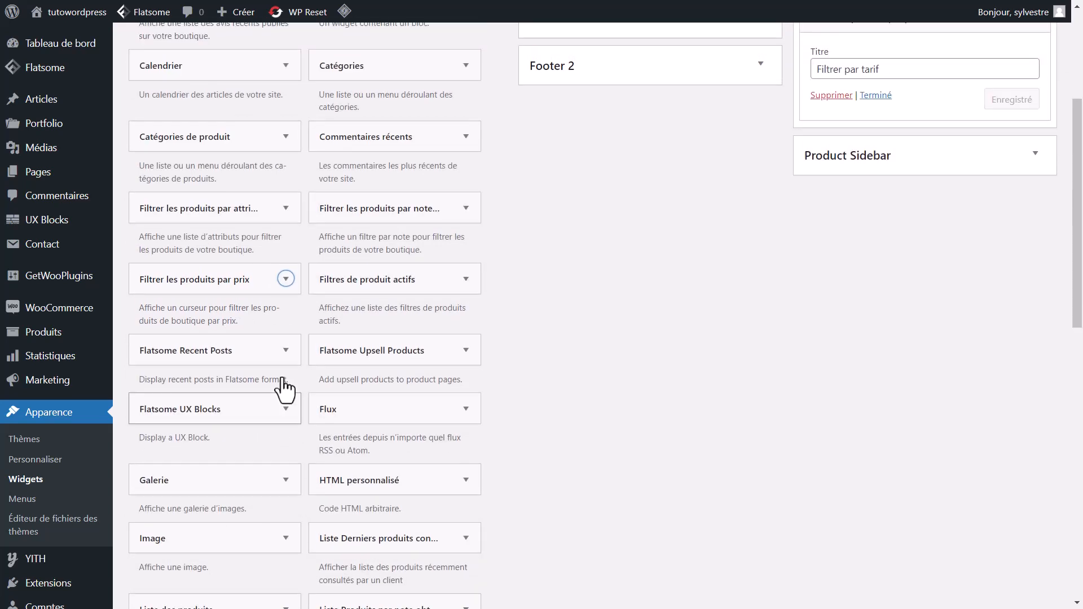
Step: Add the "Filtres de produit actifs" widget to the Shop Sidebar
scroll(285, 388, "up", 1)
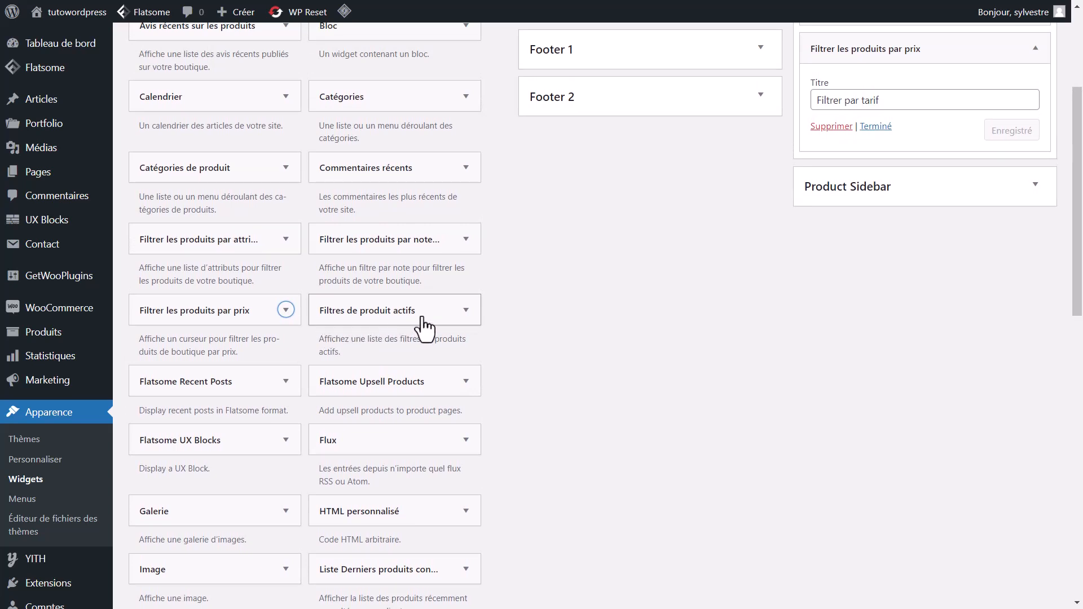
left_click(435, 318)
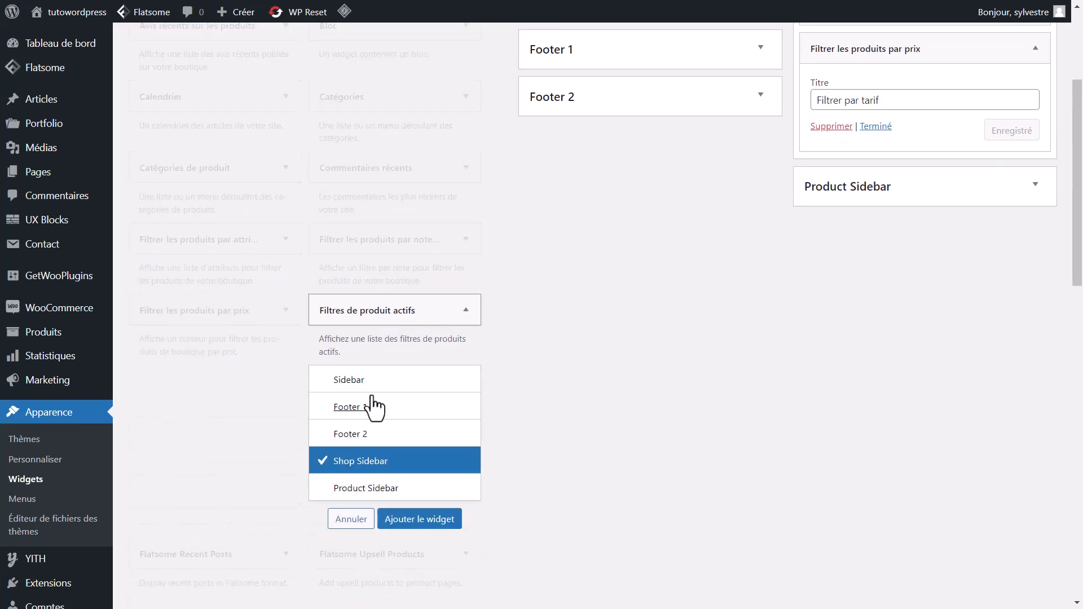
left_click(420, 520)
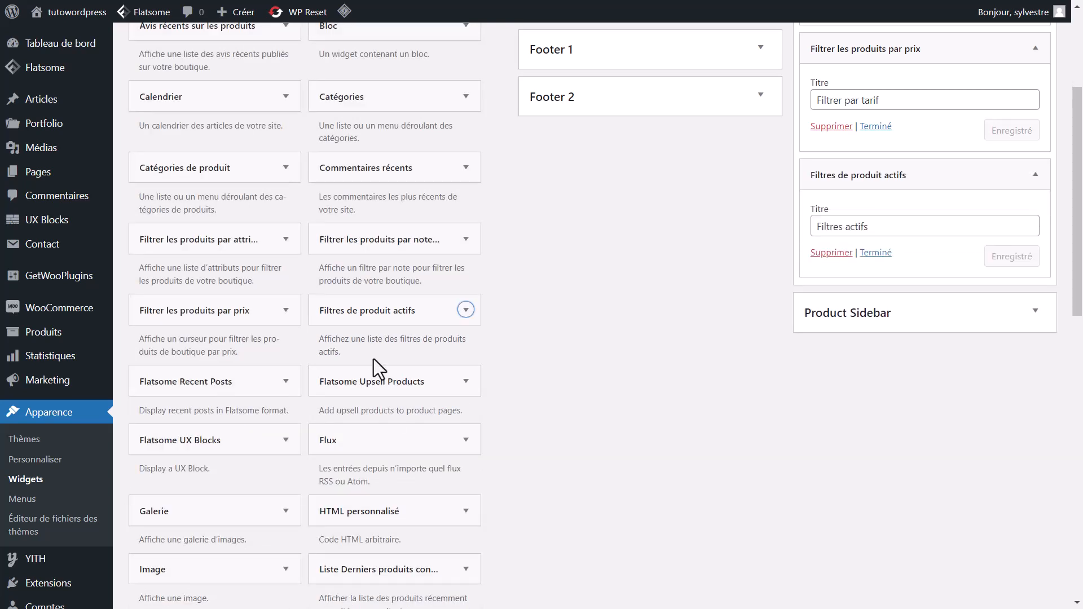
scroll(406, 367, "up", 1)
left_click(458, 298)
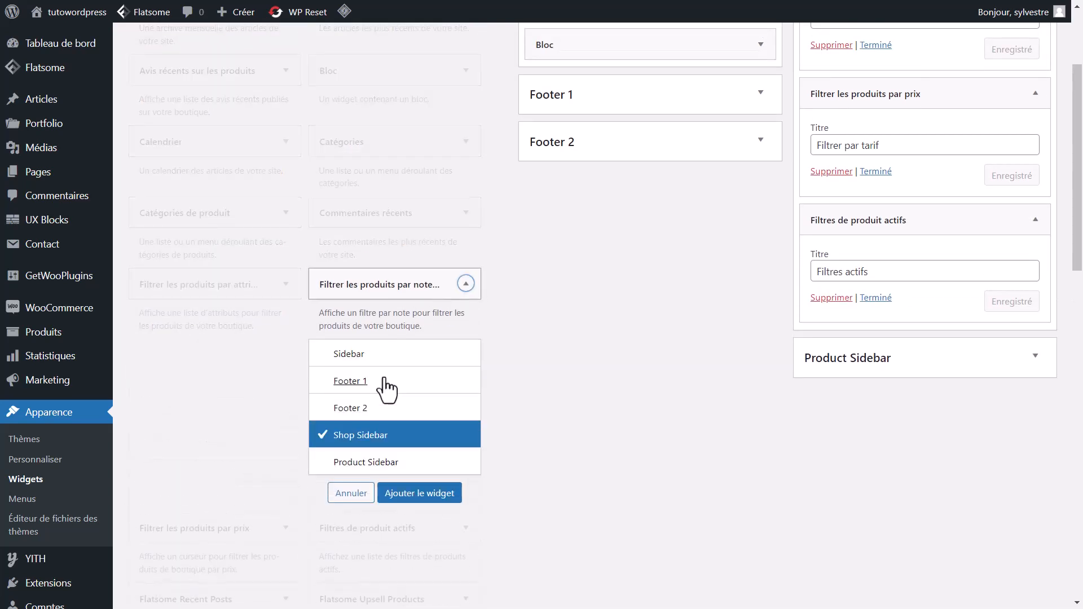
left_click(466, 288)
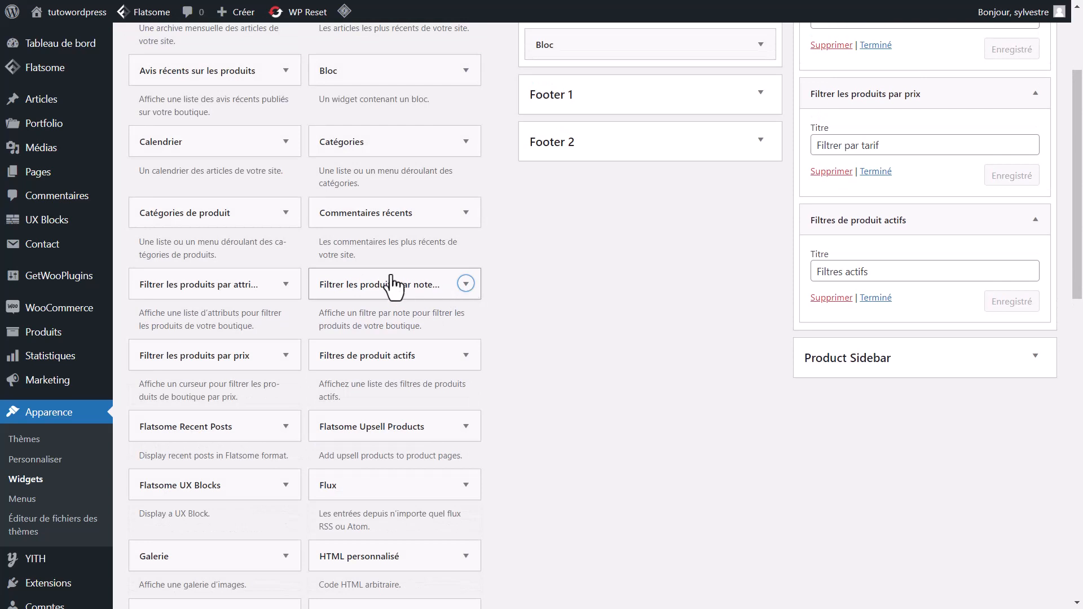
Step: Add the "Catégories de produit" widget to the Shop Sidebar
scroll(393, 286, "up", 1)
scroll(393, 285, "up", 1)
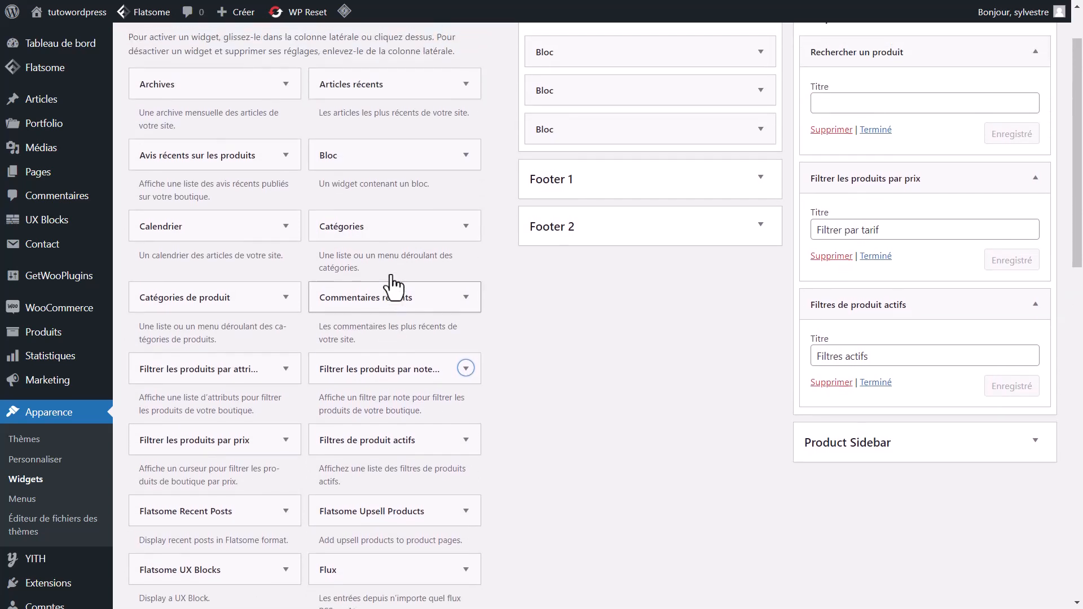
left_click(278, 308)
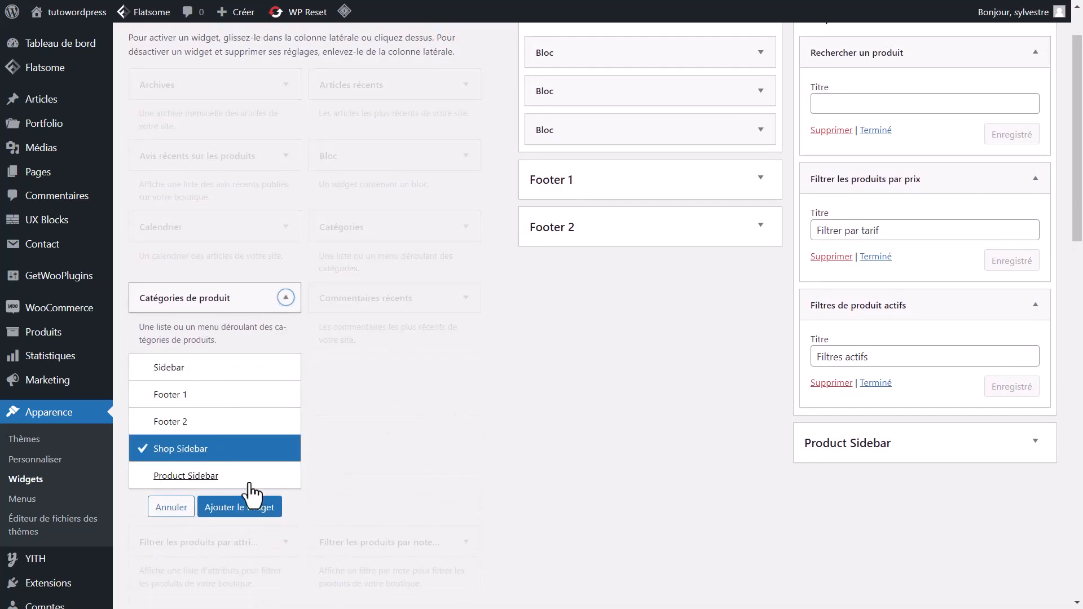
scroll(580, 322, "up", 1)
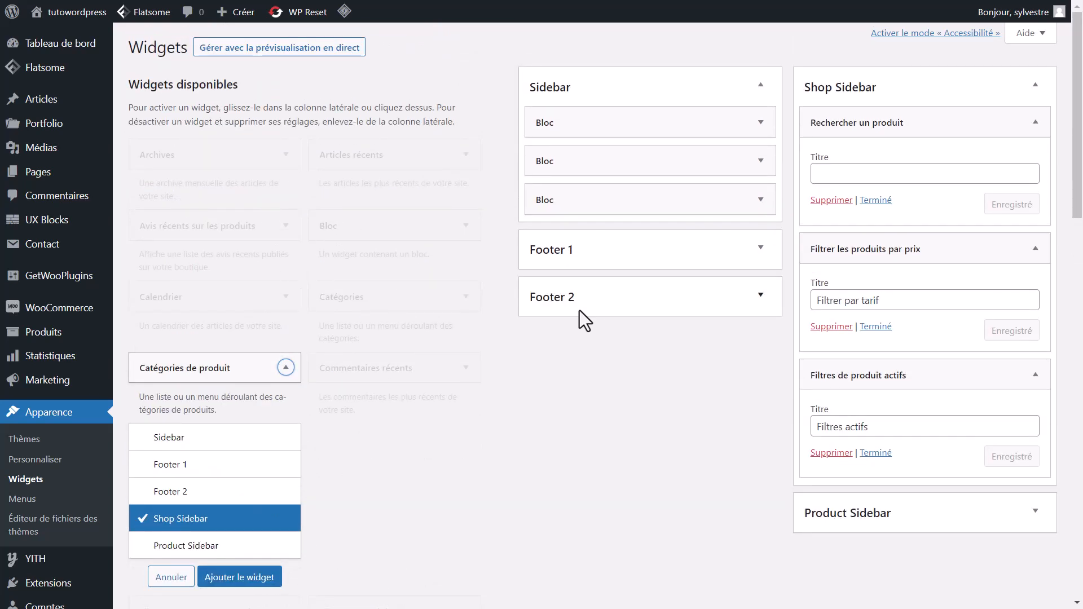
scroll(580, 322, "down", 2)
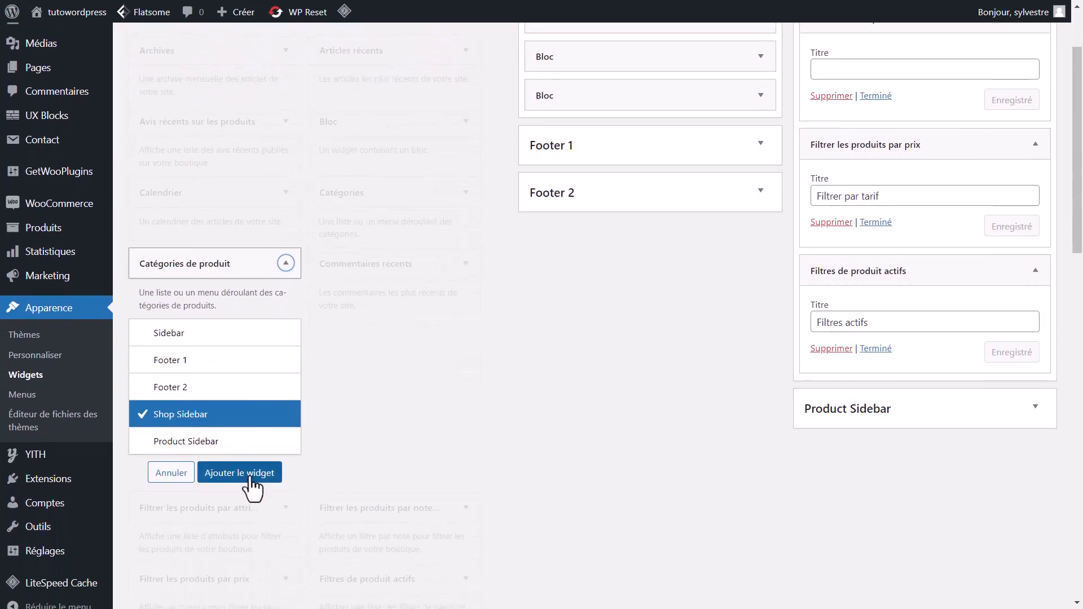
left_click(239, 473)
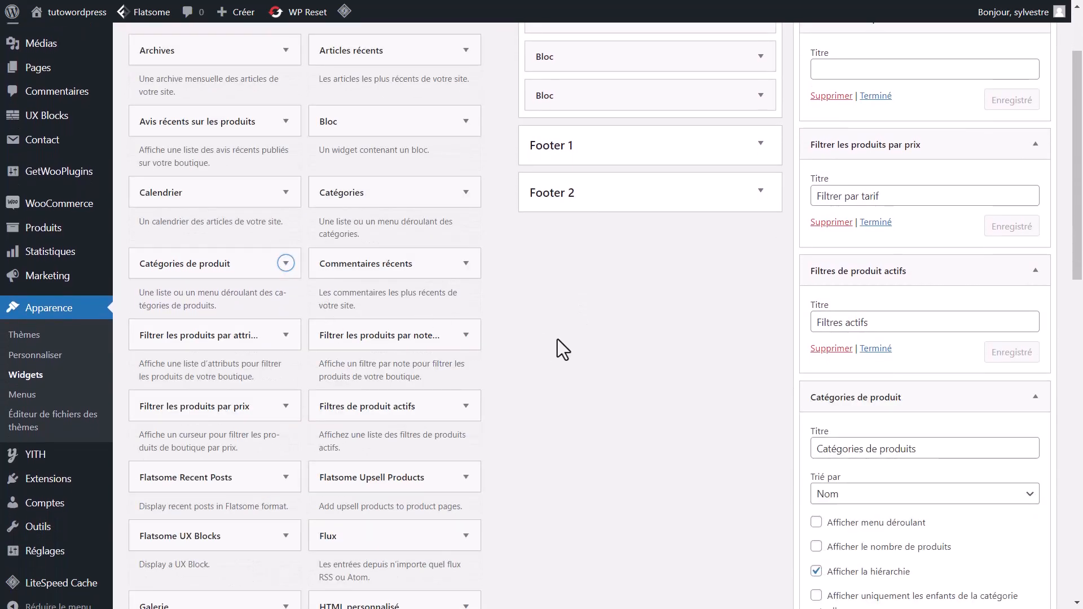
Step: Move the "Catégories de produit" widget directly below "Rechercher un produit" in the Shop Sidebar
scroll(813, 322, "down", 5)
scroll(822, 314, "up", 4)
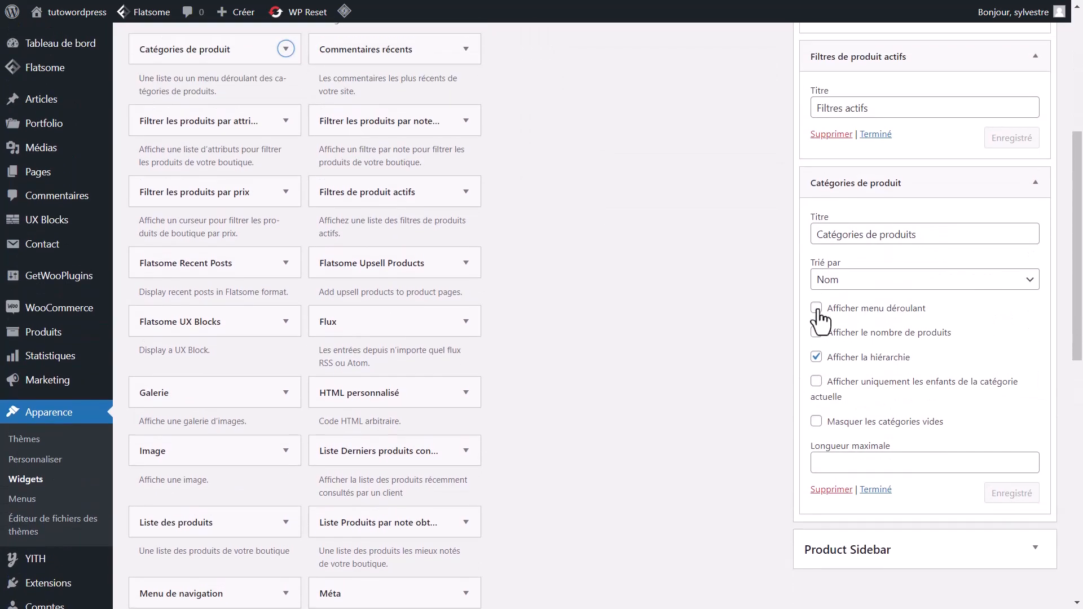
scroll(819, 319, "up", 1)
left_click_drag(850, 357, 849, 113)
scroll(864, 184, "up", 3)
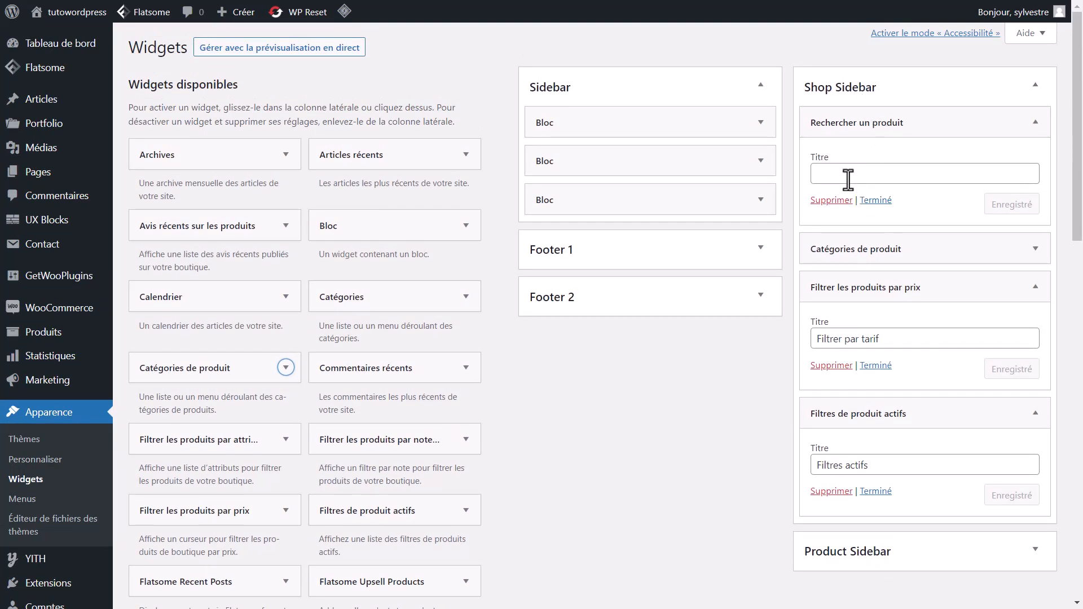
Step: Title the product search widget "Recherche" and make the "Catégories de produit" widget hide empty categories, saving the changes
left_click(851, 175)
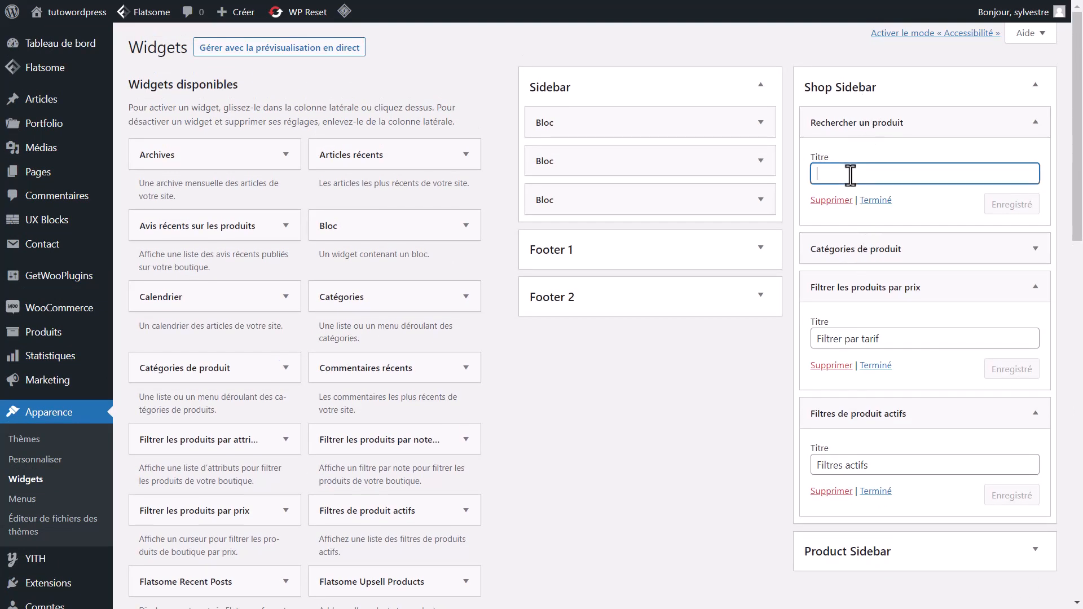
left_click(903, 249)
scroll(949, 316, "down", 4)
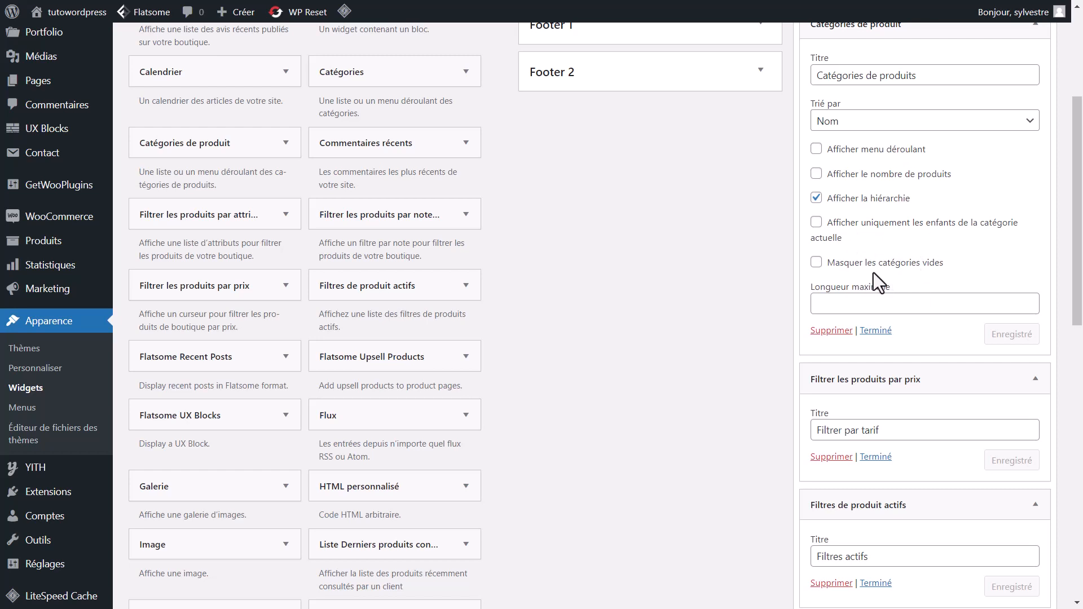
left_click(852, 266)
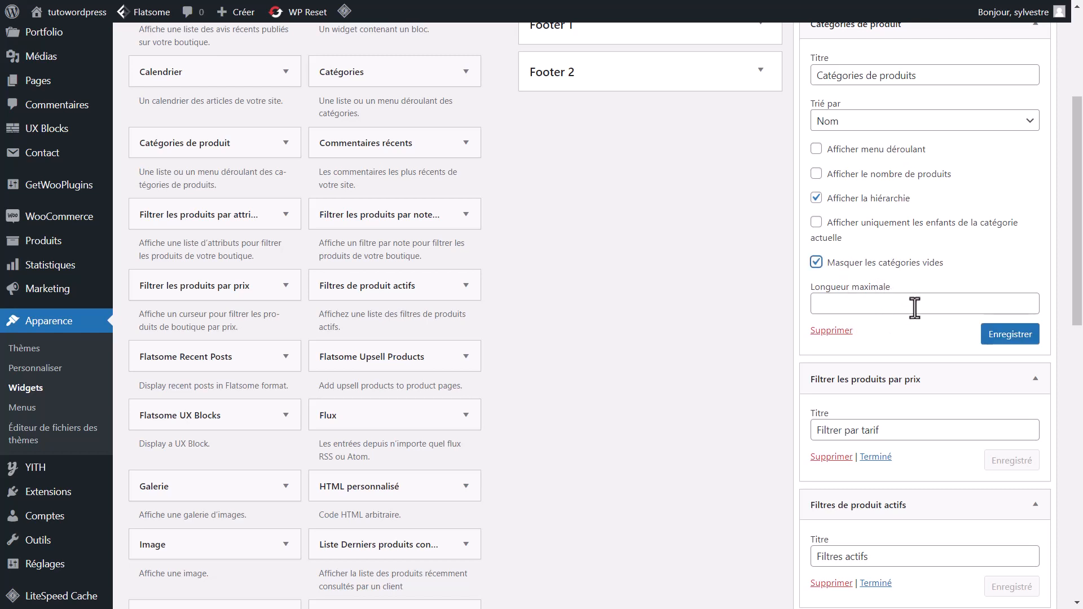
left_click(994, 343)
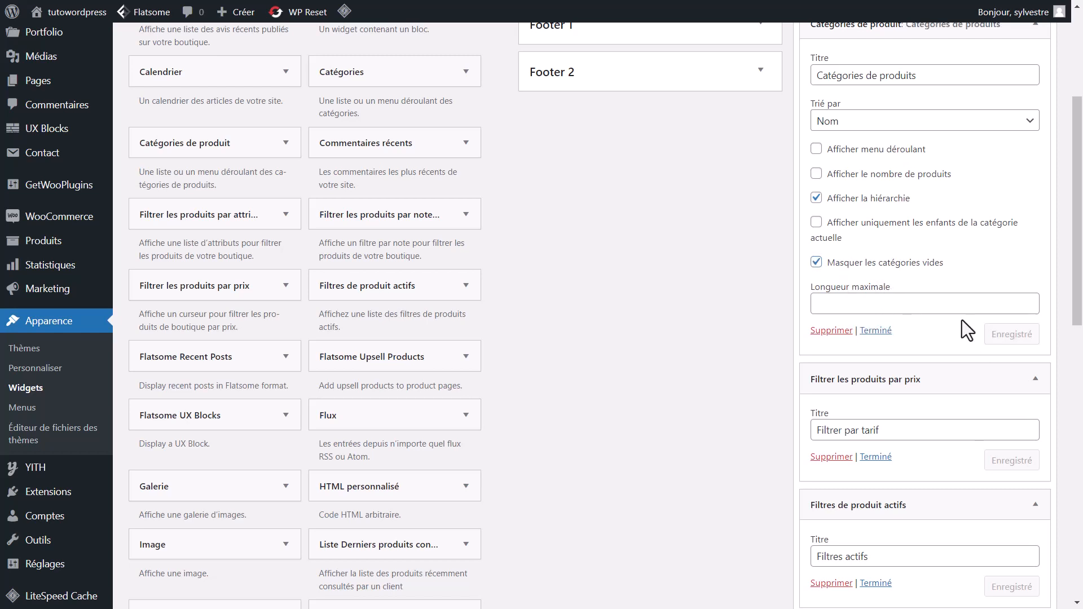
Step: Set the "Longueur maximale" of the "Catégories de produit" widget to 15 and save it
left_click(878, 308)
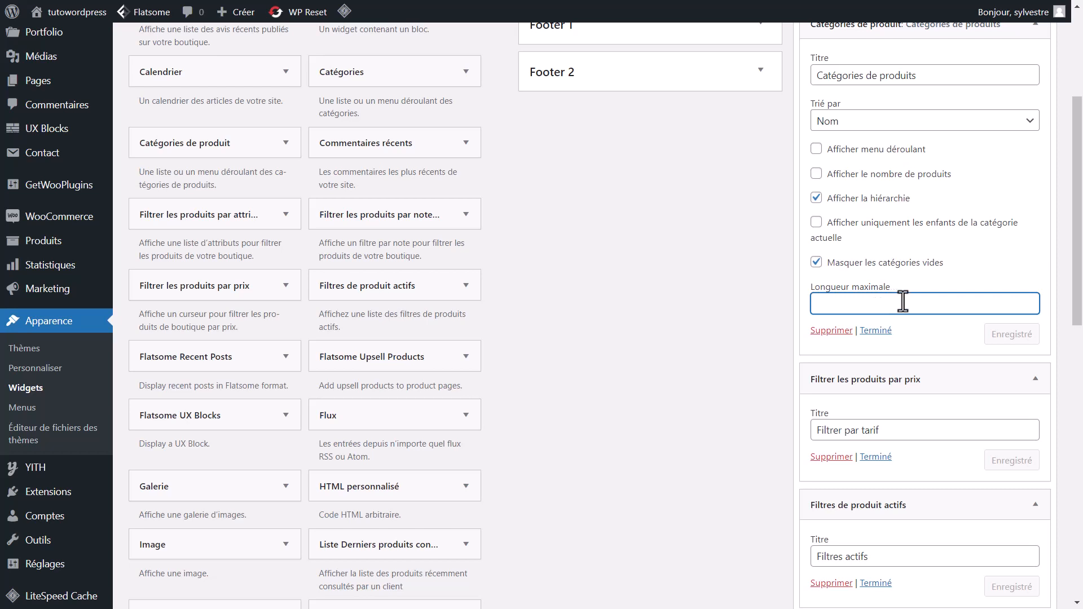
type("15")
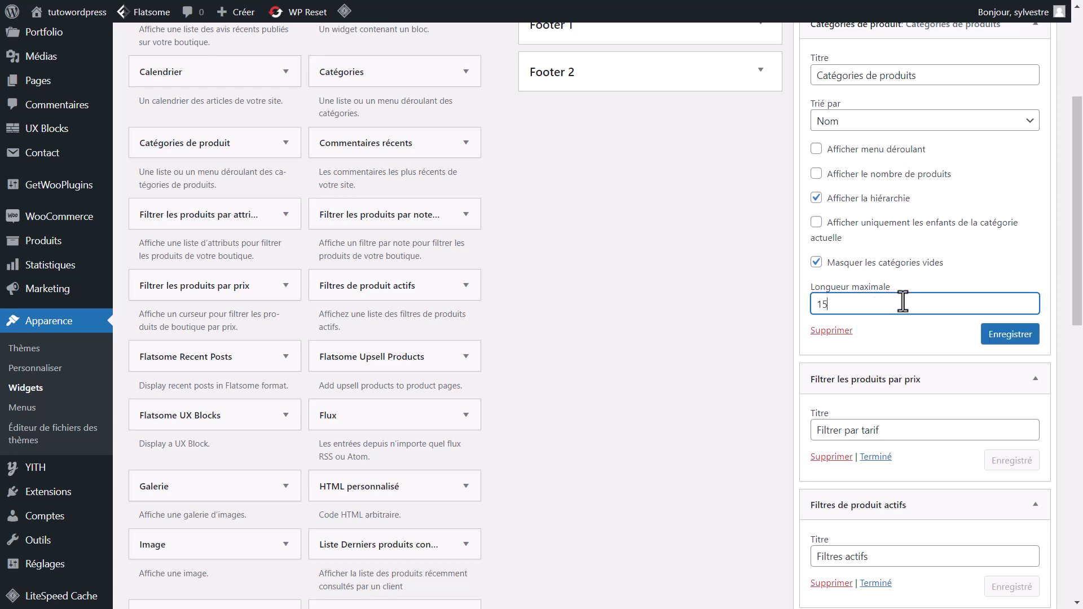
left_click(1010, 335)
scroll(871, 299, "down", 1)
scroll(872, 299, "down", 4)
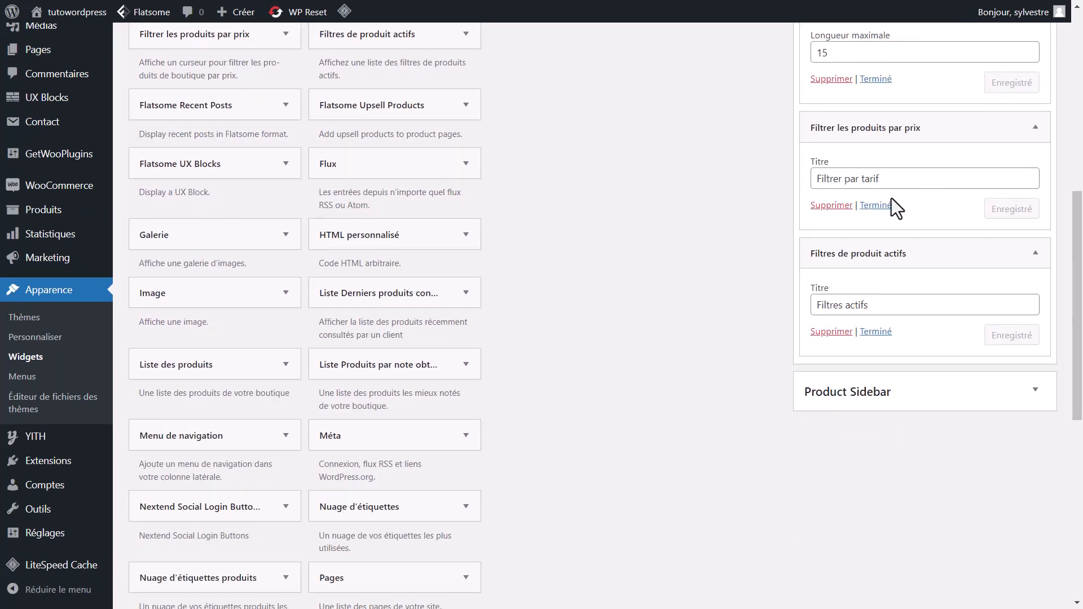
left_click(867, 178)
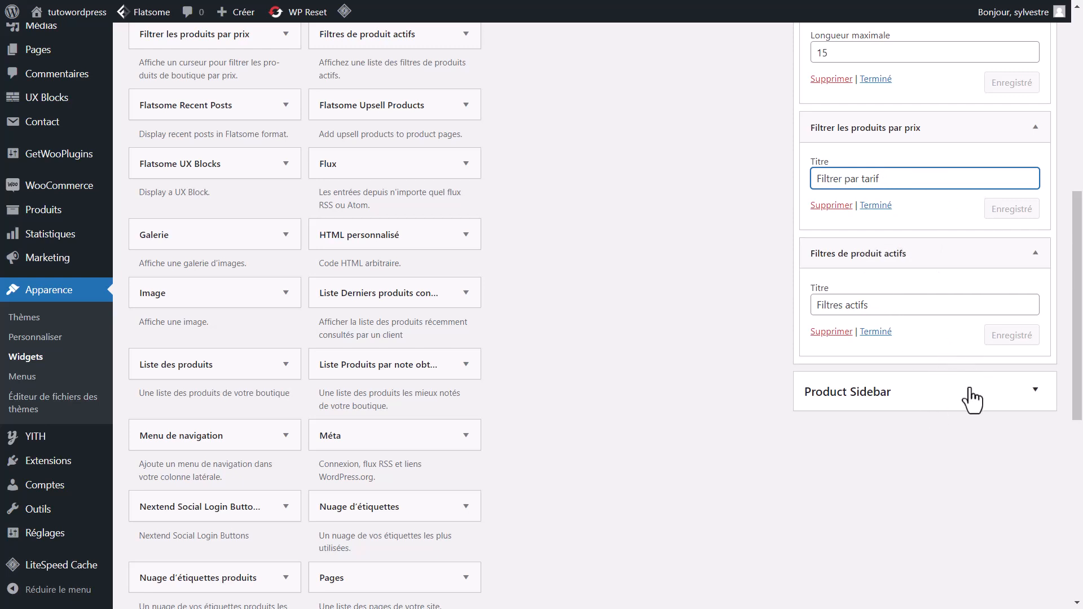
Step: Examine the Boutique page on the live site, checking the new sidebar widgets beside the product grid
scroll(918, 384, "up", 8)
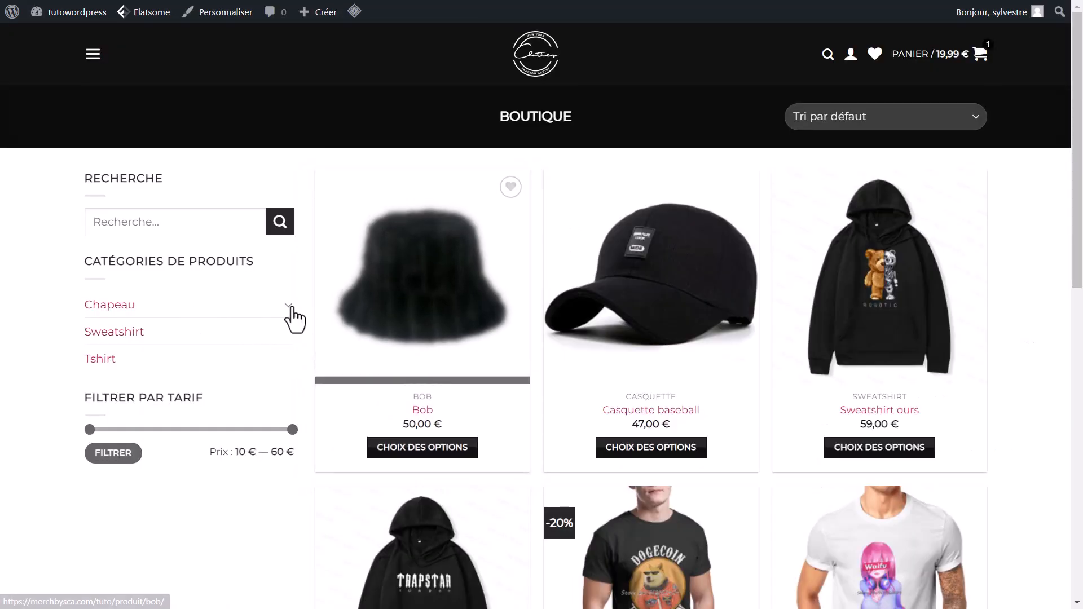
scroll(510, 367, "down", 5)
scroll(510, 367, "up", 5)
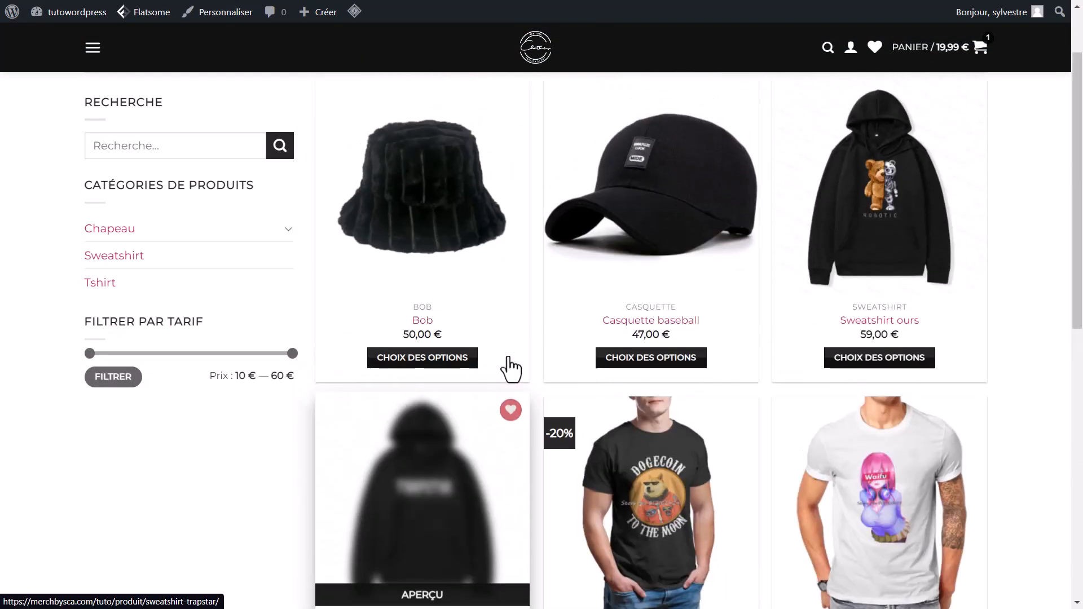
scroll(510, 367, "down", 10)
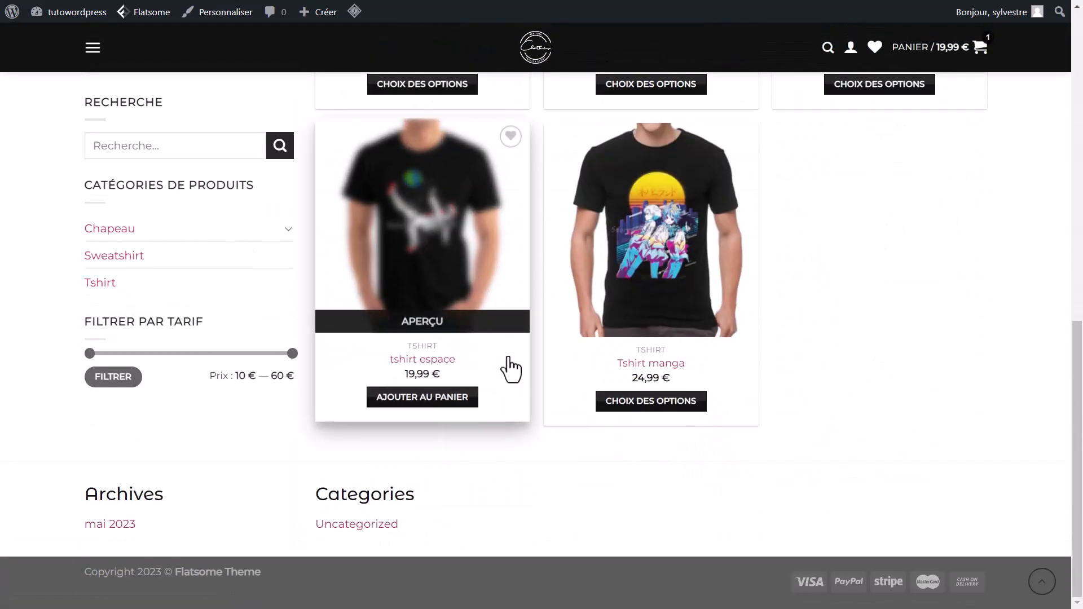
scroll(510, 368, "up", 10)
scroll(510, 367, "up", 2)
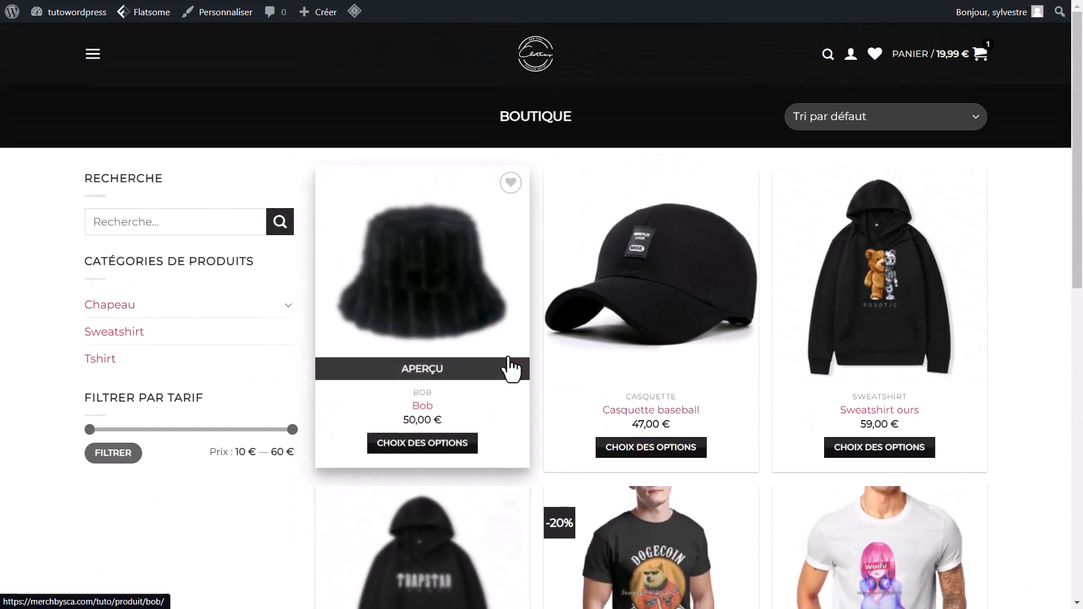
scroll(510, 367, "down", 8)
scroll(510, 367, "up", 5)
scroll(510, 367, "up", 4)
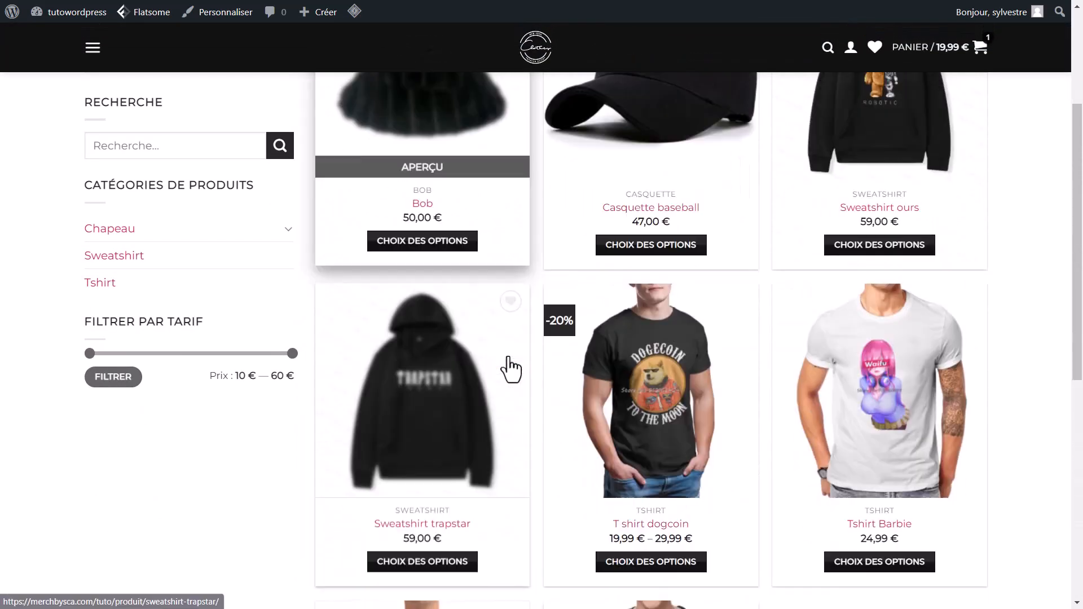
Step: Filter the Boutique products to a price range of 30 € to 60 € and look over the filtered catalogue
left_click(174, 431)
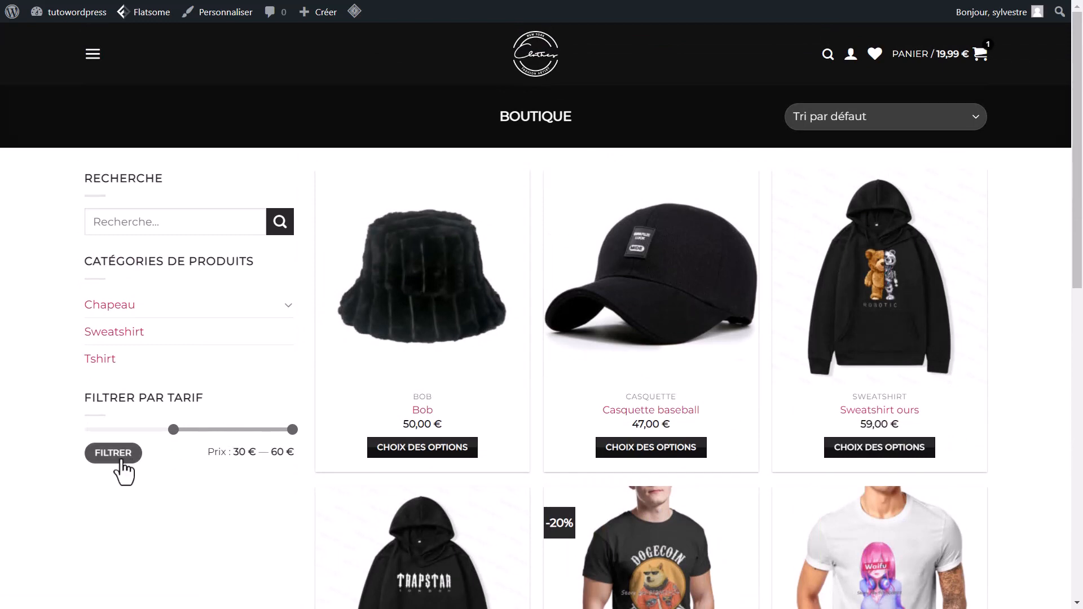
left_click(120, 461)
scroll(520, 392, "down", 1)
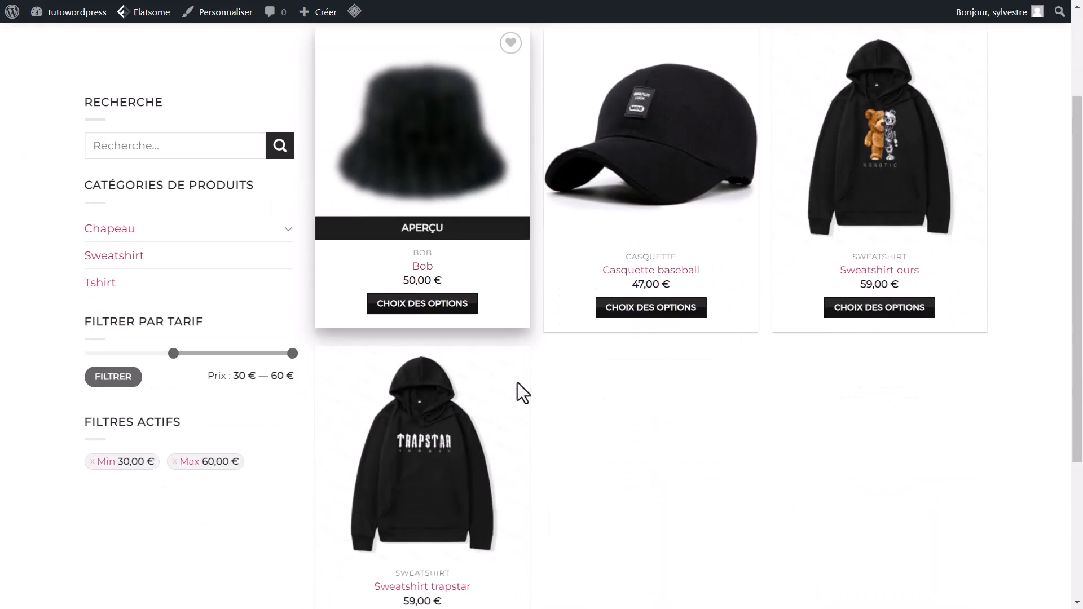
scroll(519, 392, "up", 4)
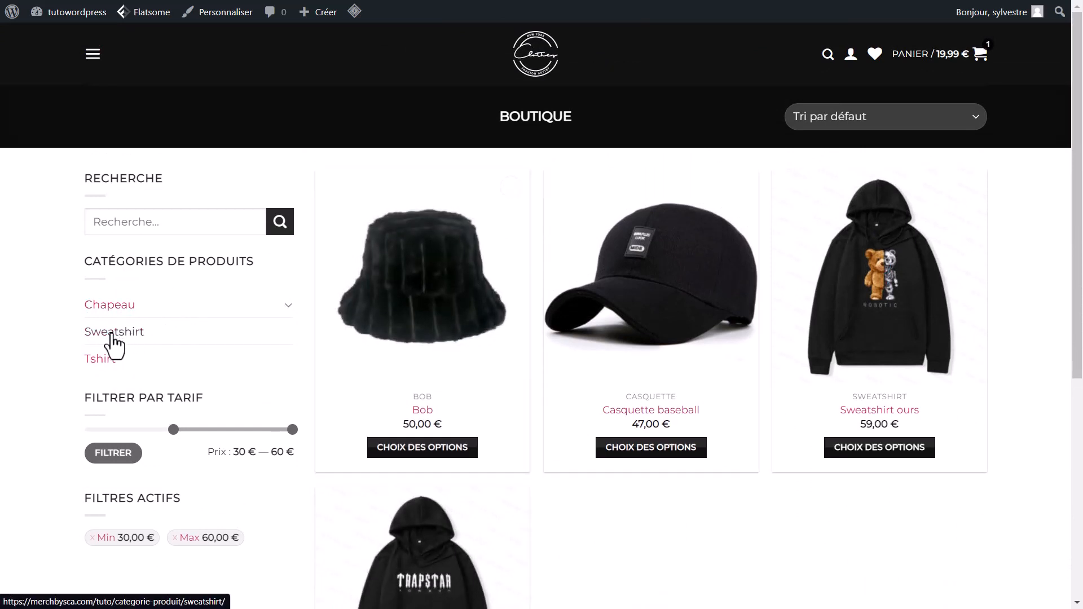
Step: Show the Sweatshirt category from the shop sidebar and check its page title
left_click(112, 336)
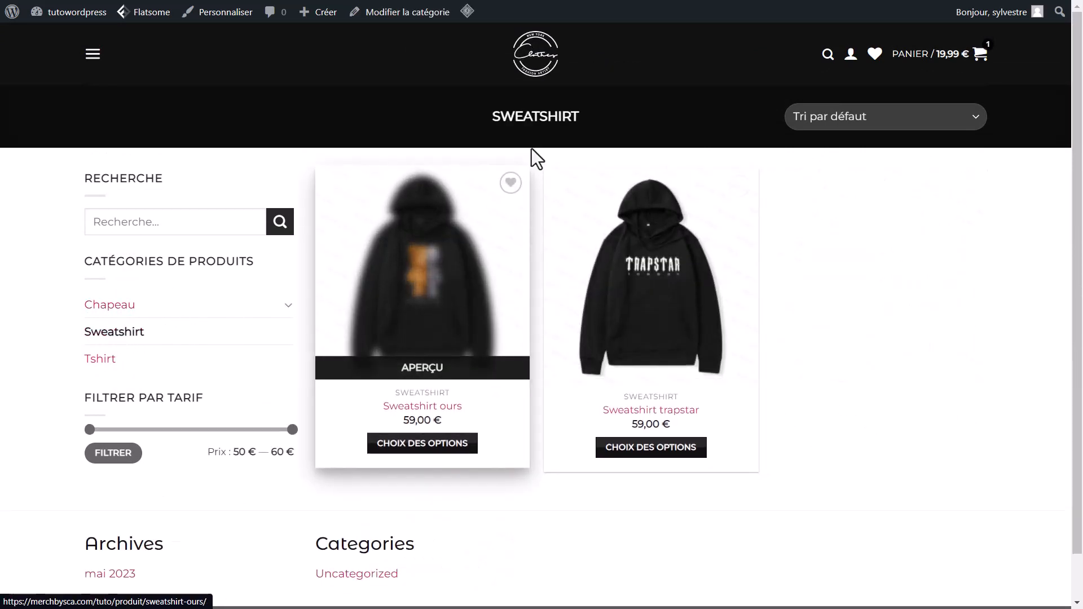
double_click(527, 118)
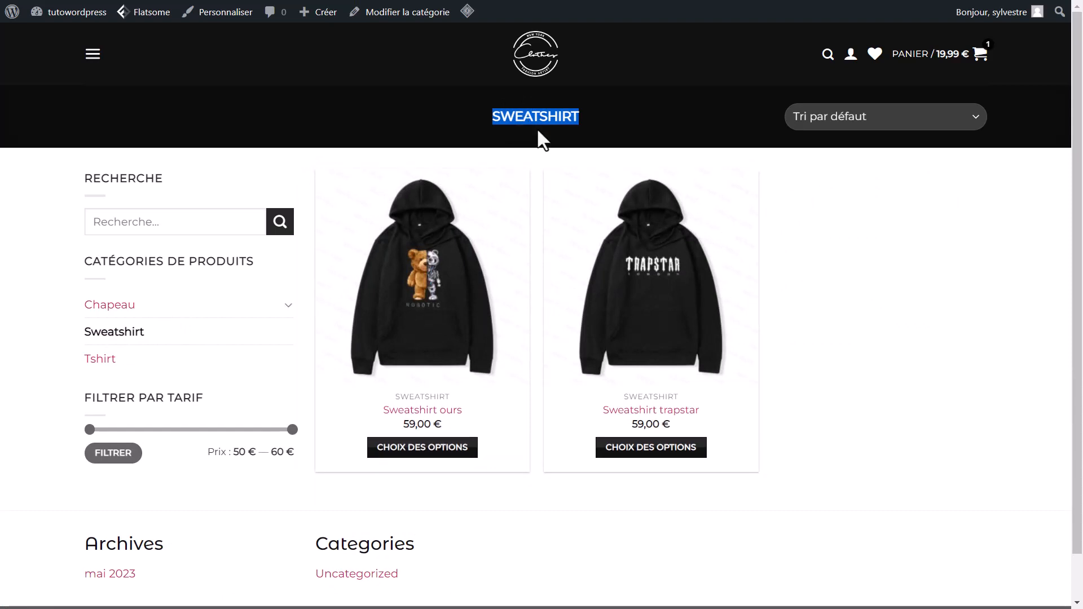
left_click(523, 141)
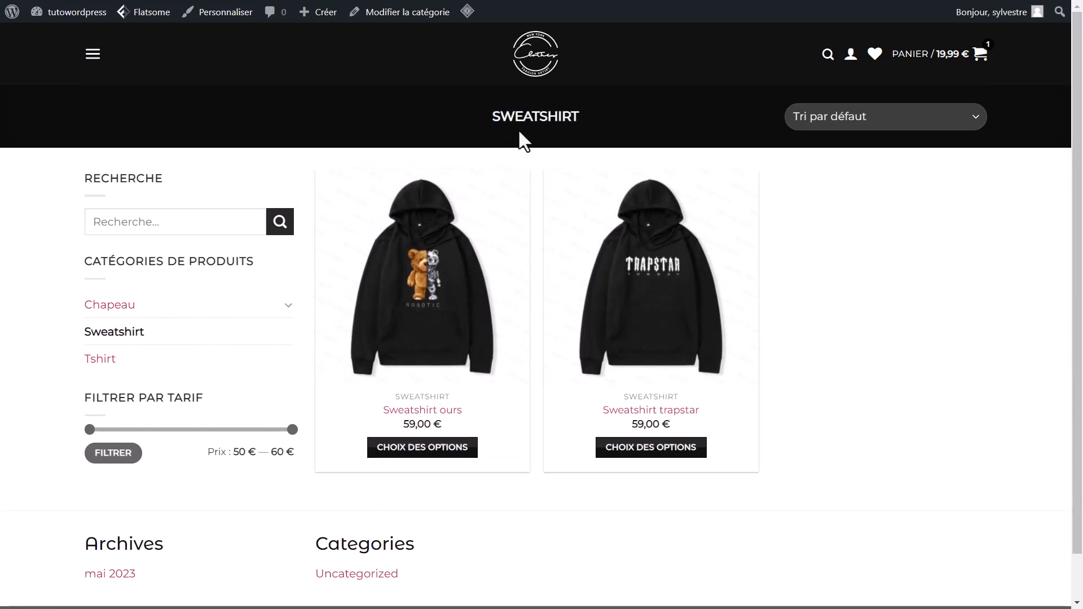
Step: Show the Chapeau category and its Bob and casquette subcategories from the shop sidebar
left_click(130, 311)
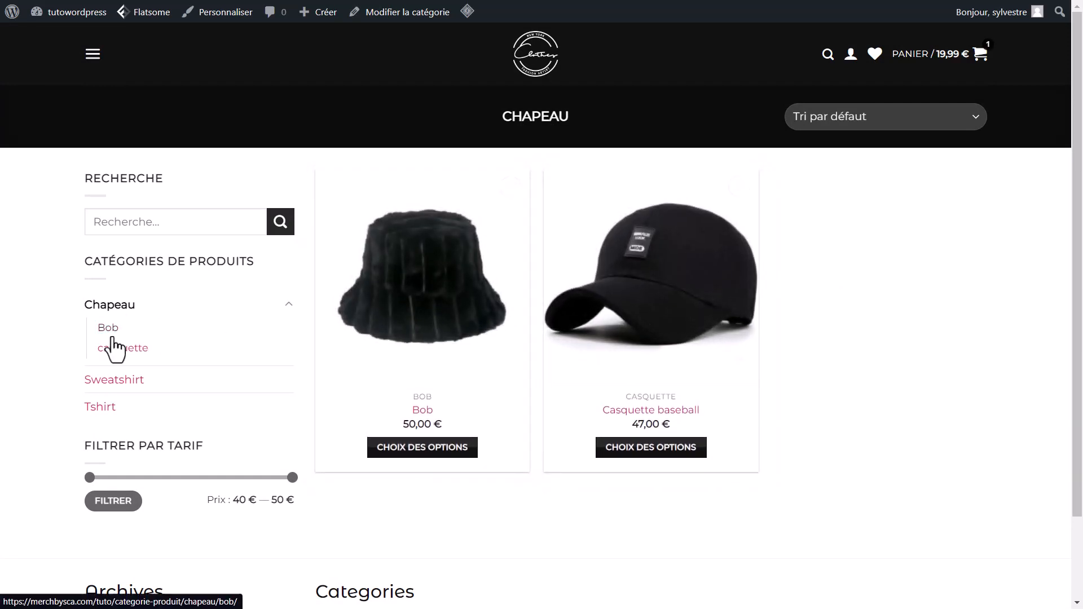
left_click(111, 333)
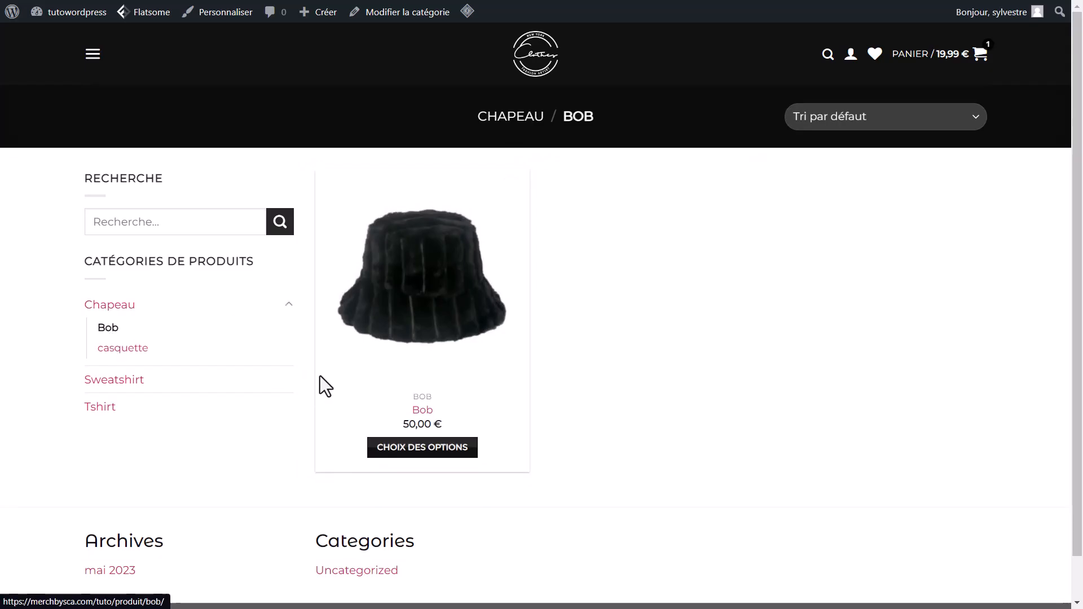
left_click(124, 351)
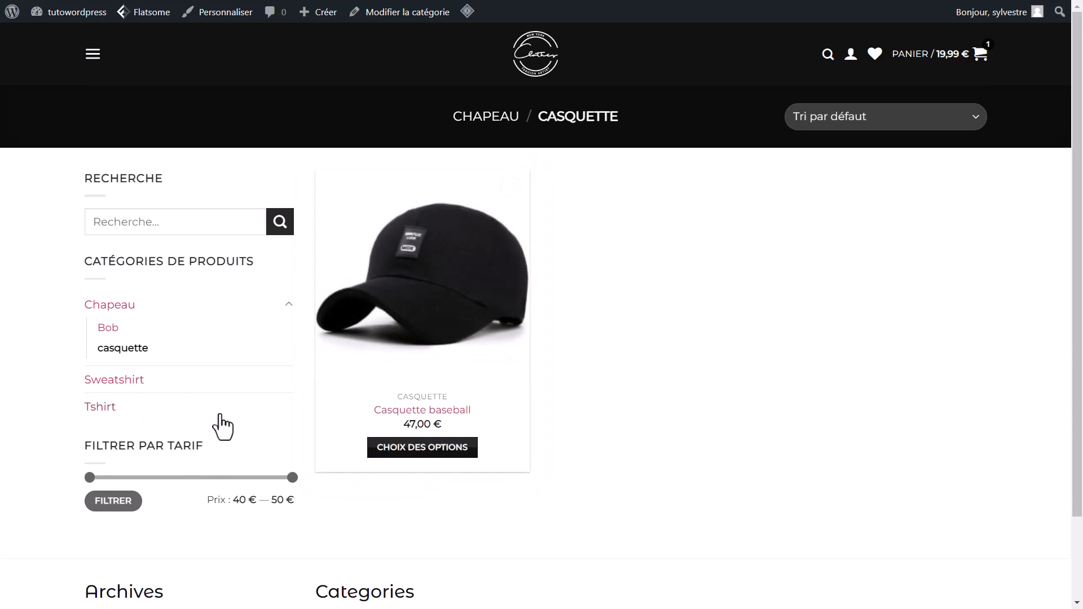
left_click(160, 226)
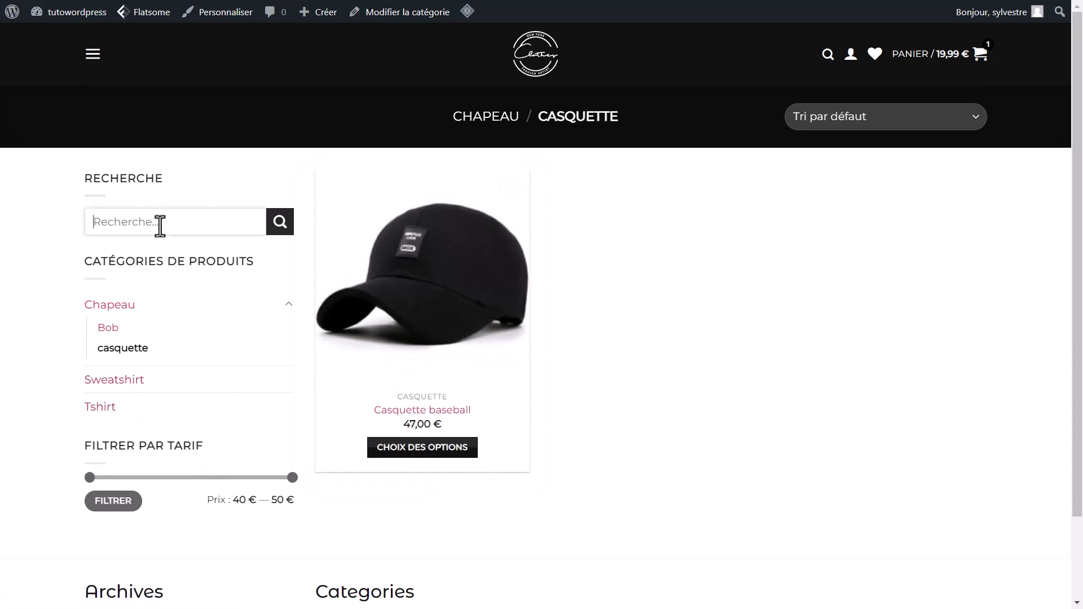
scroll(191, 268, "down", 2)
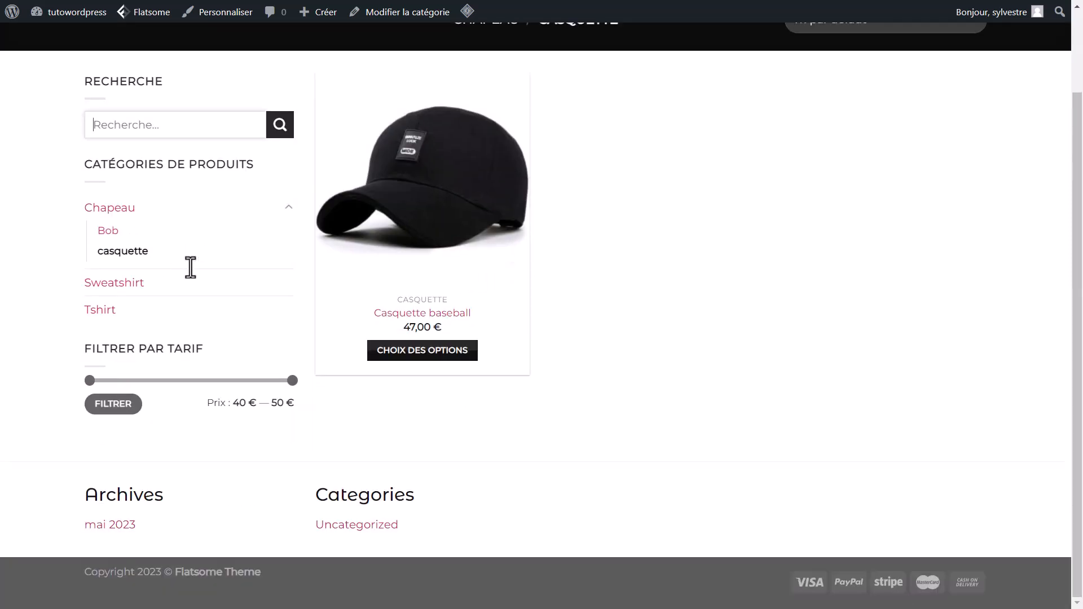
scroll(188, 269, "up", 2)
scroll(188, 268, "down", 2)
scroll(189, 283, "up", 2)
scroll(189, 283, "down", 2)
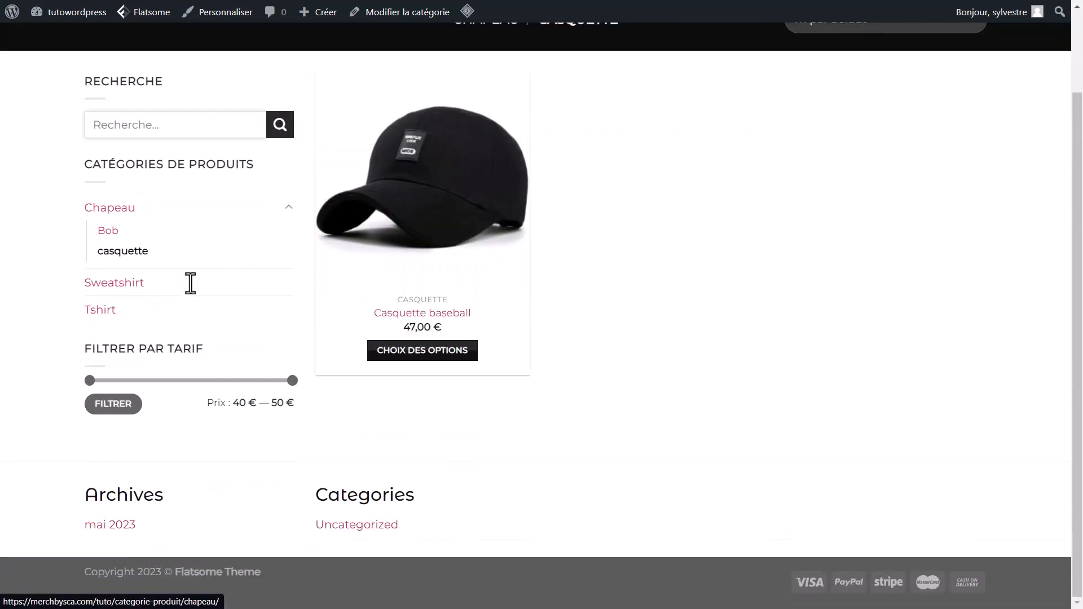
scroll(189, 283, "up", 2)
Step: Enable "Afficher menu déroulant" in the Shop Sidebar's "Catégories de produit" widget and save it
left_click(922, 171)
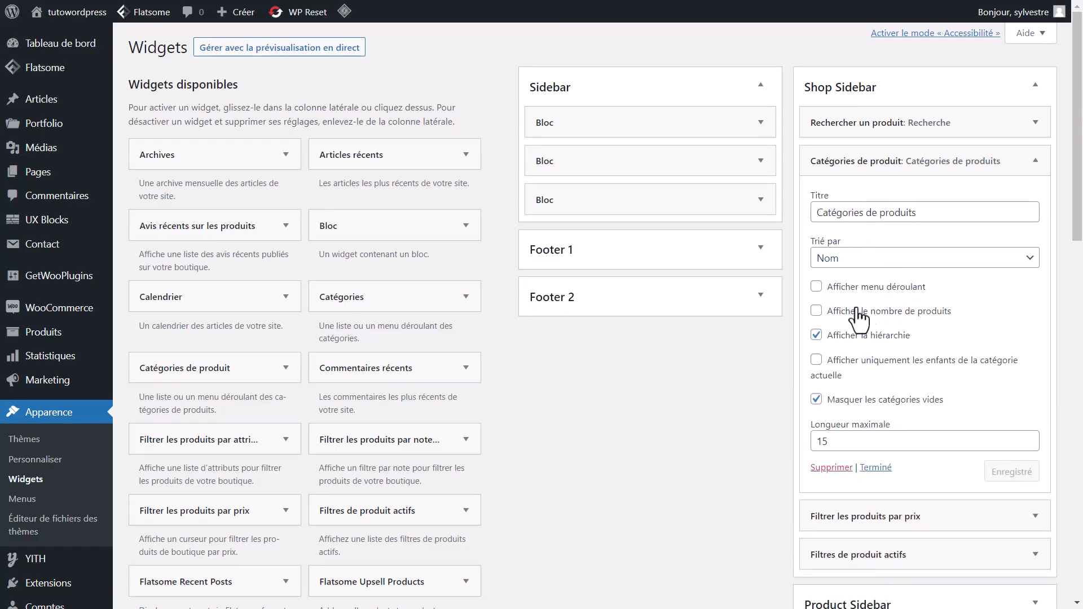
left_click(874, 260)
left_click(862, 286)
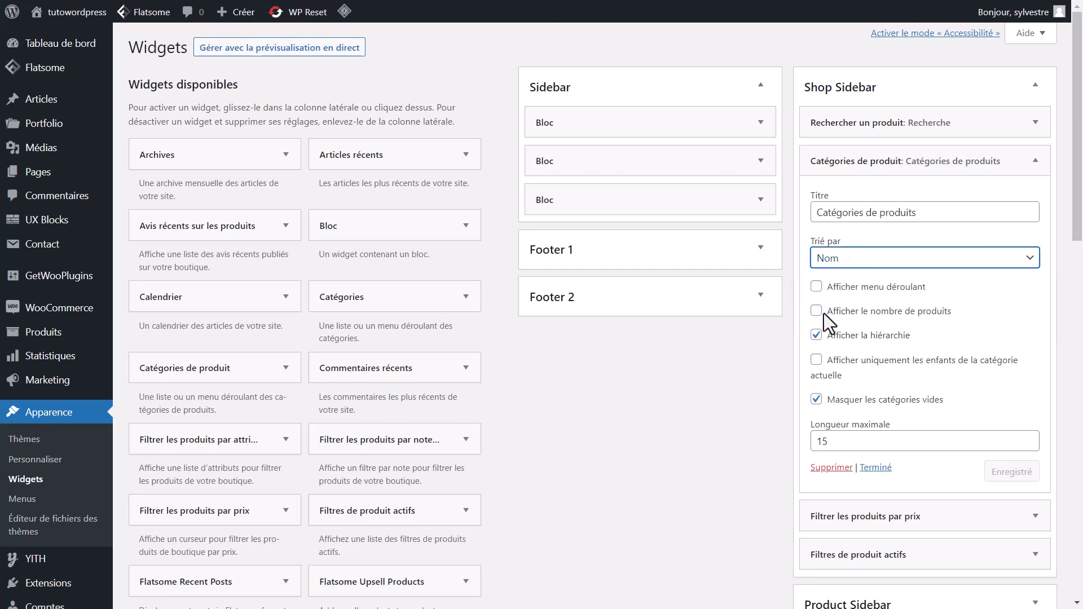
left_click(834, 287)
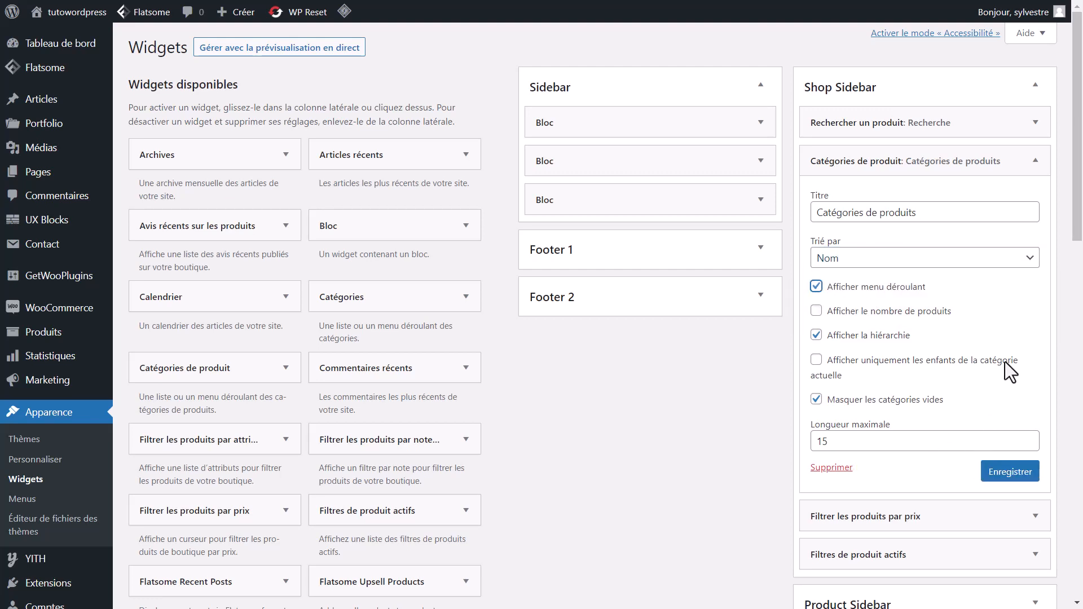
scroll(1010, 373, "down", 3)
left_click(1015, 335)
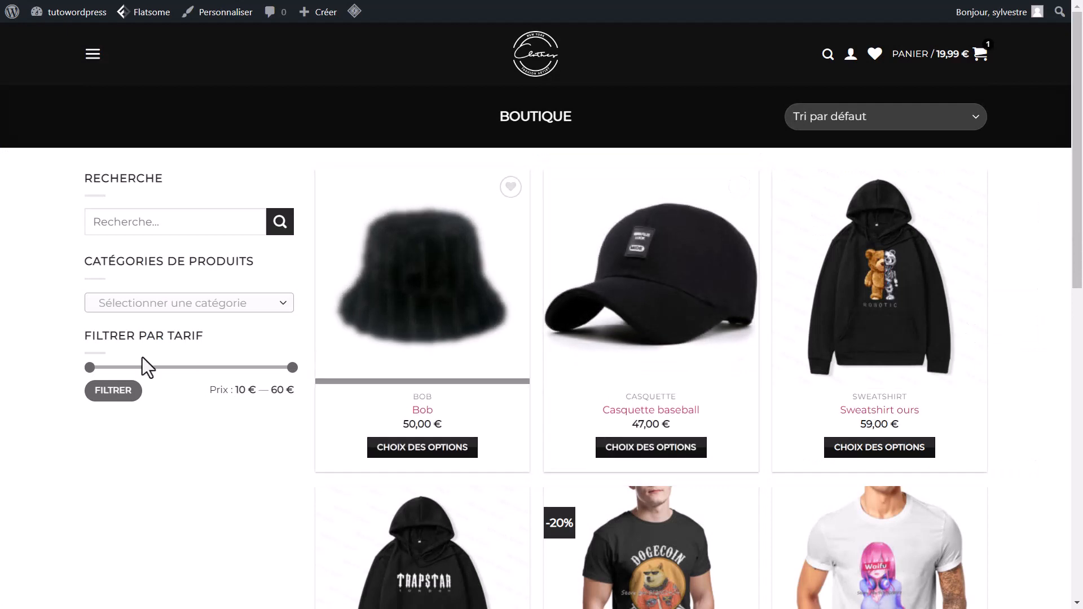
Step: Check the category drop-down in the Boutique sidebar and look over how the sidebar behaves beside the product grid
left_click(182, 303)
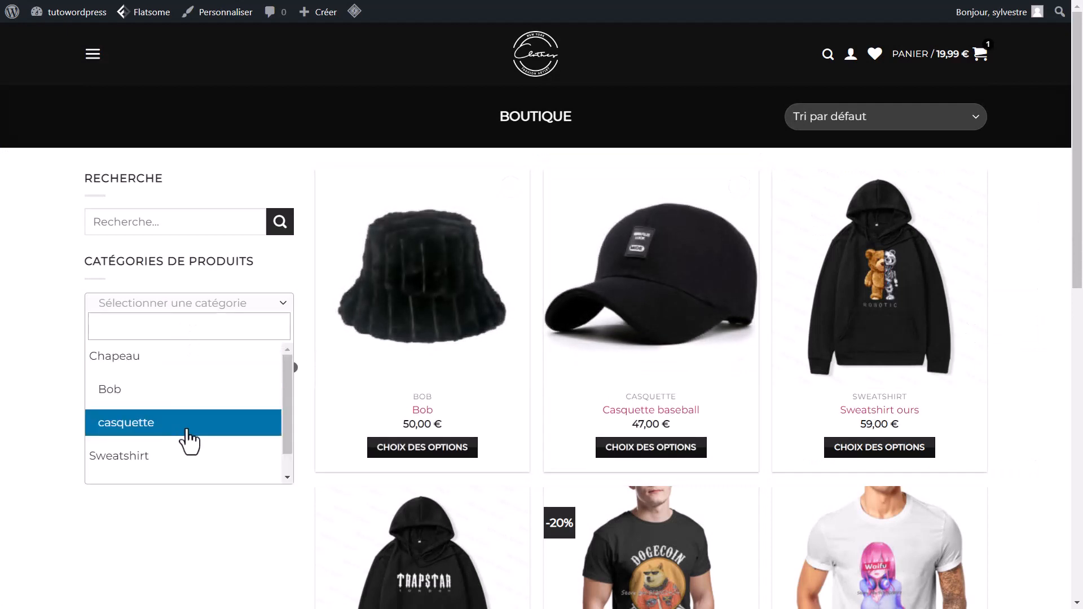
scroll(216, 439, "down", 1)
scroll(216, 439, "up", 1)
left_click(13, 374)
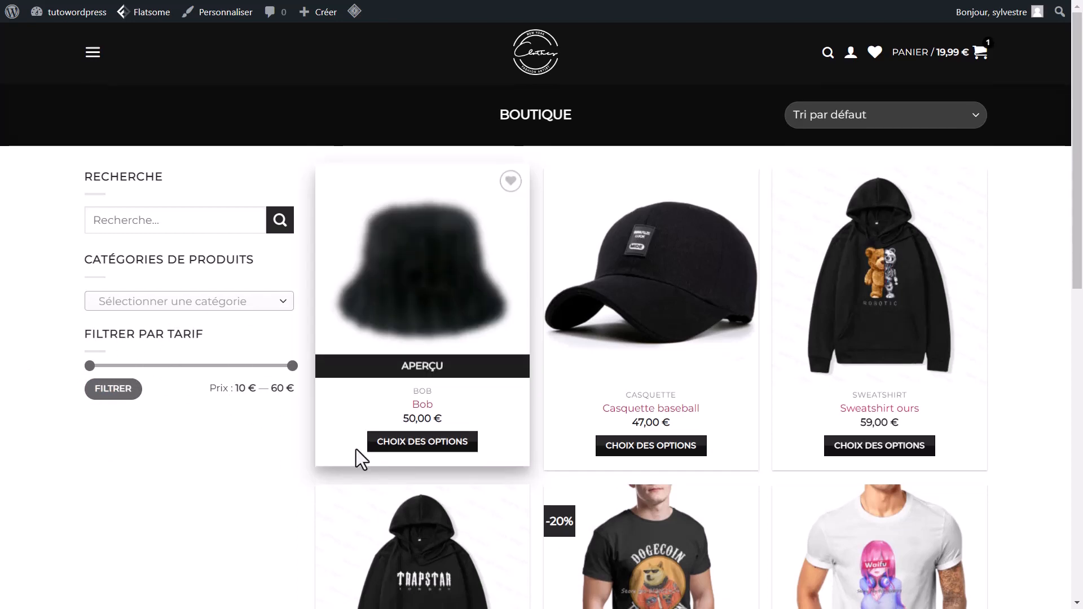
scroll(356, 450, "down", 8)
scroll(357, 449, "up", 8)
scroll(356, 449, "down", 10)
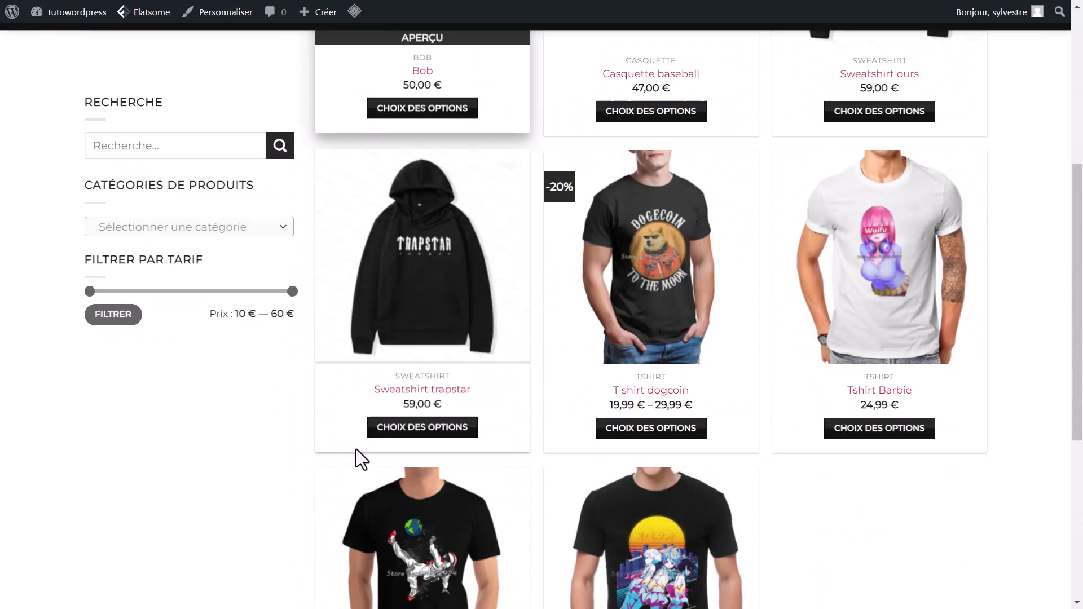
scroll(357, 449, "up", 10)
scroll(357, 450, "down", 10)
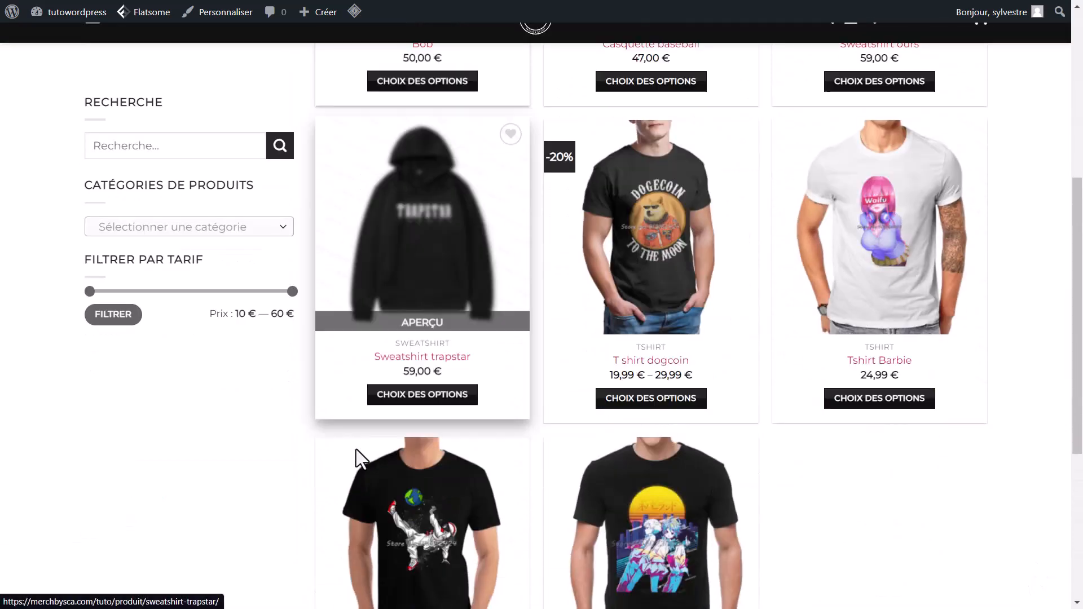
scroll(356, 449, "up", 10)
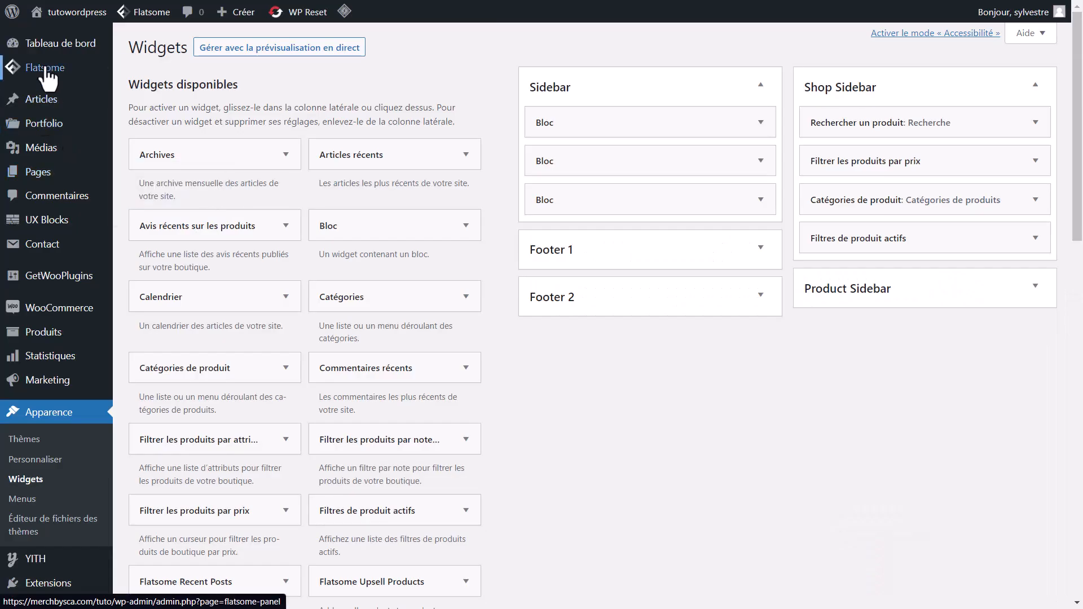
Step: Open the WooCommerce Product Page settings in Flatsome's theme options
mouse_move(45, 68)
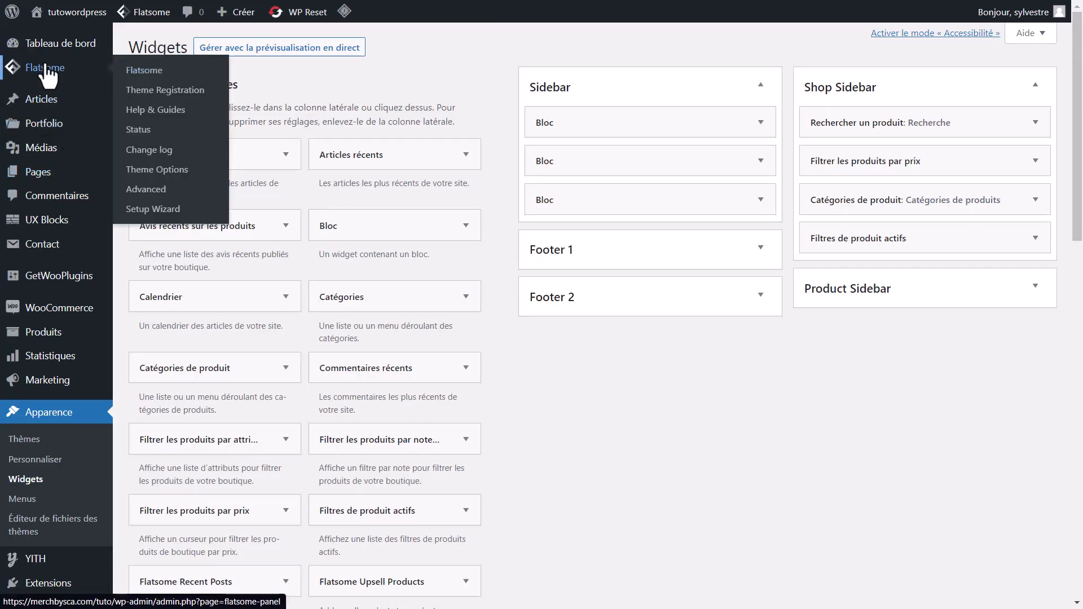
left_click(164, 187)
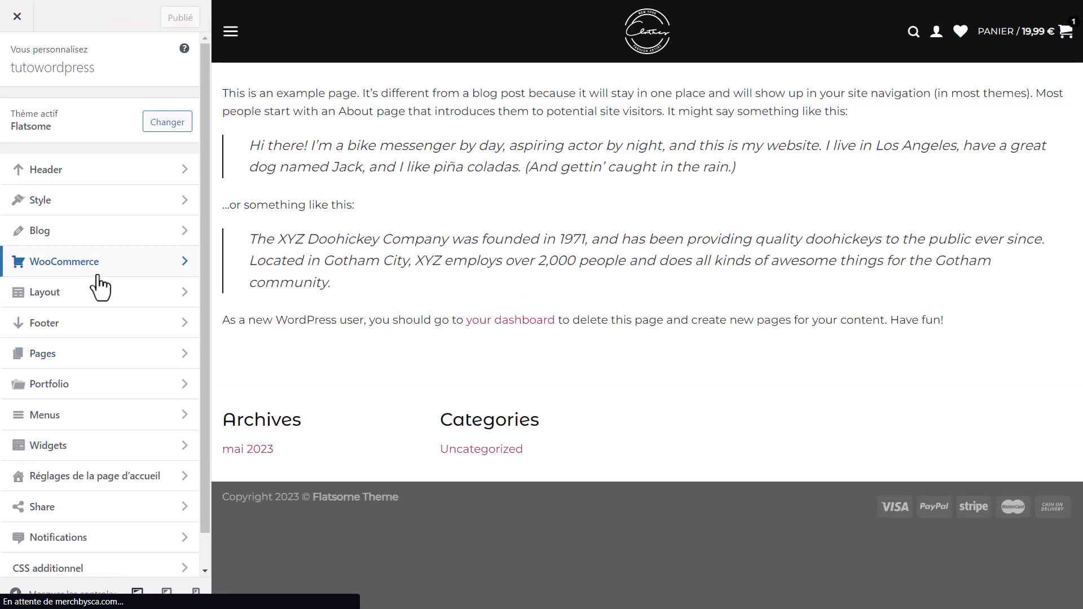
left_click(97, 269)
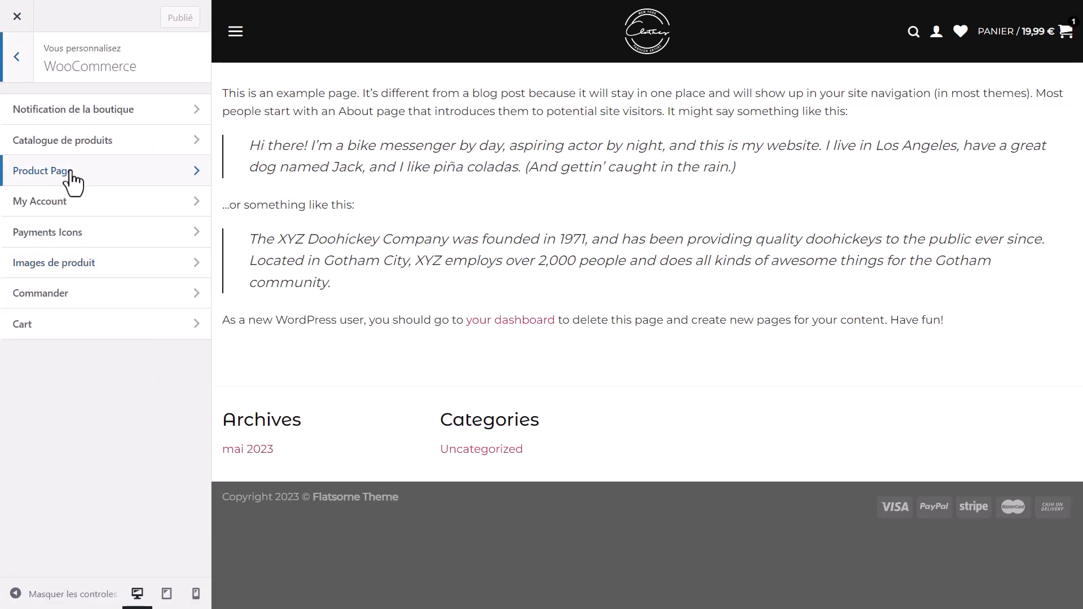
left_click(73, 181)
Step: Compare the Right Sidebar Small and Left Sidebar Full Height product layouts in the preview
left_click(161, 262)
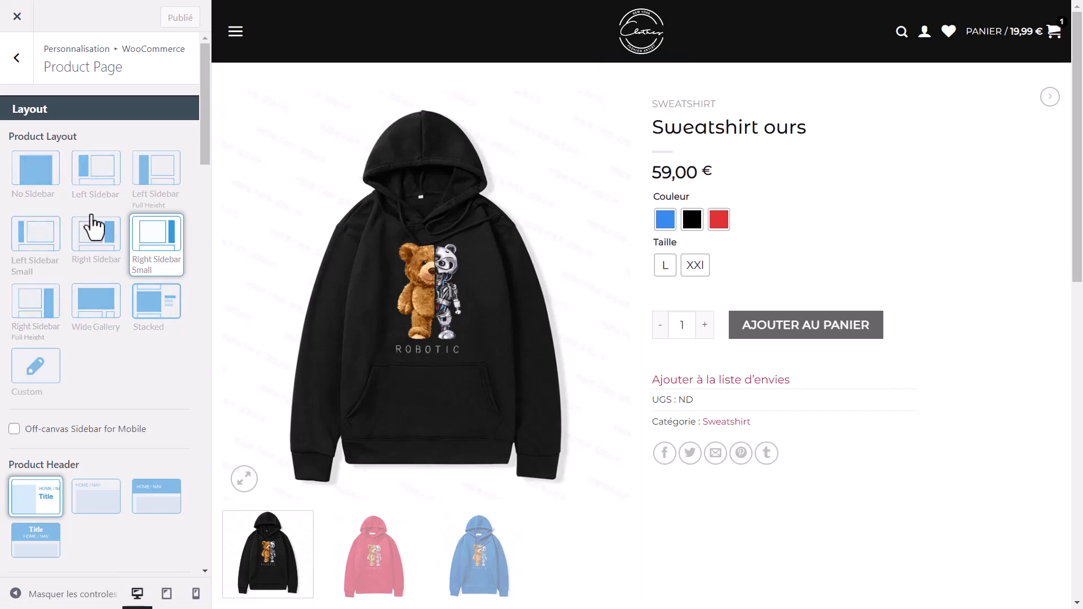
left_click(164, 180)
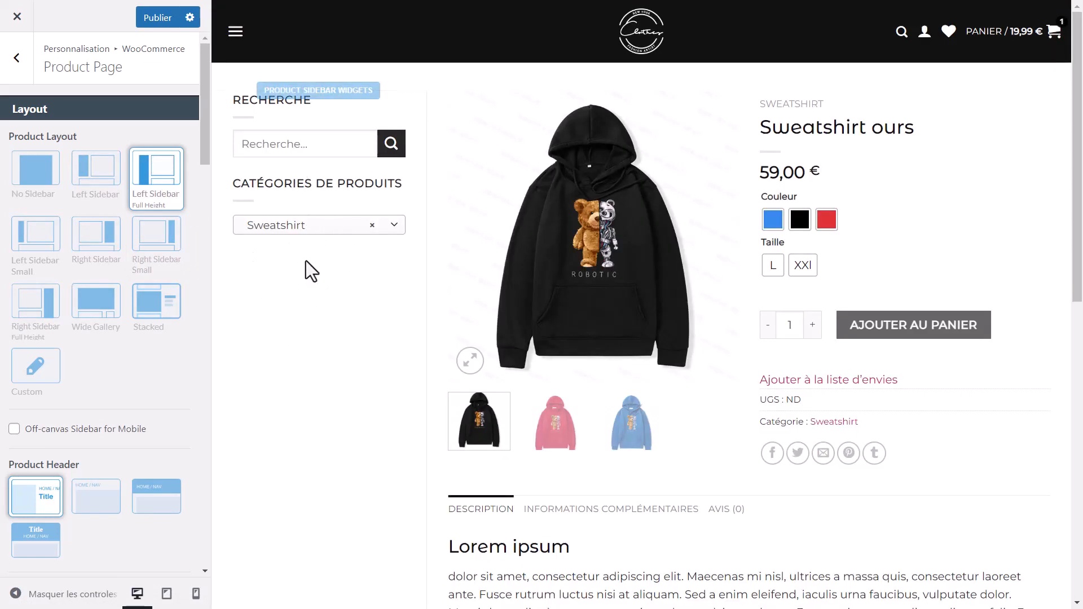
left_click(300, 148)
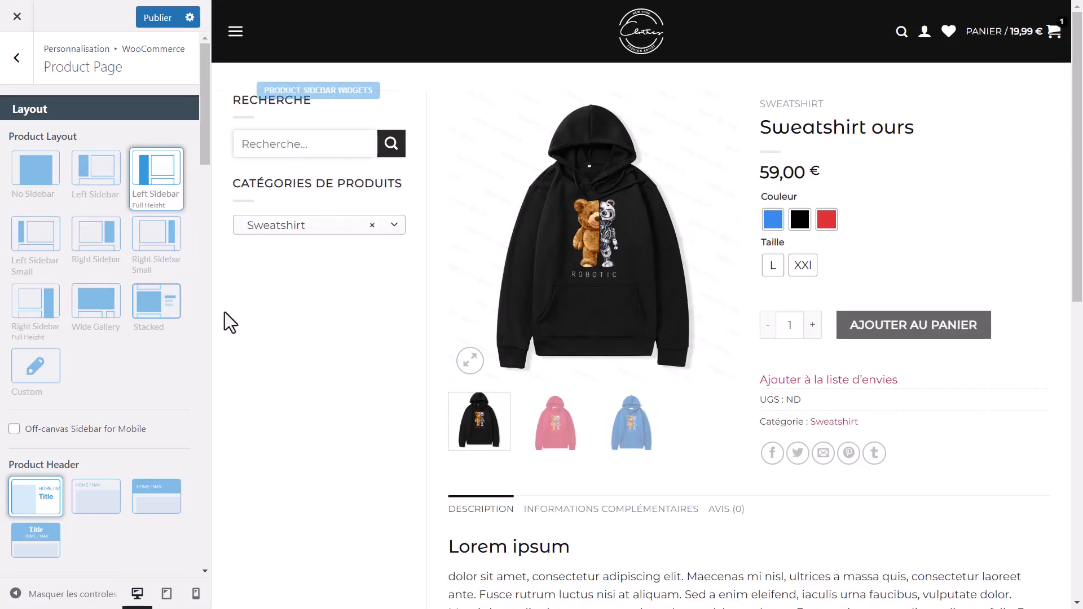
Step: Try the plain breadcrumb, dark breadcrumb and dark title-with-breadcrumb product headers on the Sweatshirt ours page
scroll(104, 373, "down", 4)
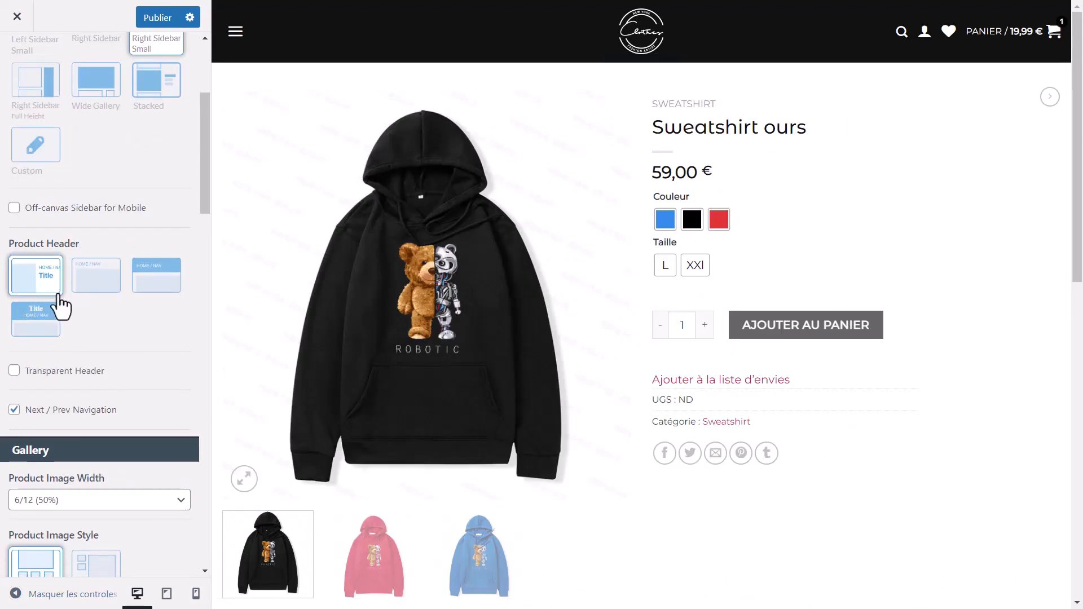
left_click(110, 290)
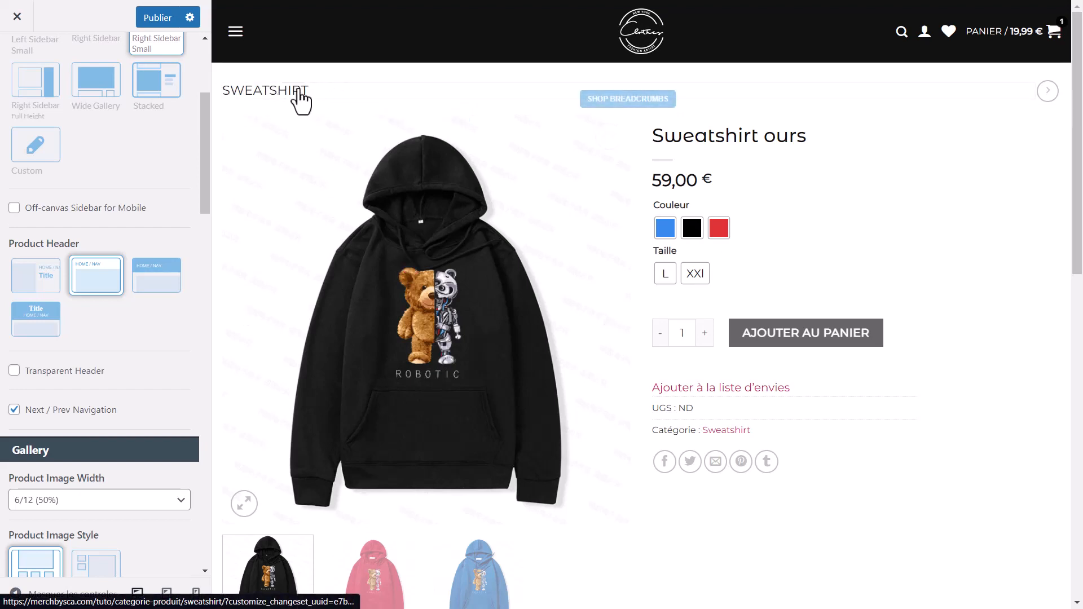
left_click(159, 280)
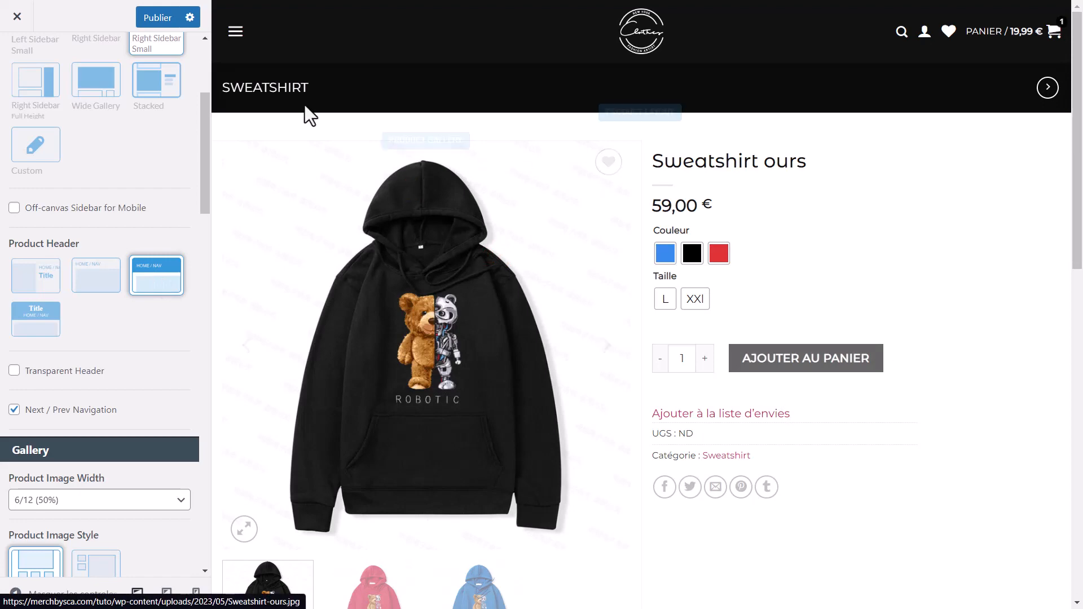
scroll(480, 256, "down", 5)
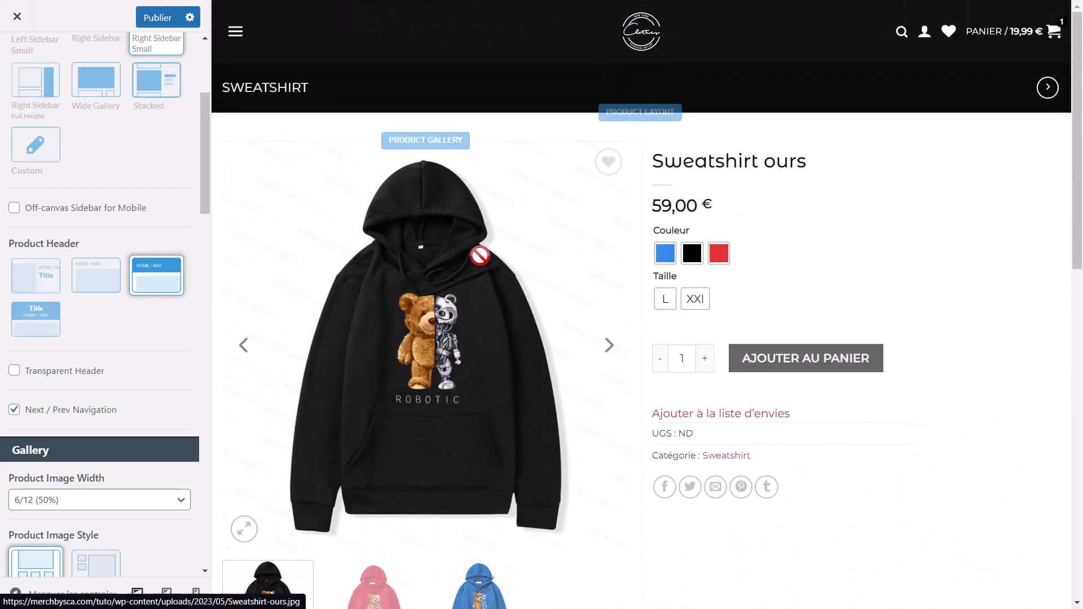
left_click(34, 316)
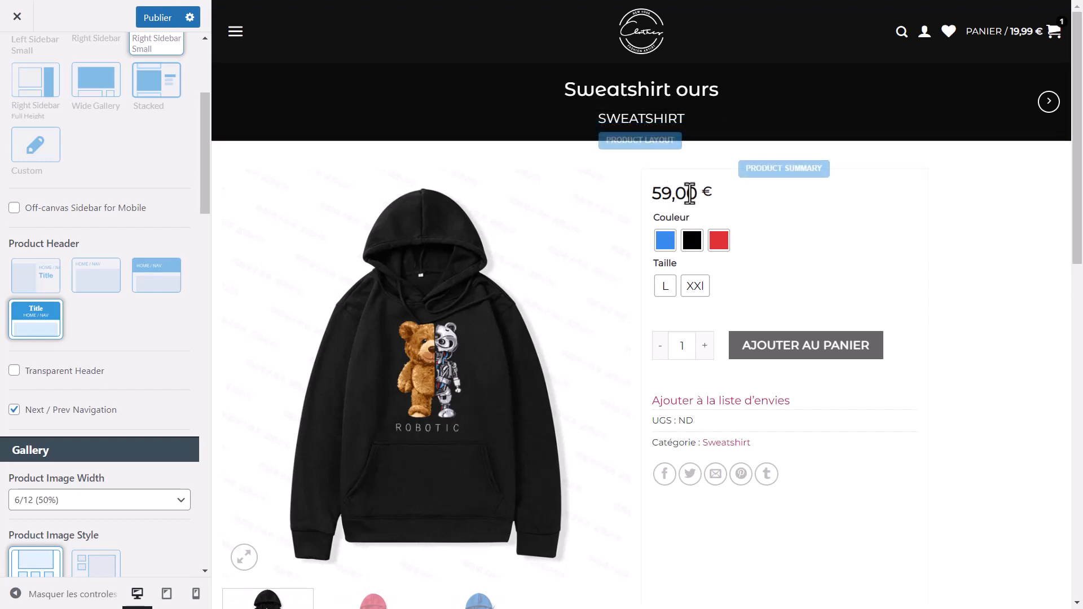
scroll(753, 421, "down", 5)
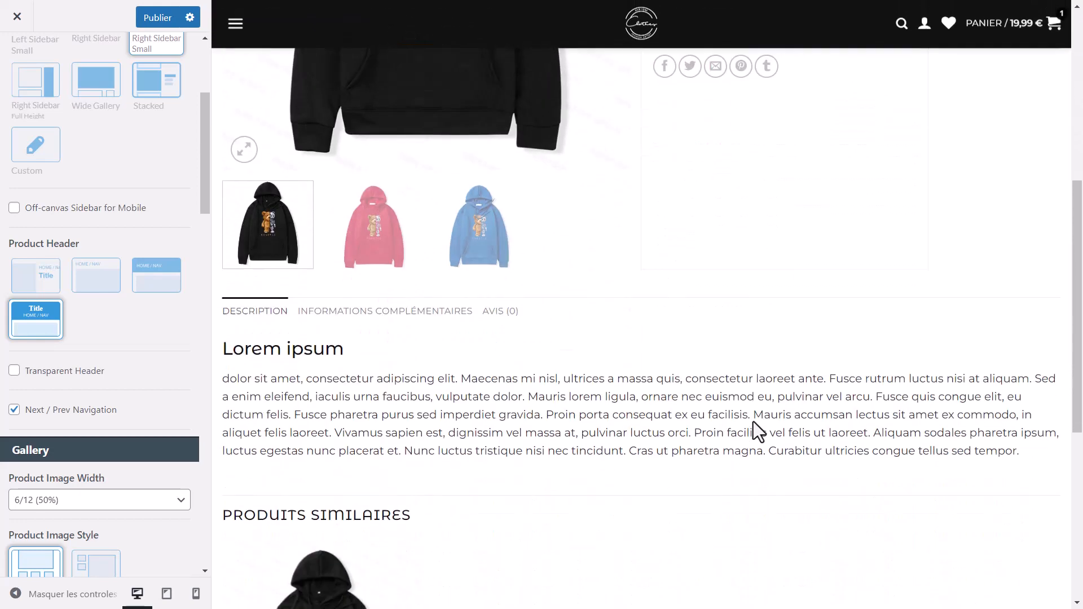
scroll(753, 422, "up", 5)
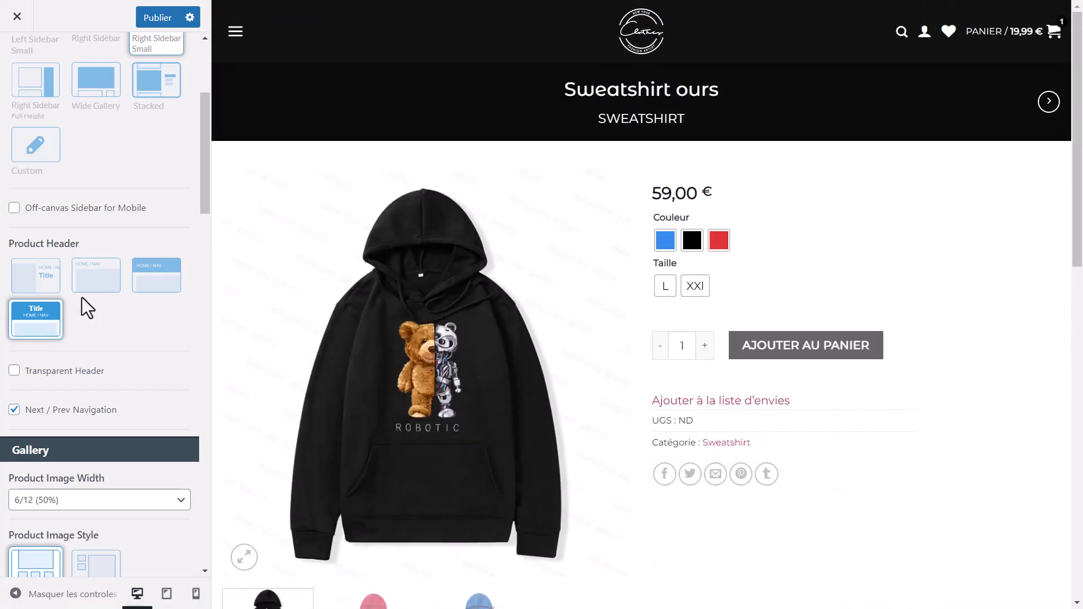
Step: Set the Product Header to the dark bar with only the breadcrumb and look over the page
left_click(144, 289)
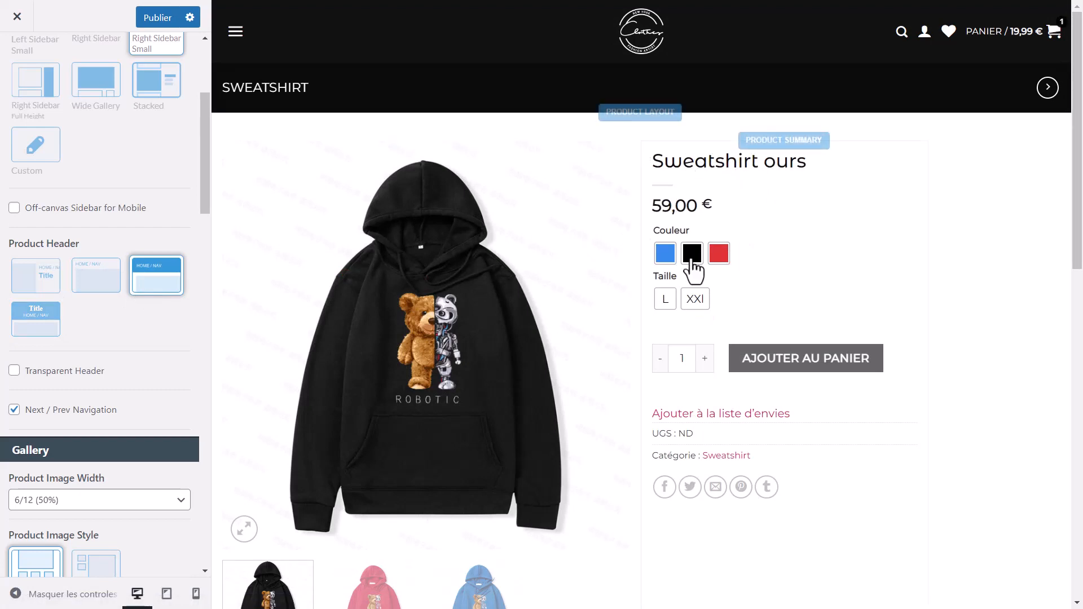
scroll(707, 297, "down", 3)
scroll(707, 296, "up", 3)
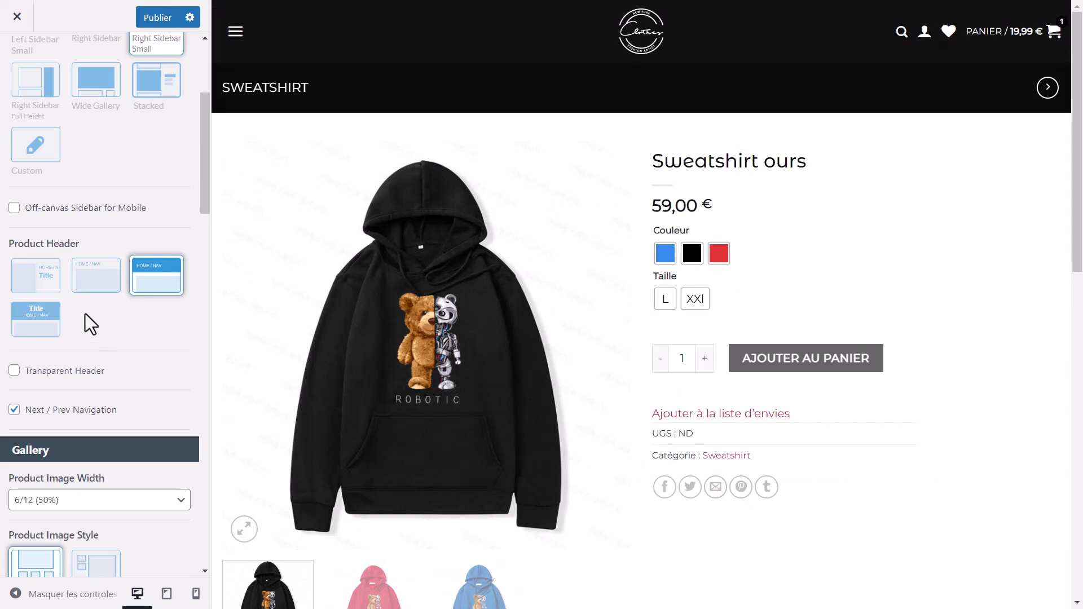
Step: Try the Transparent Header option on the product page and turn it off again
scroll(86, 314, "down", 2)
left_click(14, 257)
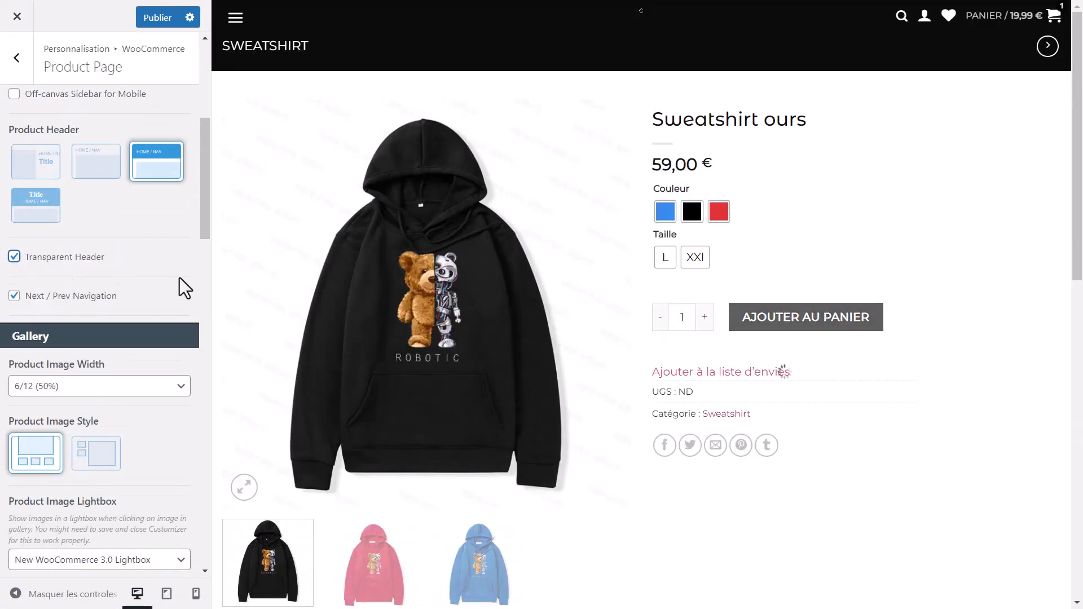
left_click(33, 257)
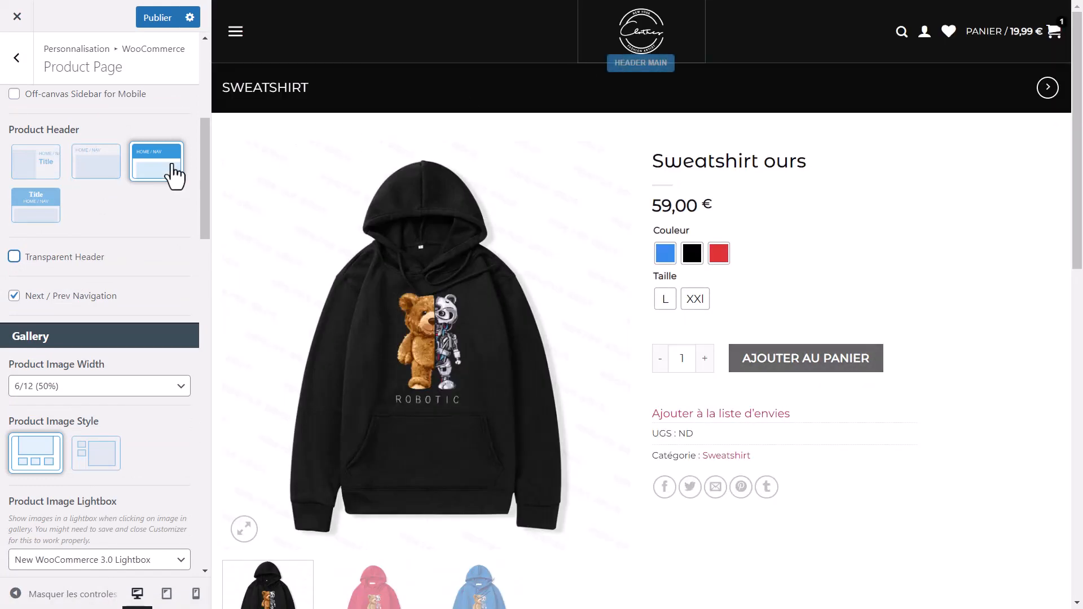
Step: Try a Product Image Width of 8/12 and return it to 6/12 (50%)
scroll(84, 192, "down", 3)
left_click(57, 197)
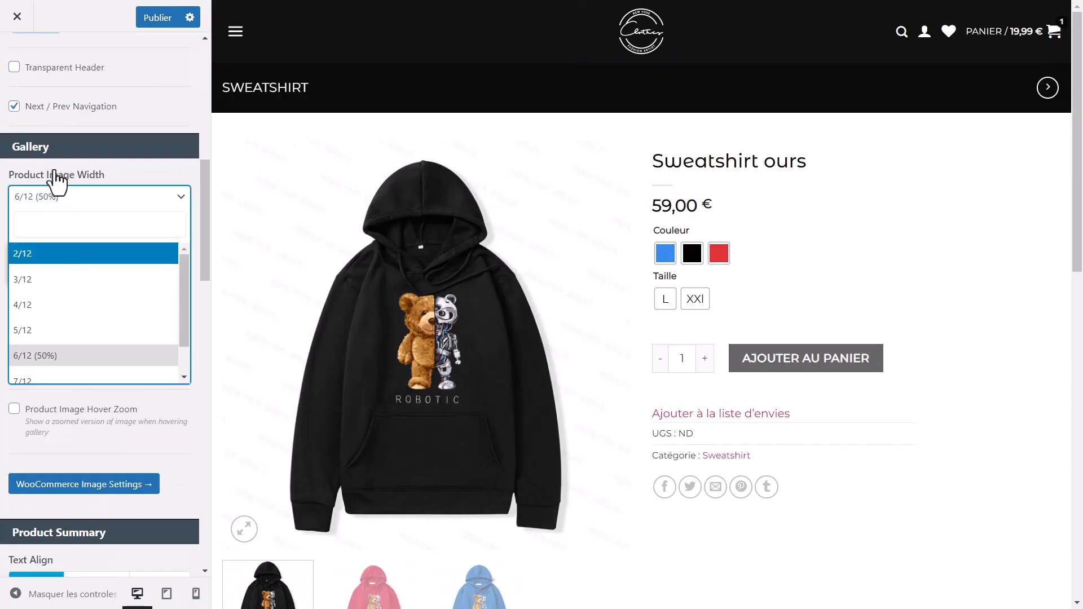
scroll(80, 374, "down", 1)
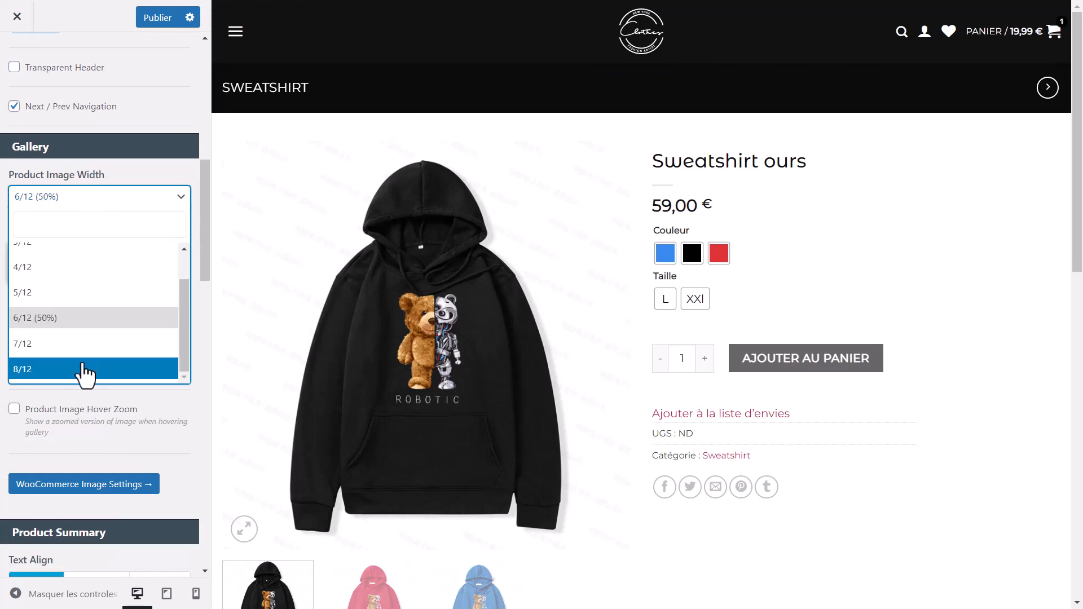
left_click(101, 372)
scroll(513, 379, "down", 5)
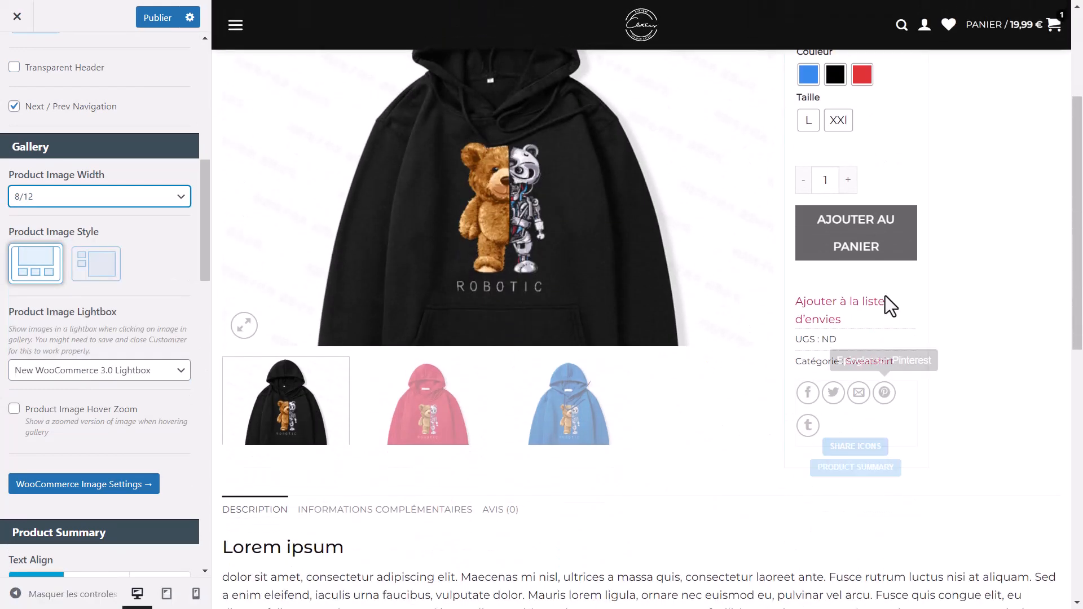
left_click(25, 202)
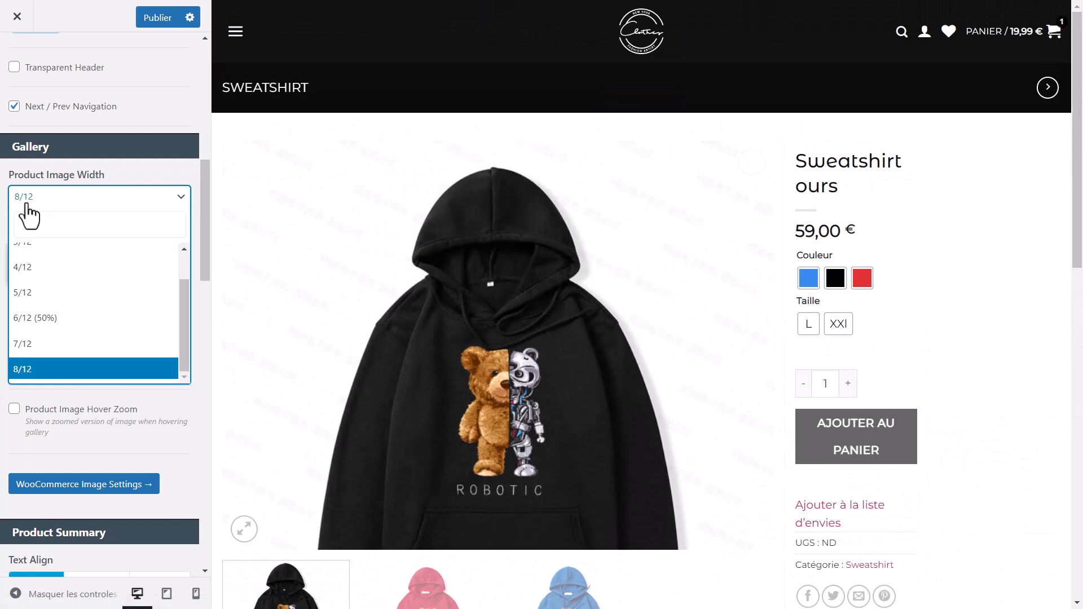
left_click(52, 319)
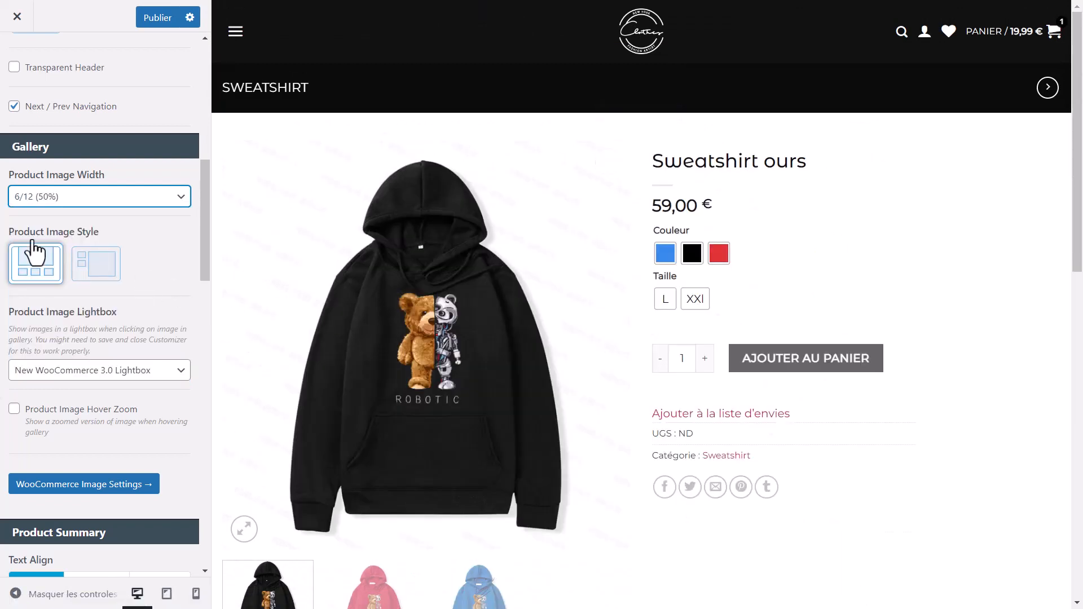
Step: Set the Product Image Style to vertical thumbnails beside the main image and review the product page with the controls hidden
scroll(348, 456, "down", 2)
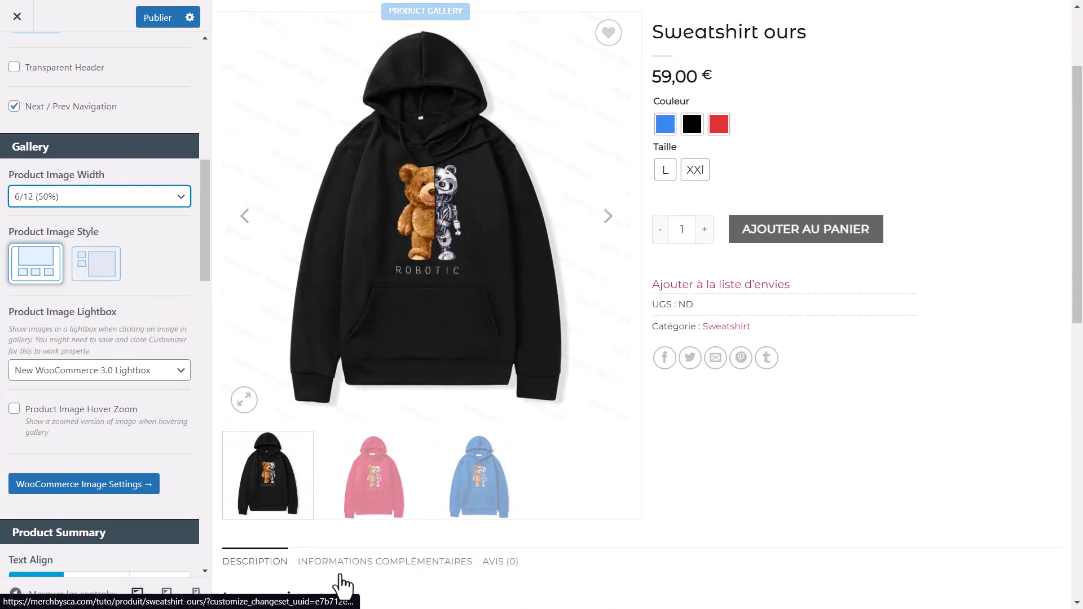
left_click(84, 269)
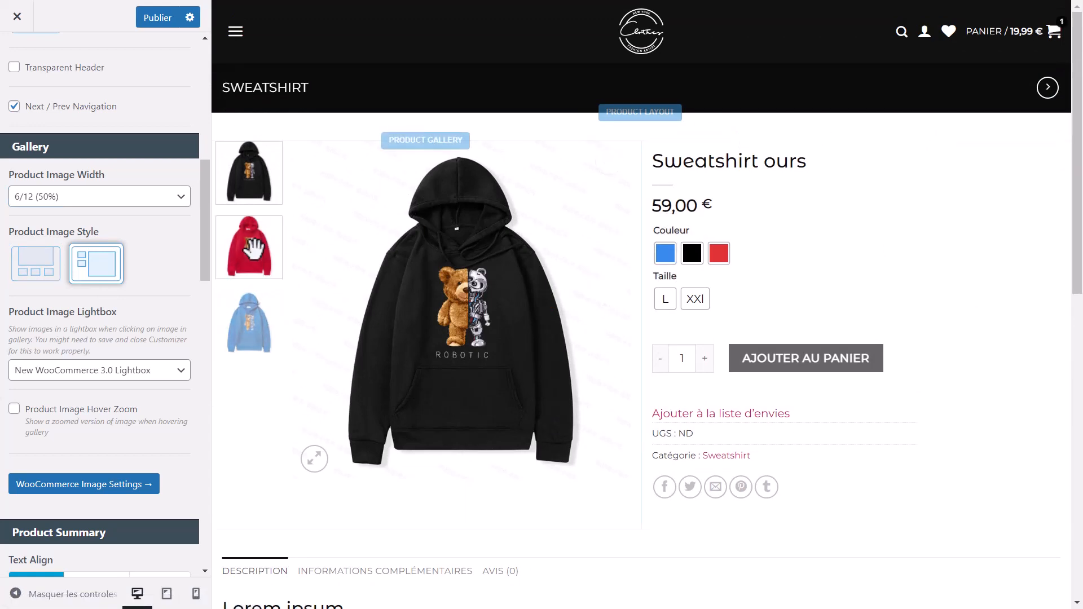
scroll(481, 442, "down", 4)
scroll(481, 370, "up", 4)
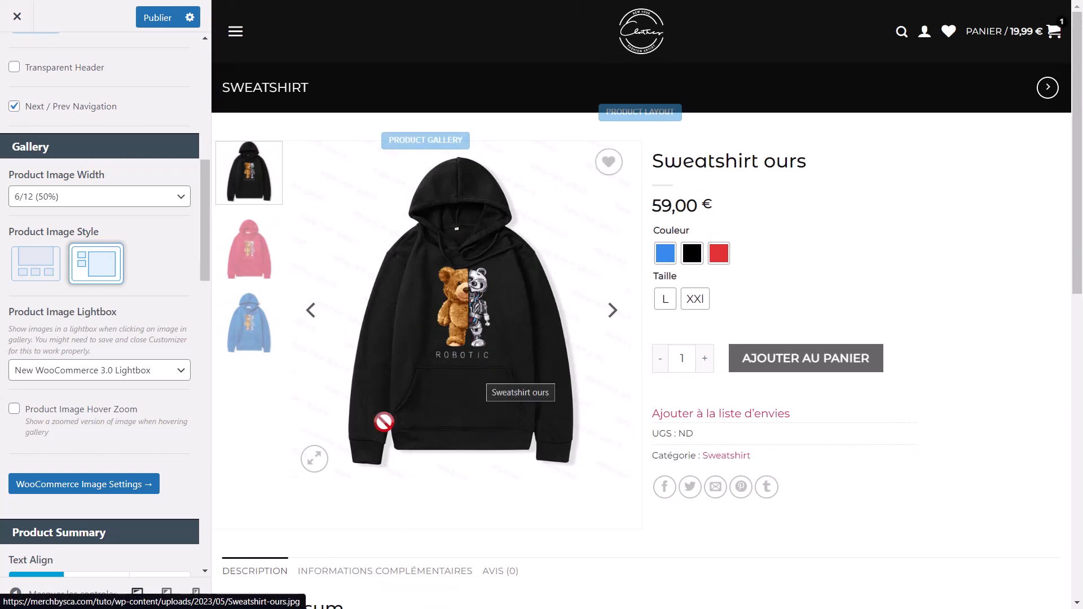
left_click(16, 593)
scroll(485, 353, "down", 4)
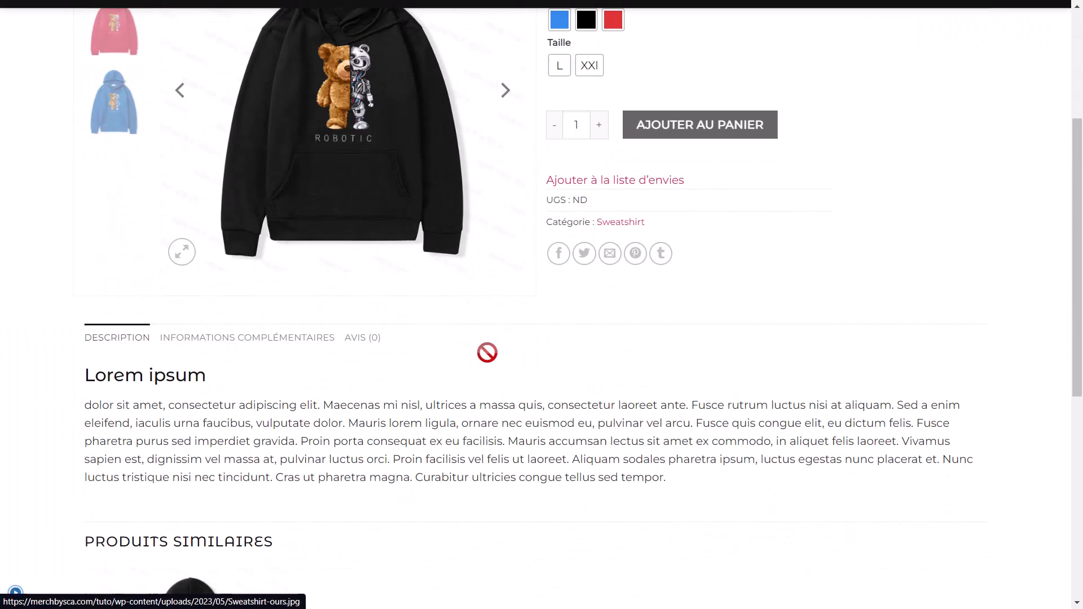
scroll(487, 353, "down", 5)
scroll(486, 350, "up", 10)
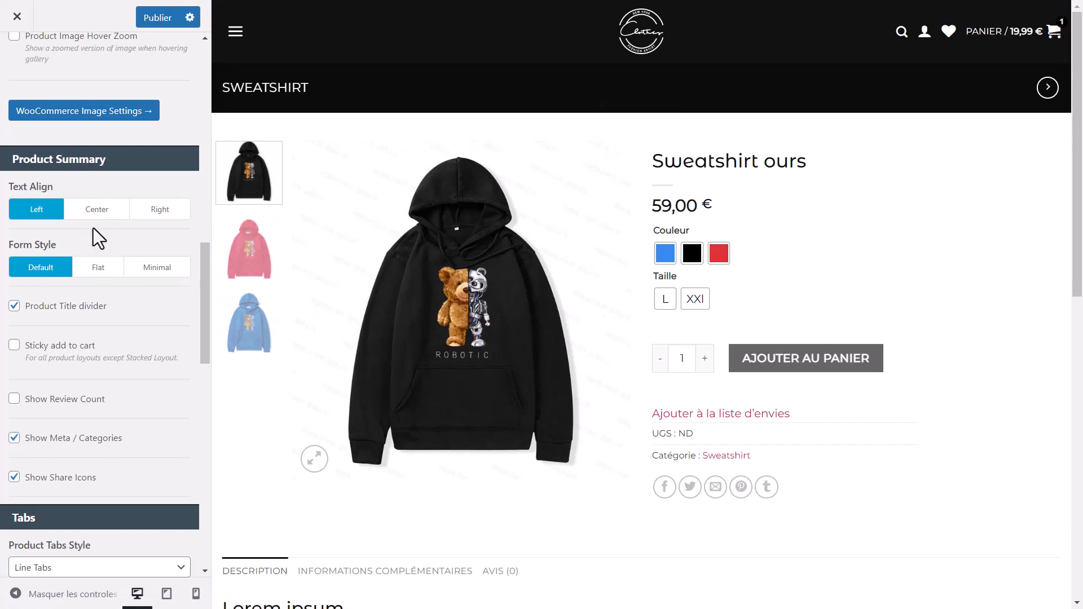
Step: Compare the Flat and Minimal form styles, keep Minimal, and disable the Product Title divider
left_click(105, 269)
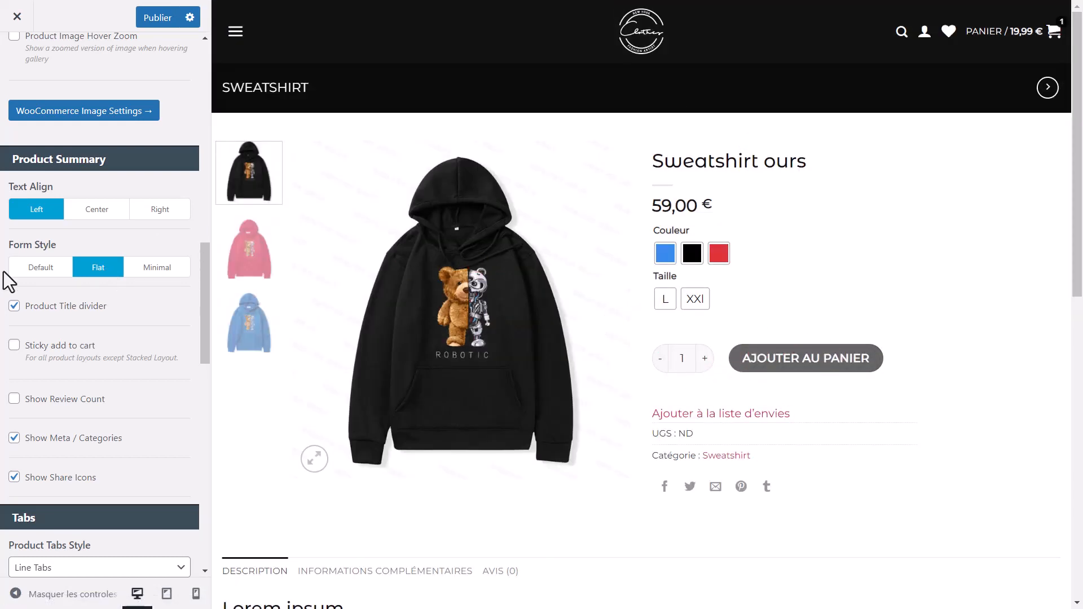
left_click(161, 268)
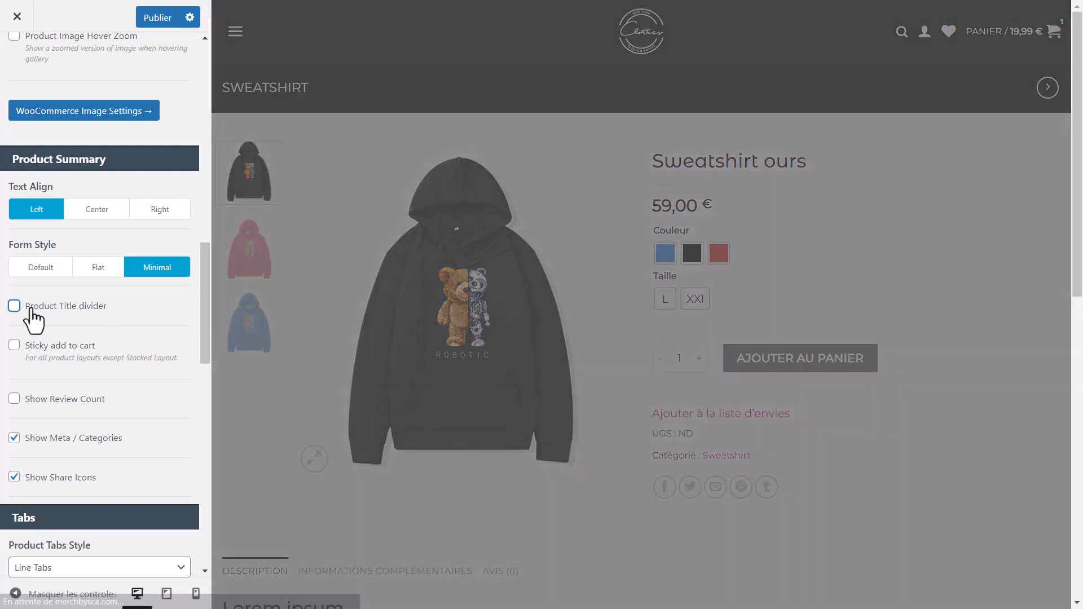
Step: Enable "Sticky add to cart" and check how the add-to-cart bar behaves along the whole product page
scroll(63, 375, "down", 2)
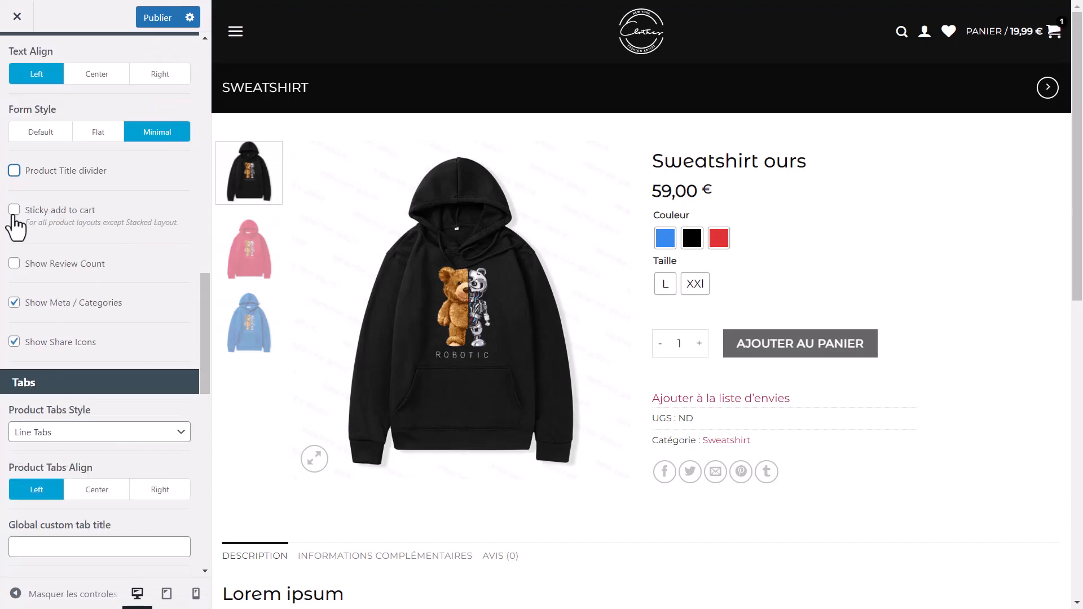
left_click(14, 210)
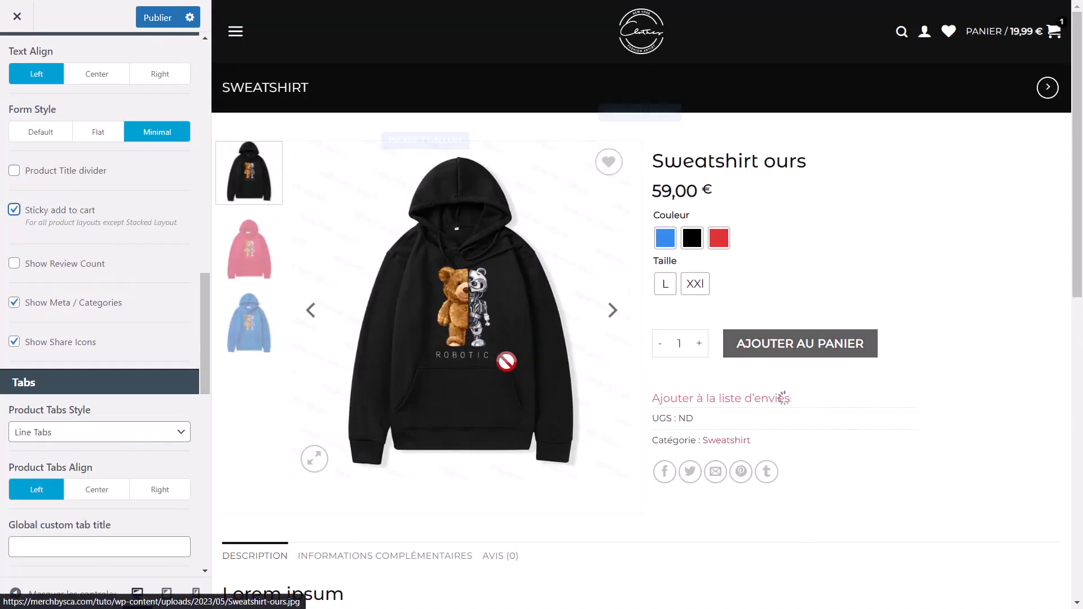
scroll(507, 361, "down", 10)
scroll(506, 361, "up", 6)
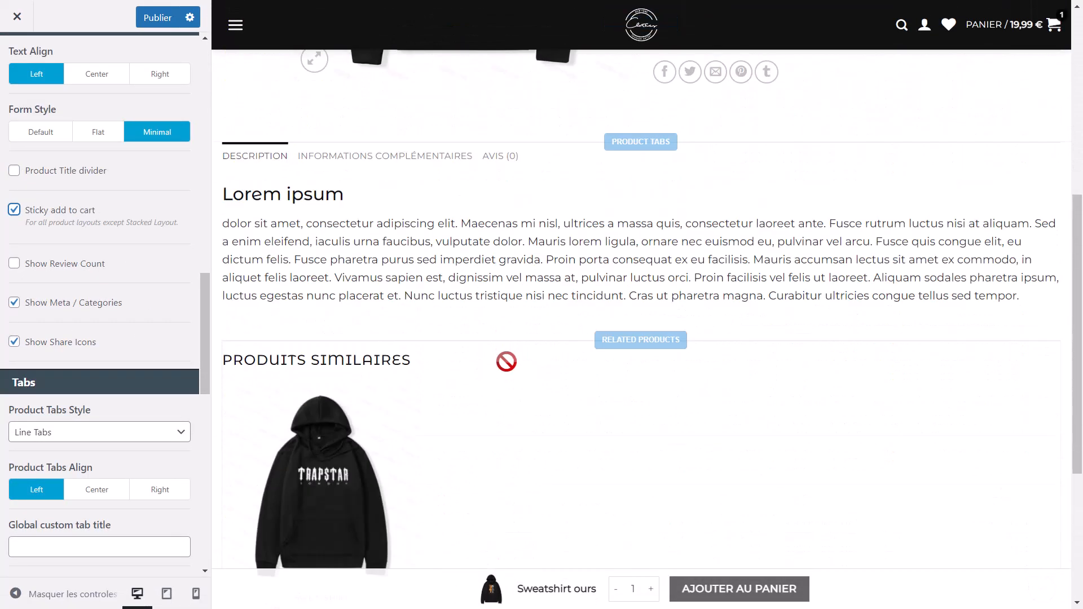
scroll(506, 362, "down", 5)
scroll(593, 585, "down", 2)
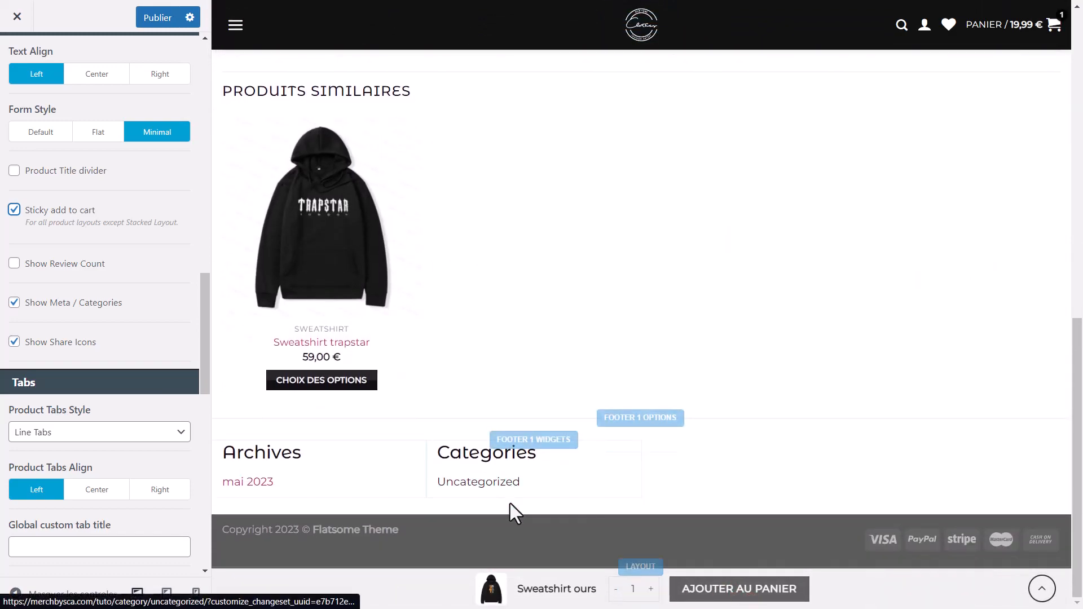
scroll(510, 503, "up", 15)
scroll(510, 504, "down", 15)
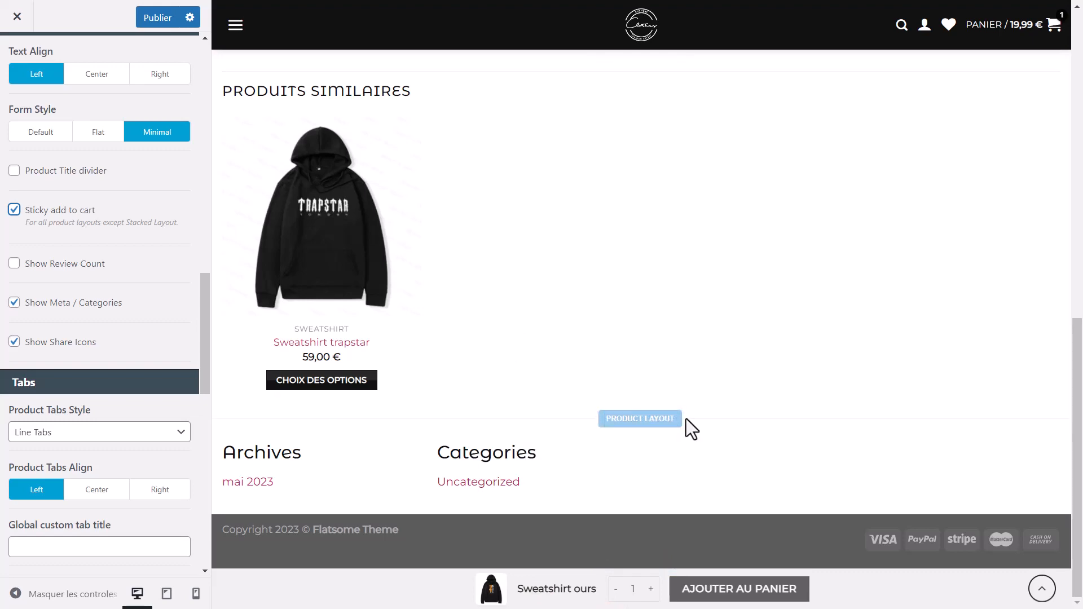
scroll(686, 418, "up", 15)
scroll(686, 419, "down", 10)
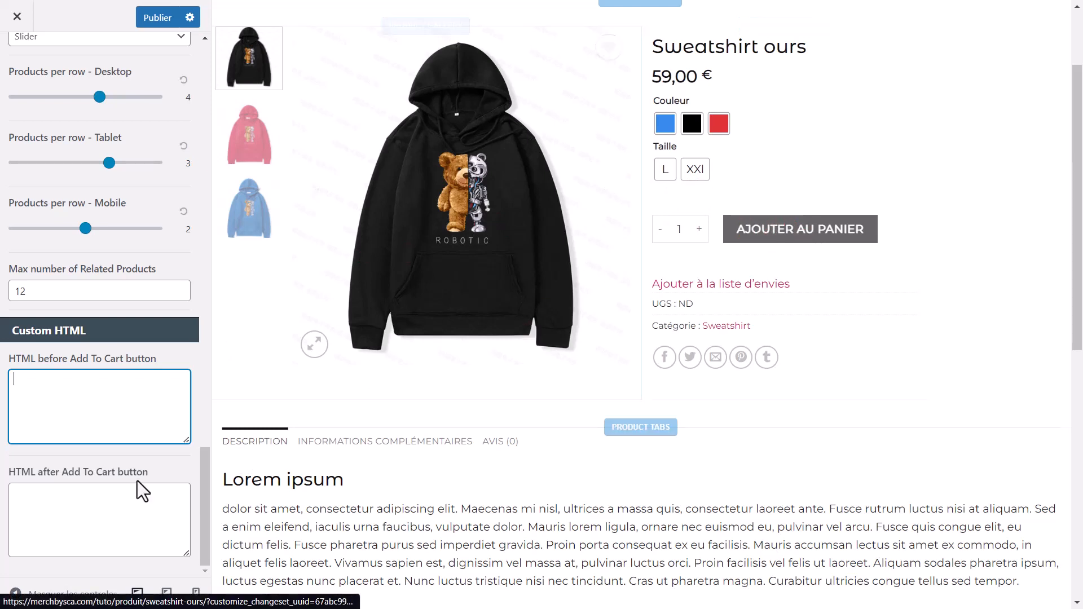
Step: Examine the Custom HTML fields around the Add To Cart button and the Related / Upsell settings of the product page
left_click(89, 515)
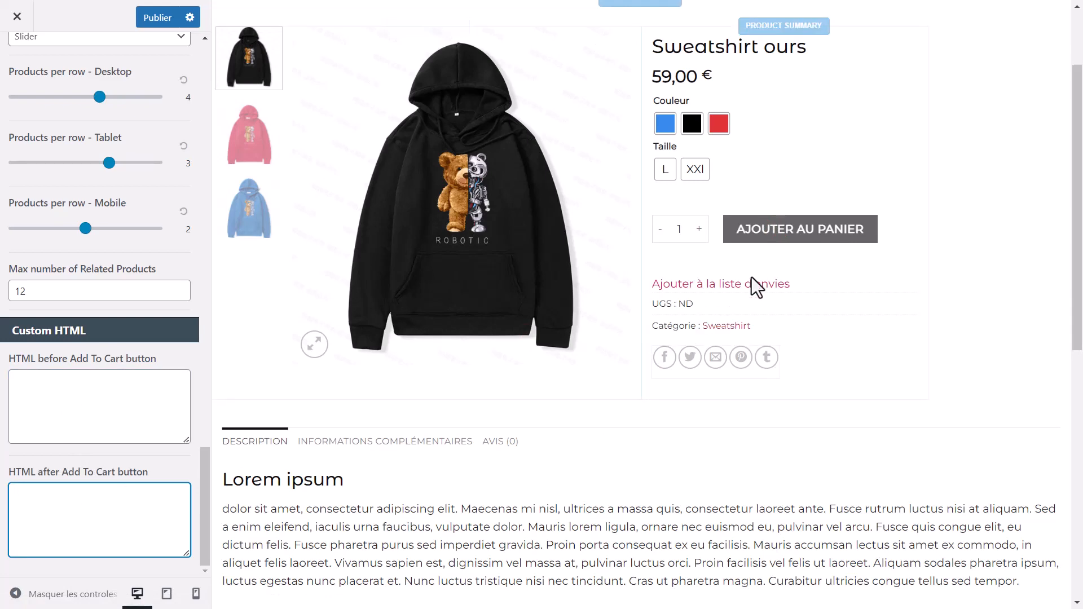
scroll(107, 484, "up", 5)
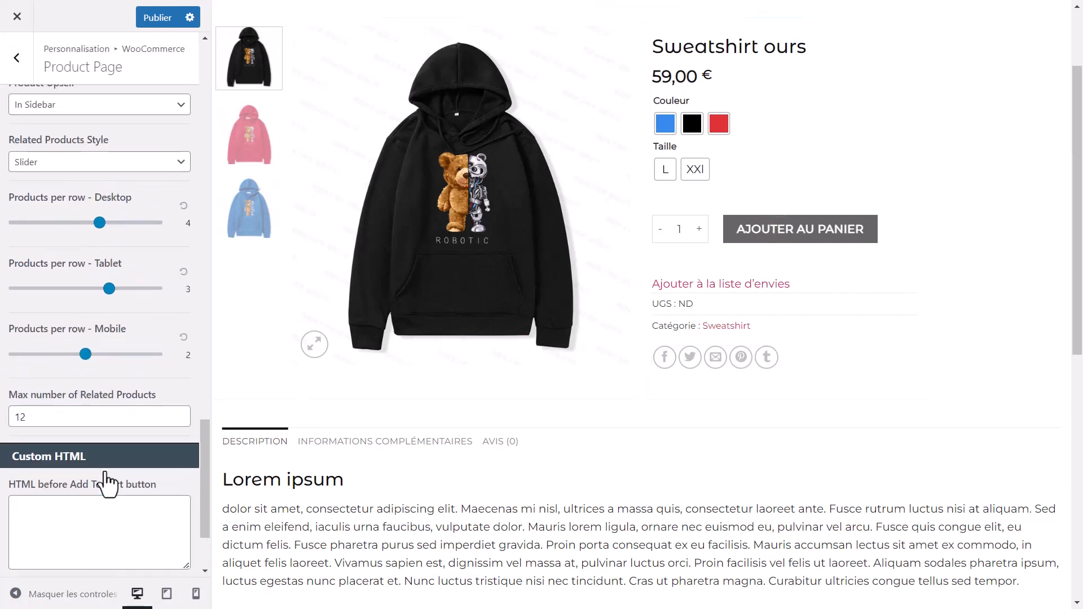
scroll(105, 477, "down", 5)
scroll(106, 477, "up", 6)
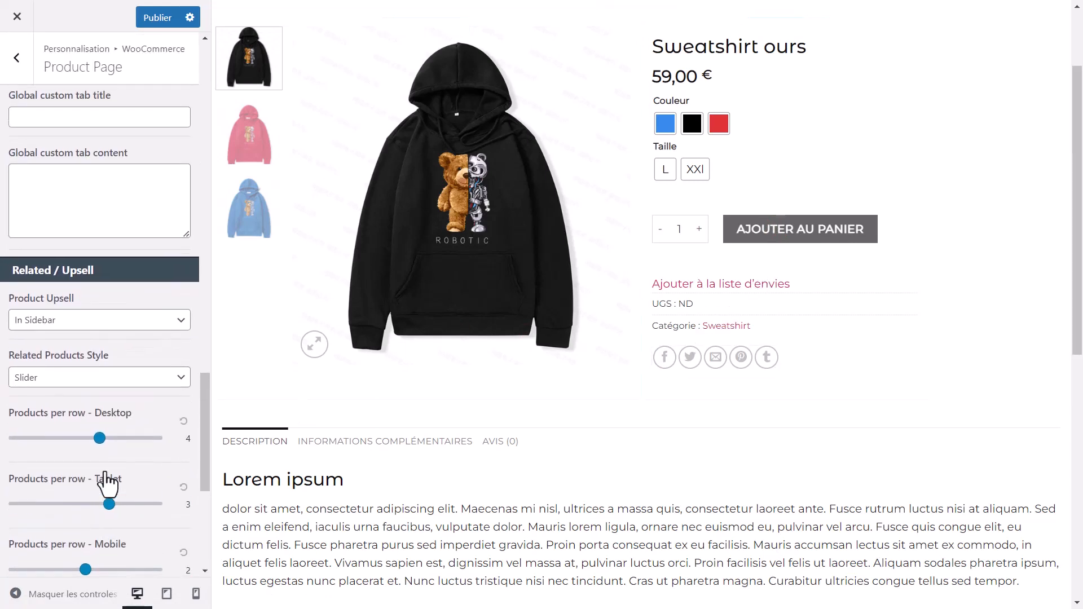
scroll(52, 405, "down", 5)
left_click(62, 525)
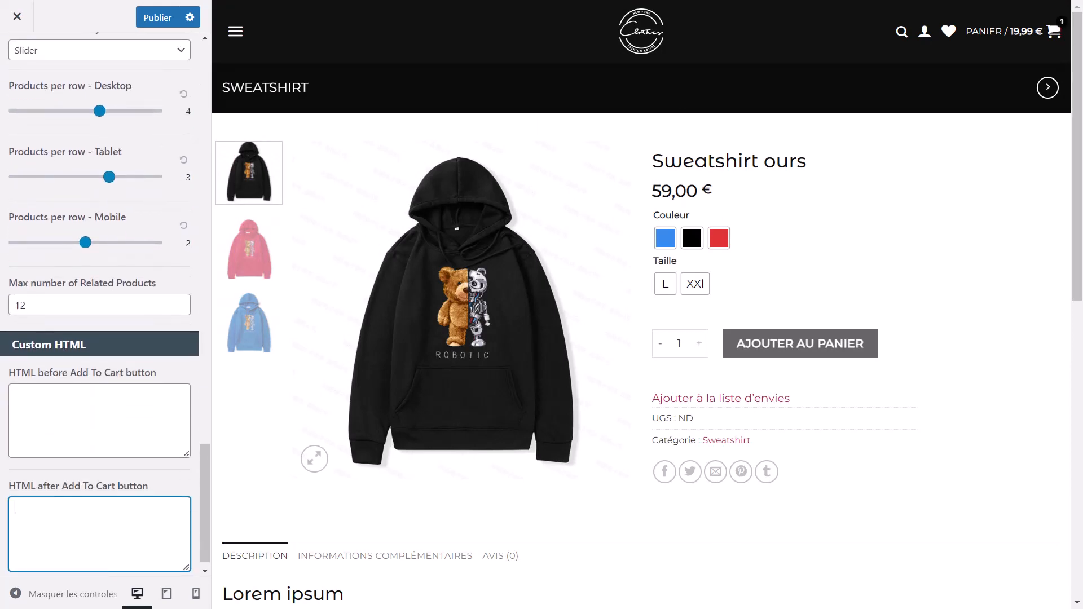
Step: Preview the product page at tablet and mobile sizes and publish the customisation
left_click(166, 594)
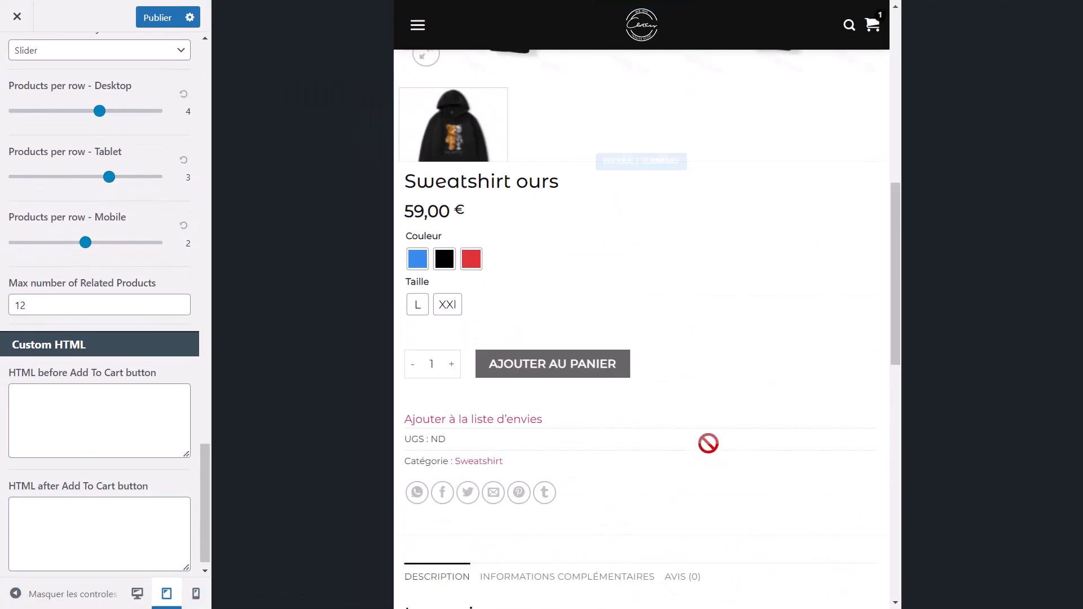
left_click(197, 596)
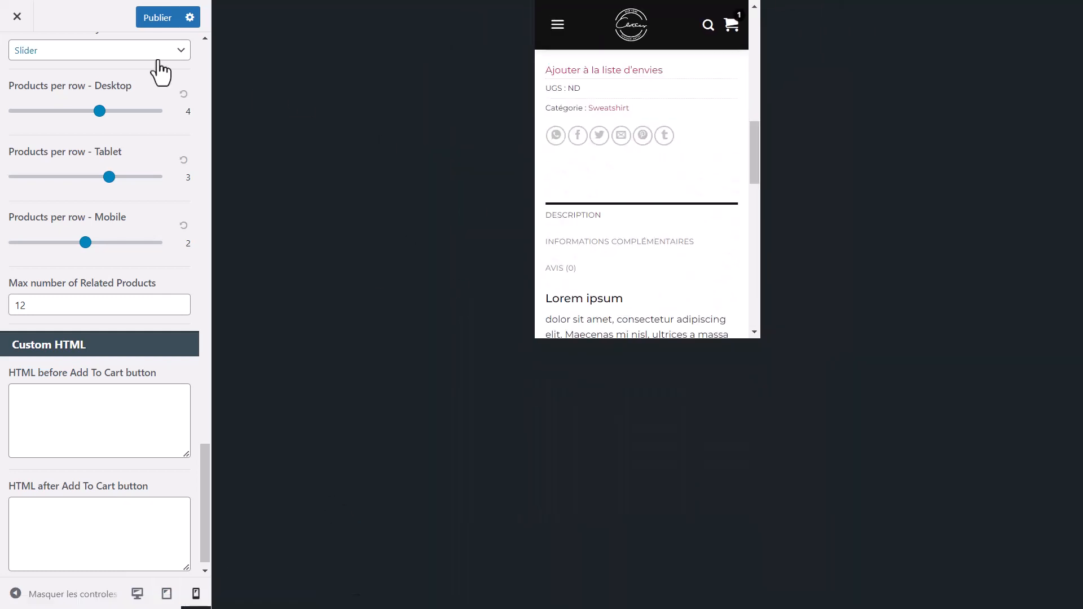
left_click(156, 23)
key("F11")
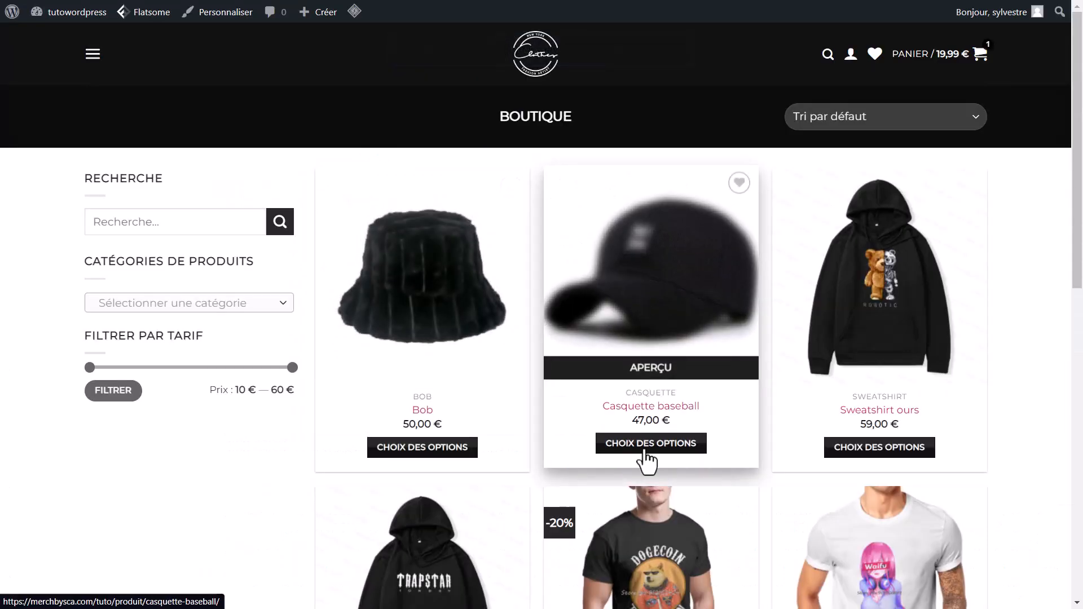
Step: Open the "Casquette baseball" product from the live Boutique page, review its full layout and pick the grey colour swatch
left_click(649, 455)
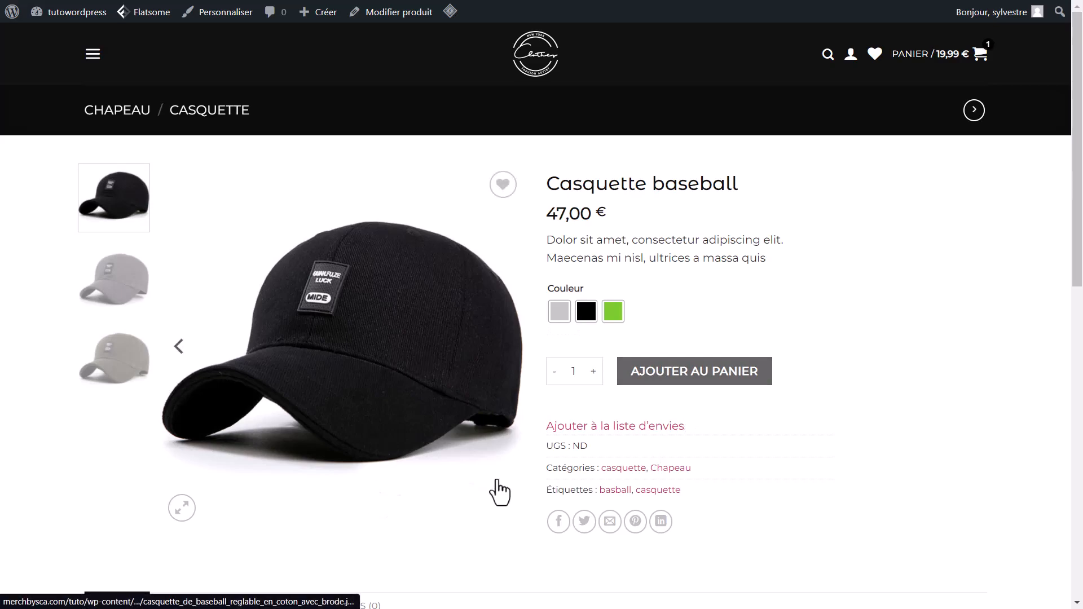
scroll(499, 492, "down", 4)
scroll(499, 492, "down", 8)
scroll(499, 492, "up", 13)
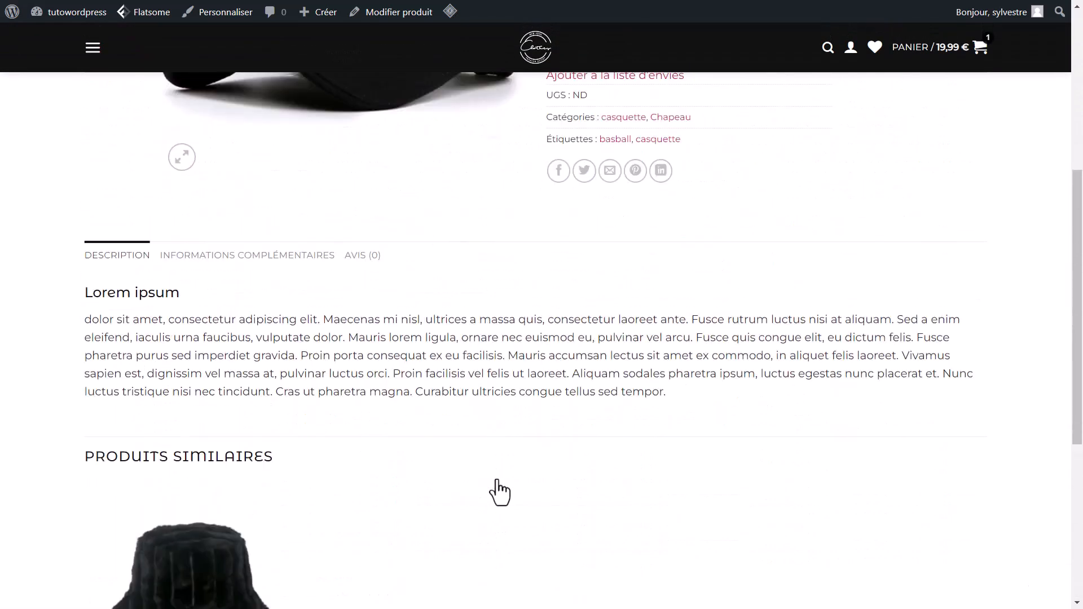
scroll(499, 492, "down", 8)
scroll(499, 492, "up", 8)
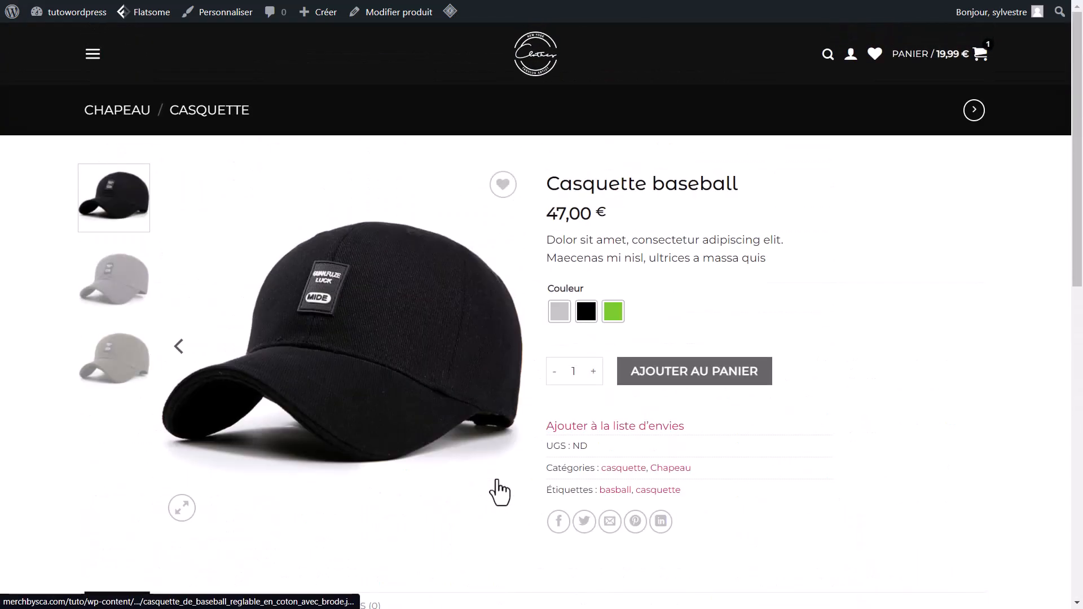
left_click(559, 311)
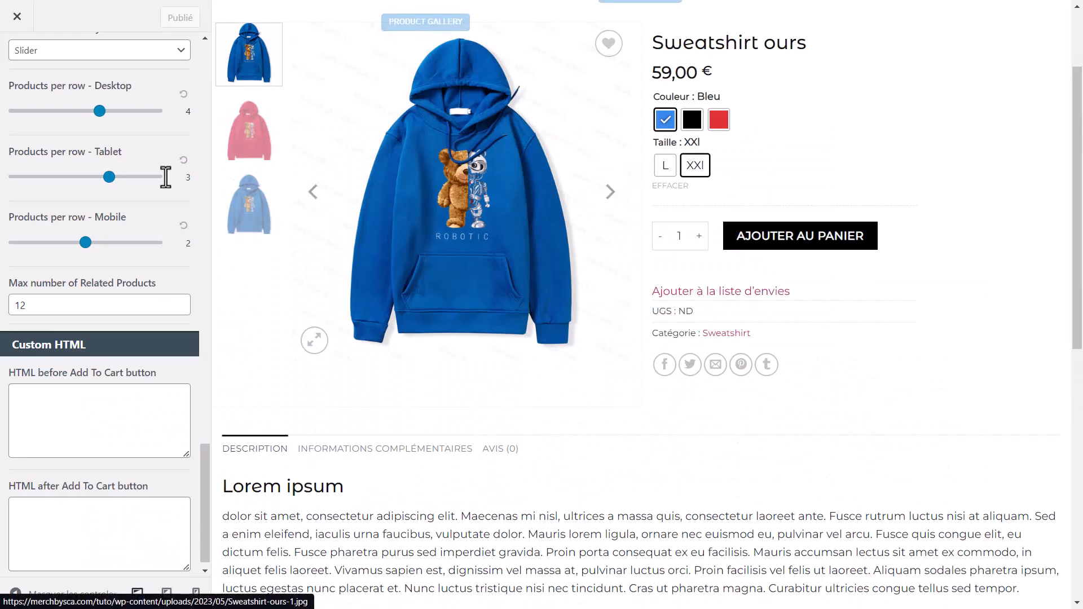
Step: Leave the customiser and open the "Sweatshirt ours" product for editing at its product data section
left_click(17, 31)
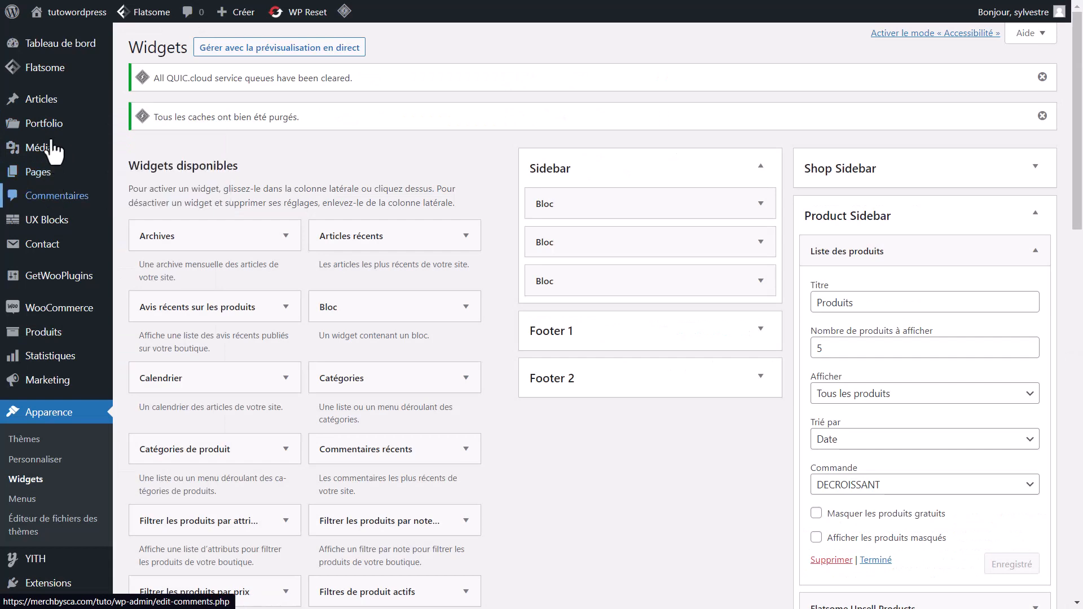
left_click(43, 332)
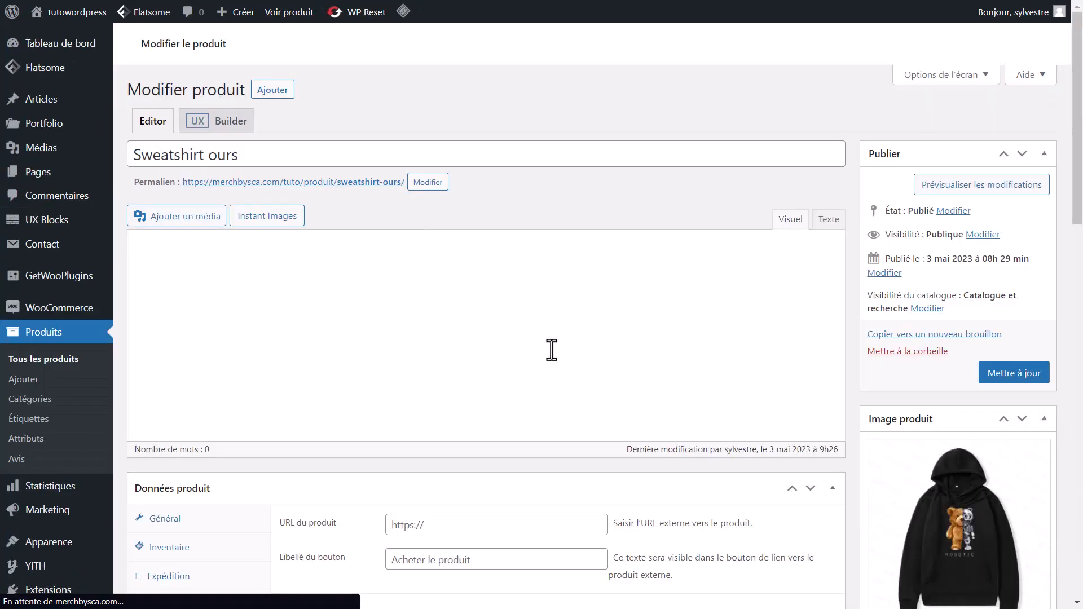
scroll(369, 322, "down", 5)
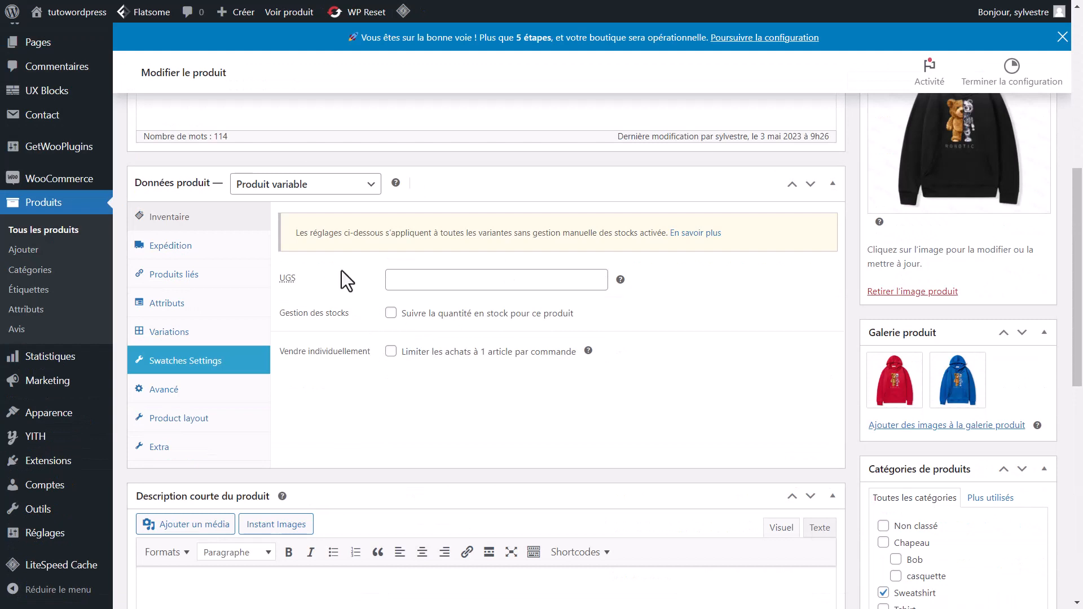
Step: Add "Sweatshirt trapstar", "Tshirt manga - Noir, L" and "Bob" as suggested products (Produits suggérés) of the sweatshirt
left_click(174, 275)
left_click(428, 226)
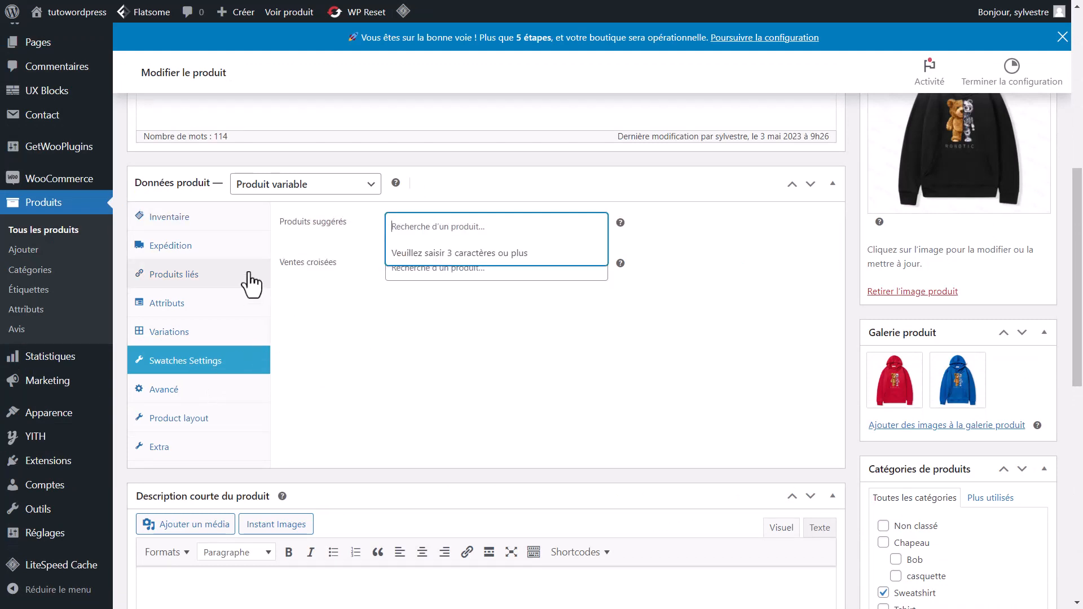
left_click(198, 287)
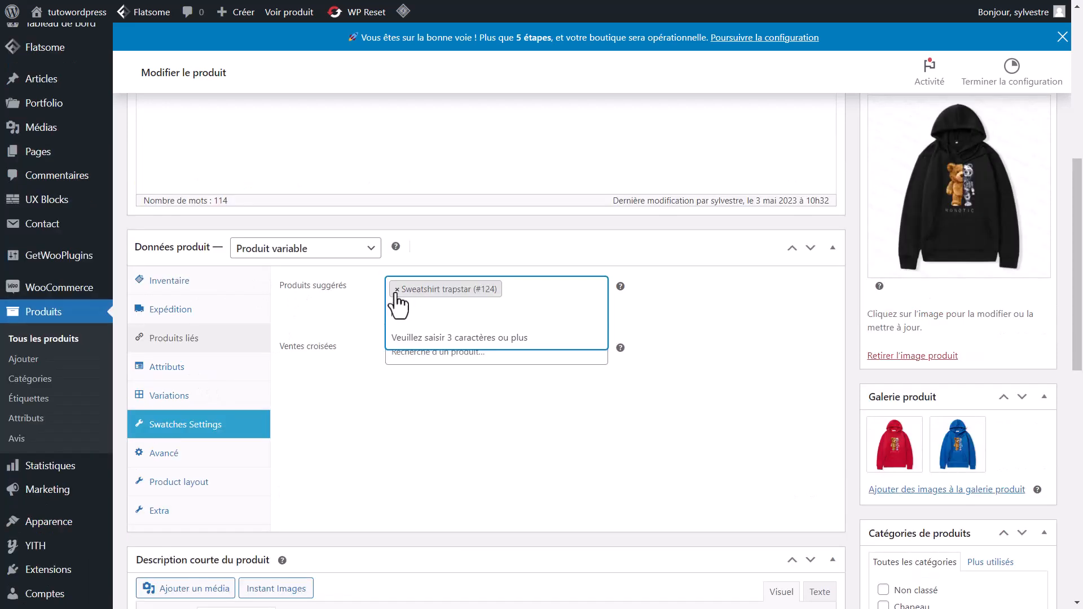
type("tshit")
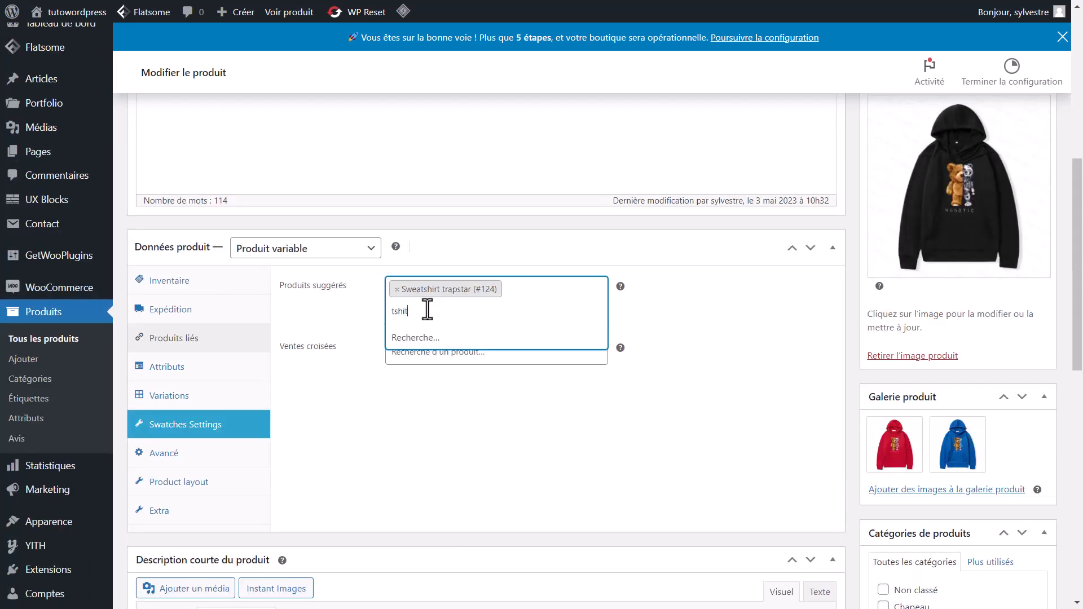
left_click(443, 343)
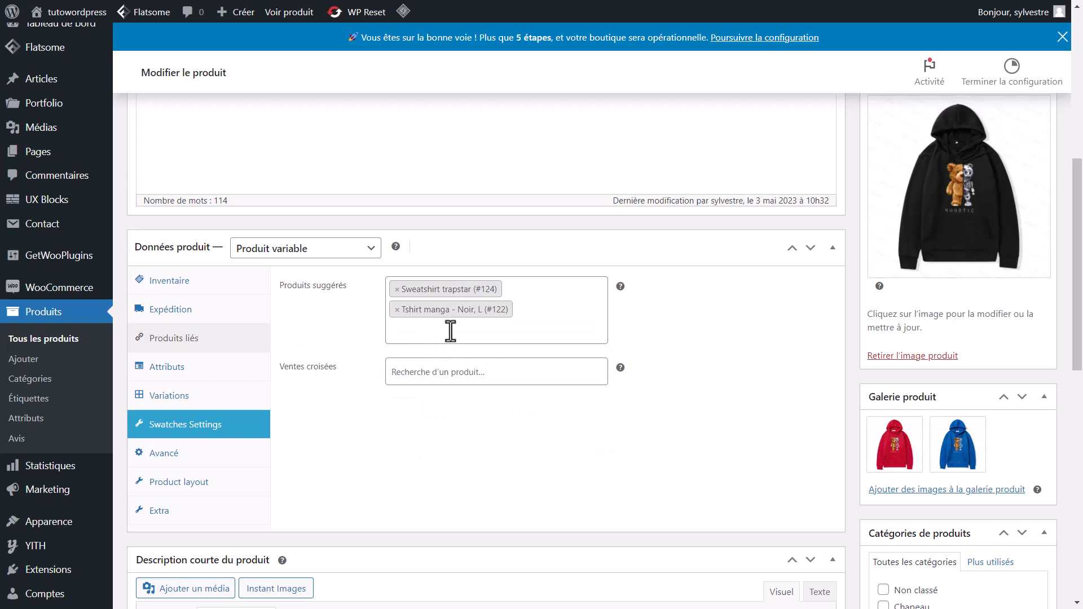
left_click(451, 331)
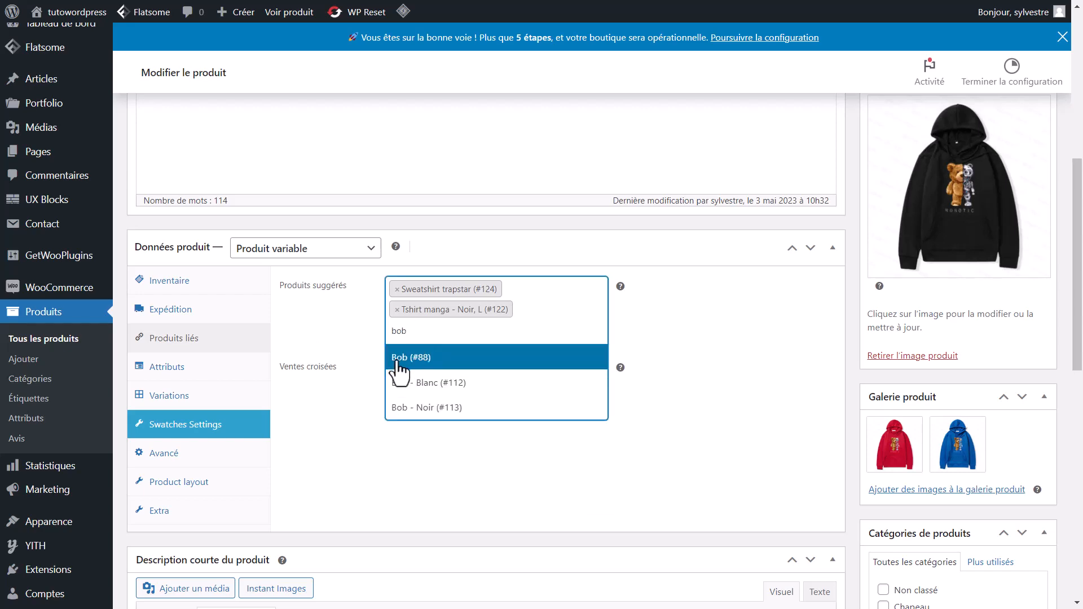
left_click(398, 357)
Step: Update the "Sweatshirt ours" product to save its linked products and look over the reloaded edit page
scroll(832, 277, "up", 6)
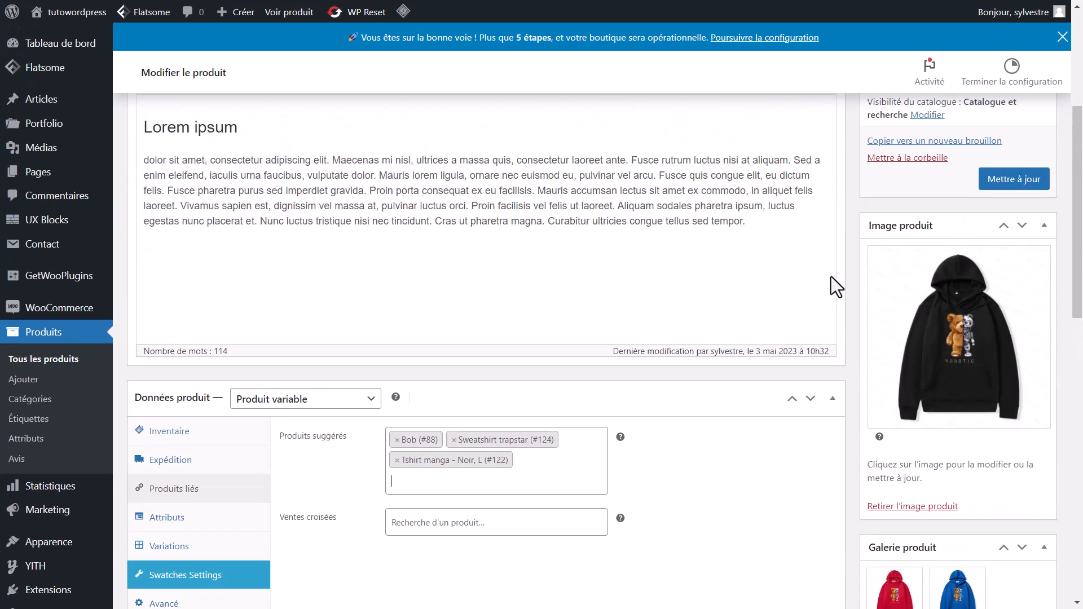
left_click(1013, 371)
scroll(1007, 376, "down", 7)
scroll(1008, 376, "up", 1)
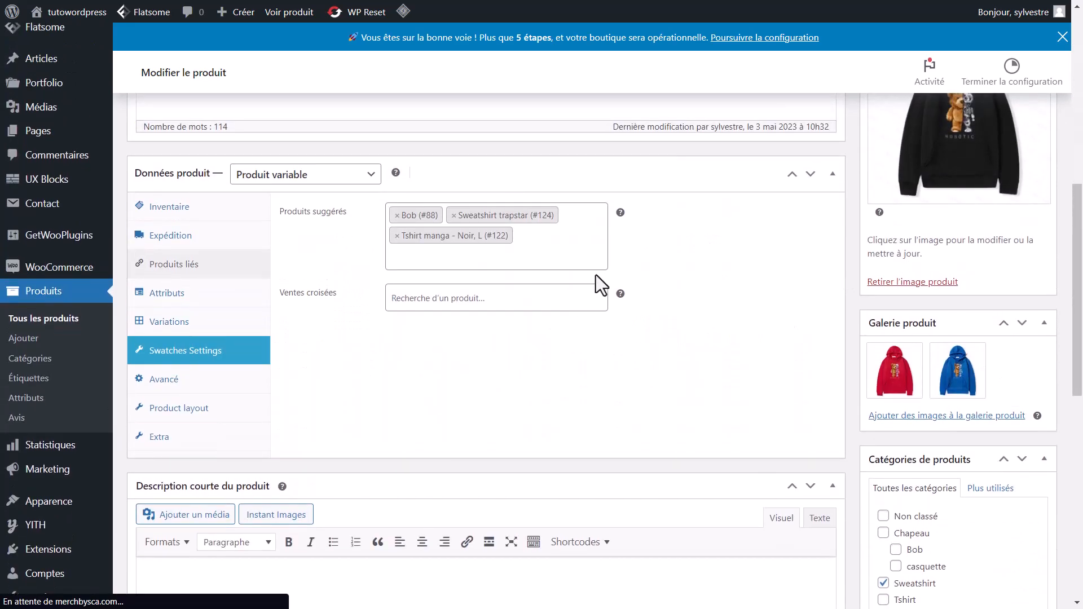
scroll(296, 355, "down", 8)
scroll(295, 355, "up", 3)
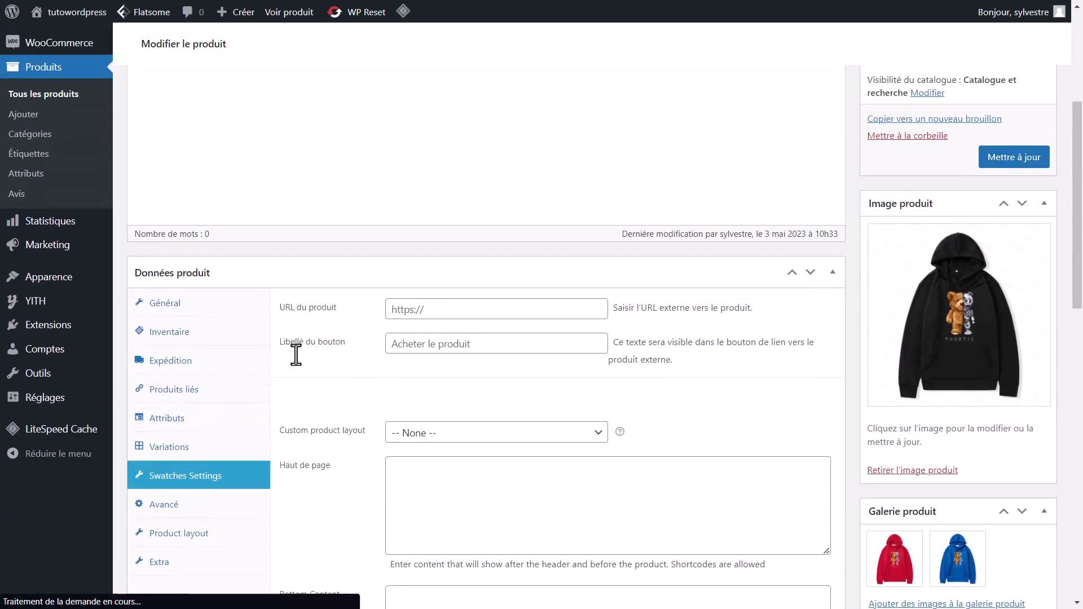
scroll(68, 380, "down", 5)
Step: Delete the "Liste des produits" widget from the Product Sidebar widget area, keeping Flatsome Upsell Products
mouse_move(145, 447)
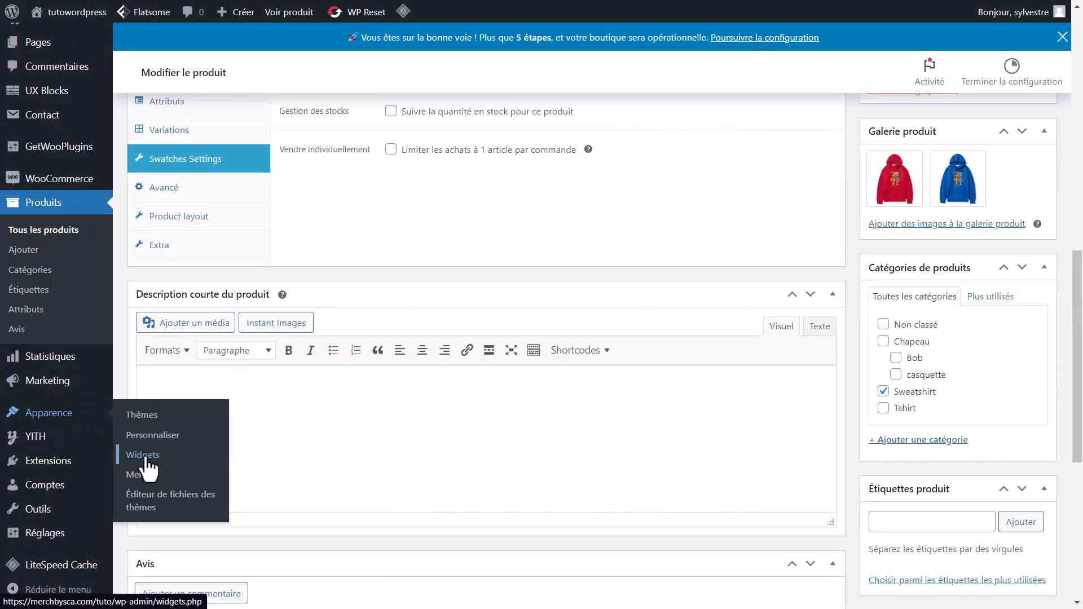
left_click(144, 456)
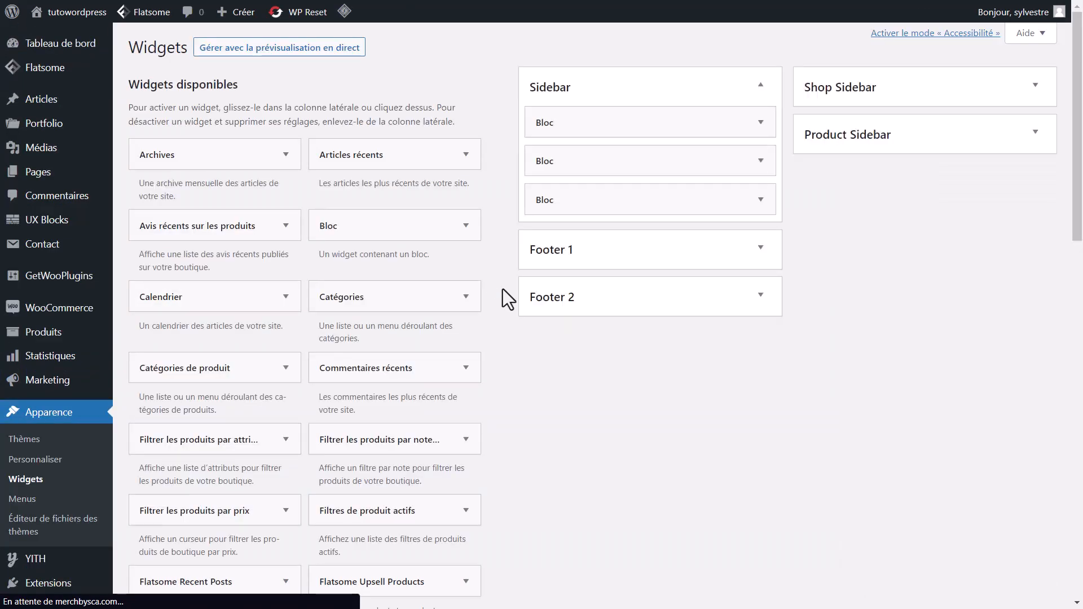
left_click(917, 137)
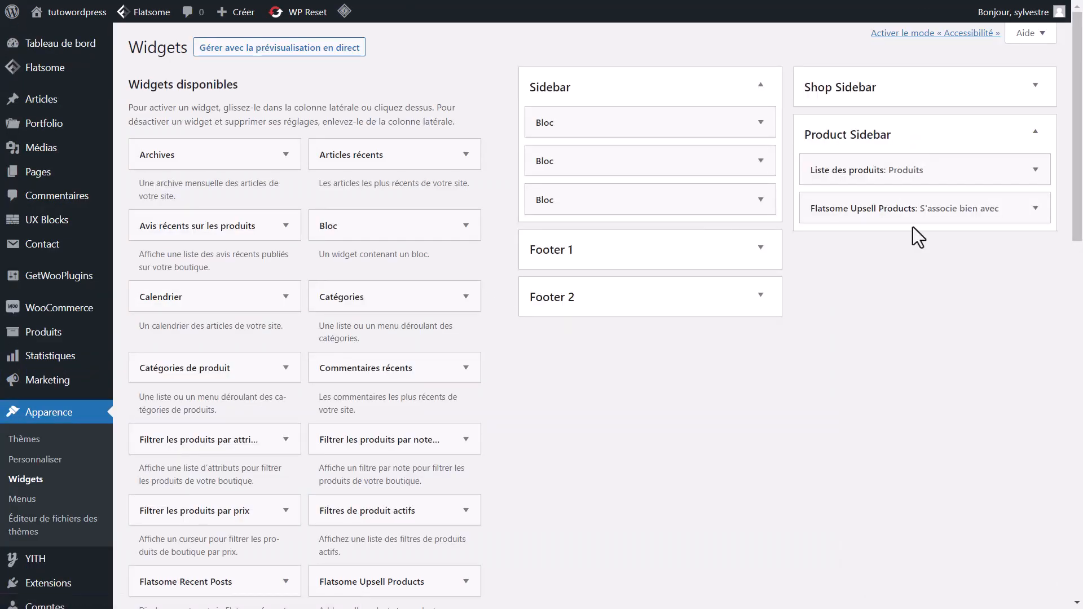
left_click(1035, 170)
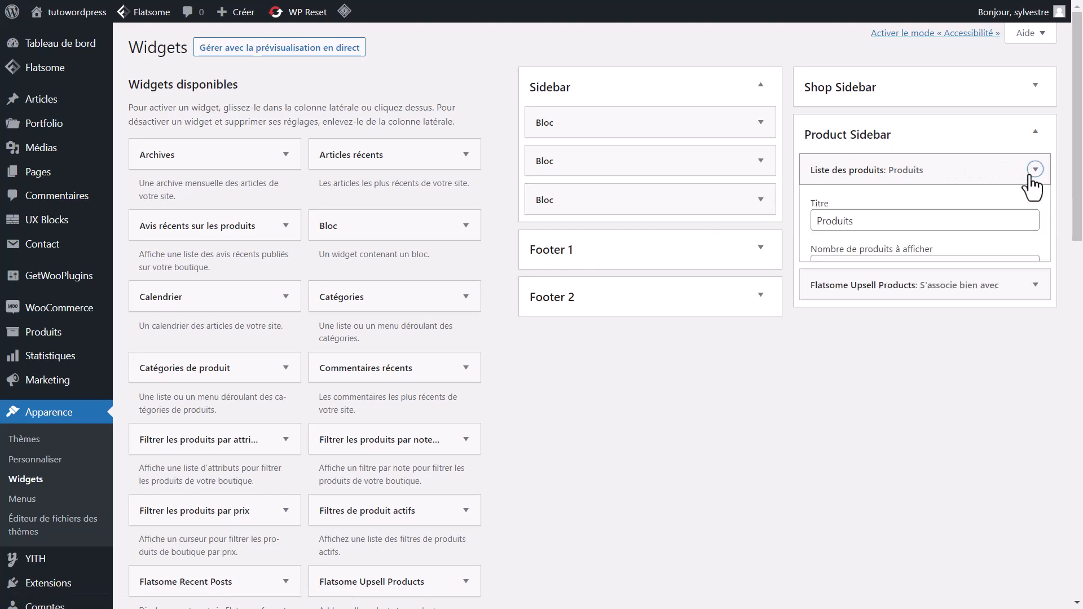
scroll(869, 298, "down", 4)
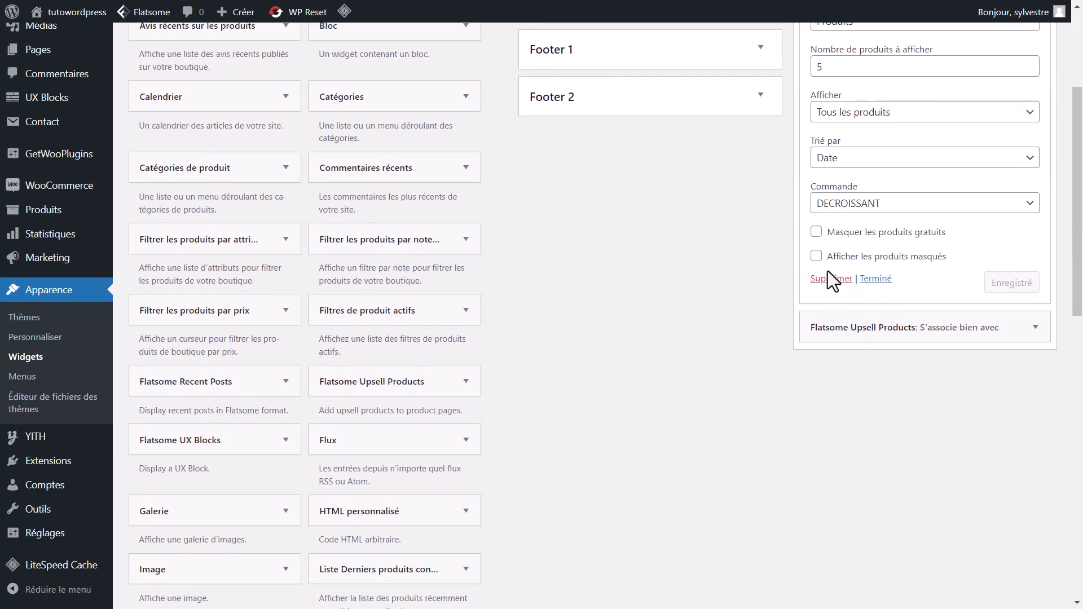
left_click(828, 279)
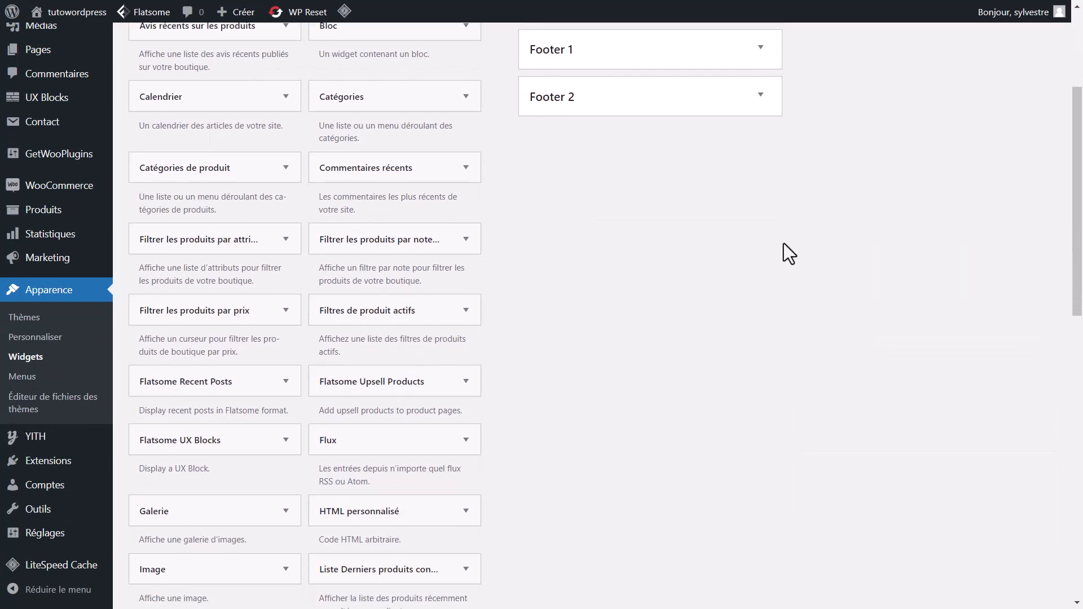
scroll(784, 244, "up", 3)
left_click(979, 169)
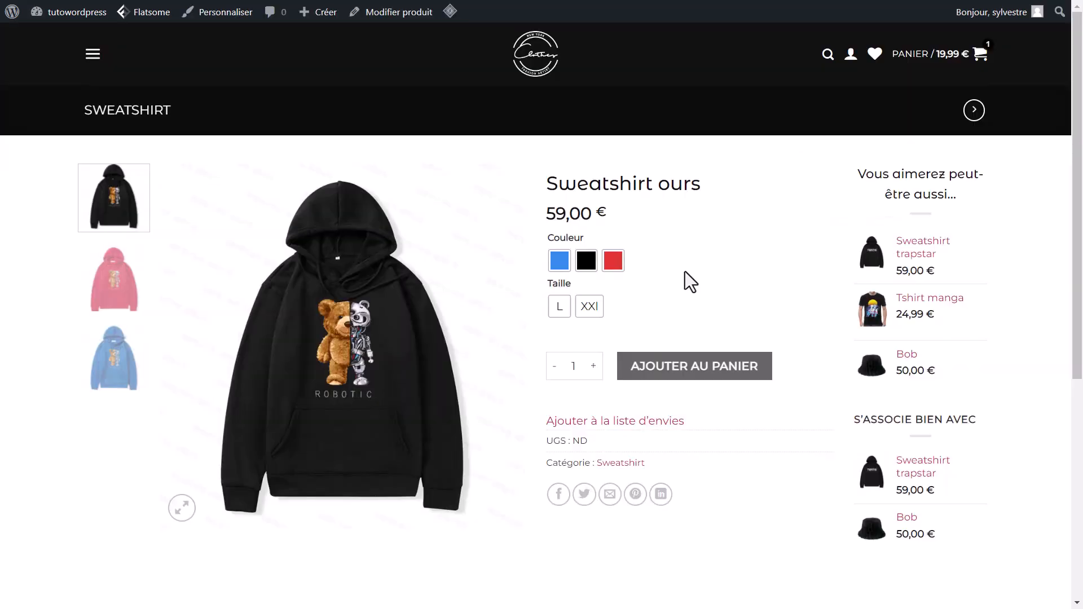
Step: Review the live "Sweatshirt ours" page, including the suggested products in its sidebar
left_click_drag(1077, 228, 1031, 300)
scroll(1058, 332, "down", 5)
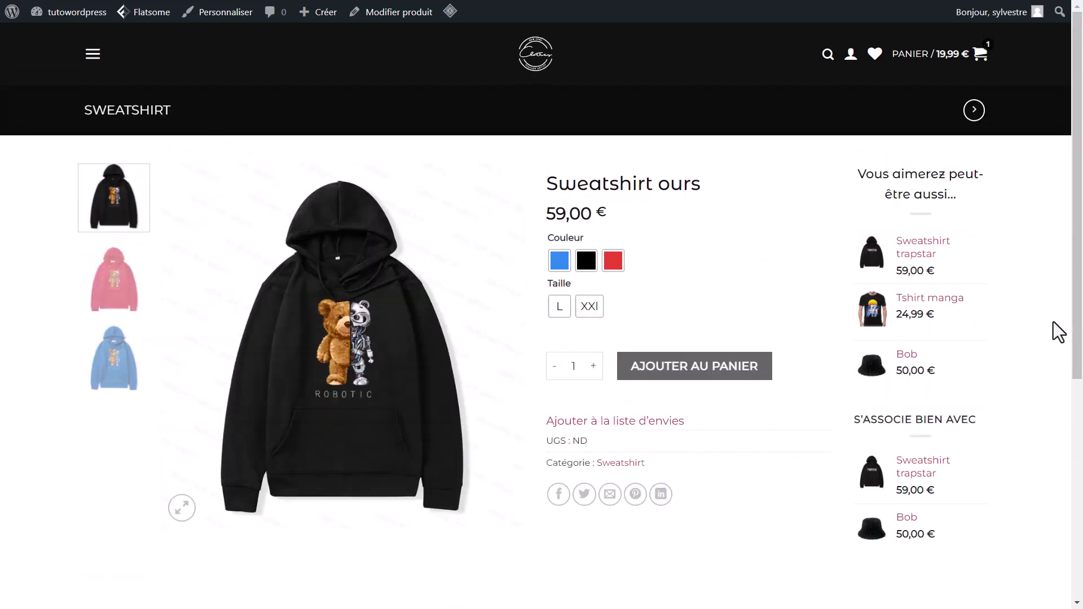
scroll(1059, 331, "up", 5)
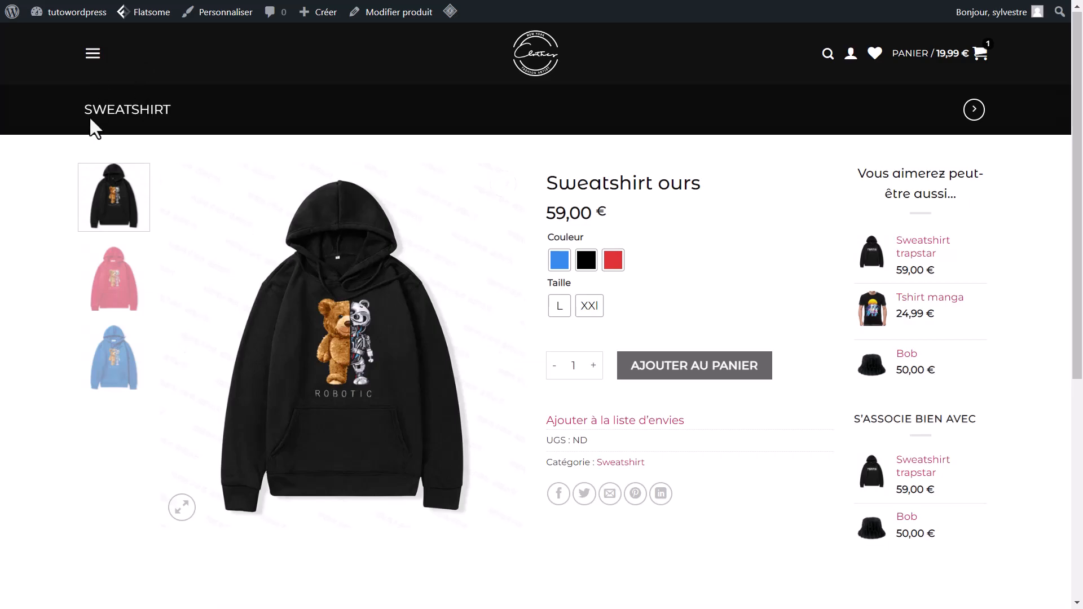
Step: Check the site's navigation menu and select size XXl and colour Noir for the sweatshirt
left_click(93, 53)
left_click(580, 345)
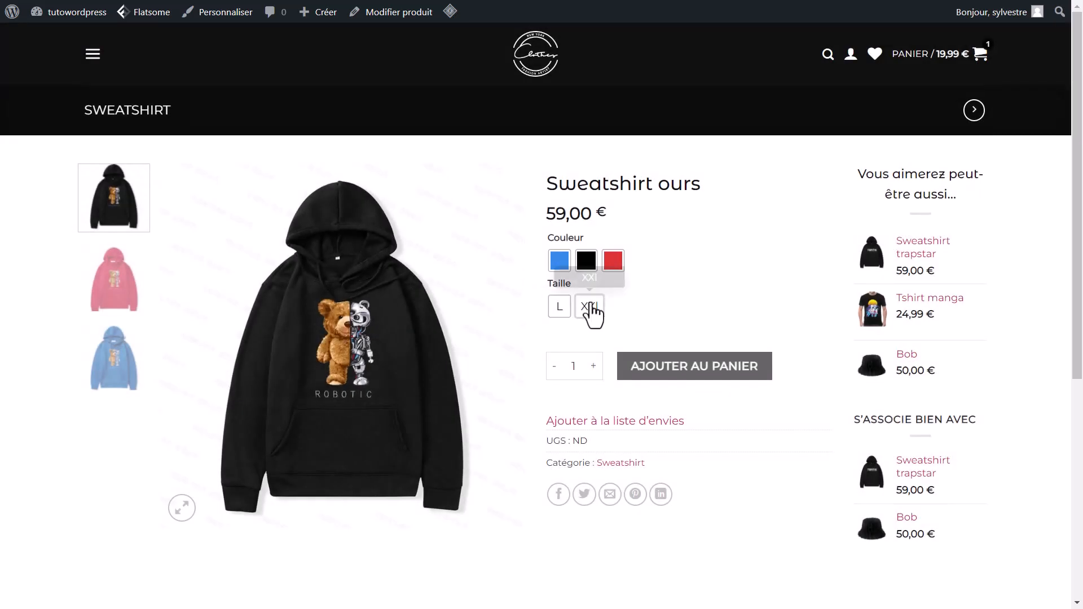
left_click(590, 307)
left_click(587, 260)
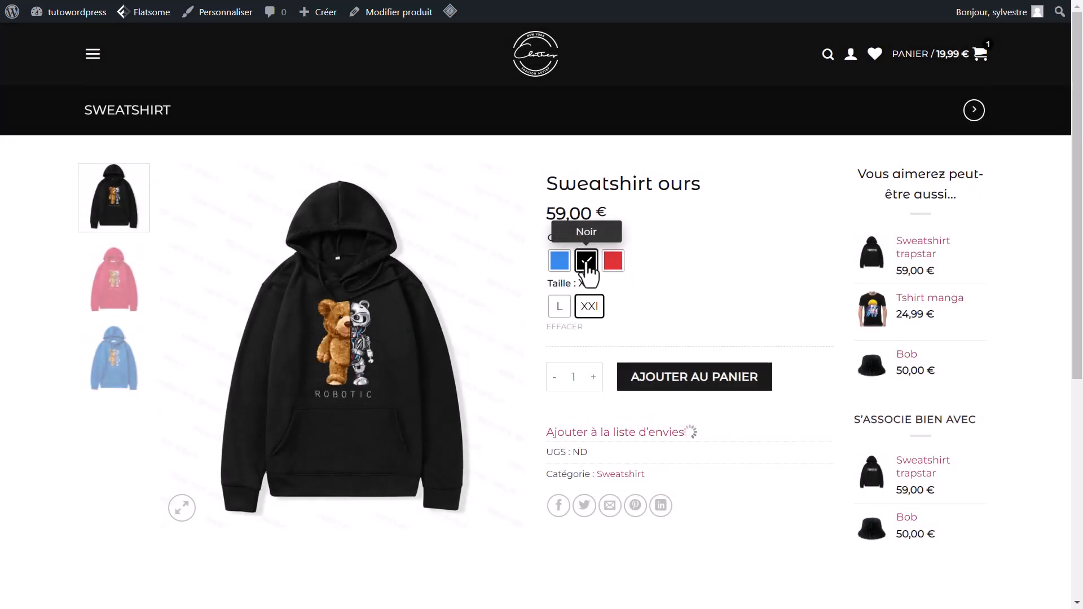
Step: Add the Sweatshirt ours in colour Rouge, size XXl, to the cart and view the cart
left_click(613, 261)
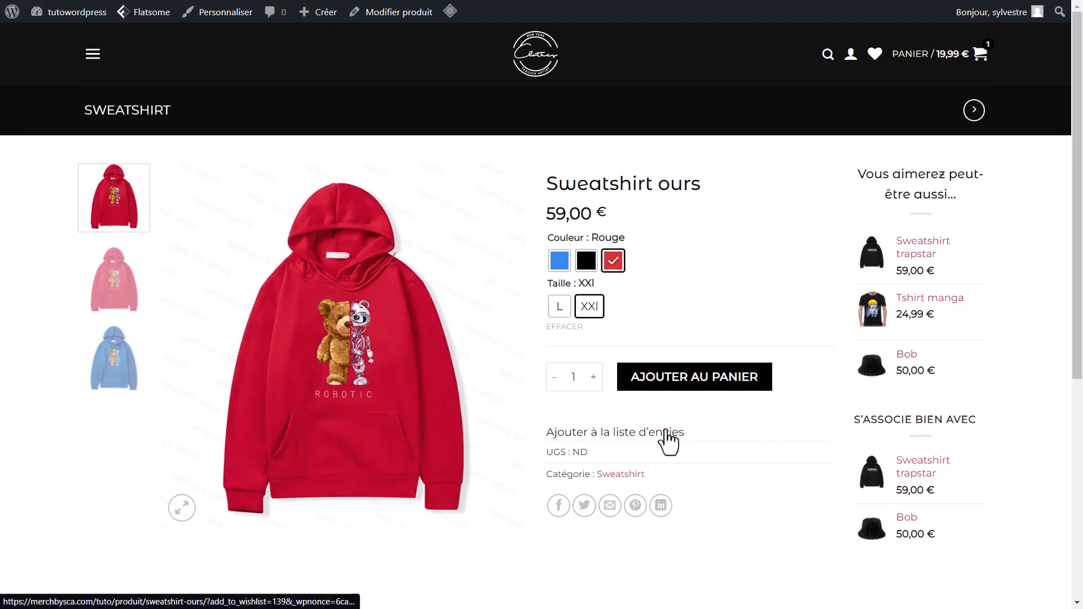
left_click(673, 382)
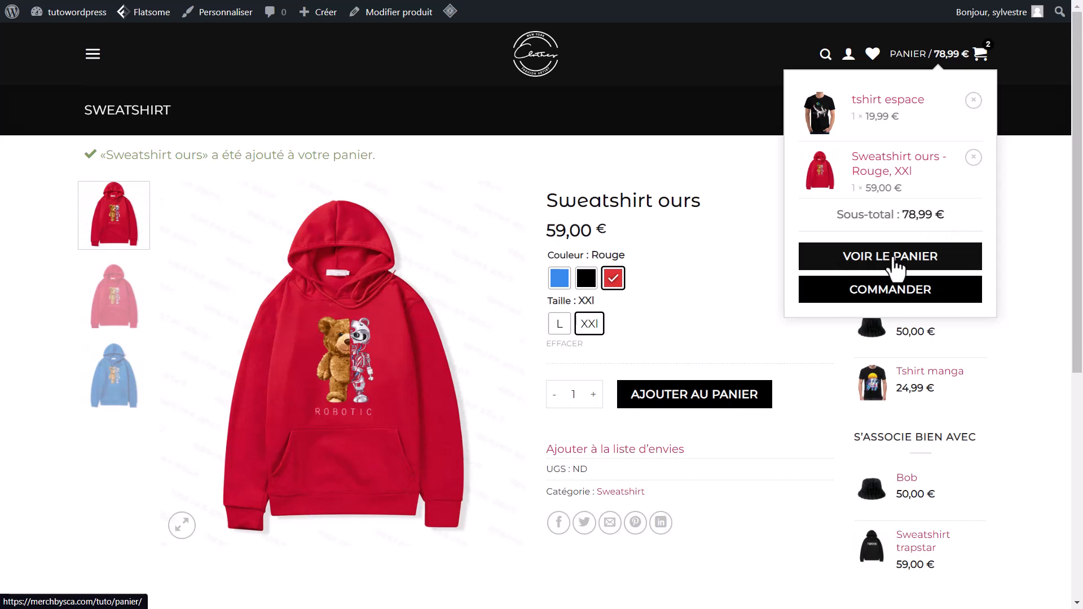
left_click(895, 260)
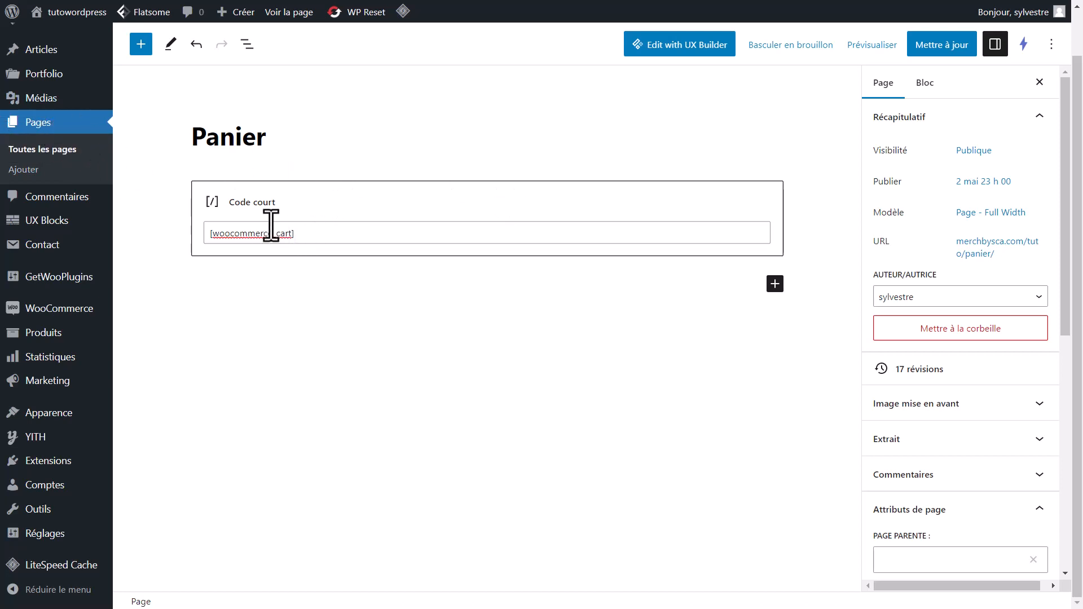
Step: Examine the Code court block on the Panier page in the editor and the cart layout it renders on the site
left_click_drag(293, 233, 204, 236)
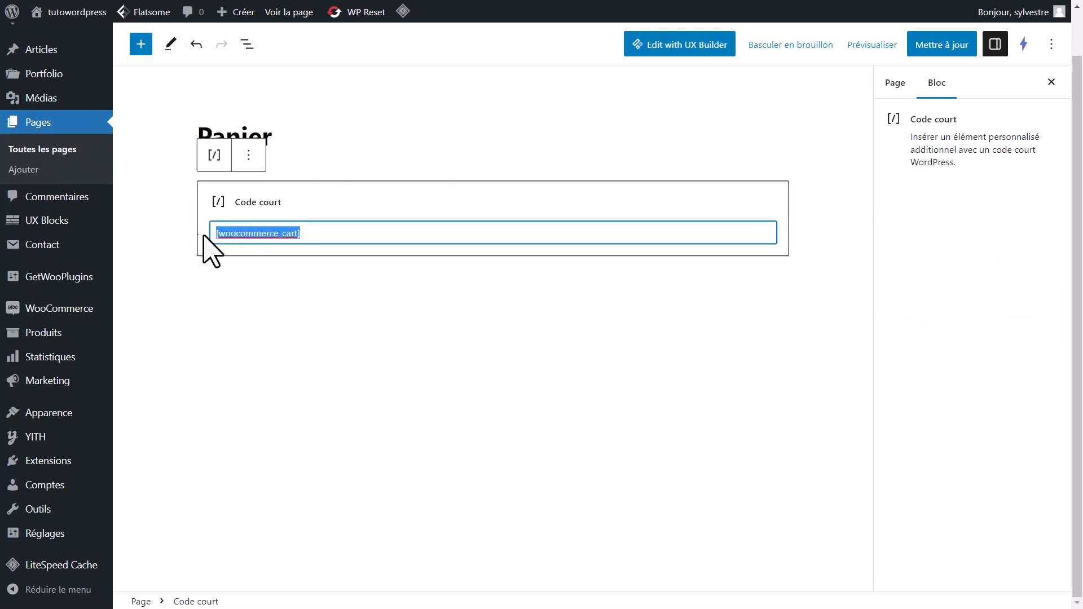
left_click(241, 310)
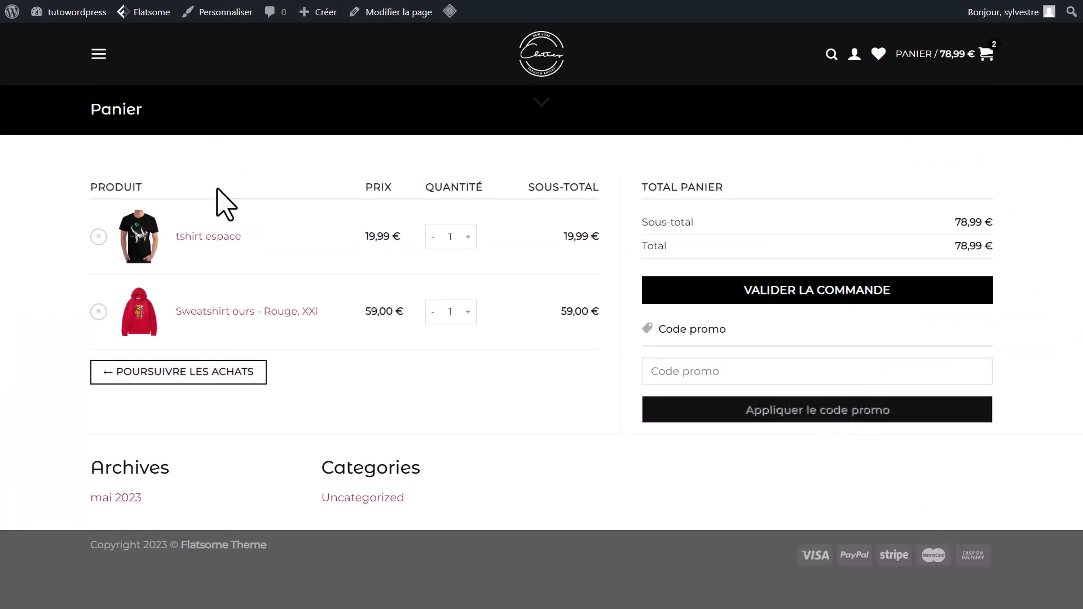
scroll(341, 101, "down", 2)
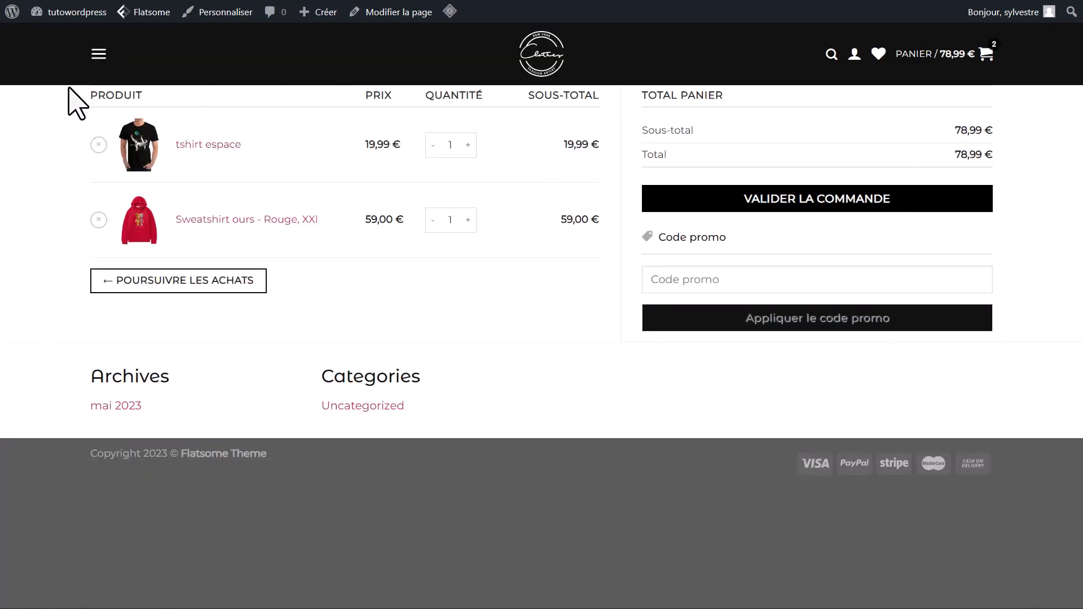
key("ctrl+Tab")
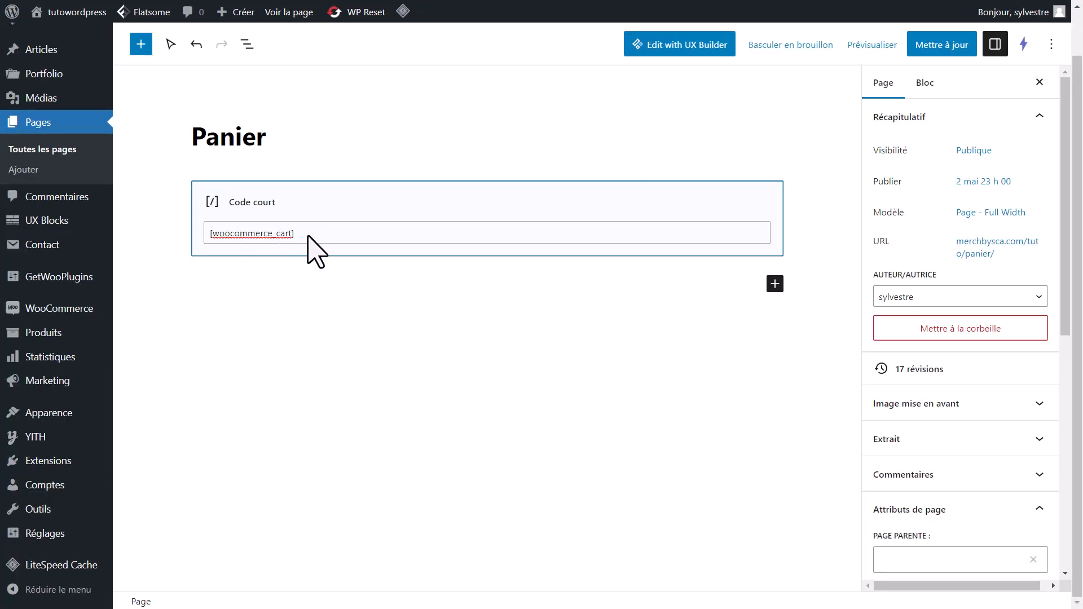
left_click(314, 248)
triple_click(276, 233)
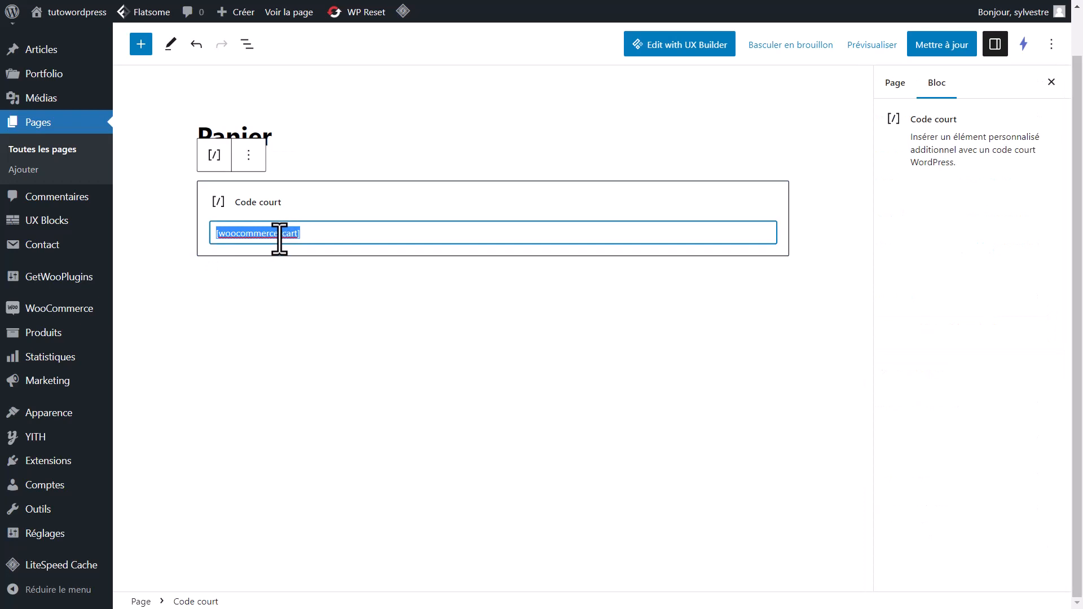
left_click(277, 240)
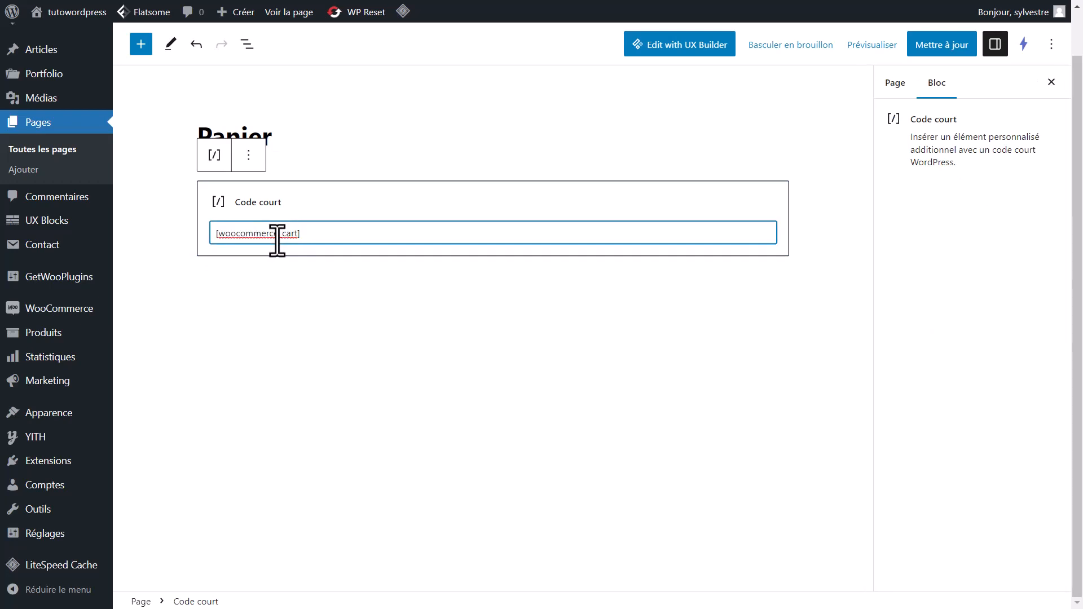
left_click(286, 288)
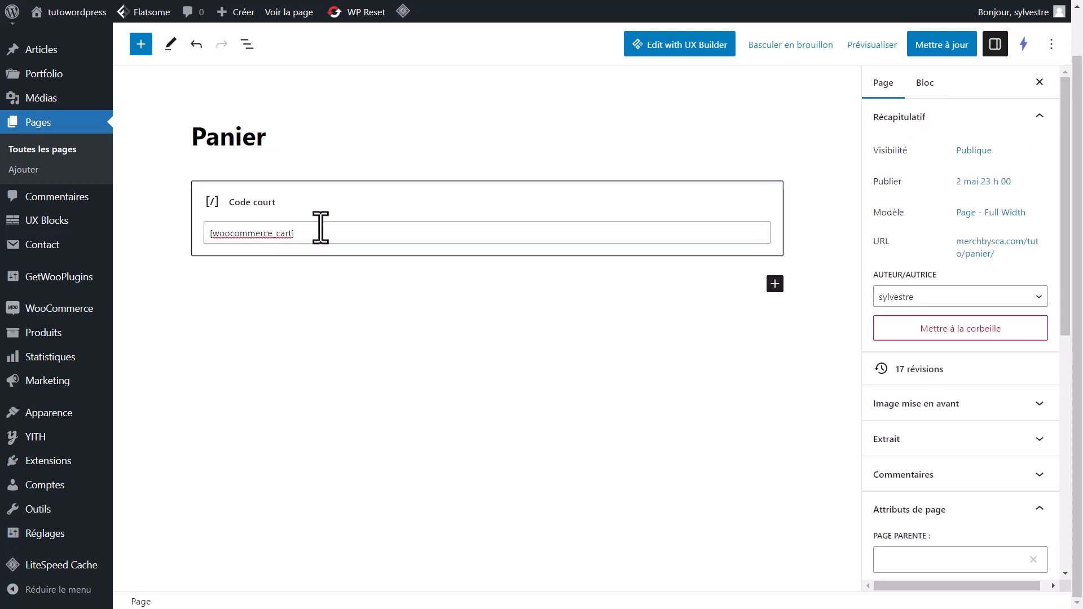
key("Escape")
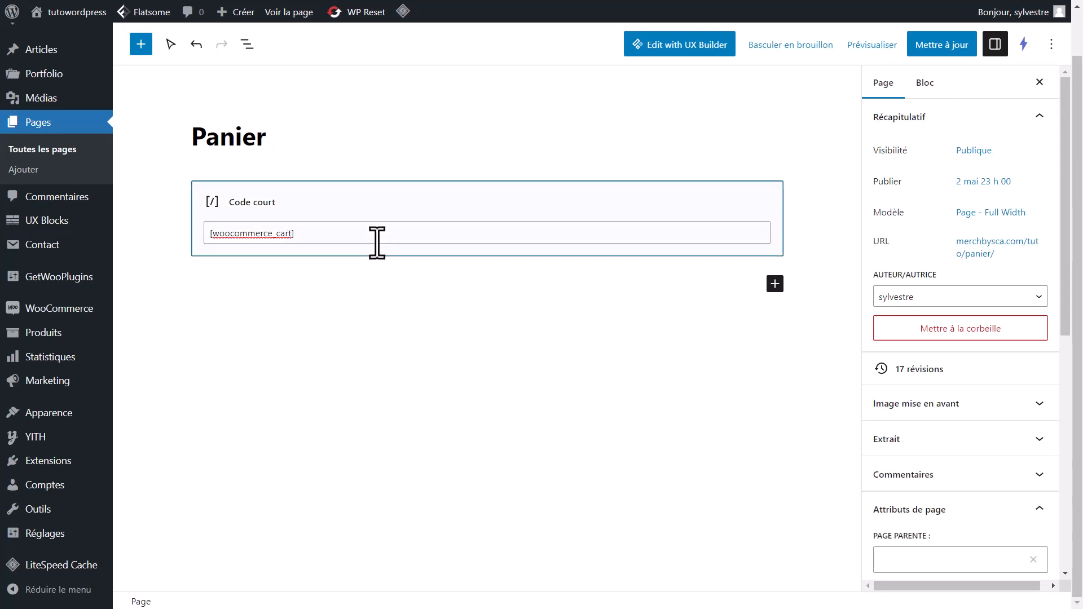
Step: Open the site in a new tab and go to its Panier page from the navigation menu
mouse_move(76, 12)
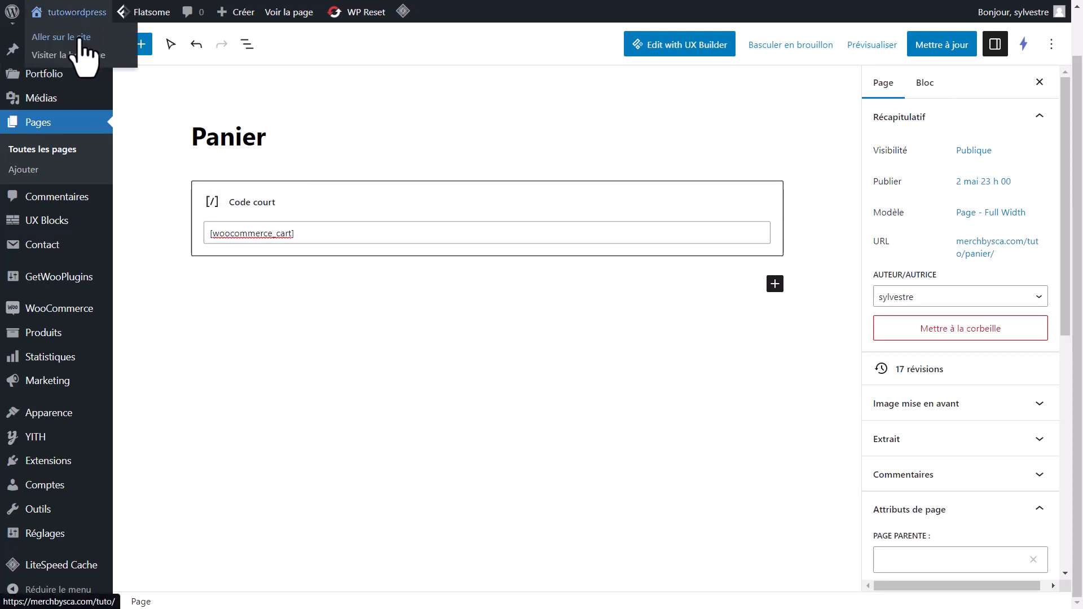
right_click(79, 42)
left_click(100, 60)
left_click(100, 60)
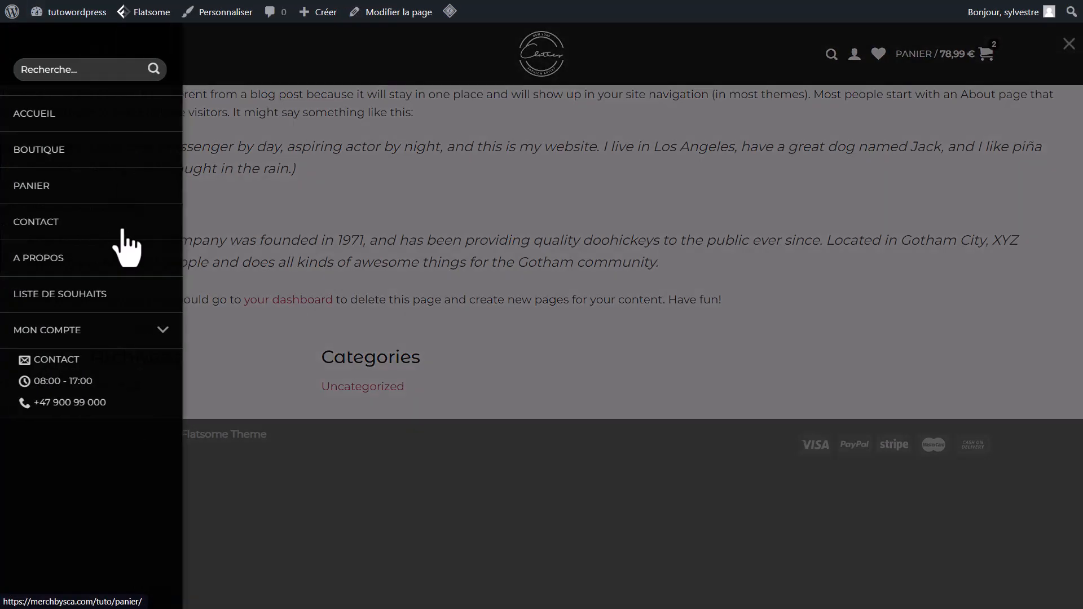
left_click(71, 198)
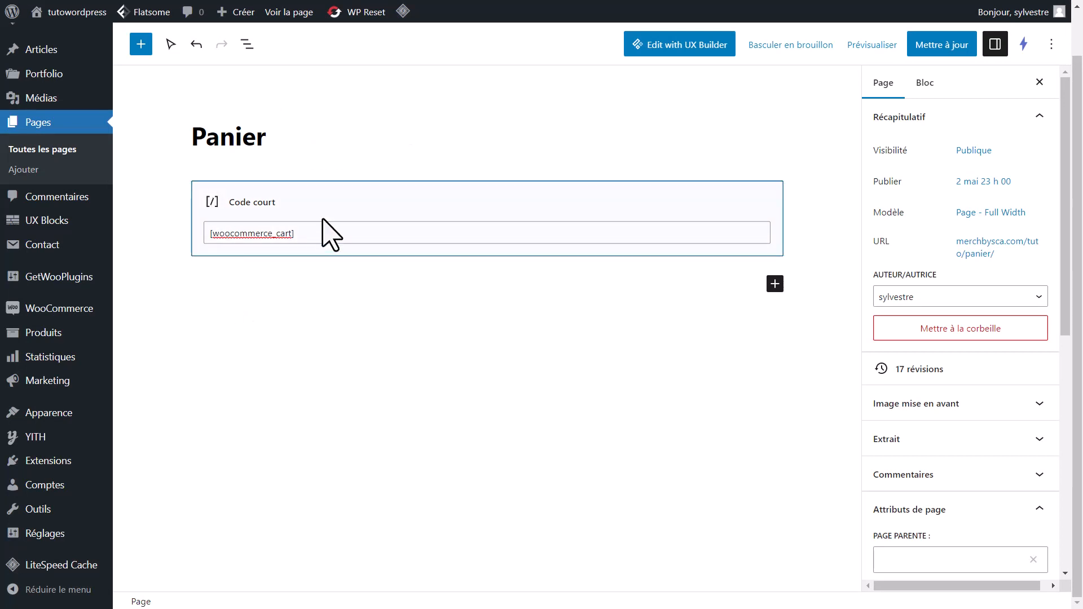
Step: Remove the existing Code court block from the Panier page
left_click(276, 223)
left_click(359, 174)
left_click(477, 205)
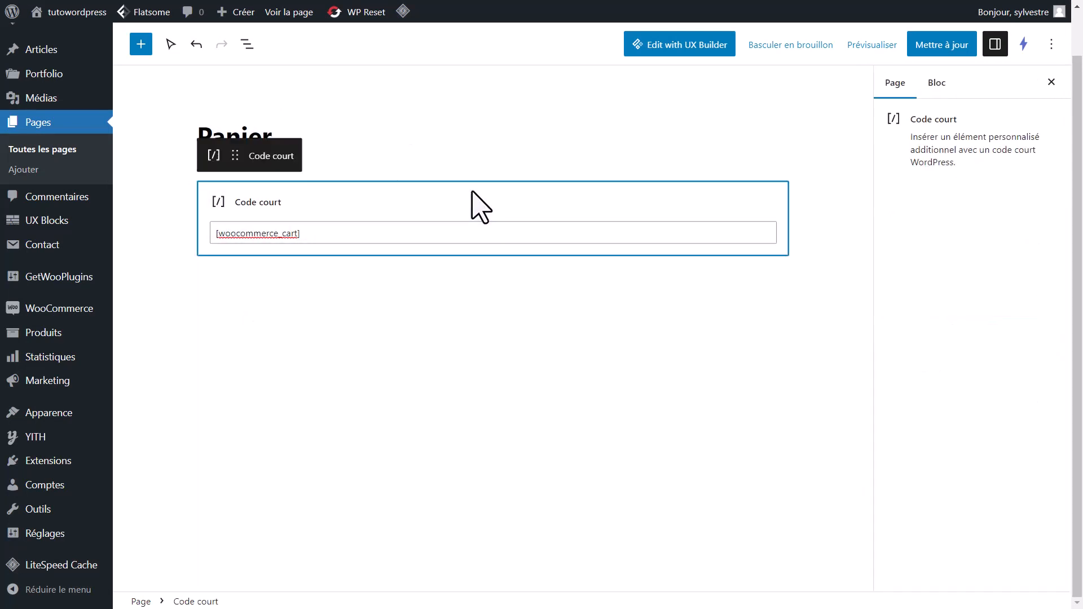
left_click(355, 161)
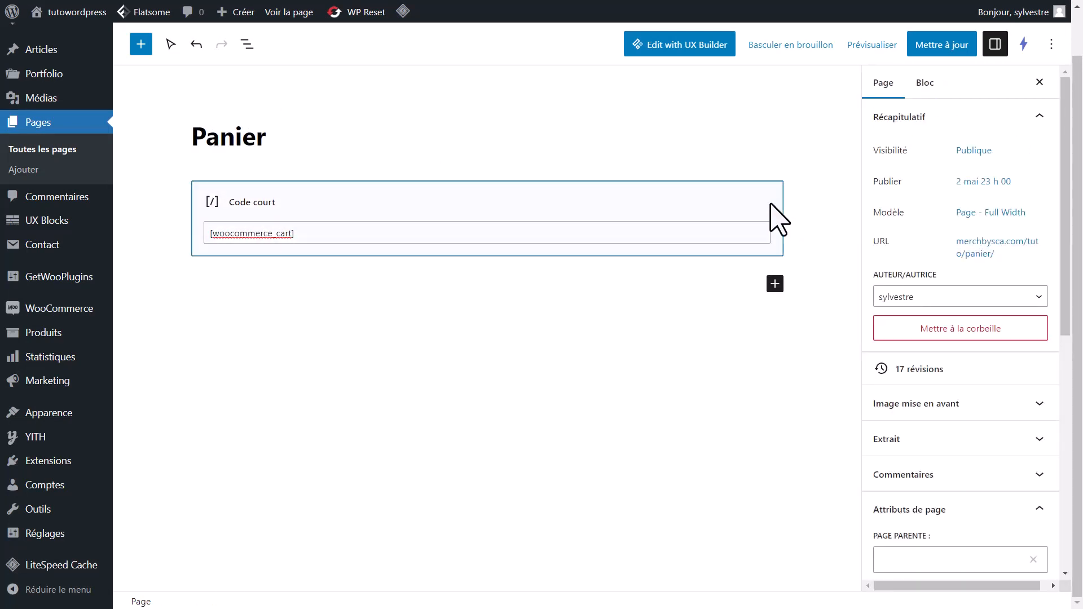
left_click(772, 217)
right_click(728, 194)
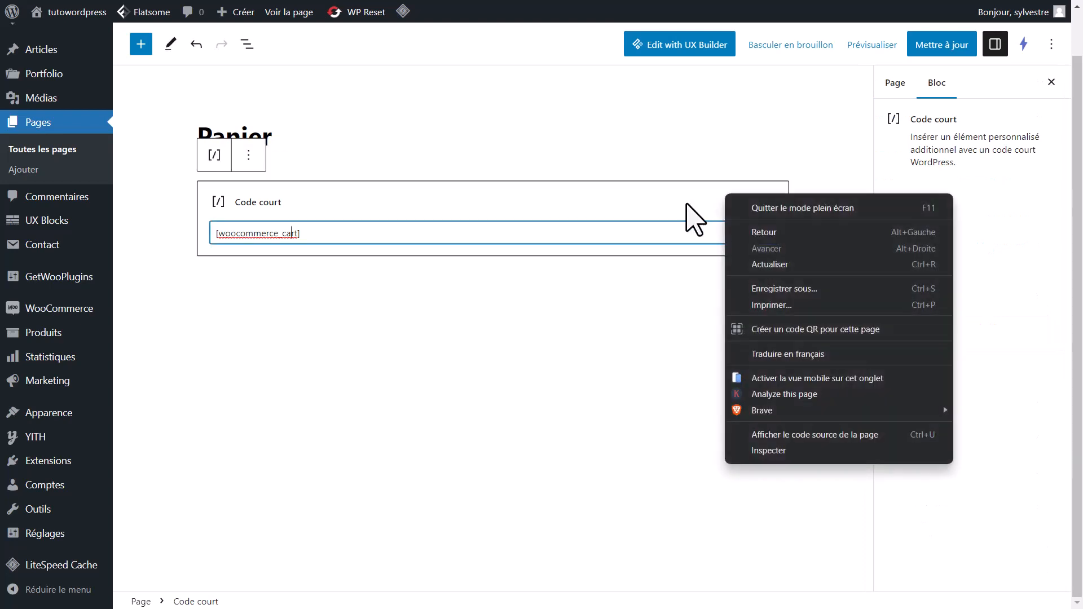
left_click(254, 160)
left_click(253, 160)
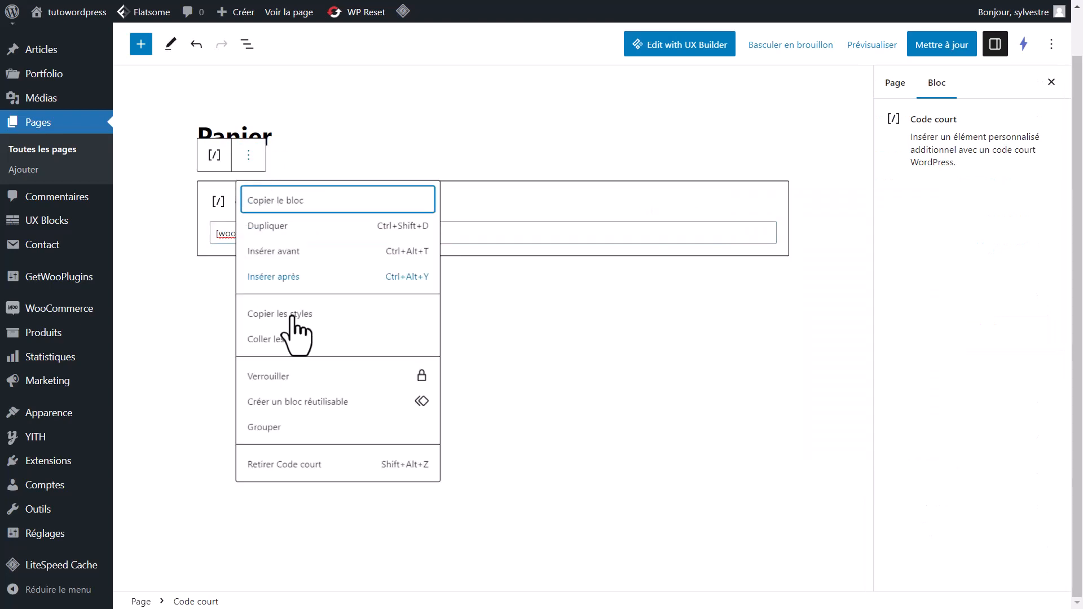
left_click(282, 465)
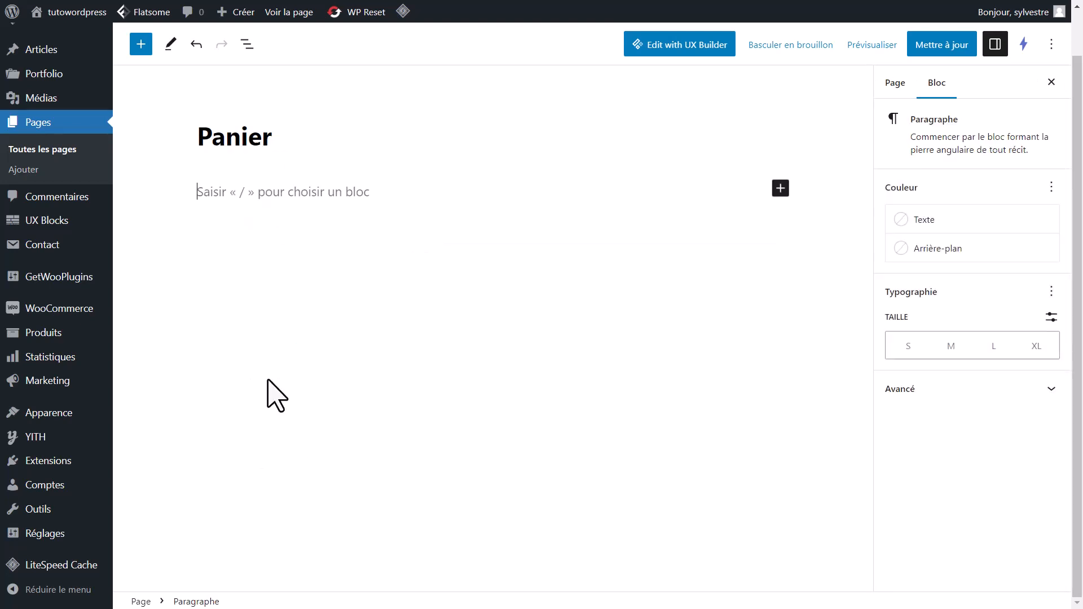
Step: Insert a new Code court block on the Panier page containing the shortcode [woocommerce_cart]
left_click(781, 189)
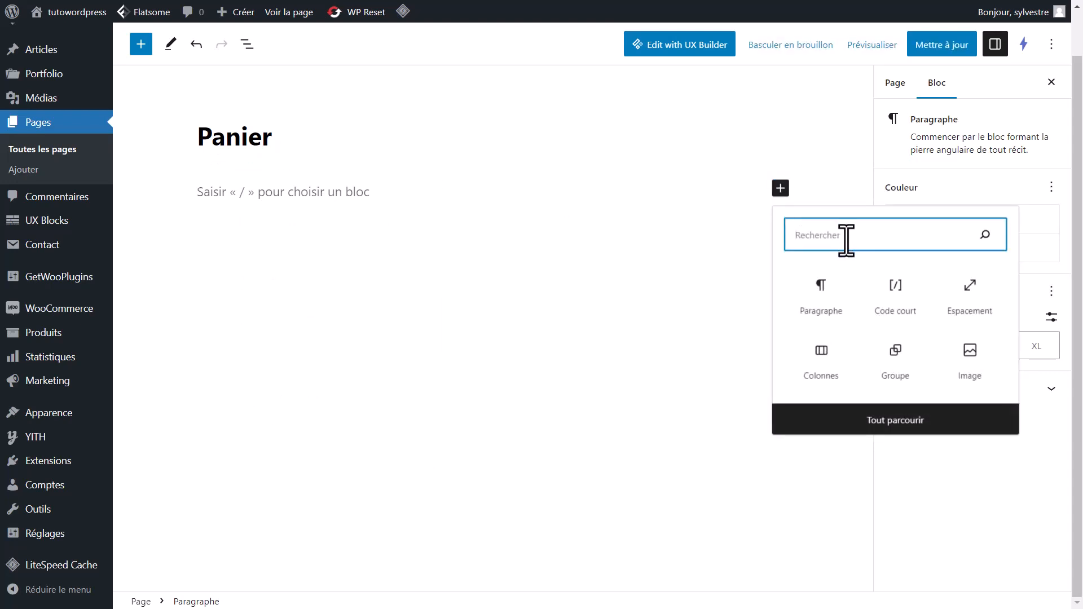
type("co")
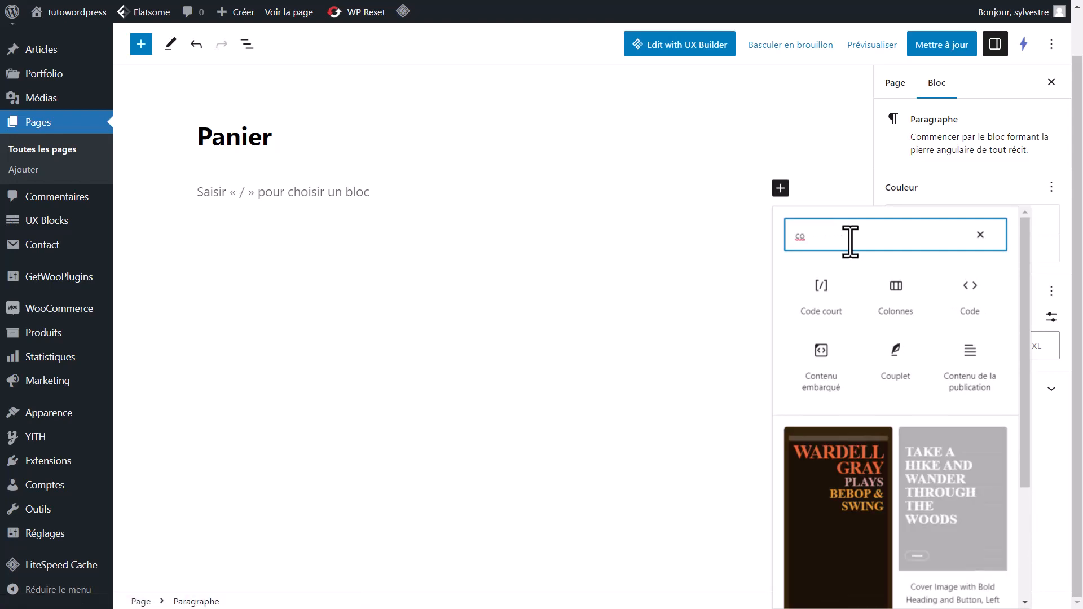
type("de")
left_click(821, 291)
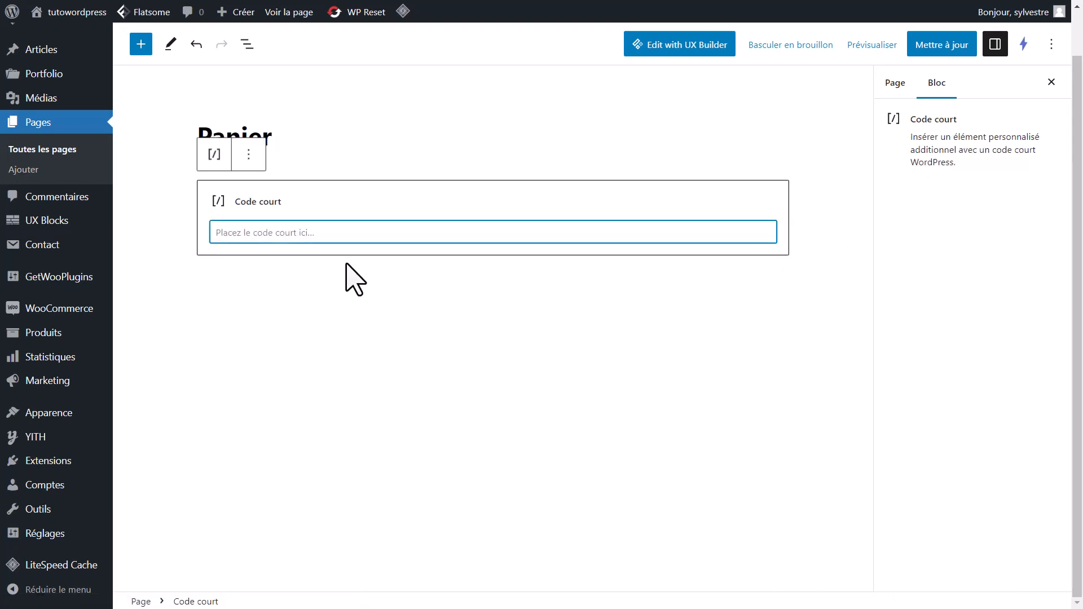
type("[woocommerce_cart")
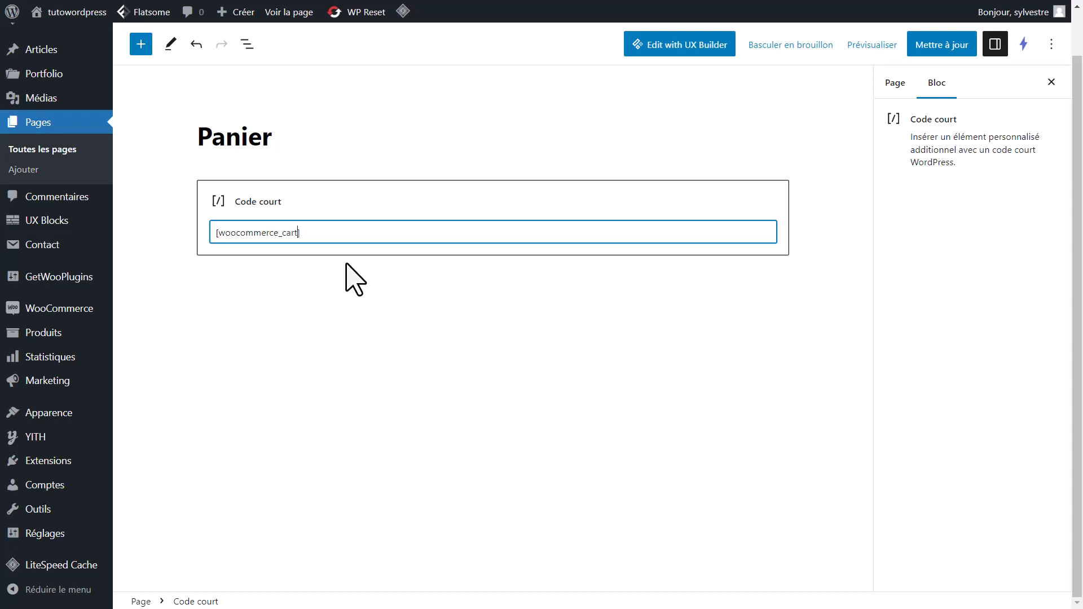
left_click(358, 246)
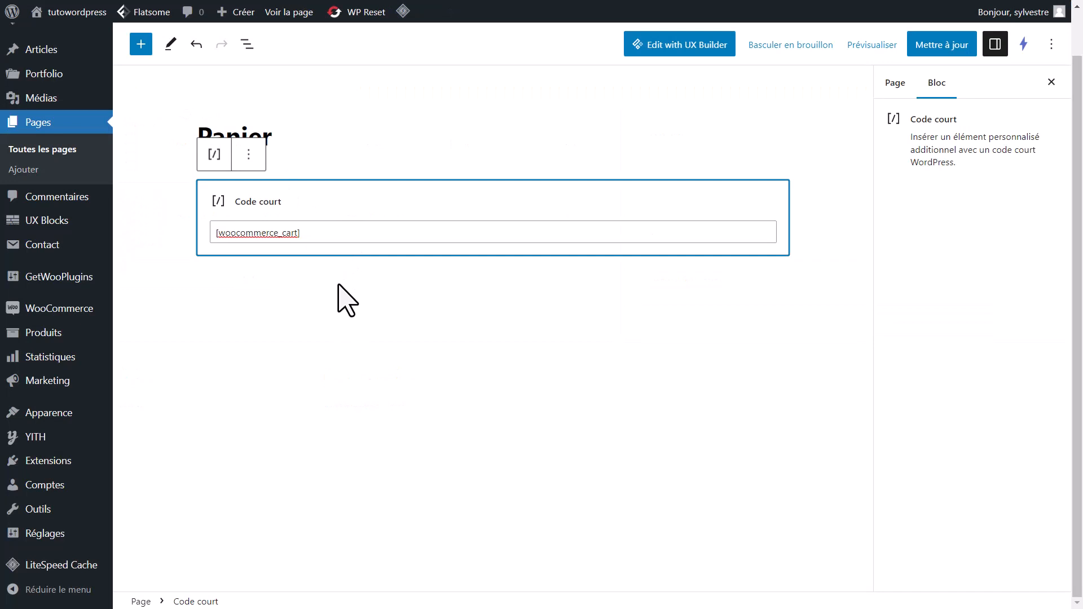
left_click(339, 299)
Step: Copy the shortcode, clear it from the Code court block and update the Panier page with the block empty
left_click(311, 229)
left_click_drag(317, 232, 203, 235)
key("ctrl+c")
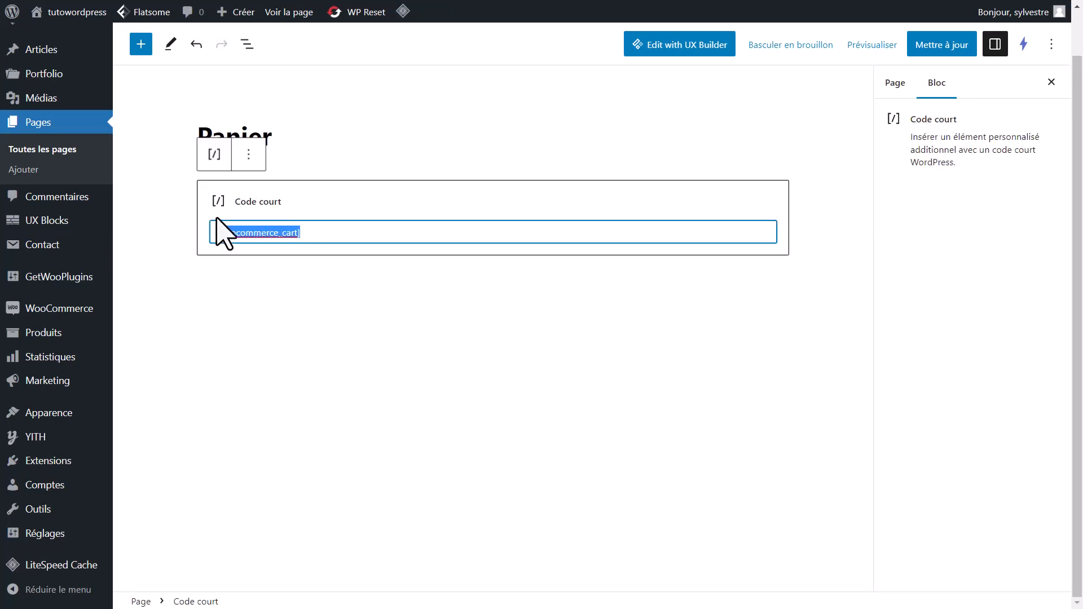
key("Delete")
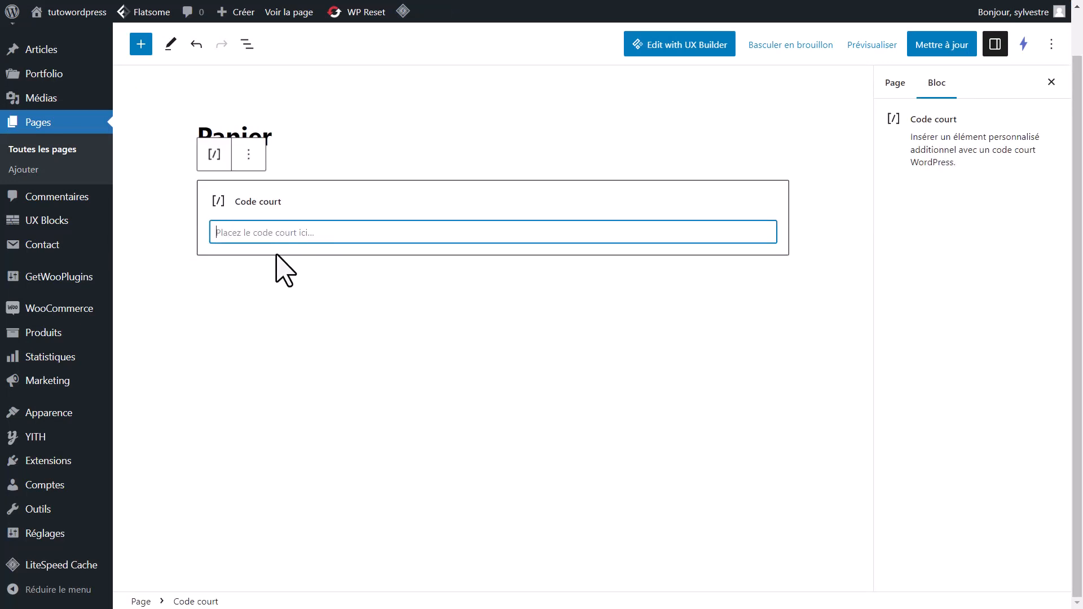
left_click(290, 332)
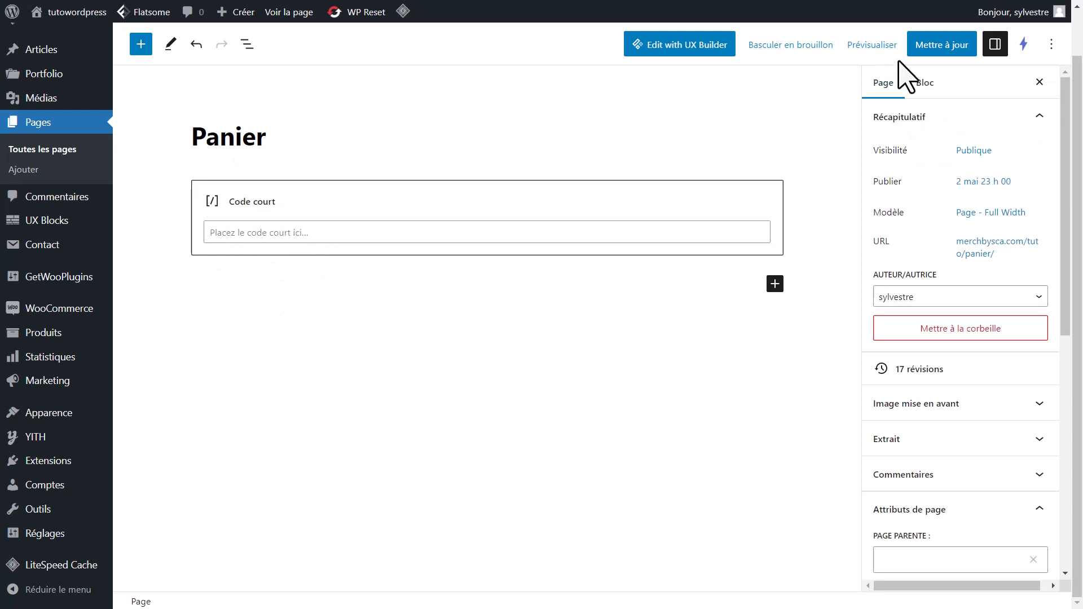
left_click(945, 46)
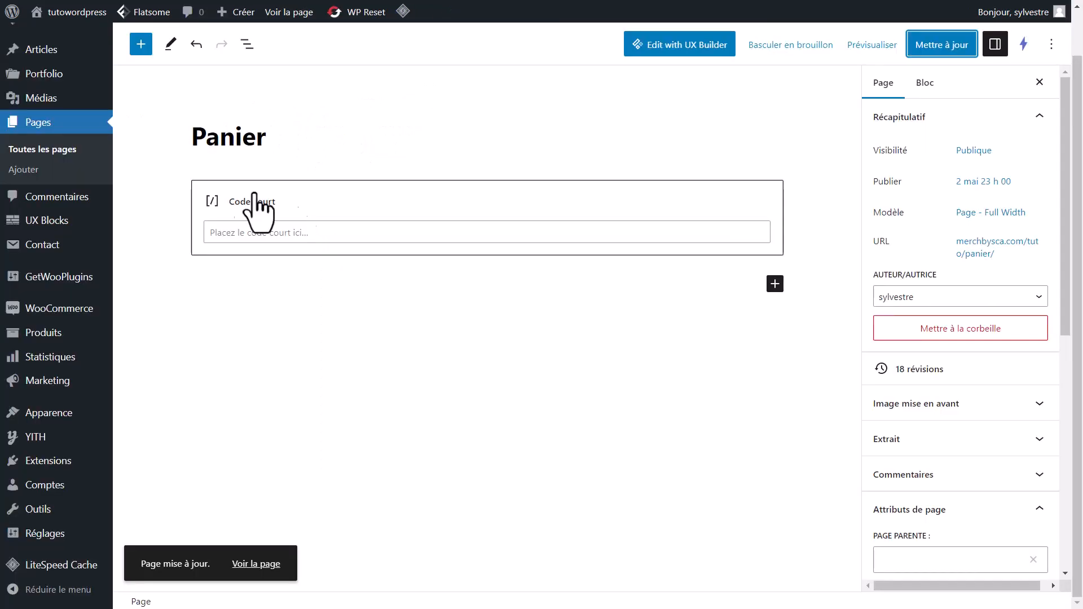
Step: Paste the shortcode [woocommerce_cart] back into the Code court block and update the page
left_click(255, 233)
key("ctrl+v")
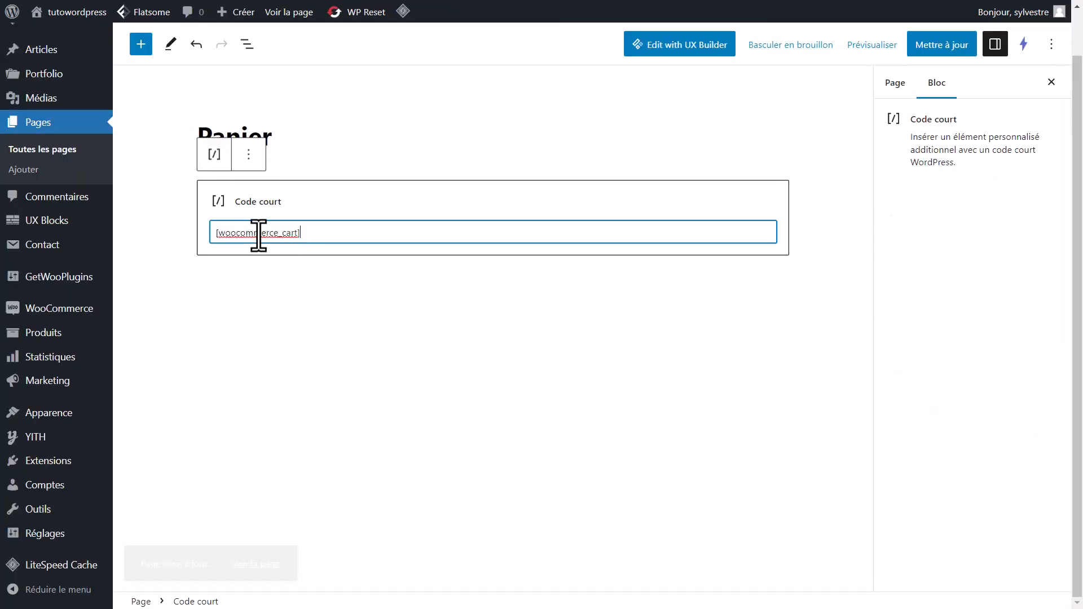
left_click(961, 51)
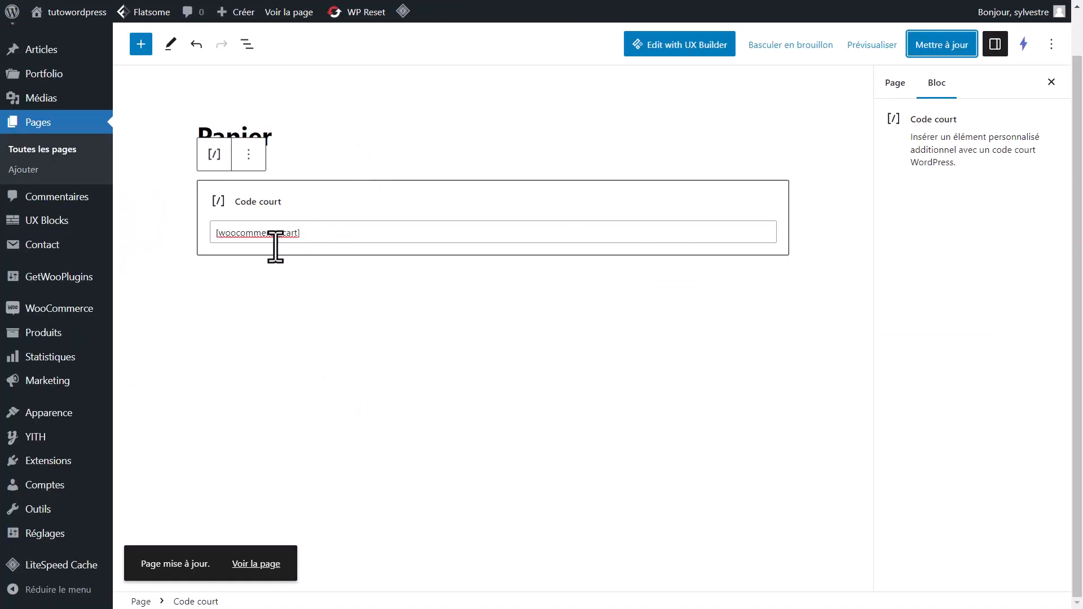
left_click(286, 278)
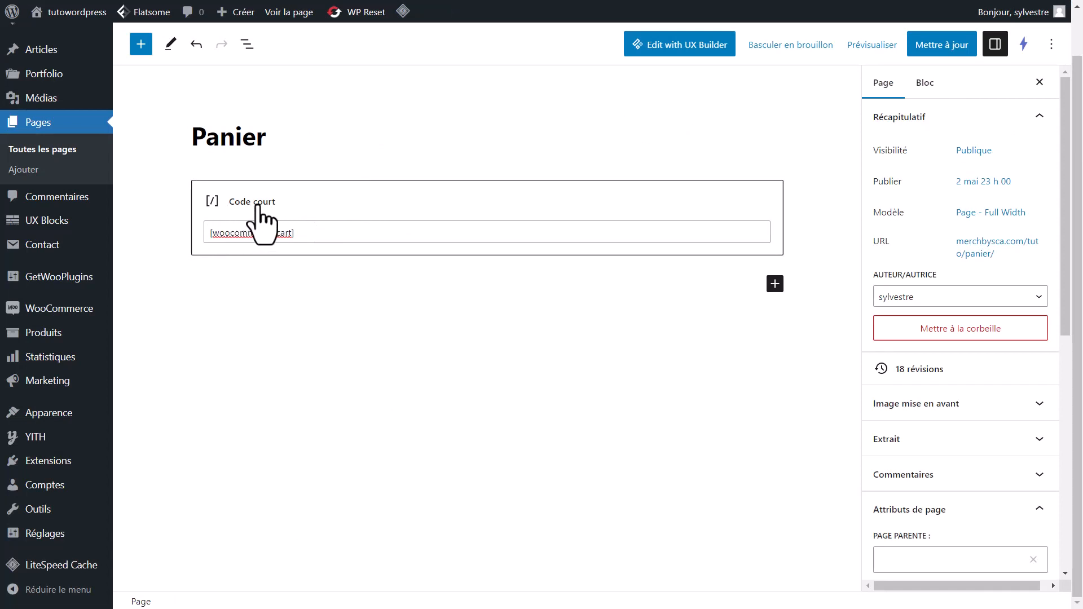
Step: Insert an Espacement block below the Code court block and set its height to 60 px
left_click(775, 284)
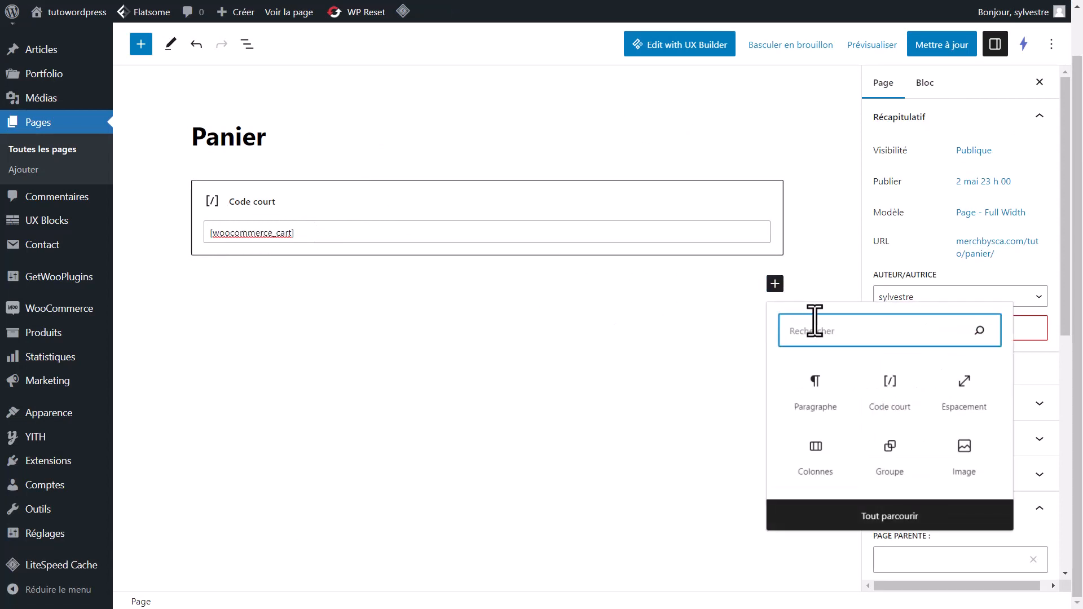
type("espa")
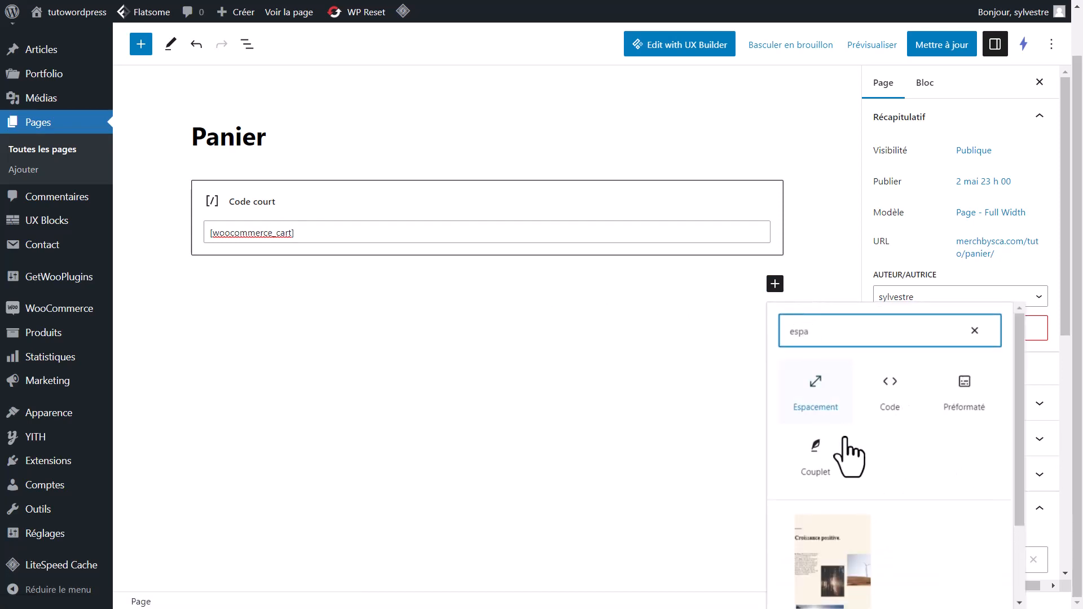
left_click(822, 415)
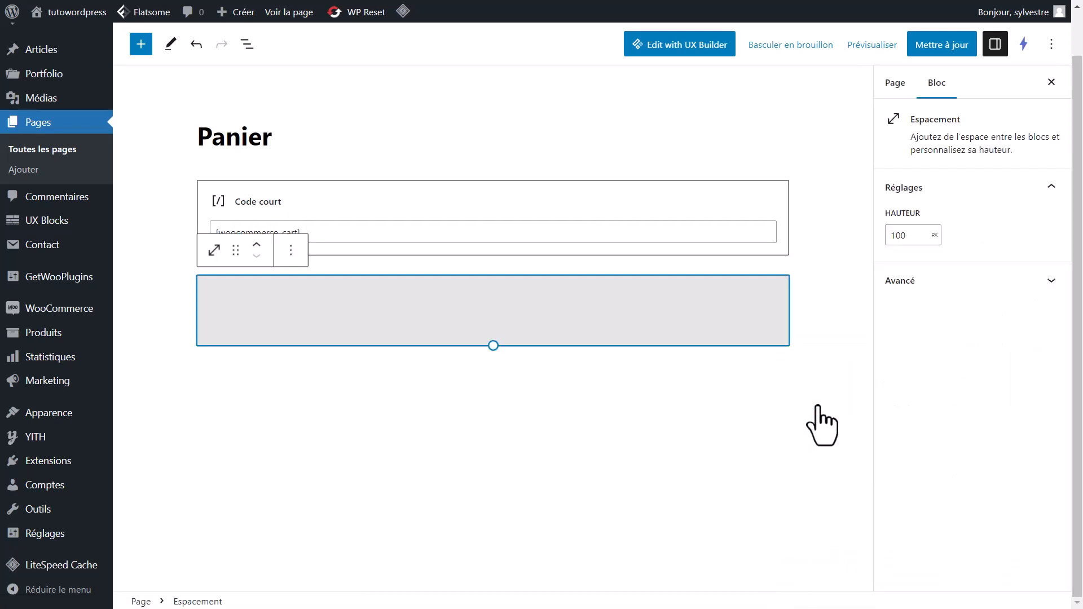
double_click(898, 235)
type("60")
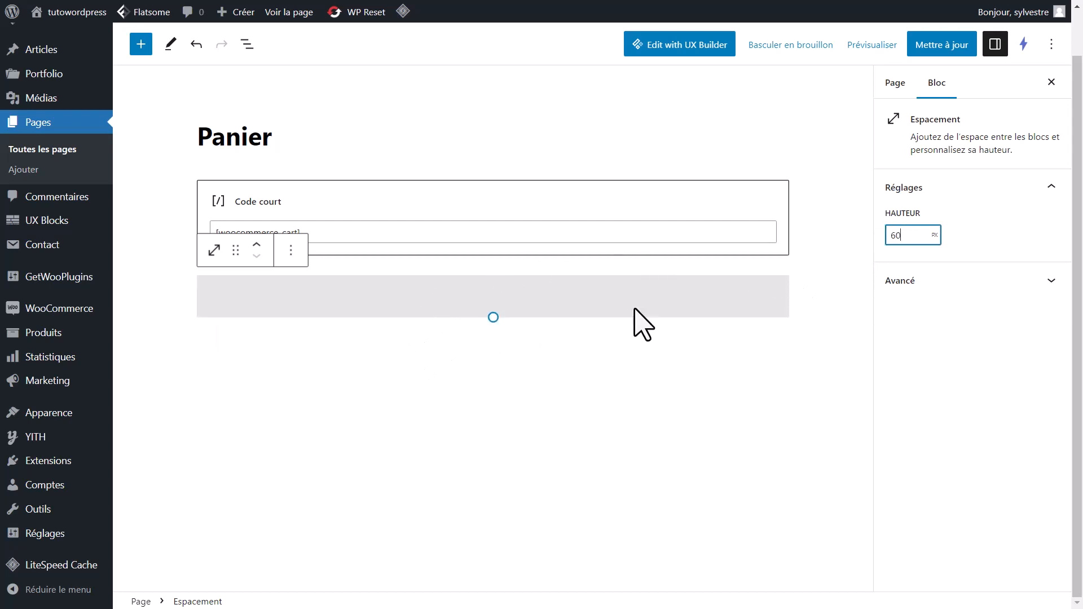
Step: Move the Espacement block above the Code court block, update the page and reload the published cart page to check it
left_click(514, 355)
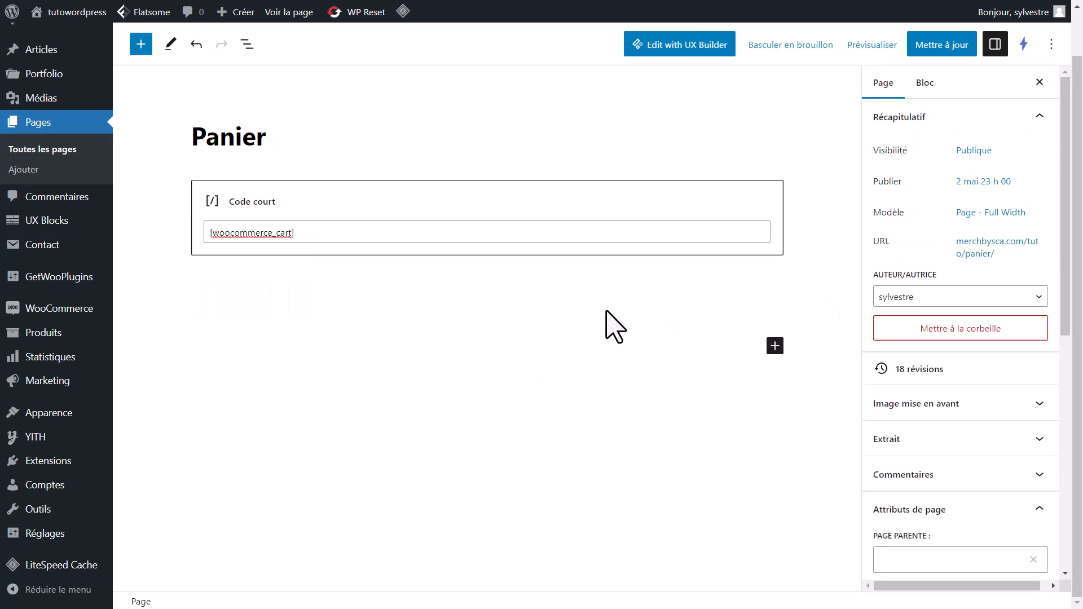
left_click(418, 290)
left_click(257, 240)
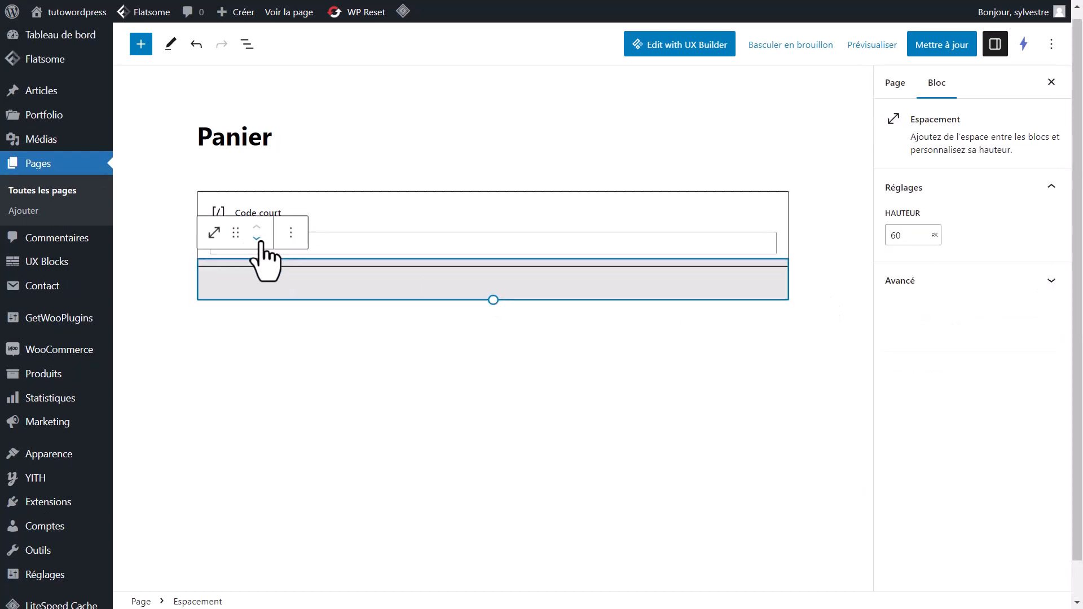
left_click(940, 45)
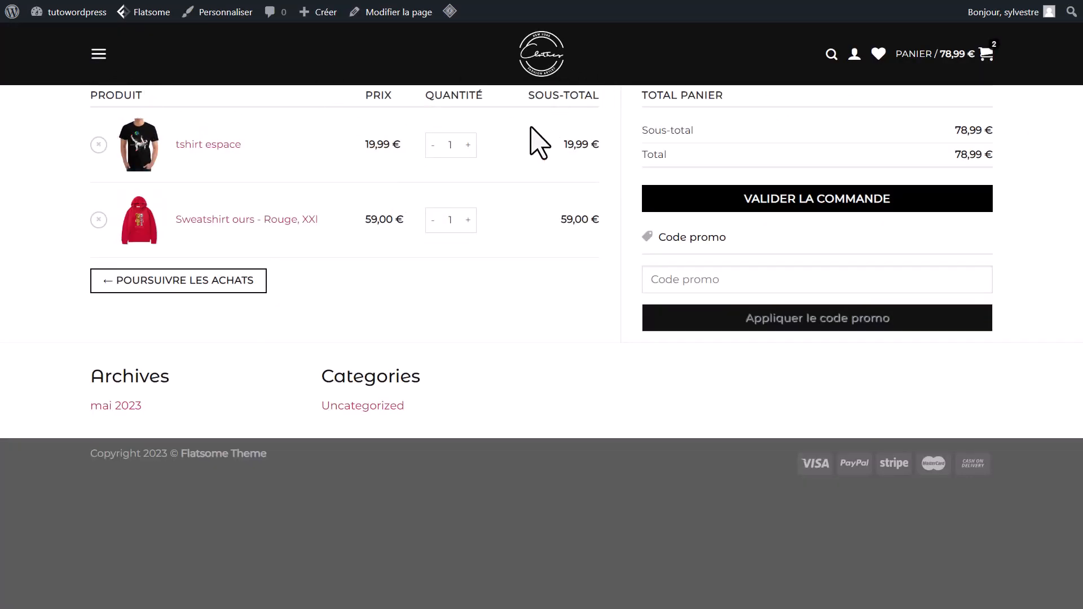
key("F5")
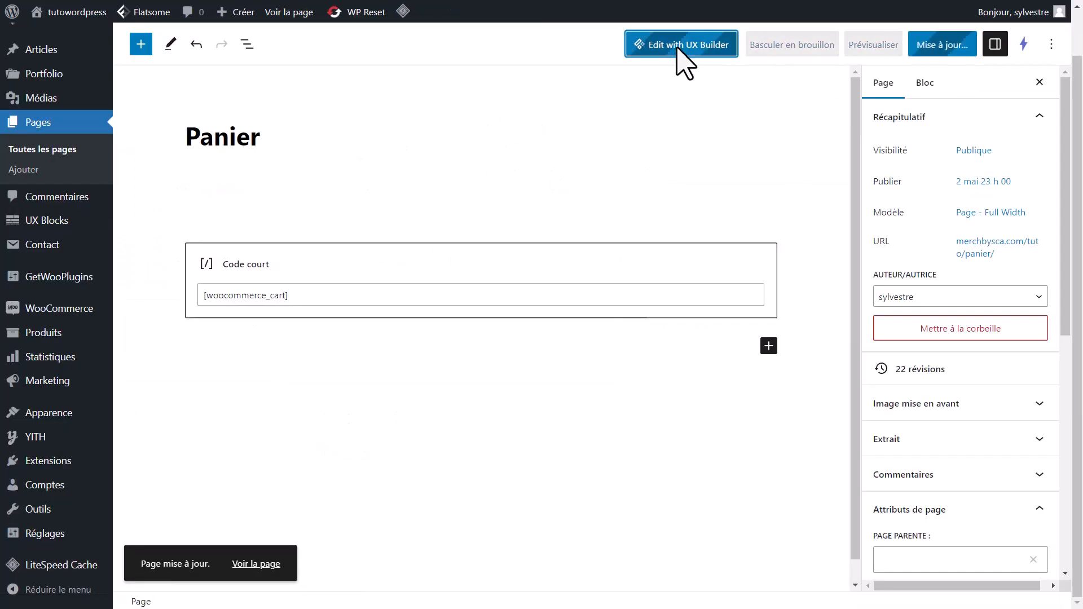
Step: Open the Panier page in UX Builder and add a Section with the default preset below the WP Content Blocks element
left_click(644, 48)
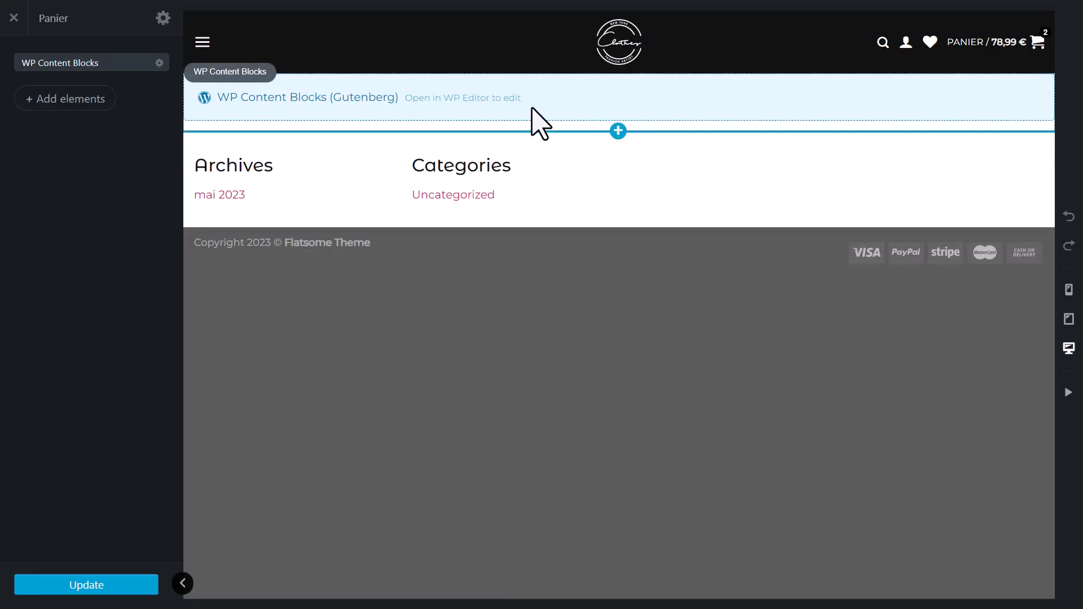
left_click(619, 131)
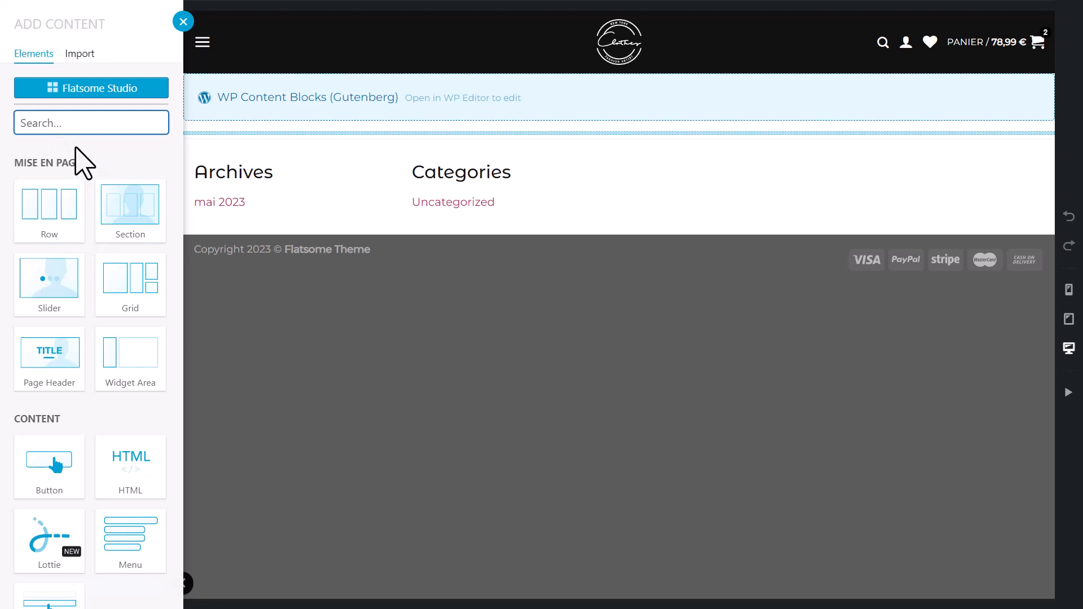
type("se")
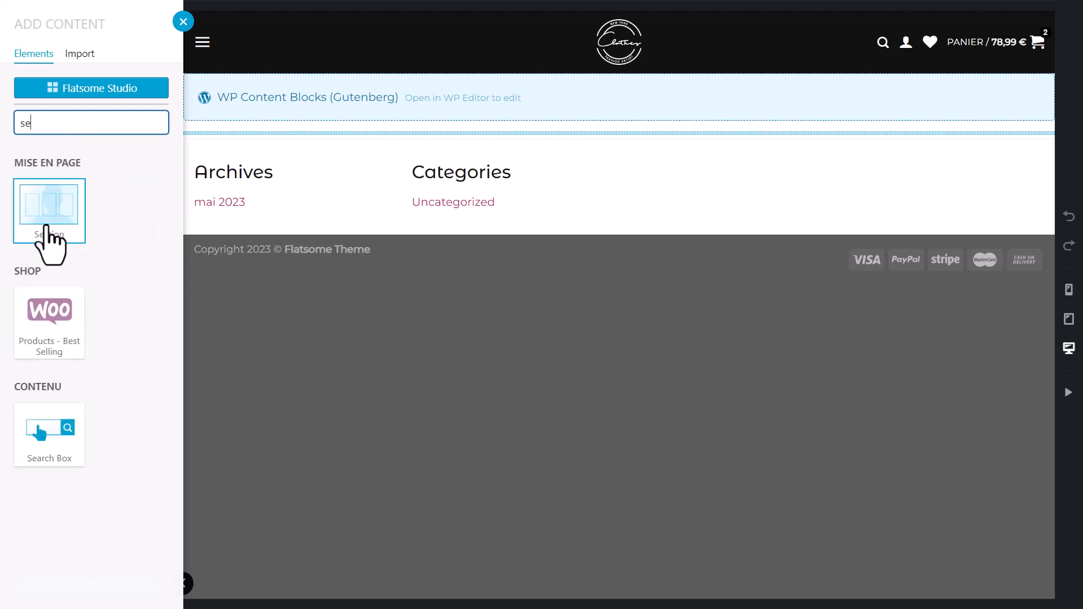
left_click(46, 214)
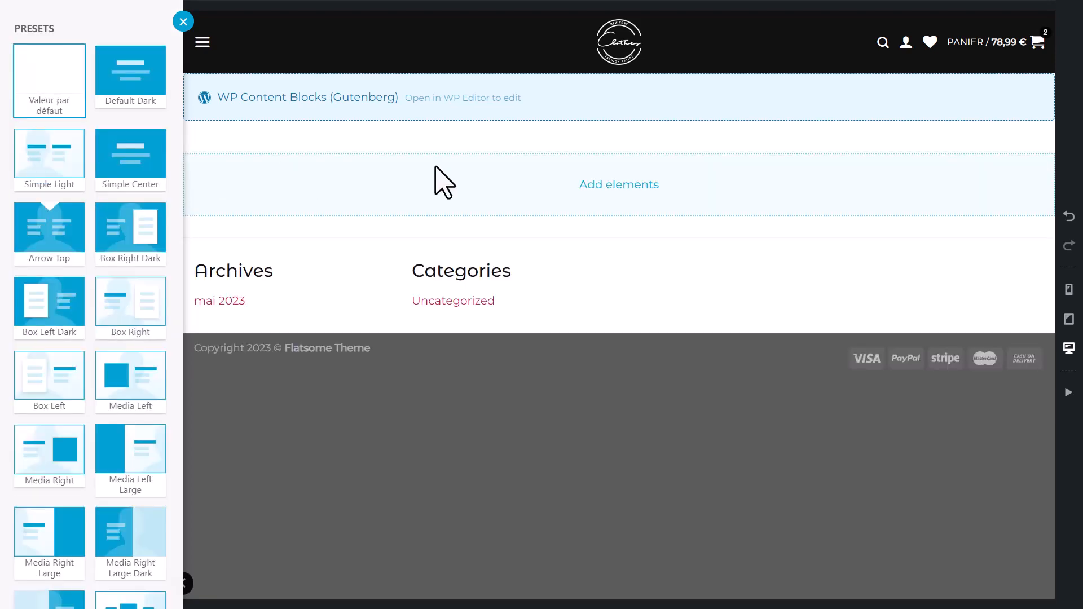
left_click(604, 198)
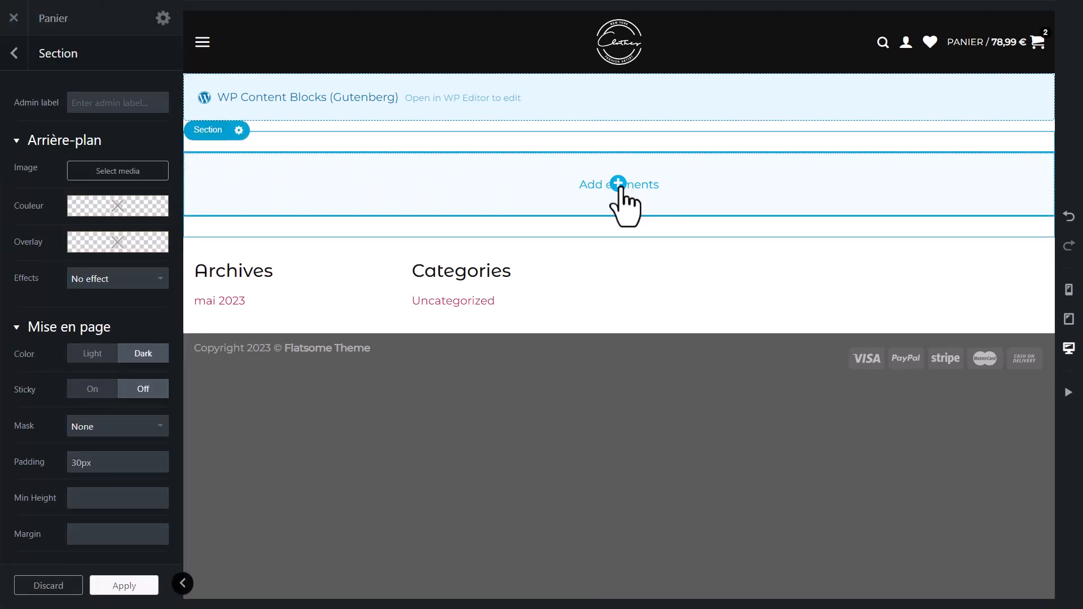
Step: Add a Row with the single-column preset inside the new section
left_click(625, 187)
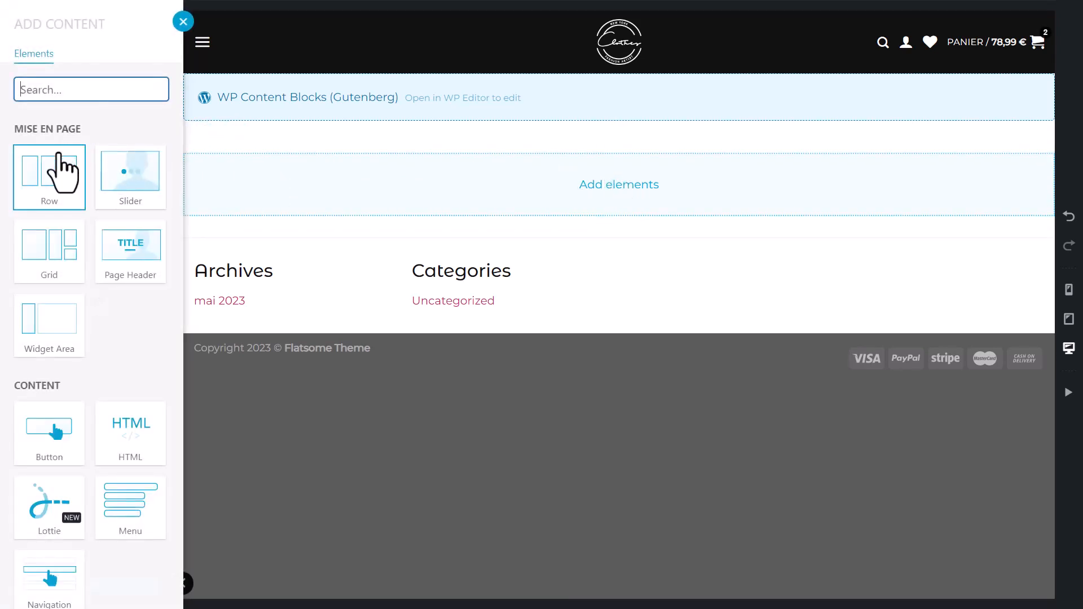
left_click(45, 187)
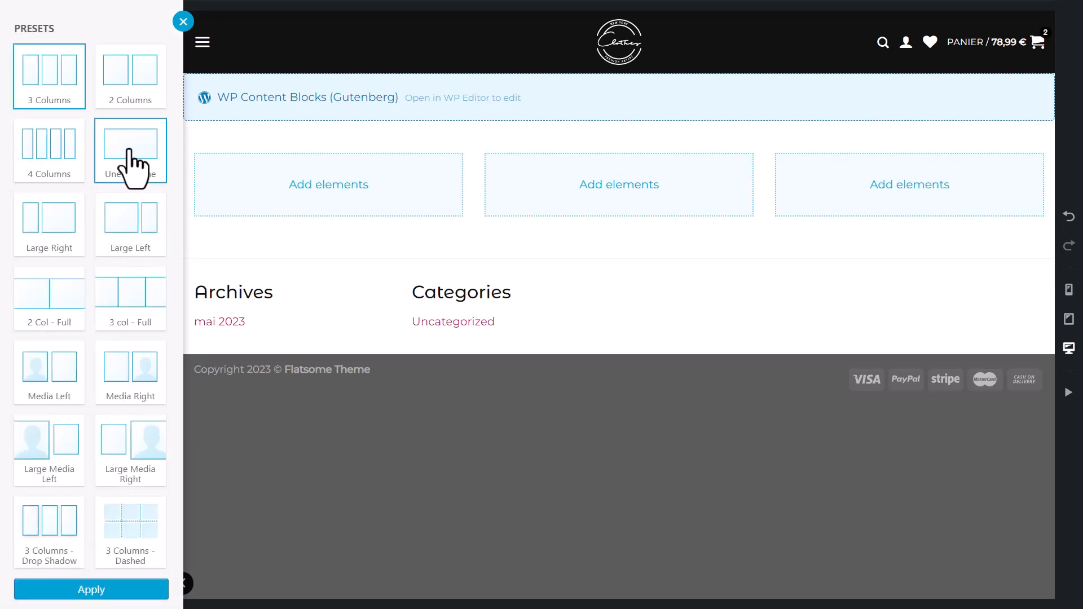
left_click(129, 164)
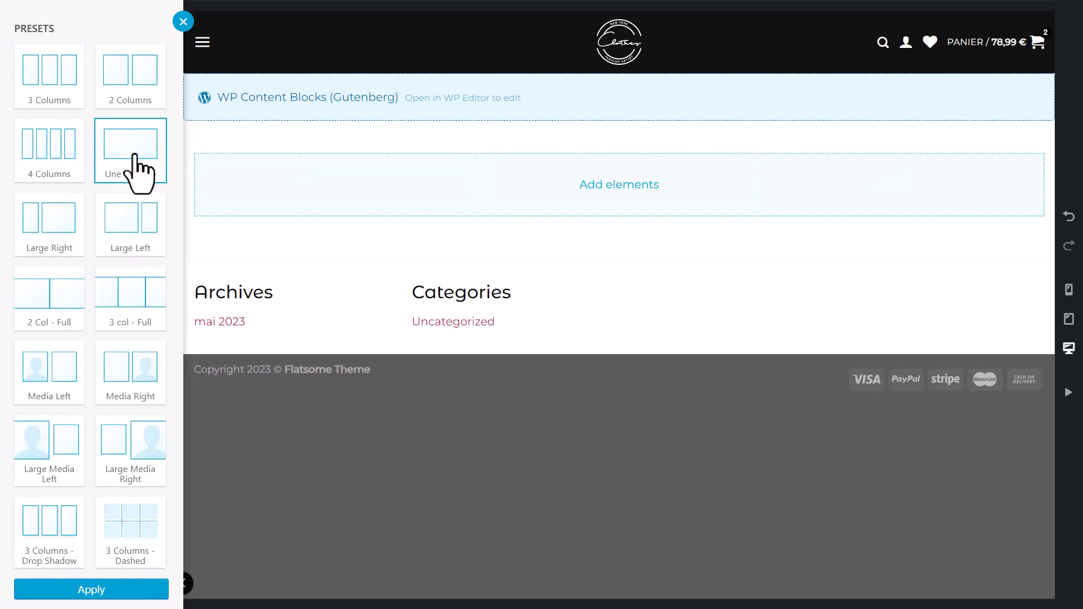
left_click(121, 591)
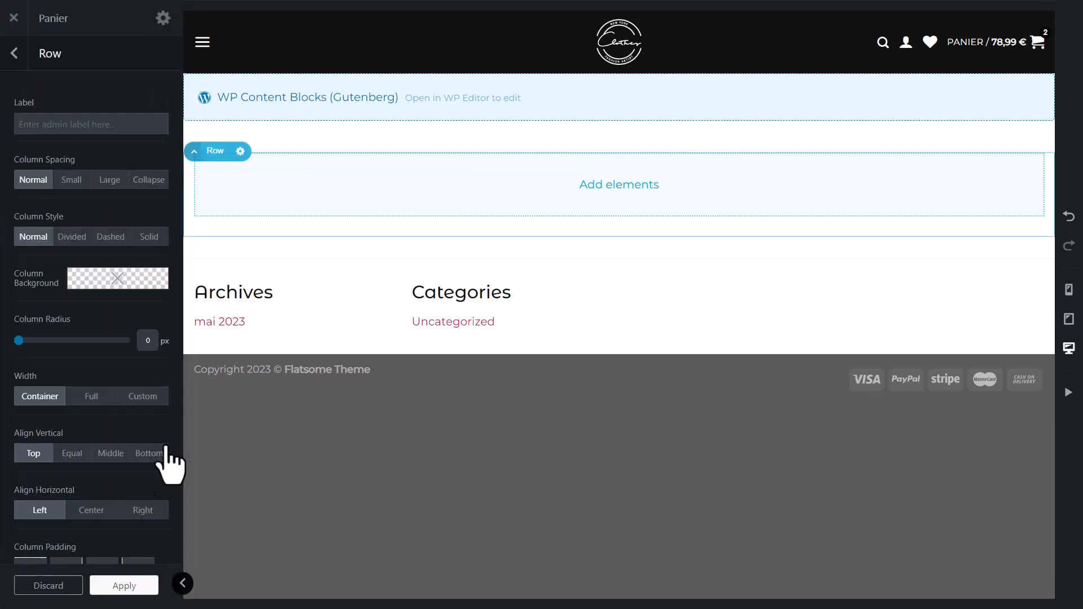
Step: Add a Text element with the Headline preset inside the section's single column
left_click(619, 184)
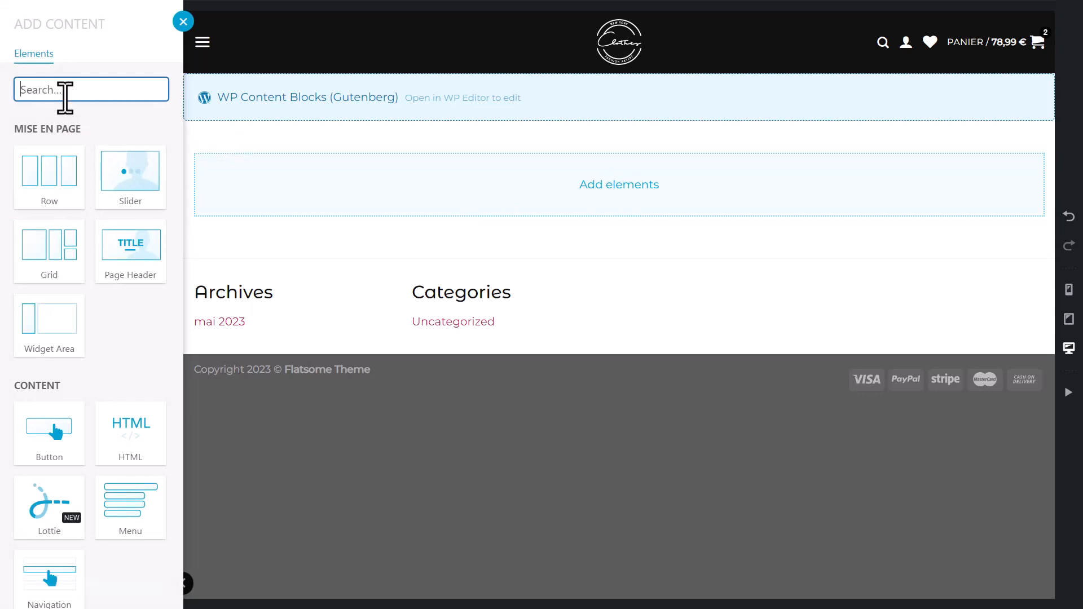
type("tex")
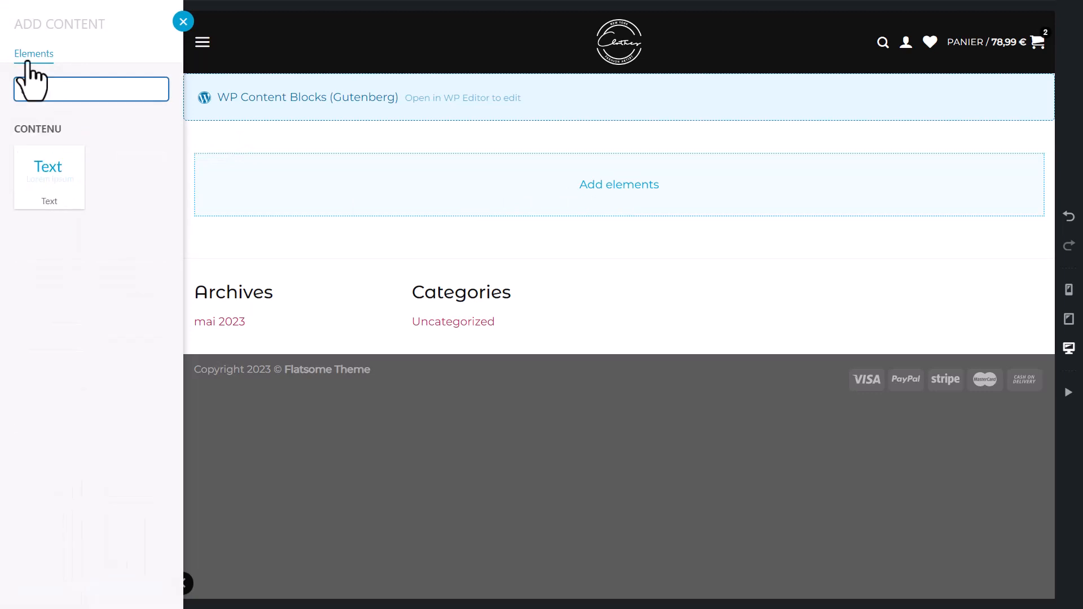
left_click(68, 186)
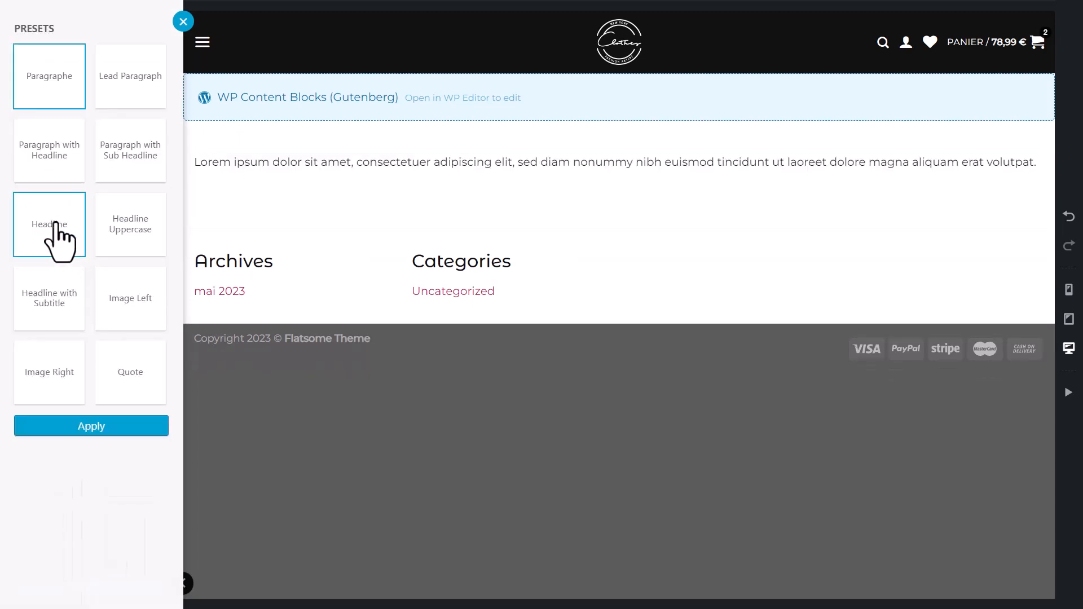
left_click(59, 222)
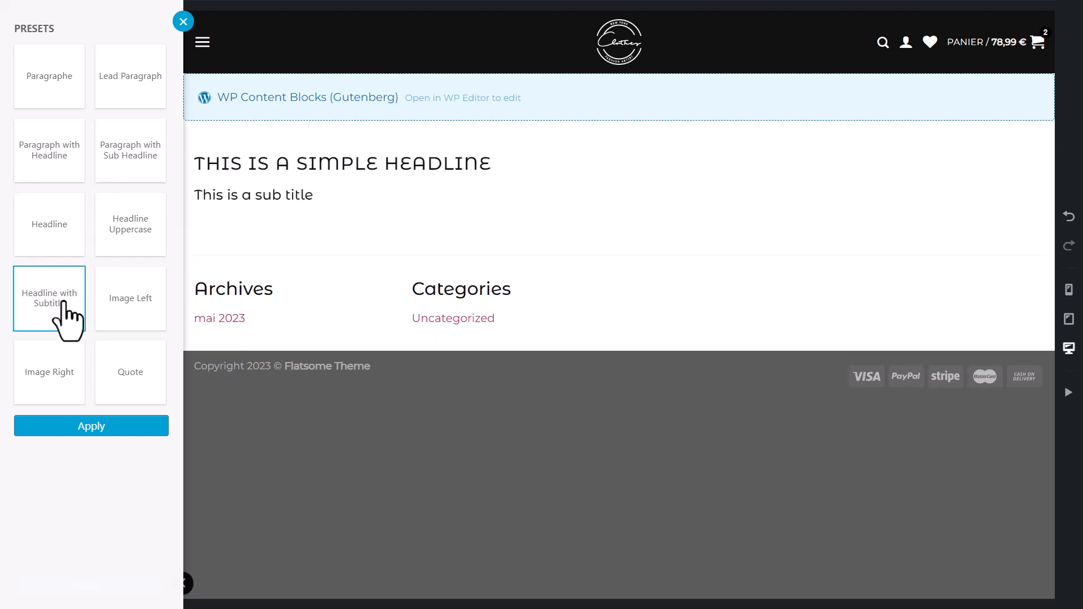
left_click(118, 427)
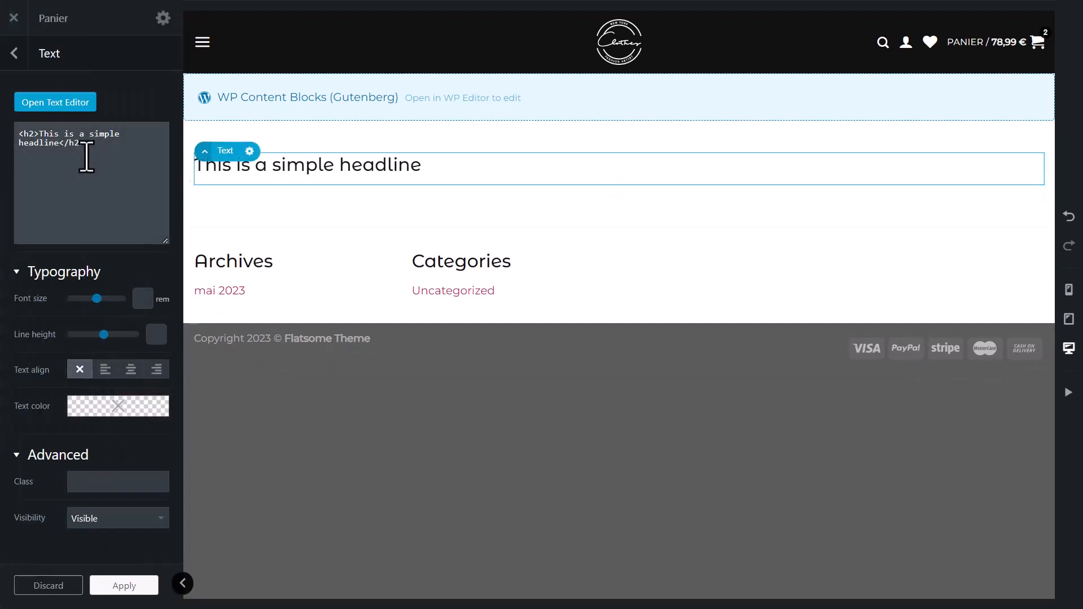
Step: Replace the placeholder headline with "Panier" in the text editor, keeping the Titre 2 format
left_click_drag(61, 144, 47, 134)
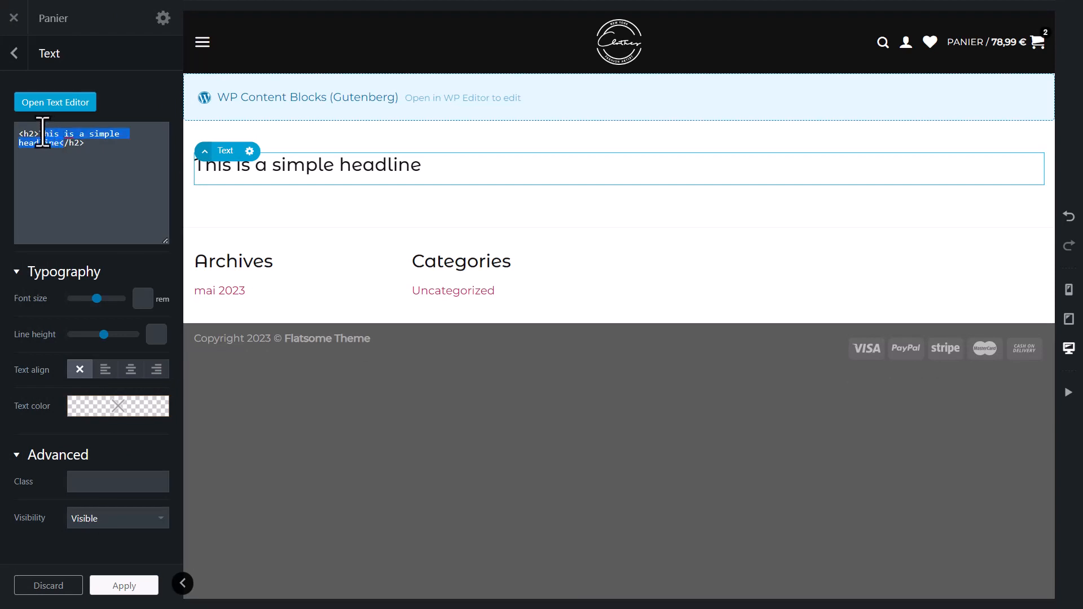
left_click(50, 103)
left_click_drag(228, 140, 14, 143)
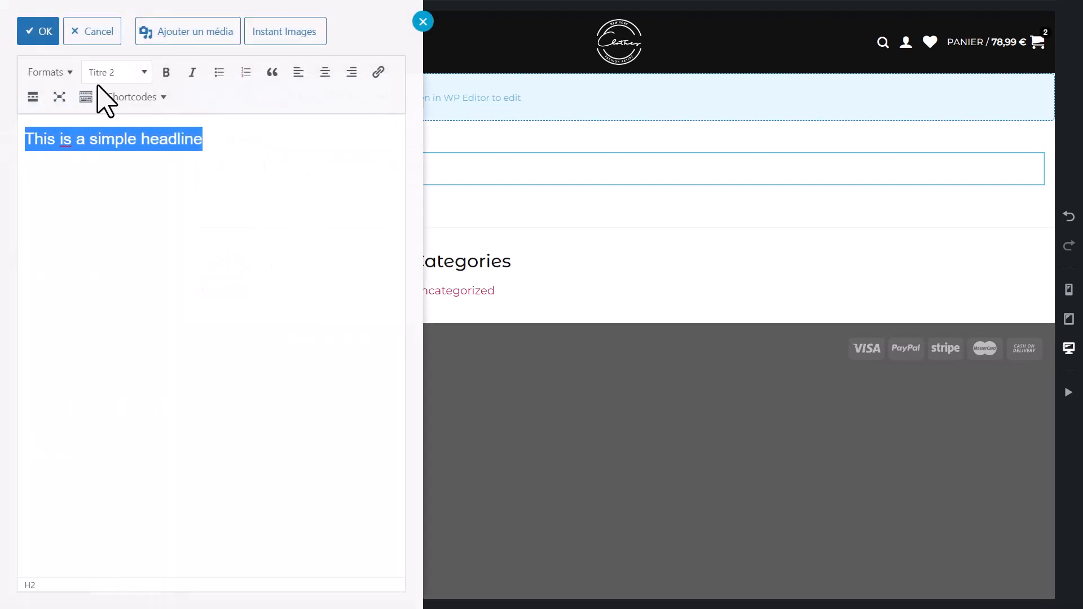
type("Panier")
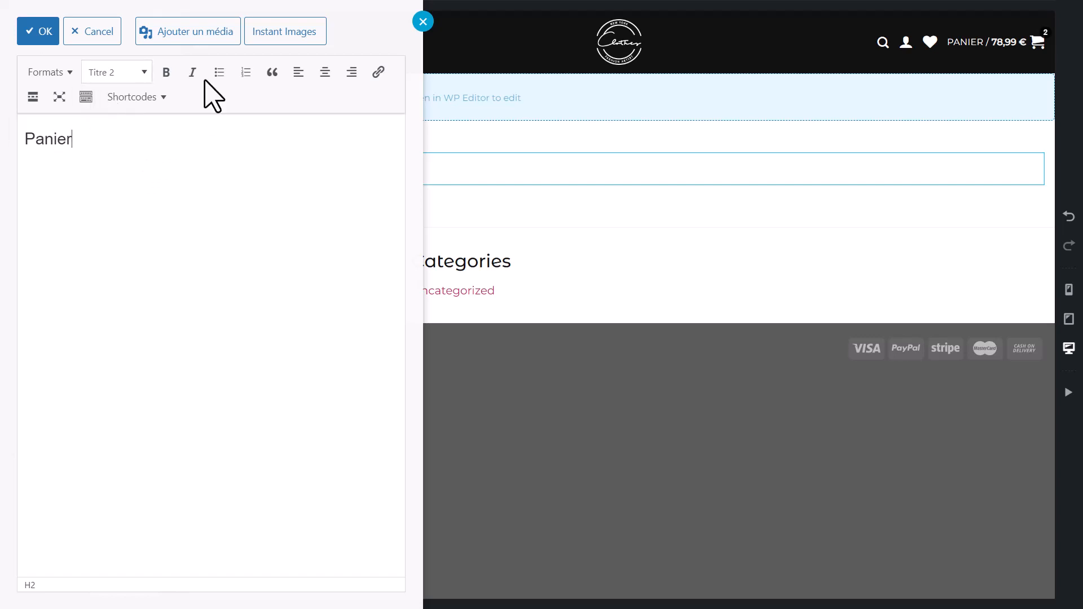
left_click(39, 33)
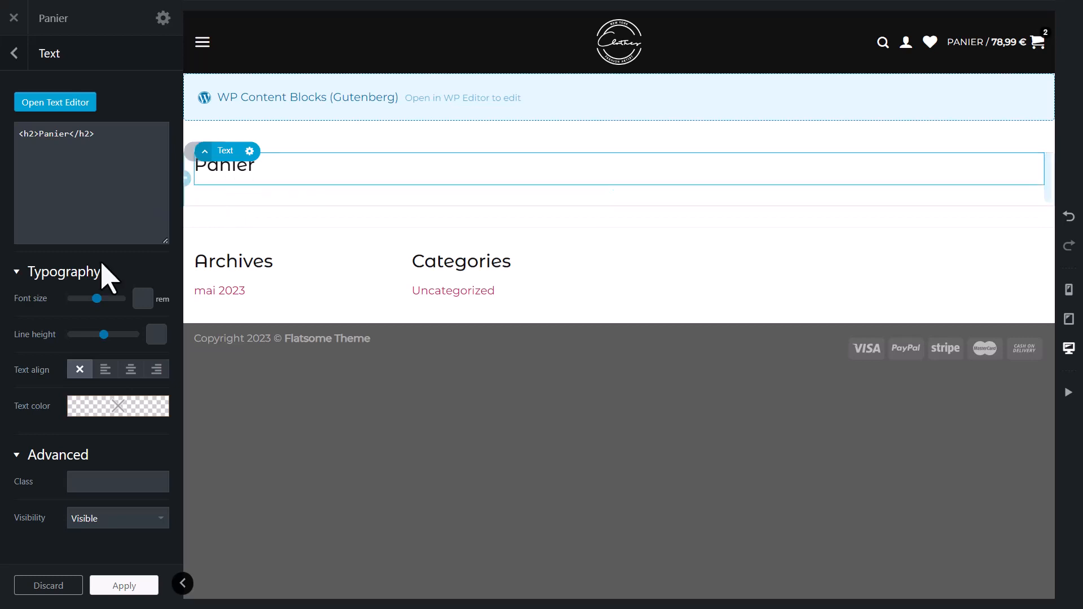
Step: Set the Panier headline's font size to 0.8 rem and its text color to white
left_click(92, 299)
left_click_drag(92, 298, 73, 299)
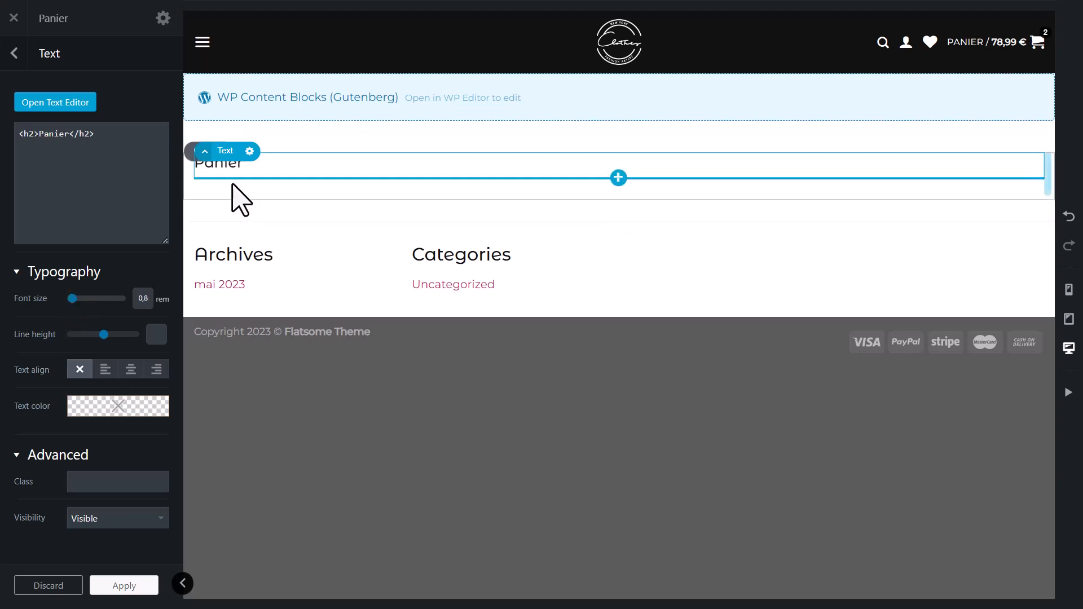
left_click(116, 412)
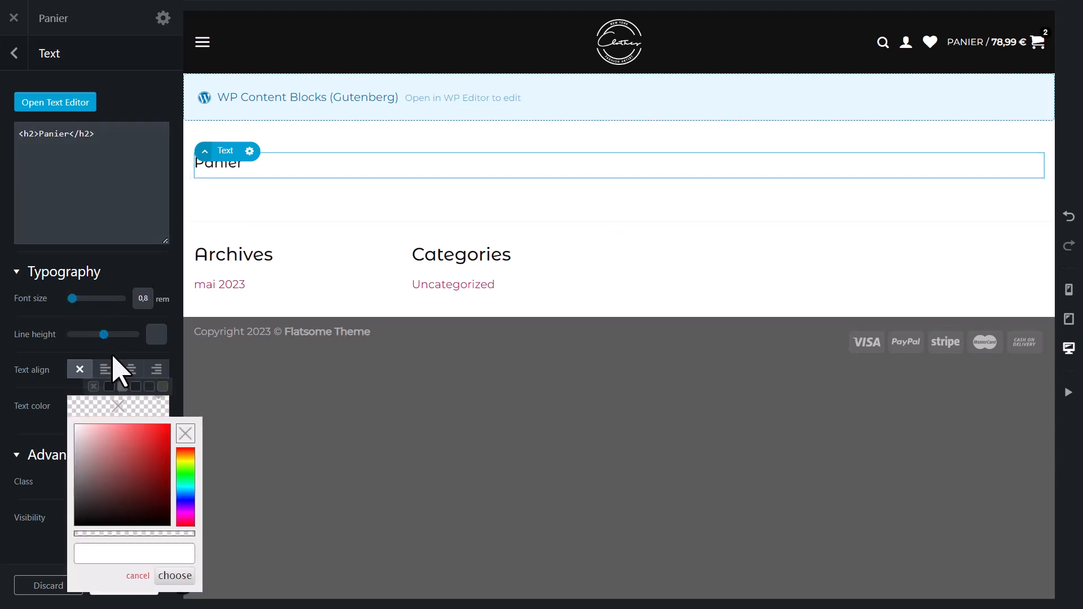
left_click(122, 387)
left_click(37, 409)
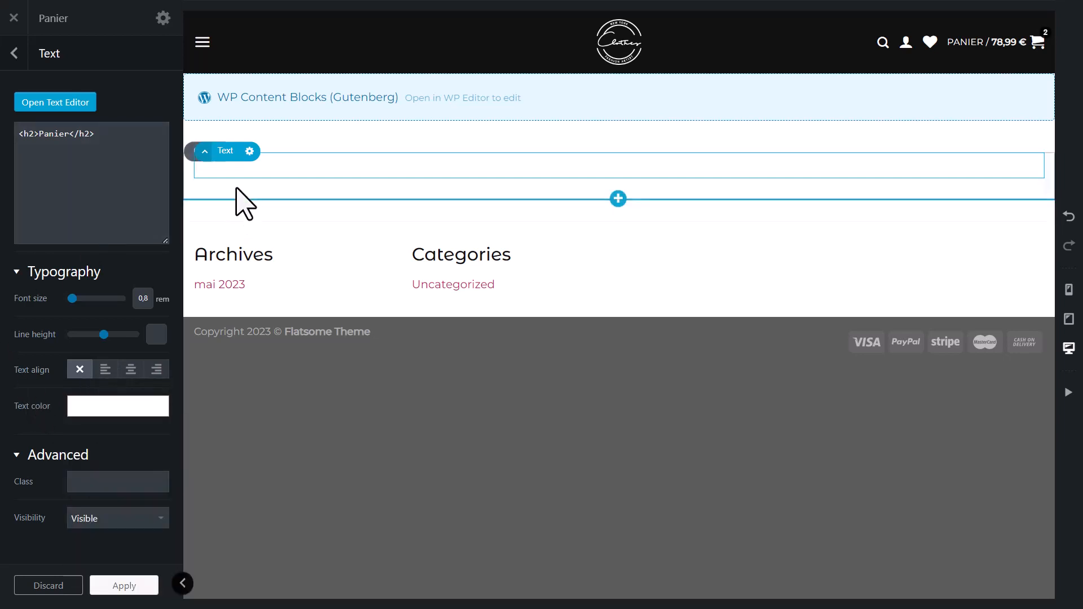
Step: Set the background color of the section containing the Panier headline to black
left_click(215, 146)
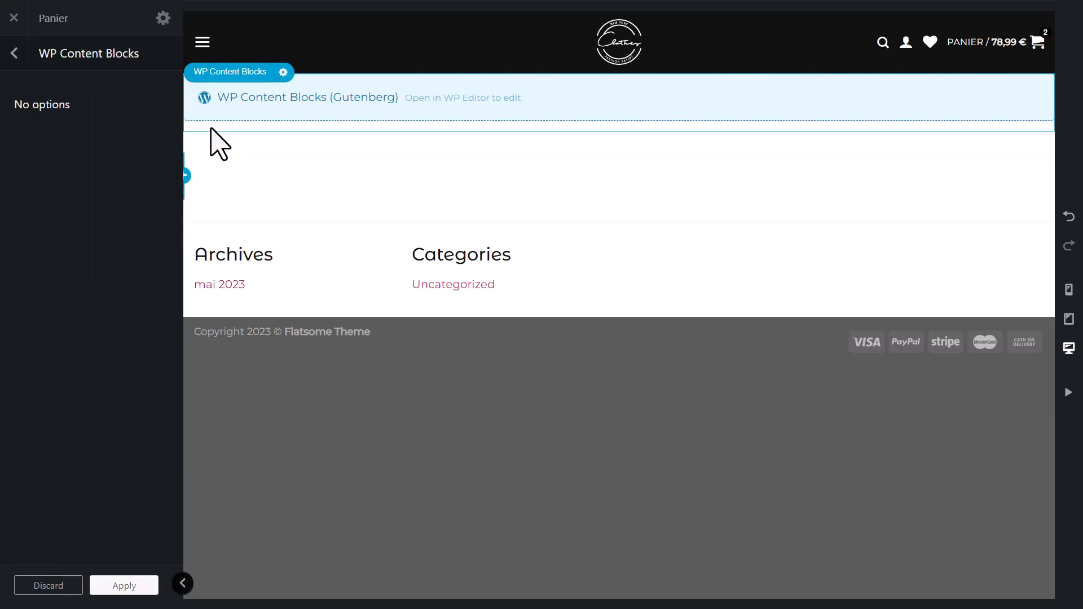
left_click(217, 131)
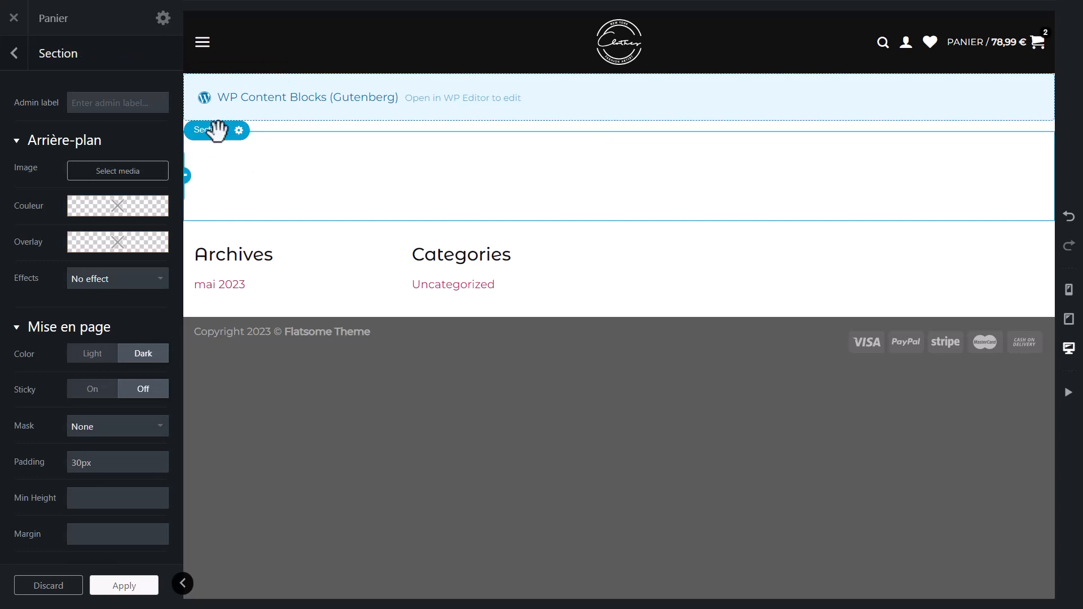
left_click(116, 204)
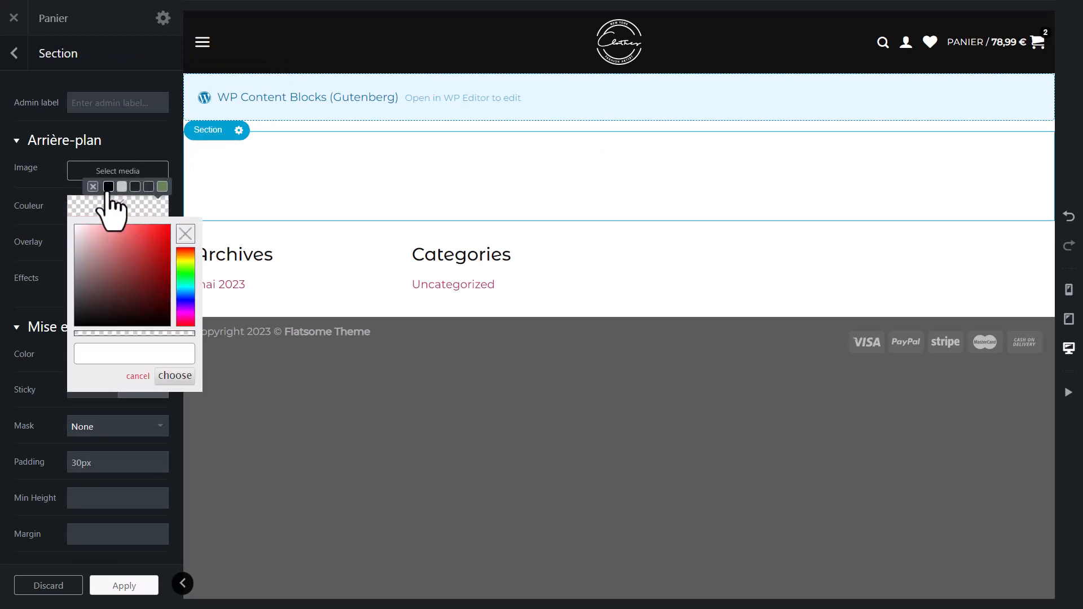
left_click(134, 186)
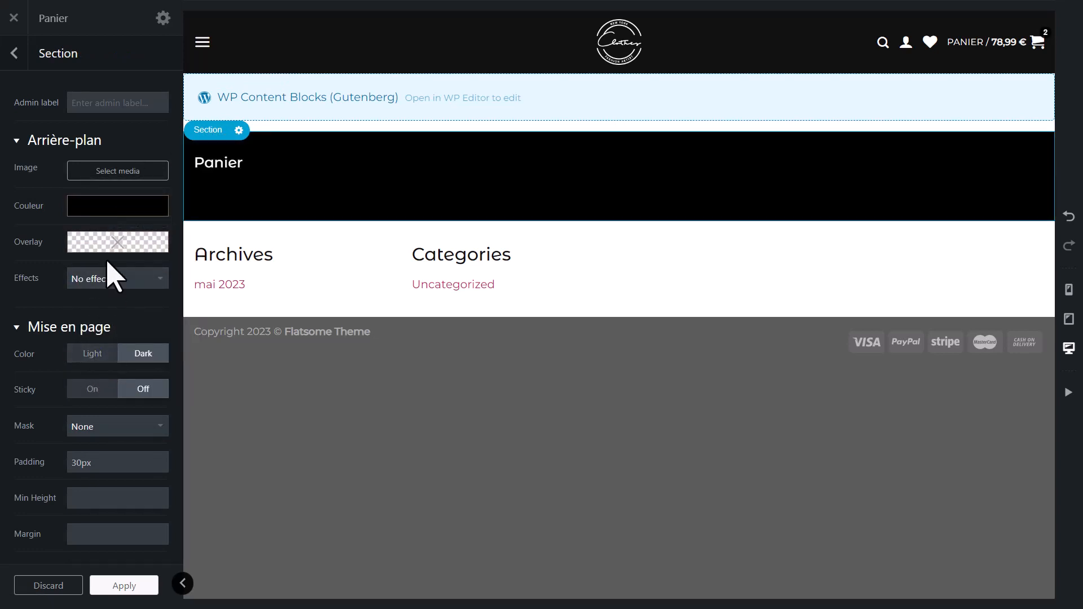
Step: Open the options of the column holding the Panier headline and reduce its bottom margin to -50
left_click(201, 157)
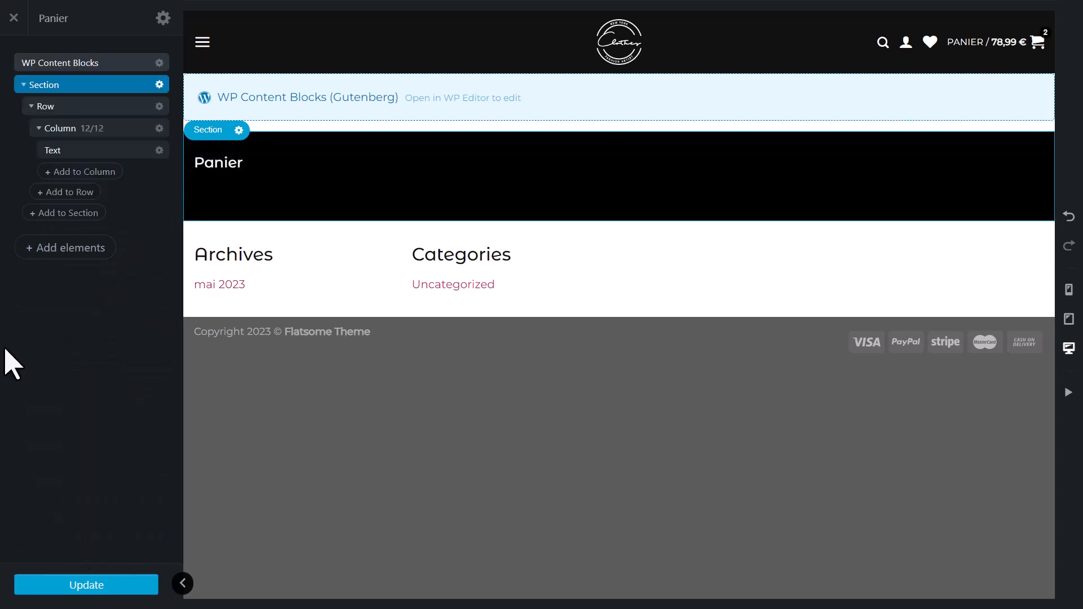
left_click(148, 128)
left_click(159, 129)
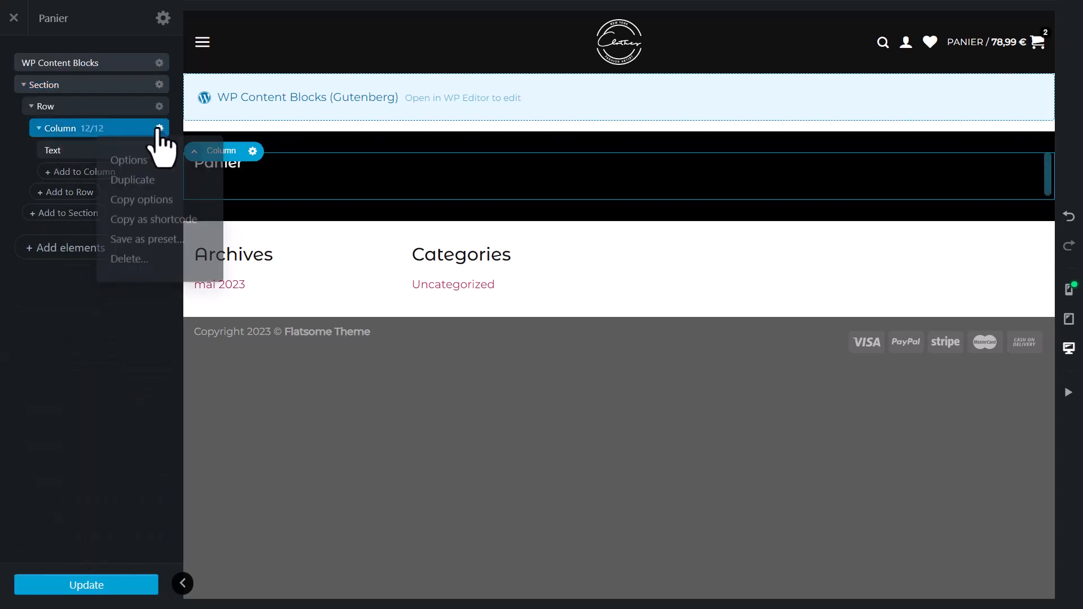
left_click(144, 169)
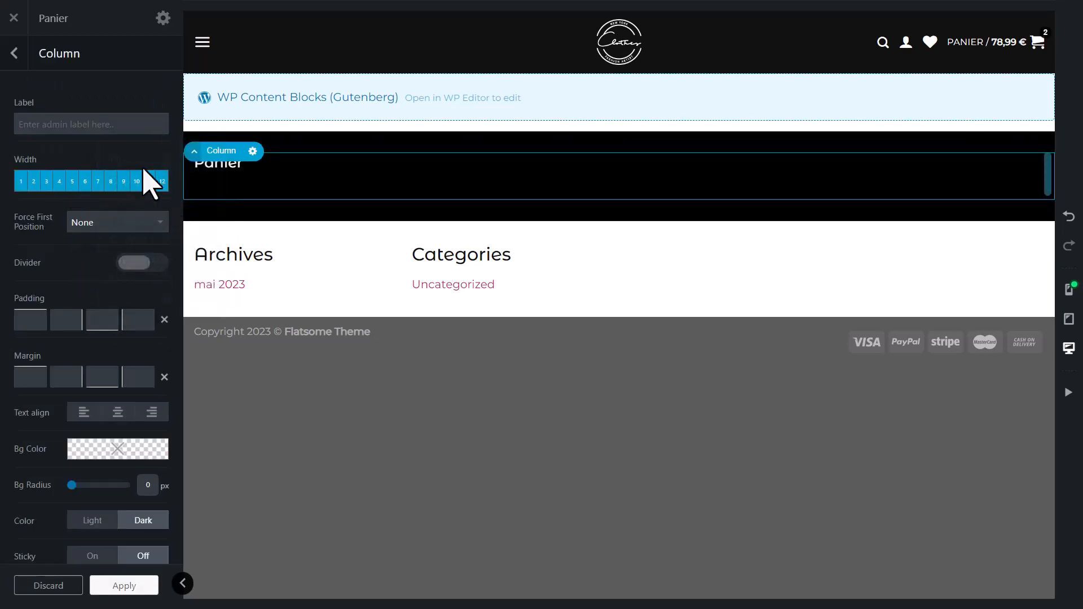
left_click(90, 378)
type("-20")
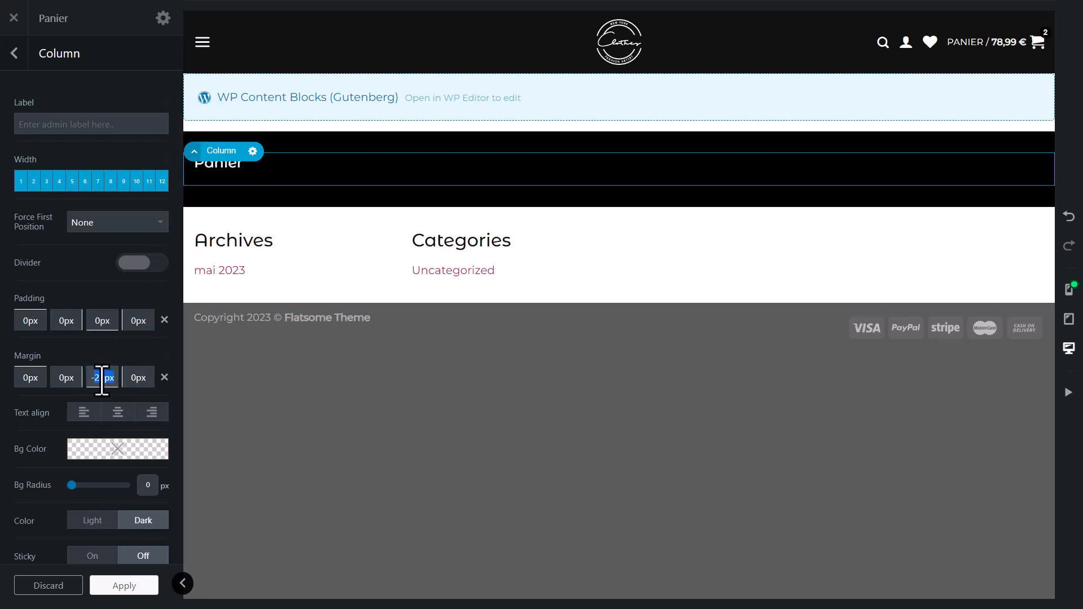
type("0")
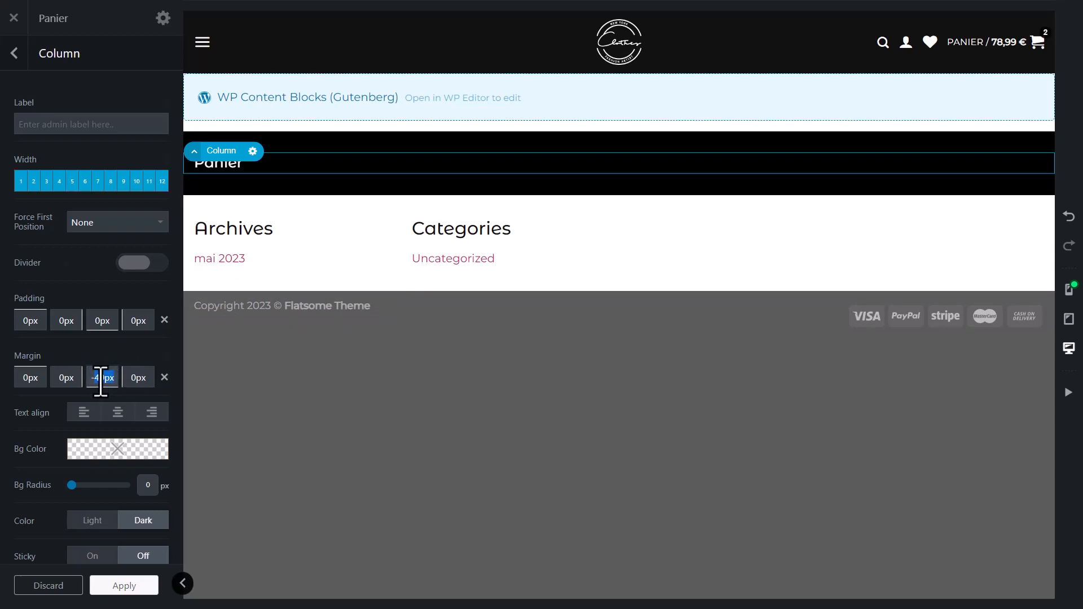
key("BackSpace")
type("0")
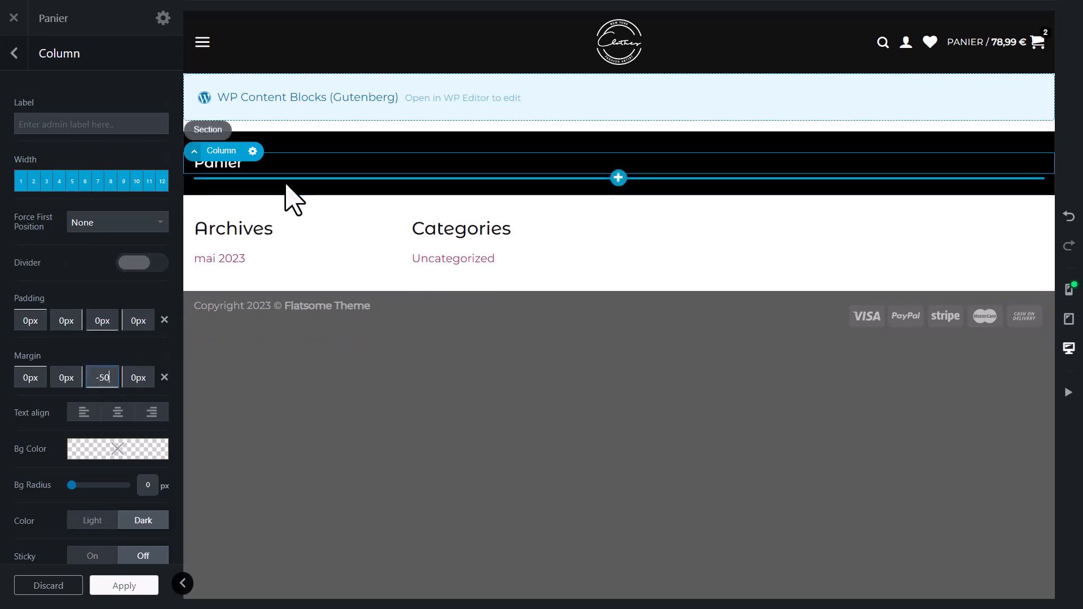
Step: Set the Panier column's bottom margin to -70px for the mobile view, apply it and update the page
left_click(1069, 319)
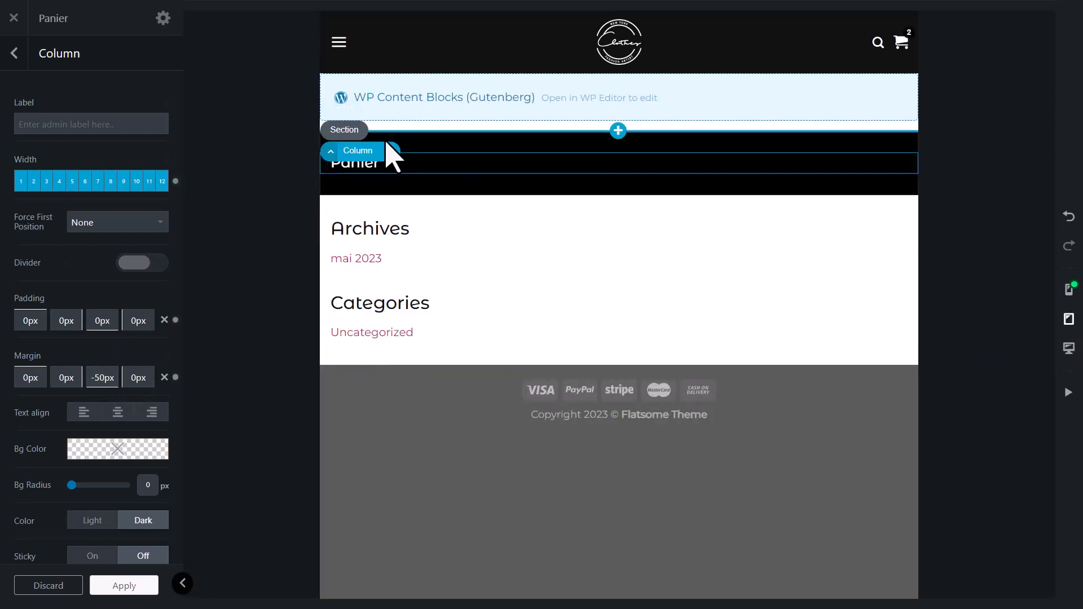
left_click(1069, 290)
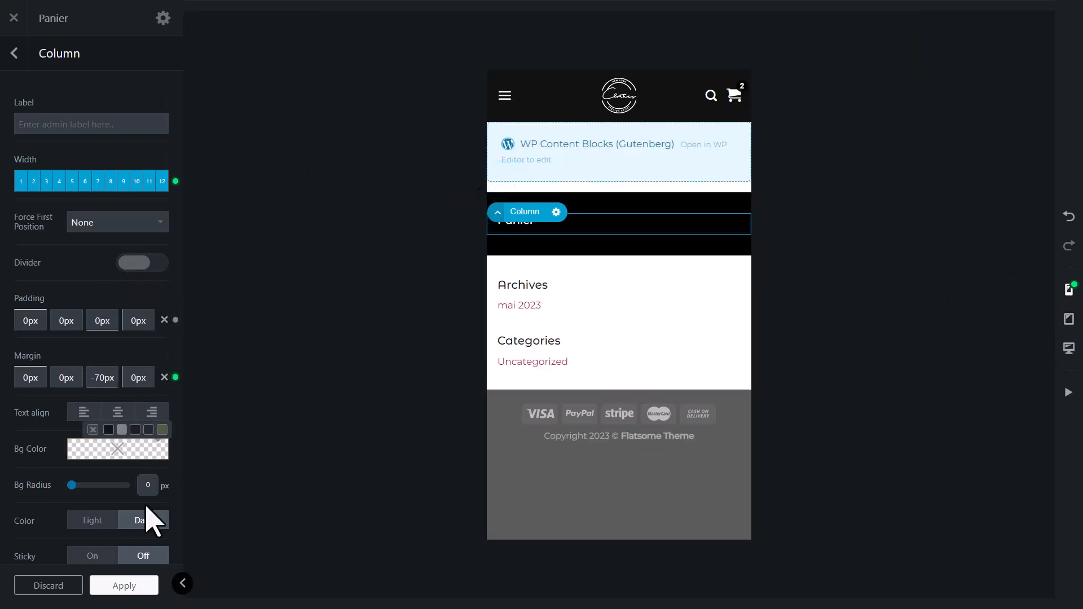
left_click(124, 586)
left_click(85, 580)
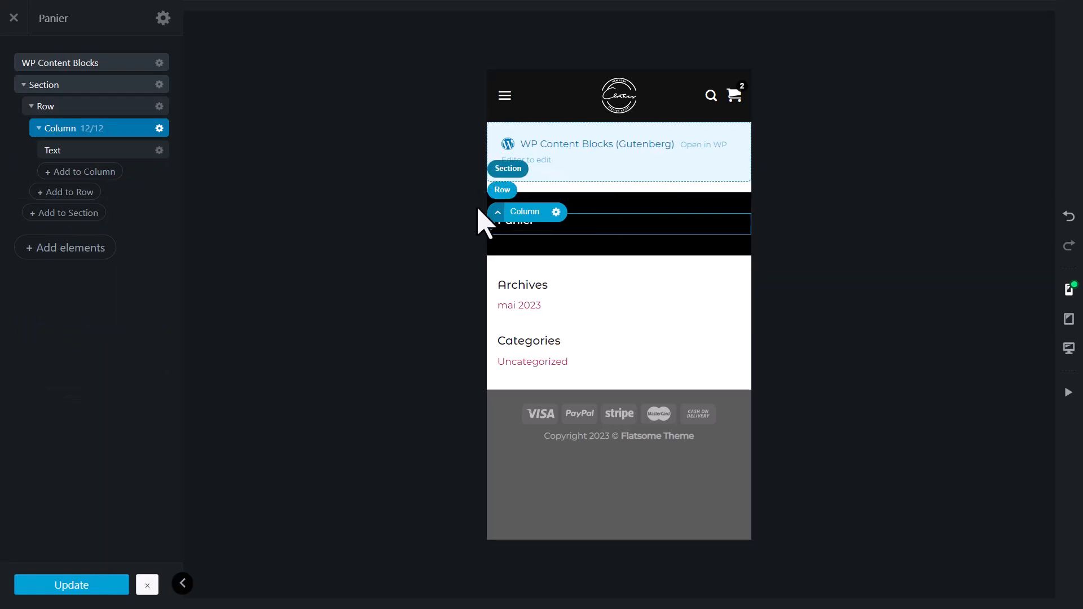
Step: Collapse the section's element tree, move the section above the WP Content Blocks element and update the page
left_click(39, 129)
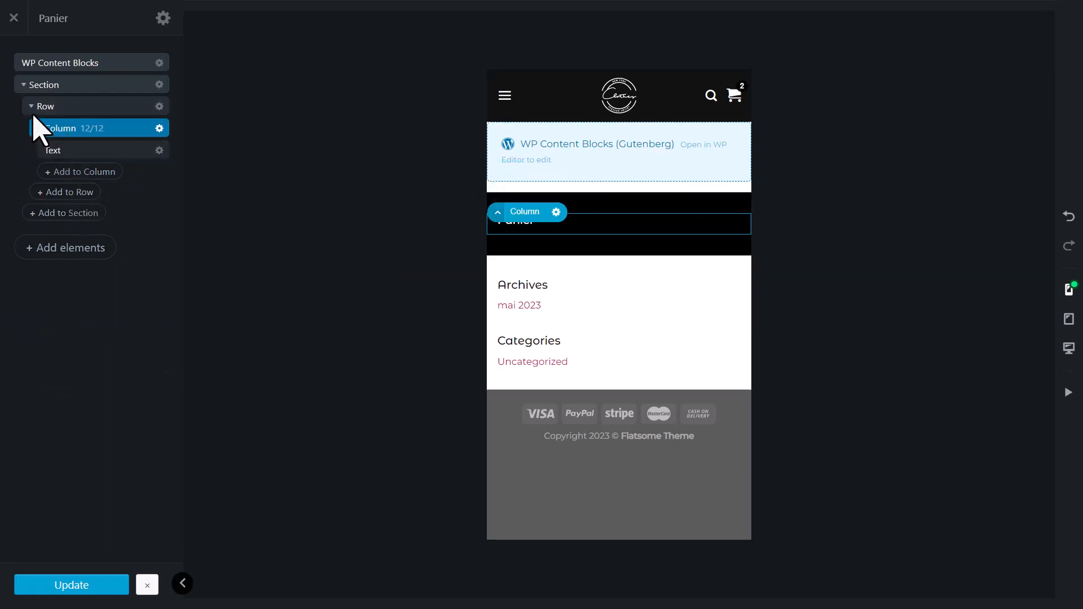
left_click(32, 107)
left_click(24, 86)
left_click_drag(45, 85, 44, 45)
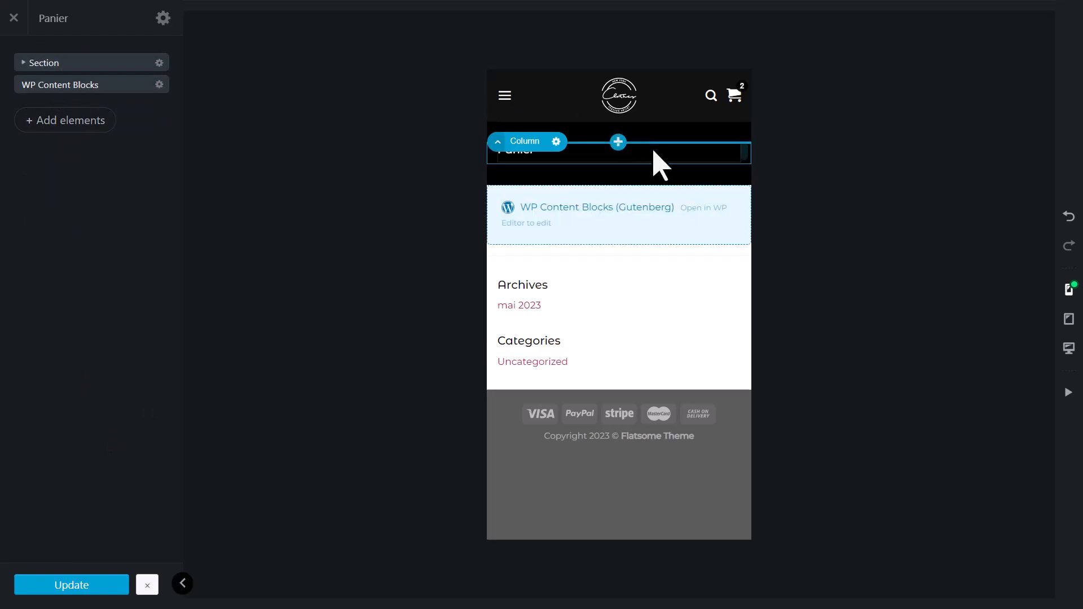
left_click(126, 586)
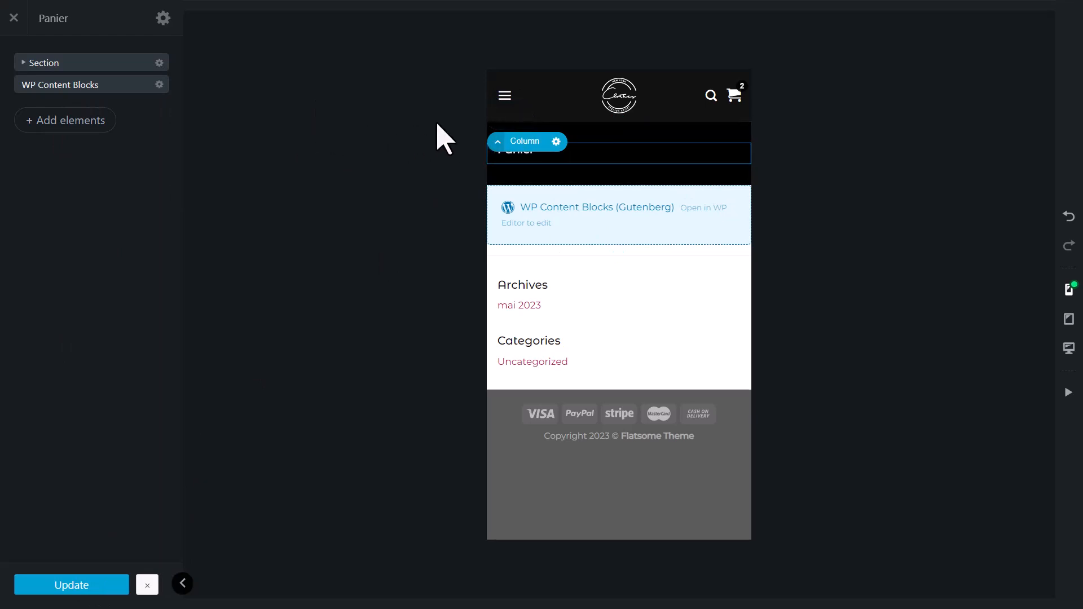
Step: Open the options of the section containing the Panier headline and set its mobile padding to 10px
left_click(159, 62)
left_click(80, 62)
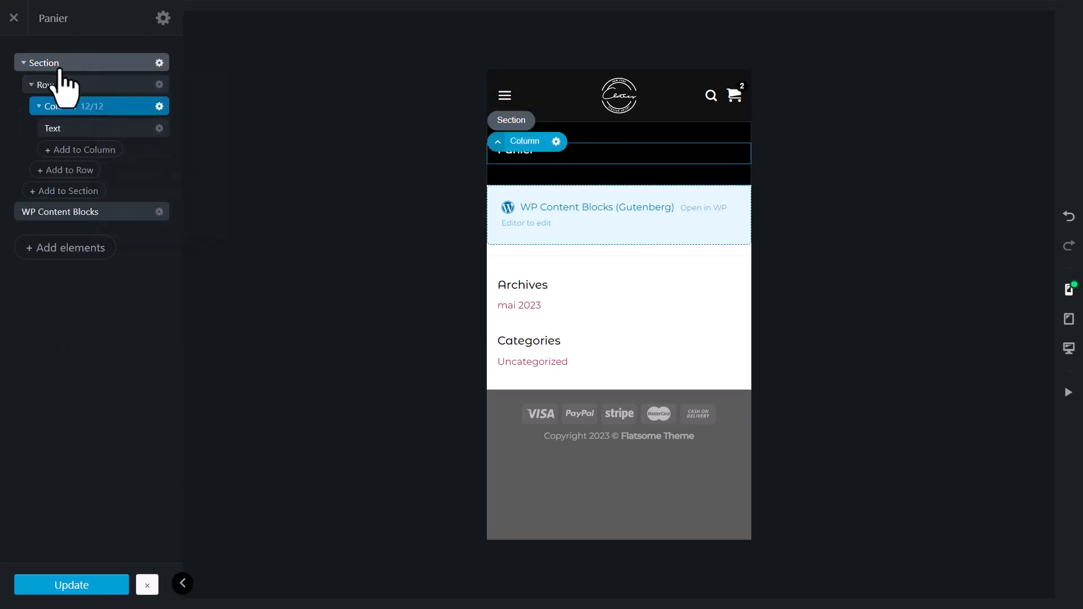
double_click(47, 65)
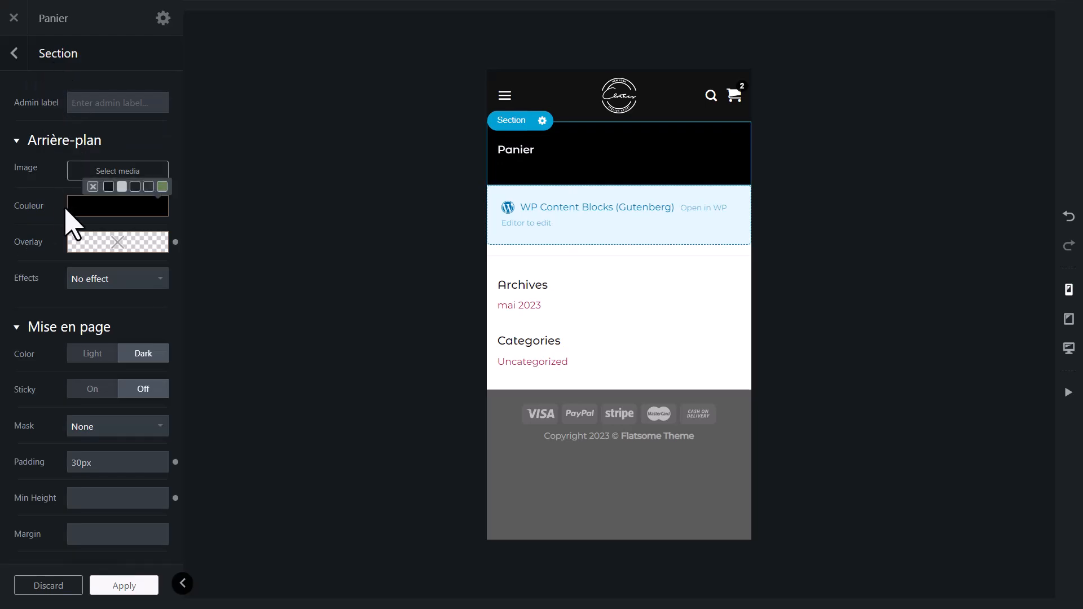
scroll(57, 367, "down", 10)
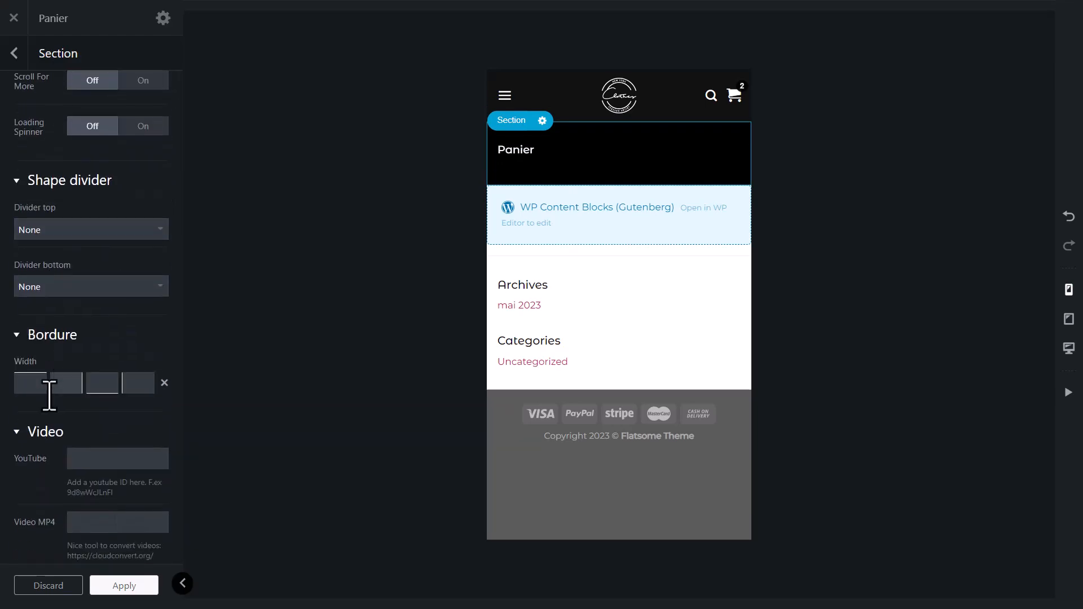
scroll(62, 395, "down", 2)
scroll(79, 415, "up", 12)
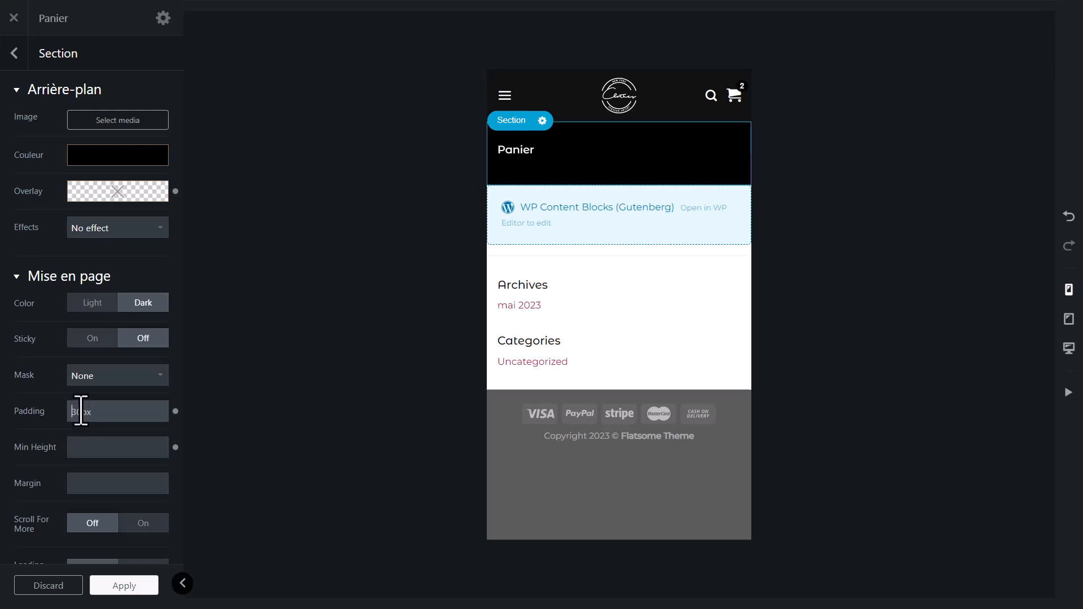
left_click(54, 433)
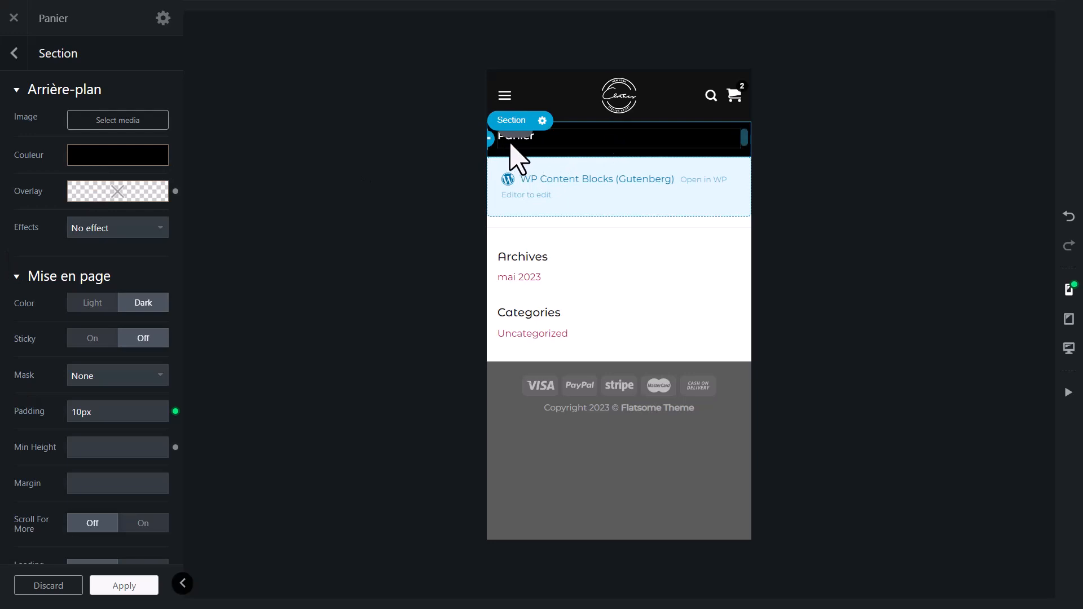
Step: Set the Panier section's padding to 20px for the tablet view, apply it and update the page
left_click(1069, 319)
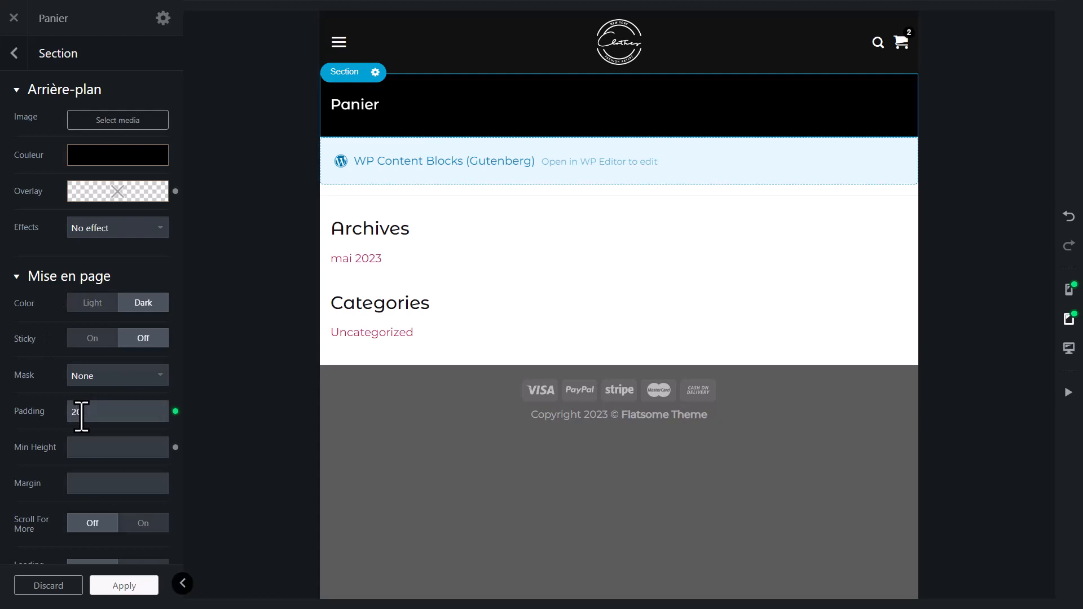
left_click(17, 439)
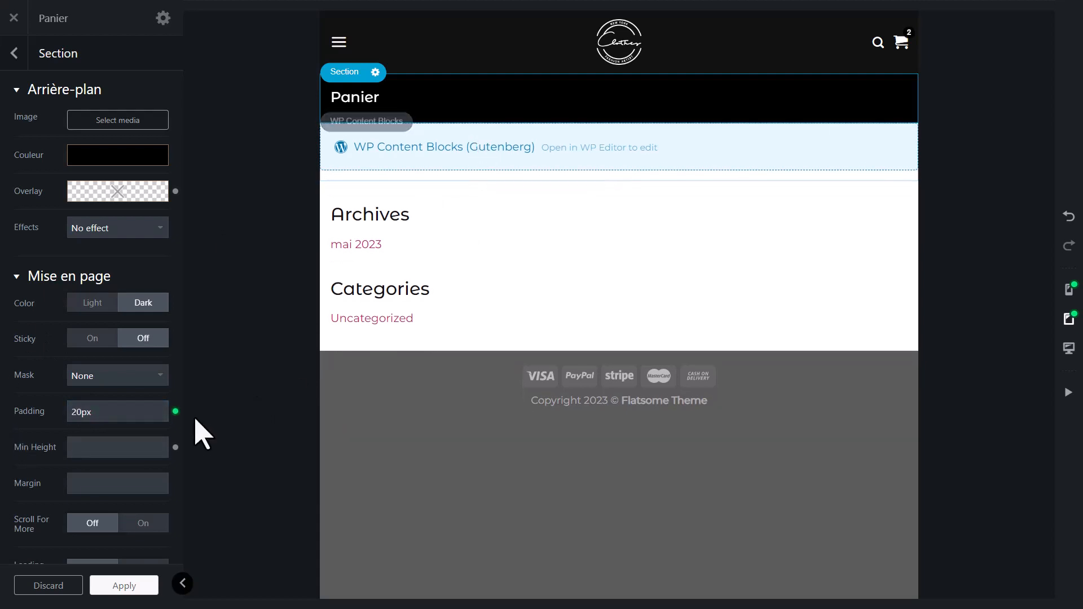
left_click(115, 585)
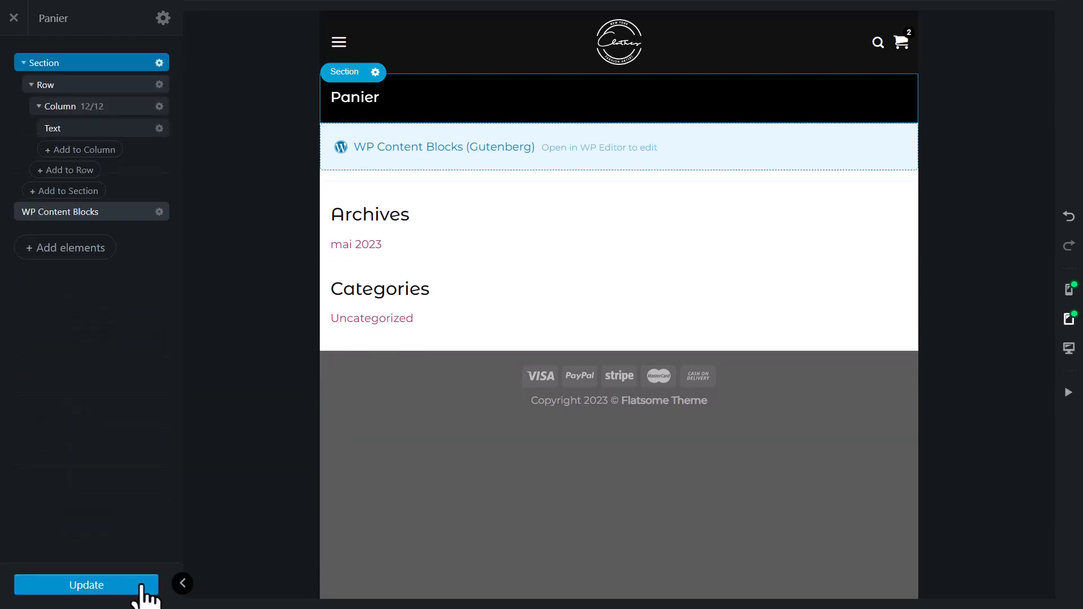
left_click(89, 589)
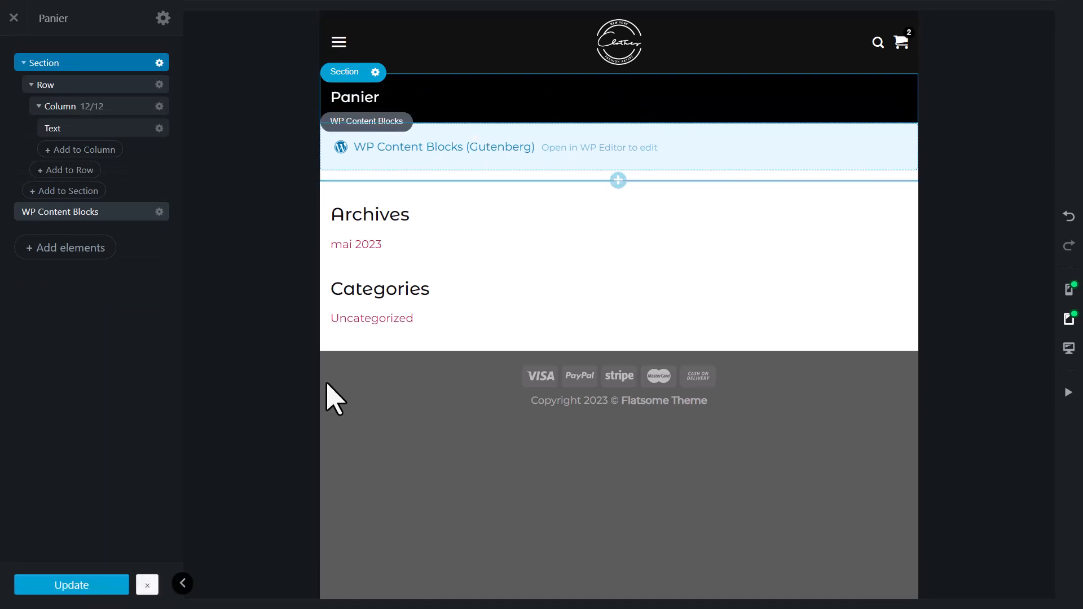
left_click(77, 588)
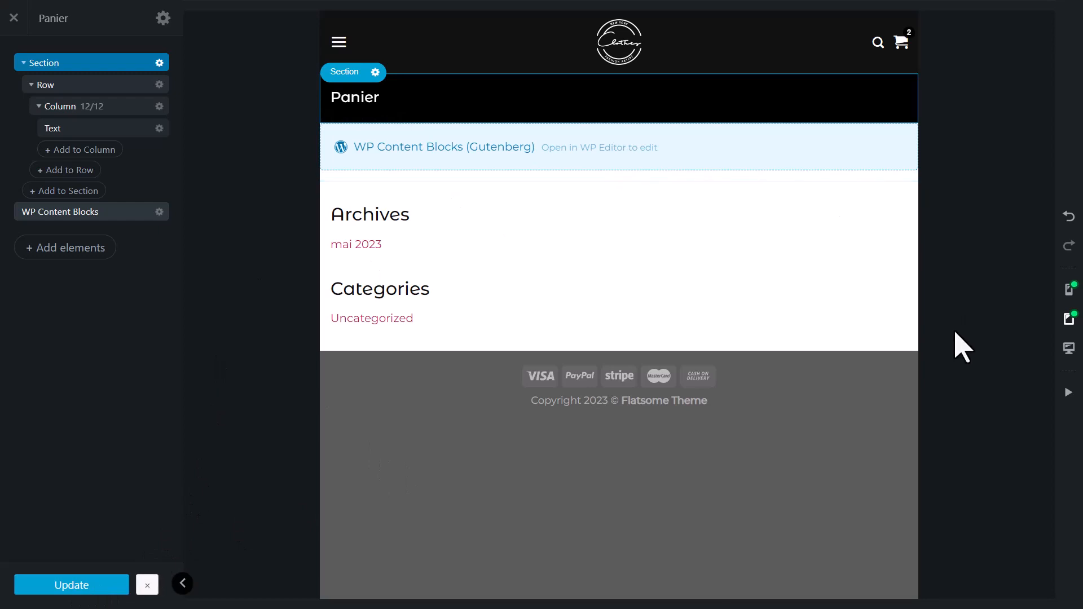
Step: Return to the desktop view, update the Panier page and exit UX Builder to the WordPress editor
left_click(1069, 358)
key("ctrl+Tab")
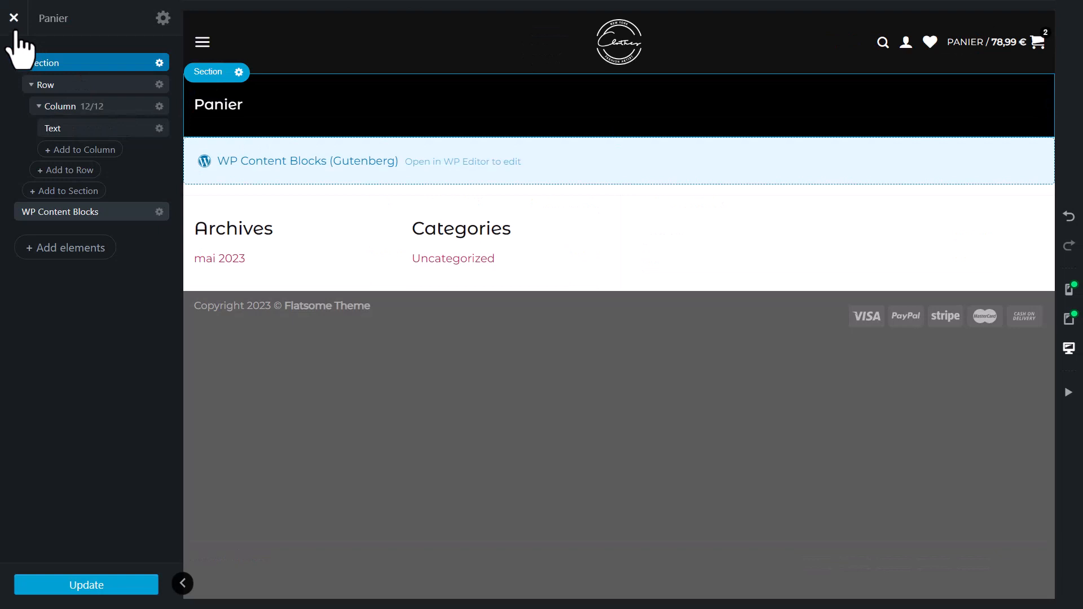
left_click(15, 22)
left_click(663, 67)
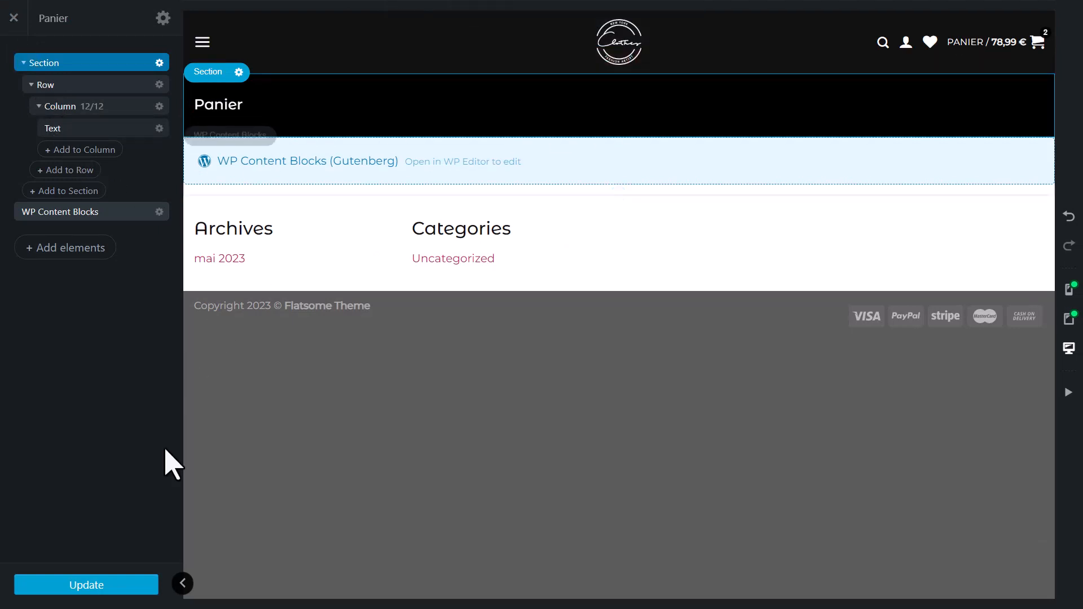
left_click(79, 585)
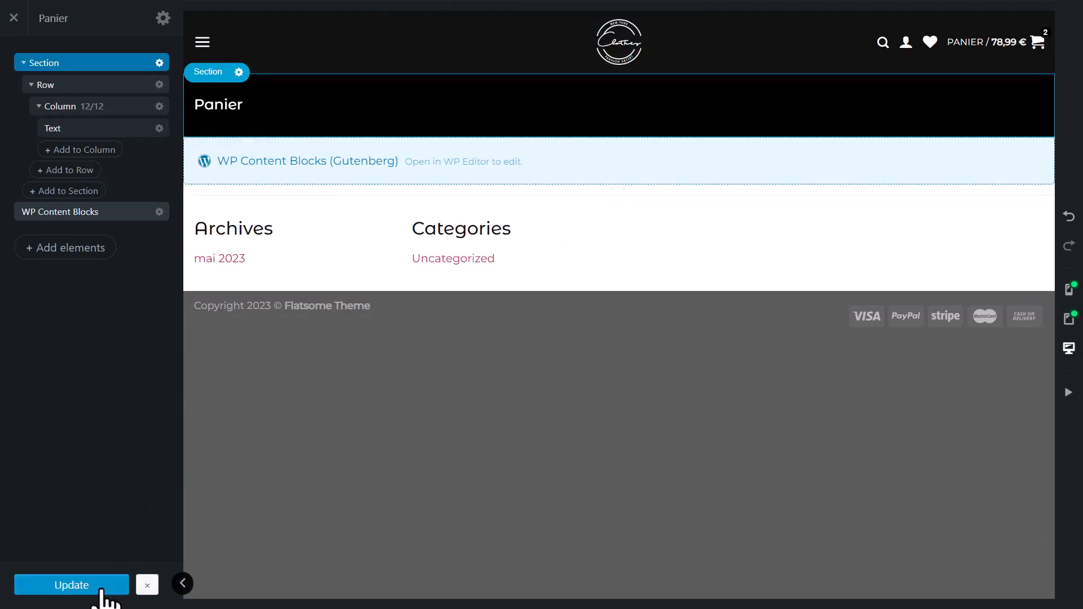
left_click(14, 19)
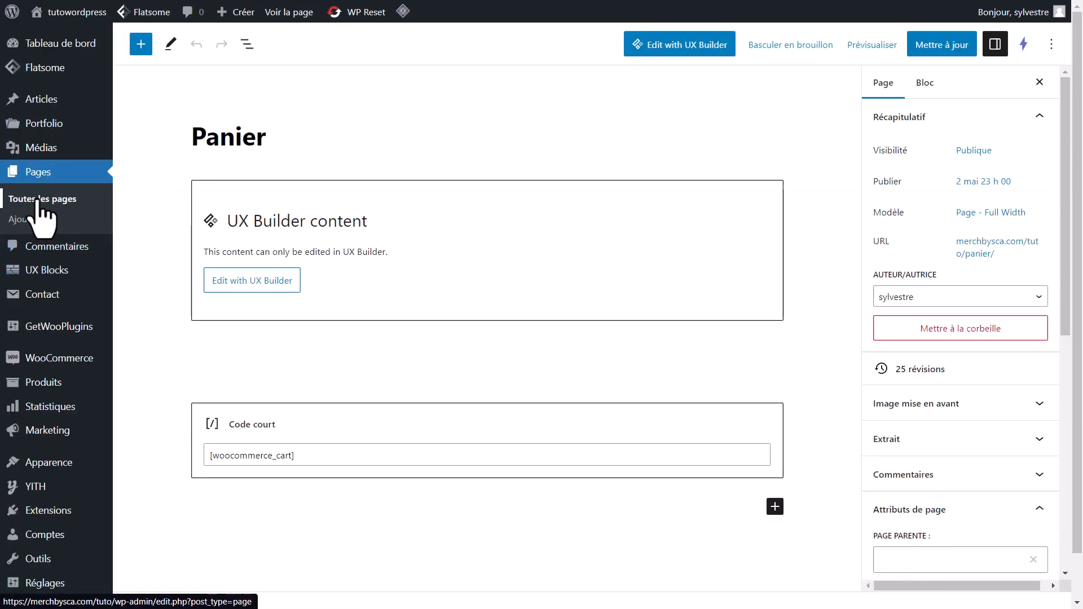
Step: Open the page "Validation de la commande" from the list of all pages for editing and check its shortcode block
left_click(40, 199)
scroll(302, 290, "down", 1)
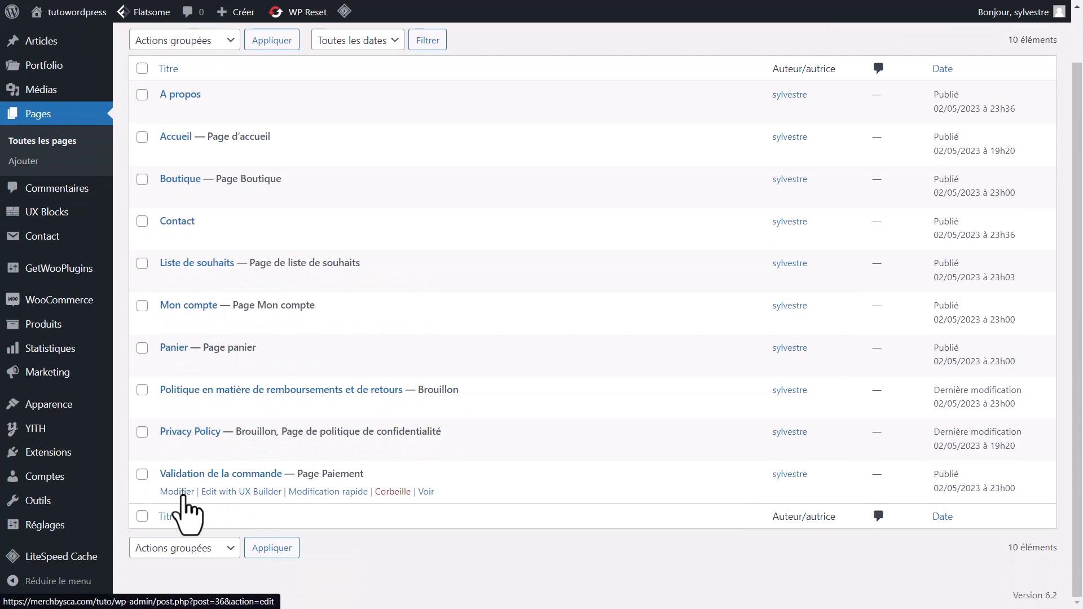
left_click(181, 493)
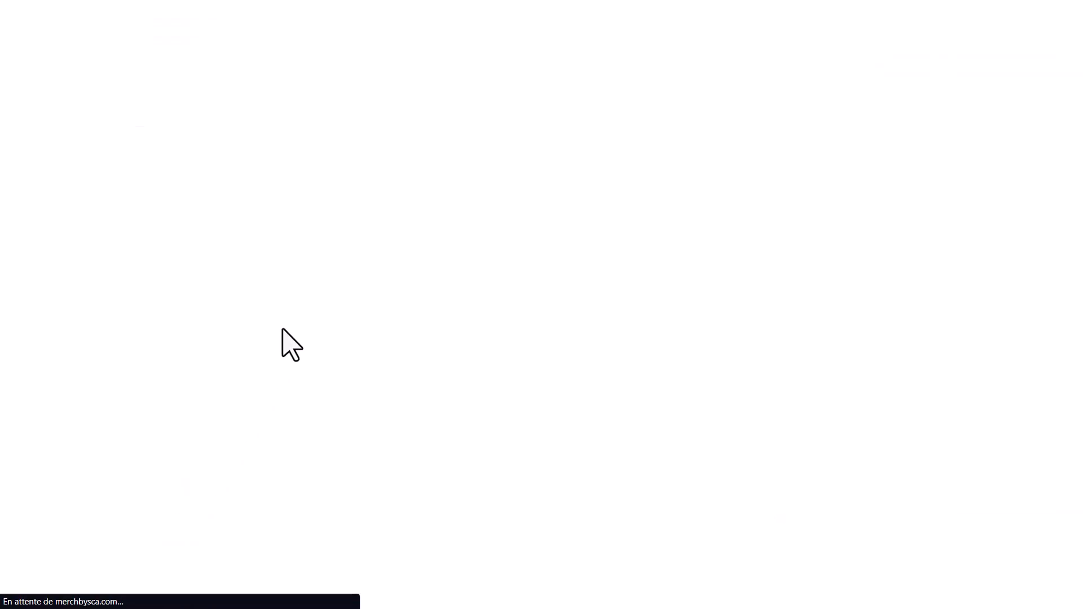
left_click(360, 233)
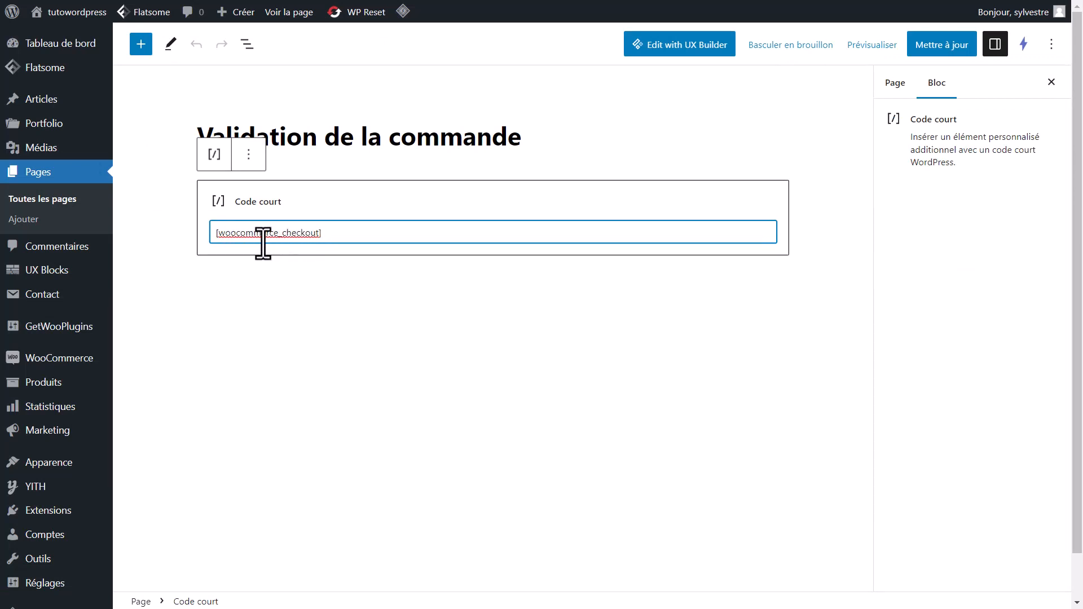
left_click(438, 348)
Step: Proceed from the store's Panier page to order validation, examine the checkout form and order summary, and return to the page editor
key("ctrl+s")
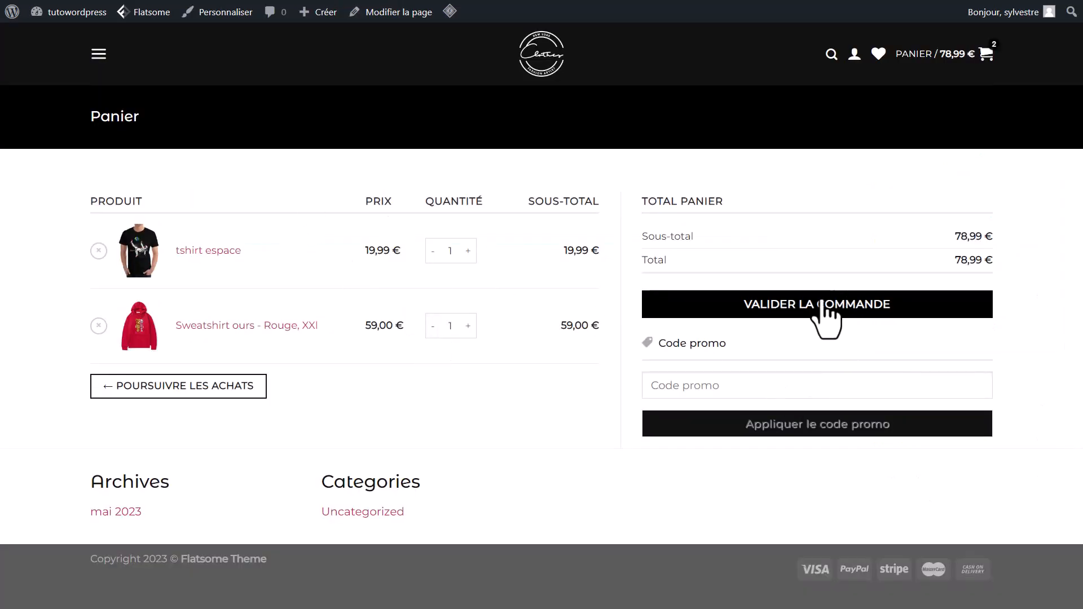
left_click(815, 311)
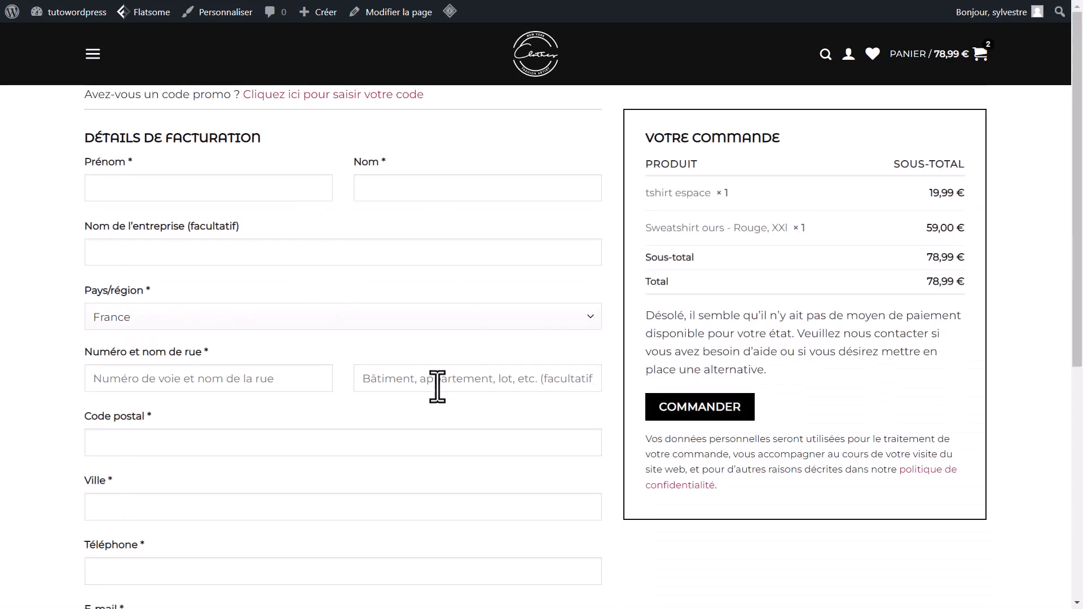
scroll(738, 454, "down", 5)
scroll(443, 333, "up", 5)
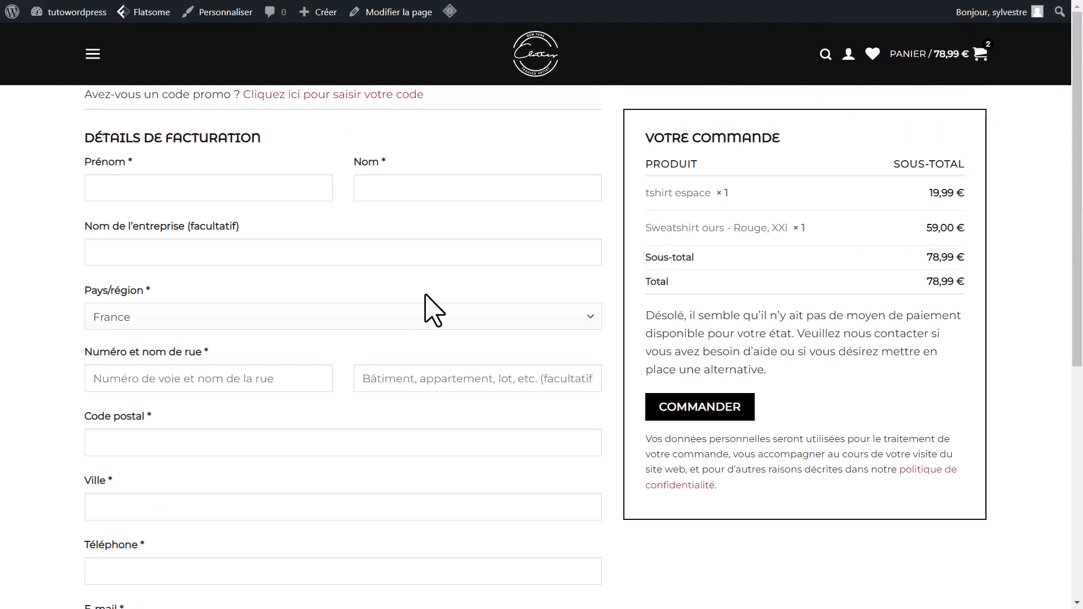
scroll(593, 286, "down", 5)
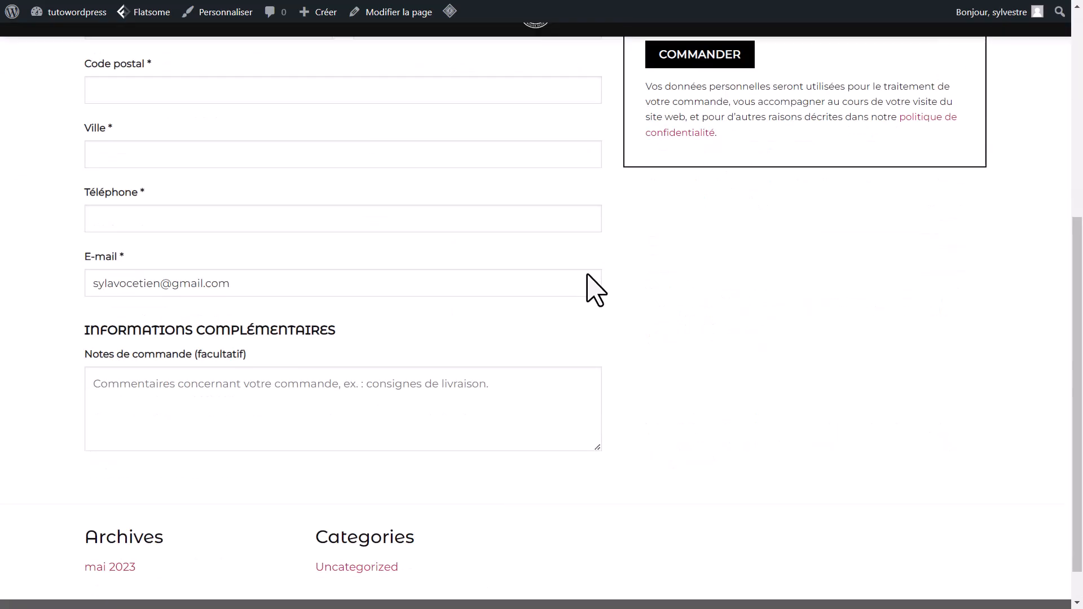
scroll(587, 290, "up", 5)
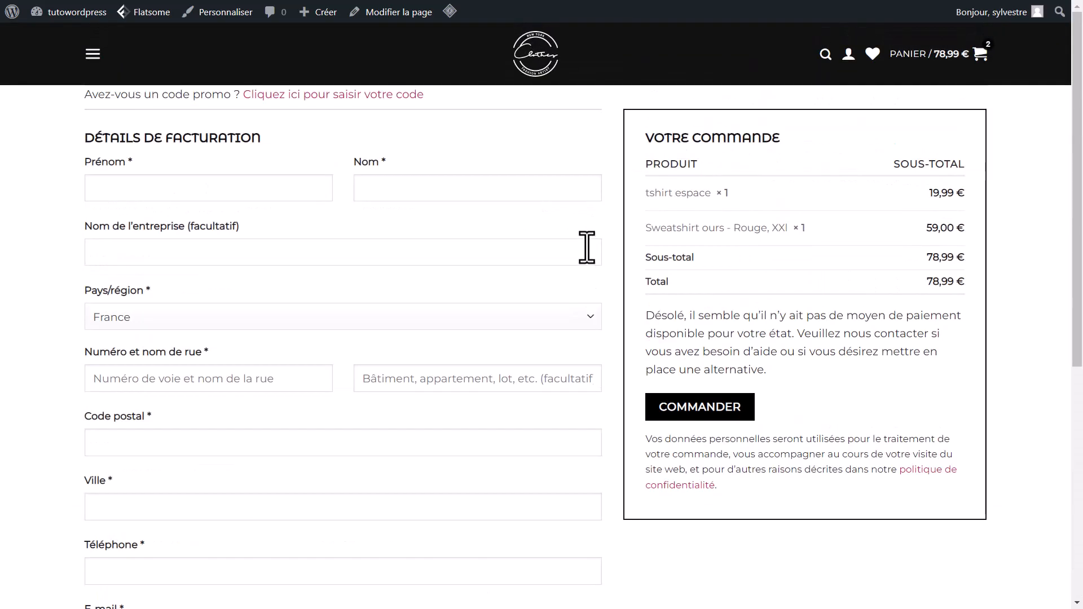
key("ctrl+Tab")
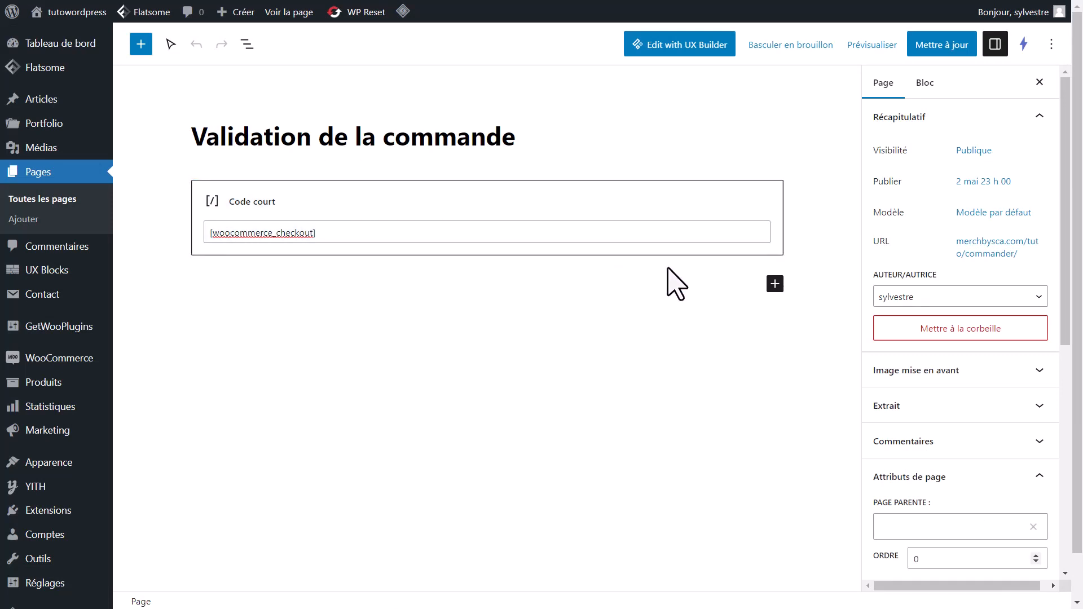
Step: Add an Espacement block with a height of 60 px and move it above the [woocommerce_checkout] shortcode block
left_click(775, 283)
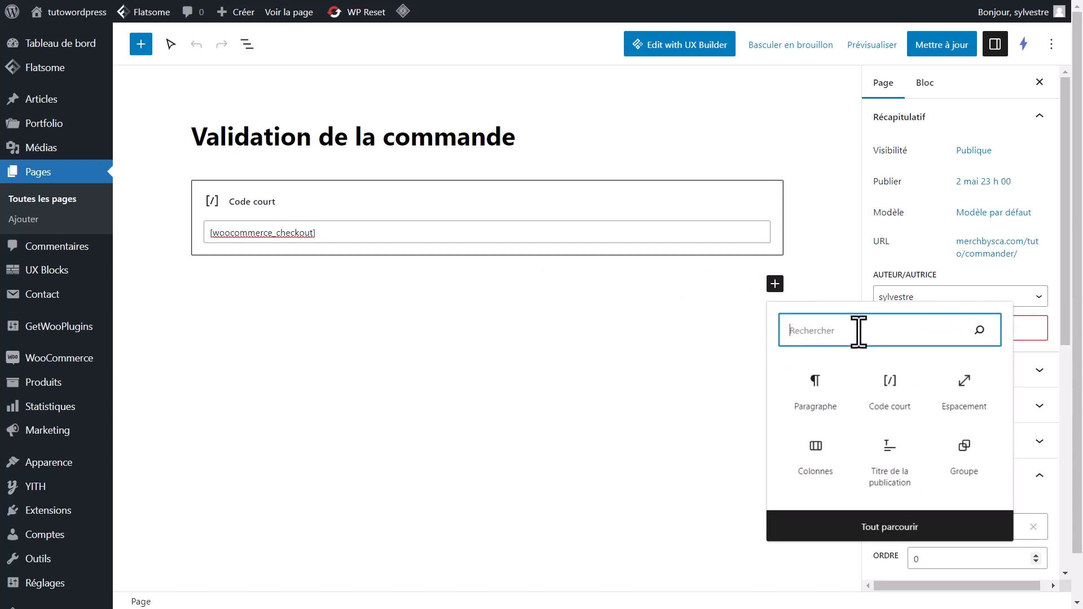
left_click(964, 390)
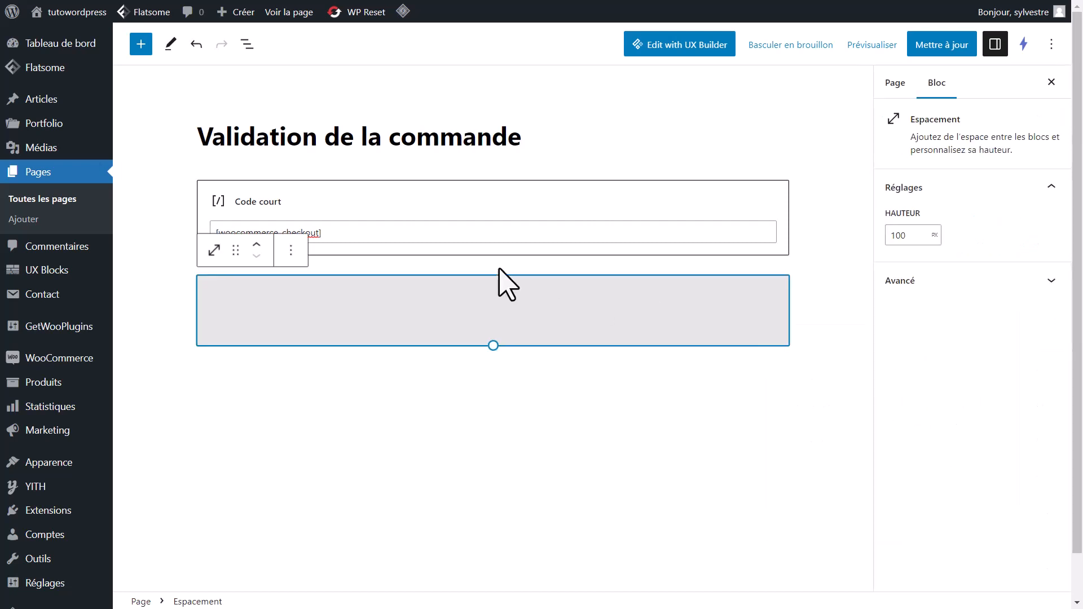
left_click(908, 235)
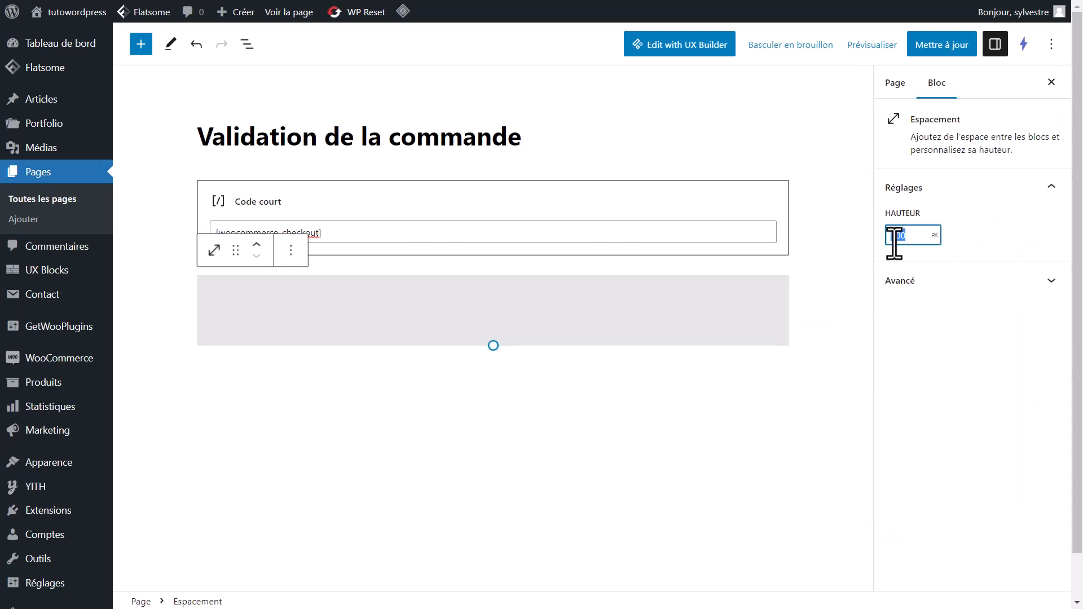
type("60")
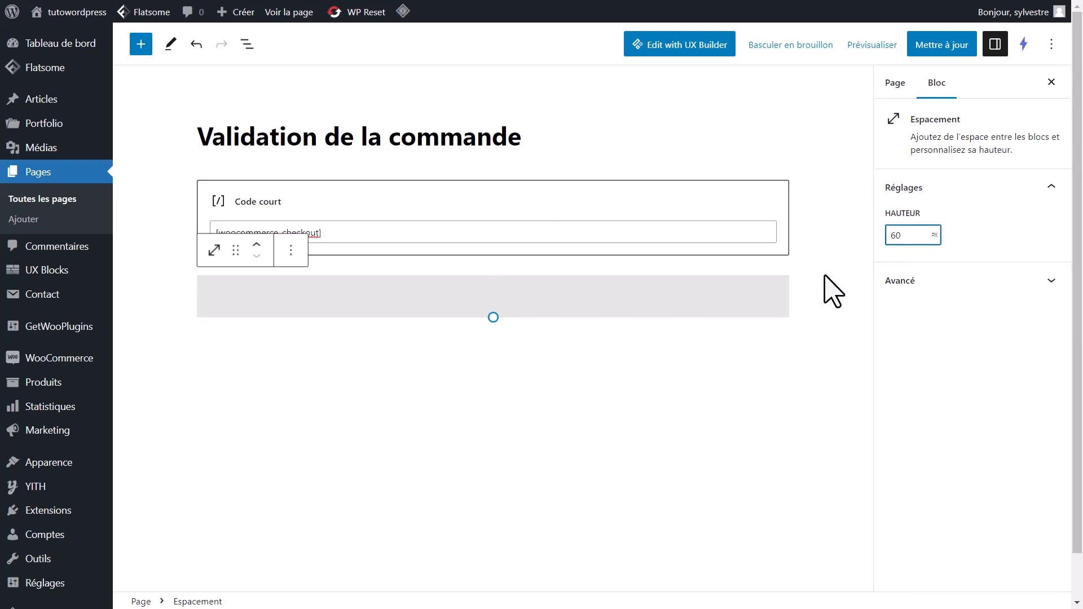
left_click(624, 363)
left_click(463, 294)
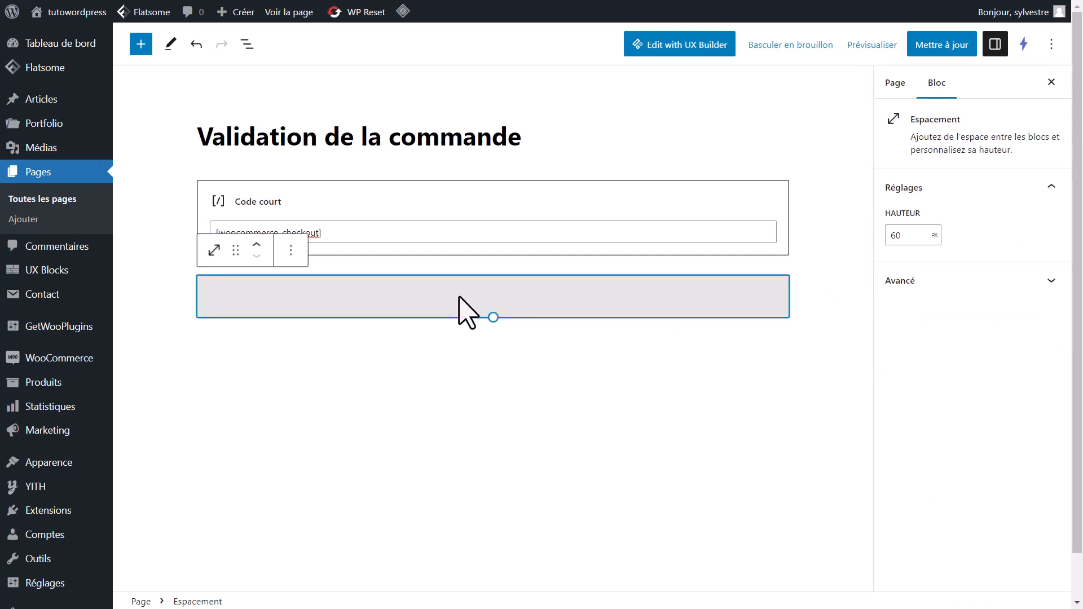
left_click(255, 244)
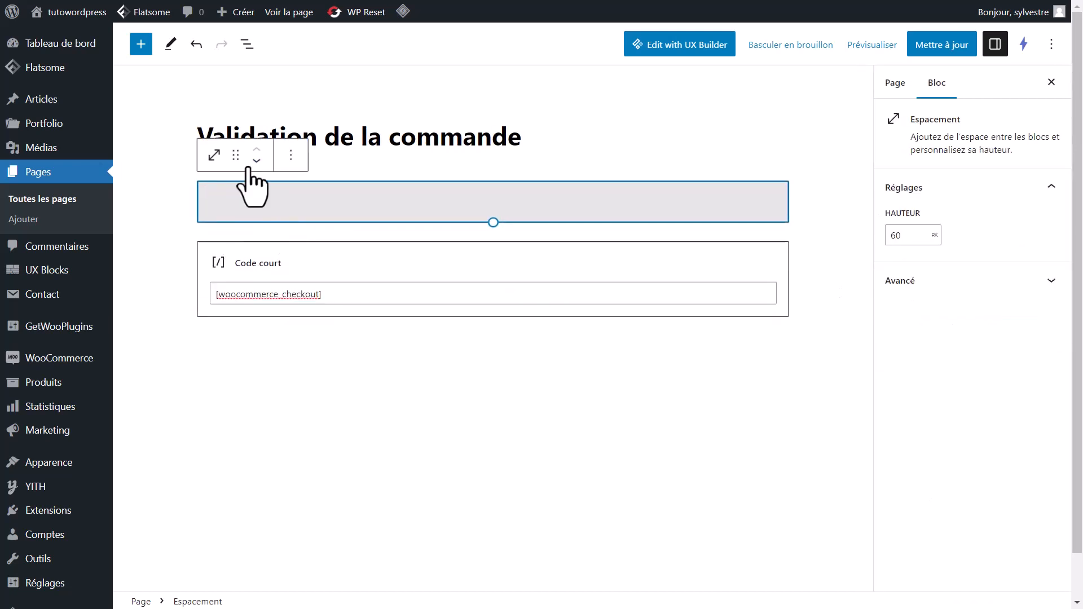
Step: Update the "Validation de la commande" page and open it in UX Builder
left_click(952, 53)
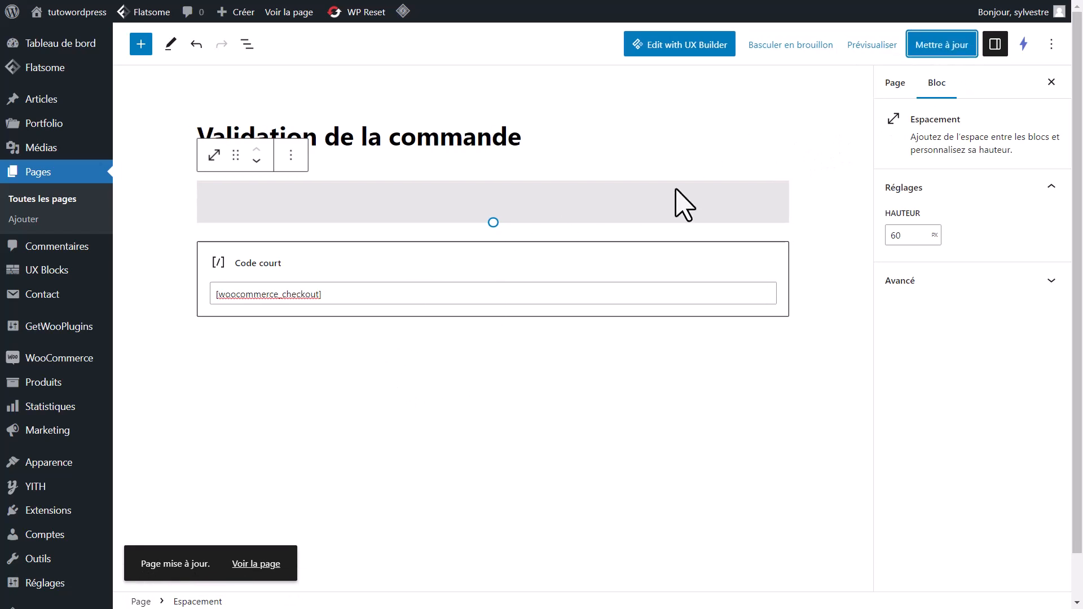
left_click(426, 371)
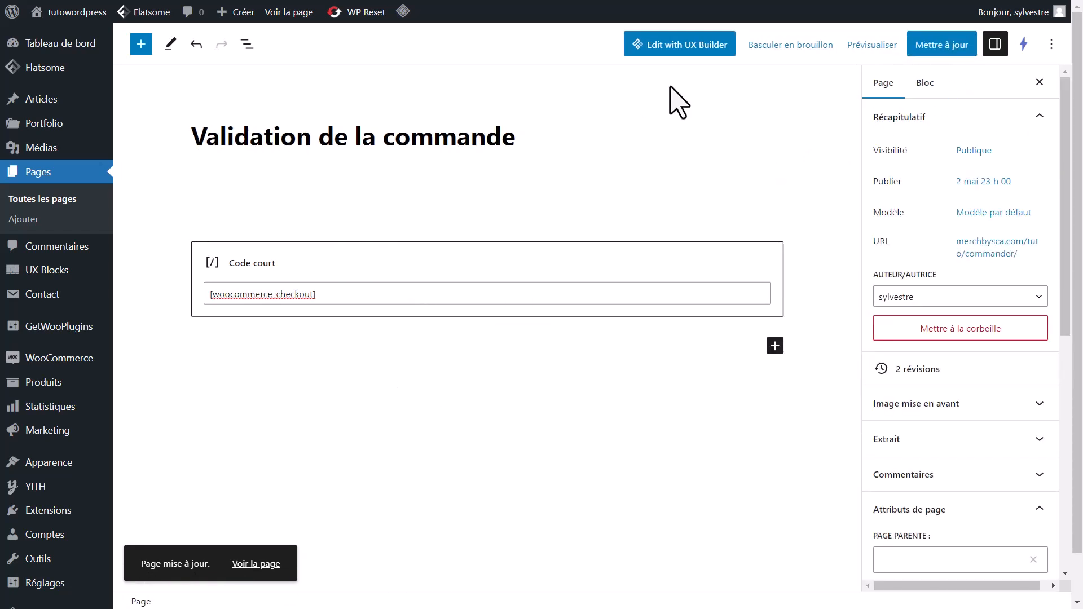
left_click(679, 47)
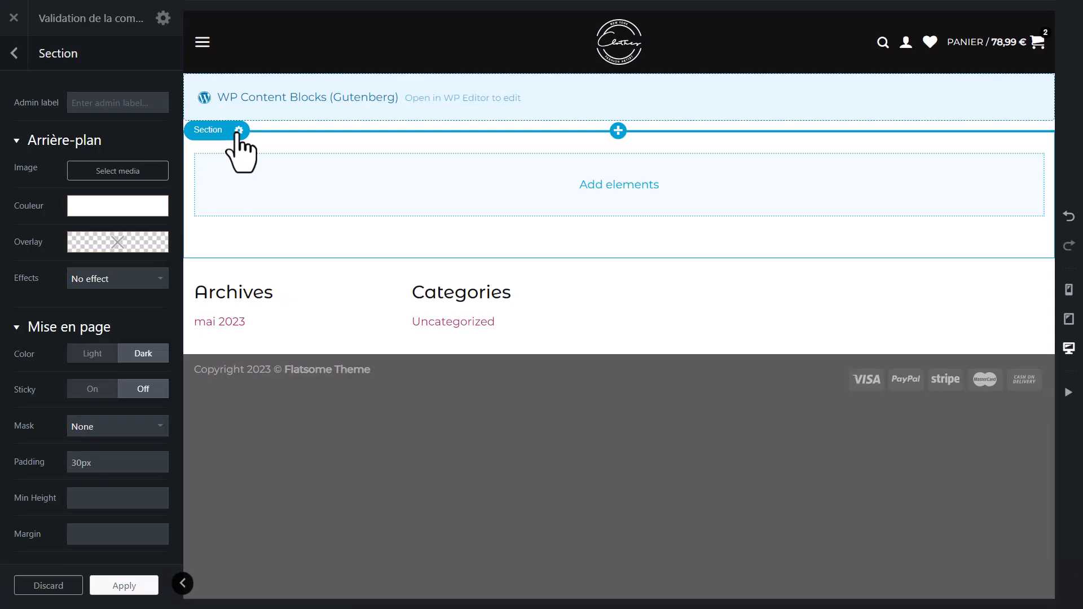
Step: Delete the empty section below the WP Content Blocks and add a new default section in its place
left_click(239, 133)
left_click(221, 263)
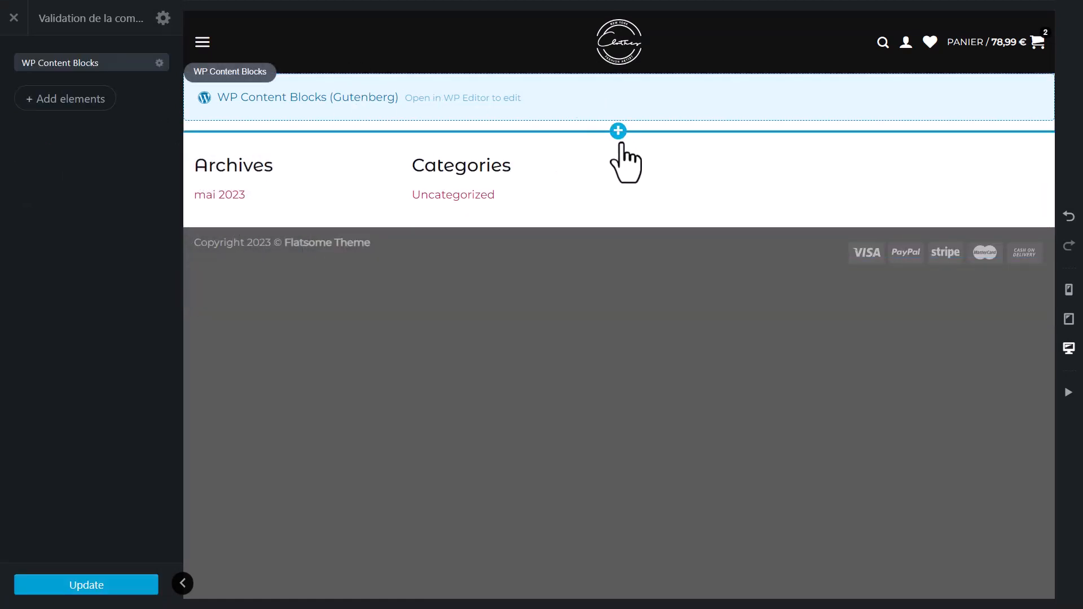
left_click(619, 131)
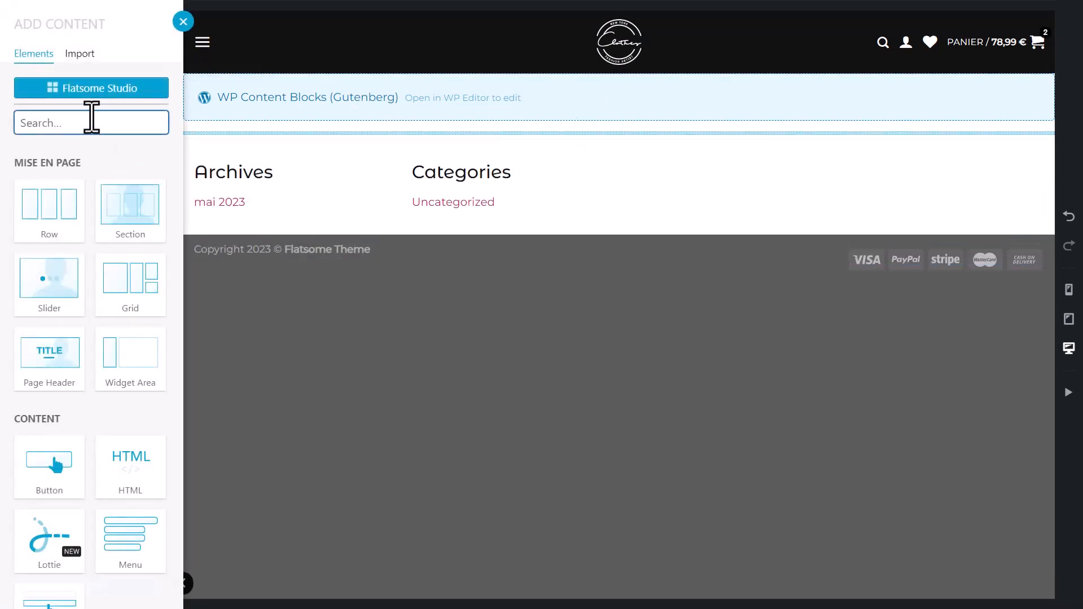
left_click(135, 229)
left_click(611, 187)
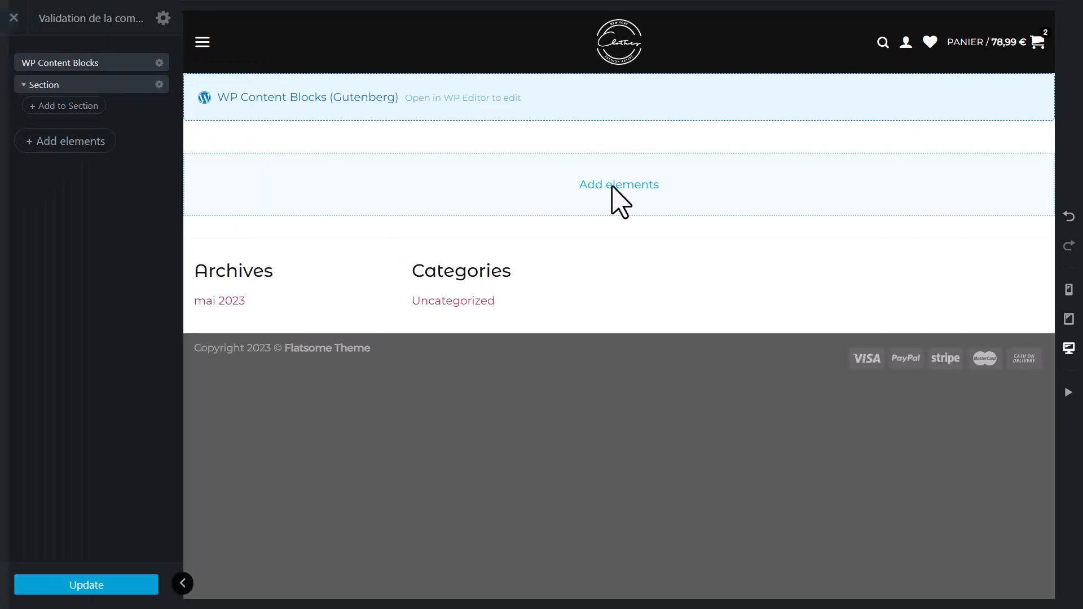
Step: Add a row with the "Une colonne" preset inside the new section
left_click(619, 185)
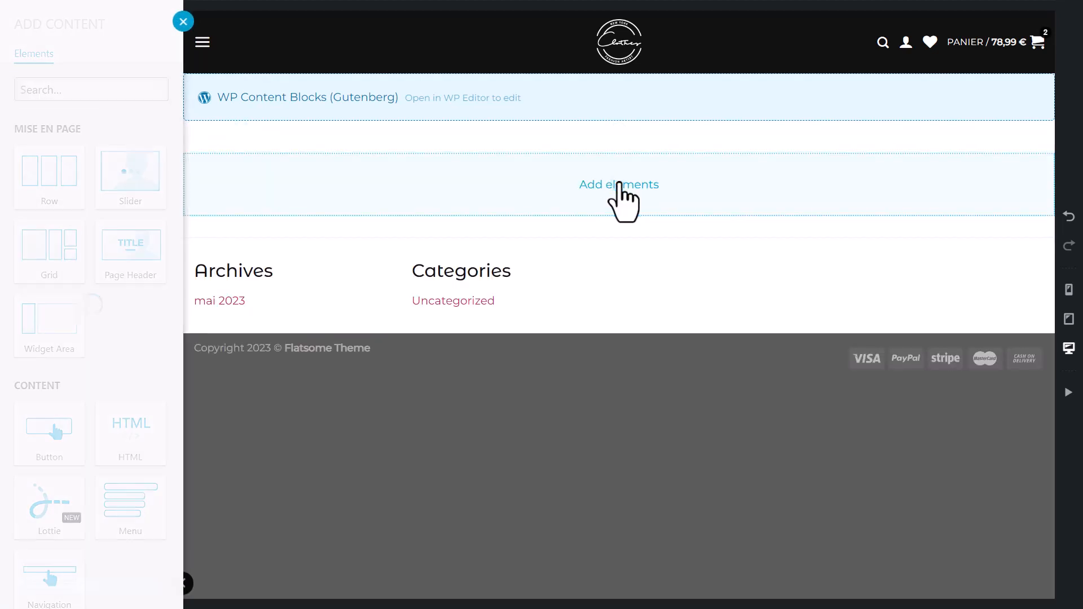
left_click(141, 200)
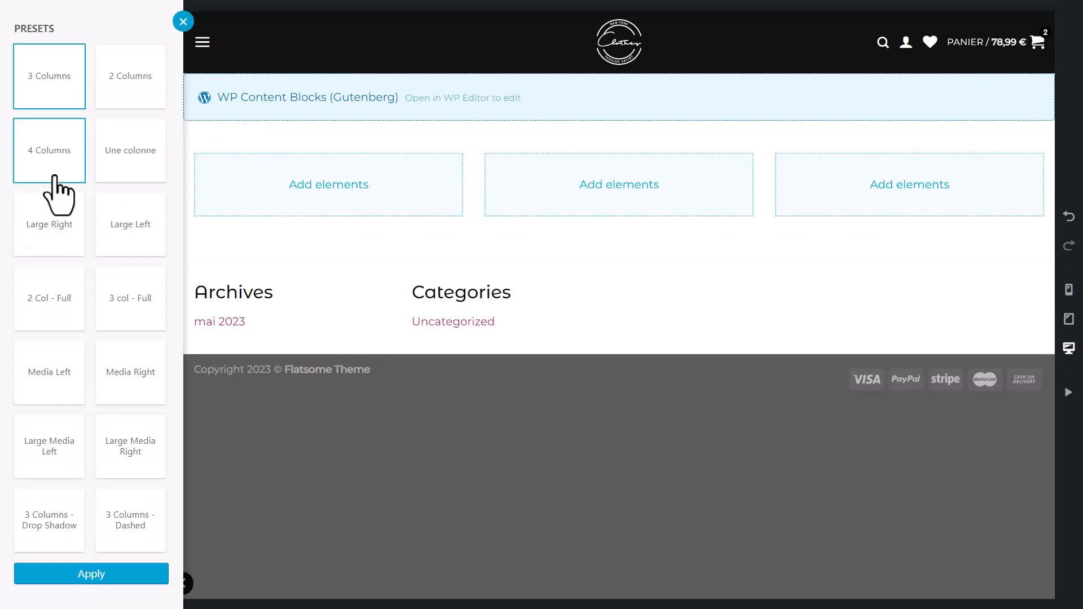
left_click(132, 167)
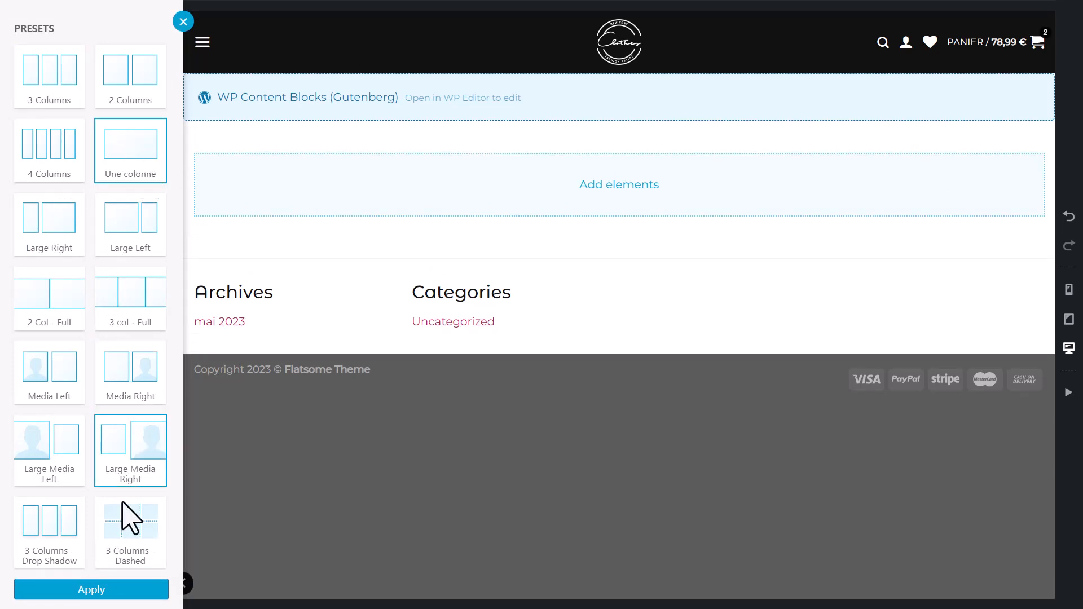
left_click(91, 589)
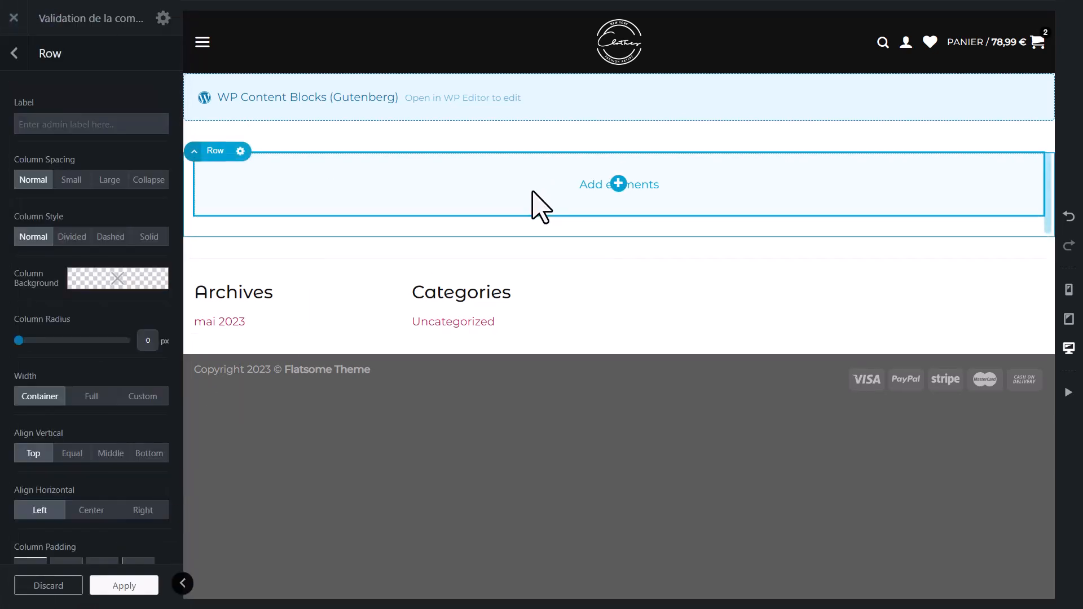
Step: Set the background colour of the section containing the one-column row to black
left_click(631, 191)
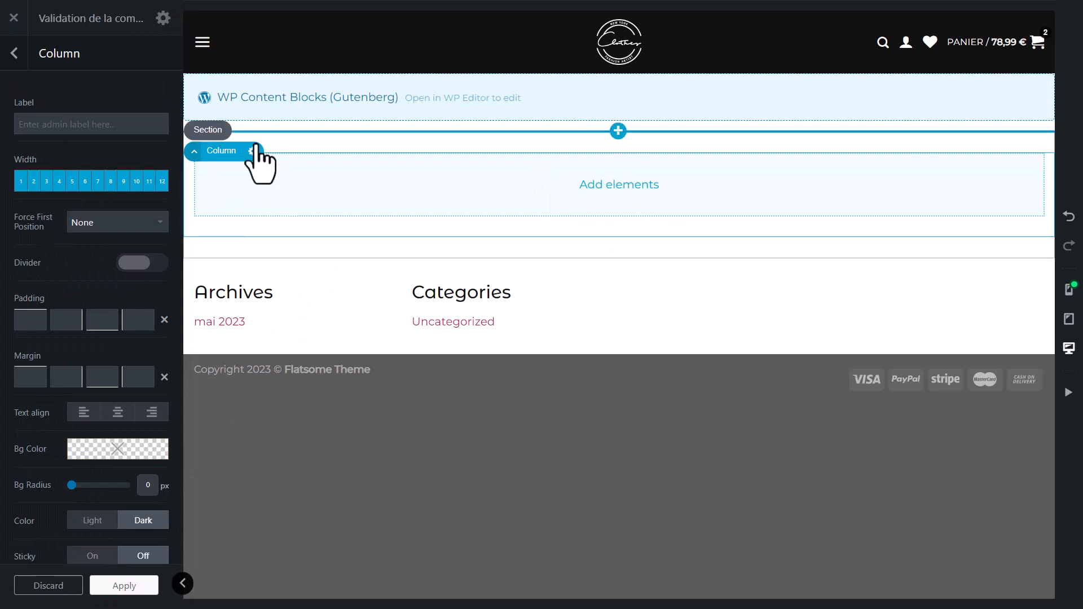
left_click(215, 149)
left_click(210, 131)
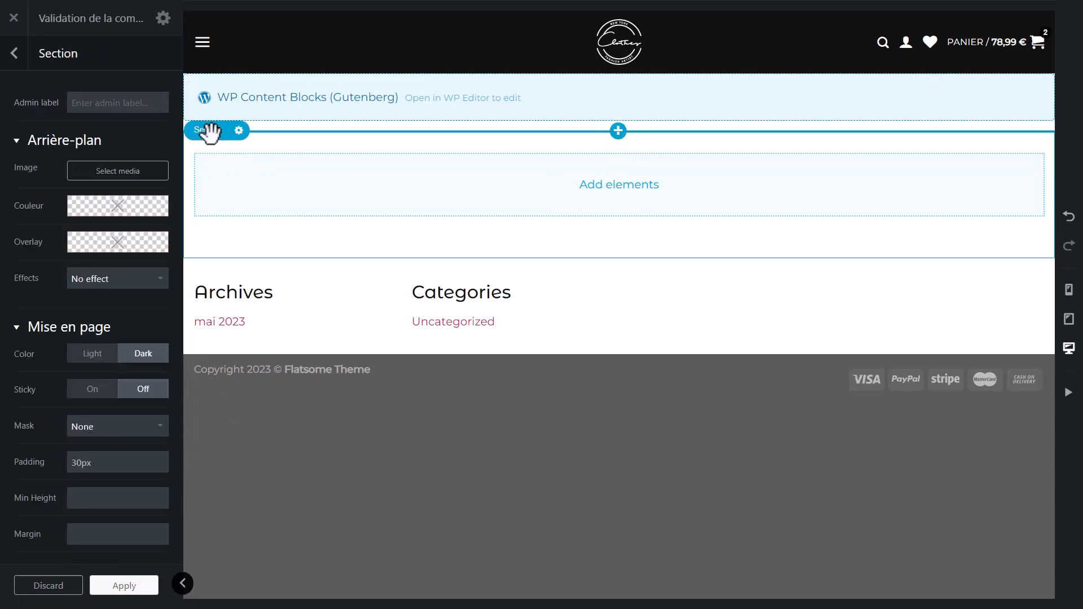
left_click(237, 131)
left_click(213, 175)
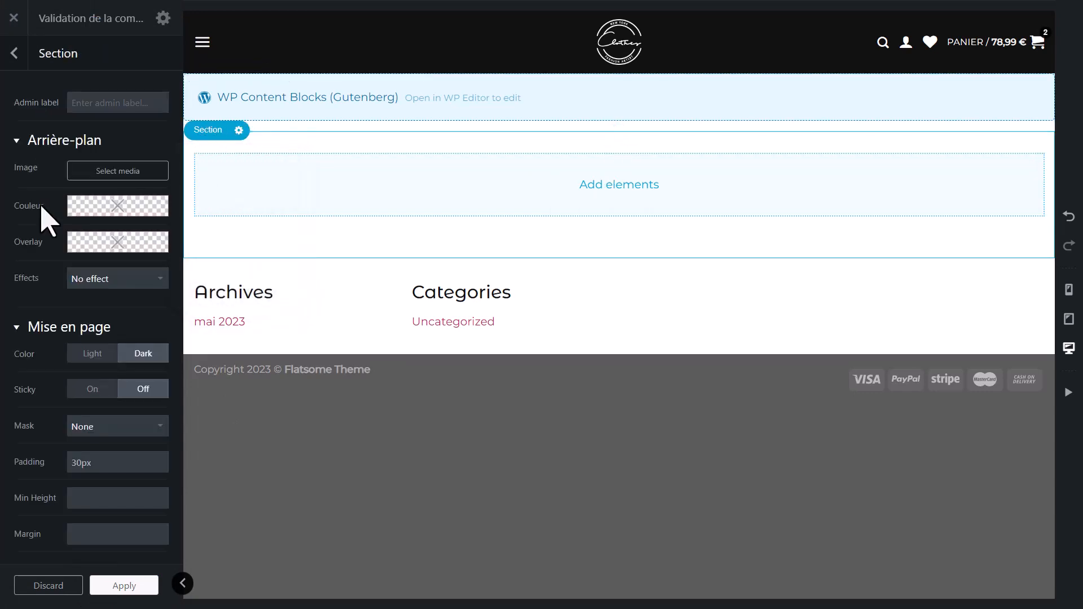
mouse_move(78, 227)
left_click(110, 207)
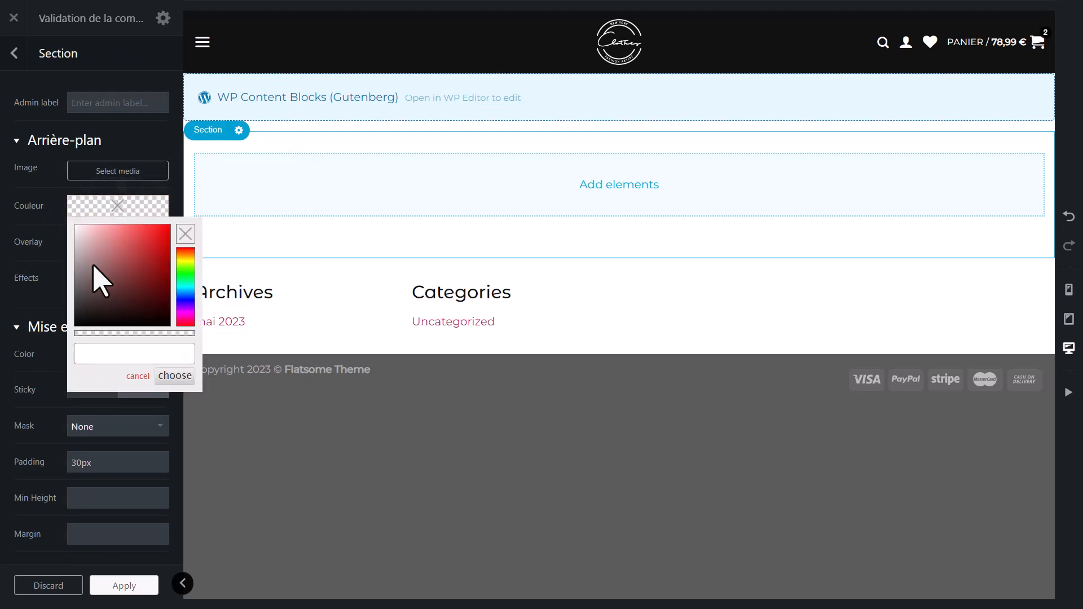
left_click_drag(84, 325, 52, 330)
left_click(35, 263)
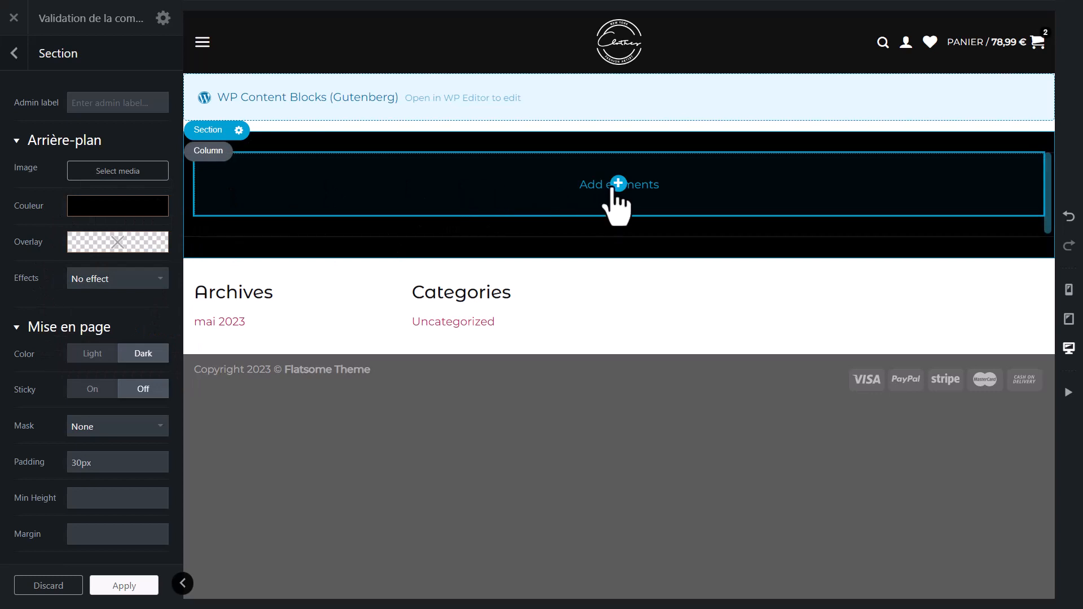
Step: Add a Text element with the Headline preset to the black section's column
left_click(617, 199)
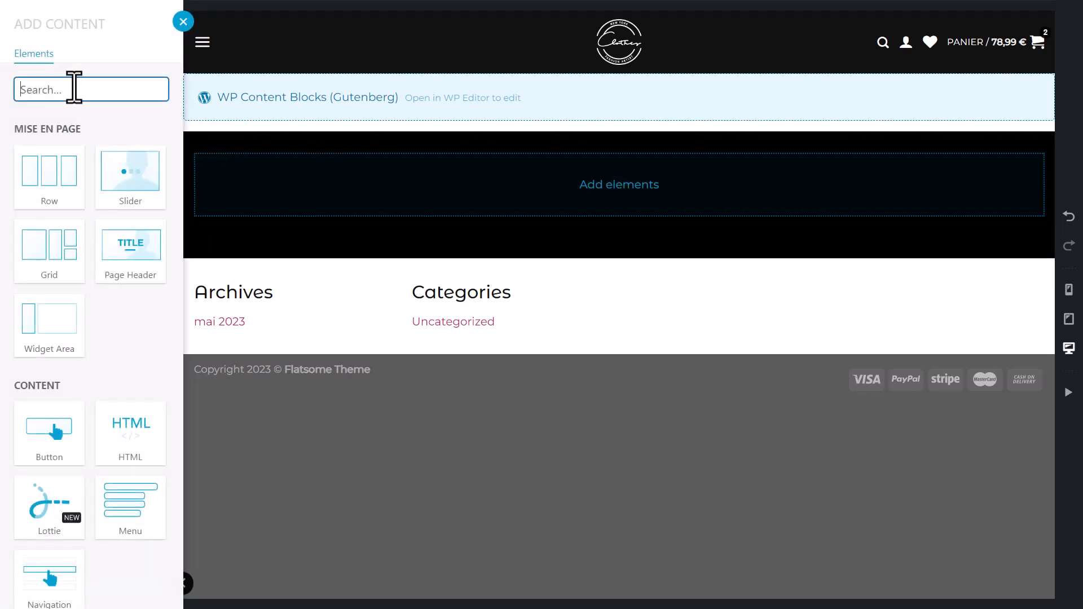
type("tew")
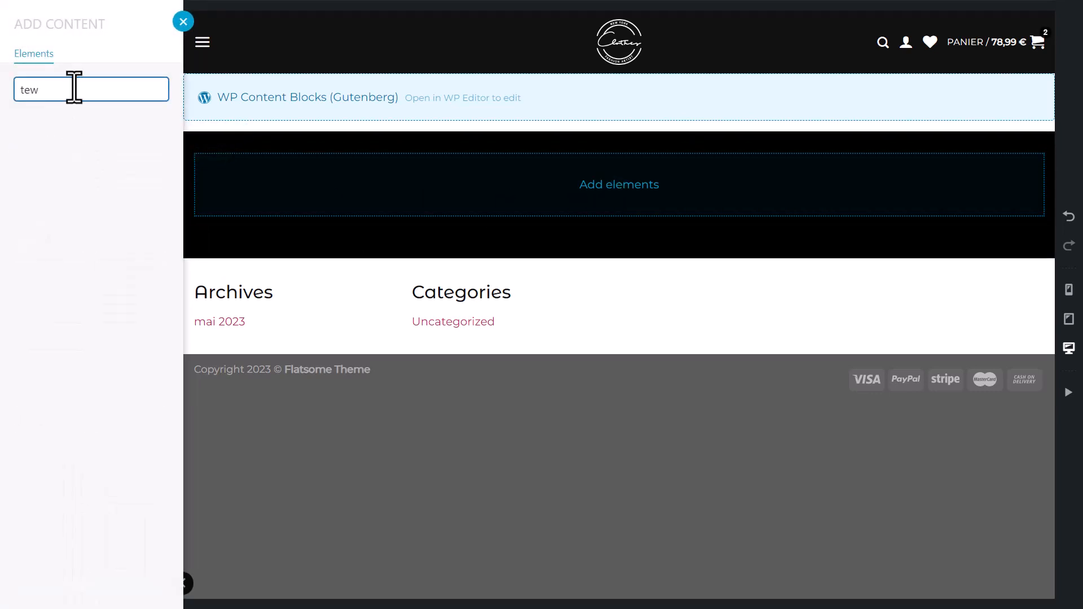
key("BackSpace")
type("x")
left_click(54, 195)
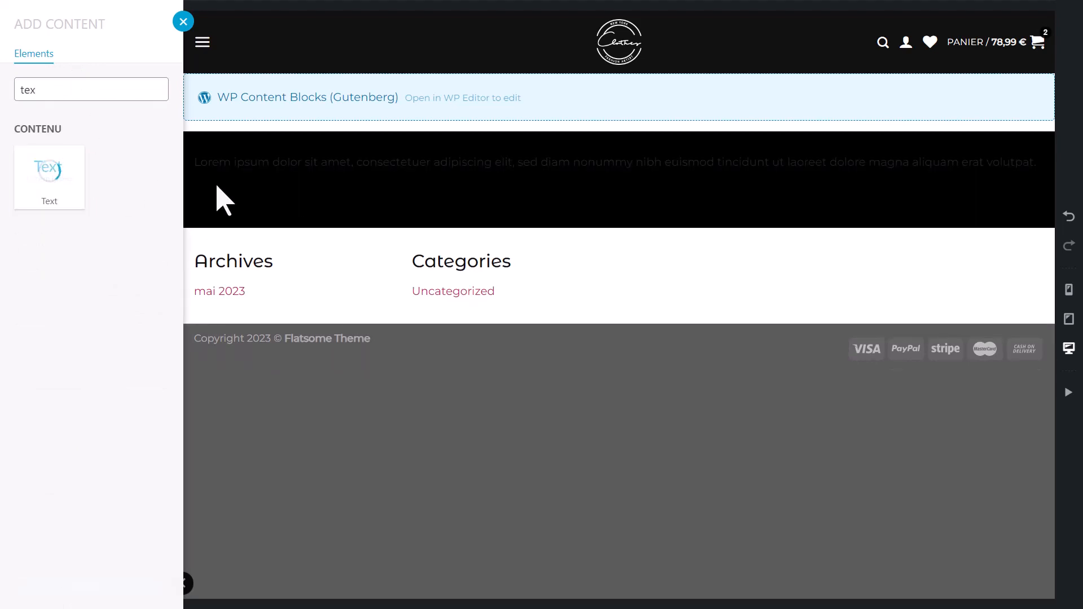
left_click(51, 235)
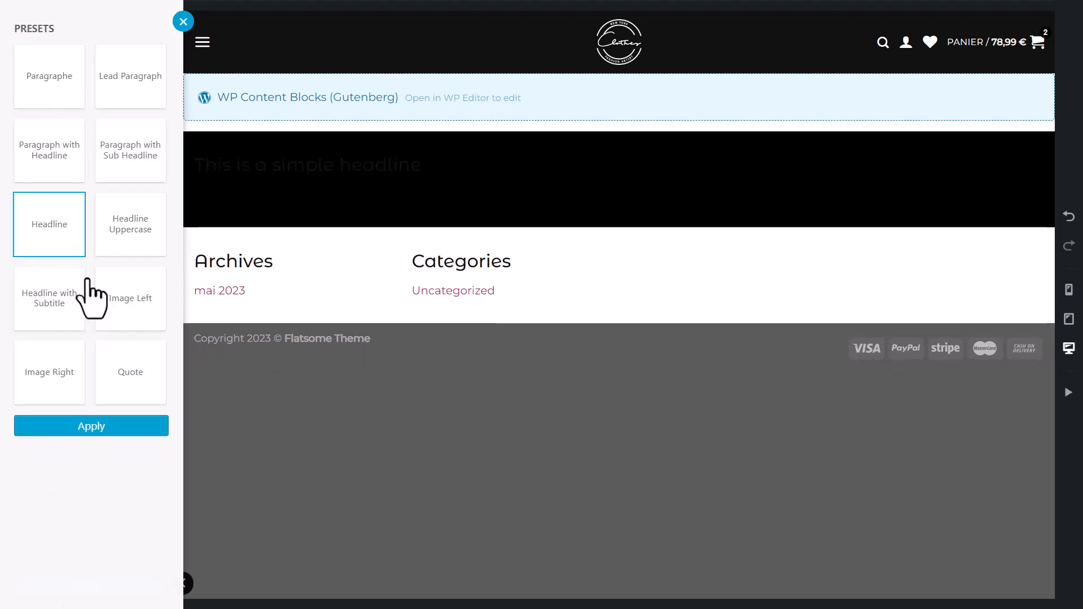
left_click(93, 427)
Step: Set the headline's text colour to white, rgb(255, 255, 255)
left_click(303, 201)
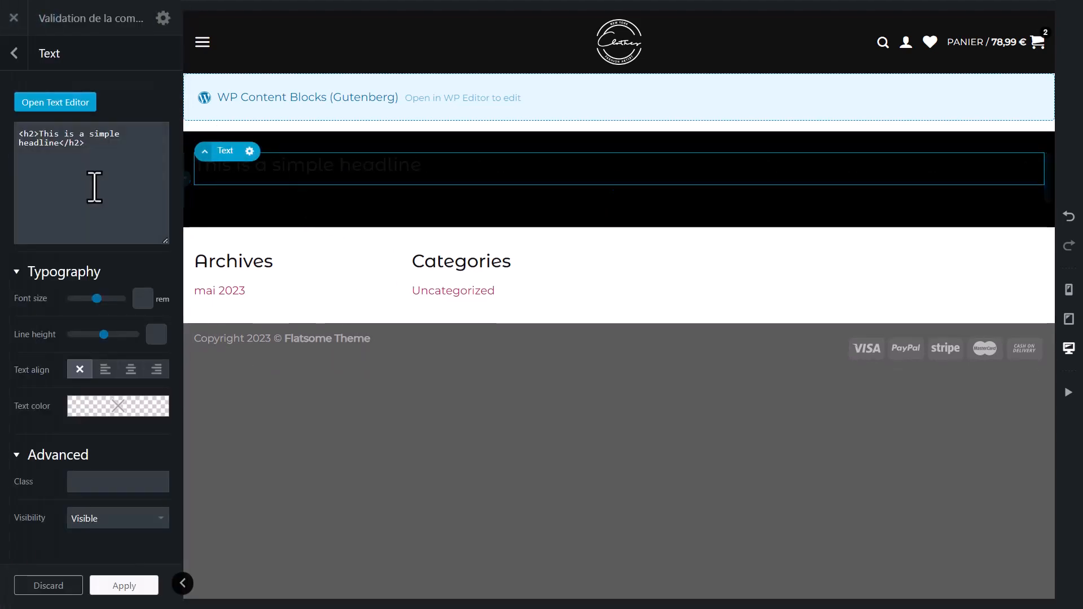
left_click(92, 404)
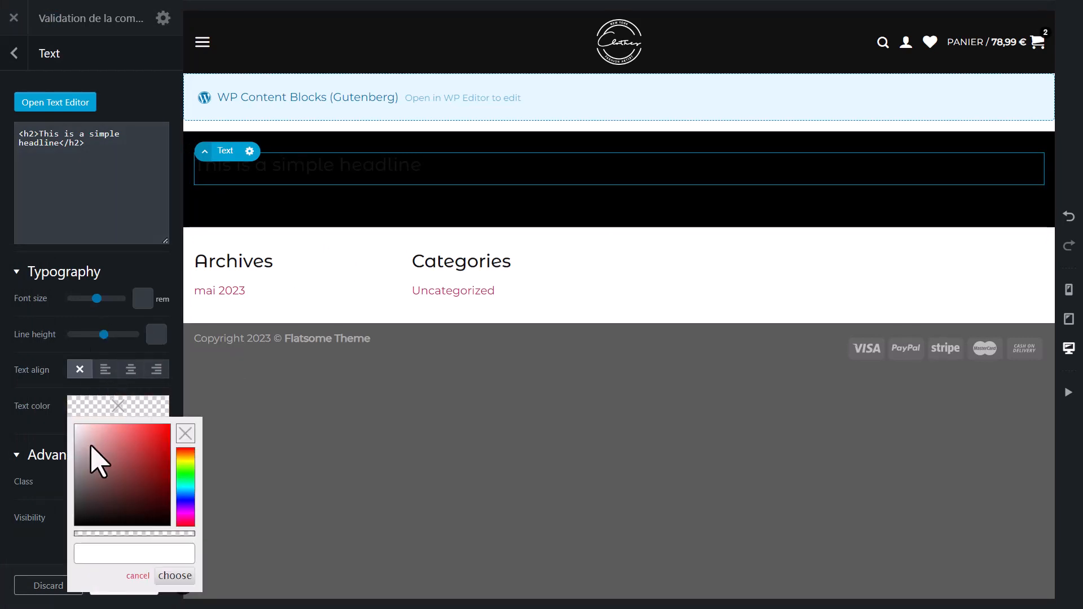
left_click_drag(92, 461, 50, 408)
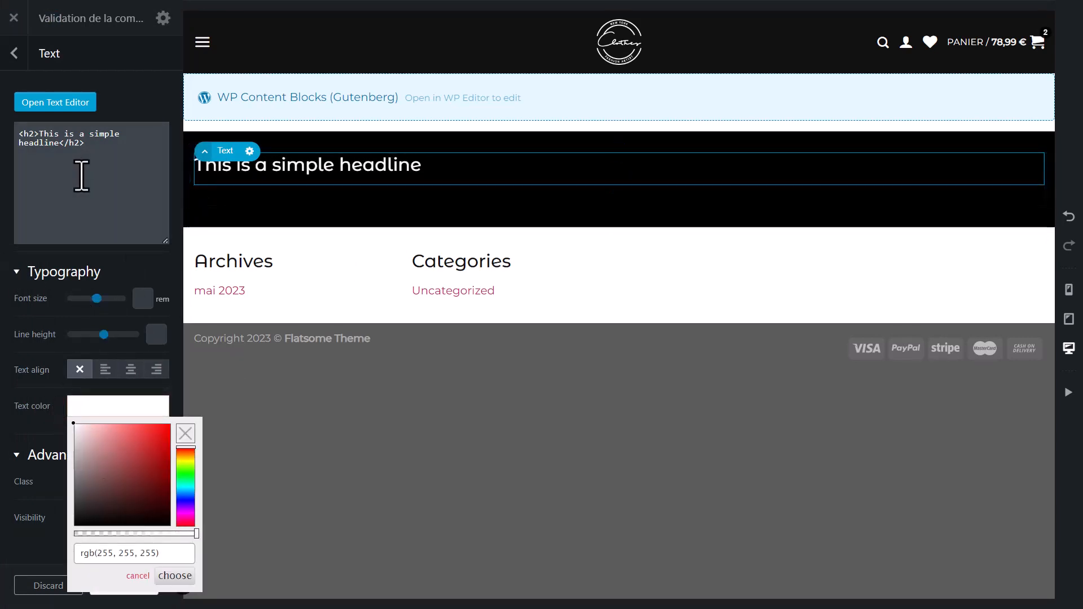
Step: Replace the headline text with "Validation de commande" and set its font size to ,85 rem
left_click(59, 104)
left_click_drag(203, 139, 24, 139)
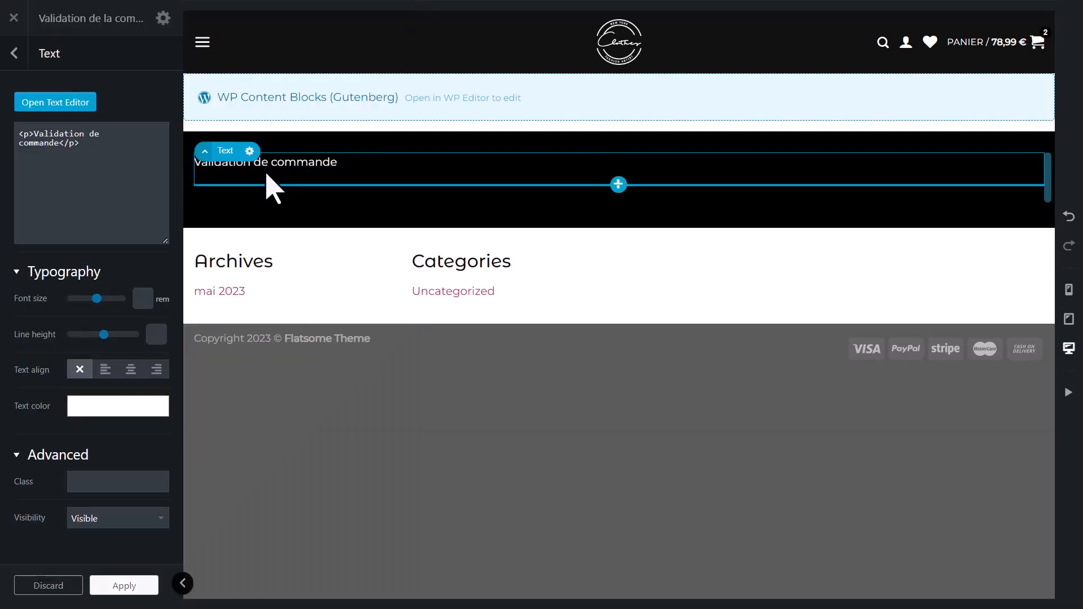
left_click(138, 297)
type(",8")
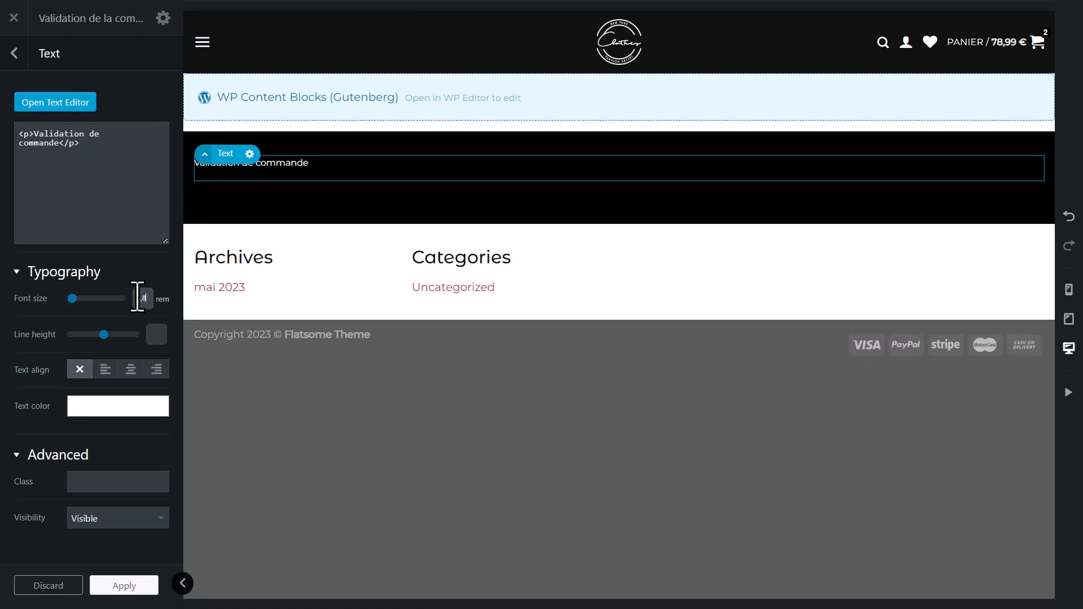
type("5")
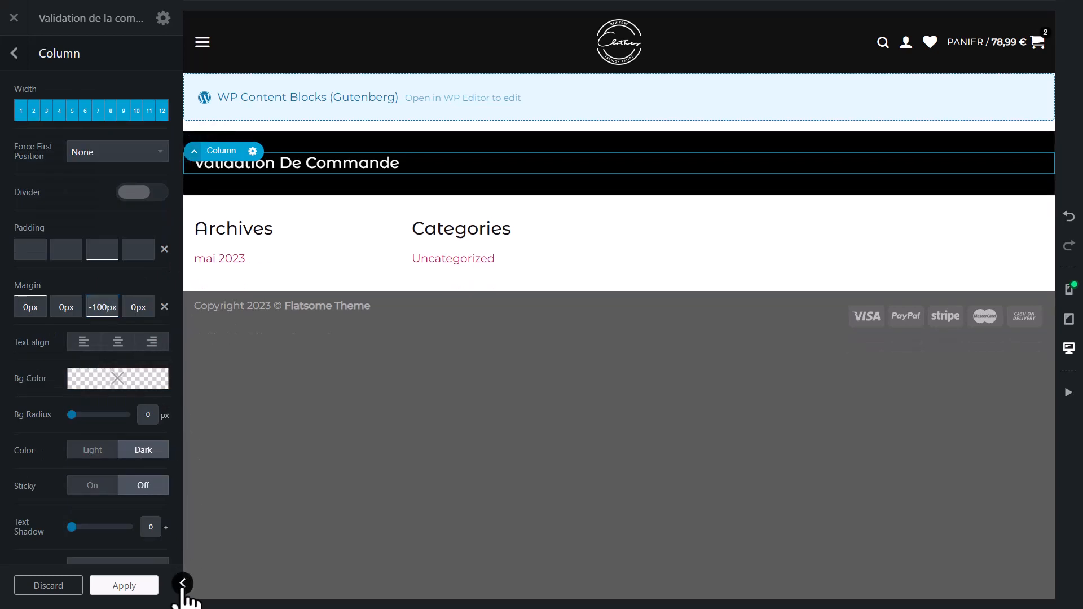
Step: Preview the banner at full width, apply the column's settings with a -100px bottom margin, and update the page
left_click(181, 586)
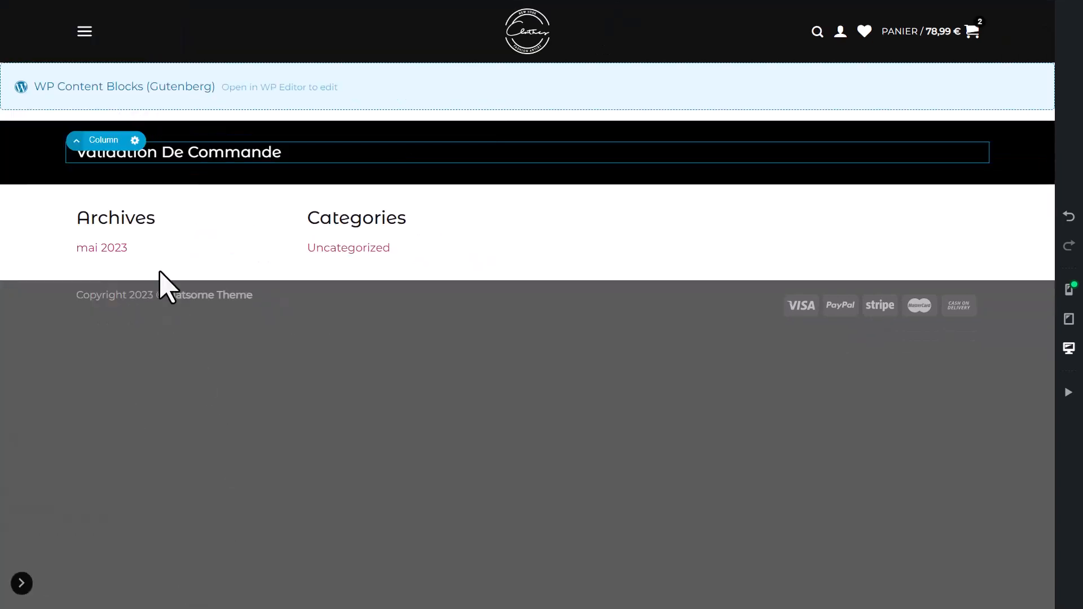
left_click(22, 584)
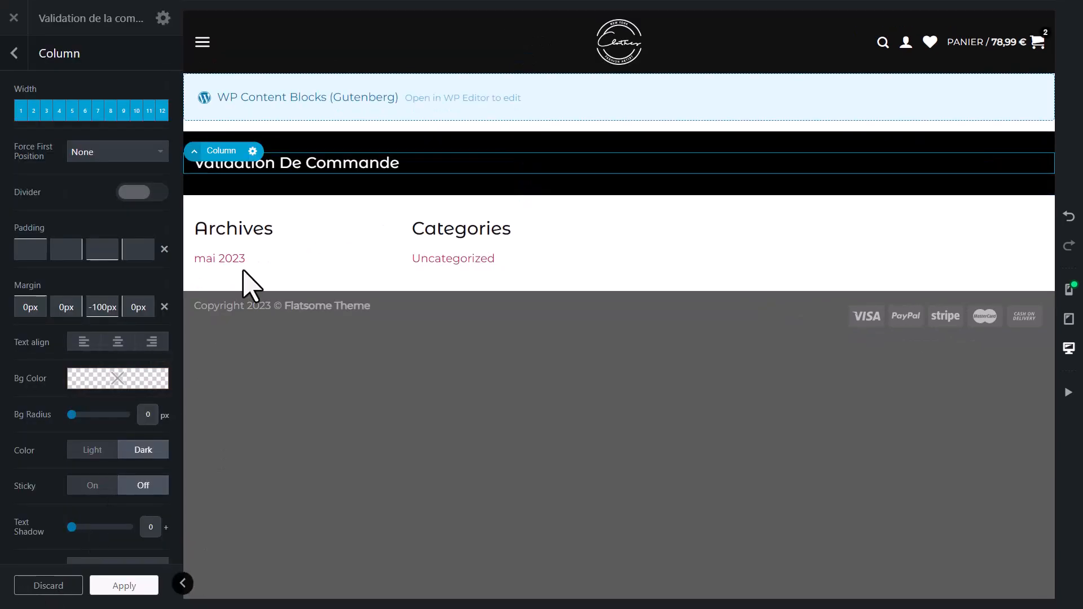
left_click(116, 586)
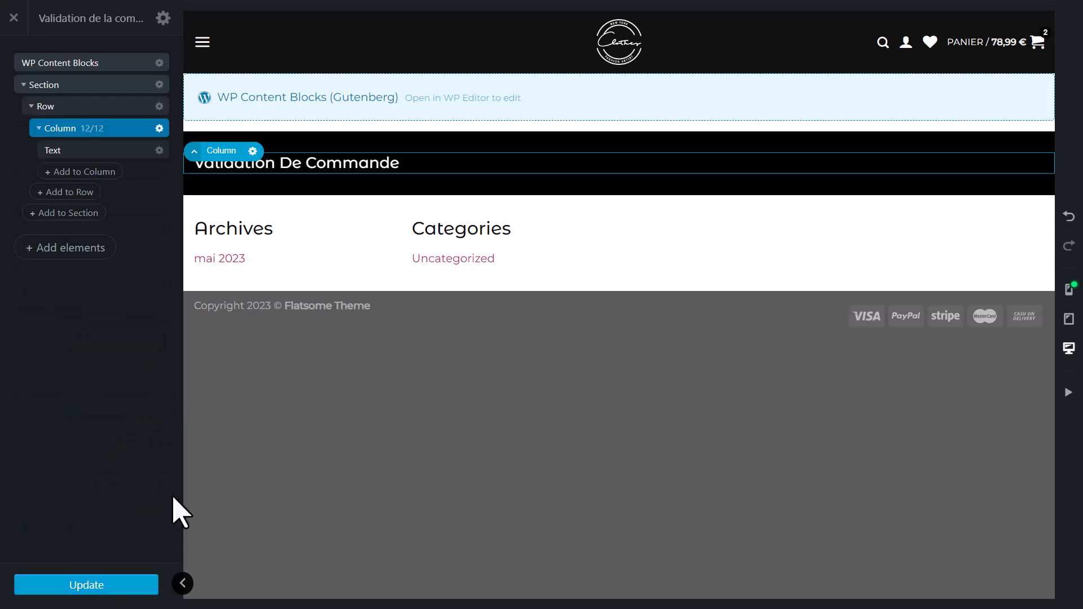
left_click(74, 586)
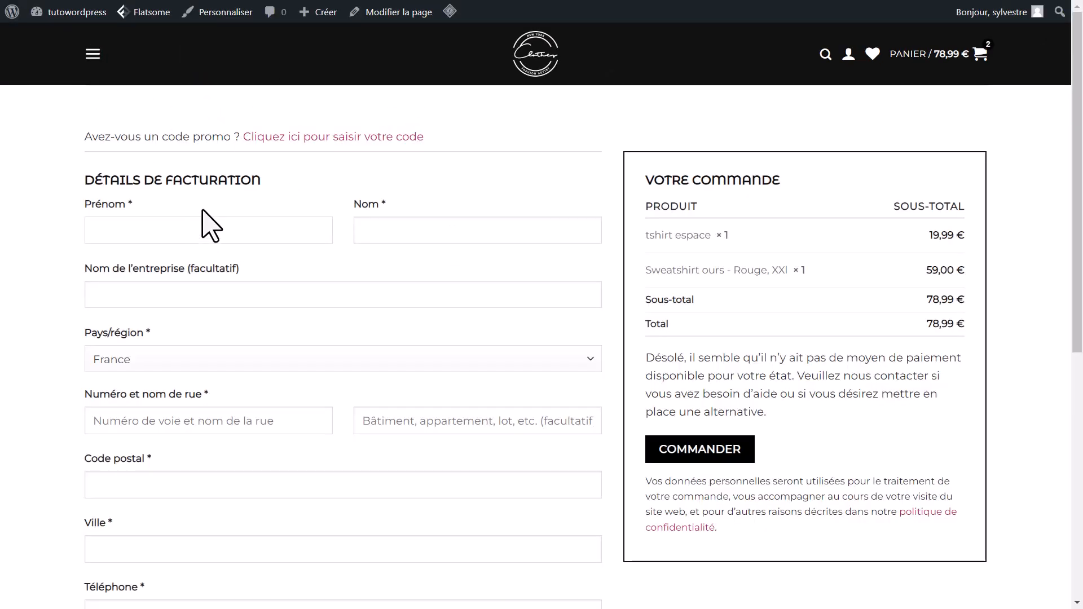
Step: Move the black banner section above the WP Content Blocks and update the page
scroll(212, 218, "down", 10)
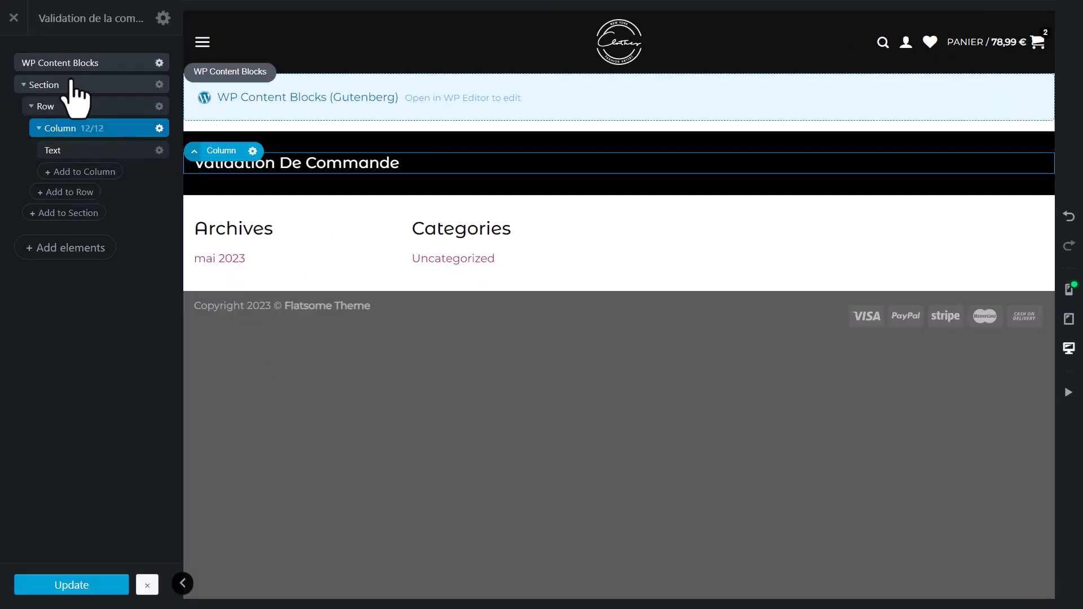
left_click(24, 84)
left_click_drag(75, 87, 72, 52)
left_click(85, 586)
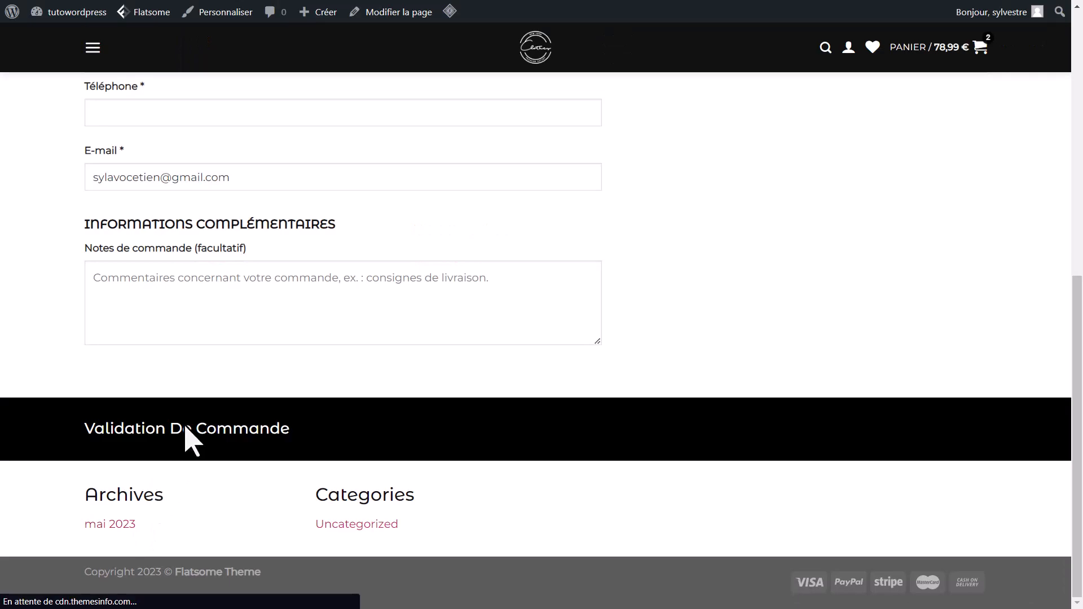
Step: Examine the live checkout page from its title banner down through the billing form and order summary
scroll(188, 440, "up", 10)
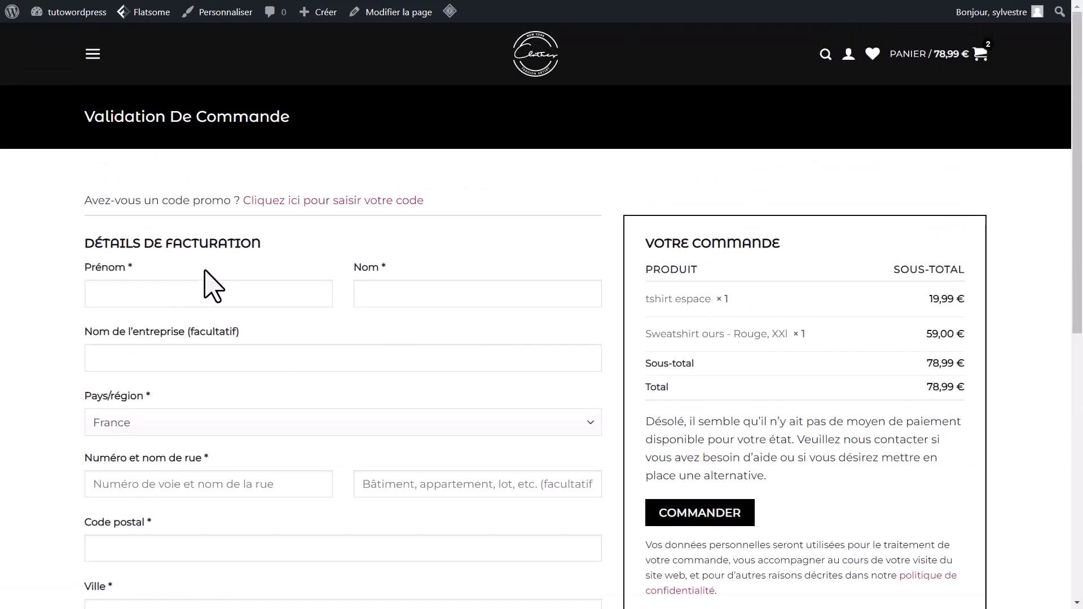
scroll(404, 176, "down", 10)
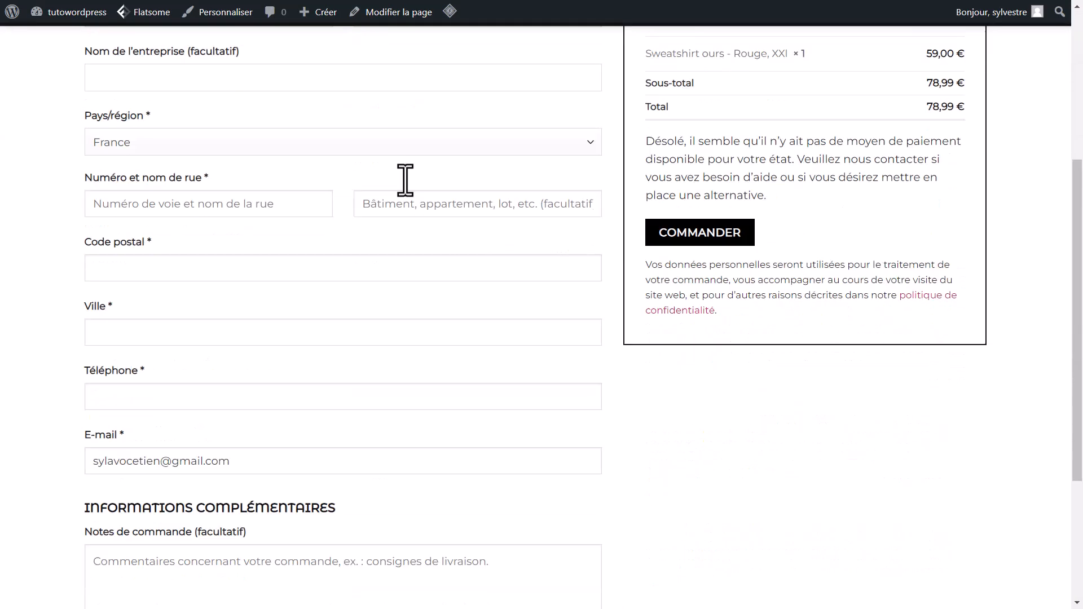
scroll(394, 186, "up", 10)
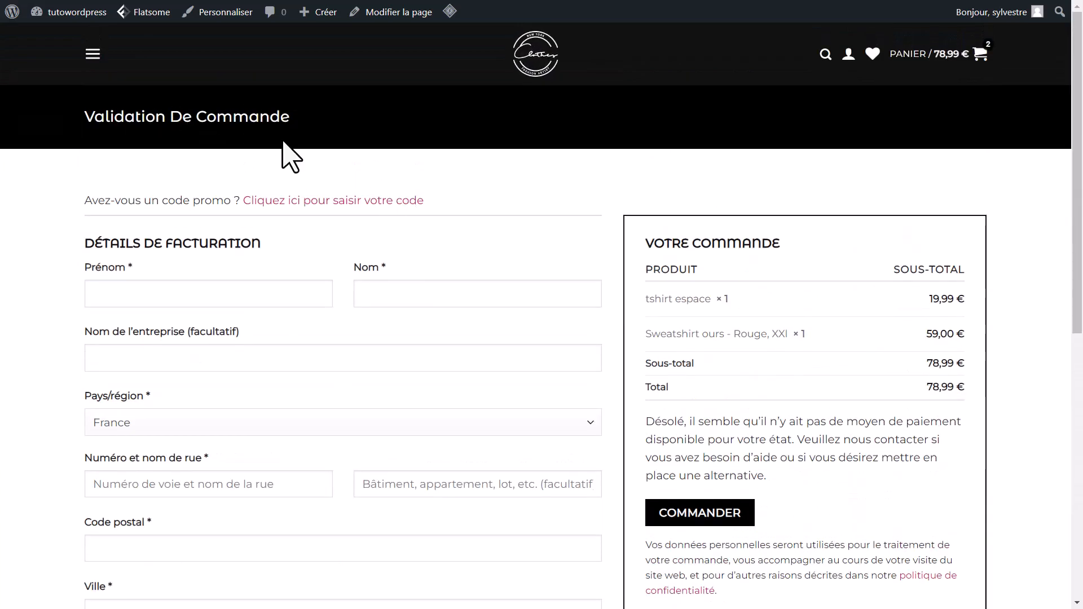
scroll(1071, 411, "down", 8)
scroll(1071, 412, "up", 8)
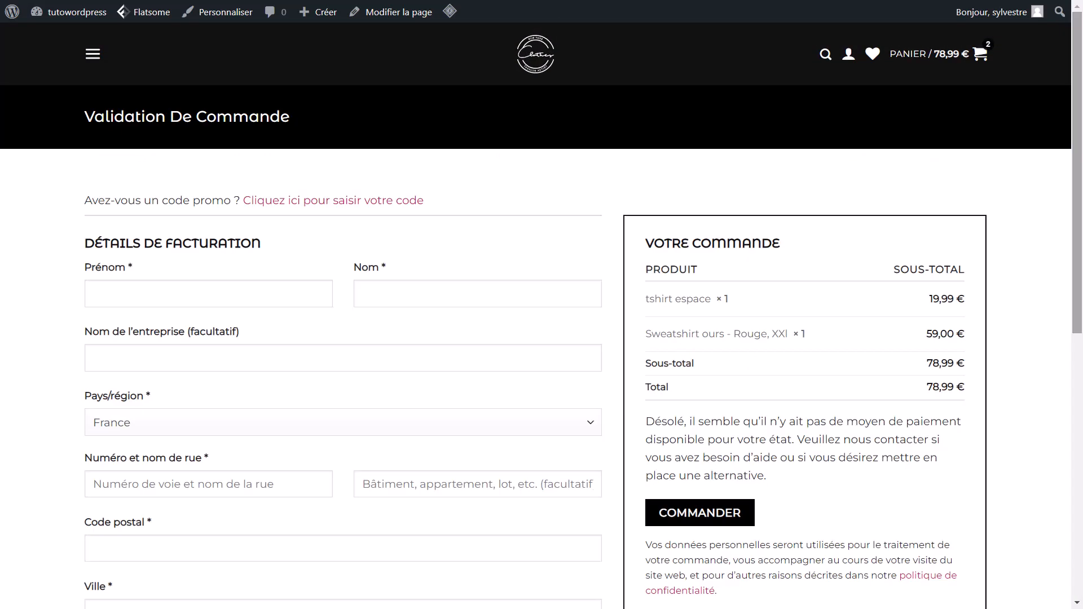
Step: Finish reviewing the live checkout page, and open the Accueil page from the site's page list in UX Builder
scroll(184, 154, "down", 8)
scroll(452, 252, "up", 8)
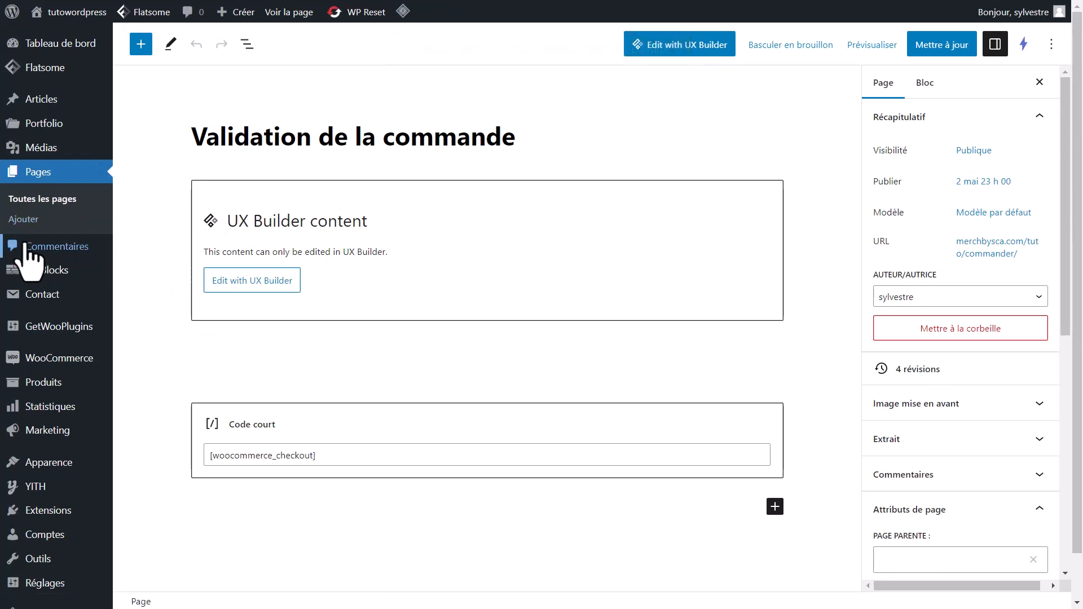
left_click(32, 199)
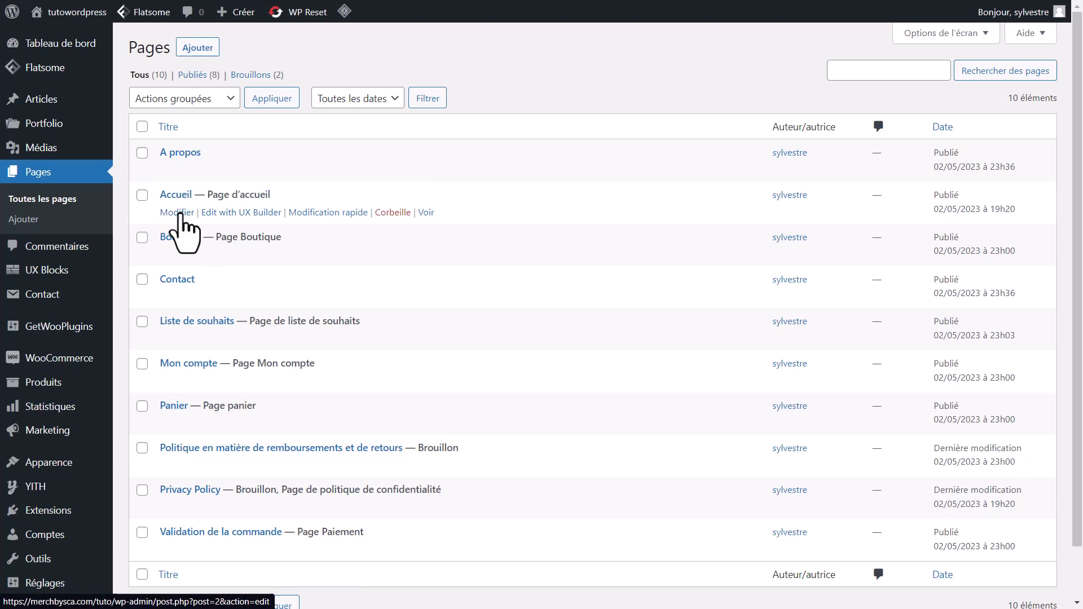
left_click(173, 213)
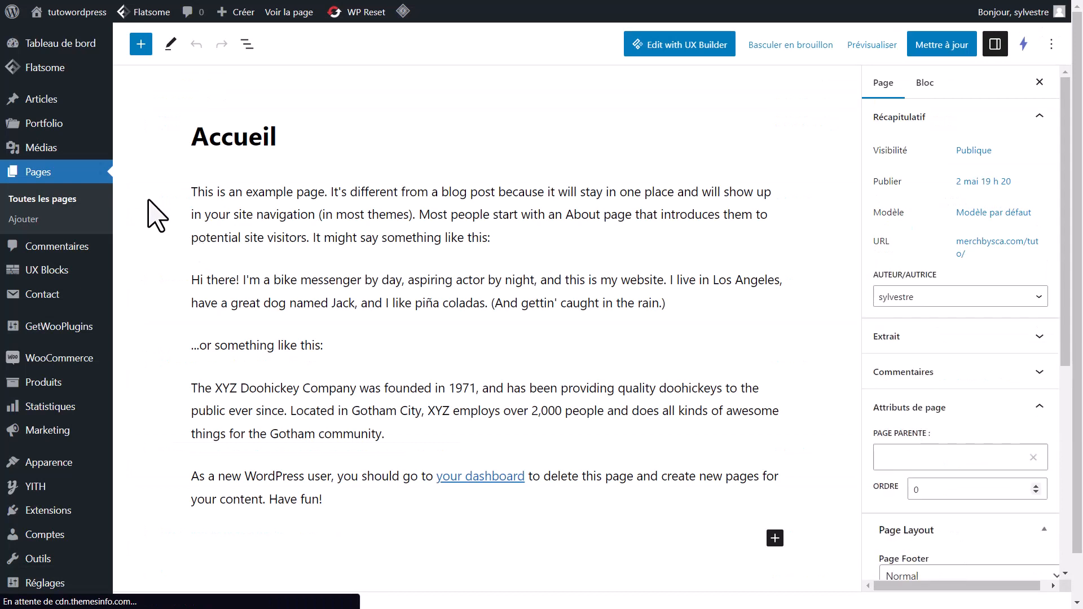
left_click(687, 52)
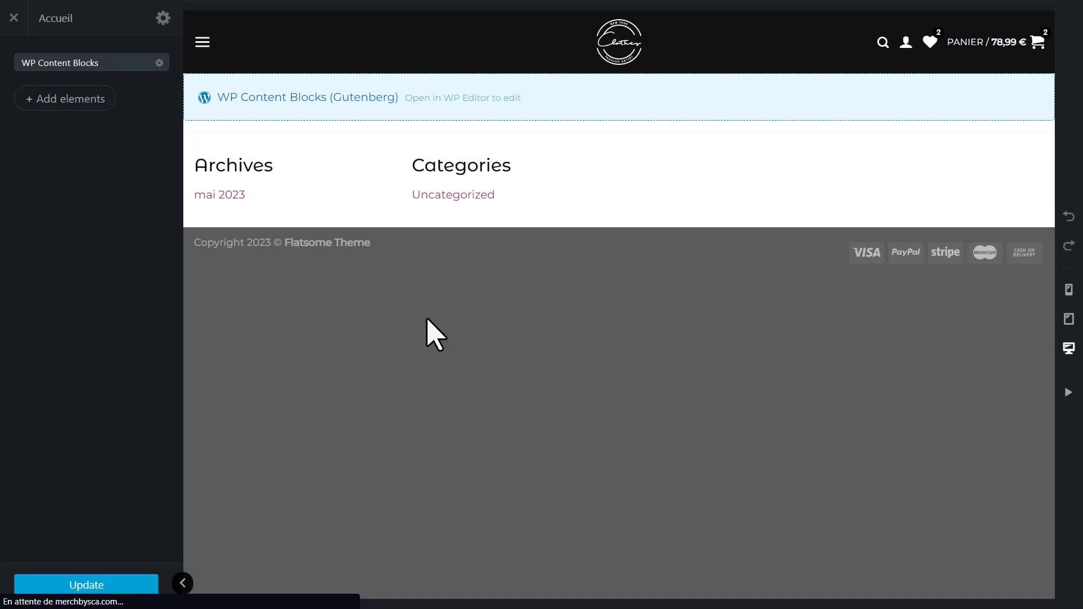
Step: Delete the WP Content Blocks element from the Accueil page and look through the custom and Flatsome templates
left_click(537, 112)
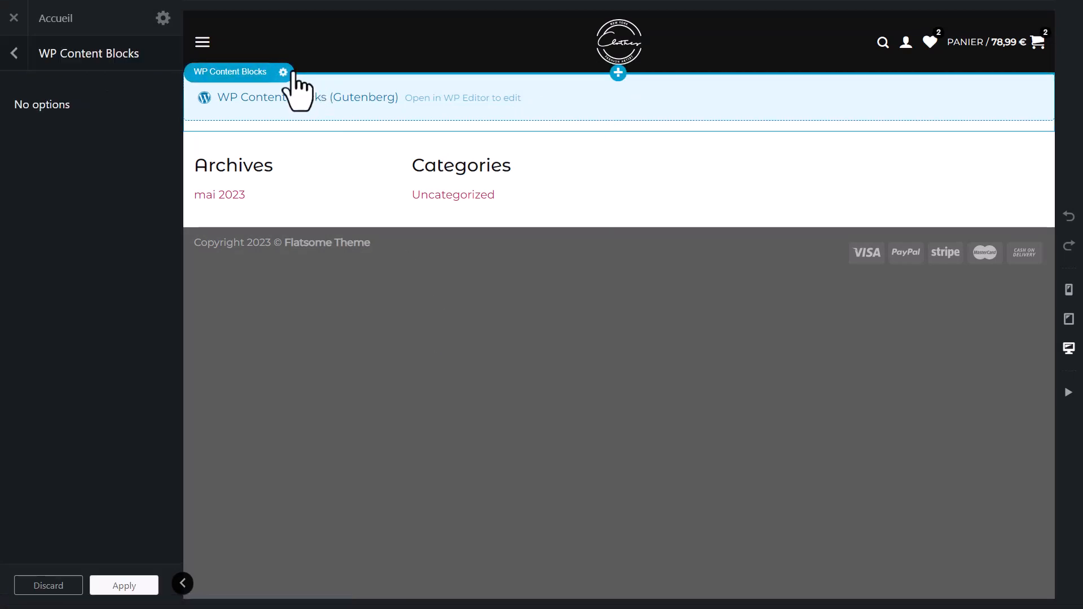
left_click(288, 72)
left_click(244, 207)
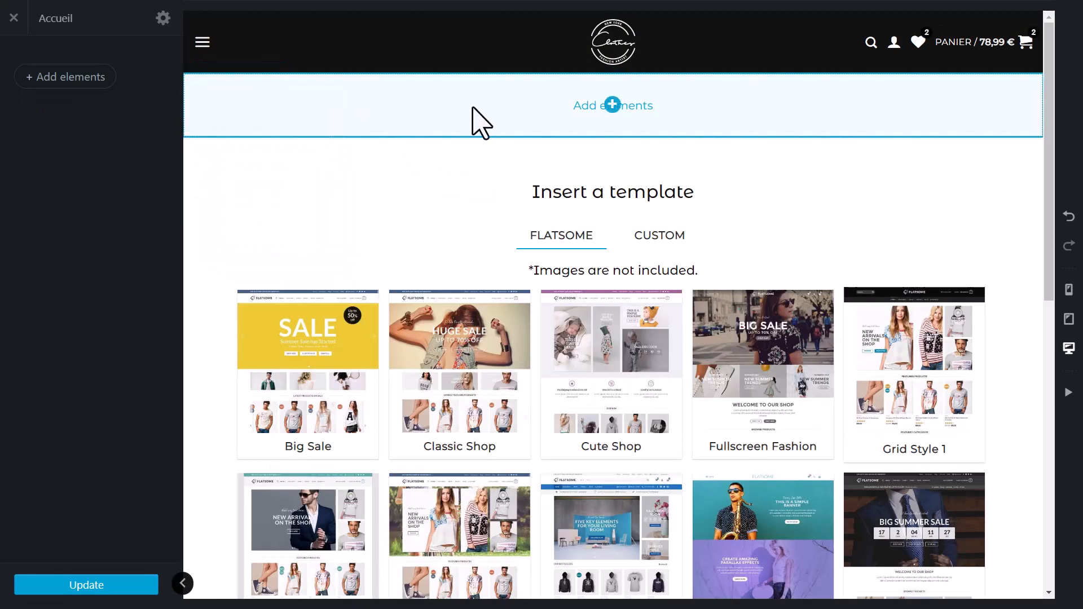
left_click(680, 240)
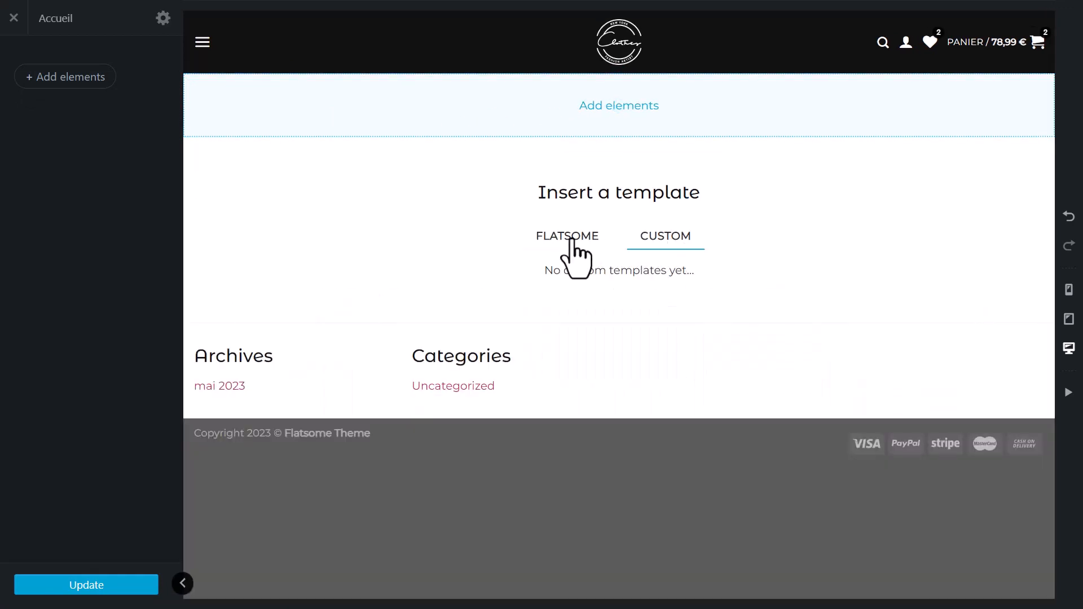
left_click(573, 241)
scroll(570, 169, "down", 1)
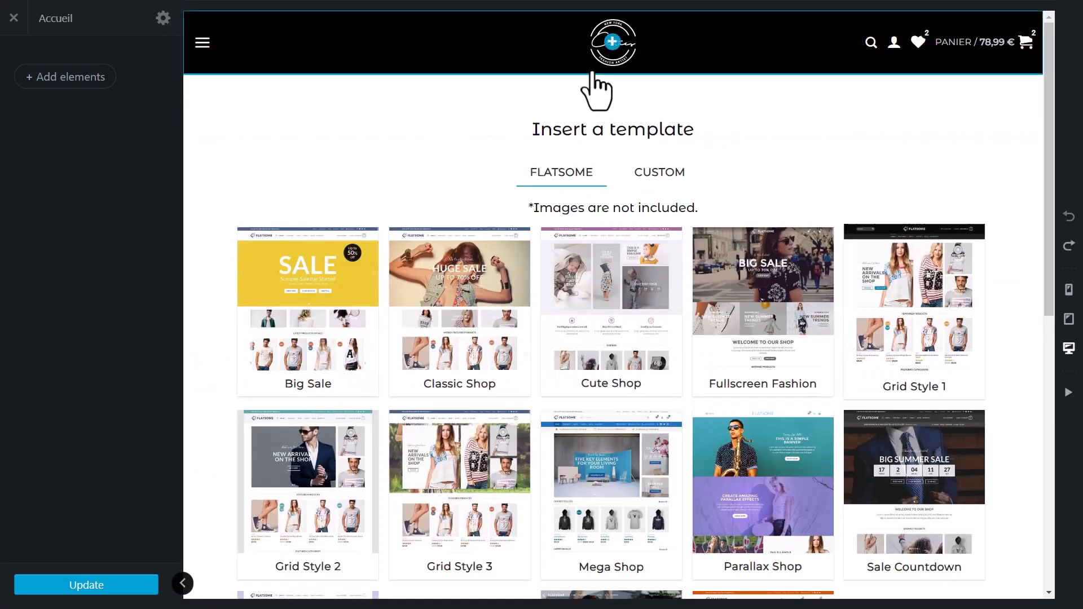
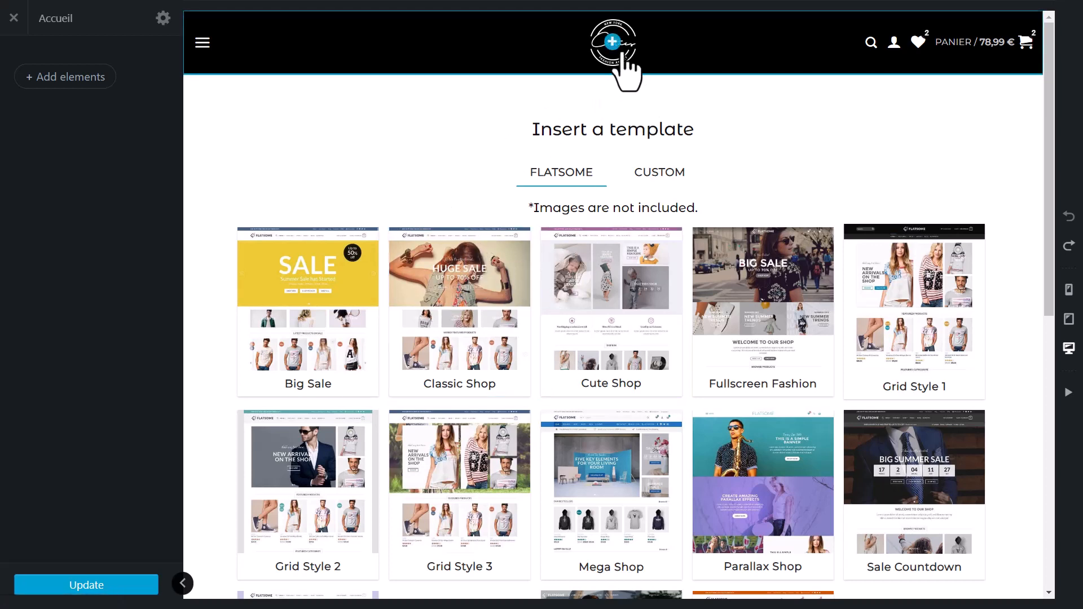
Step: Set the Accueil page's template to "Page - Full Width" in the post settings
left_click(163, 18)
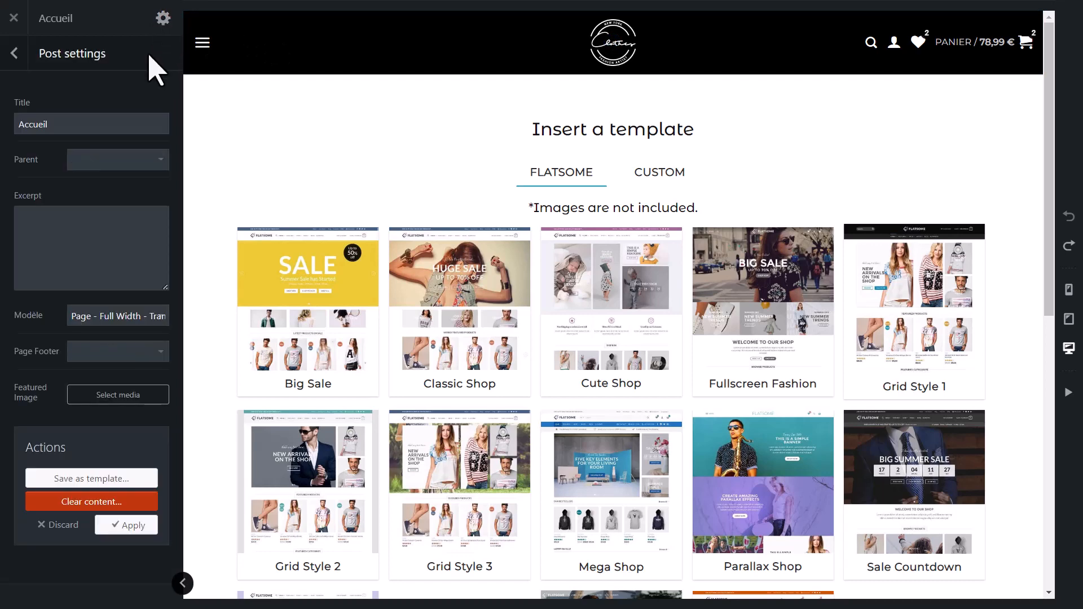
left_click(103, 320)
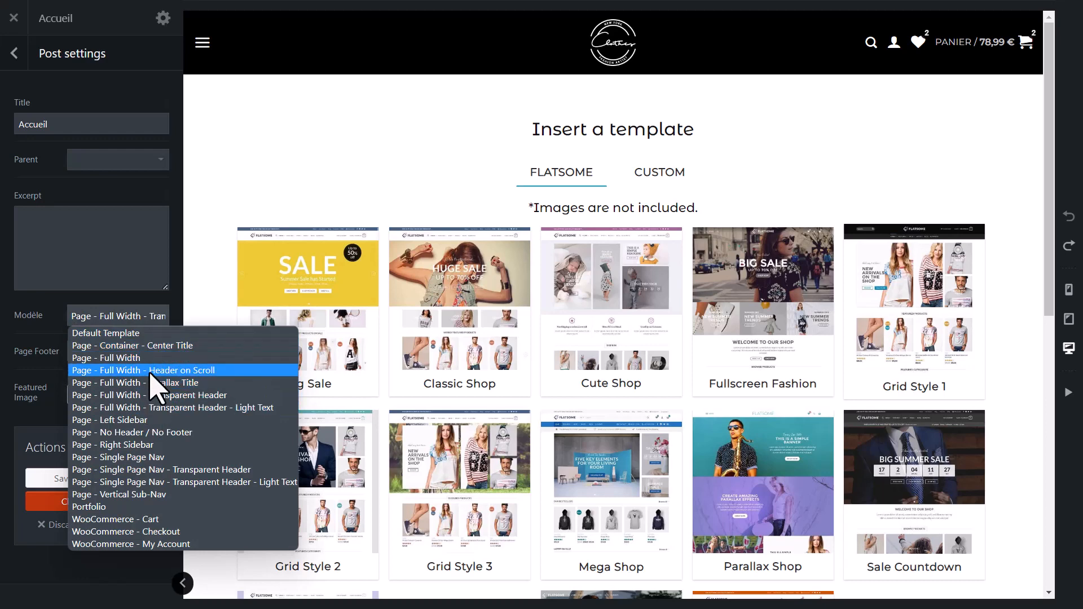
left_click(135, 359)
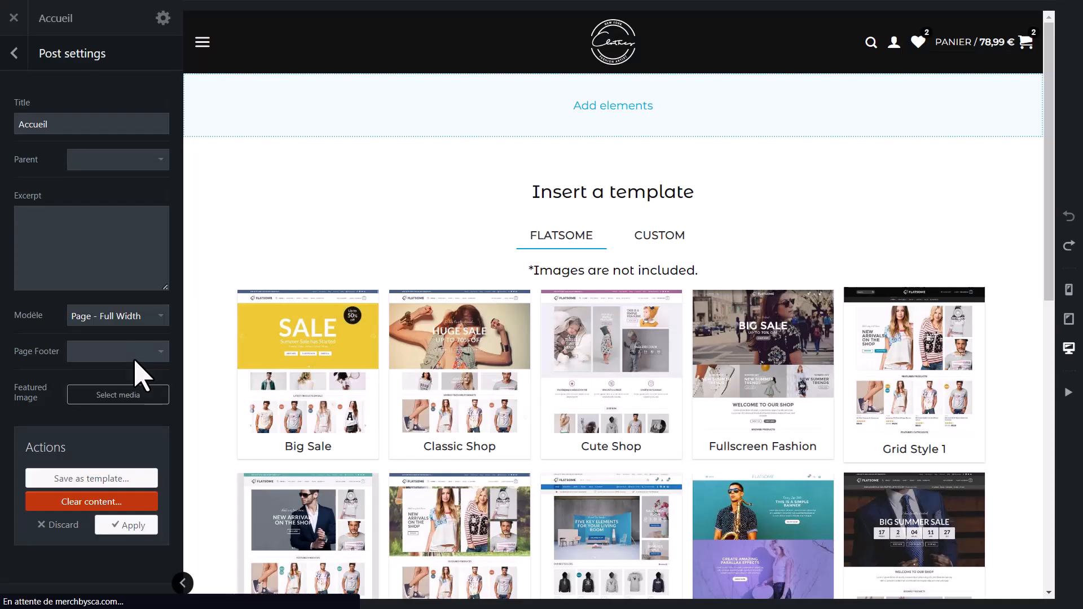
left_click(119, 318)
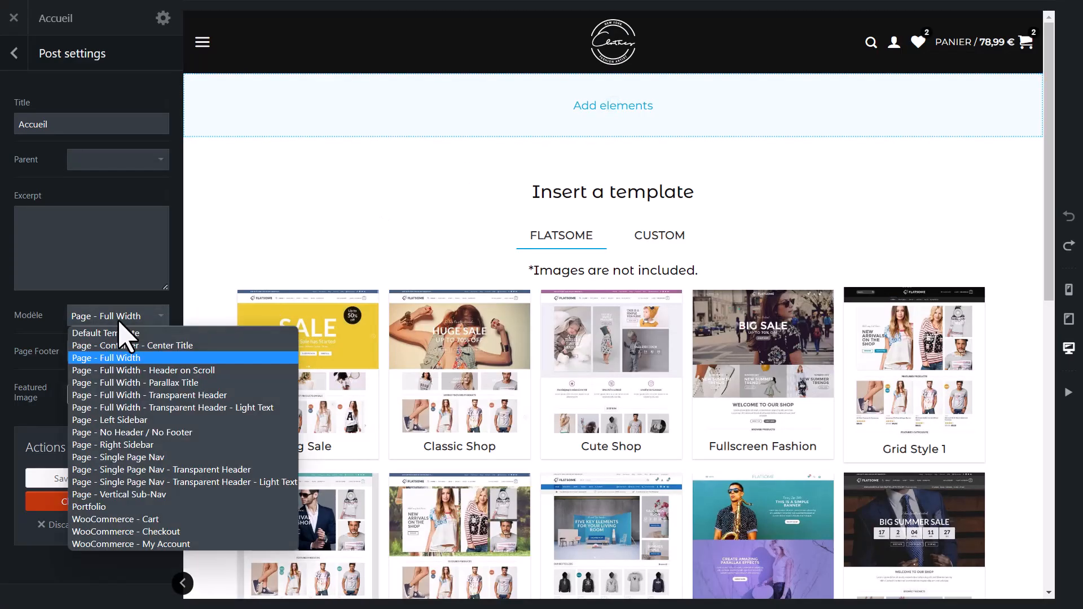
left_click(132, 395)
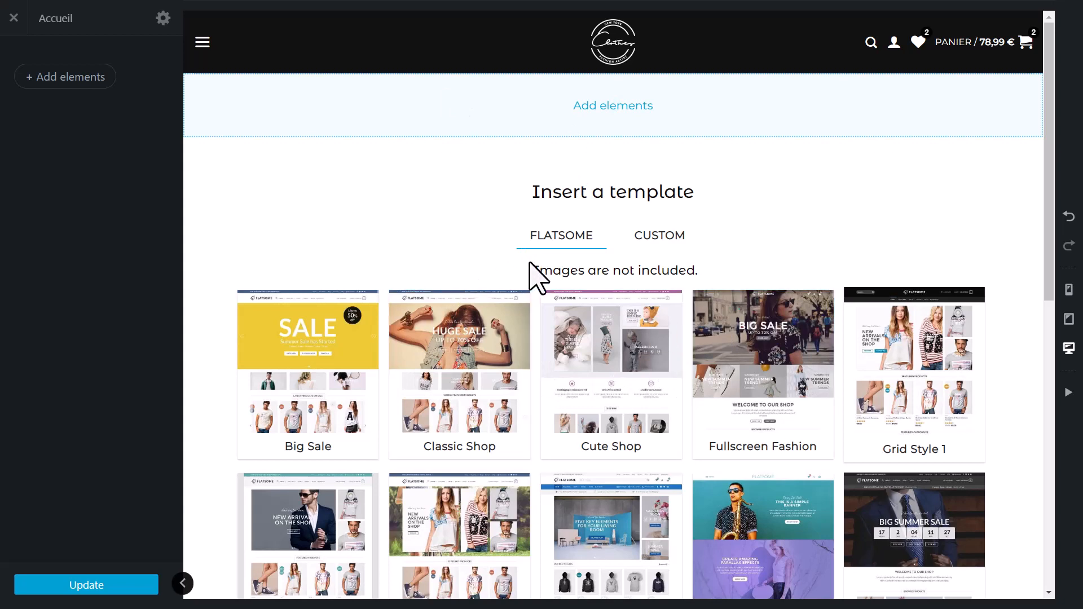
Step: Add a Slider element to the empty Accueil page, keeping its Slide type and Default style
left_click(613, 105)
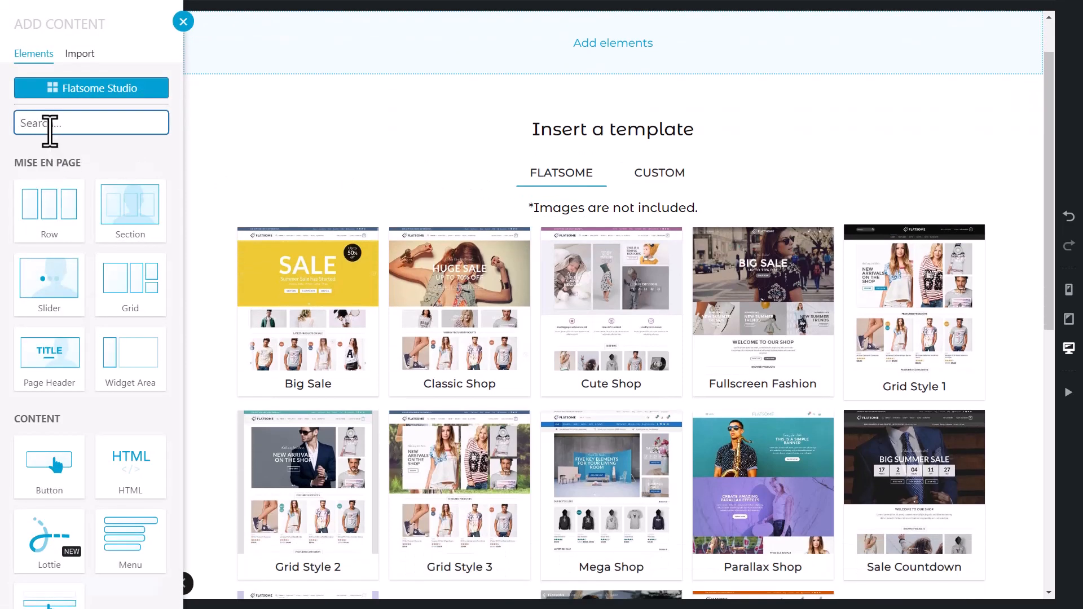
type("slider")
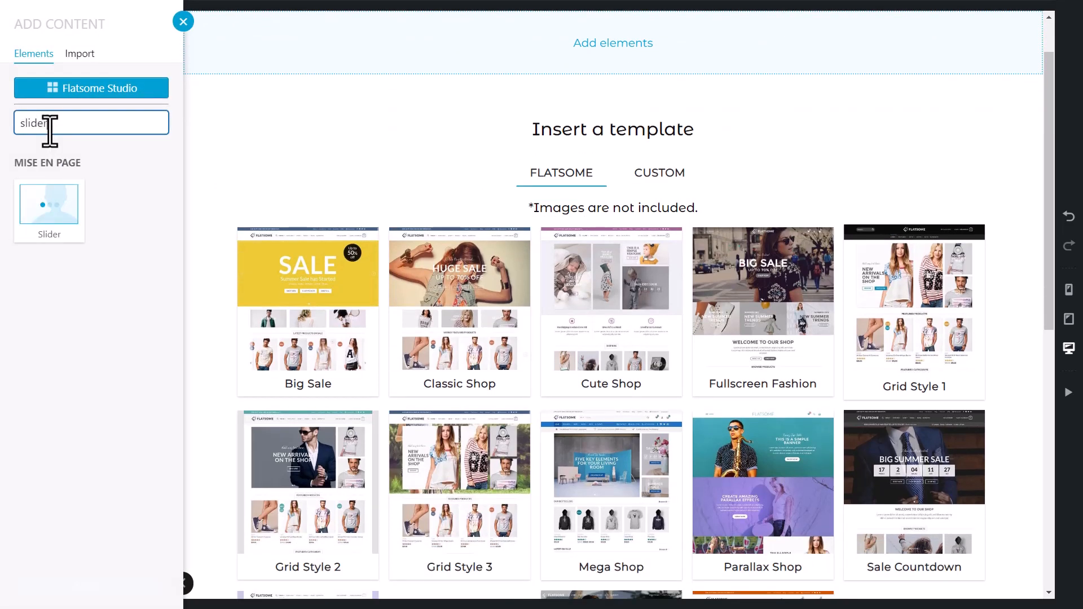
left_click(39, 229)
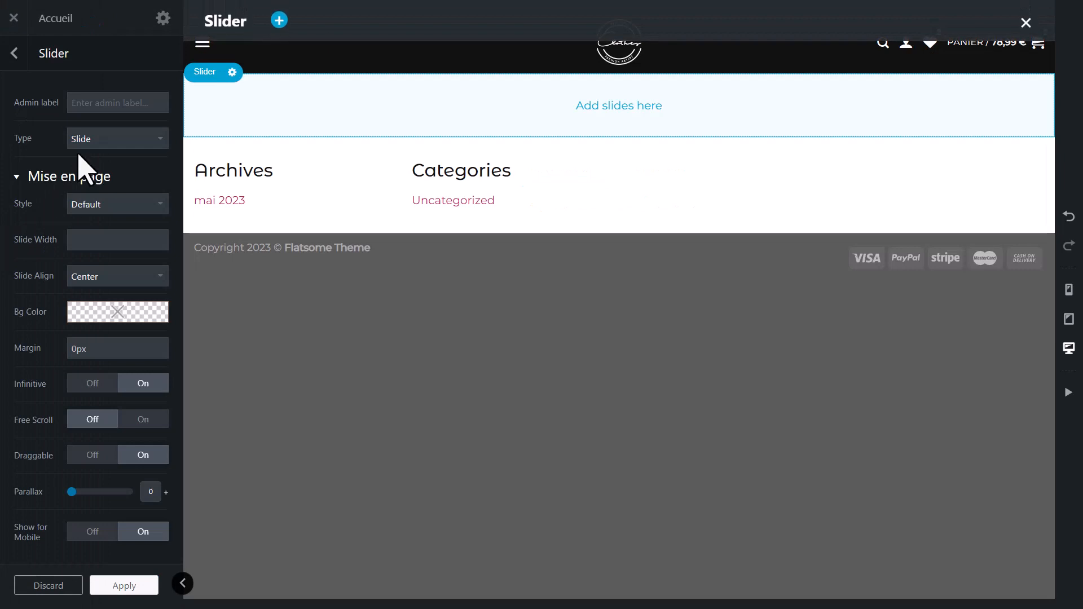
left_click(134, 144)
left_click(135, 155)
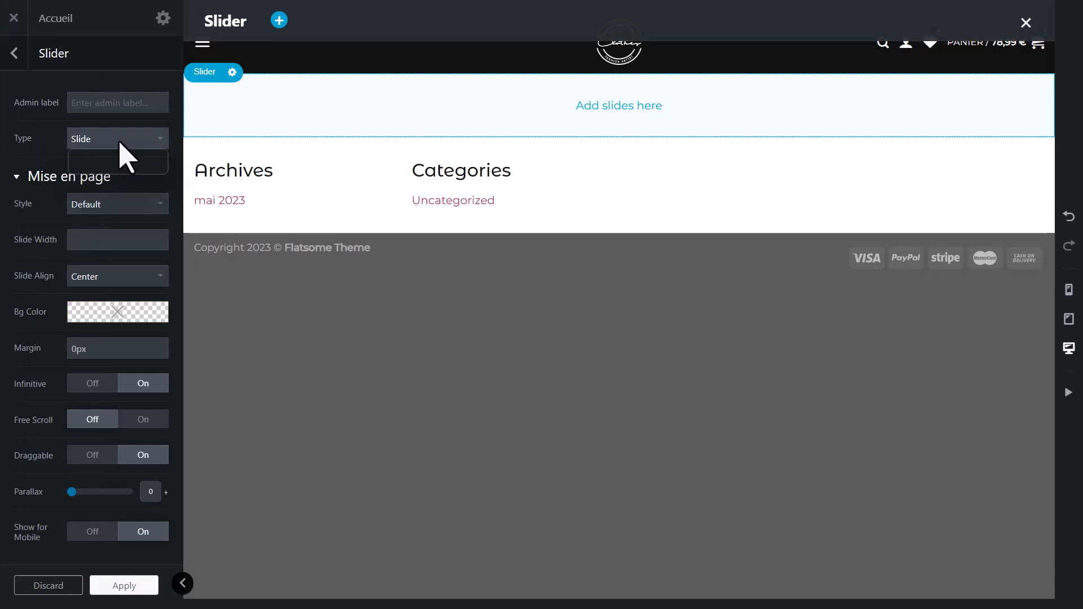
left_click(105, 206)
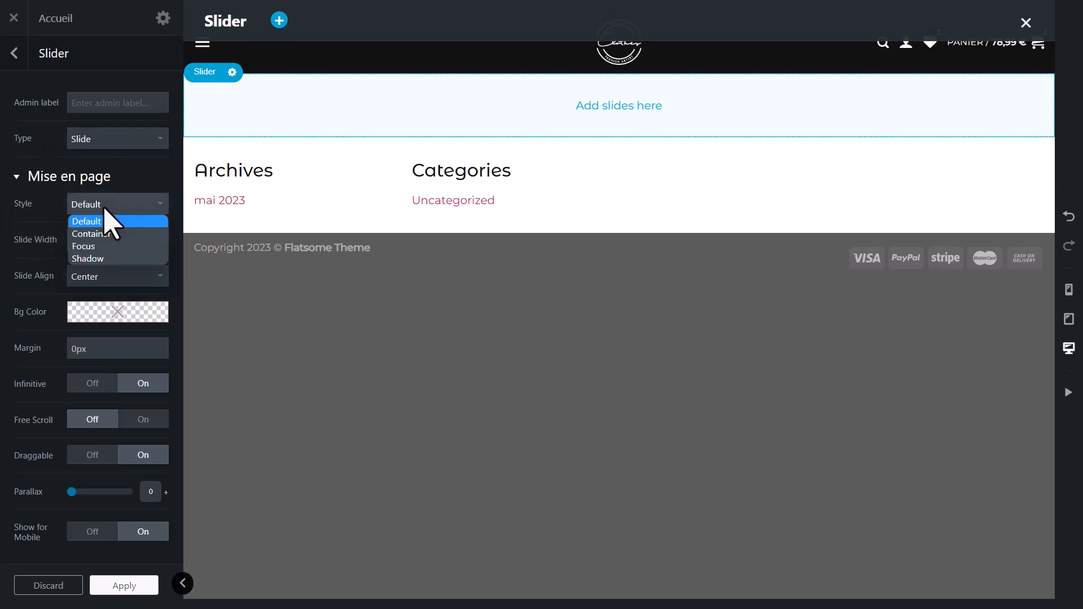
left_click(106, 220)
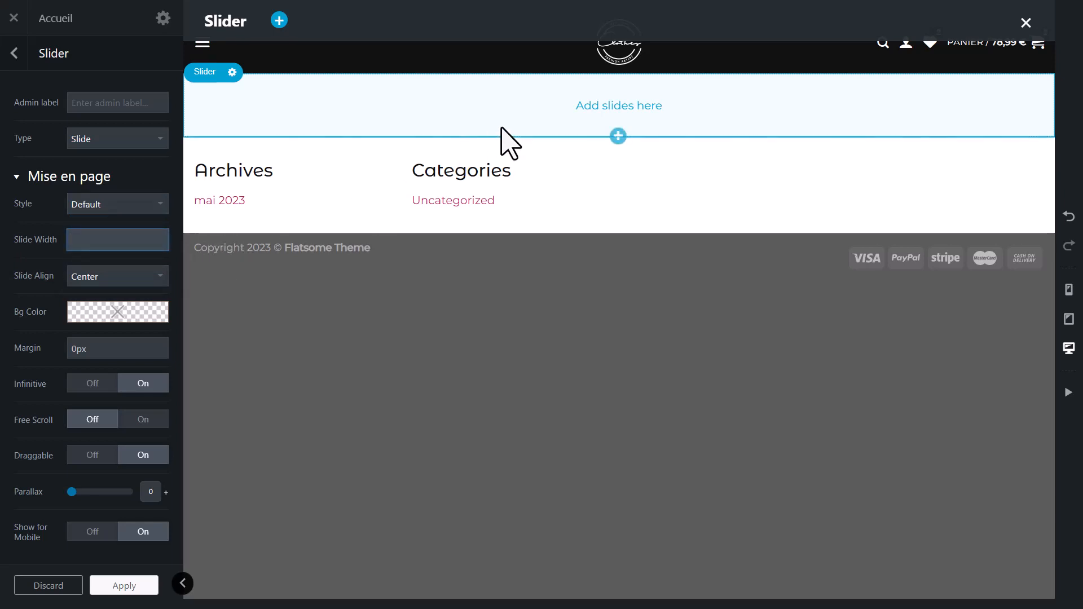
Step: Give the slider a near-black background color and apply its settings
mouse_move(70, 320)
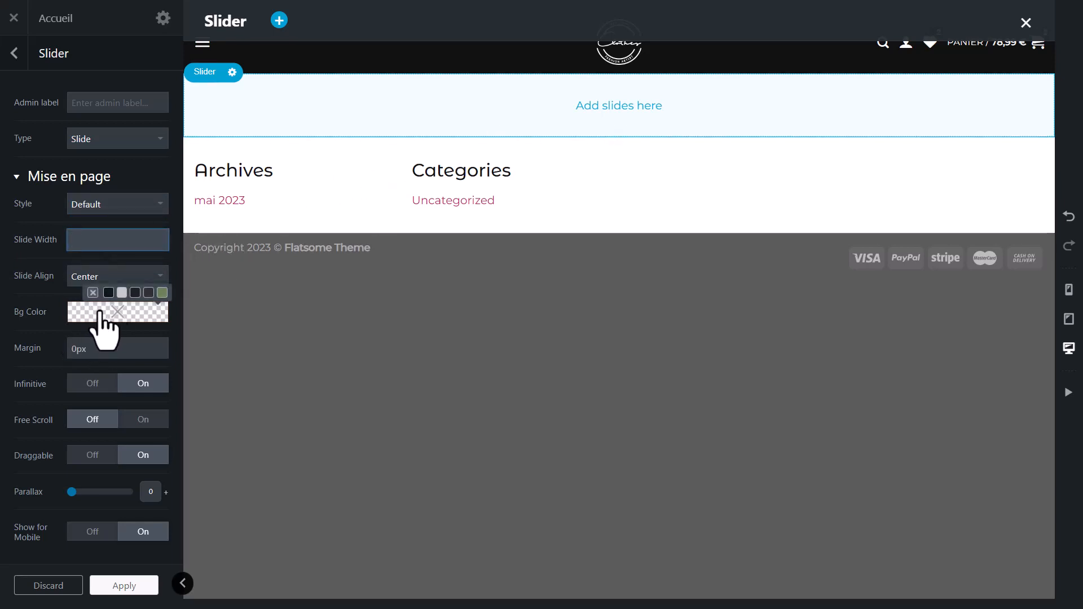
left_click(121, 324)
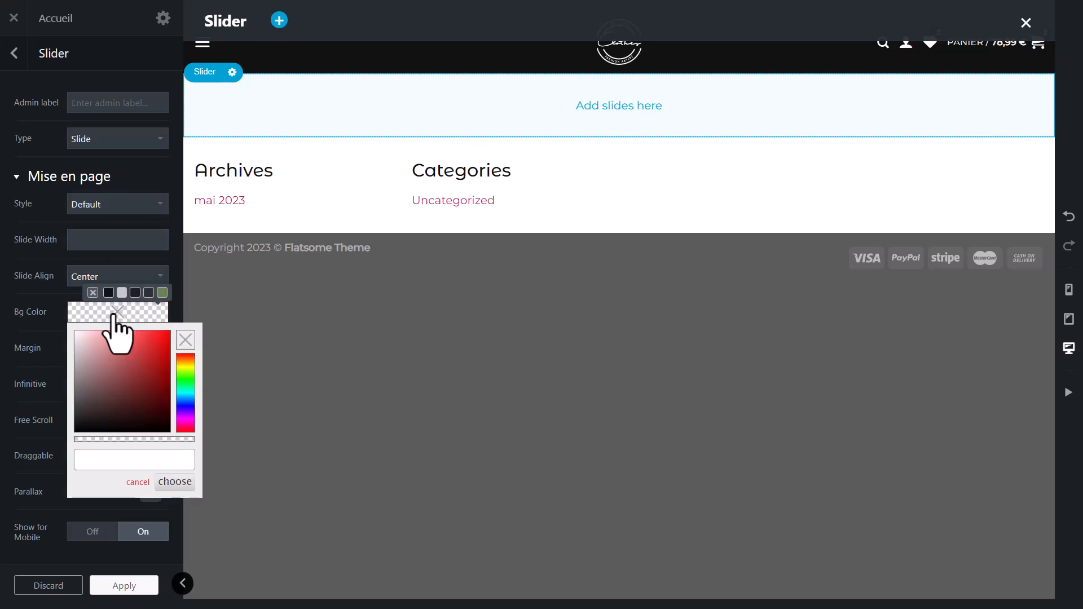
left_click(78, 410)
mouse_move(70, 416)
left_mouse_down()
mouse_move(77, 403)
mouse_move(70, 424)
left_mouse_up()
left_click(49, 331)
left_click(623, 108)
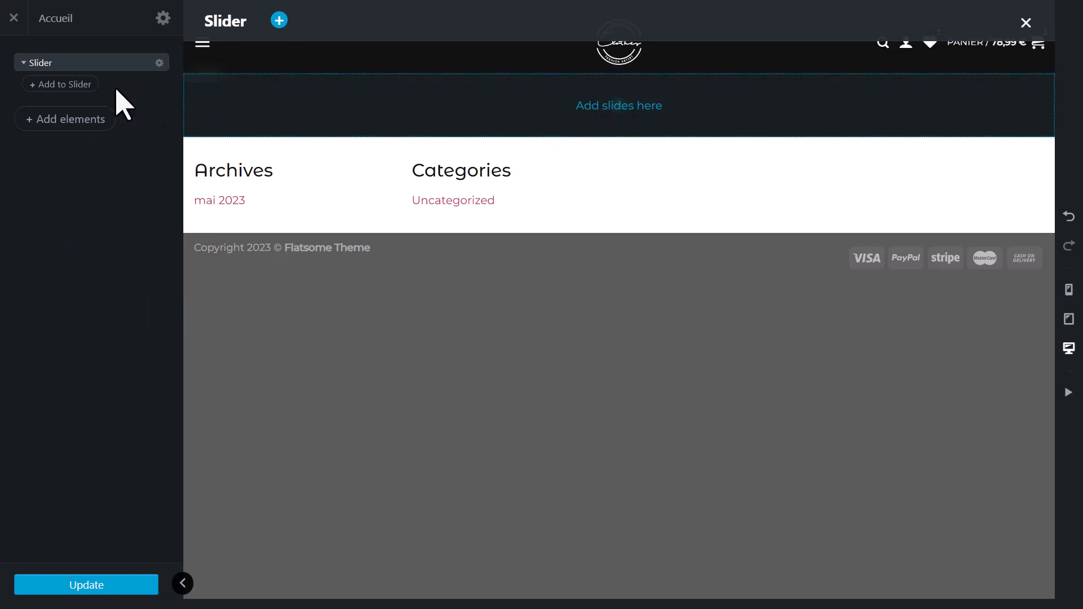
Step: Add a Banner slide to the slider, keeping its centered sample heading and text
left_click(54, 85)
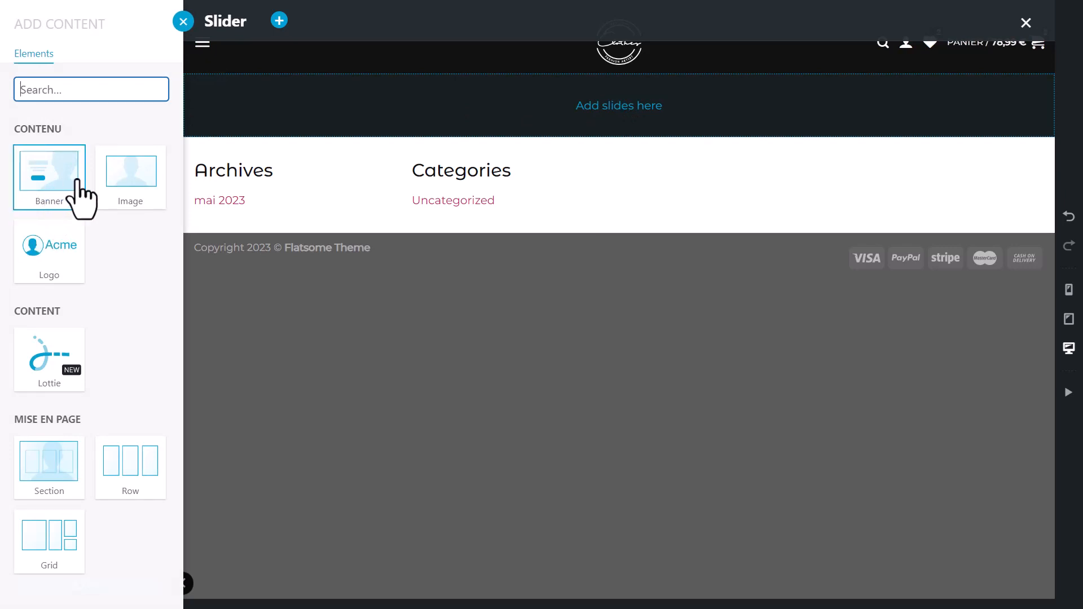
left_click(39, 179)
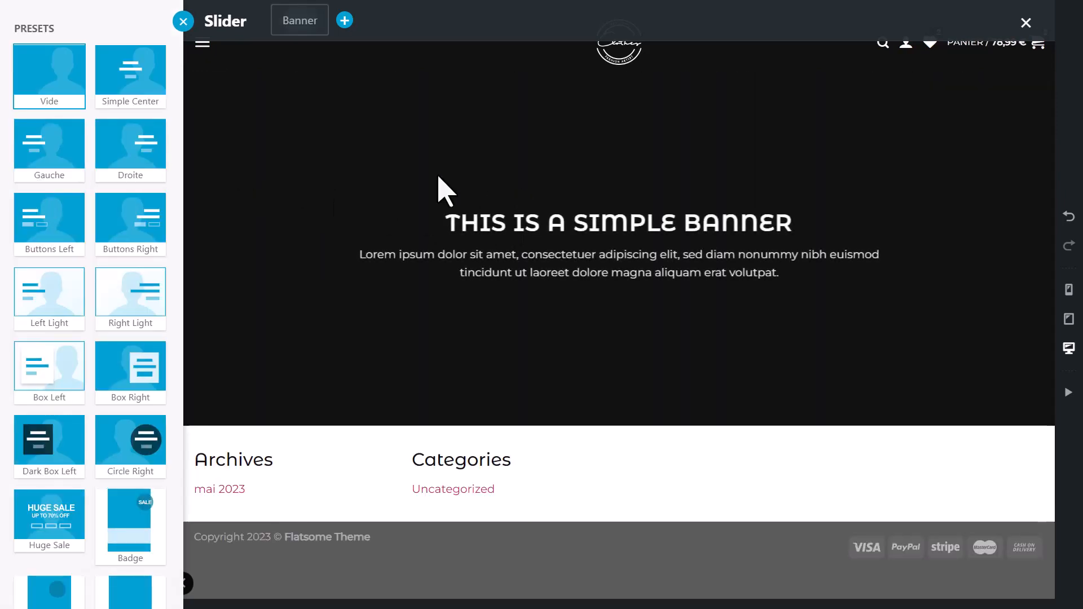
left_click(266, 218)
Step: Use the photo of hanging hoodies on a green background as the banner's background, with its focal position at 41% 2%
scroll(96, 237, "down", 1)
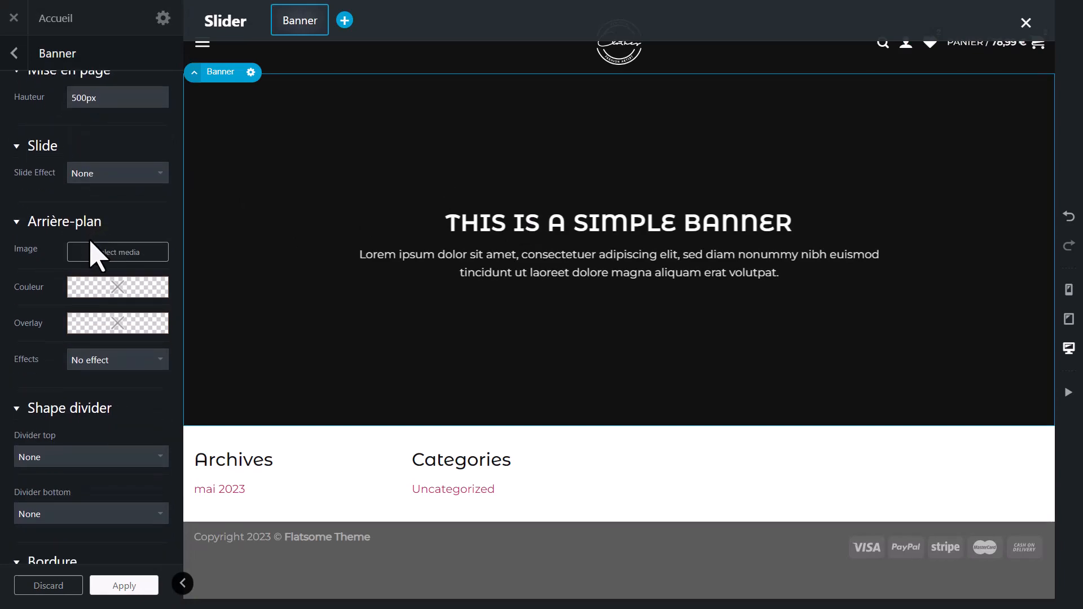
left_click(111, 252)
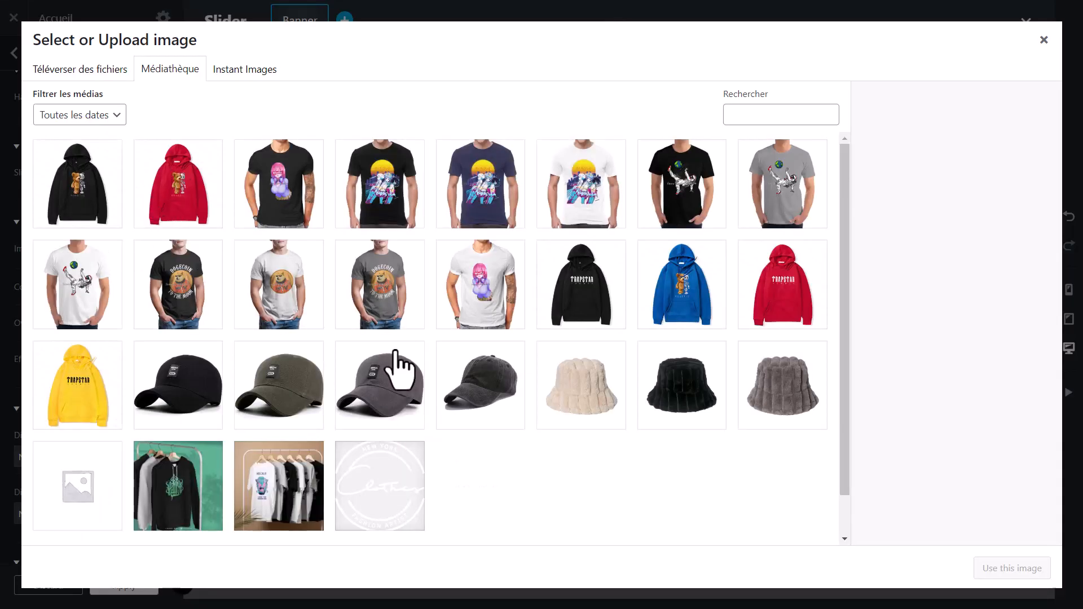
left_click(194, 500)
left_click(1013, 569)
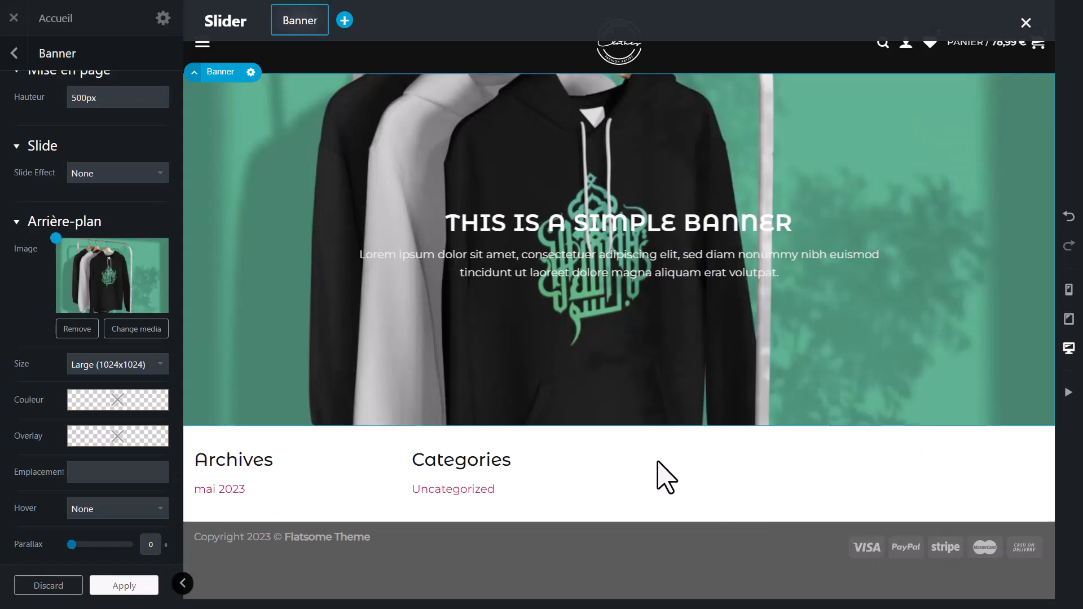
scroll(109, 314, "down", 1)
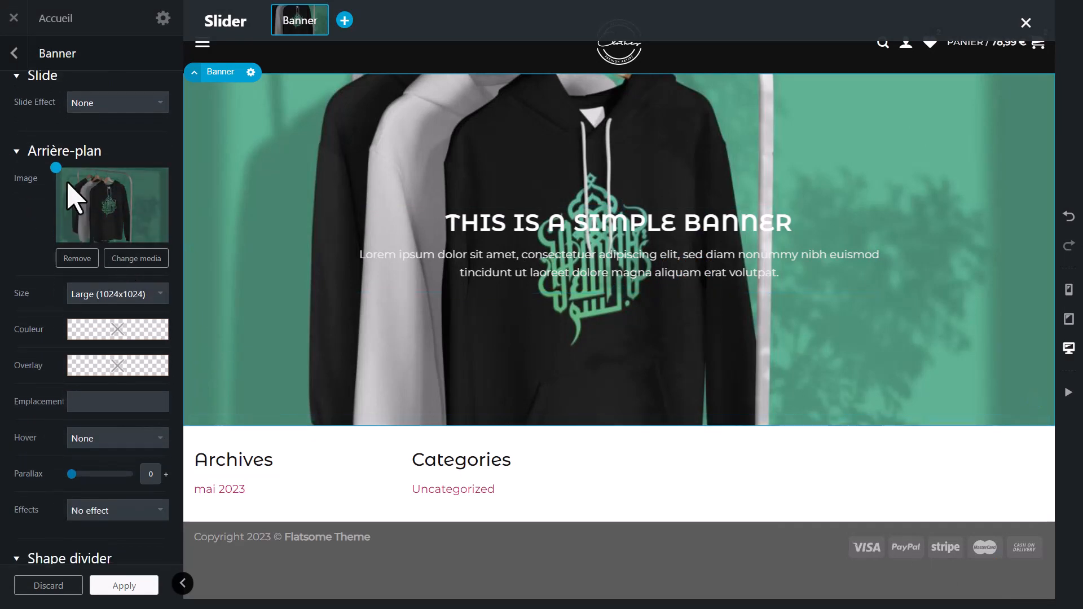
left_click_drag(56, 168, 102, 170)
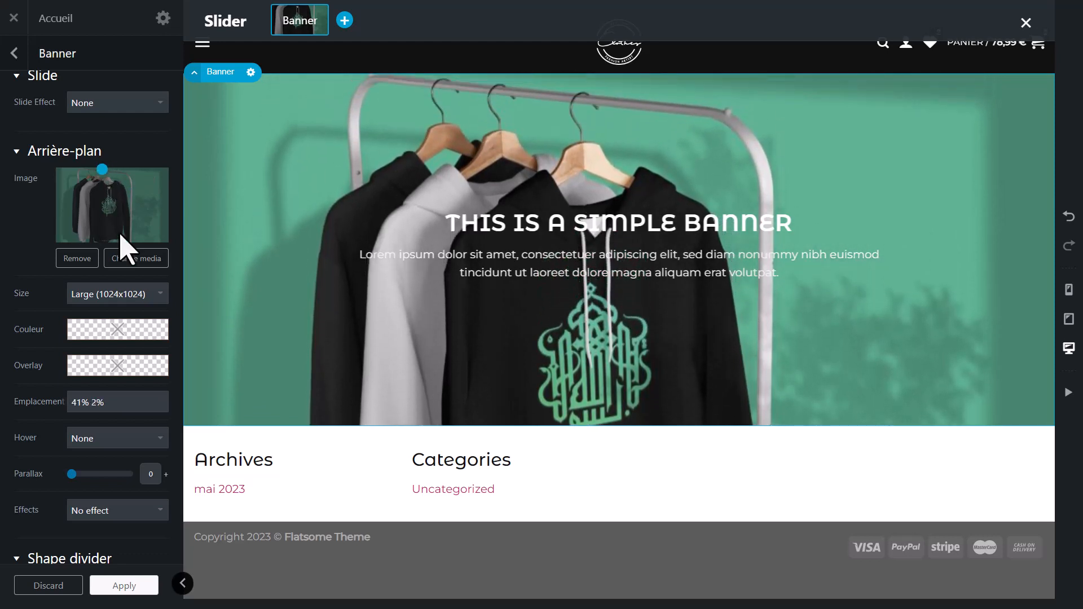
Step: Darken the banner's background image with a semi-transparent overlay of rgba(9, 9, 9, 0.802)
left_click(116, 372)
left_click_drag(92, 380, 65, 483)
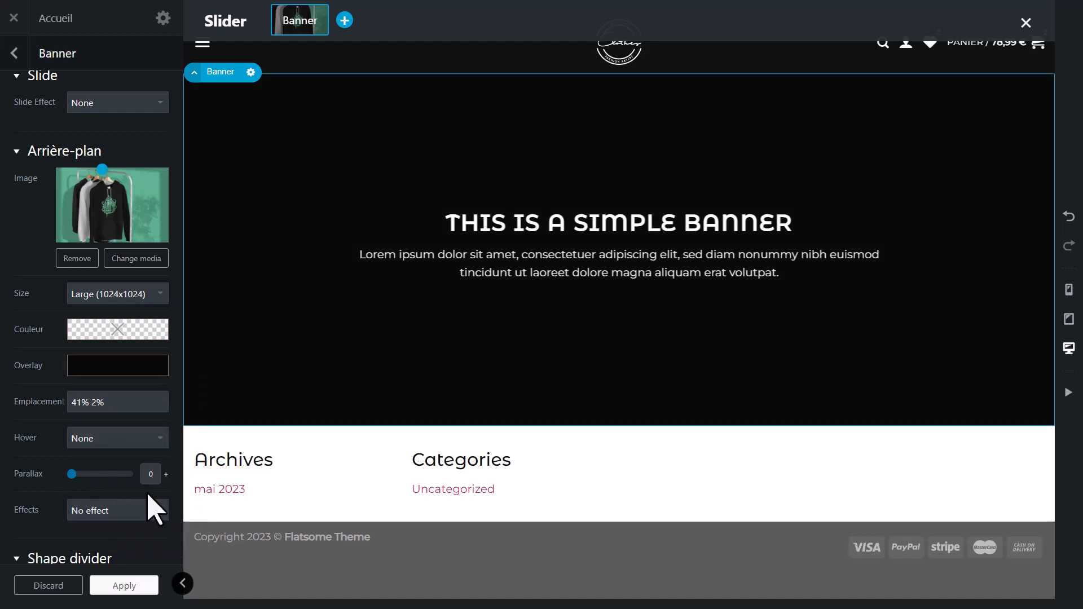
left_click(106, 372)
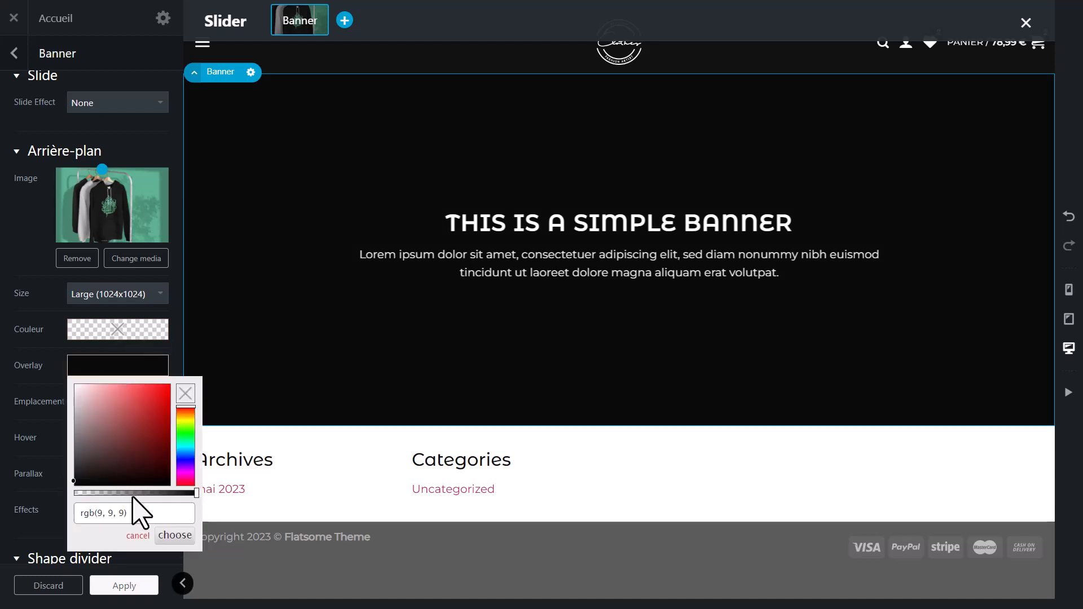
left_click_drag(120, 493, 168, 493)
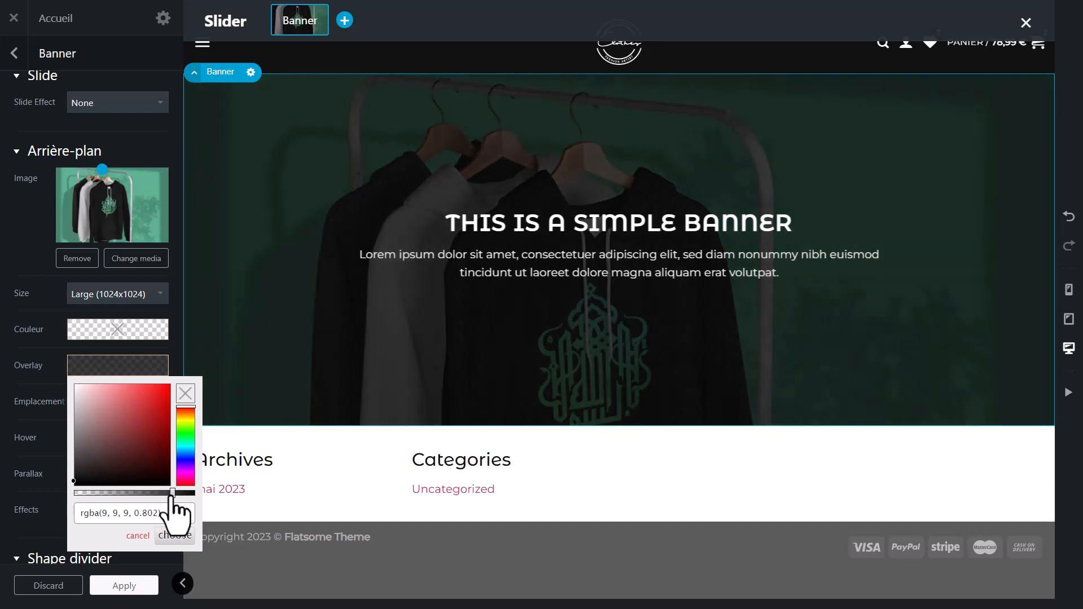
left_click(34, 375)
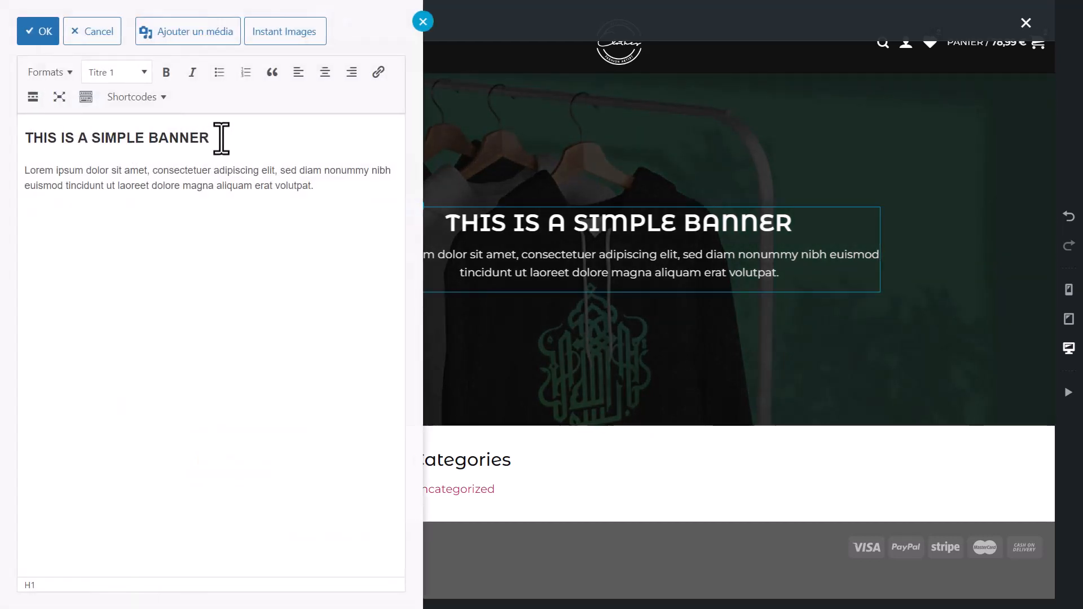
Step: Replace the banner's sample heading with "LE ROI DU STREETWEAR", keeping the sample paragraph
left_click_drag(221, 138, 3, 137)
type("LE ROI D")
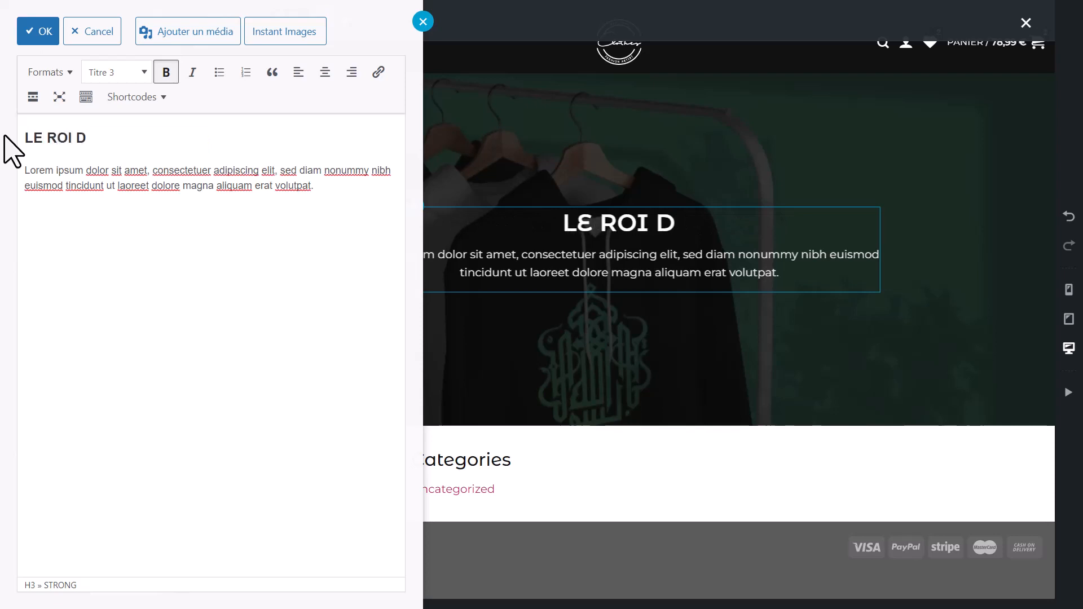
type("USTREE")
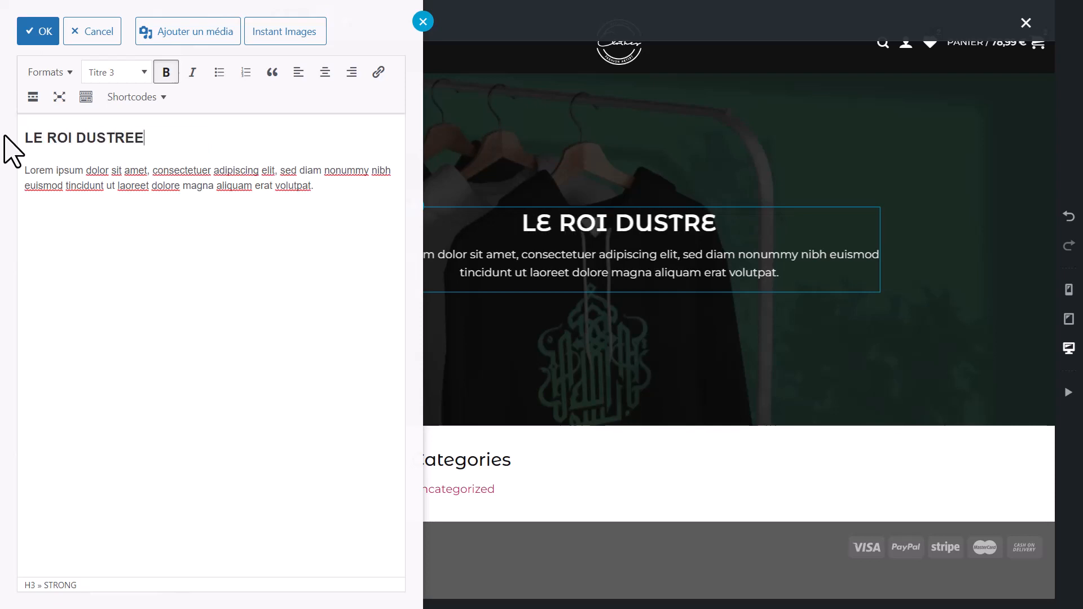
type("TWEAR")
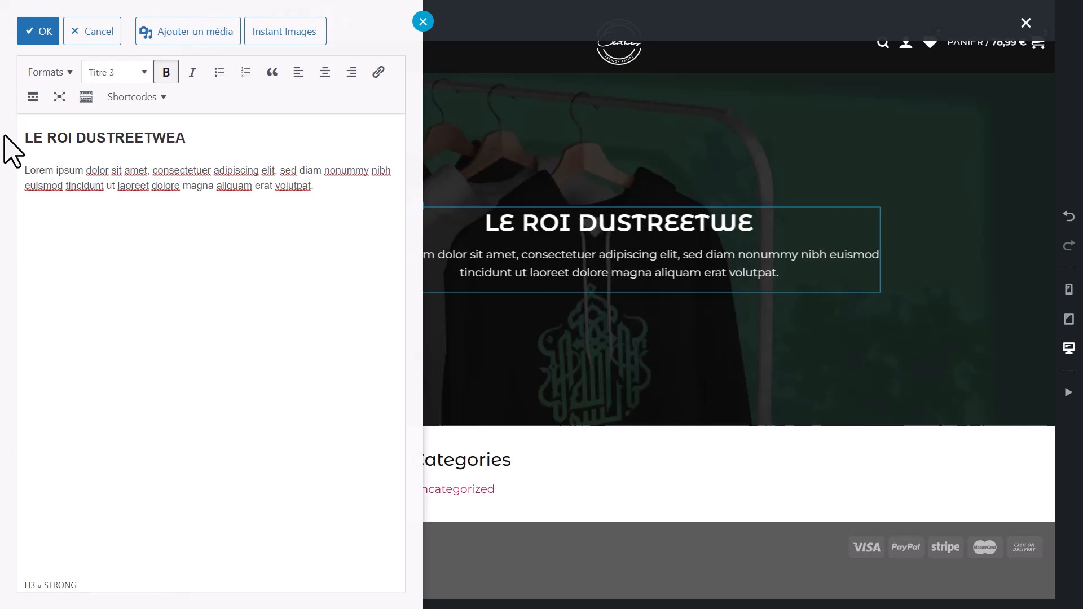
left_click(96, 137)
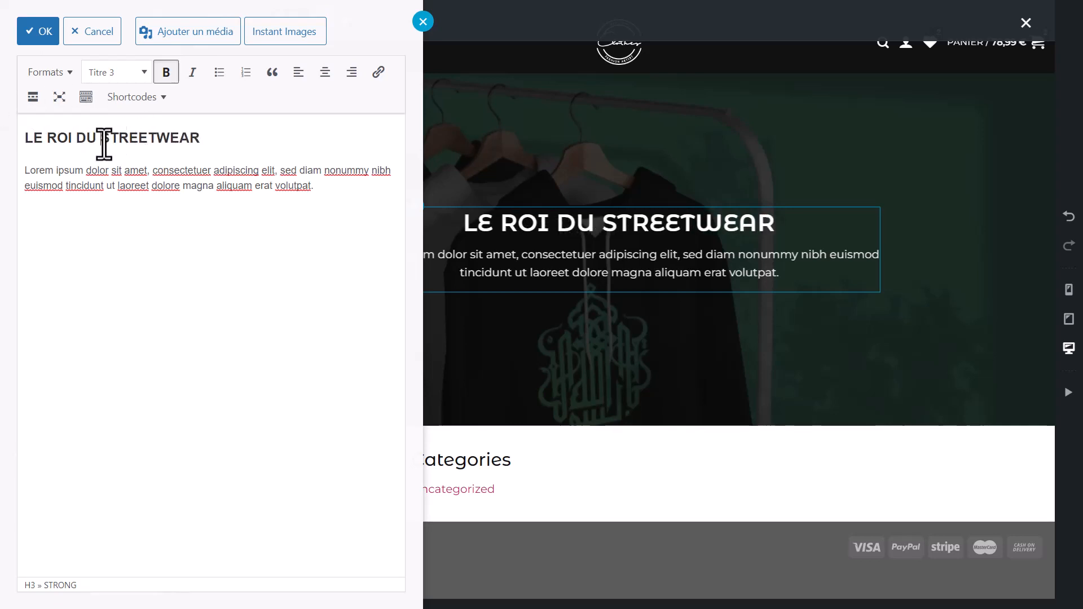
left_click(313, 180)
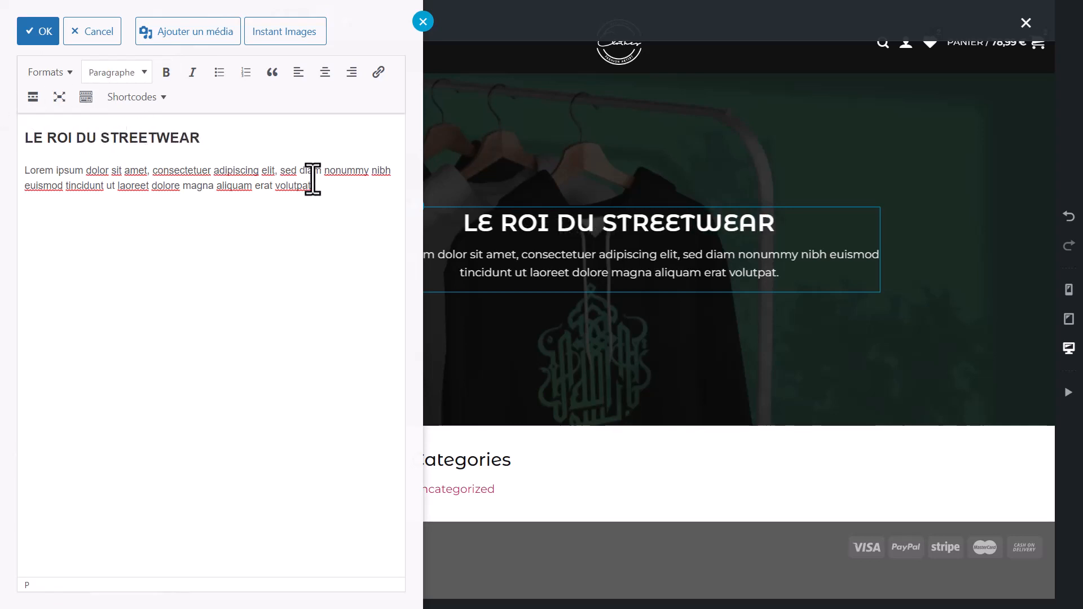
left_click(149, 138)
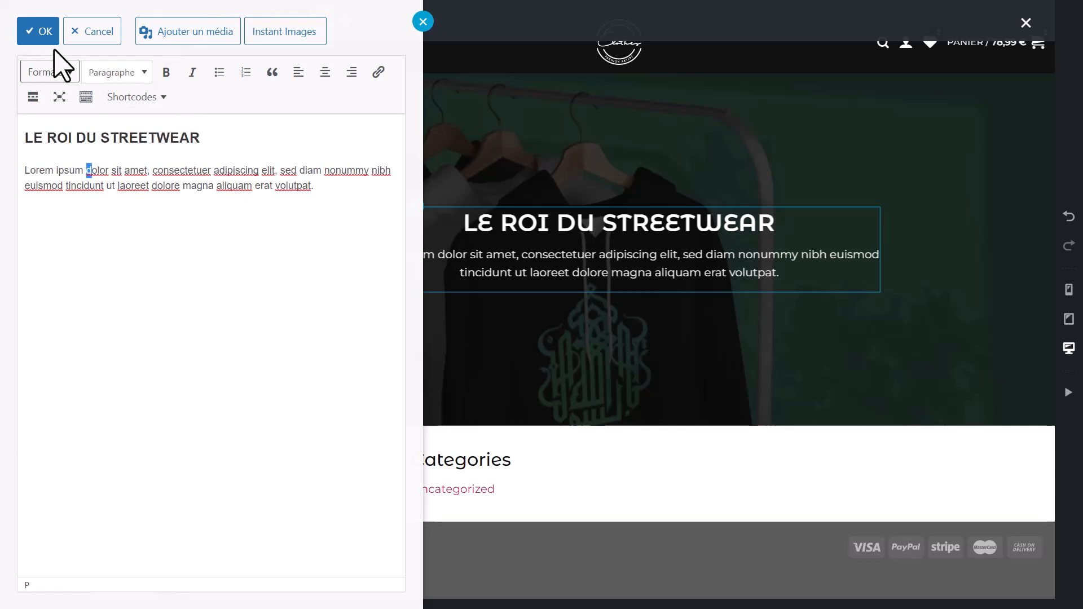
left_click(48, 32)
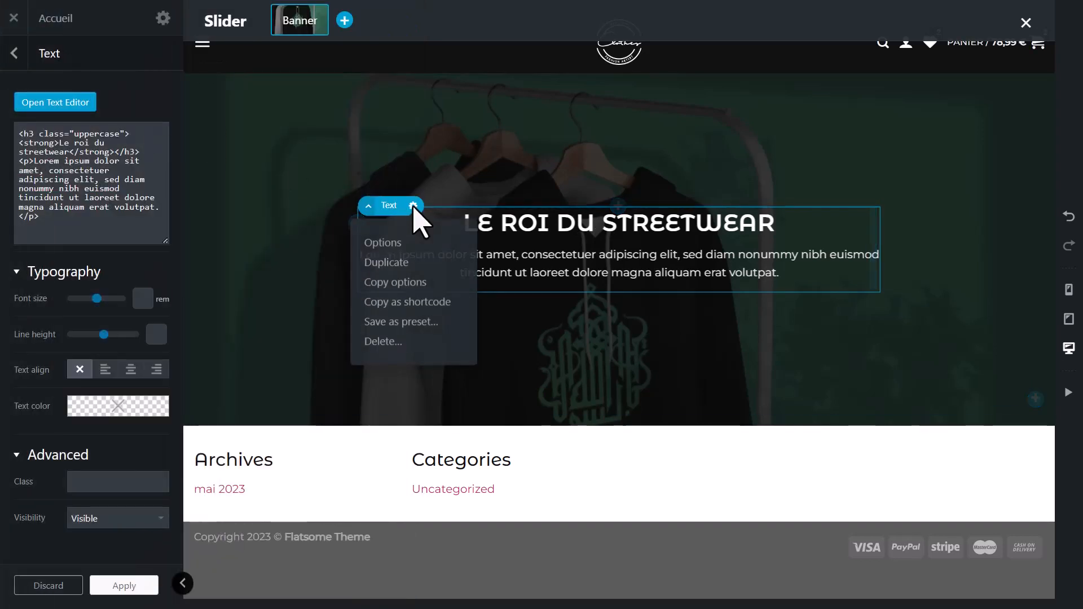
Step: Delete the banner's text block and add a new Text element with the Headline preset in its place
mouse_move(418, 209)
left_click(393, 343)
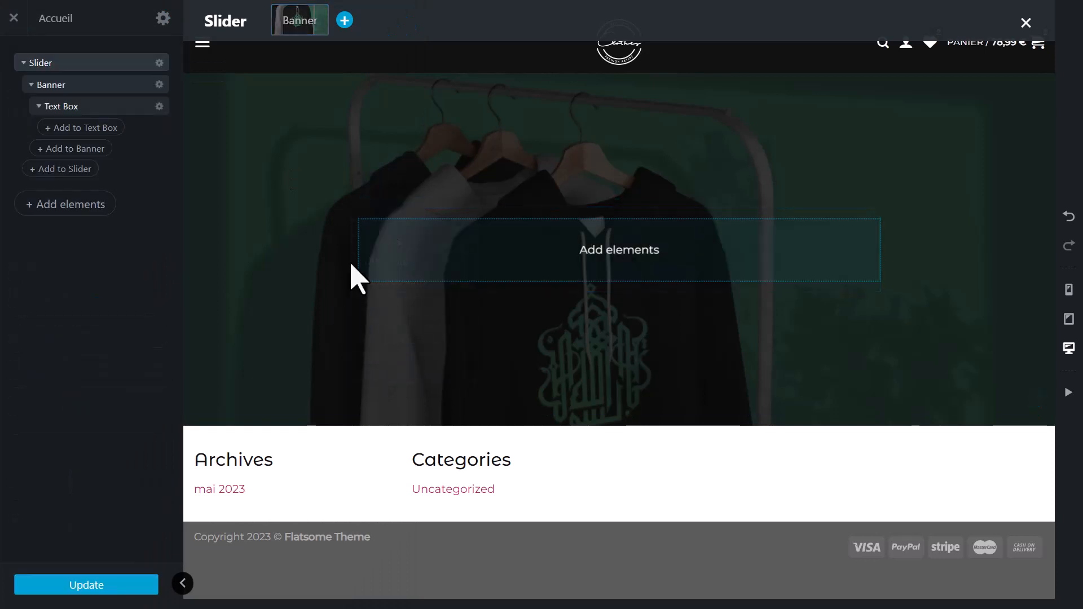
left_click(615, 250)
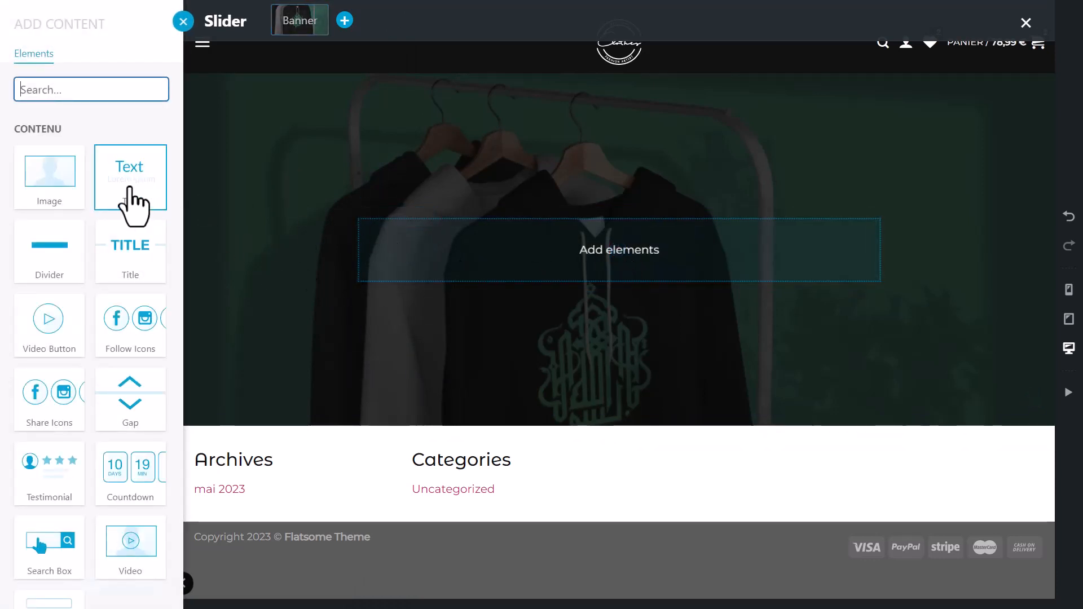
left_click(122, 164)
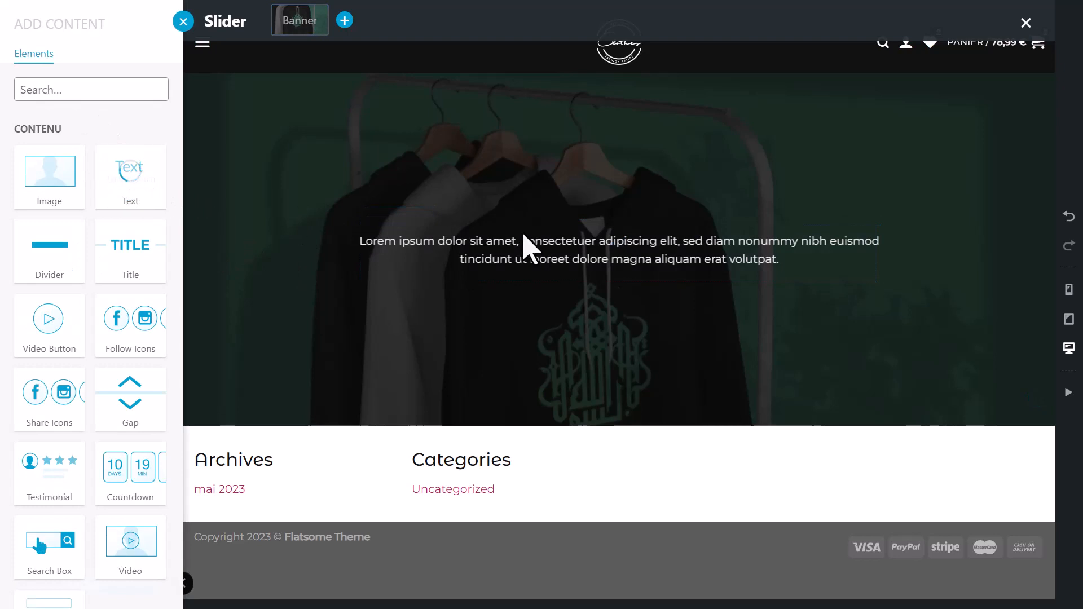
left_click(51, 240)
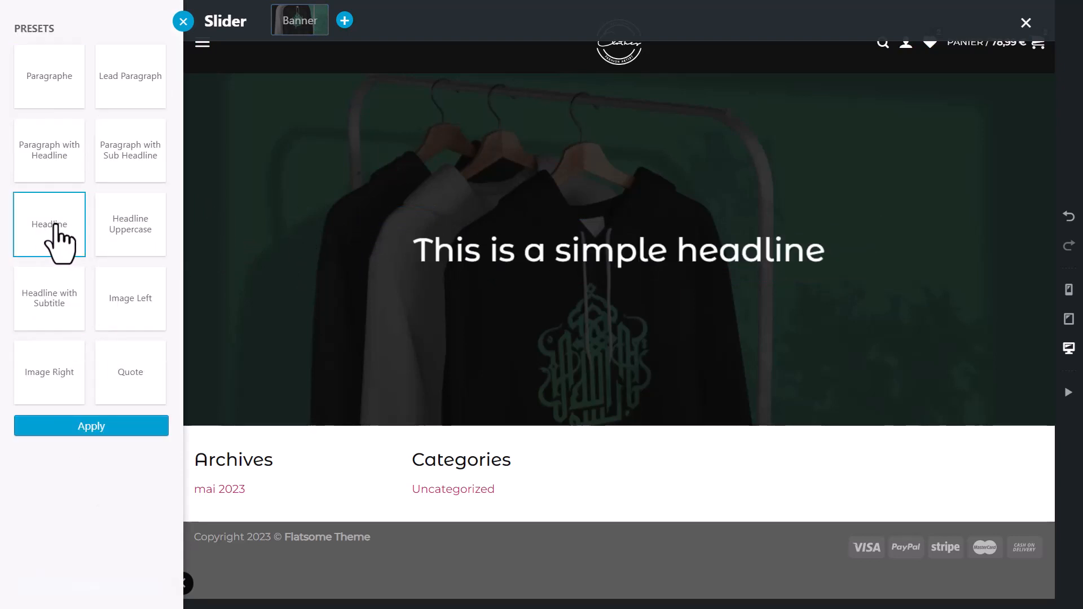
left_click(476, 249)
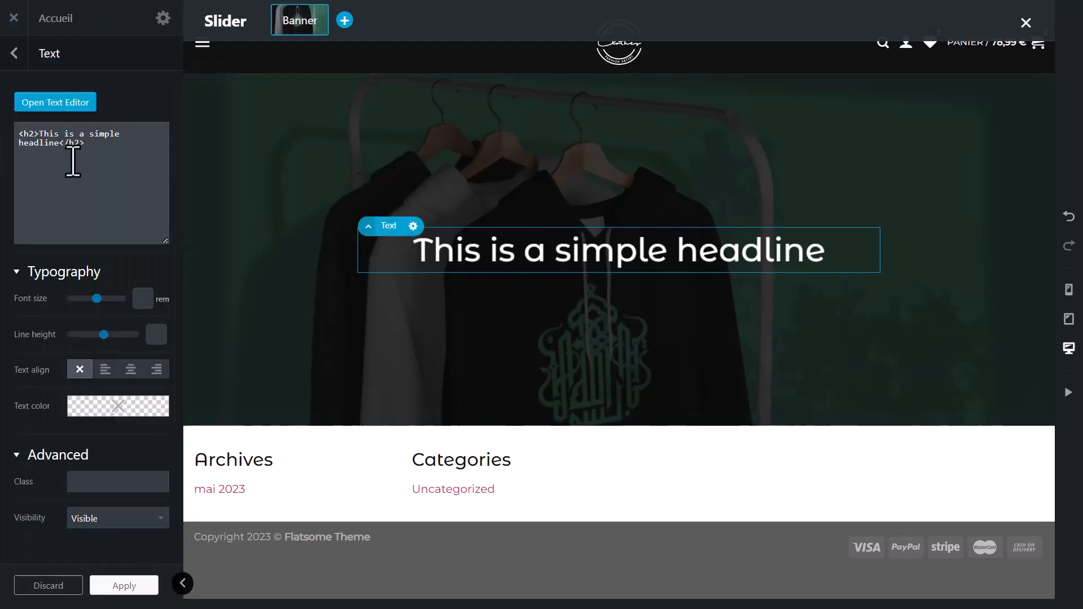
Step: Change the headline text to "Le roi du streetwear" and set its font size to 1,6 rem
left_click(54, 105)
left_click_drag(242, 153, 10, 168)
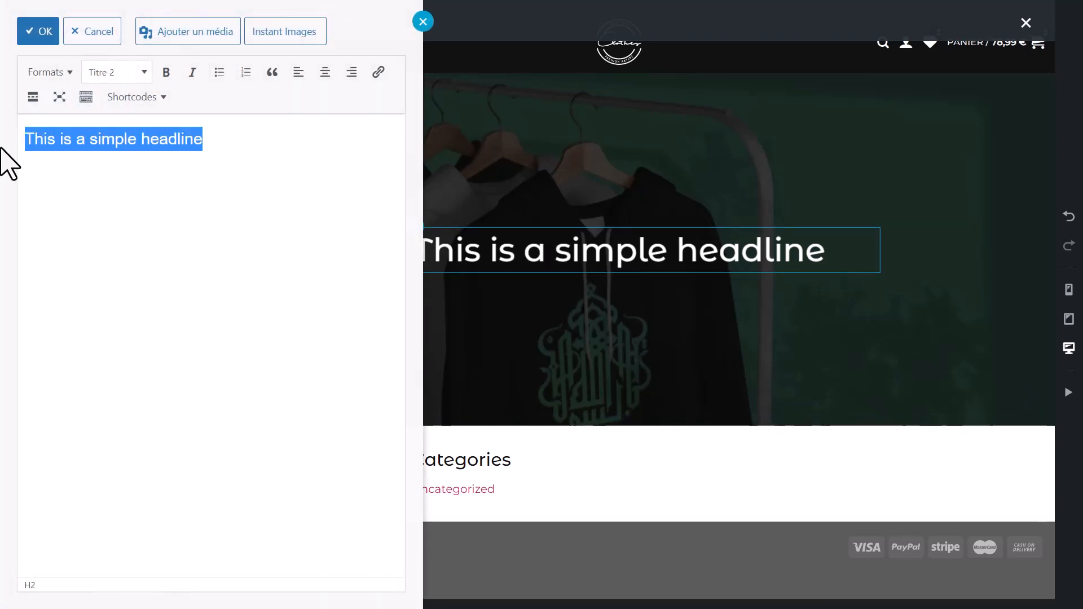
type("Le roi du streetwear")
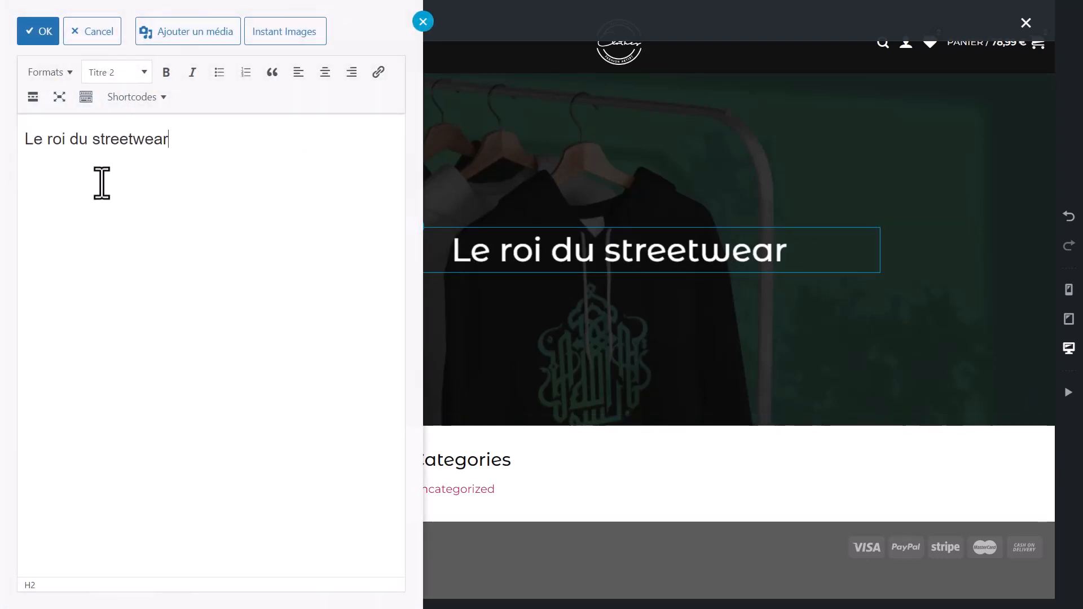
left_click(38, 31)
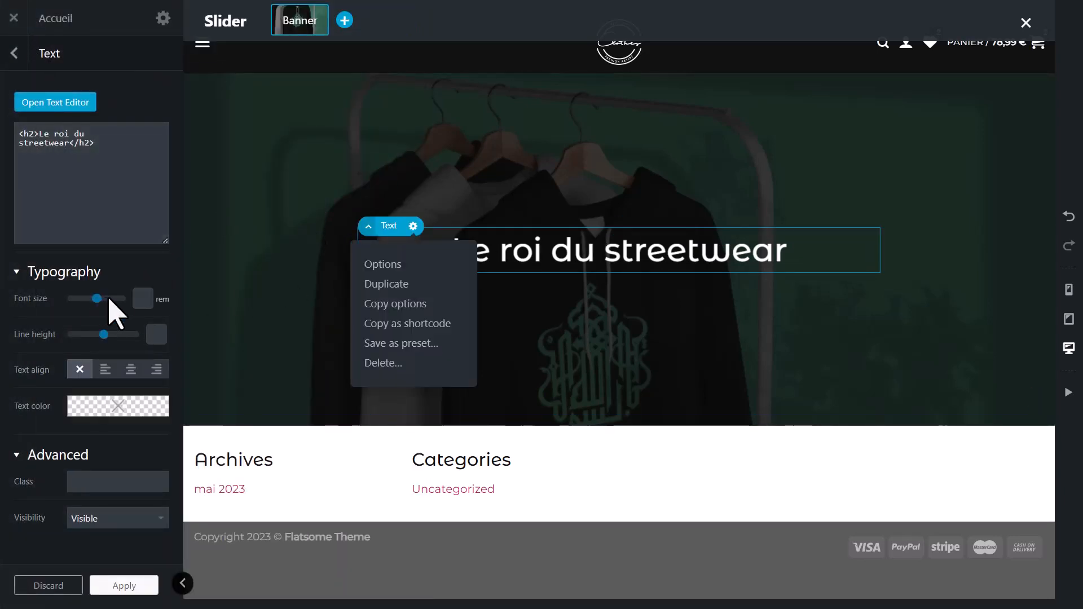
left_click_drag(97, 299, 84, 299)
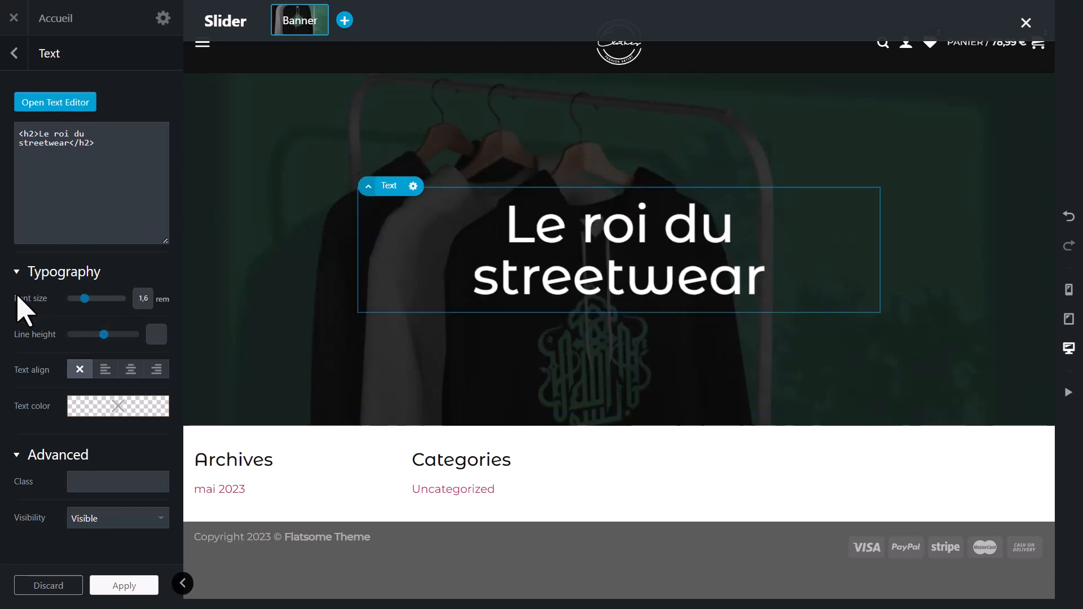
left_click(394, 188)
left_click(383, 189)
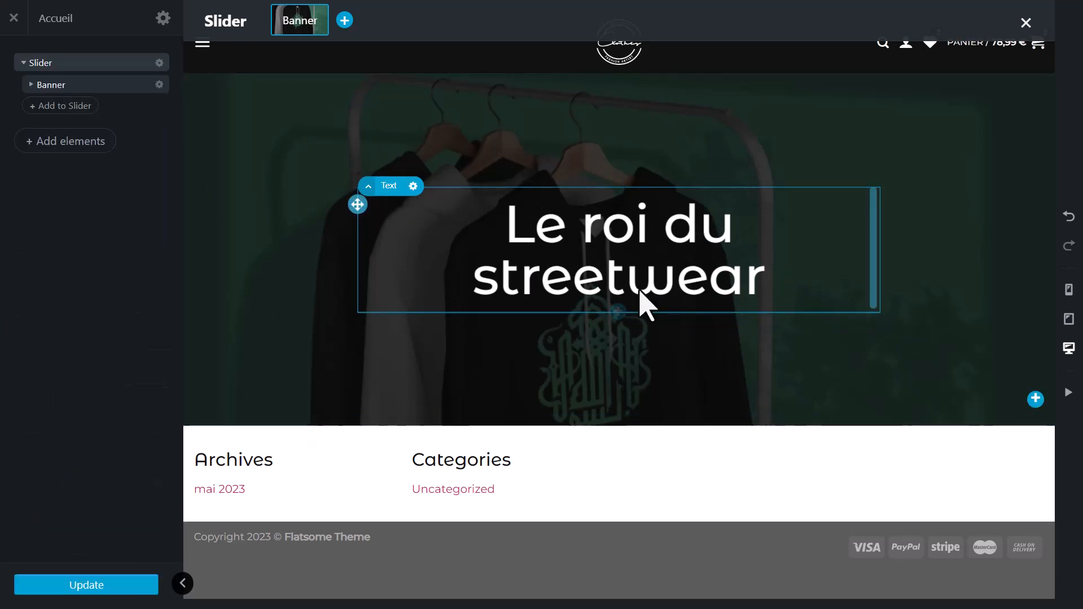
Step: Add a Simple button below the headline and label it "Acheter"
left_click(618, 311)
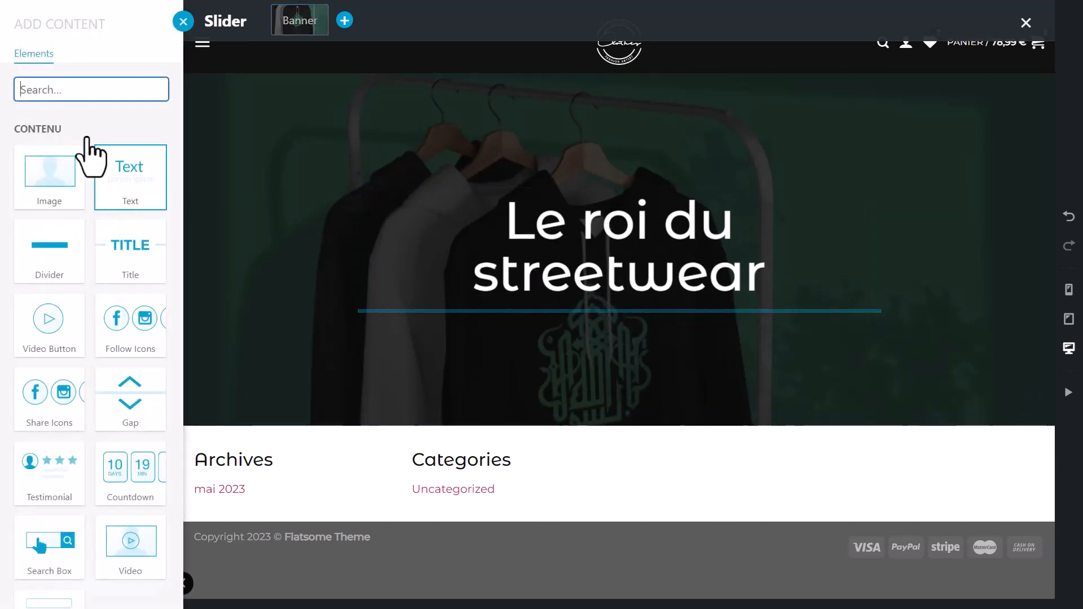
type("bu")
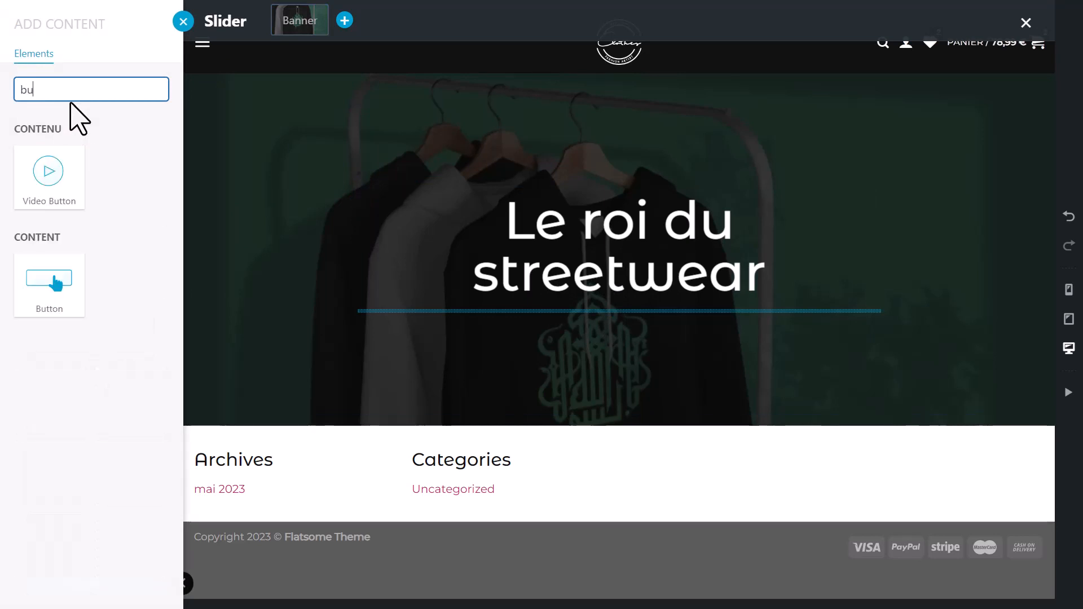
left_click(48, 284)
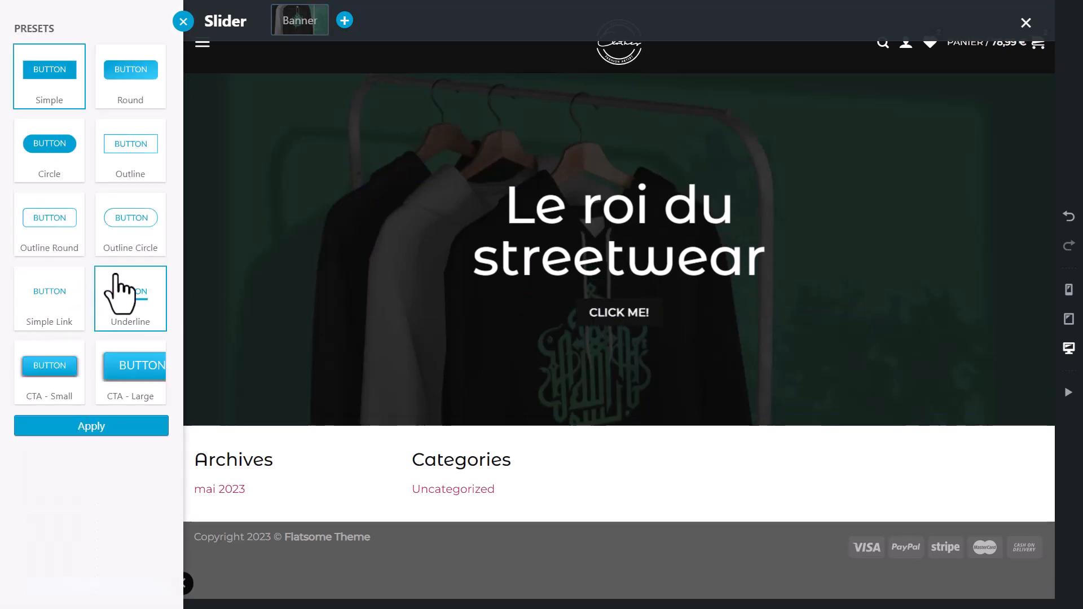
left_click(632, 321)
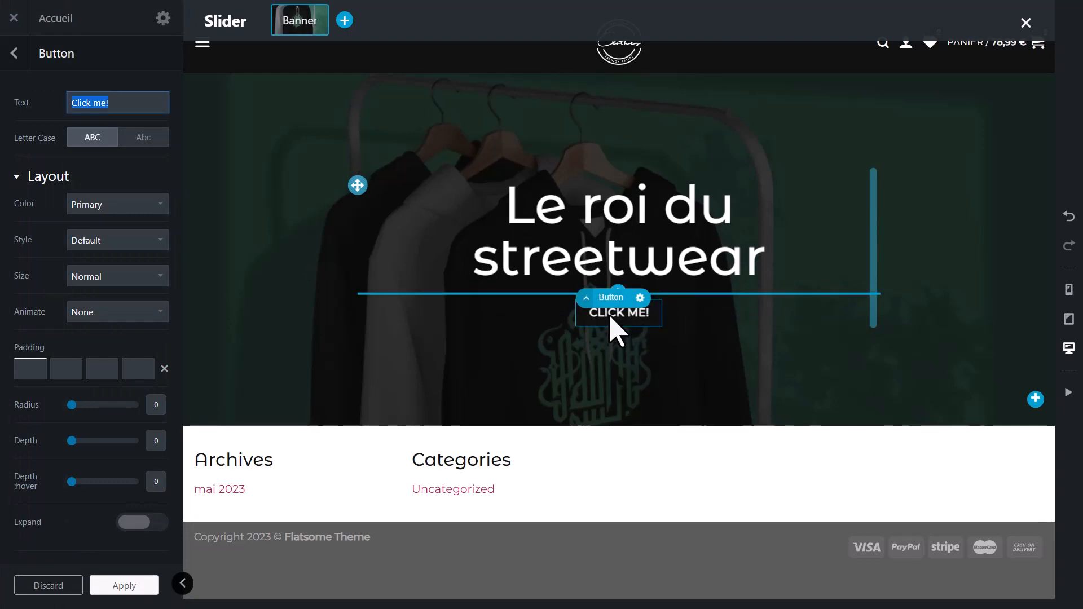
left_click(641, 299)
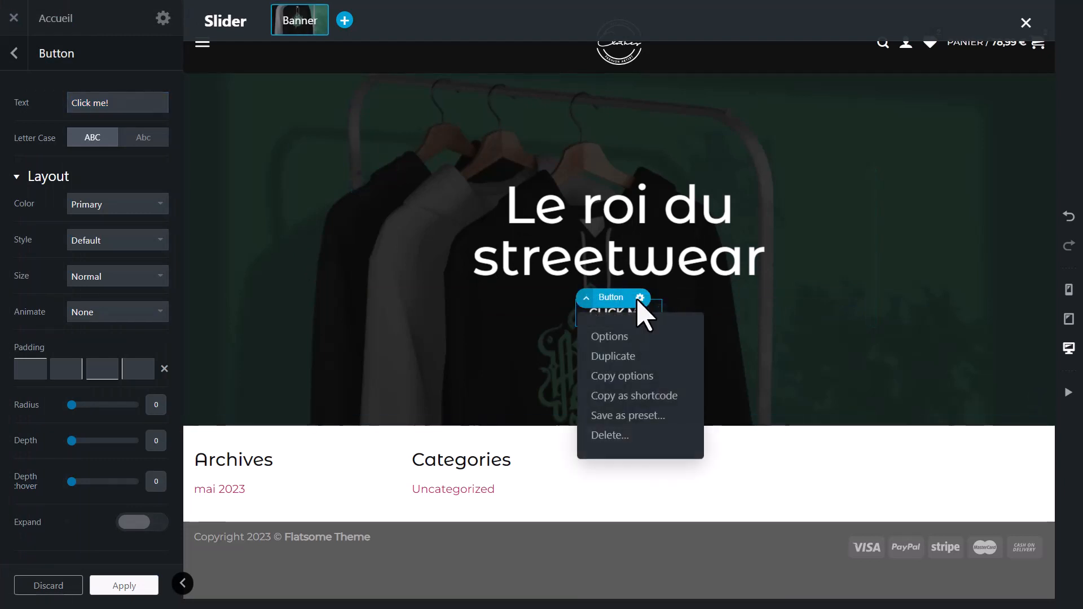
left_click(631, 337)
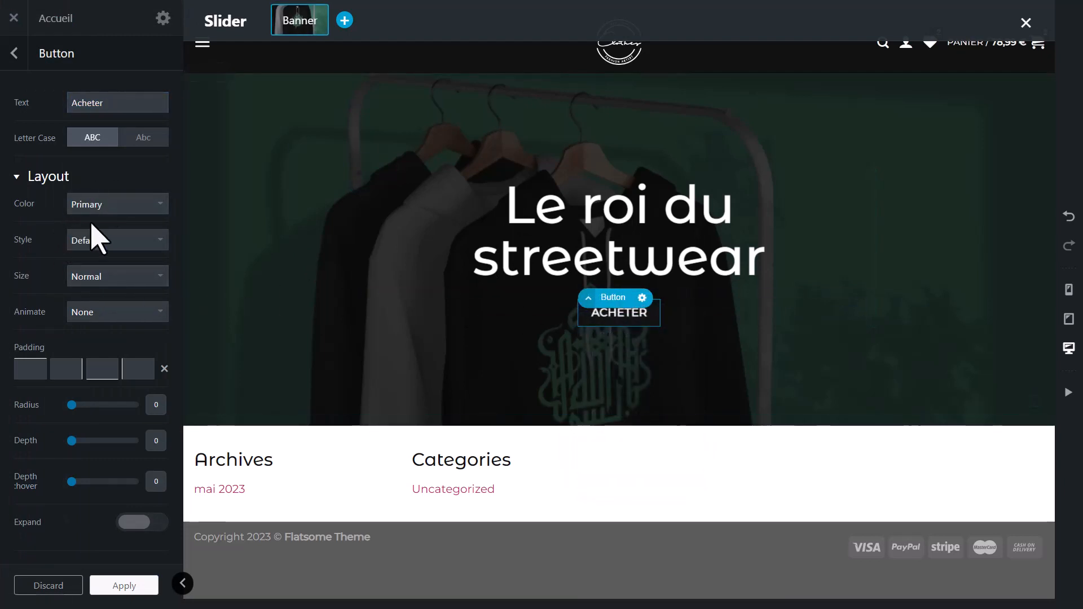
Step: Try the Secondary and Alert colors on the Acheter button and return it to Primary
left_click(113, 206)
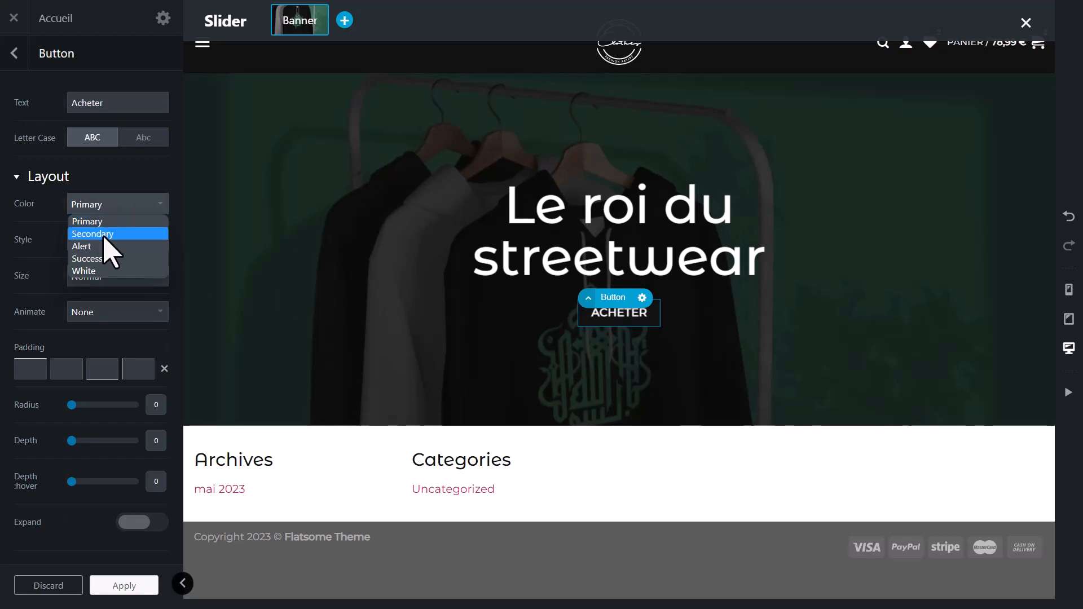
left_click(103, 234)
left_click(107, 209)
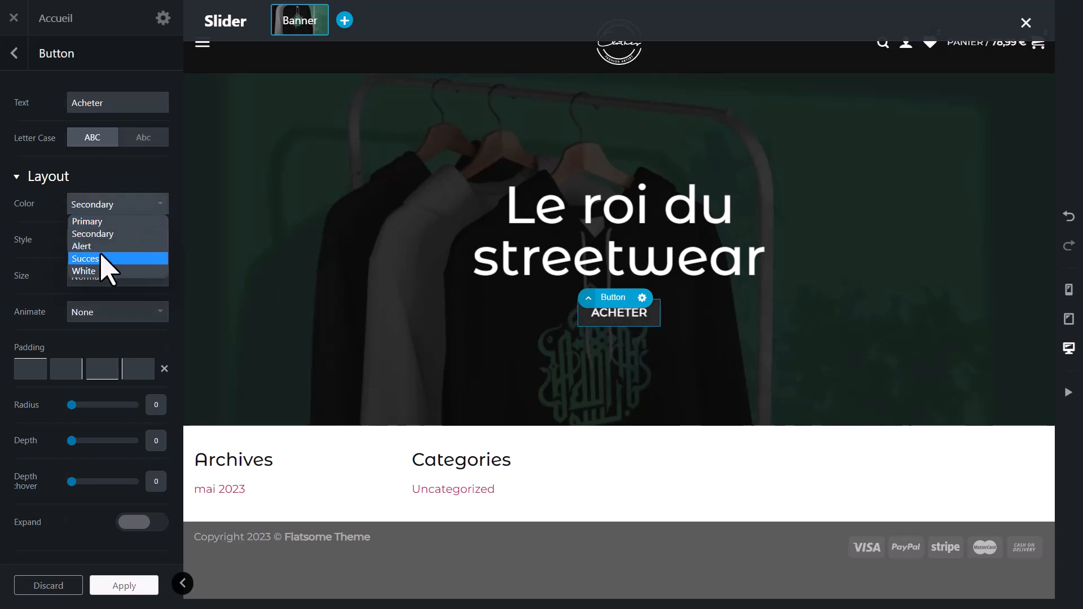
left_click(103, 247)
left_click(105, 212)
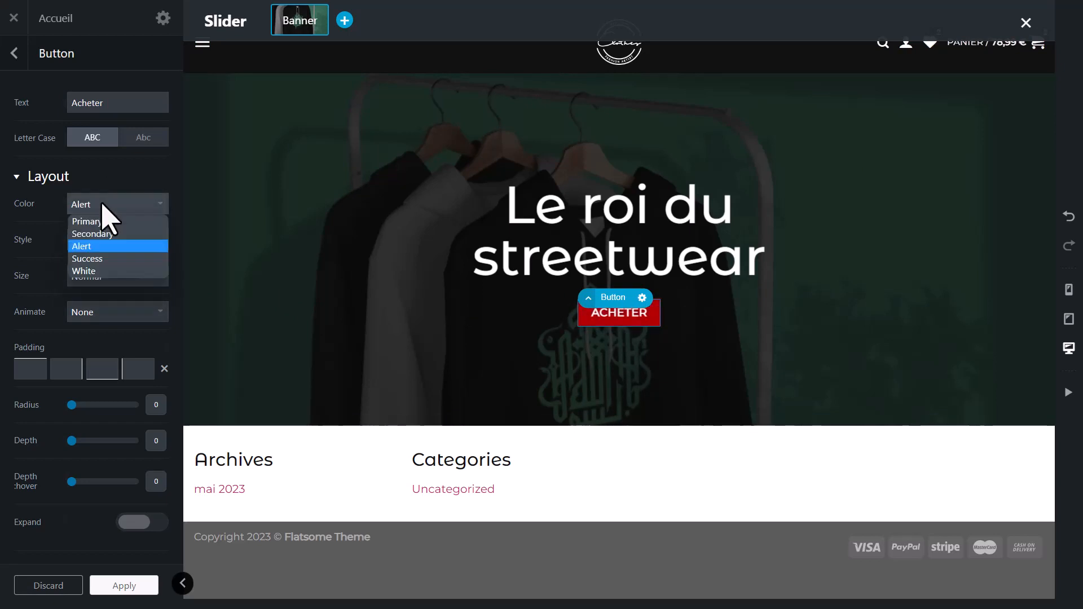
left_click(101, 221)
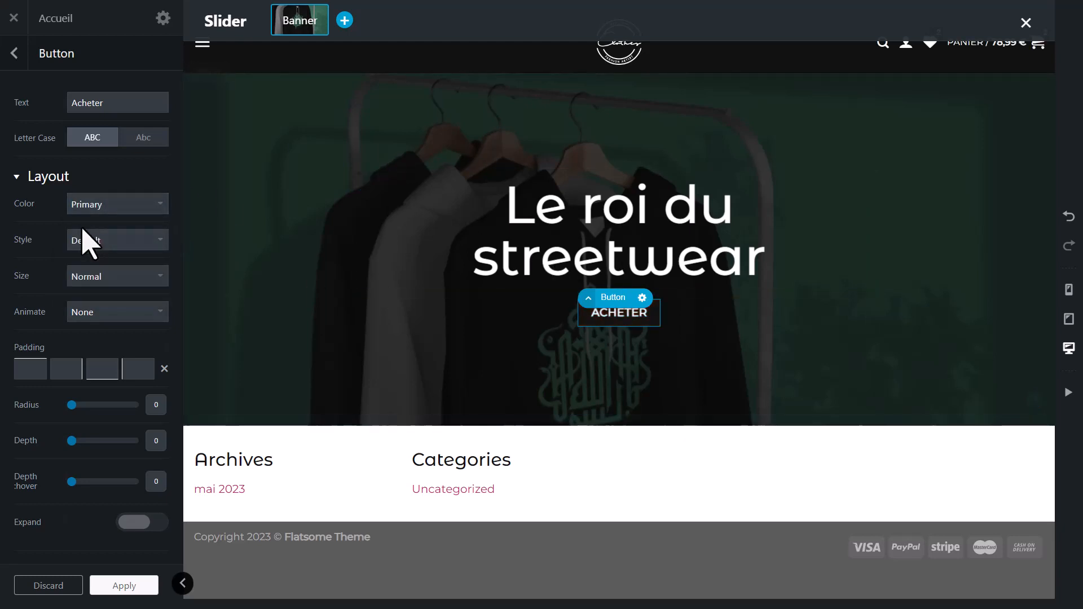
Step: Set the Acheter button's size to Larger and apply the changes
left_click(102, 278)
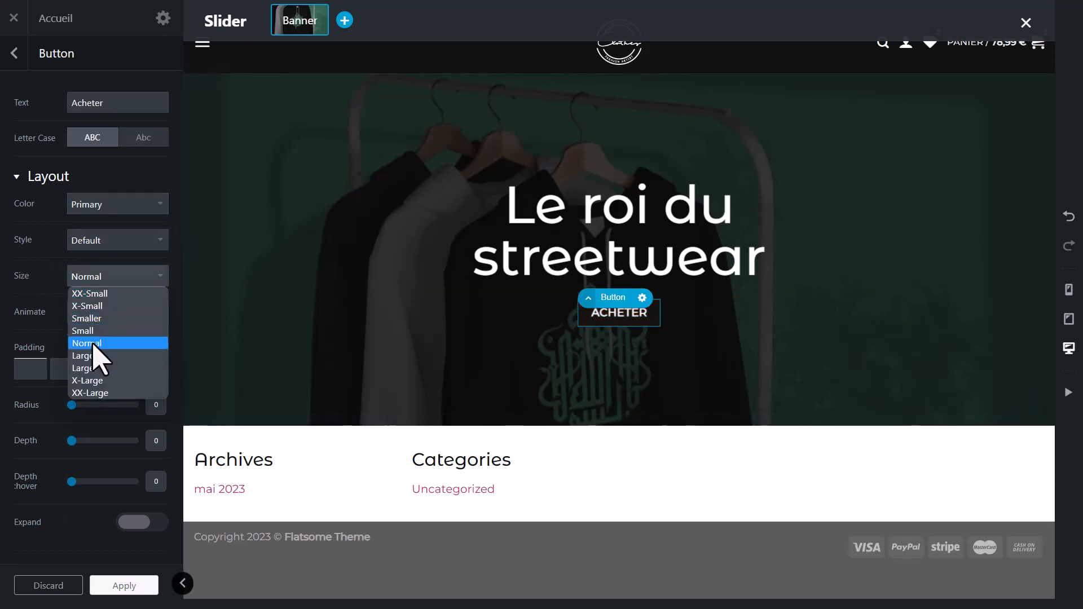
left_click(95, 368)
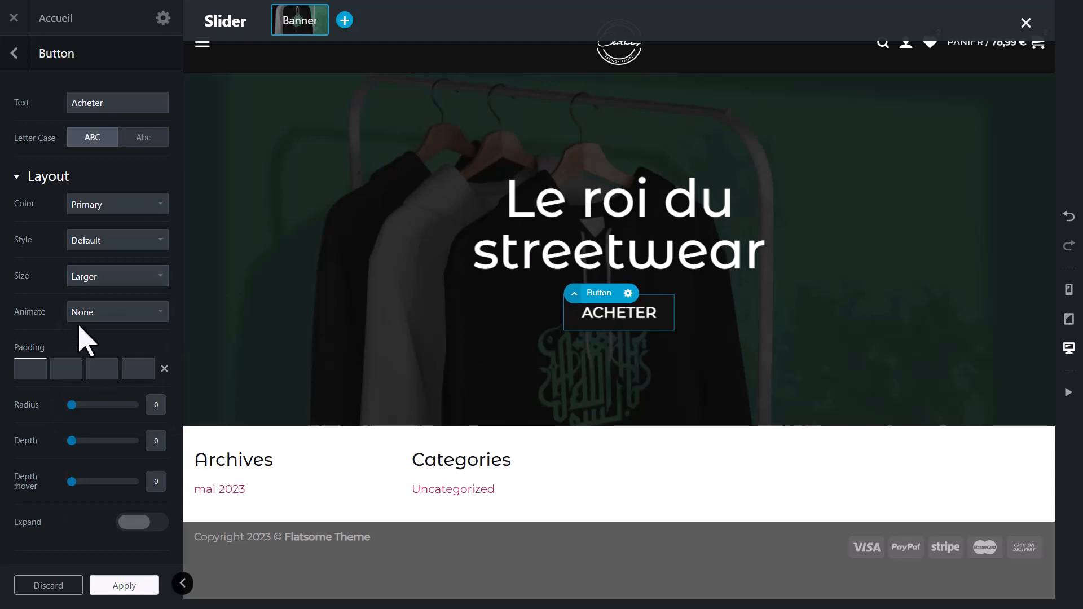
left_click(395, 237)
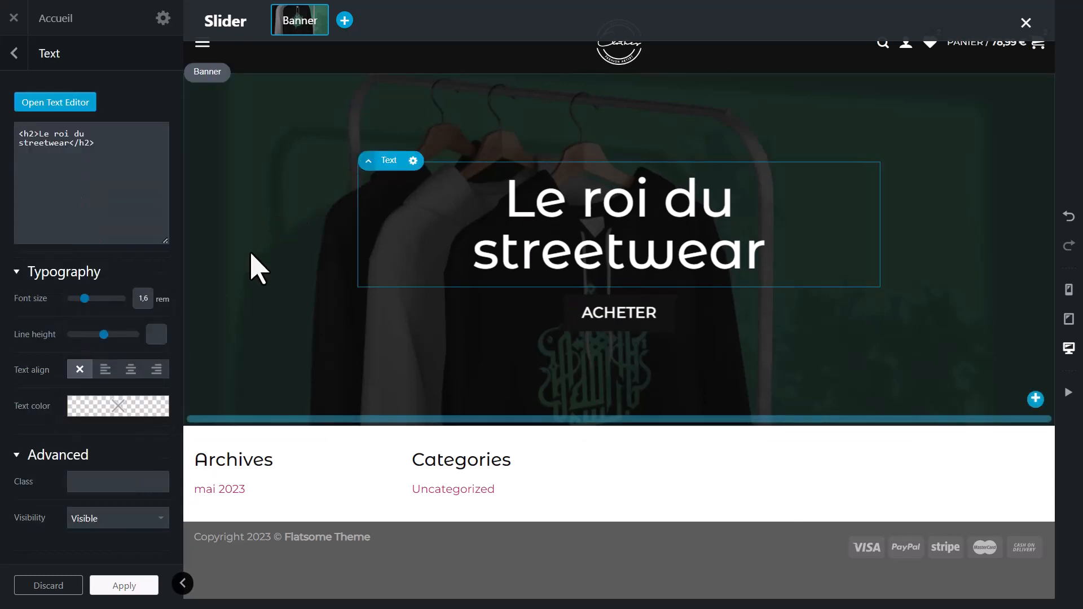
left_click(146, 587)
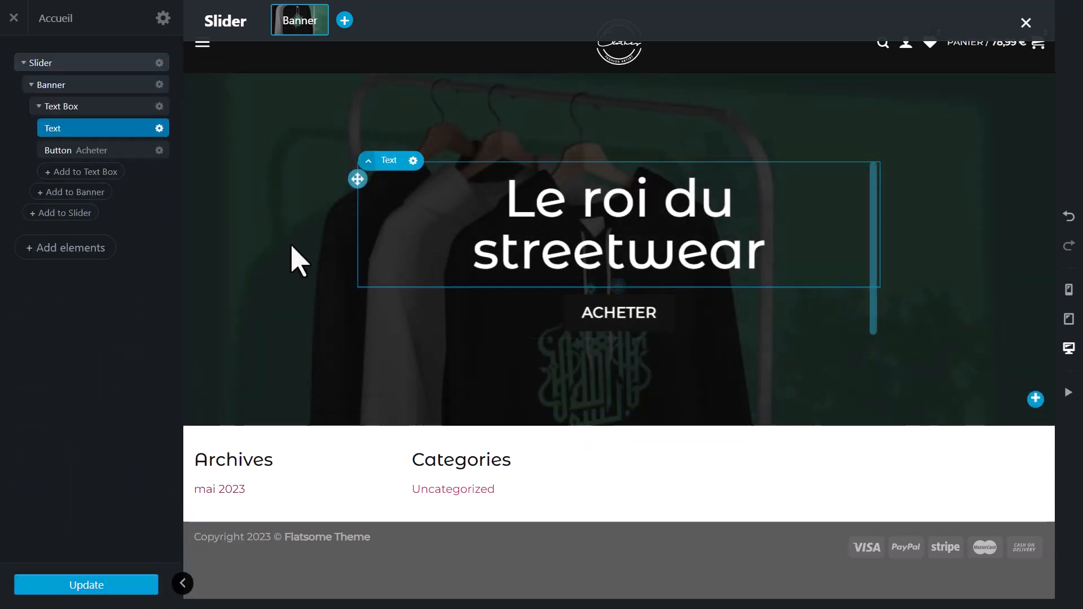
Step: Give the Acheter button an Arrow Right icon and apply the change
left_click(113, 150)
scroll(100, 262, "down", 10)
left_click(104, 263)
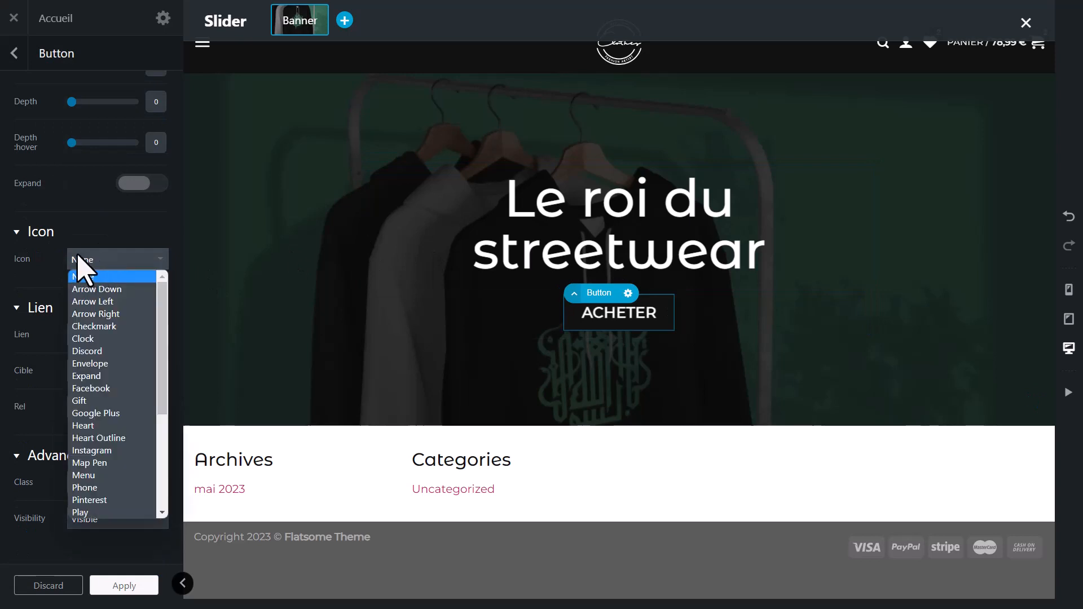
scroll(121, 349, "down", 5)
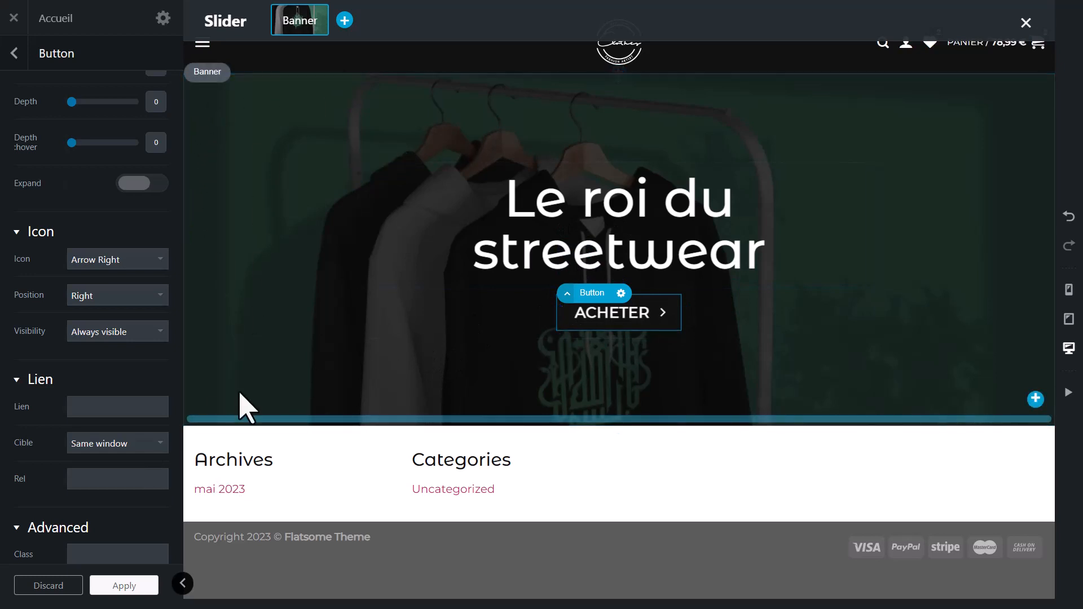
left_click(121, 587)
Step: Add a second banner to the slider and use the photo of T-shirts on a rack as its background image
left_click(93, 142)
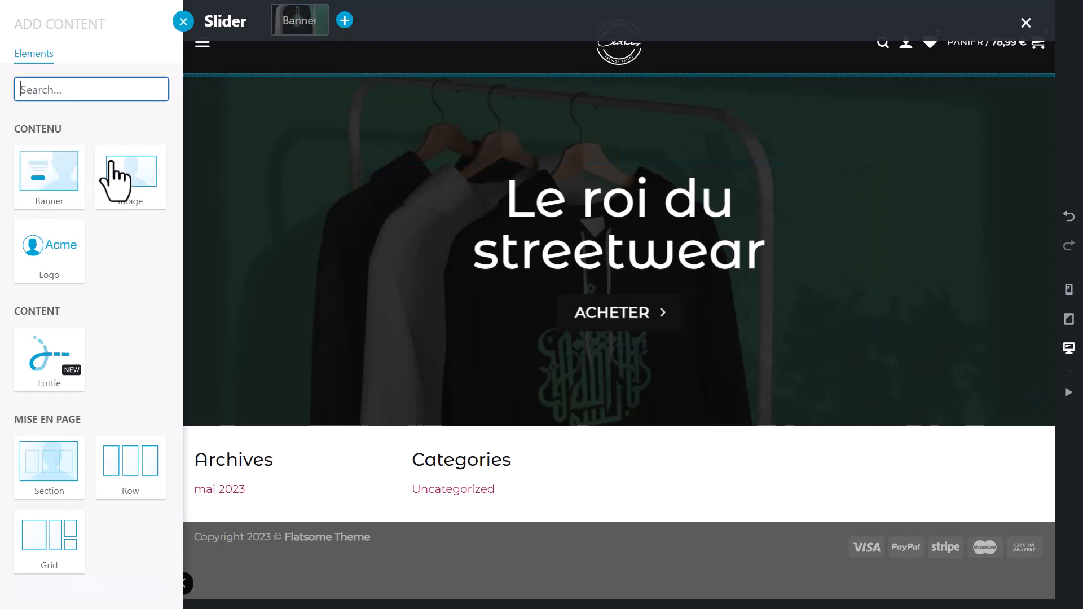
left_click(62, 180)
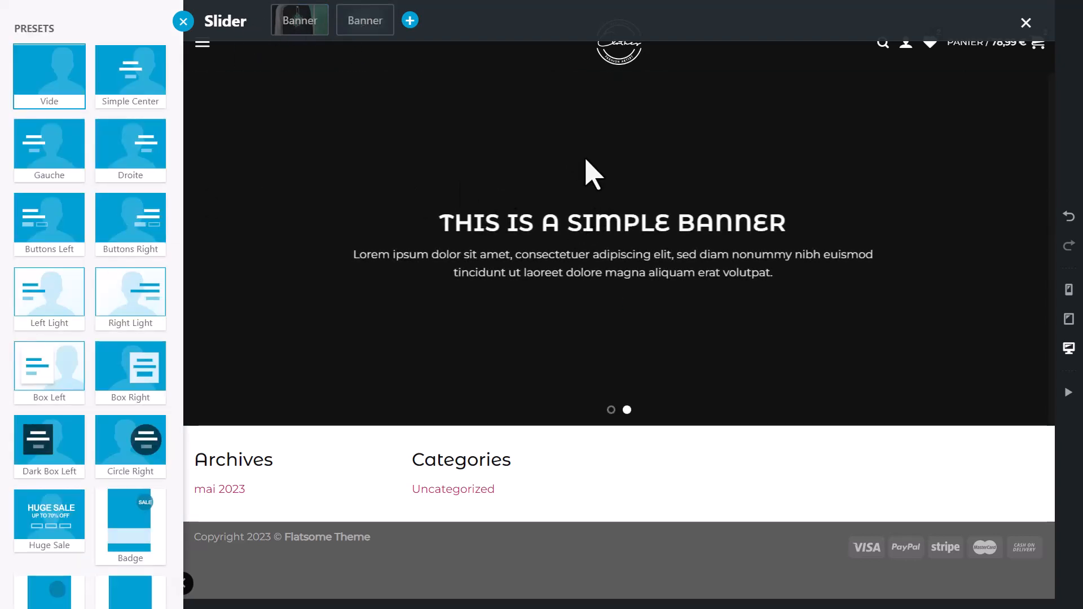
left_click(418, 225)
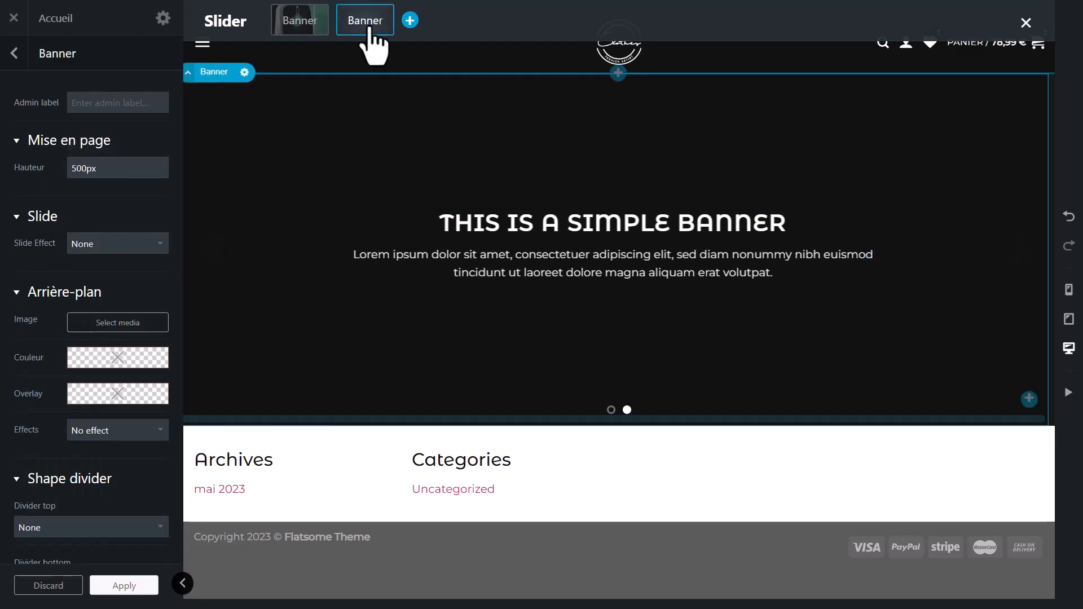
mouse_move(107, 353)
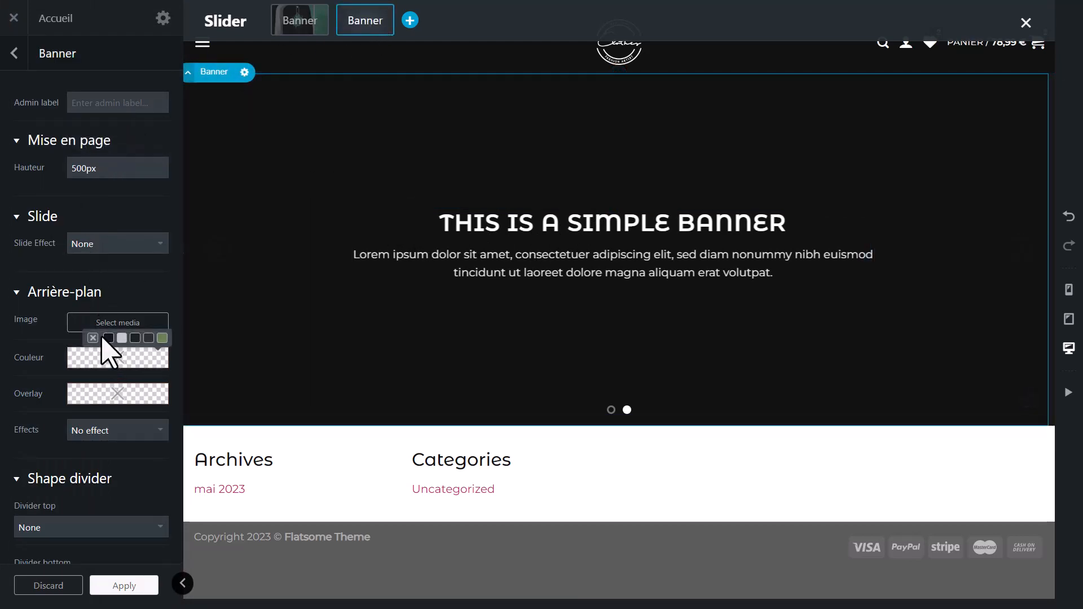
left_click(110, 320)
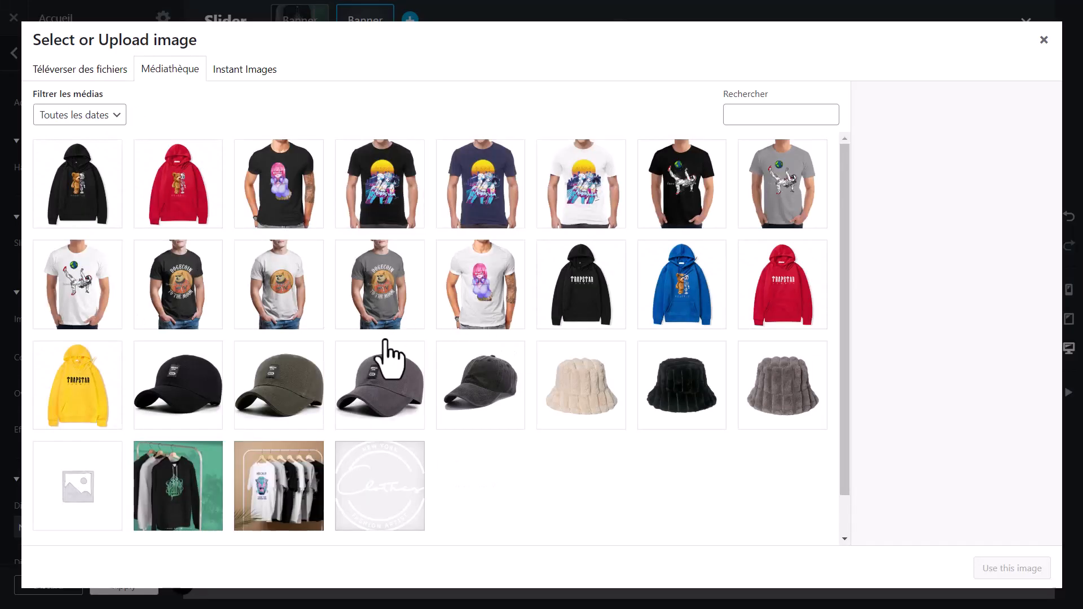
left_click(254, 483)
left_click(1012, 568)
Step: Give the second banner a semi-transparent black overlay
left_click(117, 370)
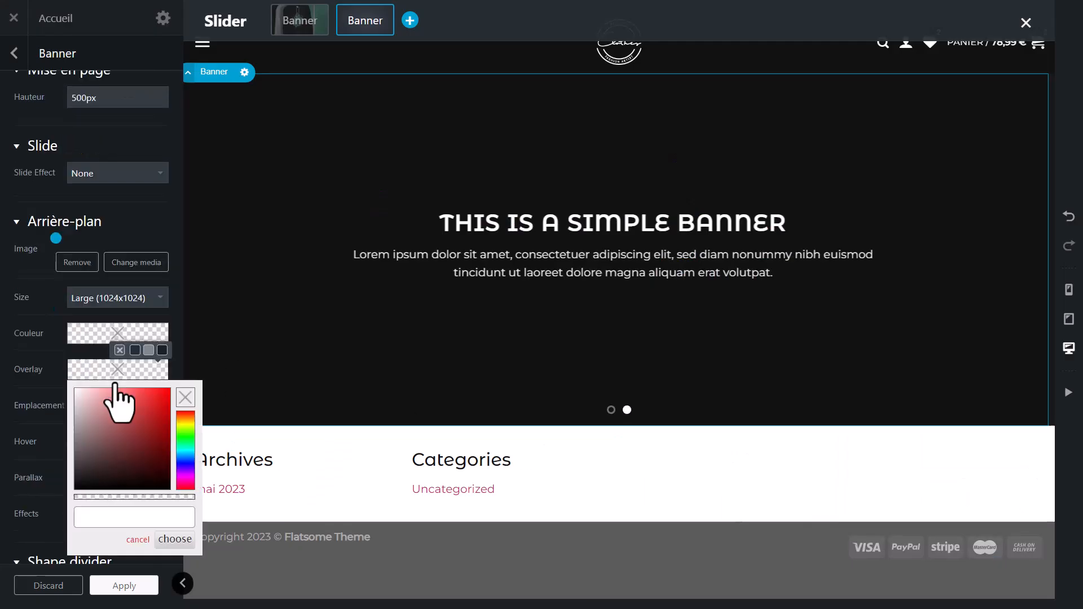
left_click(85, 469)
left_click_drag(85, 469, 68, 497)
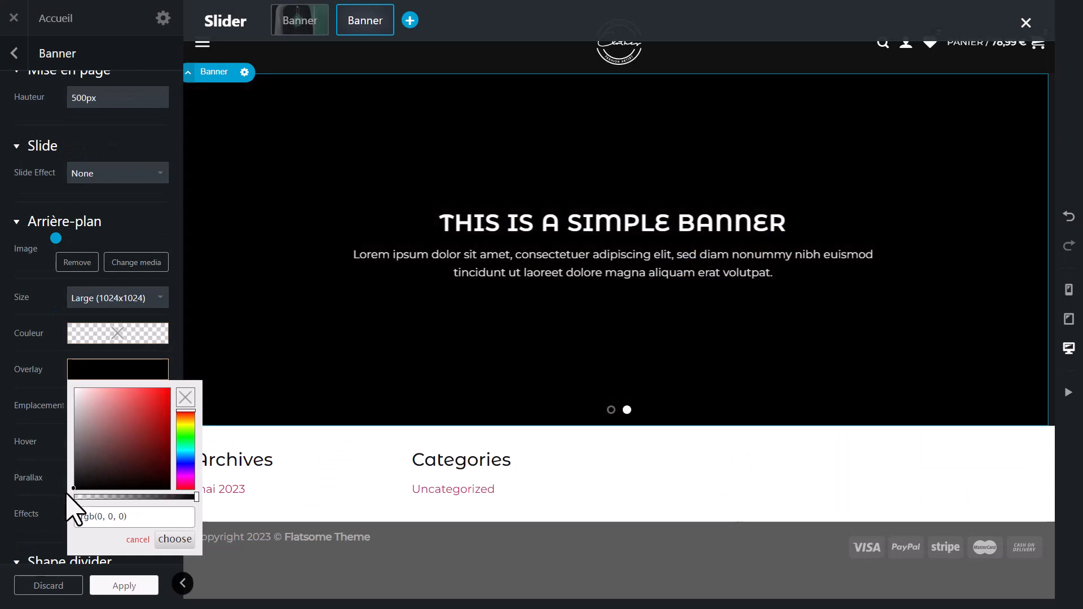
left_click_drag(149, 498, 129, 499)
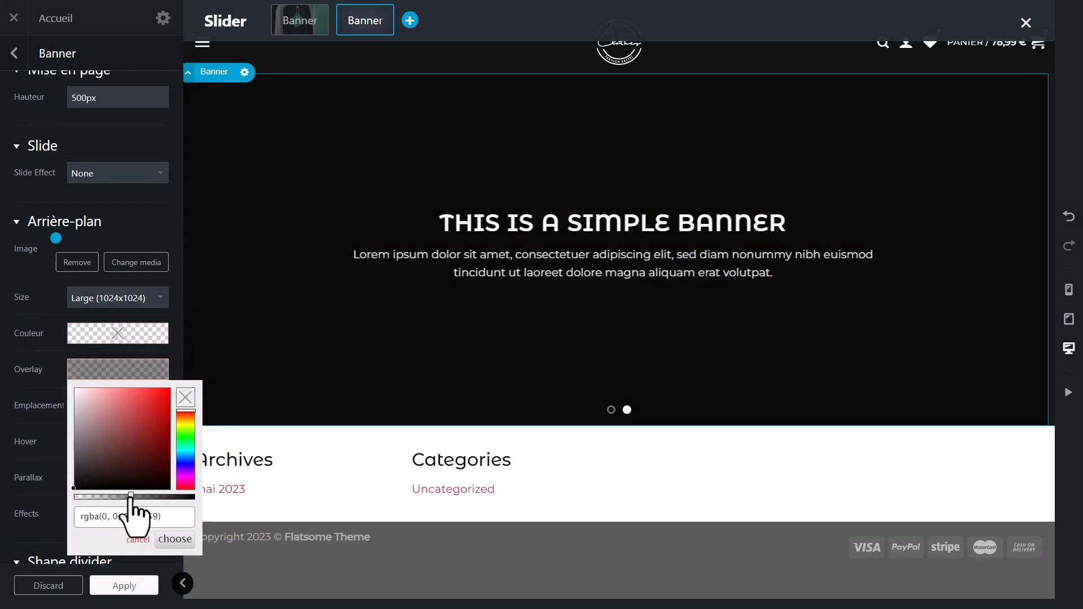
Step: Delete the placeholder text from the second banner and update the page
left_click(408, 206)
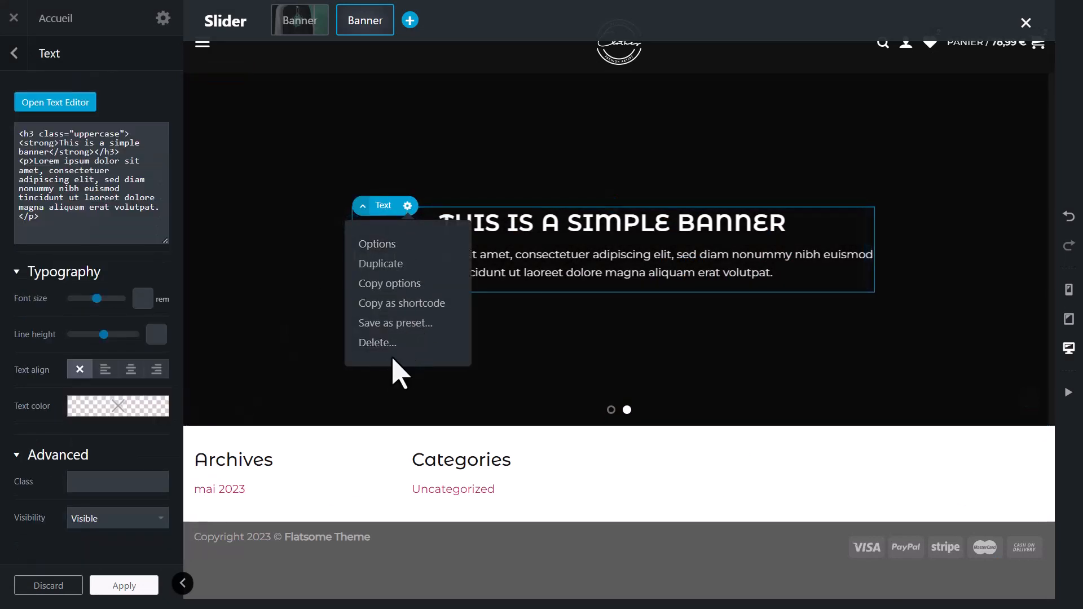
left_click(394, 349)
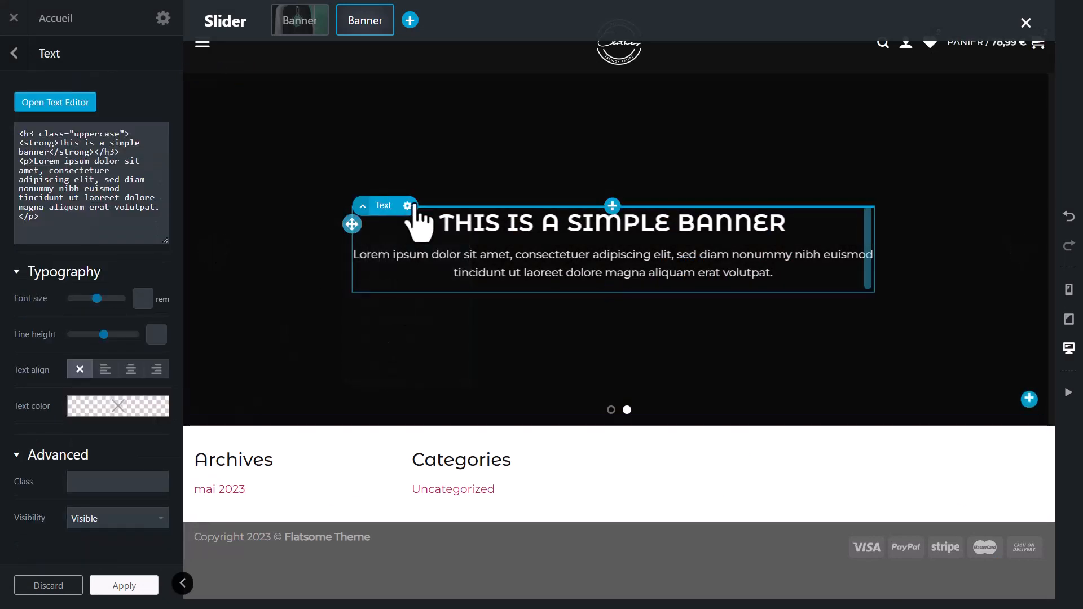
left_click(407, 205)
left_click(379, 341)
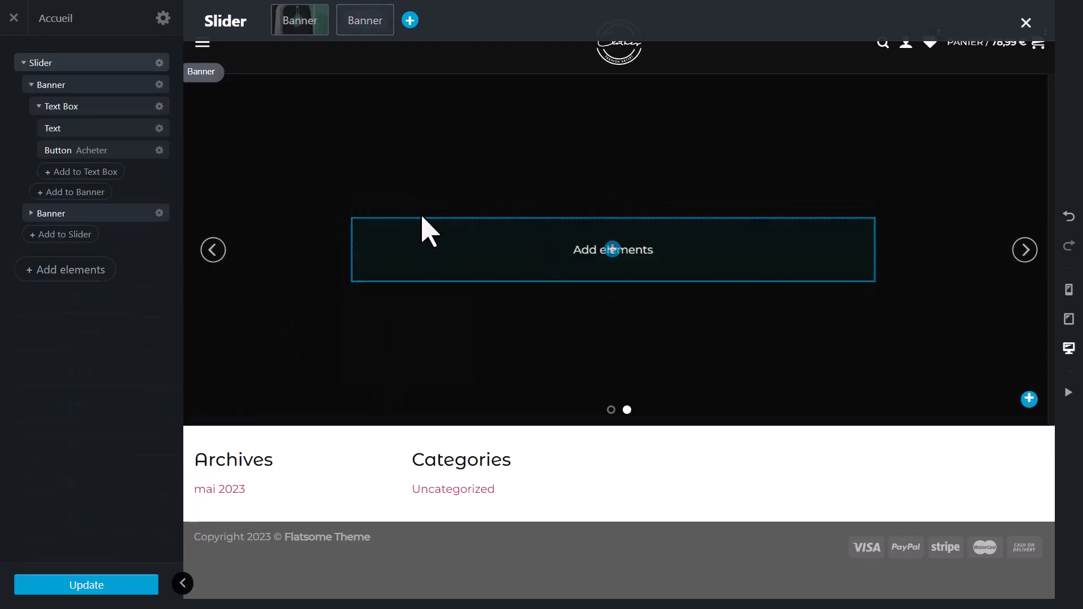
left_click(99, 586)
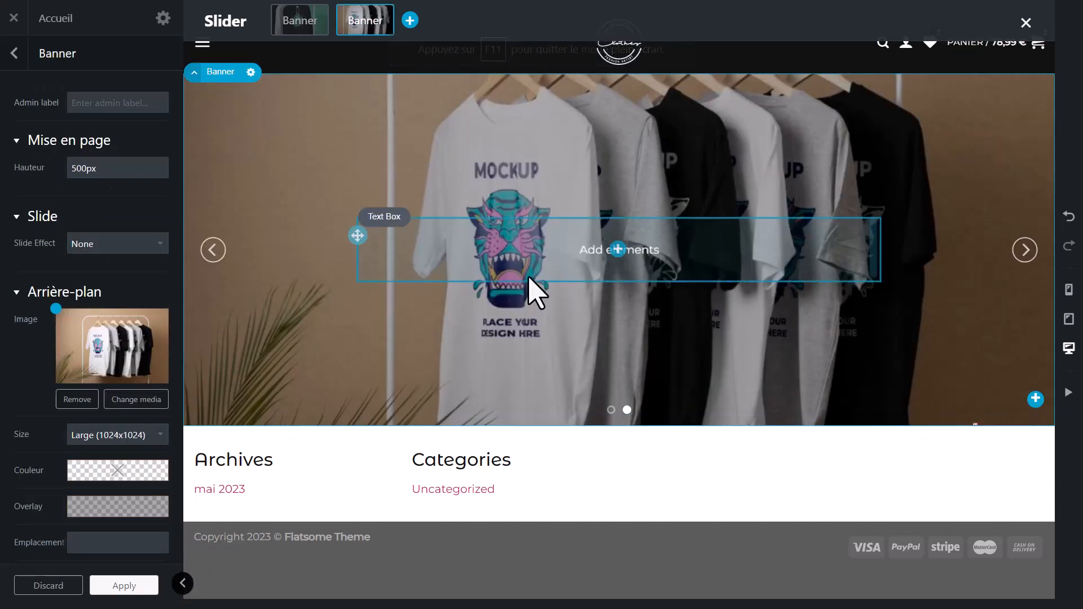
Step: Darken the second banner's overlay to rgba(0, 0, 0, 0.808)
scroll(62, 367, "down", 4)
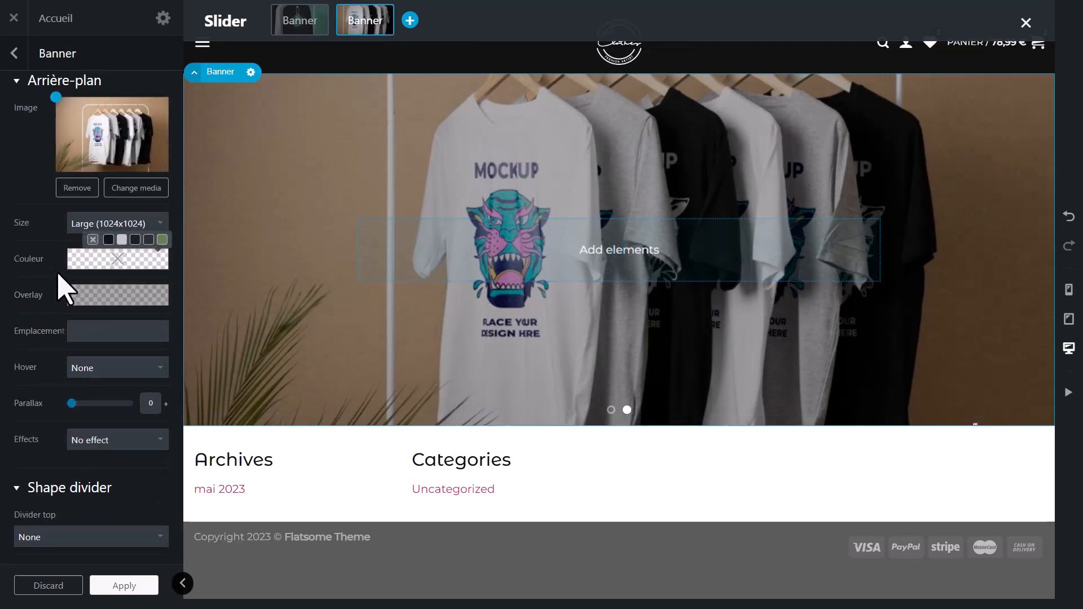
left_click(100, 293)
left_click_drag(110, 421, 174, 424)
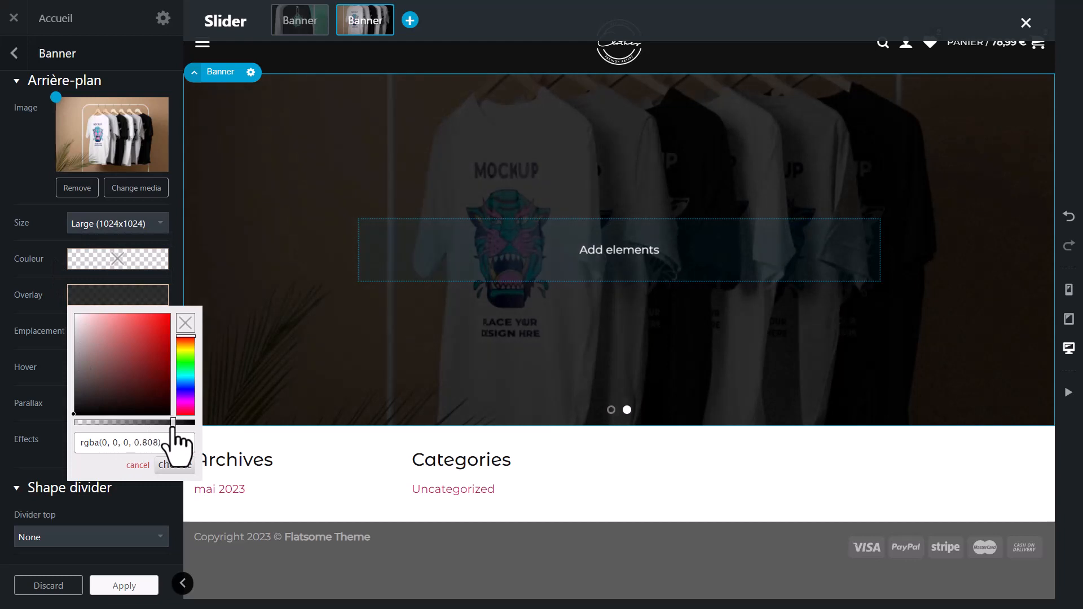
left_click(2, 317)
Step: Copy the options of the "Le roi du streetwear" text in the first banner
left_click(299, 20)
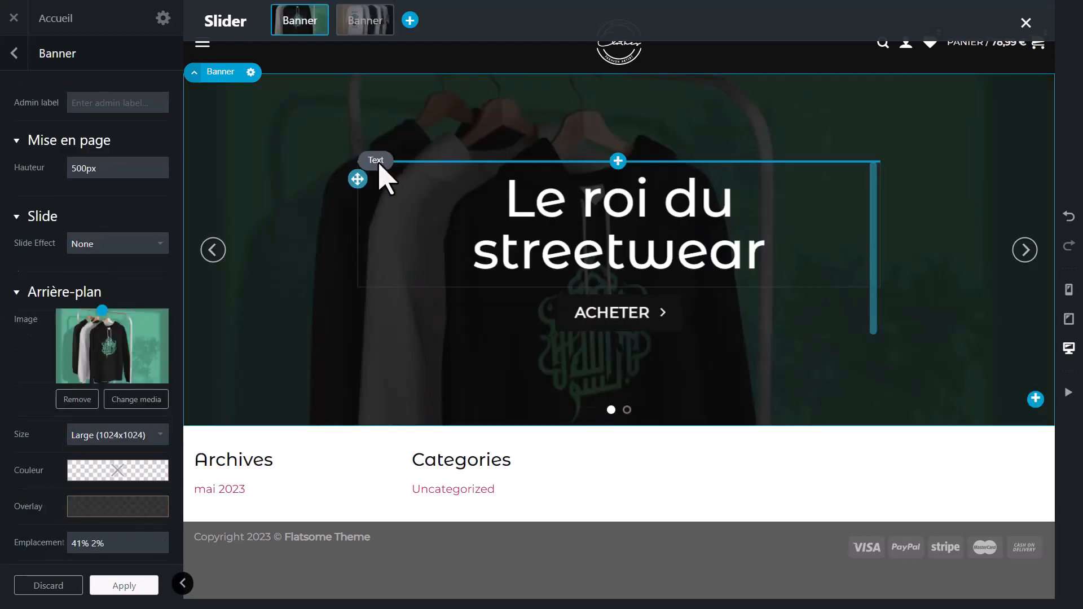
left_click(381, 163)
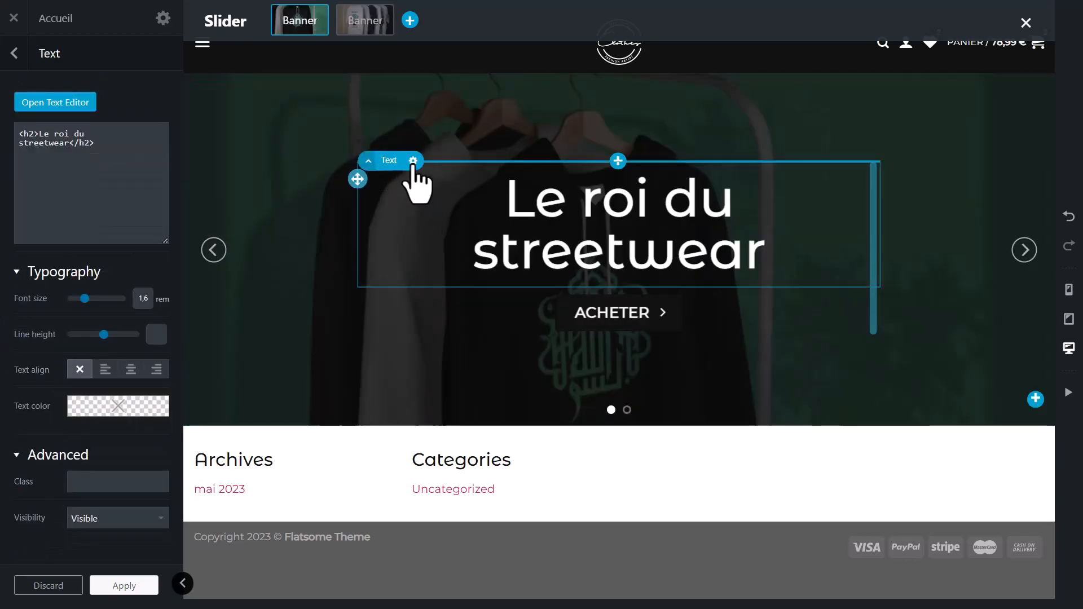
left_click(414, 162)
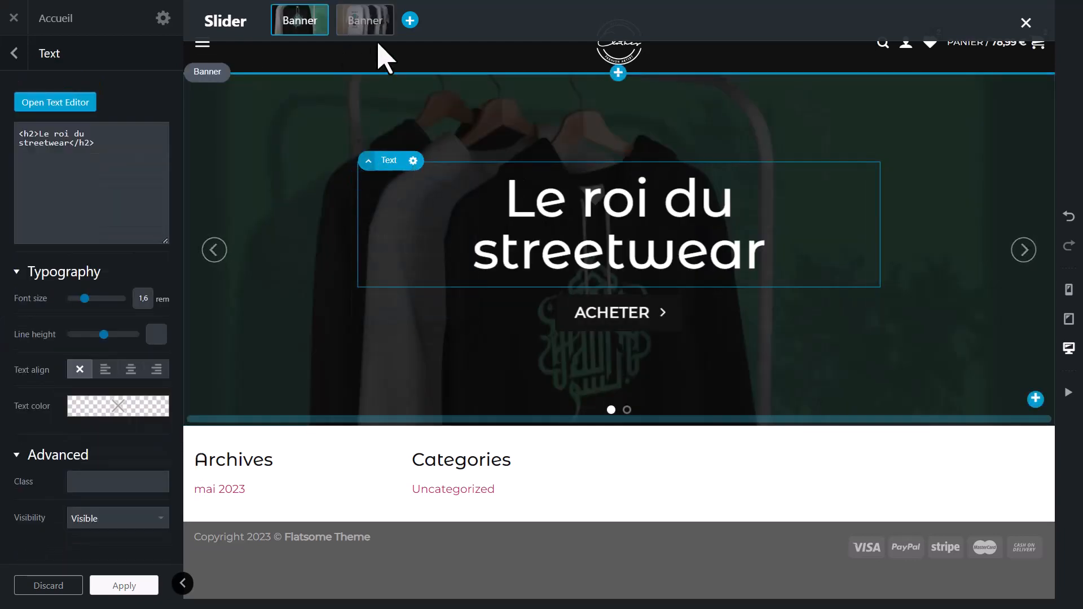
Step: Add a text element with the Headline preset to the second banner's empty text box
left_click(349, 30)
left_click(624, 264)
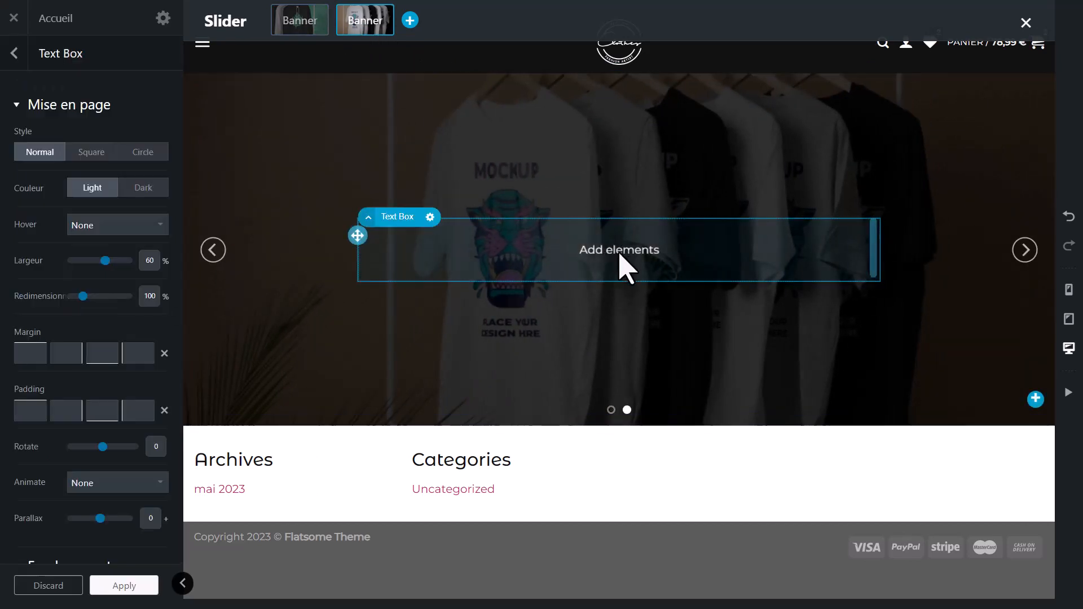
left_click(131, 200)
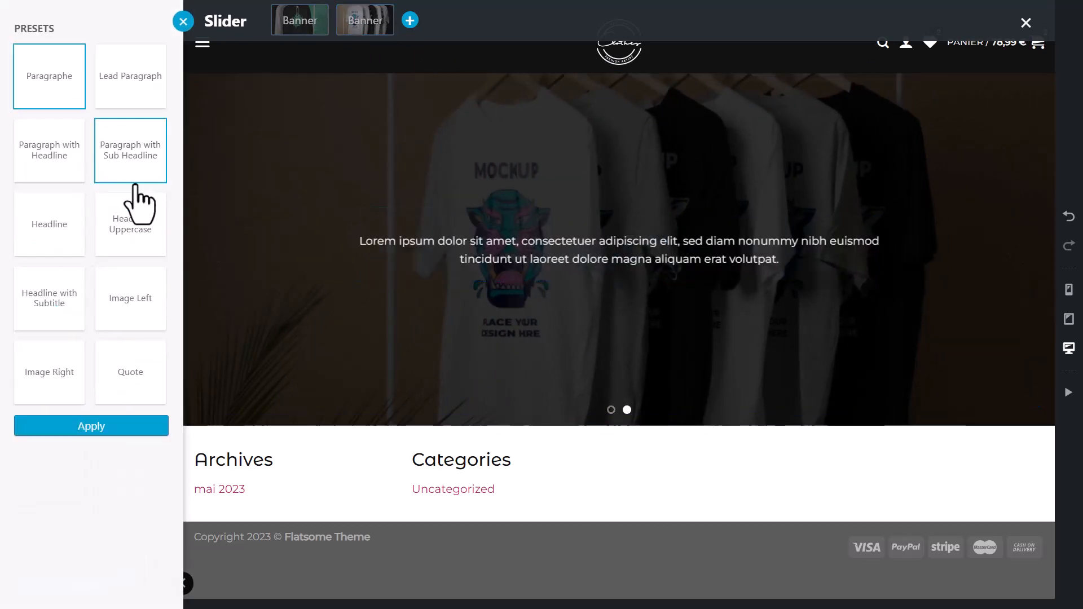
left_click(51, 226)
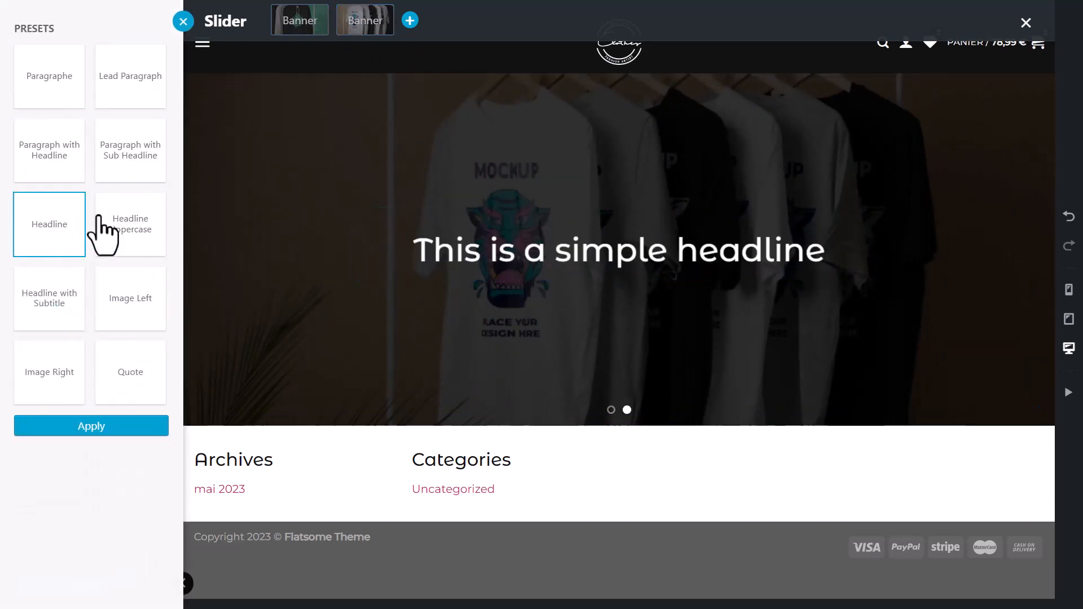
Step: Paste the copied text options onto the second banner's new headline
left_click(567, 254)
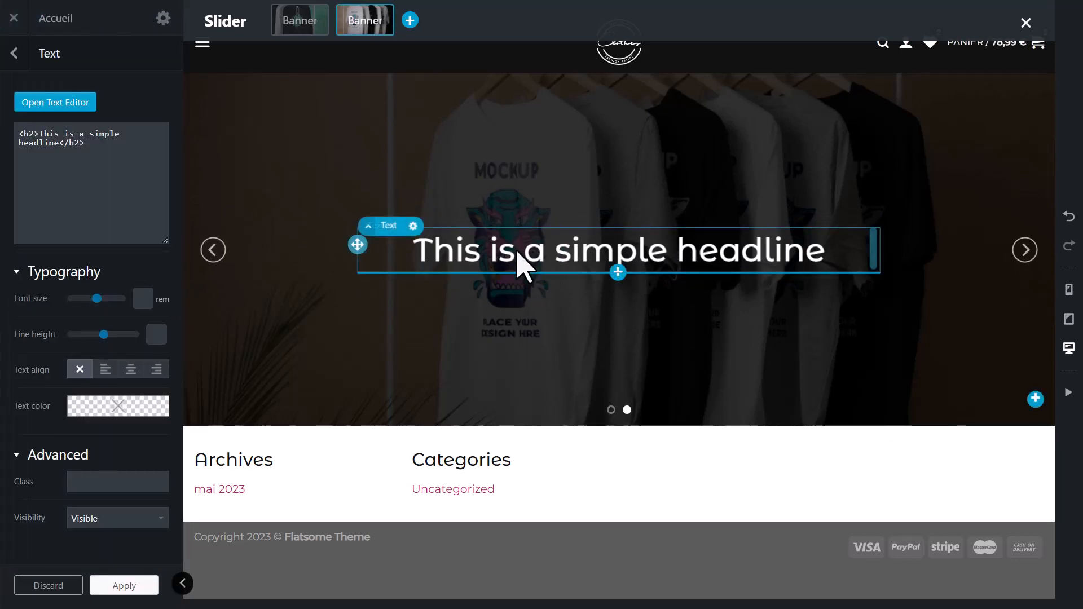
left_click(410, 232)
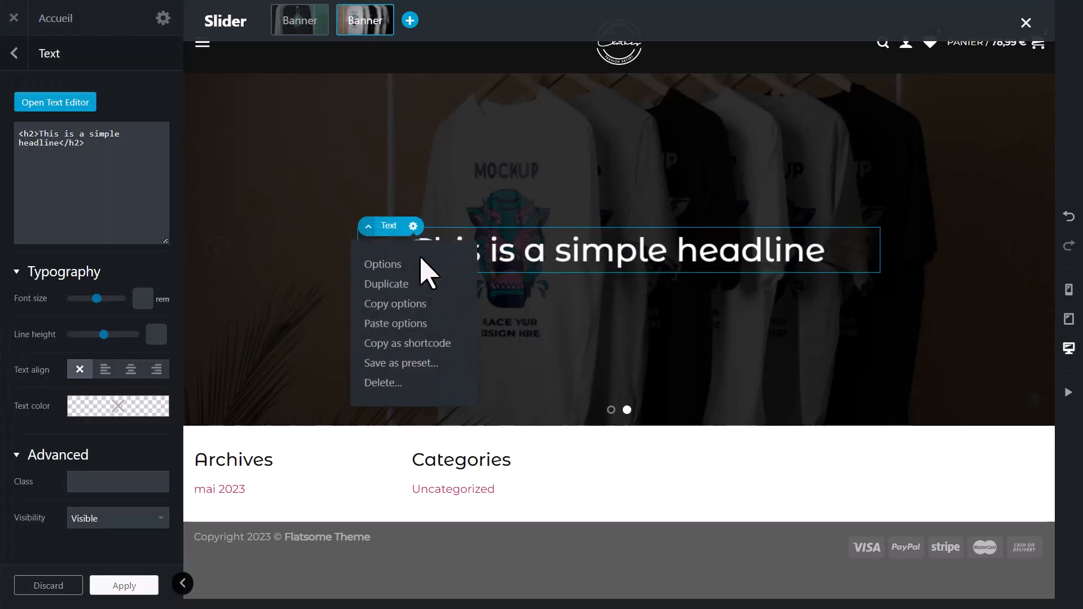
left_click(412, 324)
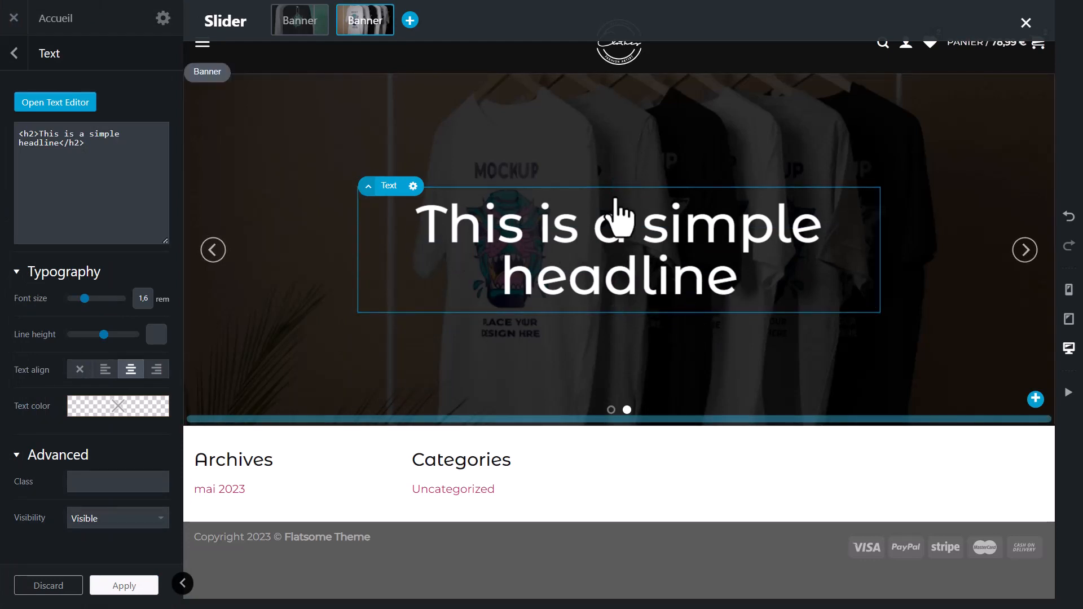
Step: Replace the second banner's headline with "Nouvelle Collection Disponible" and apply the change
left_click(60, 104)
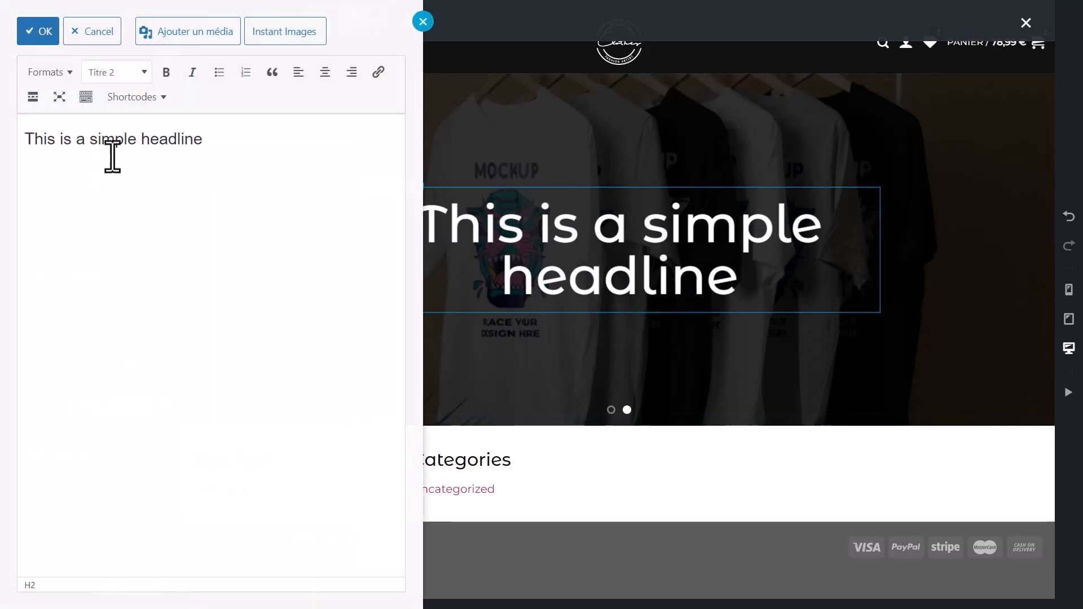
left_click_drag(203, 140, 8, 138)
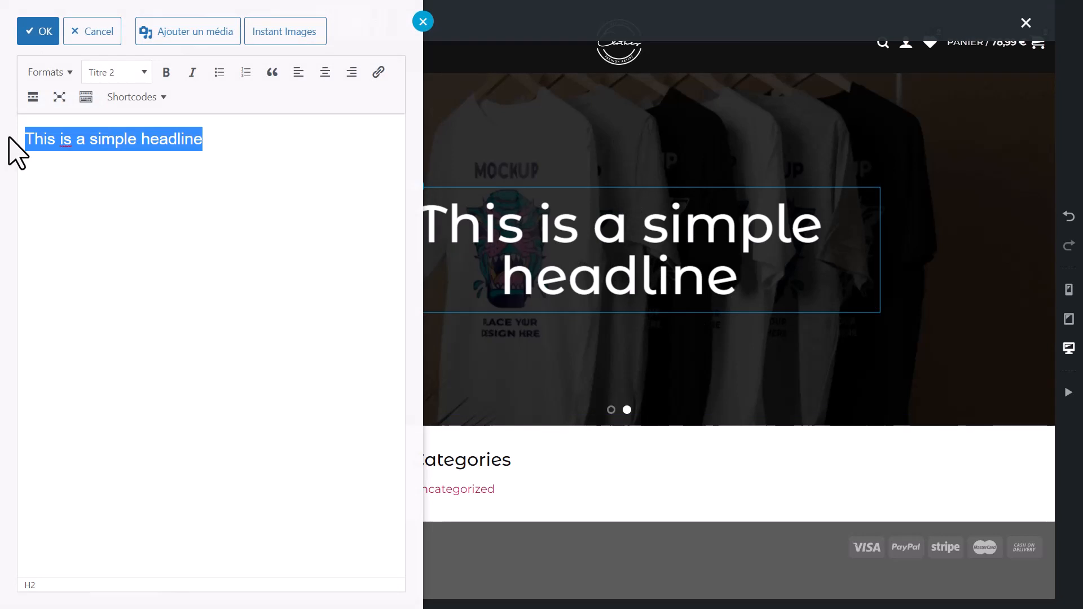
type("N")
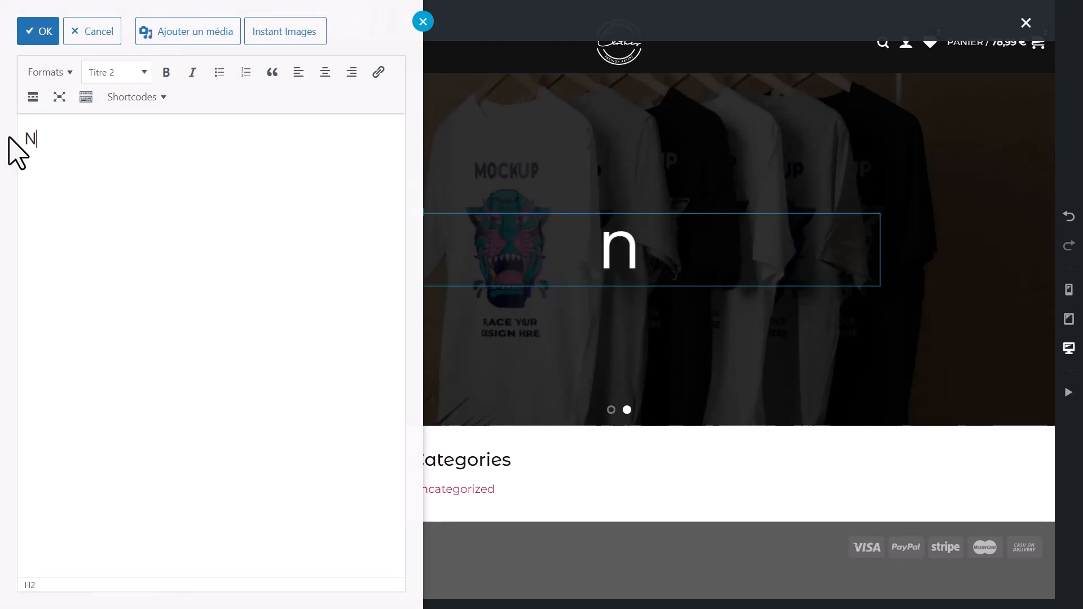
type("ouvelle ")
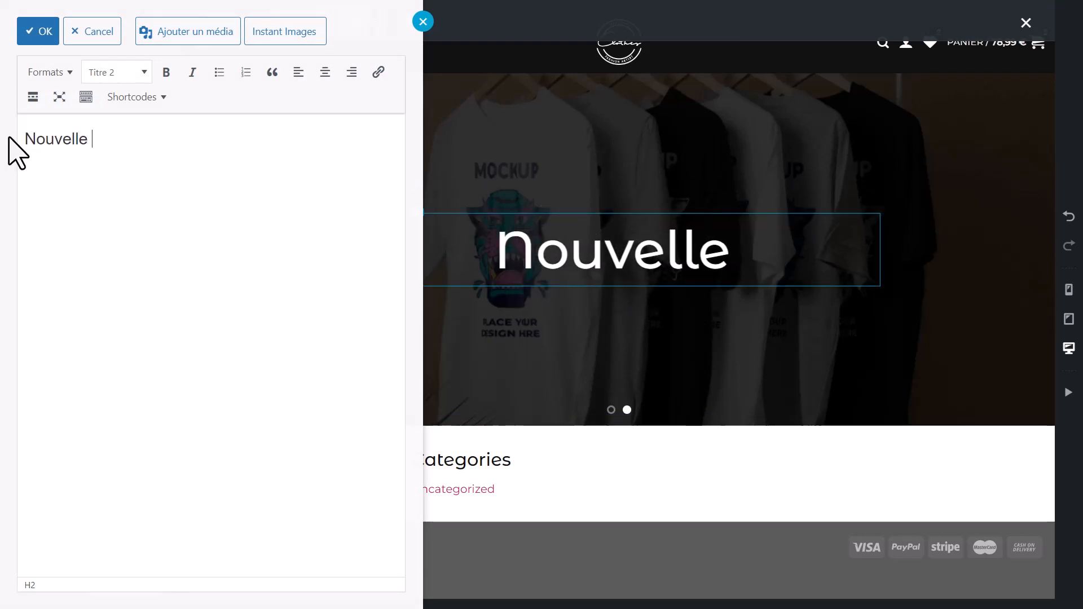
type("collection disp")
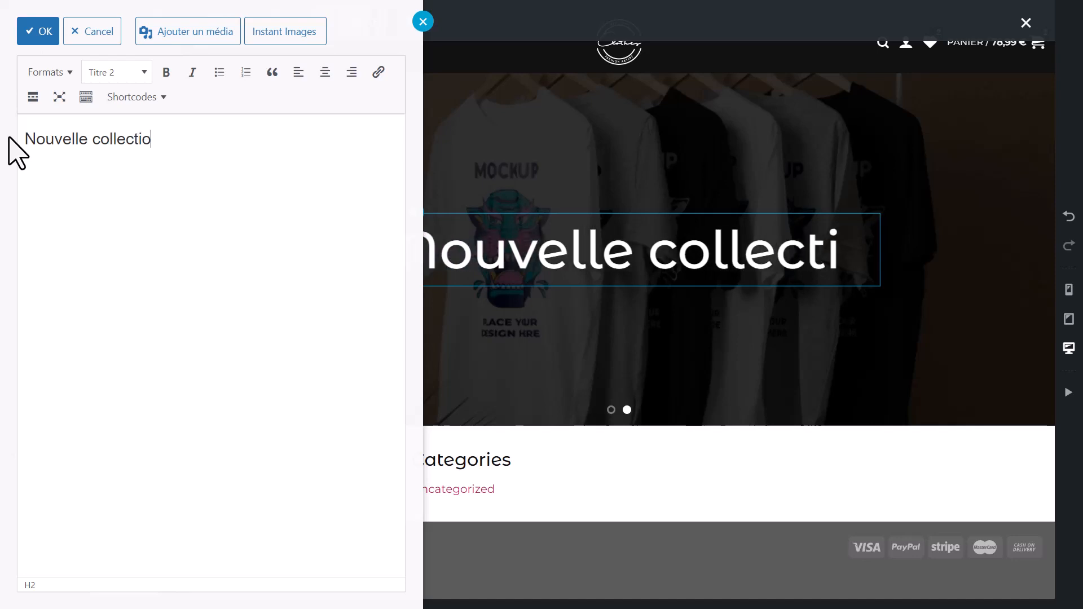
type("onible</h2>")
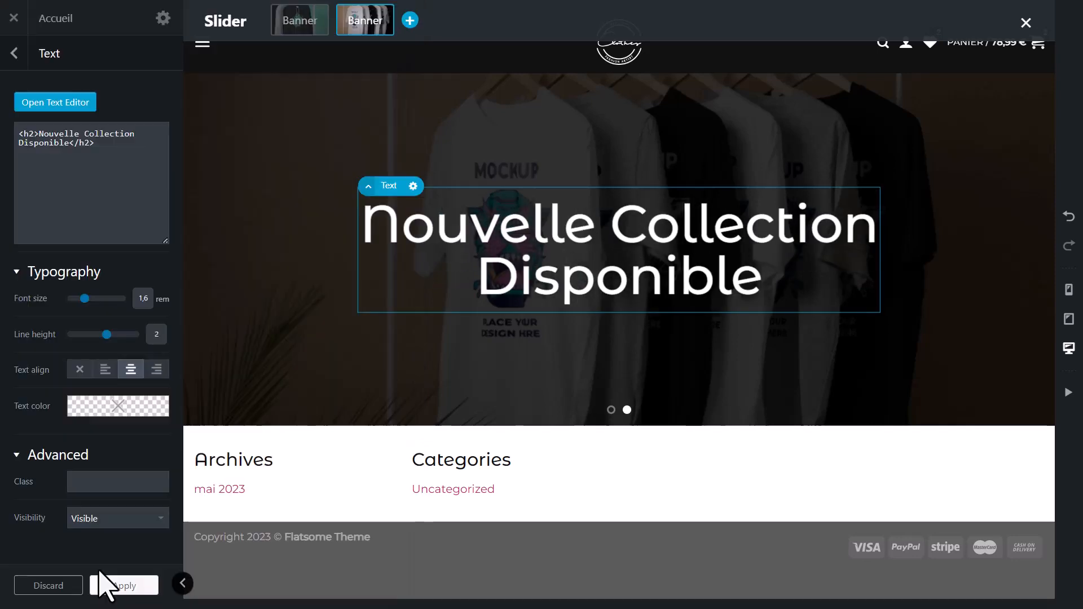
left_click(113, 584)
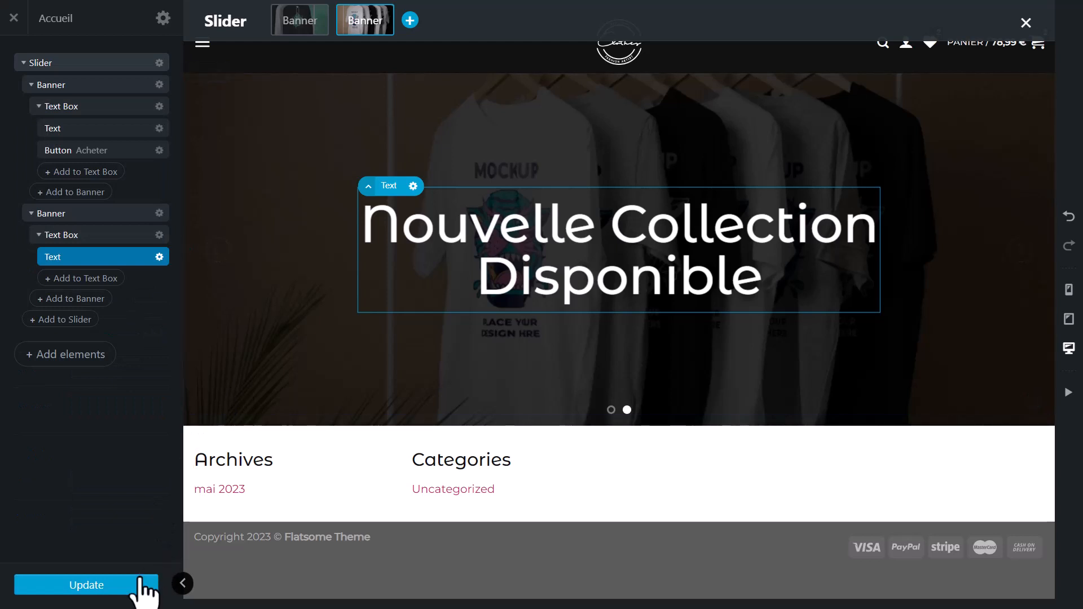
Step: Search the elements for "but" and add a Button below the second banner's headline
left_click(85, 278)
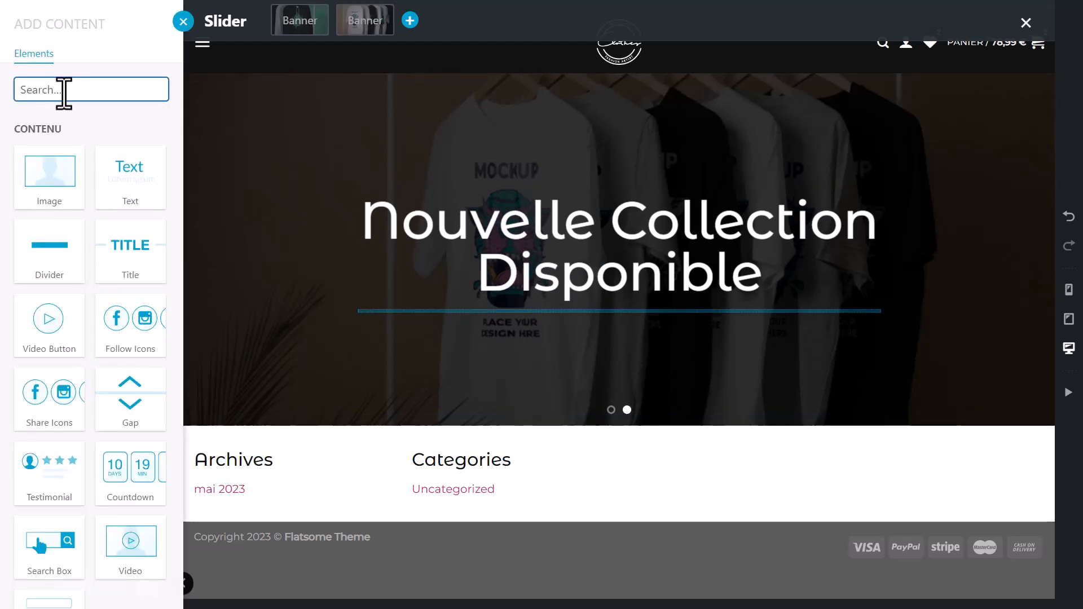
type("but")
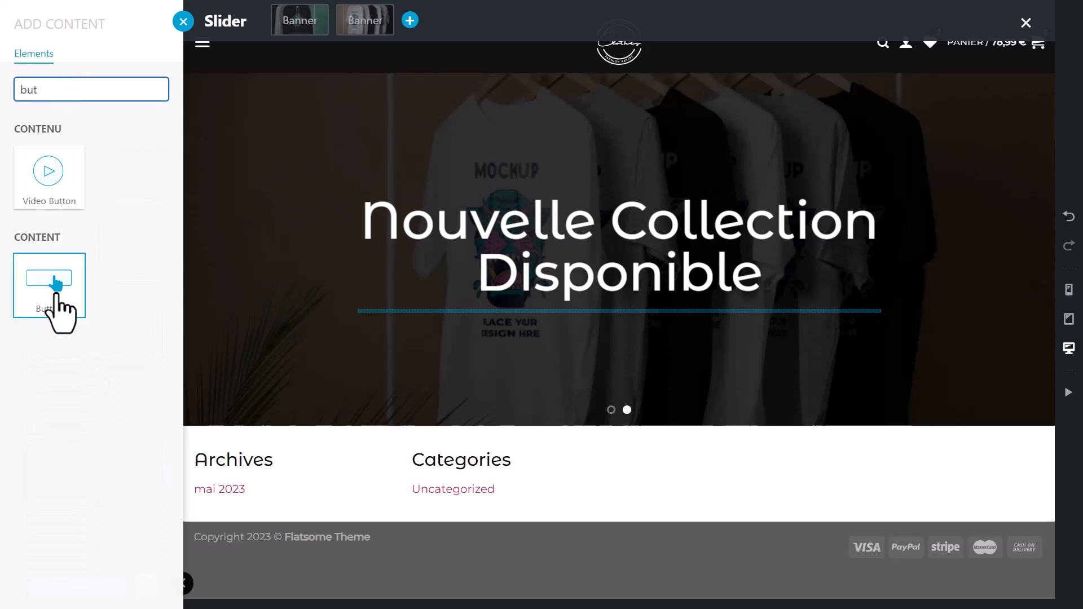
left_click(55, 298)
left_click(634, 322)
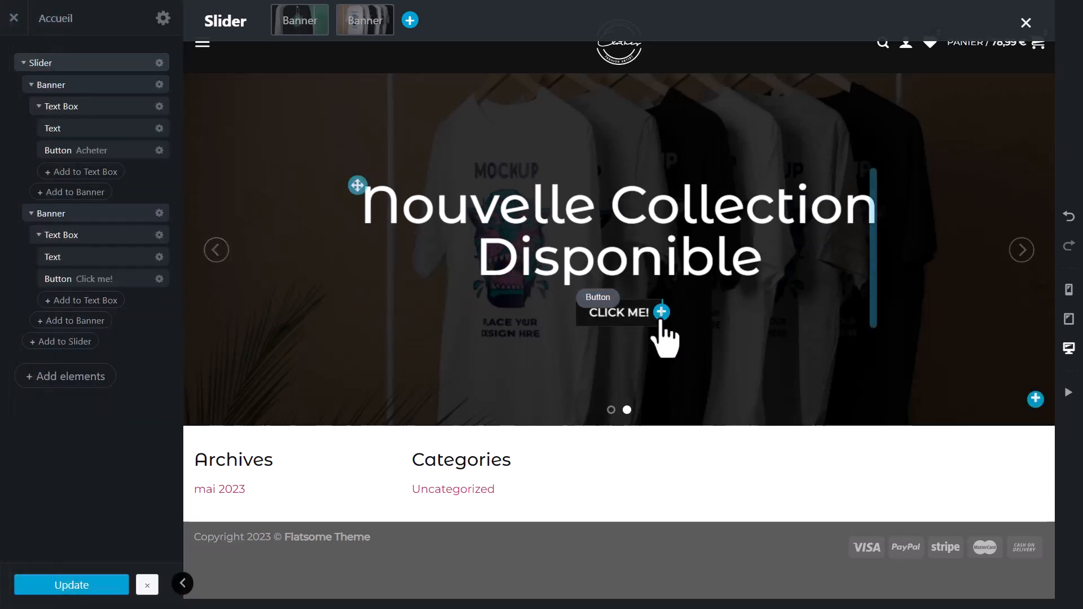
Step: Set the size of the second banner's button to Larger
left_click(640, 297)
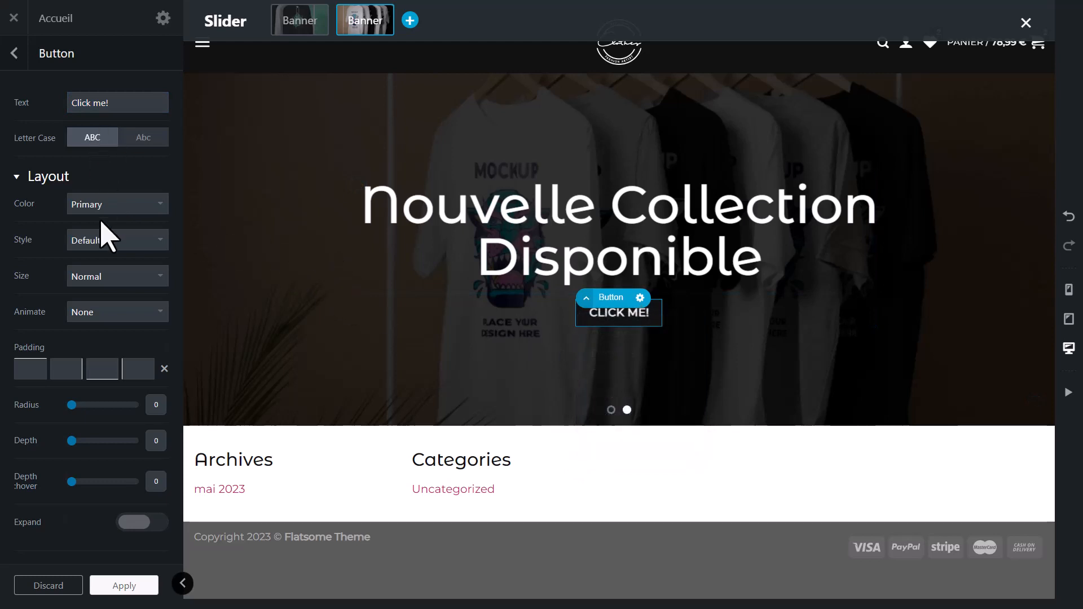
left_click(99, 240)
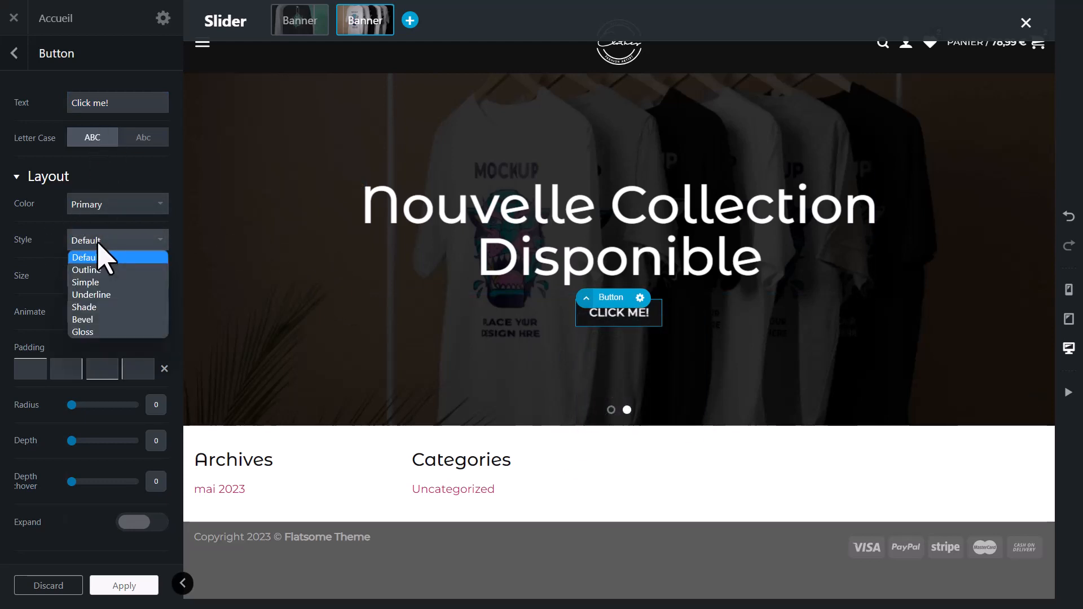
left_click(99, 242)
left_click(103, 206)
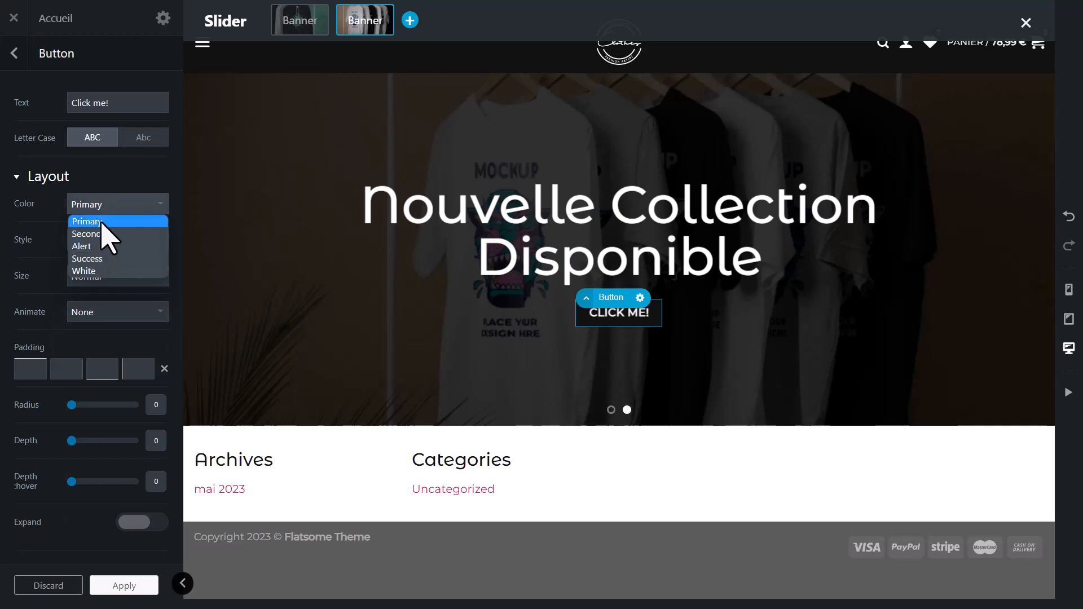
left_click(100, 221)
left_click(96, 282)
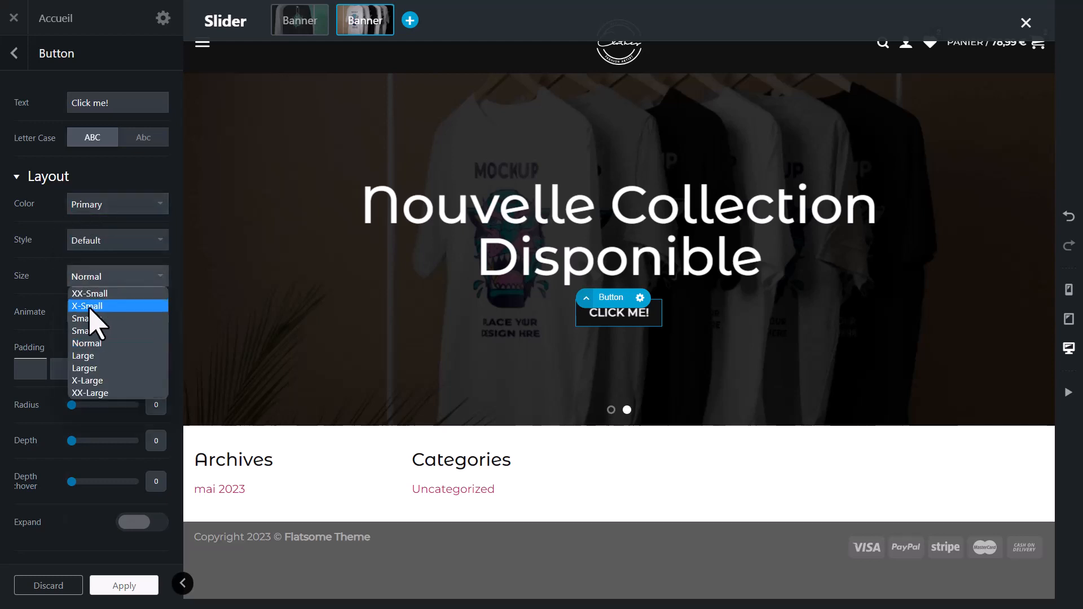
left_click(101, 373)
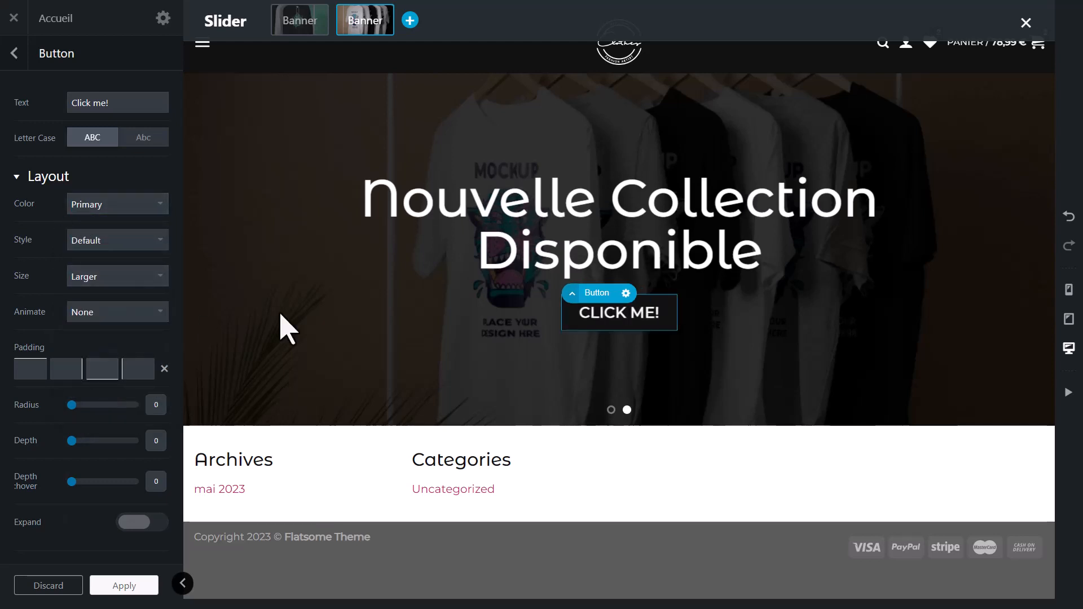
Step: Change the text of the second banner's button to "Découvrir"
left_click(697, 322)
left_click(644, 319)
left_click(624, 321)
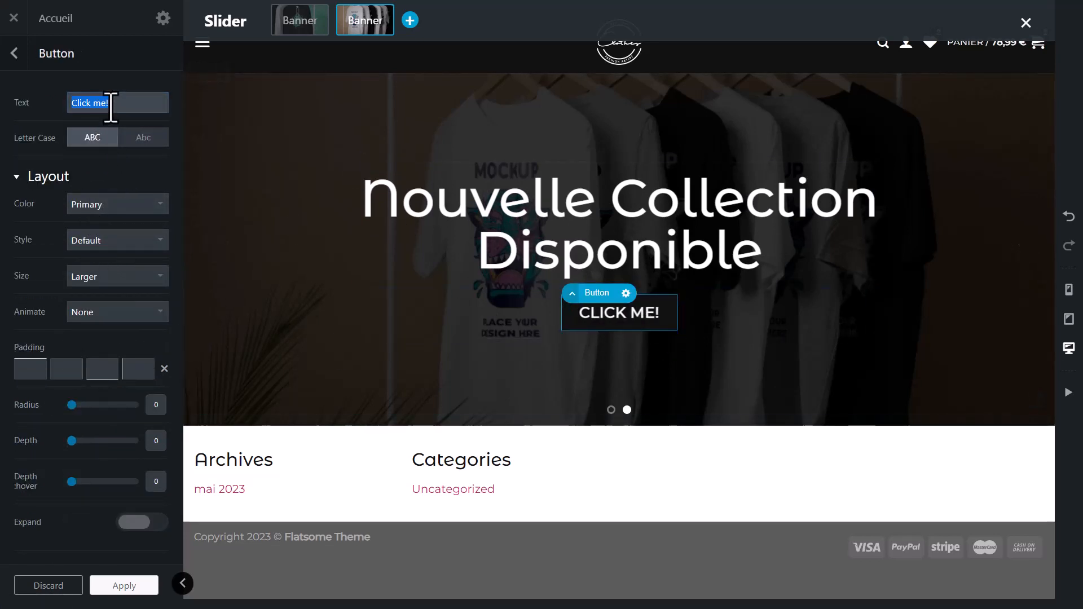
type("Dé")
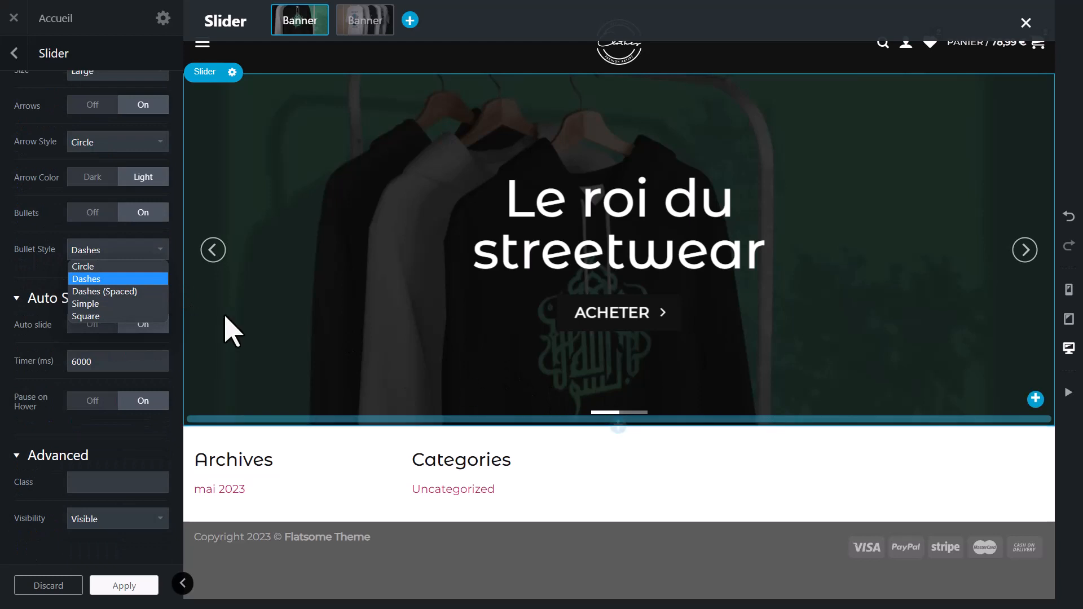
Step: Try the Circle, Dashes (Spaced), Simple and Square bullet styles on the slider
left_click(105, 267)
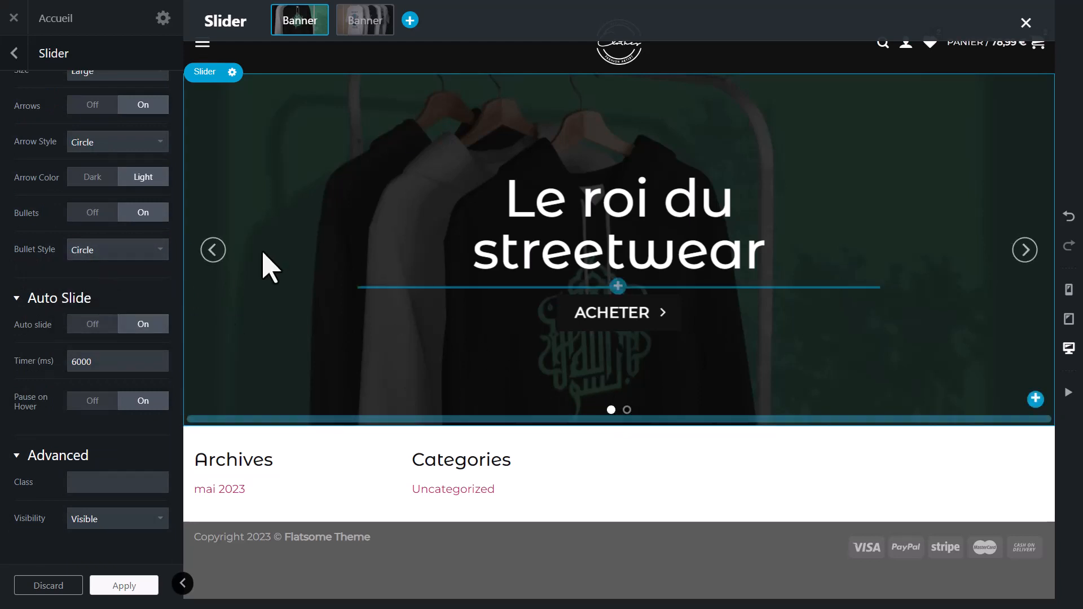
left_click(108, 251)
left_click(108, 291)
left_click(113, 254)
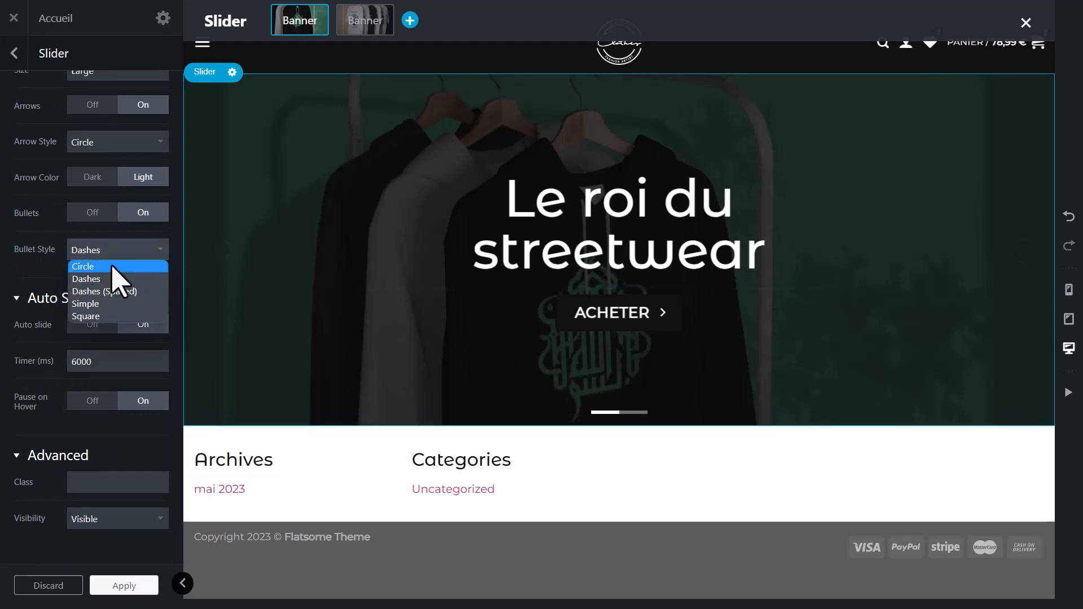
left_click(104, 291)
left_click(108, 253)
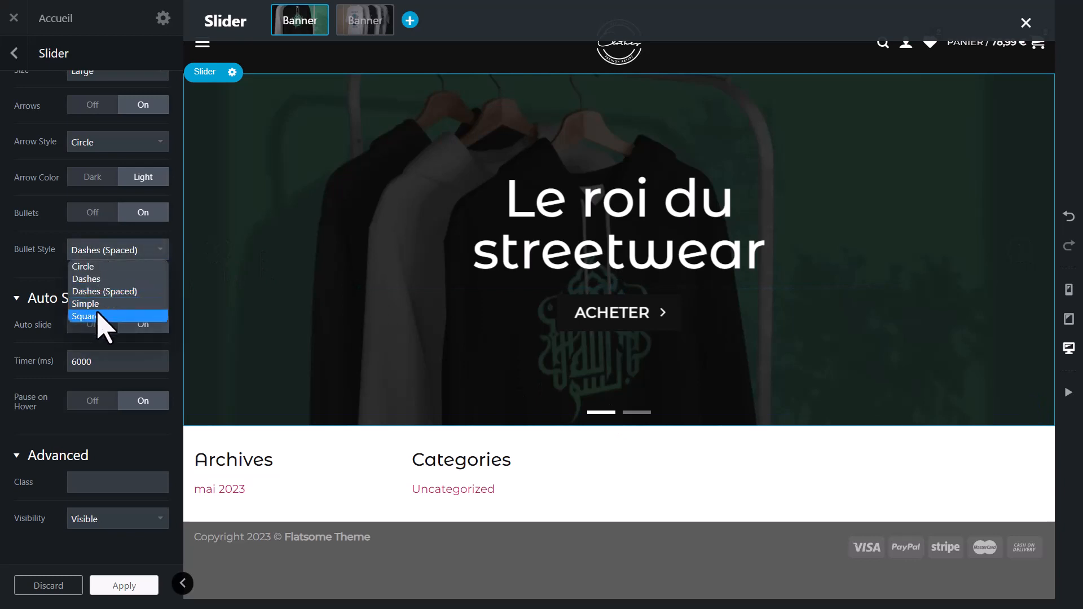
left_click(101, 305)
left_click(106, 251)
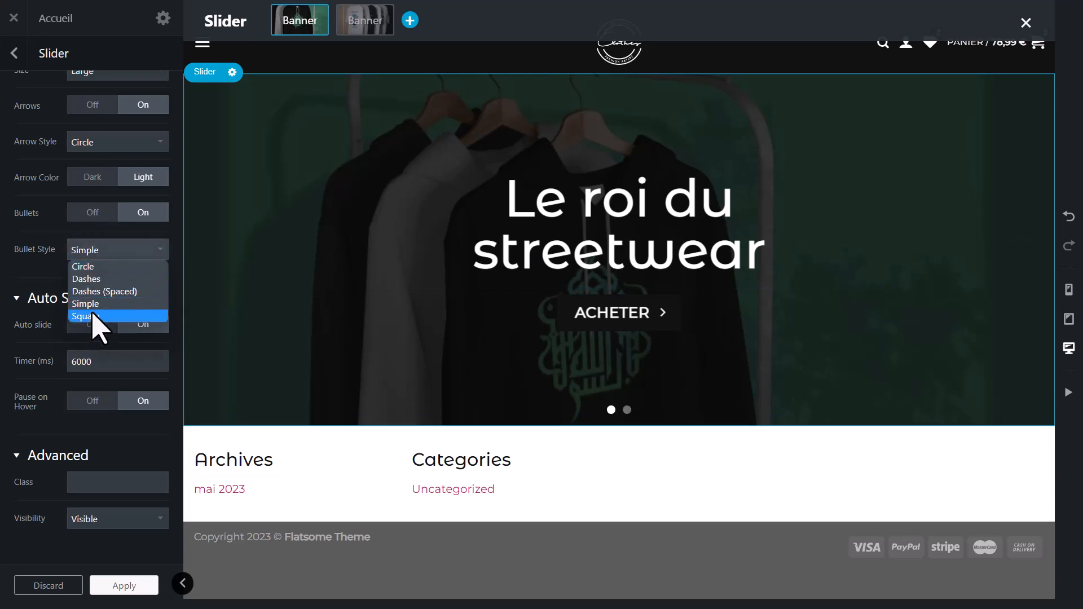
left_click(96, 313)
left_click(105, 249)
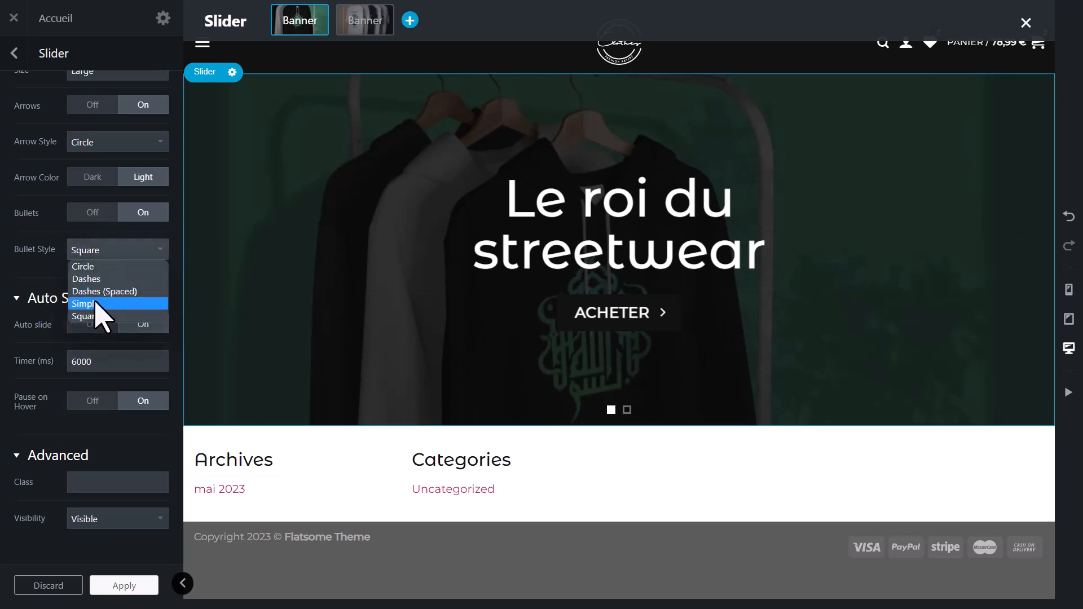
left_click(104, 292)
Step: Set the slider's bullet style to Dashes and its timer to 3500 ms, turn off Pause on Hover, and apply the options
left_click(107, 250)
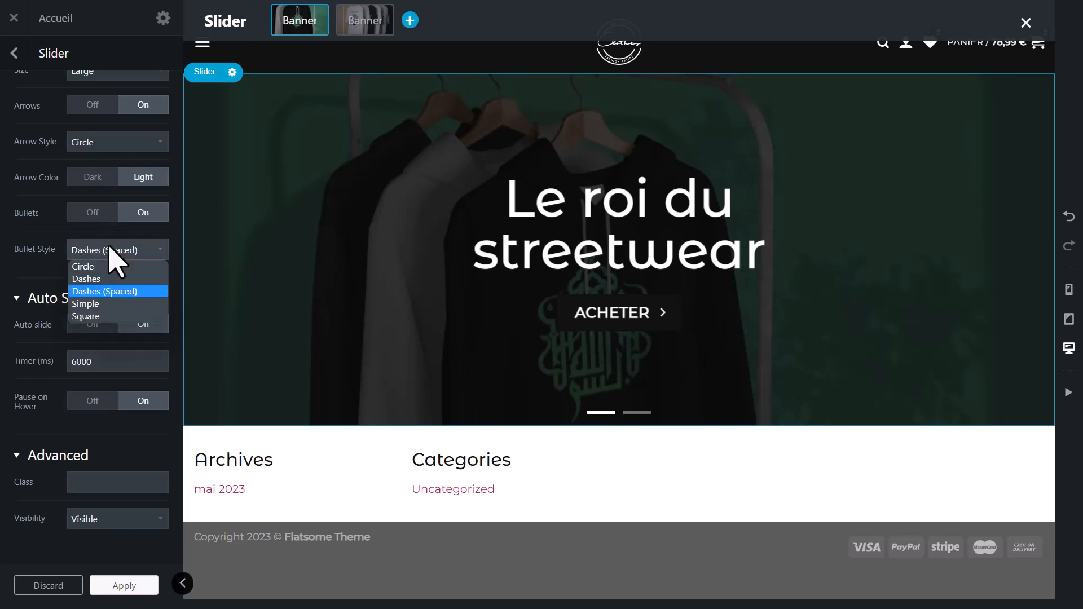
left_click(105, 279)
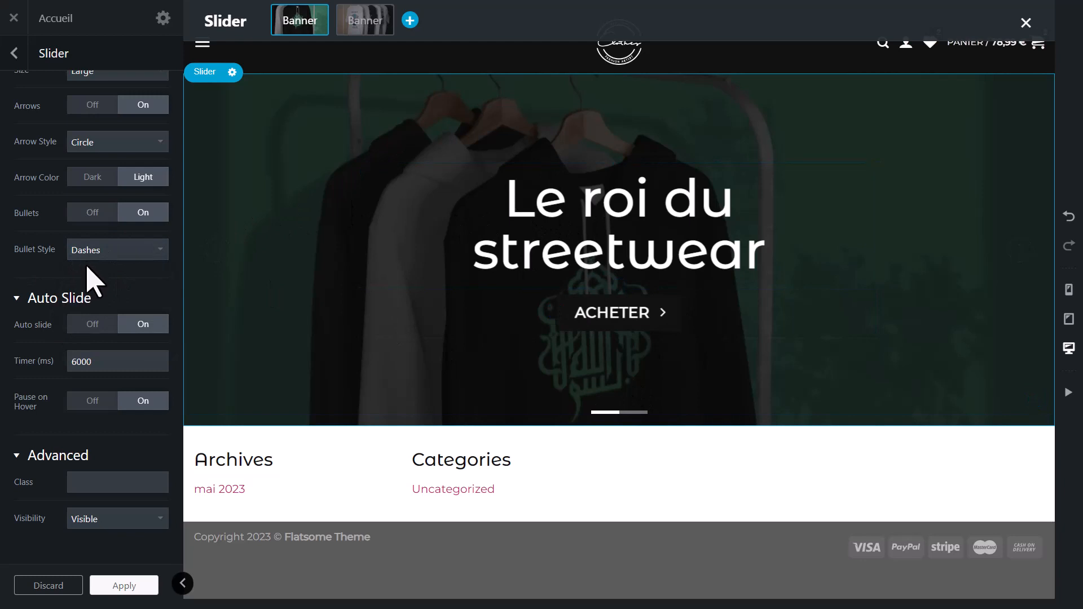
left_click(138, 327)
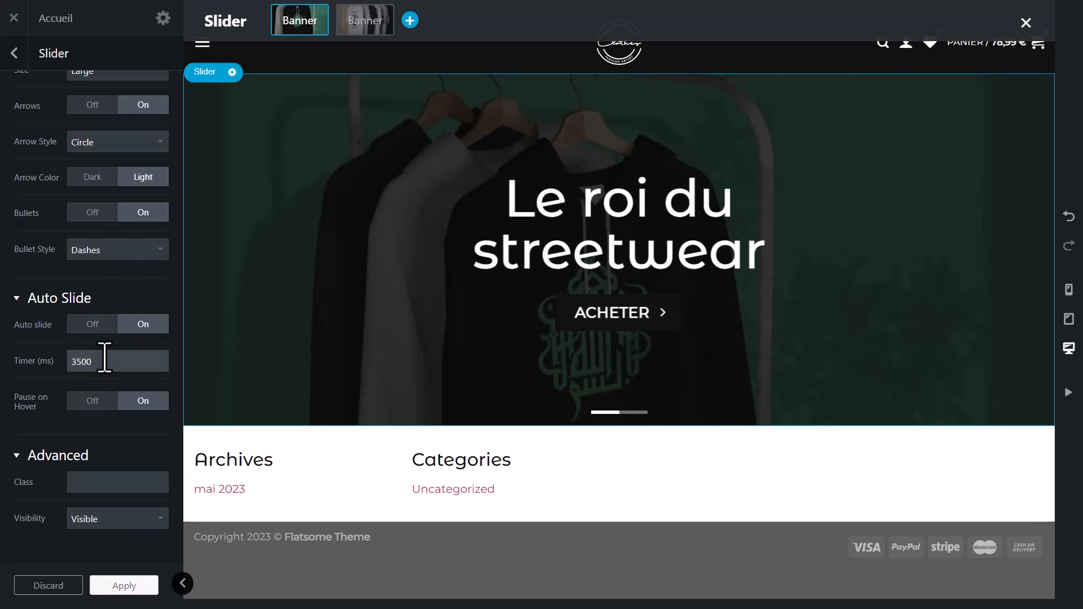
left_click(34, 365)
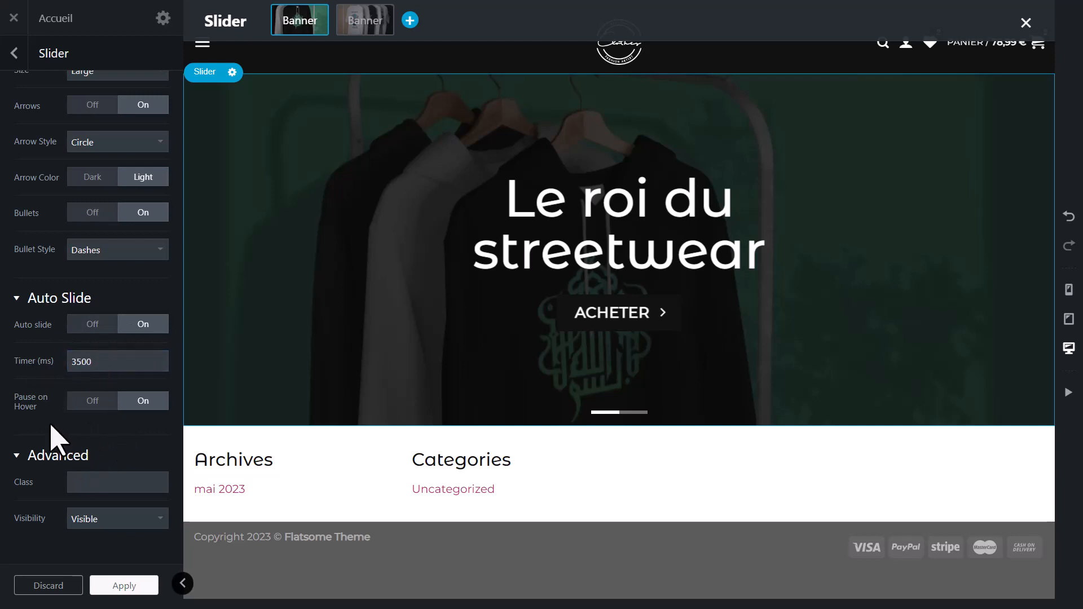
left_click(92, 402)
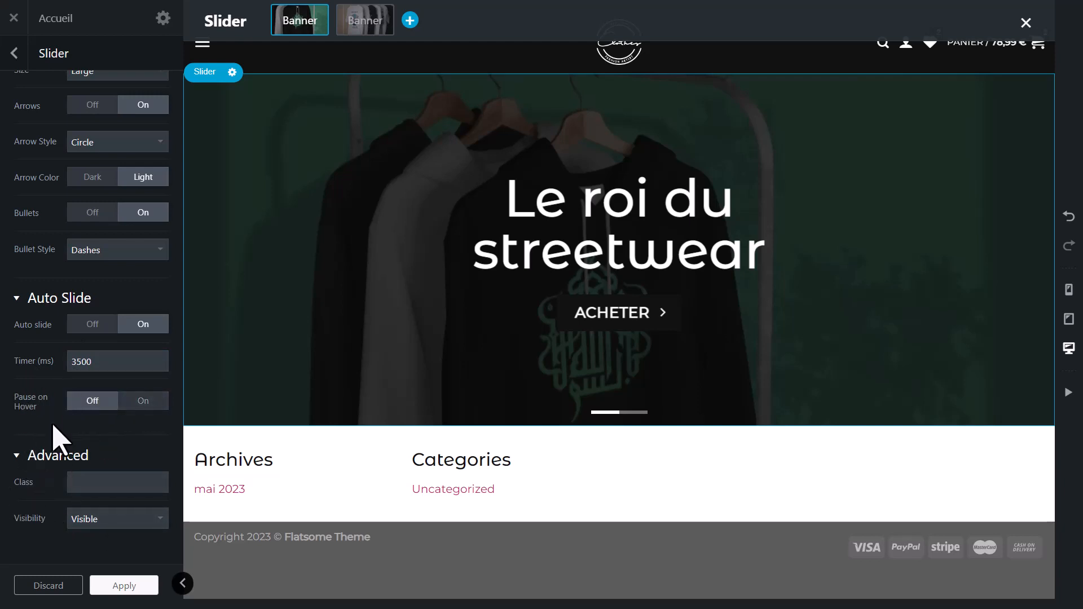
left_click(123, 589)
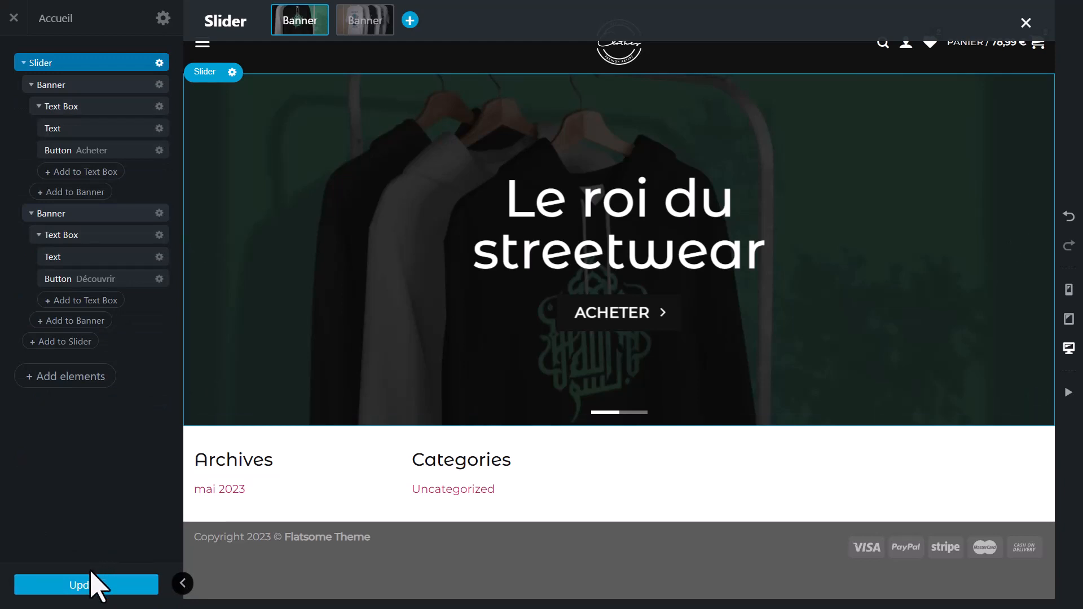
Step: Page back through the slider's two banners to preview the slides
left_click(305, 315)
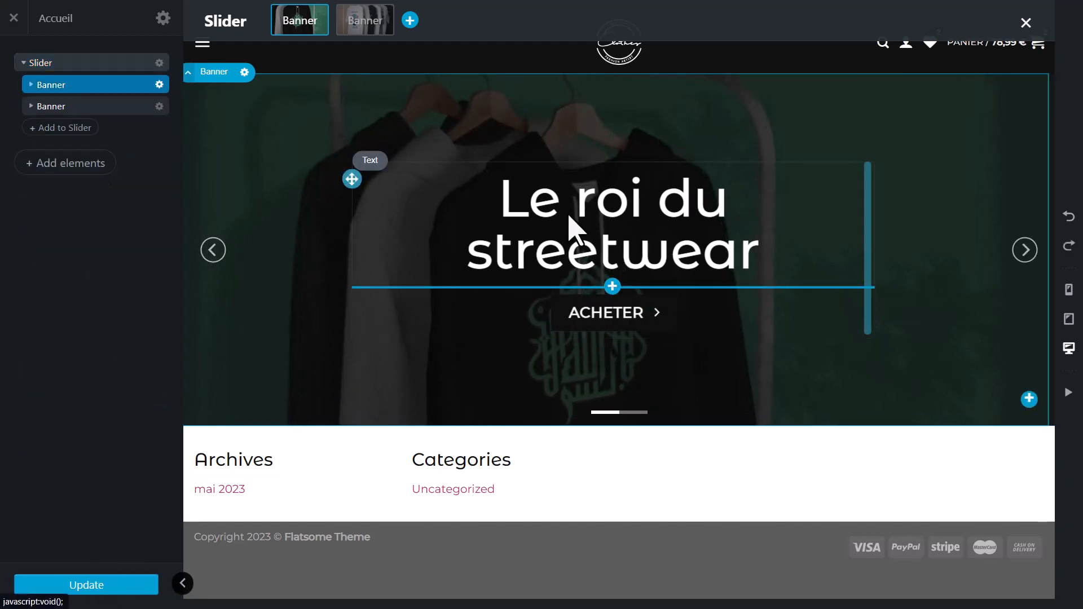
left_click(223, 255)
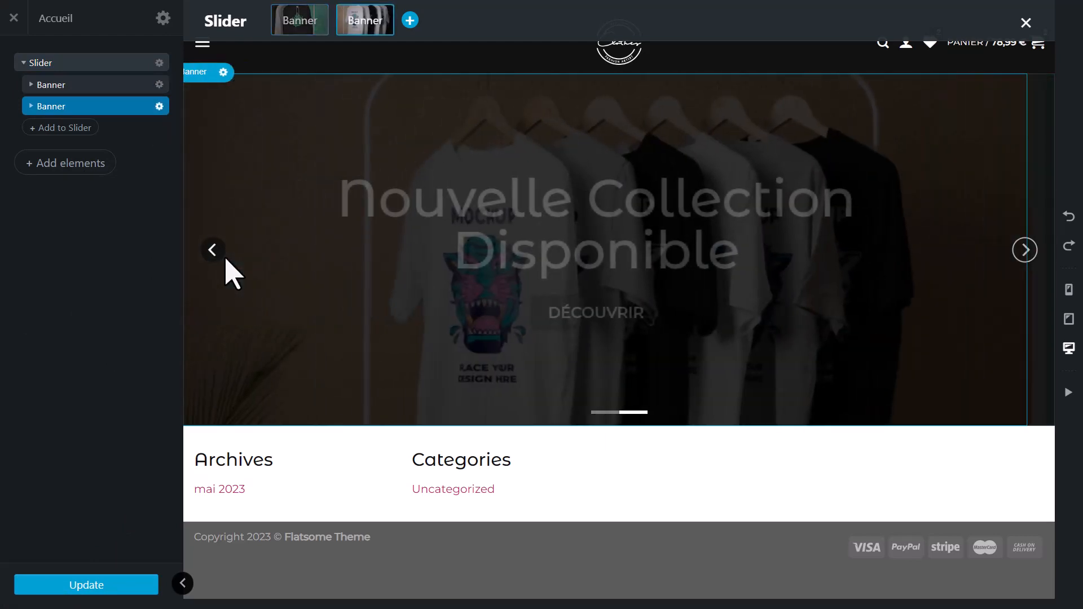
left_click(223, 255)
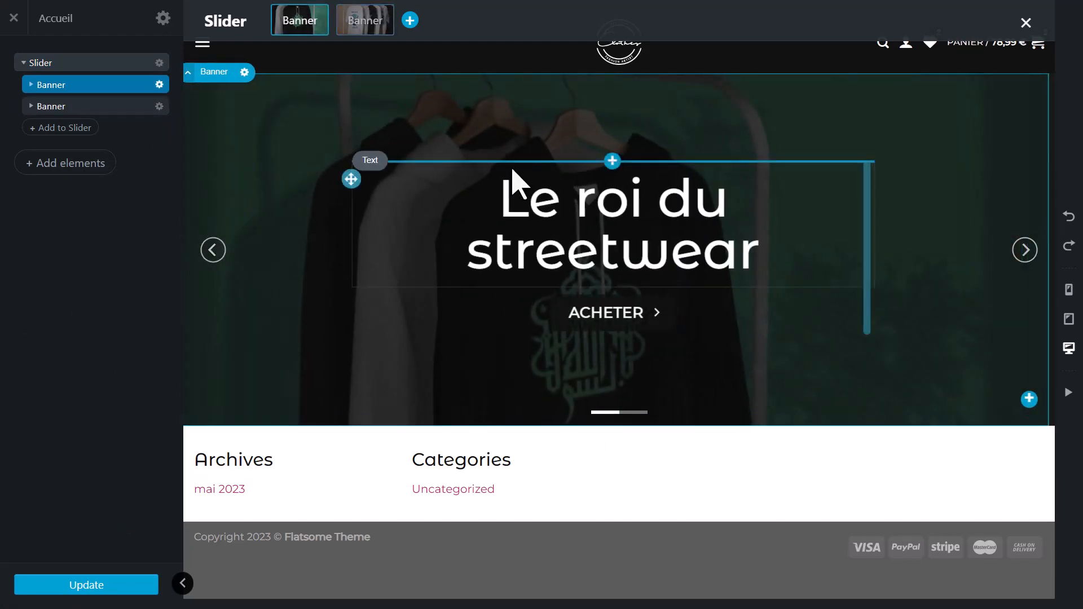
left_click(220, 251)
left_click(220, 251)
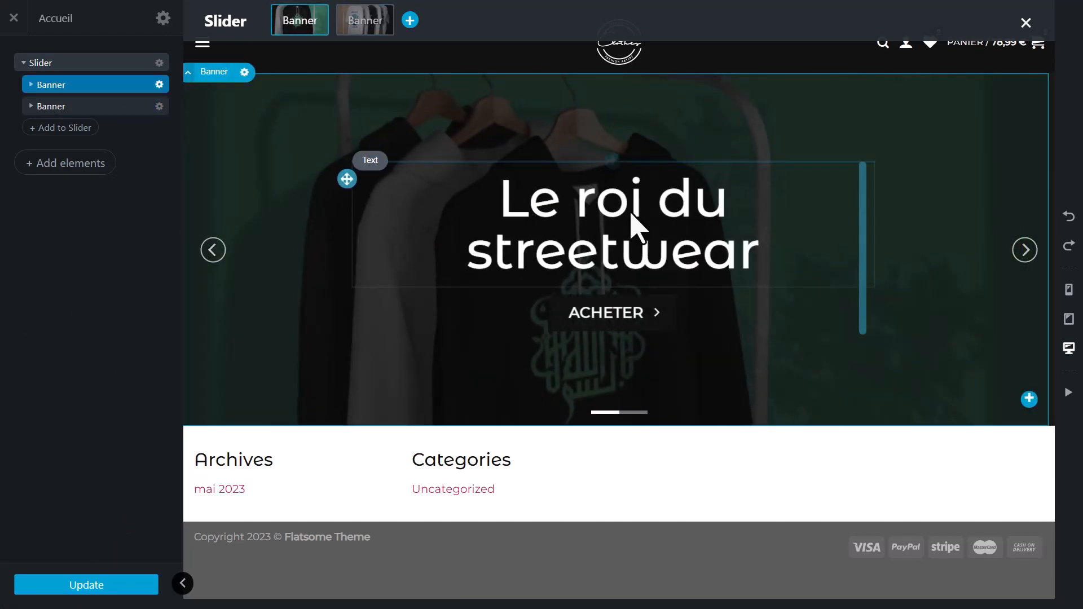
Step: Align the "Le roi du streetwear" headline of the first banner to the left
left_click(660, 217)
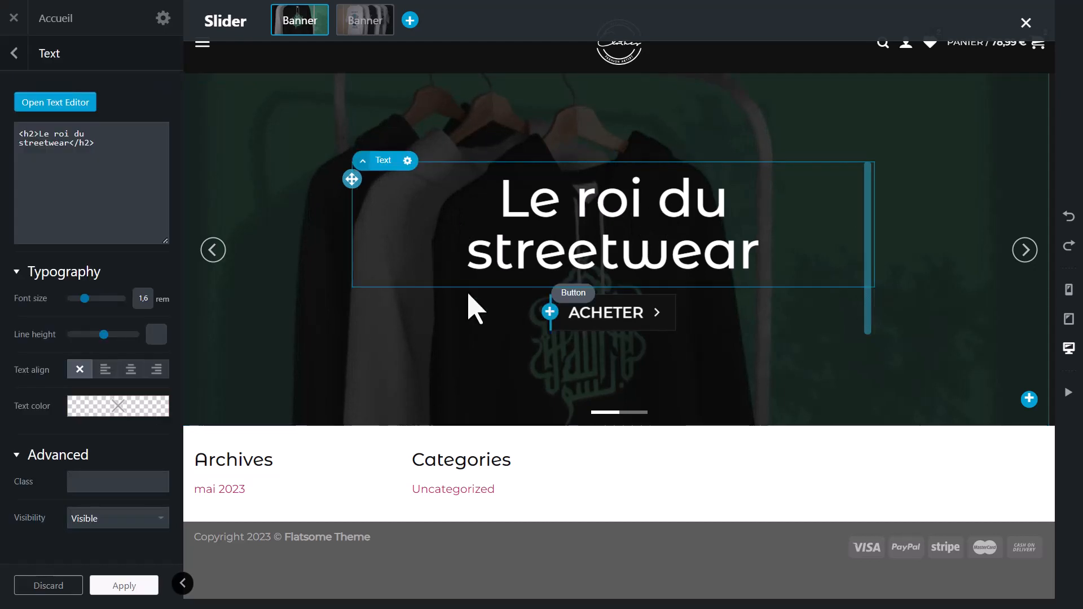
left_click(497, 330)
left_click(643, 217)
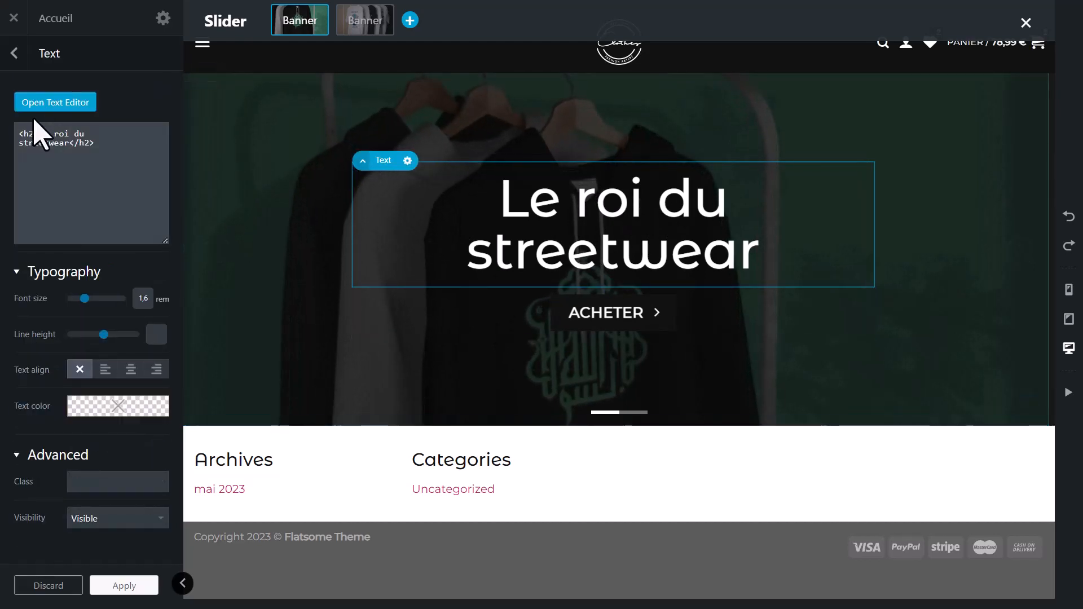
left_click(105, 369)
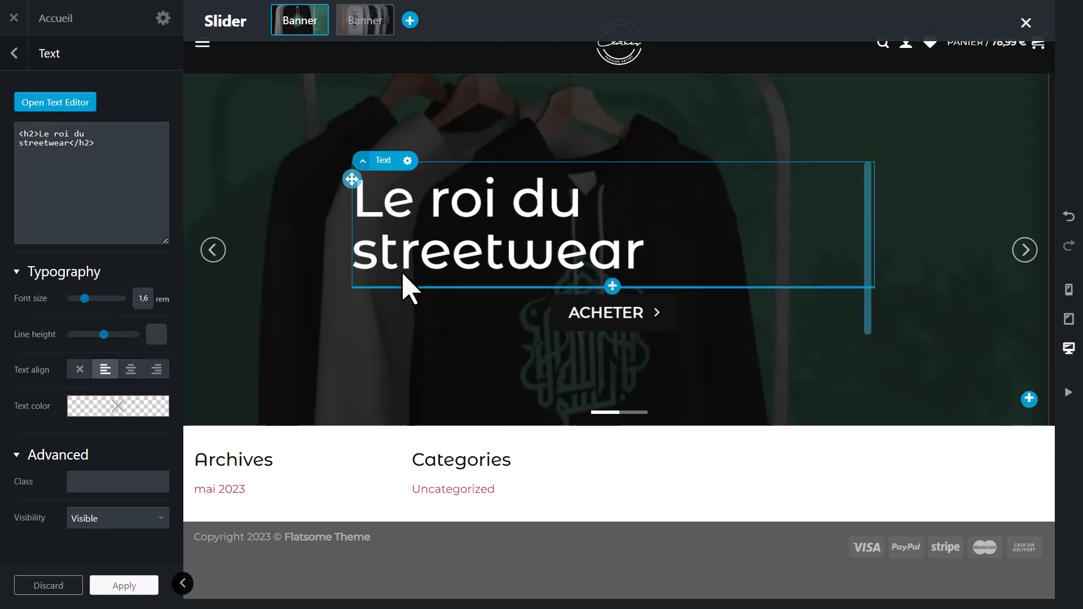
Step: Move the first banner's text box to the banner's lower-left area and collapse the options sidebar
left_click(600, 326)
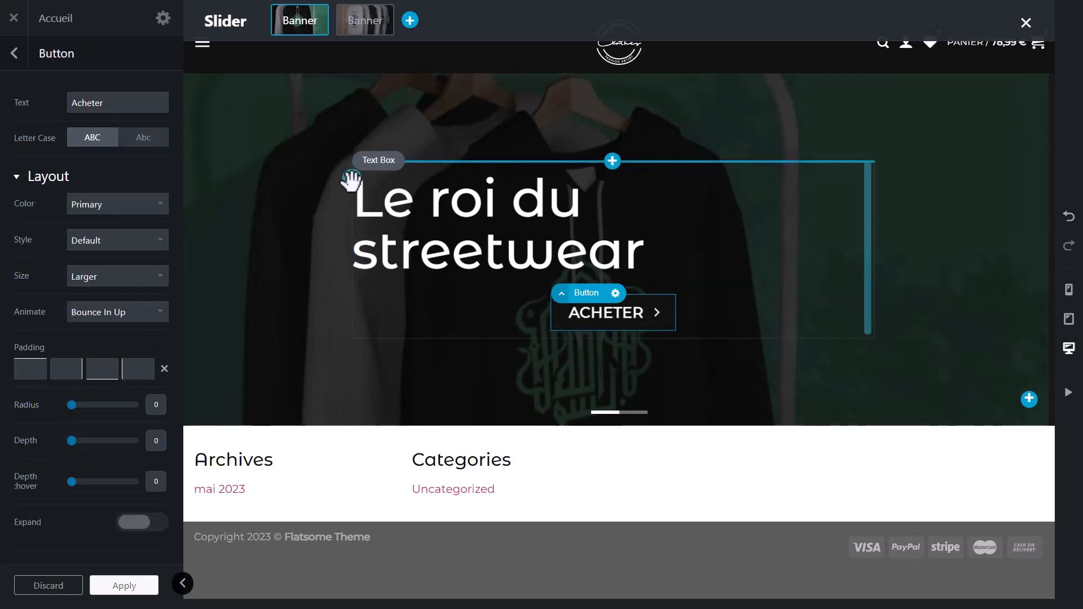
left_click_drag(351, 194, 209, 259)
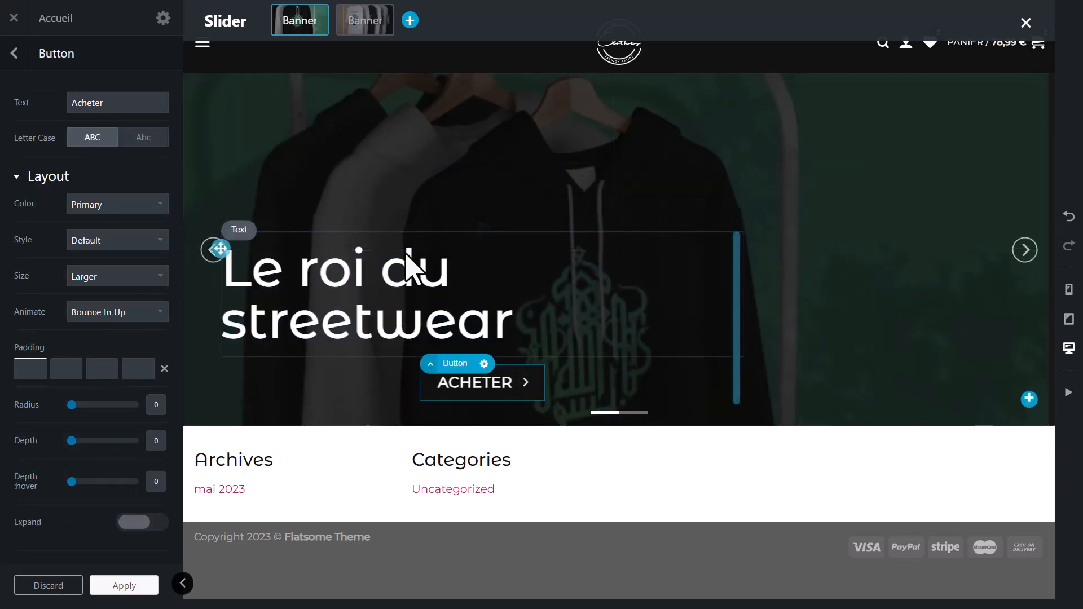
left_click(290, 208)
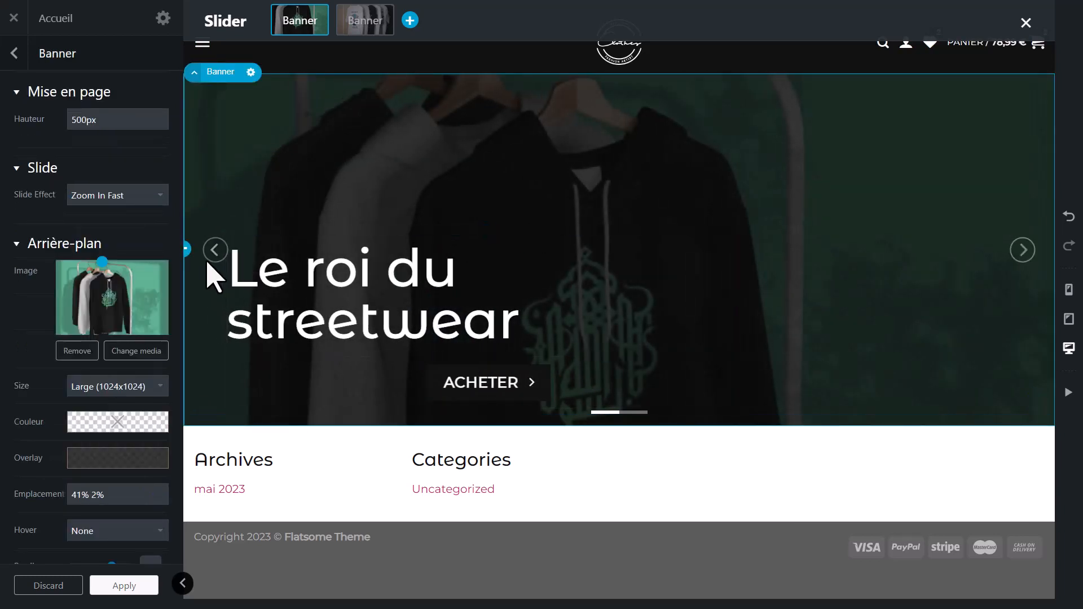
left_click(183, 584)
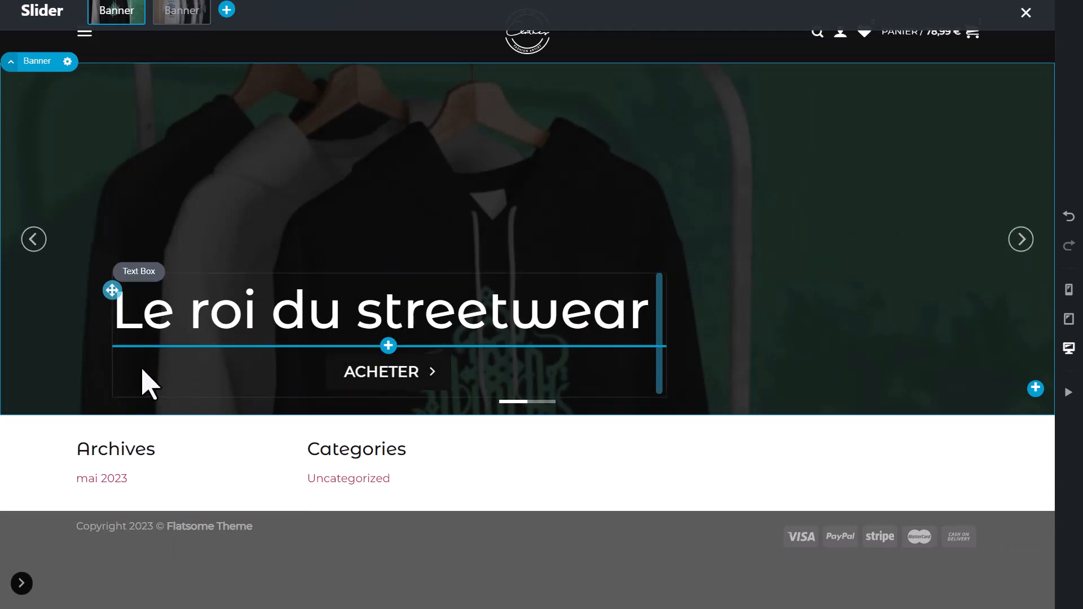
Step: Add a row with the "Une colonne" preset below the first banner's headline and move the Acheter button into it
left_click(389, 347)
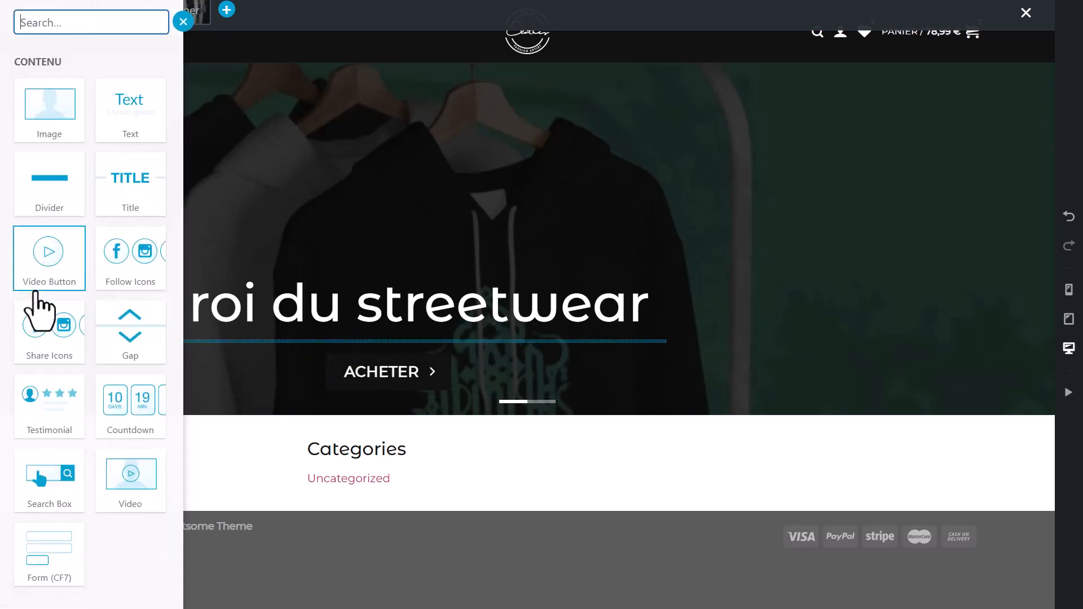
scroll(57, 311, "down", 8)
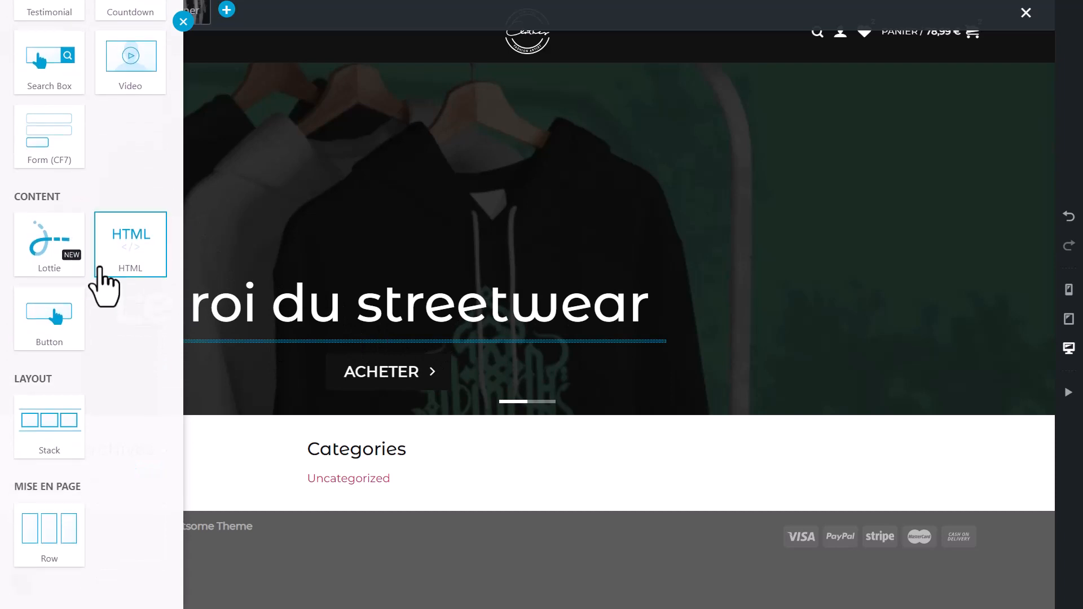
scroll(99, 268, "up", 3)
scroll(100, 268, "down", 3)
left_click(47, 548)
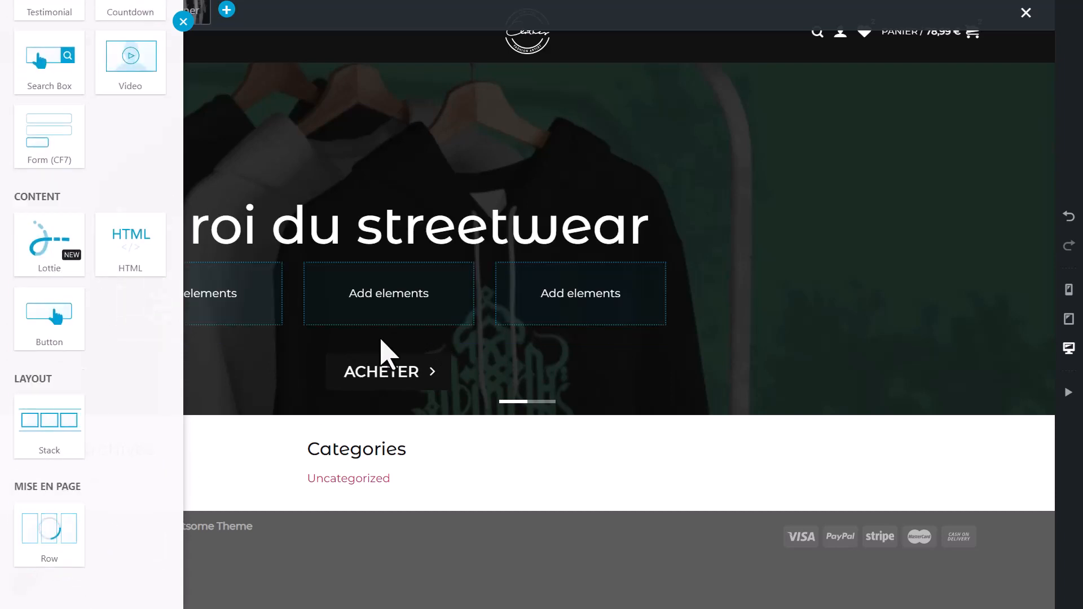
left_click(136, 172)
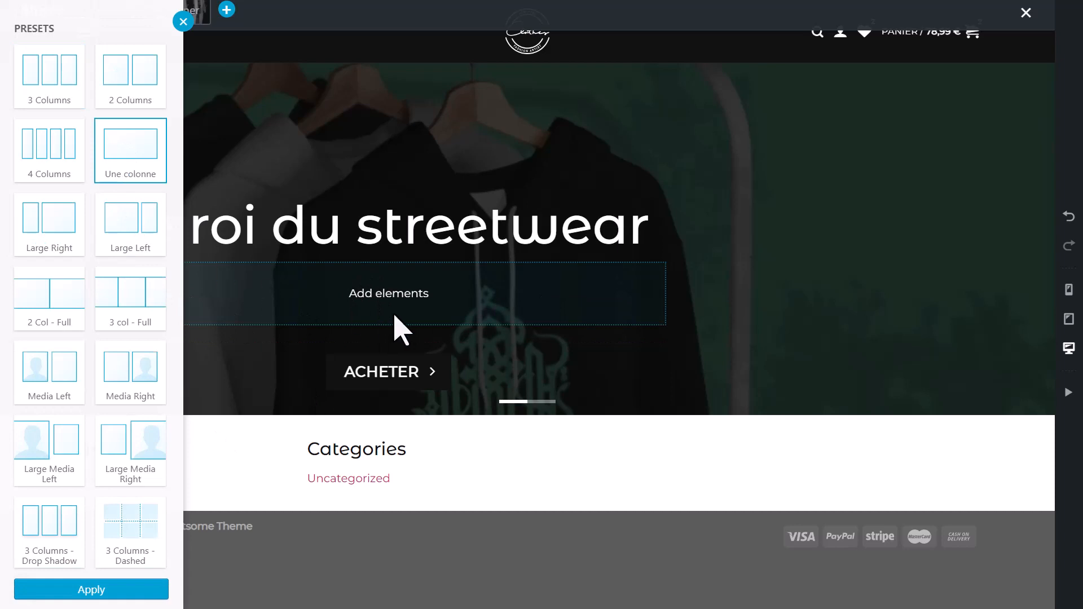
left_click(391, 373)
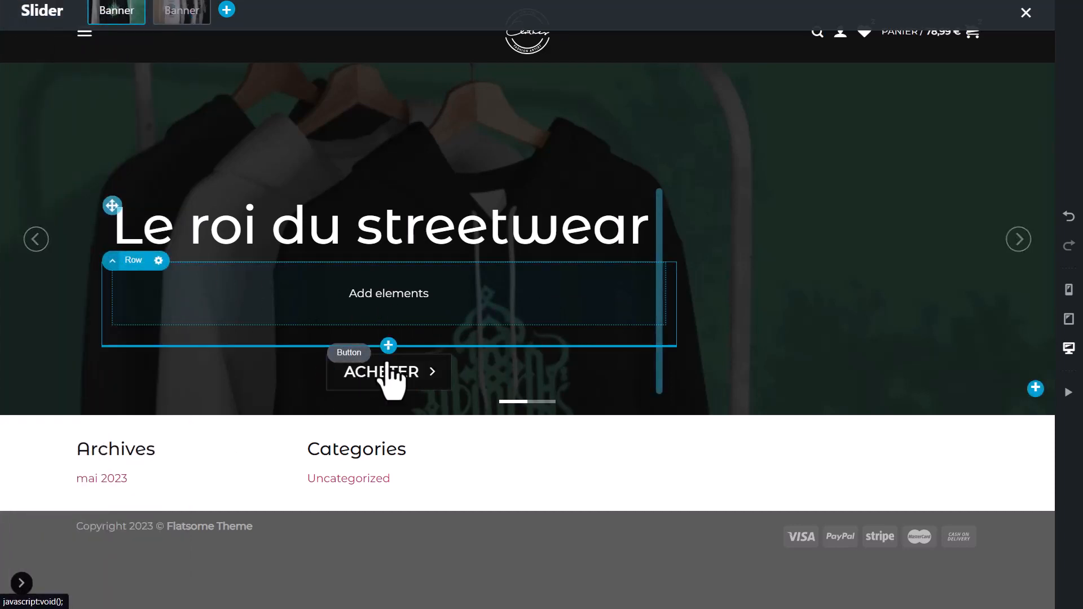
left_click_drag(352, 375, 374, 308)
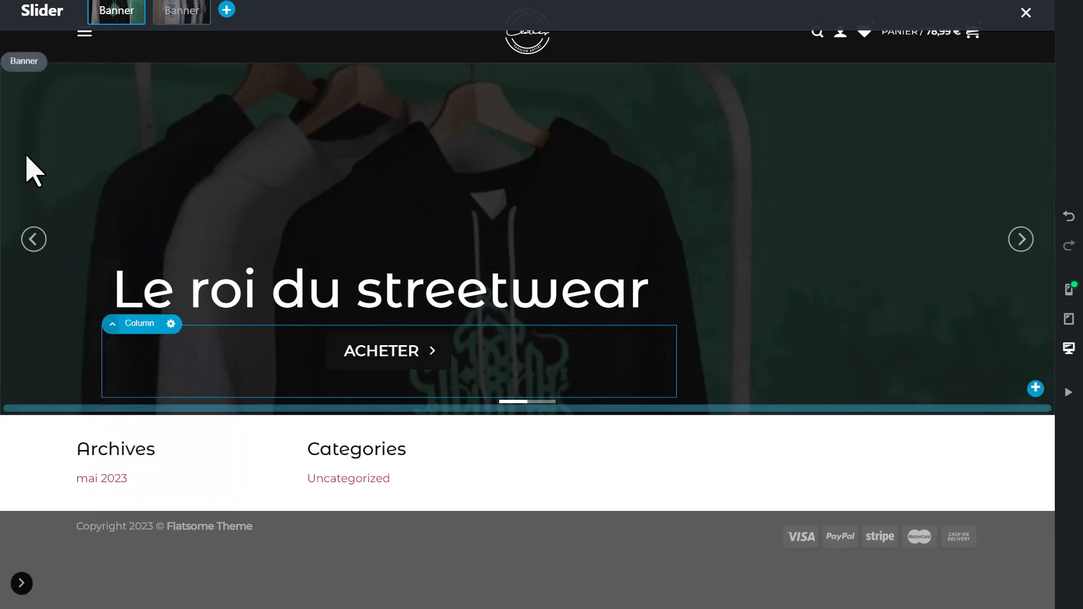
Step: Reopen the sidebar and open the options of the column holding the Acheter button in the first banner's row
left_click(22, 585)
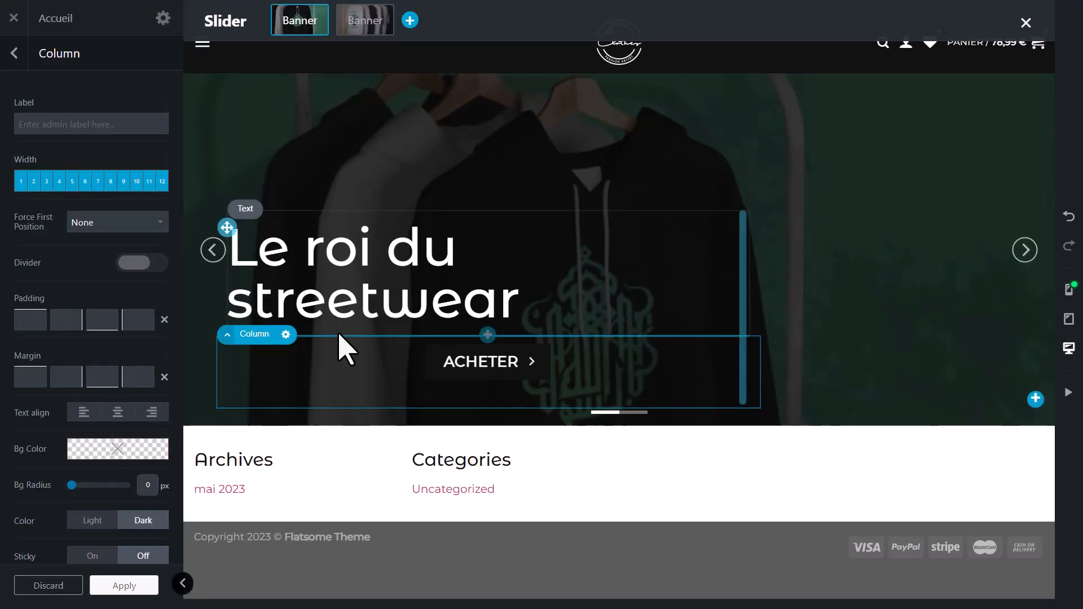
left_click(15, 53)
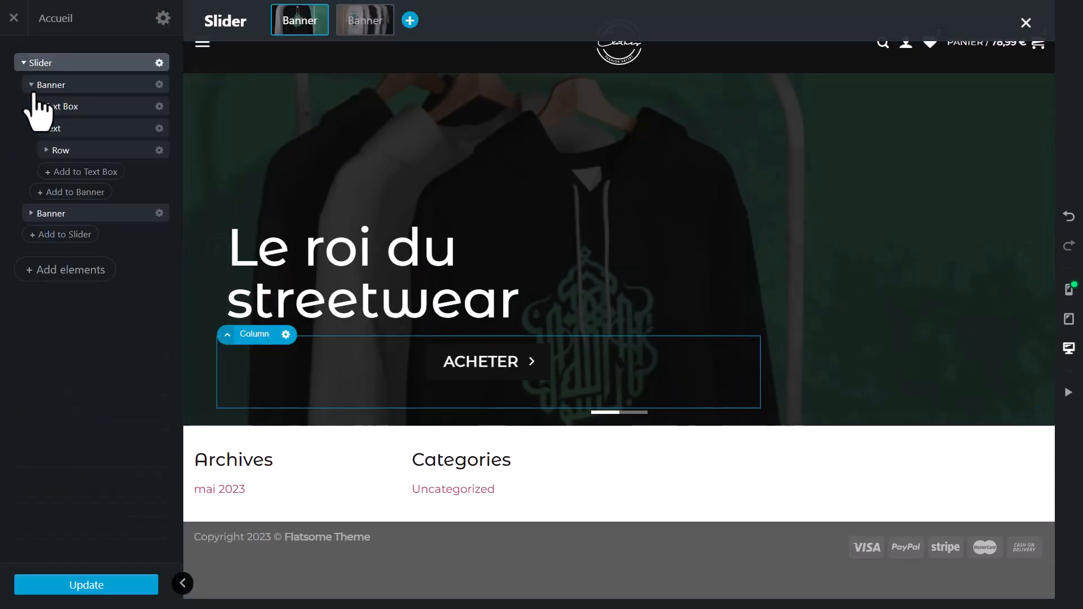
left_click(47, 151)
left_click(53, 172)
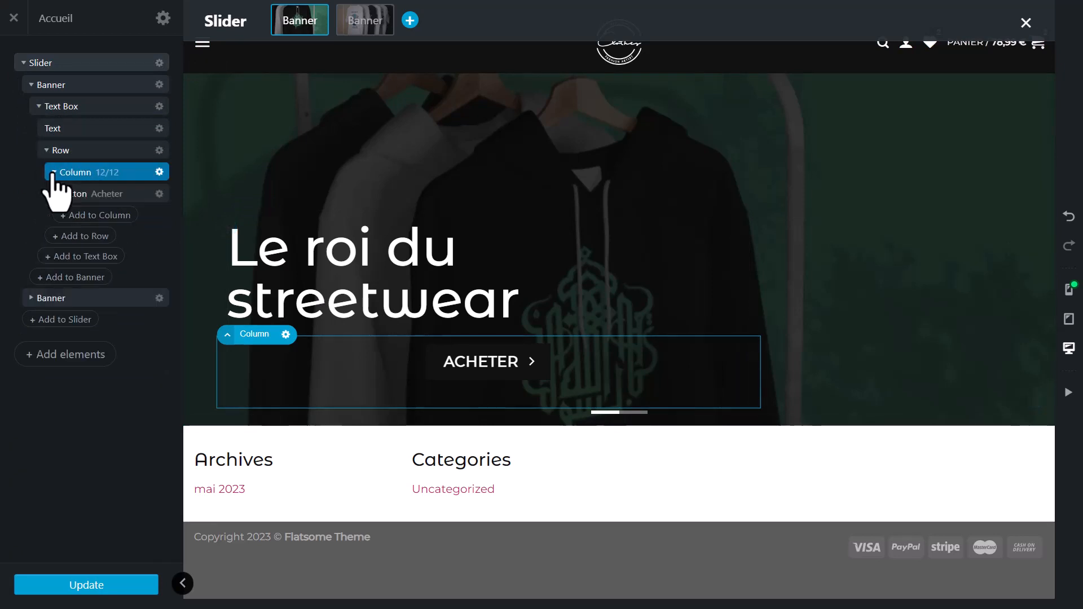
left_click(97, 194)
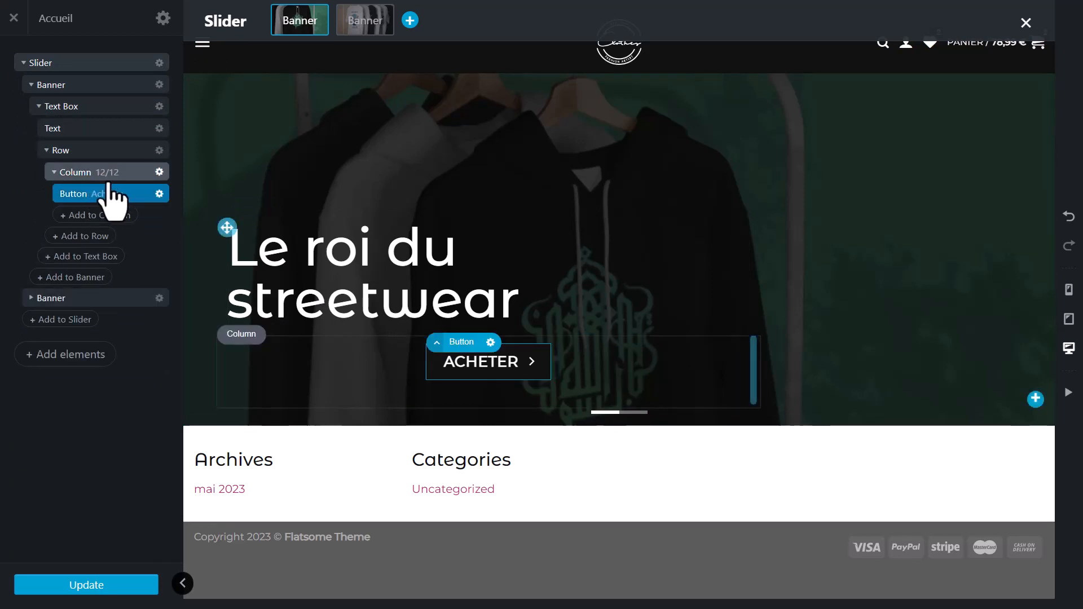
left_click(115, 172)
mouse_move(158, 173)
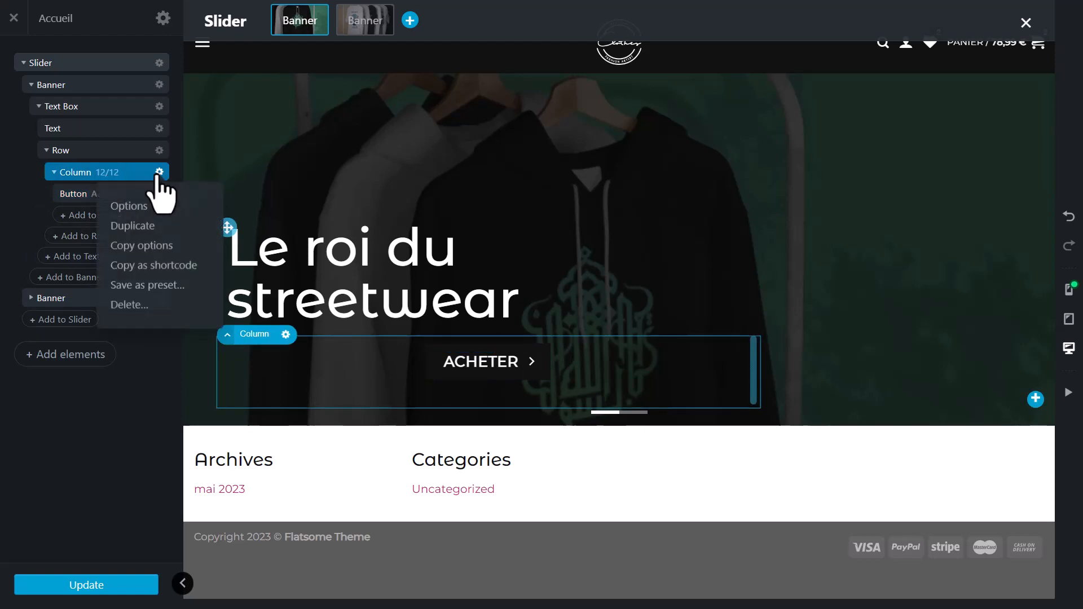
left_click(129, 207)
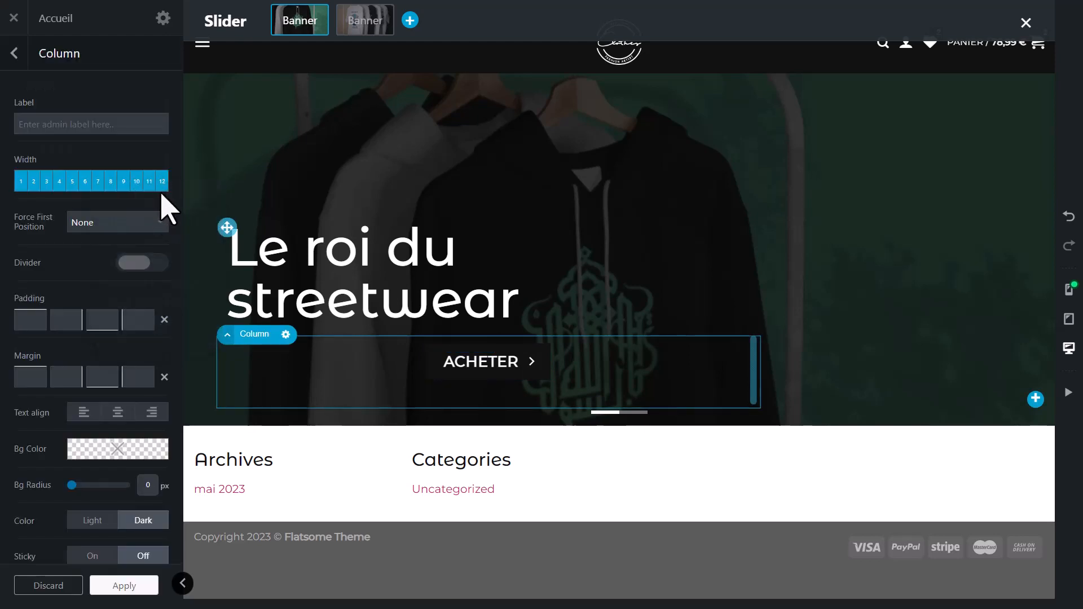
Step: Align the content of the Acheter button's column to the left
scroll(116, 226, "down", 1)
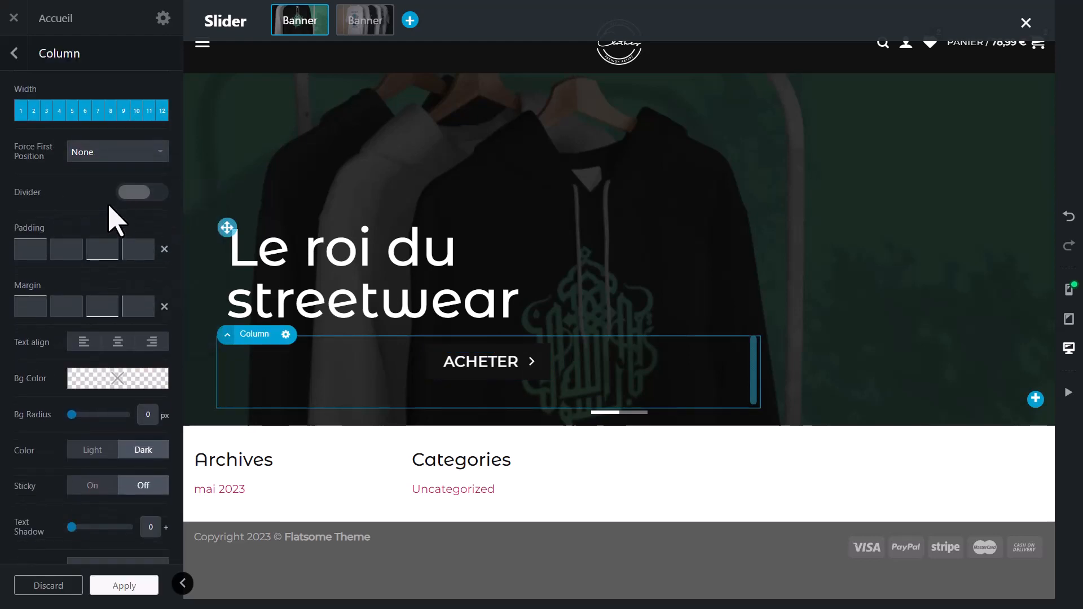
left_click(108, 155)
left_click(99, 164)
scroll(68, 248, "down", 3)
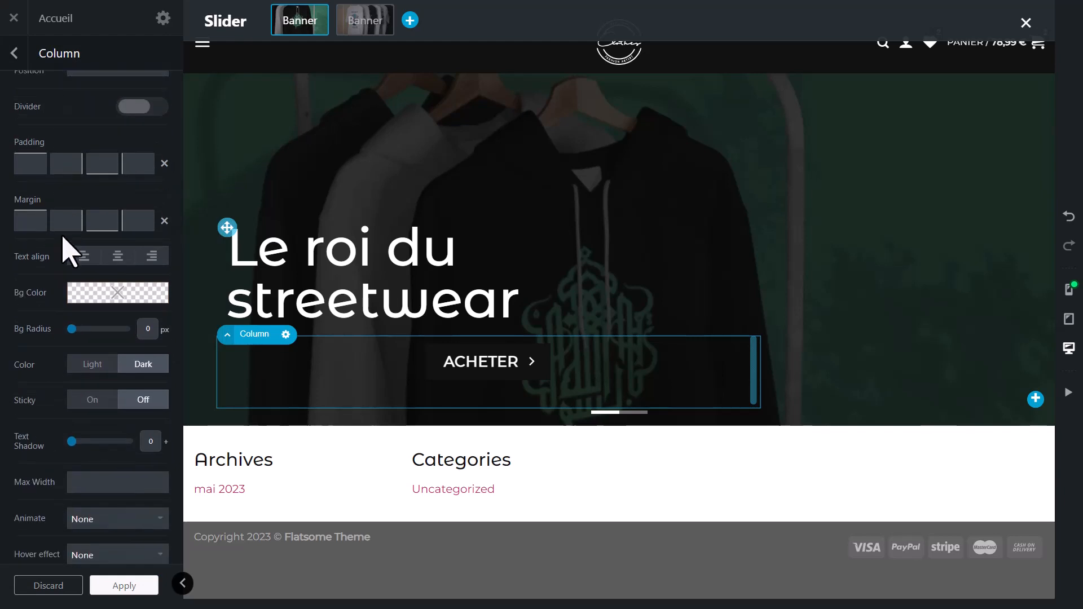
left_click(84, 201)
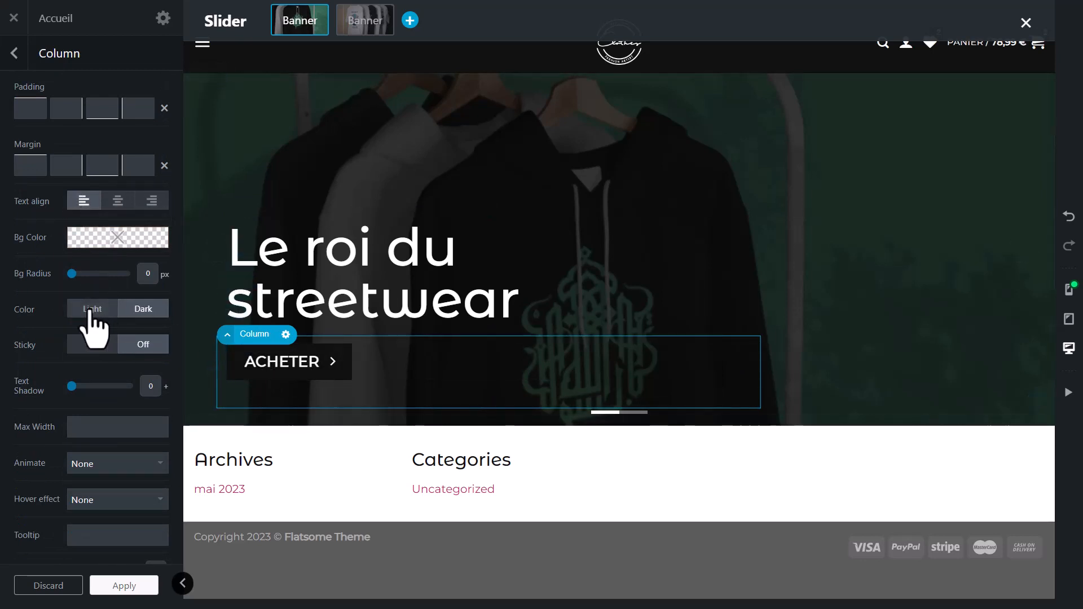
Step: Set the button column's bottom margin to -40 and apply the column changes
scroll(93, 321, "down", 3)
scroll(96, 316, "up", 6)
scroll(90, 282, "down", 3)
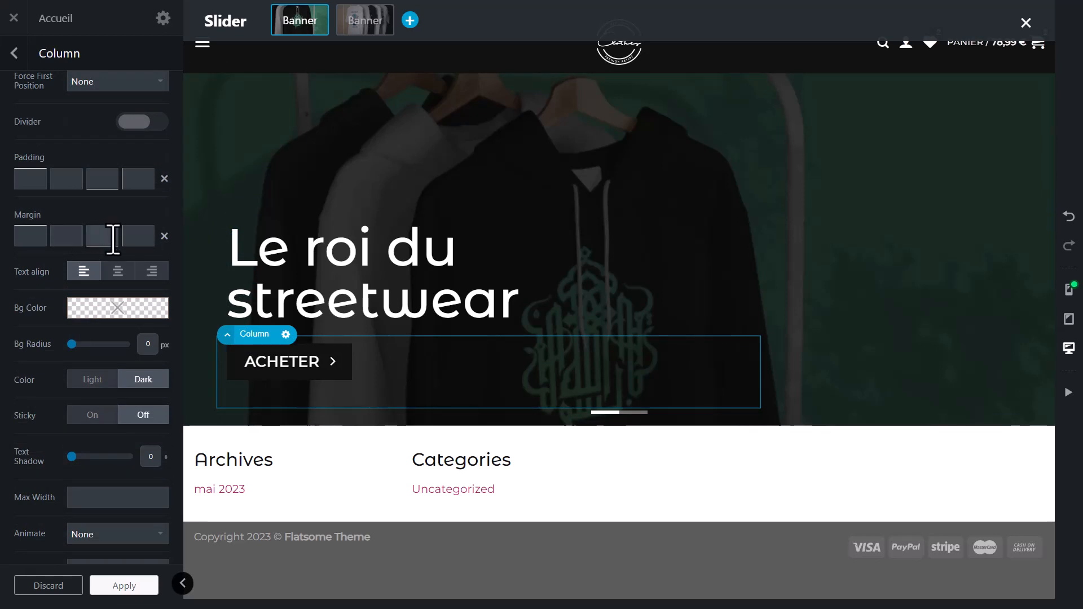
type("50")
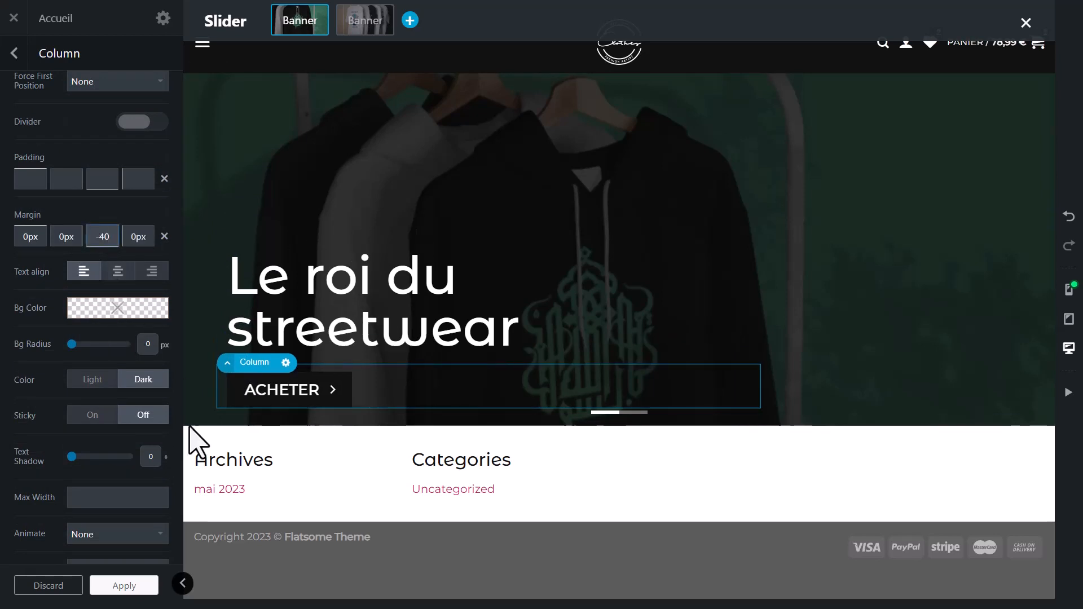
left_click(124, 586)
left_click(125, 588)
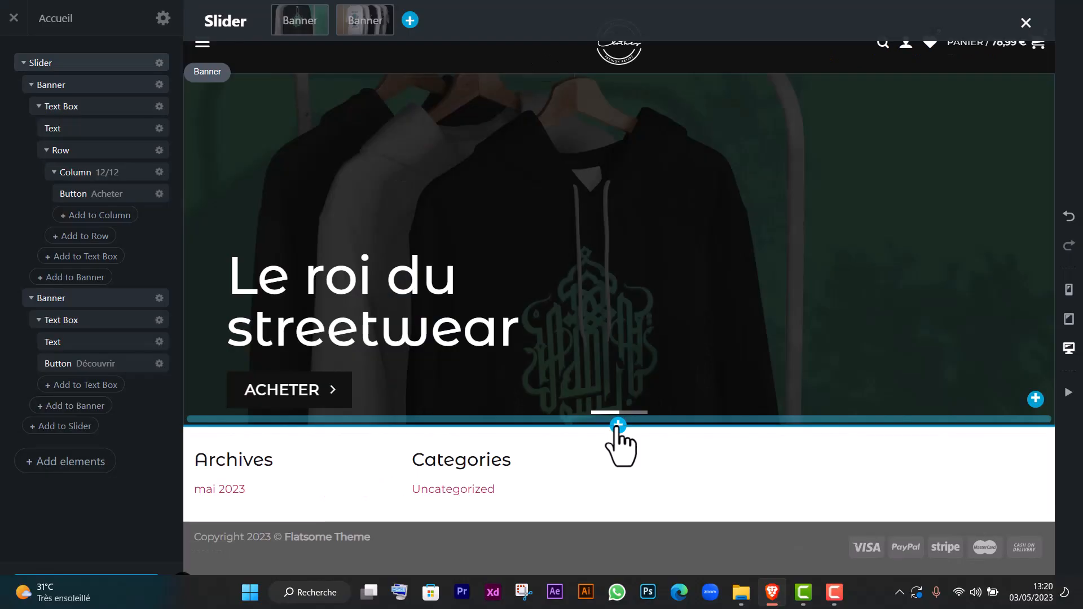
Step: Add a section with the default preset below the slider and place a row with the "3 Columns" preset inside it
left_click(618, 425)
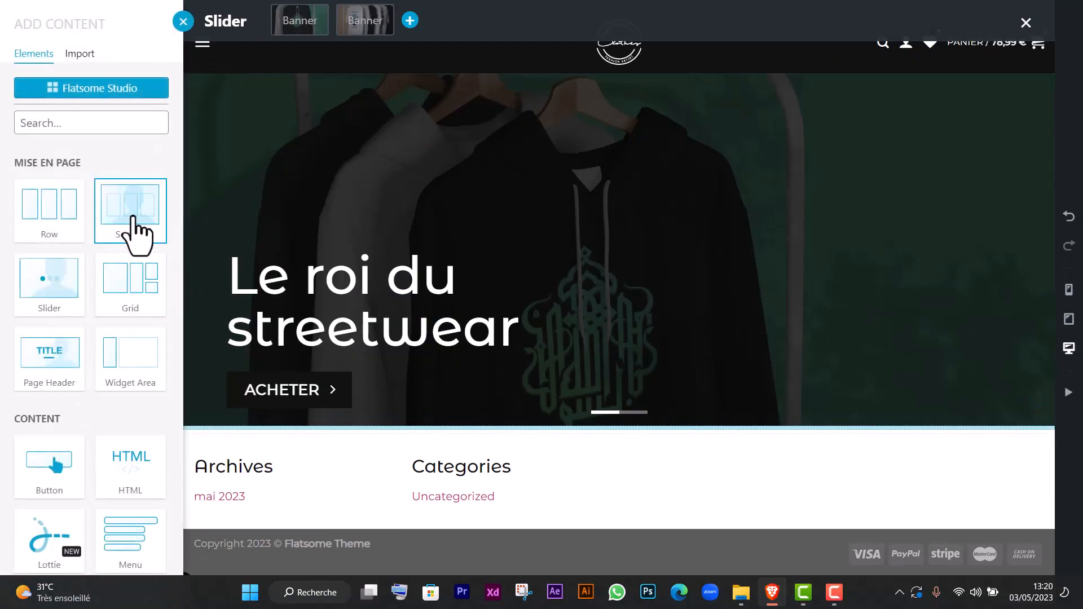
left_click(133, 218)
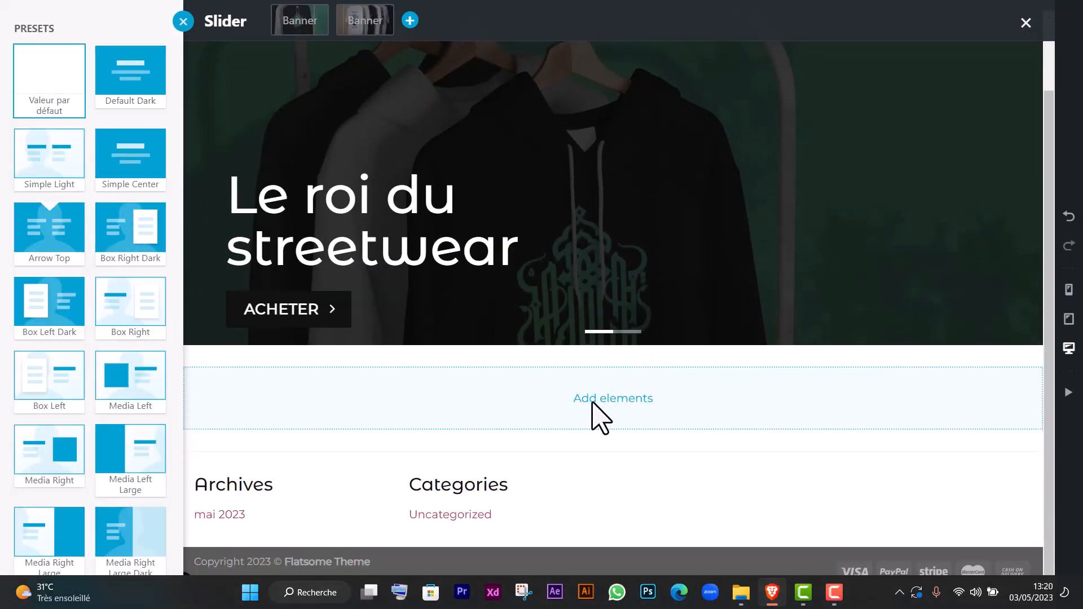
left_click(605, 407)
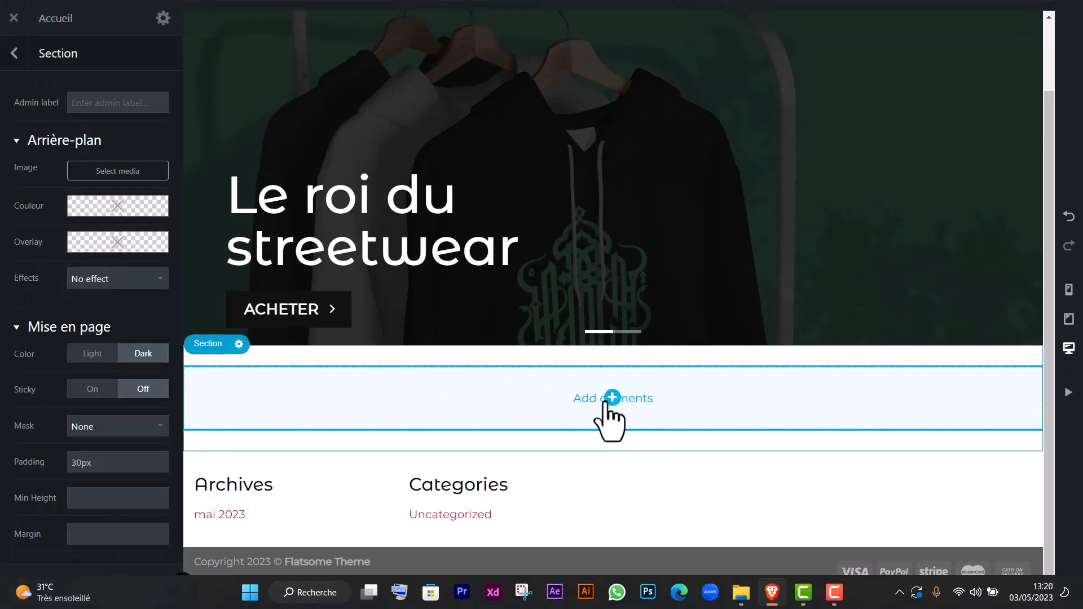
left_click(611, 402)
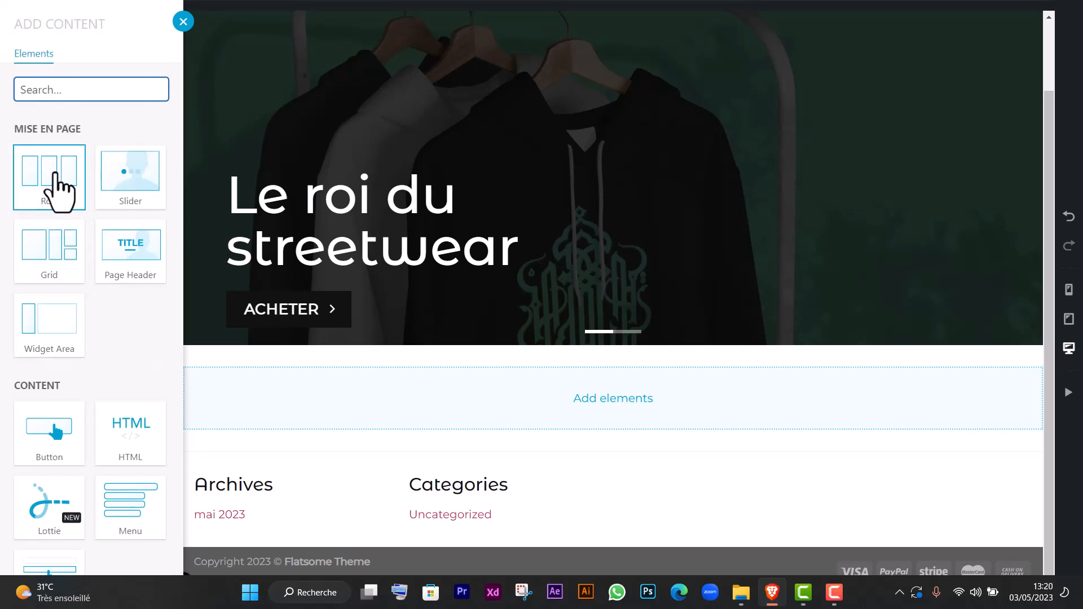
left_click(57, 192)
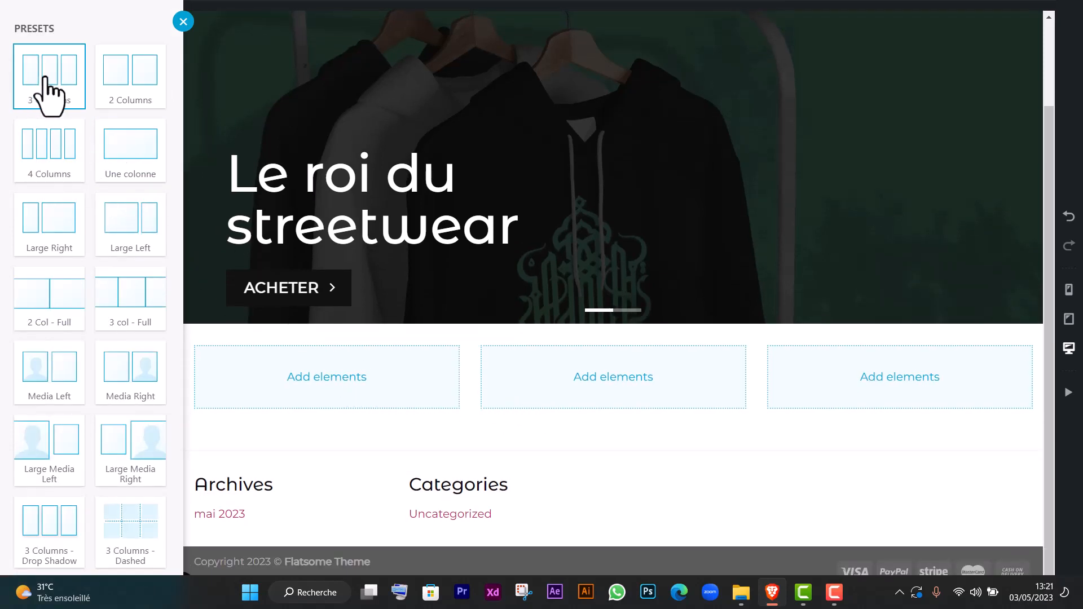
left_click(593, 386)
Step: Search the elements for "image" and add an Image Box to the row's first column
left_click(319, 380)
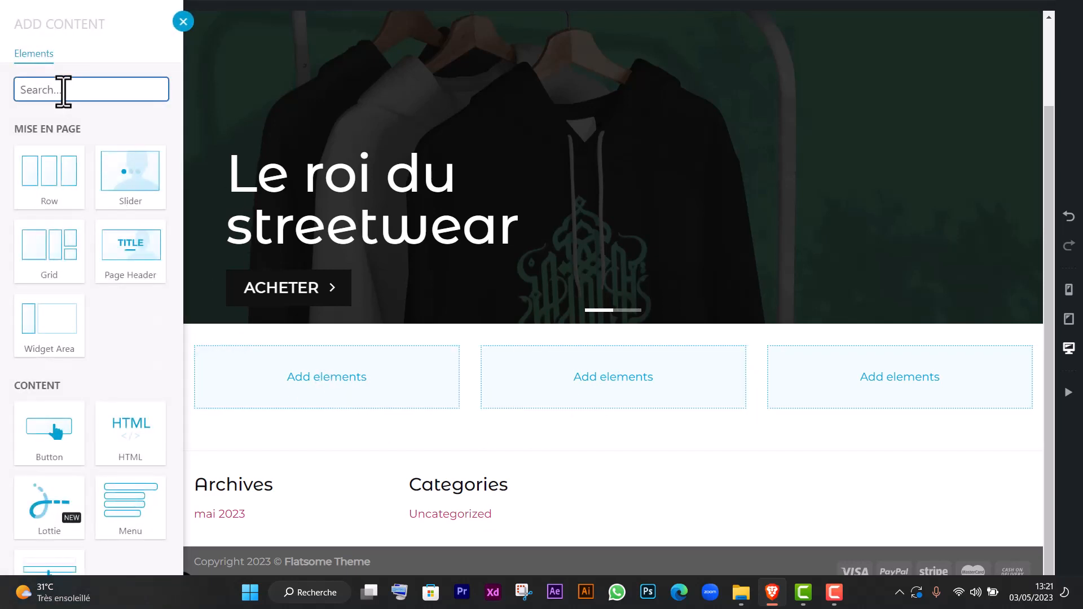
type("image")
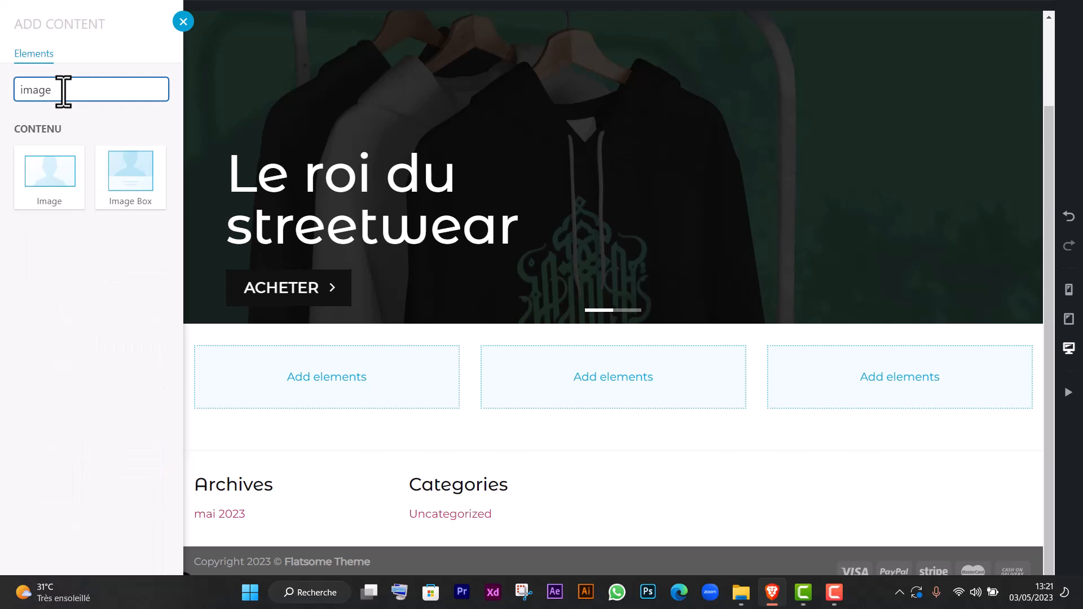
left_click(131, 192)
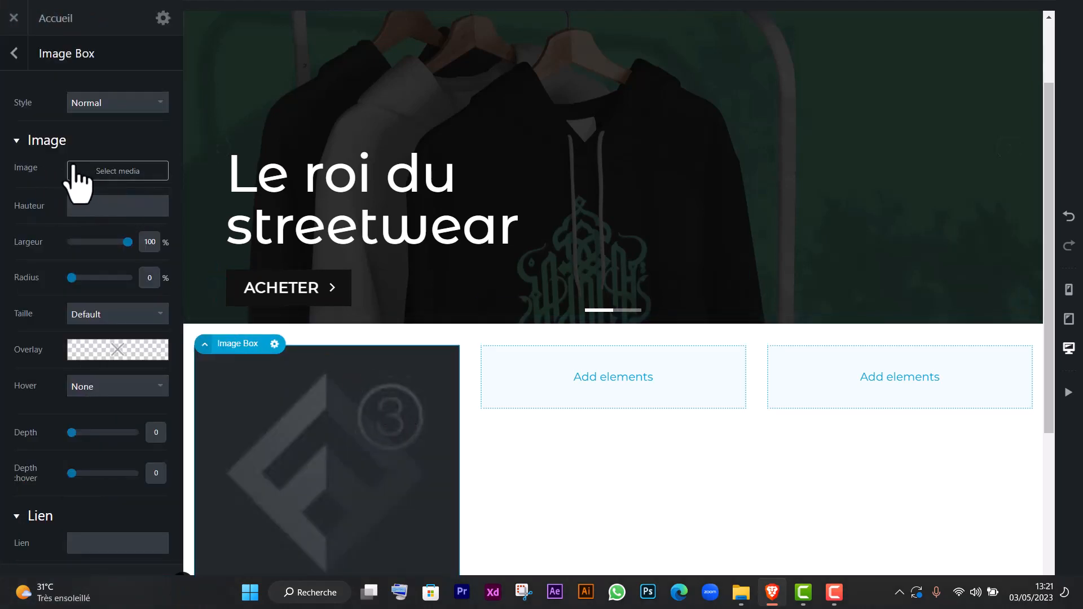
Step: Open the image box's media selection and permanently delete fast-delivery-1.svg from the media library
left_click(90, 175)
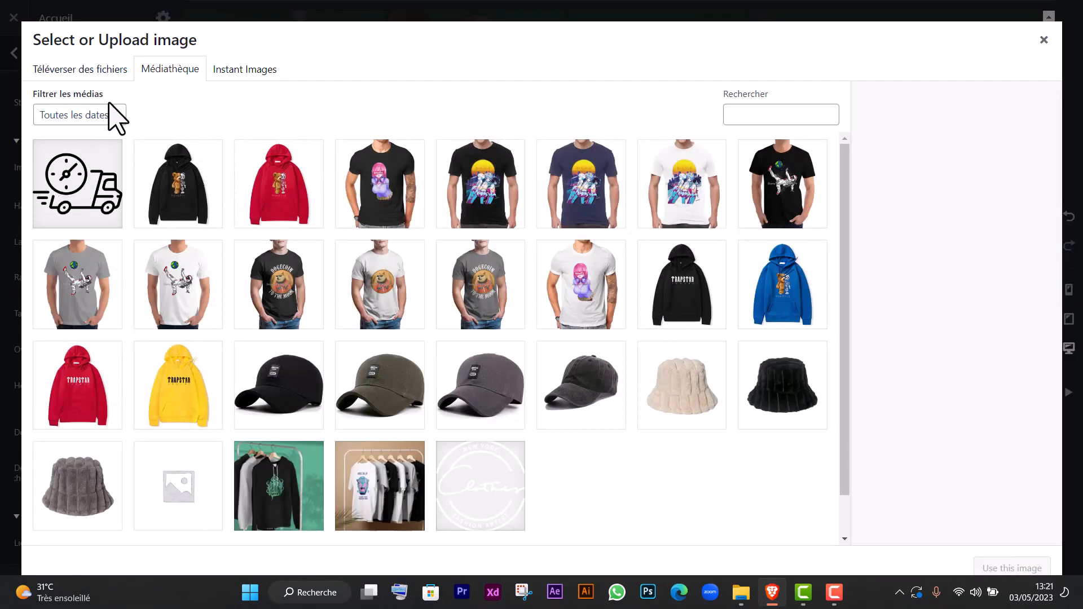
left_click(90, 195)
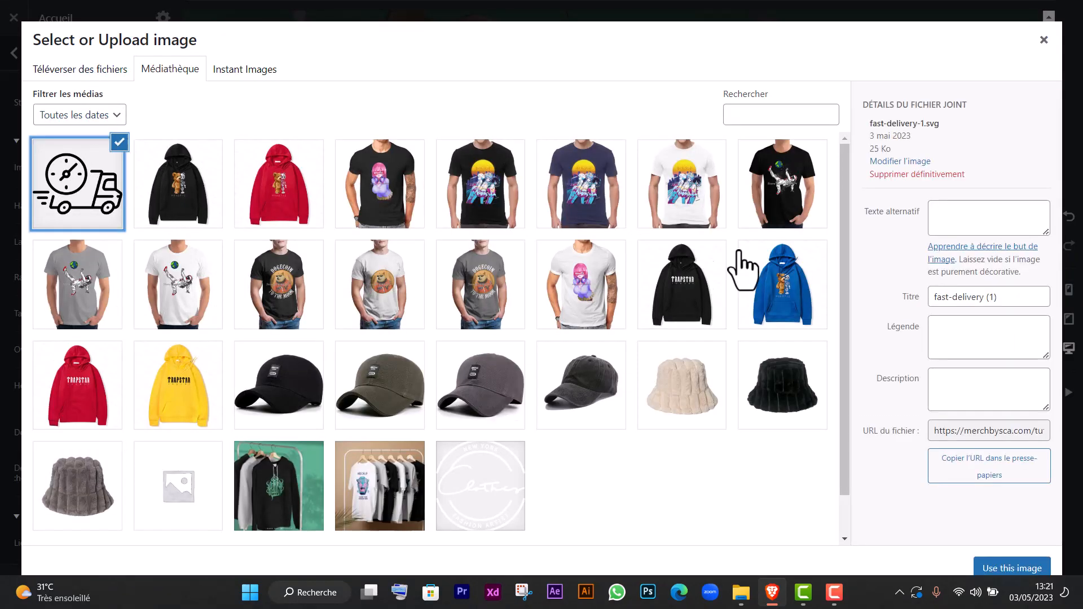
left_click(897, 176)
left_click(601, 109)
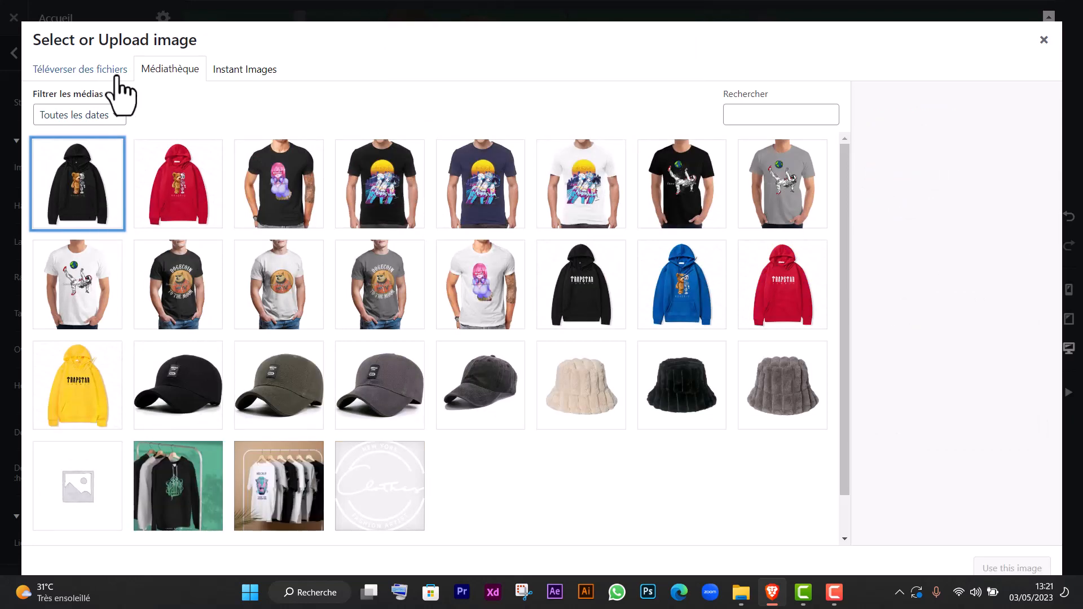
Step: Upload the PNG icons for credit card, money return and fast delivery, and use fast-delivery-1.png in the image box
left_click(96, 71)
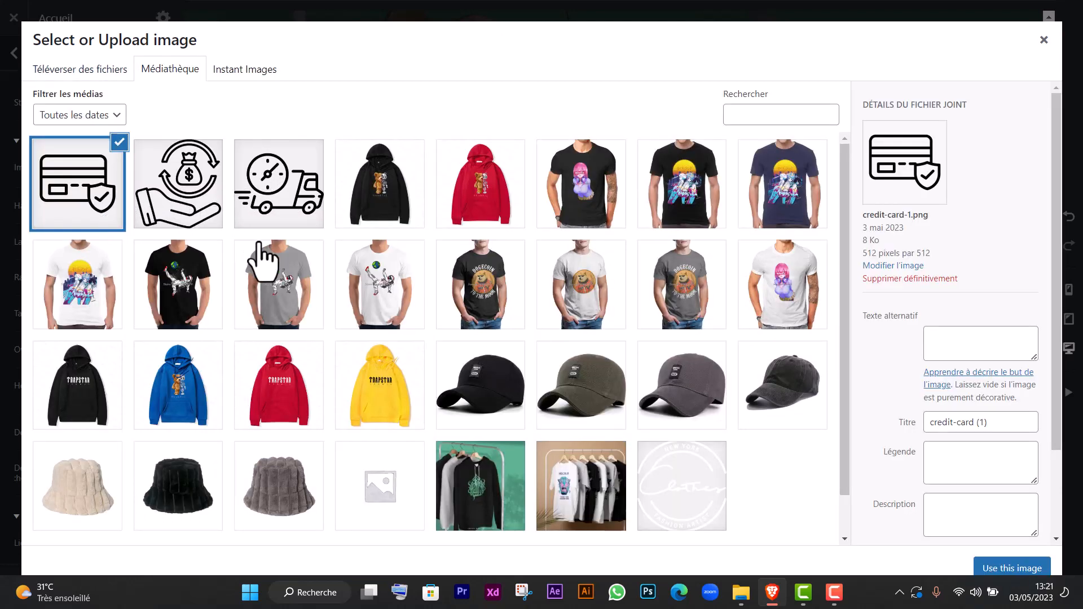
left_click(266, 204)
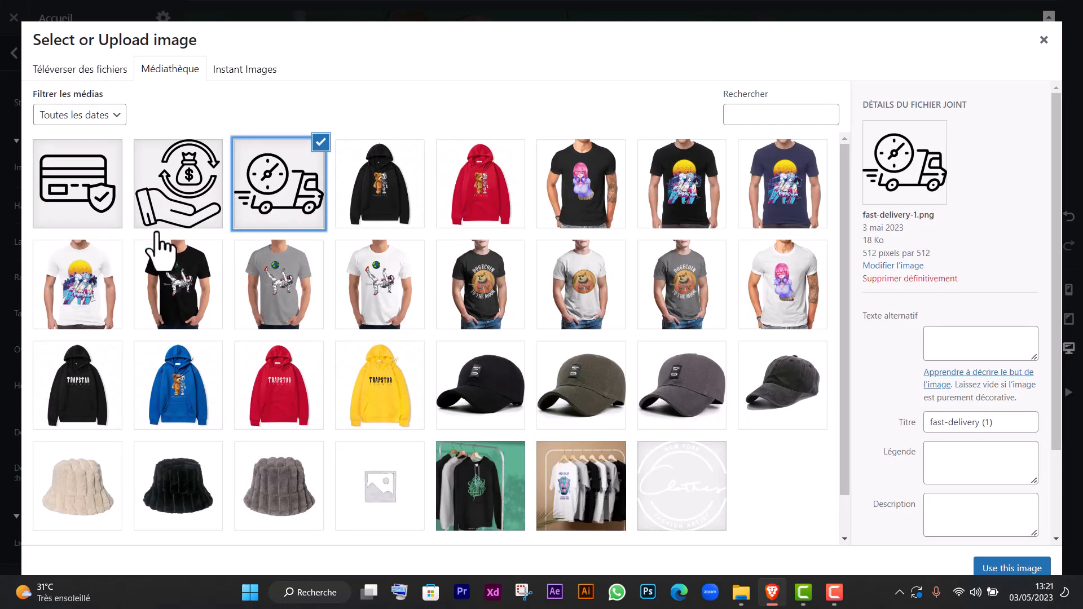
left_click(1002, 569)
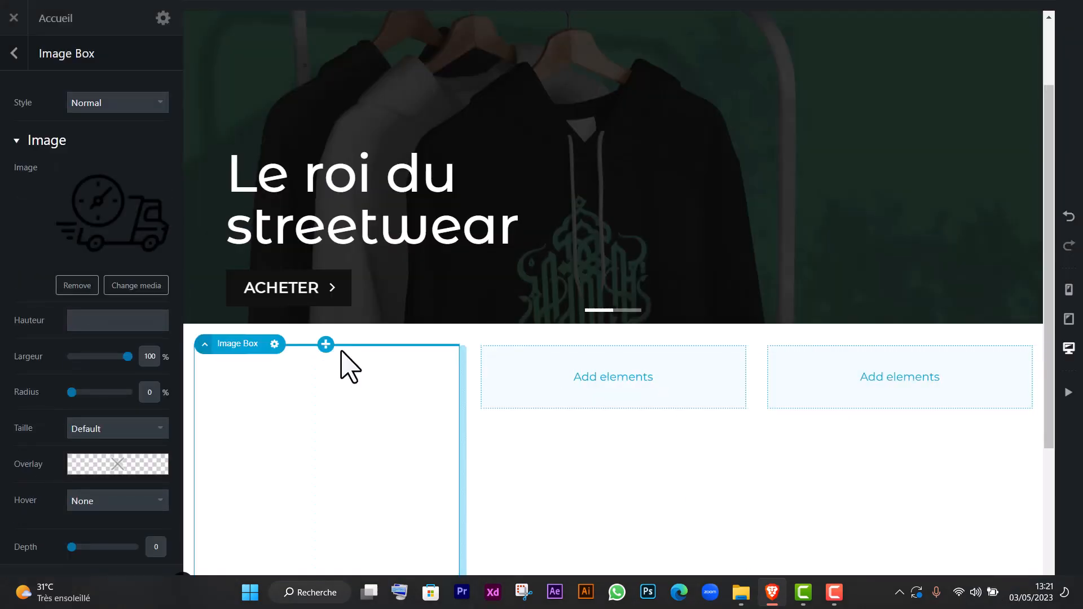
Step: Set the width of the image box's delivery icon to 16 %
left_click(96, 358)
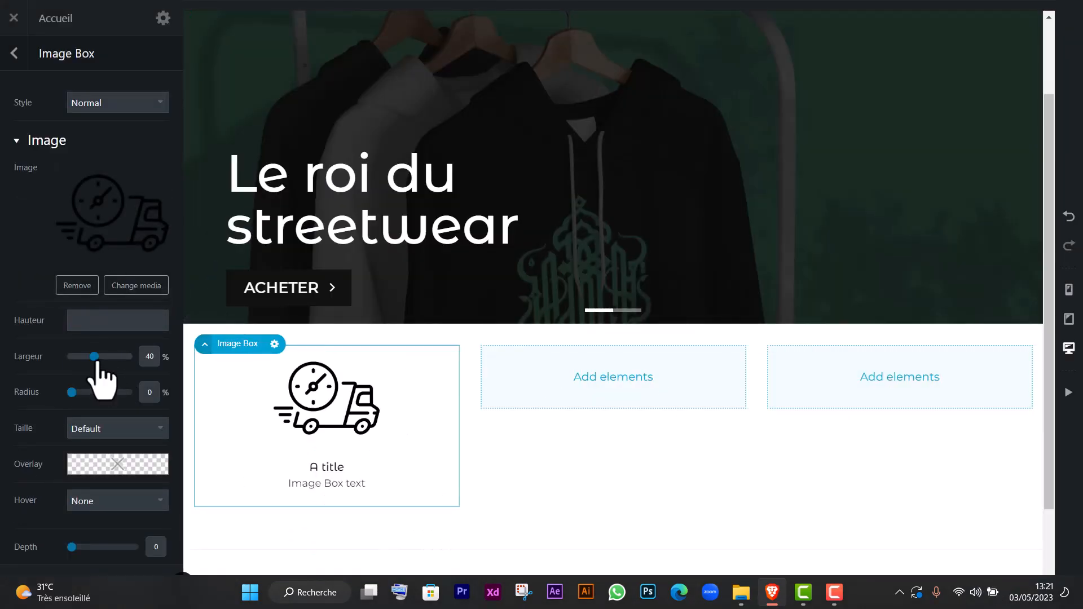
left_click_drag(96, 358, 81, 357)
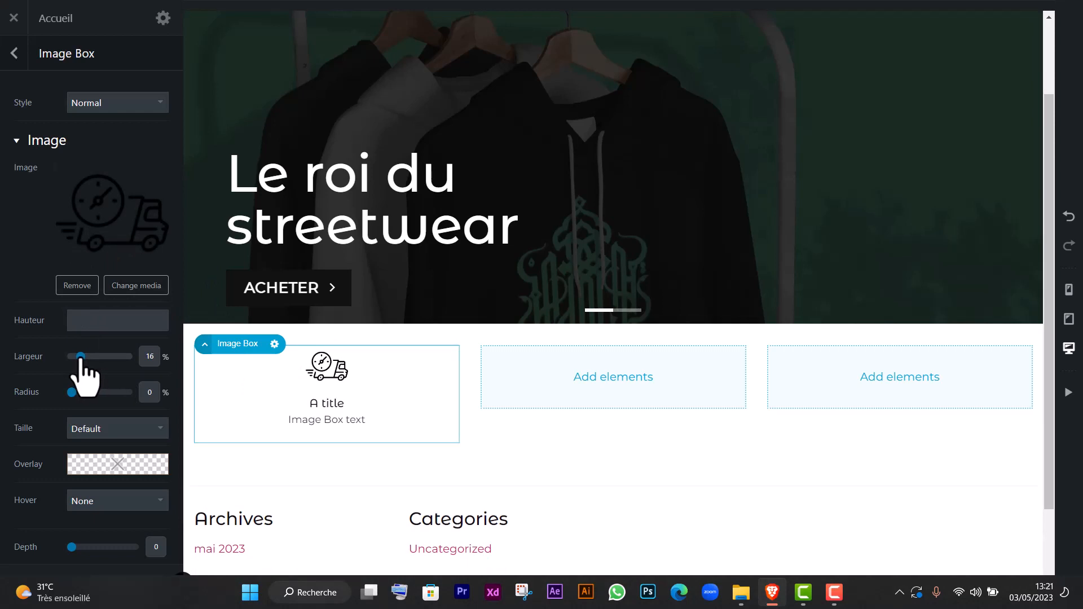
scroll(96, 367, "down", 6)
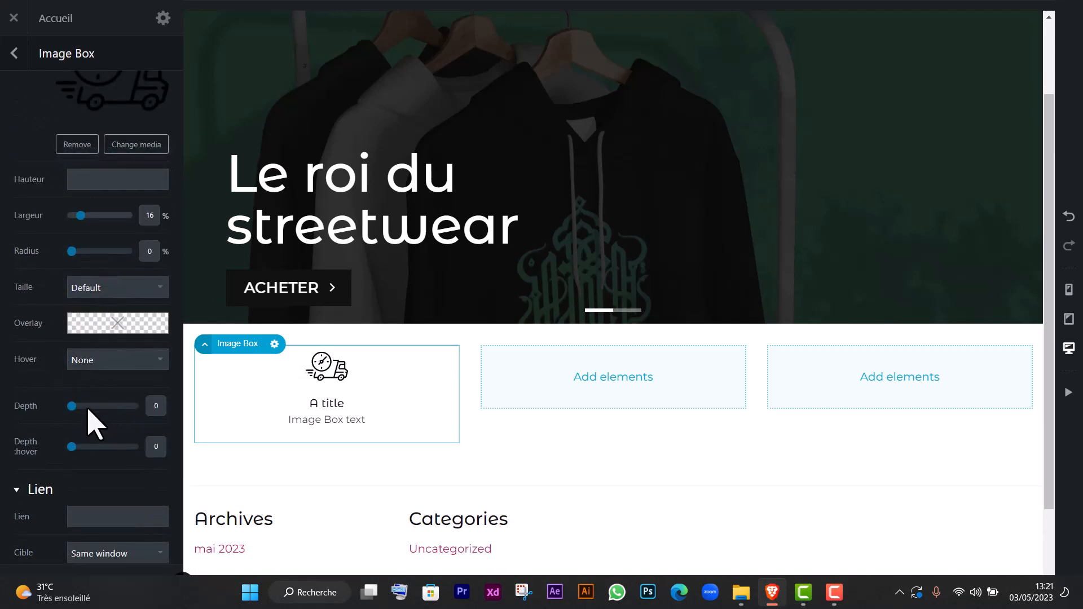
Step: Replace the image box text with the heading "Livraison Rapide" and the line "2 à 3 jours ouvrés"
left_click(321, 408)
left_click(330, 400)
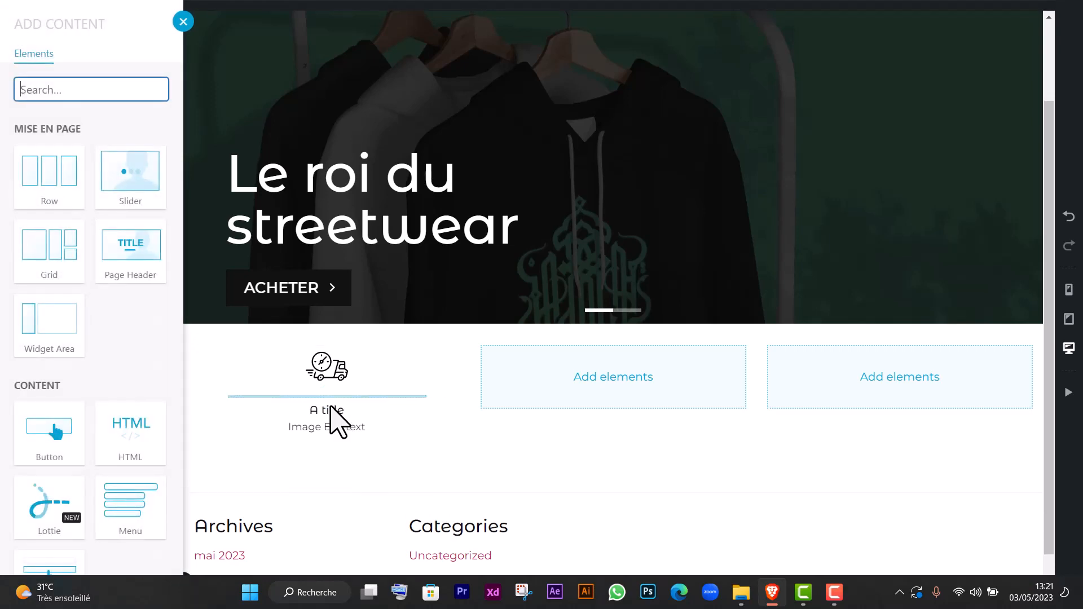
left_click(330, 406)
double_click(332, 387)
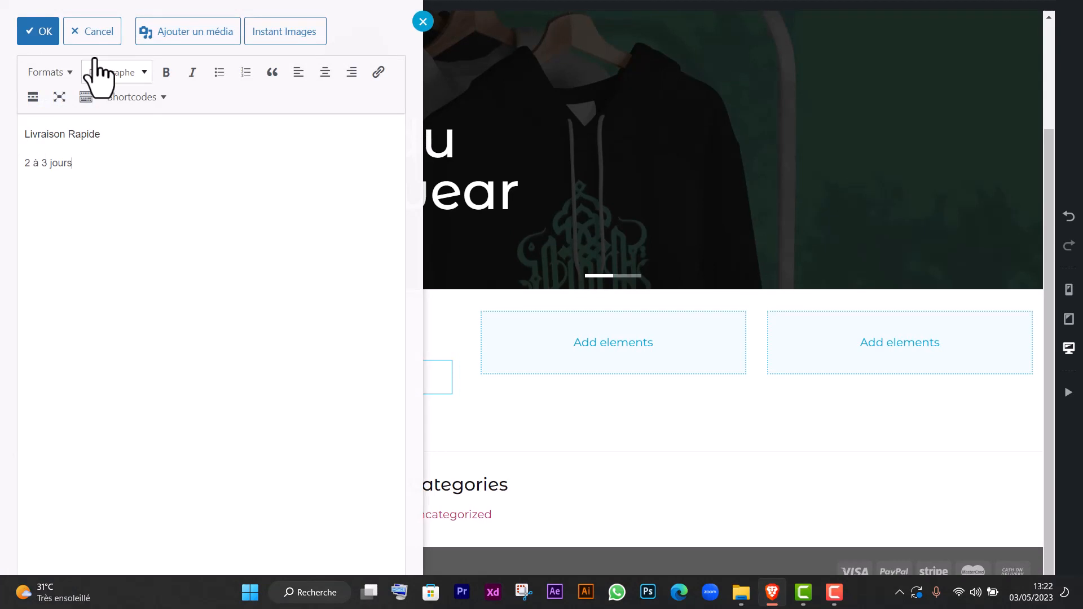
left_click(38, 31)
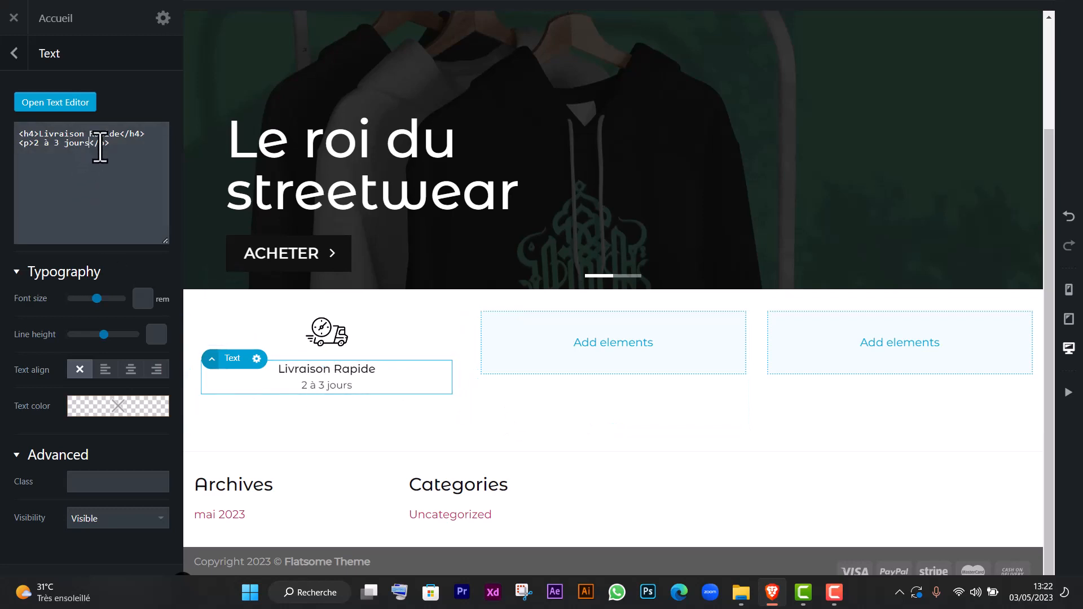
type("v")
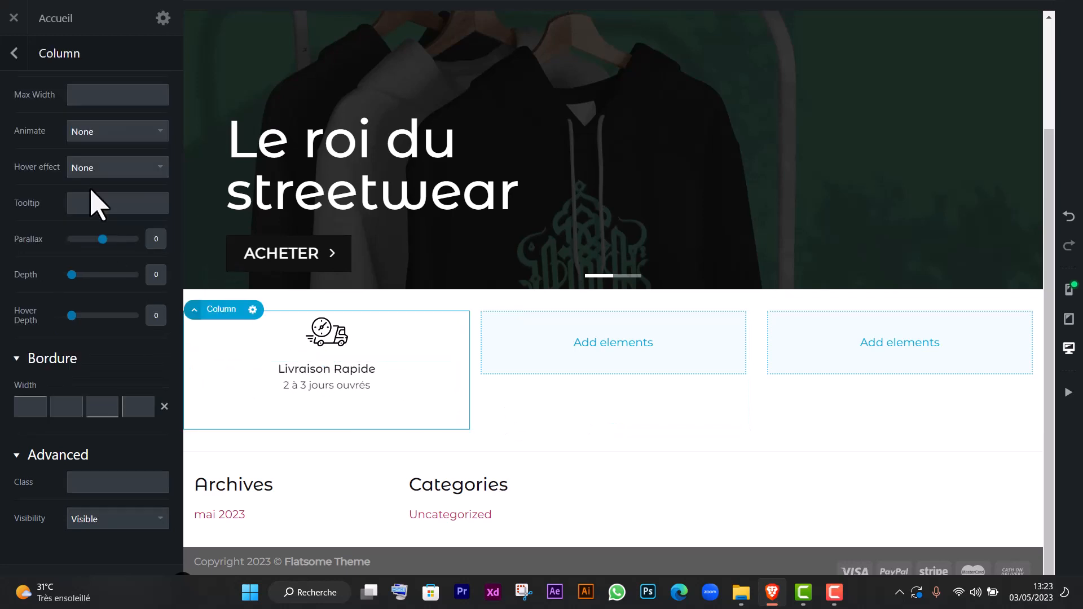
Step: Open the options of the first column, which holds the "Livraison Rapide" image box
scroll(102, 323, "up", 1)
scroll(212, 358, "up", 2)
scroll(282, 469, "down", 1)
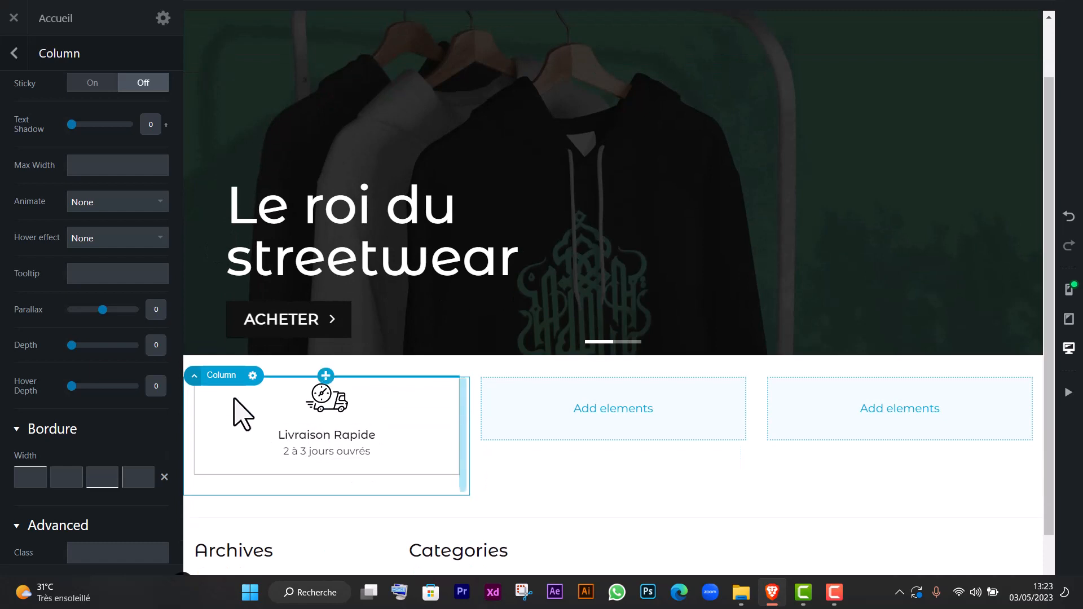
left_click(250, 380)
left_click(251, 379)
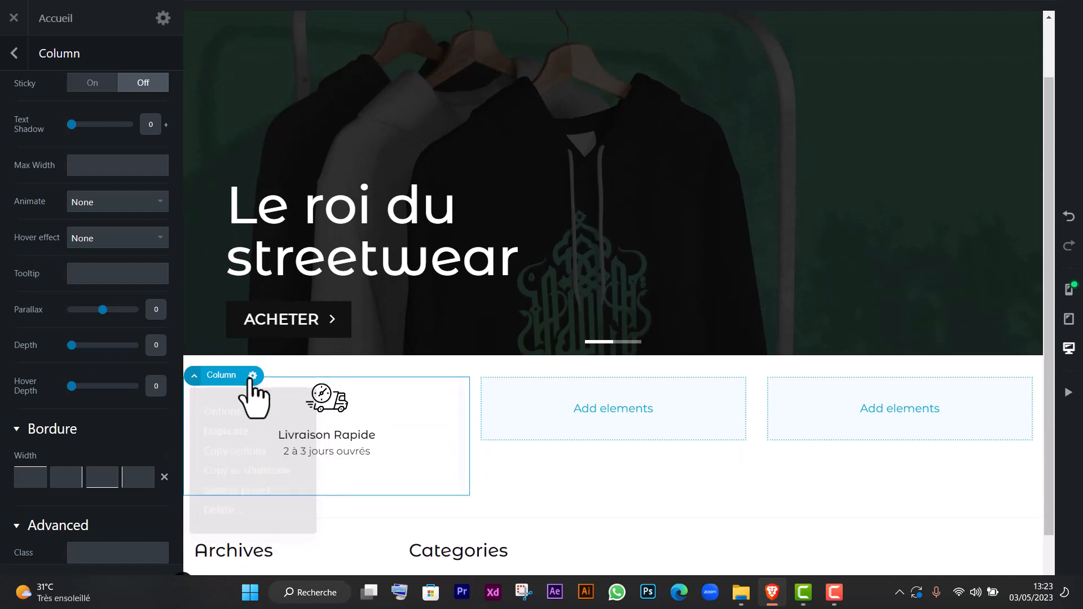
left_click(249, 376)
left_click(230, 417)
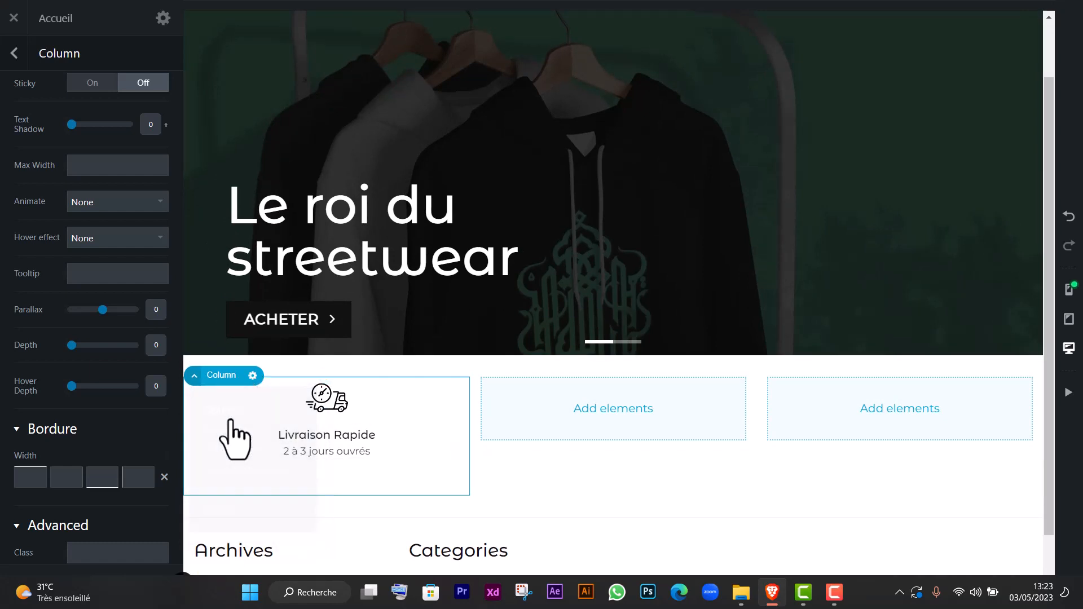
Step: Set the entrance animation of the Livraison Rapide column to Fade In Up
scroll(48, 259, "down", 1)
scroll(53, 278, "up", 5)
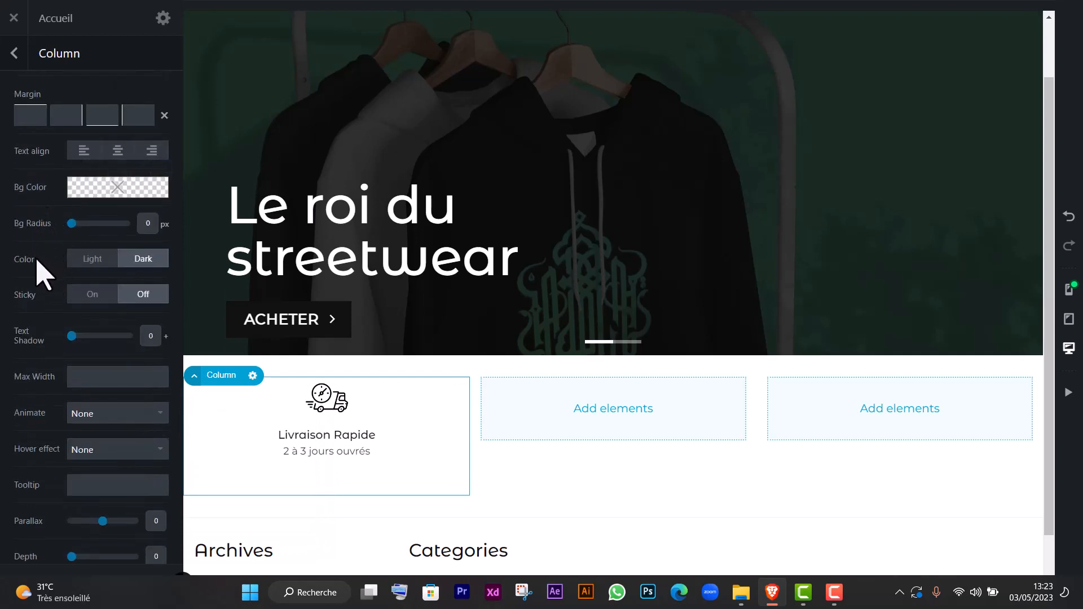
scroll(40, 276, "down", 3)
left_click(70, 274)
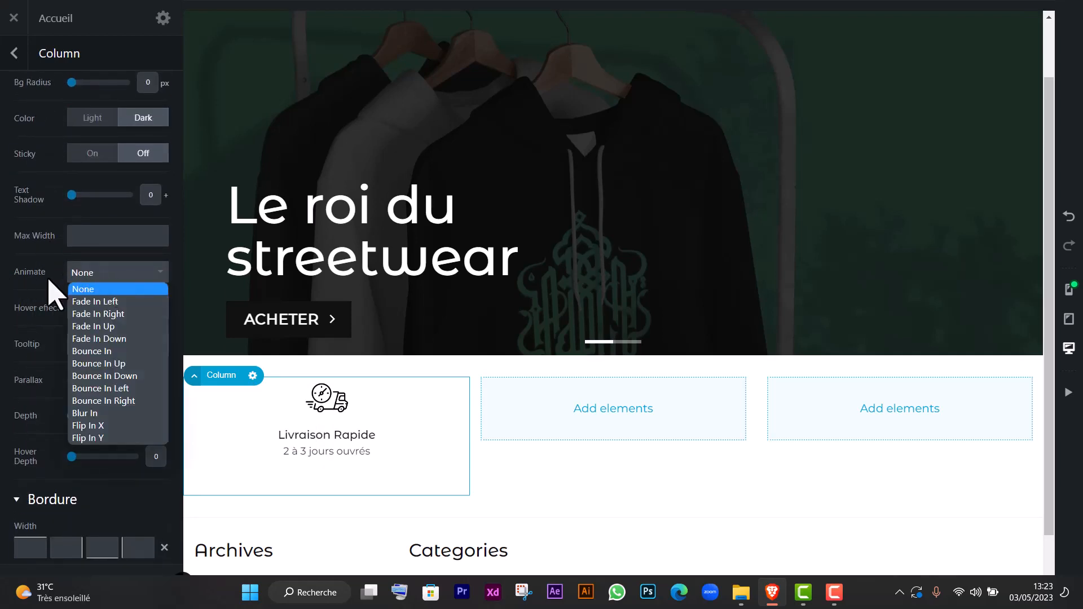
left_click(112, 328)
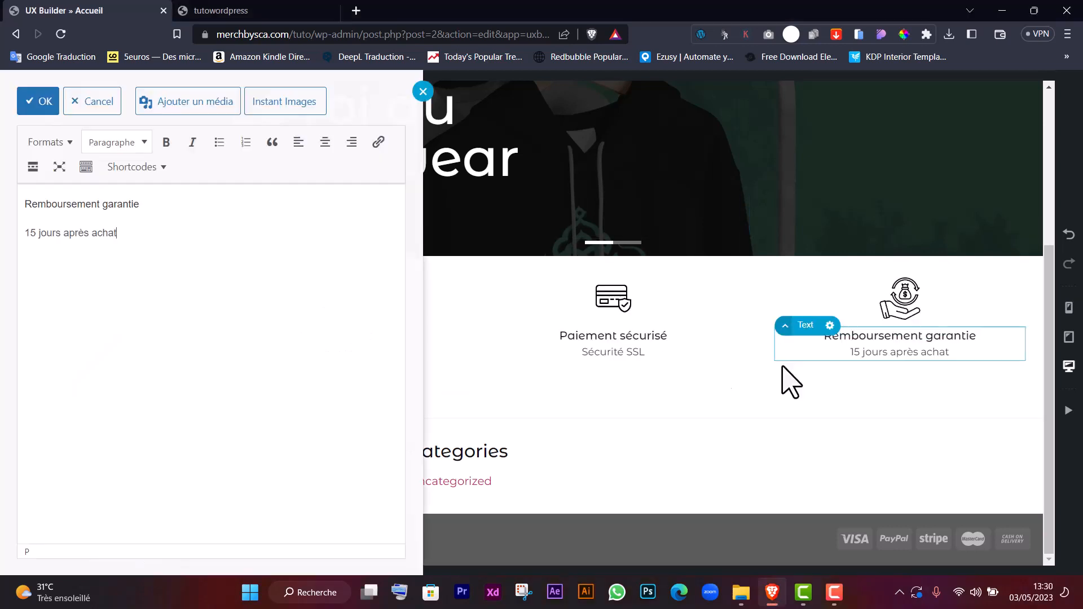
Step: Close the text editor for the Remboursement garantie text, apply the element and update the page
left_click(712, 416)
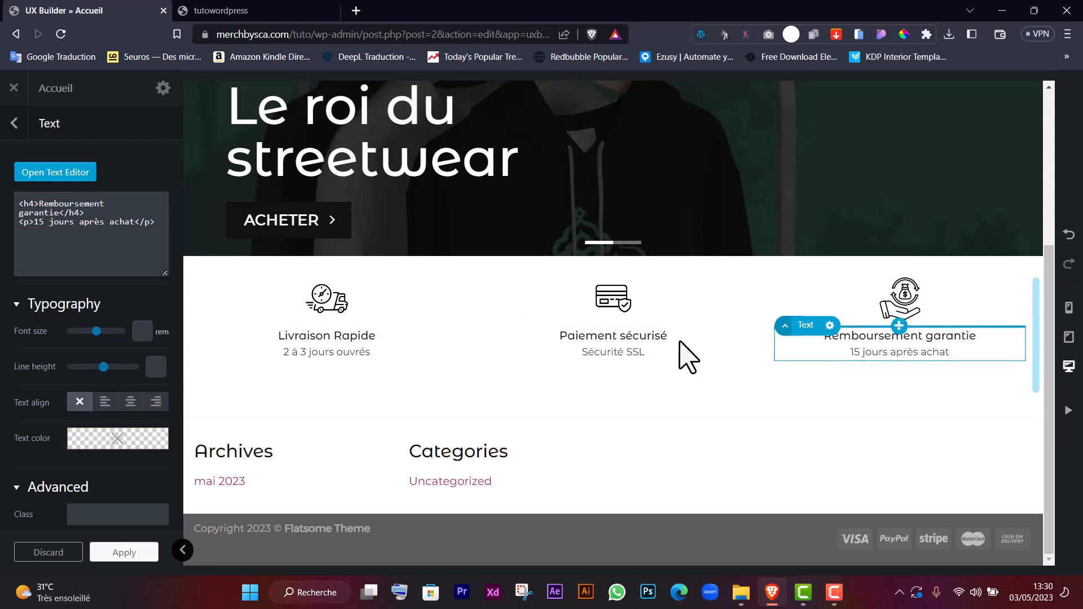
left_click(119, 552)
left_click(117, 552)
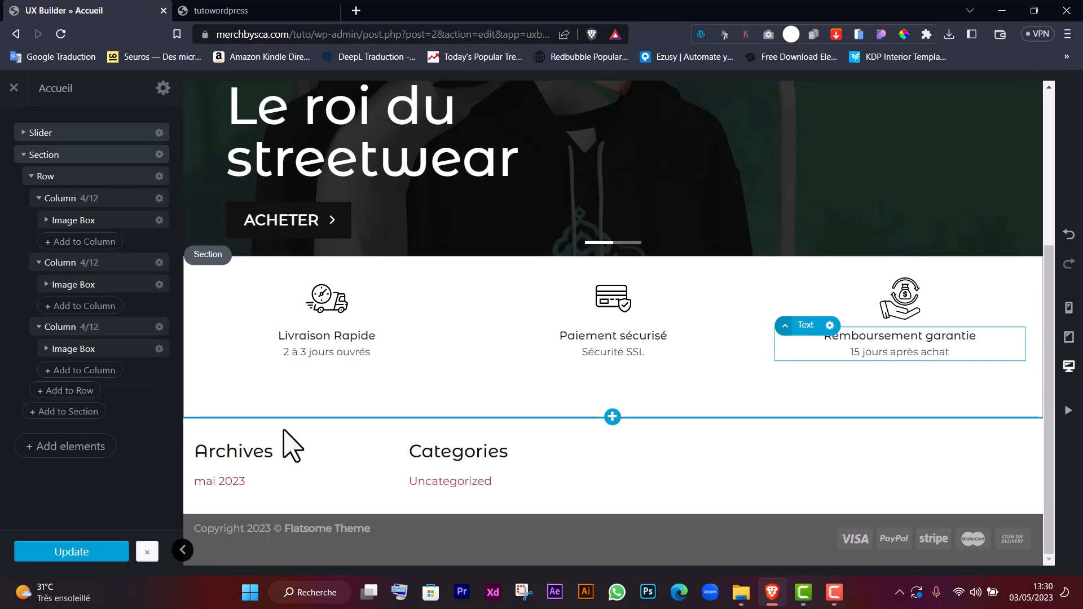
Step: Reload the live home page, examine the three feature columns under the slider, and return to the page builder
key("ctrl+Tab")
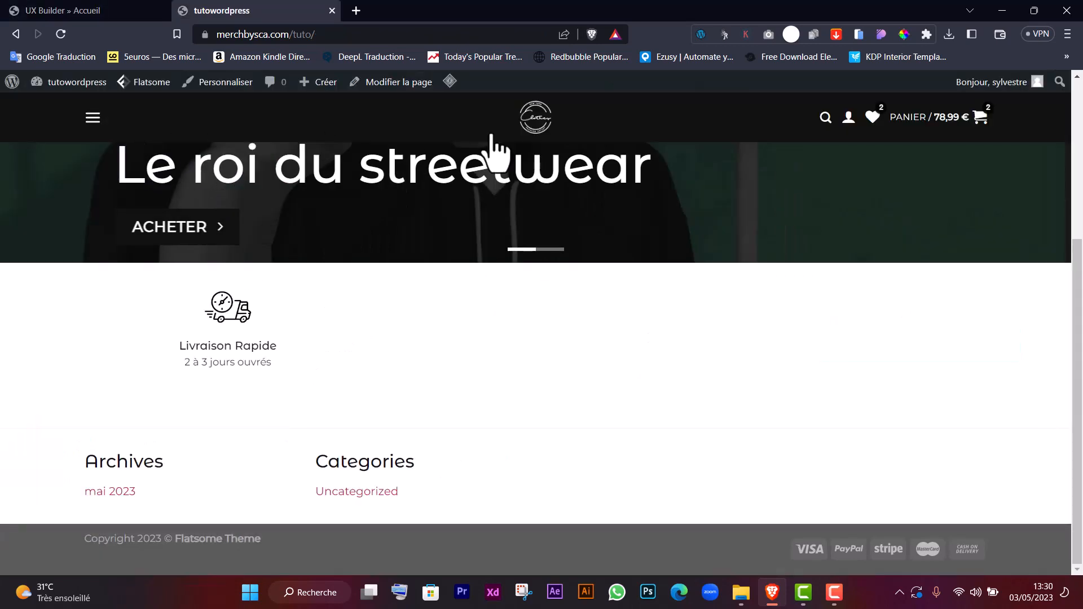
key("F5")
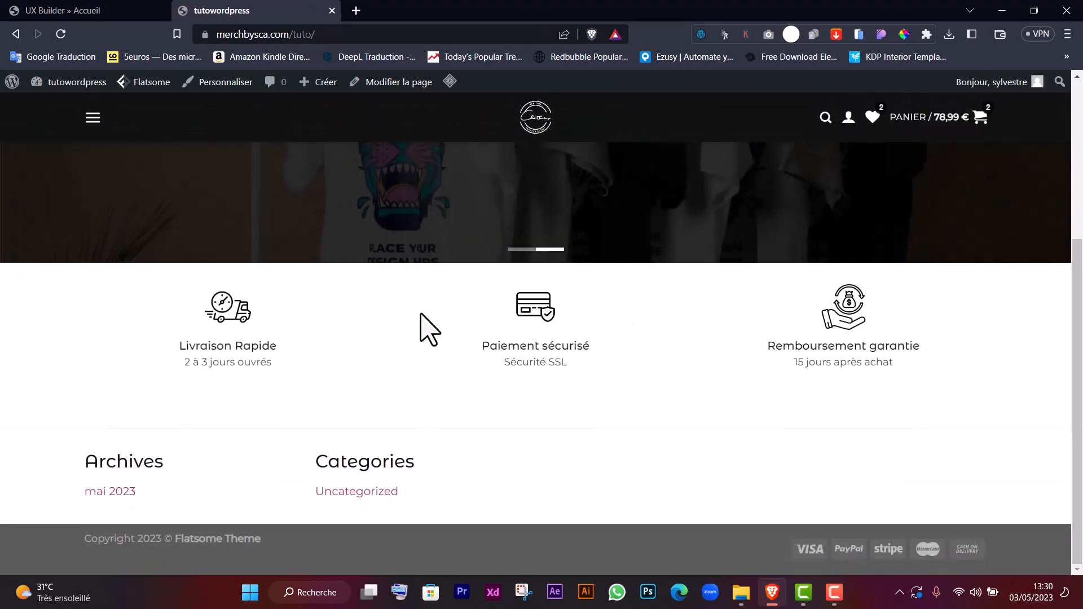
scroll(574, 375, "up", 4)
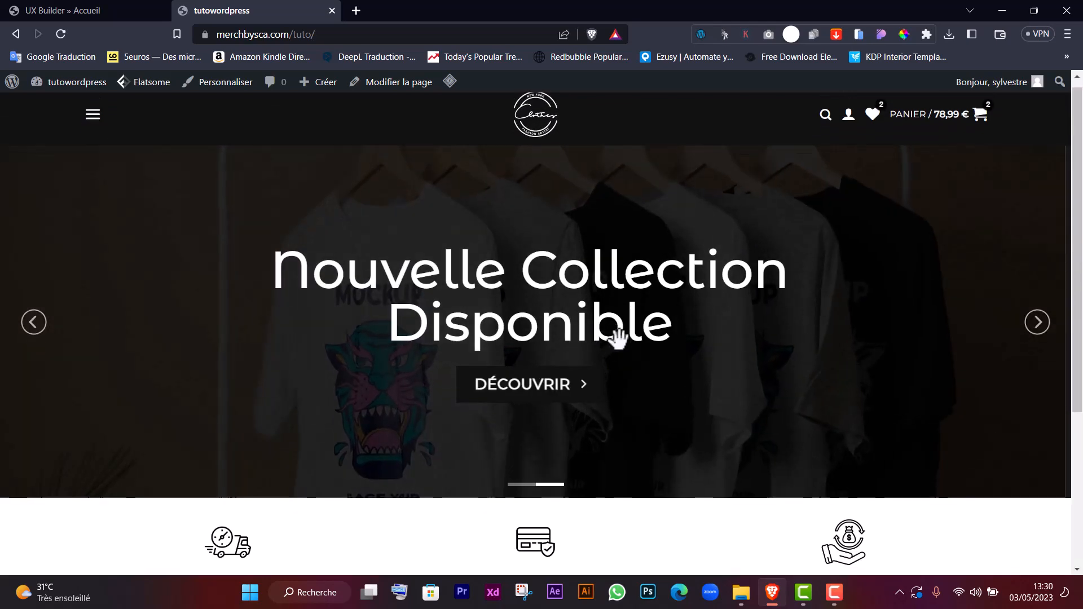
scroll(564, 349, "down", 4)
key("ctrl+Tab")
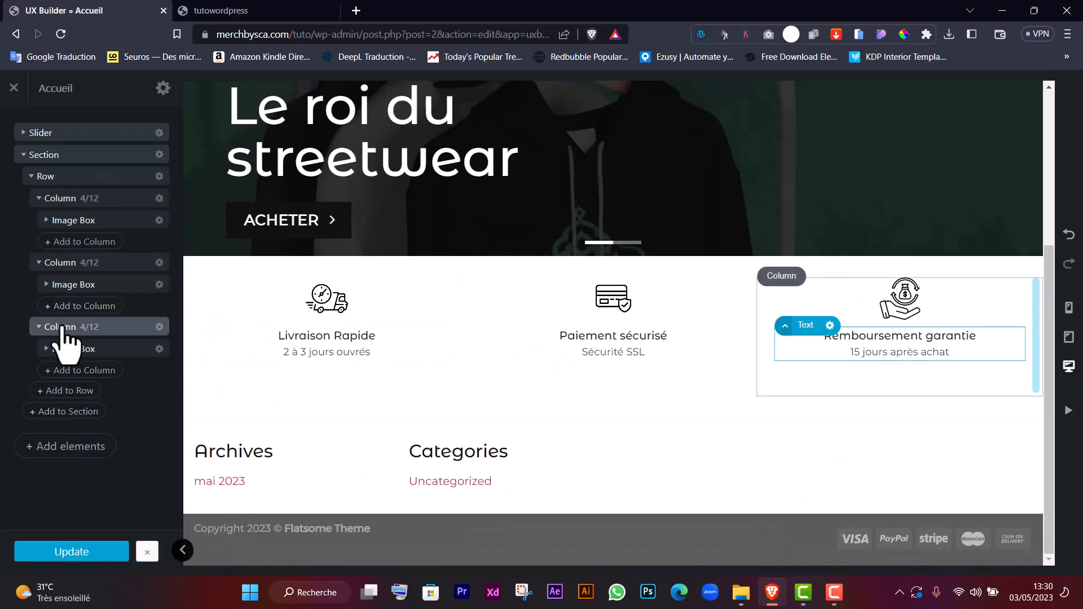
Step: Set the entrance animation of the middle Paiement sécurisé column to Fade In Up
left_click(95, 332)
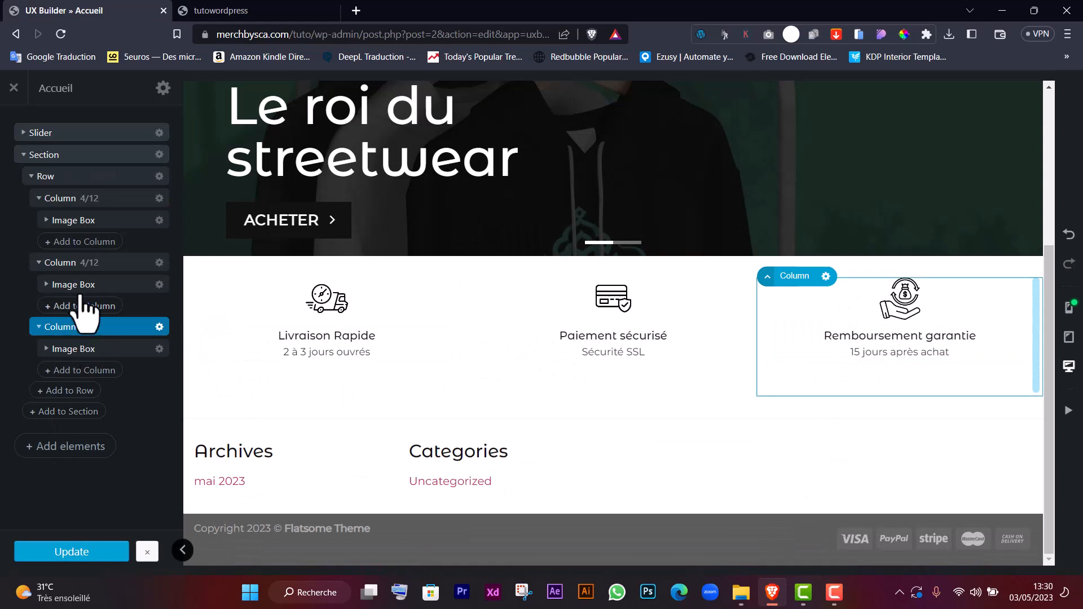
left_click(75, 262)
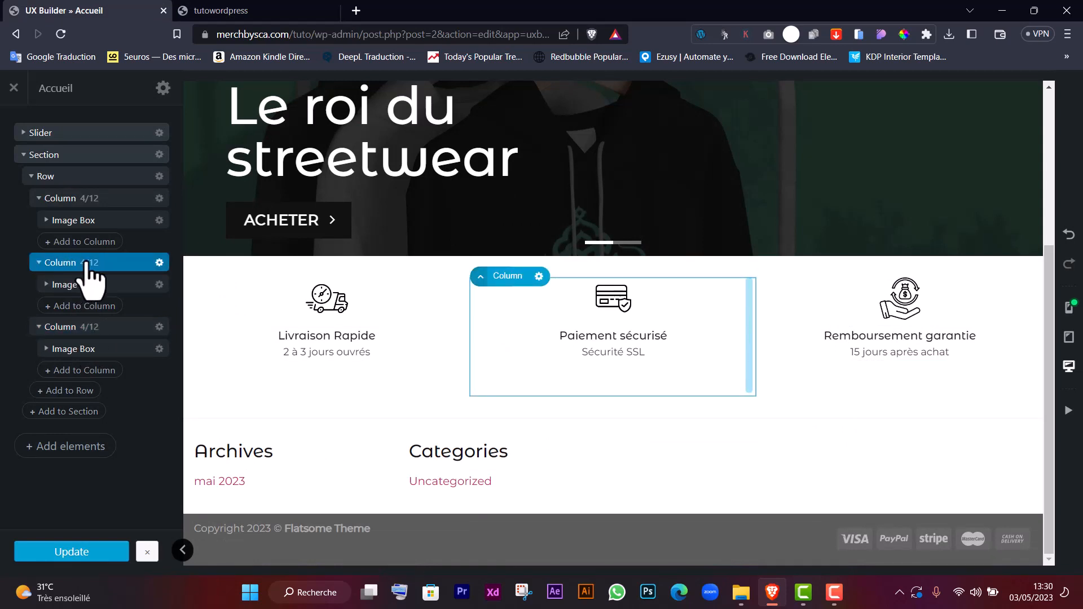
left_click(72, 264)
scroll(62, 327, "down", 8)
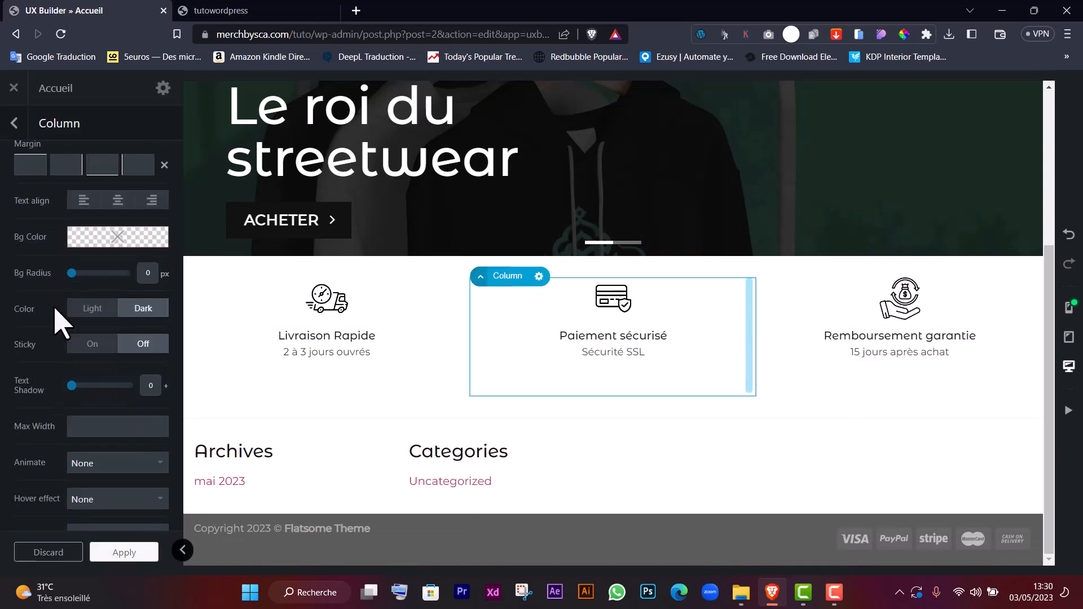
left_click(79, 324)
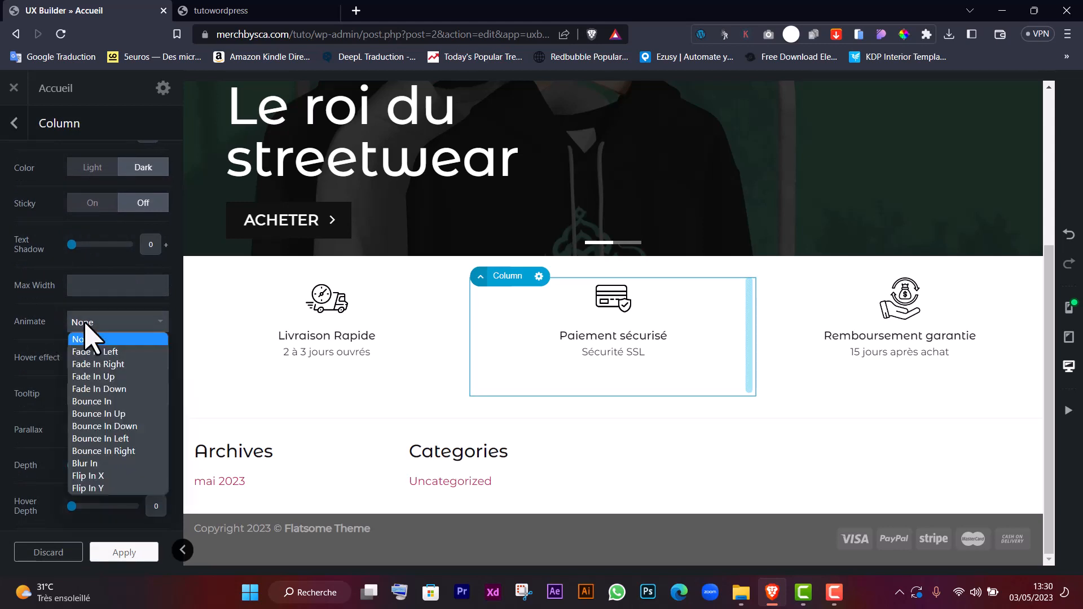
left_click(117, 386)
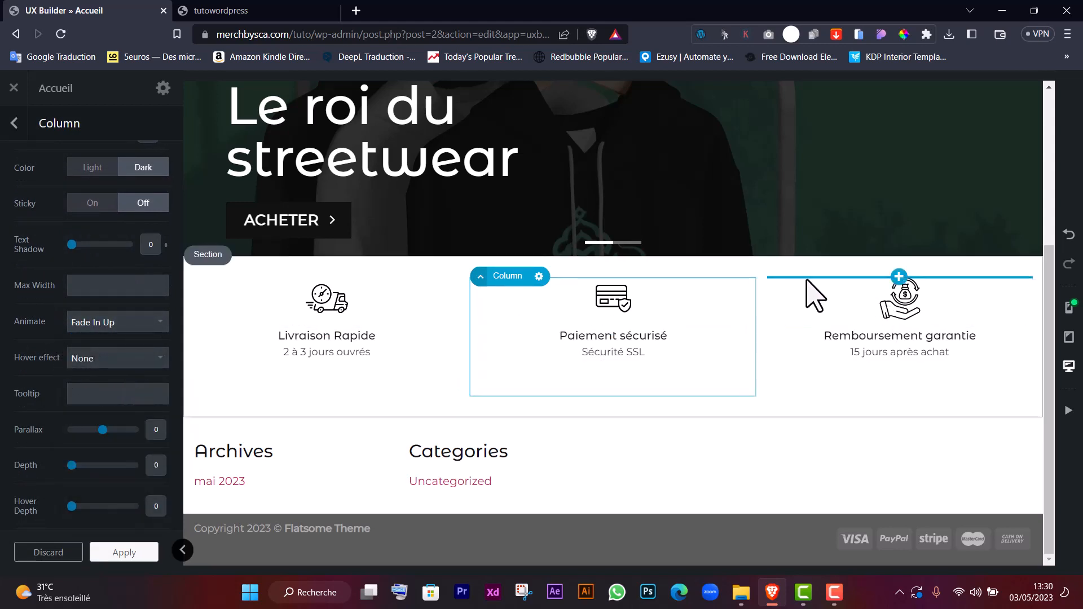
left_click(13, 123)
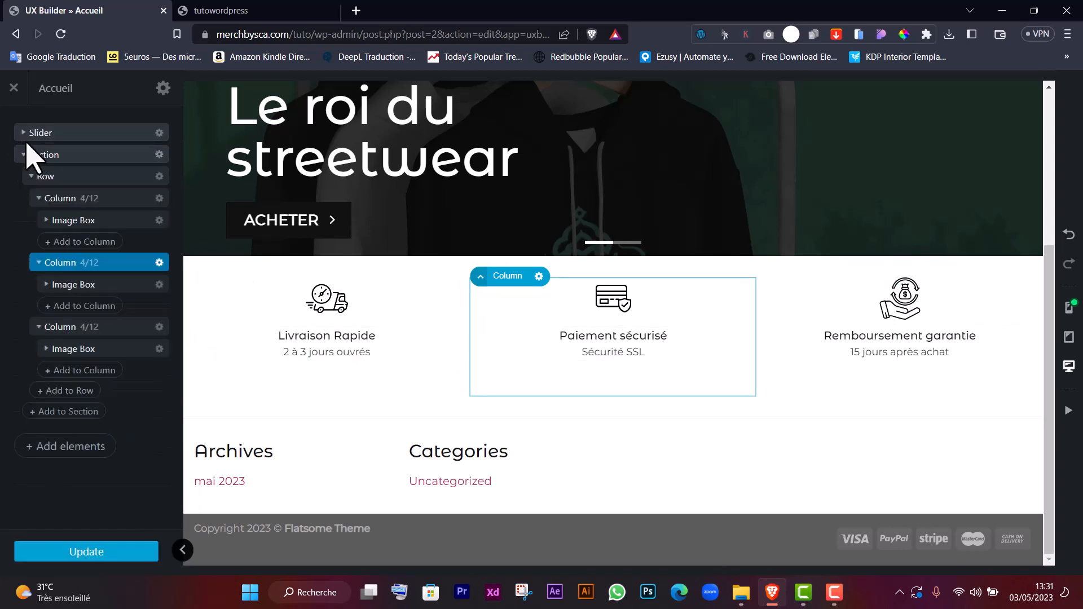
Step: Set the Remboursement garantie column's entrance animation to Fade In Up, apply it and update the page
left_click(80, 331)
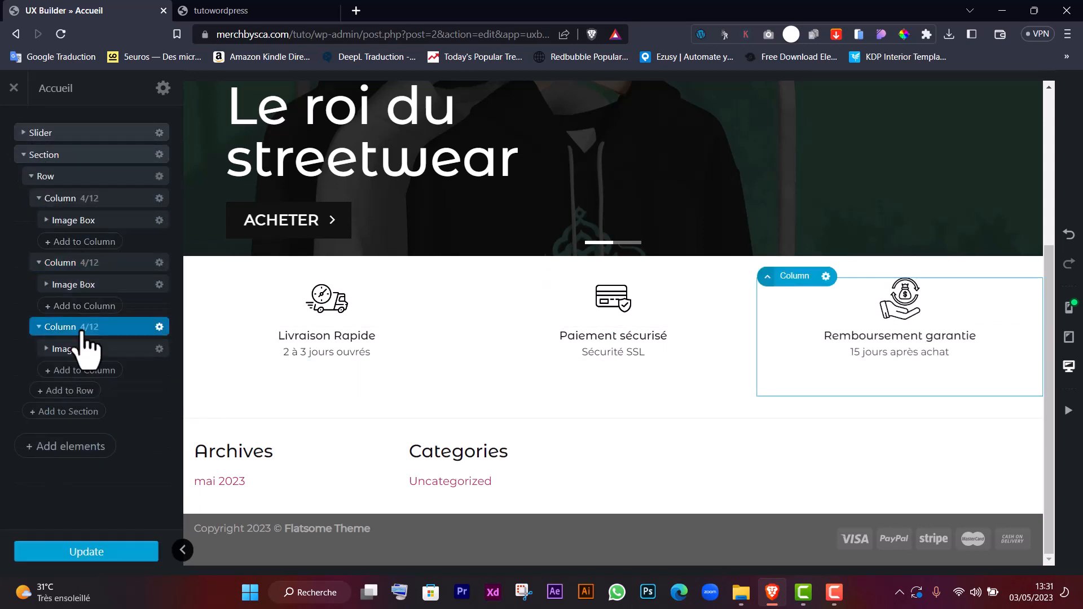
left_click(83, 333)
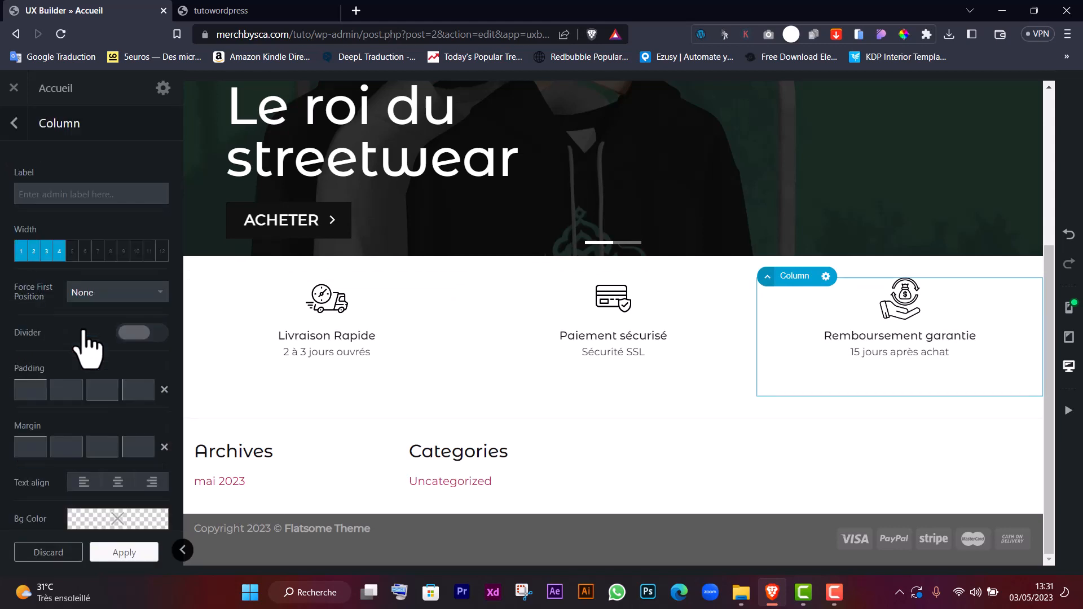
scroll(70, 304, "down", 6)
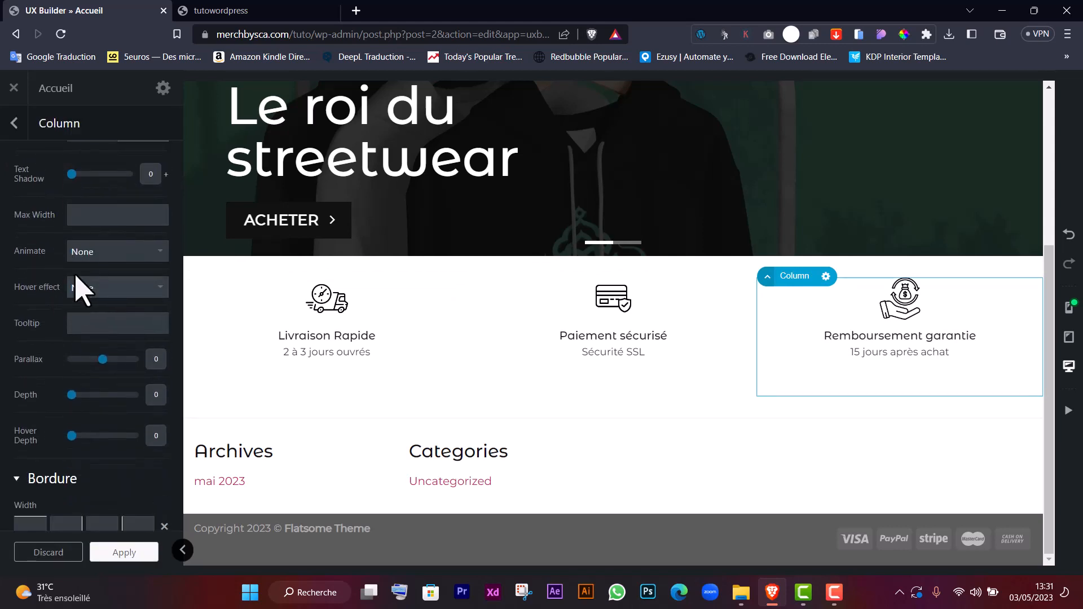
left_click(99, 250)
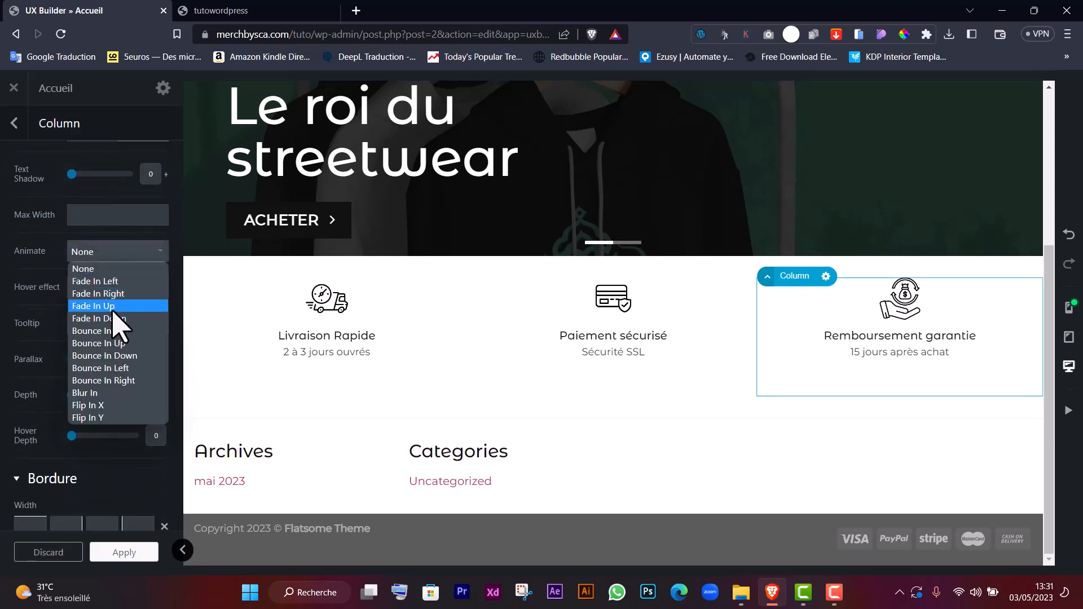
left_click(113, 308)
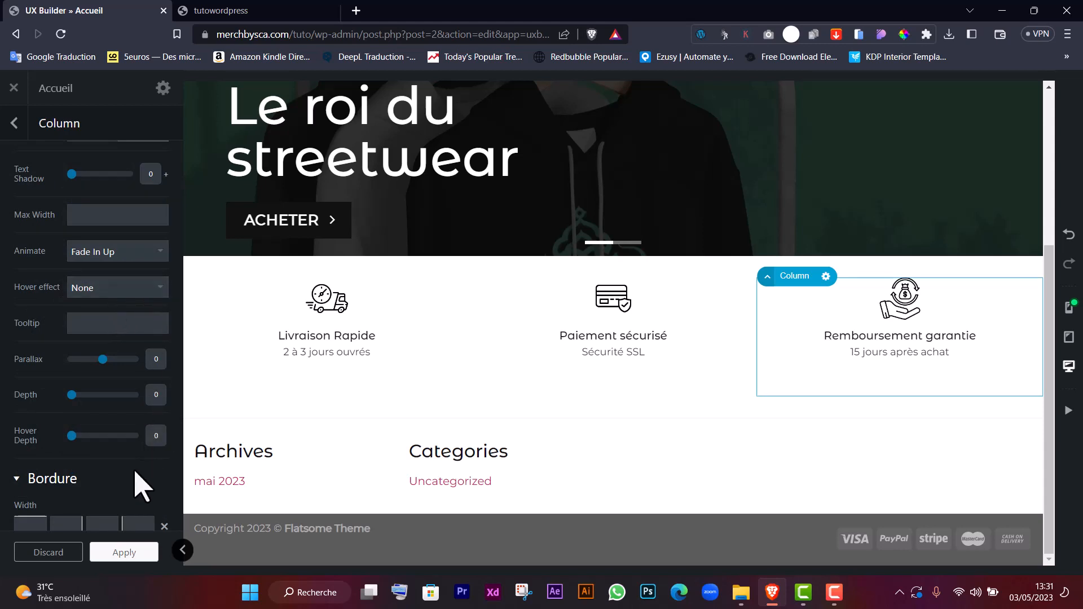
left_click(124, 553)
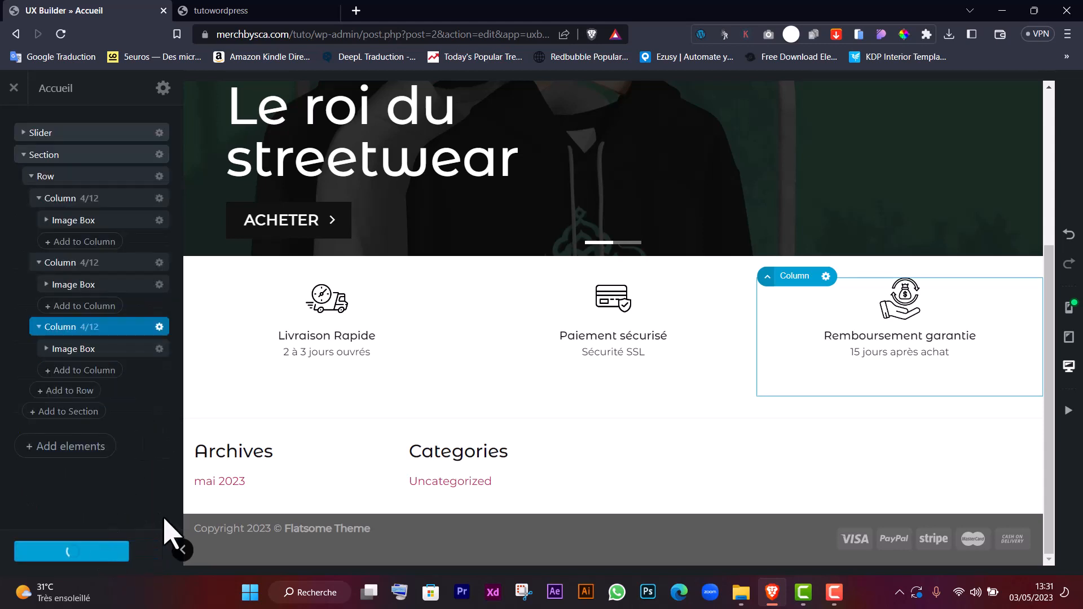
Step: Reload the live home page to check the column animations, and return to the page builder
key("ctrl+Tab")
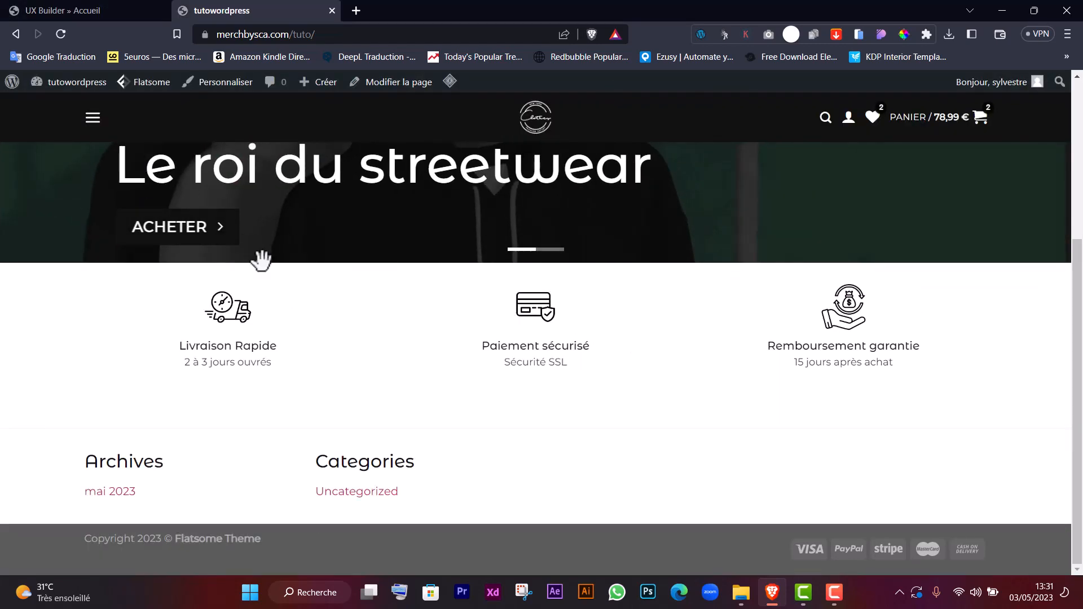
key("F5")
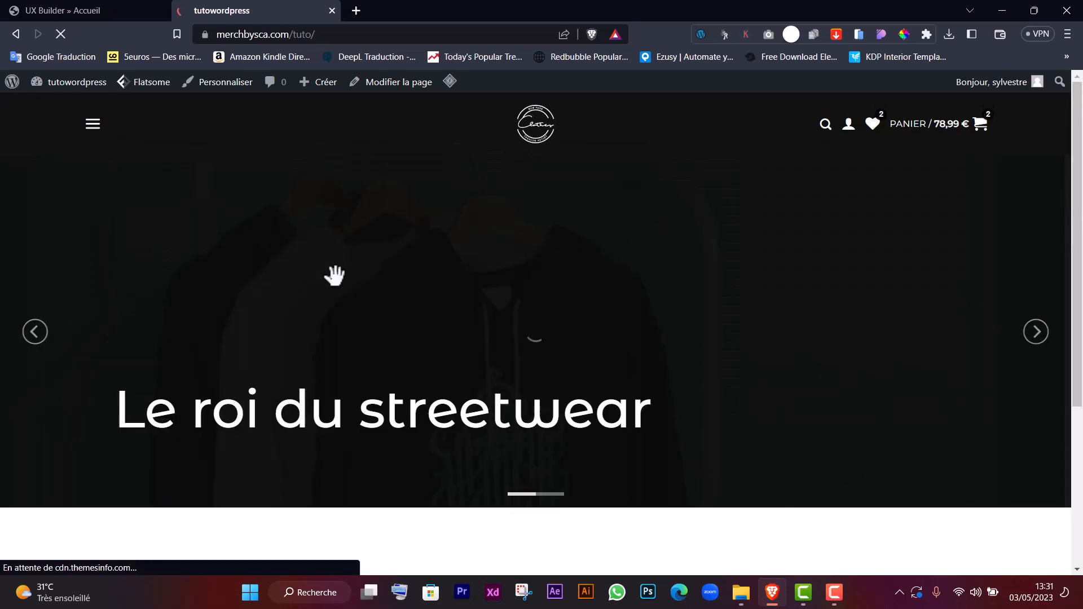
scroll(613, 243, "up", 4)
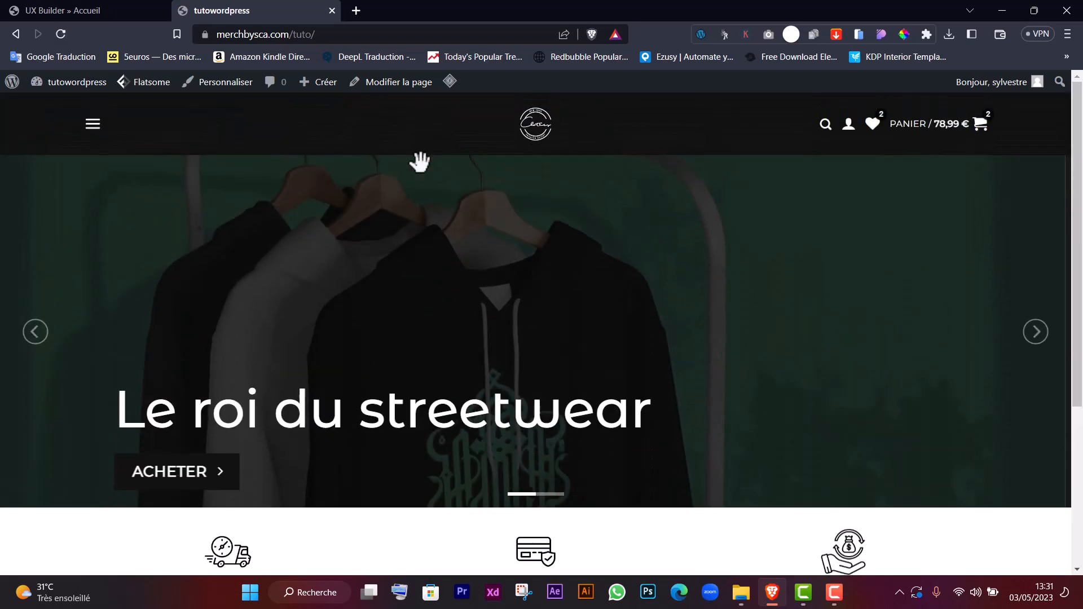
key("ctrl+Tab")
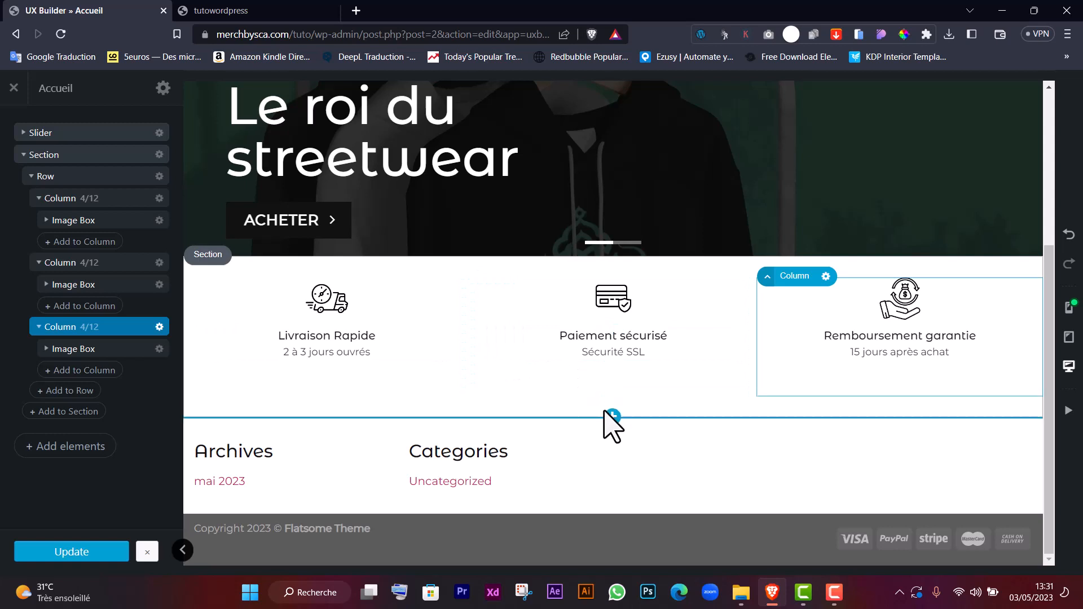
Step: Add a new section below the three feature columns and insert a Text element with the Headline preset in it
left_click(612, 416)
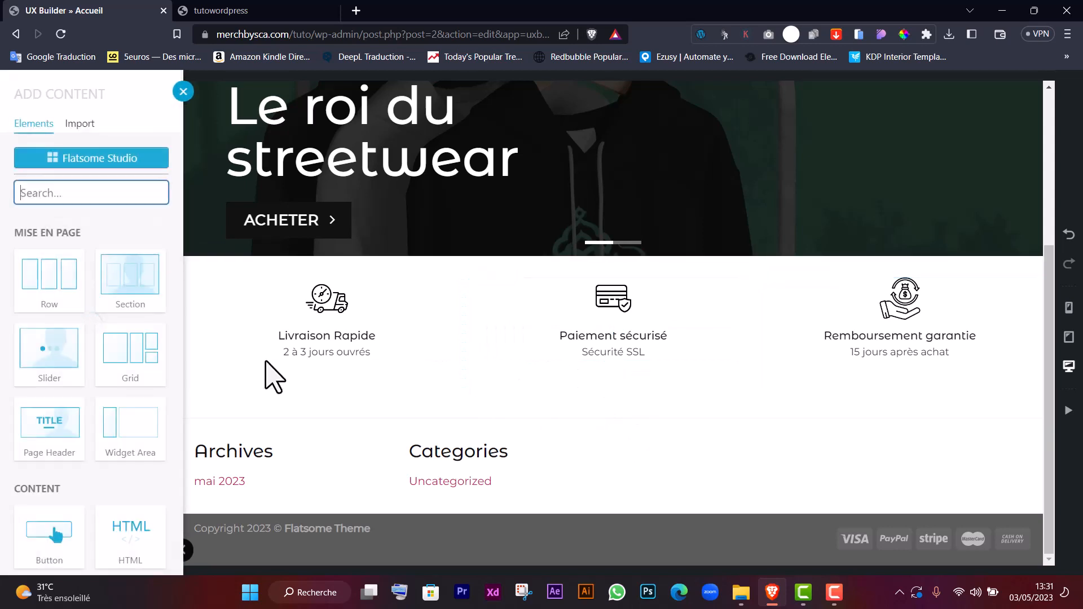
left_click(133, 282)
left_click(643, 370)
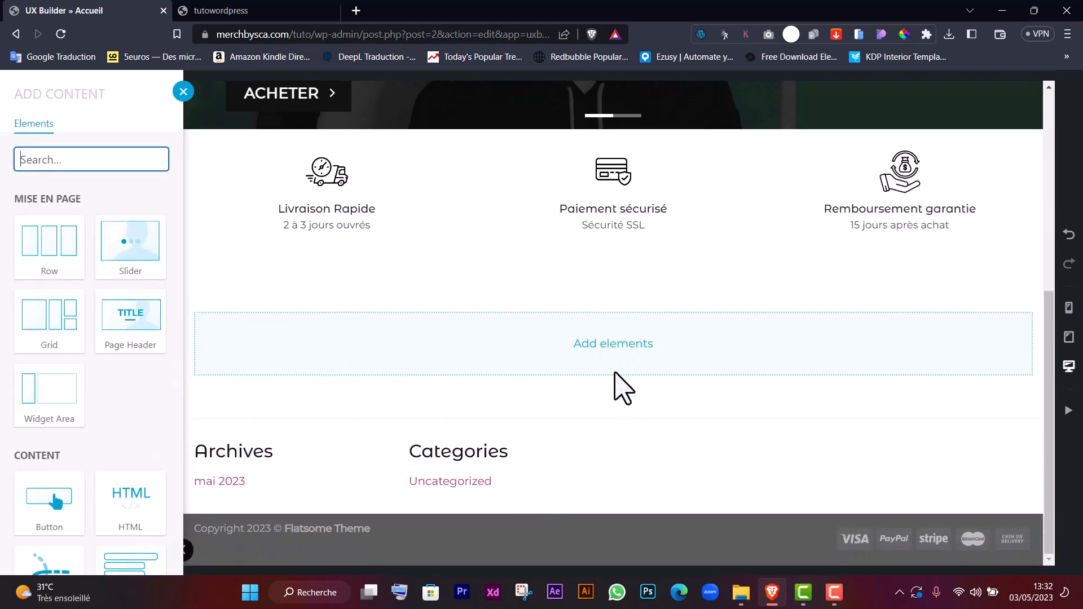
scroll(92, 395, "down", 7)
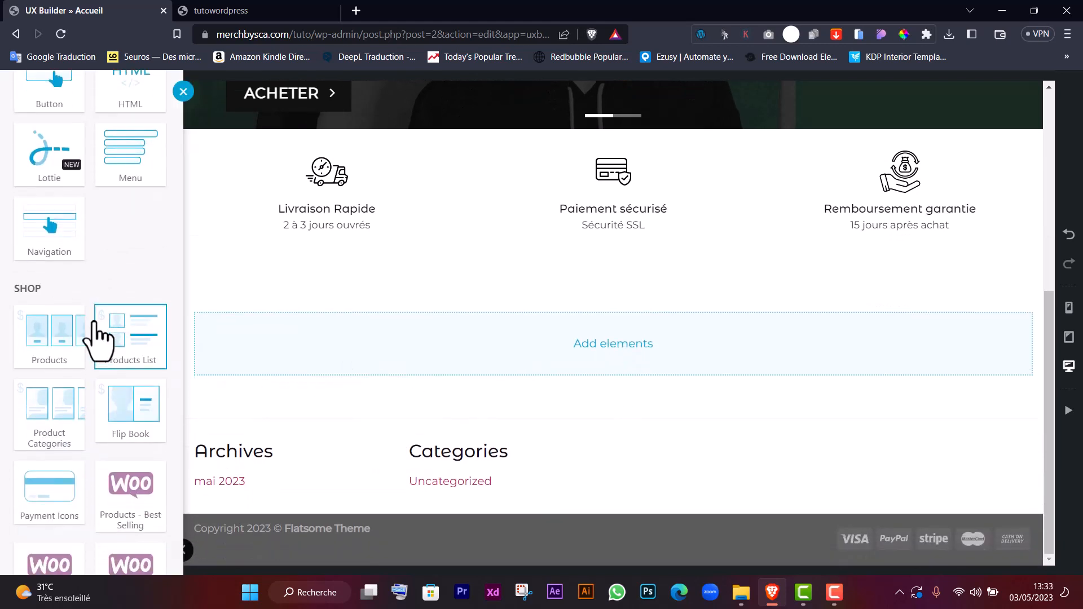
scroll(92, 311, "down", 10)
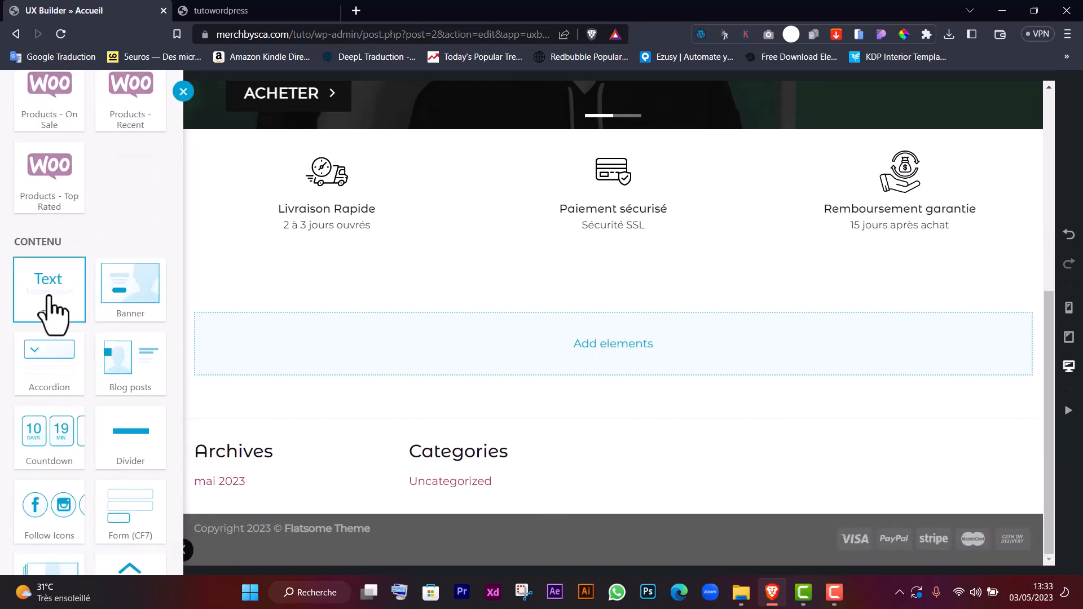
left_click(66, 305)
left_click(61, 305)
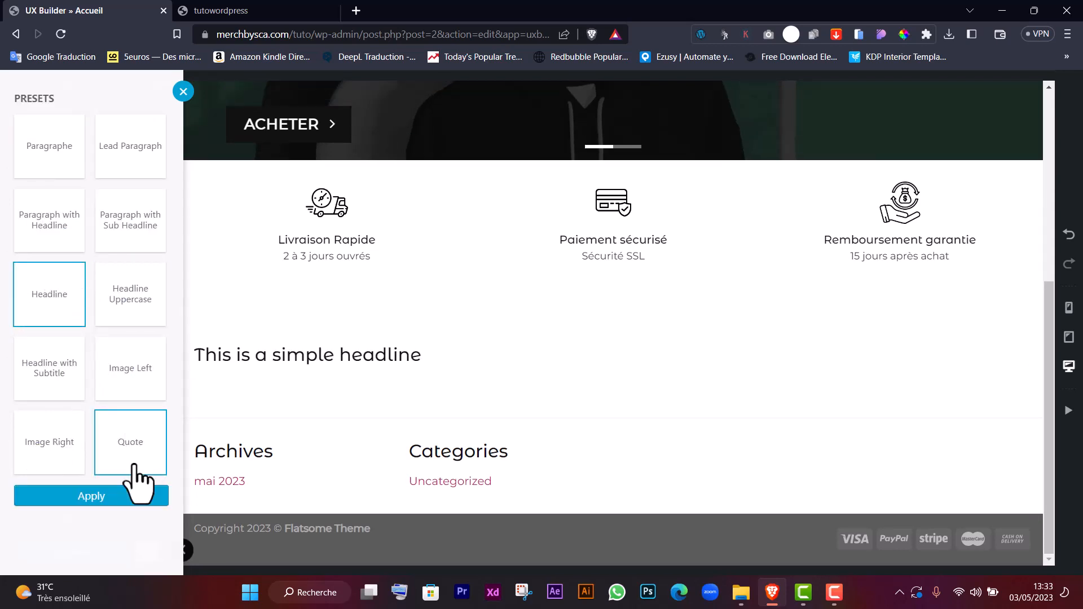
left_click(101, 498)
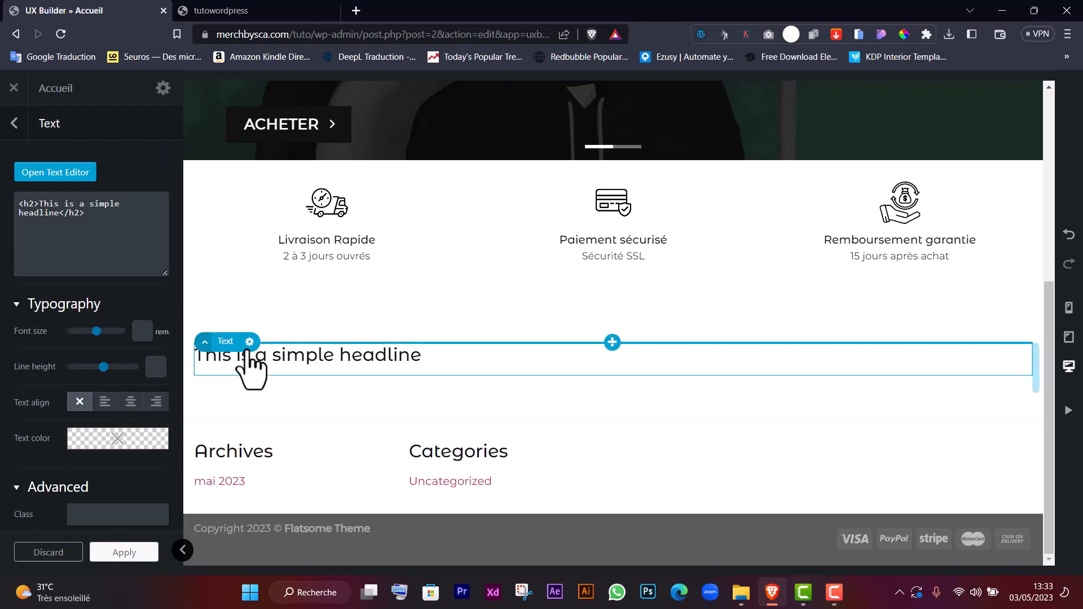
Step: Centre the new headline and replace its text with "Nouveautés"
left_click(130, 401)
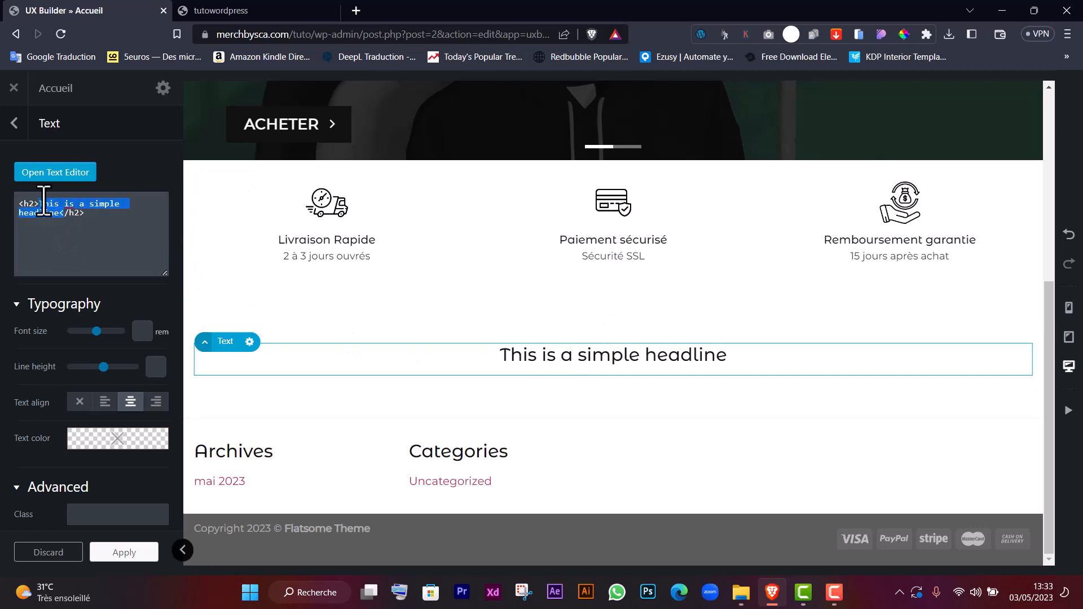
type("n")
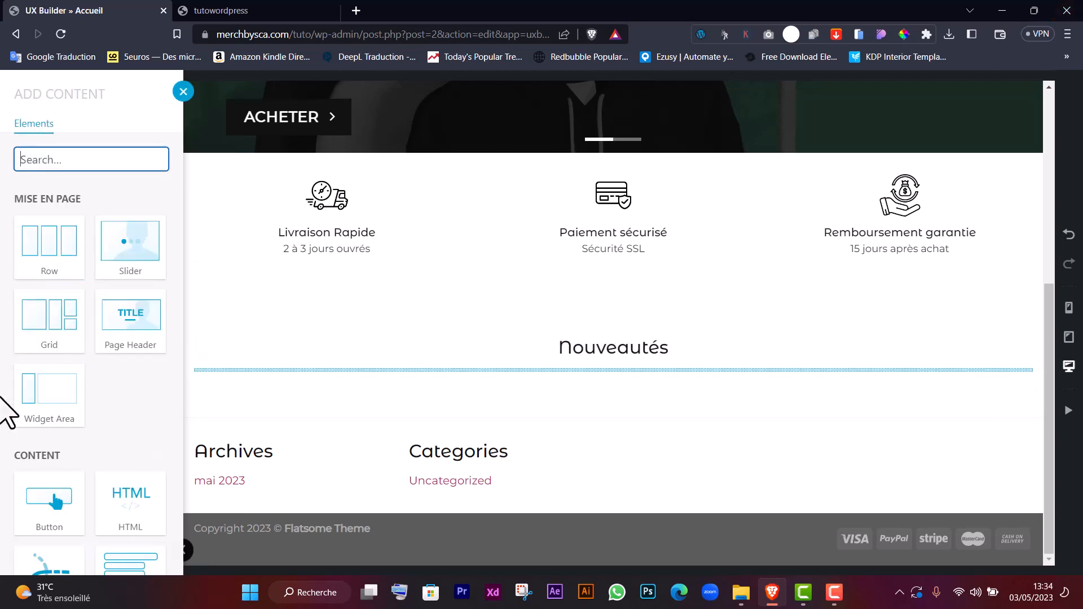
Step: Insert a one-column row below the Nouveautés headline and add a Products - Recent element inside it
left_click(51, 257)
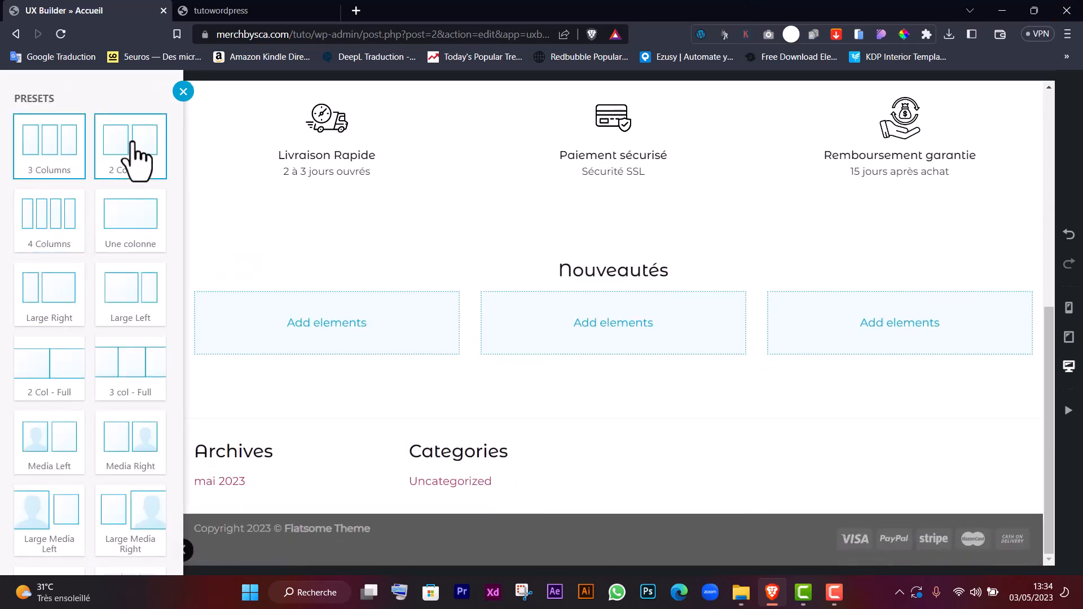
left_click(130, 237)
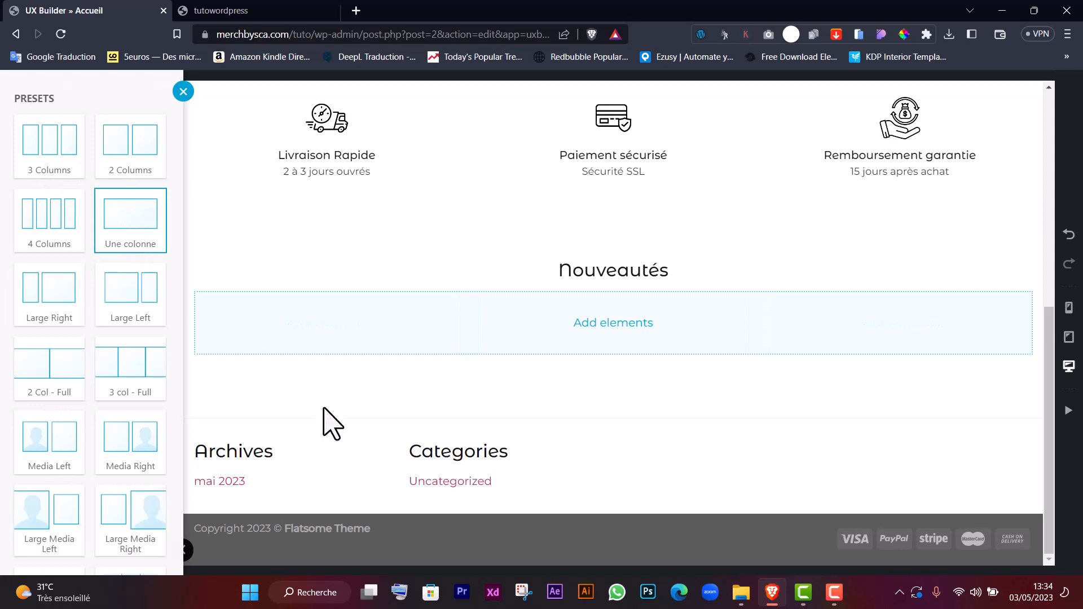
left_click(612, 322)
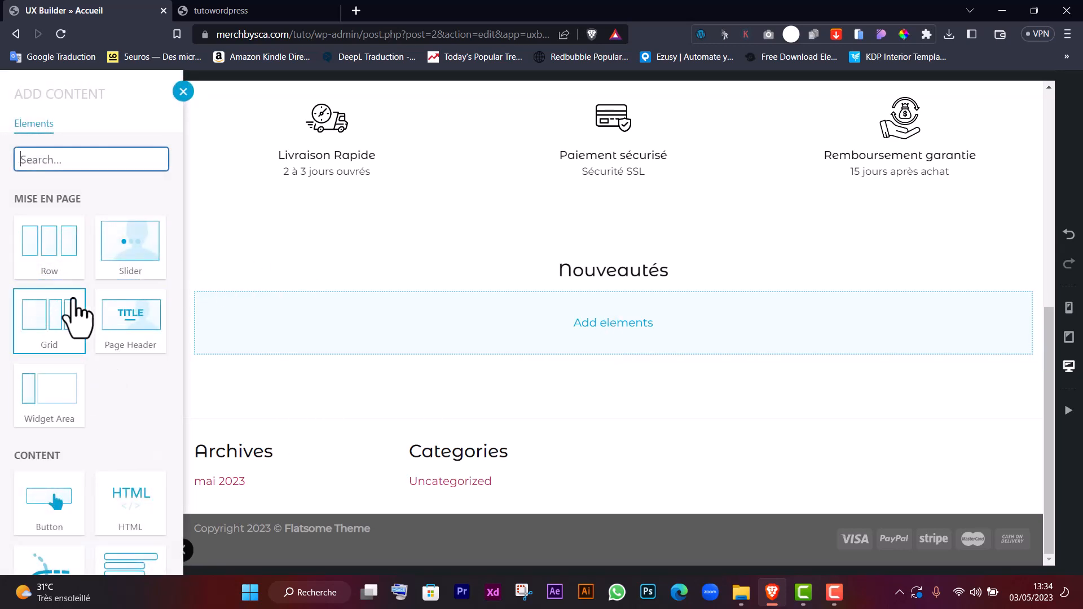
scroll(84, 304, "down", 14)
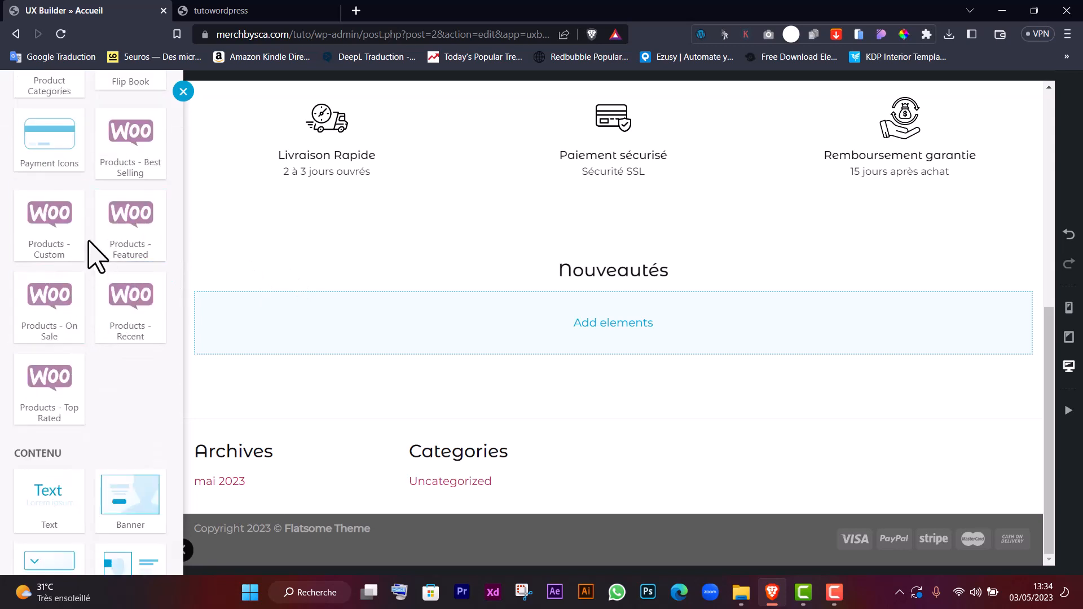
scroll(96, 254, "up", 3)
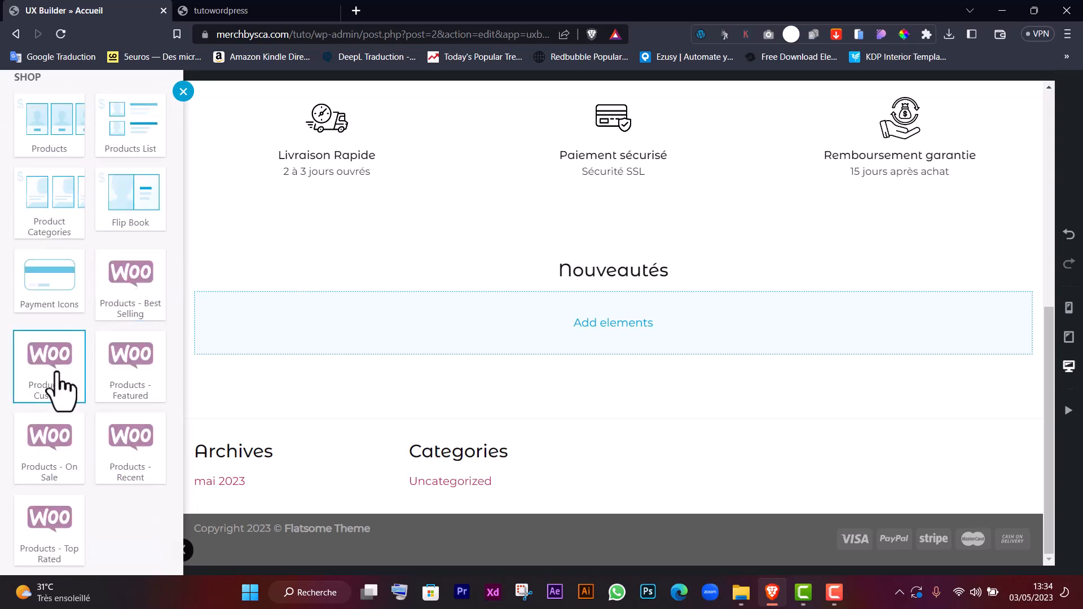
left_click(118, 469)
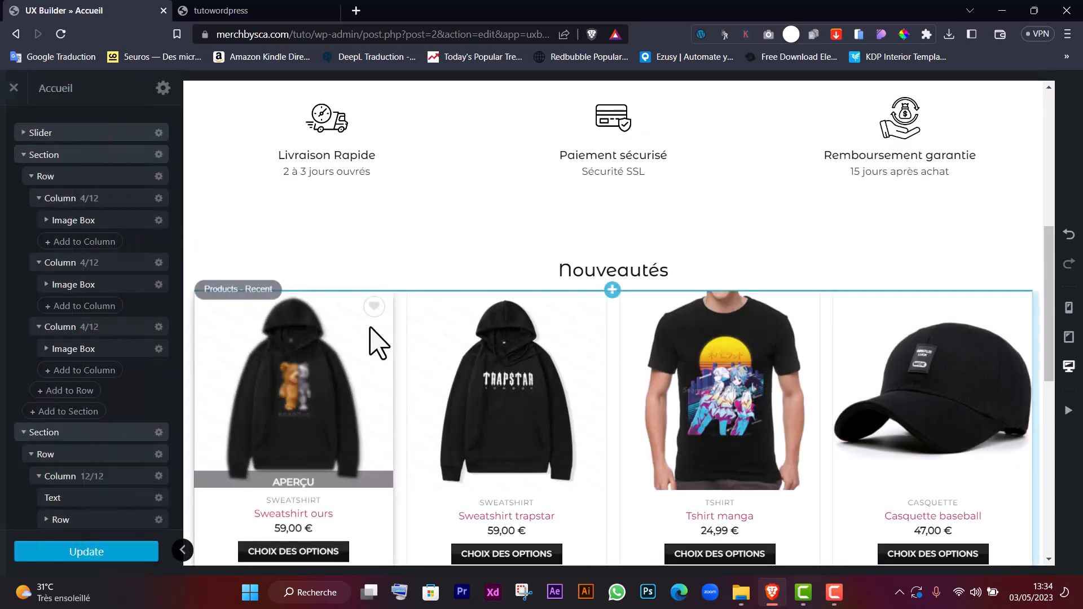
Step: Set the recent products element to show 6 products in 3 columns
scroll(502, 405, "down", 5)
scroll(576, 430, "up", 5)
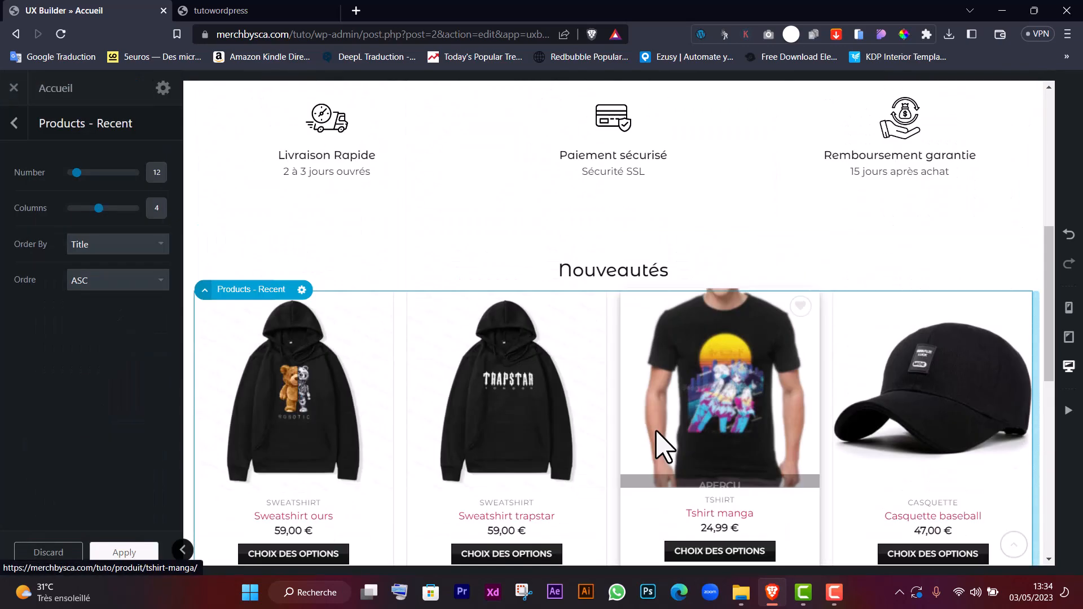
scroll(657, 447, "down", 6)
scroll(645, 442, "up", 7)
scroll(602, 421, "down", 3)
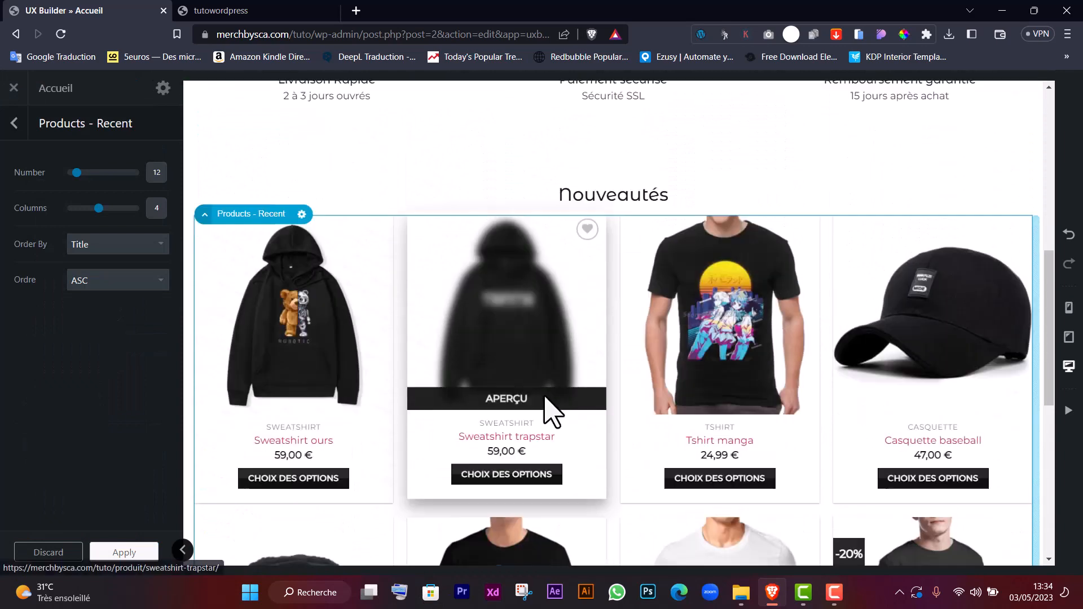
scroll(550, 406, "up", 3)
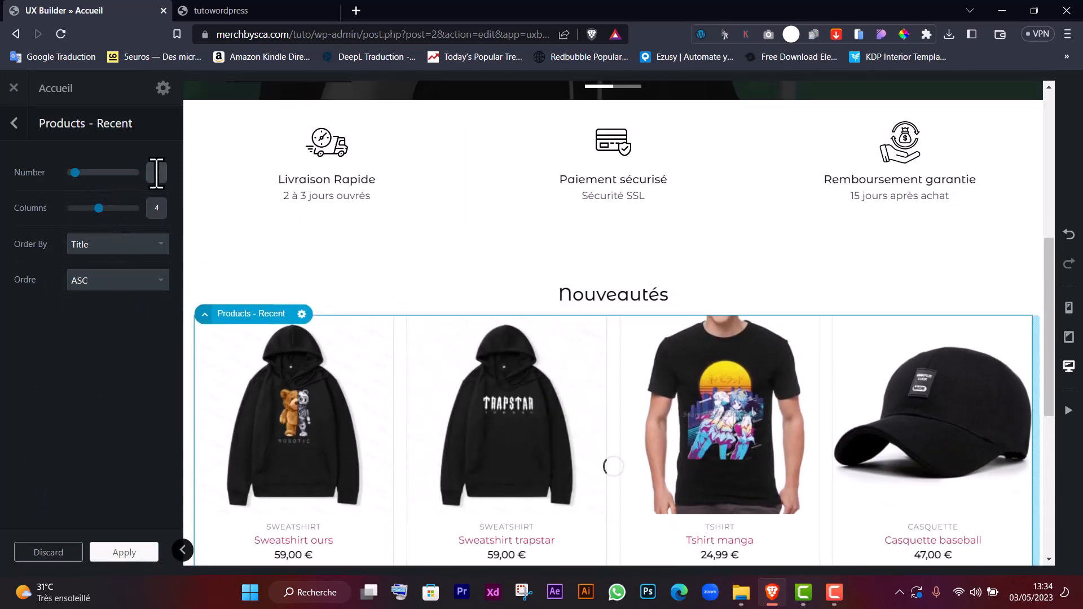
key("Tab")
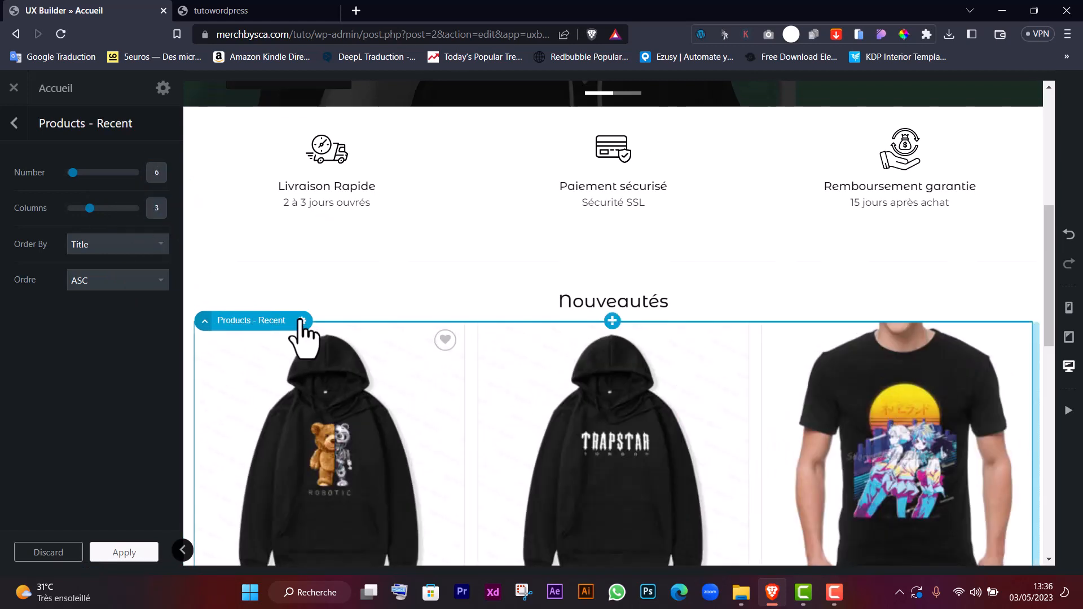
Step: Set the top padding of the column containing the recent products to 40 px
left_click(301, 320)
mouse_move(301, 321)
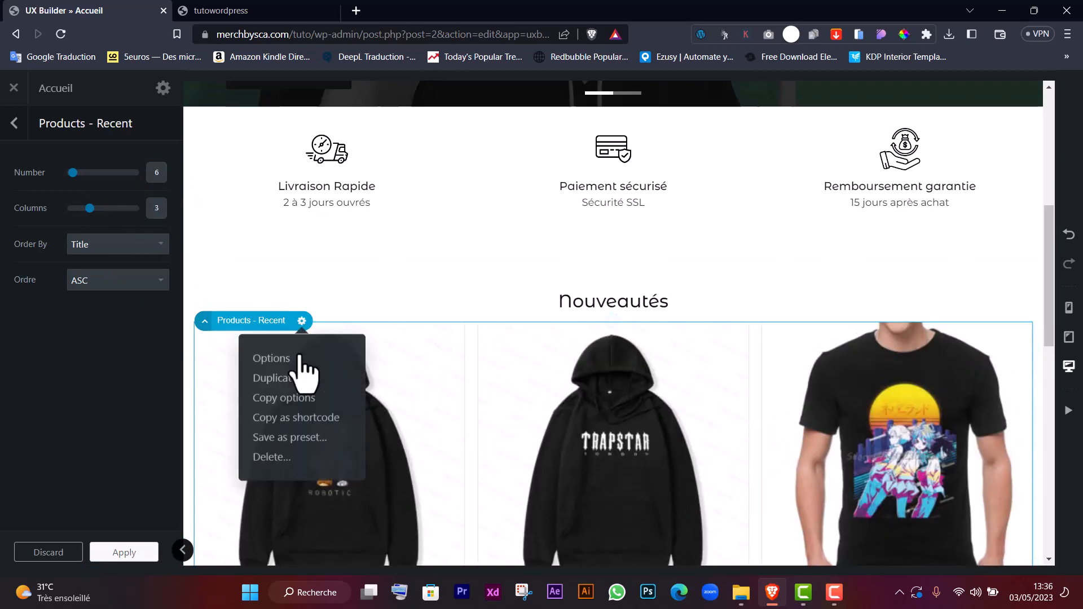
left_click(210, 324)
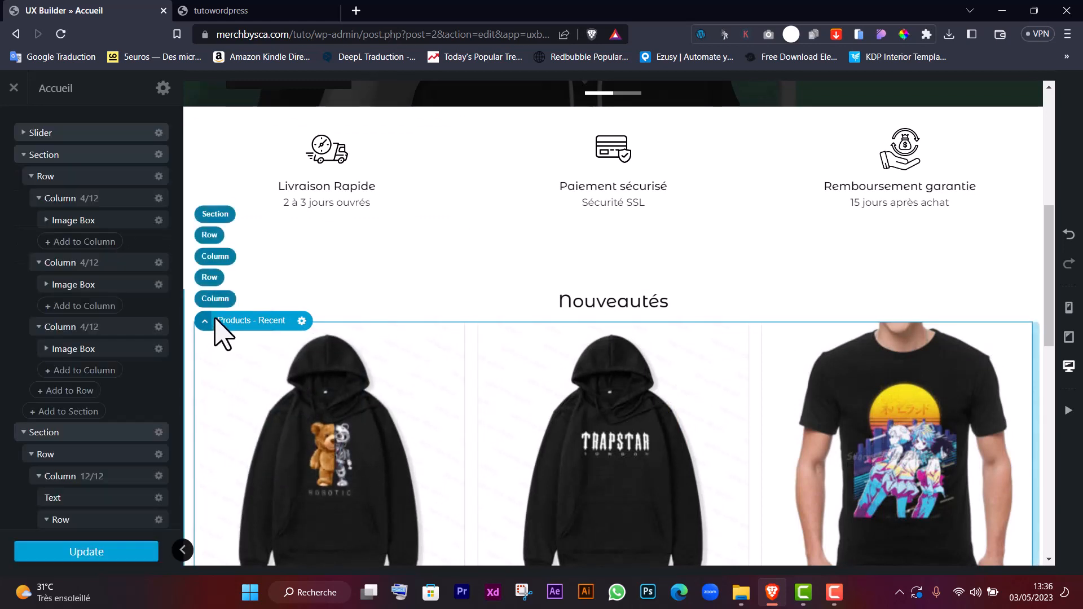
left_click(215, 300)
mouse_move(252, 322)
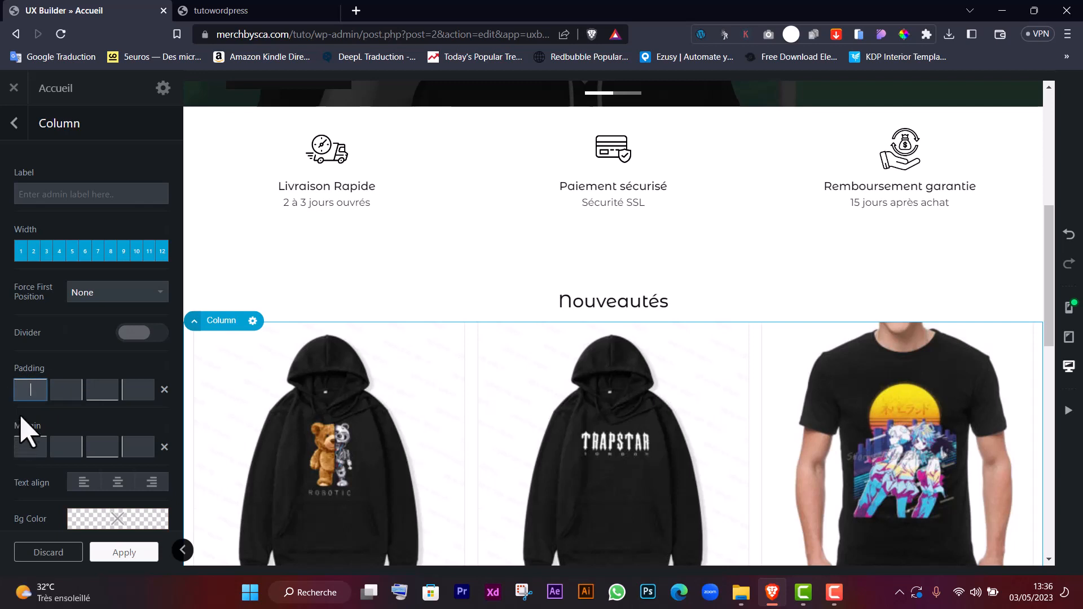
type("40")
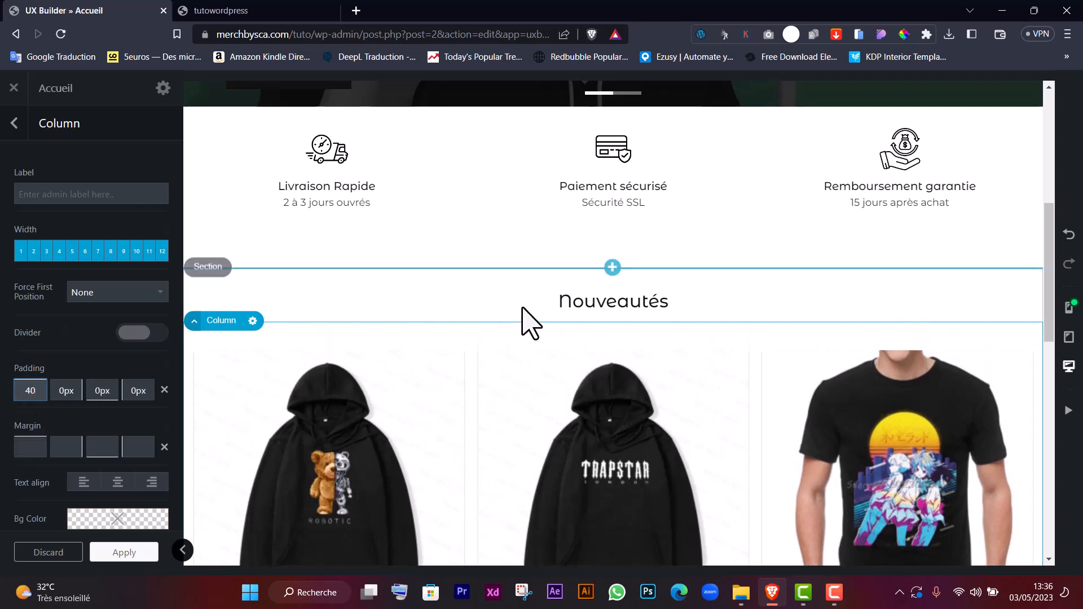
Step: Reduce the font size of the Nouveautés headline to 0.95 rem
left_click(587, 313)
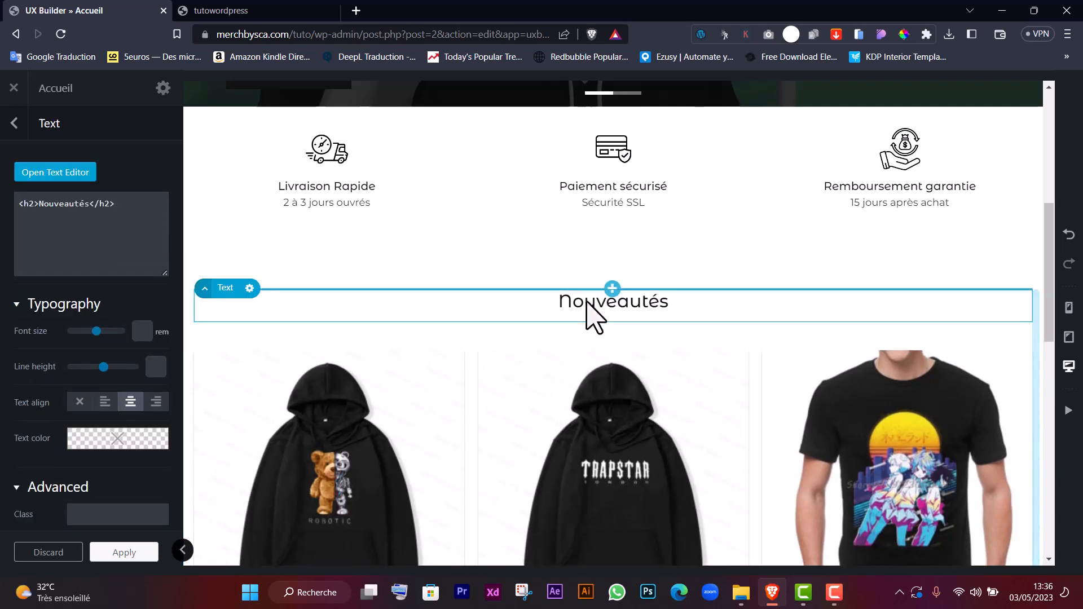
double_click(582, 313)
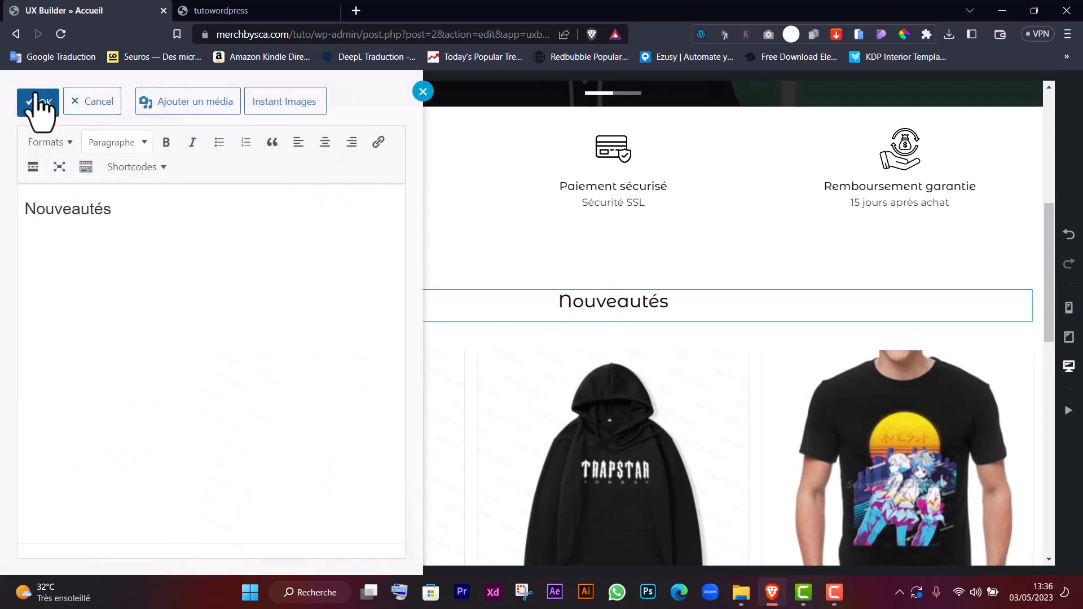
left_click(35, 105)
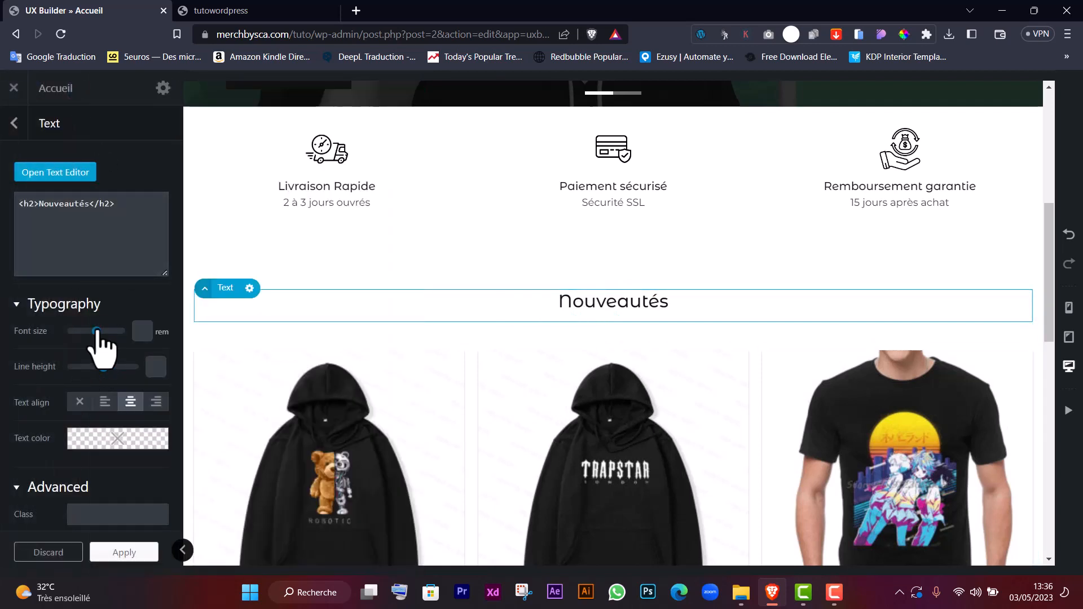
left_click_drag(97, 333, 75, 333)
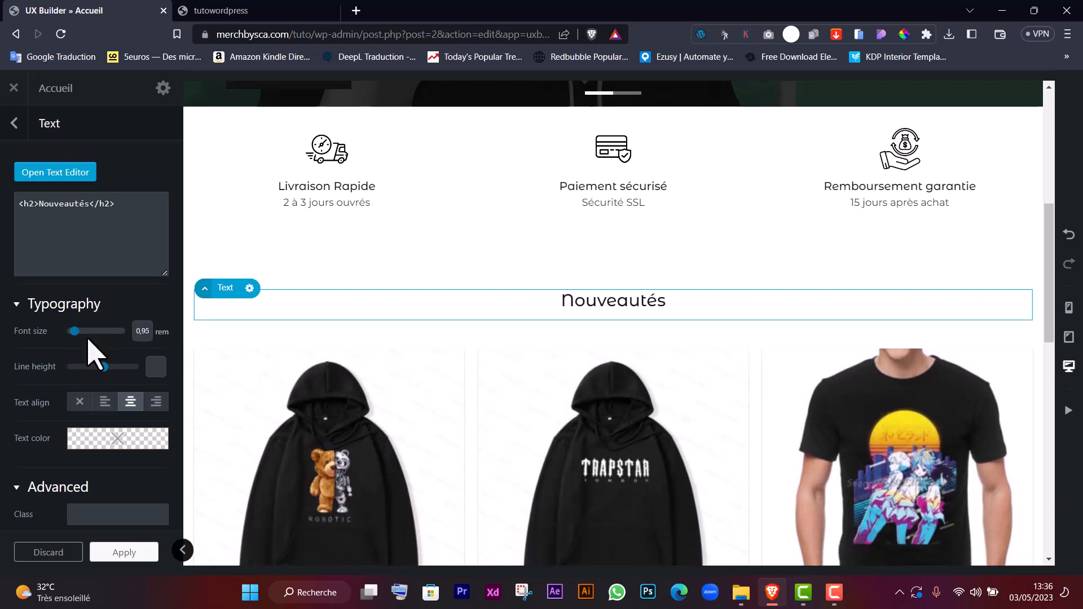
left_click(182, 551)
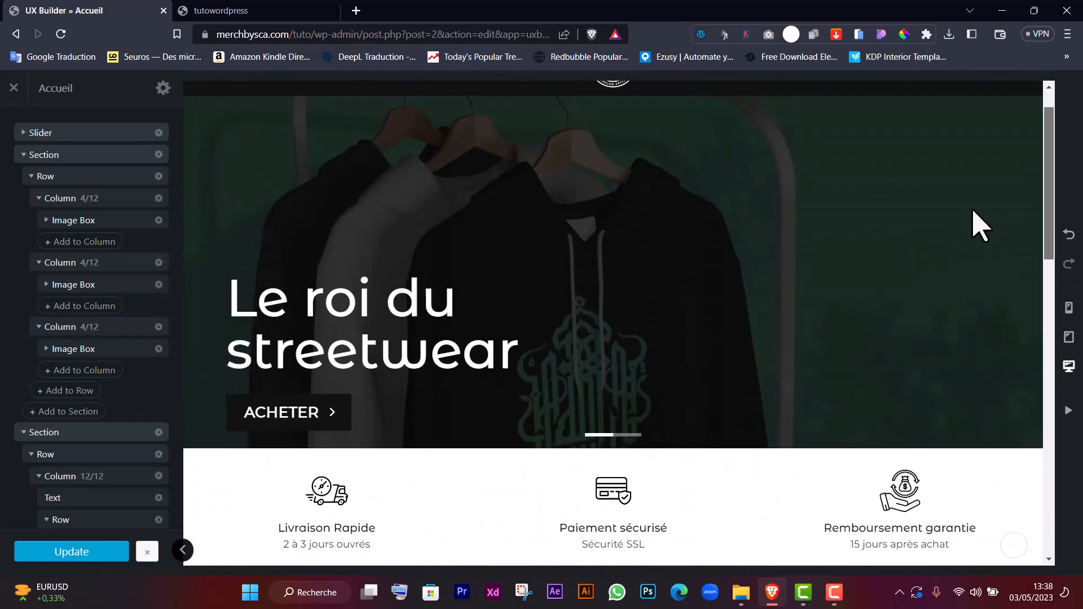
Step: Add a default section below the recent products and insert a one-column row in it
scroll(684, 375, "up", 2)
scroll(684, 370, "down", 10)
scroll(685, 358, "up", 5)
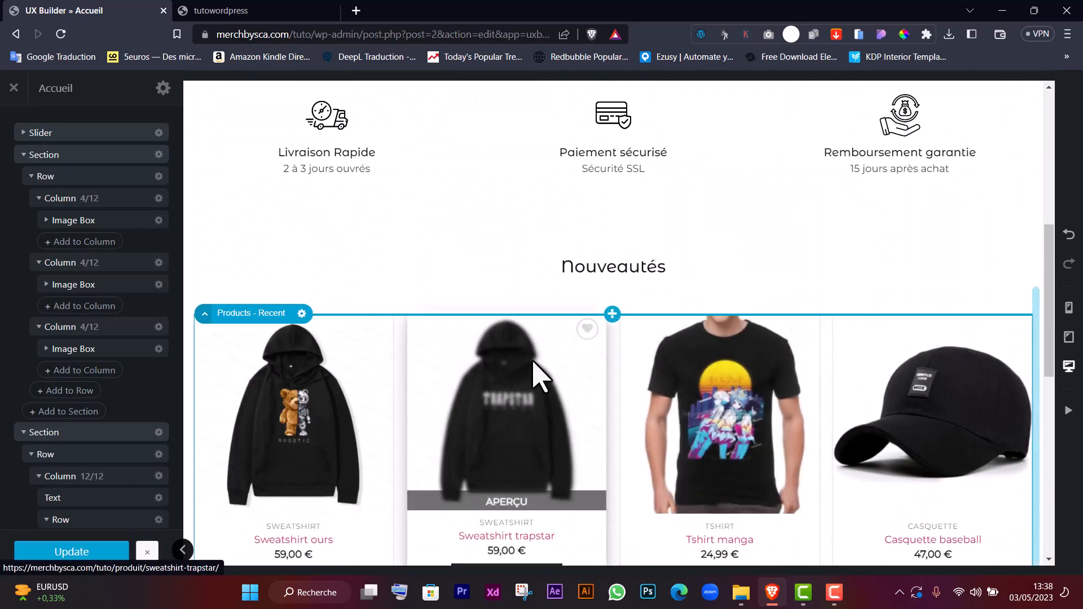
scroll(536, 377, "down", 8)
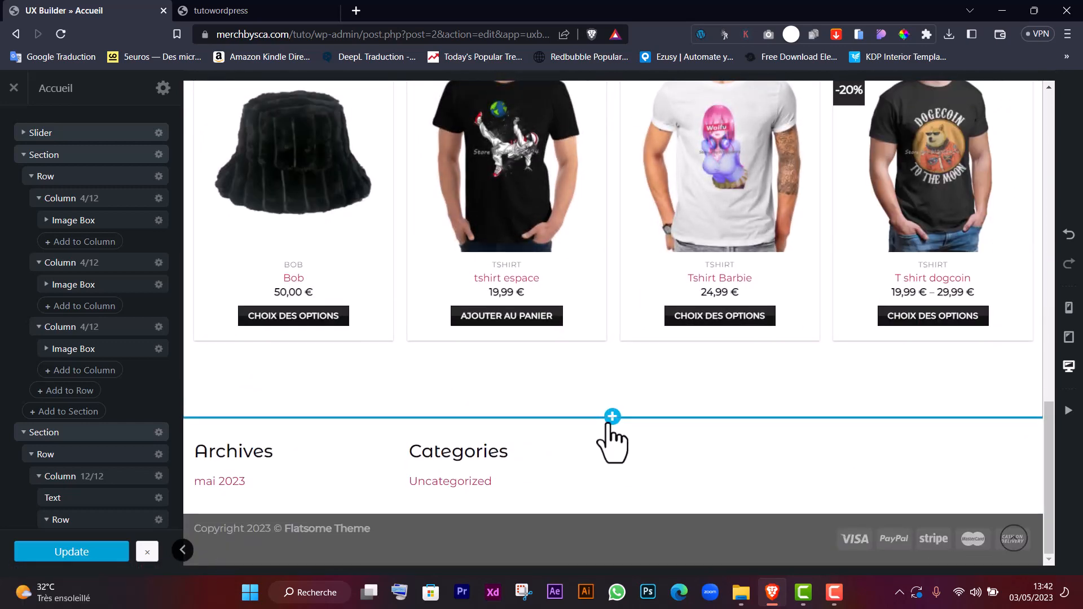
left_click(612, 417)
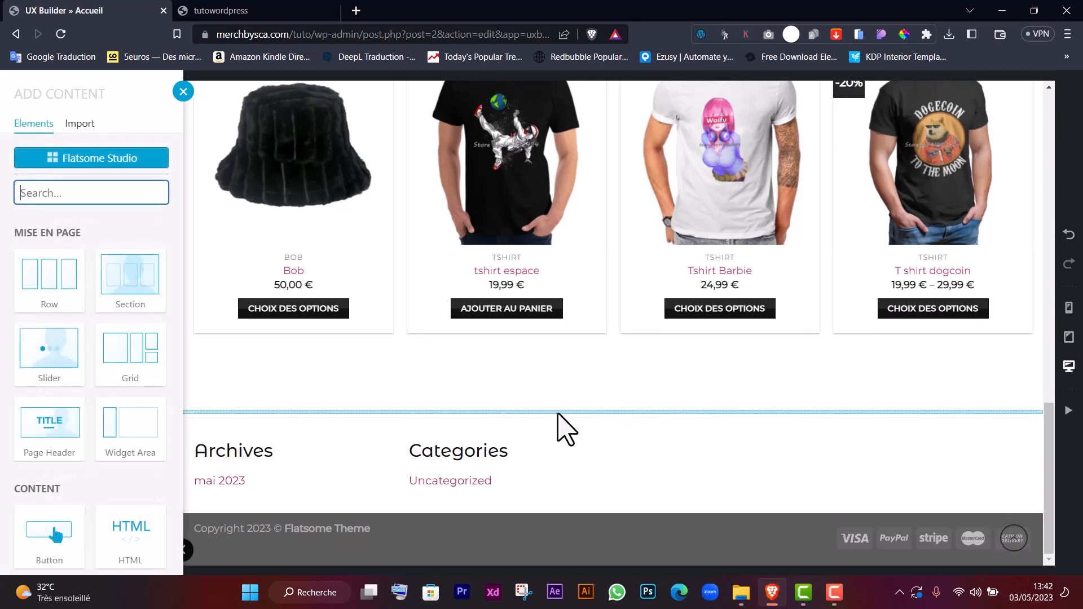
left_click(121, 304)
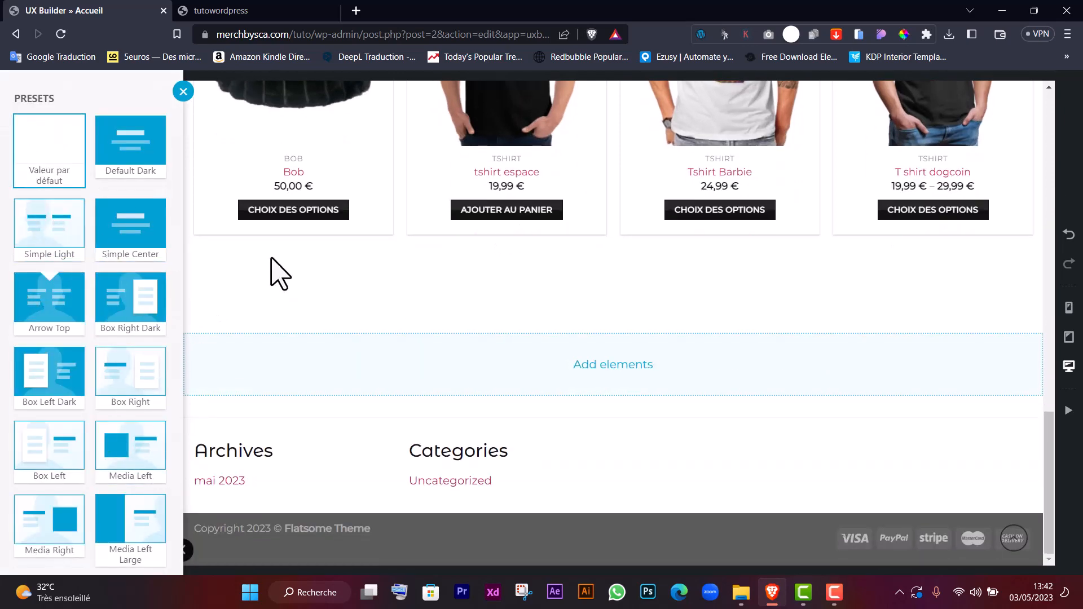
left_click(610, 366)
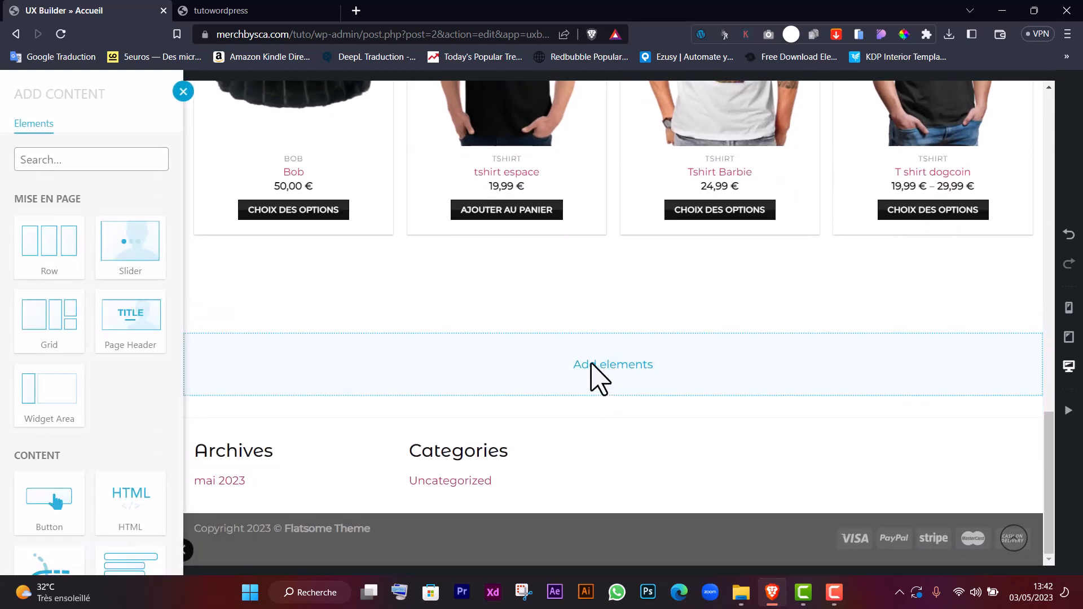
left_click(46, 257)
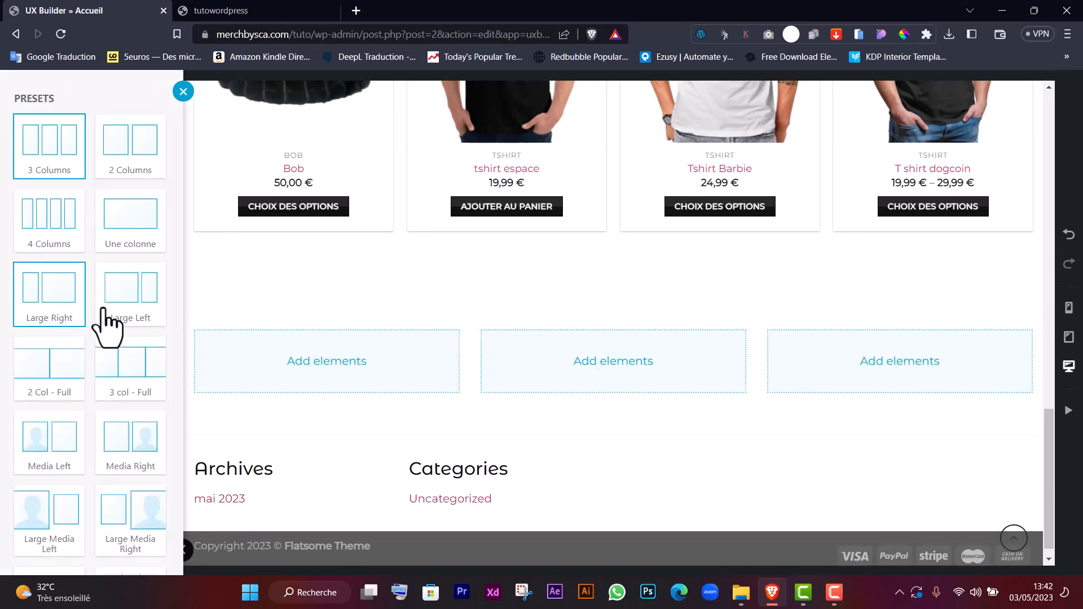
left_click(127, 226)
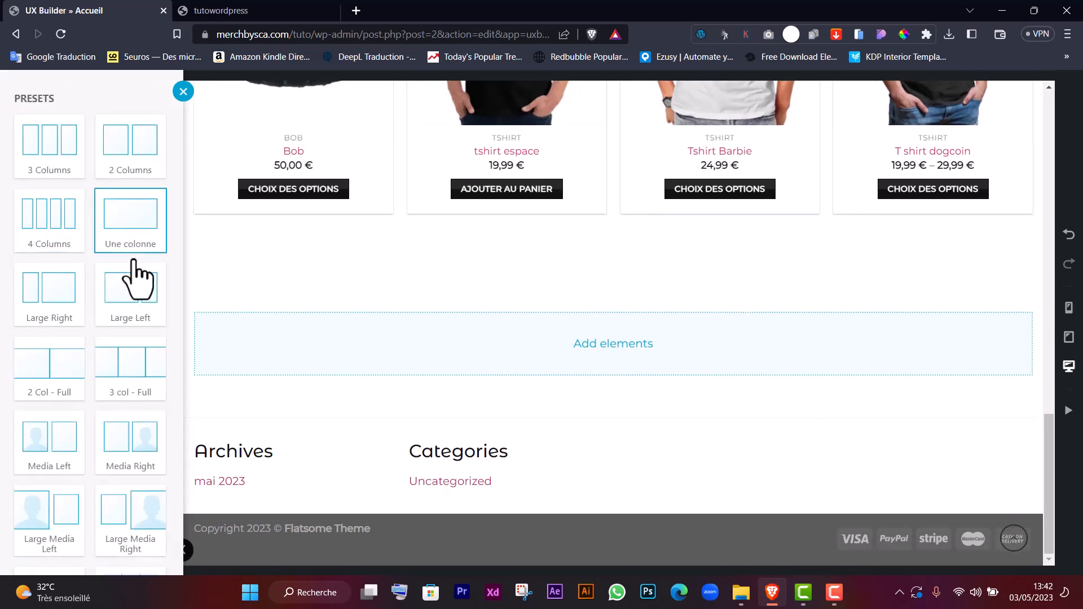
Step: Insert a Message Box element in the new one-column row
left_click(614, 361)
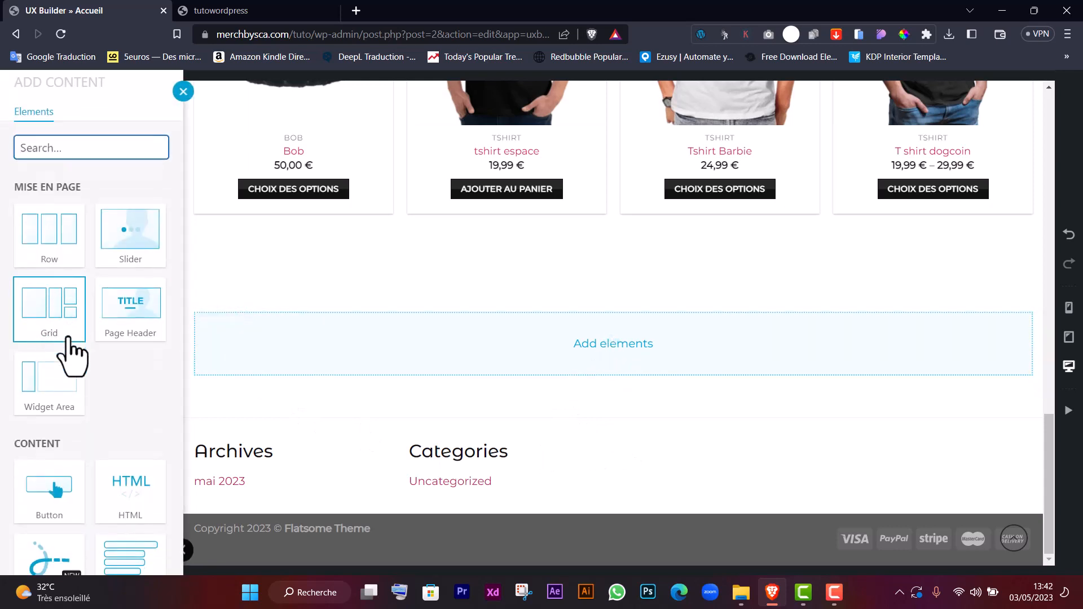
scroll(68, 355, "down", 8)
scroll(79, 350, "down", 10)
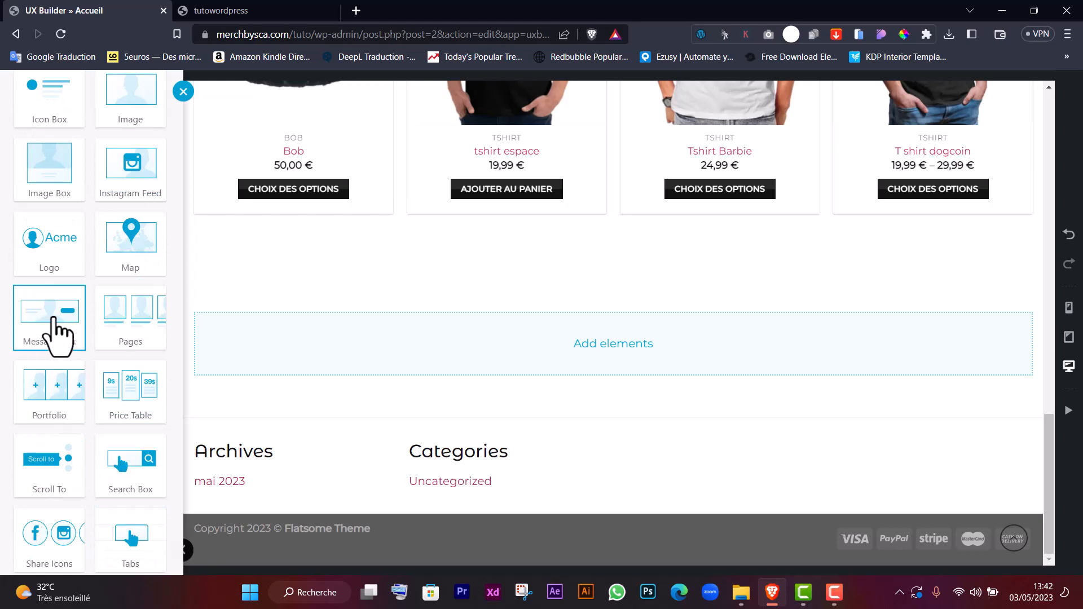
left_click(55, 321)
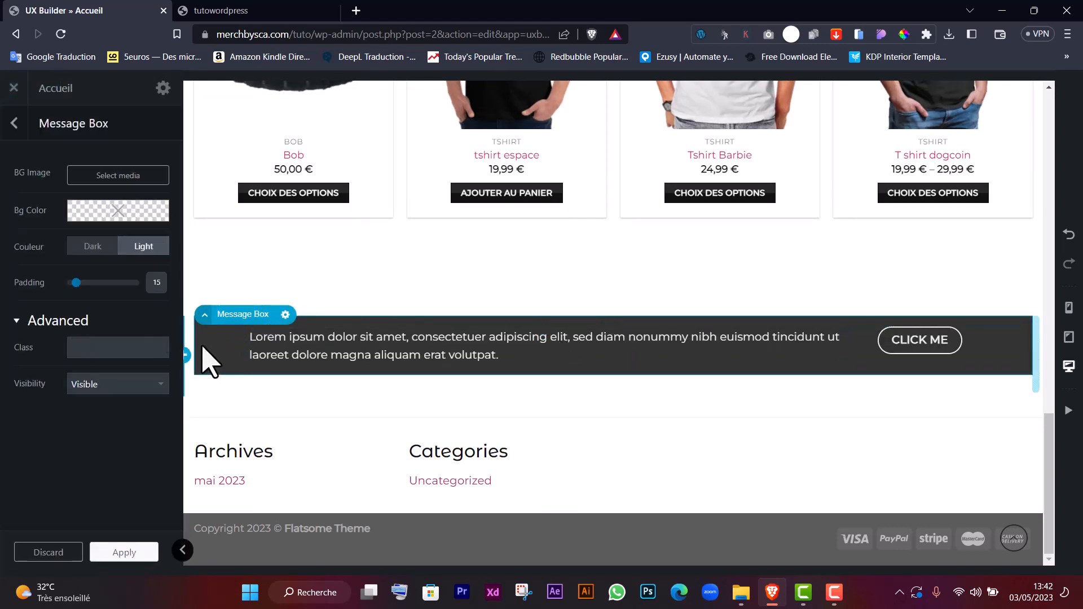
Step: Set the message box's background colour to fully opaque black, rgb(0, 0, 0)
left_click(116, 215)
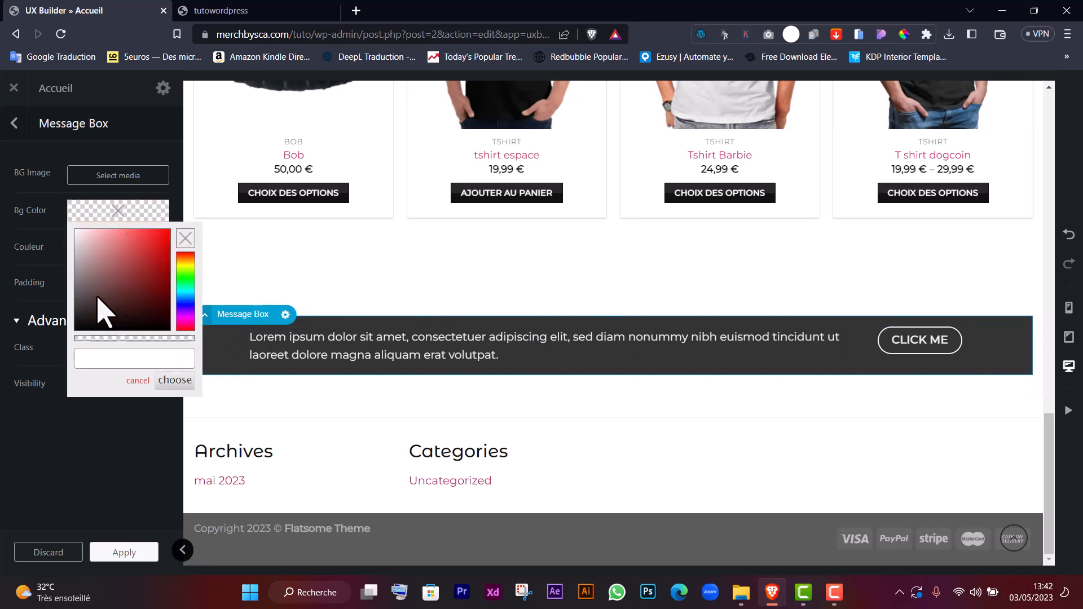
left_click_drag(96, 298, 73, 342)
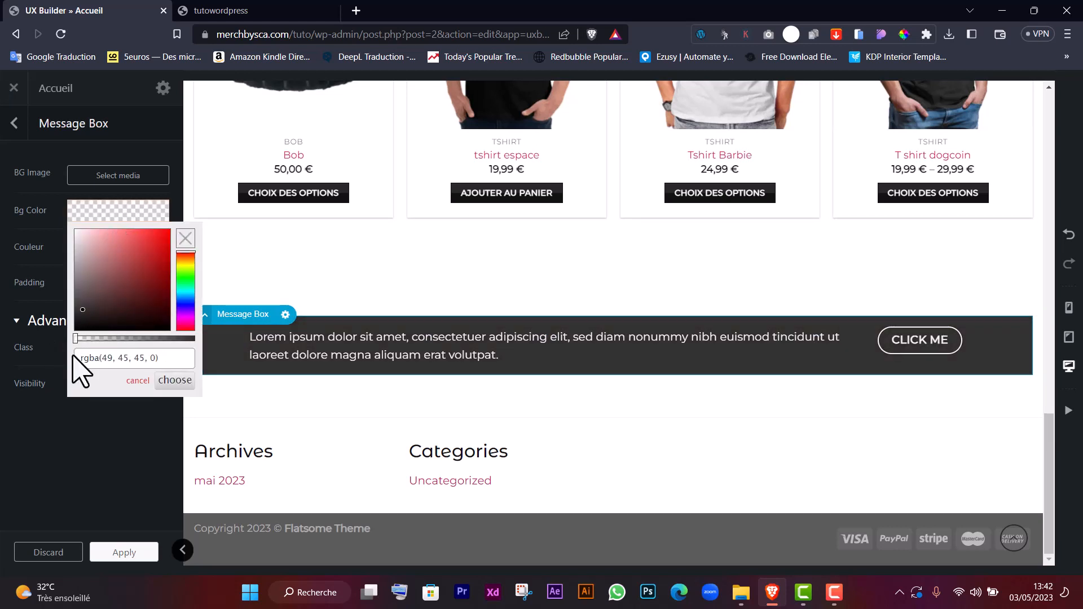
left_click_drag(34, 251, 4, 398)
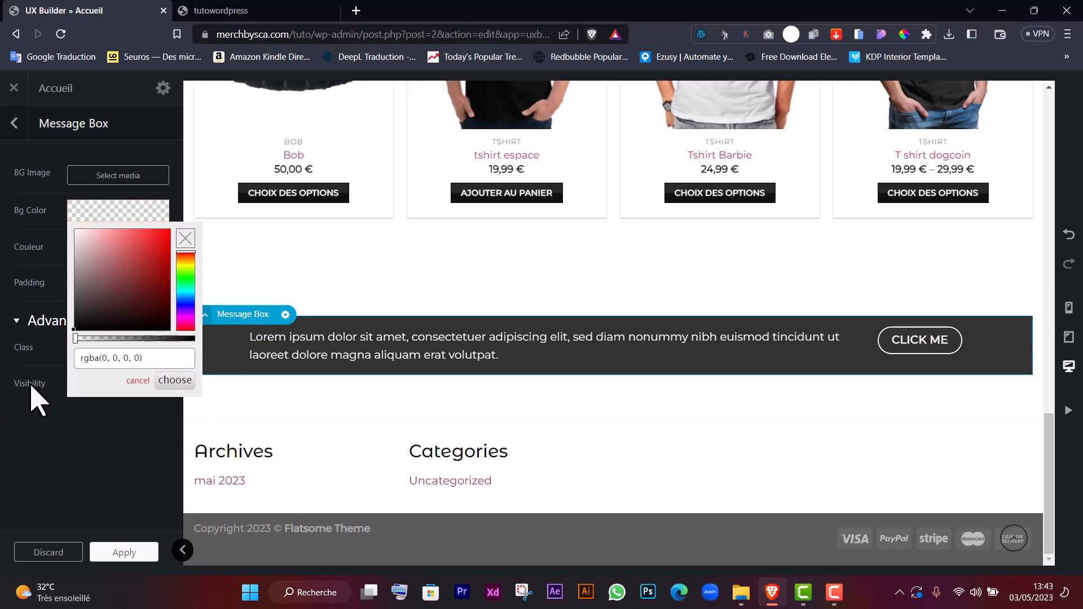
left_click(71, 210)
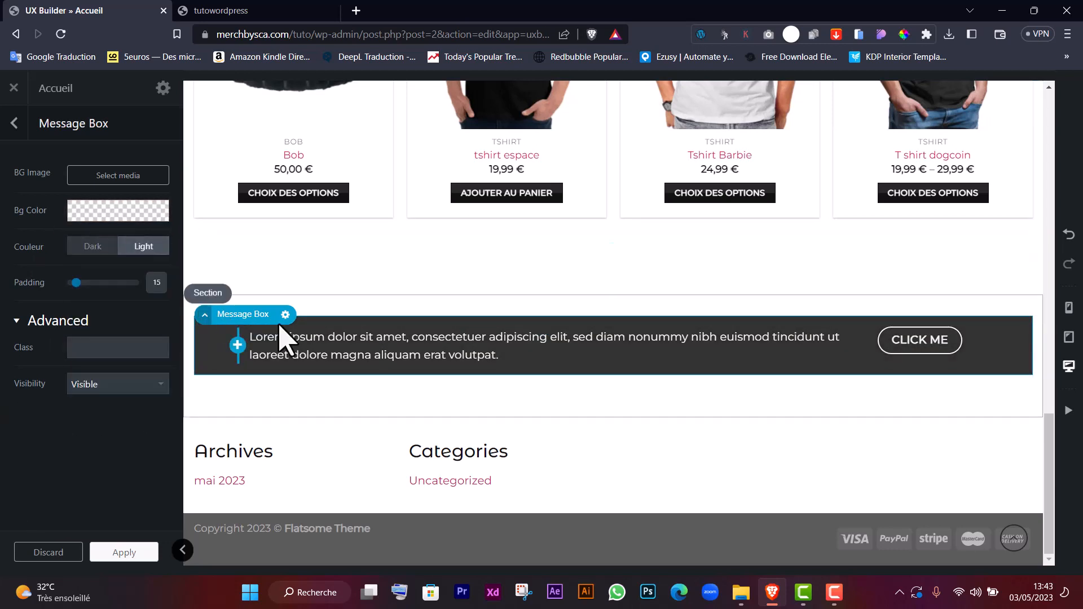
left_click(133, 217)
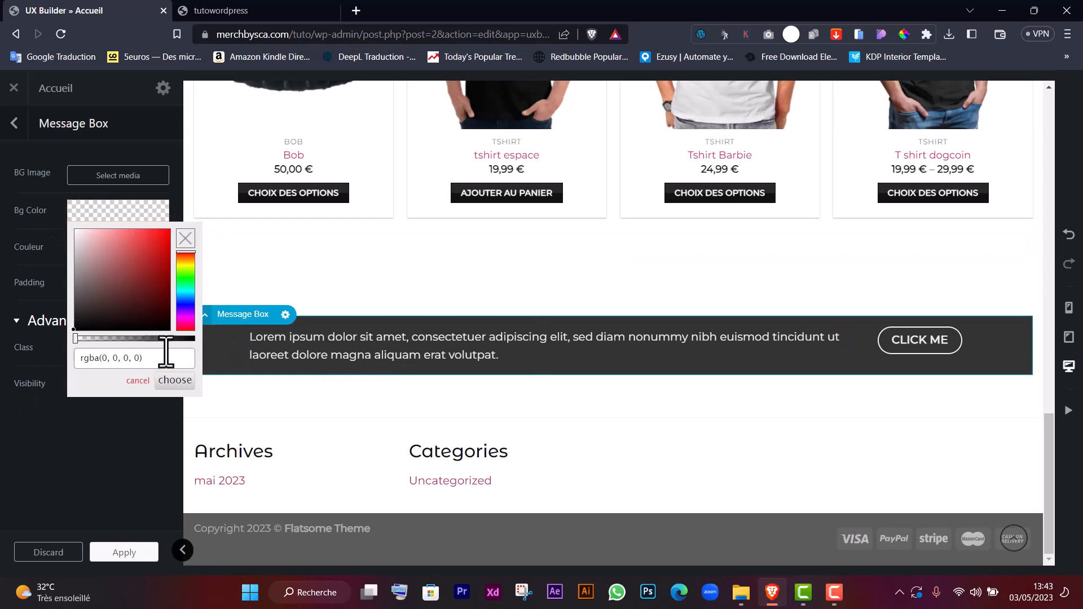
left_click(192, 339)
left_click_drag(195, 339, 200, 346)
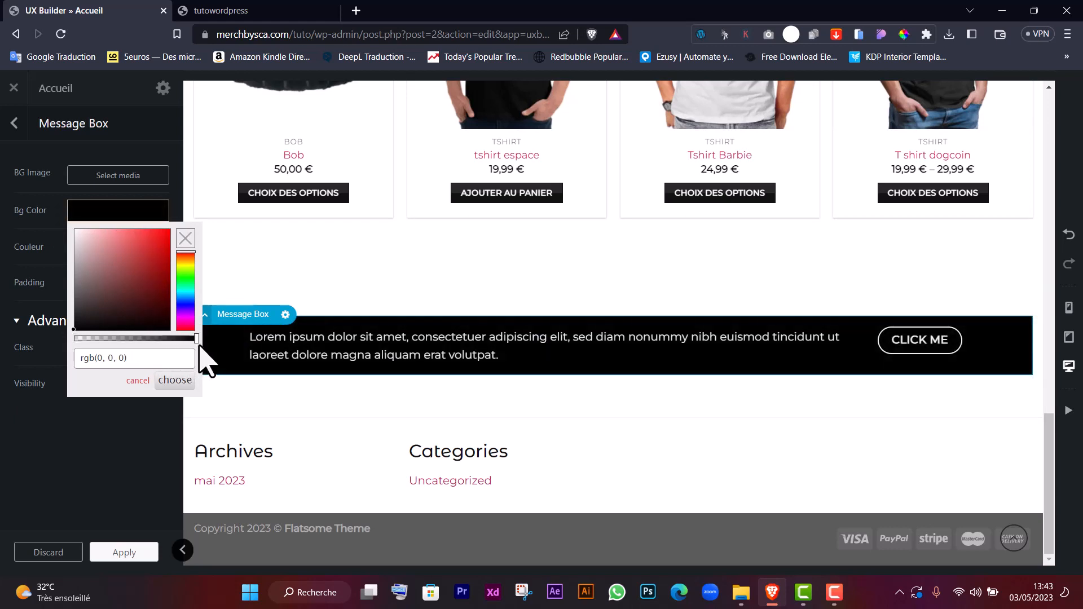
left_click(101, 442)
Step: Set the background colour of the section containing the message box to black, rgb(0, 0, 0)
left_click(219, 291)
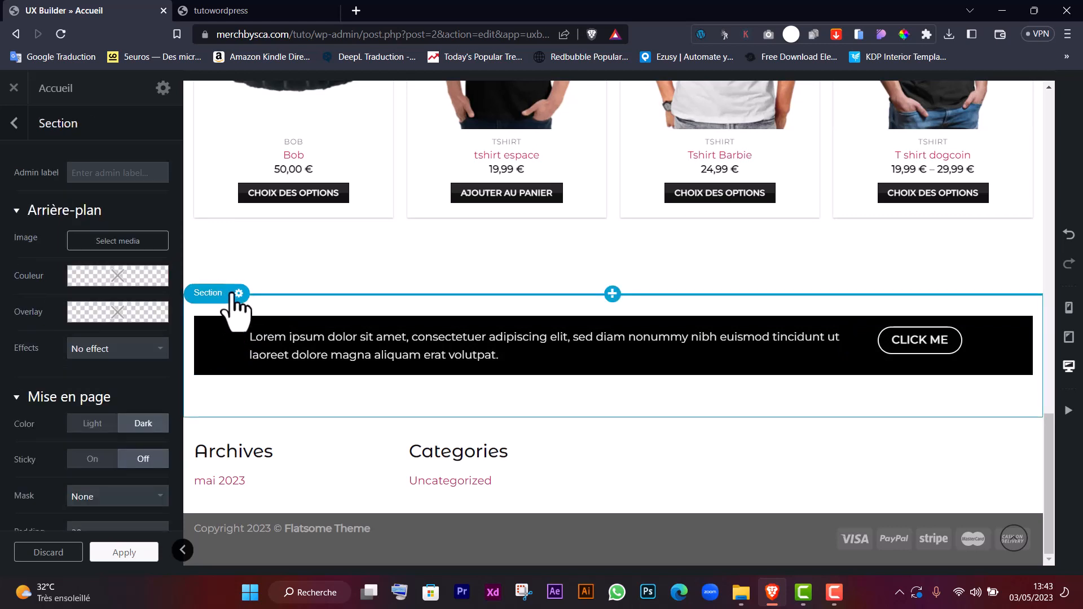
left_click(239, 293)
left_click(215, 333)
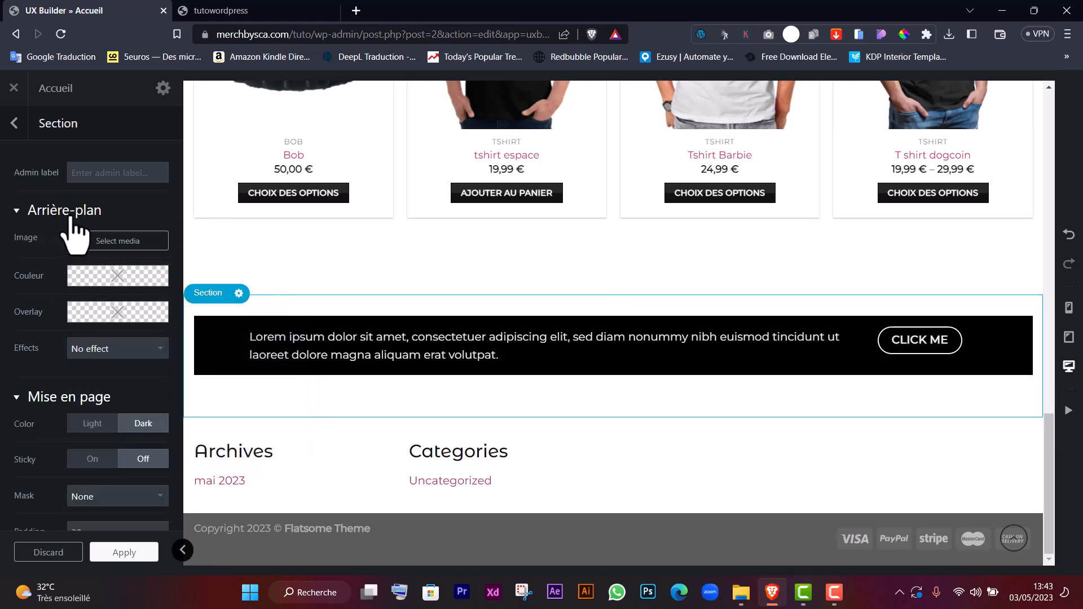
left_click(119, 280)
left_click_drag(109, 367, 65, 423)
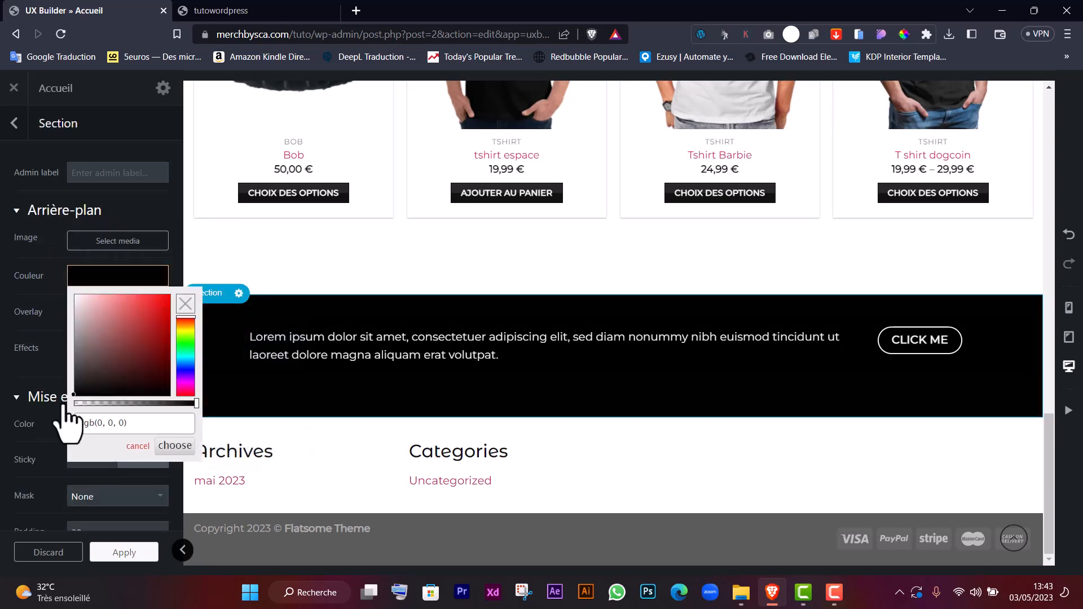
left_click(2, 428)
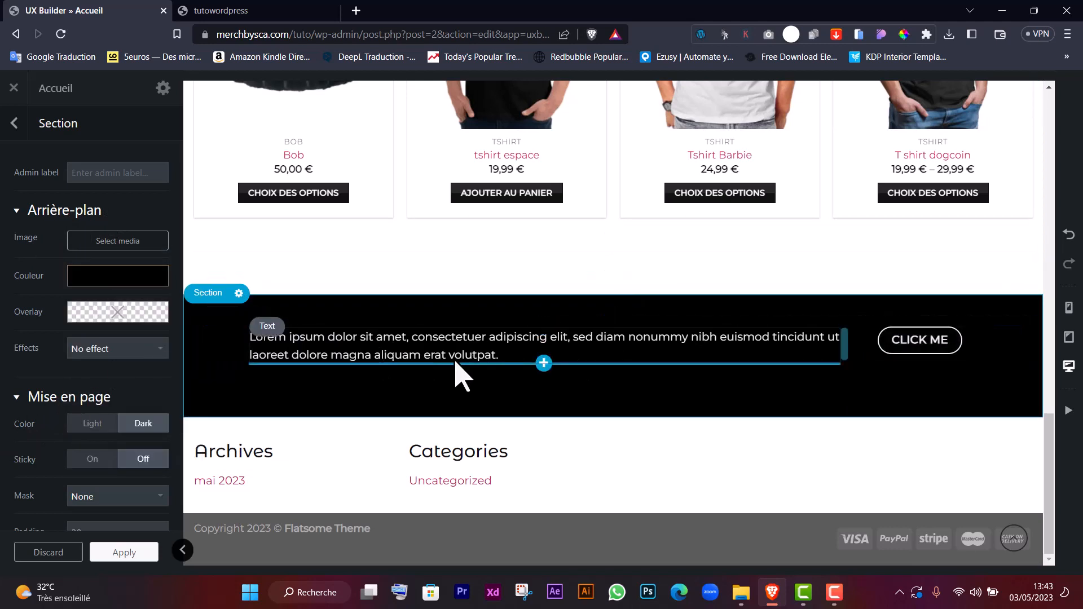
Step: Add a simple headline Text element to the message box's 9/12 column, beneath the existing paragraph
left_click(261, 340)
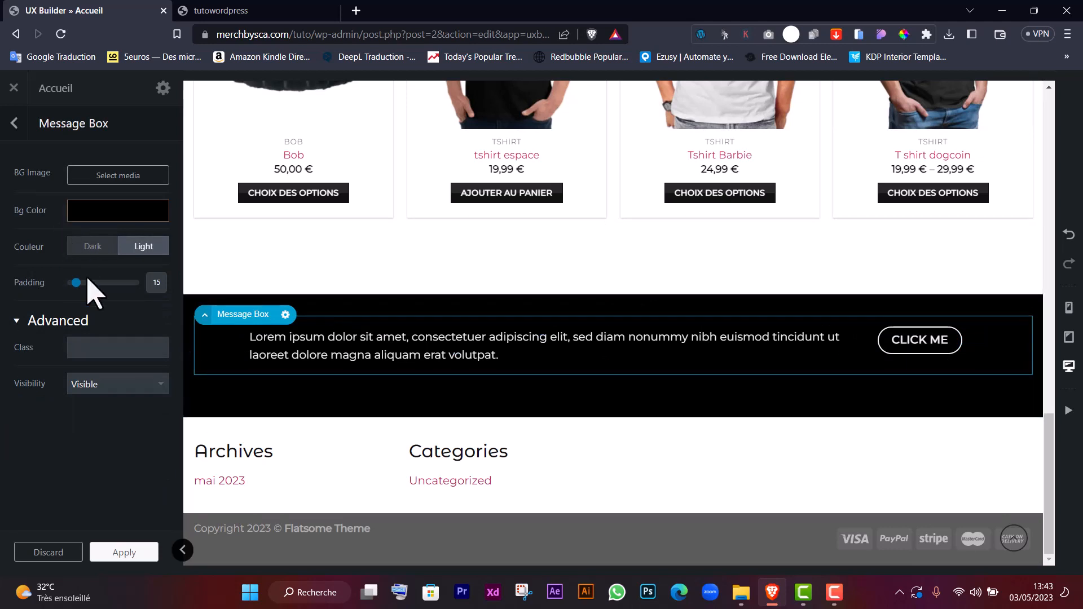
left_click(10, 122)
scroll(63, 337, "down", 7)
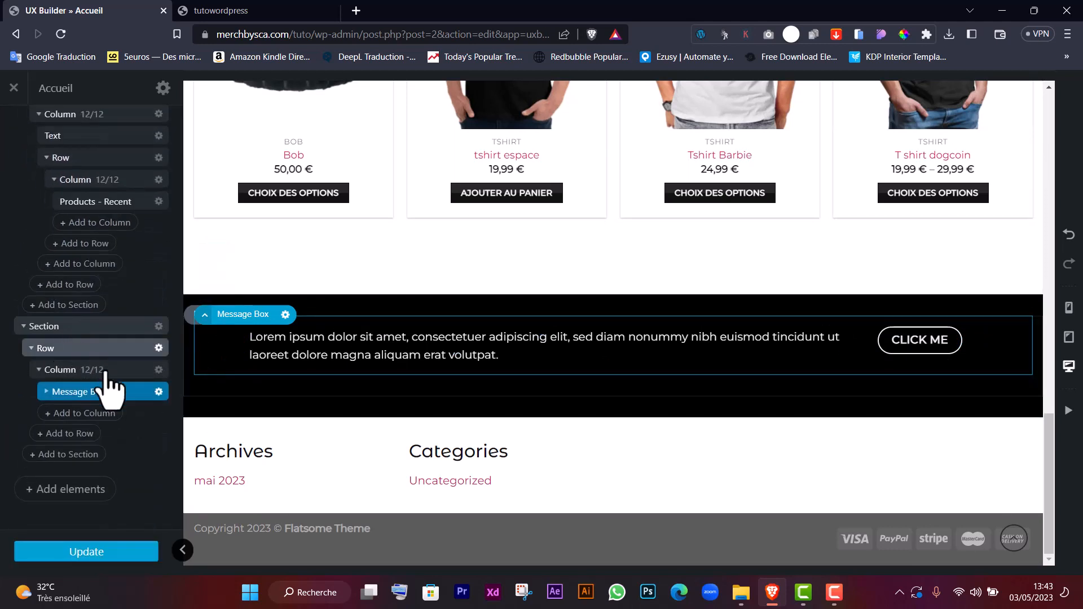
left_click(47, 391)
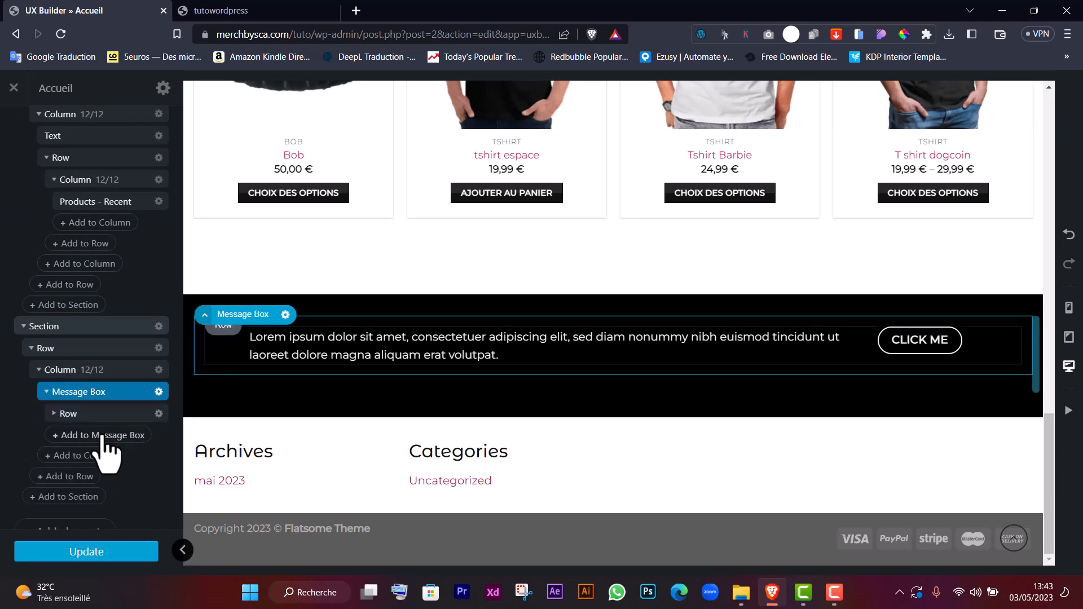
left_click(54, 420)
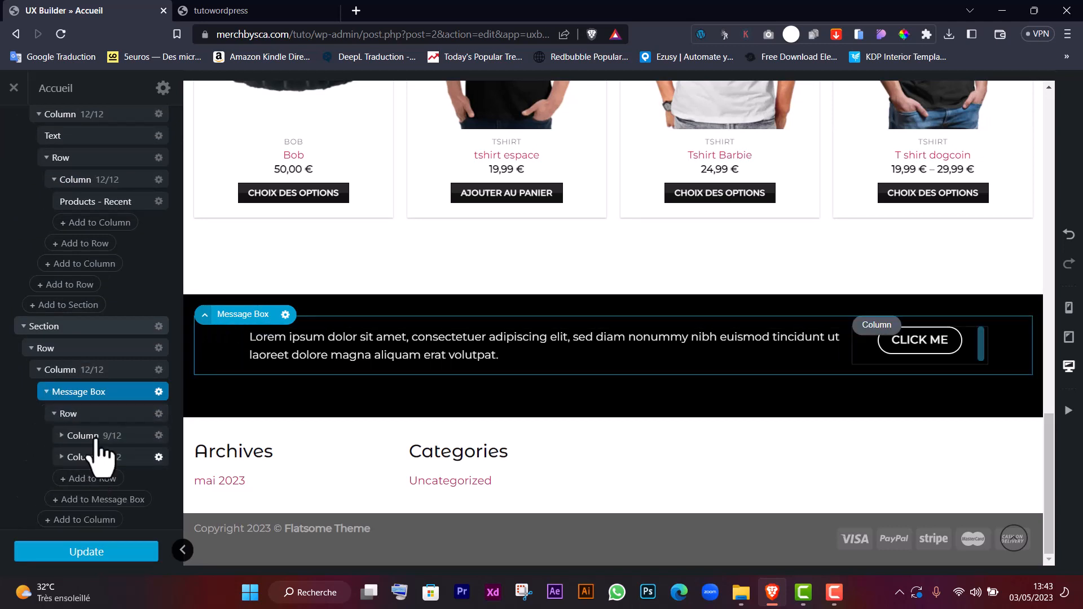
left_click(61, 458)
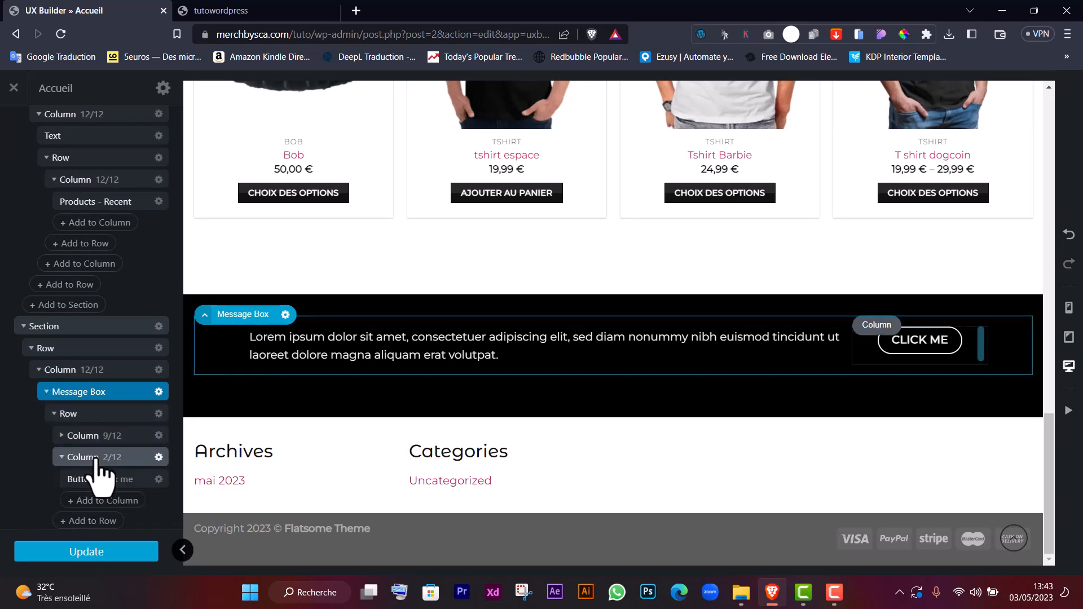
left_click(76, 437)
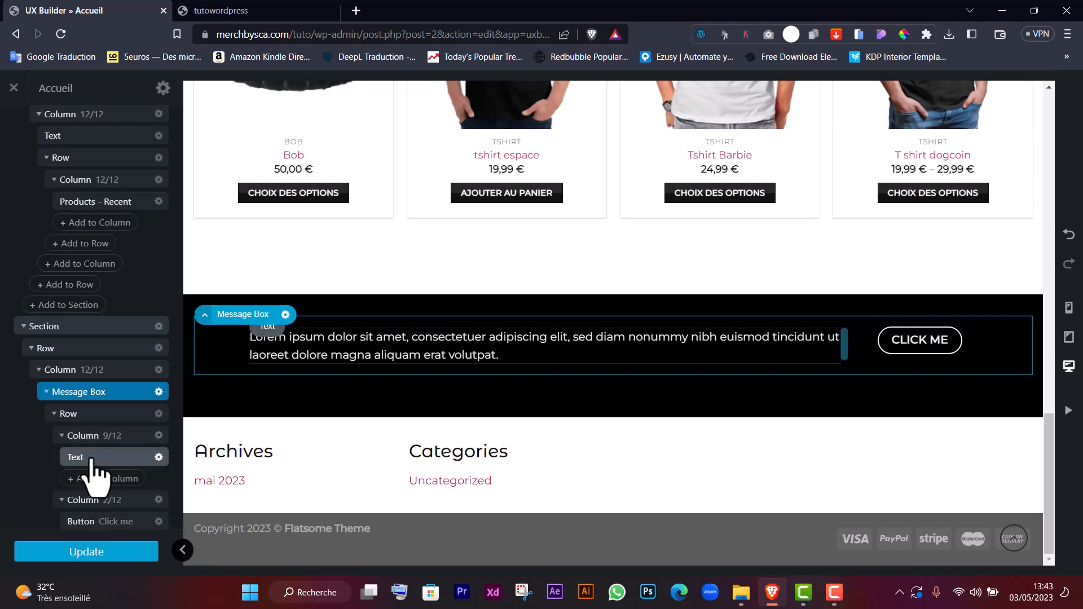
left_click(96, 465)
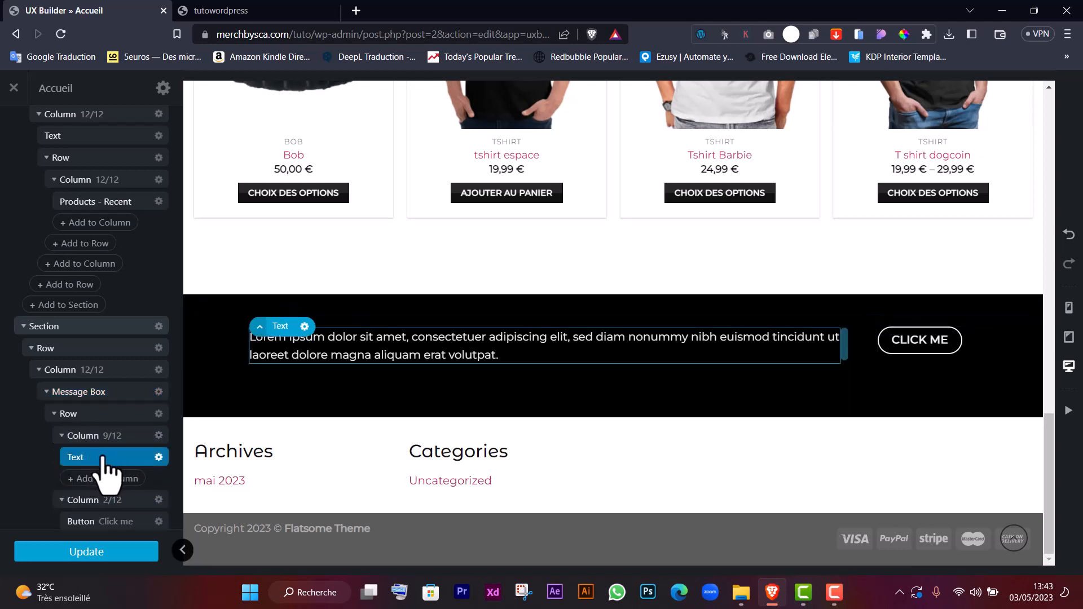
left_click(99, 478)
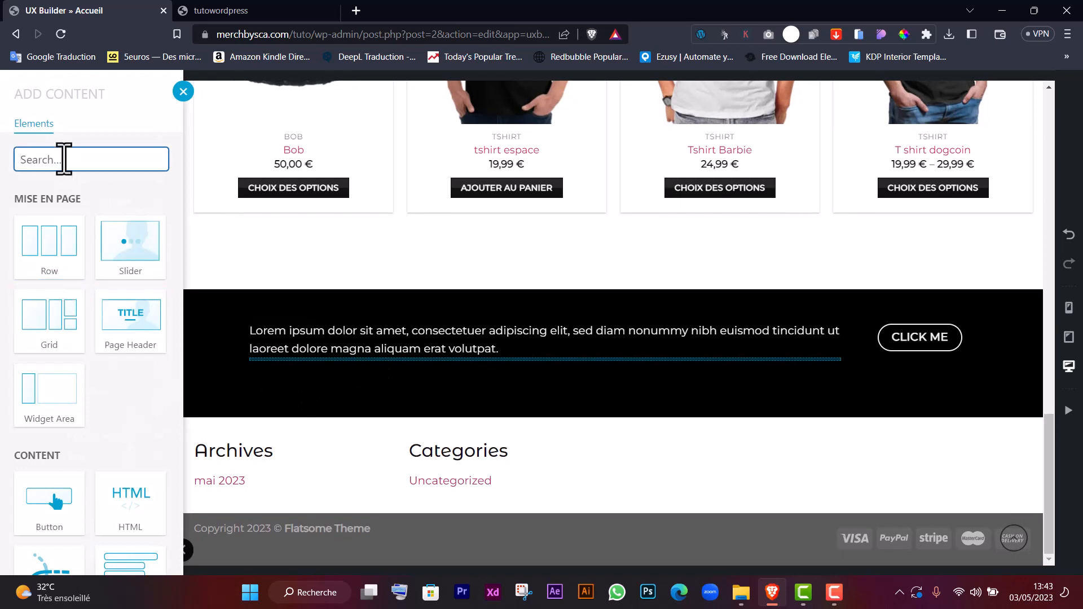
type("text")
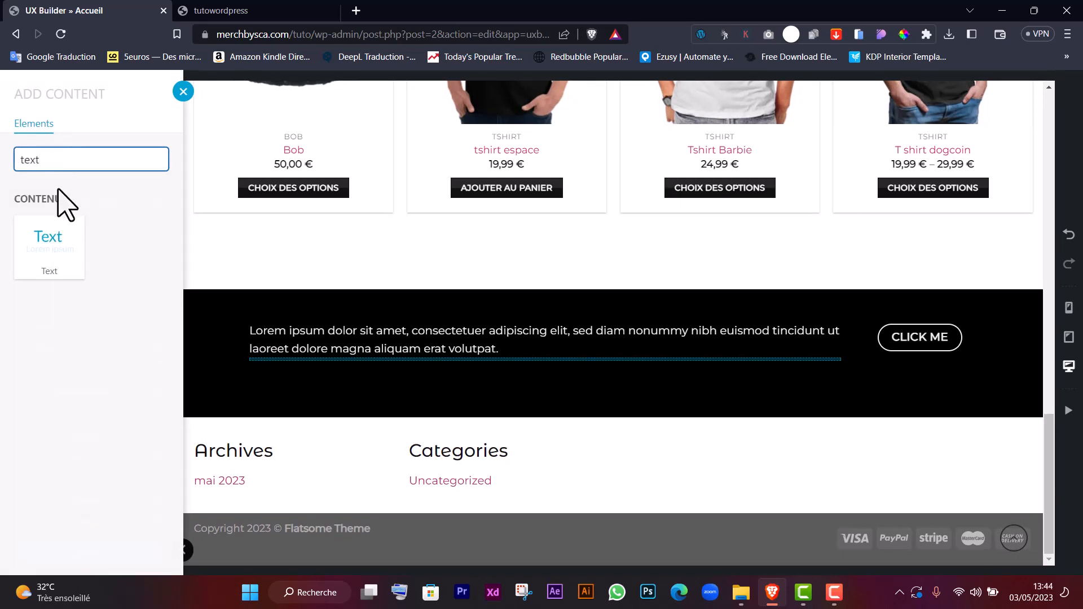
left_click(50, 241)
left_click(54, 296)
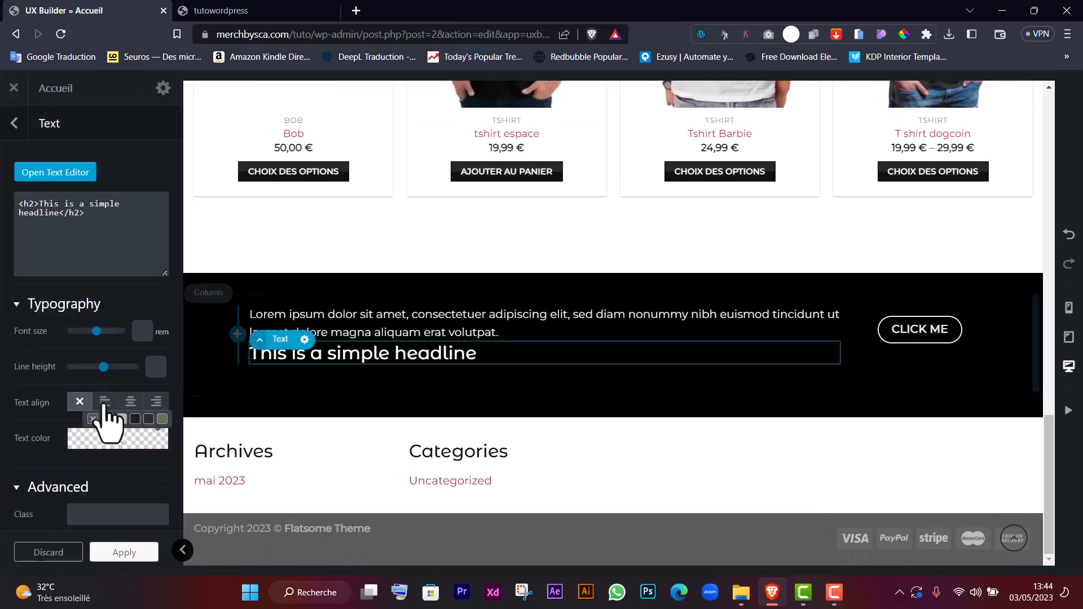
Step: Move the new headline above the paragraph text in the message box's 9/12 column
left_click(17, 121)
scroll(34, 338, "down", 6)
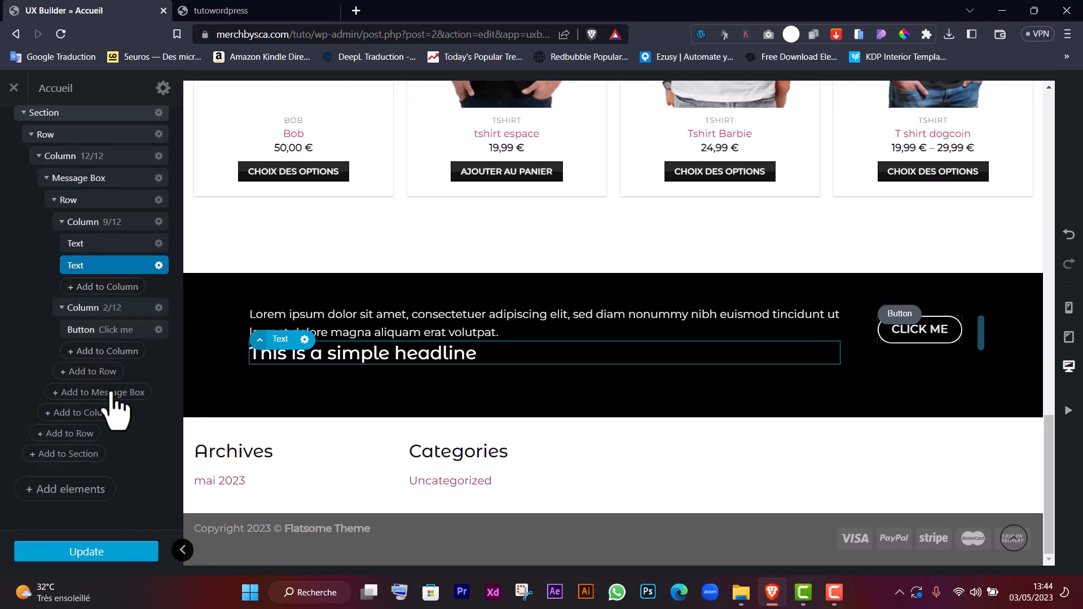
left_click_drag(97, 271, 90, 242)
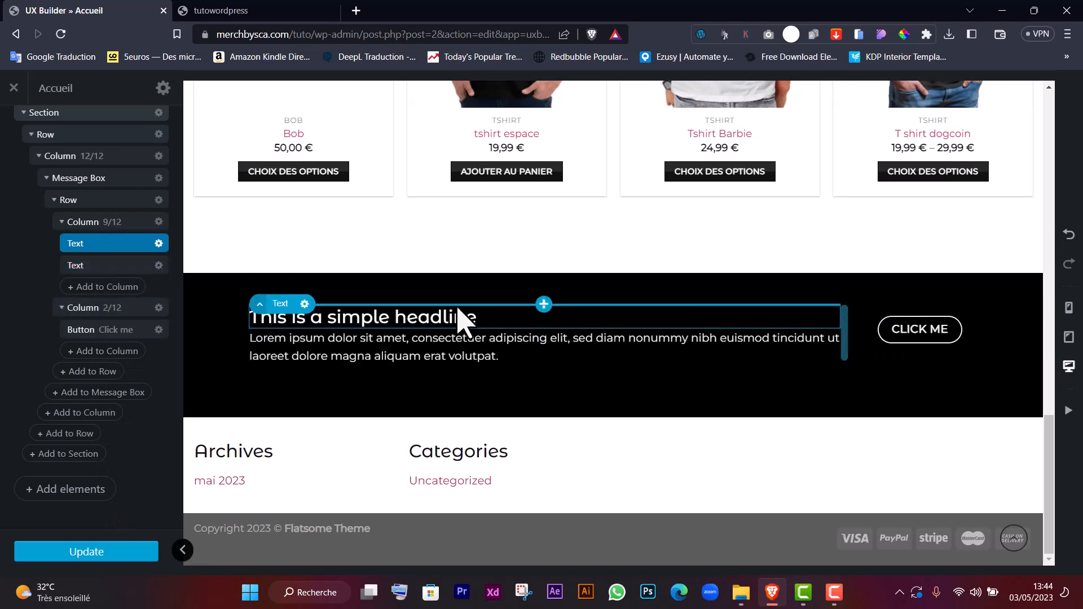
Step: Set the font size of the message box headline to 1.95 rem
left_click(454, 327)
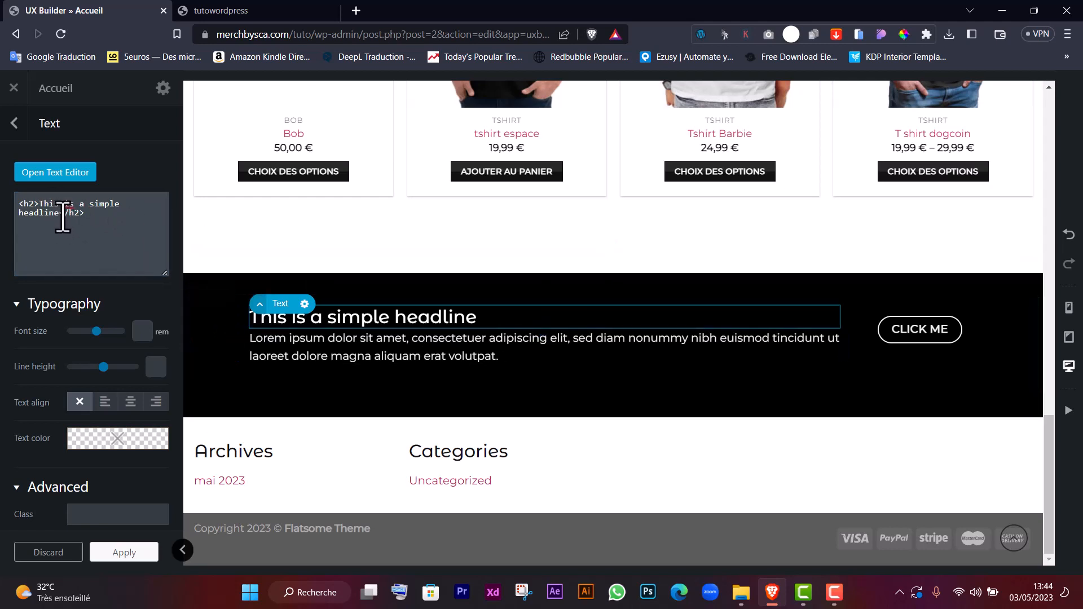
left_click_drag(58, 213, 31, 209)
left_click(95, 249)
left_click_drag(95, 332, 92, 332)
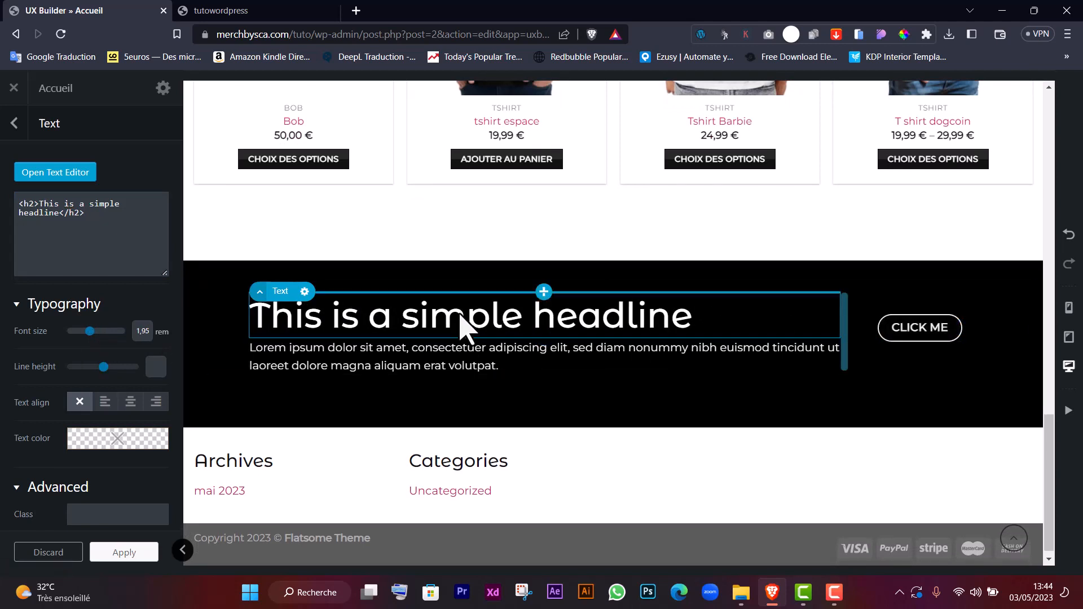
Step: Copy "Lorem ipsum dolor" from the message box paragraph and replace the headline text with it
left_click(364, 356)
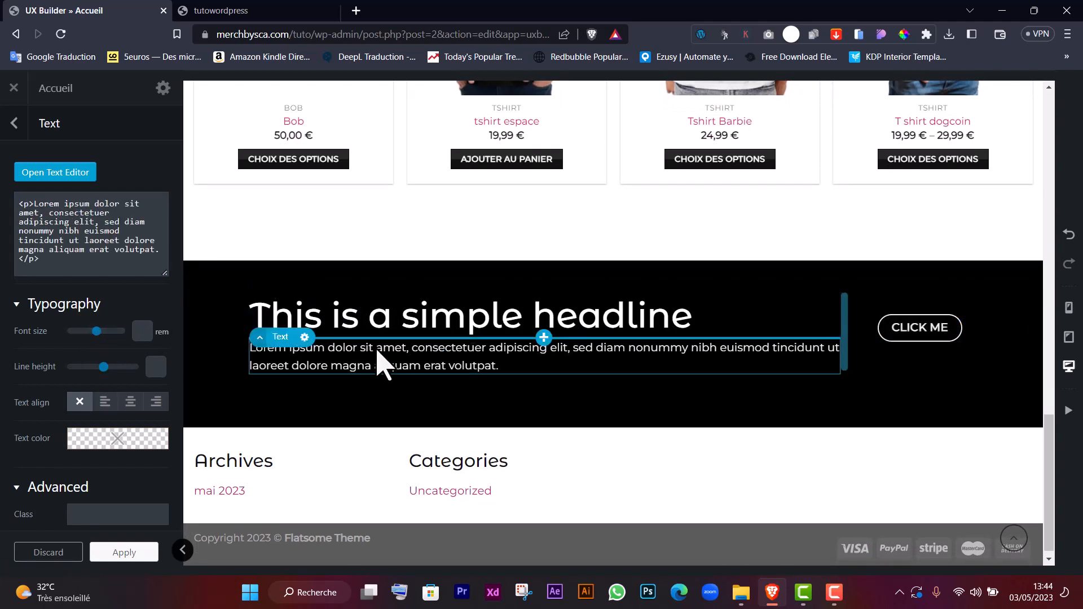
double_click(376, 351)
left_click_drag(109, 200, 3, 189)
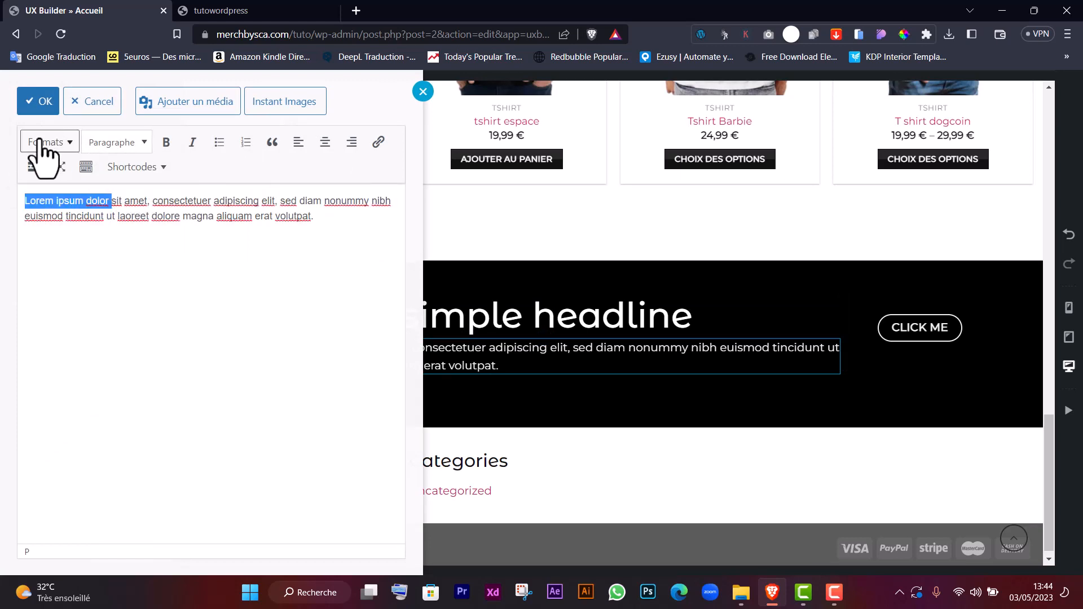
left_click(38, 101)
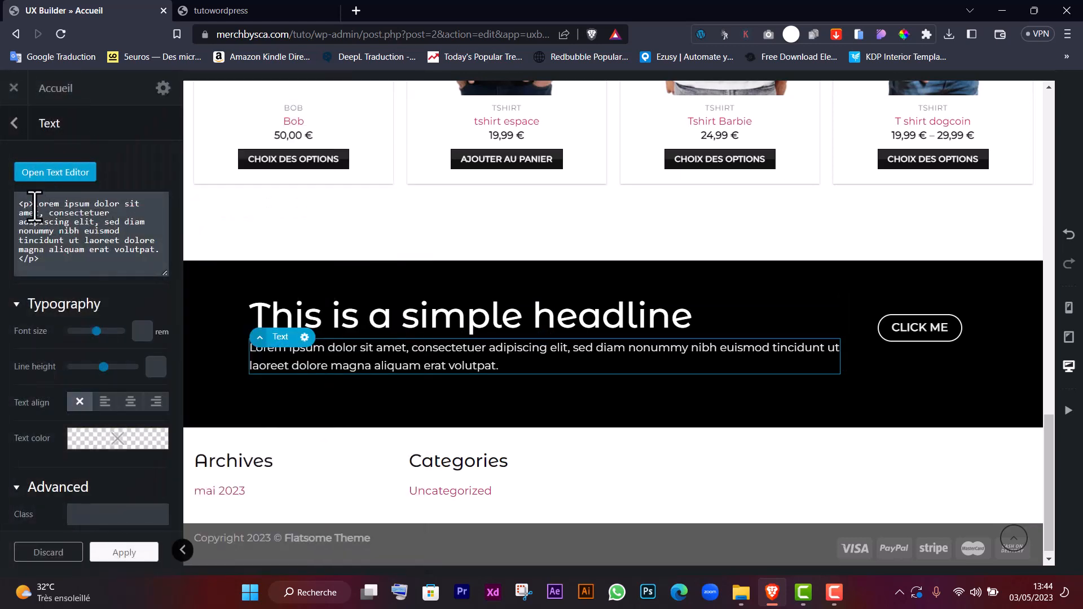
left_click(515, 317)
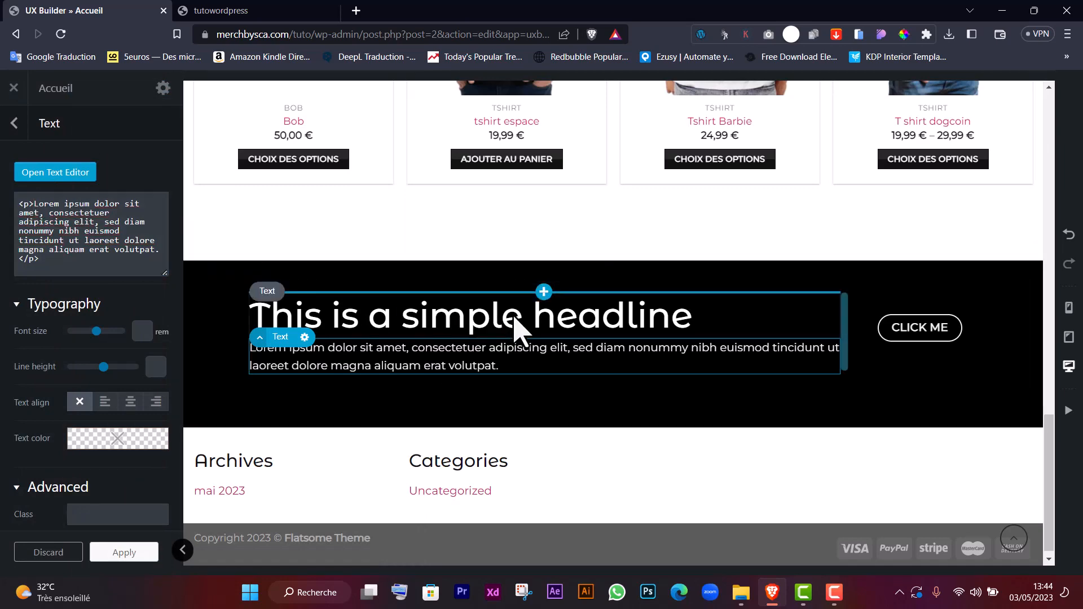
scroll(583, 269, "down", 5)
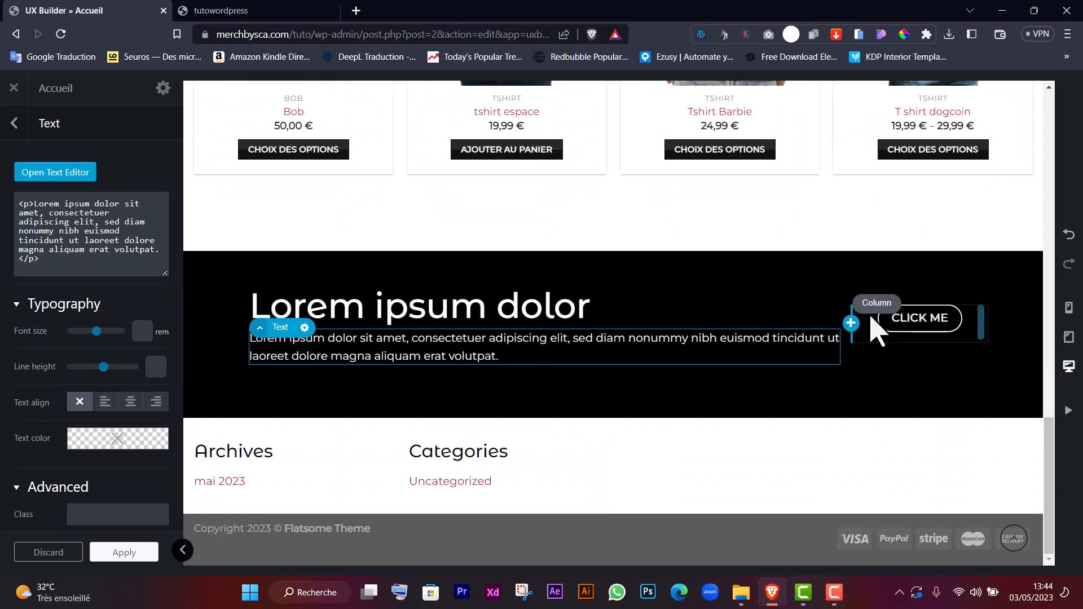
Step: Keep the message box button's colour White and set its style to Default
left_click(908, 322)
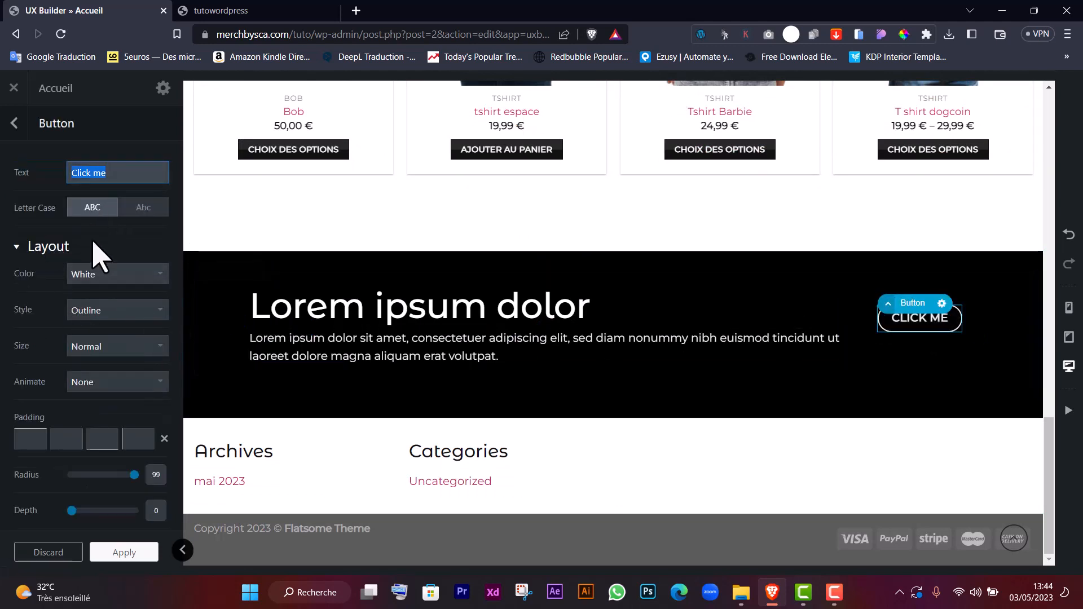
left_click(101, 275)
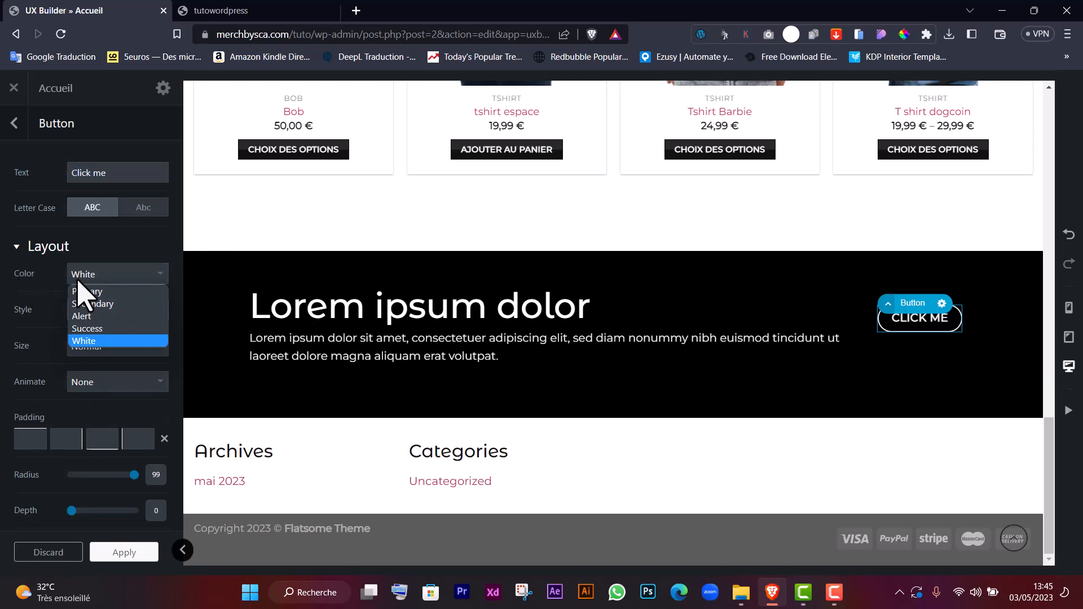
left_click(115, 341)
left_click(106, 316)
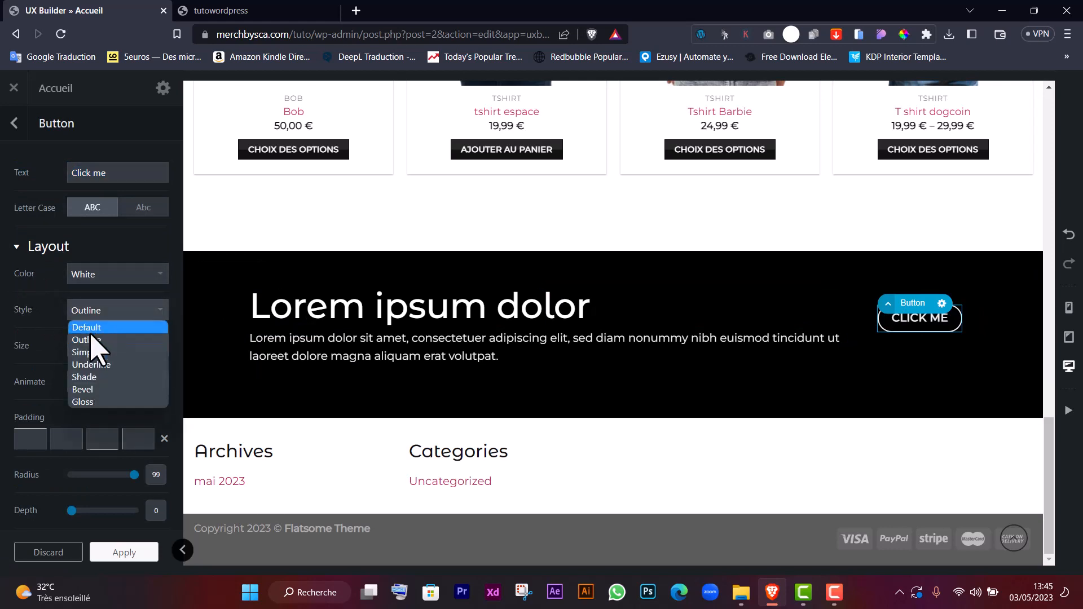
left_click(97, 340)
left_click(99, 314)
left_click(96, 351)
left_click(95, 314)
left_click(95, 329)
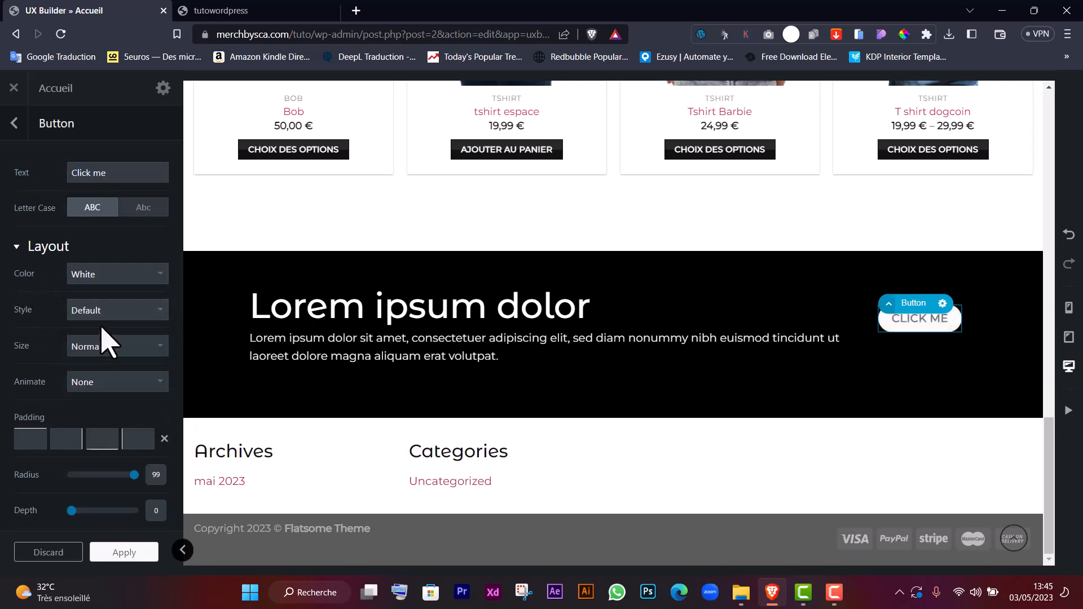
Step: Set the message box button's corner radius to 0 and its size to X-Large
left_click(90, 346)
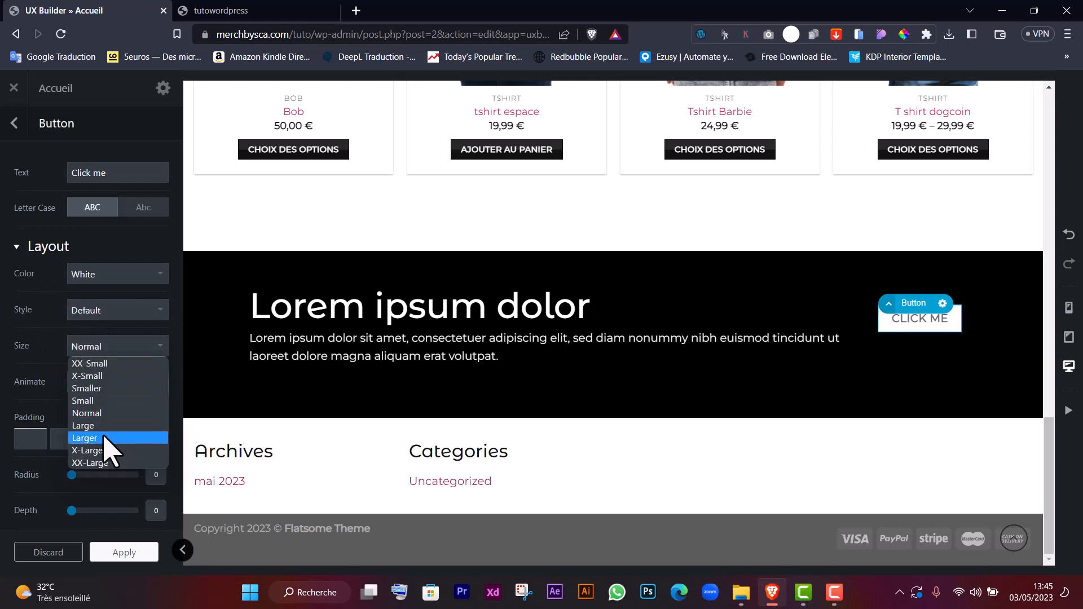
left_click(107, 466)
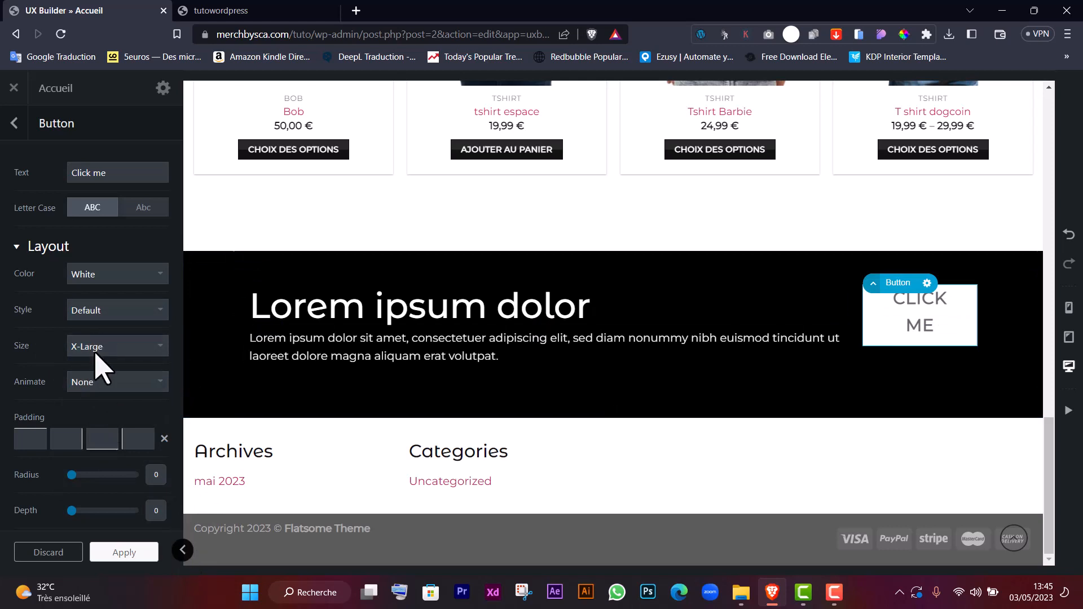
Step: Set the message box button's size to Large and change its text to "Découvrir"
left_click(96, 347)
left_click(107, 443)
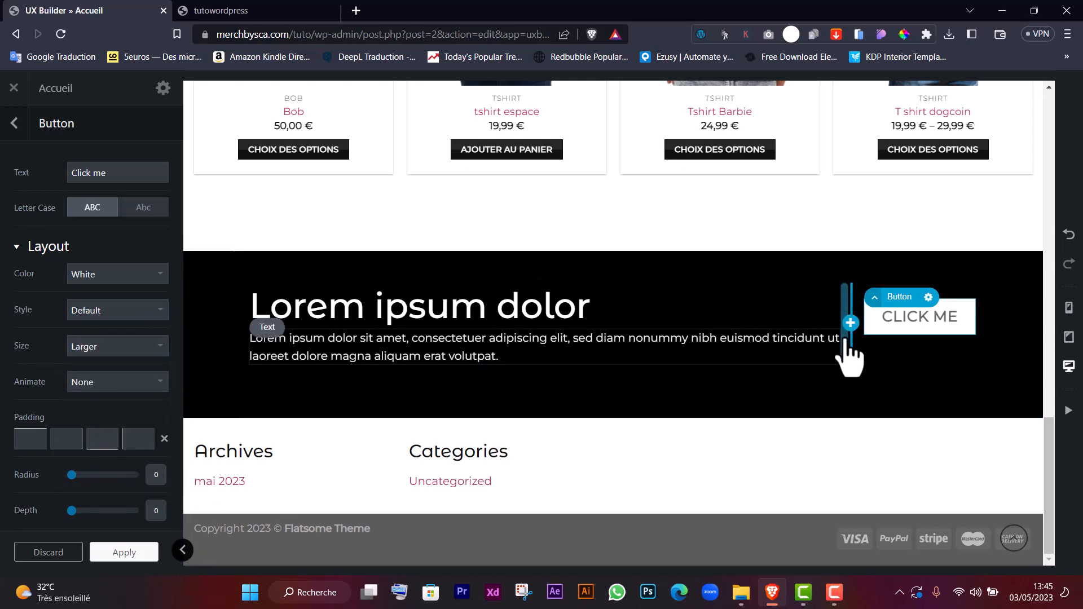
left_click(96, 346)
left_click(97, 424)
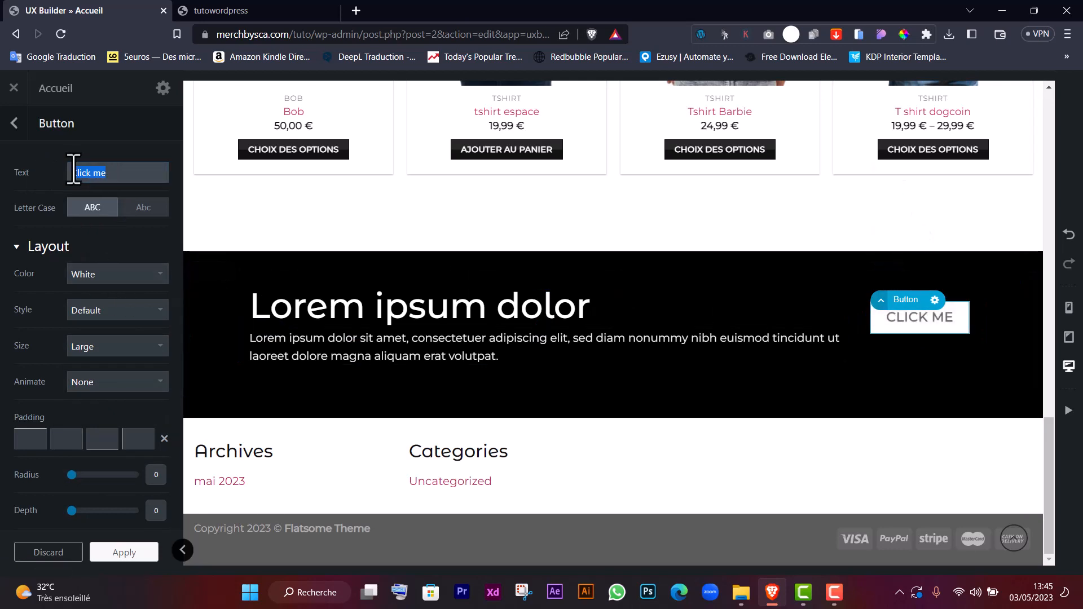
type("Découvrir")
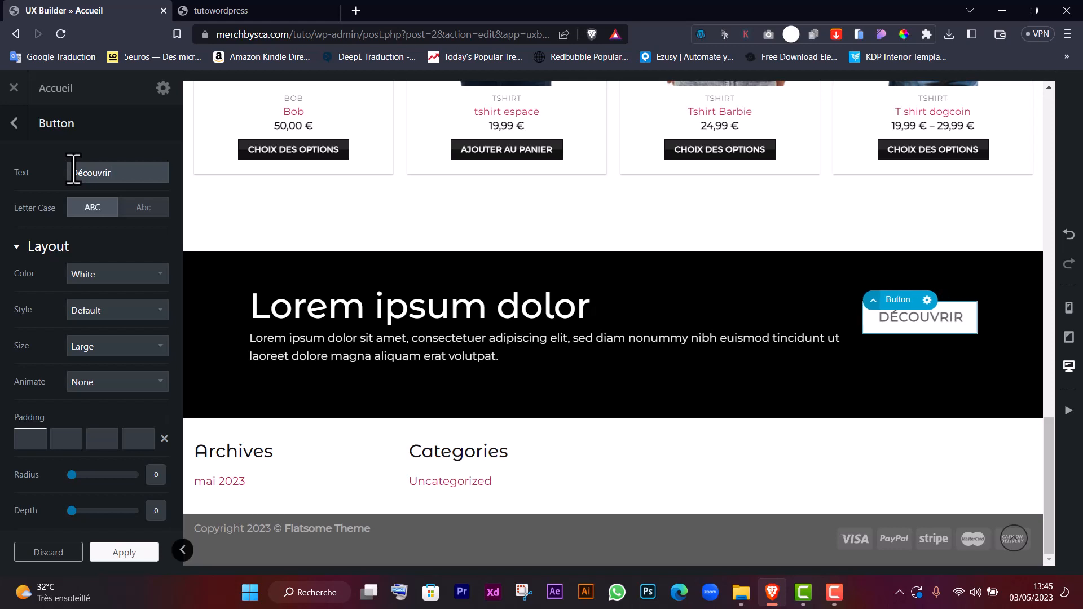
left_click(611, 285)
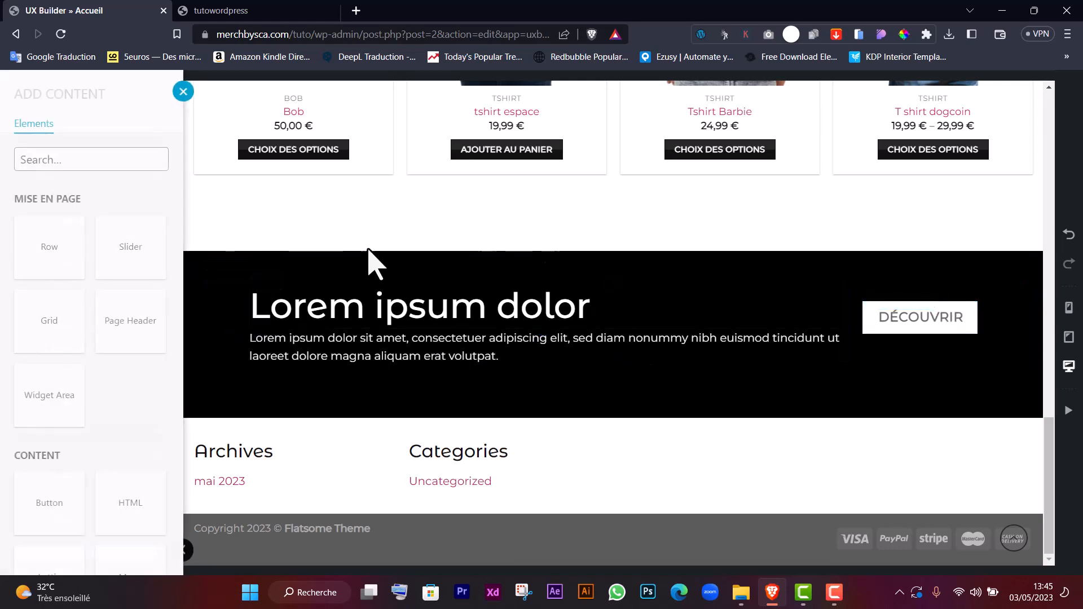
key("Escape")
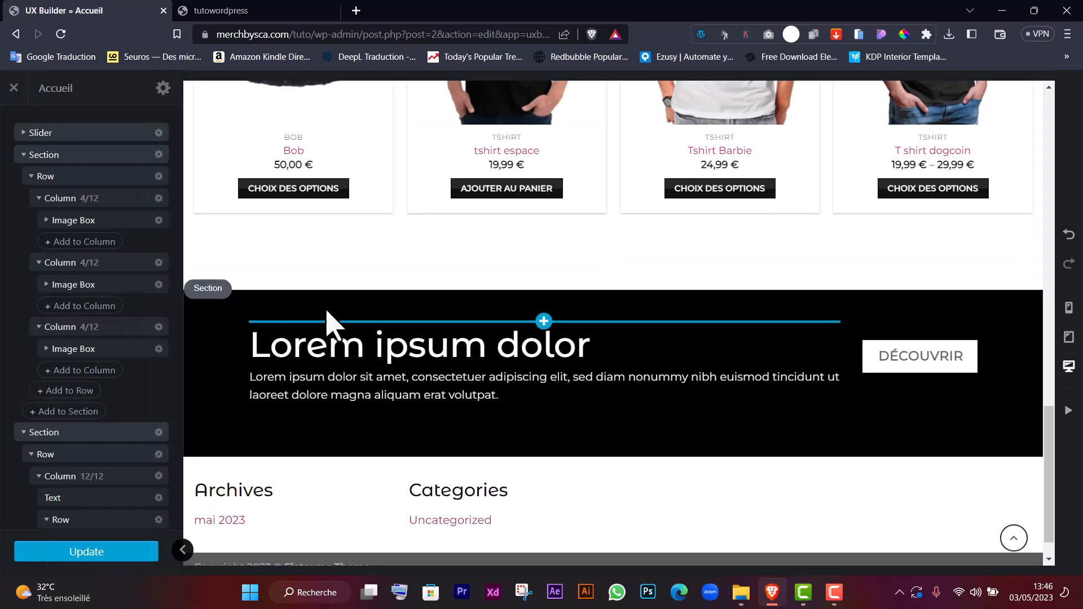
Step: Set the green hanging-hoodie mockup from the media library as the background image of the message box section
left_click(204, 294)
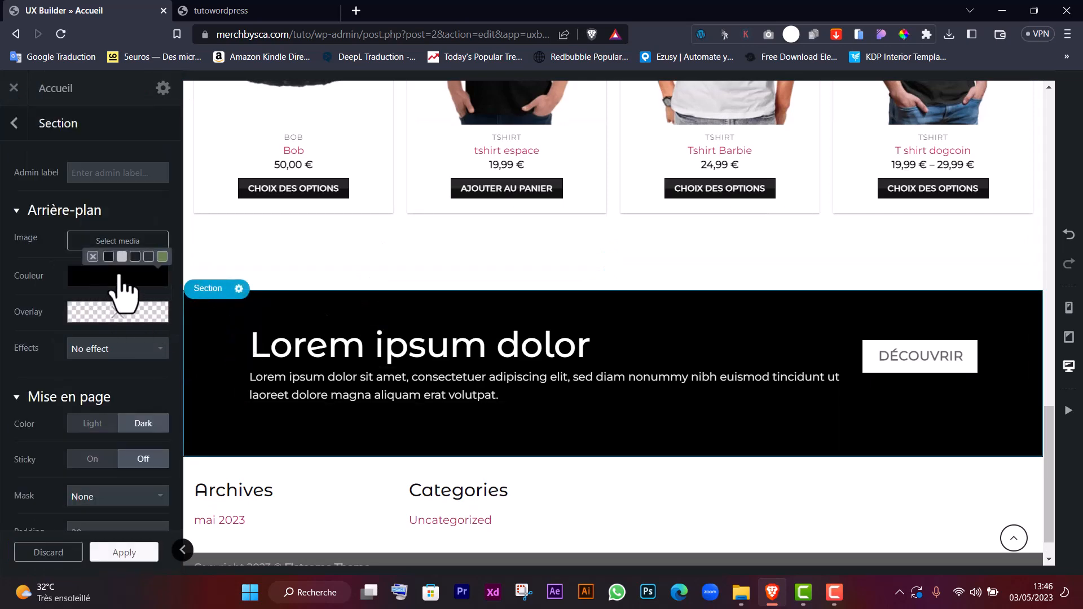
left_click(125, 242)
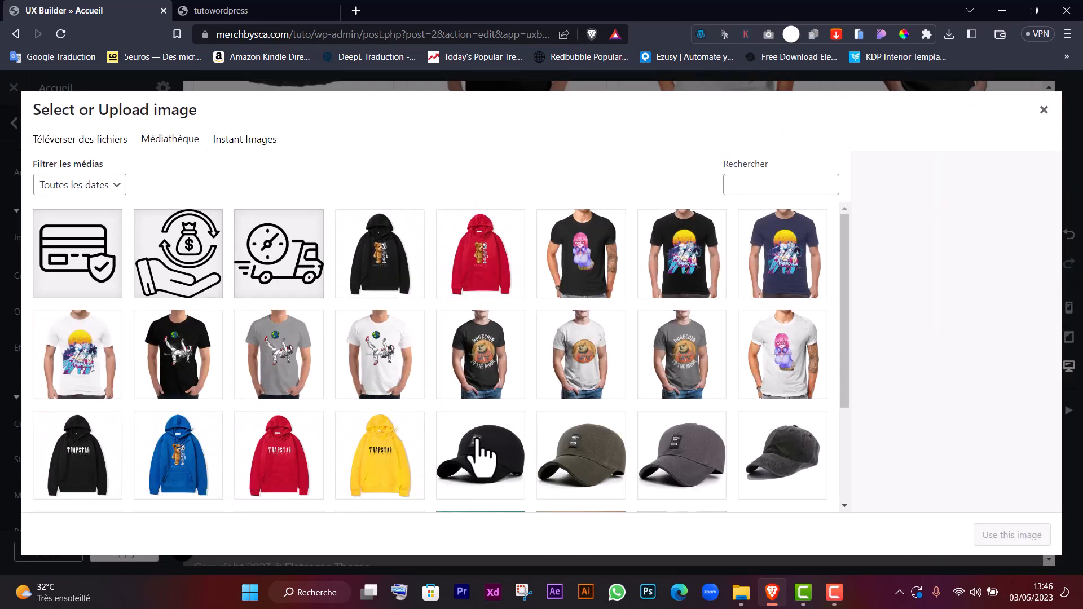
scroll(496, 429, "down", 5)
left_click(496, 404)
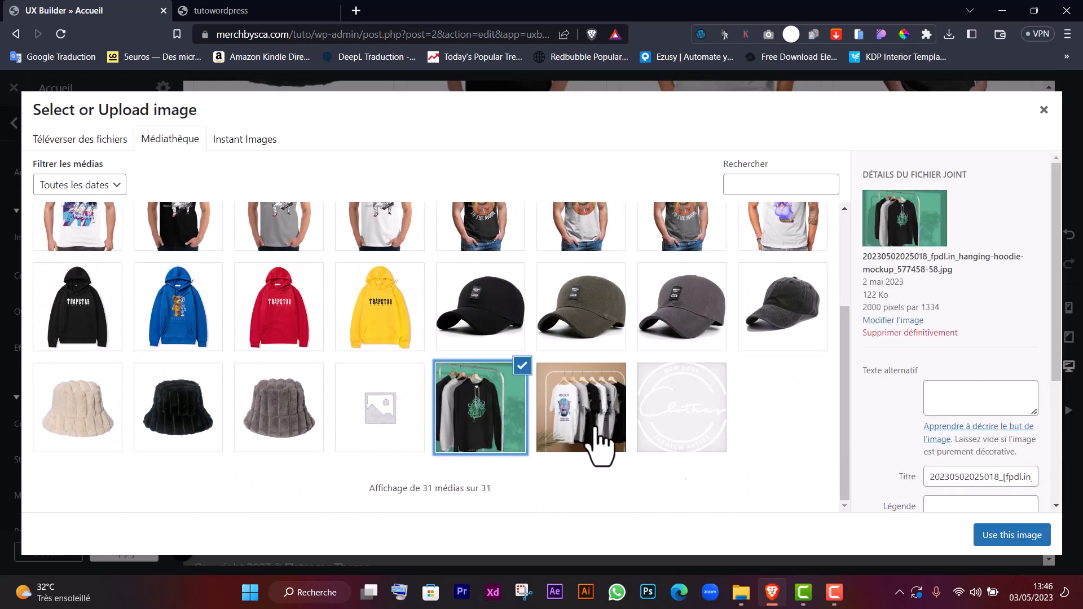
left_click(989, 543)
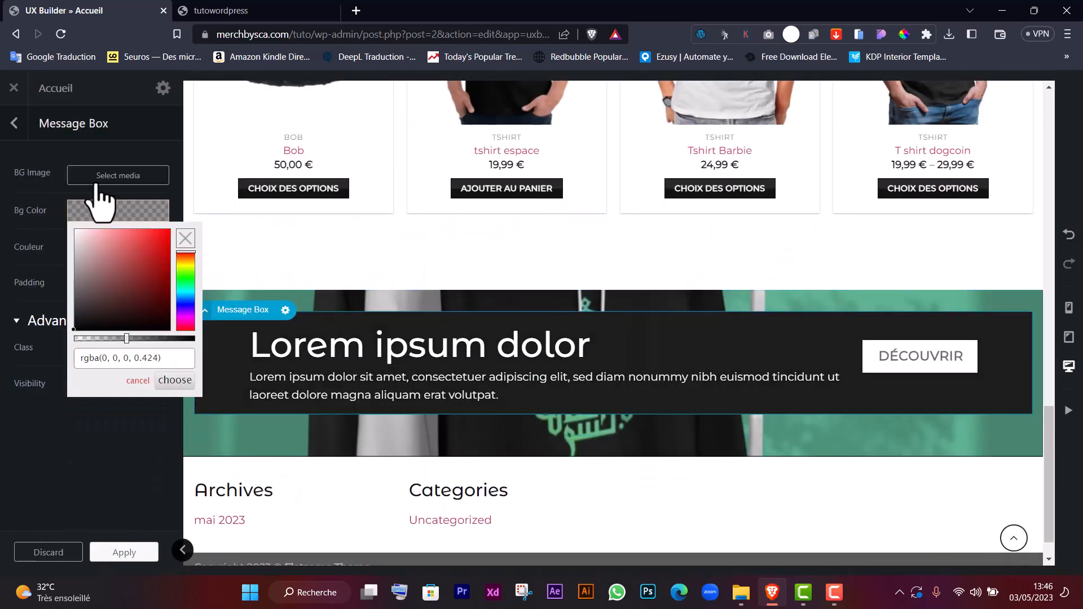
Step: Set the same green hanging-hoodie mockup as the background image of the message box itself
left_click(128, 183)
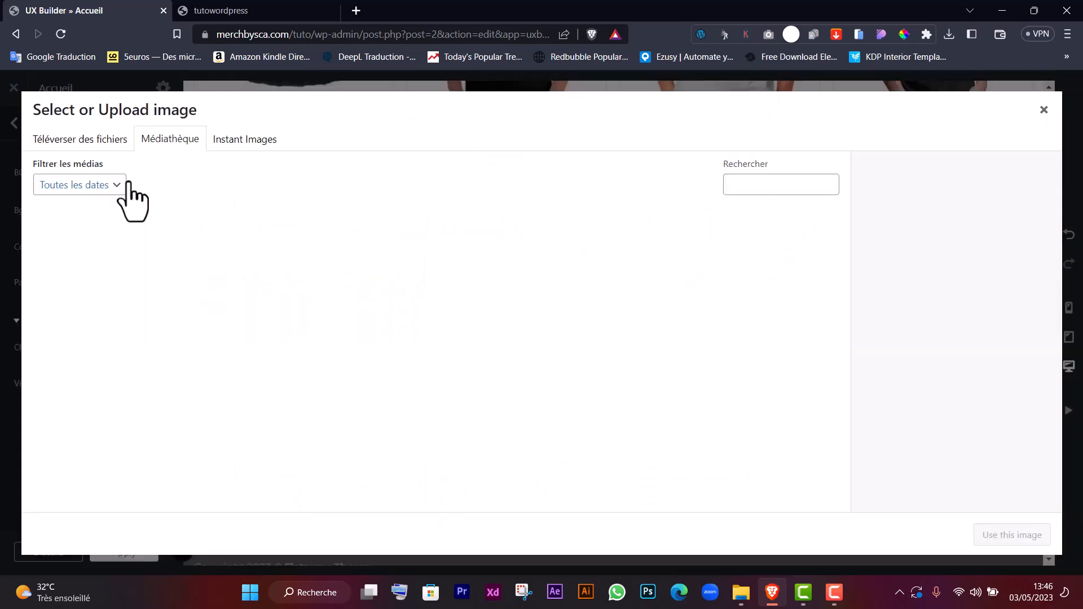
scroll(459, 346, "down", 3)
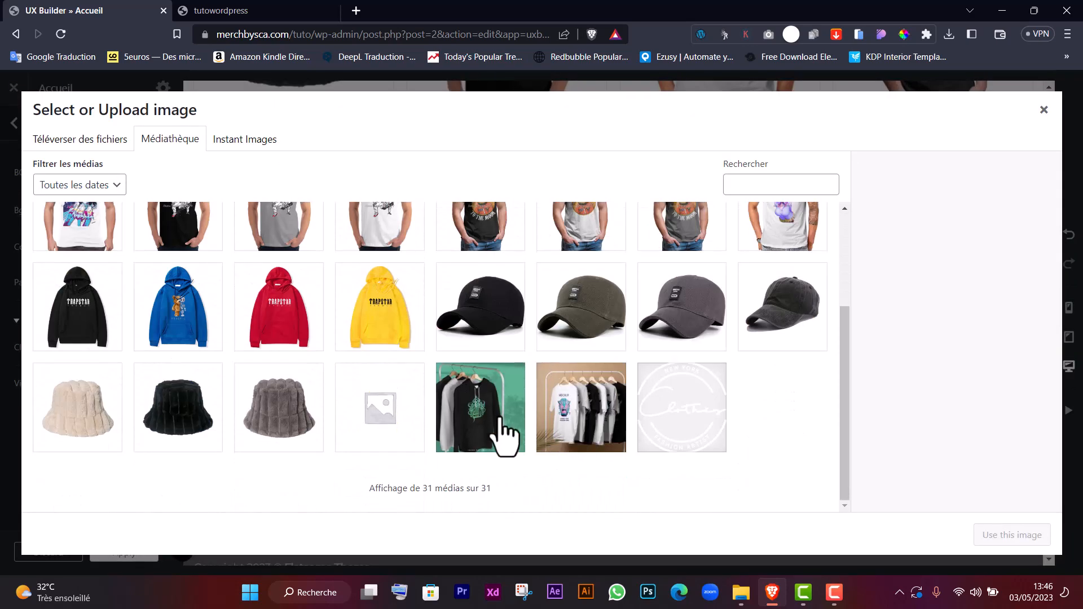
left_click(500, 429)
left_click(1030, 541)
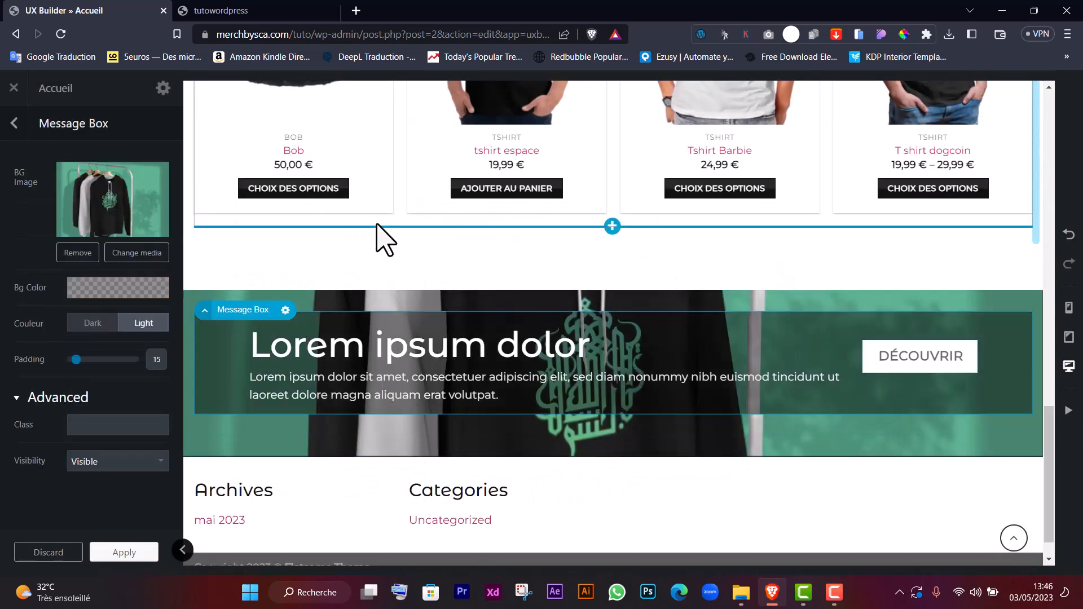
scroll(269, 291, "down", 1)
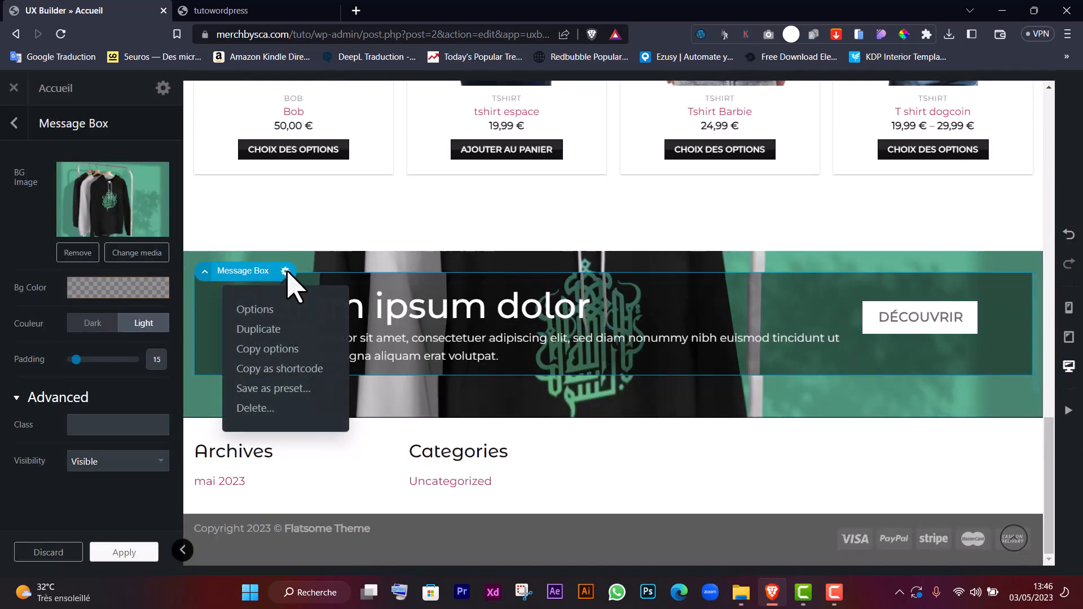
mouse_move(285, 270)
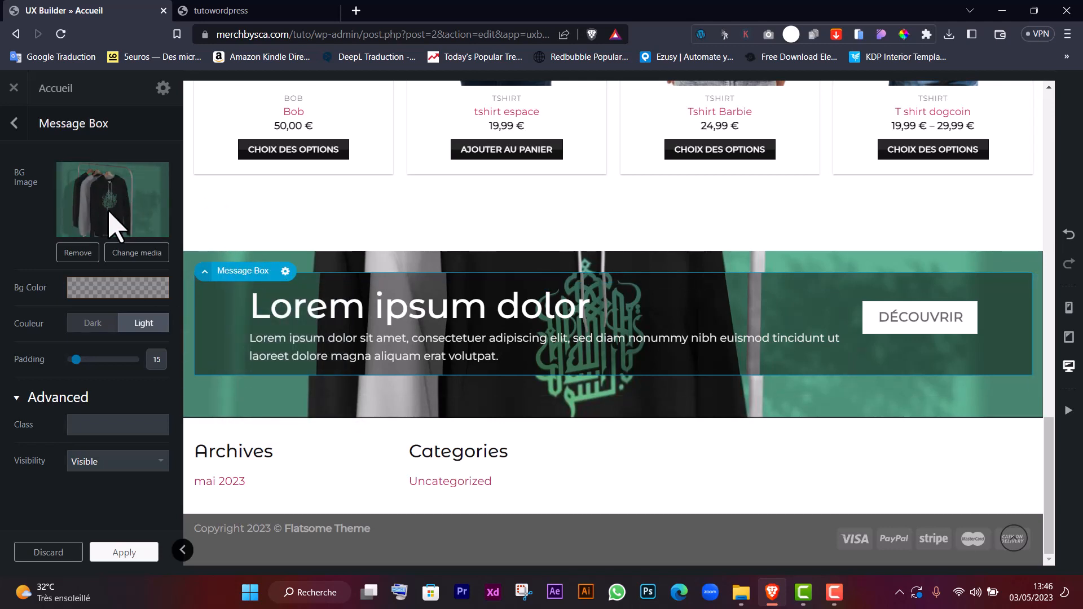
Step: Slightly raise the opacity of the message box's black background colour
left_click(100, 289)
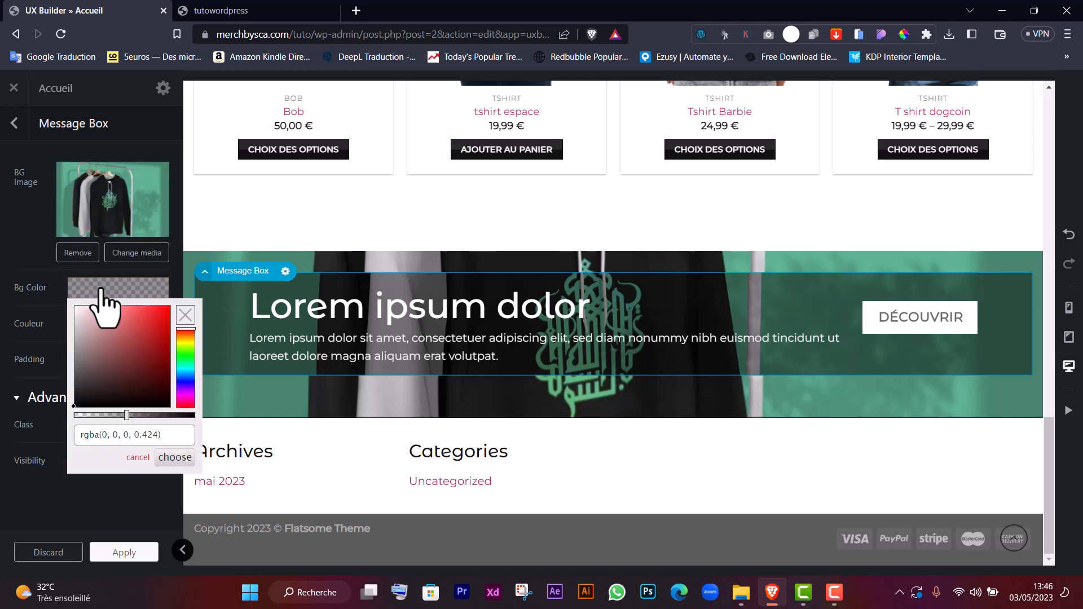
mouse_move(137, 415)
left_mouse_down()
mouse_move(168, 417)
mouse_move(109, 416)
mouse_move(140, 416)
left_mouse_up()
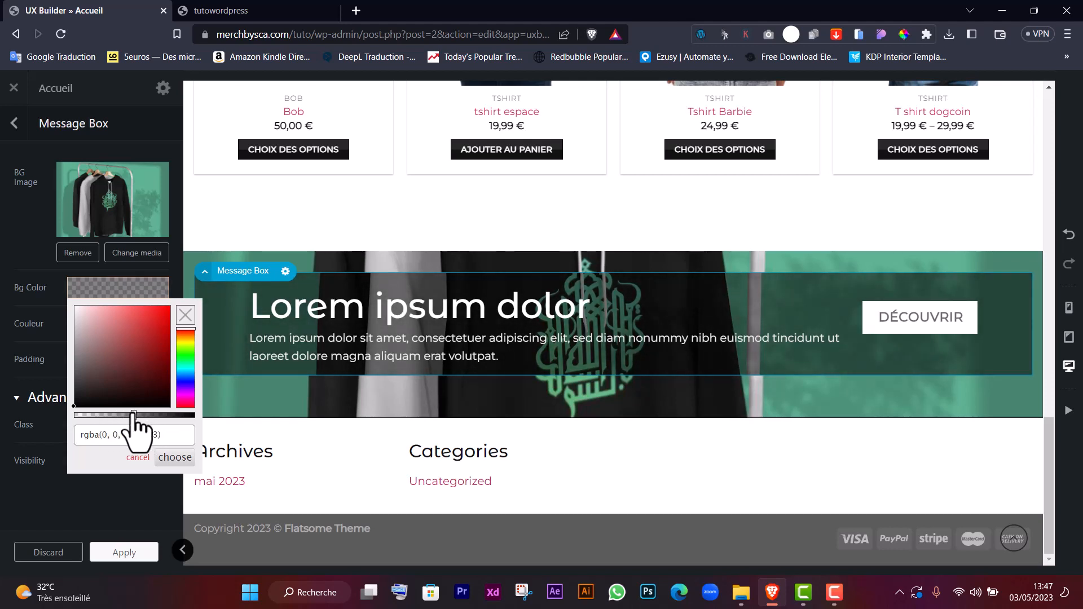
left_click(29, 270)
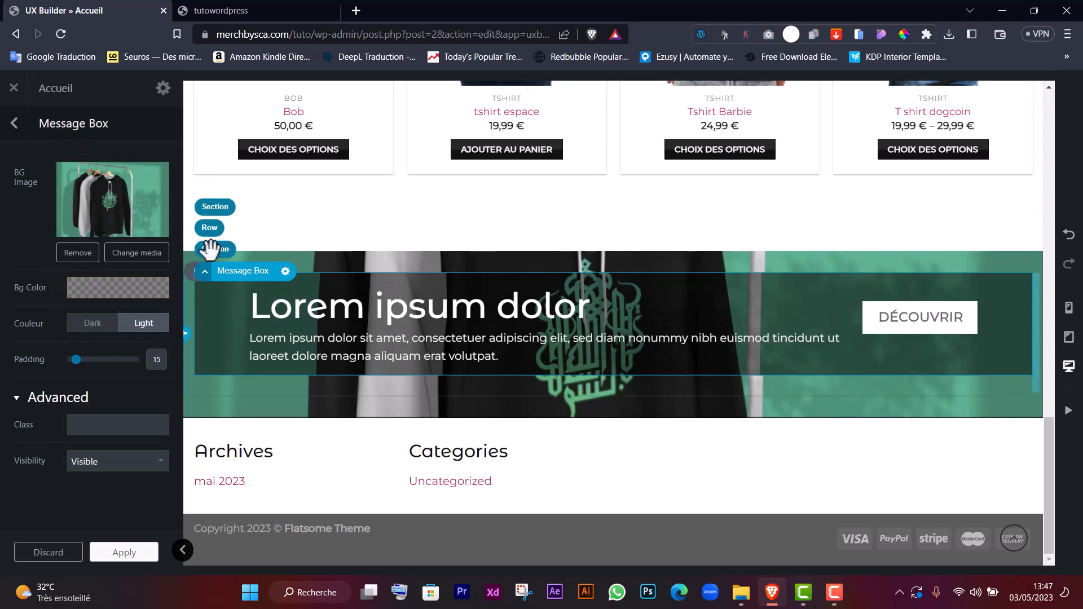
Step: Clear the background colour of the section containing the message box and apply the section settings
left_click(217, 206)
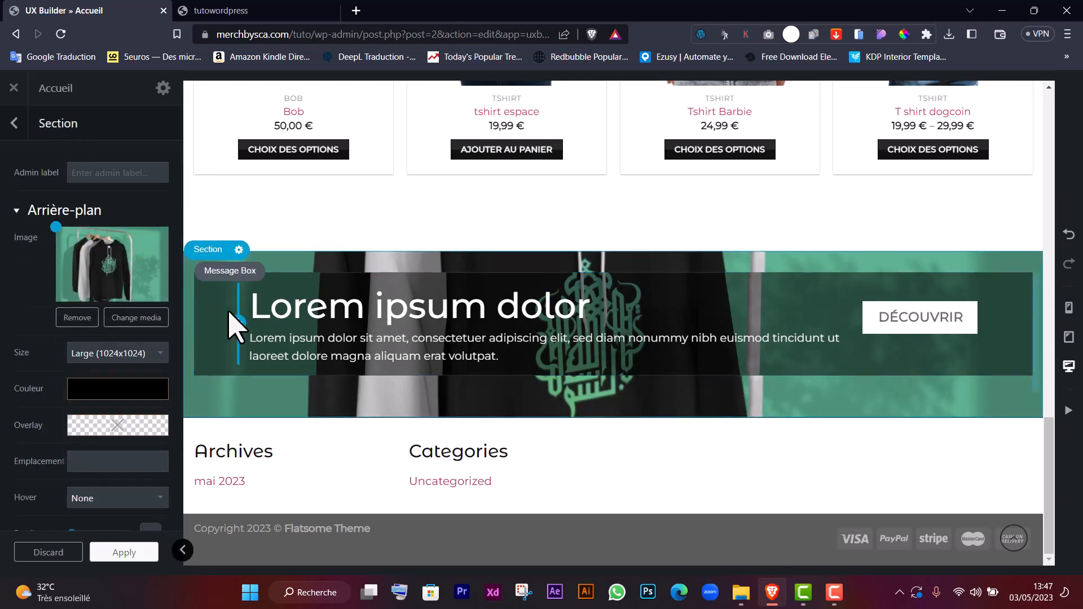
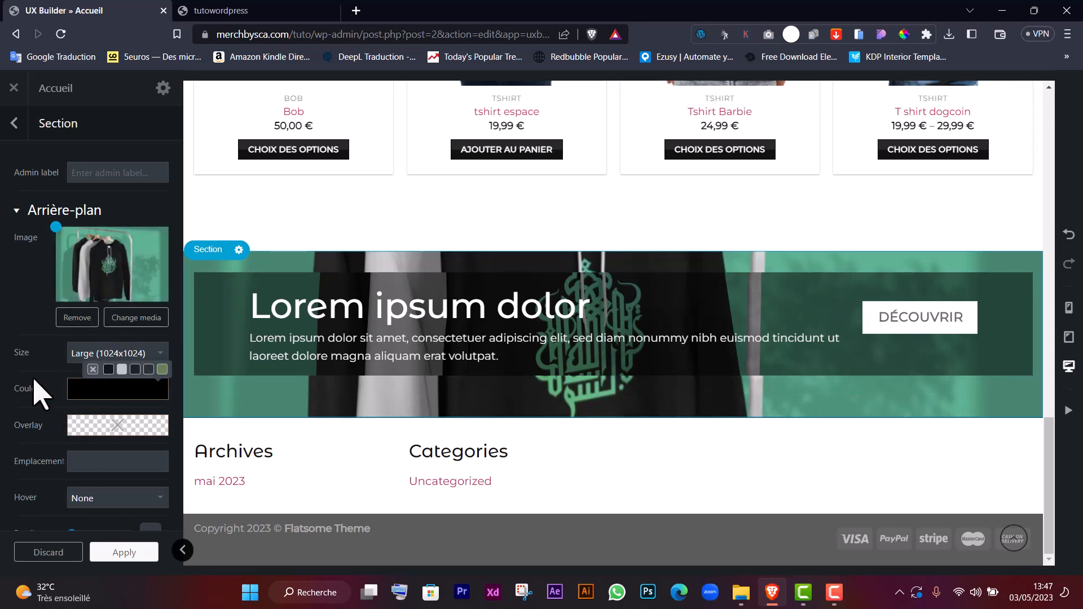
left_click(93, 370)
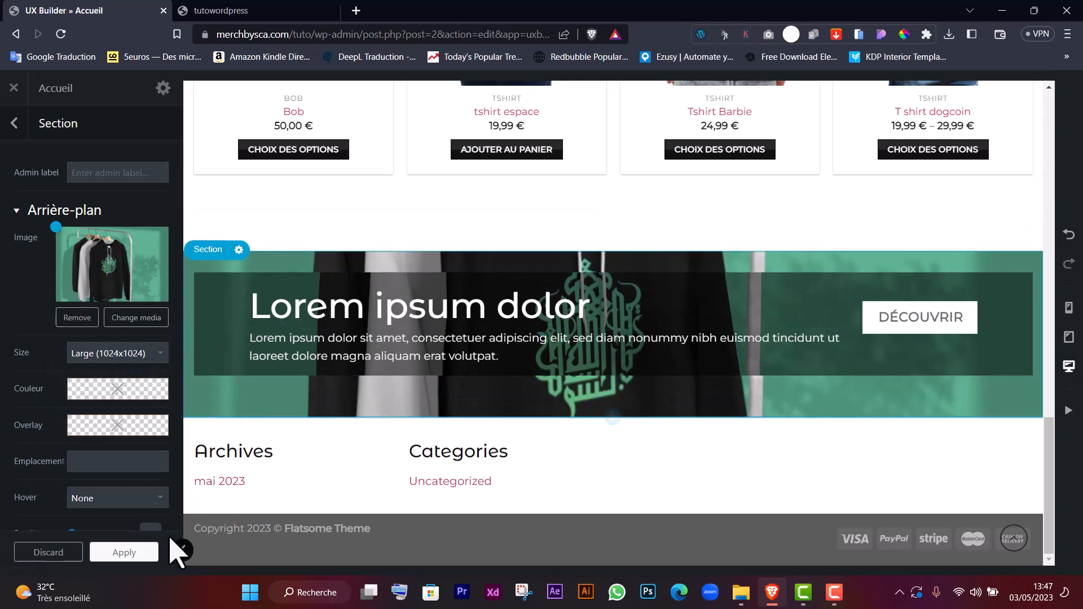
left_click(134, 556)
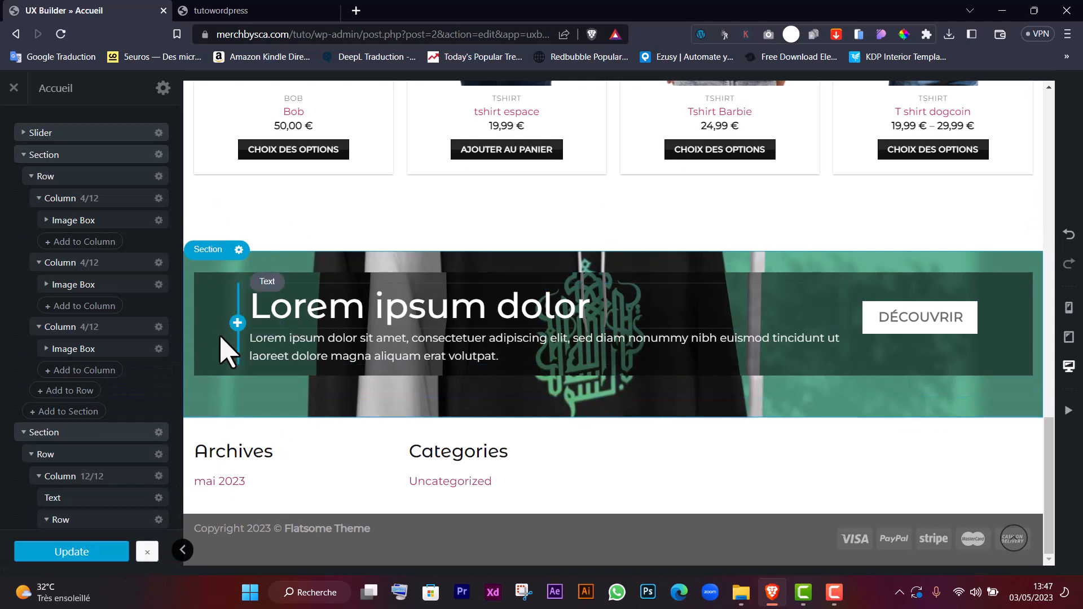
Step: Increase the minimum height of the section containing the message box and apply the change
left_click(238, 249)
left_click(210, 290)
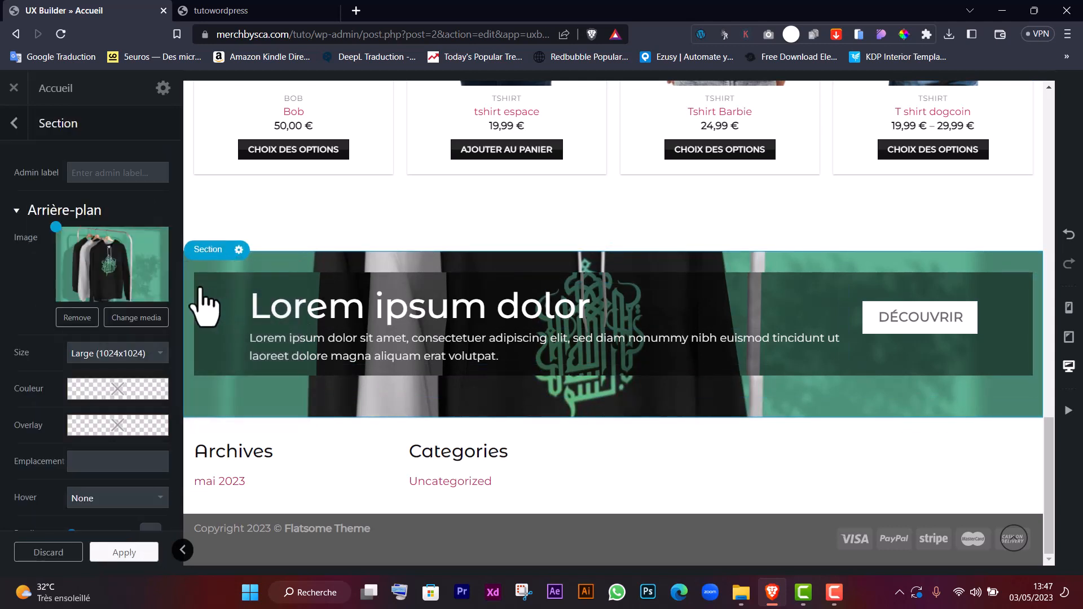
scroll(31, 338, "down", 3)
scroll(31, 350, "down", 5)
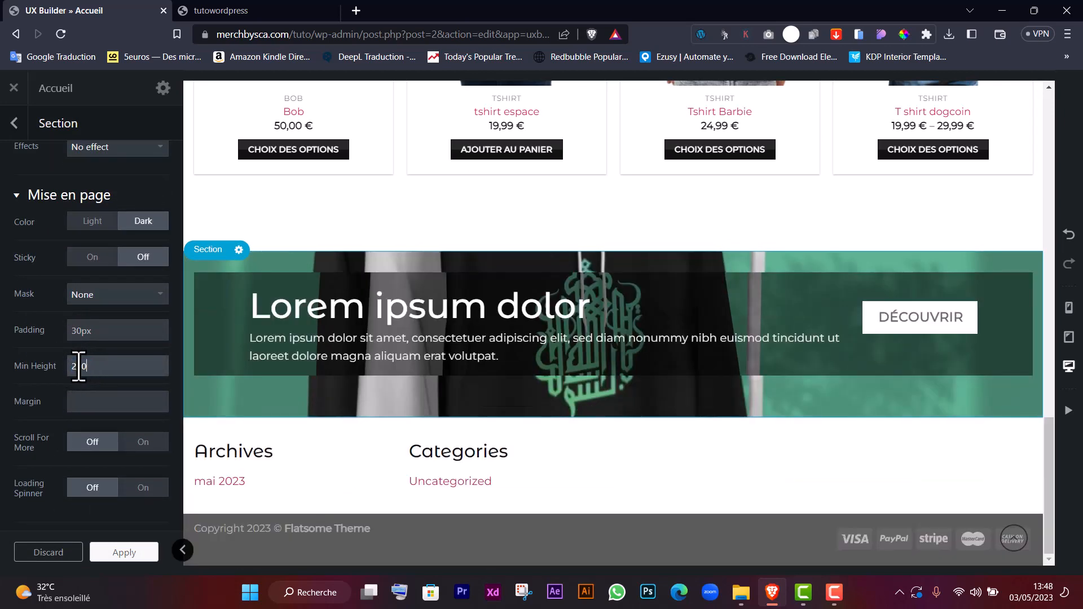
left_click(119, 553)
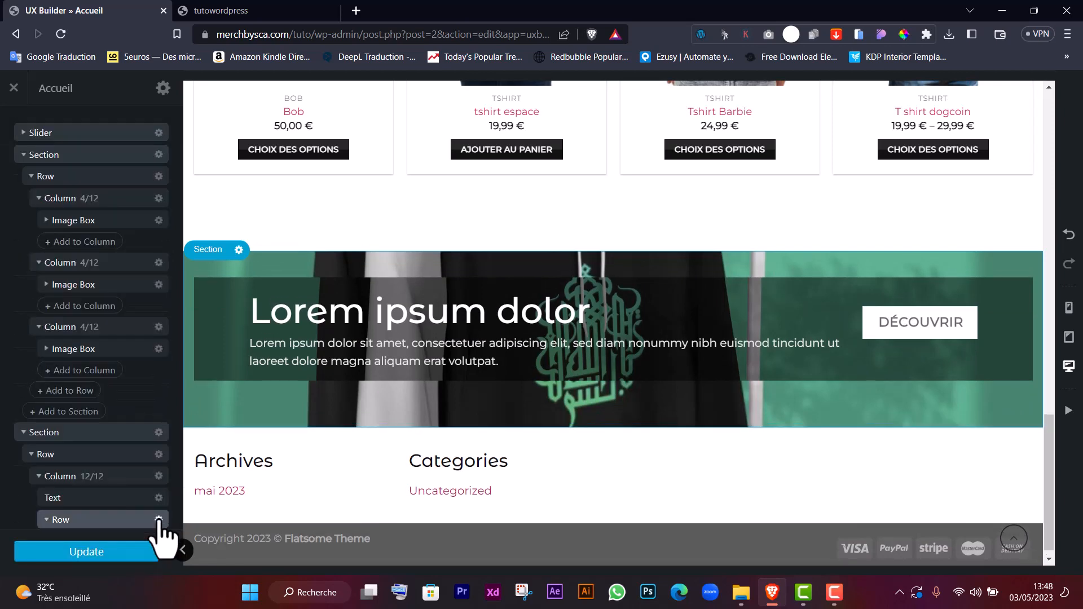
Step: Duplicate the Nouveautés products section
scroll(496, 237, "up", 10)
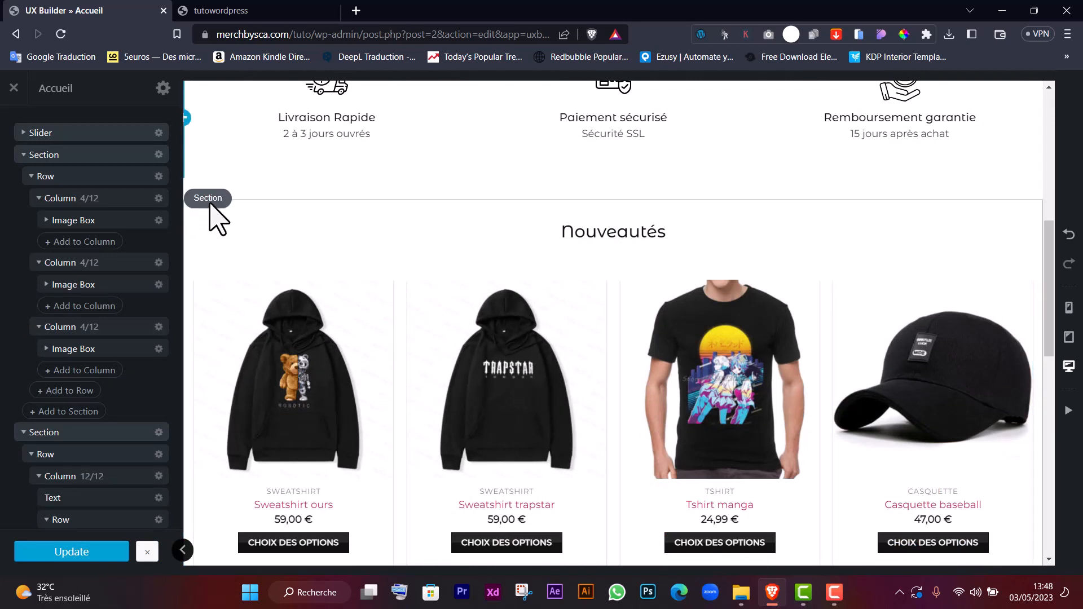
left_click(208, 201)
left_click(238, 200)
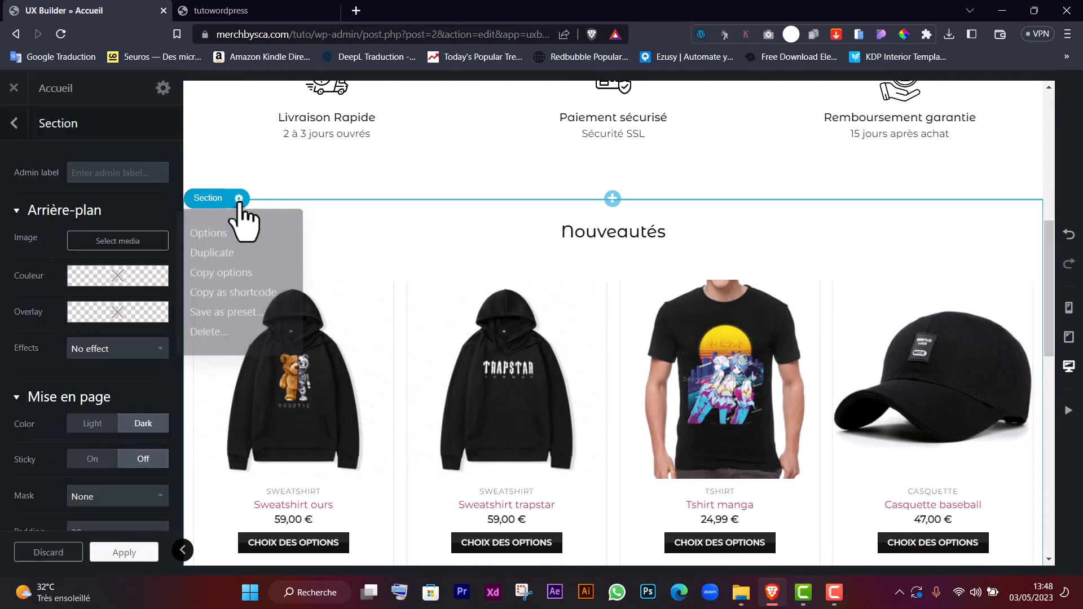
left_click(227, 259)
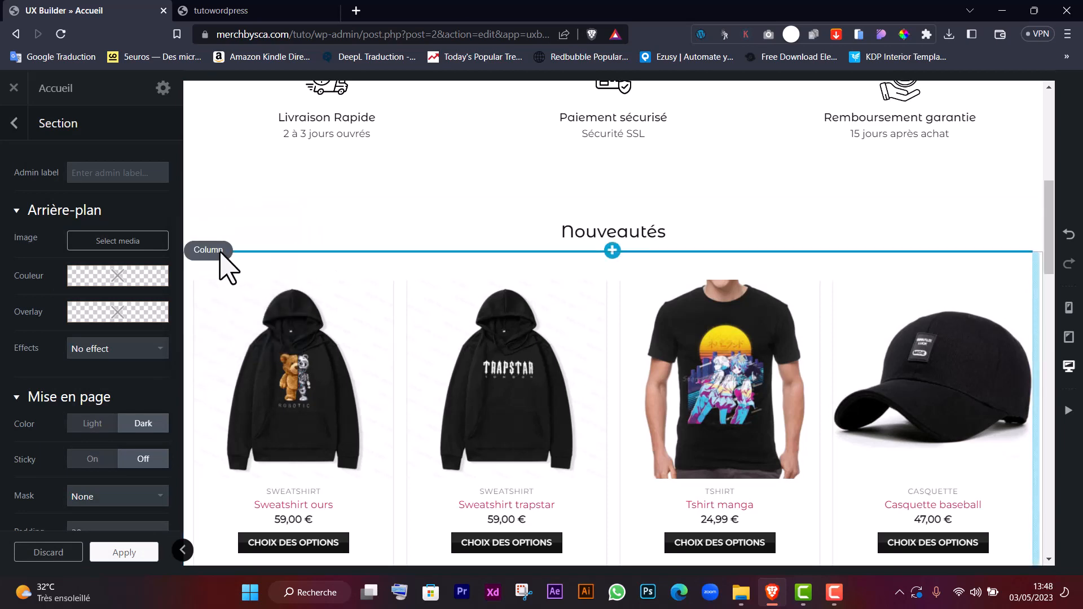
Step: Move the duplicated Nouveautés section below the message box section, just above the footer
scroll(446, 260, "down", 8)
scroll(454, 261, "down", 10)
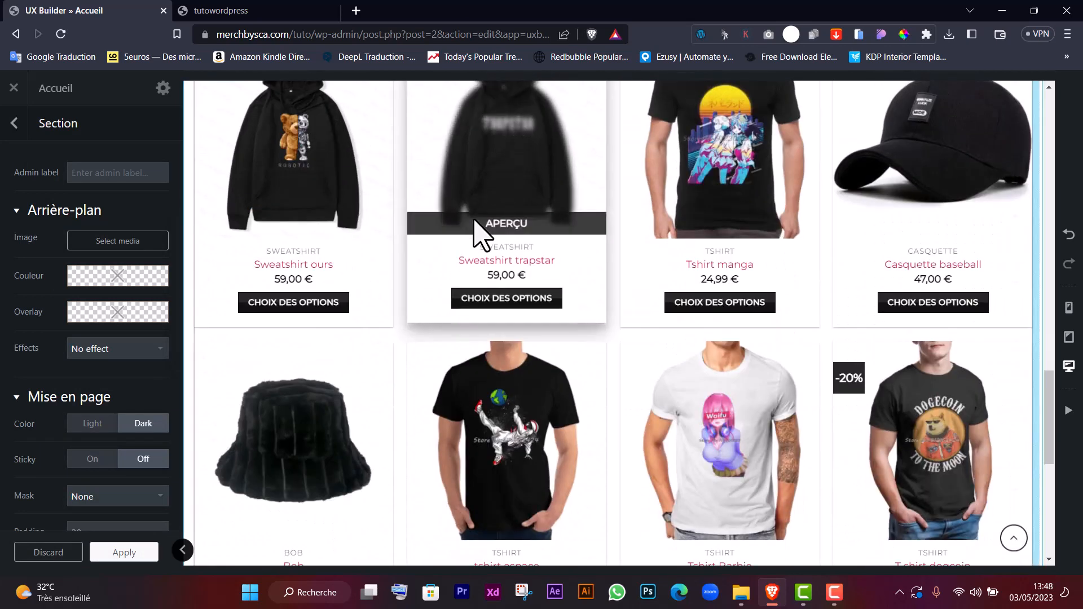
scroll(254, 206, "up", 4)
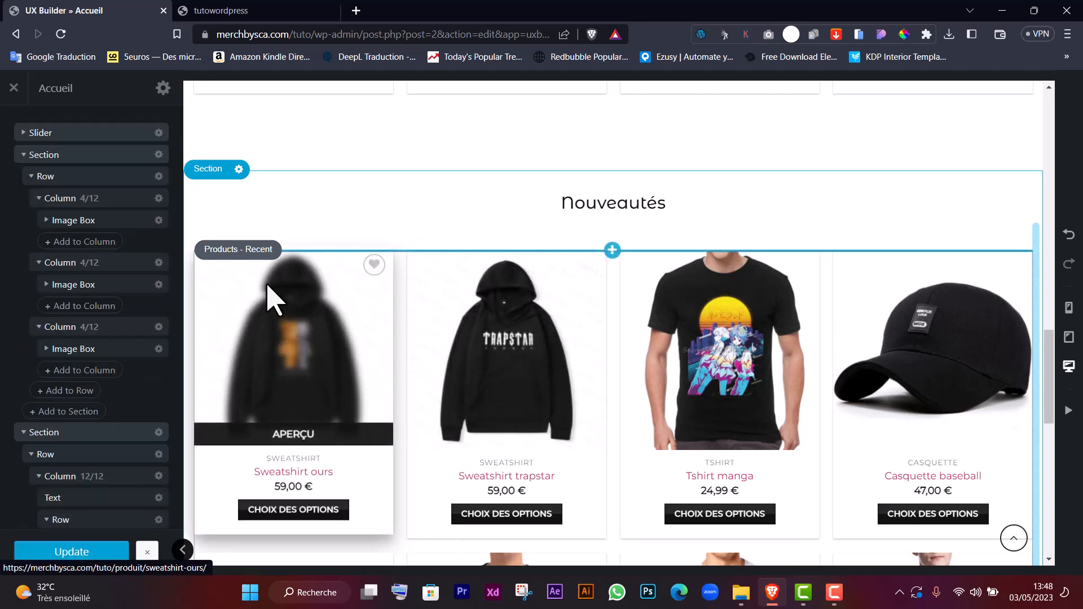
left_click_drag(219, 172, 564, 423)
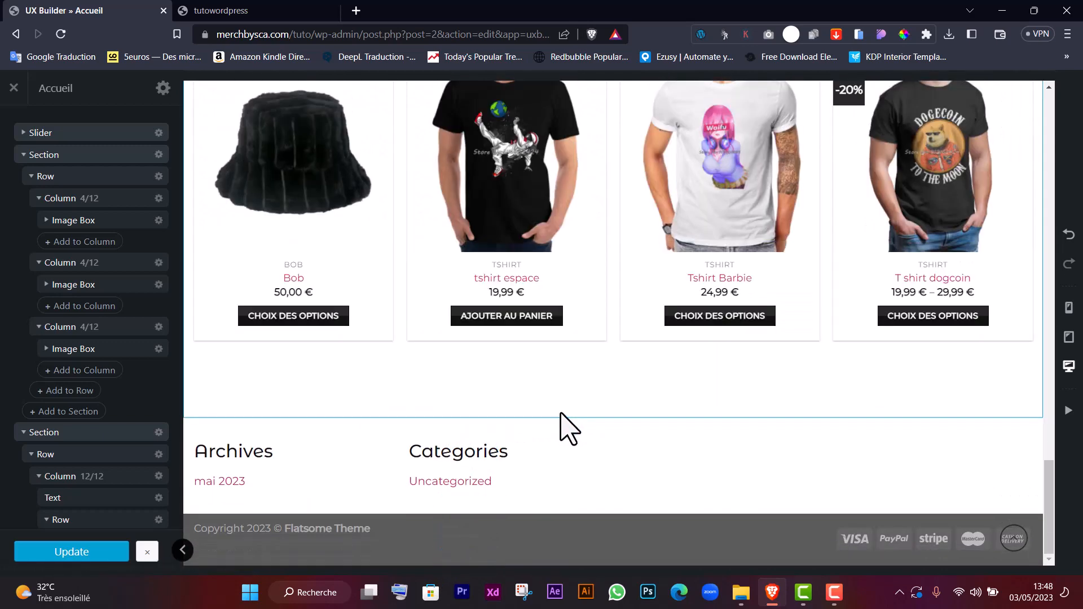
Step: Replace the heading of the Nouveautés section under the feature columns with "Nos best Sellers"
scroll(542, 262, "up", 4)
scroll(540, 260, "up", 17)
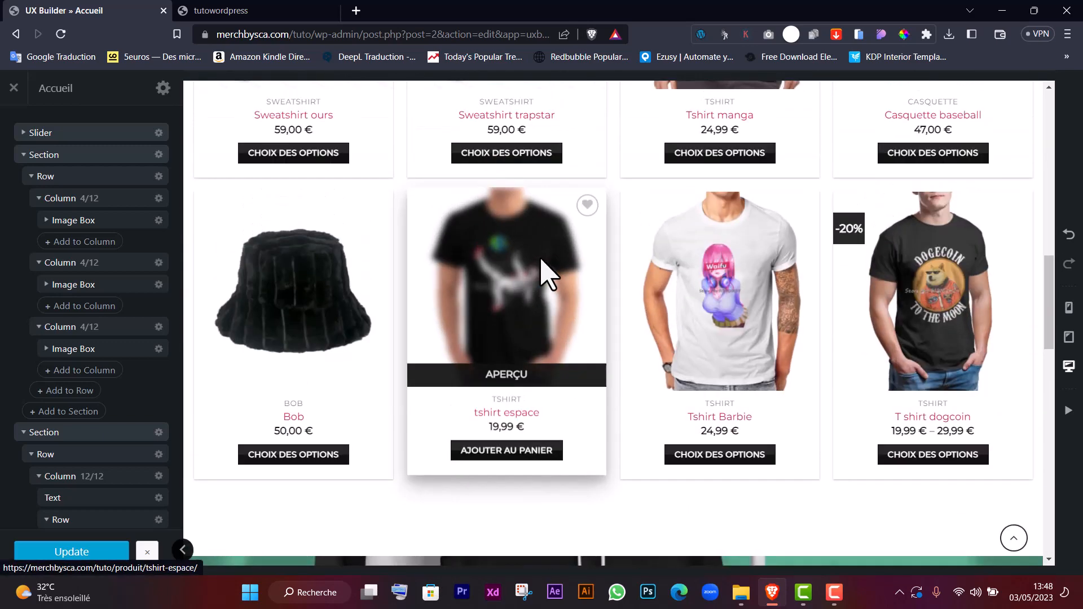
scroll(540, 259, "up", 1)
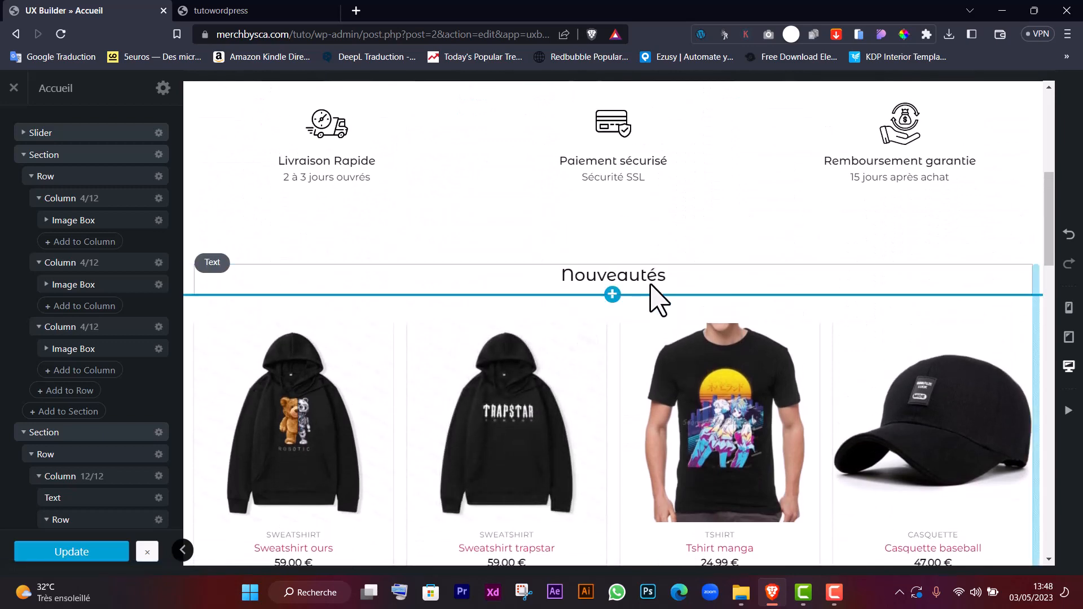
left_click(640, 279)
double_click(640, 279)
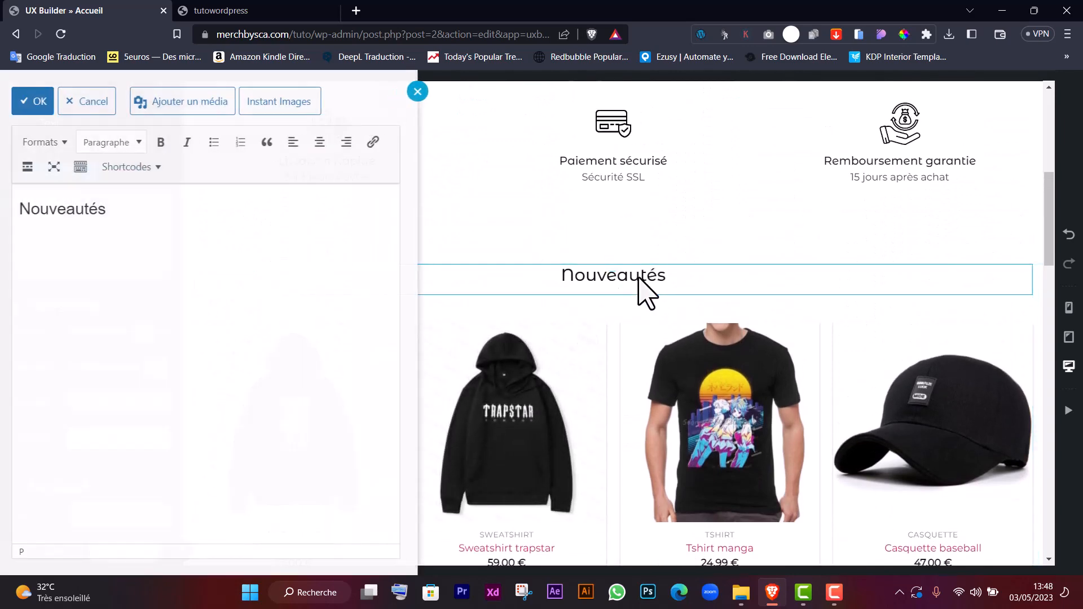
double_click(67, 224)
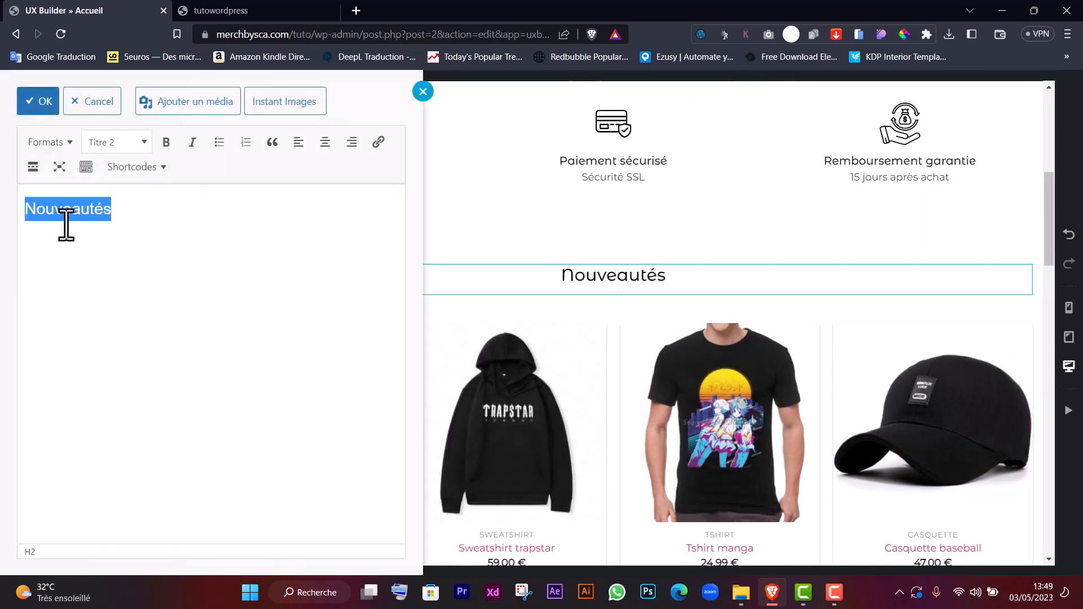
type("Nos best Seller")
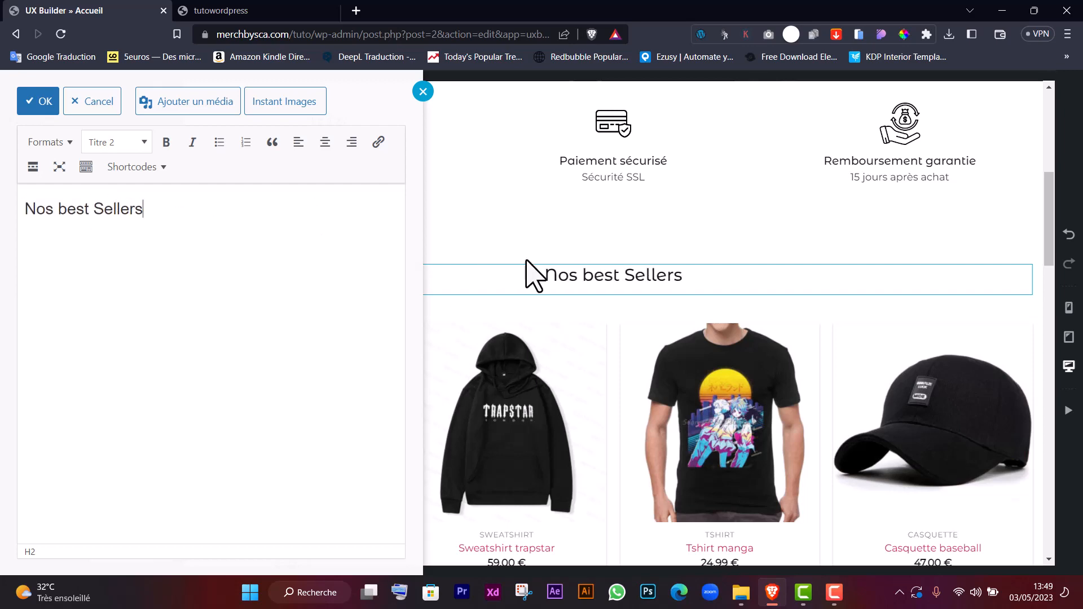
Step: Change the heading of the Nouveautés section below the message box to "Les Nouveautés"
left_click(560, 260)
scroll(560, 261, "up", 2)
scroll(560, 260, "down", 14)
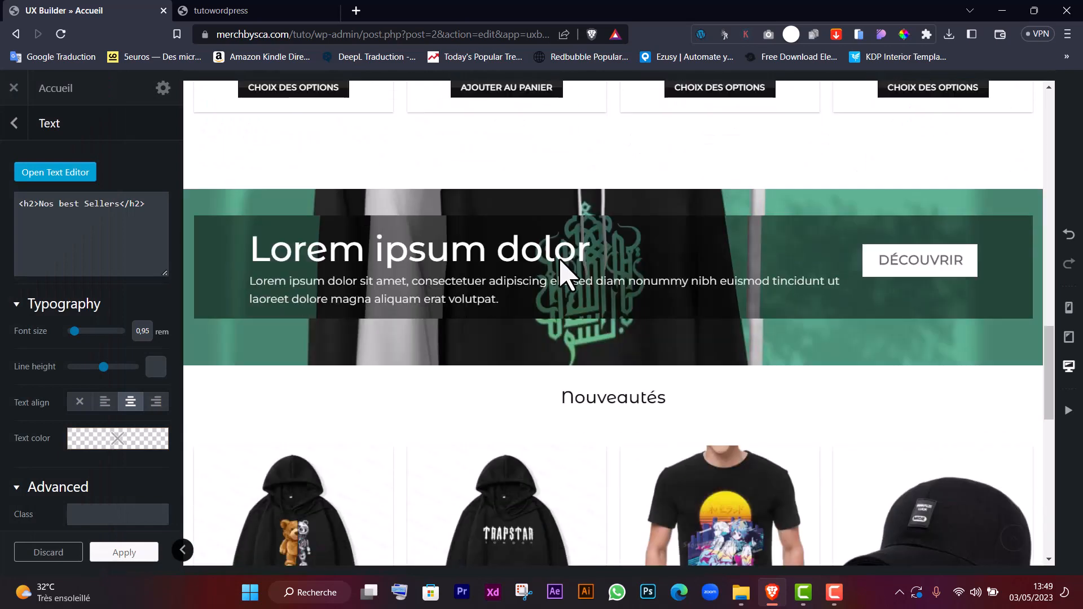
scroll(559, 261, "up", 3)
scroll(564, 273, "down", 4)
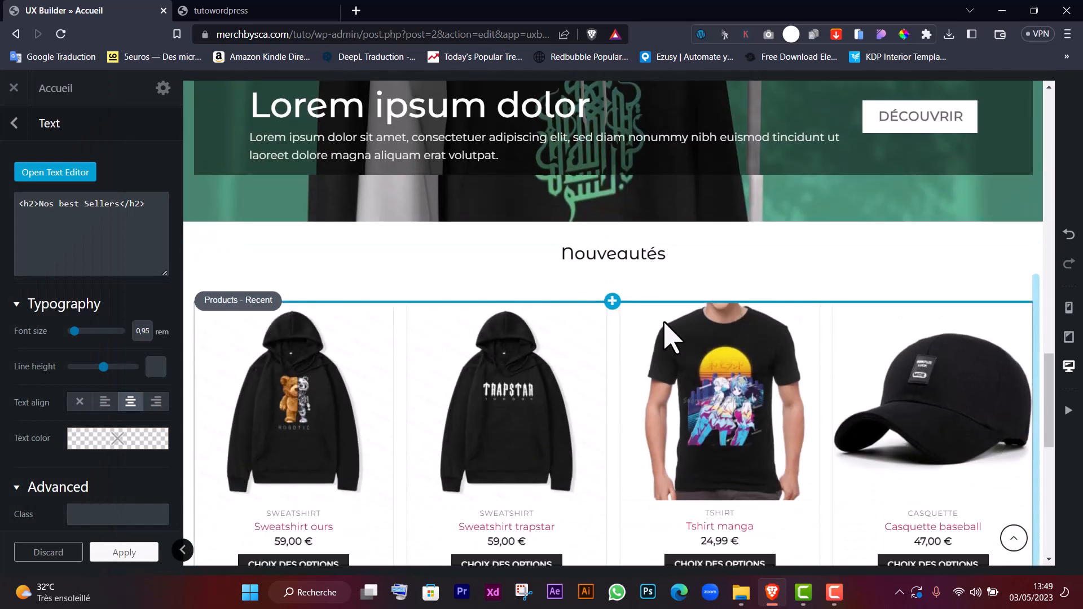
scroll(672, 338, "down", 2)
scroll(665, 327, "up", 3)
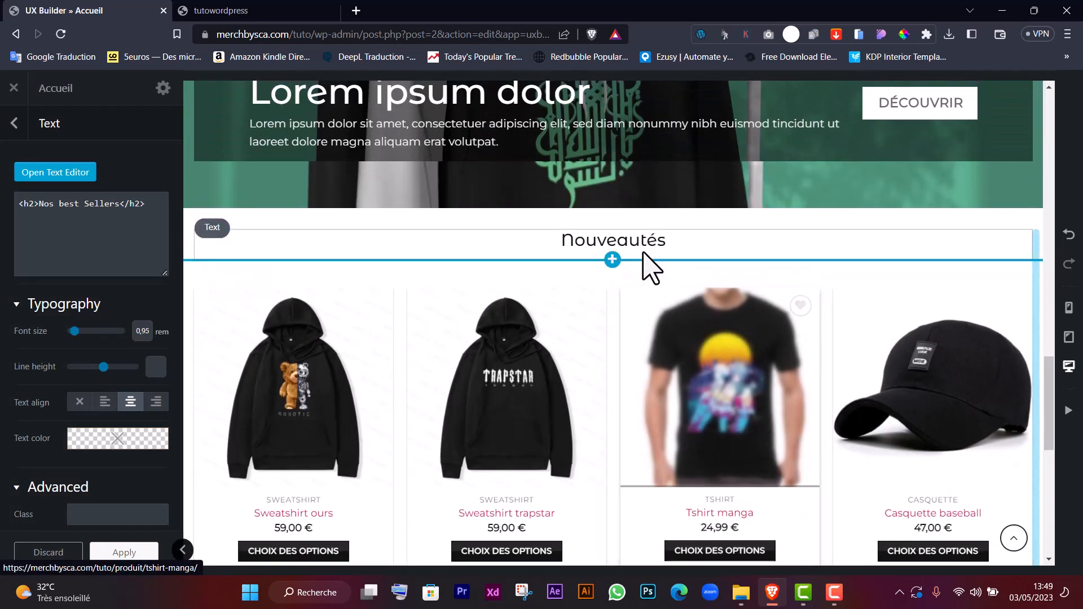
double_click(646, 254)
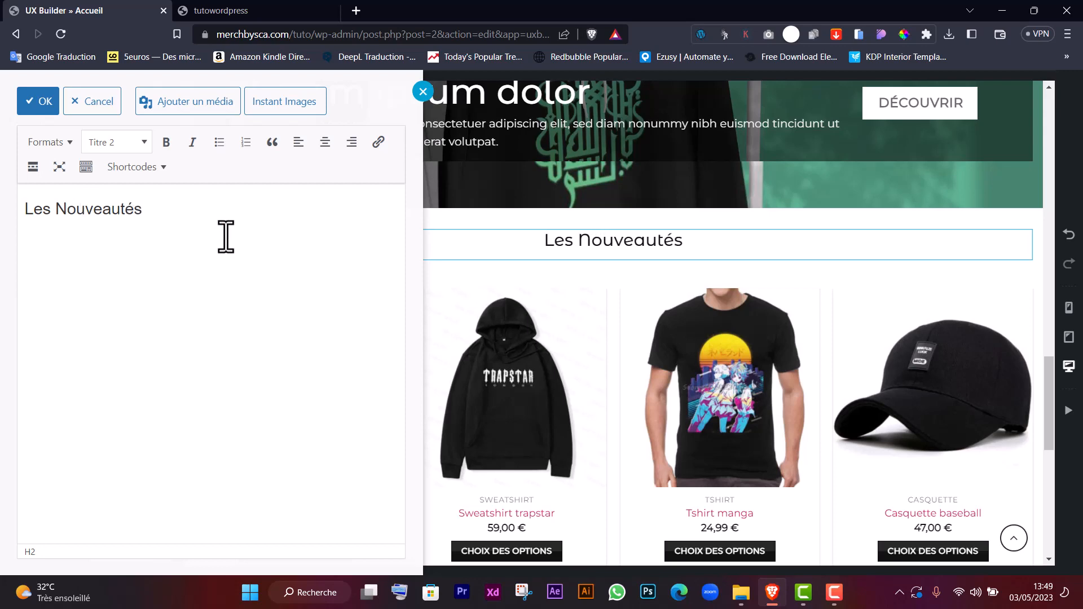
Step: Set the number of products in the Les Nouveautés recent-products element to 4
scroll(454, 337, "down", 5)
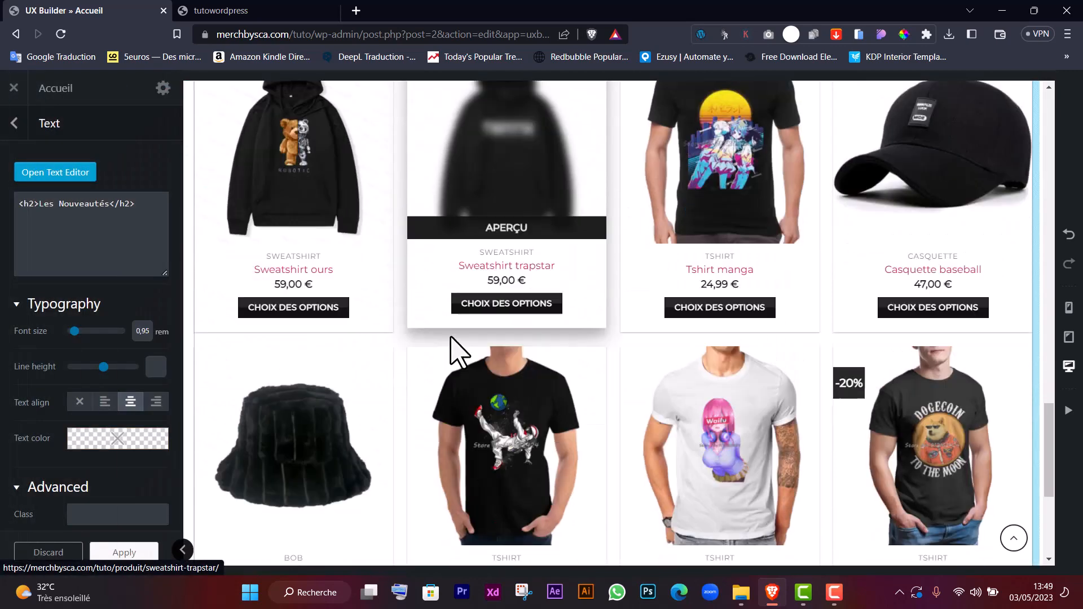
scroll(452, 336, "up", 4)
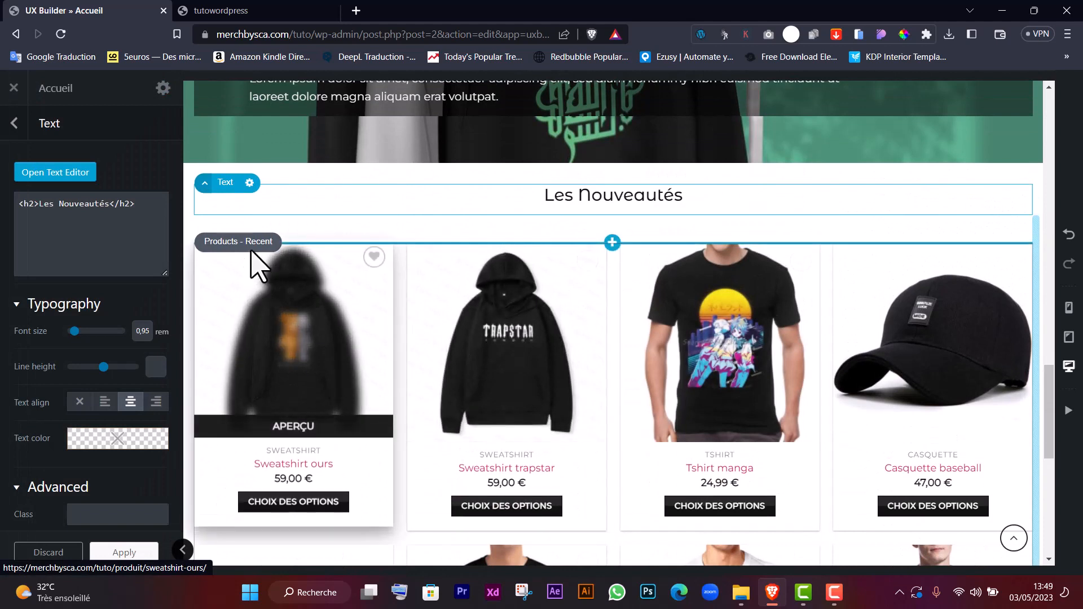
left_click(252, 249)
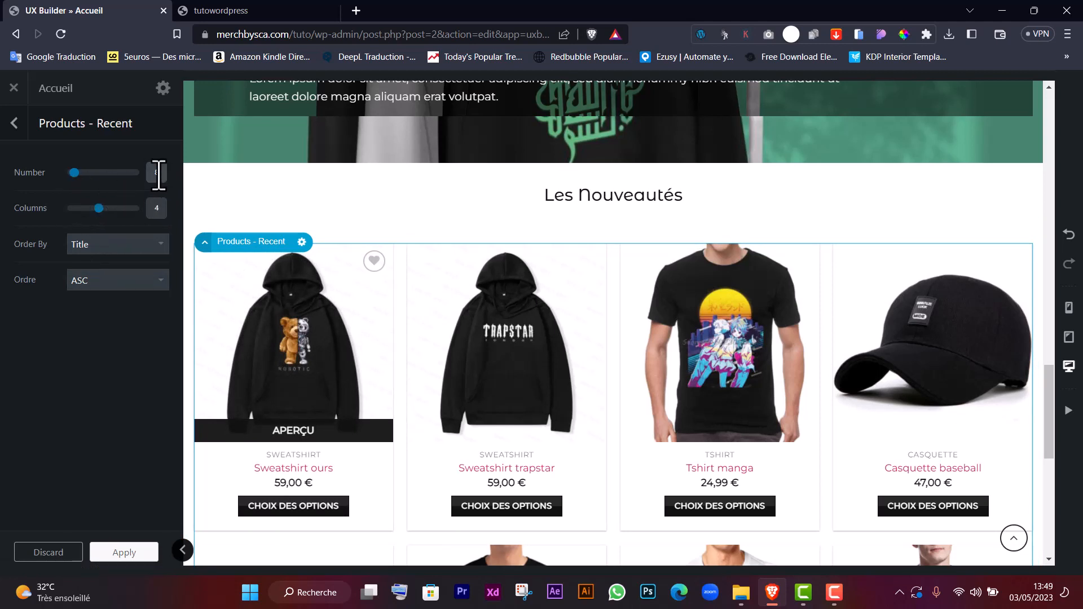
double_click(159, 174)
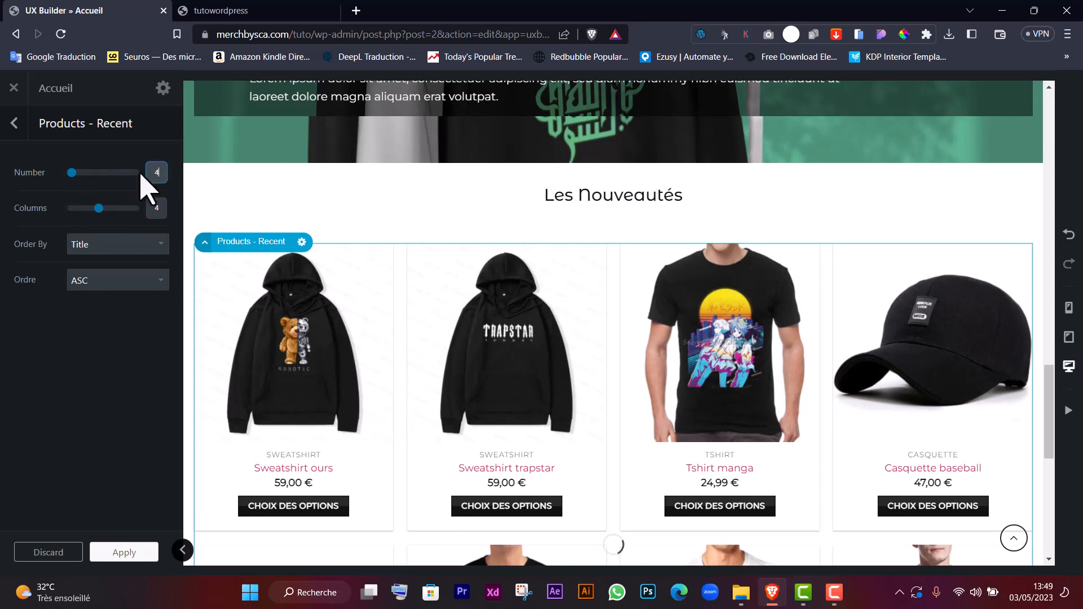
scroll(549, 377, "down", 4)
scroll(549, 377, "up", 5)
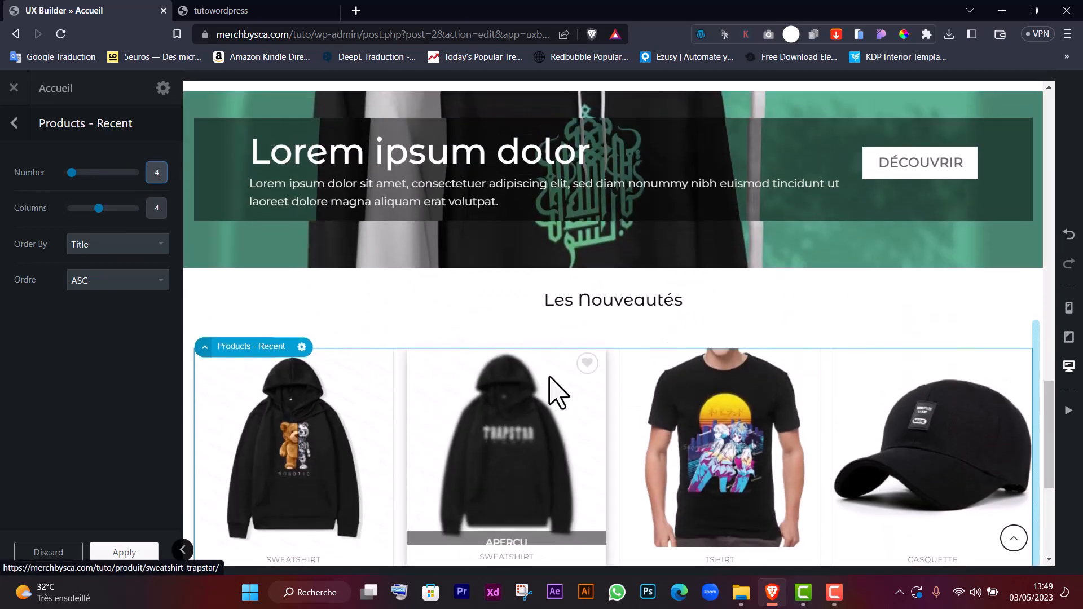
Step: Set the sort order of the Les Nouveautés products to DESC and apply the element's settings
scroll(555, 389, "down", 3)
scroll(556, 389, "up", 10)
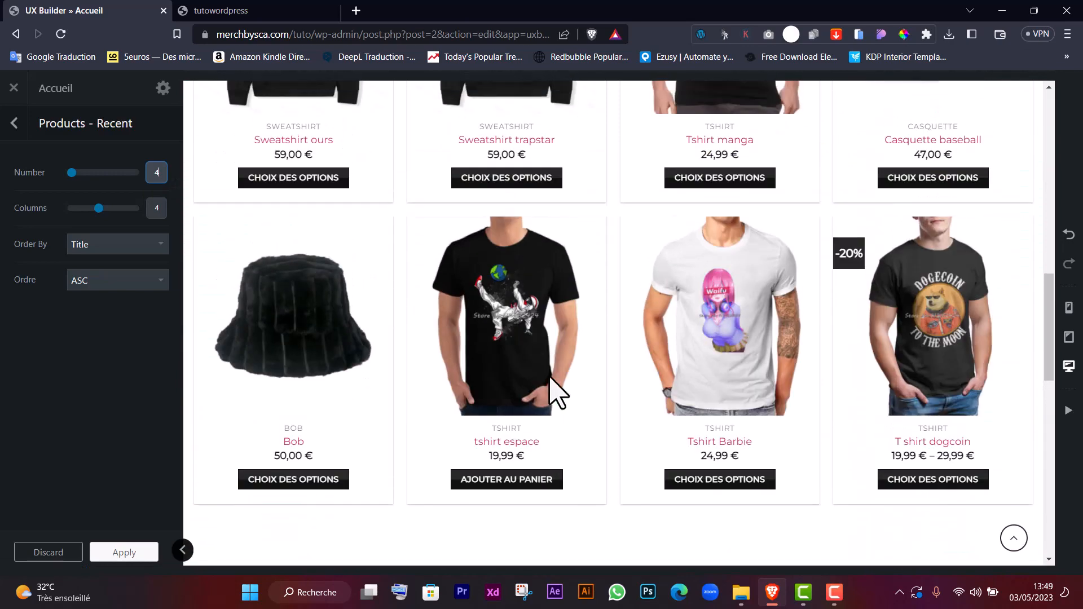
scroll(551, 377, "up", 5)
scroll(550, 377, "down", 3)
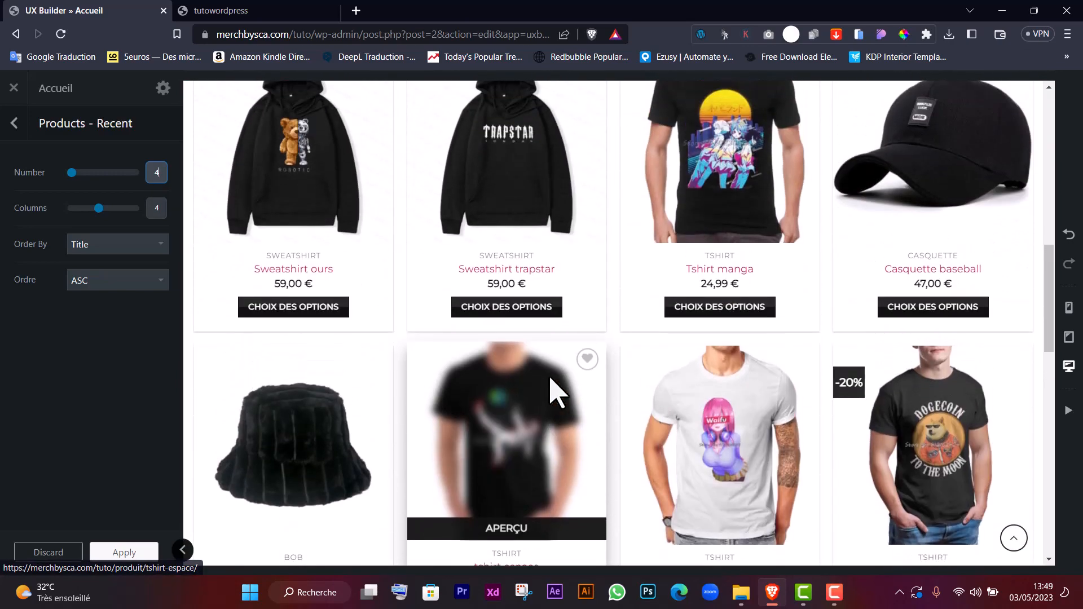
scroll(556, 389, "up", 1)
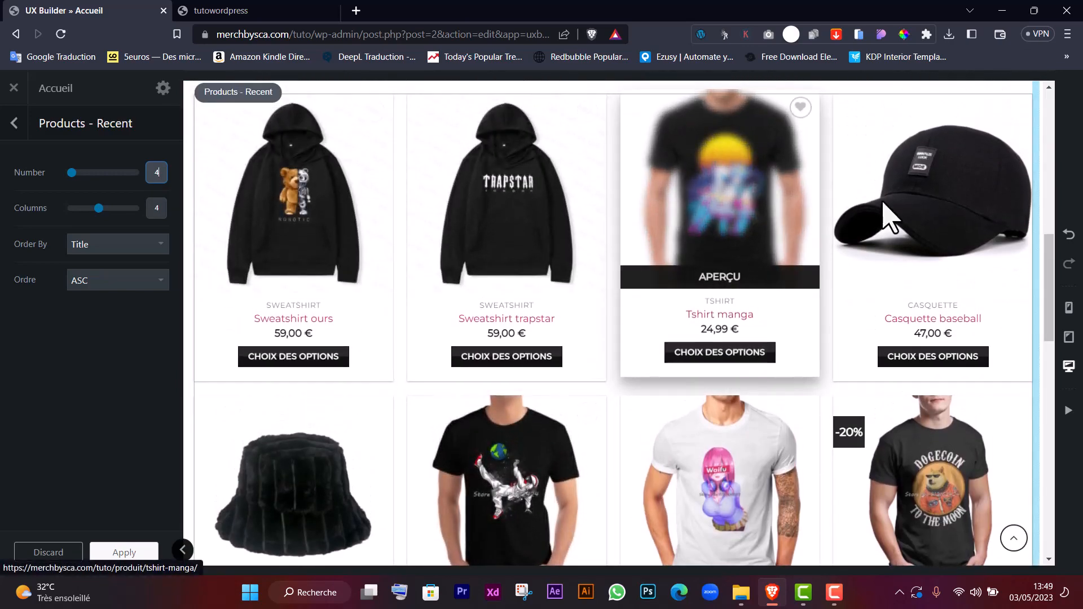
scroll(553, 416, "down", 8)
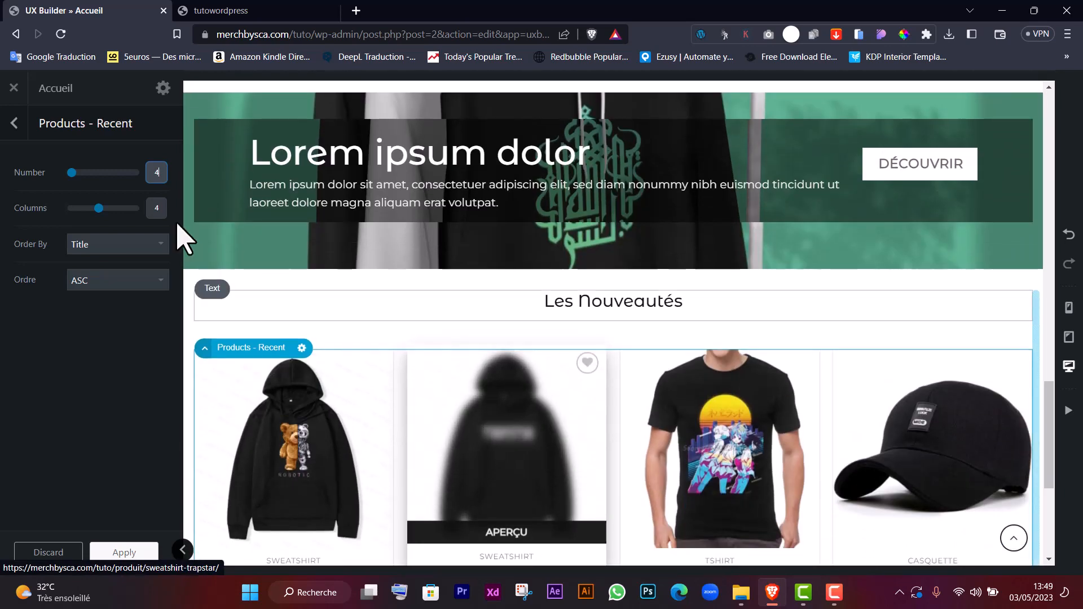
left_click(106, 277)
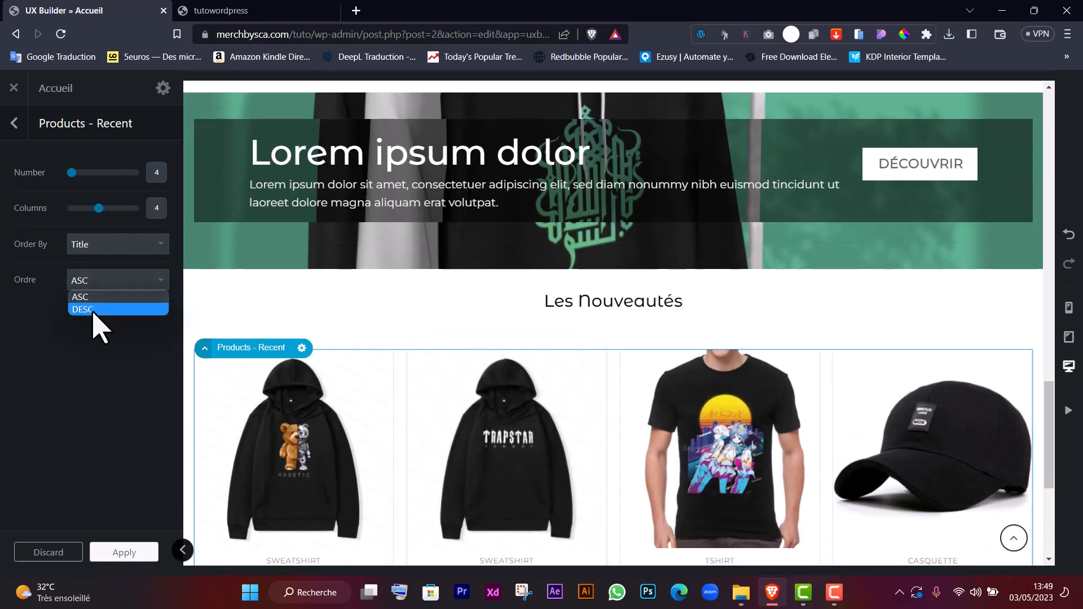
left_click(84, 310)
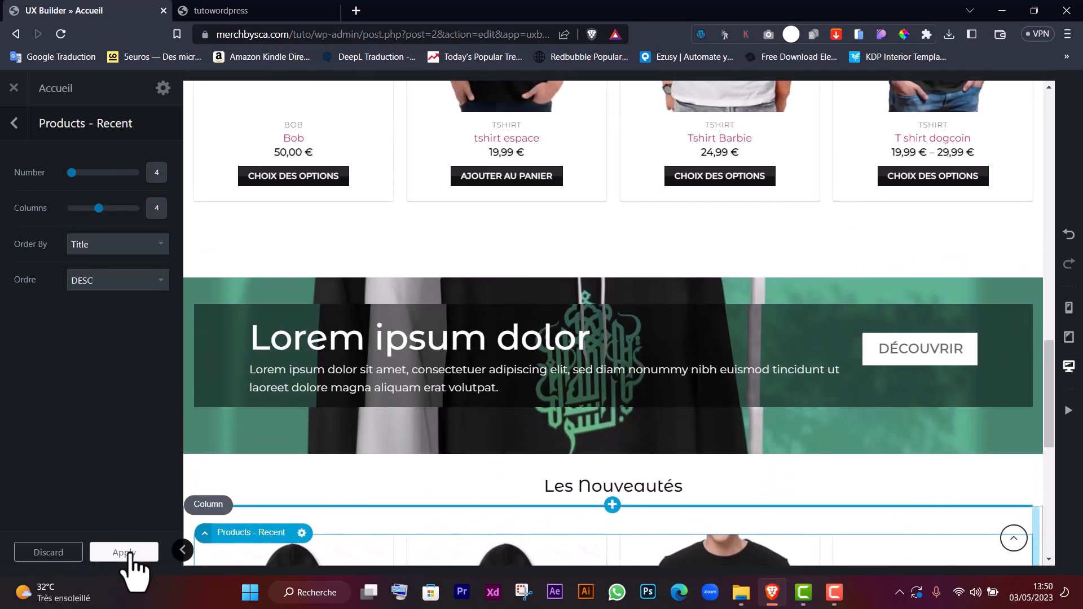
left_click(125, 553)
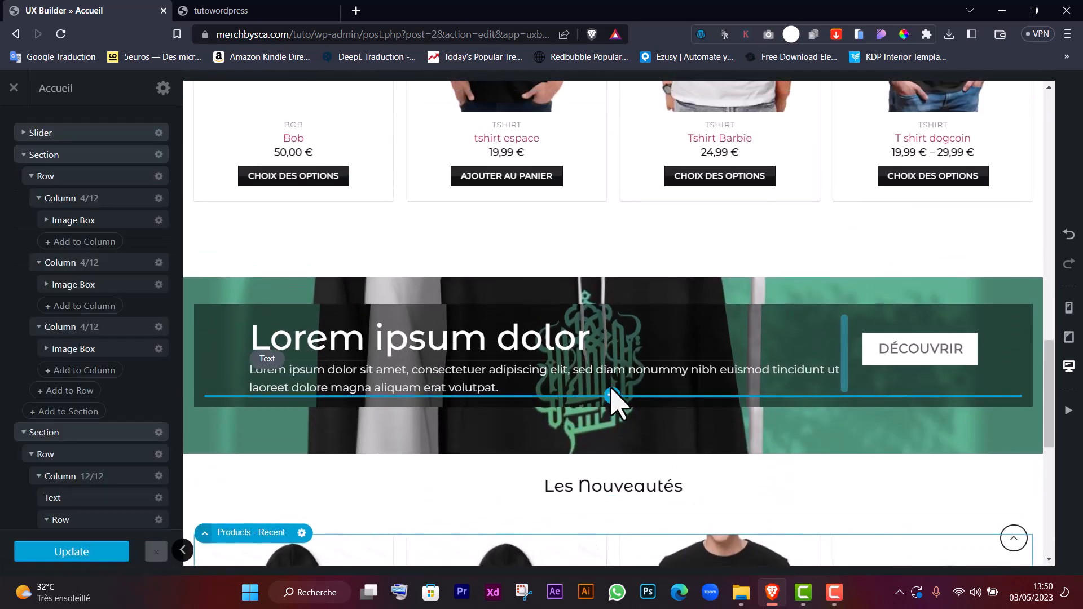
Step: Check the page layout in the builder from the message box through the Les Nouveautés section down to the footer
scroll(685, 290, "down", 5)
scroll(684, 290, "up", 10)
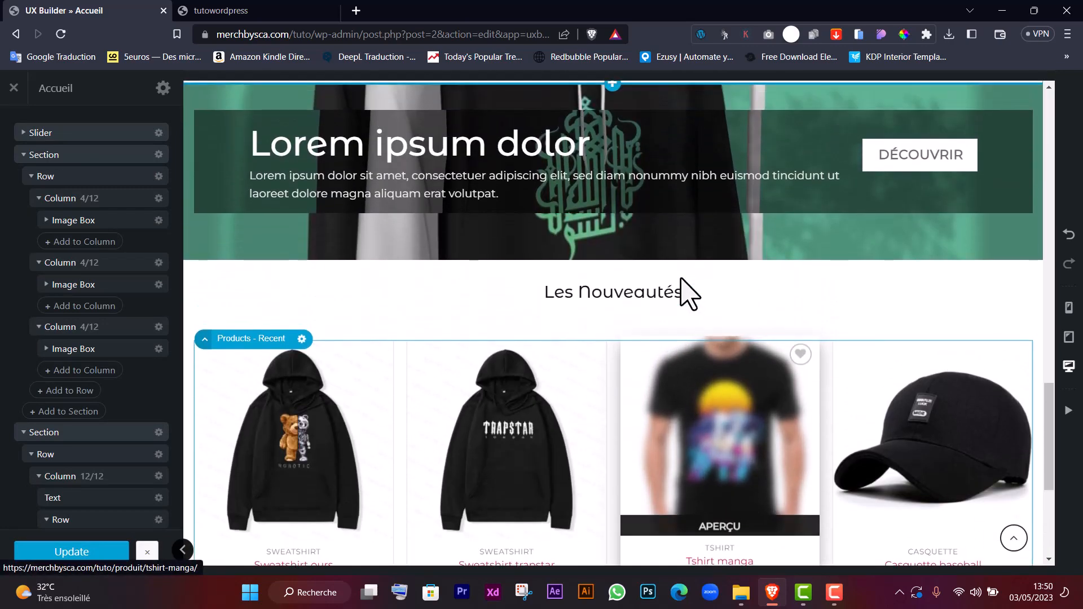
scroll(684, 290, "up", 5)
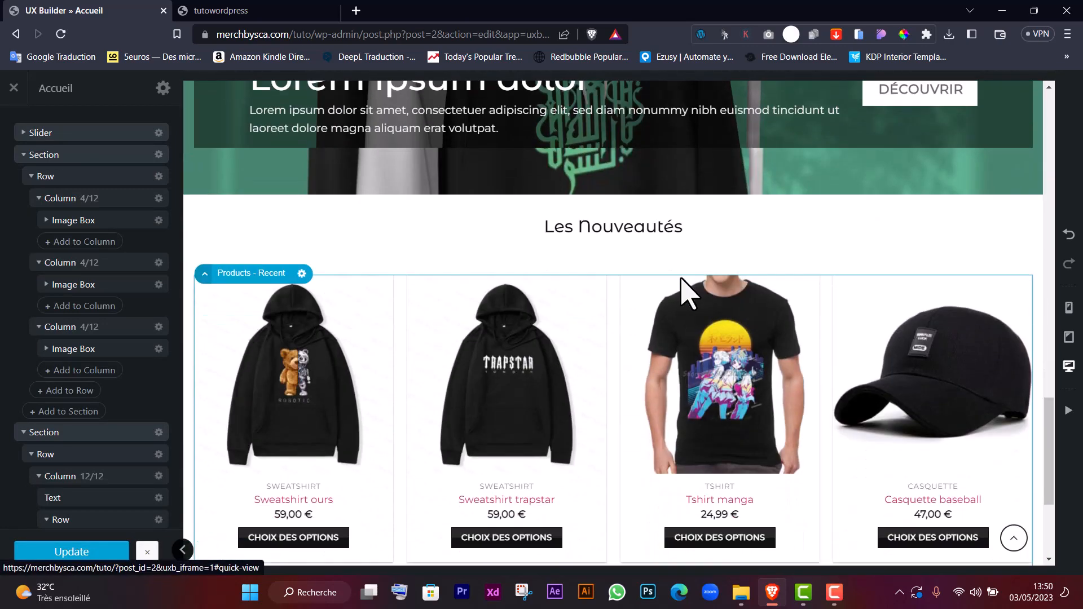
scroll(684, 290, "down", 1)
scroll(687, 290, "down", 3)
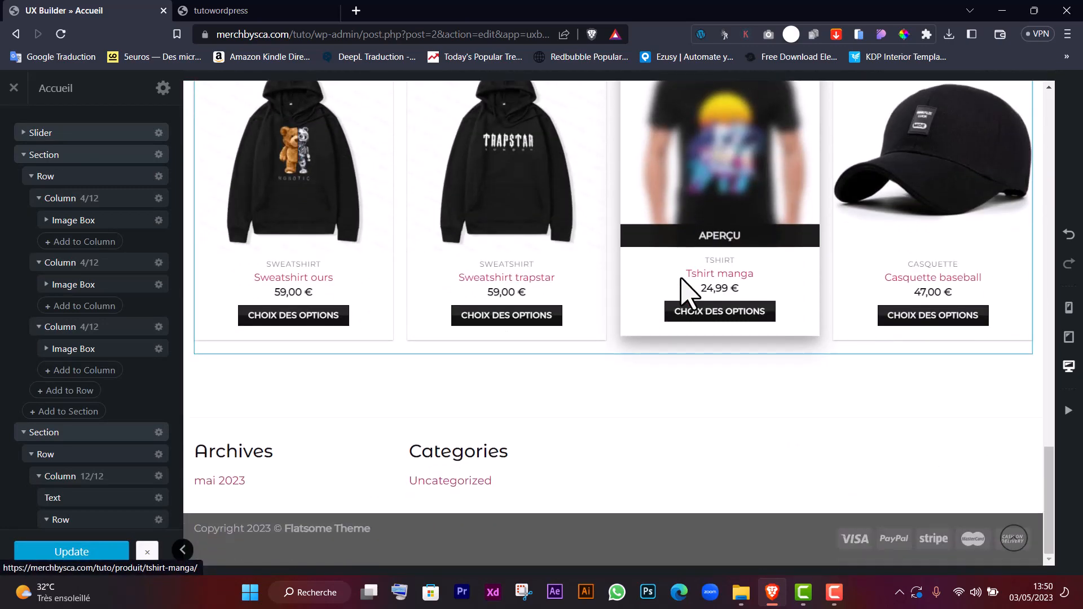
scroll(687, 290, "up", 3)
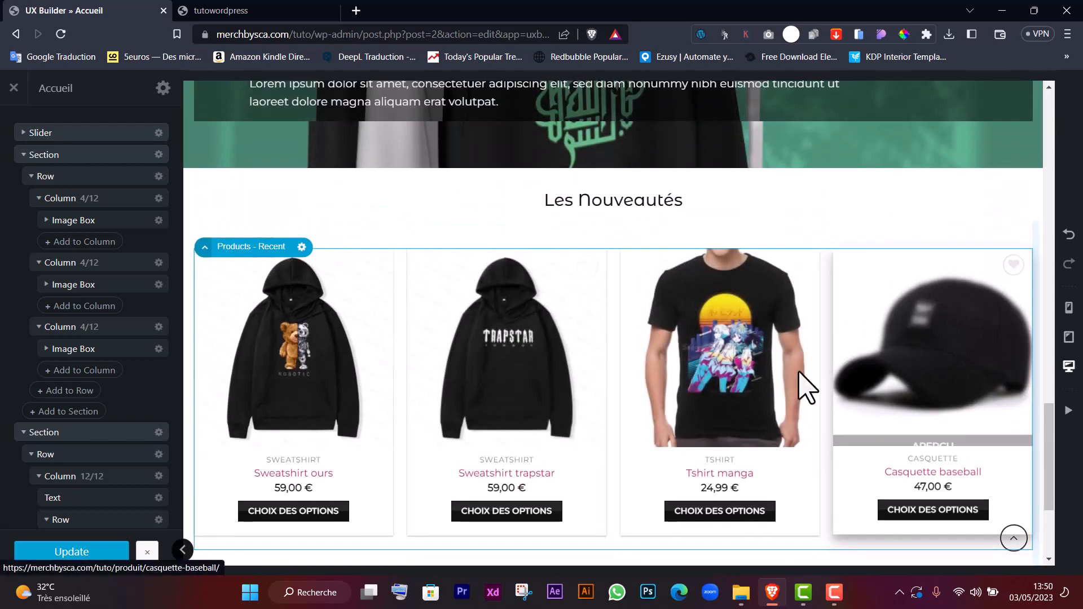
scroll(802, 375, "down", 3)
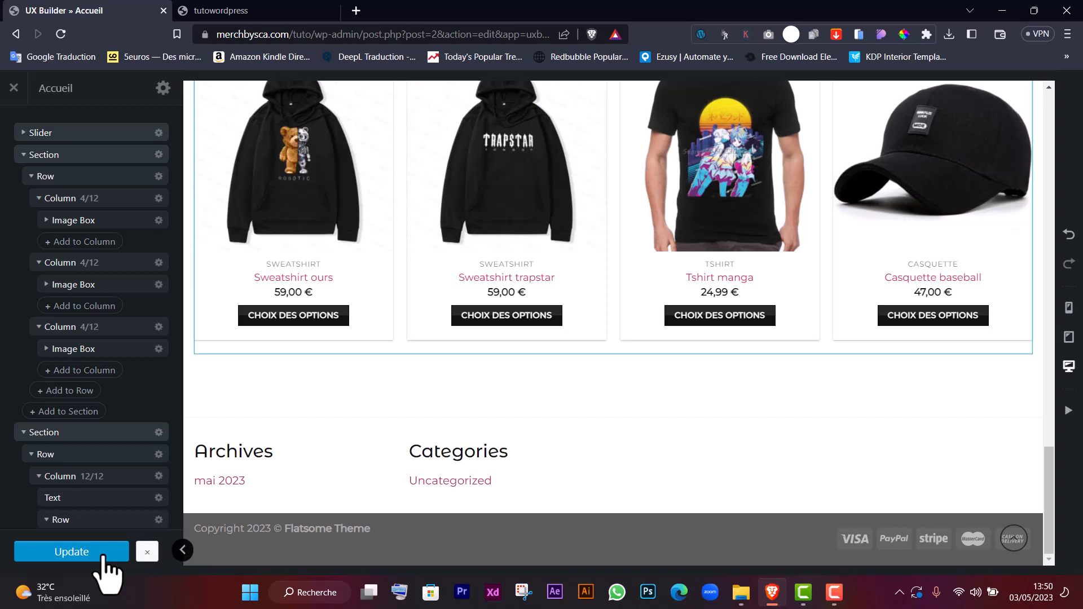
Step: Switch to the live store home page and examine its product sections
left_click(232, 11)
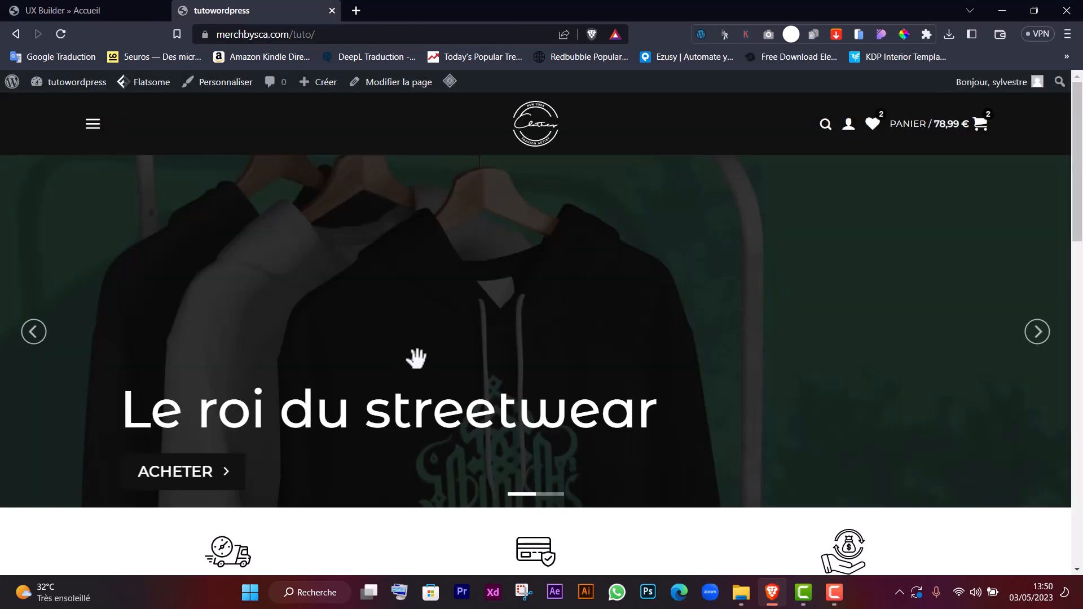
scroll(724, 368, "down", 15)
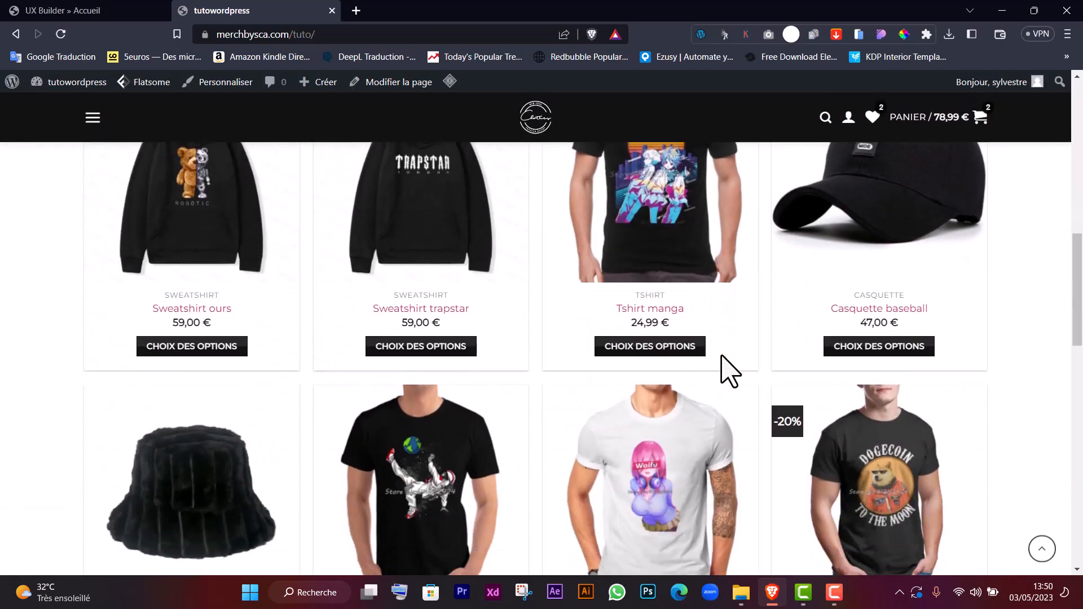
scroll(721, 367, "up", 5)
scroll(720, 367, "down", 10)
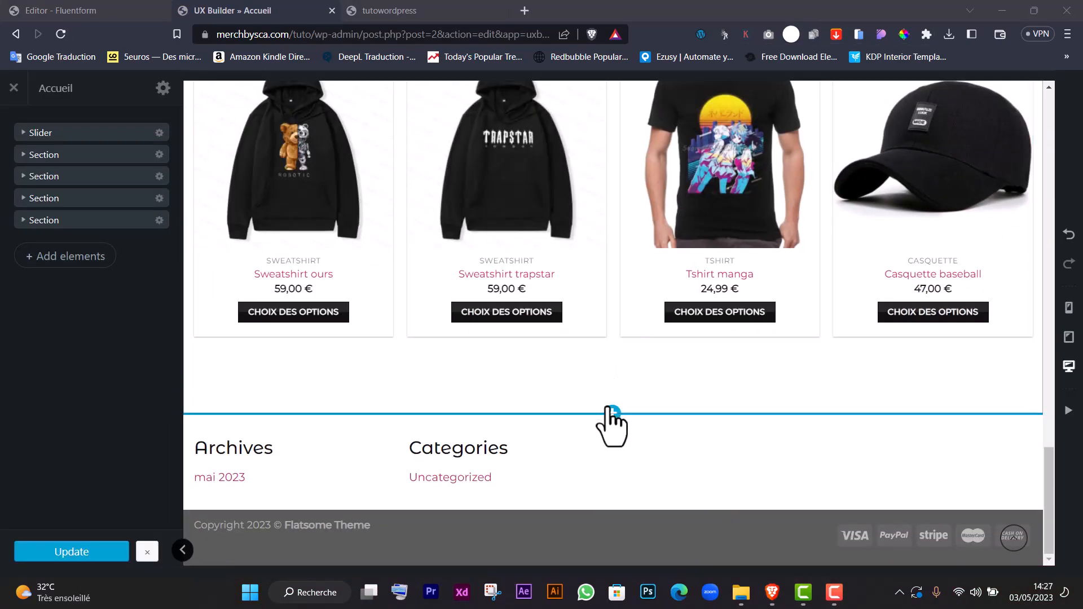
Step: Add a section above the footer containing a 3 Columns row, and widen its middle column by narrowing both outer columns
left_click(612, 414)
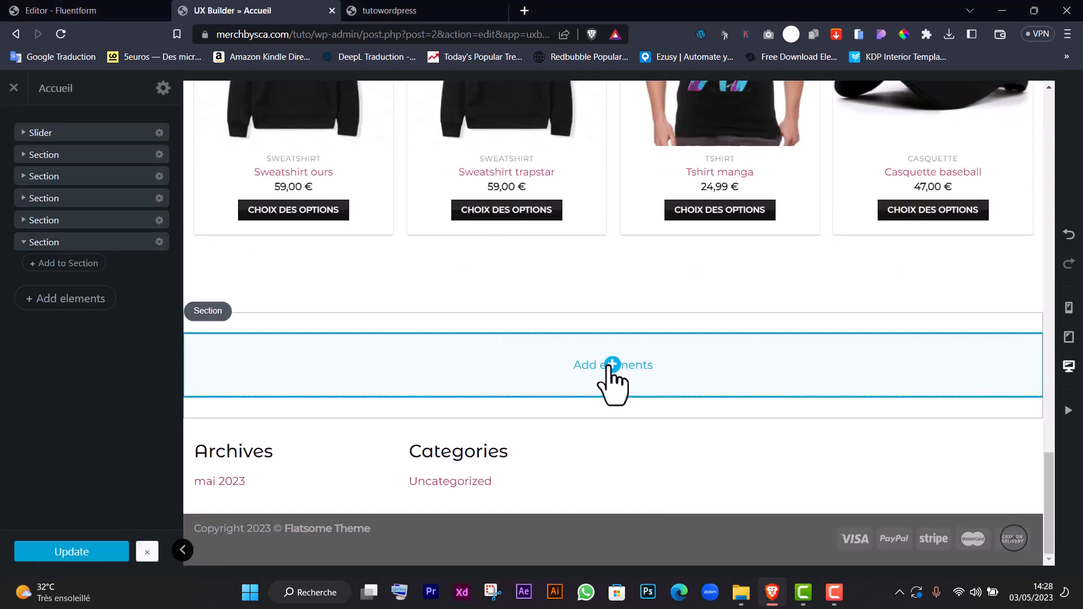
left_click(609, 367)
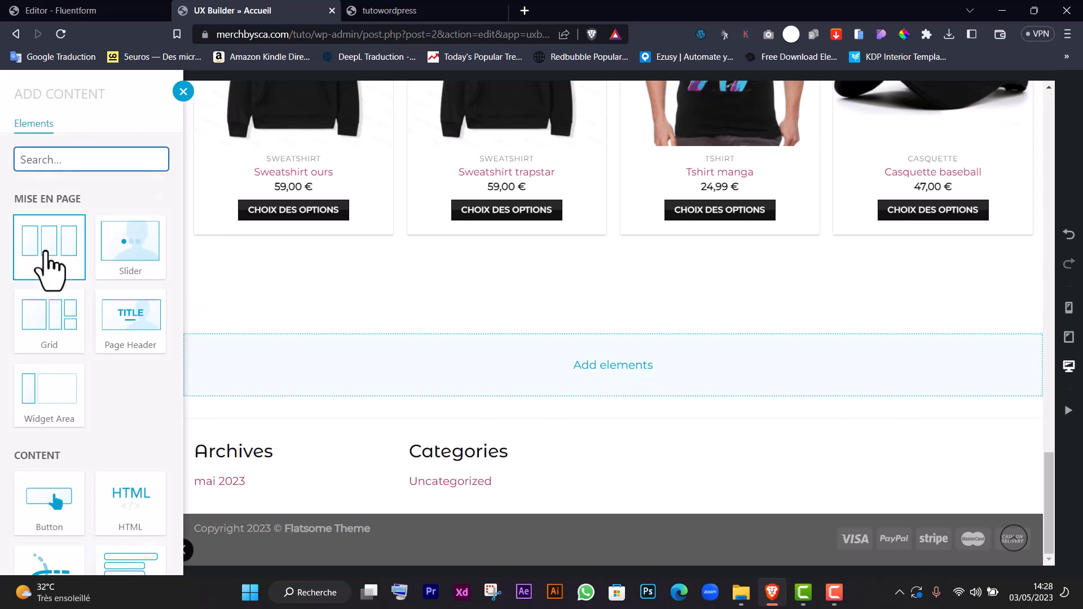
left_click(53, 262)
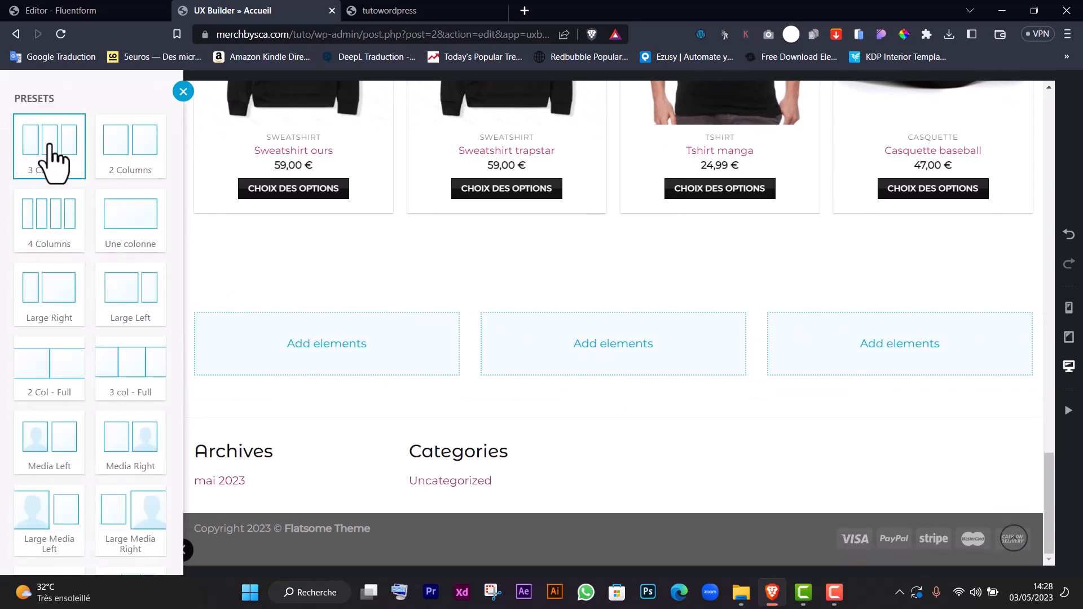
scroll(110, 544, "down", 2)
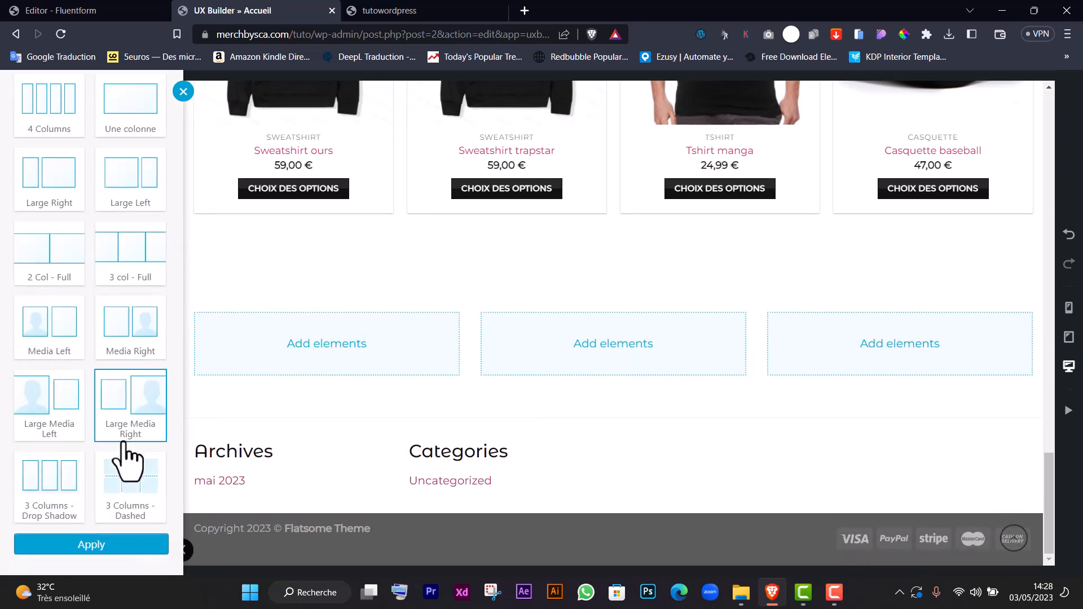
left_click(114, 545)
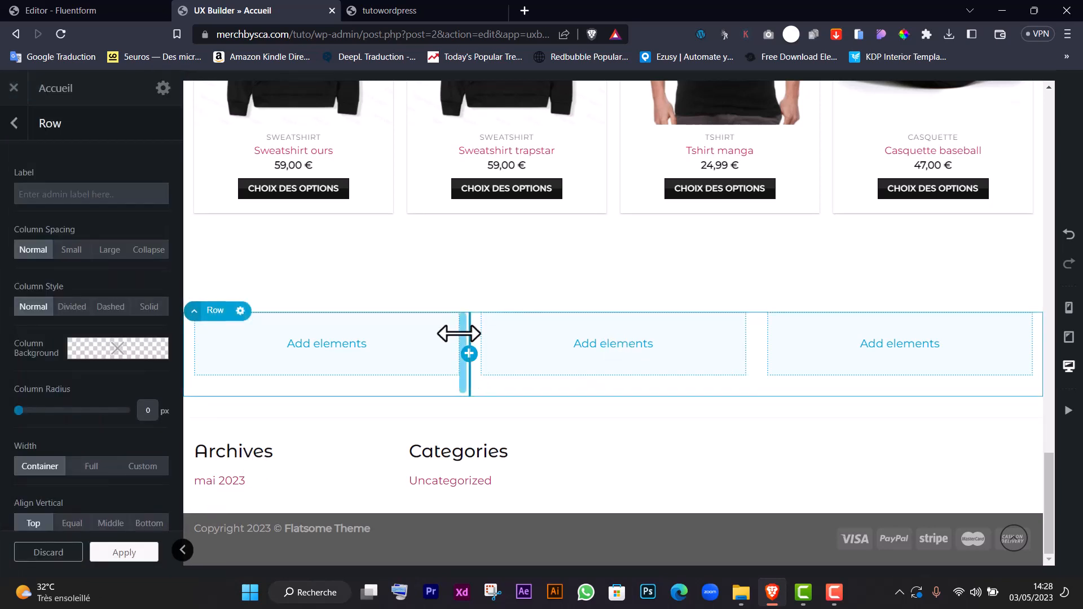
left_click_drag(460, 333, 388, 331)
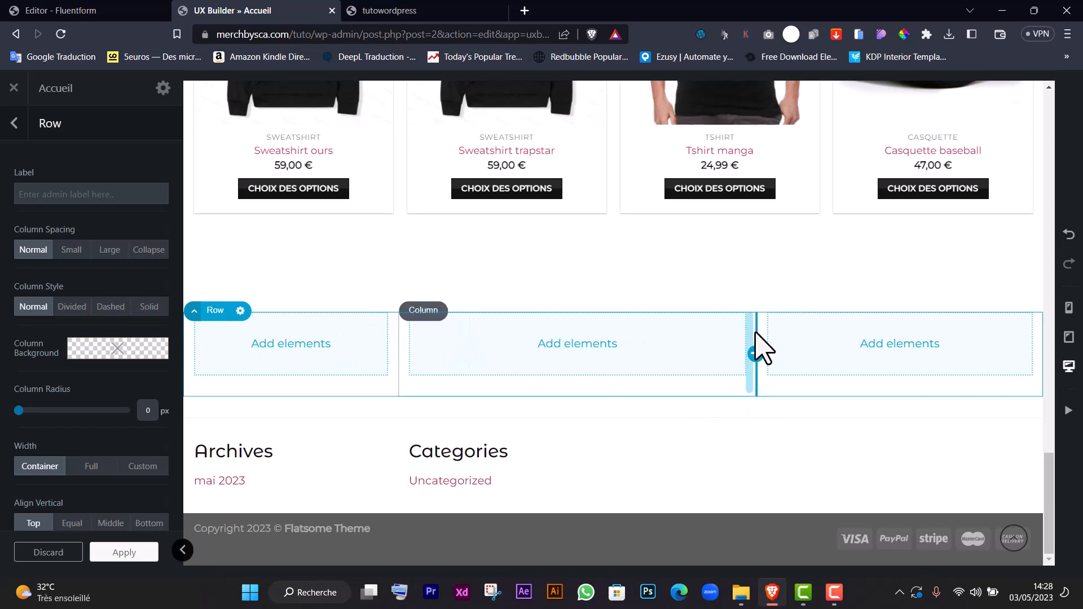
left_click_drag(751, 335, 820, 334)
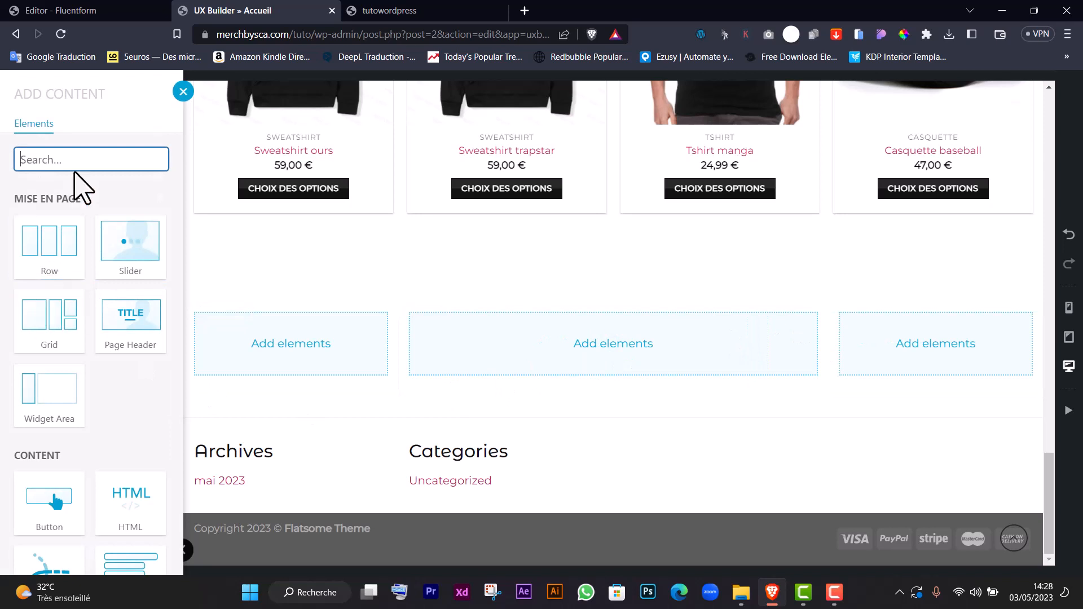
Step: Add a text element with the Headline preset to the wide middle column and center its text
type("tex")
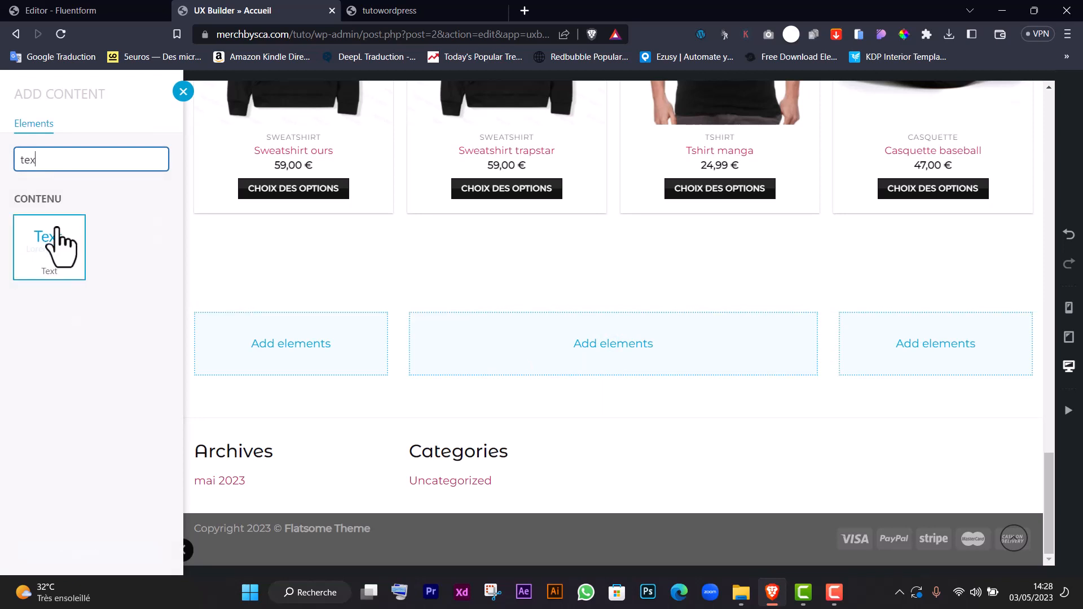
left_click(60, 245)
left_click(60, 304)
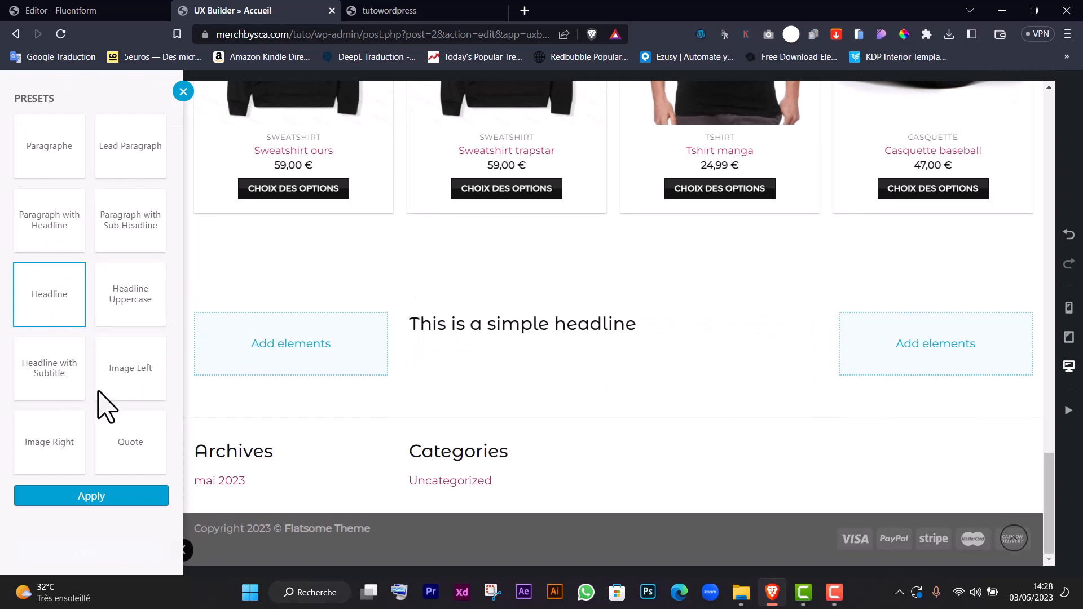
left_click(108, 499)
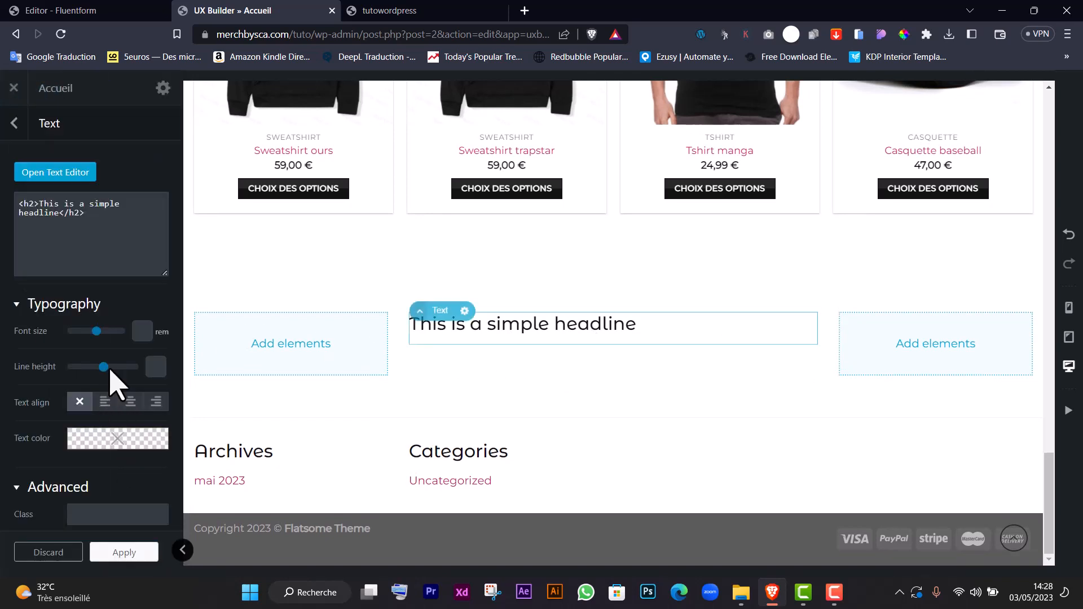
left_click(130, 403)
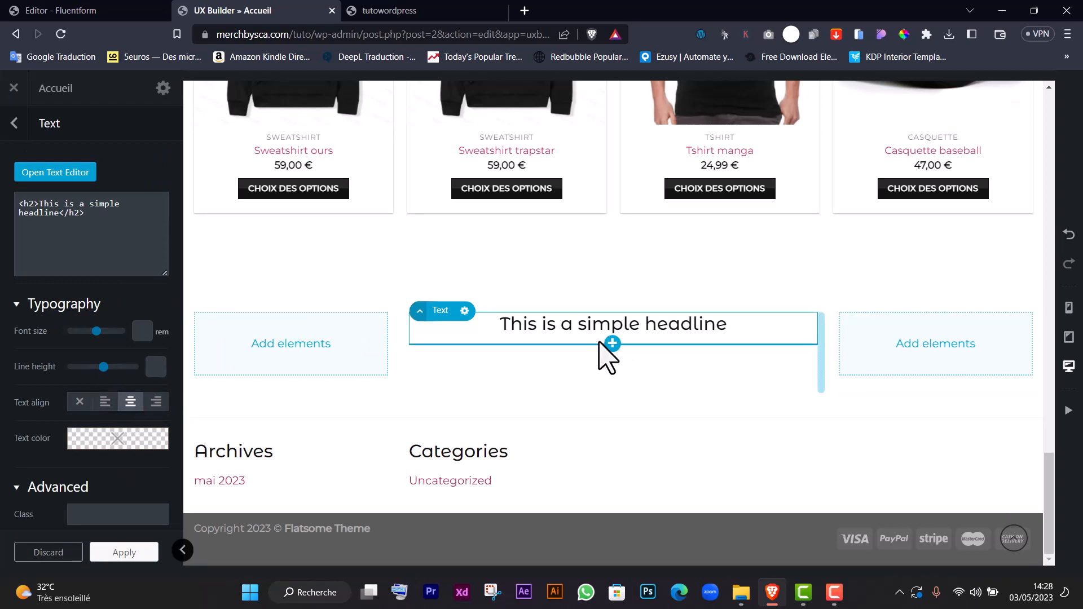
Step: Add a centered text element below the headline reading "Lorem ipsum dolor sit amet, consectetuer adipiscing eli, sed diam nonumm nibat"
left_click(612, 344)
type("text")
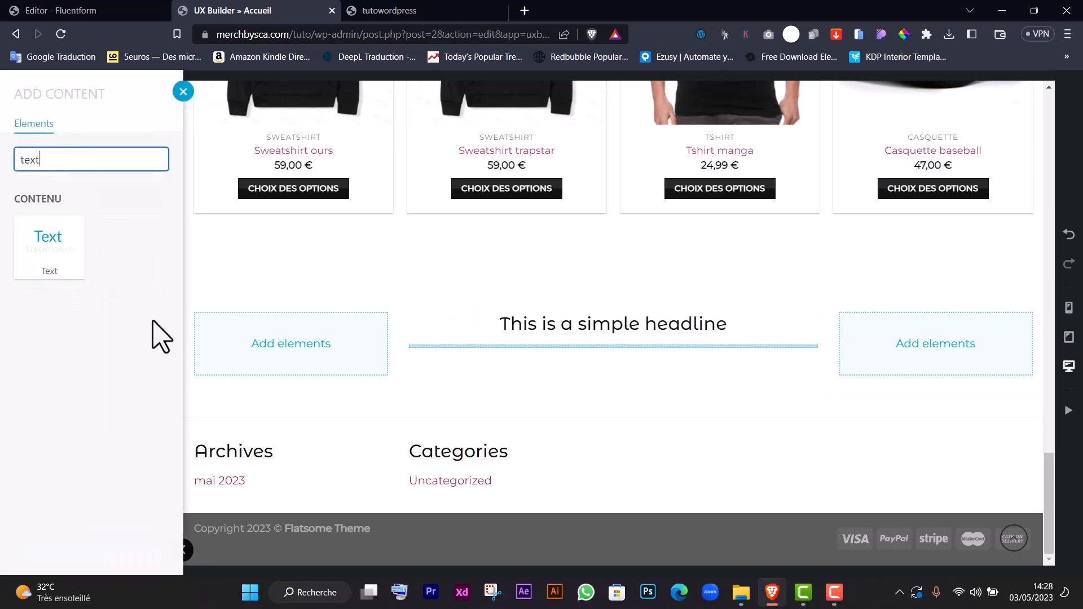
left_click(49, 247)
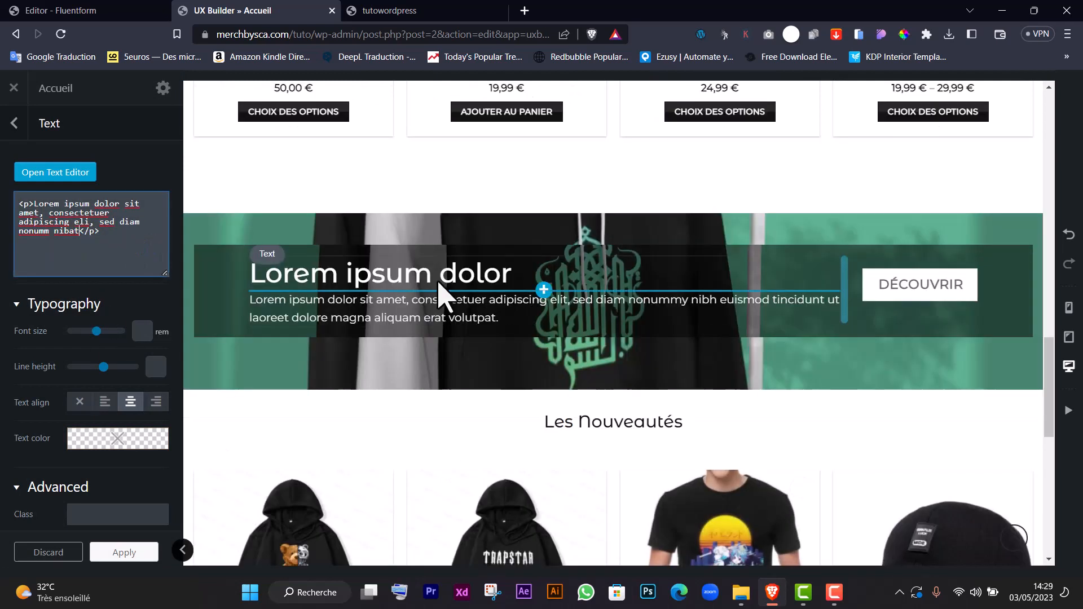
Step: Check the message box heading's font size and set the new section's headline font size to 1.5 rem
left_click(395, 285)
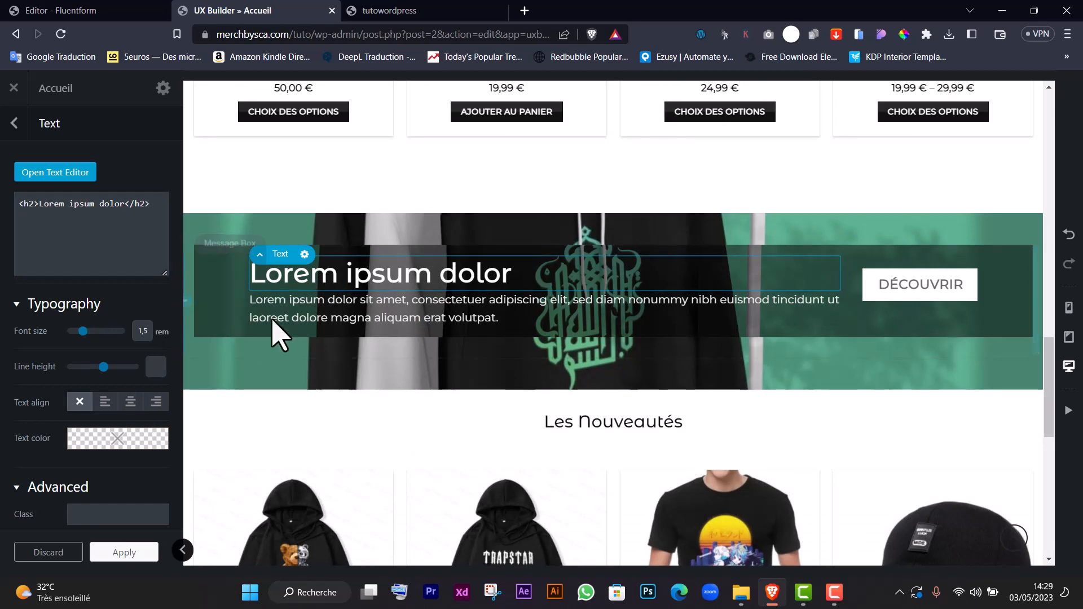
scroll(594, 271, "down", 10)
left_click(612, 293)
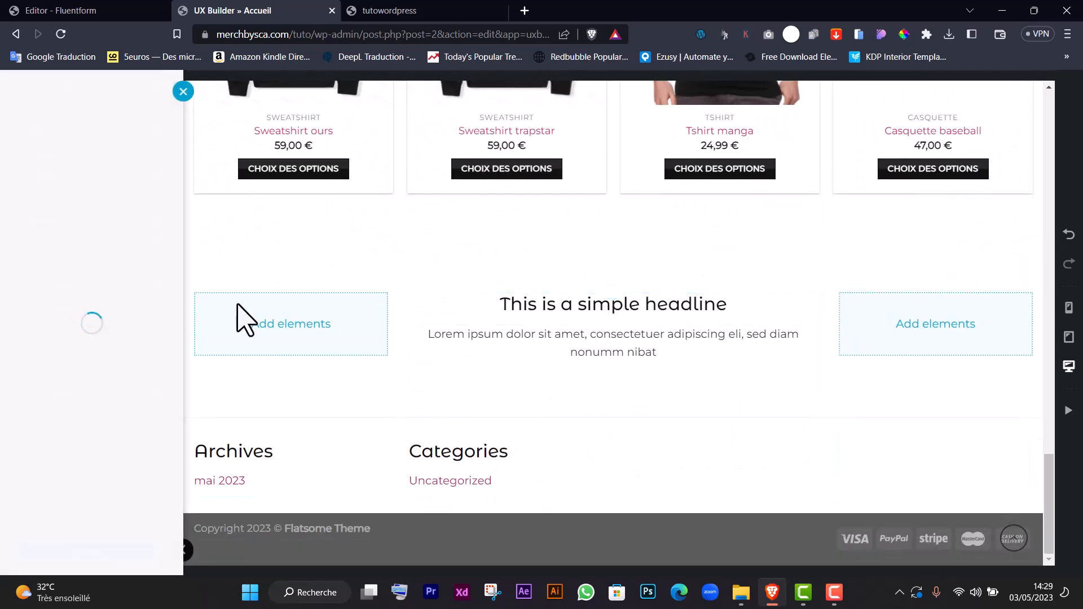
left_click(585, 349)
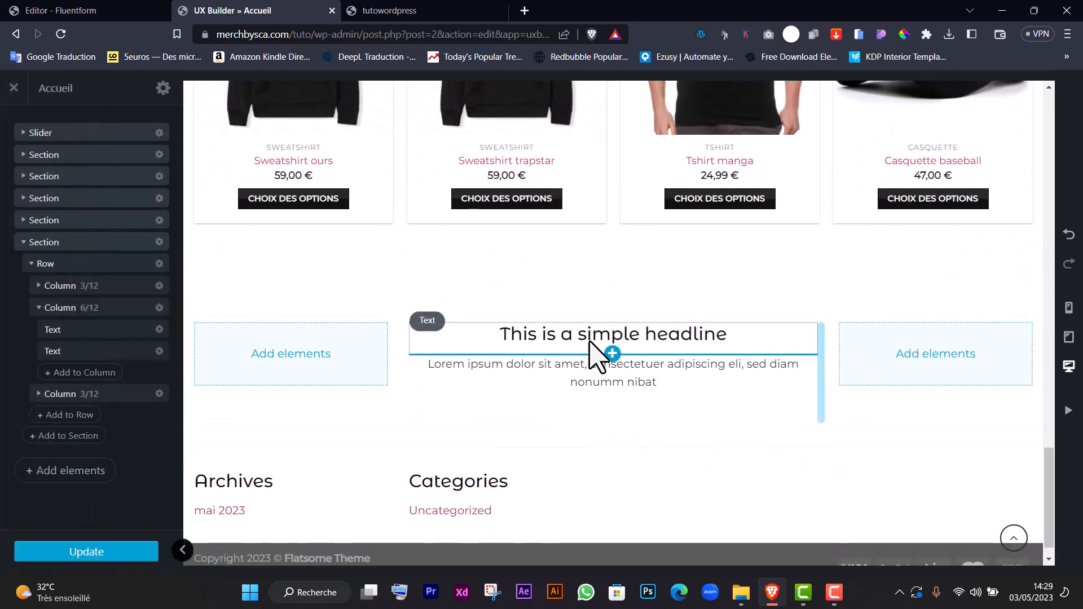
left_click(440, 341)
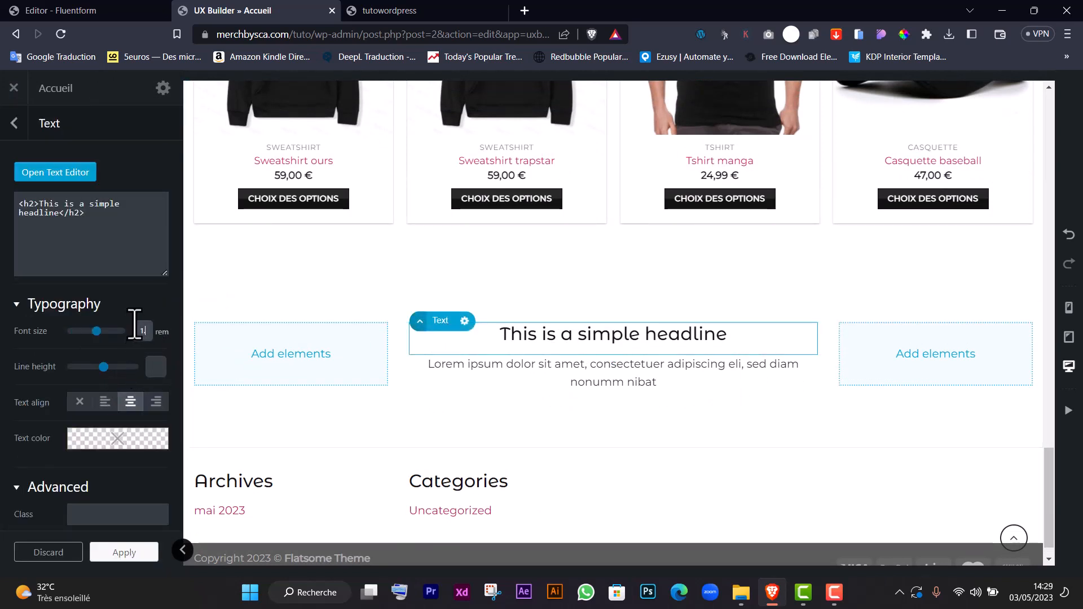
type(".5")
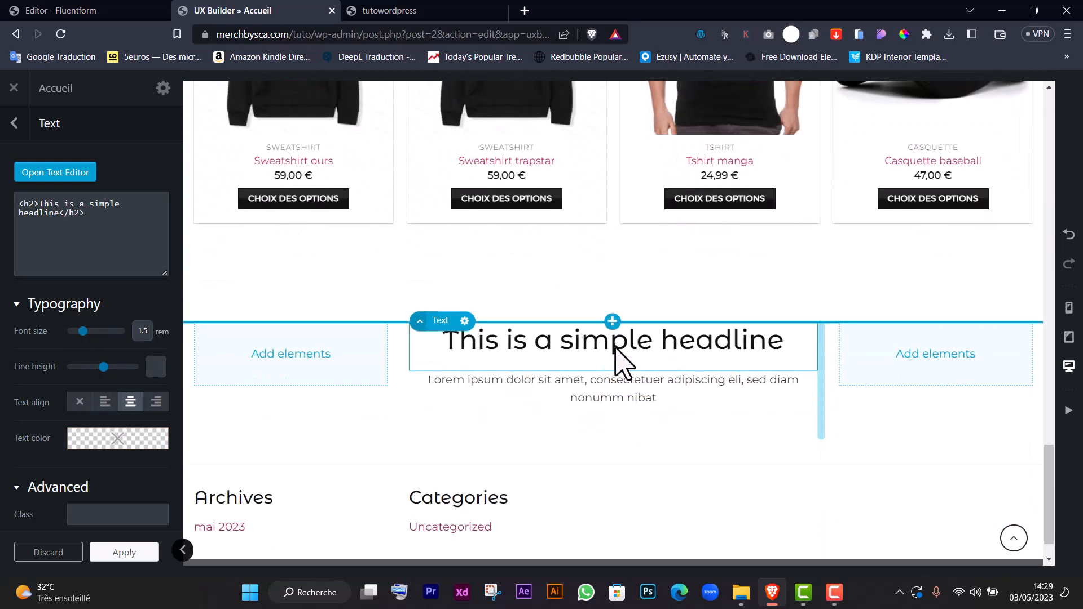
Step: Add an HTML element below the centered paragraph, labelled news and containing the shortcode [fluentform id="2"]
left_click(612, 421)
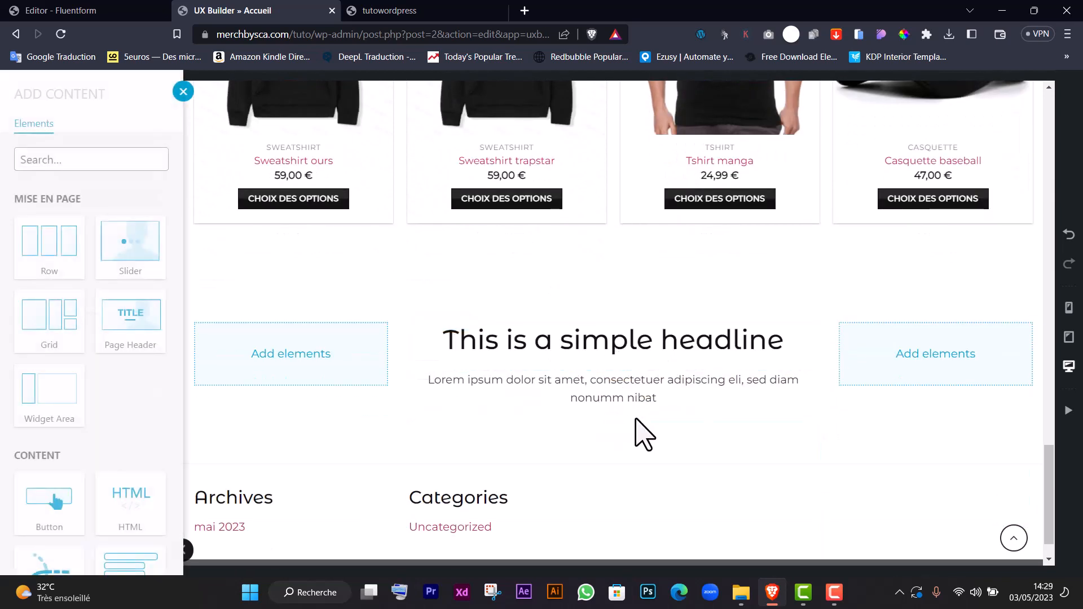
scroll(627, 423, "down", 1)
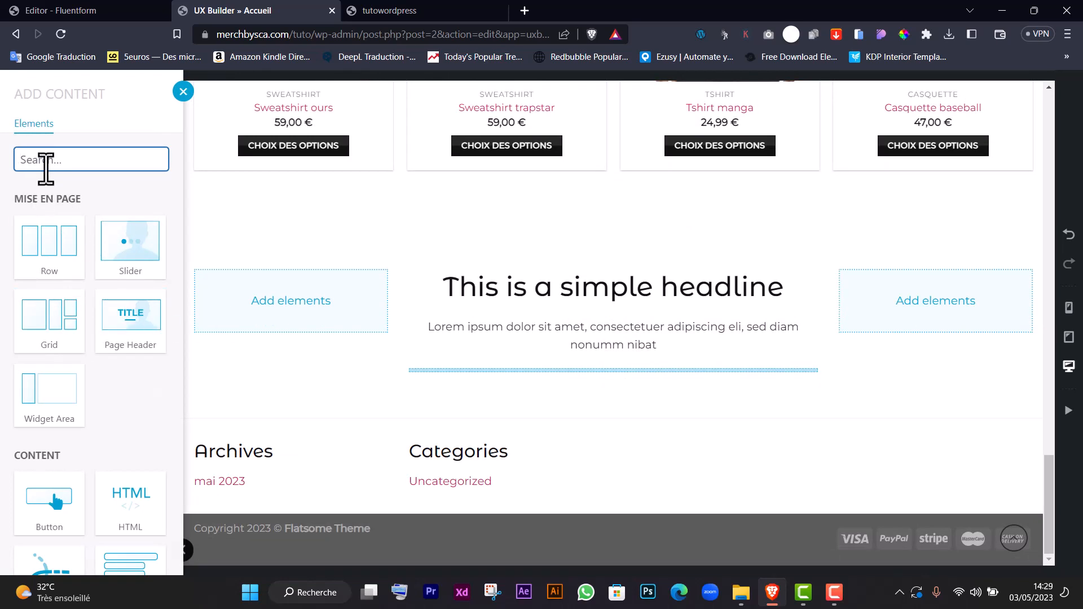
type("h")
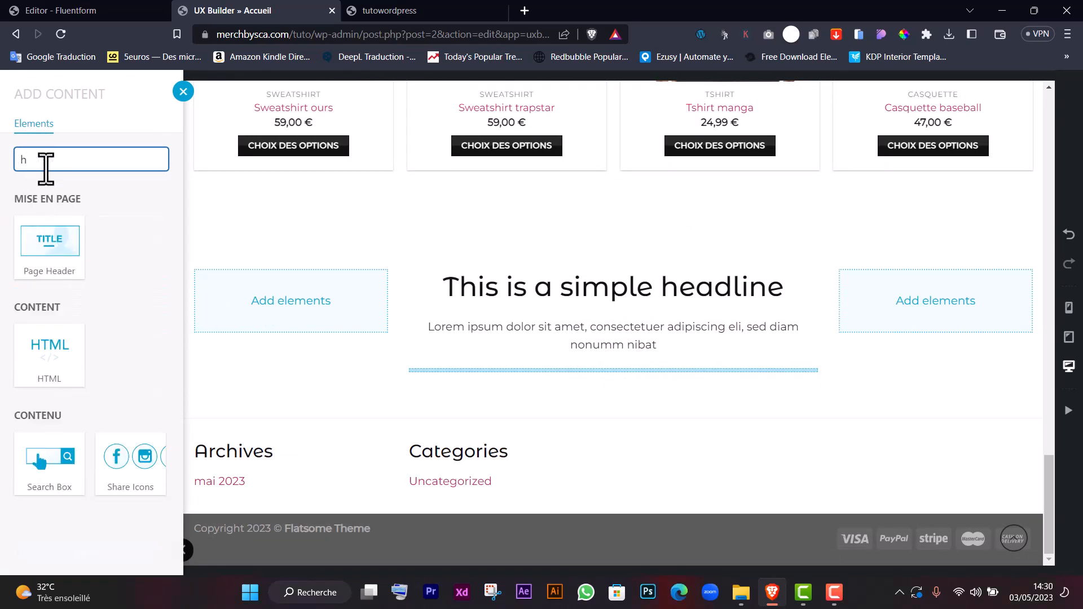
type("tml")
left_click(25, 248)
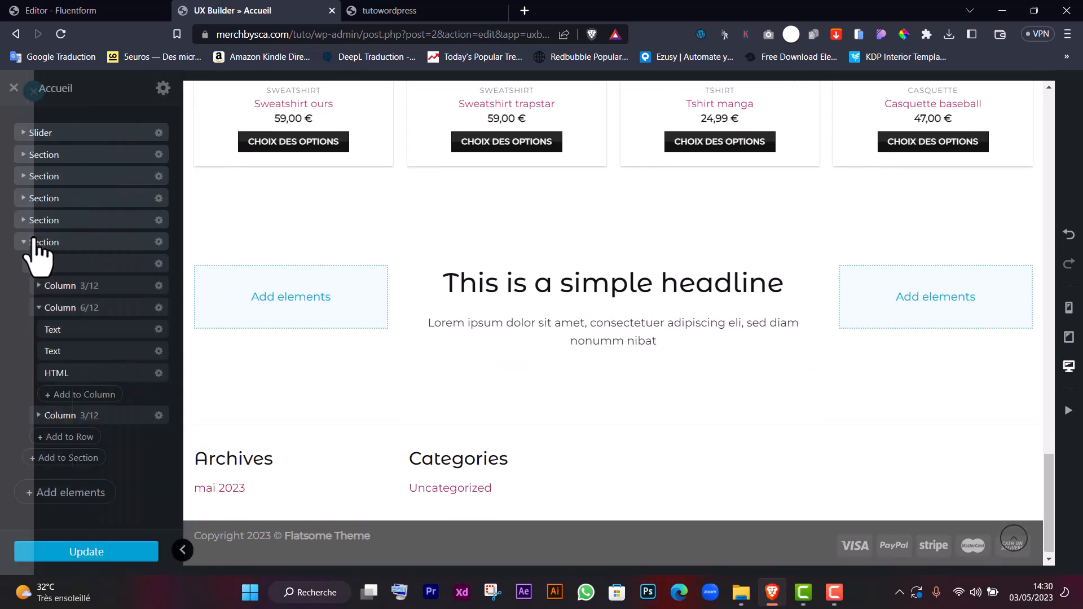
left_click(66, 256)
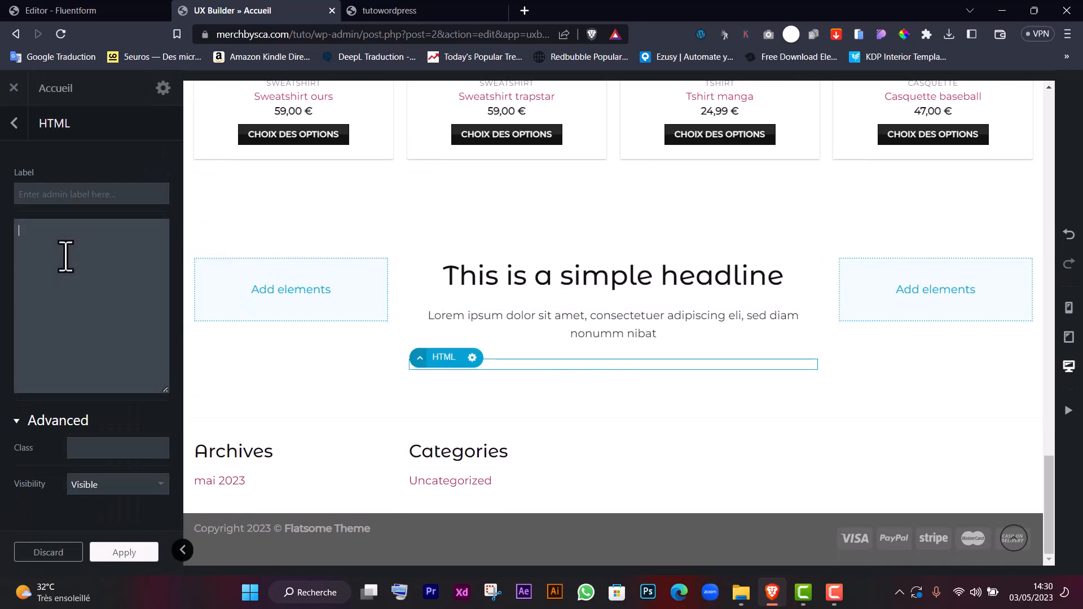
type("[fluentform id=\"2\"]")
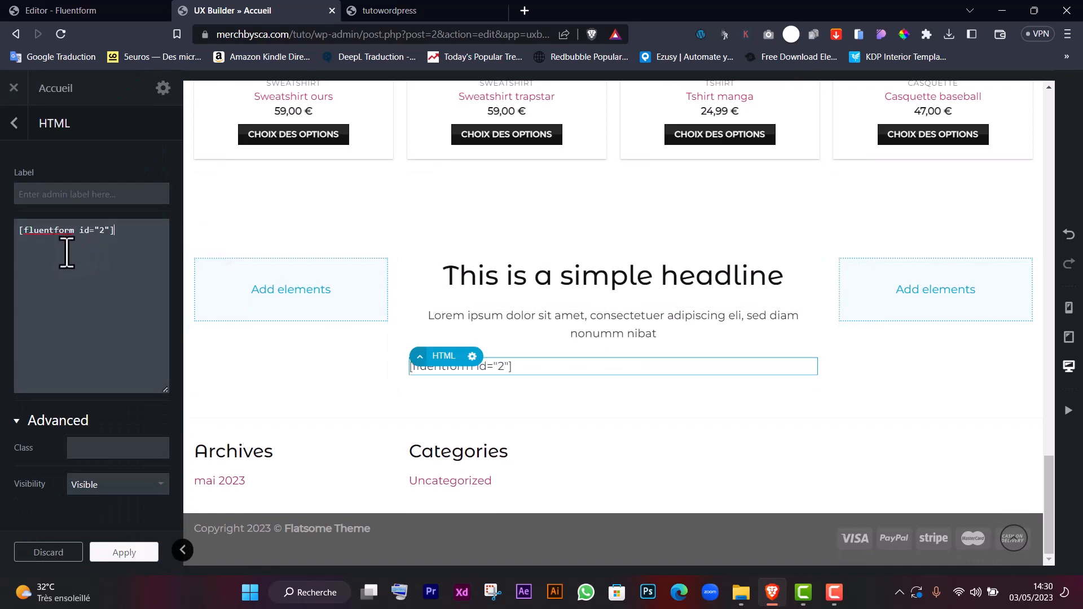
left_click(67, 195)
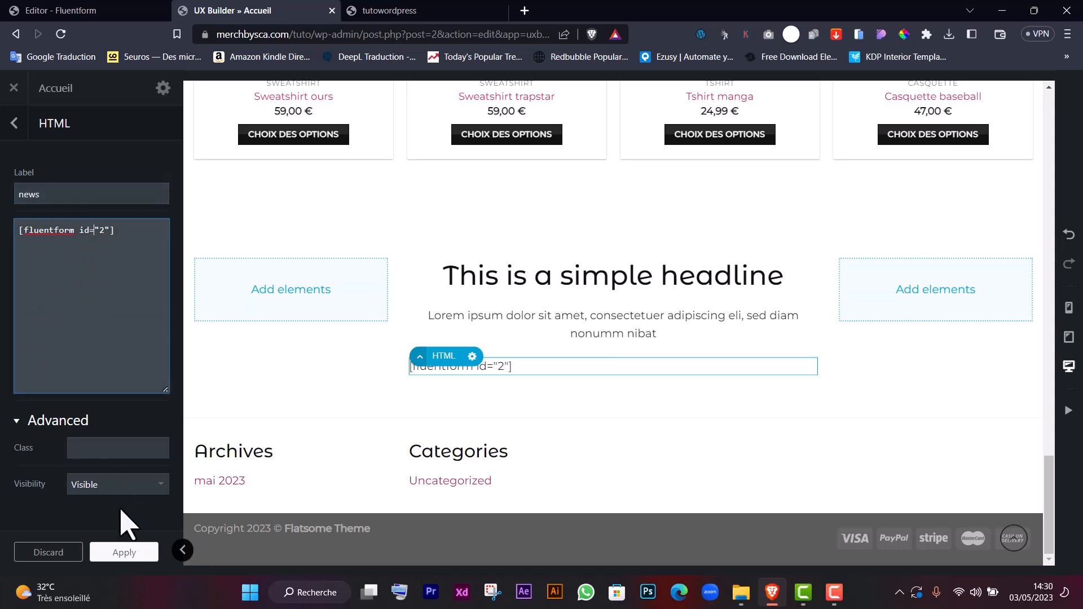
left_click(124, 552)
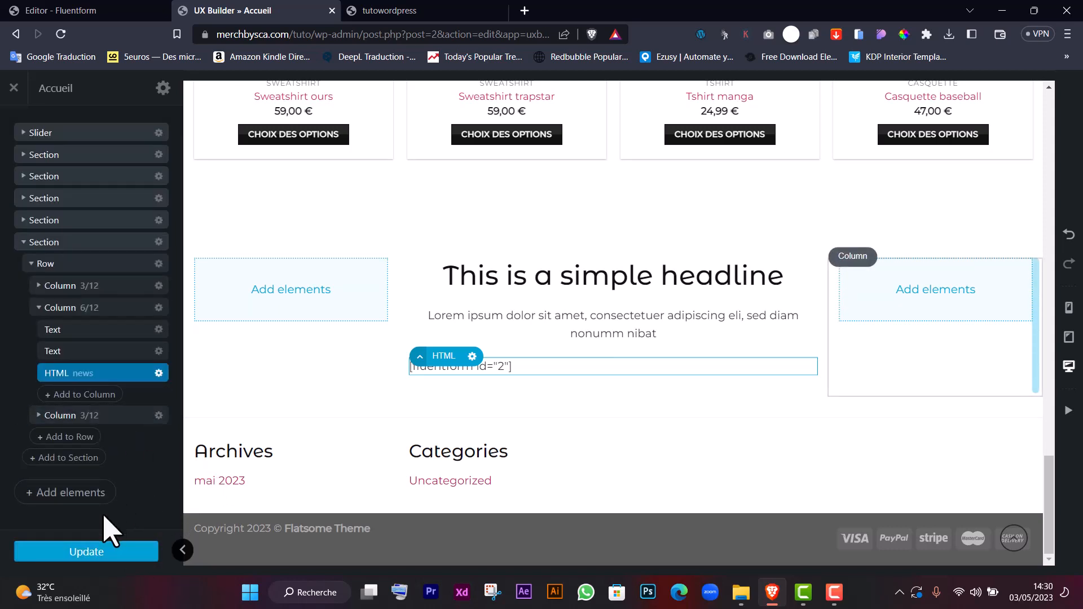
Step: Save the page update and check the sign-up form on the reloaded live home page
left_click(115, 551)
left_click(458, 10)
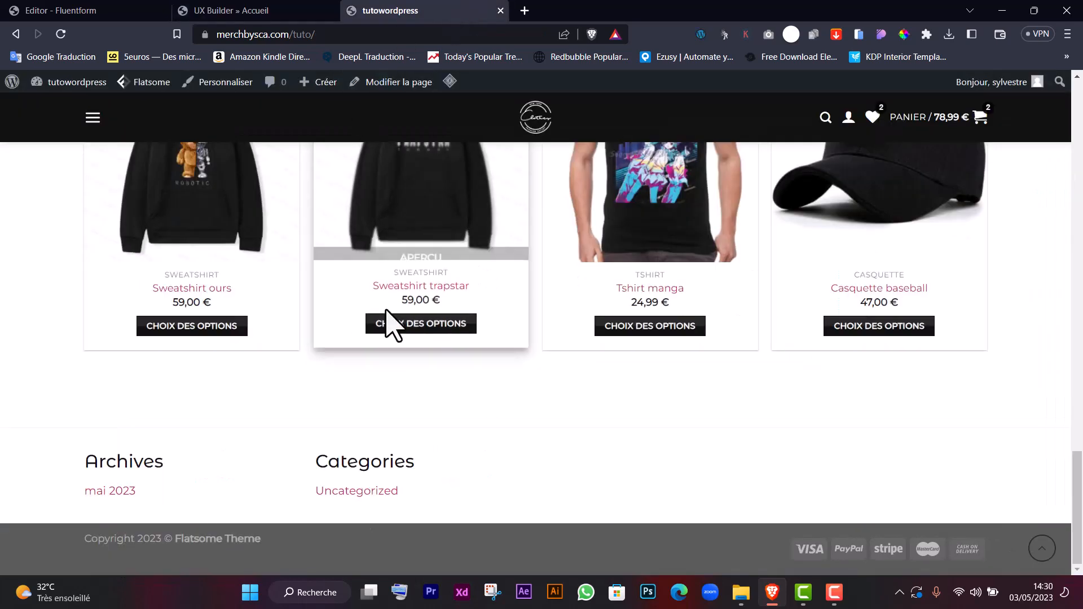
key("F5")
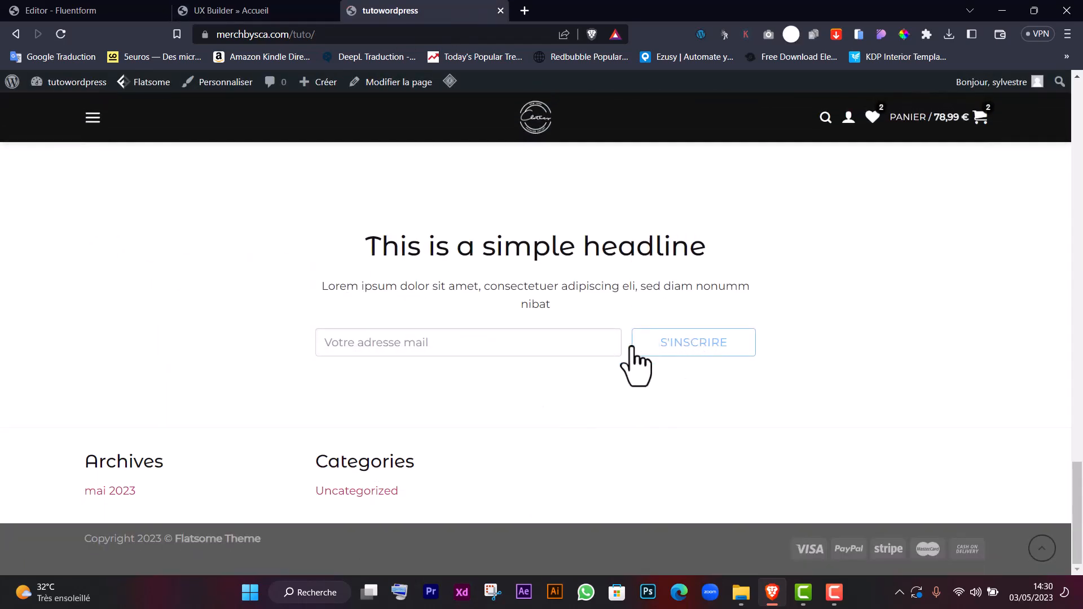
left_click(500, 342)
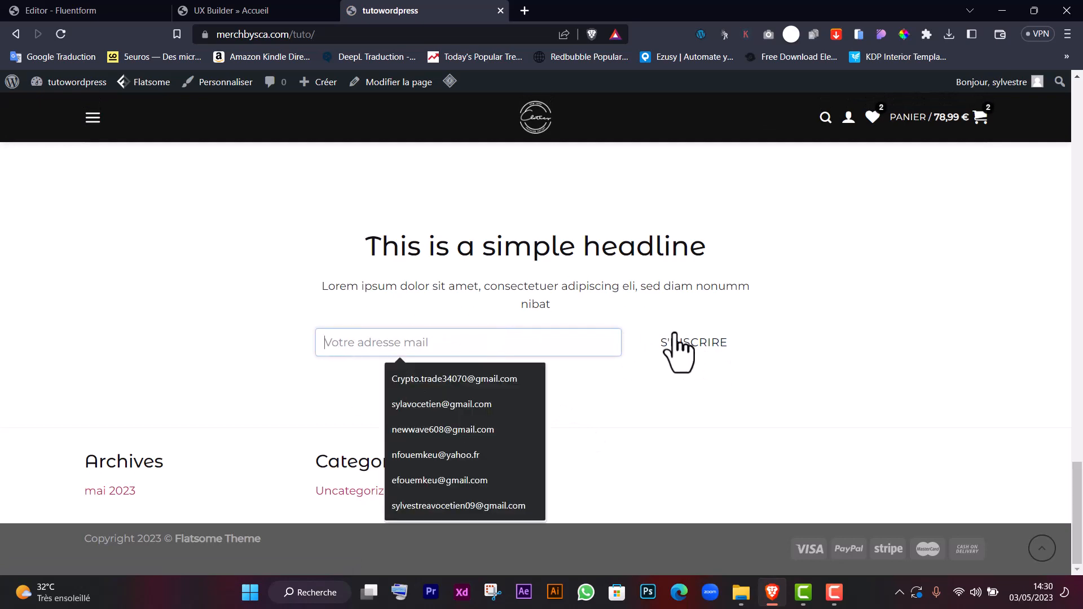
left_click(790, 350)
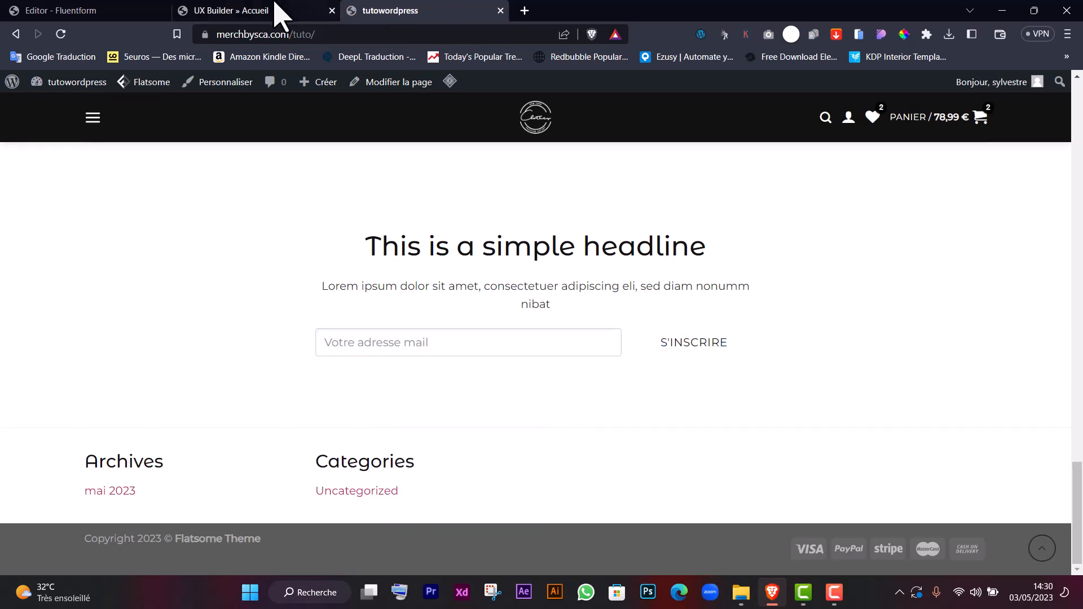
scroll(412, 186, "up", 5)
Step: Set the photo of colorful clothes on hangers from the media library as the sign-up section's background image
left_click(314, 18)
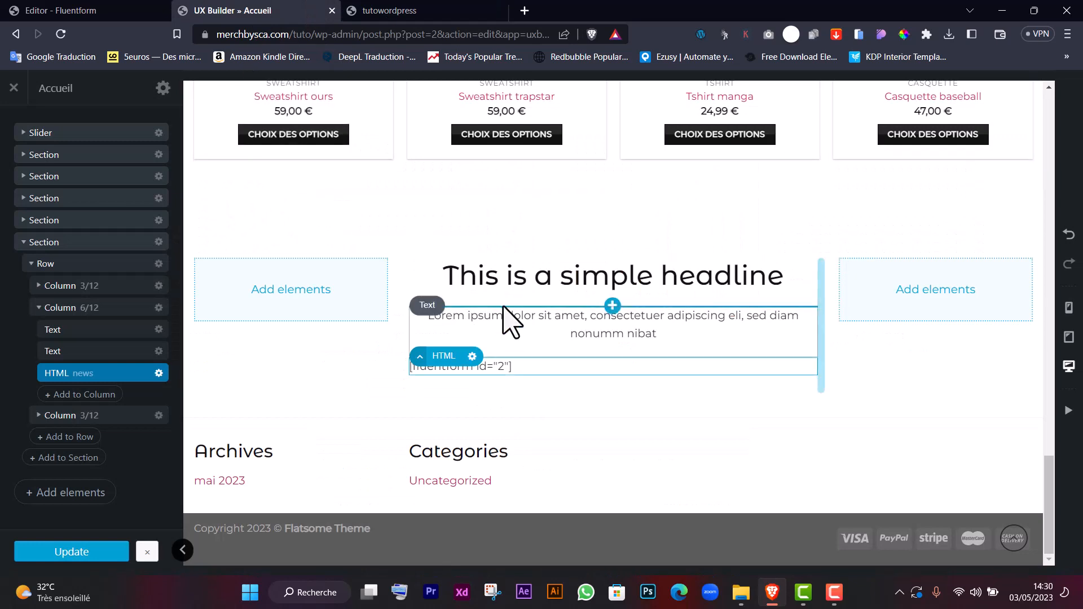
left_click(214, 237)
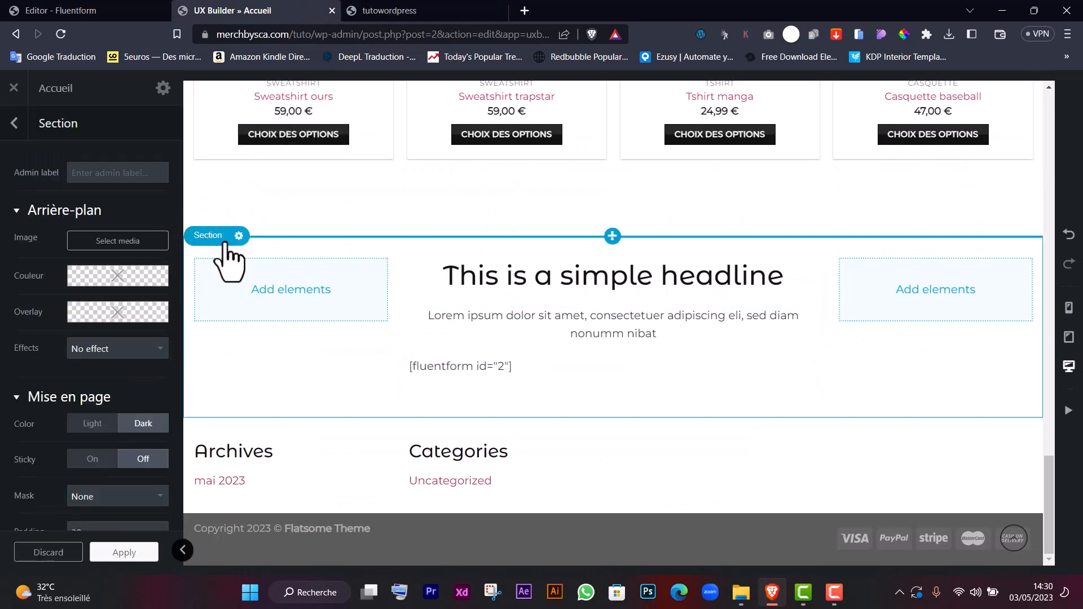
left_click(105, 249)
scroll(350, 346, "down", 2)
scroll(87, 271, "up", 1)
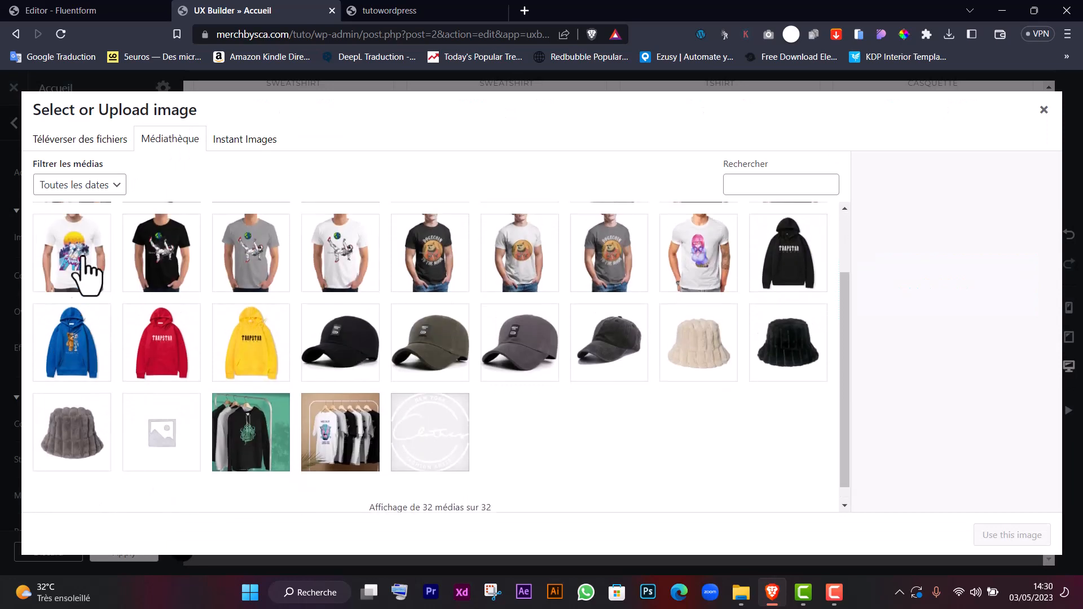
scroll(87, 271, "up", 2)
left_click(88, 271)
left_click(1012, 535)
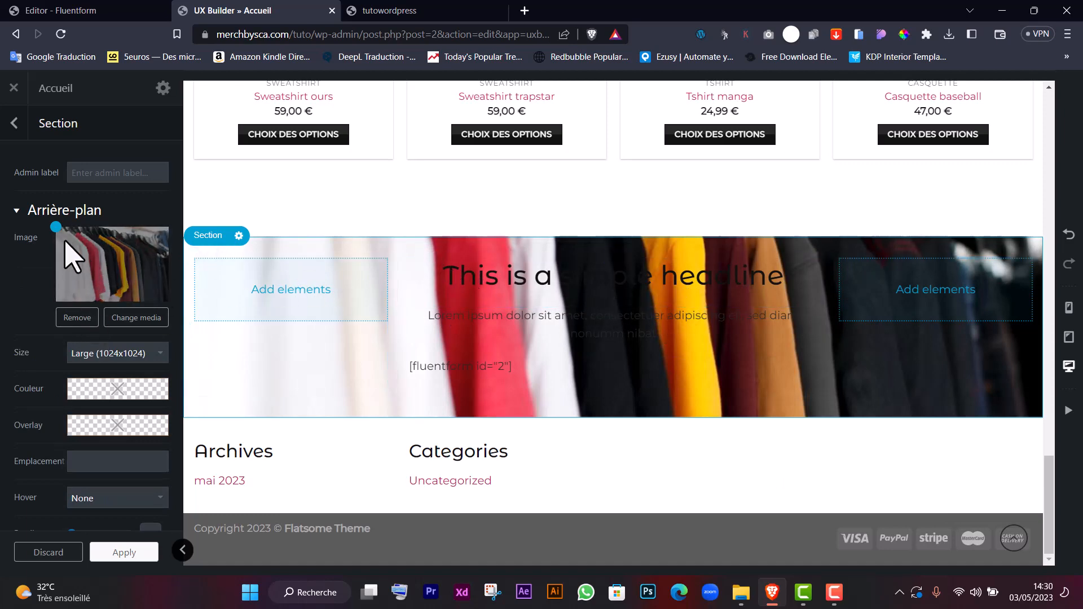
Step: Set the section background's focal point to 50% 0% and add a black overlay at about 0.709 opacity
left_click_drag(60, 227, 112, 221)
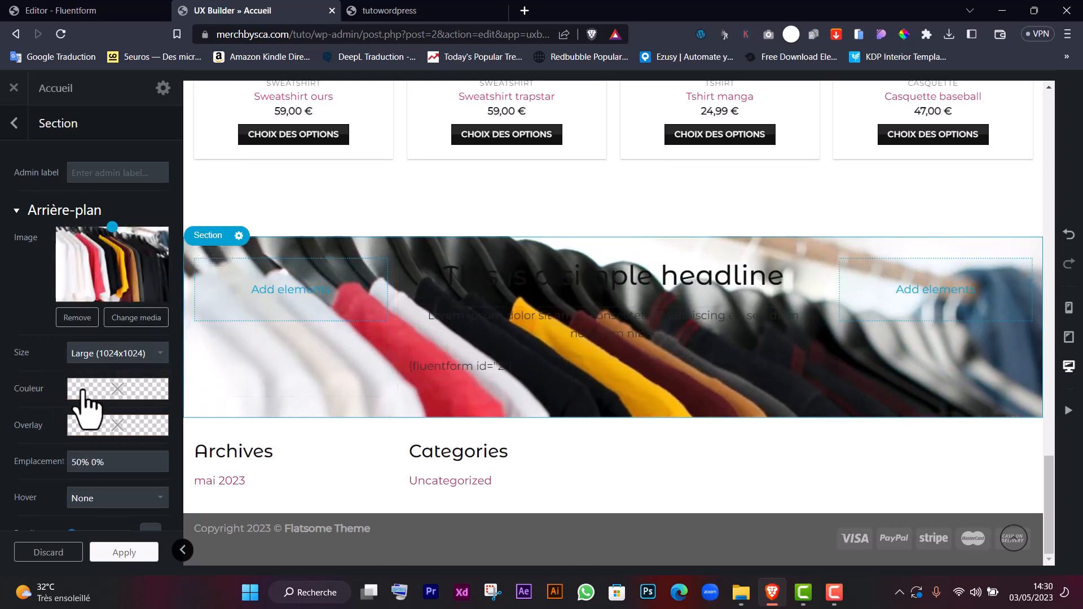
left_click(108, 425)
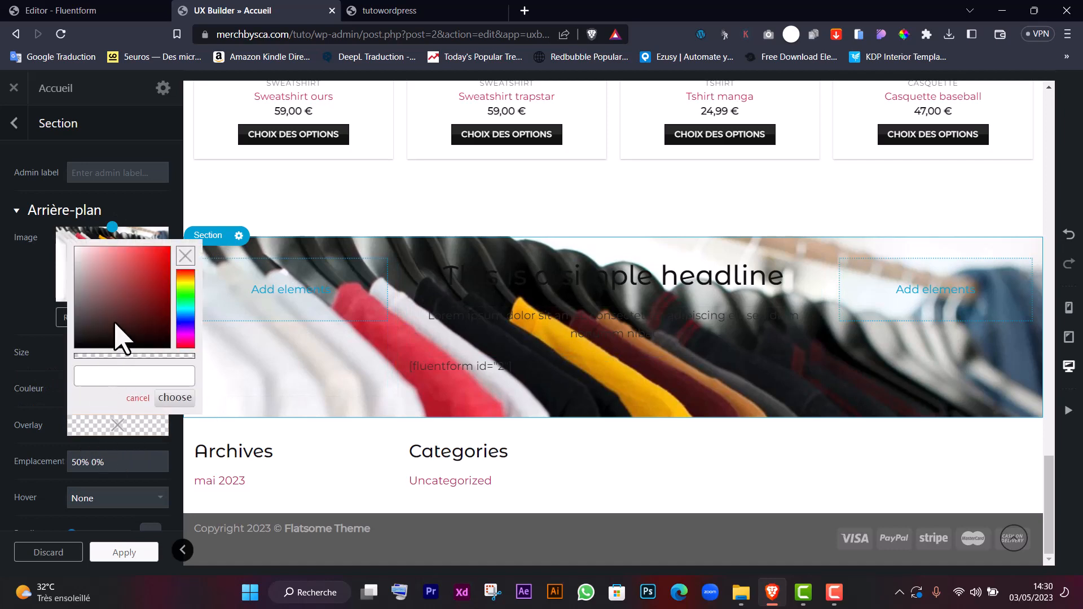
mouse_move(119, 335)
left_mouse_down()
mouse_move(63, 364)
mouse_move(161, 349)
left_mouse_up()
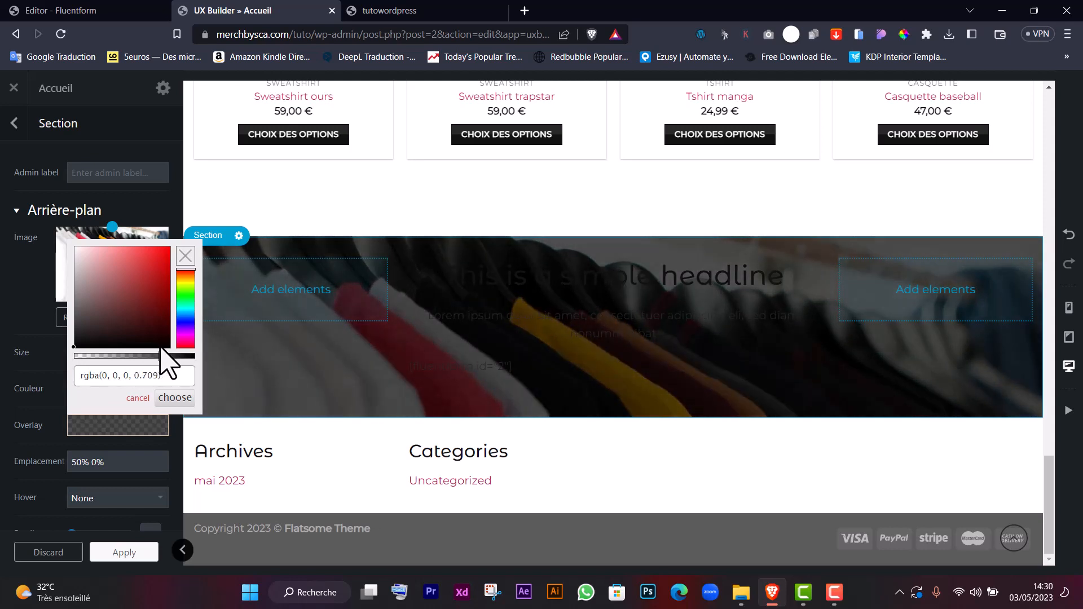
Step: Change the section's headline text to "Newsletters" and color it white
left_click(658, 282)
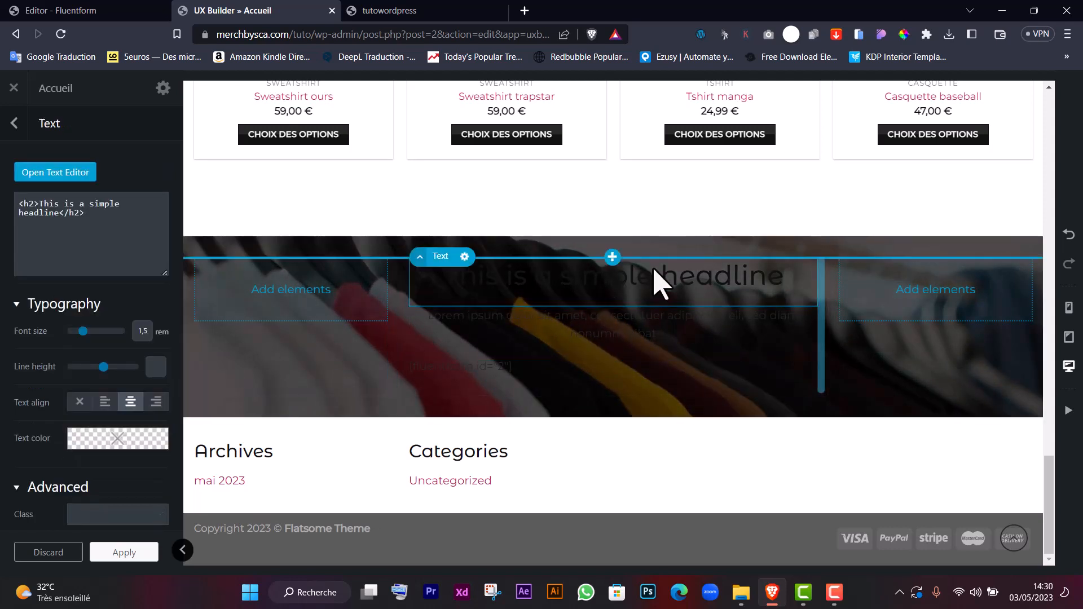
left_click(111, 443)
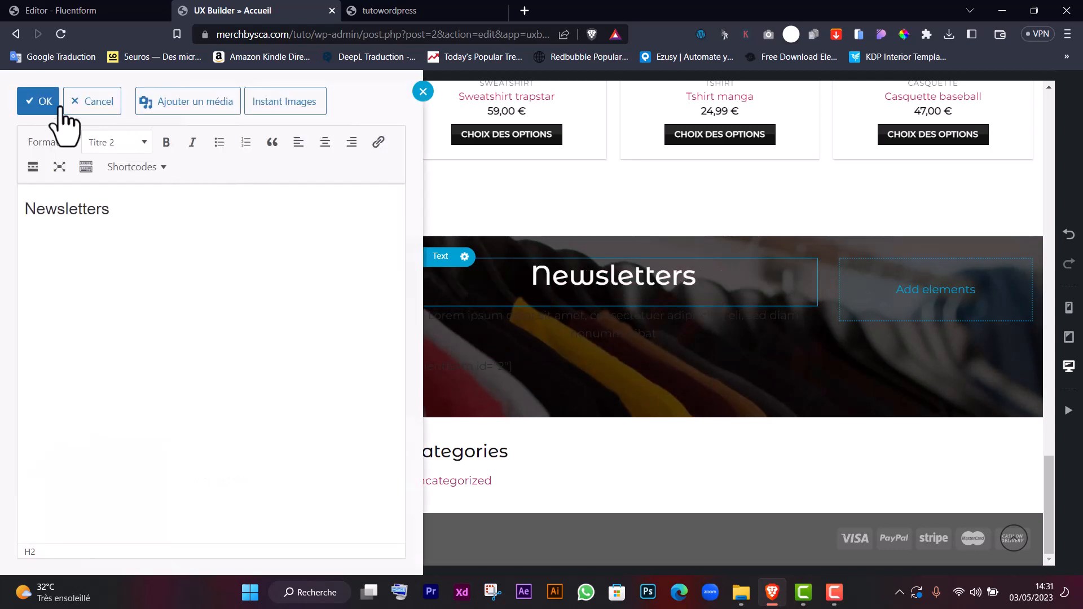
left_click(59, 105)
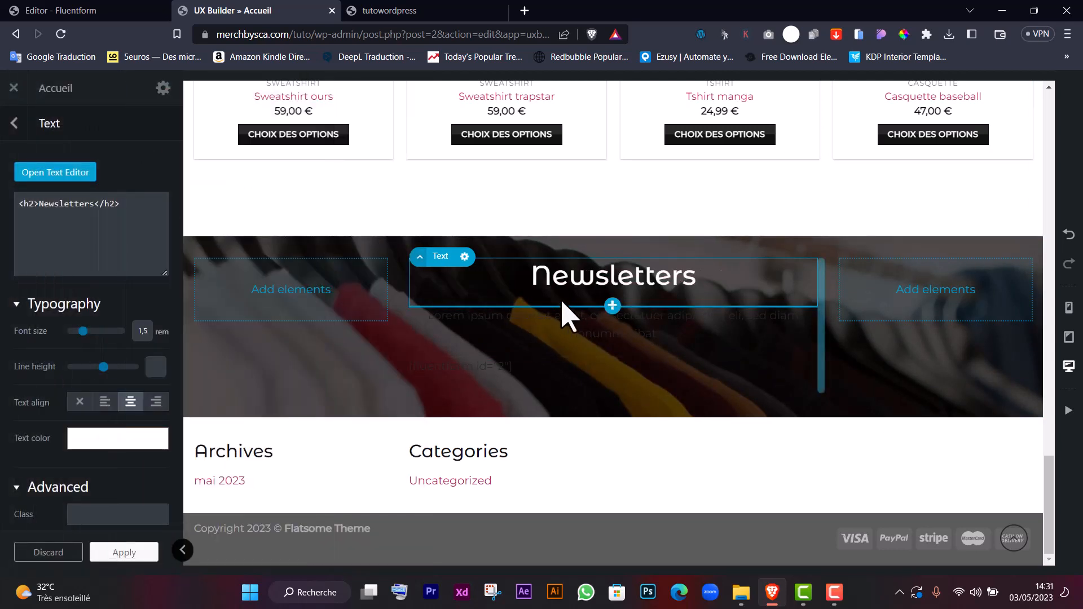
Step: Color the paragraph below the Newsletters heading white, rgb(255, 255, 255), and apply the text settings
left_click(504, 316)
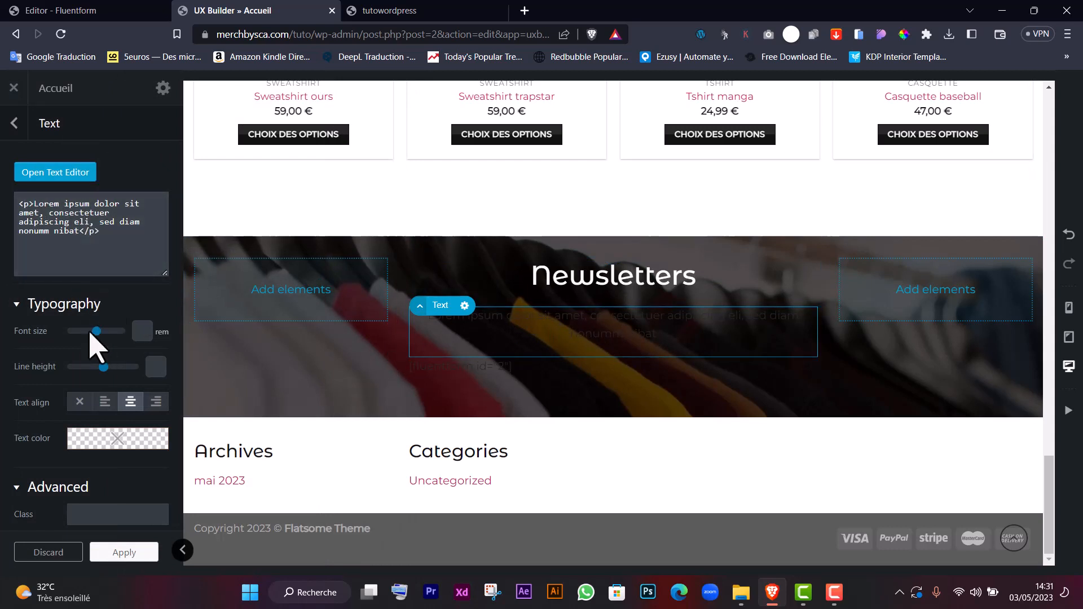
left_click(116, 439)
left_click_drag(94, 269, 73, 264)
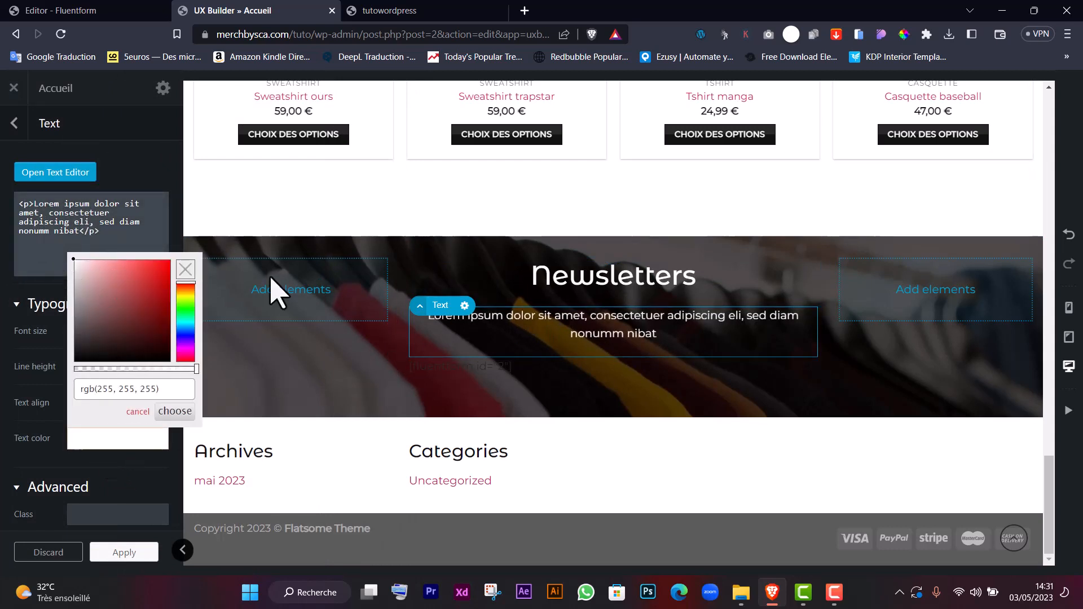
left_click(57, 333)
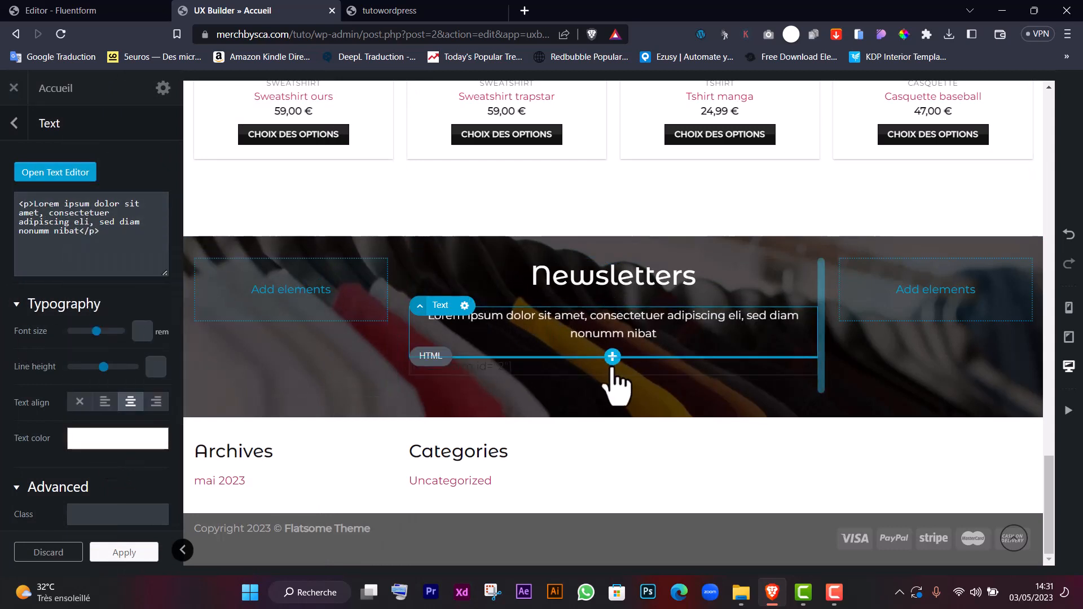
left_click(125, 553)
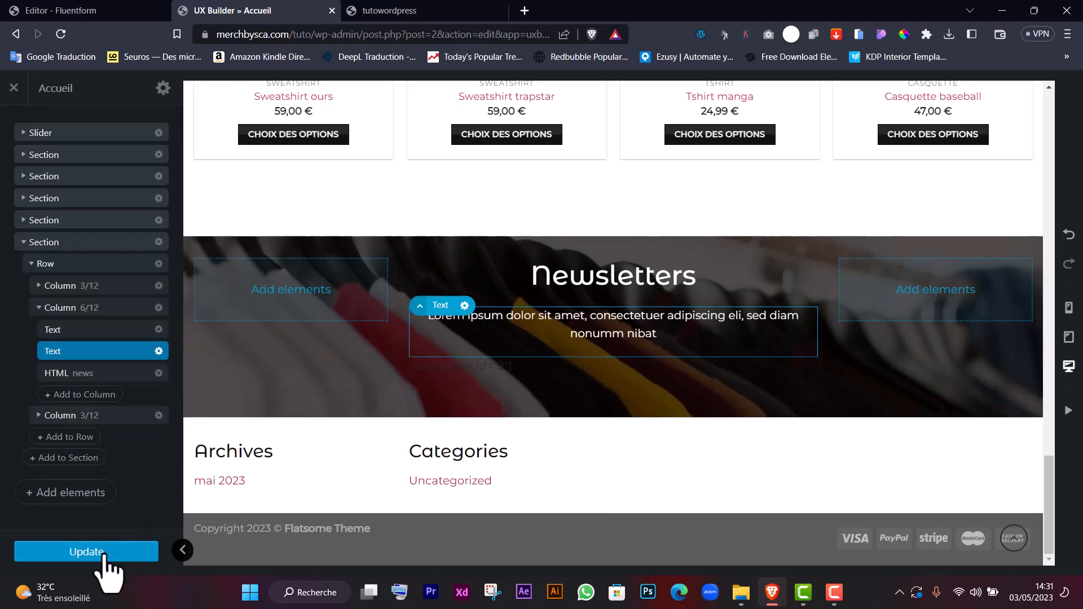
Step: Save the restyled newsletter section and reload the live store home page
left_click(42, 552)
left_click(414, 11)
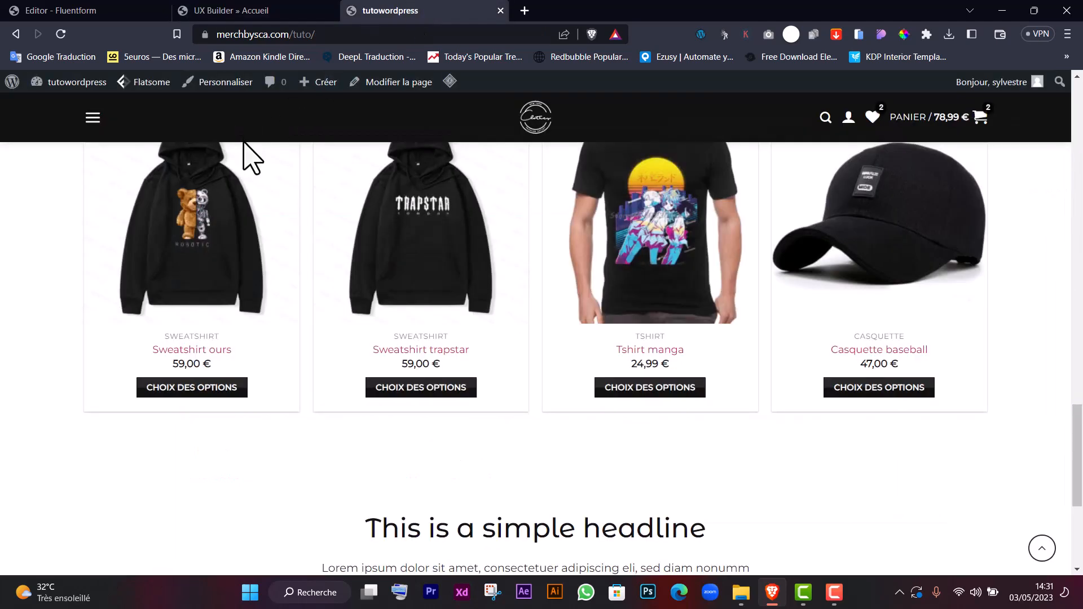
key("F5")
scroll(486, 333, "up", 17)
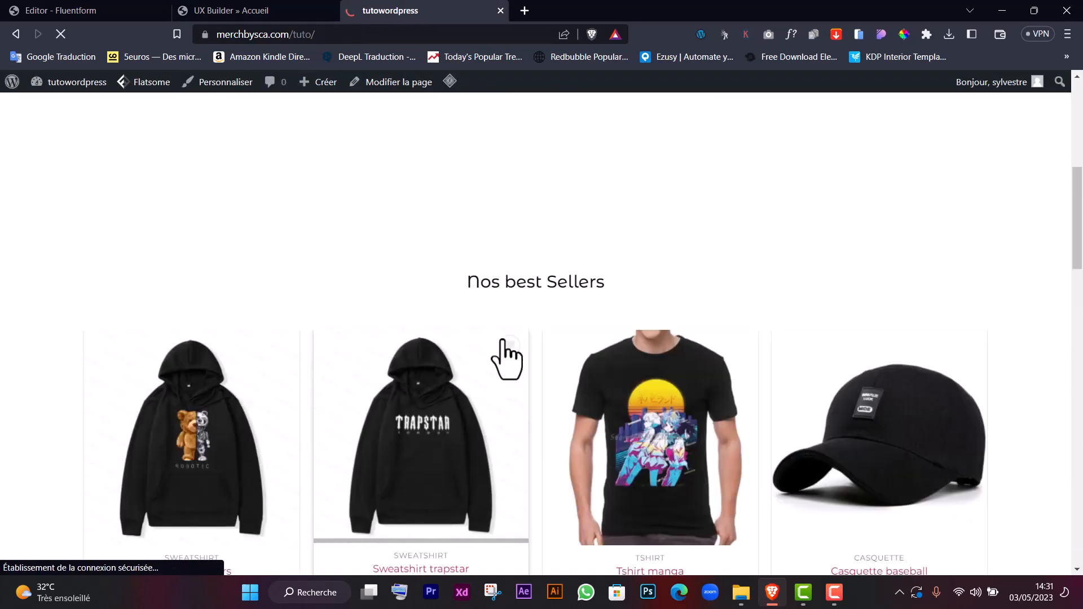
Step: Set the bottom margin of the newsletter section's middle column to -30px and apply the column options
scroll(502, 358, "down", 10)
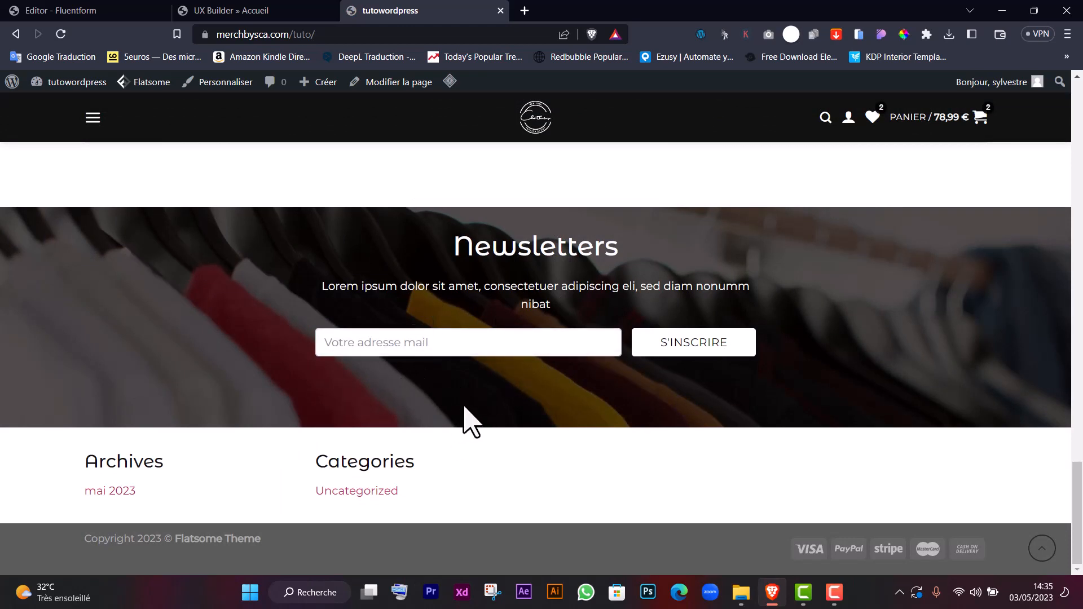
left_click(314, 11)
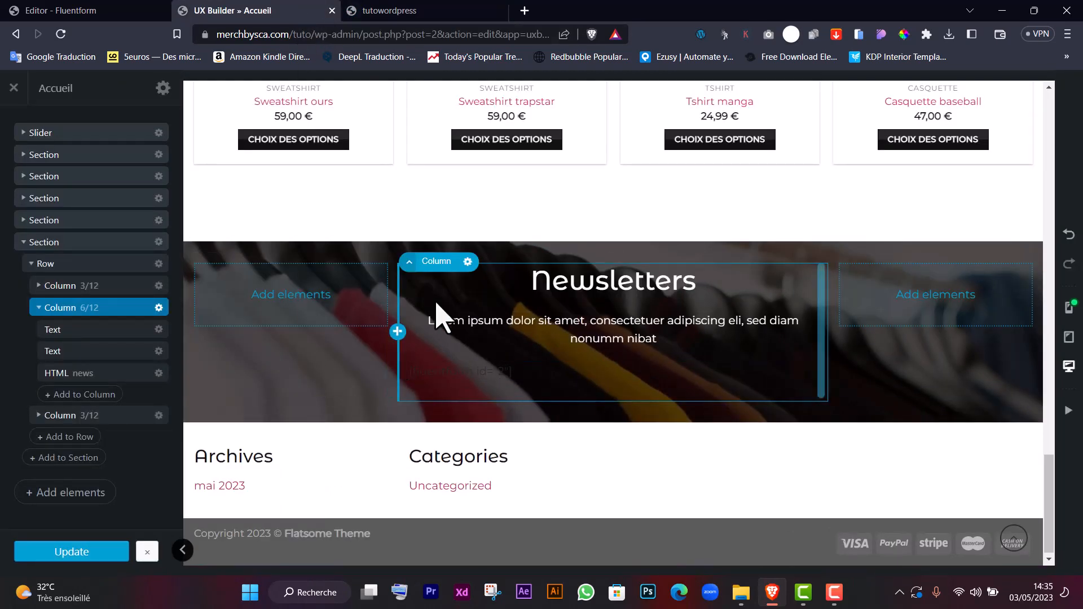
left_click(467, 262)
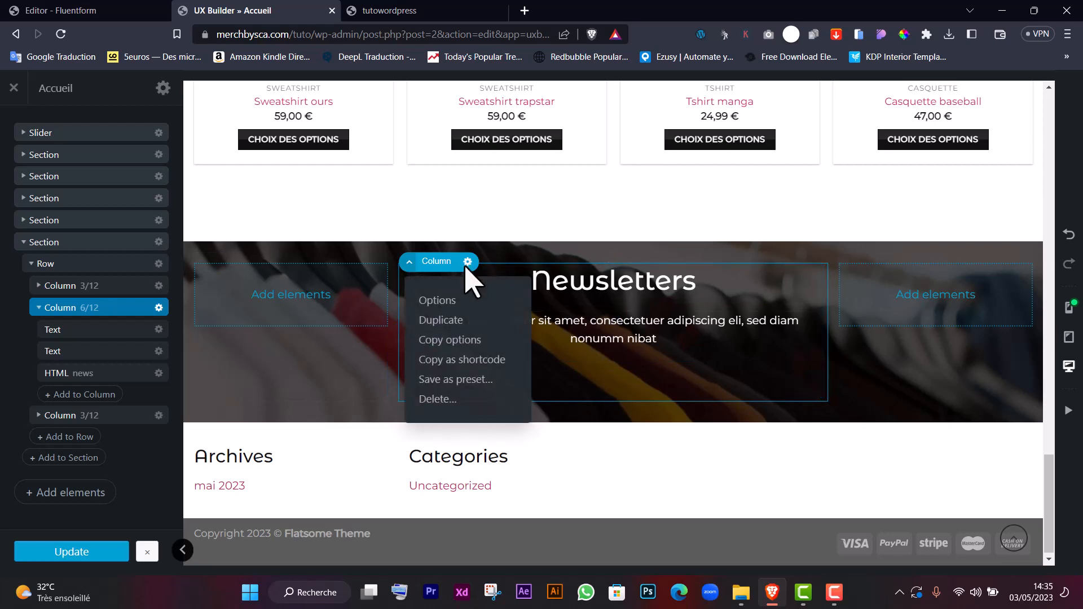
left_click(438, 301)
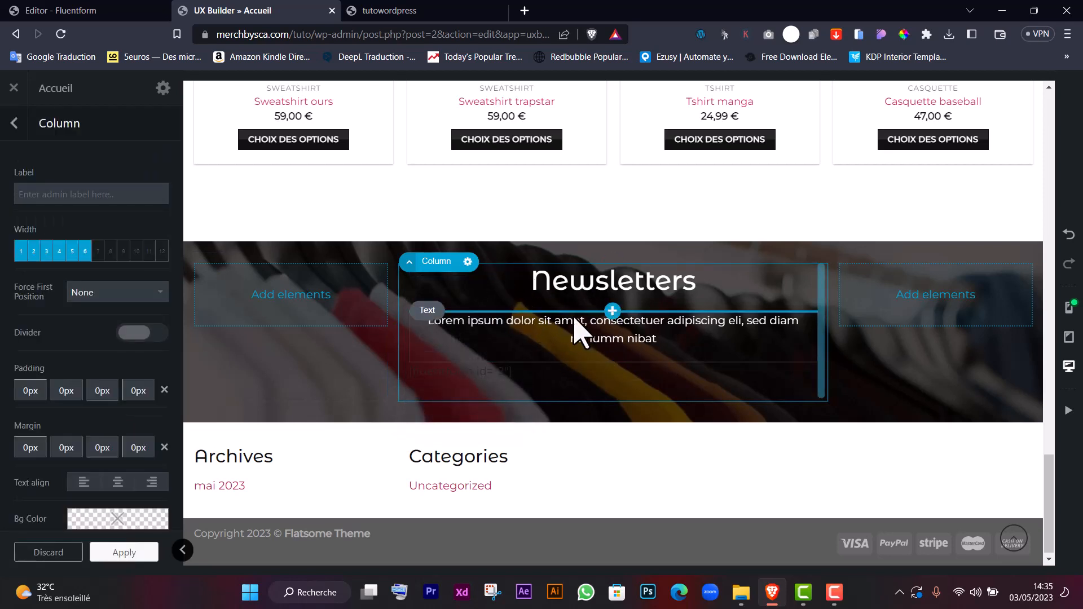
scroll(80, 395, "down", 2)
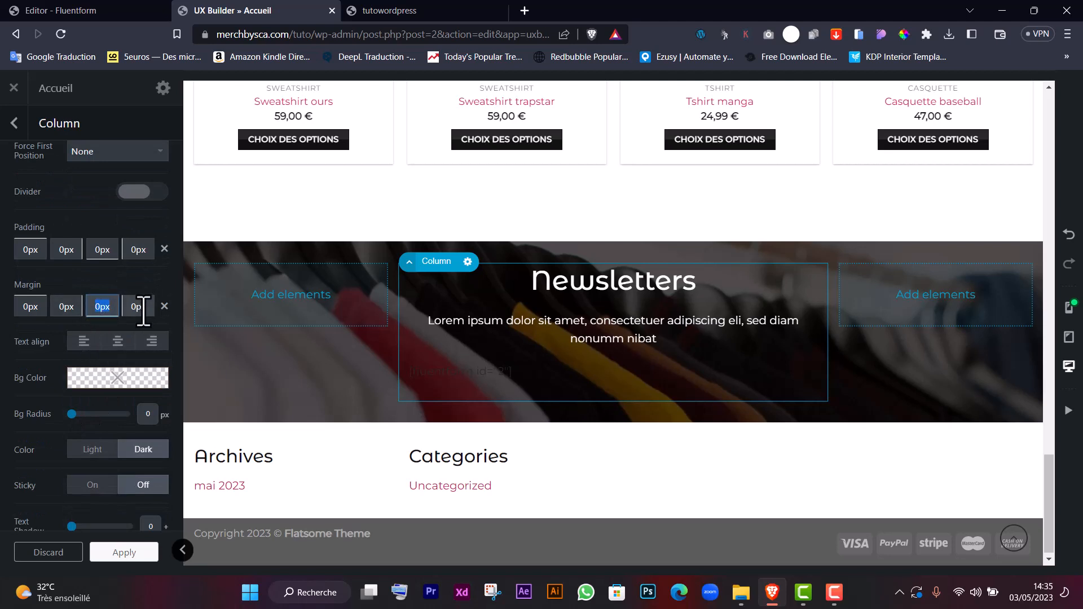
type("30")
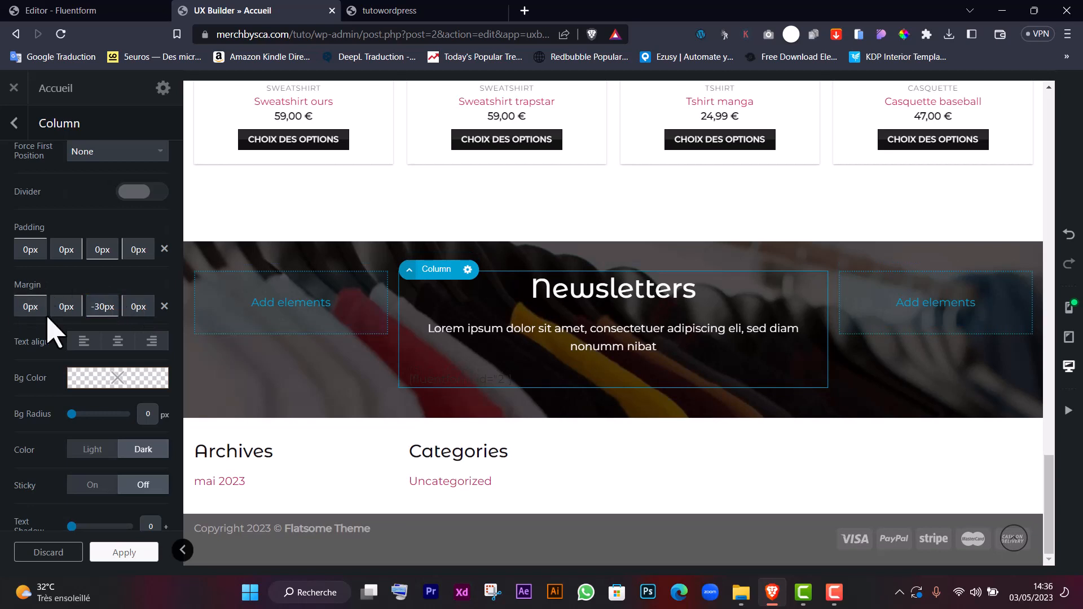
left_click(125, 553)
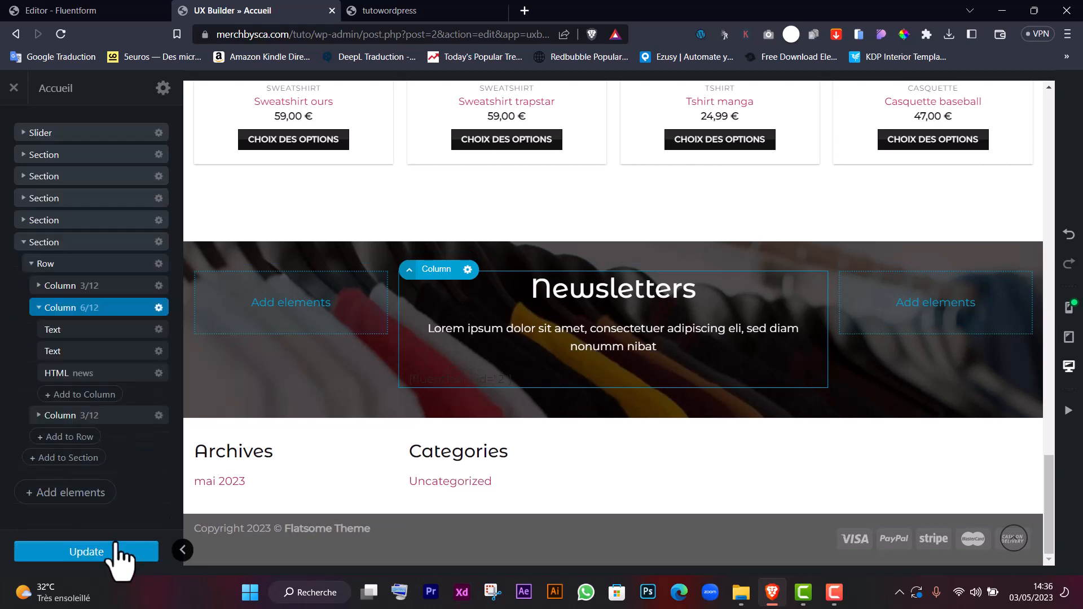
Step: Update the home page and reload the live store page to check the newsletter section's spacing
left_click(123, 551)
left_click(421, 13)
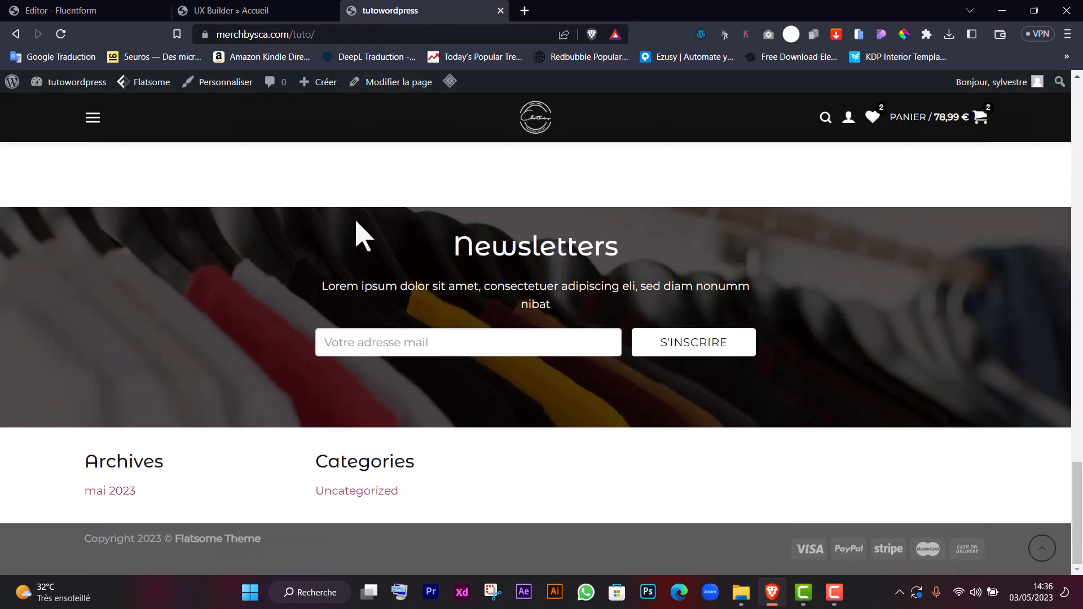
key("F5")
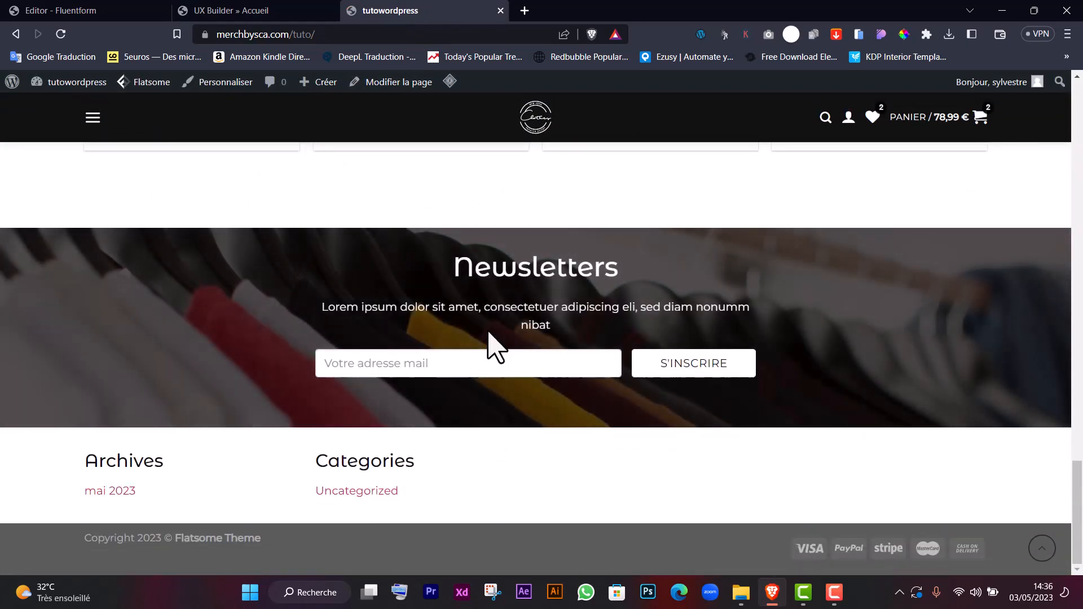
Step: Set the newsletter middle column's bottom margin to -50px, apply it and update the page
left_click(237, 10)
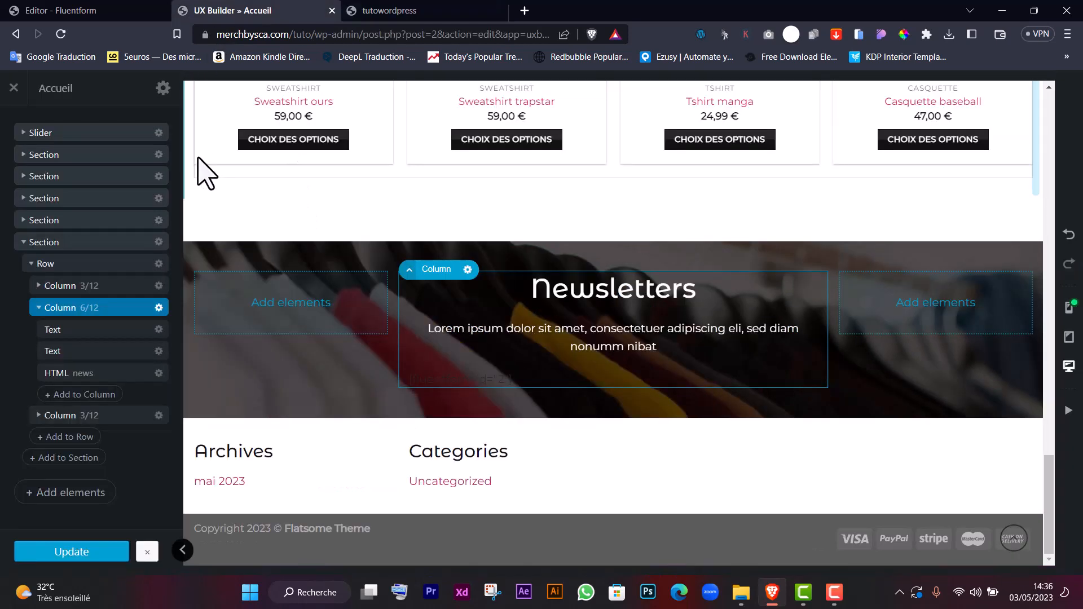
left_click(159, 307)
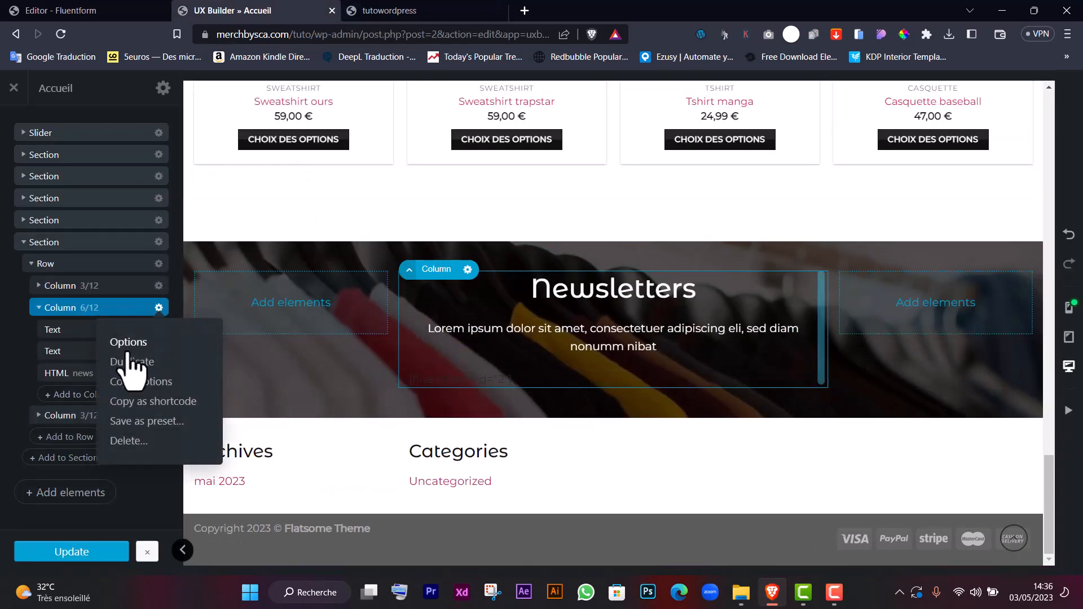
left_click(124, 342)
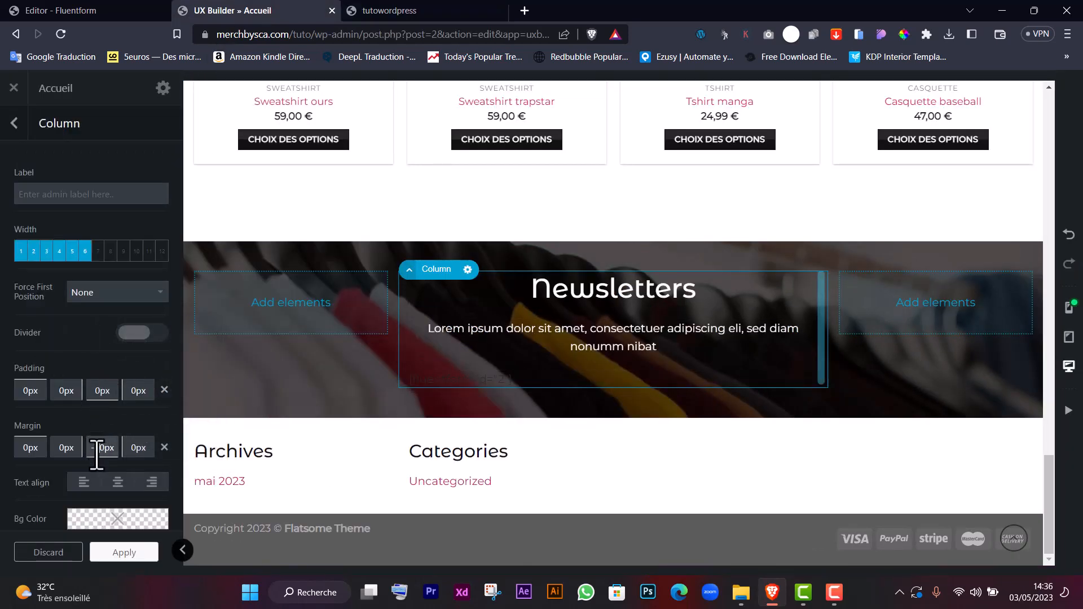
type("5")
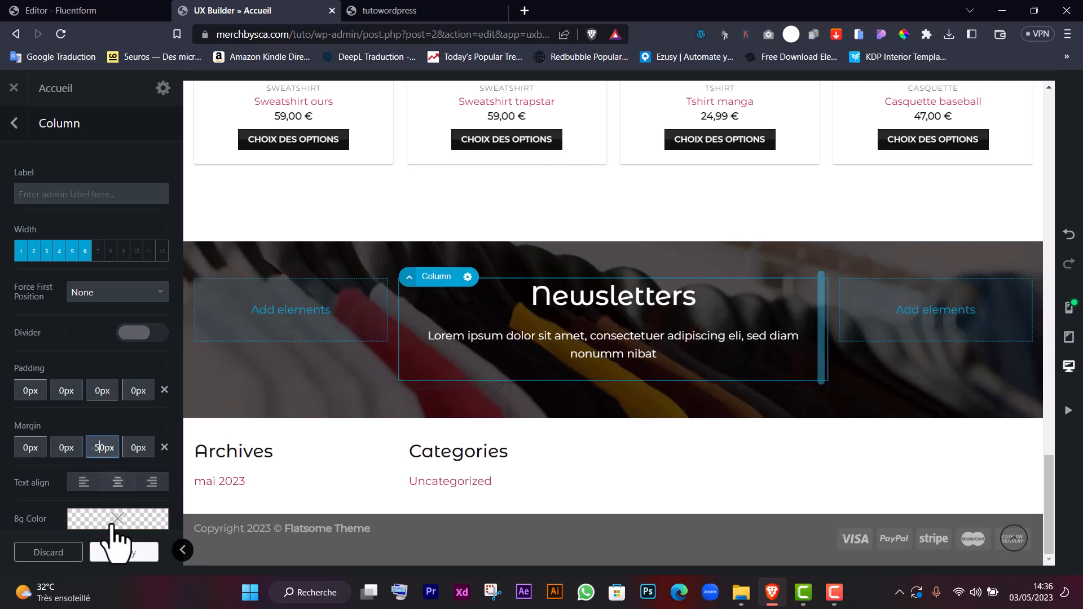
left_click(123, 553)
left_click(52, 554)
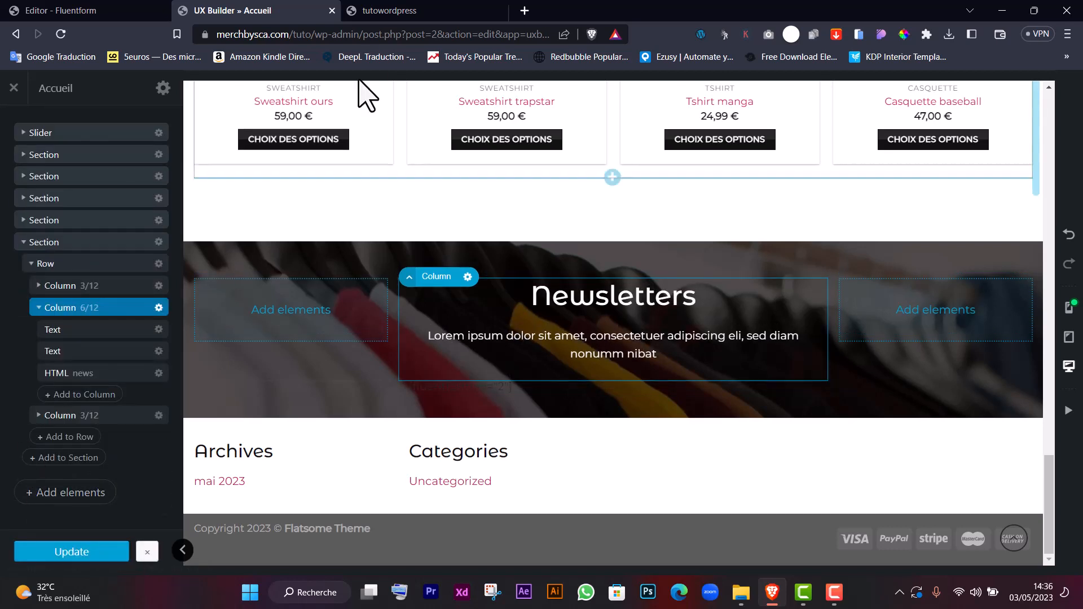
Step: Reload the live store home page and review its sections from the slider down to the footer
left_click(437, 10)
left_click(61, 34)
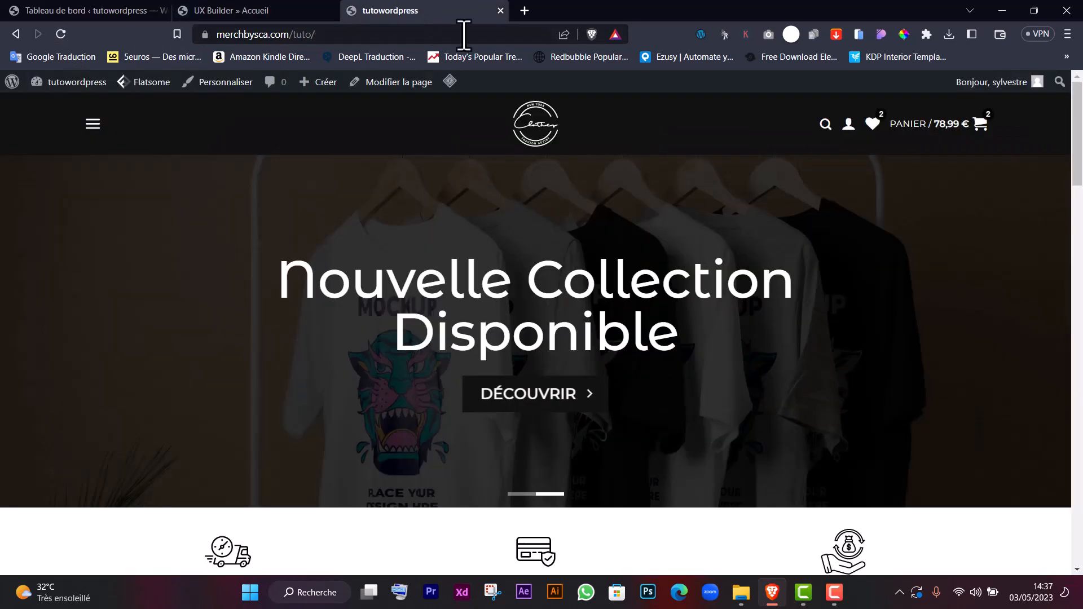
scroll(546, 248, "down", 1)
scroll(546, 248, "down", 15)
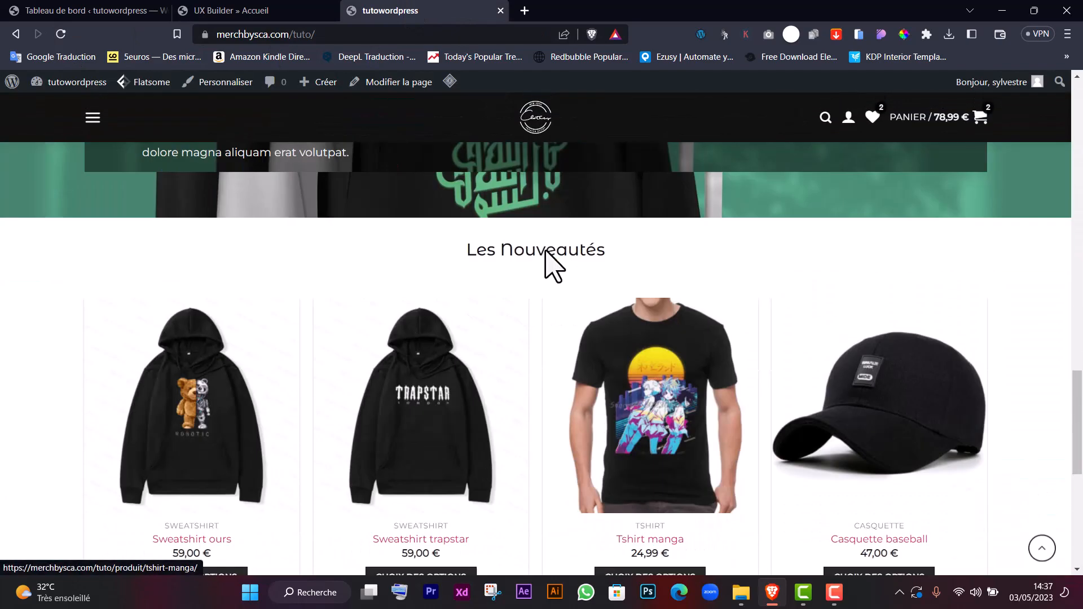
scroll(545, 264, "down", 3)
scroll(547, 262, "up", 15)
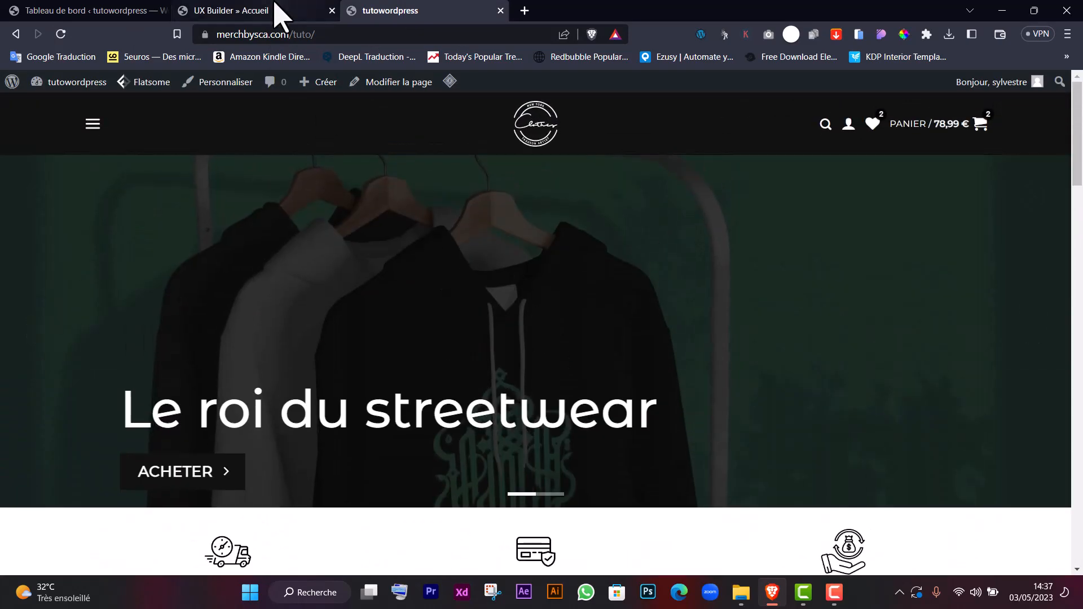
Step: Open the Footer settings in the Flatsome theme customizer from the WordPress dashboard
left_click(272, 11)
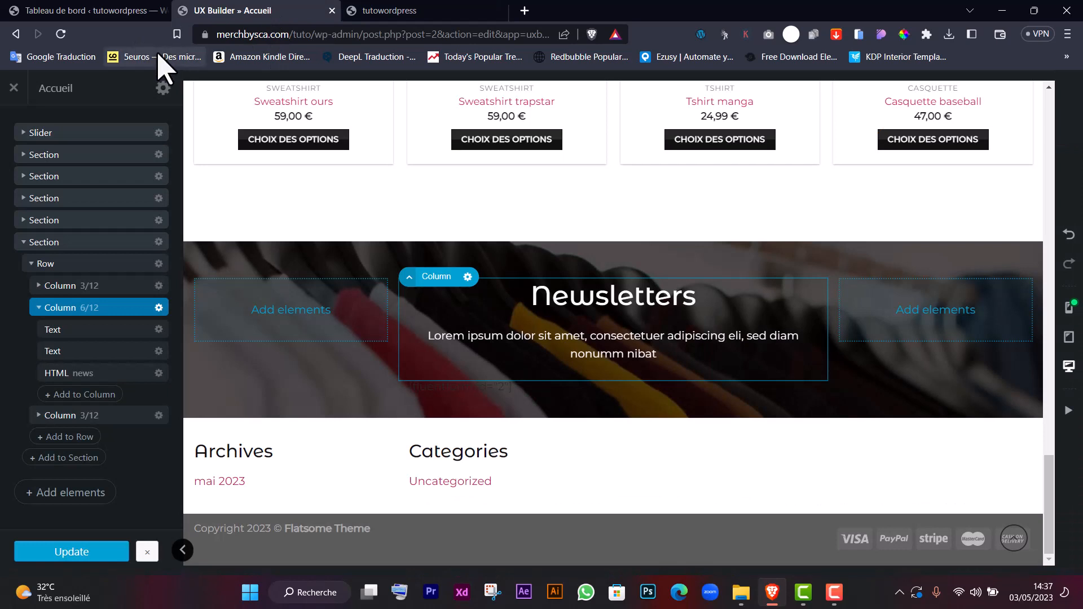
left_click(83, 10)
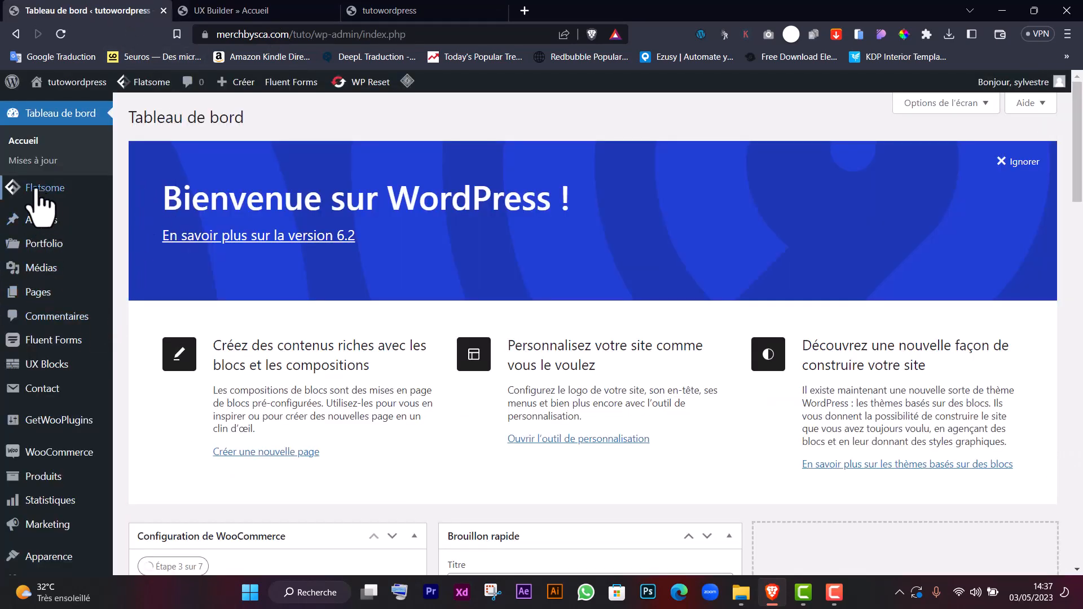
mouse_move(64, 193)
left_click(168, 290)
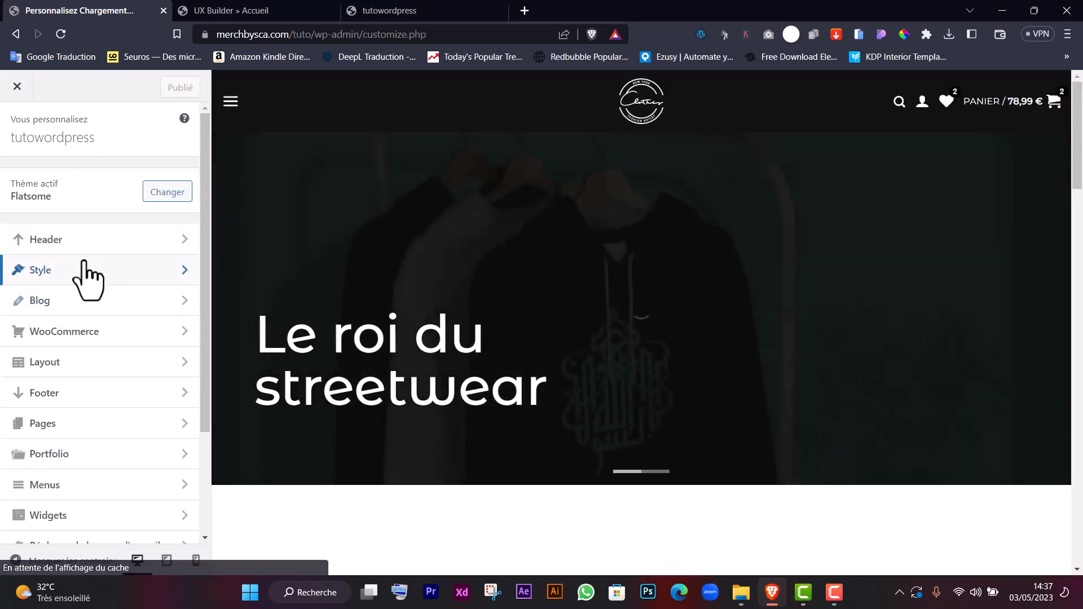
scroll(68, 411, "down", 3)
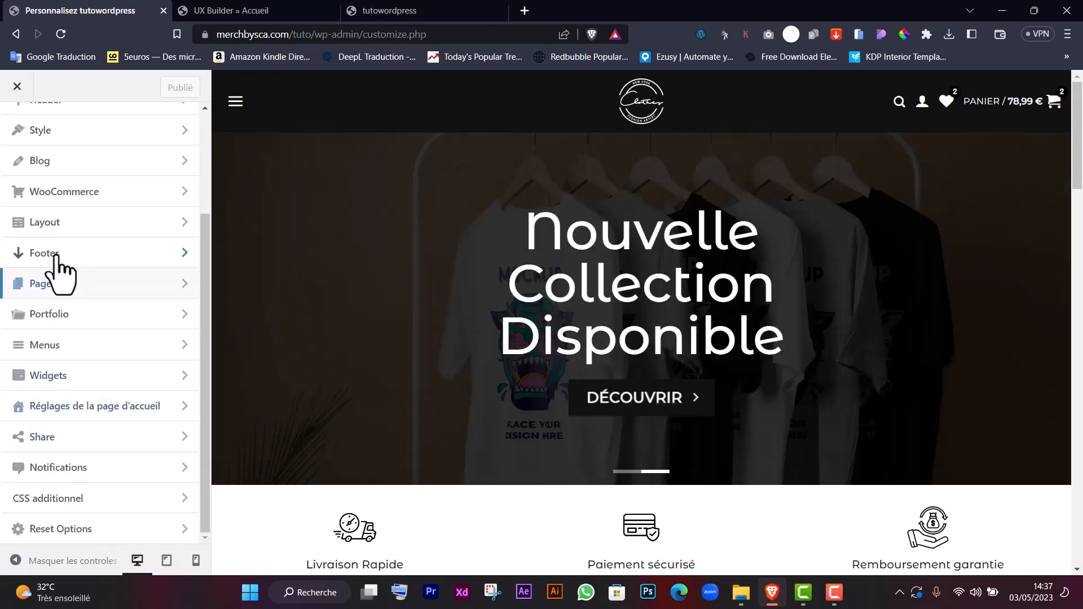
left_click(56, 255)
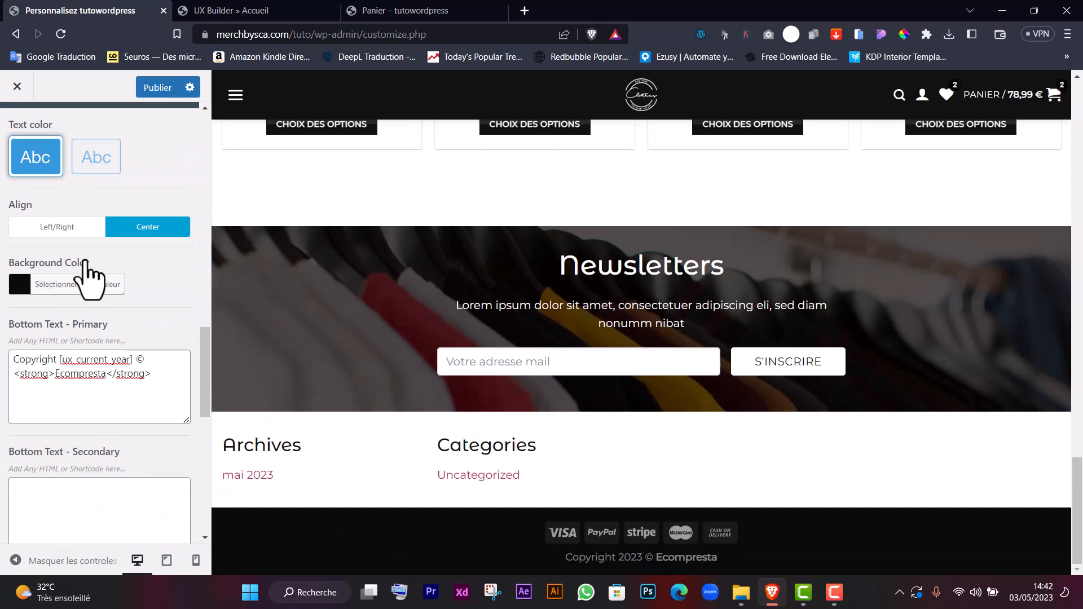
Step: Set the Footer 1 background color to #0f0f0f and publish the customizer changes
scroll(412, 452, "down", 1)
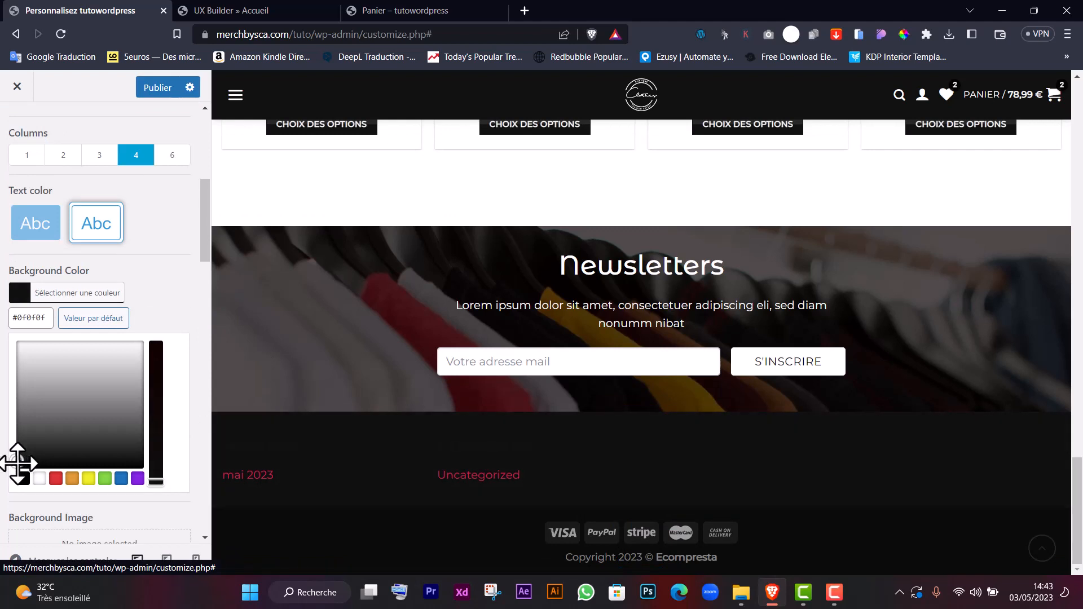
scroll(447, 524, "down", 1)
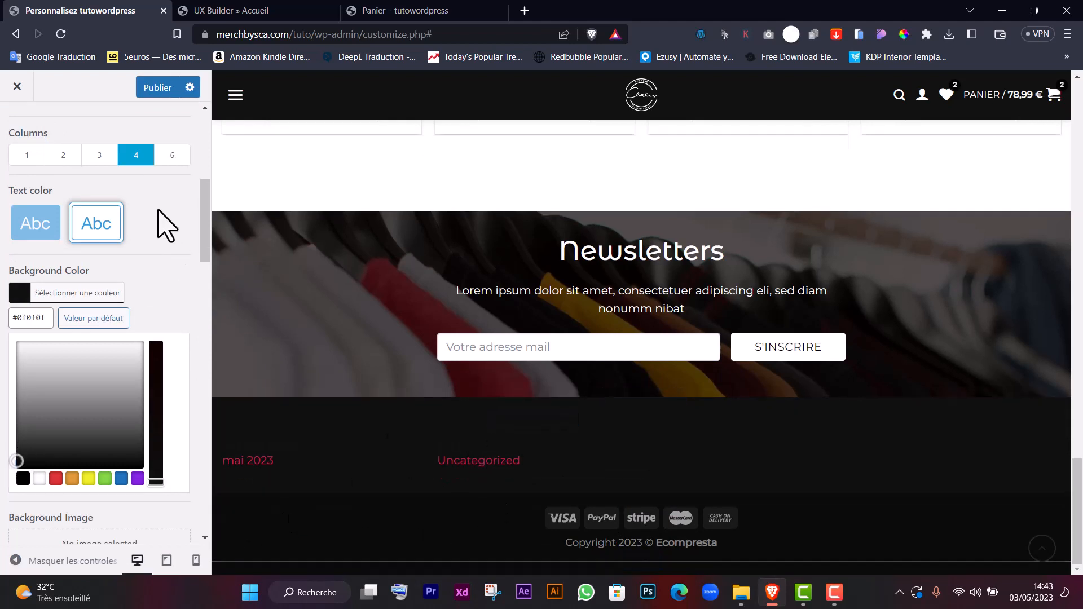
left_click(150, 89)
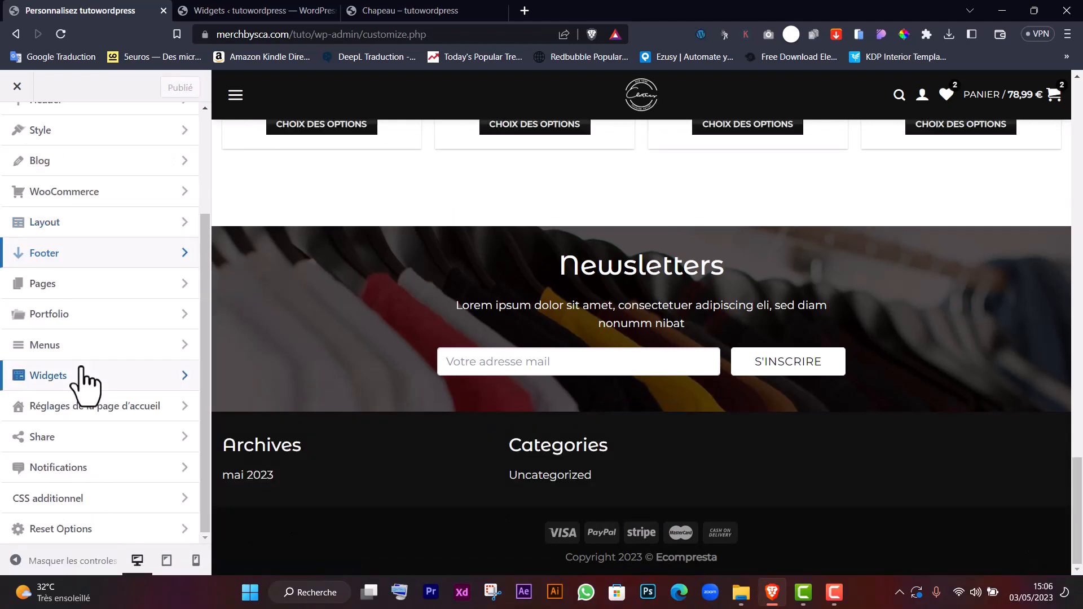
Step: Remove the Archives and Categories blocks from the Footer 1 widget area
left_click(47, 377)
left_click(66, 308)
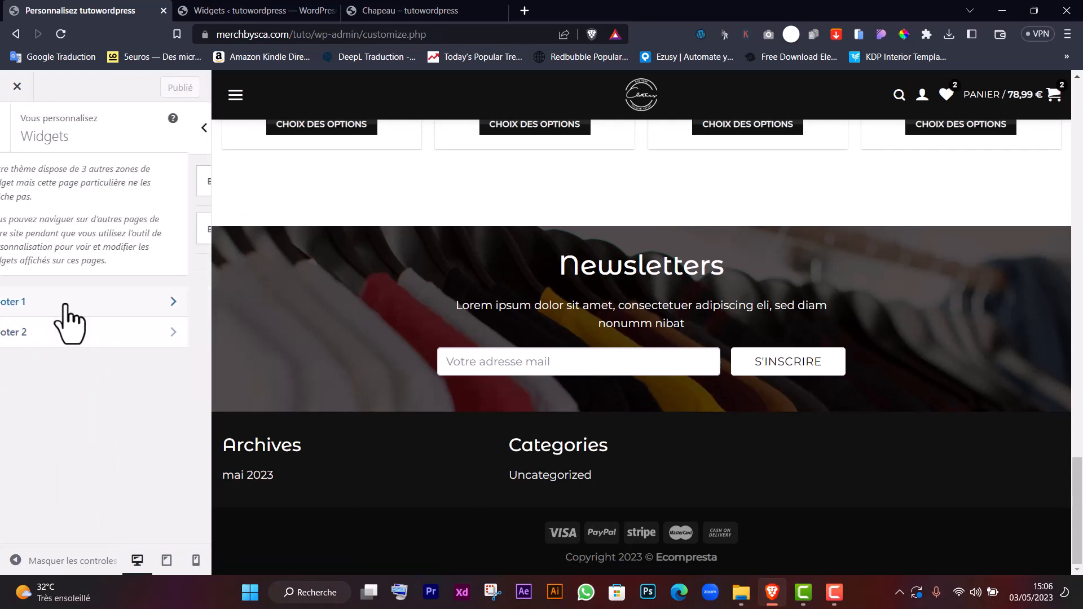
left_click(169, 187)
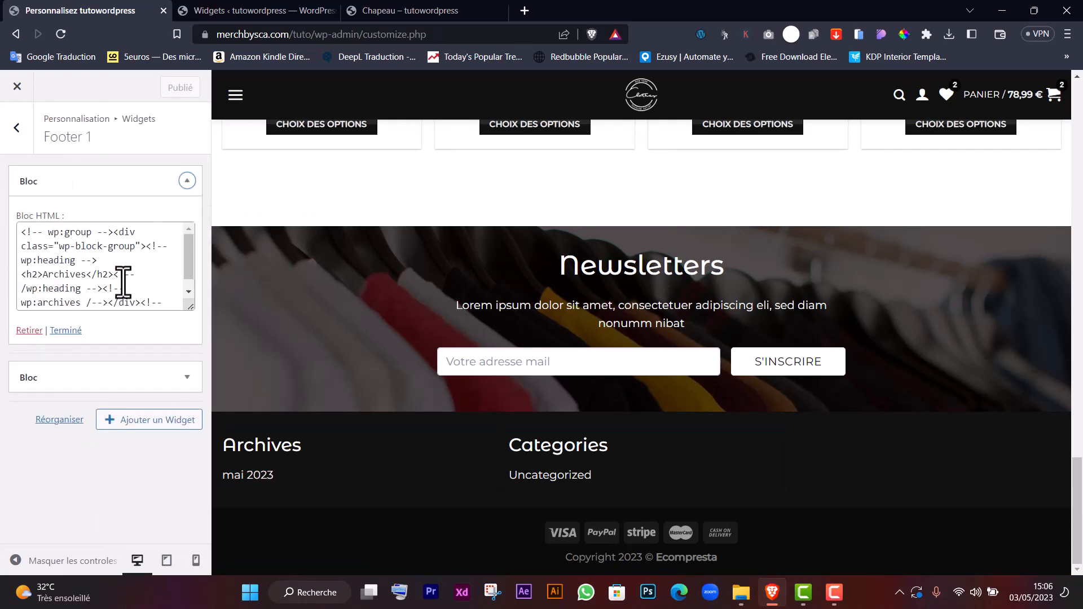
left_click(23, 330)
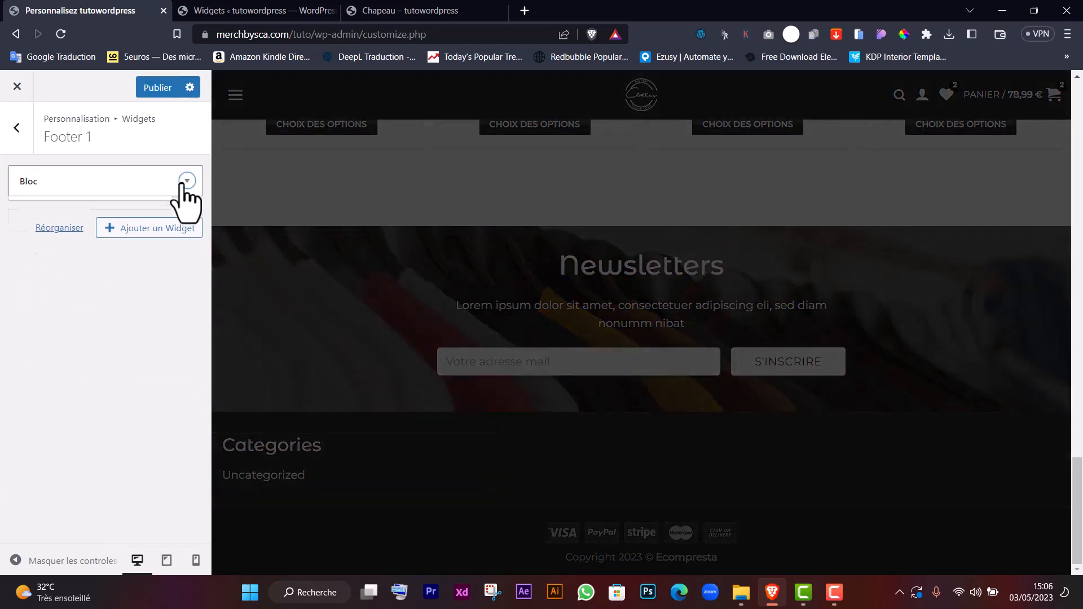
left_click(186, 181)
left_click(29, 330)
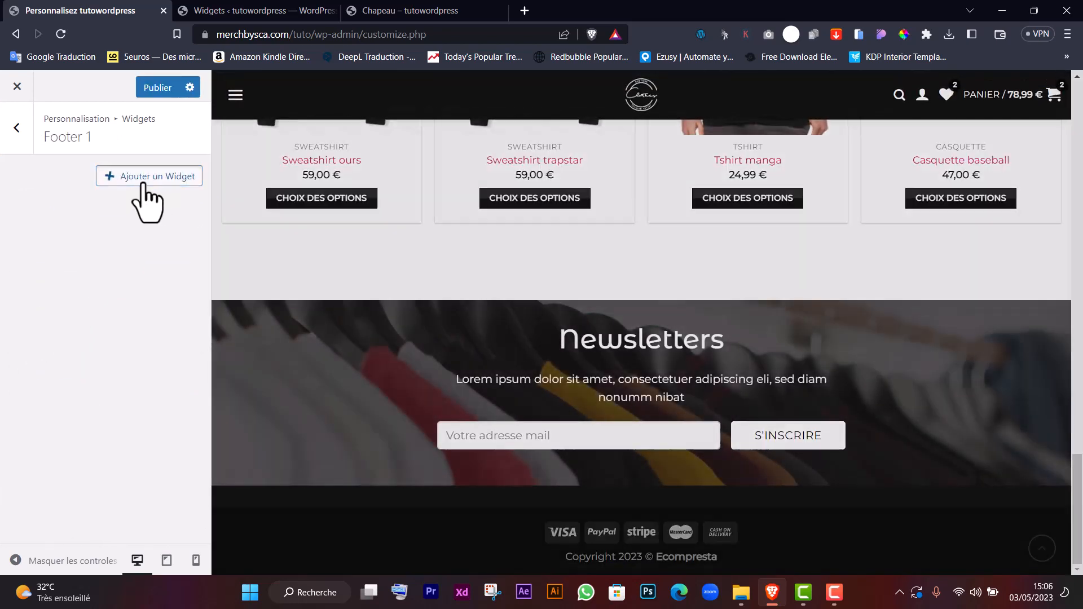
left_click(149, 179)
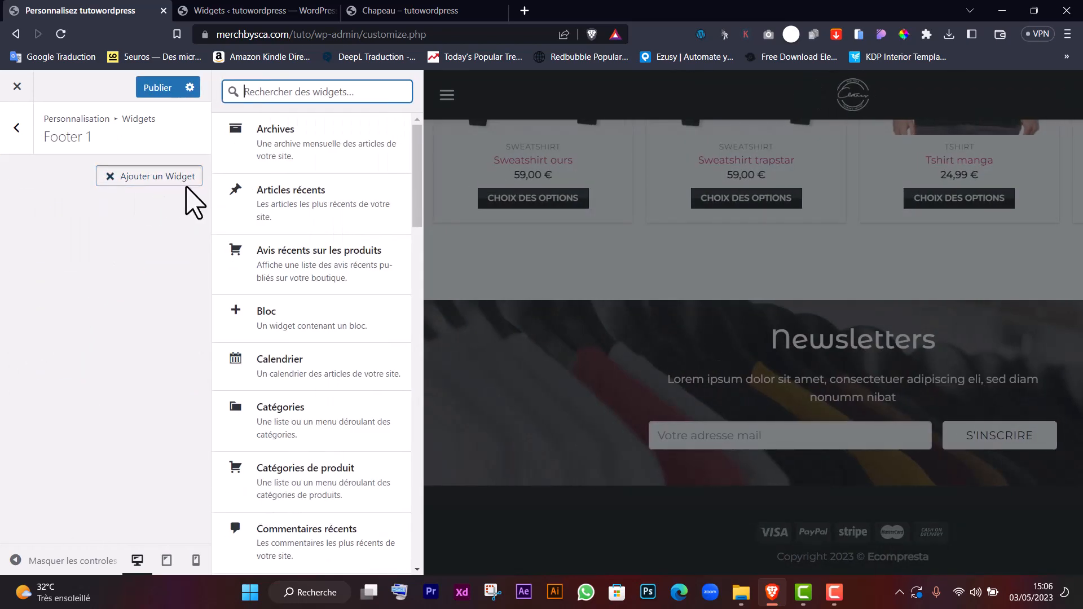
scroll(327, 347, "down", 10)
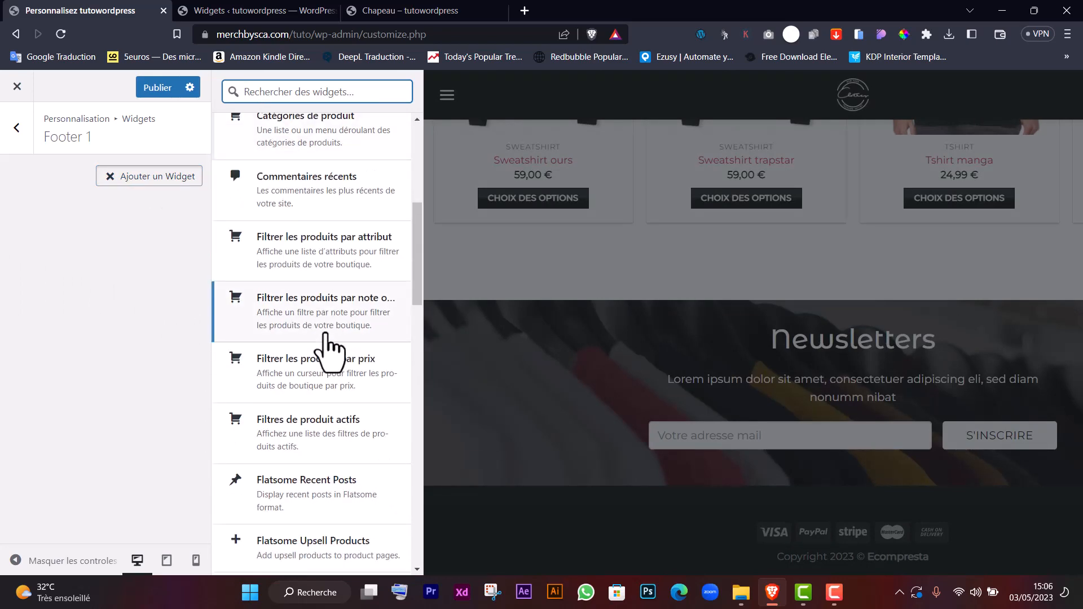
scroll(324, 346, "down", 10)
scroll(321, 345, "up", 12)
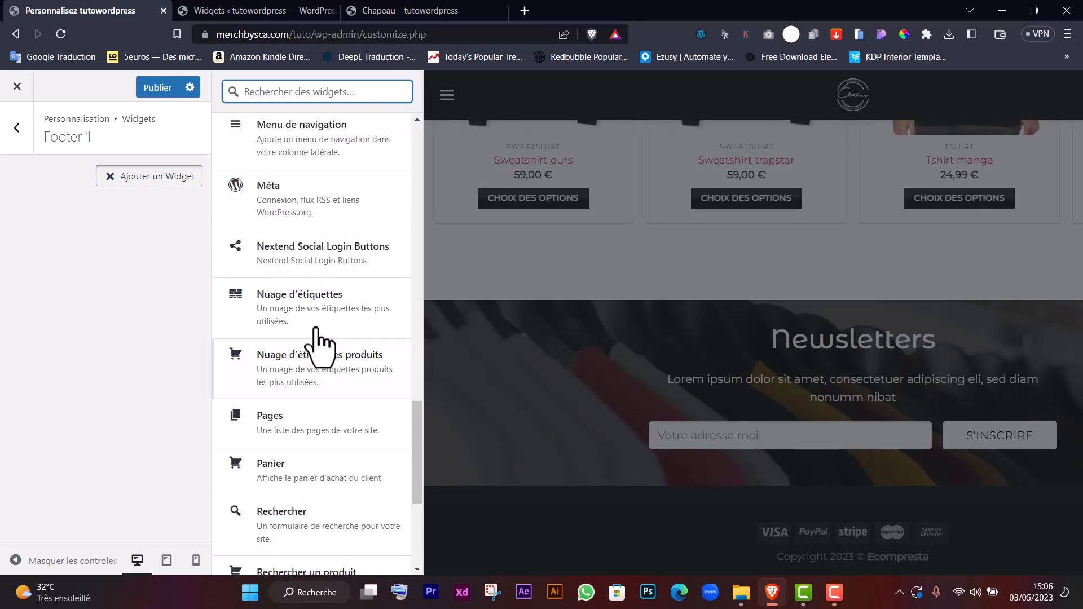
scroll(316, 344, "up", 5)
left_click(44, 189)
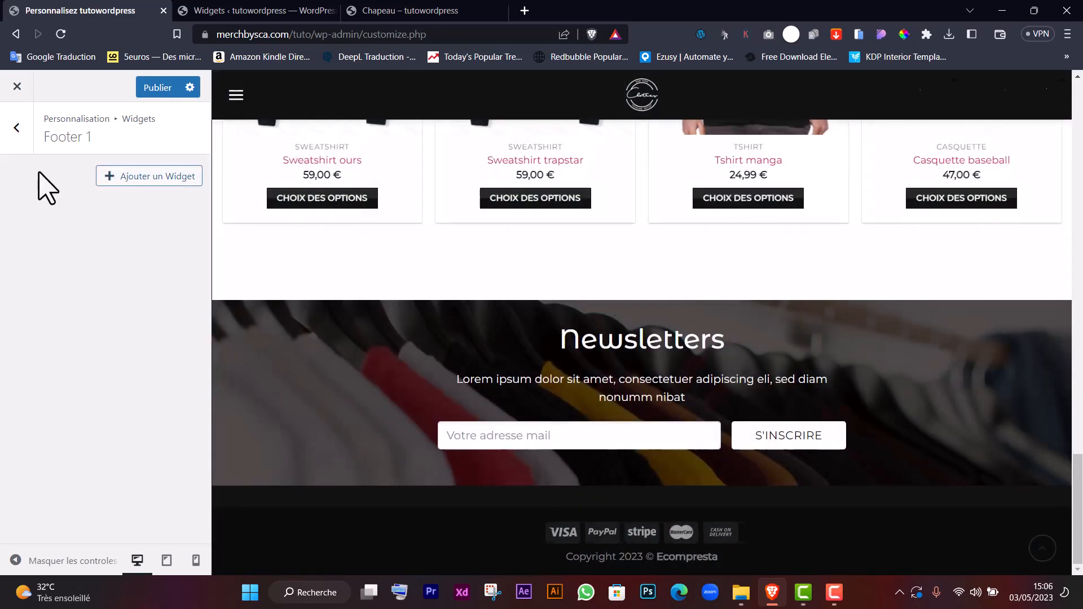
Step: Review the Footer 1 column, text color and background options in the Footer settings
left_click(16, 127)
left_click(17, 127)
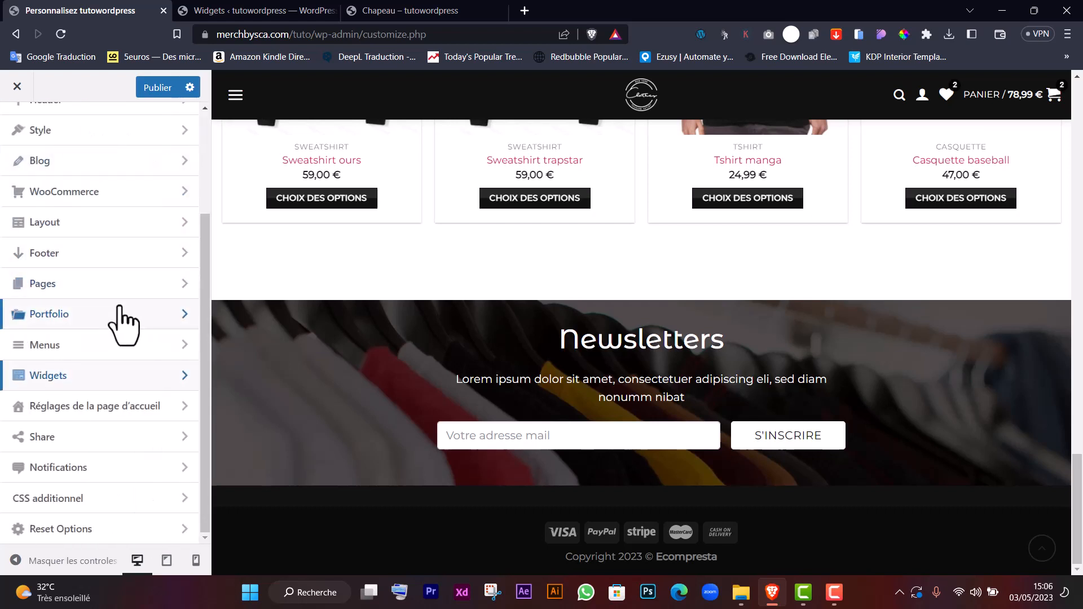
left_click(54, 265)
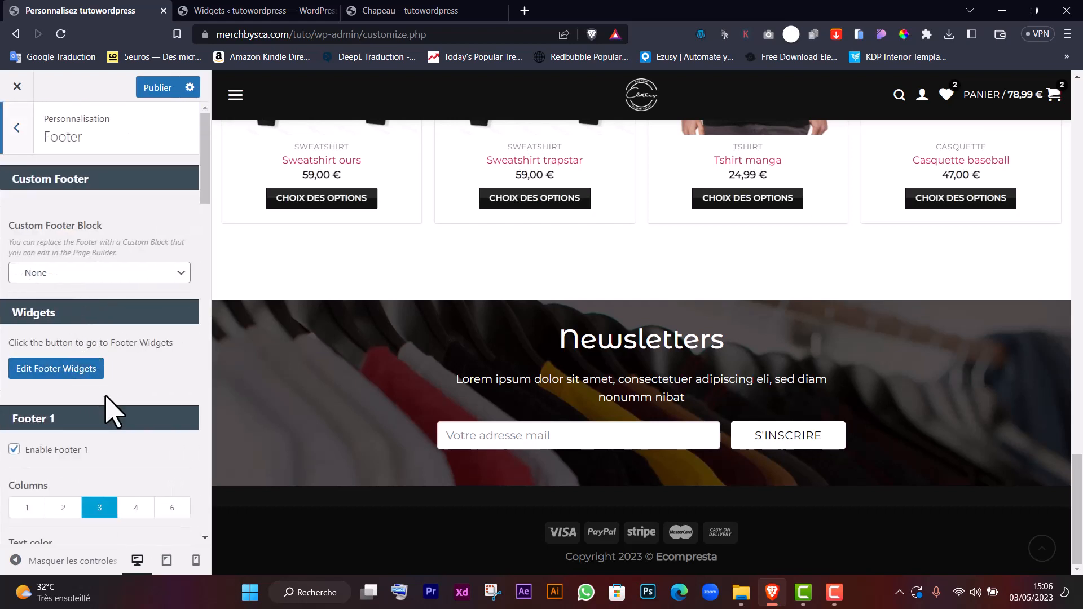
scroll(134, 435, "down", 3)
scroll(101, 395, "up", 1)
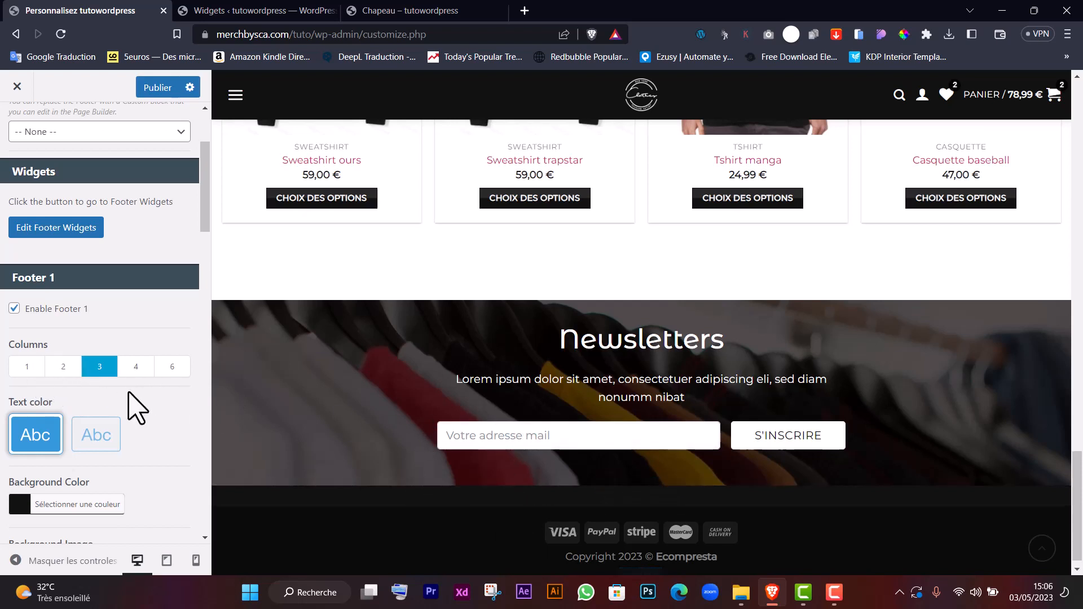
scroll(57, 271, "up", 2)
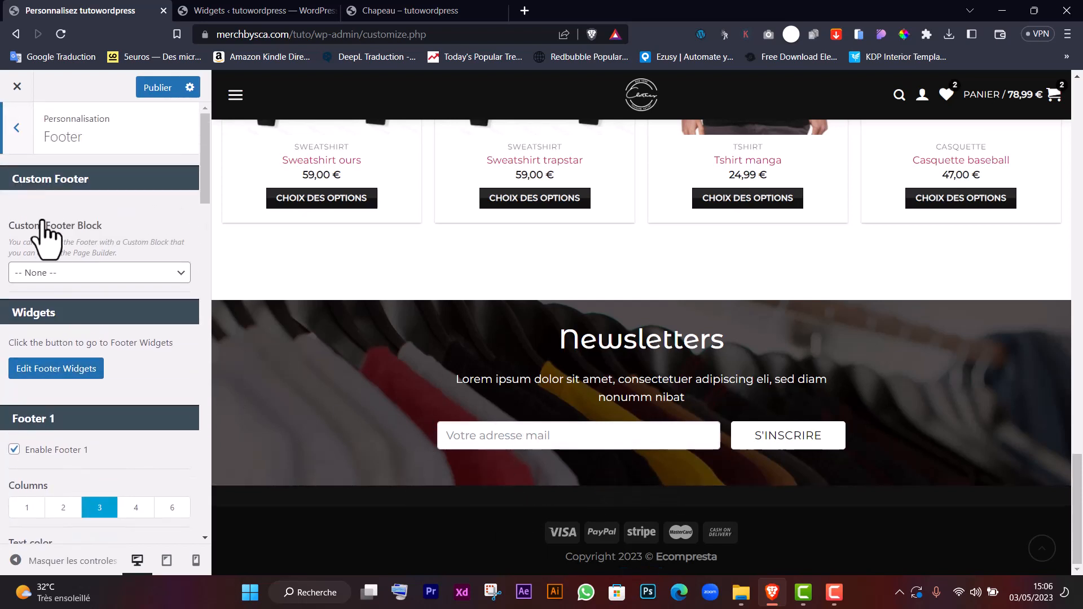
left_click(18, 148)
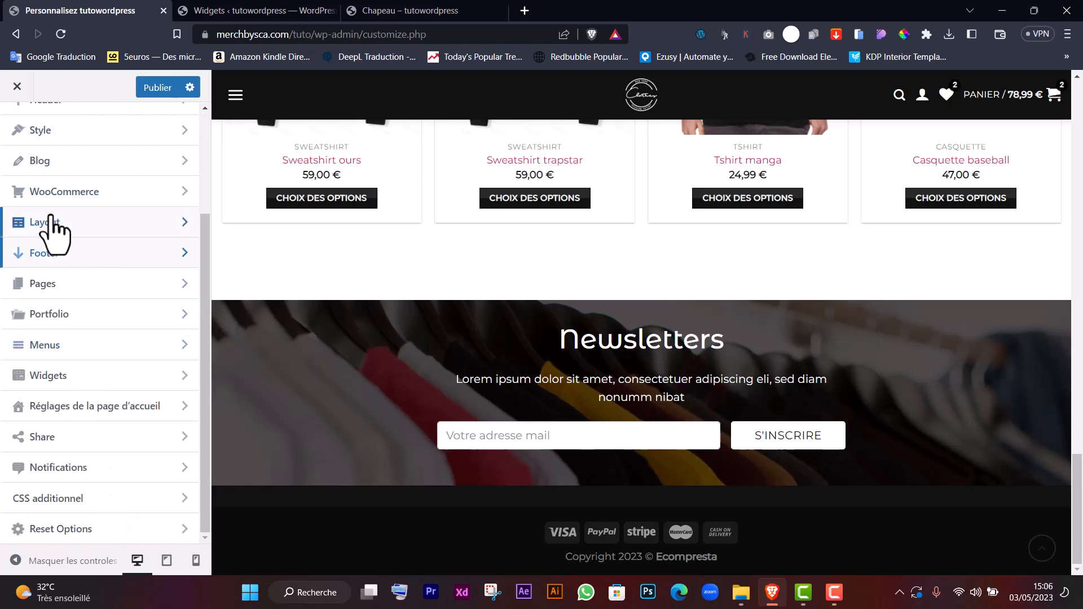
Step: Add a Catégories de produit widget to the Footer 1 widget area
left_click(66, 388)
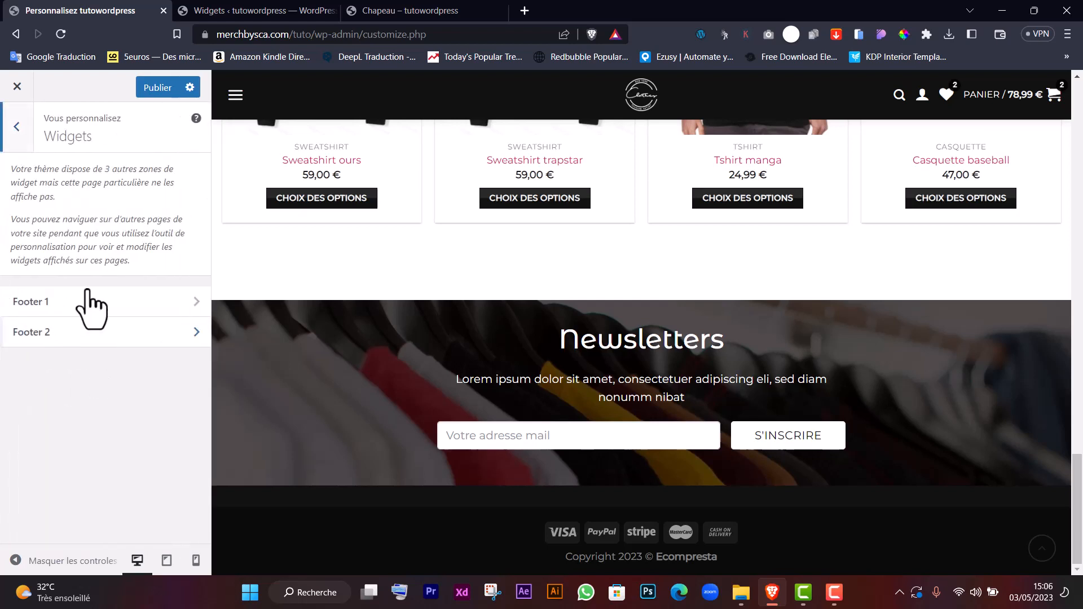
left_click(90, 307)
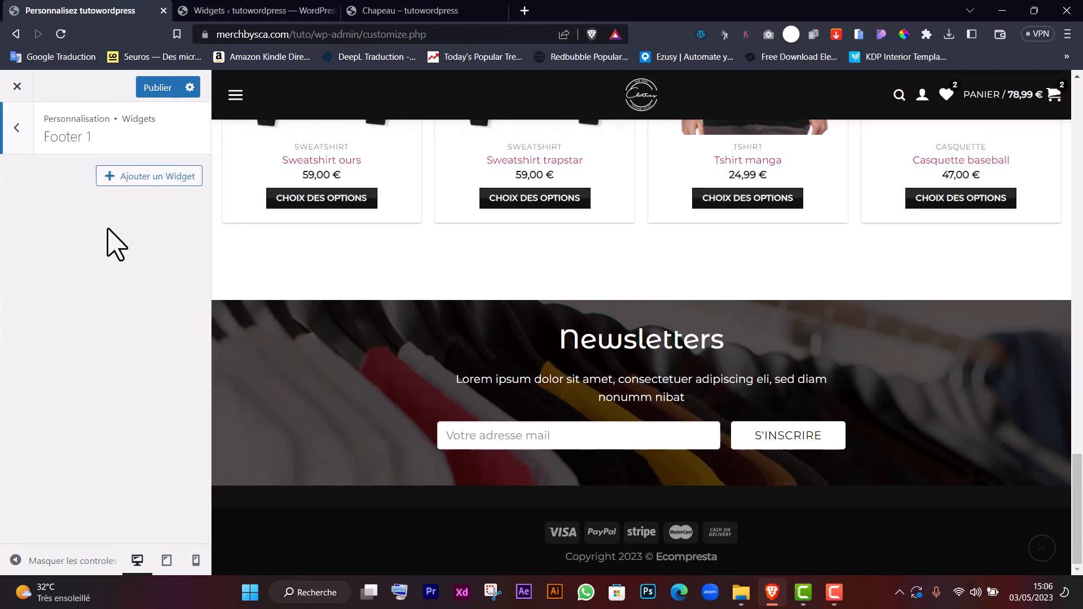
left_click(145, 185)
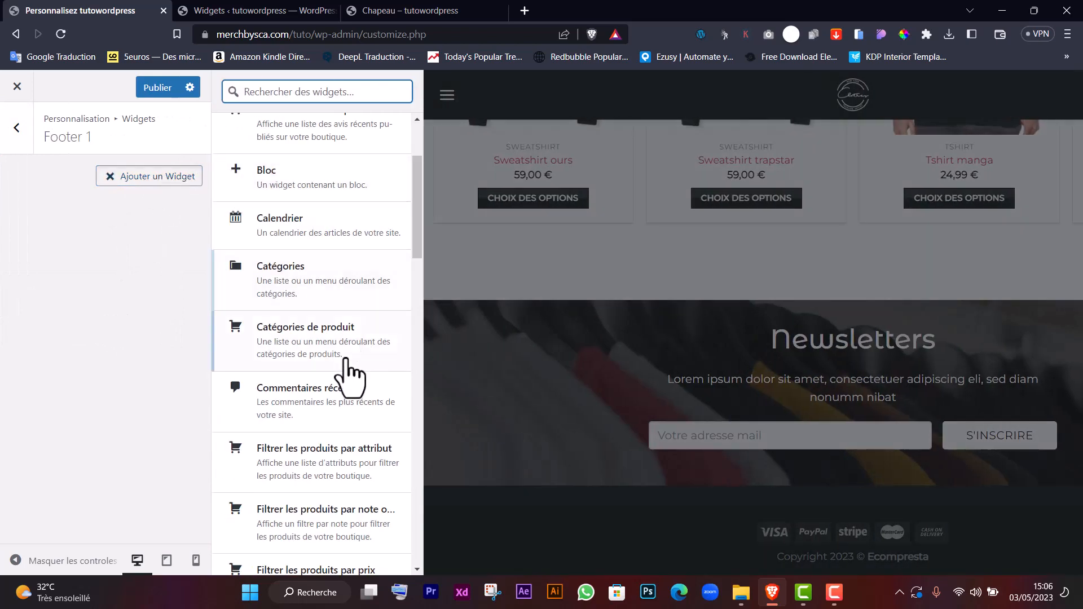
left_click(305, 340)
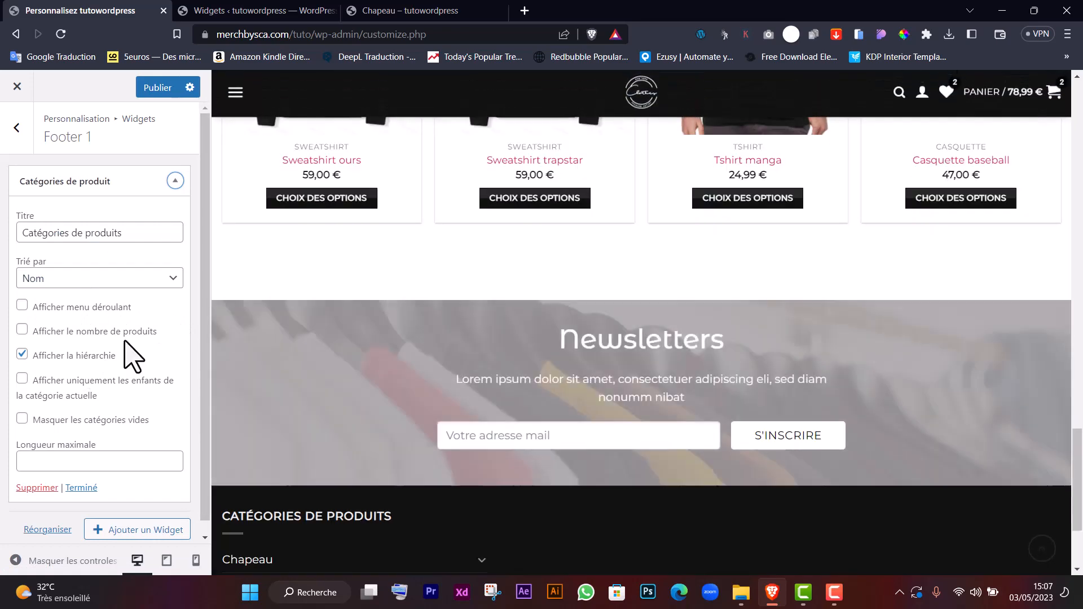
scroll(382, 375, "down", 4)
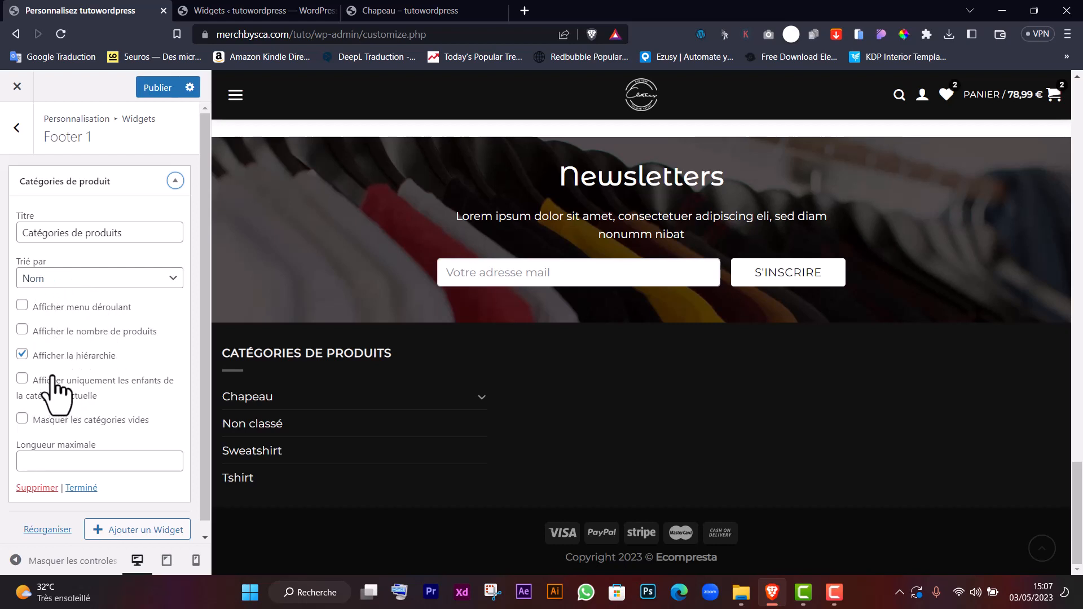
Step: Set the product categories widget to show no hierarchy and hide empty categories, and publish the changes
left_click(74, 358)
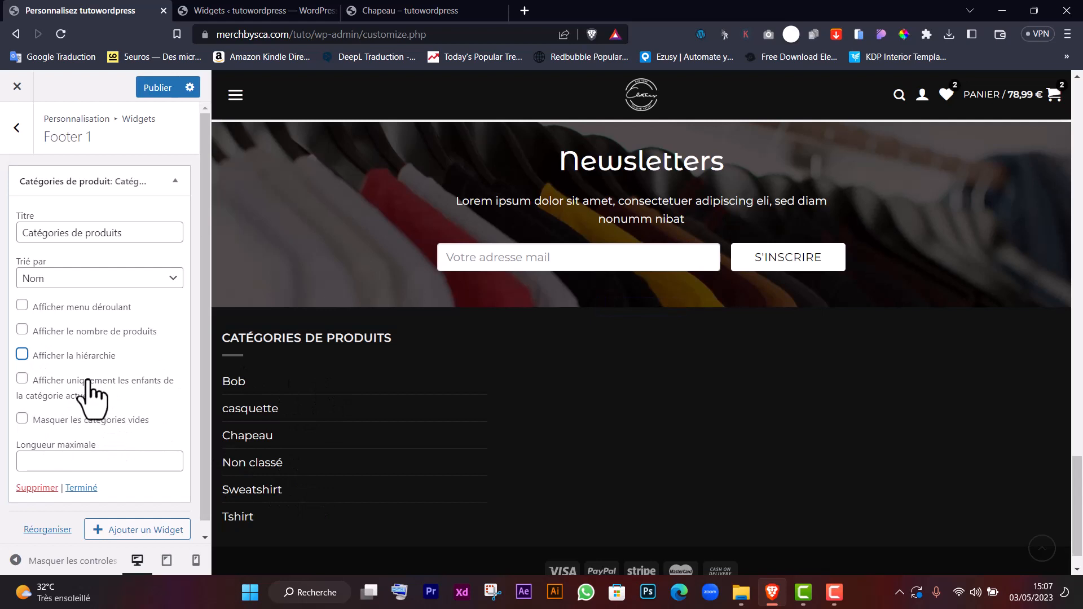
left_click(57, 423)
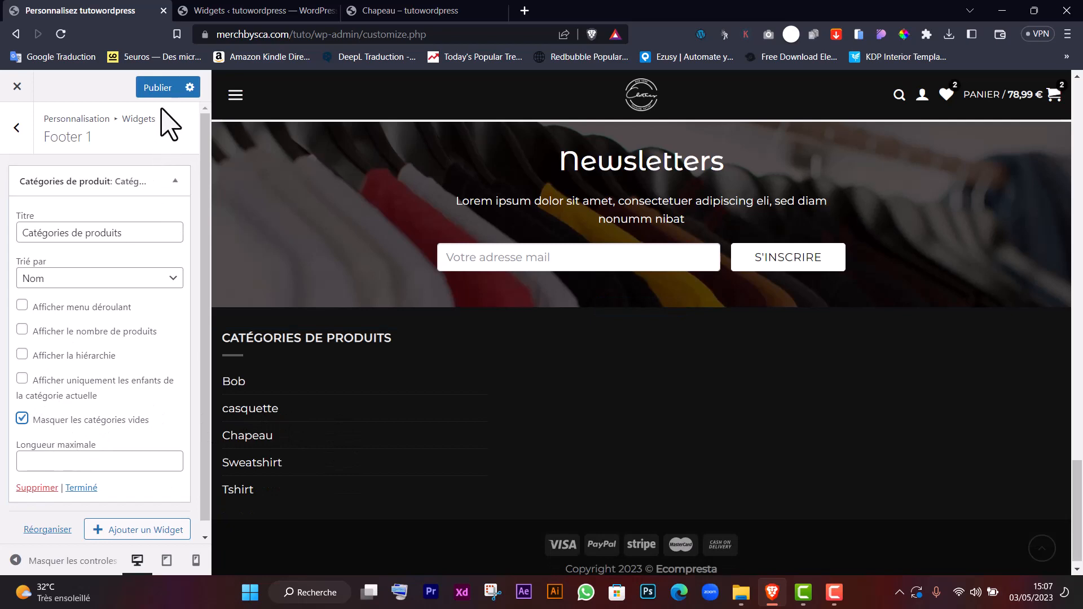
left_click(156, 88)
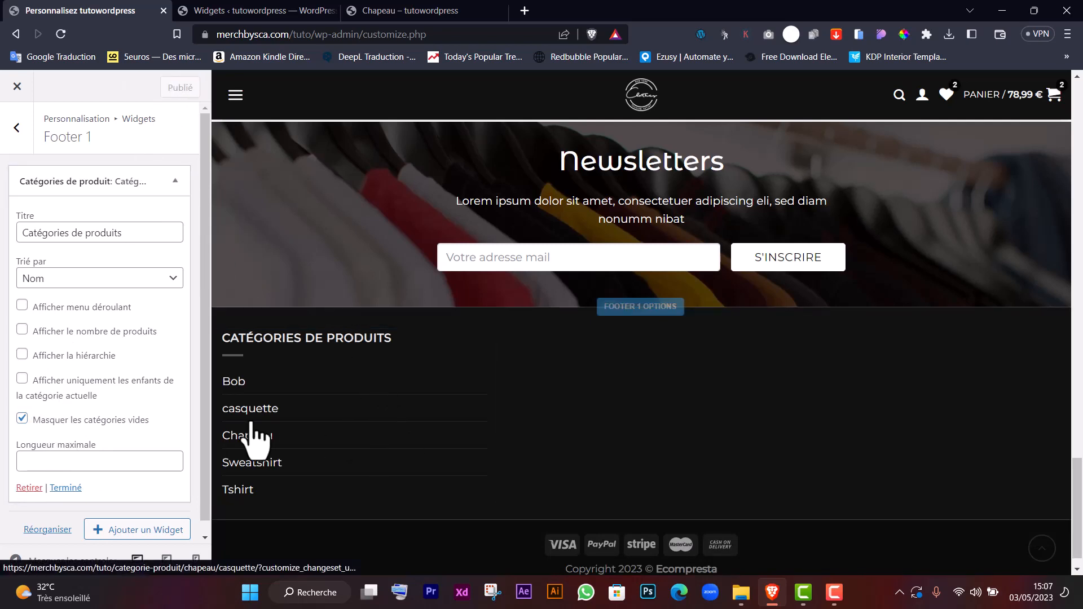
scroll(412, 399, "up", 2)
scroll(423, 389, "down", 3)
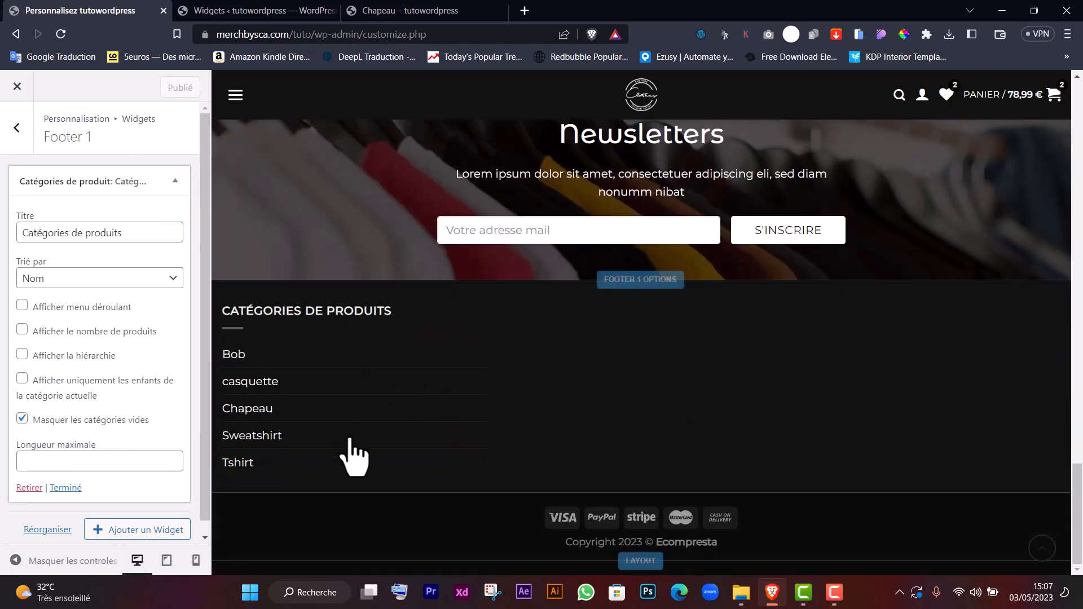
scroll(395, 406, "up", 3)
scroll(278, 416, "down", 3)
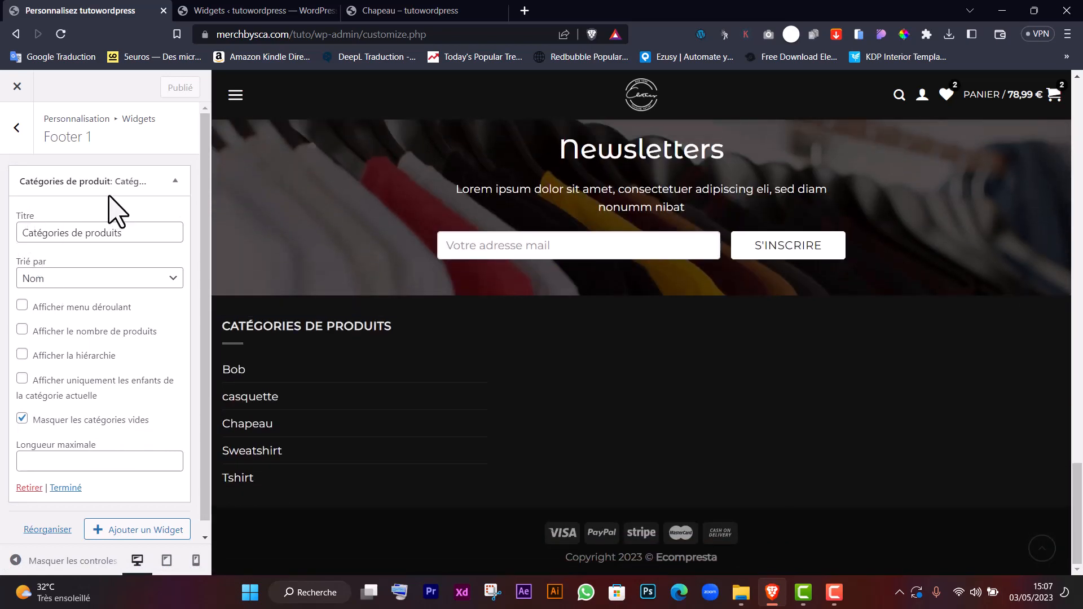
Step: Add a Menu de navigation widget to Footer 1 below the product categories widget and publish the change
left_click(131, 181)
left_click(148, 228)
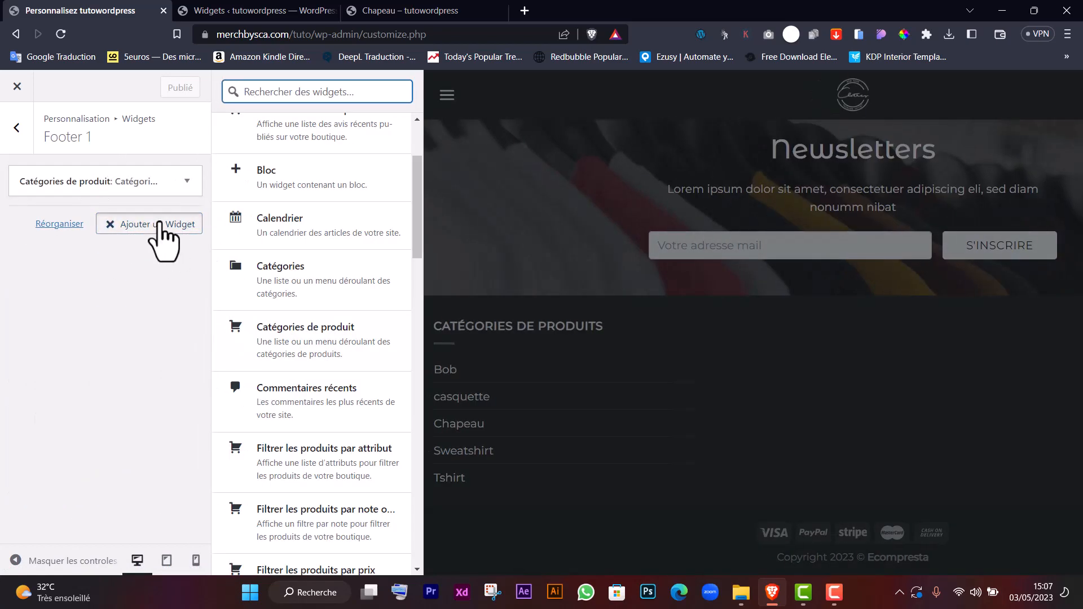
scroll(362, 270, "down", 8)
scroll(293, 353, "down", 1)
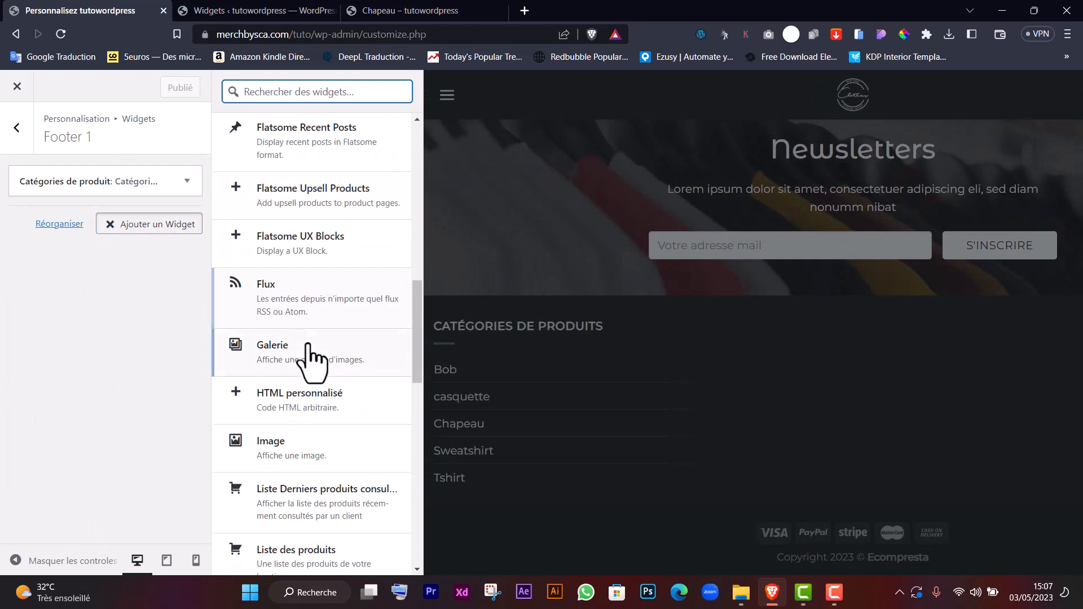
scroll(319, 387, "down", 4)
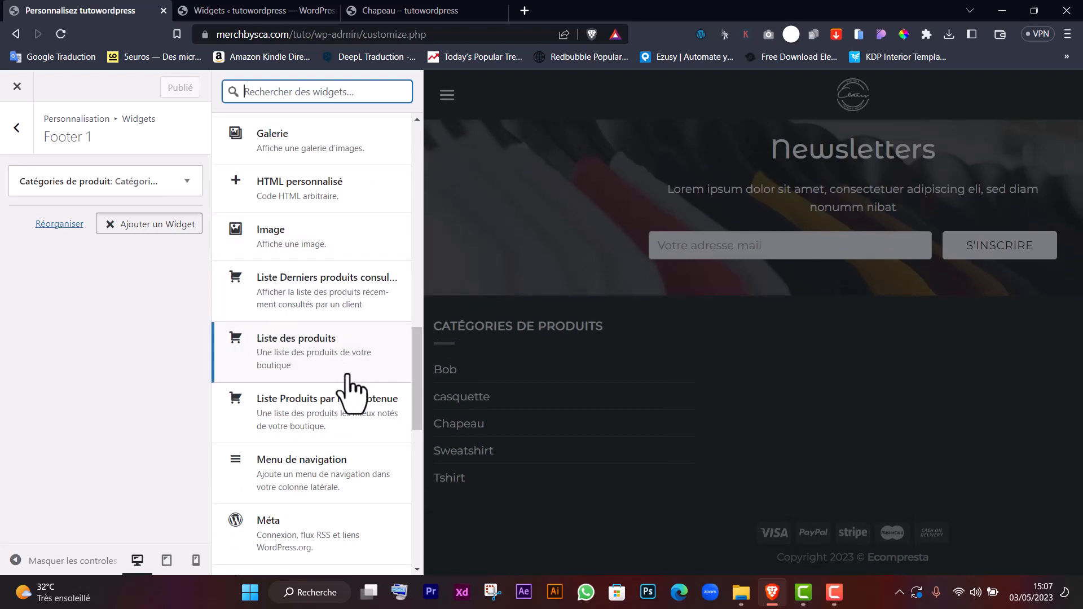
scroll(311, 412, "down", 2)
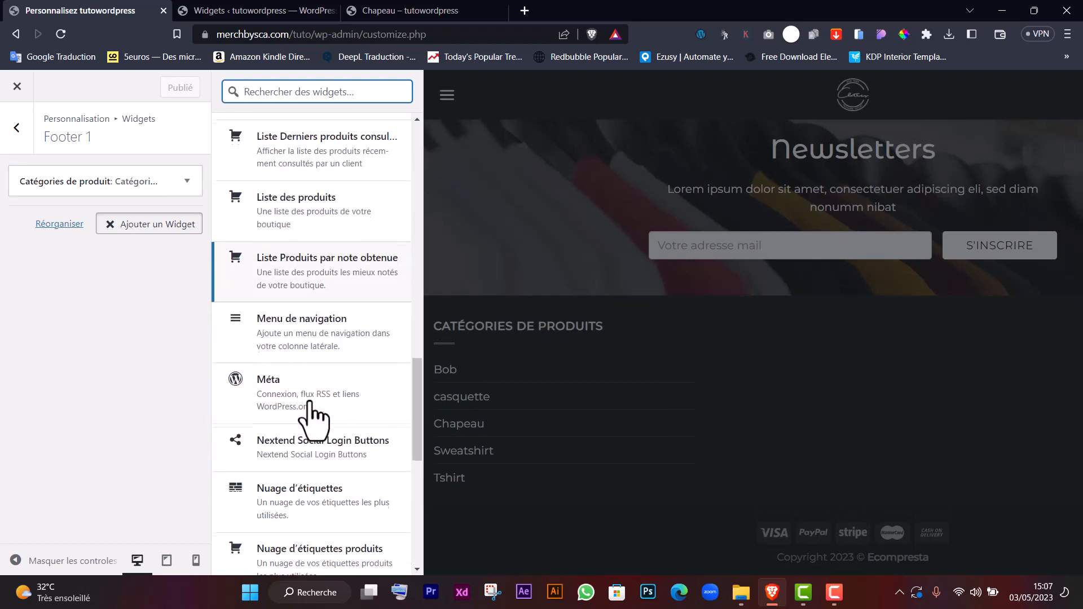
left_click(282, 327)
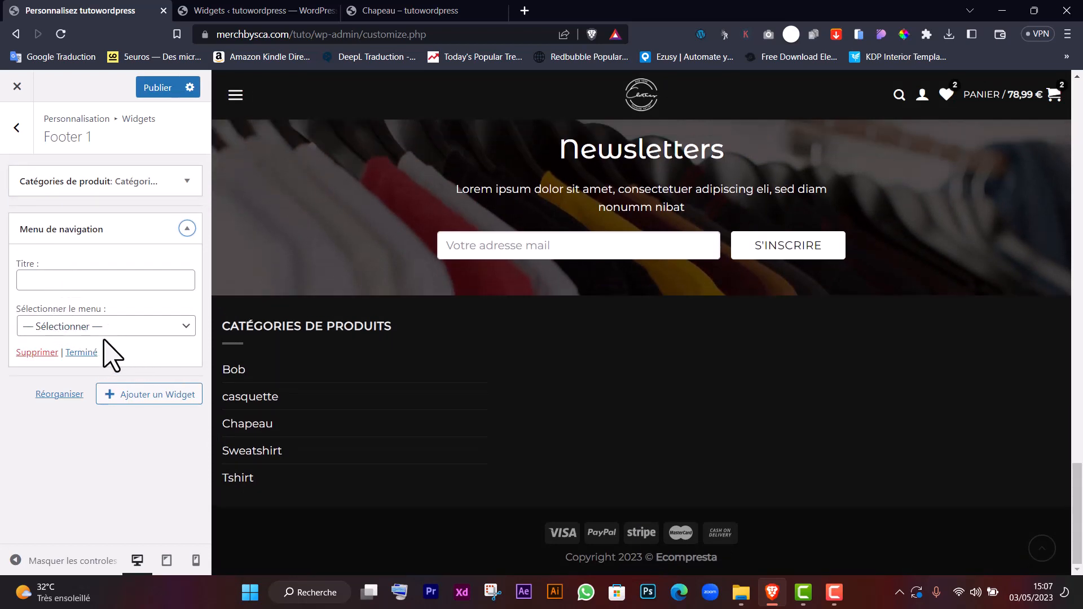
left_click(108, 327)
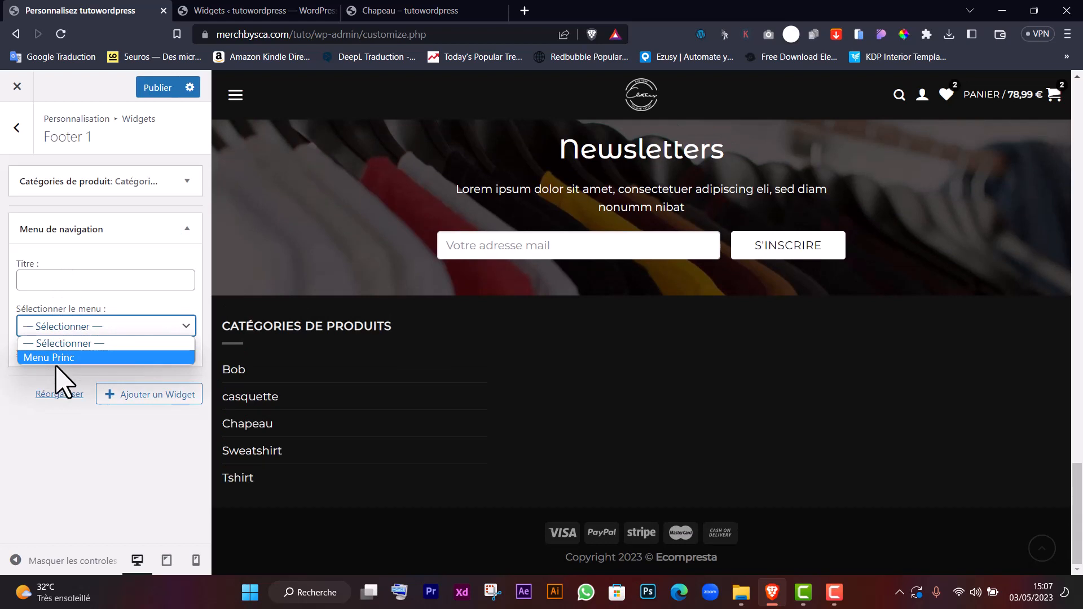
left_click(32, 372)
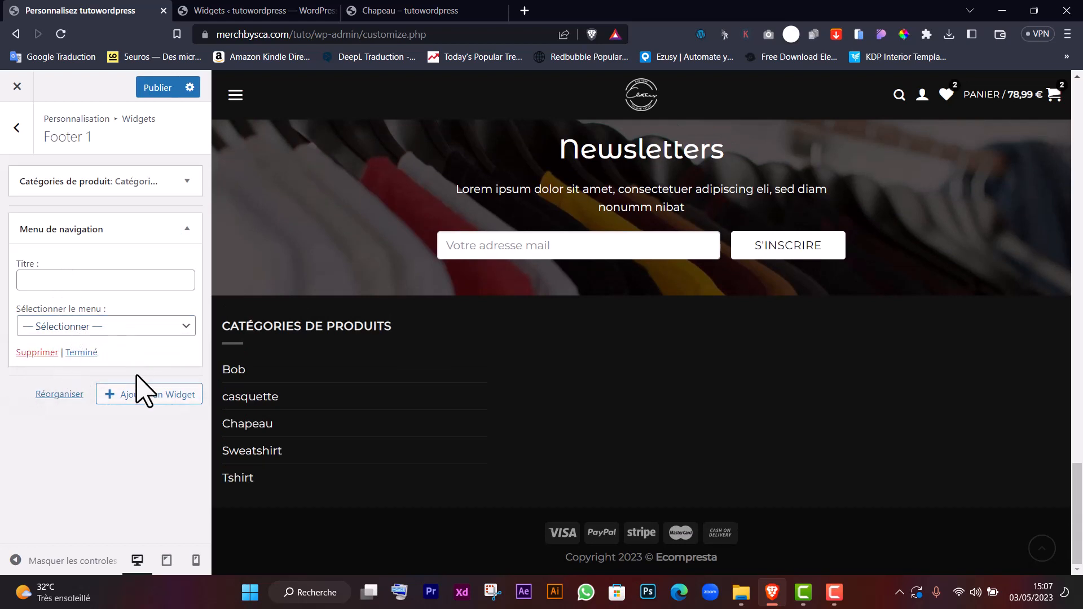
left_click(155, 87)
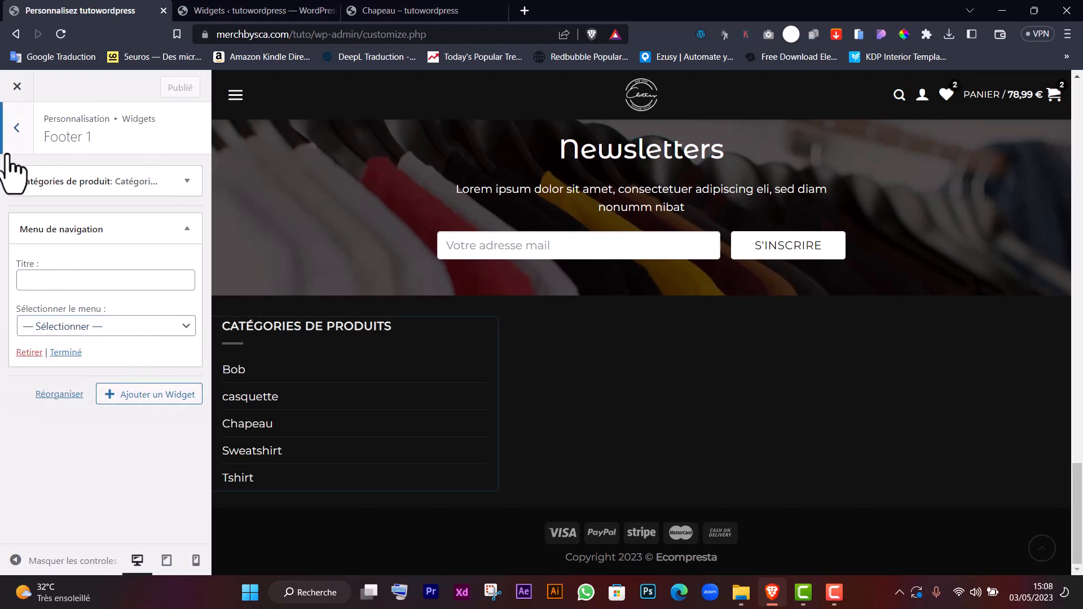
Step: Create the menu M PDP for Menu du footer with Panier, Validation de la commande, Mon compte, Mentions légales, CGV and Retour et remboursement
left_click(15, 128)
left_click(17, 140)
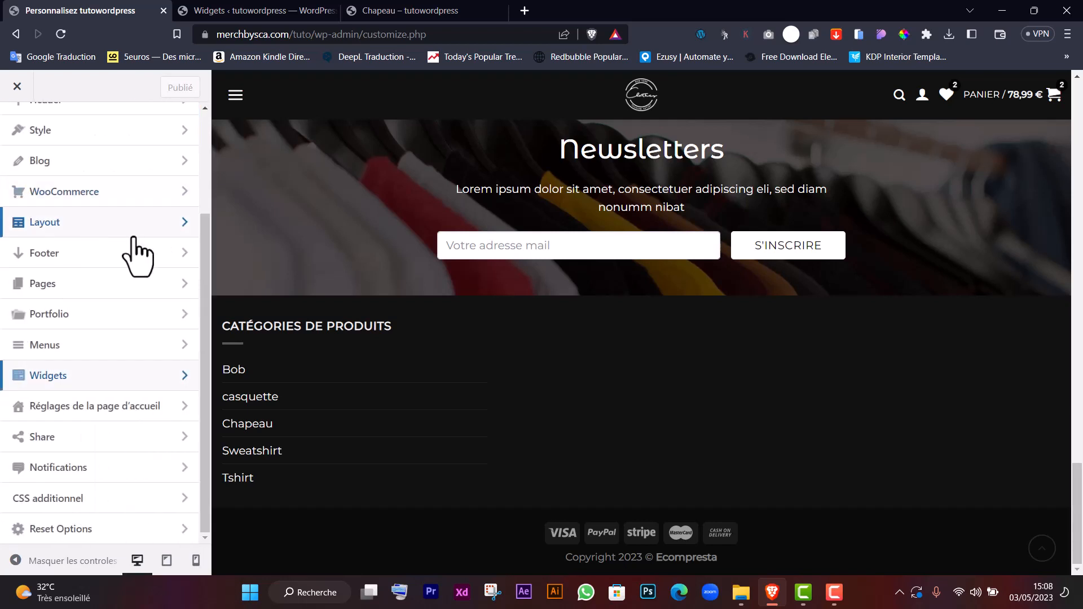
scroll(141, 316, "up", 3)
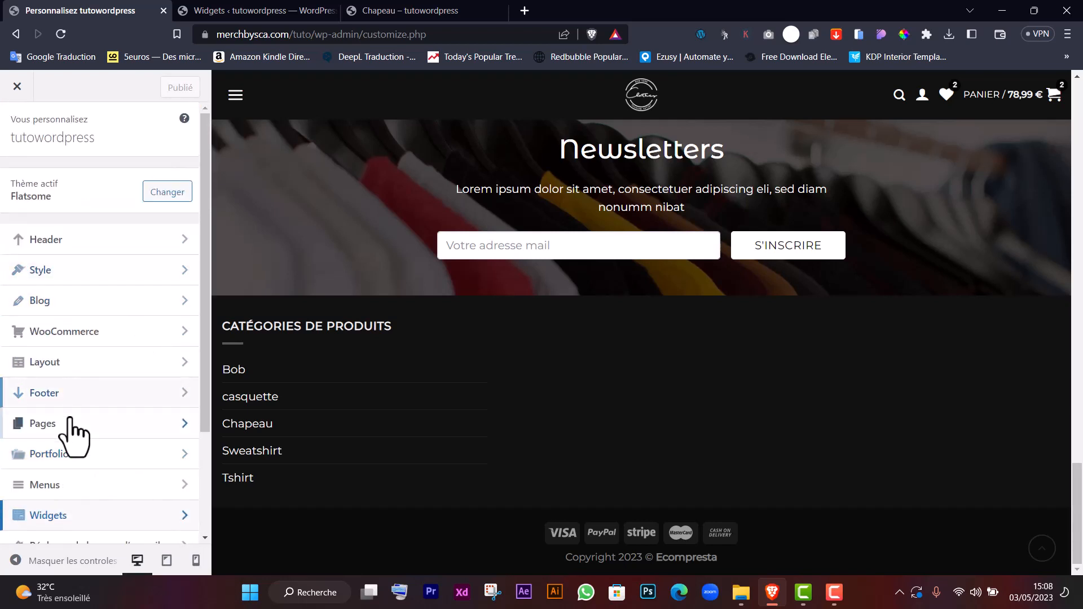
scroll(66, 445, "down", 3)
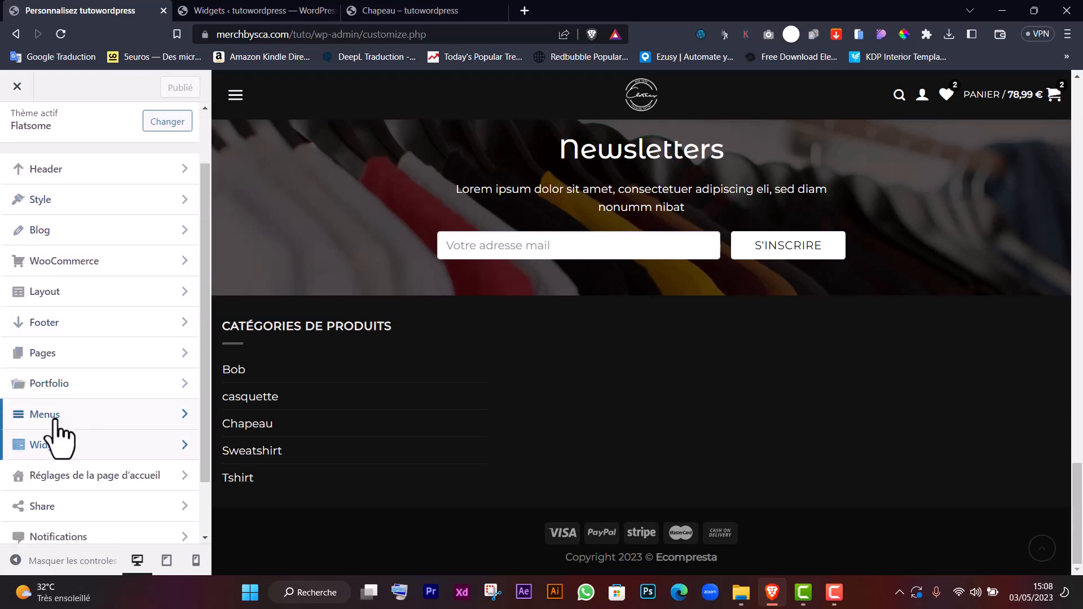
left_click(66, 420)
left_click(148, 257)
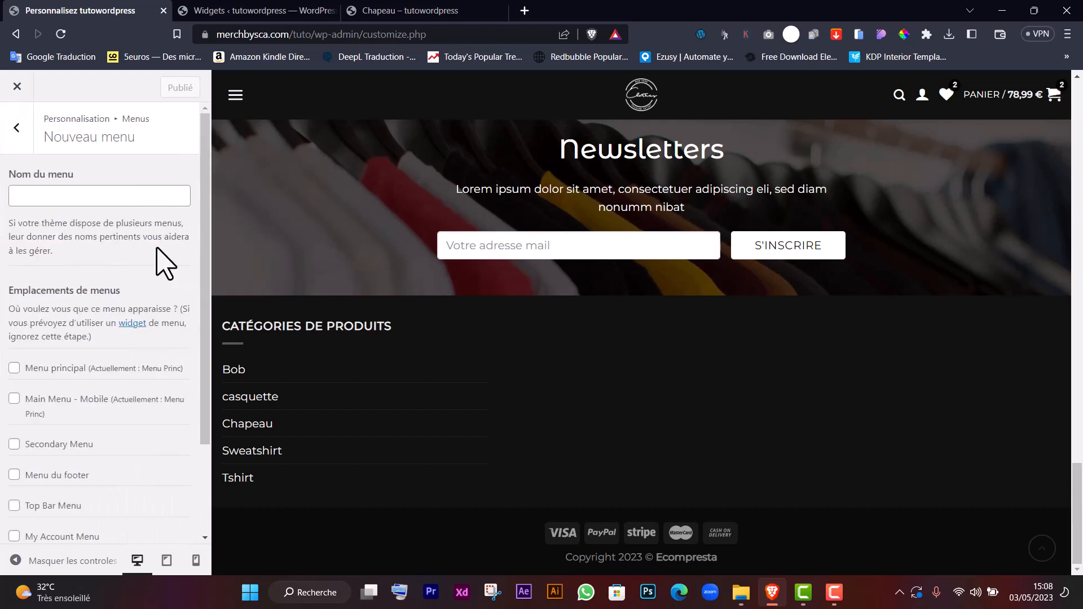
left_click(77, 193)
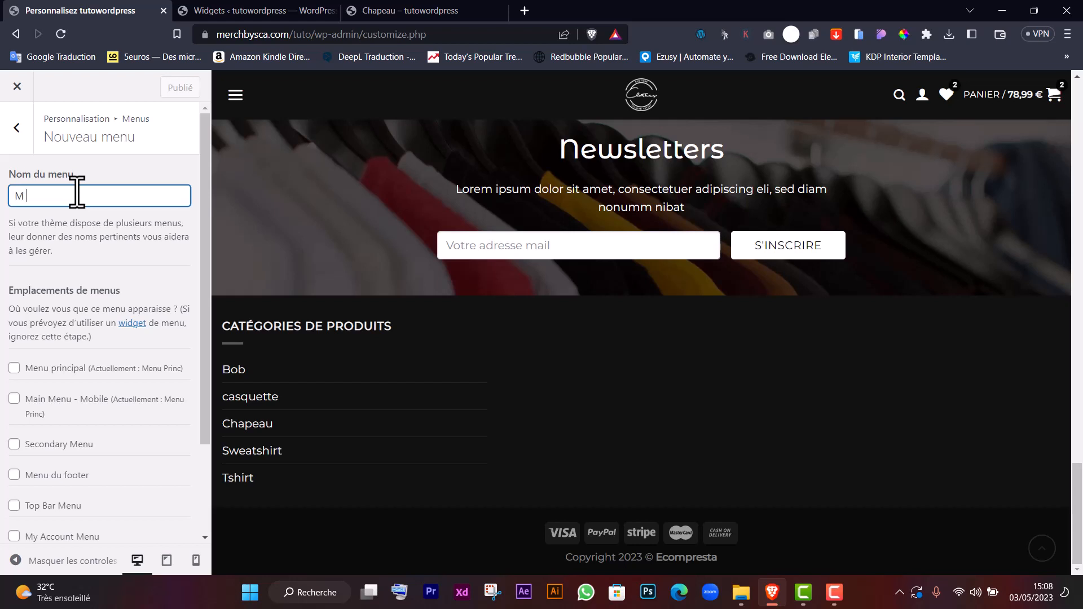
type("M PDP")
key("Return")
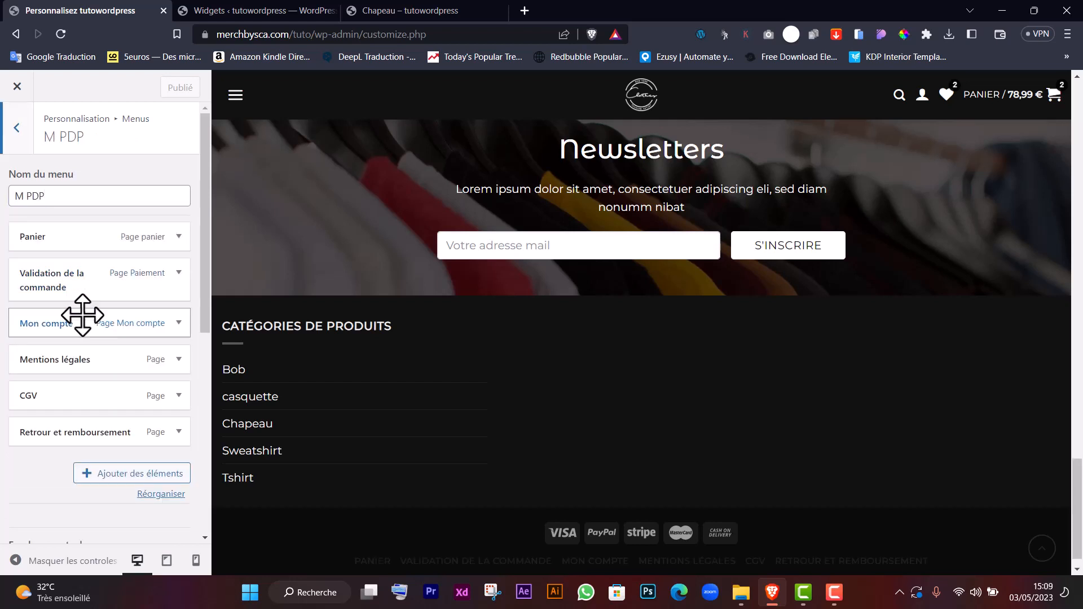
Step: Return from the M PDP menu to the Footer 1 widgets and reload the customizer to refresh the navigation widget's menu choices
left_click(16, 152)
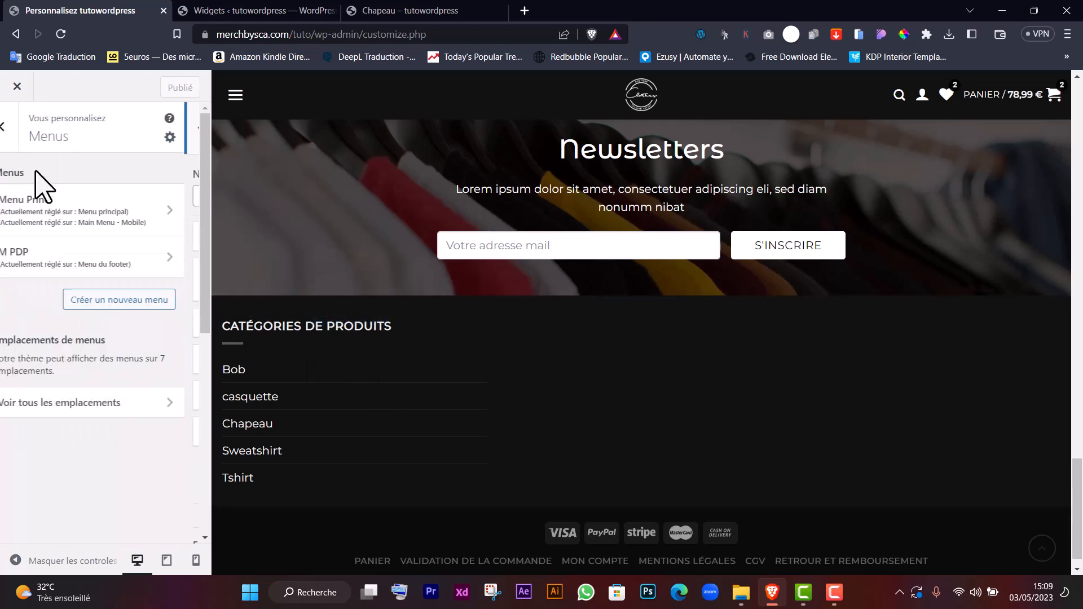
left_click(16, 129)
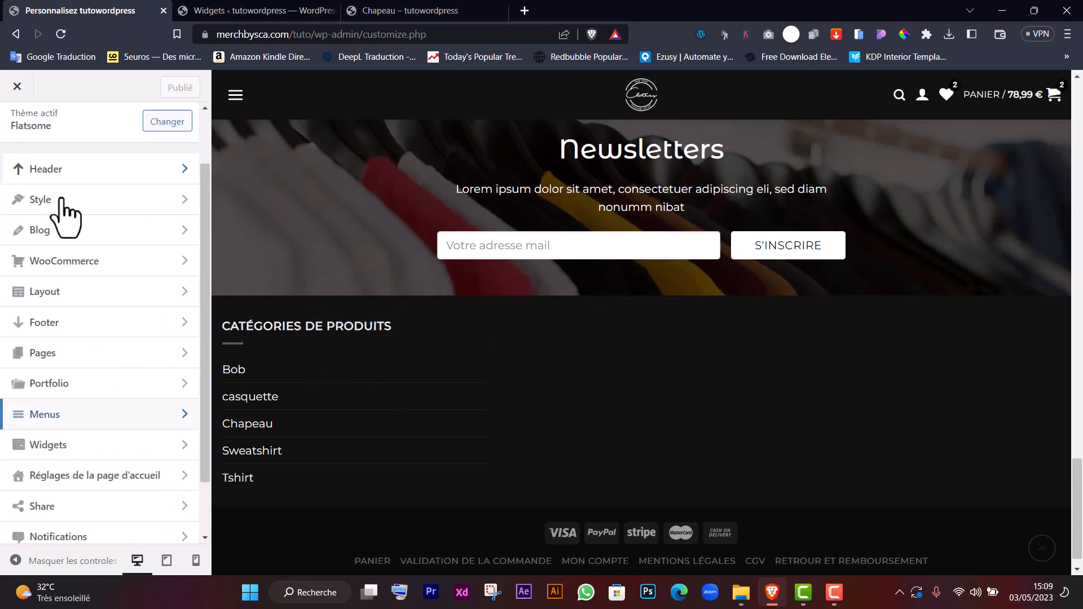
scroll(79, 401, "down", 2)
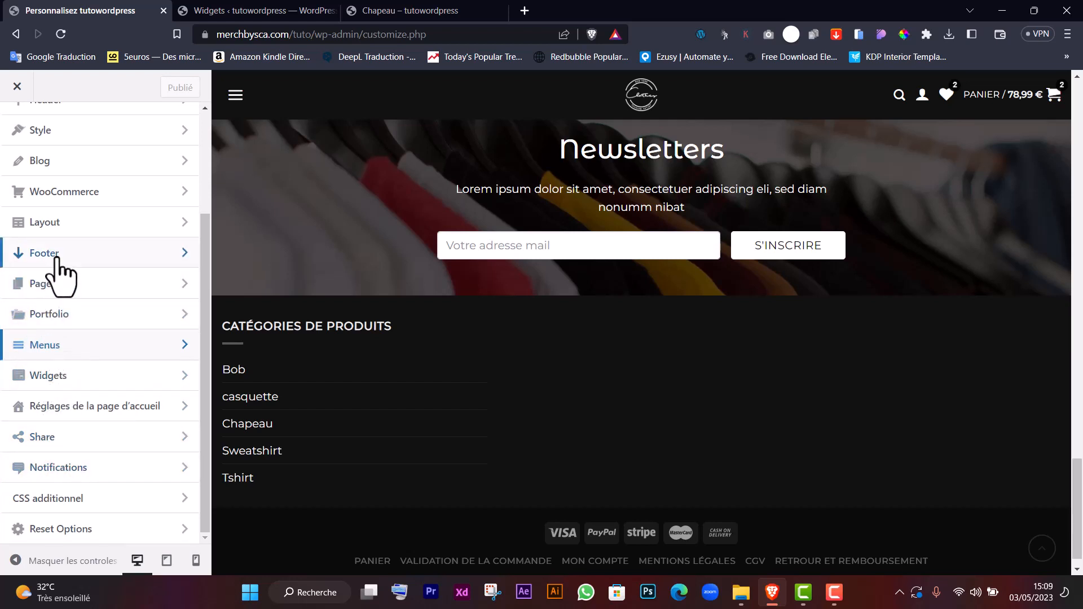
left_click(60, 377)
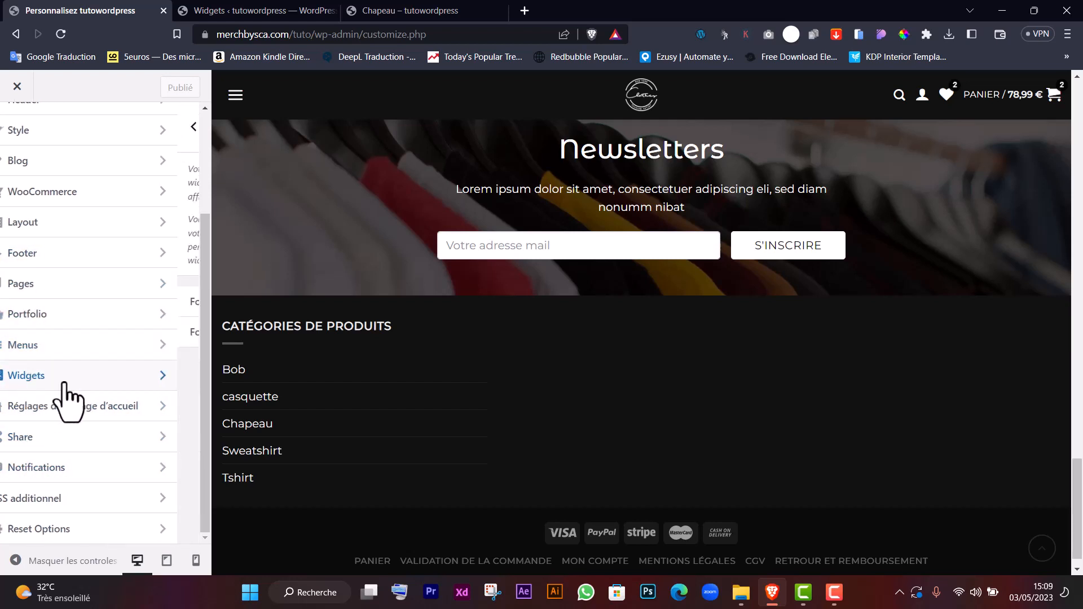
left_click(82, 306)
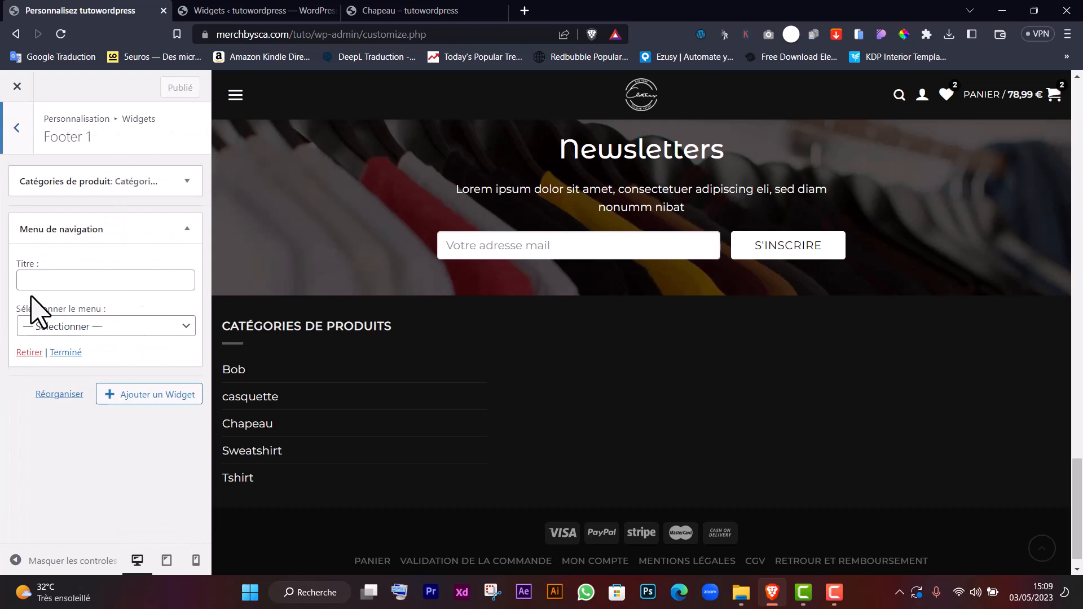
left_click(77, 285)
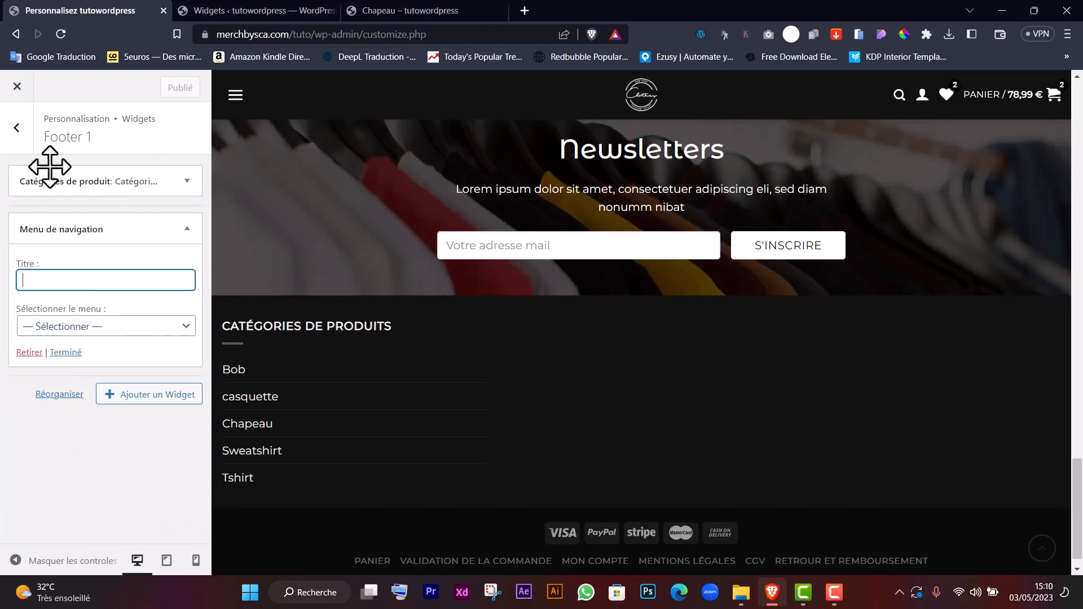
left_click(63, 37)
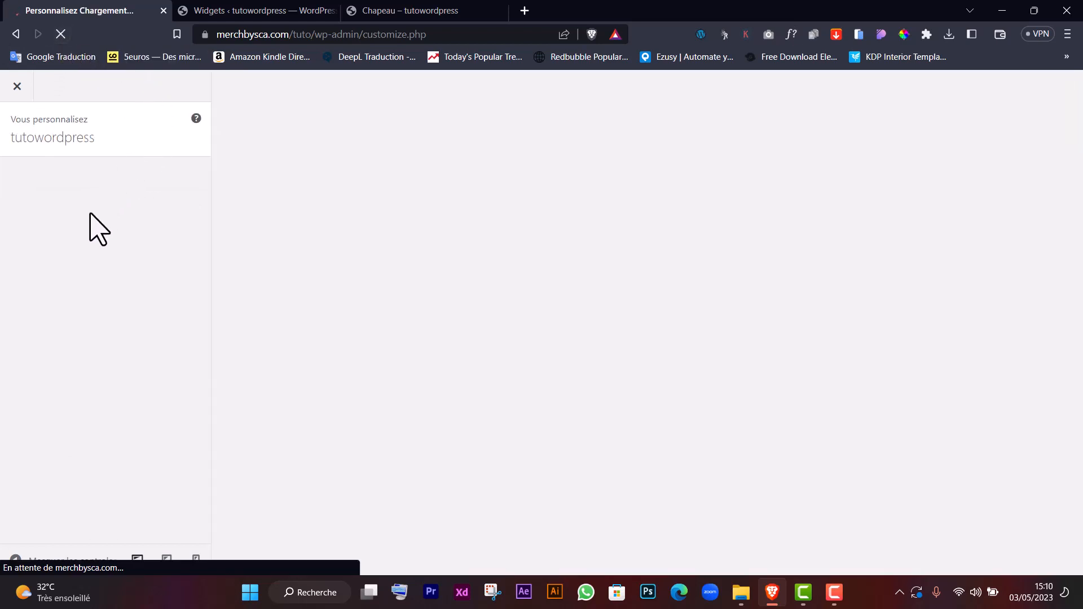
Step: Assign the M PDP menu to the Menu de navigation widget in Footer 1 and title it Pages légales
scroll(95, 313, "down", 3)
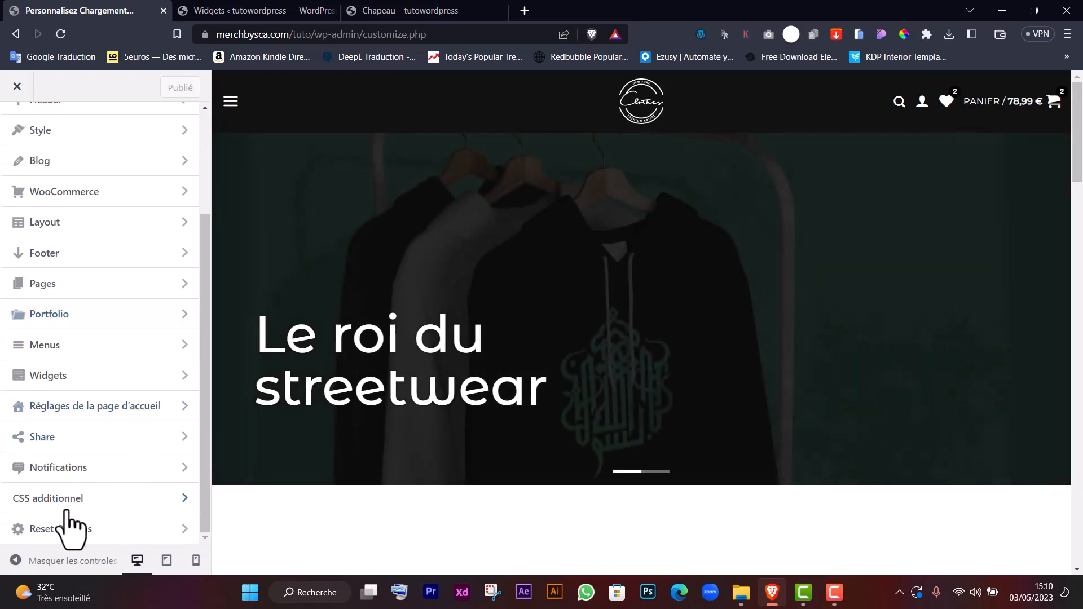
left_click(68, 377)
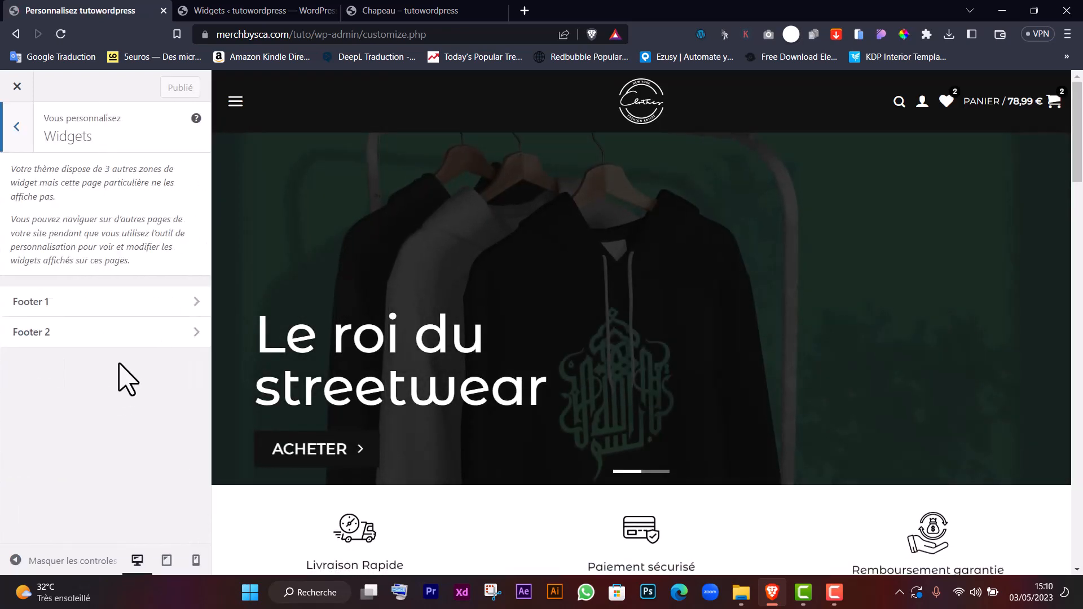
left_click(106, 309)
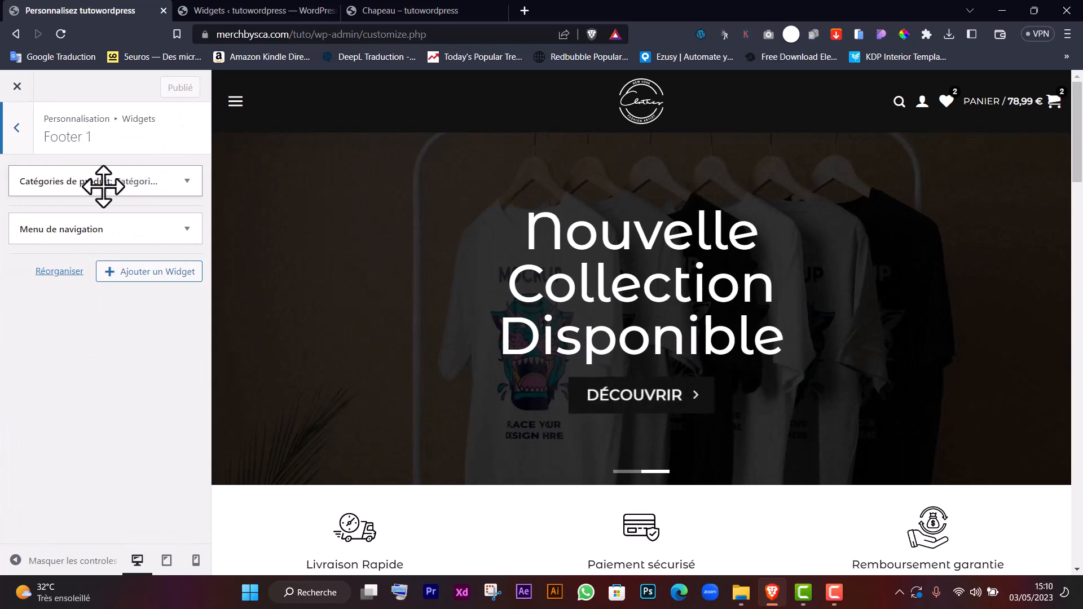
left_click(95, 235)
left_click(89, 326)
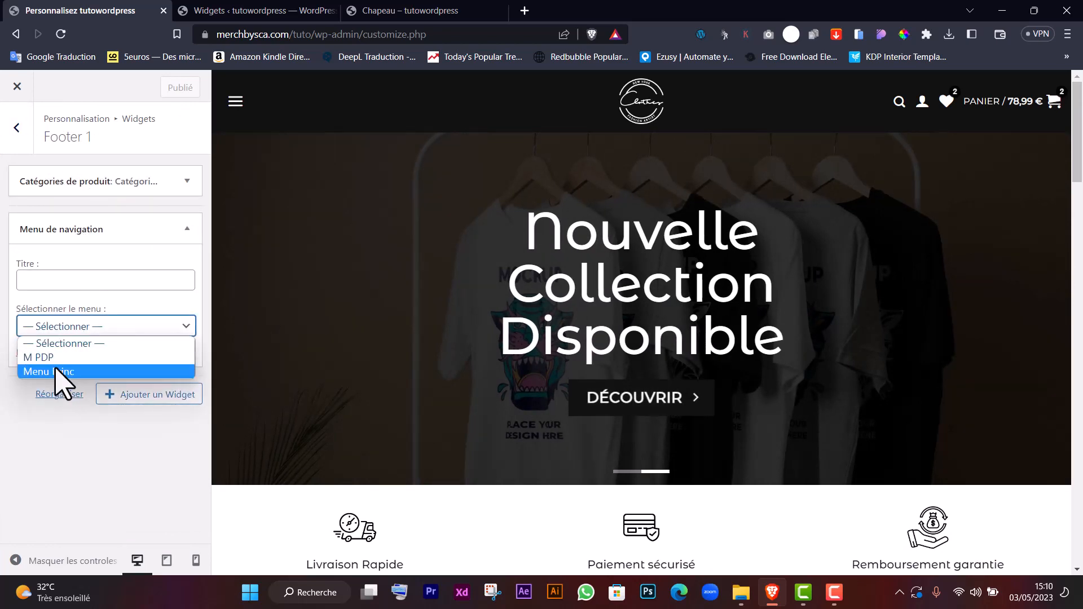
left_click(56, 357)
left_click(71, 279)
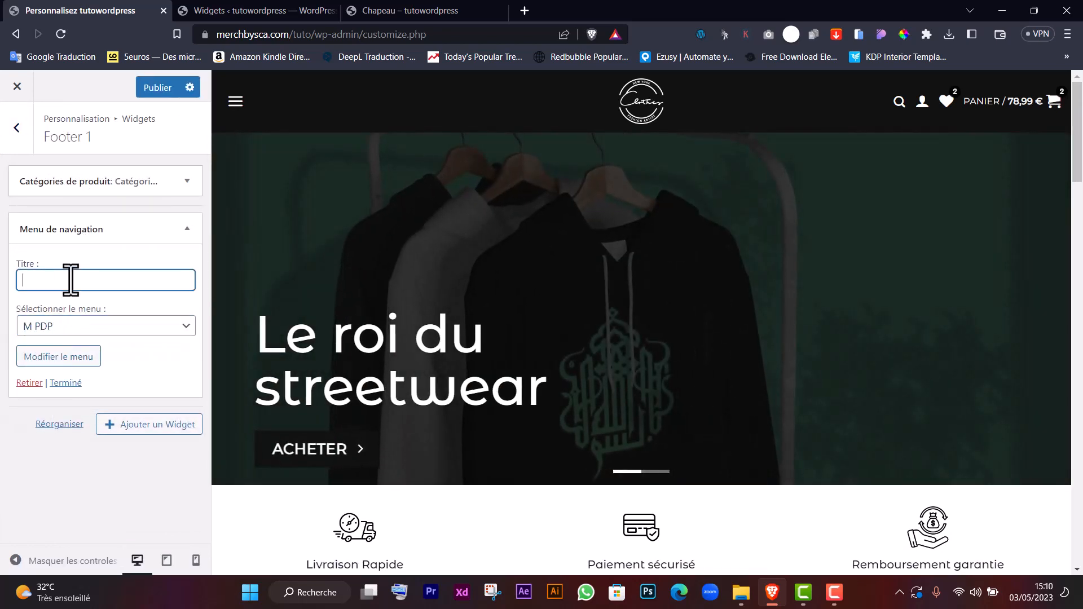
scroll(525, 318, "down", 15)
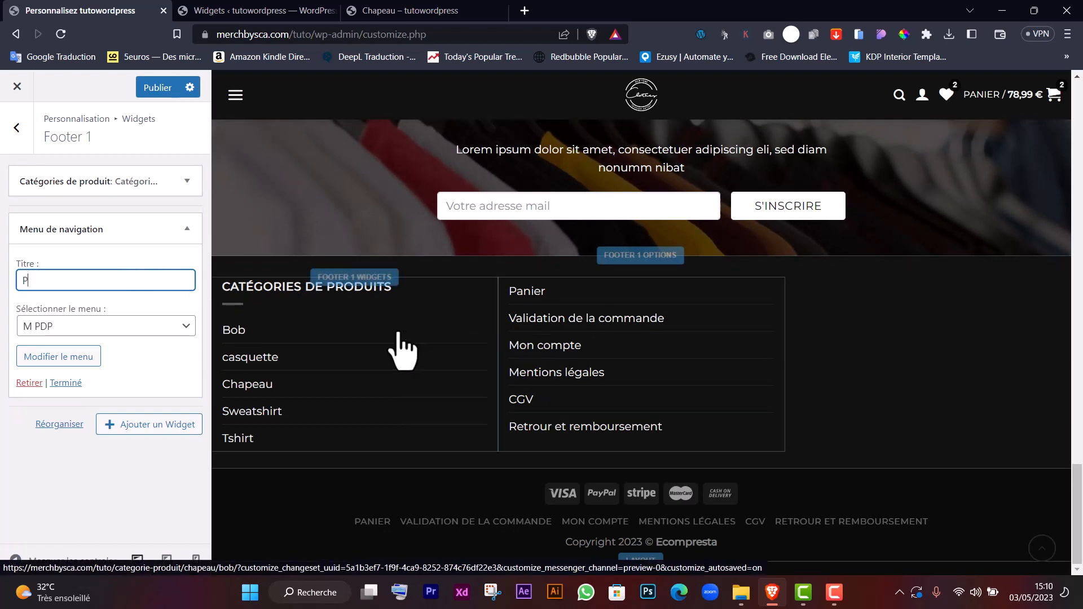
type("es légales")
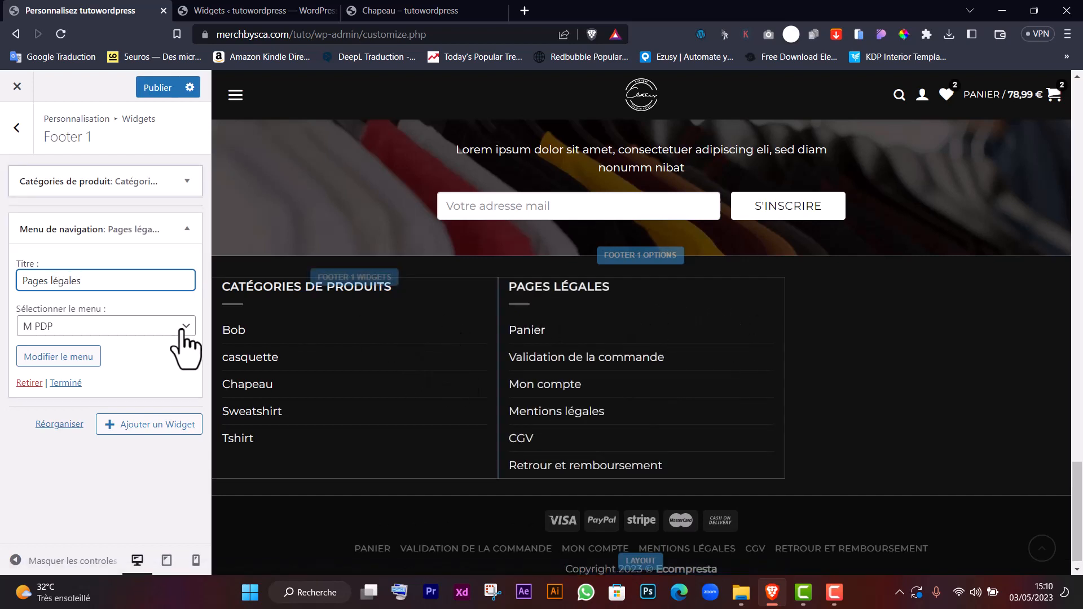
left_click(66, 384)
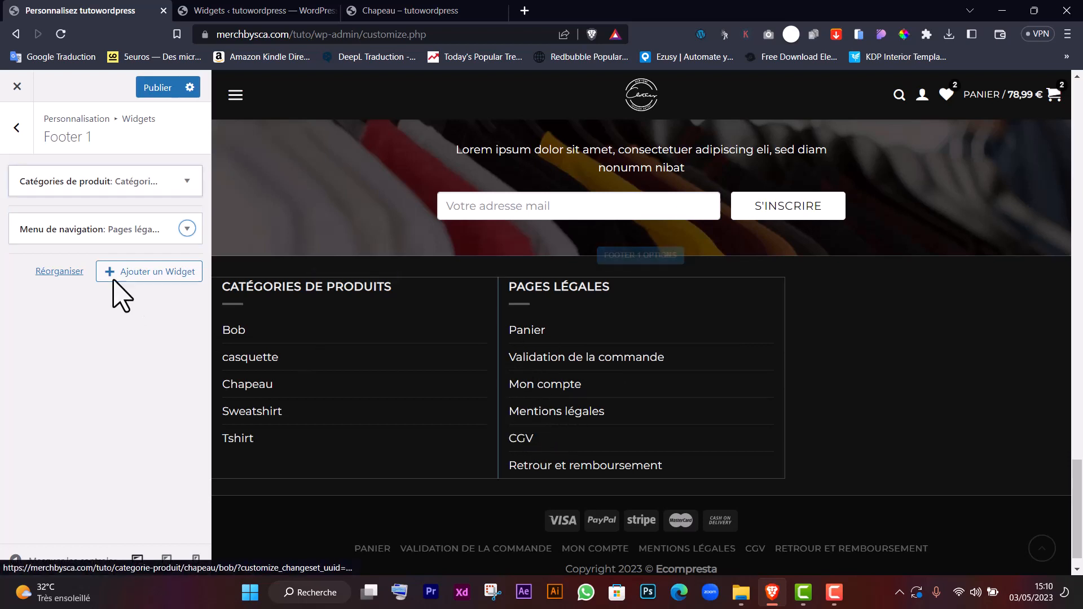
Step: Add a Liste Derniers produits consultés widget to Footer 1 and set the number of products to display to 3
left_click(24, 149)
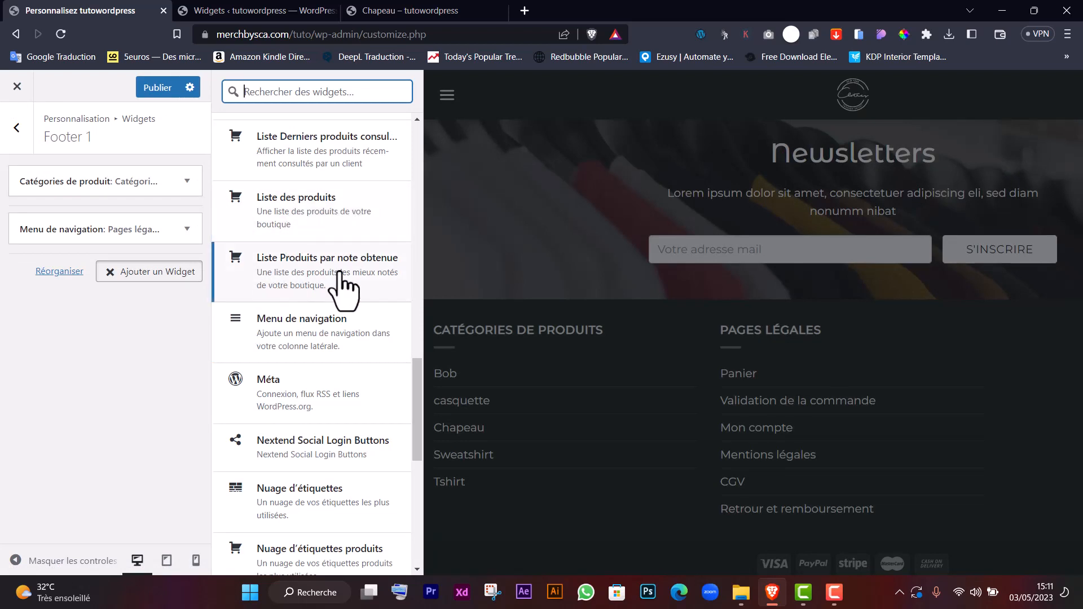
scroll(338, 291, "up", 1)
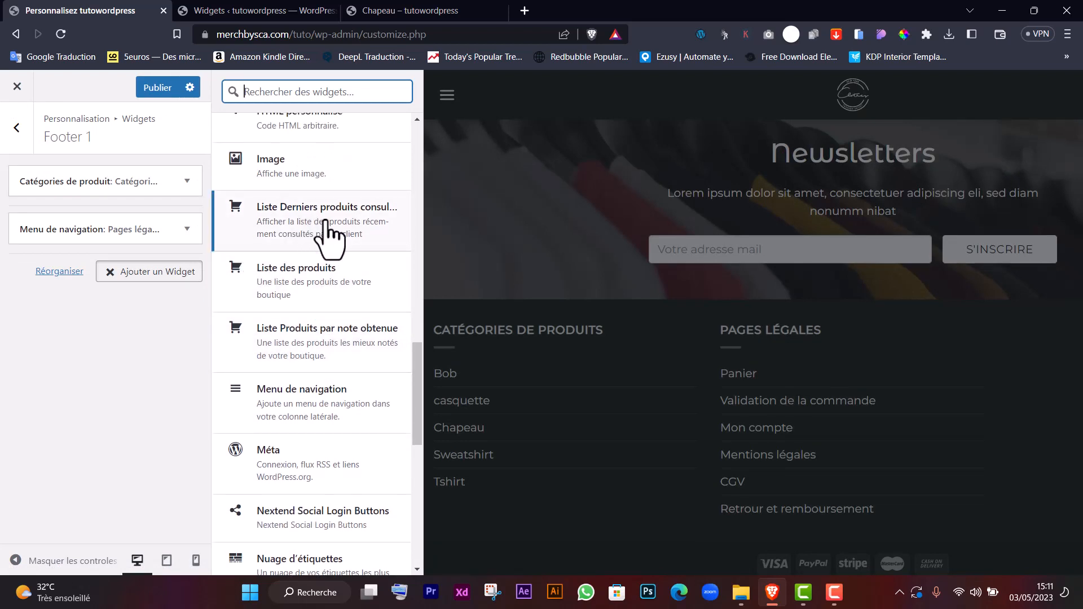
left_click(286, 234)
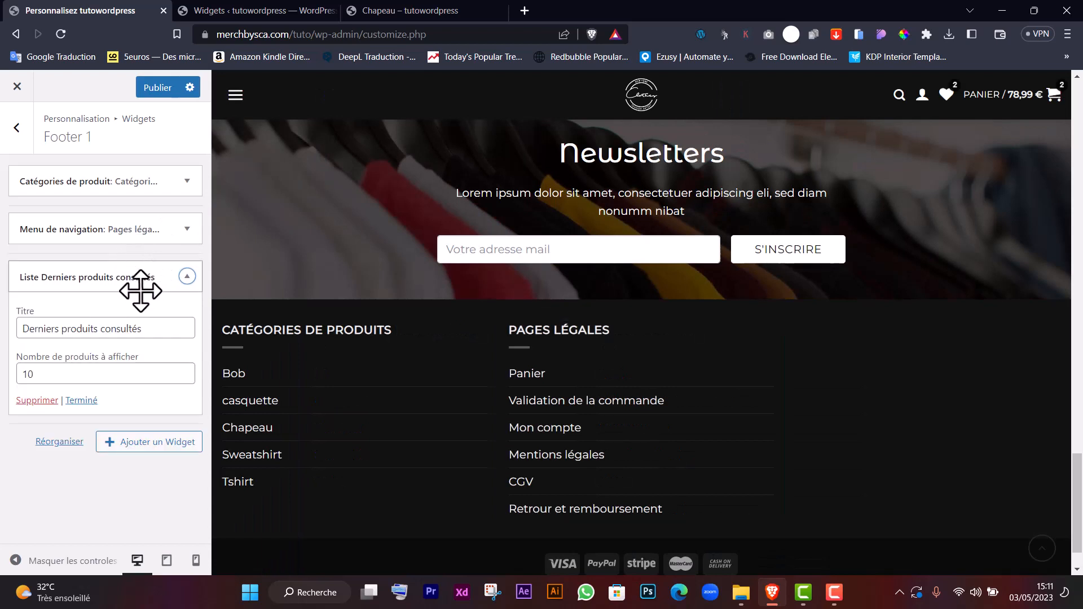
left_click(82, 375)
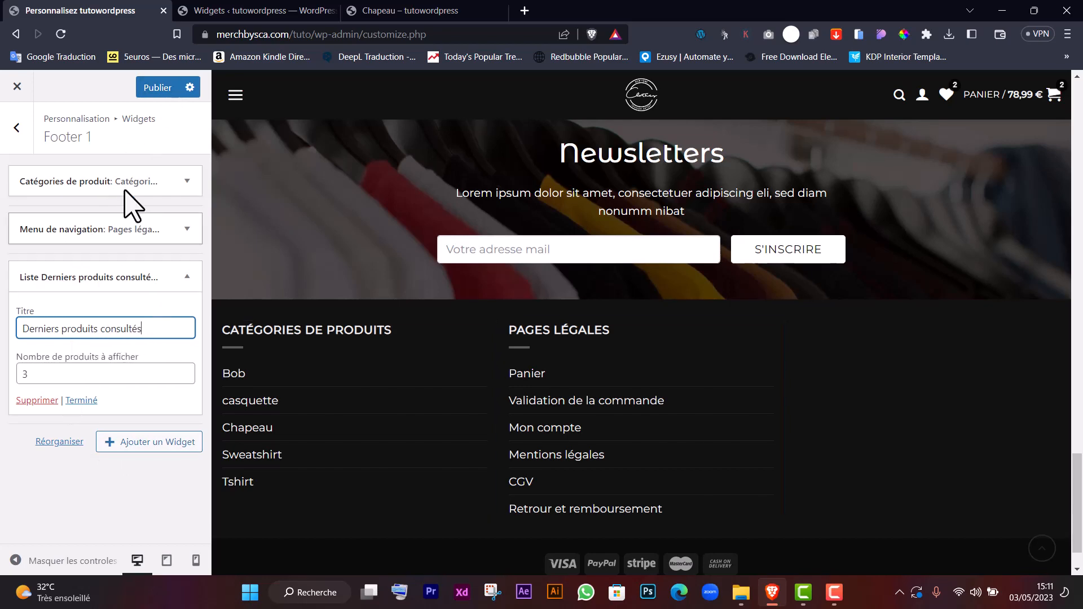
Step: Open the Sweatshirt trapstar product from the storefront's home page and add it to the cart in Rouge, size M
left_click(262, 11)
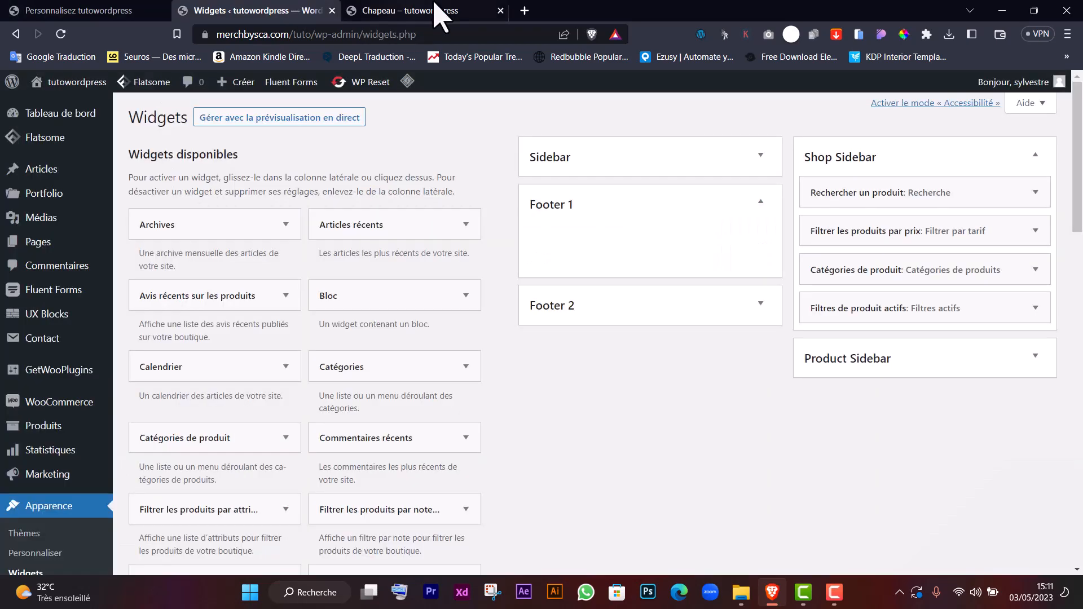
left_click(436, 11)
scroll(419, 349, "down", 5)
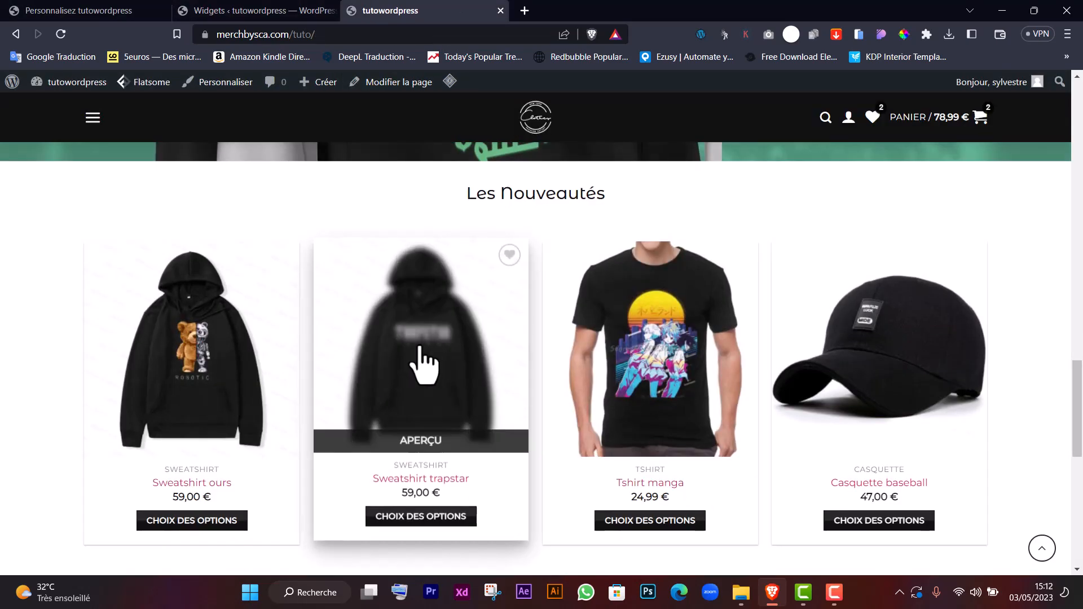
left_click(380, 367)
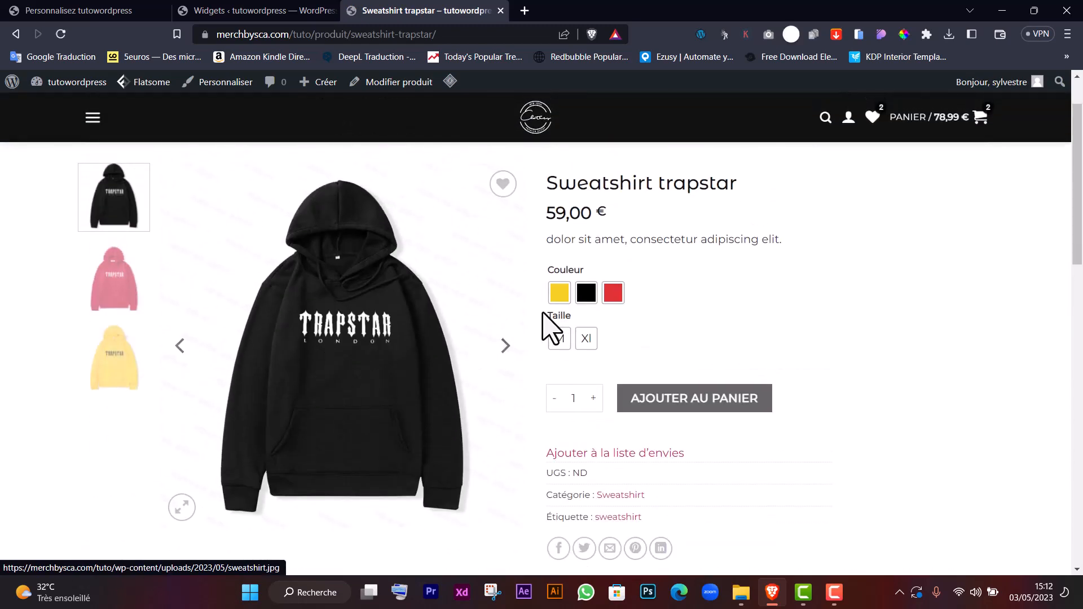
left_click(558, 299)
left_click(560, 339)
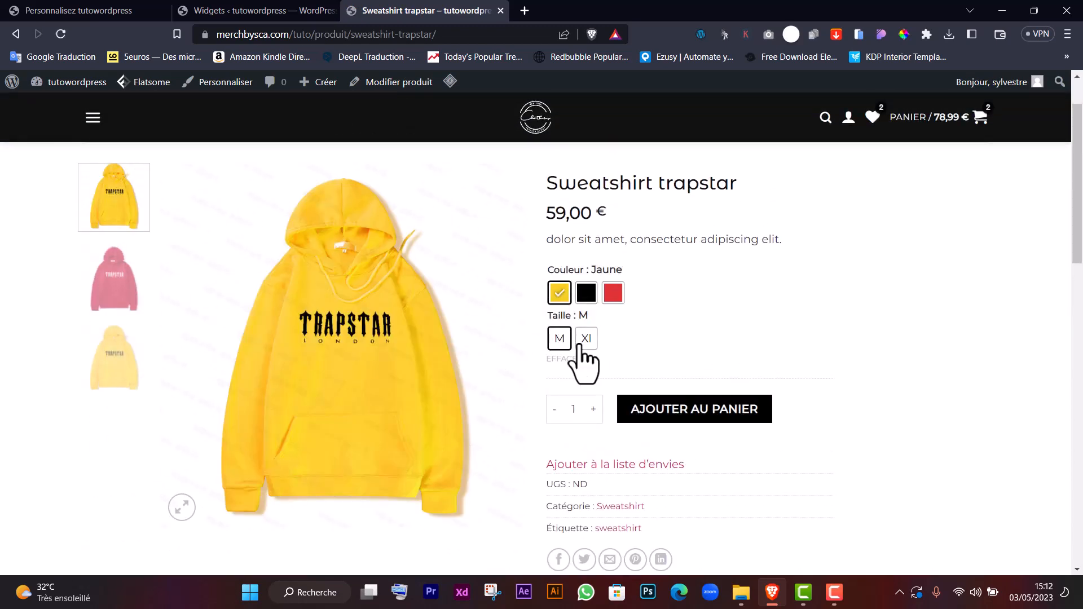
left_click(617, 293)
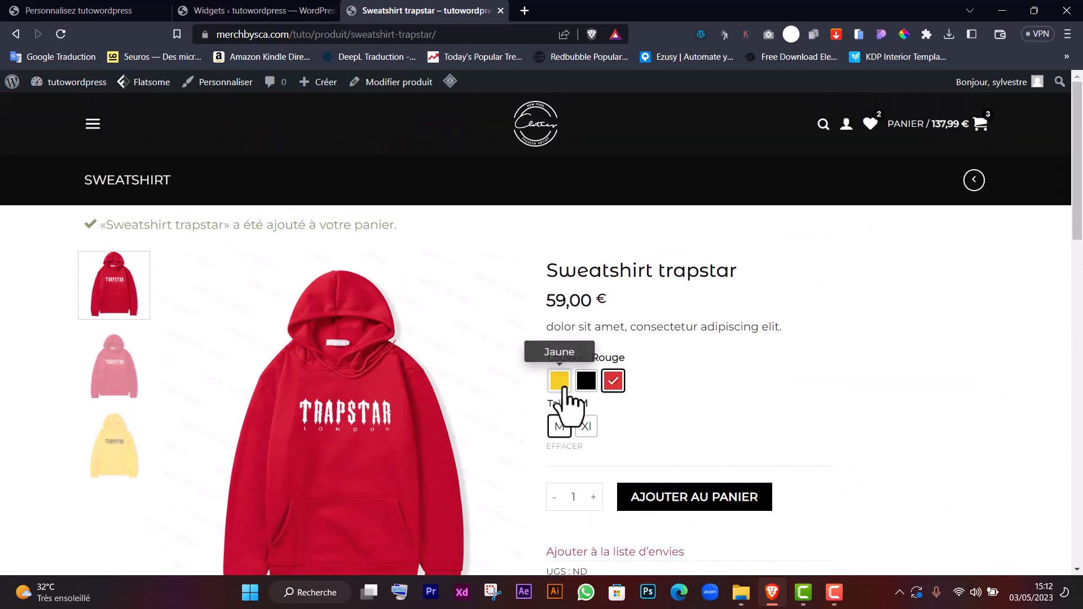
scroll(569, 401, "down", 6)
scroll(571, 401, "up", 6)
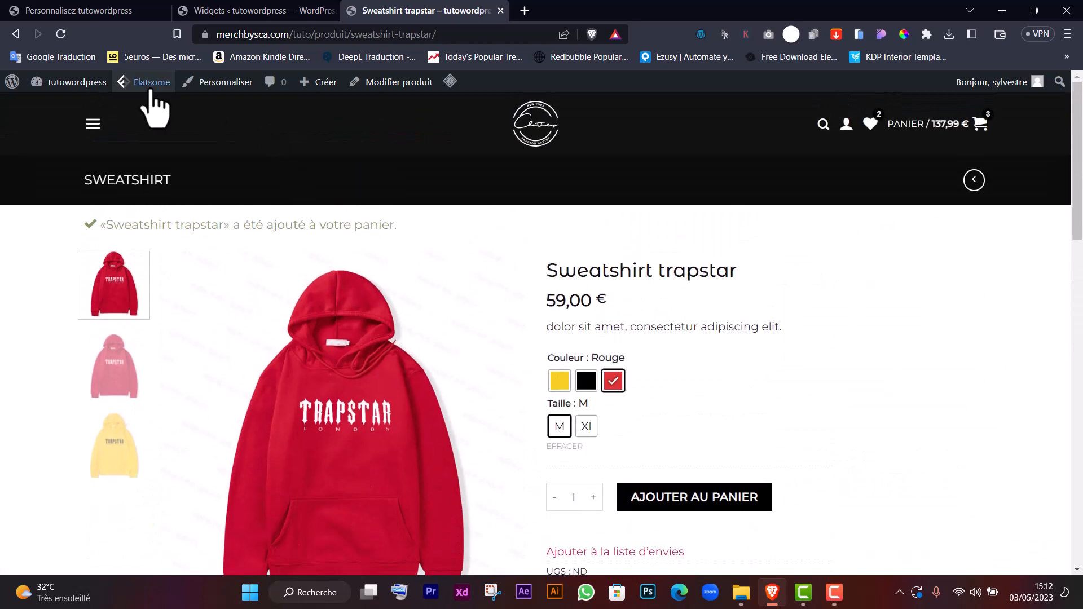
left_click(62, 35)
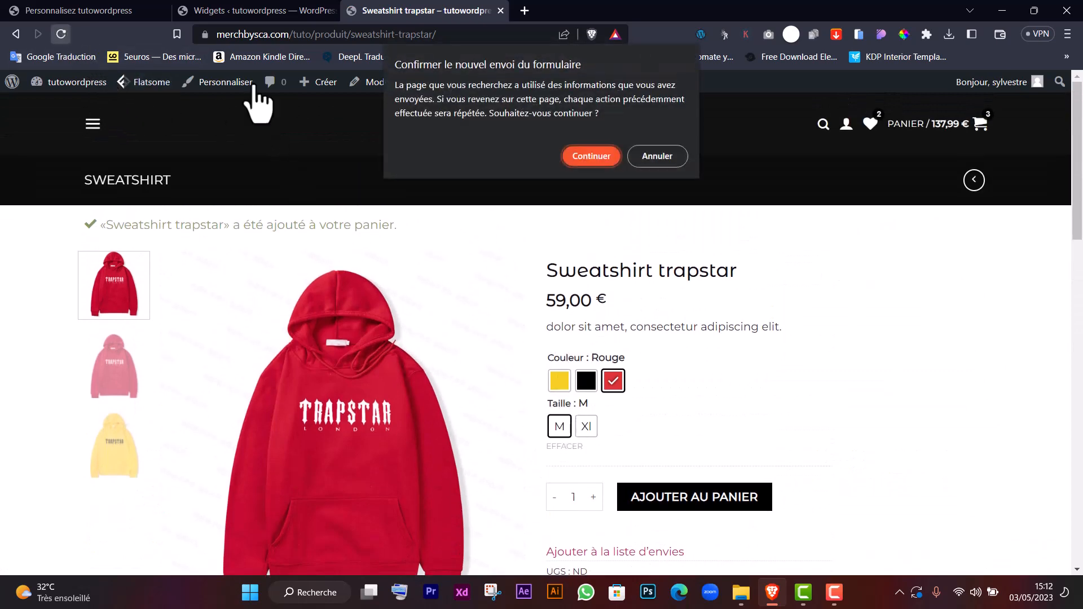
left_click(649, 160)
Step: Add another Sweatshirt trapstar in Rouge, size M, to the cart and check the Derniers produits consultés list in the footer
scroll(490, 355, "down", 5)
scroll(490, 355, "up", 4)
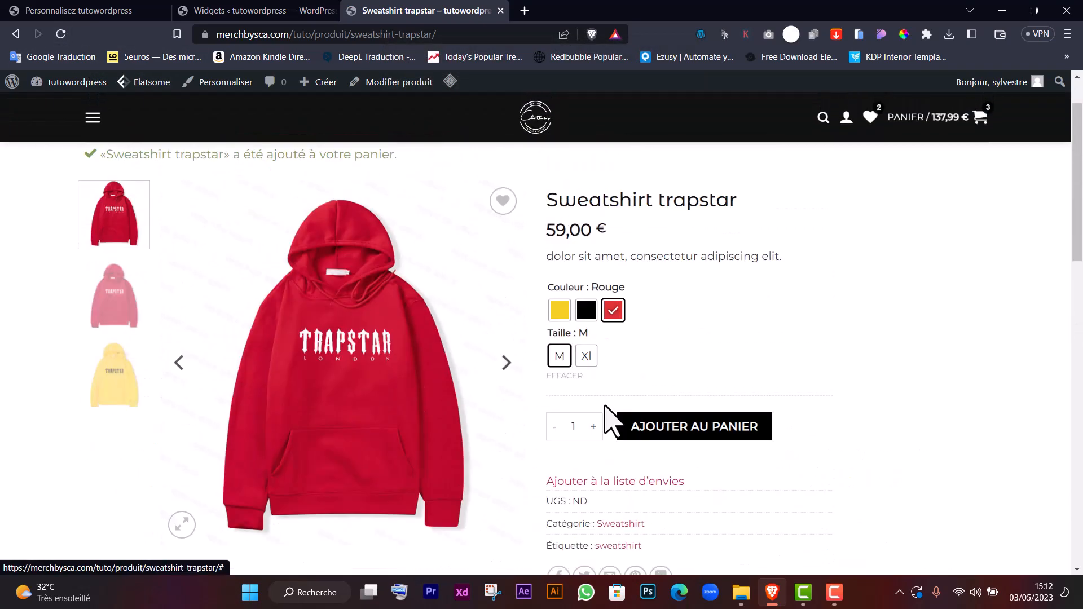
left_click(670, 430)
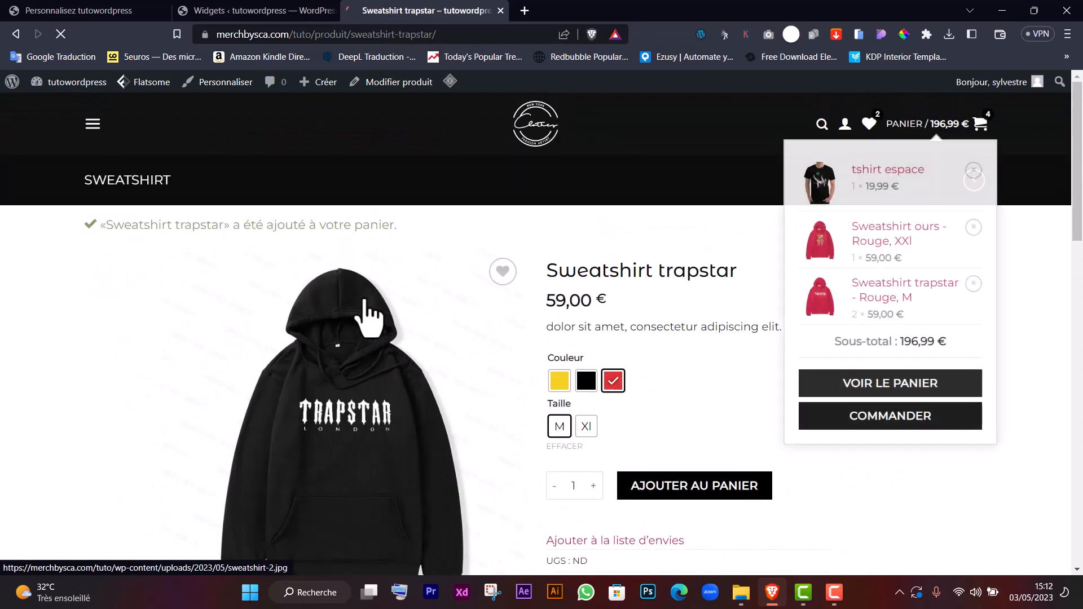
scroll(367, 316, "down", 15)
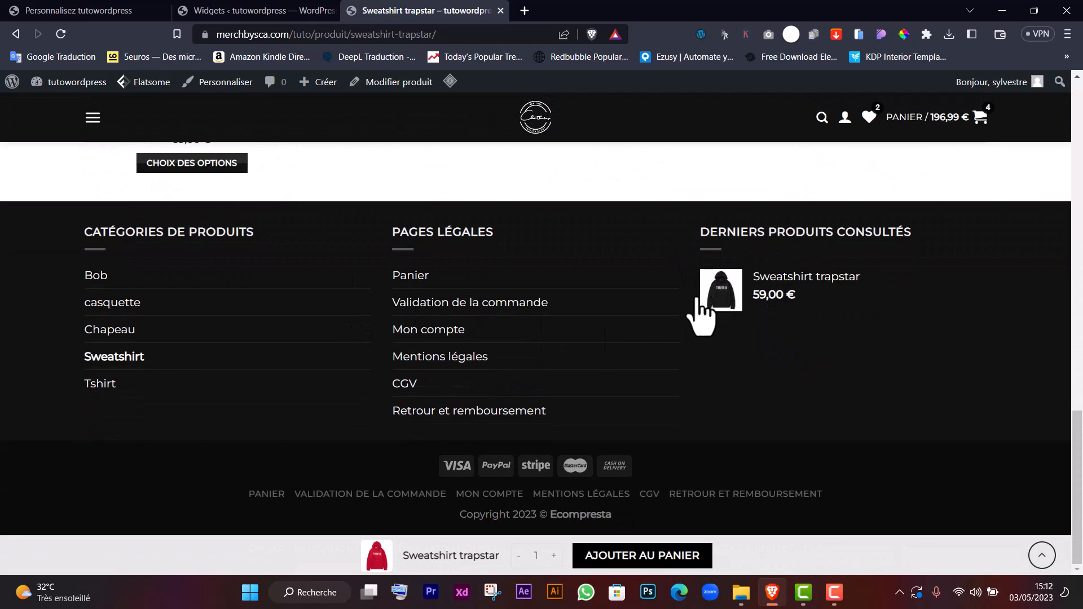
scroll(731, 385, "up", 2)
scroll(733, 395, "down", 2)
scroll(738, 344, "up", 1)
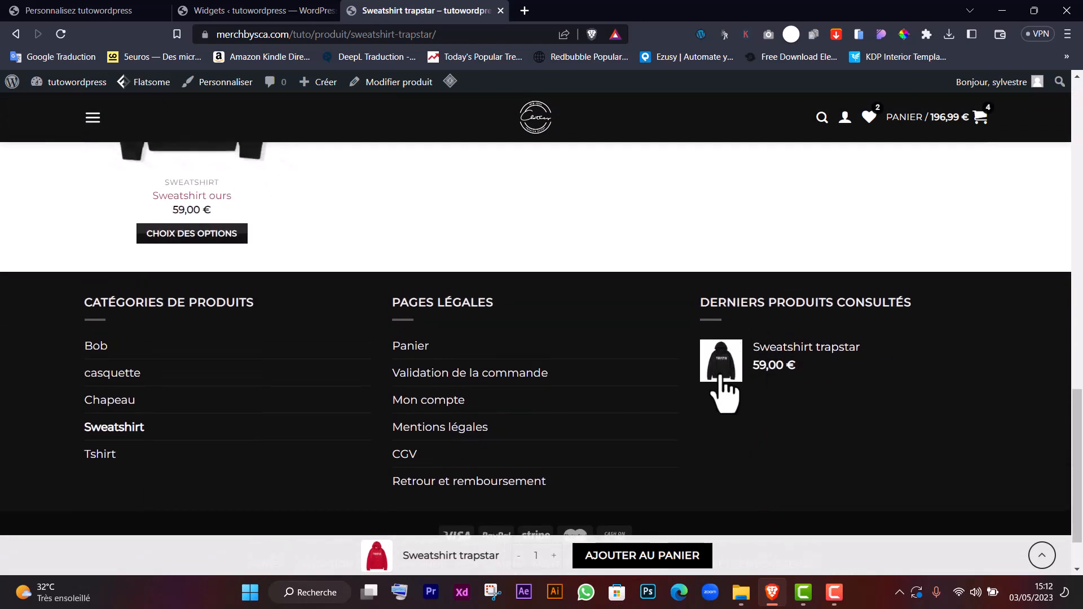
Step: Add Sweatshirt ours in Bleu, size XXl, to the cart and check the Derniers produits consultés list in the footer
scroll(282, 265, "up", 15)
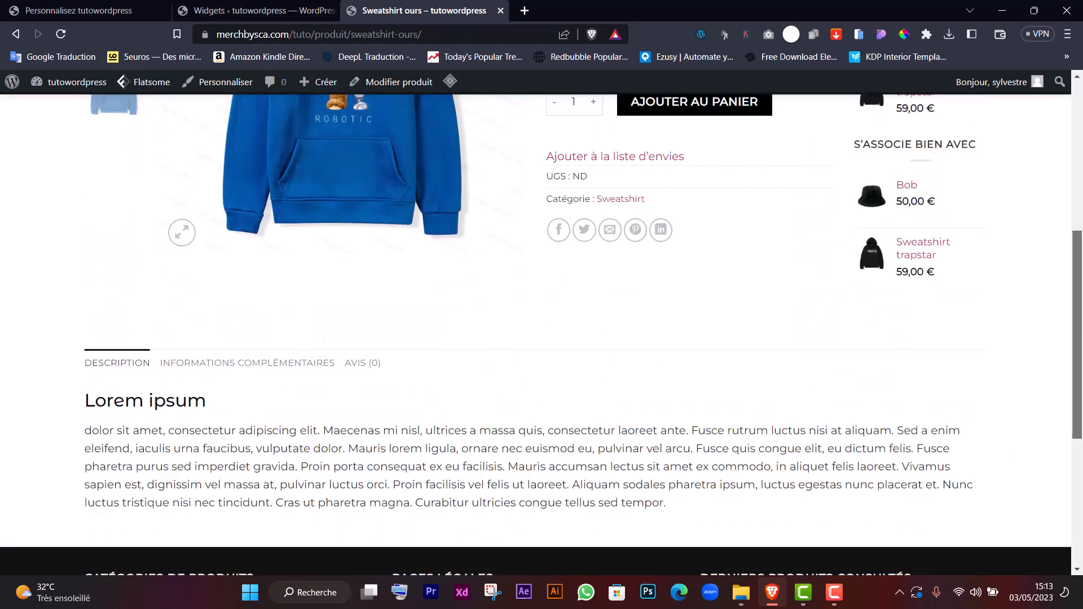
scroll(842, 394, "down", 5)
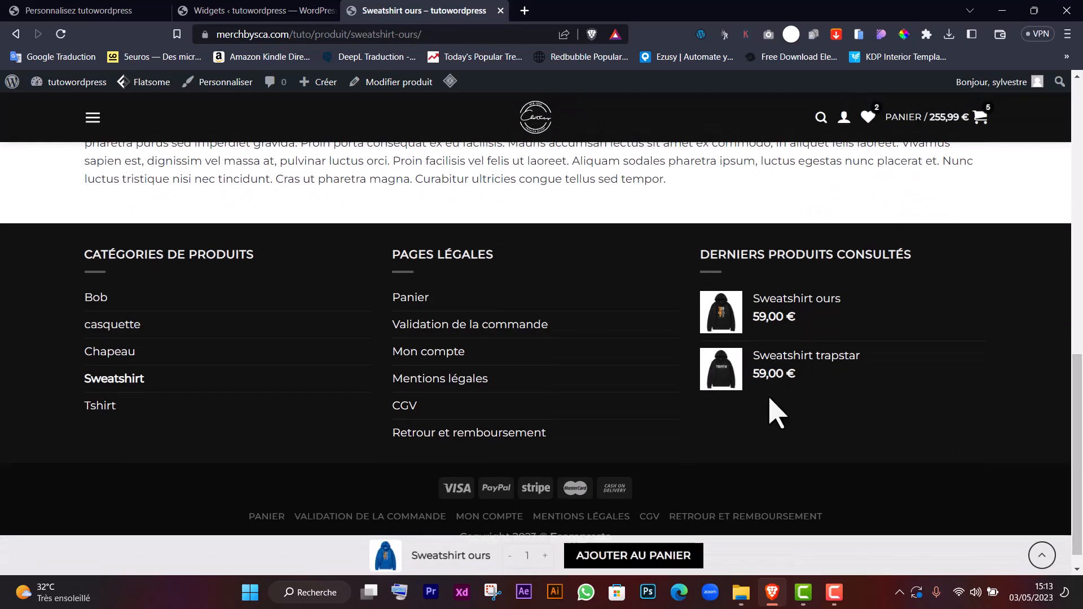
scroll(773, 440, "up", 2)
scroll(787, 452, "down", 3)
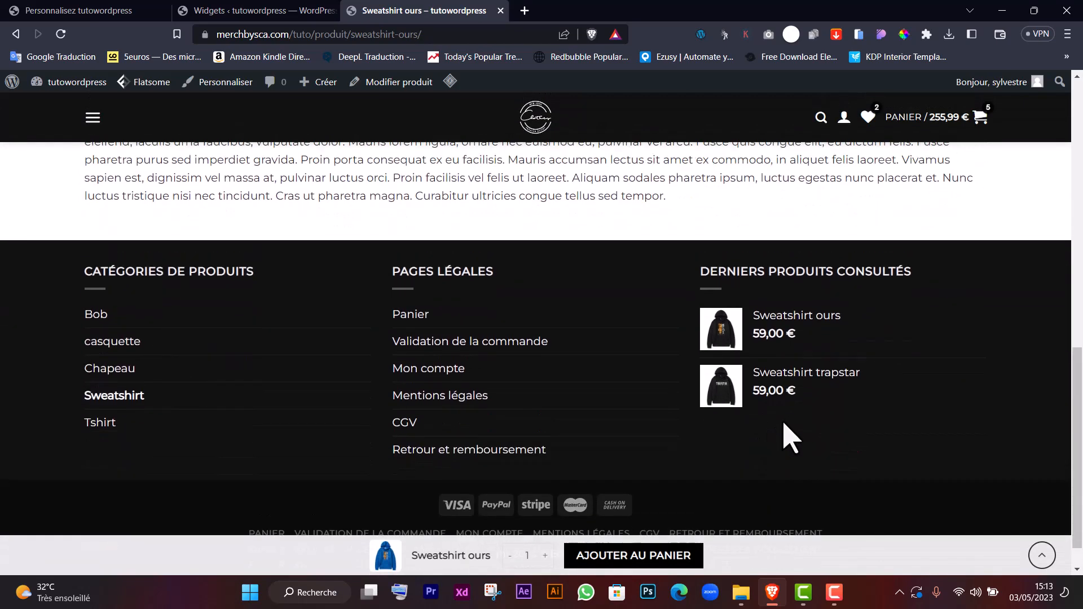
scroll(781, 440, "up", 3)
scroll(772, 440, "down", 3)
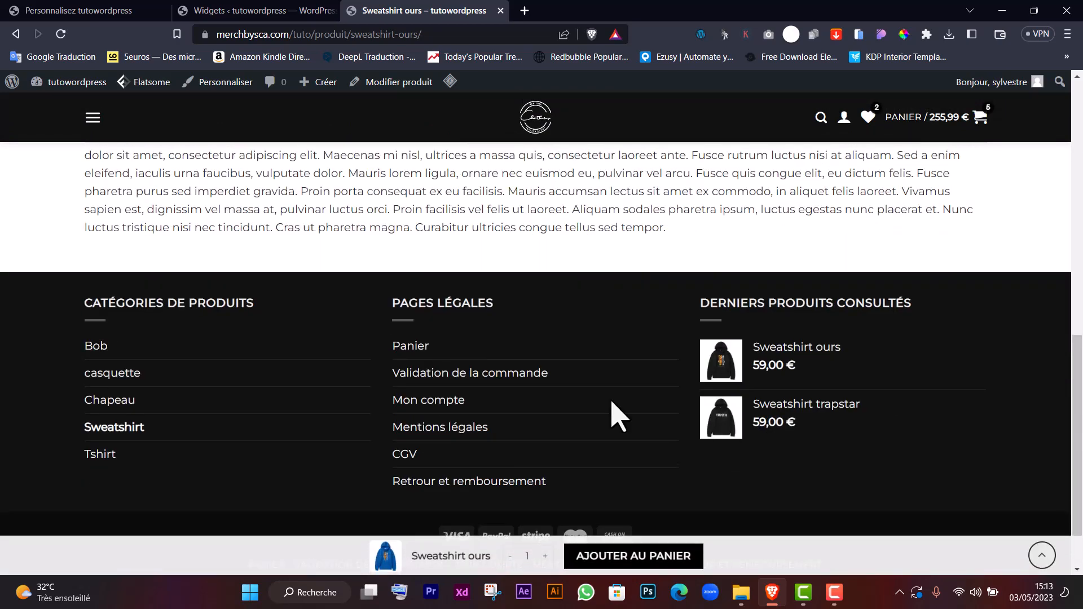
scroll(435, 411, "up", 10)
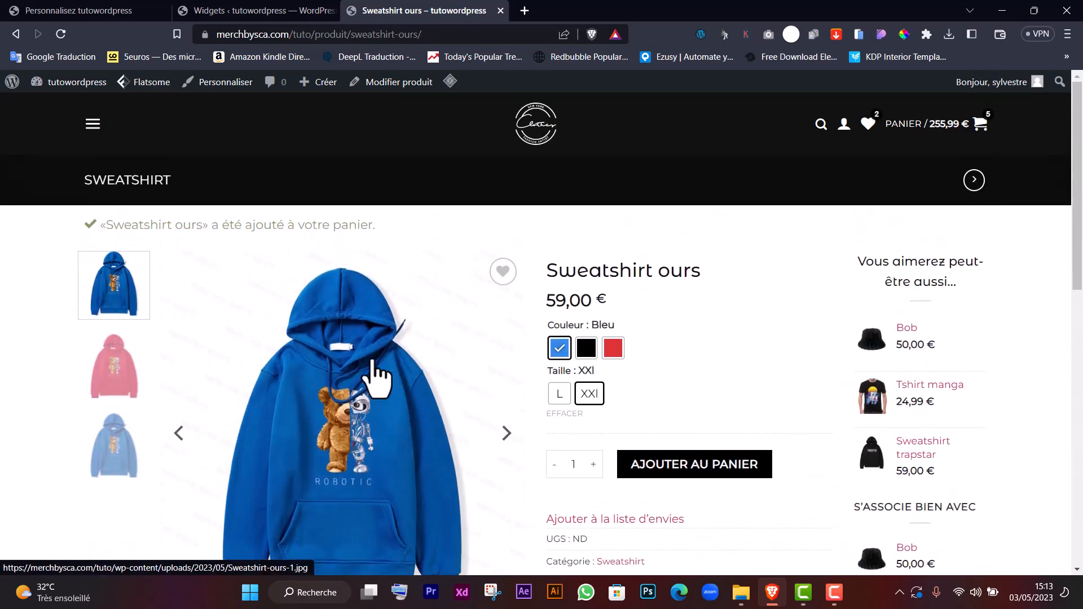
Step: Open the Bob product from the S'associe bien avec suggestions and look over its product page
scroll(375, 374, "down", 5)
scroll(361, 361, "up", 5)
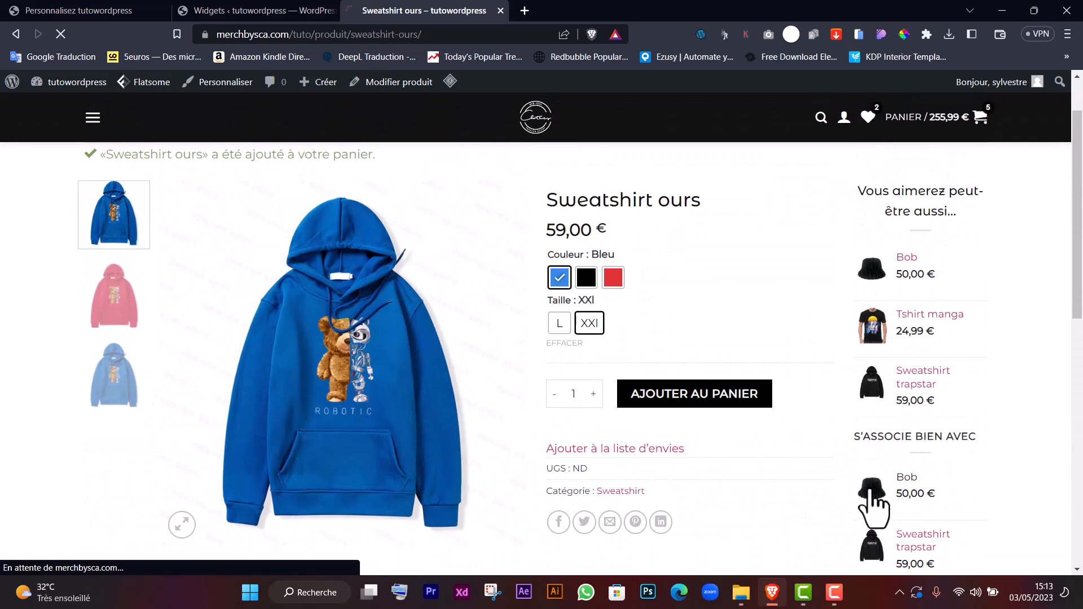
scroll(361, 426, "down", 8)
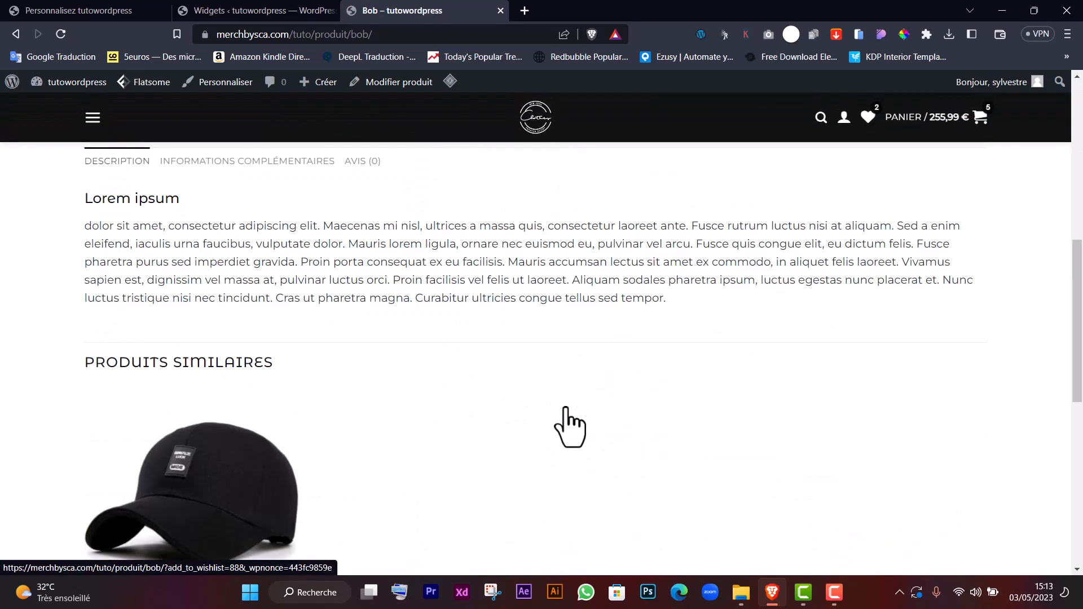
scroll(570, 427, "down", 7)
scroll(562, 420, "up", 14)
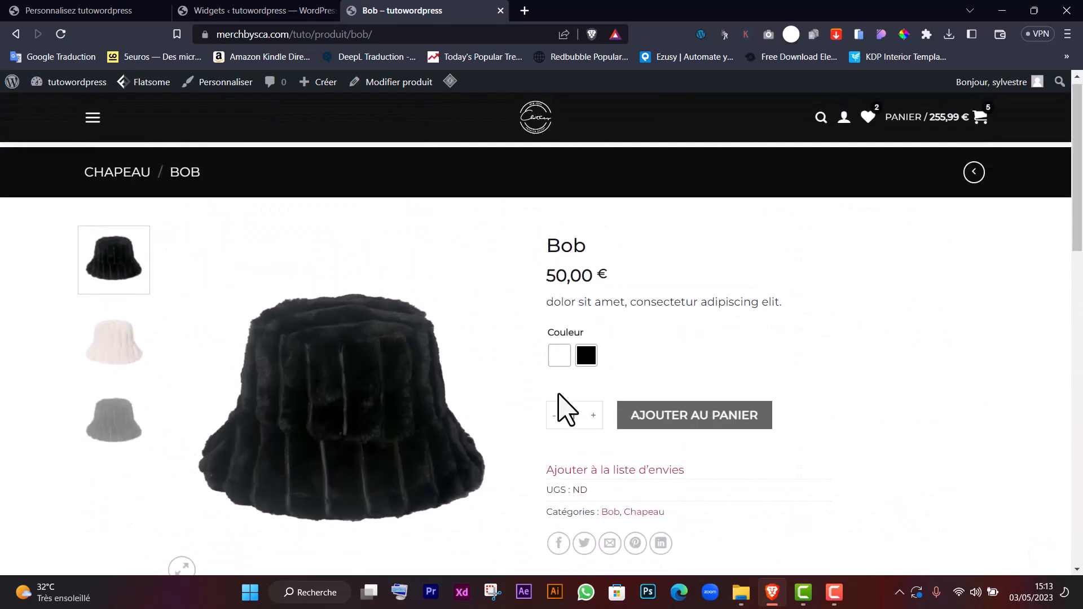
Step: Add the Bob in Blanc to the cart and check the Derniers produits consultés list in the footer
left_click(560, 361)
scroll(452, 425, "down", 8)
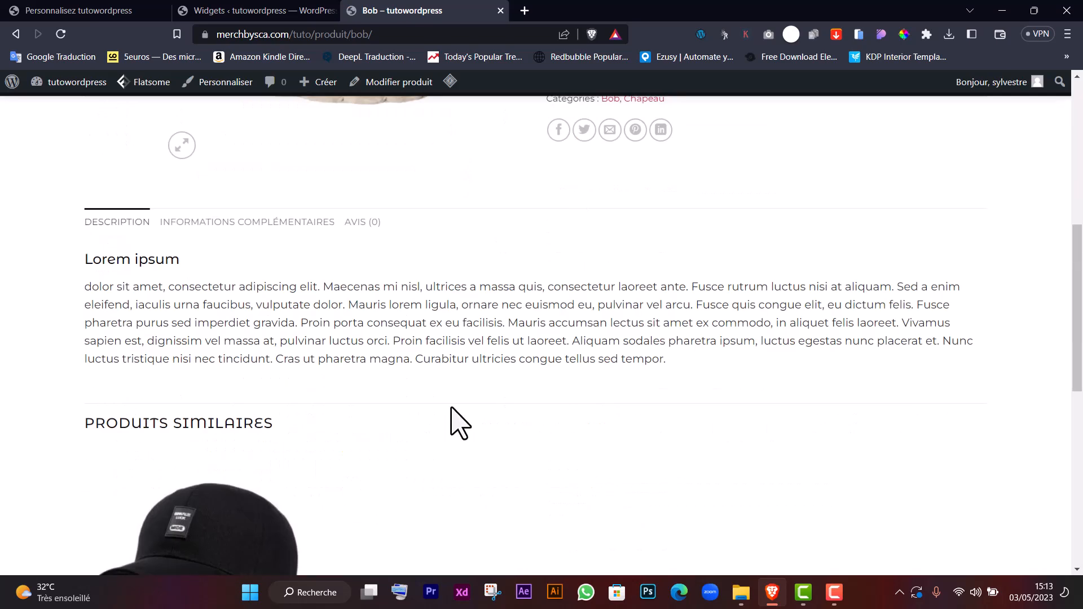
scroll(452, 427, "up", 7)
scroll(648, 399, "up", 3)
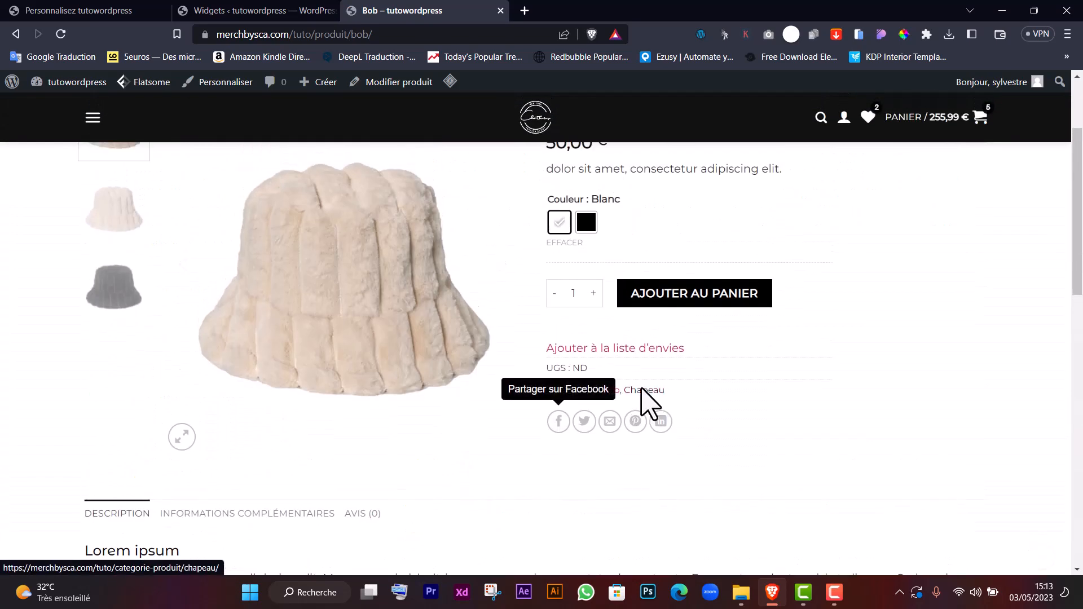
scroll(393, 429, "down", 10)
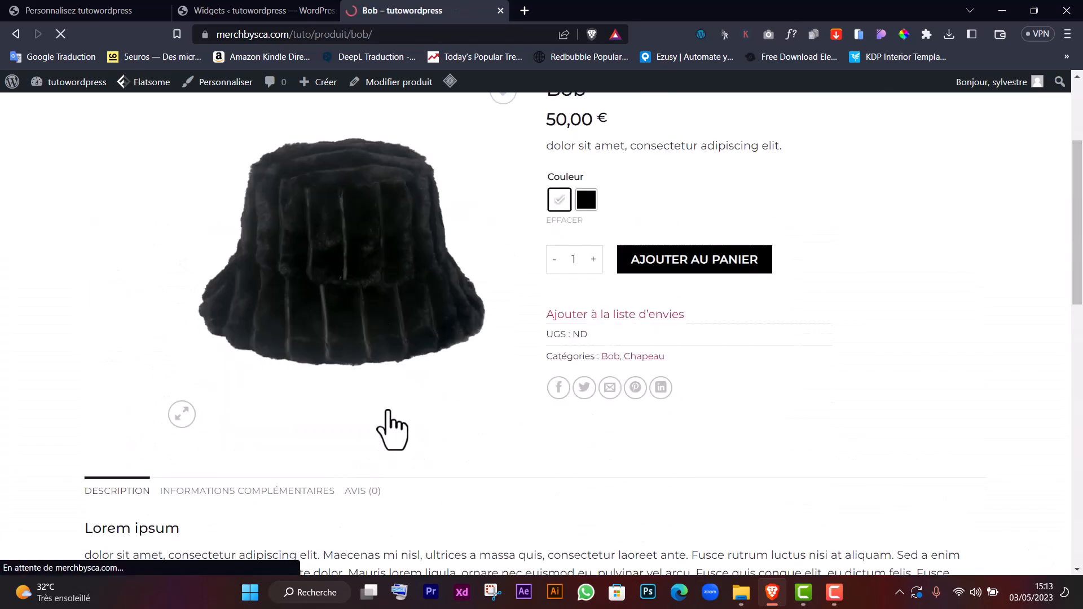
scroll(771, 407, "up", 3)
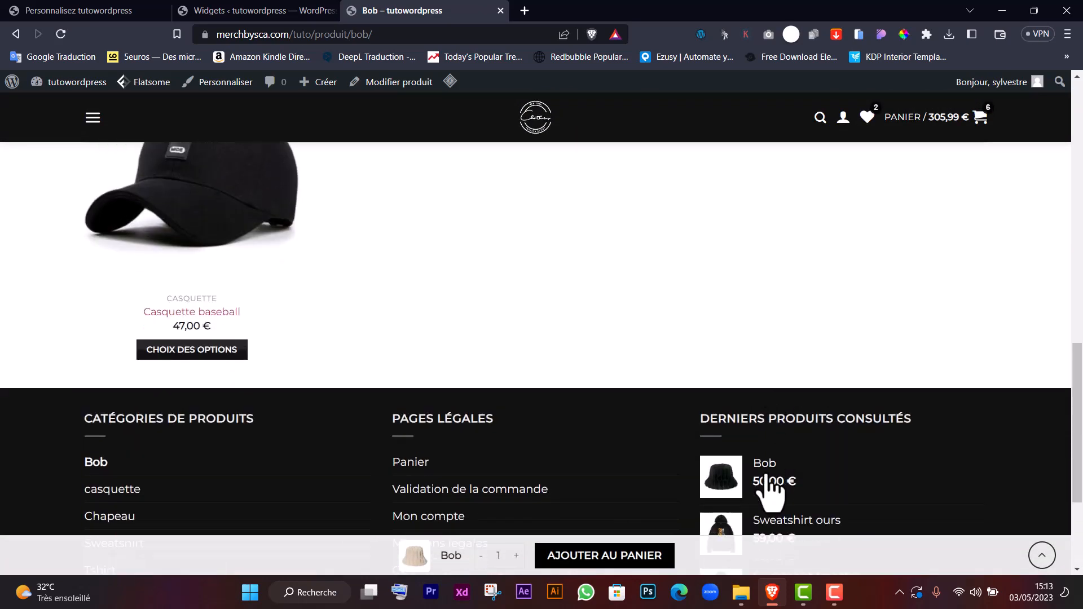
scroll(769, 491, "down", 2)
scroll(789, 407, "up", 3)
scroll(781, 415, "down", 4)
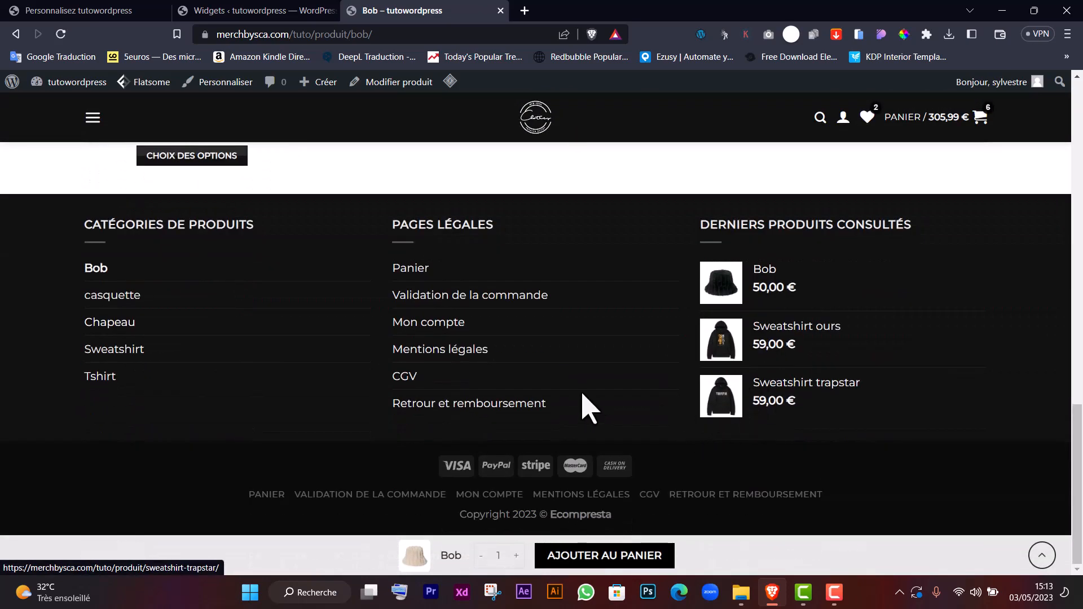
Step: Return to the storefront's home page and review its sections from the banner through Nos best Sellers to Les Nouveautés
scroll(414, 357, "up", 1)
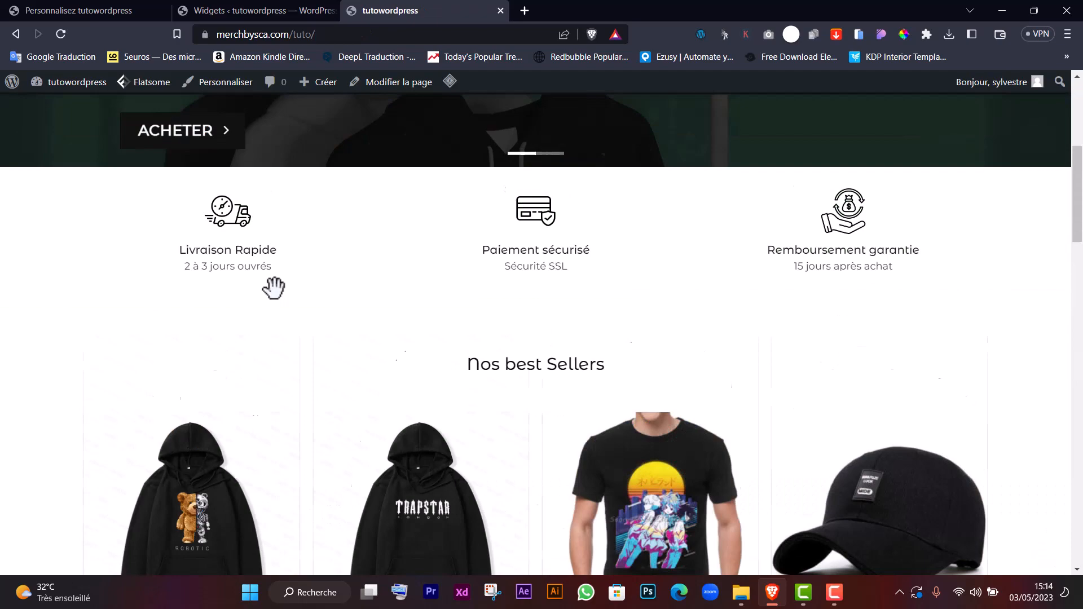
scroll(273, 289, "down", 20)
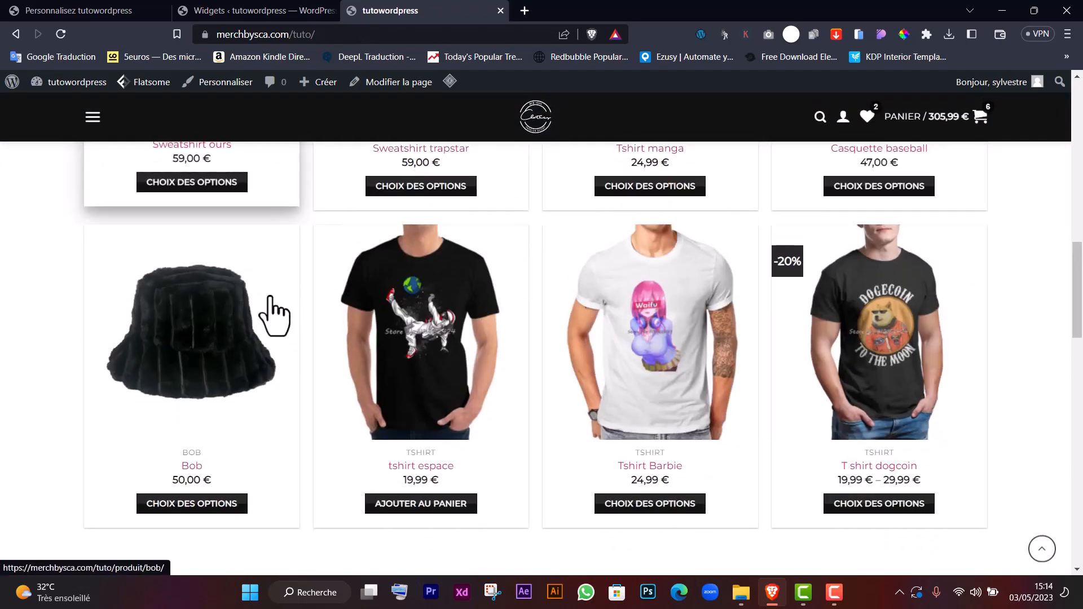
scroll(361, 404, "up", 20)
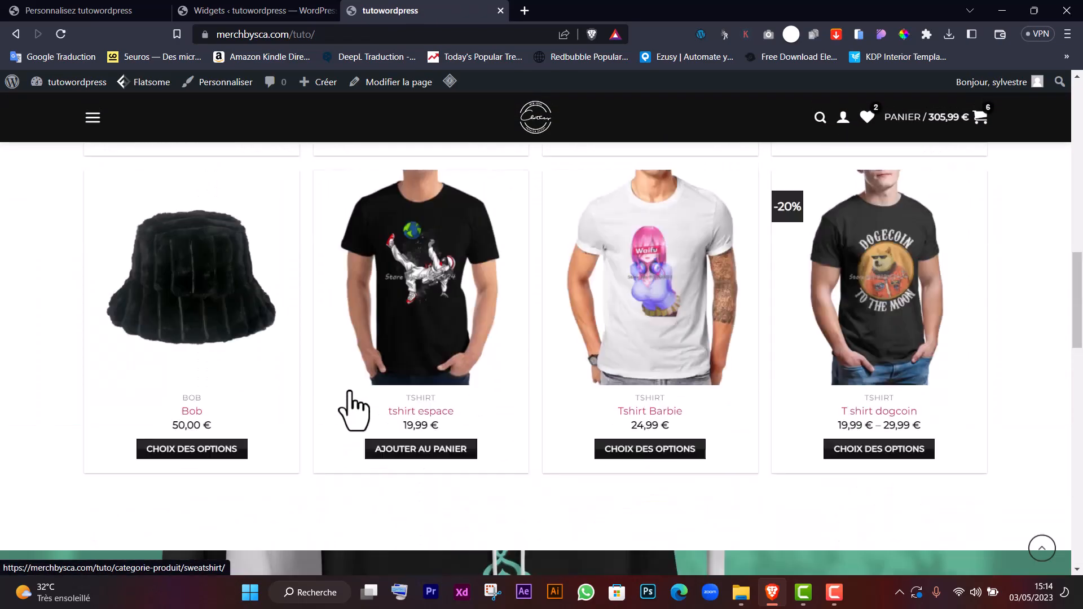
scroll(536, 327, "down", 12)
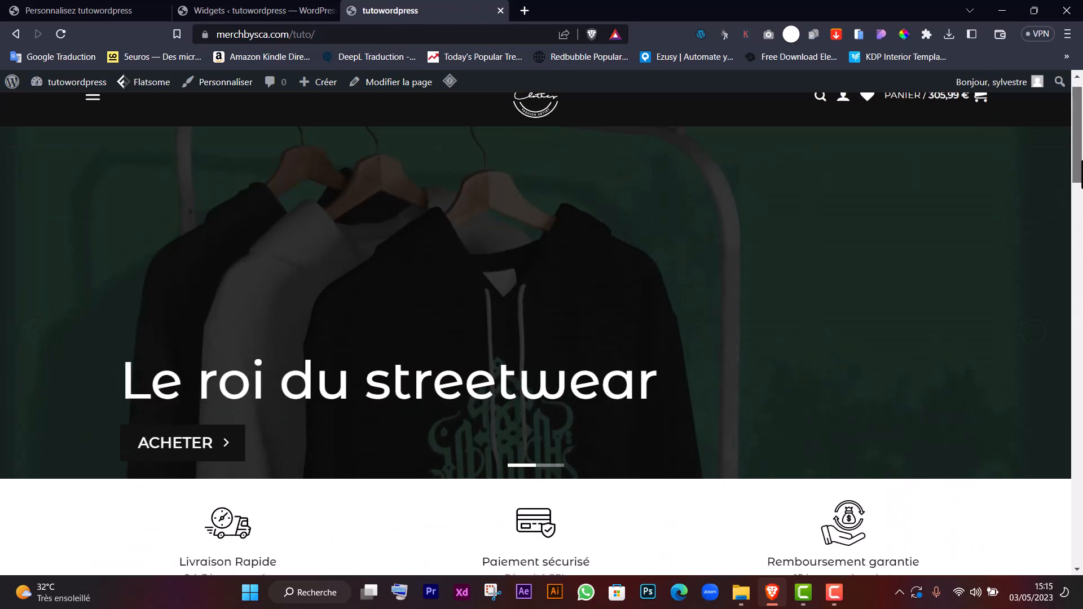
scroll(536, 361, "down", 15)
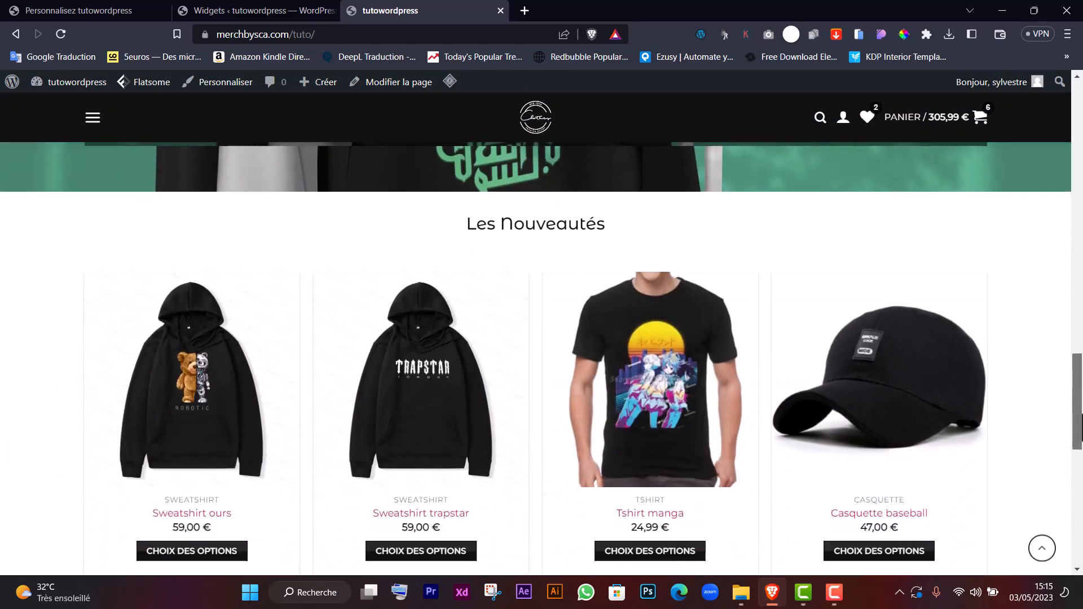